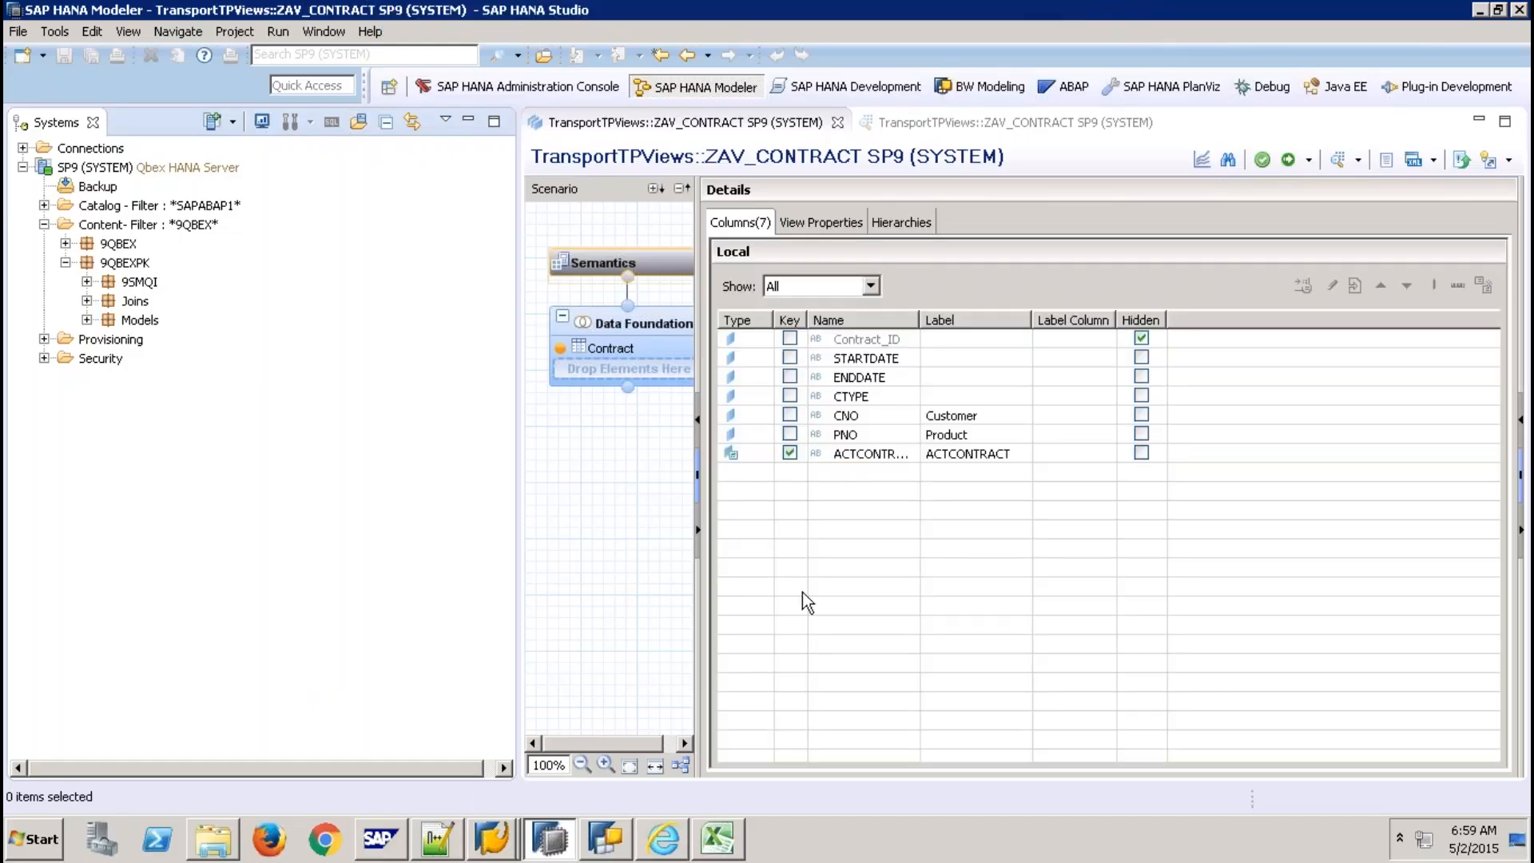
# Close the ZAV_CONTRACT view and data preview editors, then select the 9QBEXPK package.
pyautogui.click(838, 125)
pyautogui.click(837, 123)
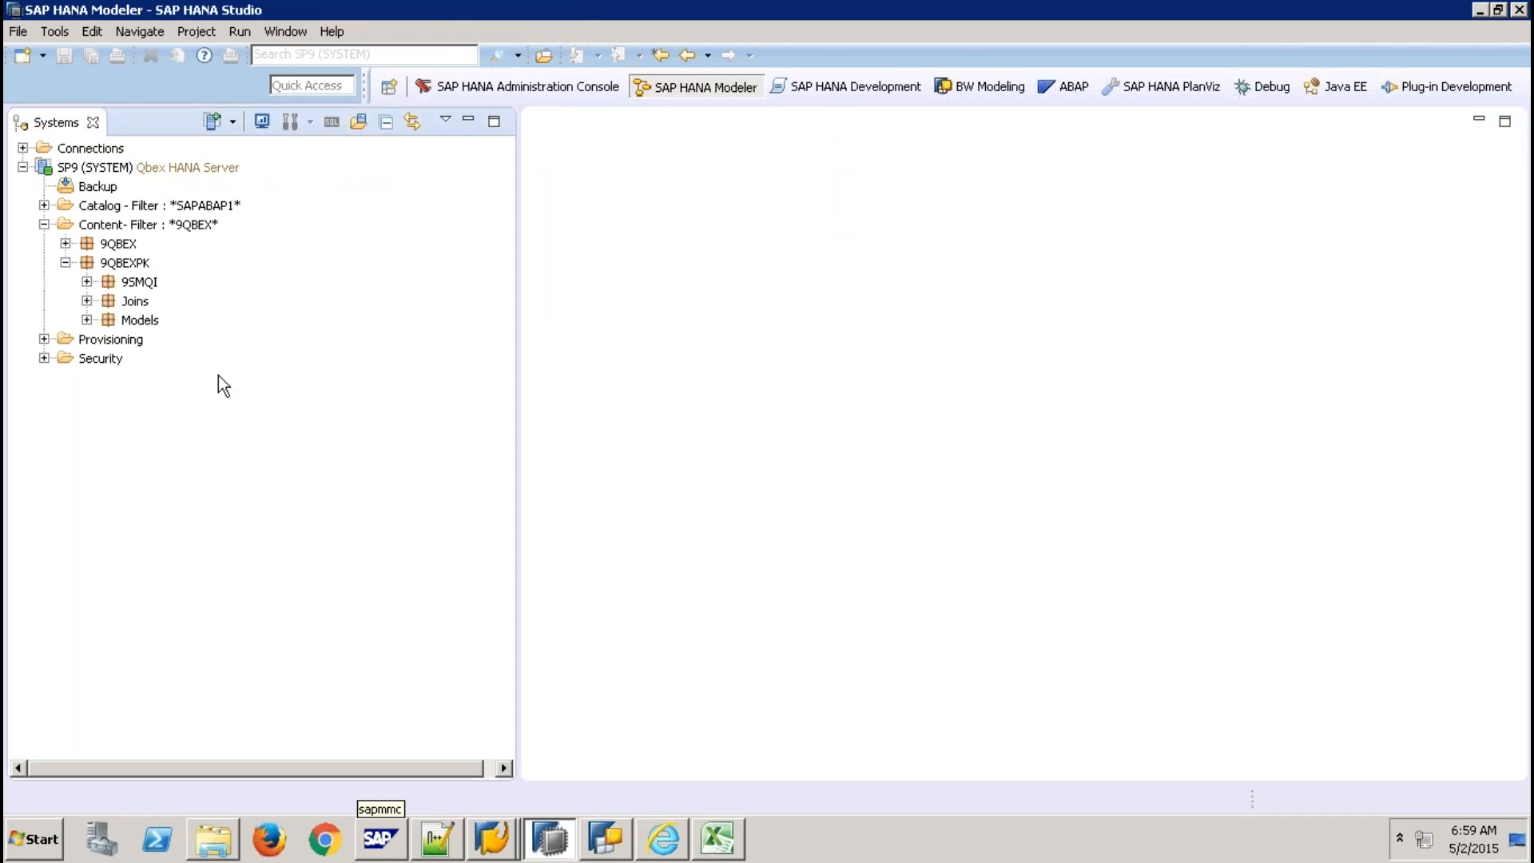
pyautogui.click(128, 266)
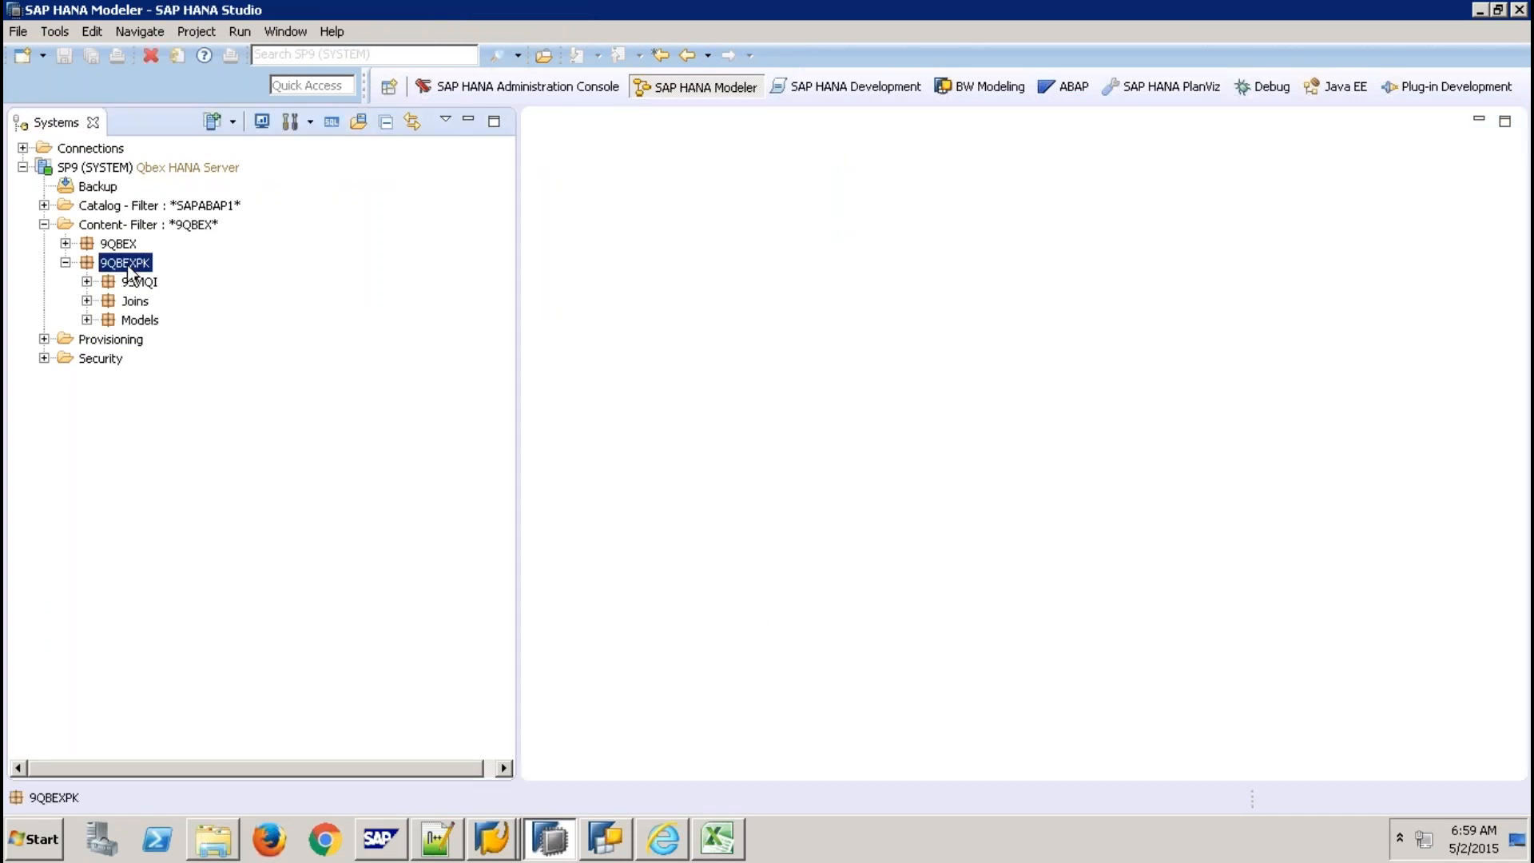
# Create a new package named BWImported inside 9QBEXPK.
pyautogui.rightClick(128, 268)
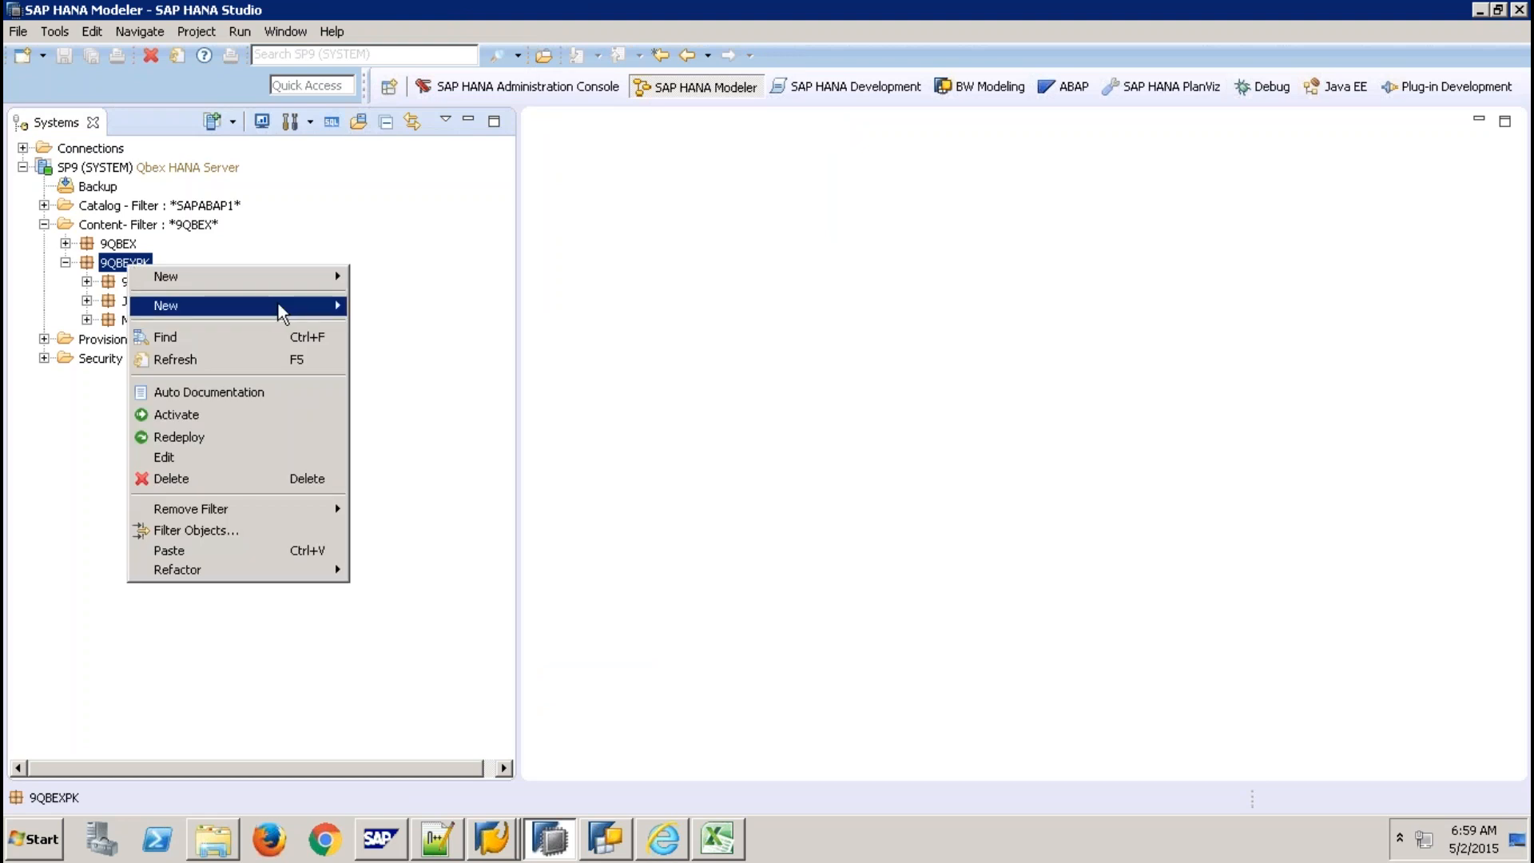
pyautogui.moveTo(289, 310)
pyautogui.click(400, 308)
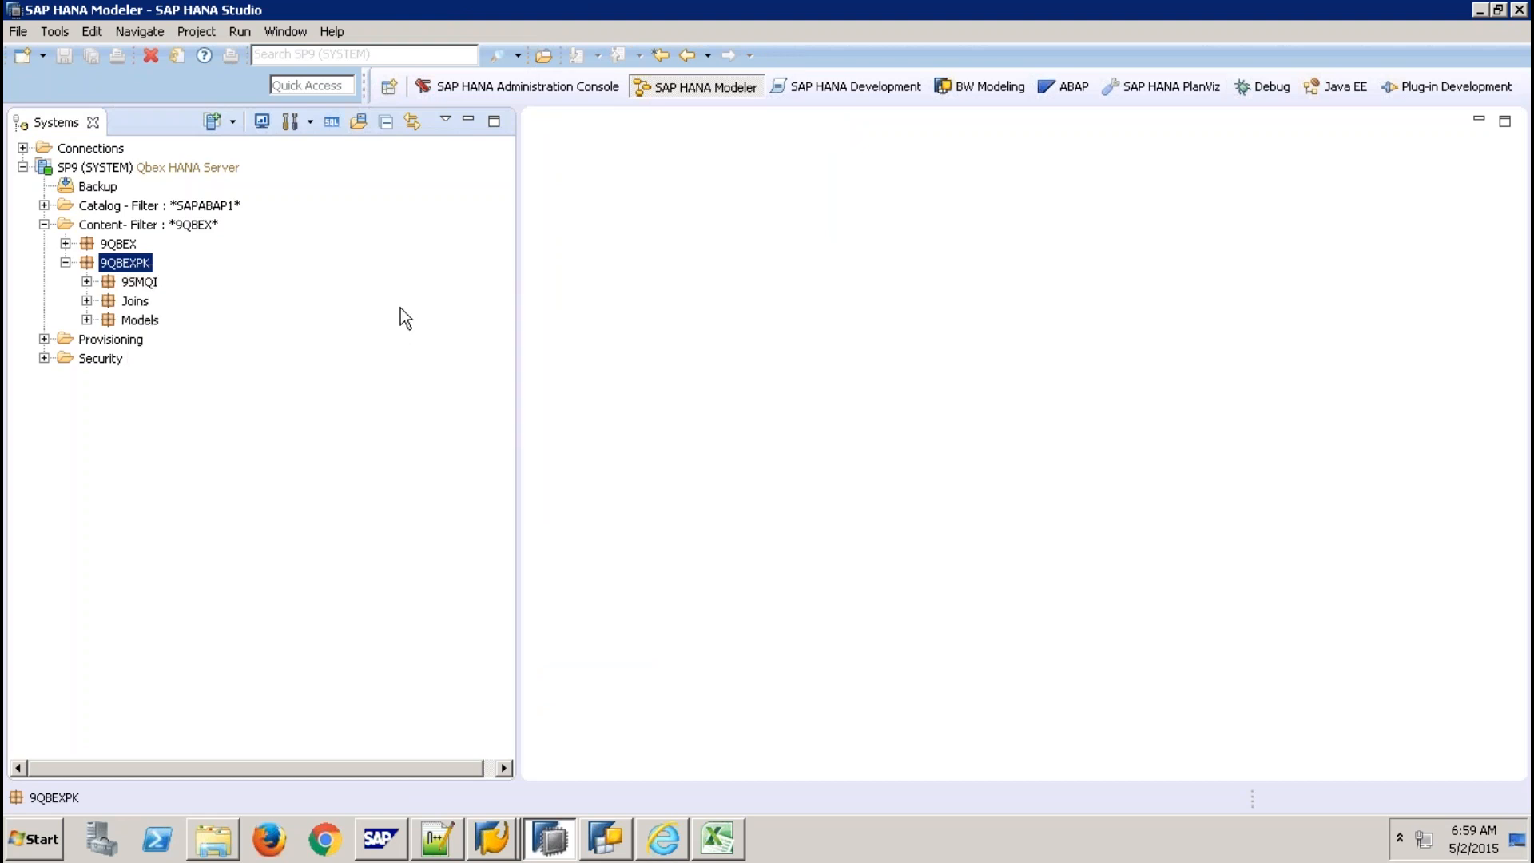
pyautogui.write('Imported')
pyautogui.write('B')
pyautogui.press('BackSpace')
pyautogui.press('BackSpace')
pyautogui.press('BackSpace')
pyautogui.press('BackSpace')
pyautogui.press('BackSpace')
pyautogui.press('BackSpace')
pyautogui.press('BackSpace')
pyautogui.press('BackSpace')
pyautogui.press('BackSpace')
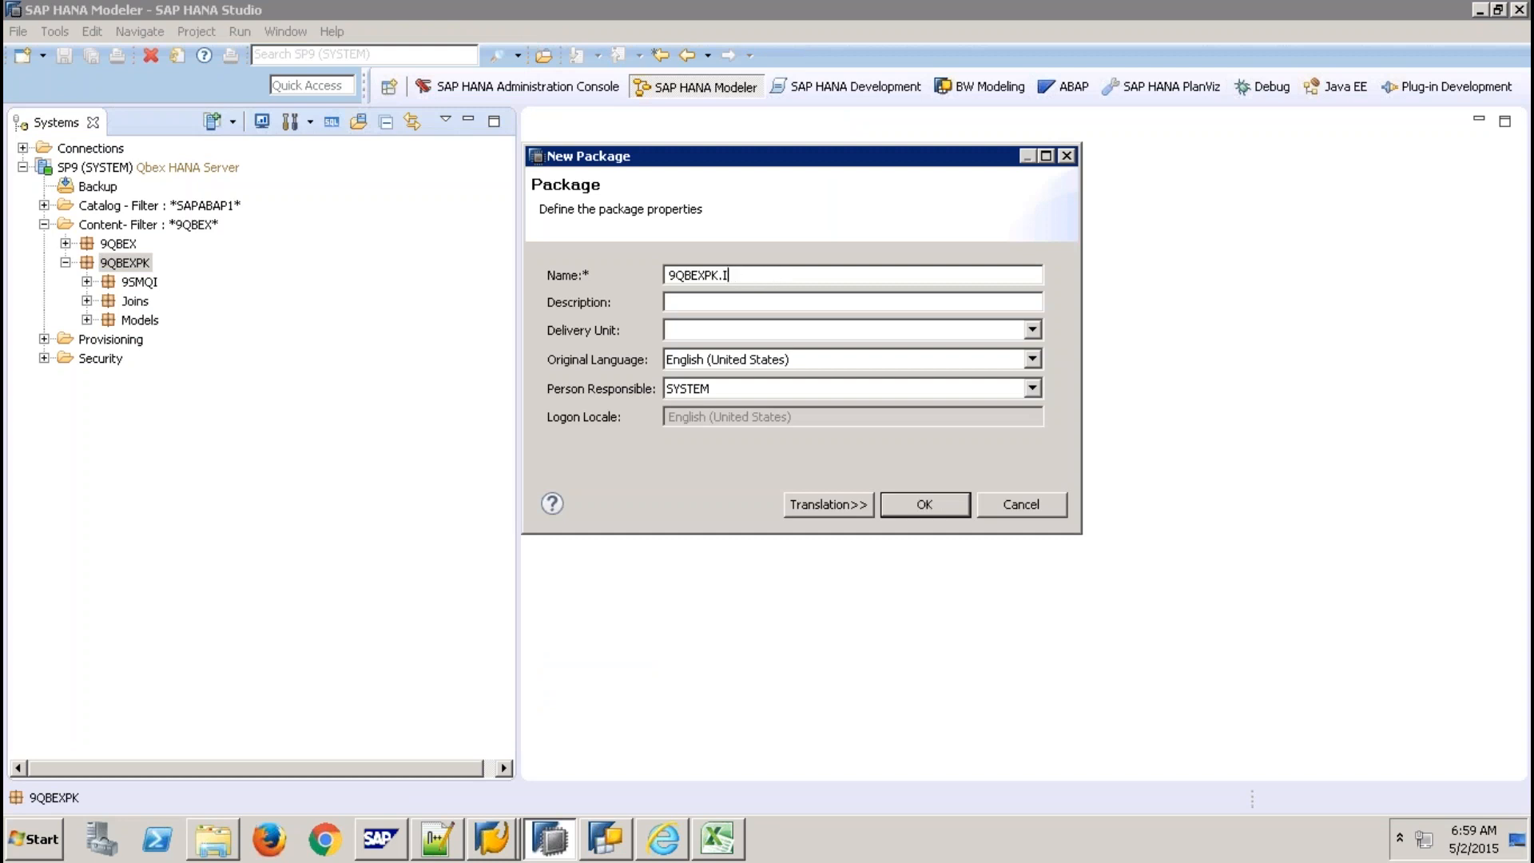
pyautogui.write('BWImported')
pyautogui.click(909, 501)
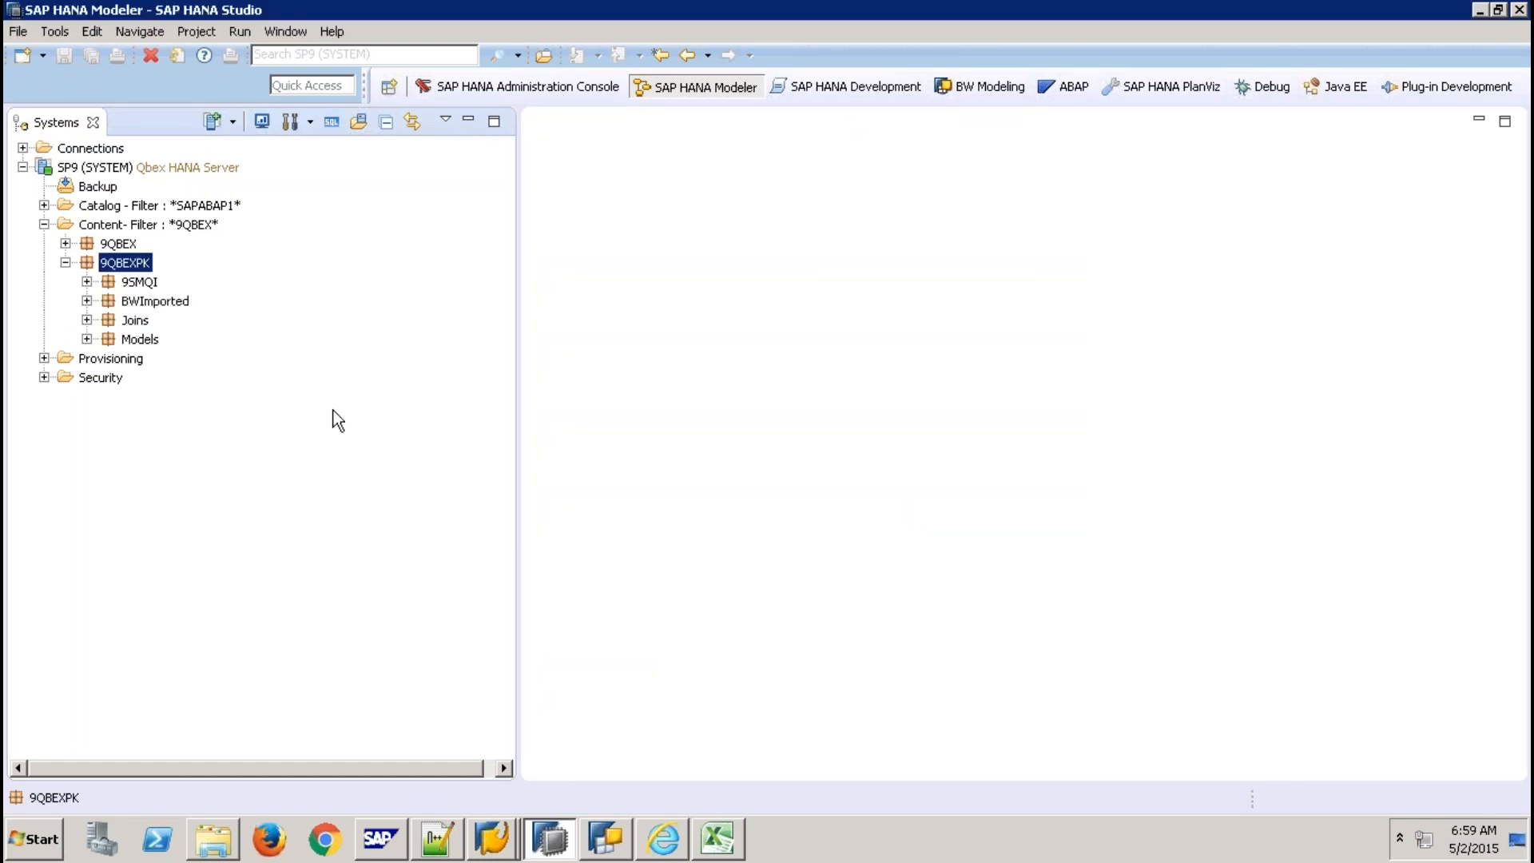
# Select and expand the new, still-empty BWImported package.
pyautogui.click(158, 304)
pyautogui.click(87, 302)
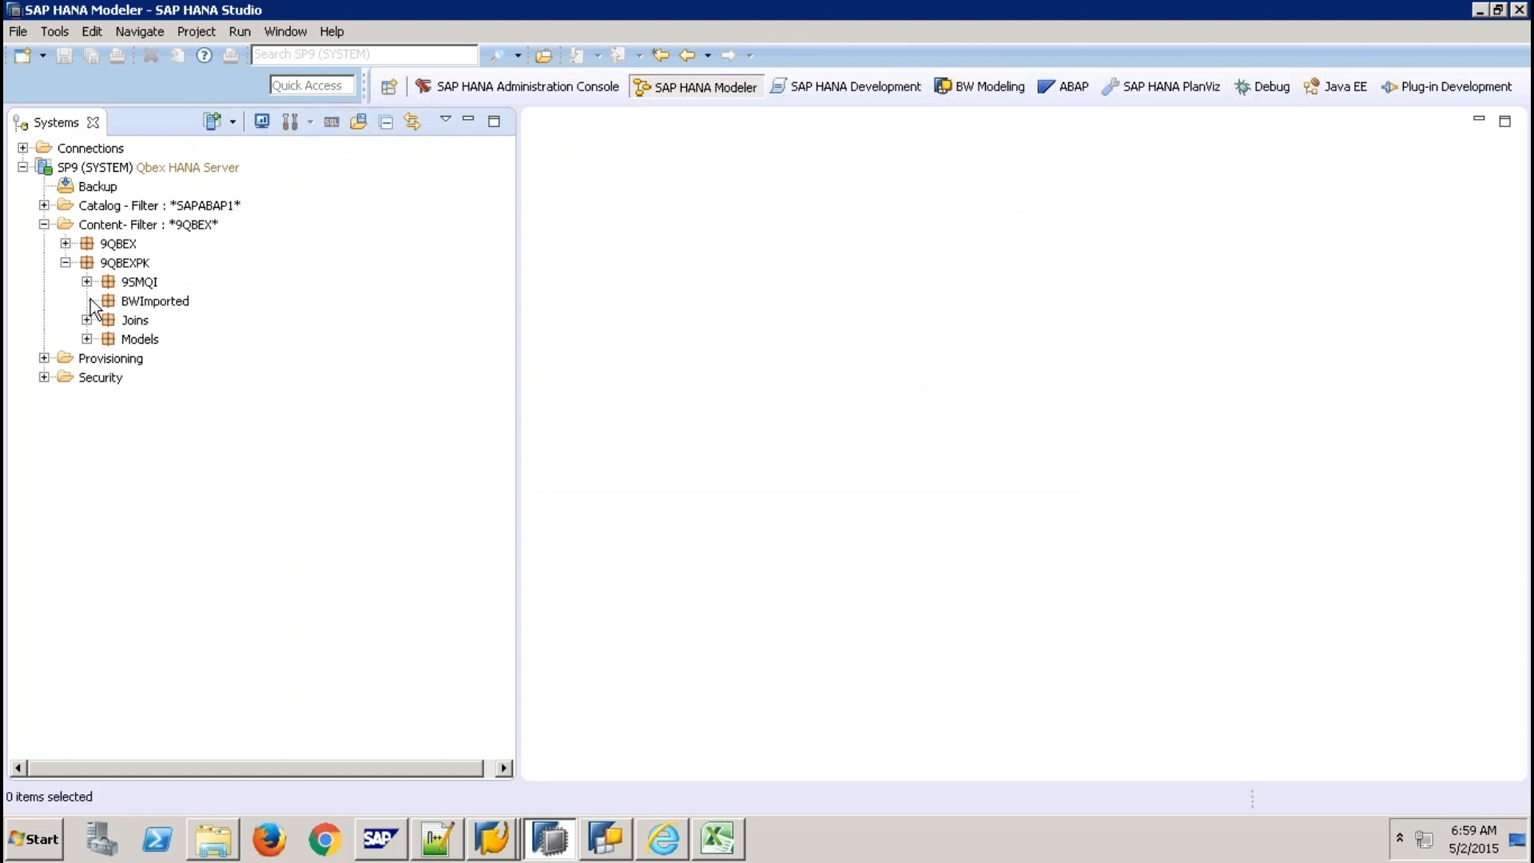
pyautogui.click(134, 303)
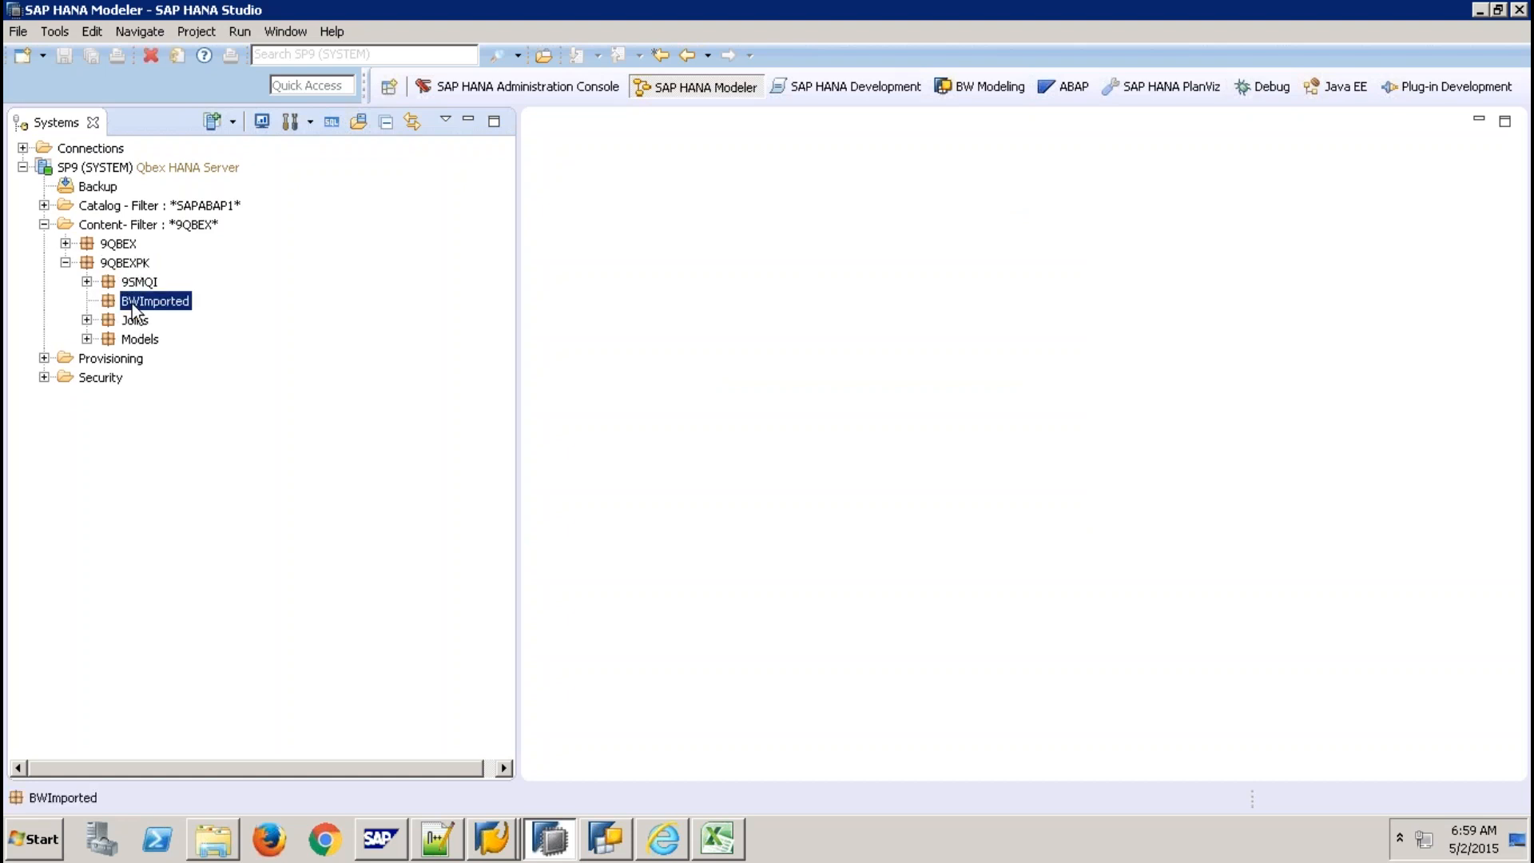
pyautogui.click(502, 846)
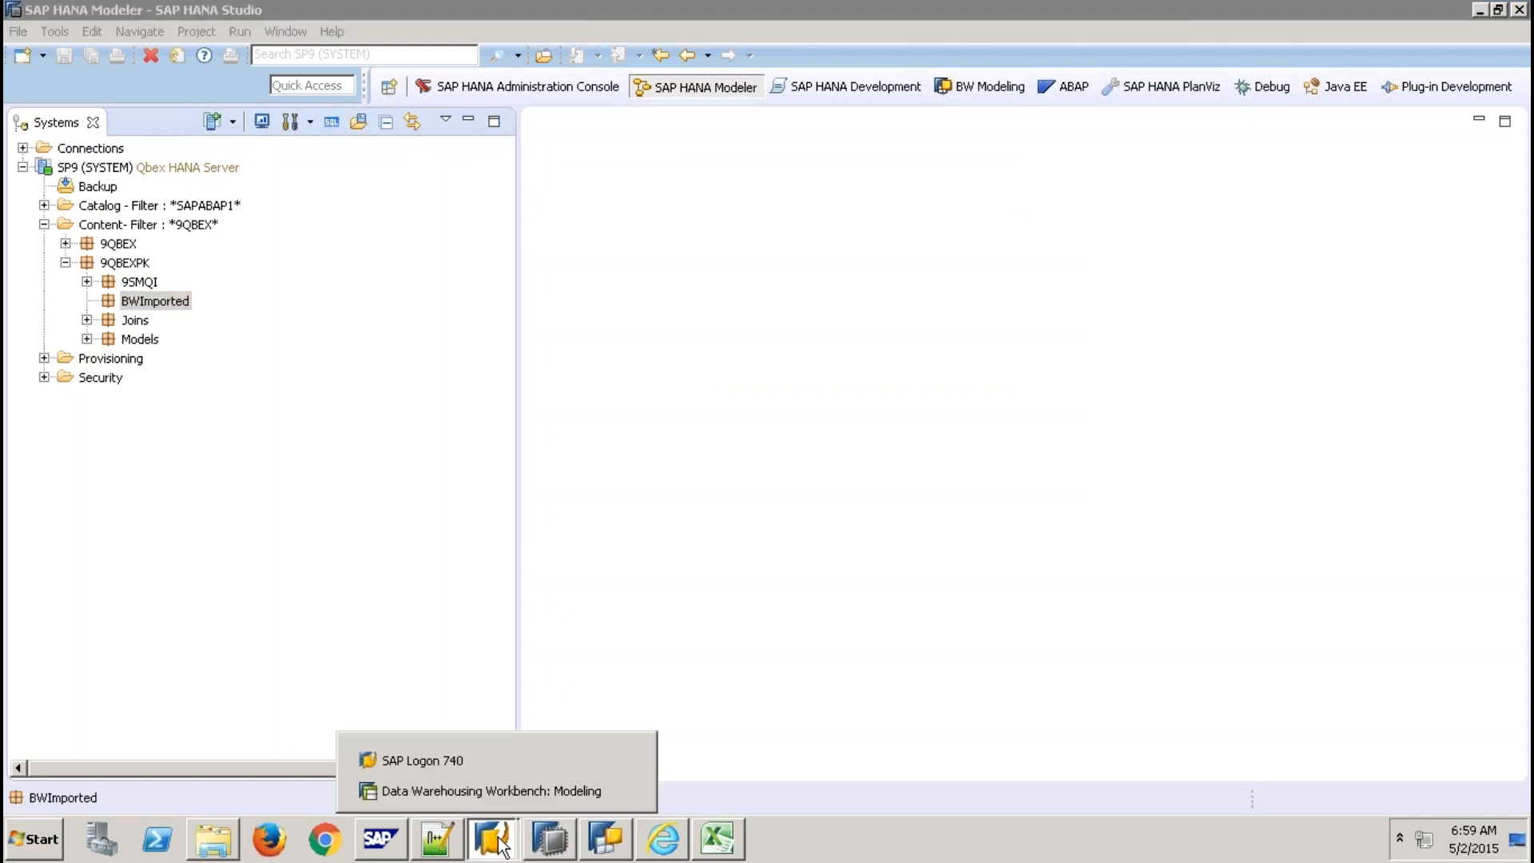
# In the Data Warehousing Workbench, display the definition of InfoCube IMPCWOMD (Cube Without MD).
pyautogui.click(495, 797)
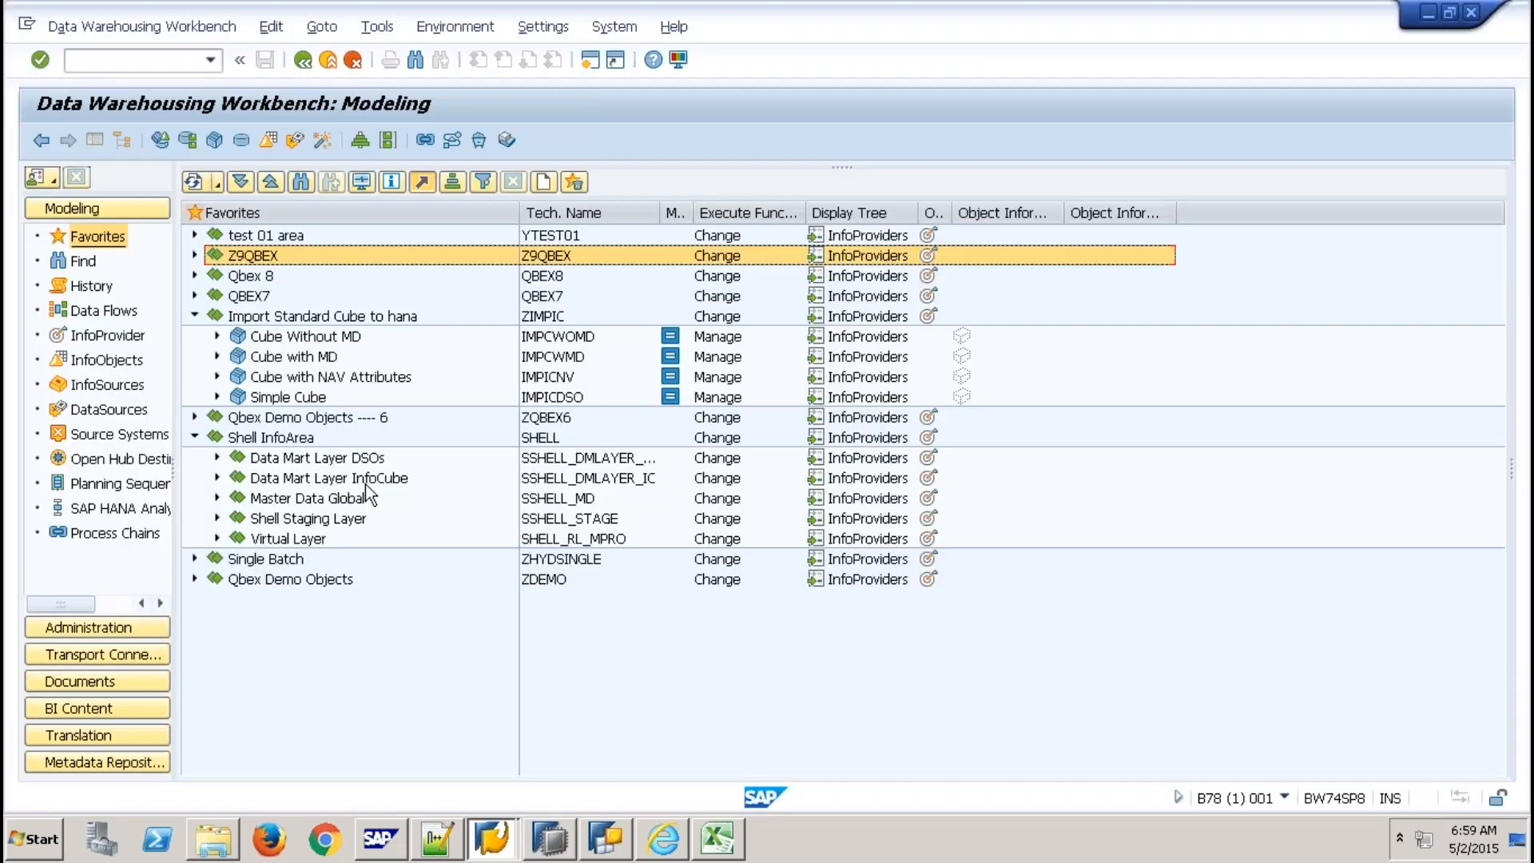
pyautogui.click(558, 343)
pyautogui.rightClick(558, 342)
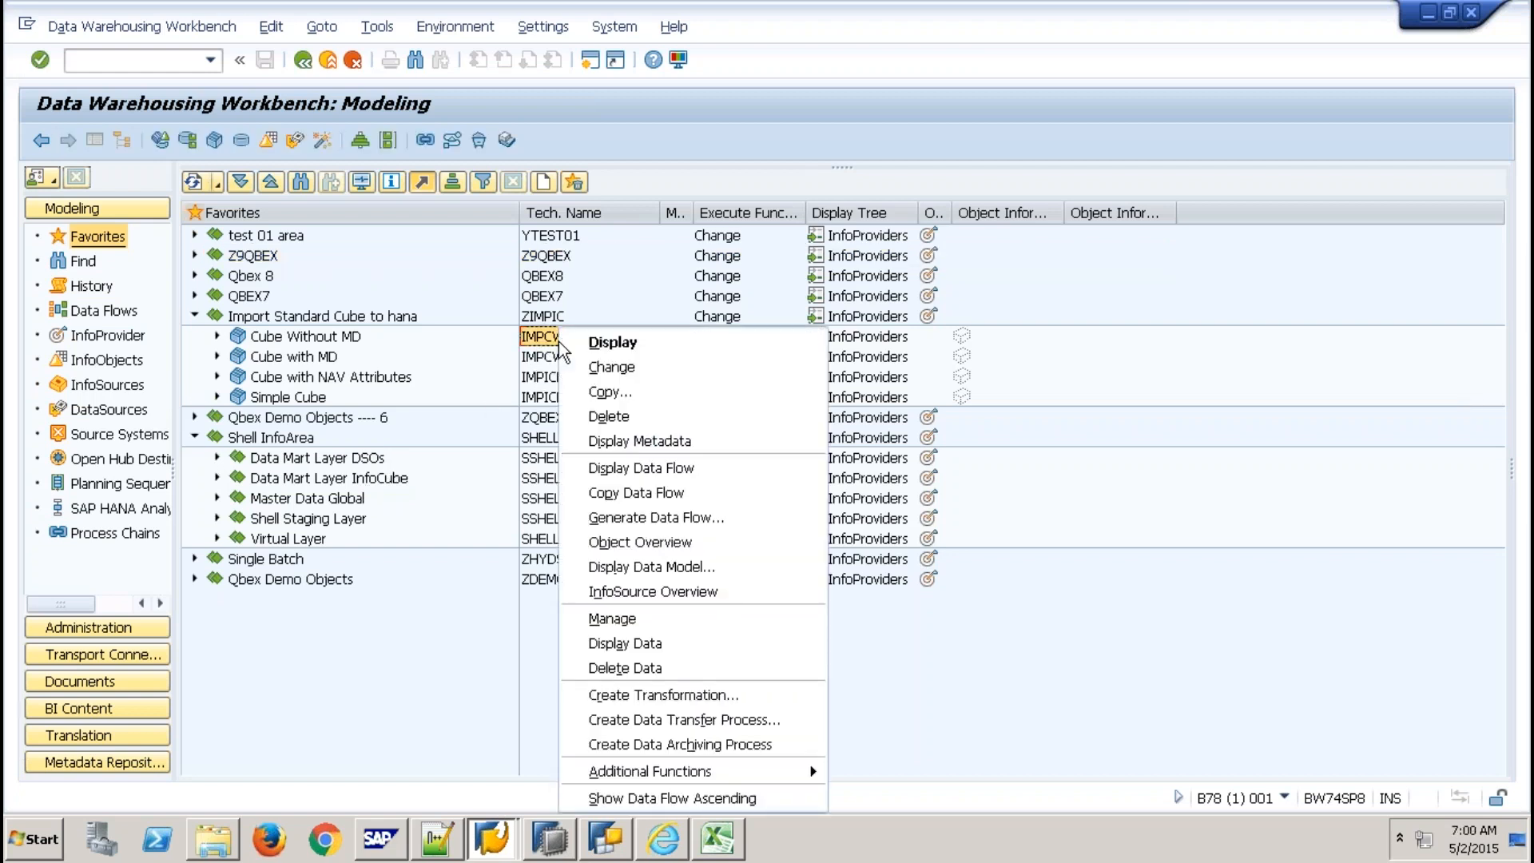
pyautogui.click(602, 342)
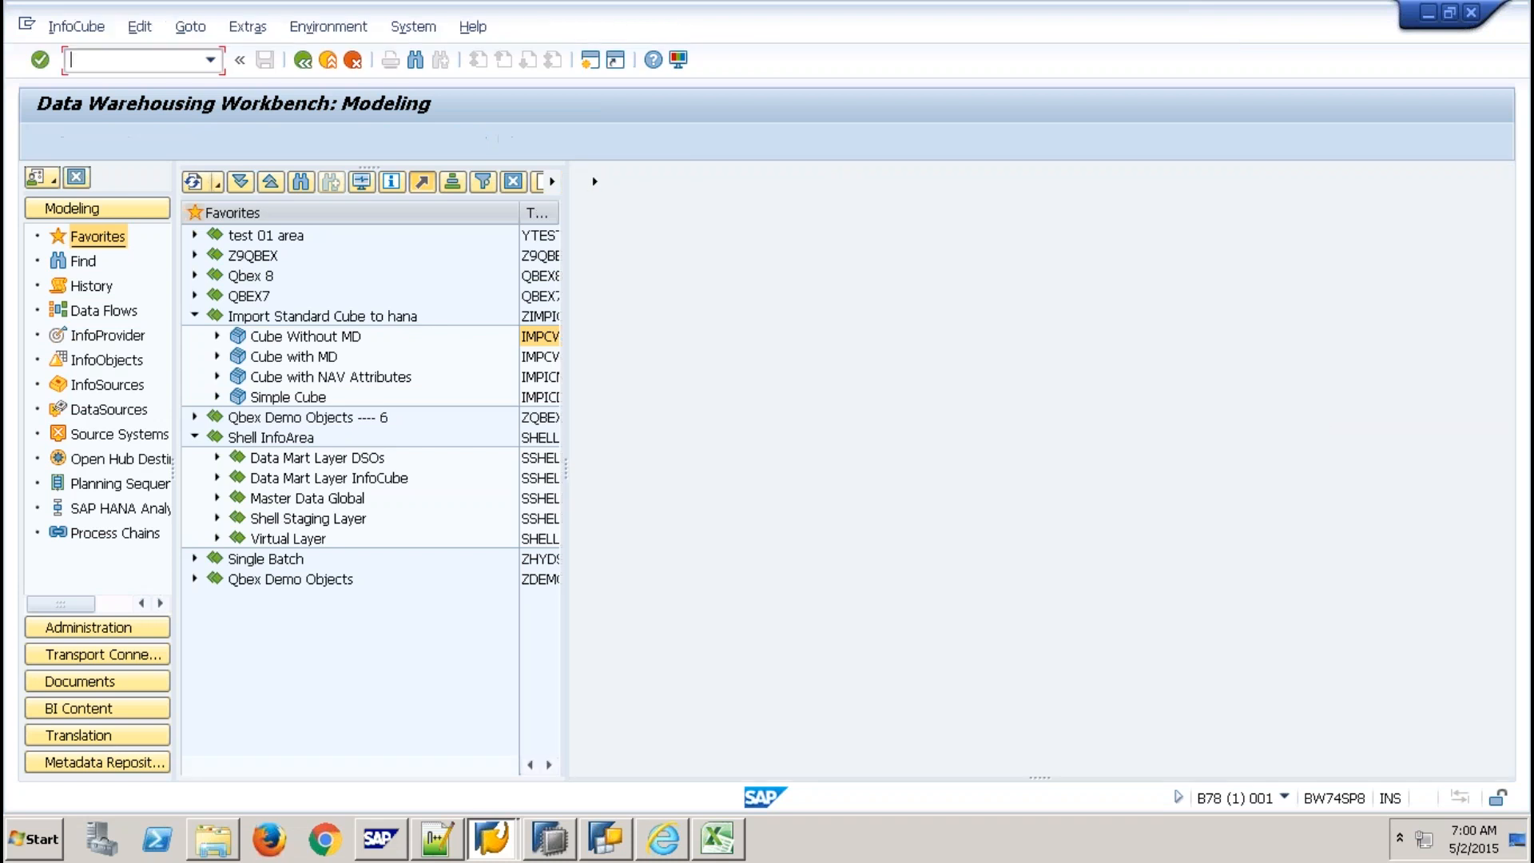
pyautogui.click(622, 362)
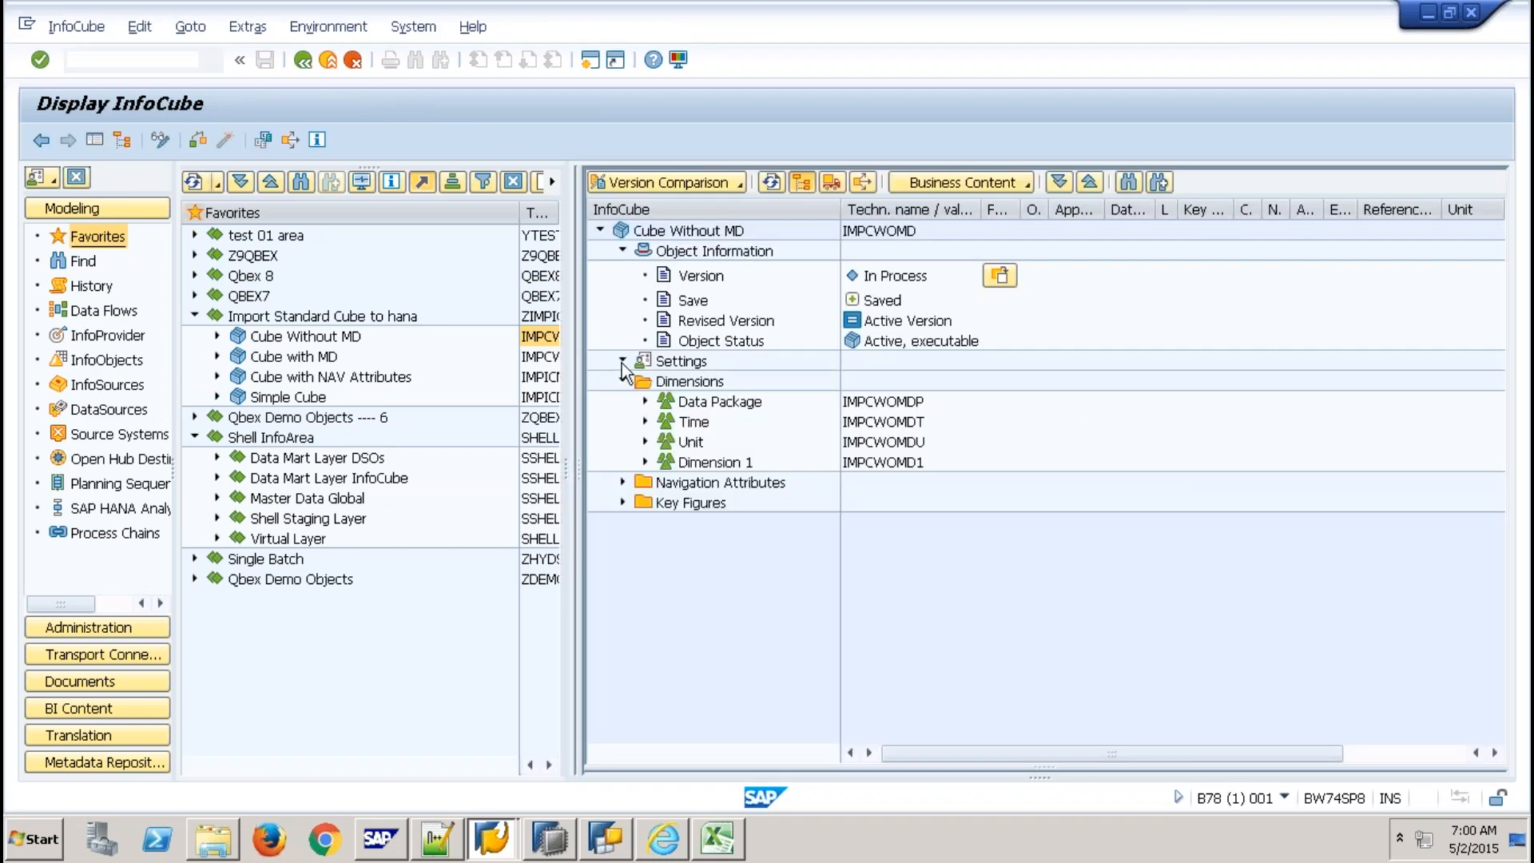
pyautogui.click(622, 362)
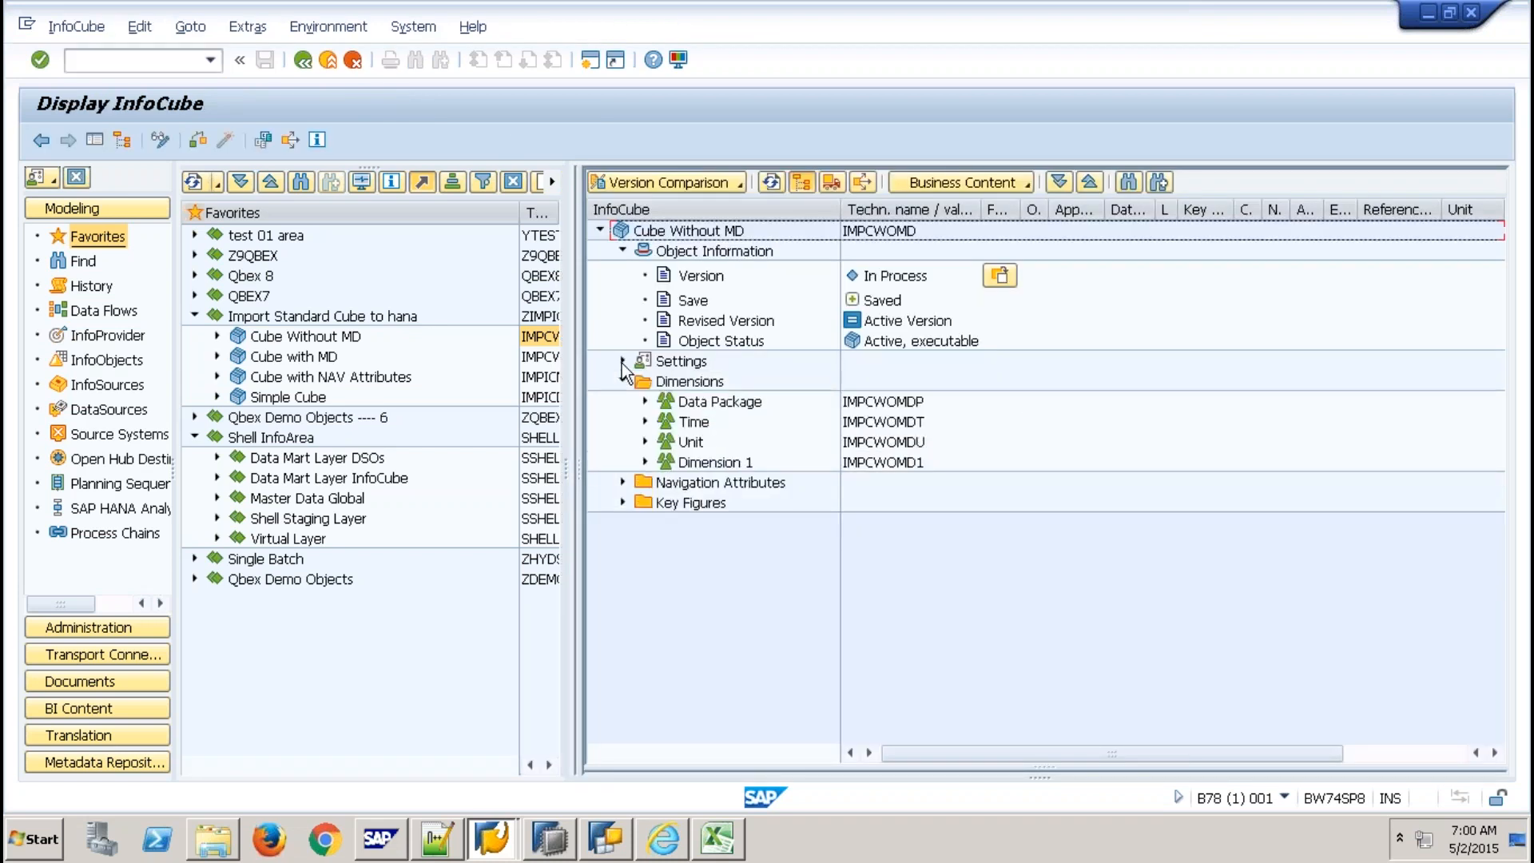
# Review Dimension 1 with SSORDER, the key figures, Time dimension and navigation attributes, then return to HANA Studio.
pyautogui.click(645, 462)
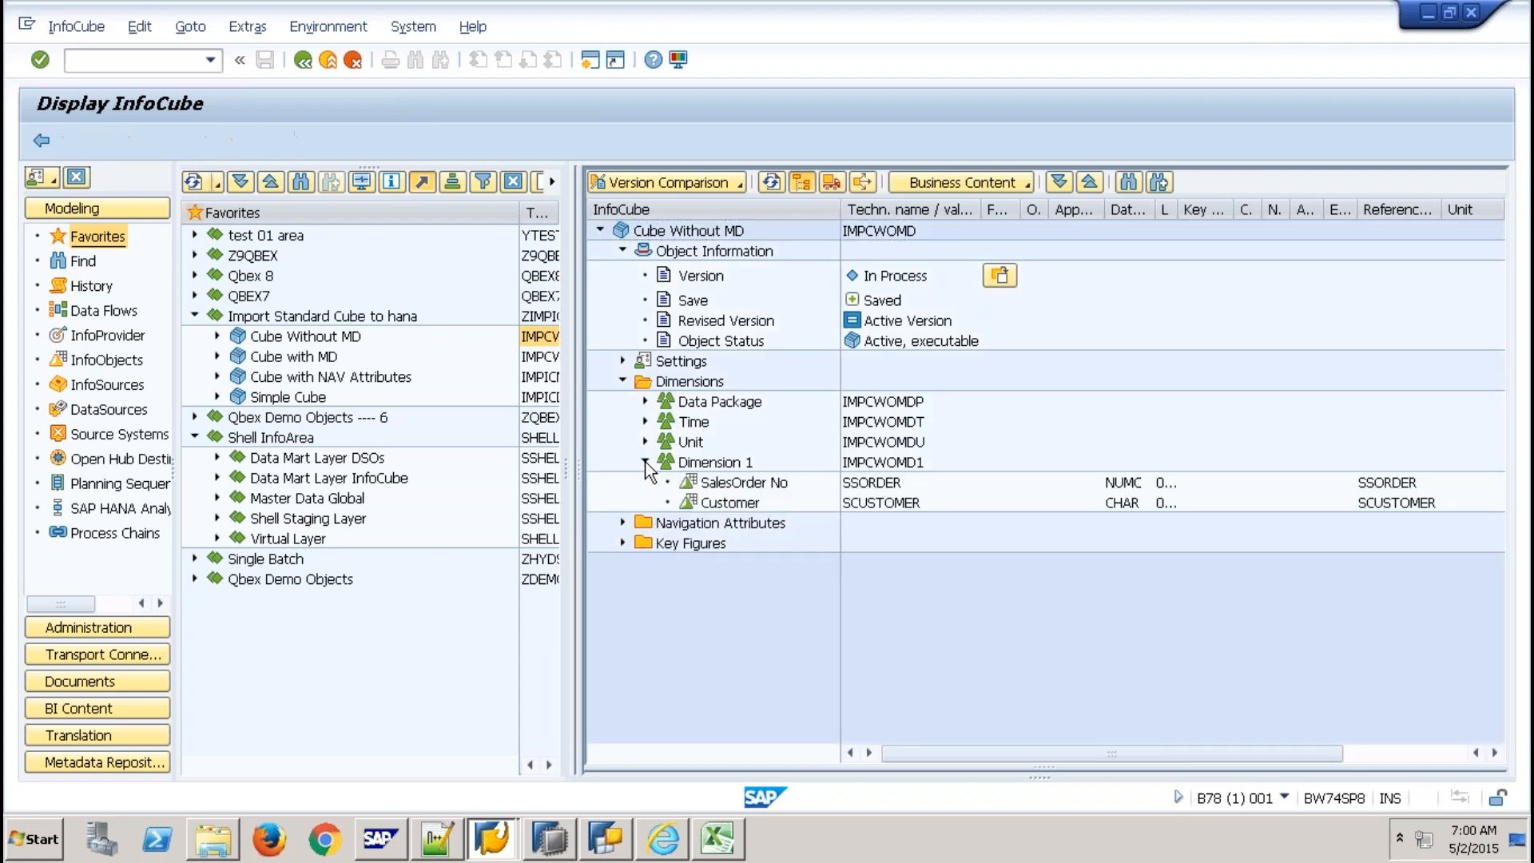
pyautogui.click(855, 484)
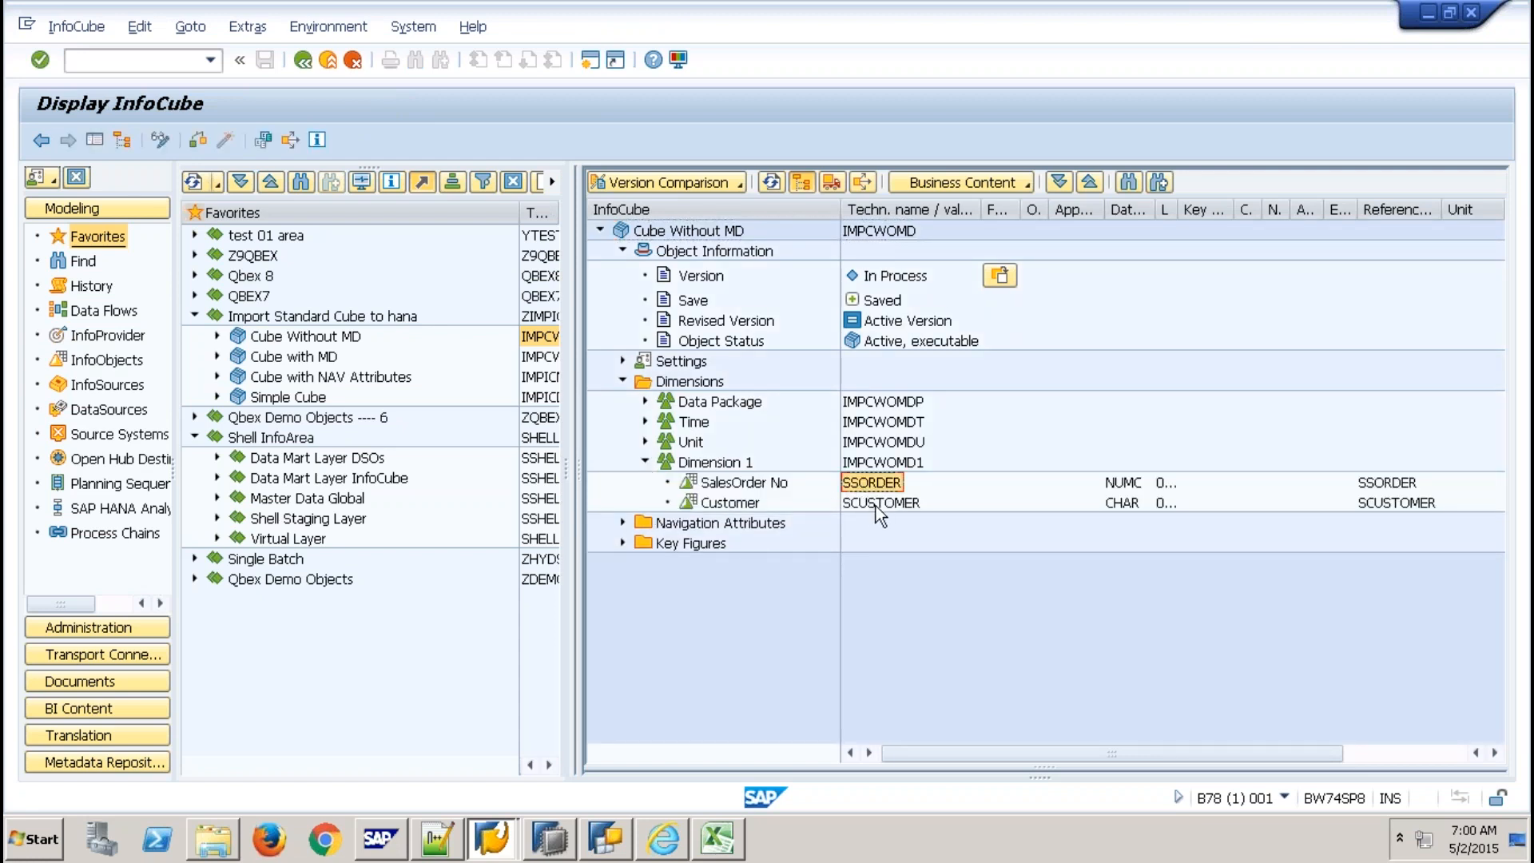
pyautogui.click(622, 543)
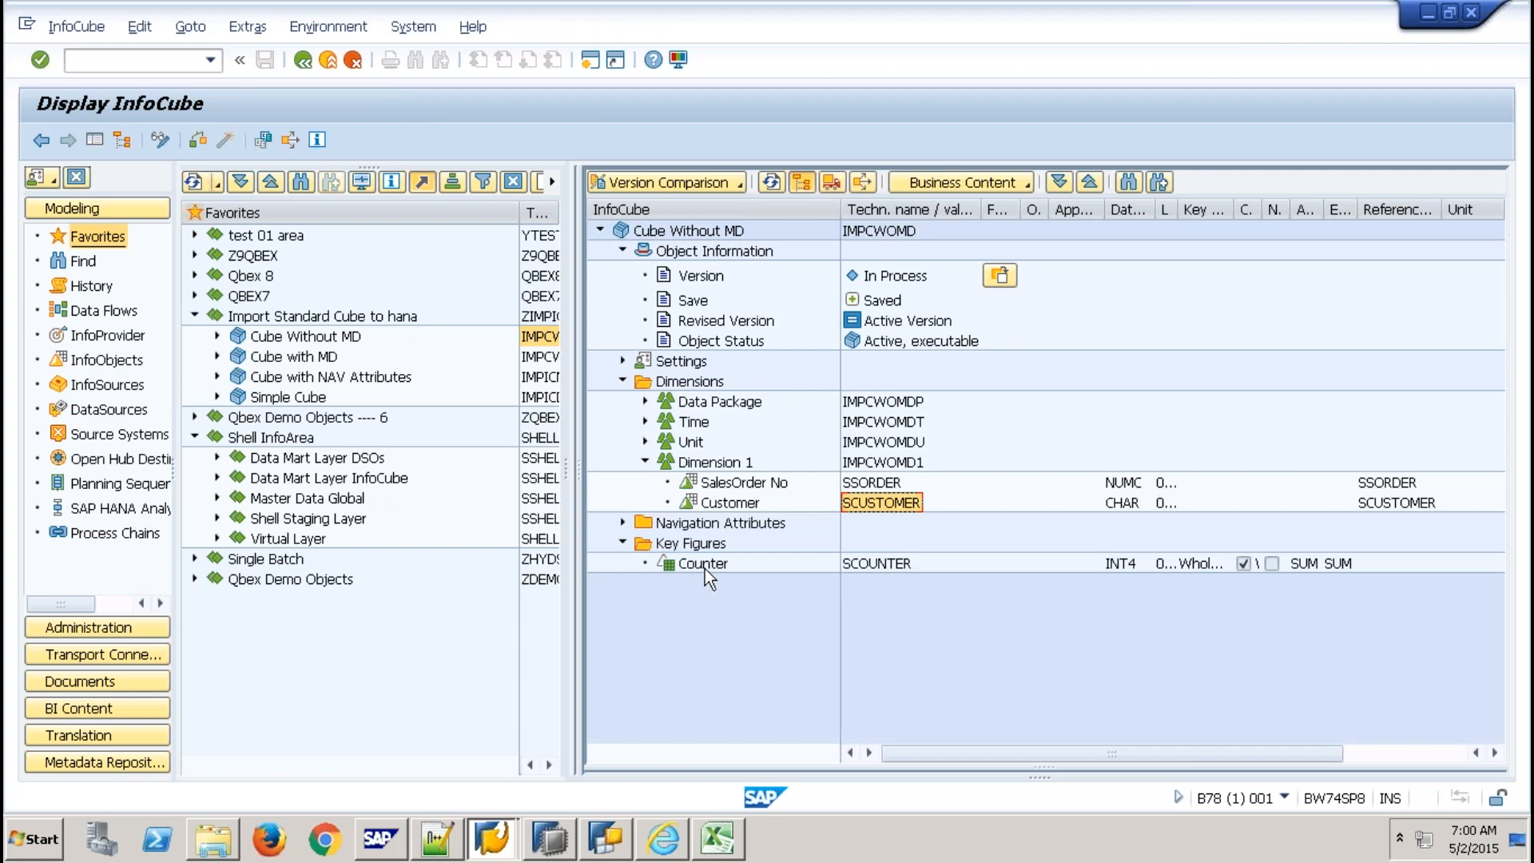
pyautogui.click(646, 423)
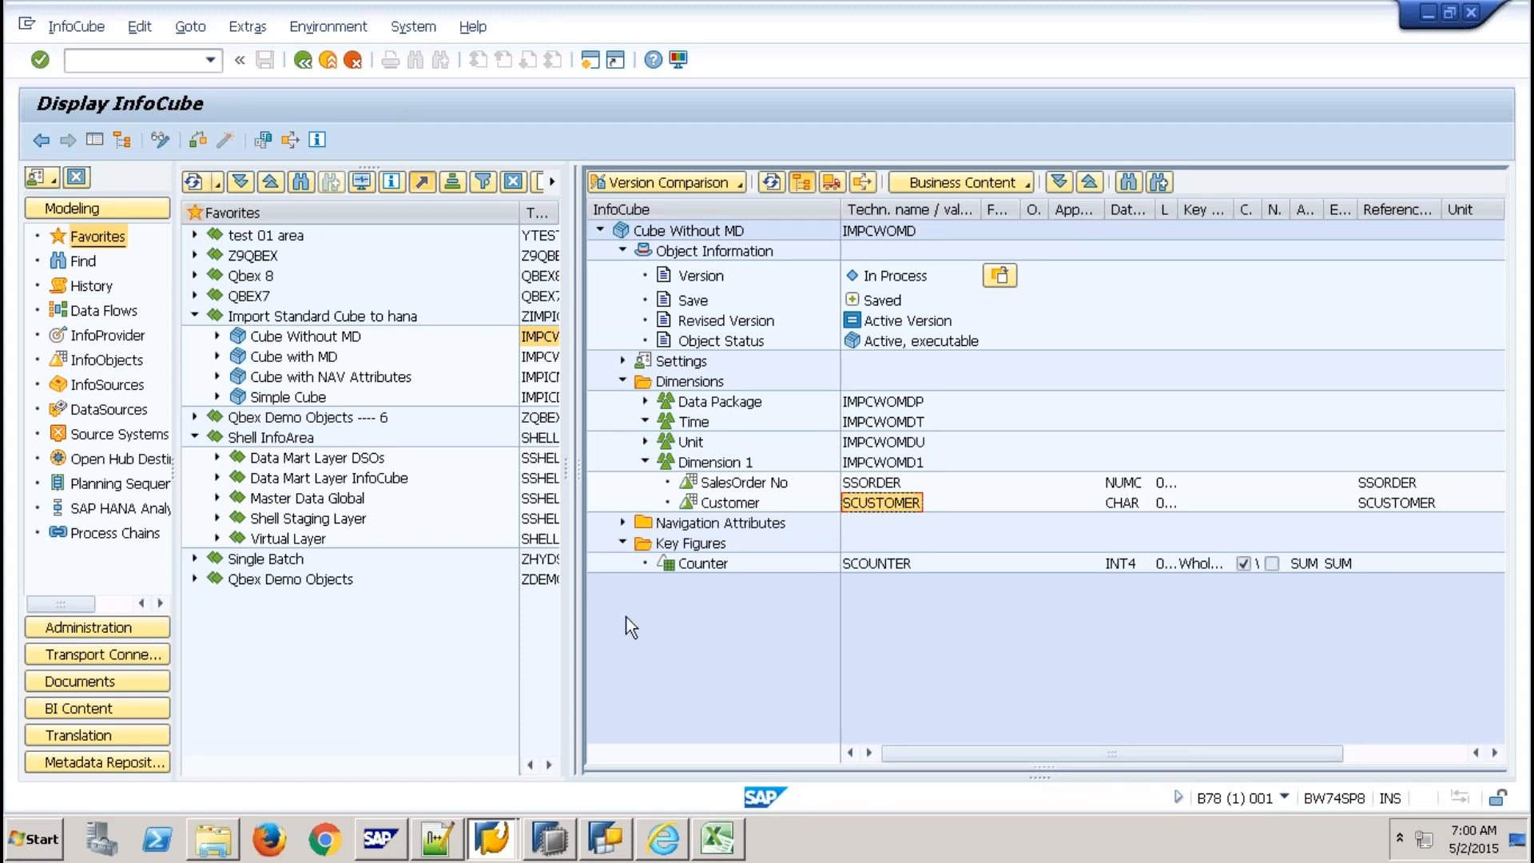
pyautogui.click(621, 521)
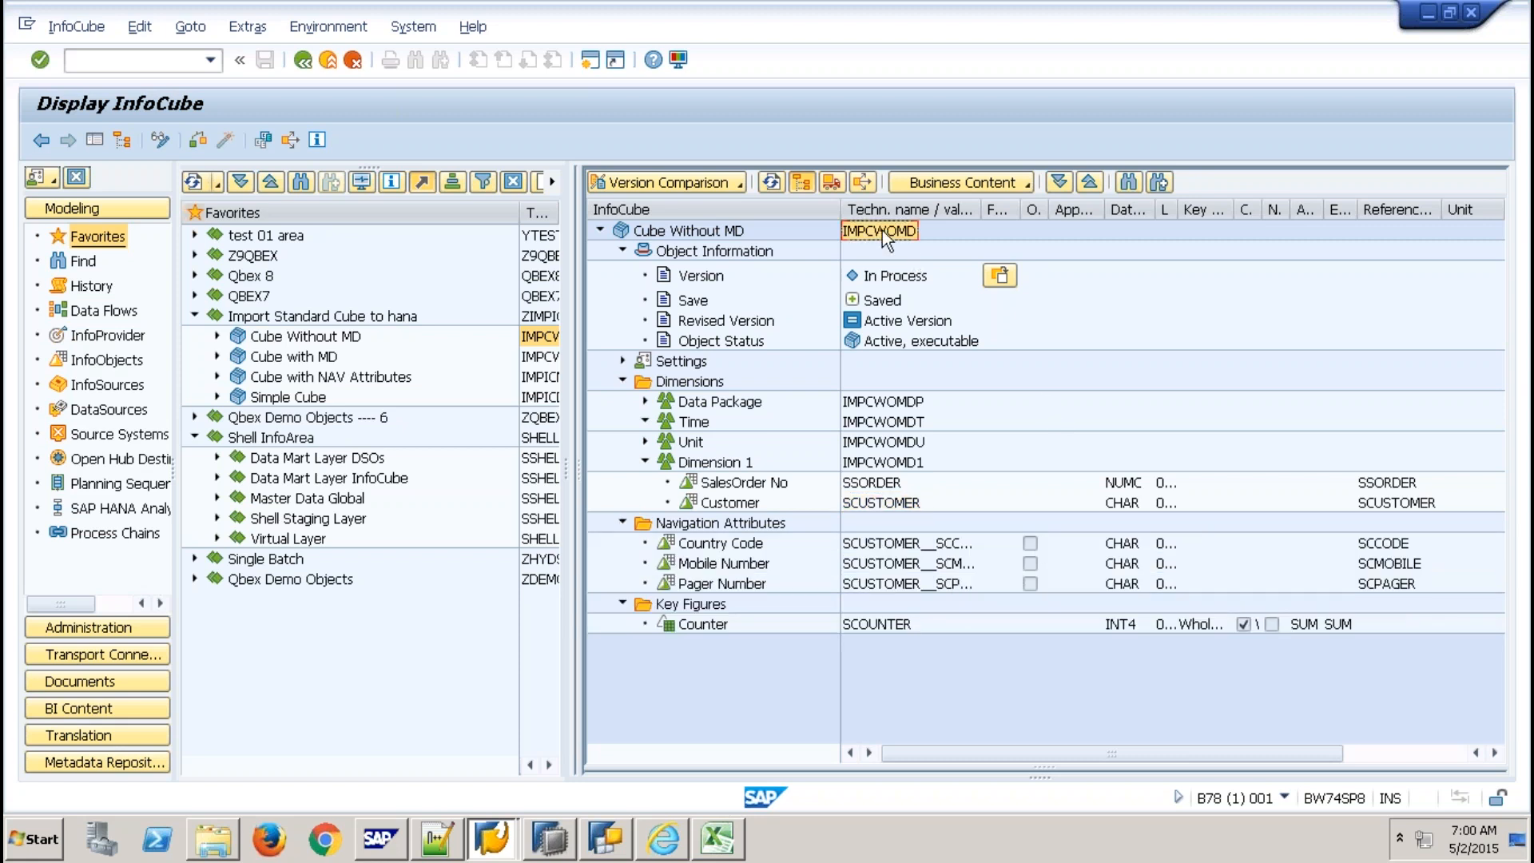
pyautogui.moveTo(604, 839)
pyautogui.click(549, 839)
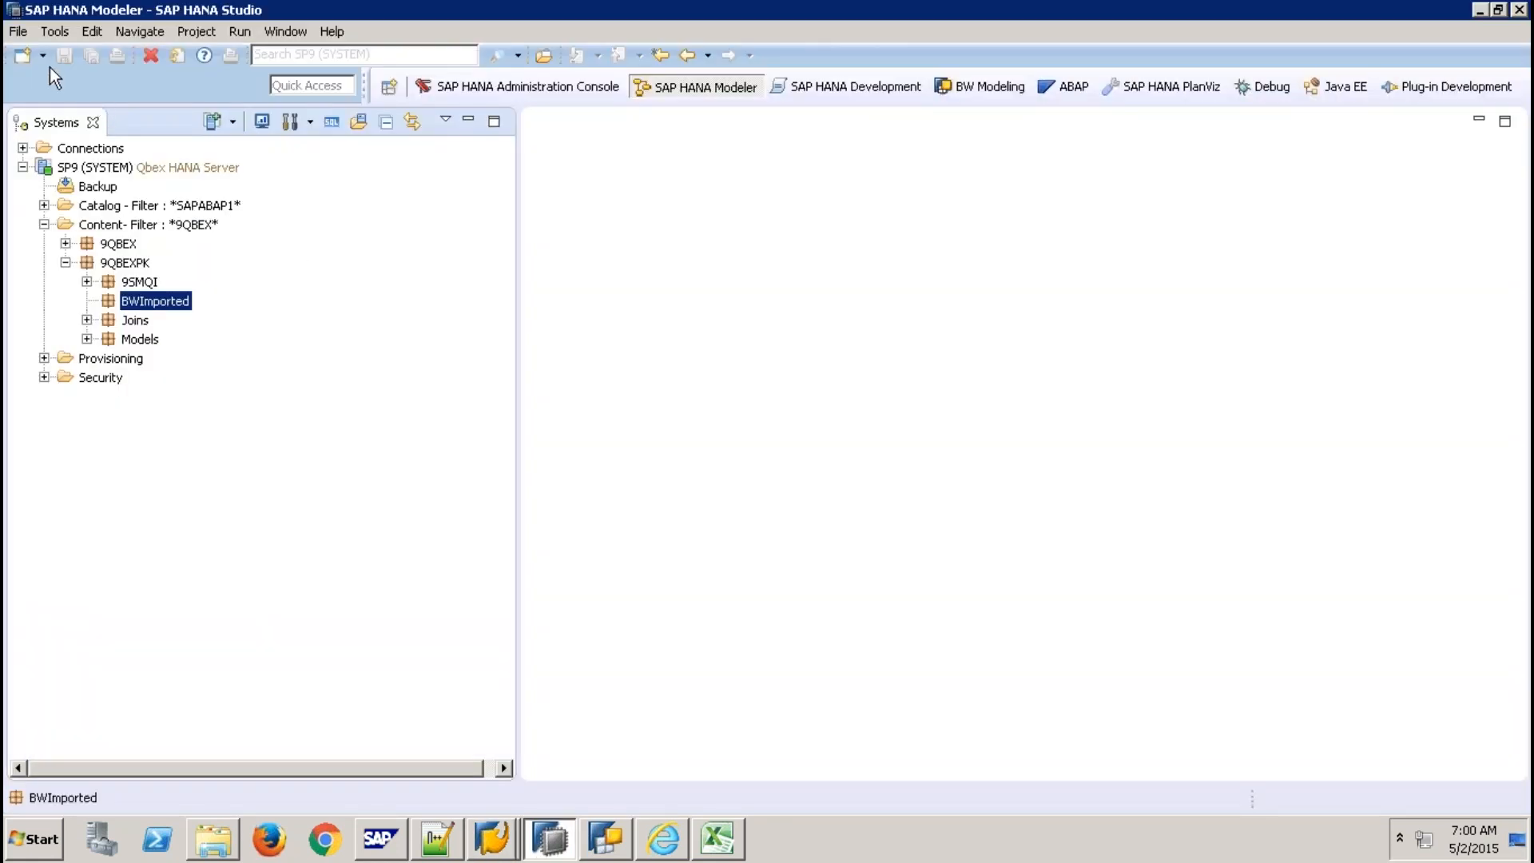
# Start a File > Import of SAP NetWeaver BW Models and advance to the source system page.
pyautogui.click(17, 32)
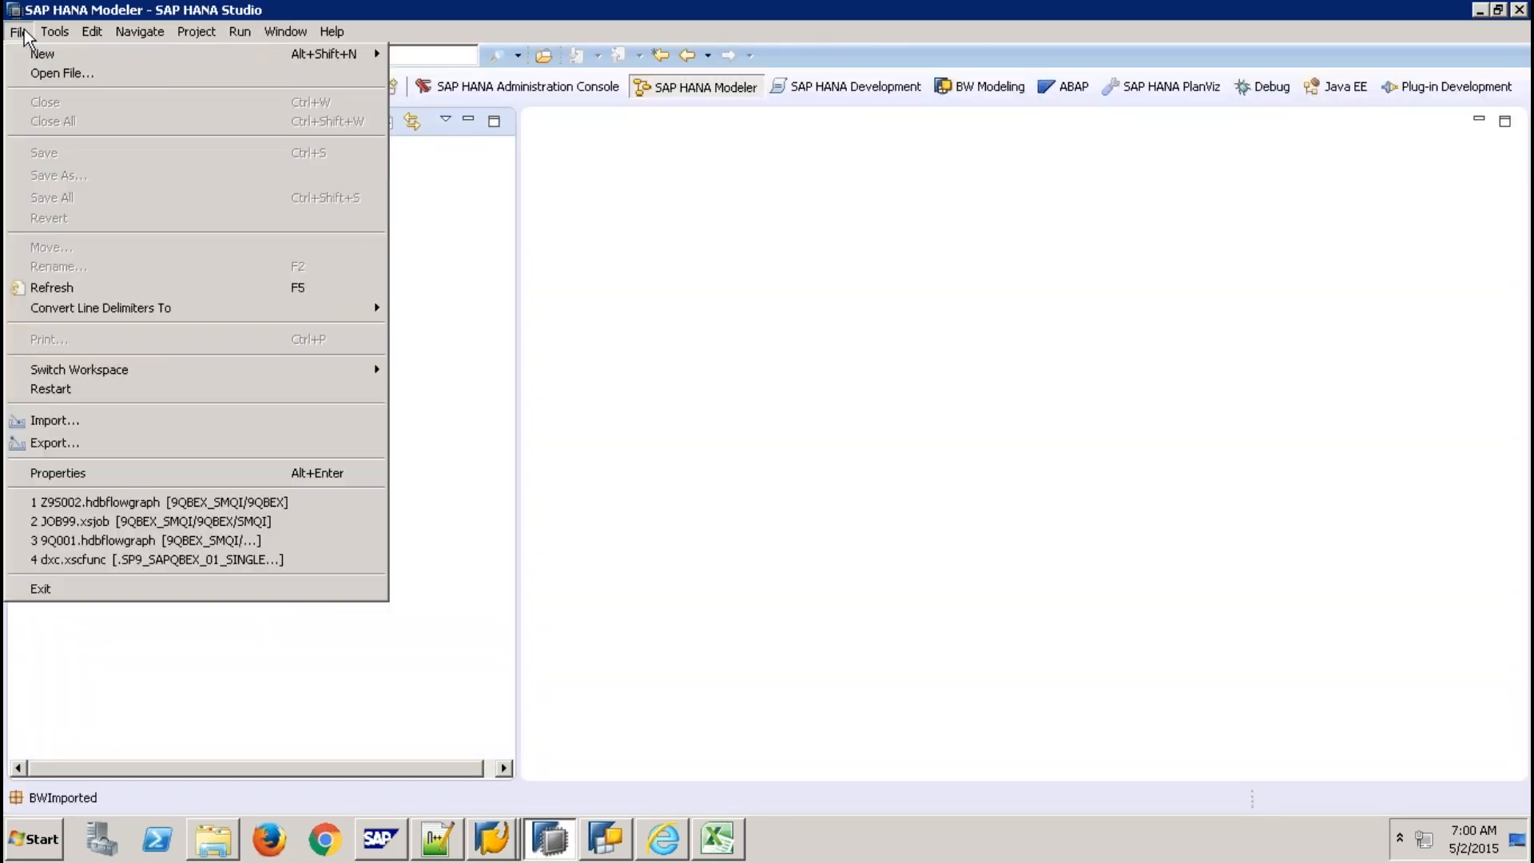
pyautogui.click(96, 423)
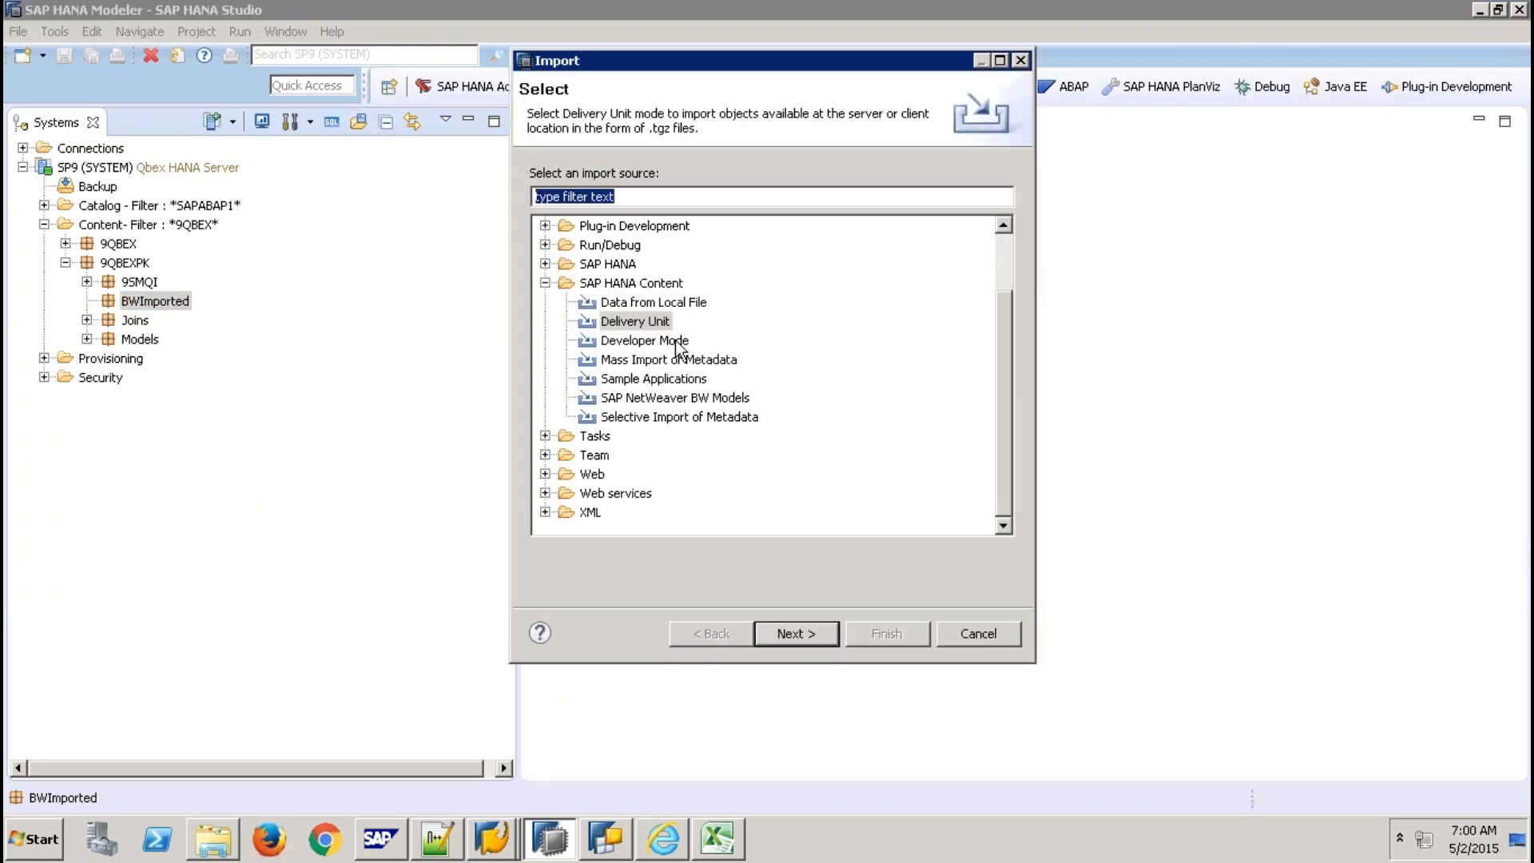
pyautogui.click(668, 400)
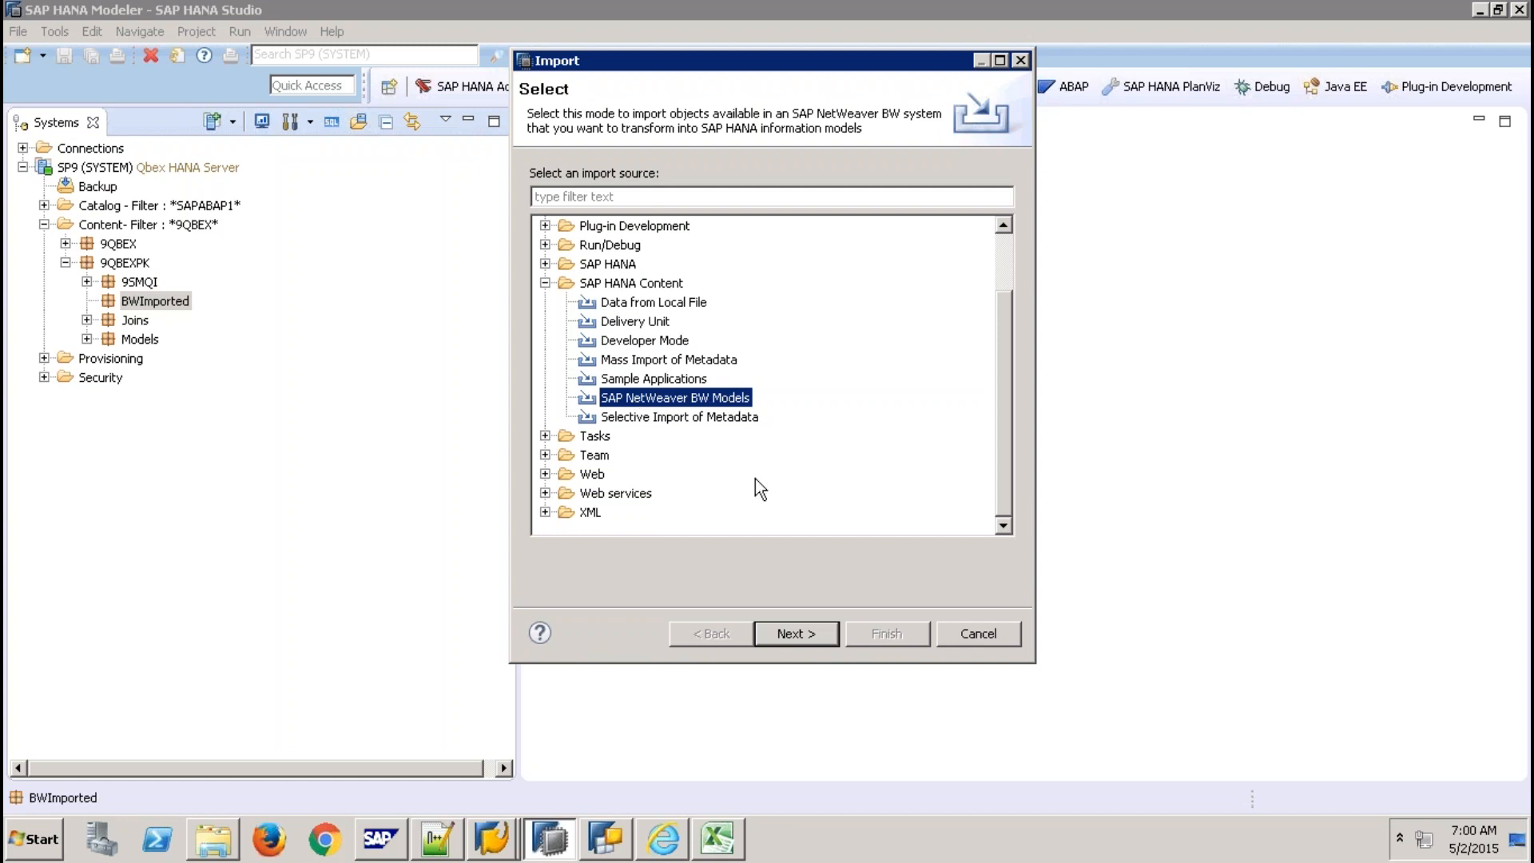
pyautogui.click(799, 625)
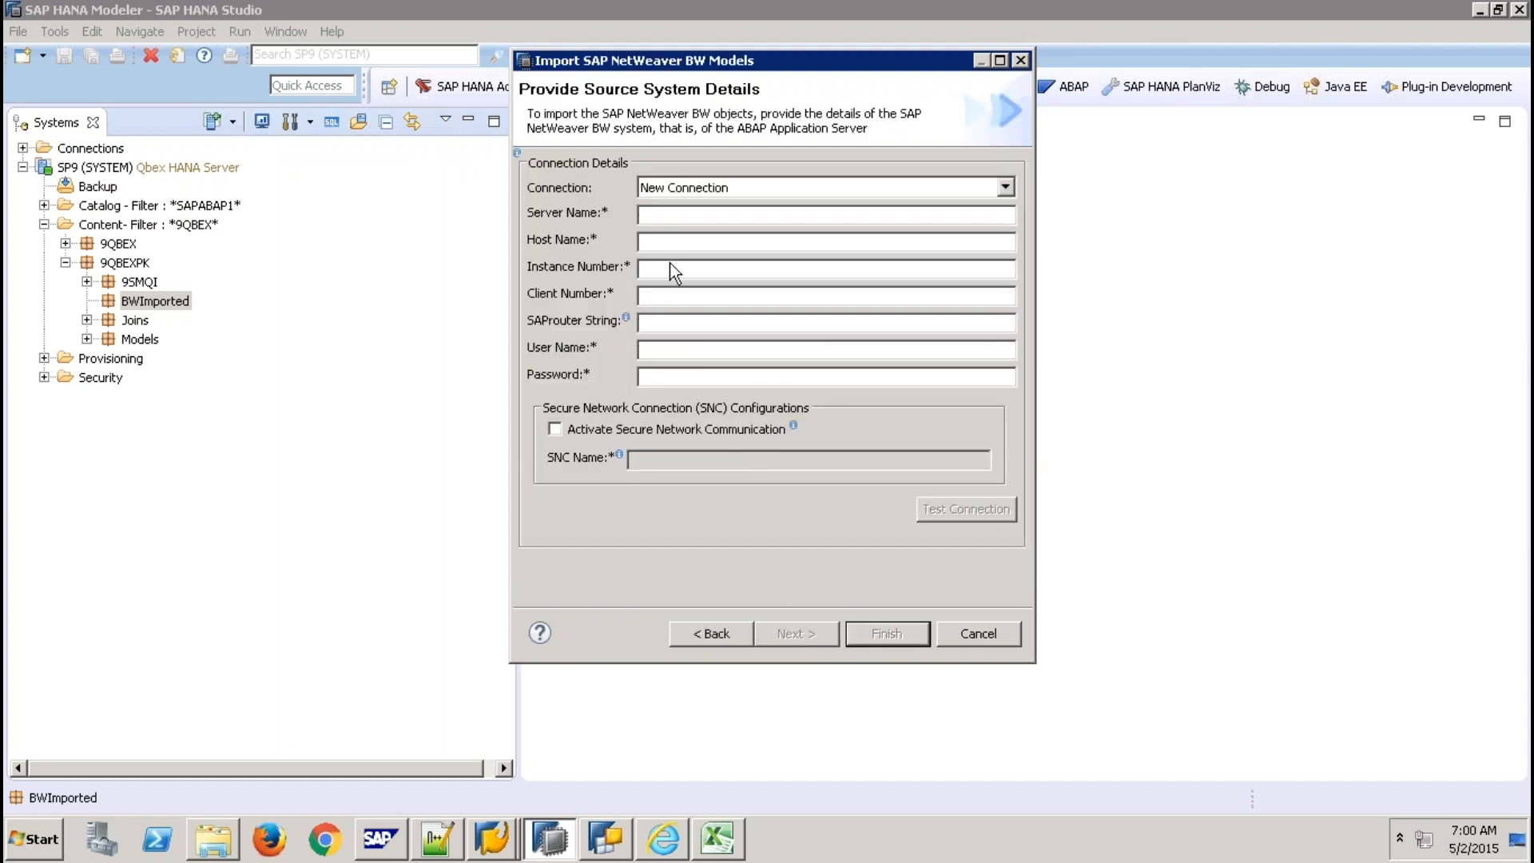
# Copy application server BW74SP8 from the SAP Logon entry into Server Name and Host Name.
pyautogui.click(667, 216)
pyautogui.moveTo(491, 841)
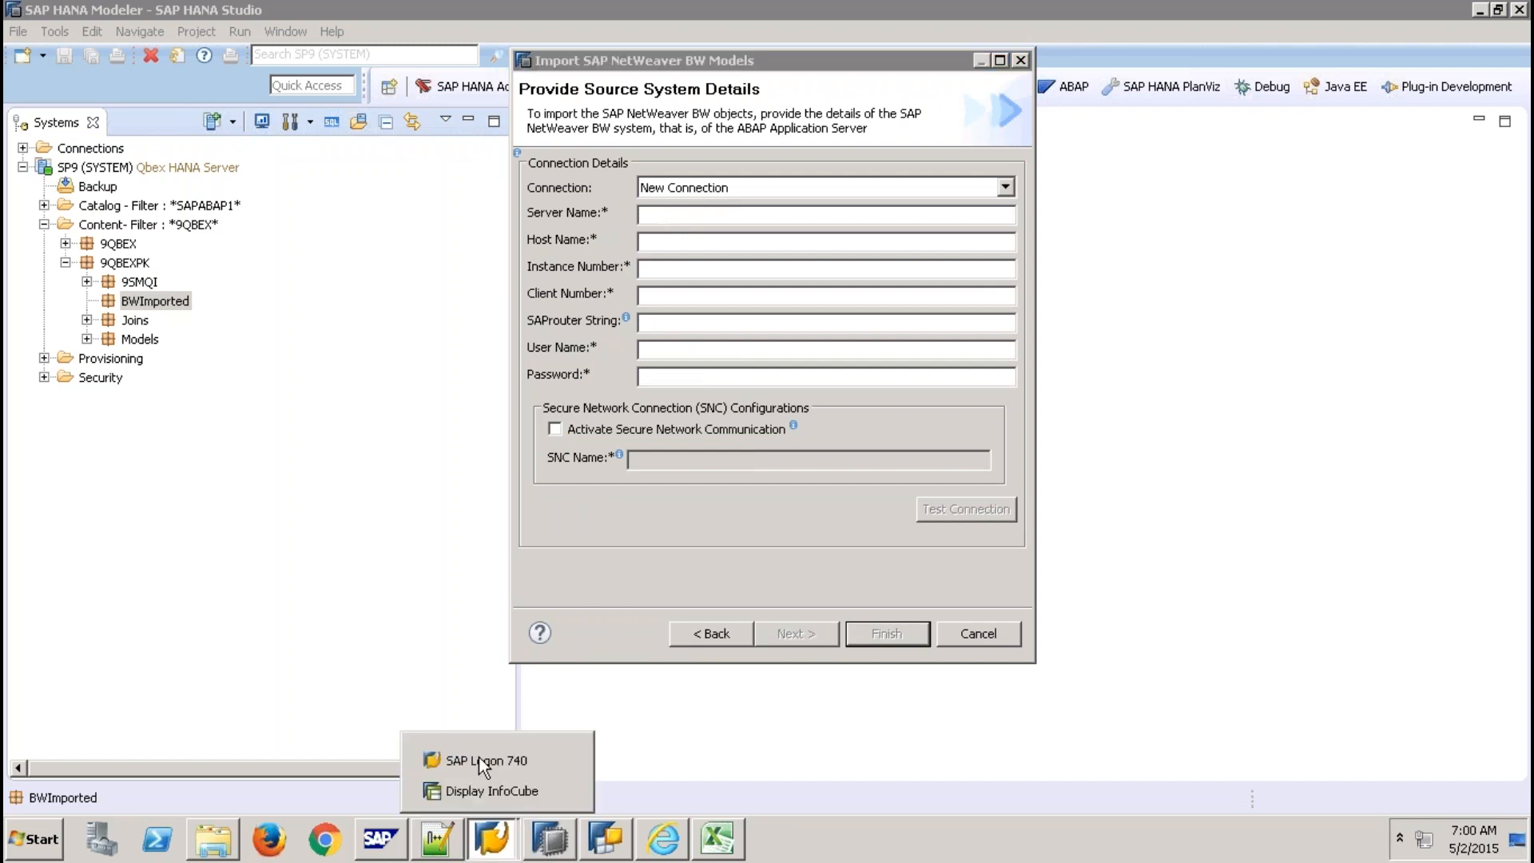
pyautogui.click(481, 754)
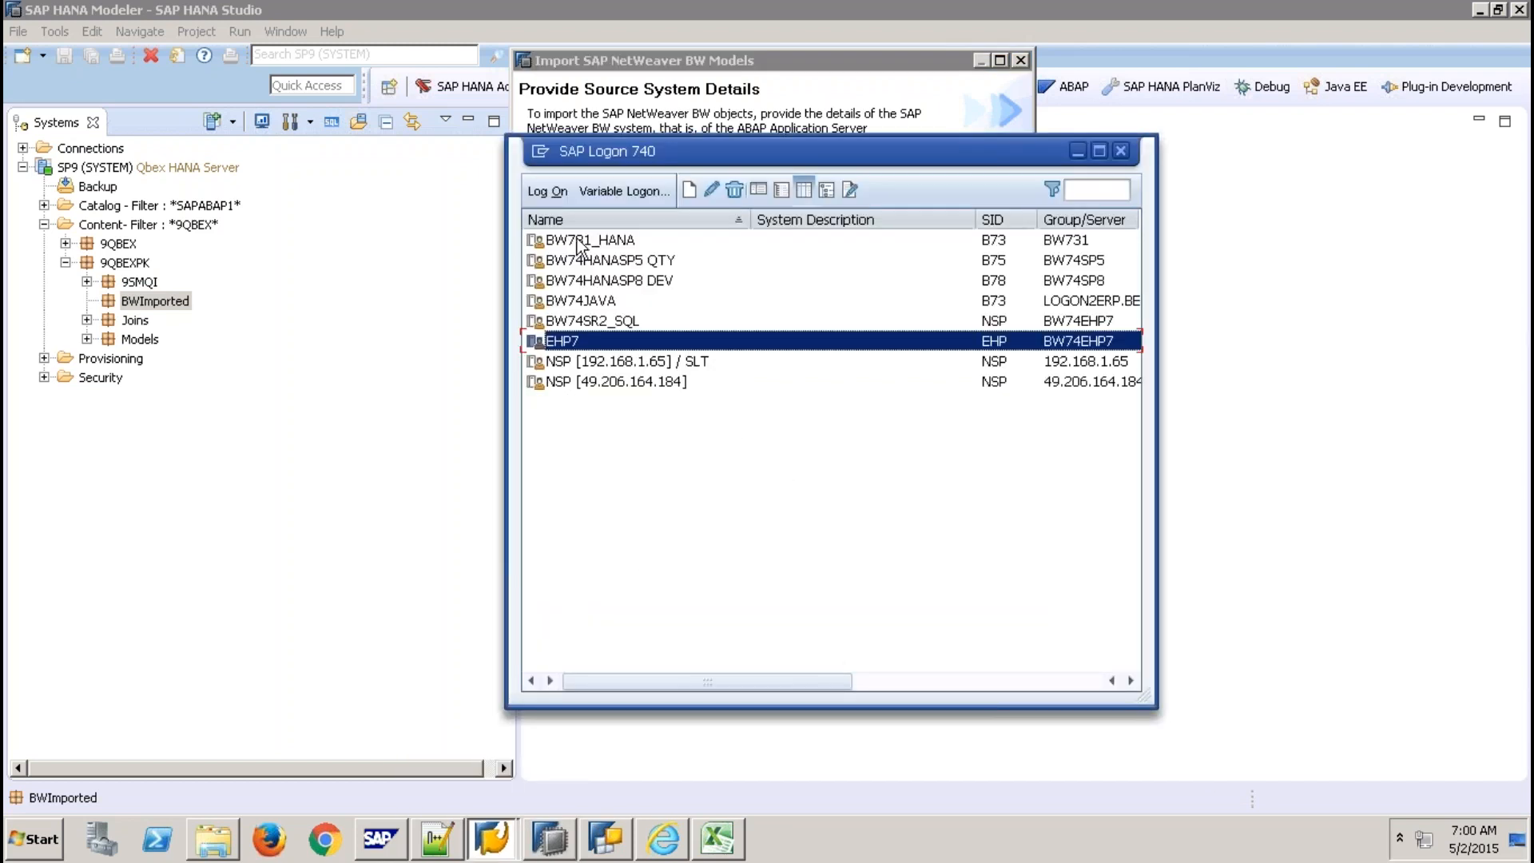
pyautogui.click(624, 280)
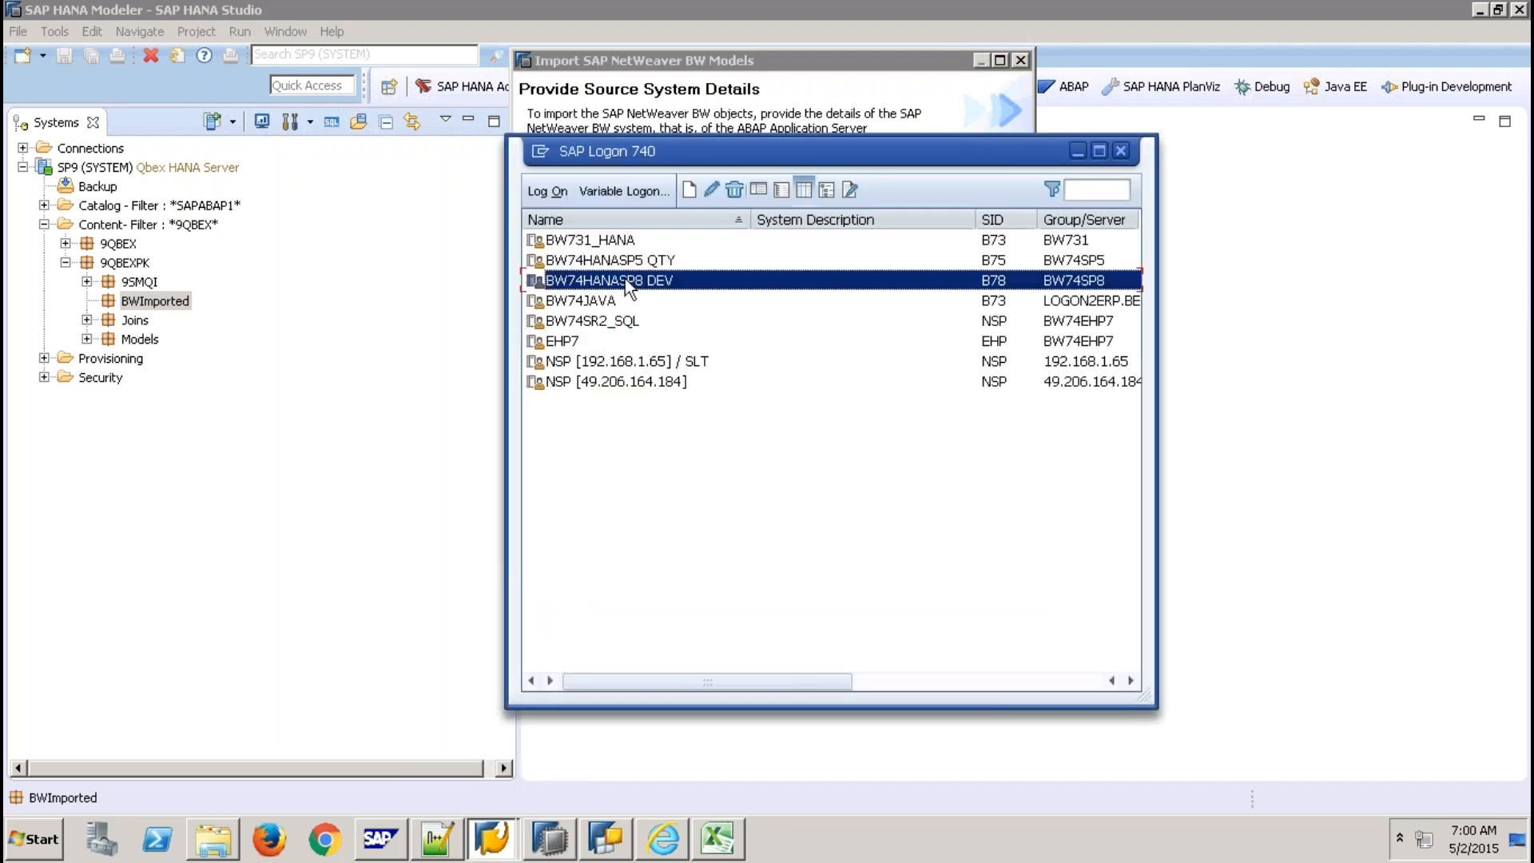
pyautogui.click(713, 190)
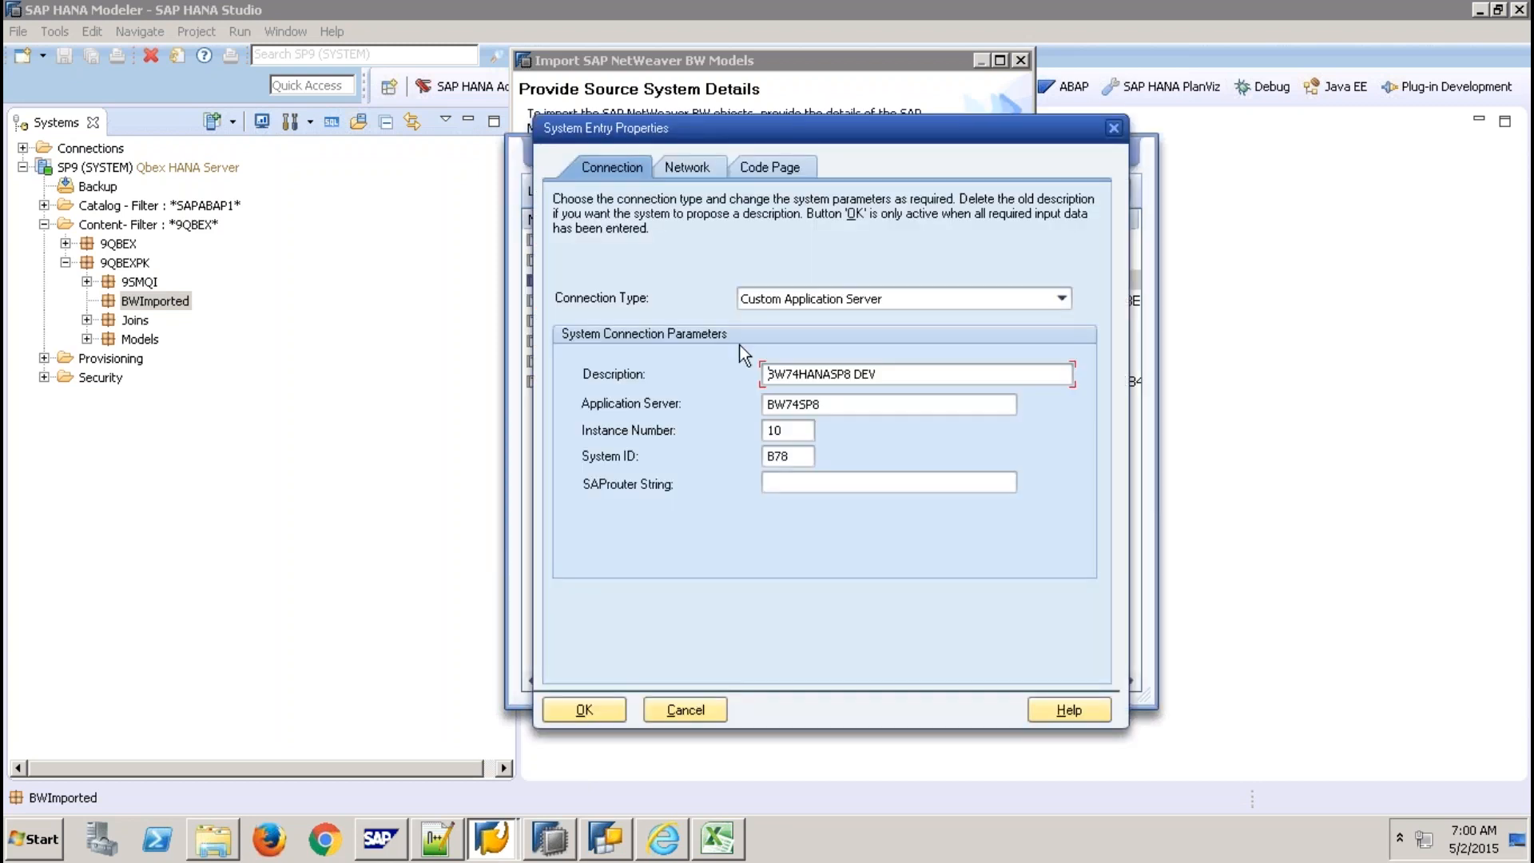
pyautogui.doubleClick(846, 404)
pyautogui.hotkey('ctrl', 'c')
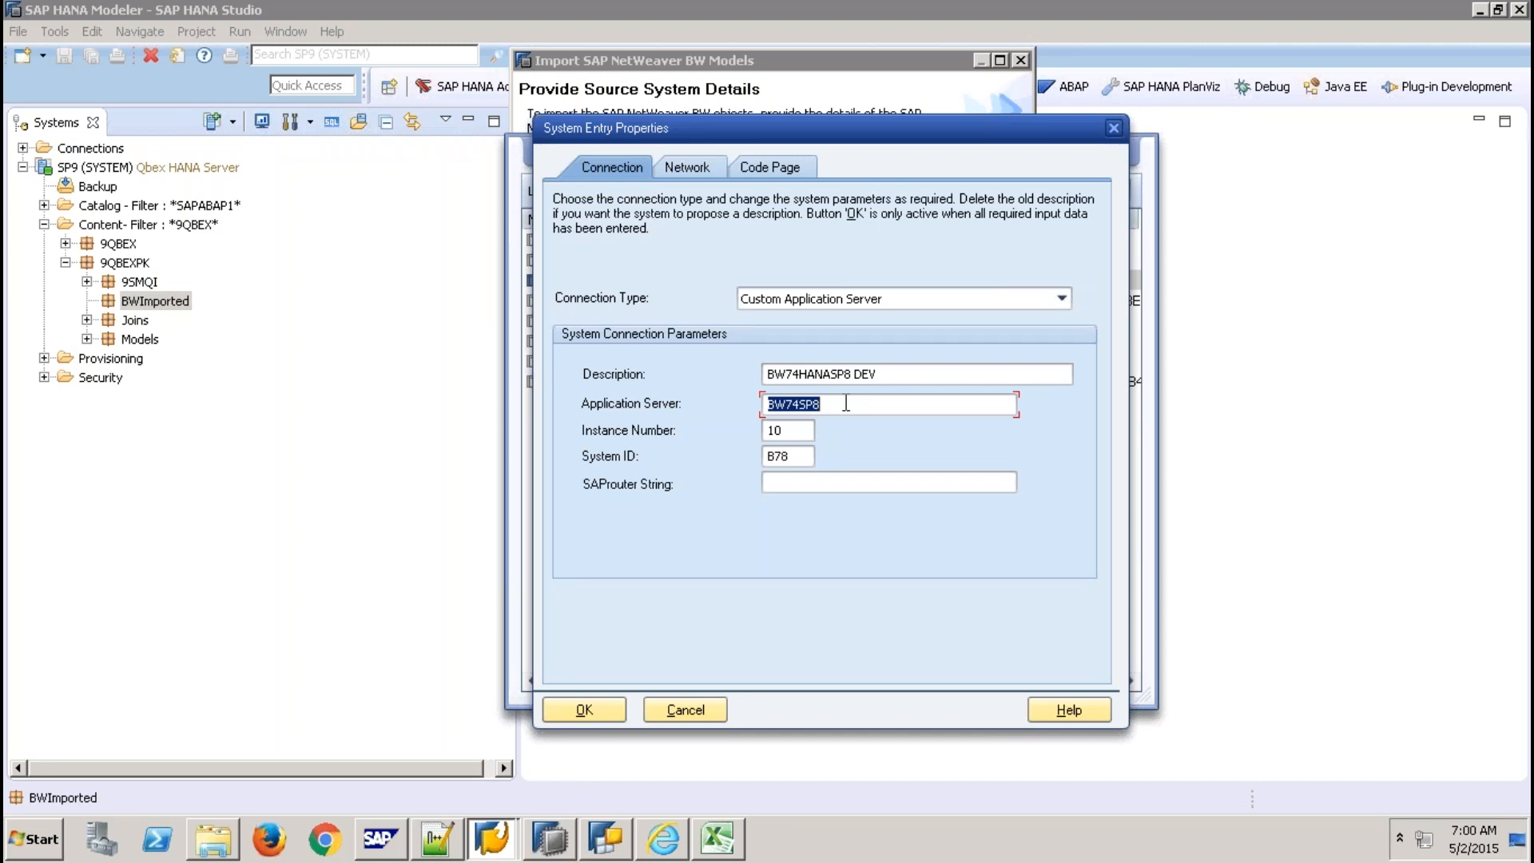
pyautogui.hotkey('alt', 'Tab')
pyautogui.hotkey('ctrl', 'v')
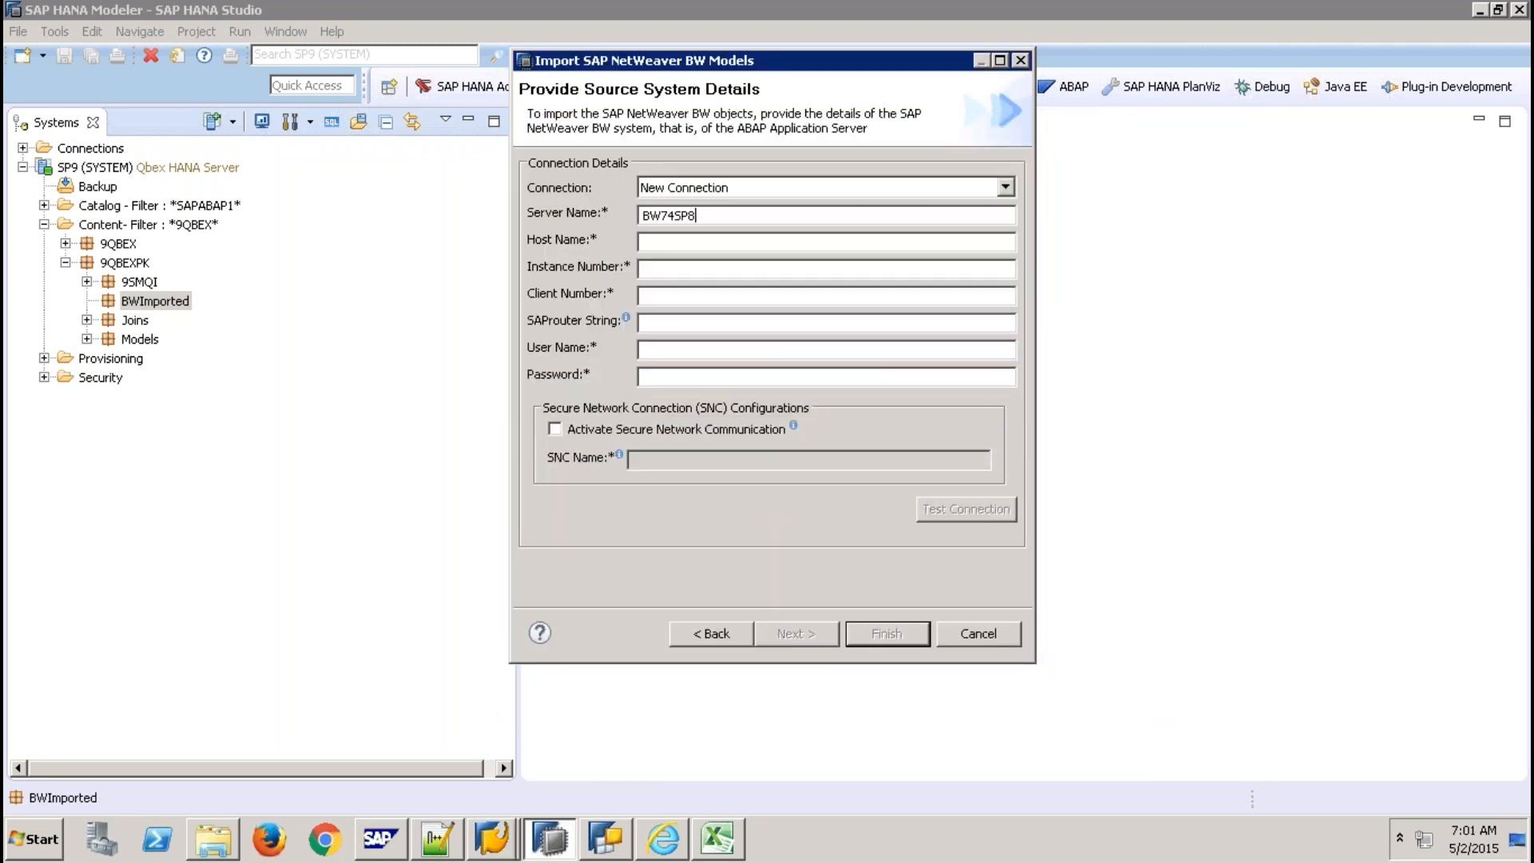
pyautogui.press('Tab')
pyautogui.hotkey('ctrl', 'v')
pyautogui.hotkey('alt', 'Tab')
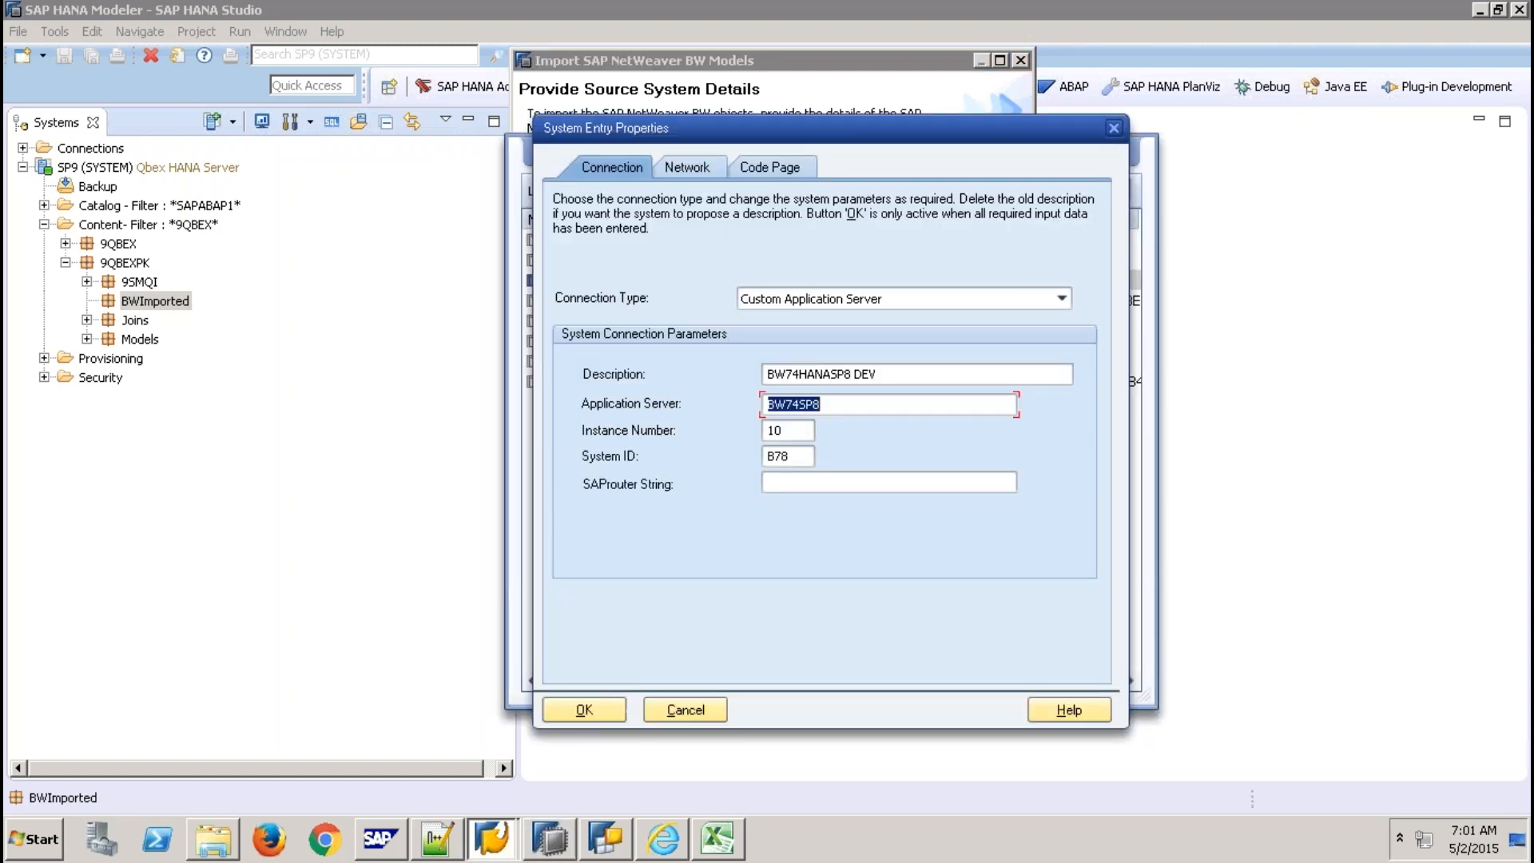
pyautogui.hotkey('alt', 'Tab')
# Enter instance number 10, client 001, the BW user name and the account password.
pyautogui.write('10')
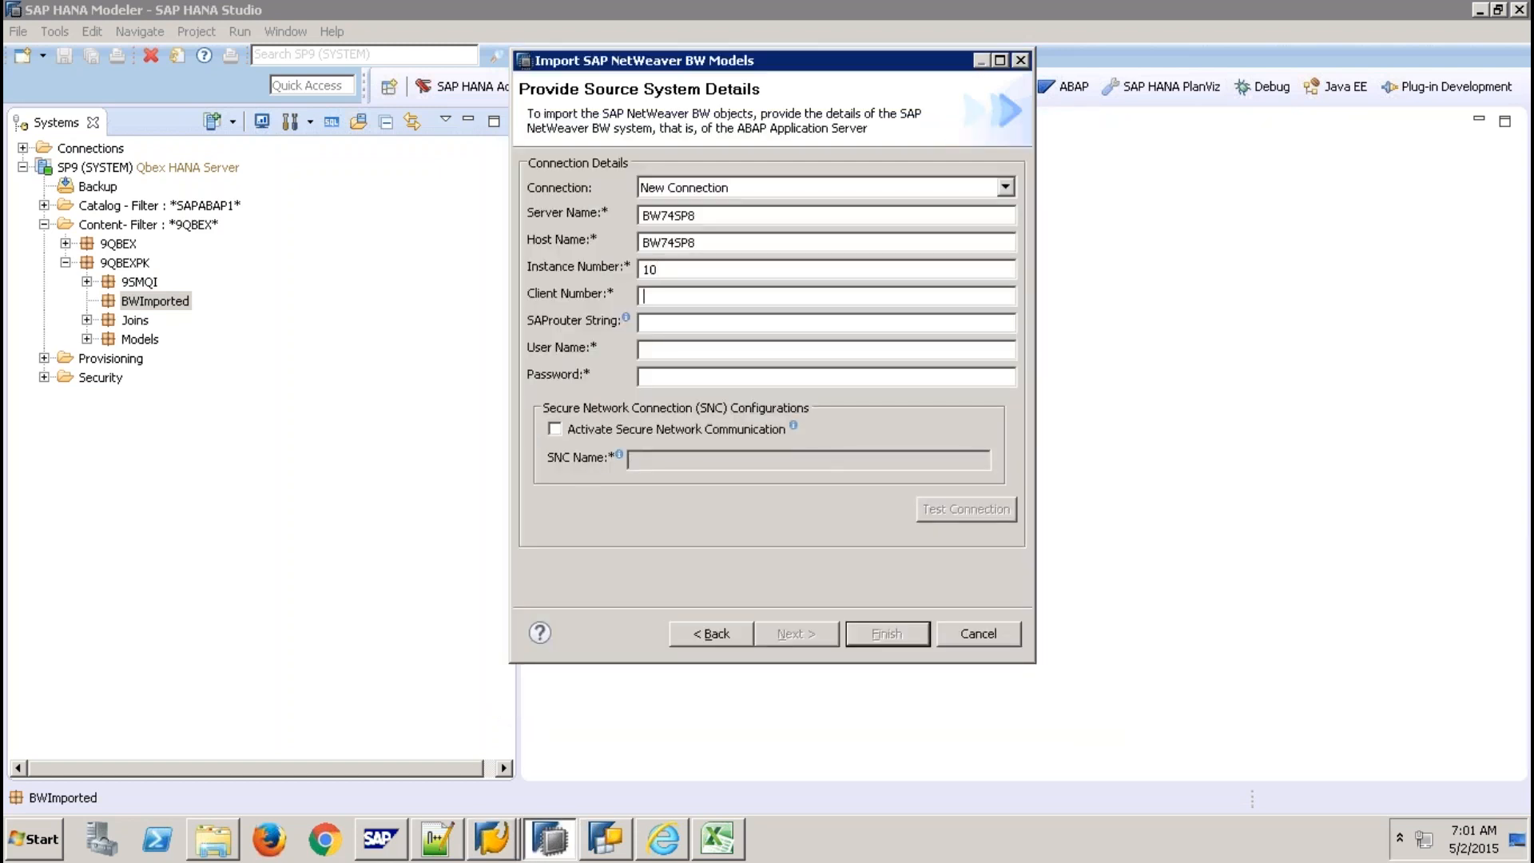
pyautogui.hotkey('alt', 'Tab')
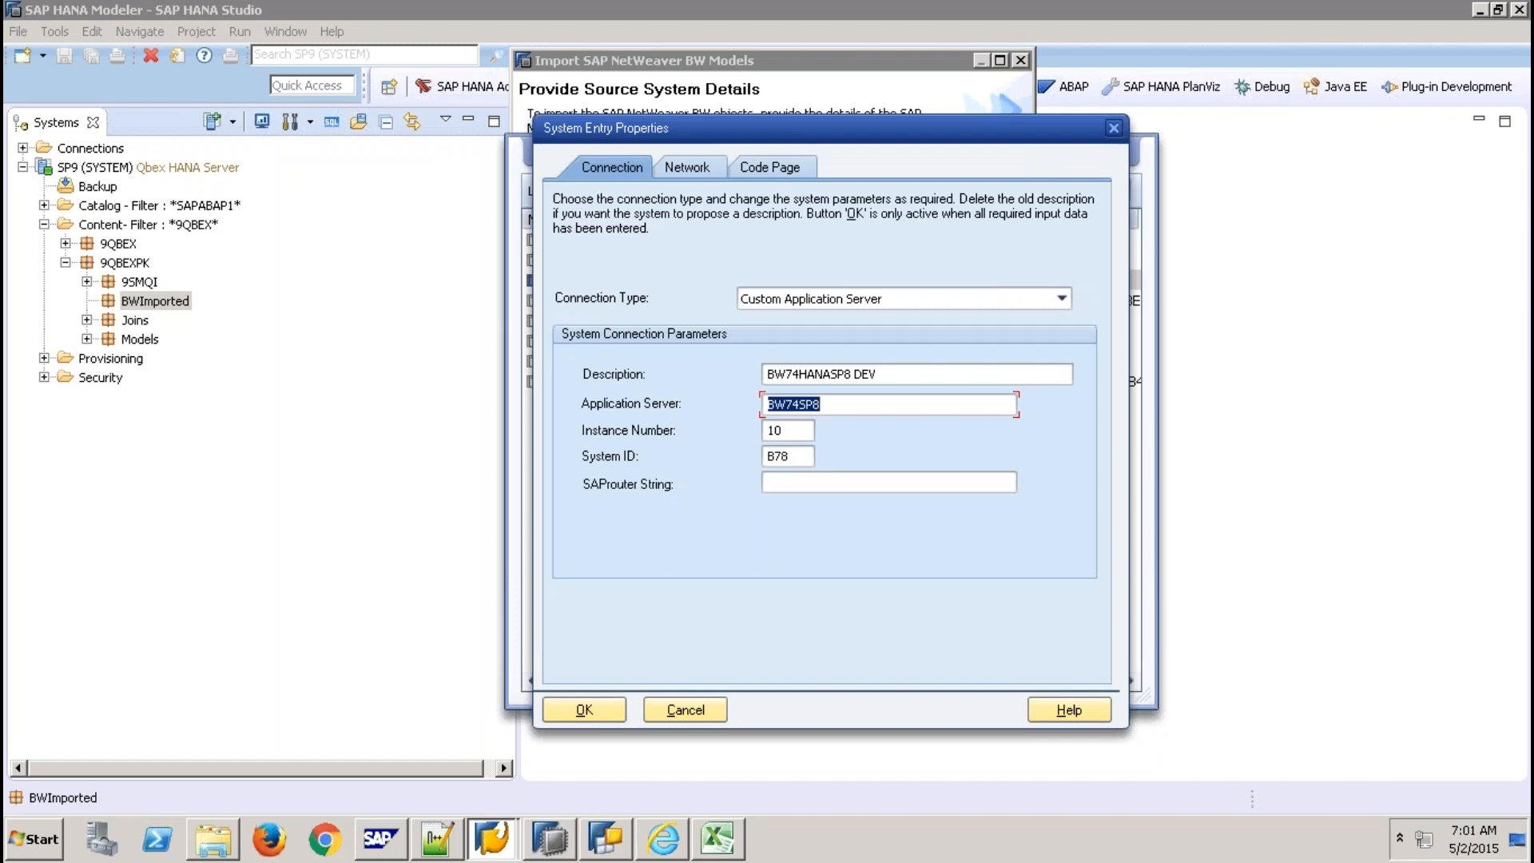
pyautogui.hotkey('alt', 'Tab')
pyautogui.write('001')
pyautogui.press('Tab')
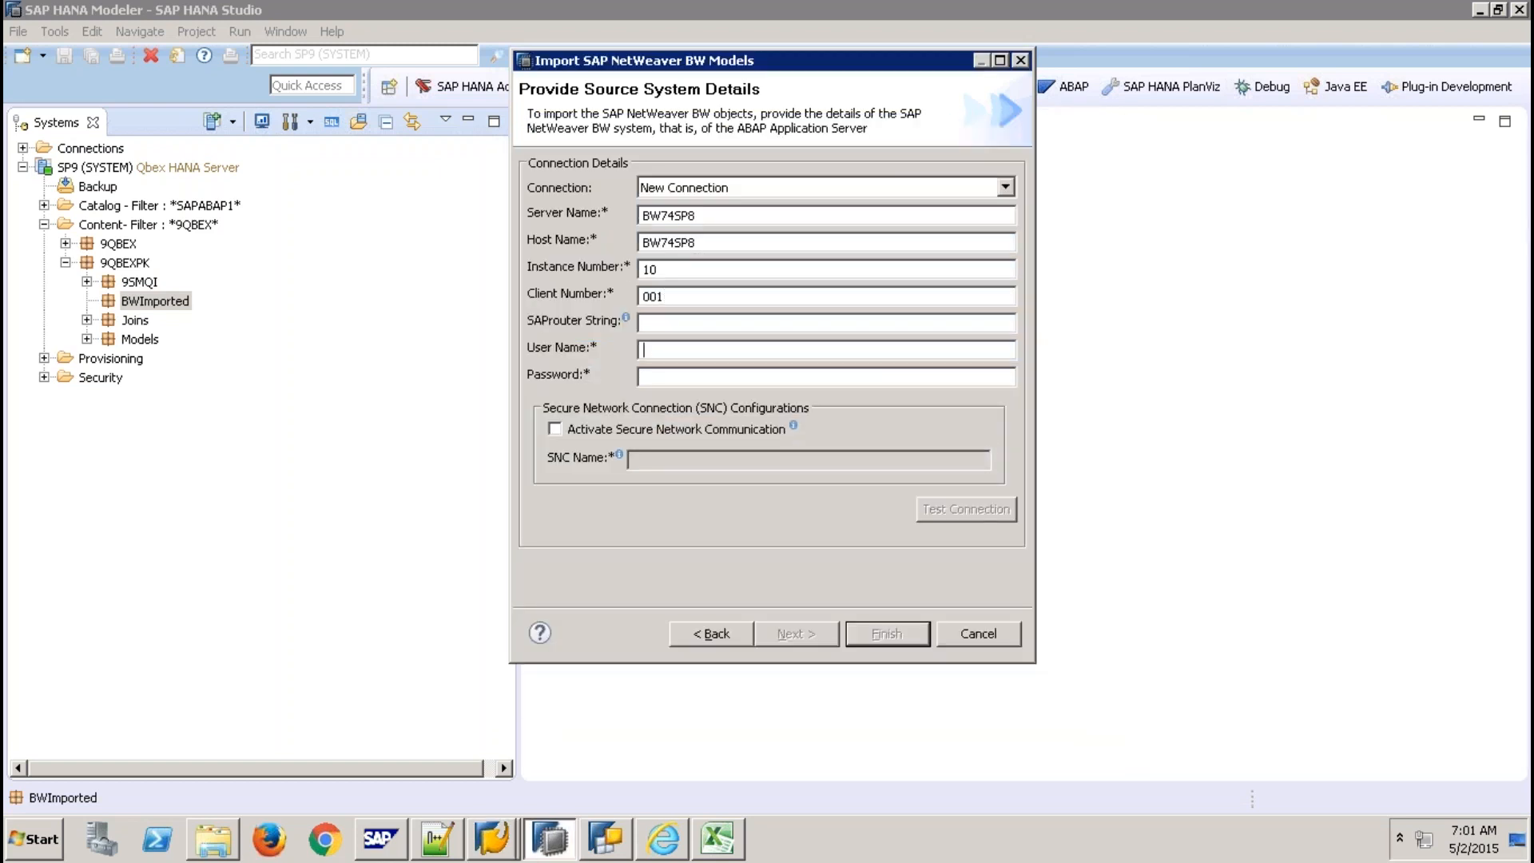
pyautogui.write('QBEX')
pyautogui.press('Tab')
pyautogui.write('***********')
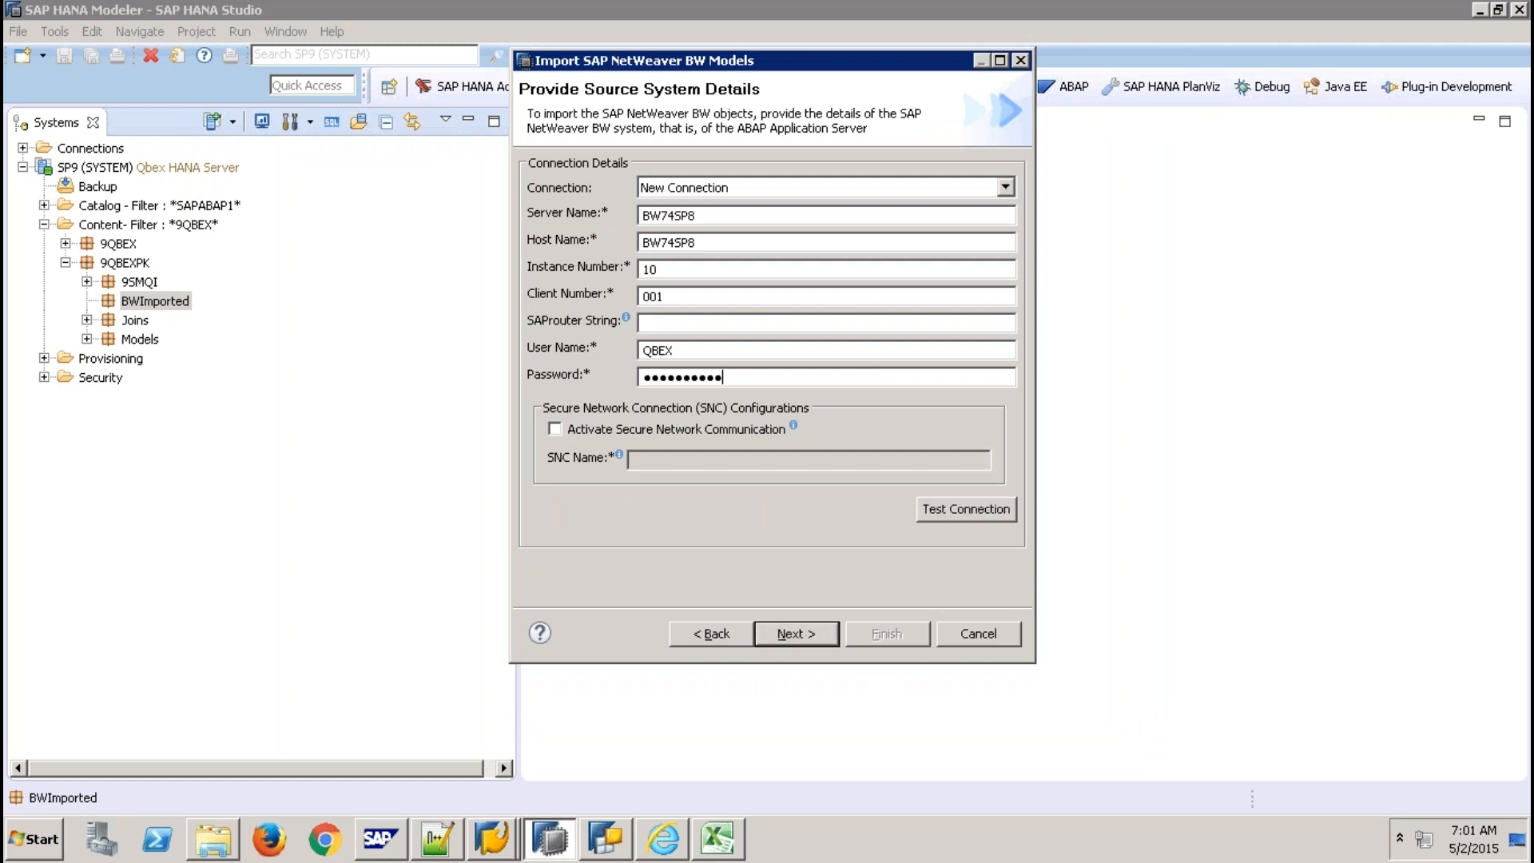
# Test the BW connection successfully and continue to the target system page.
pyautogui.click(951, 516)
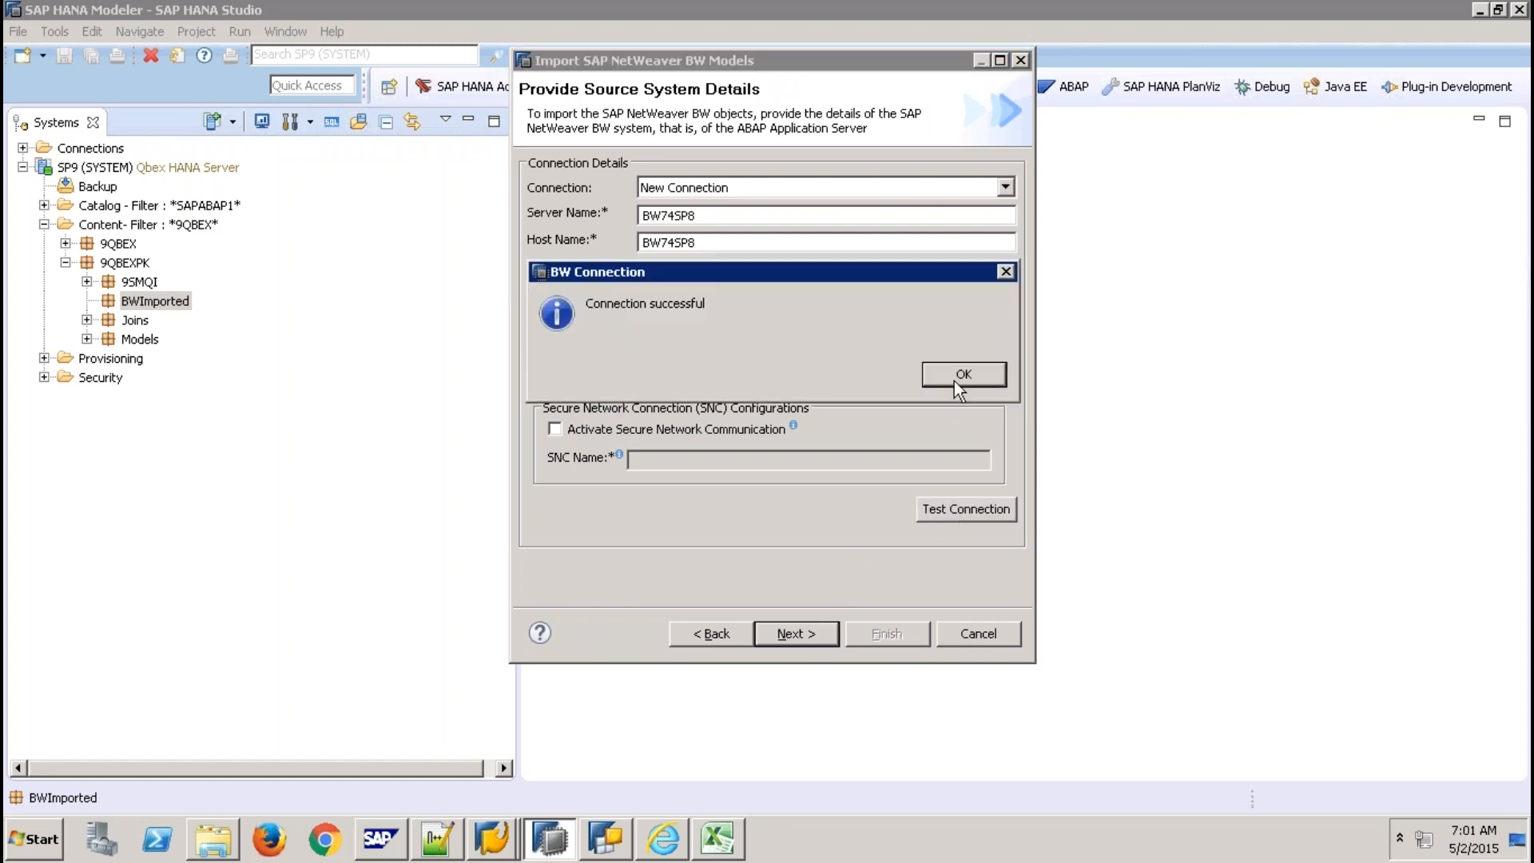
pyautogui.click(957, 373)
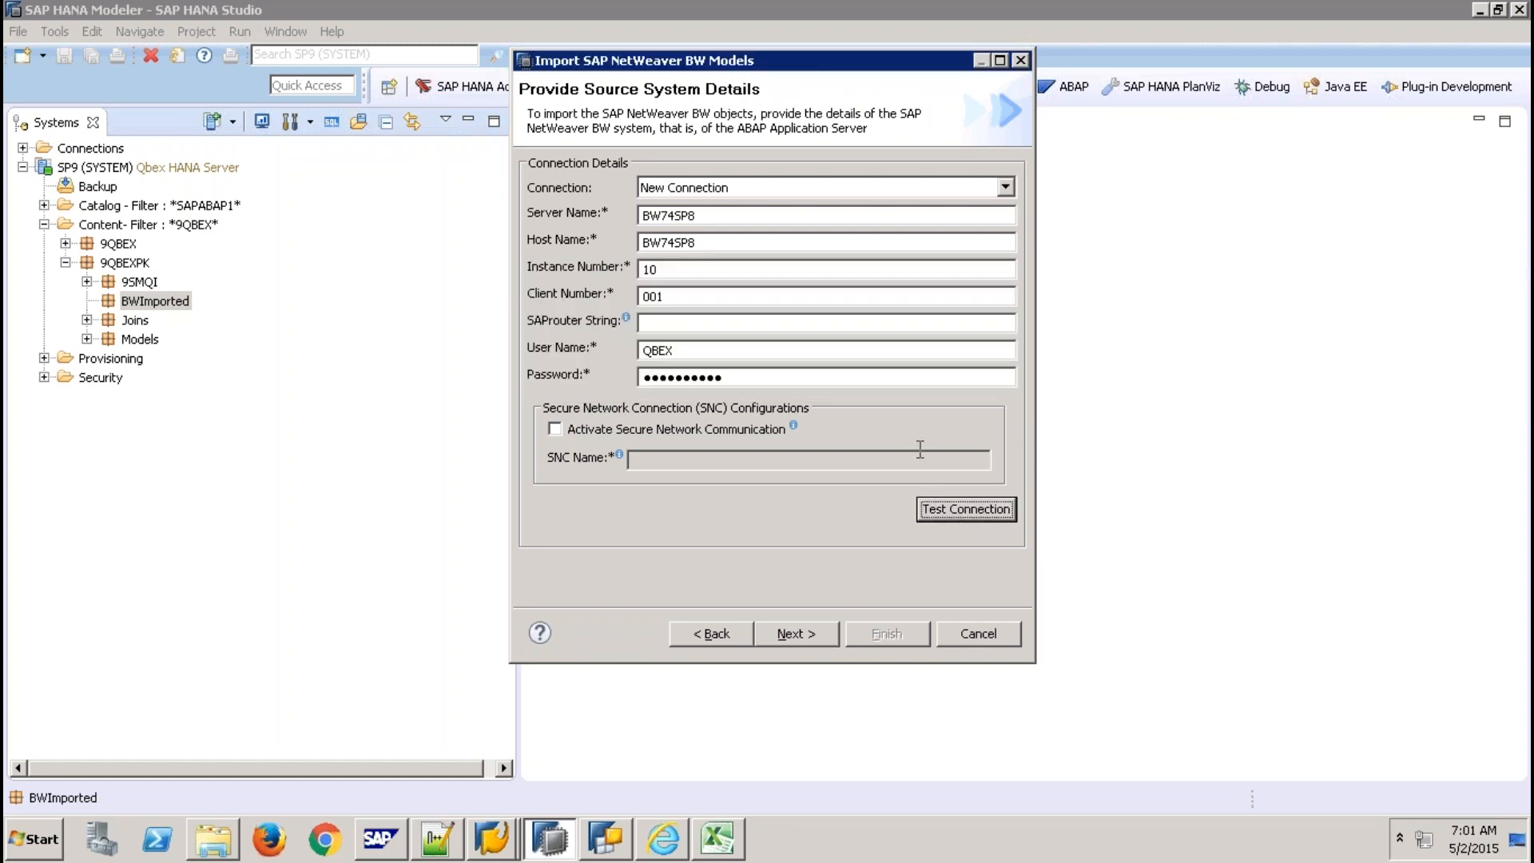
pyautogui.click(802, 635)
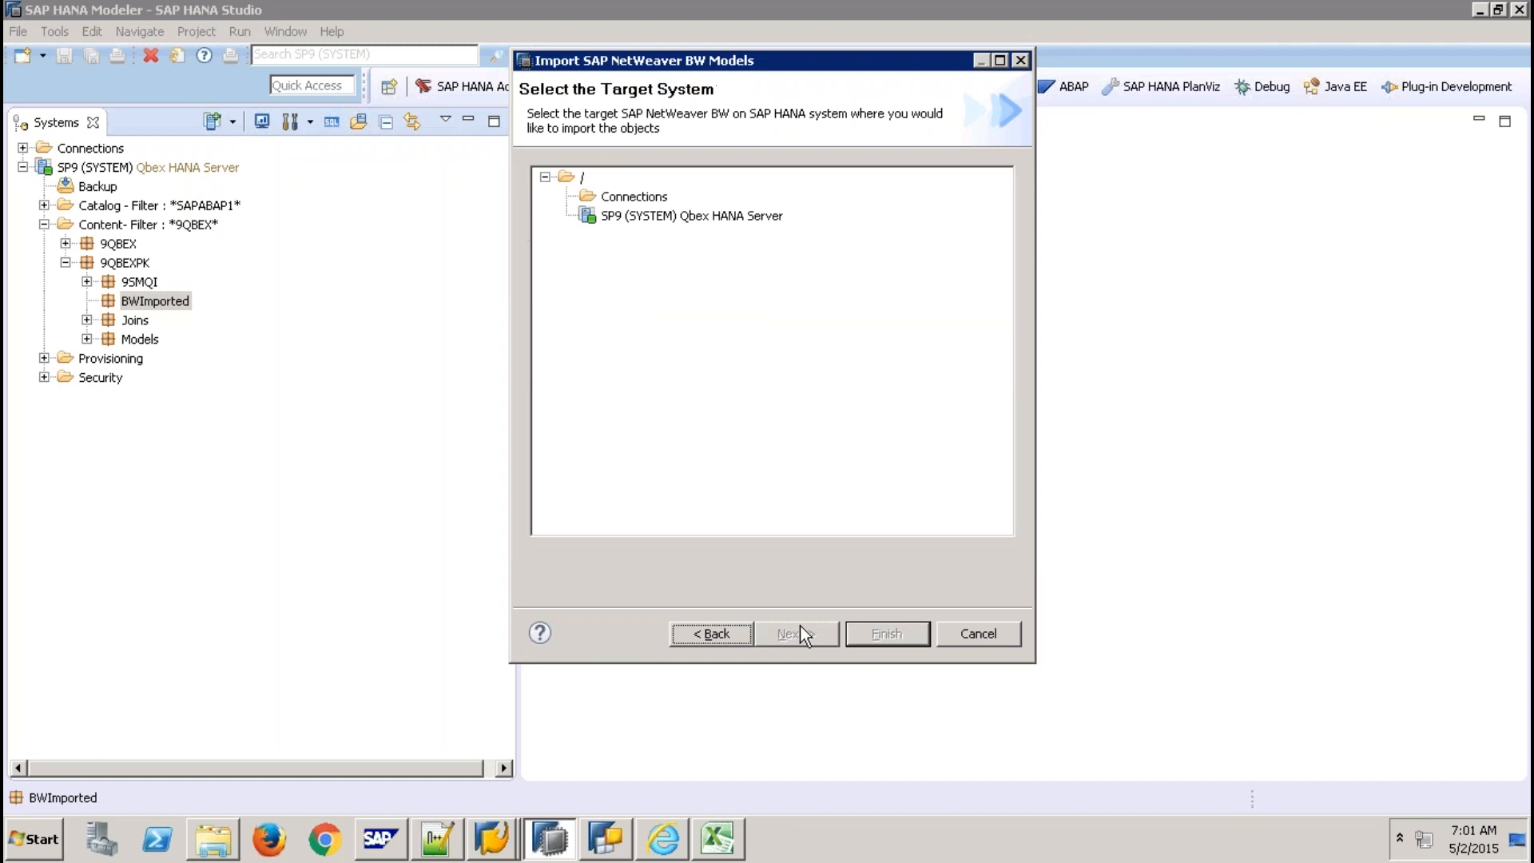
# Choose SP9 Qbex HANA Server as the target and check the InfoCube's technical name in SAP GUI.
pyautogui.click(717, 217)
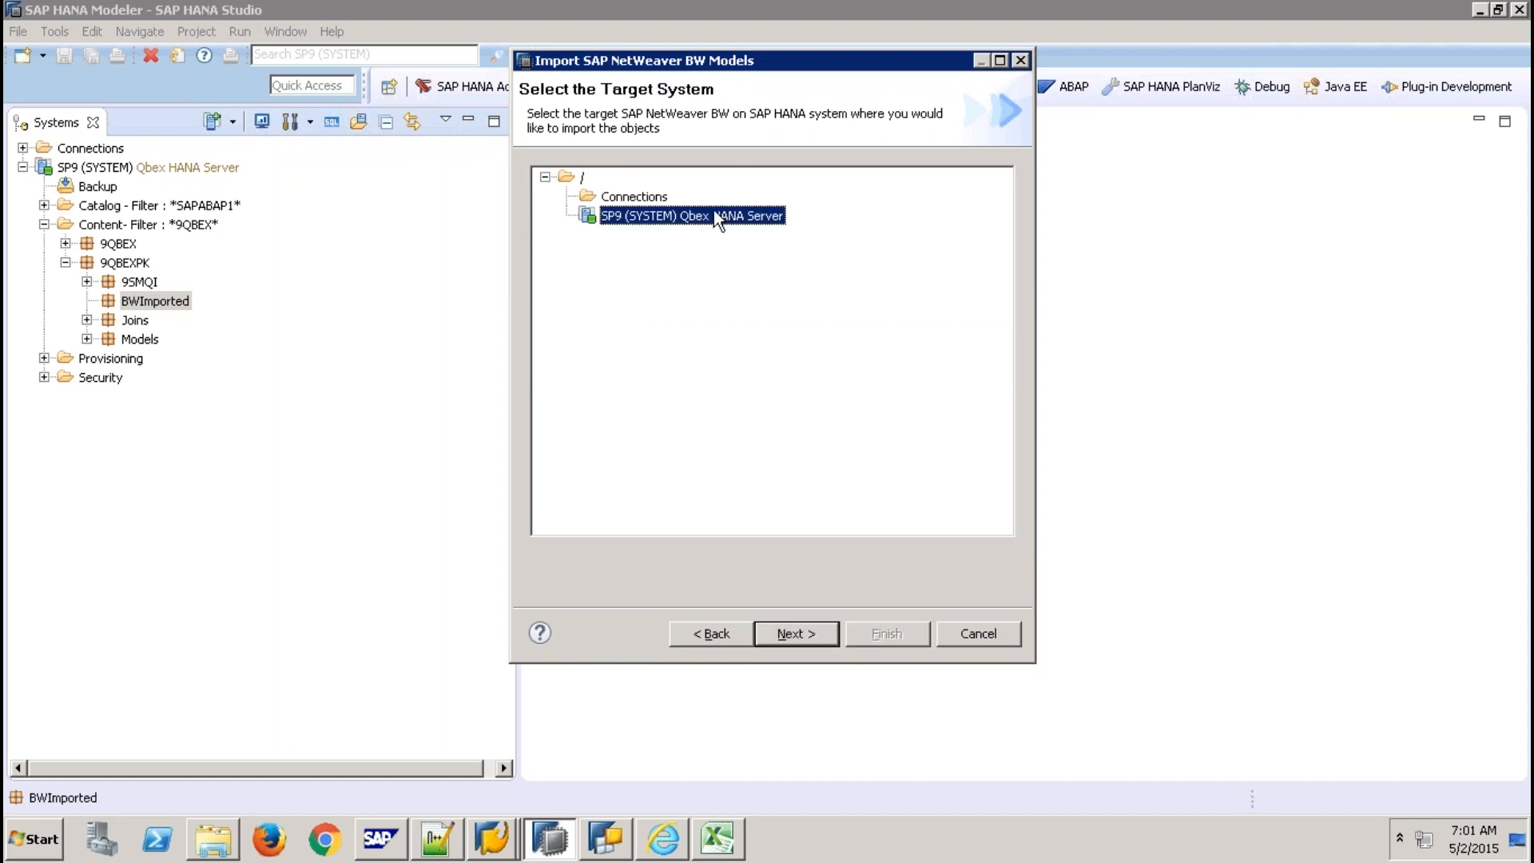
pyautogui.click(802, 633)
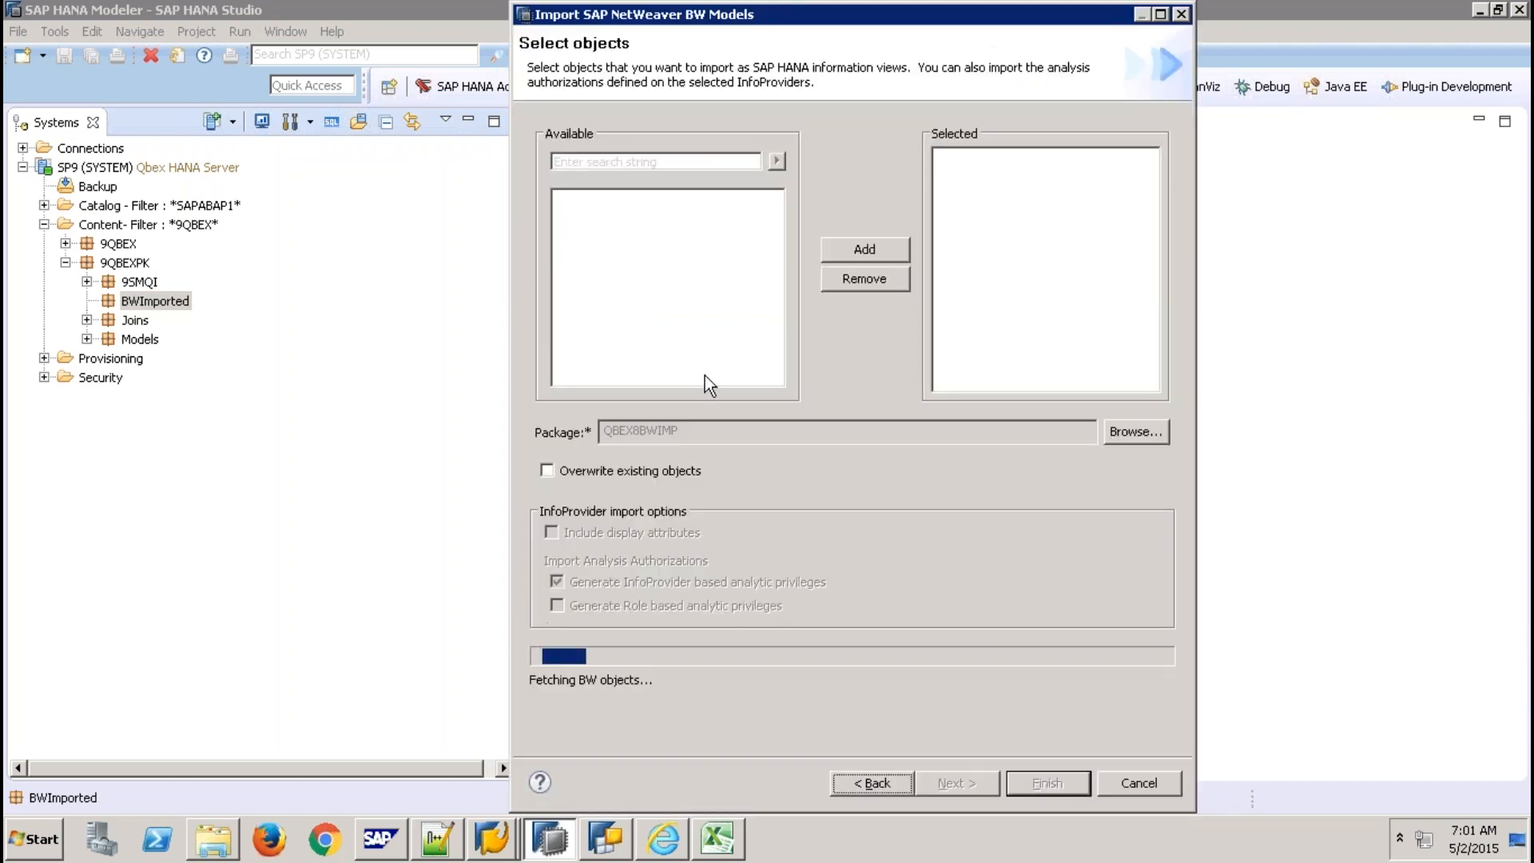
pyautogui.click(491, 839)
pyautogui.click(491, 790)
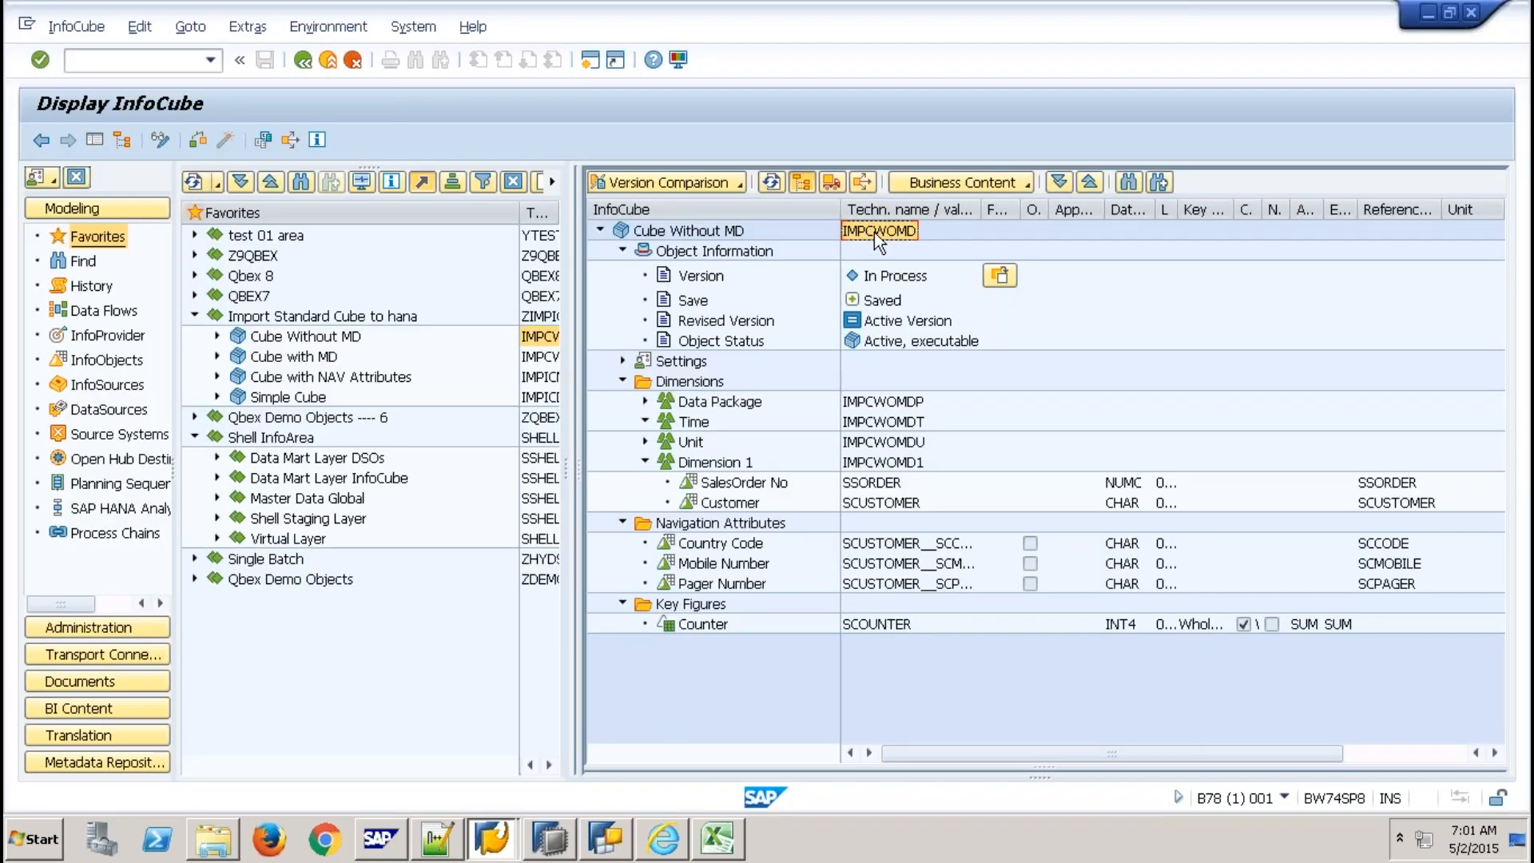
pyautogui.hotkey('alt', 'Tab')
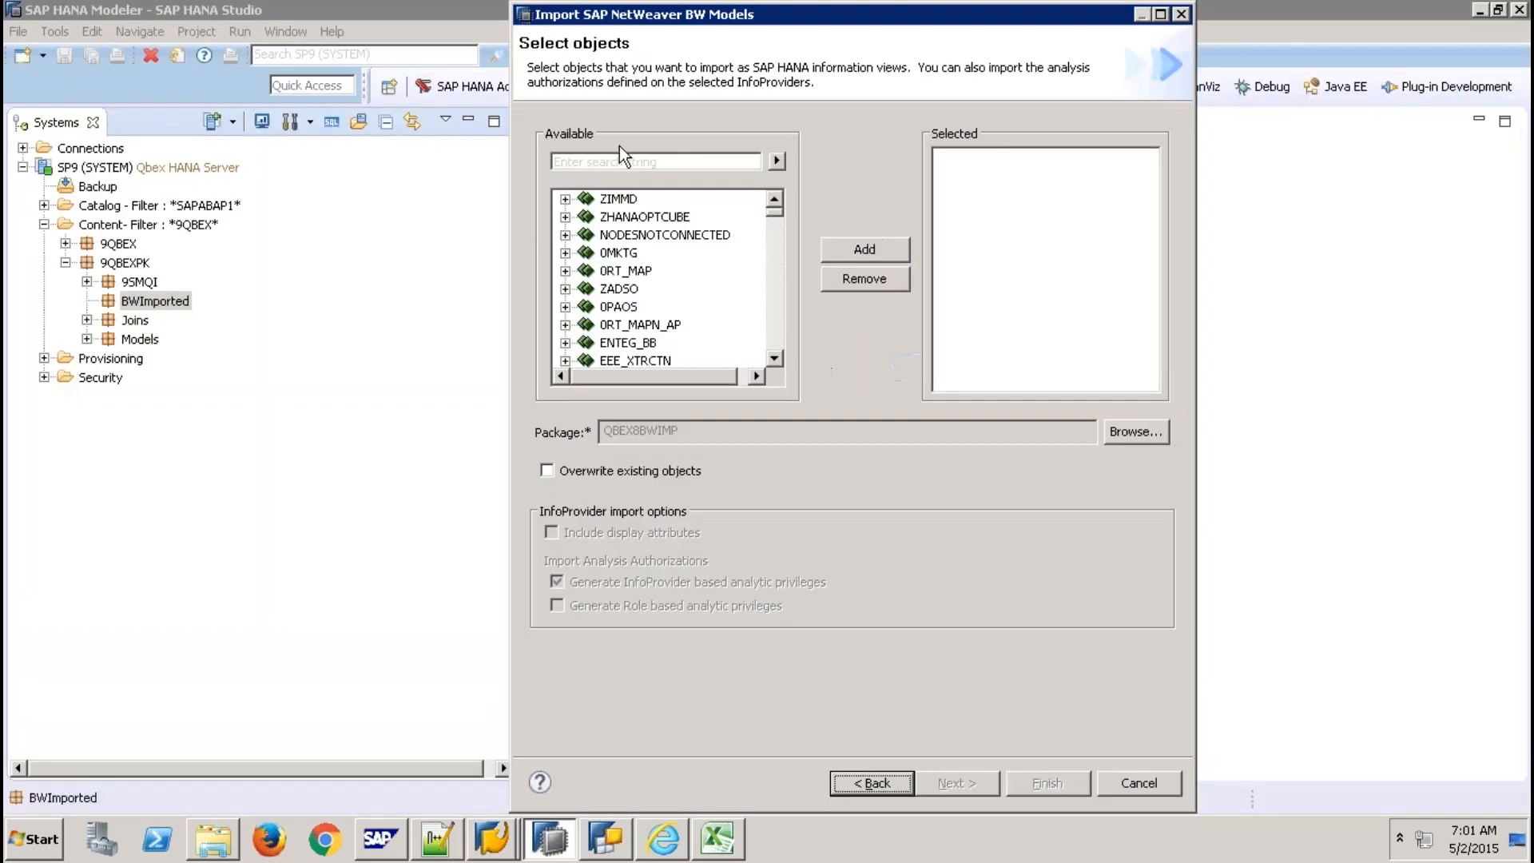
# Search the available objects for IMPCWOMD and add it to the import list.
pyautogui.click(631, 160)
pyautogui.write('IMPCWOMD')
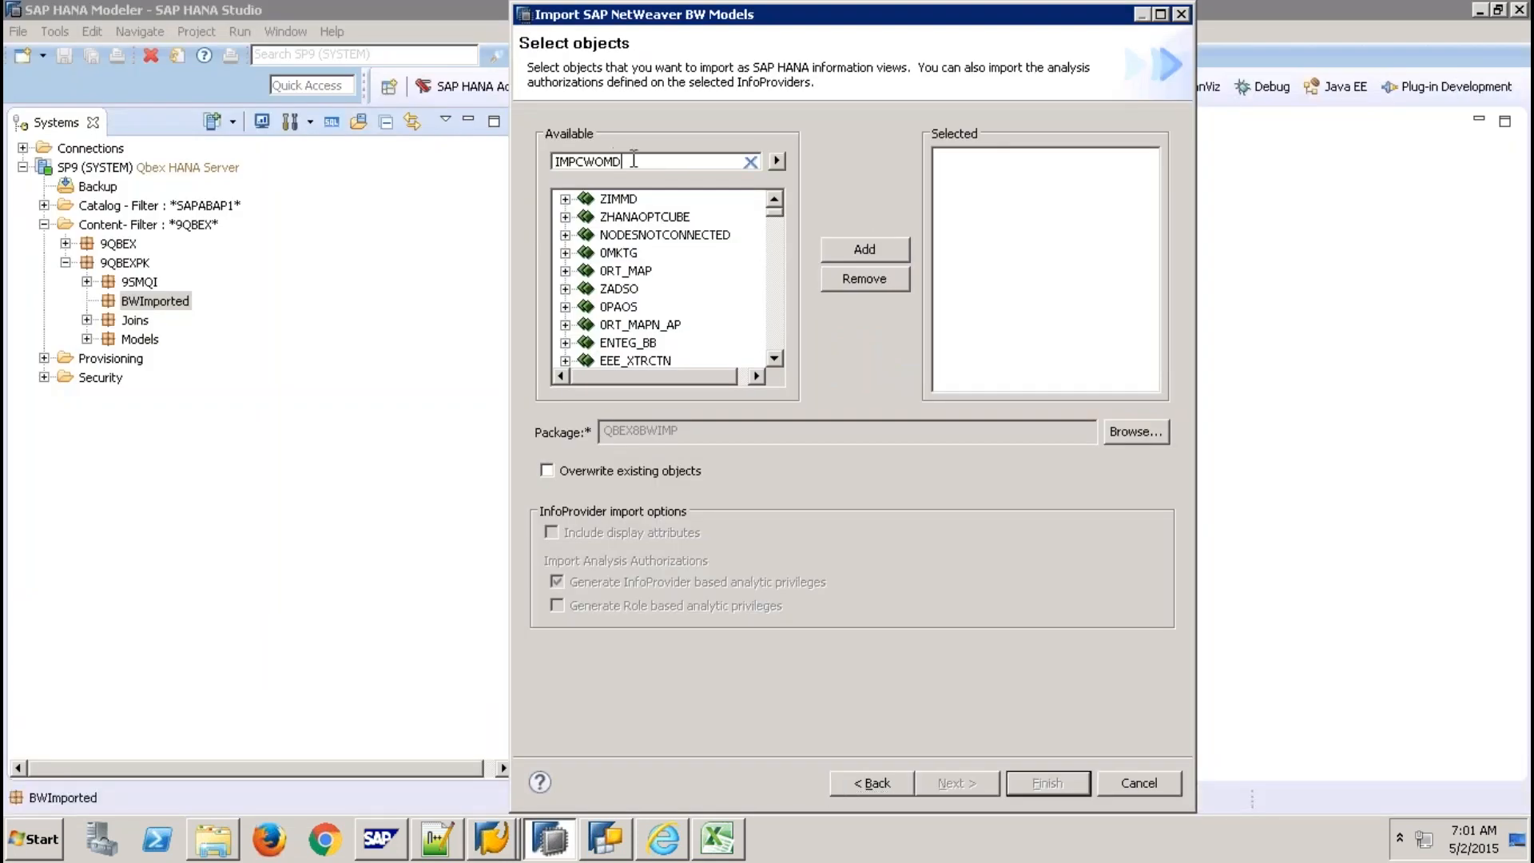
pyautogui.click(777, 161)
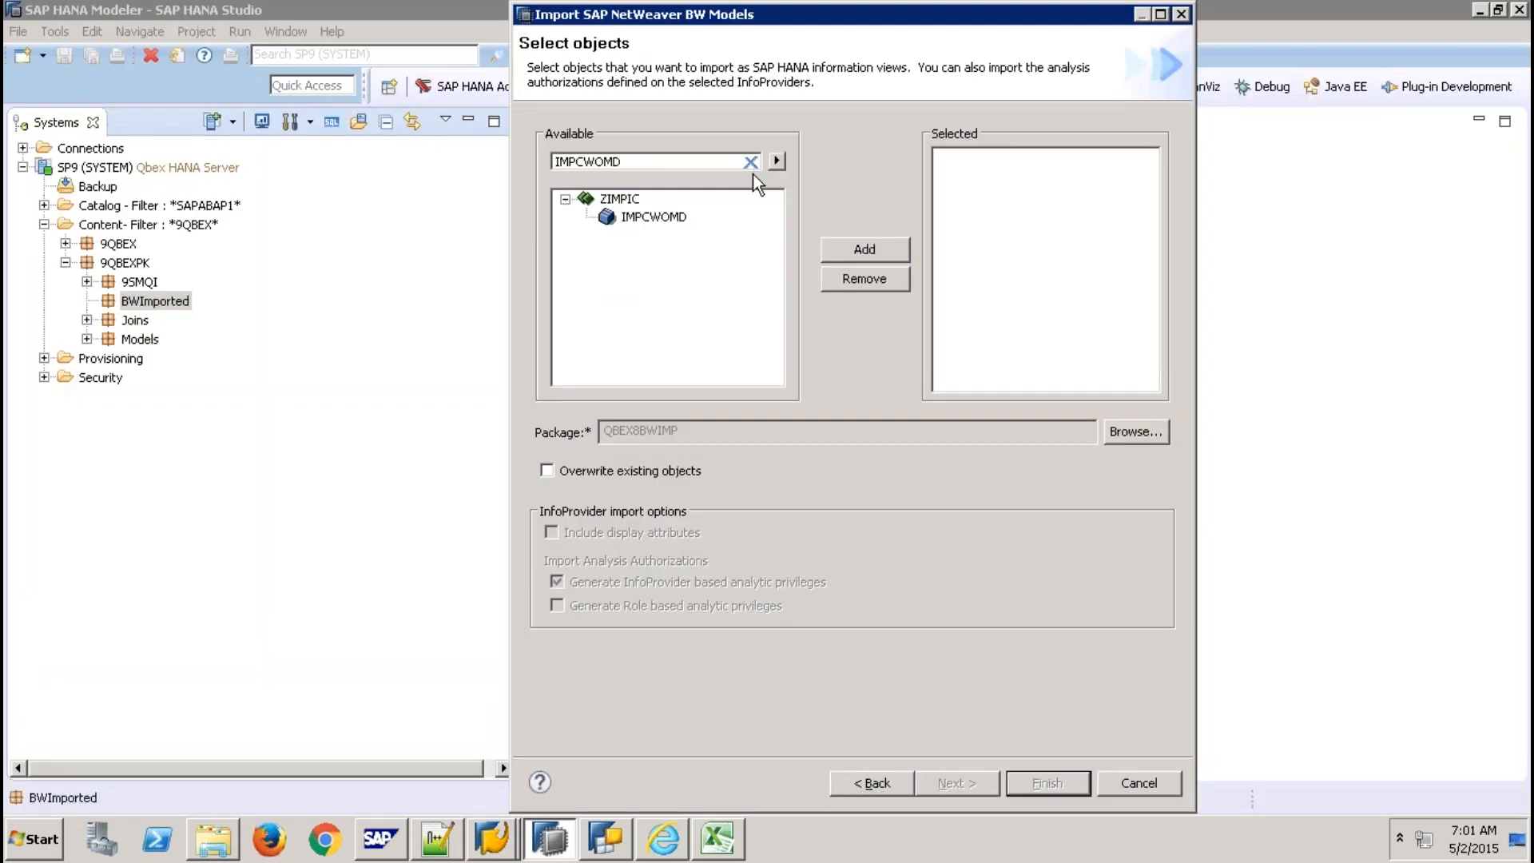
pyautogui.click(668, 220)
pyautogui.click(866, 250)
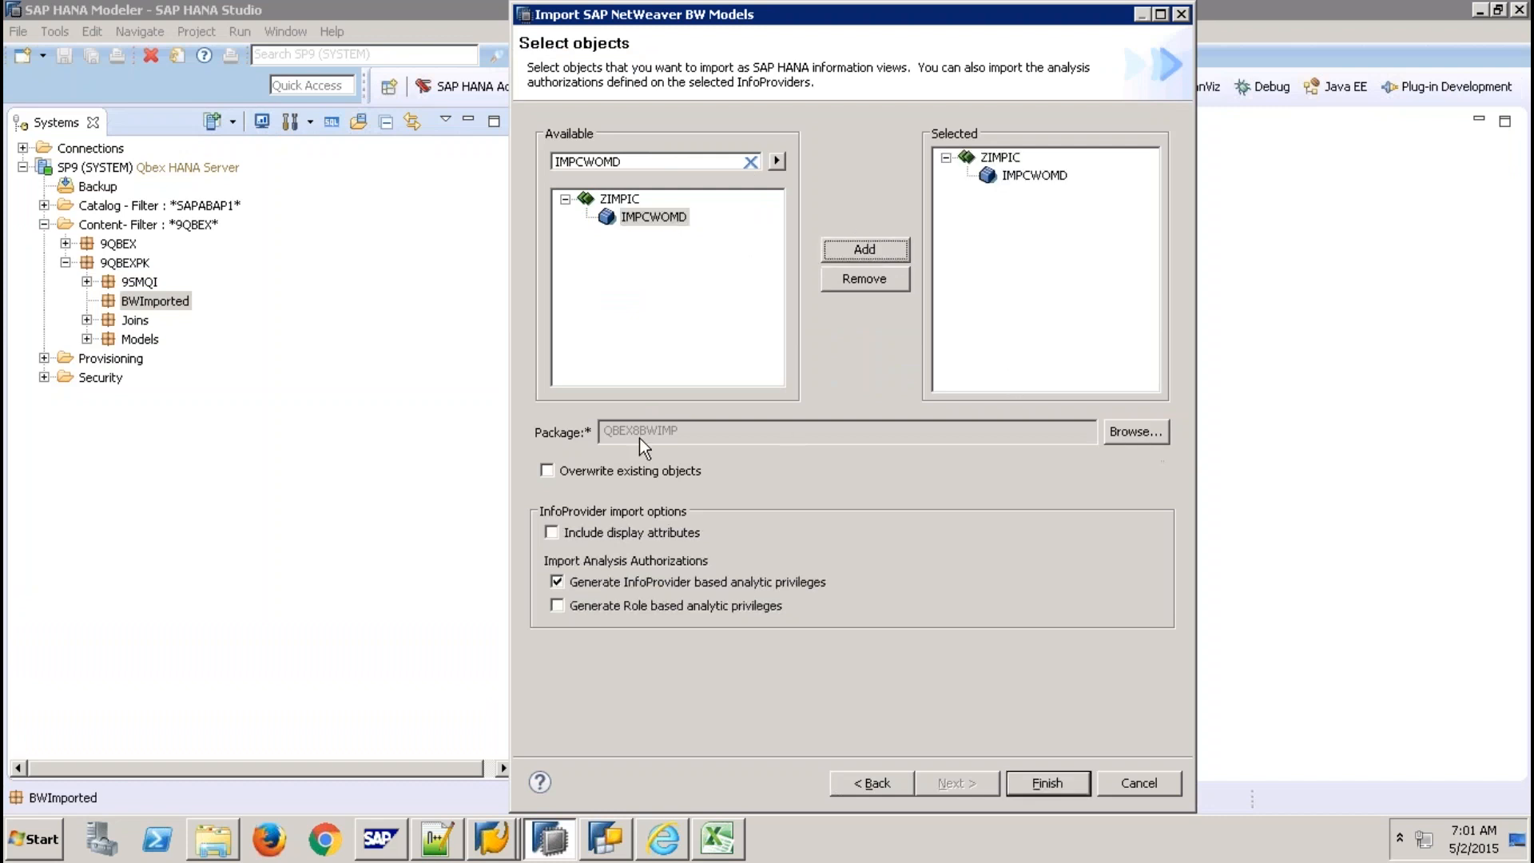
# Set the target package to 9QBEXPK.BWImported.
pyautogui.click(1119, 434)
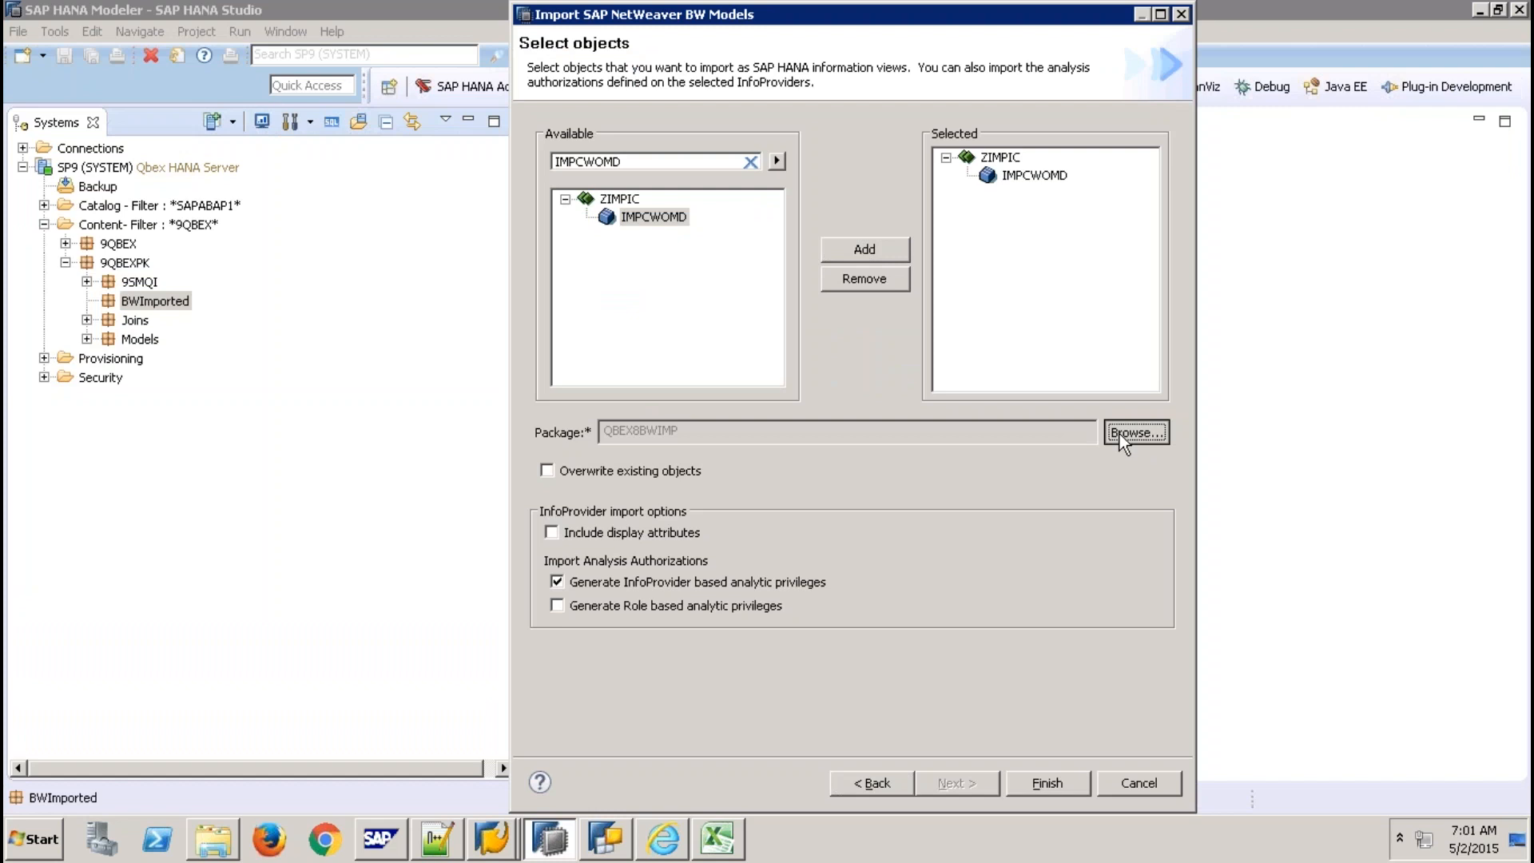
pyautogui.click(782, 406)
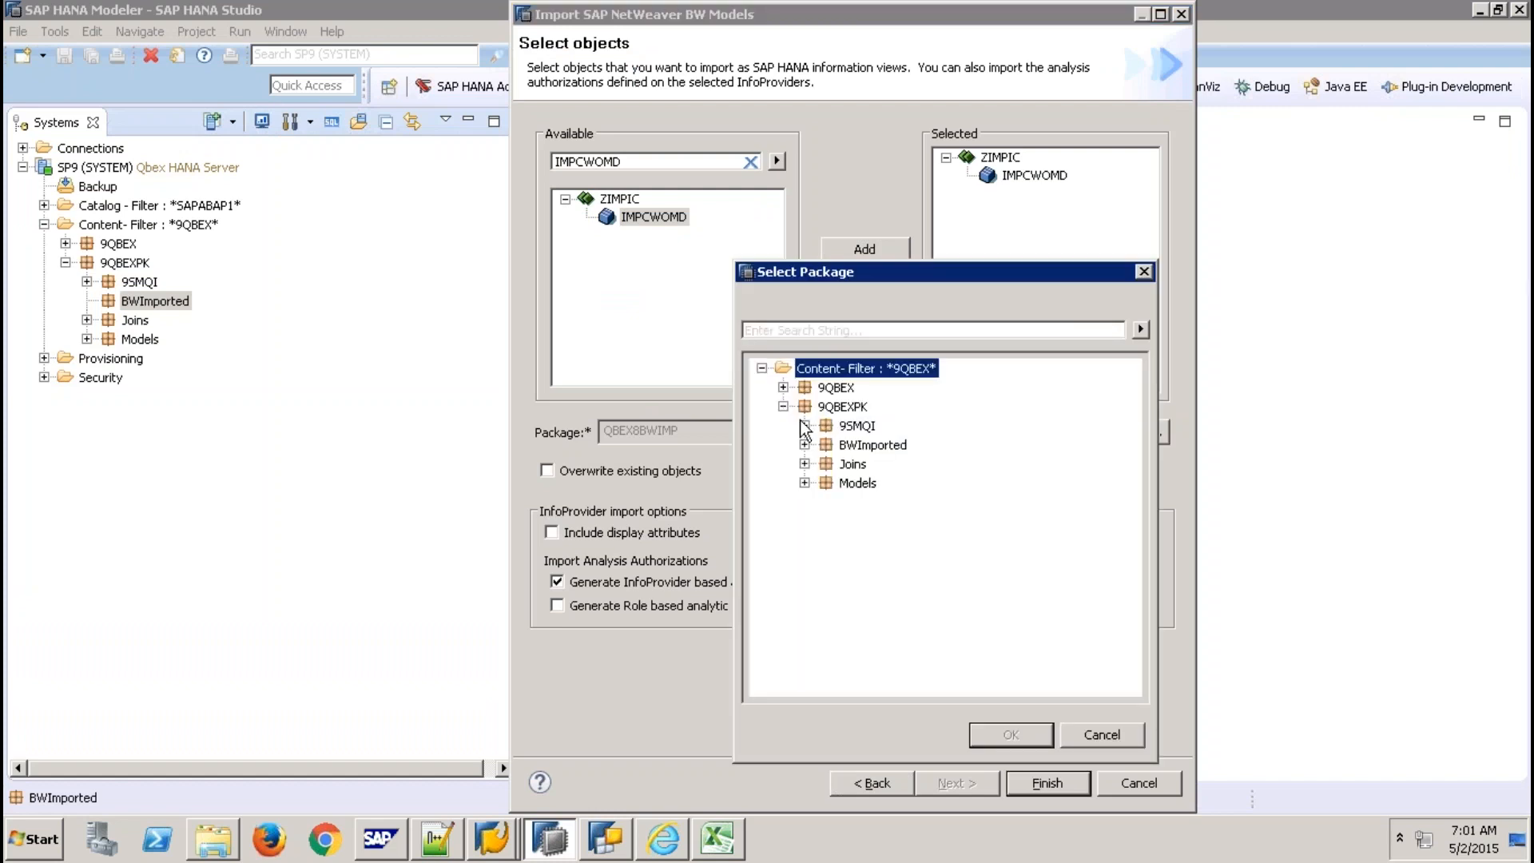
pyautogui.click(874, 445)
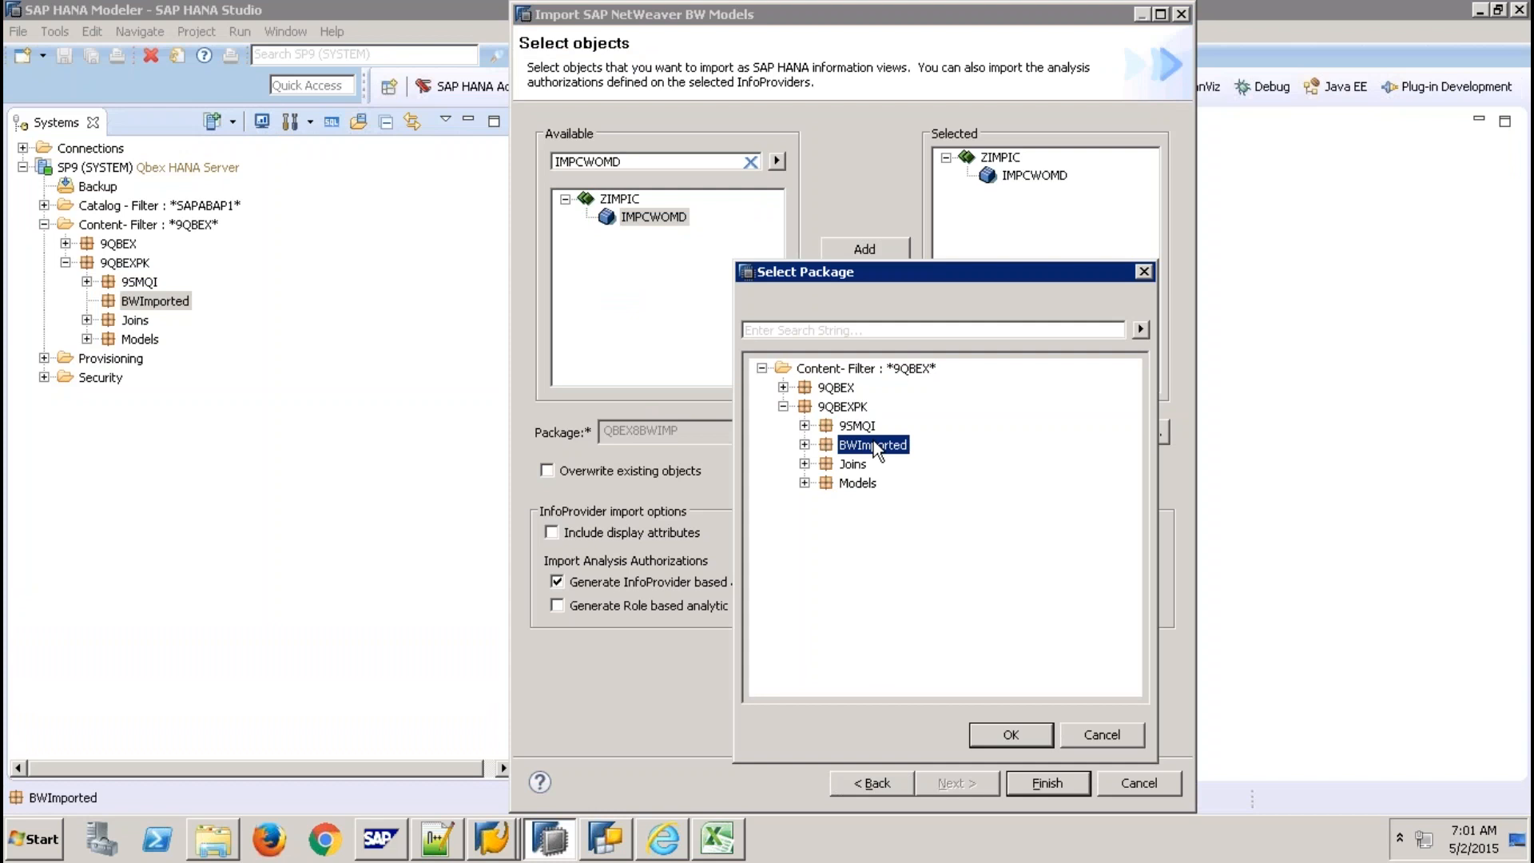
pyautogui.click(996, 739)
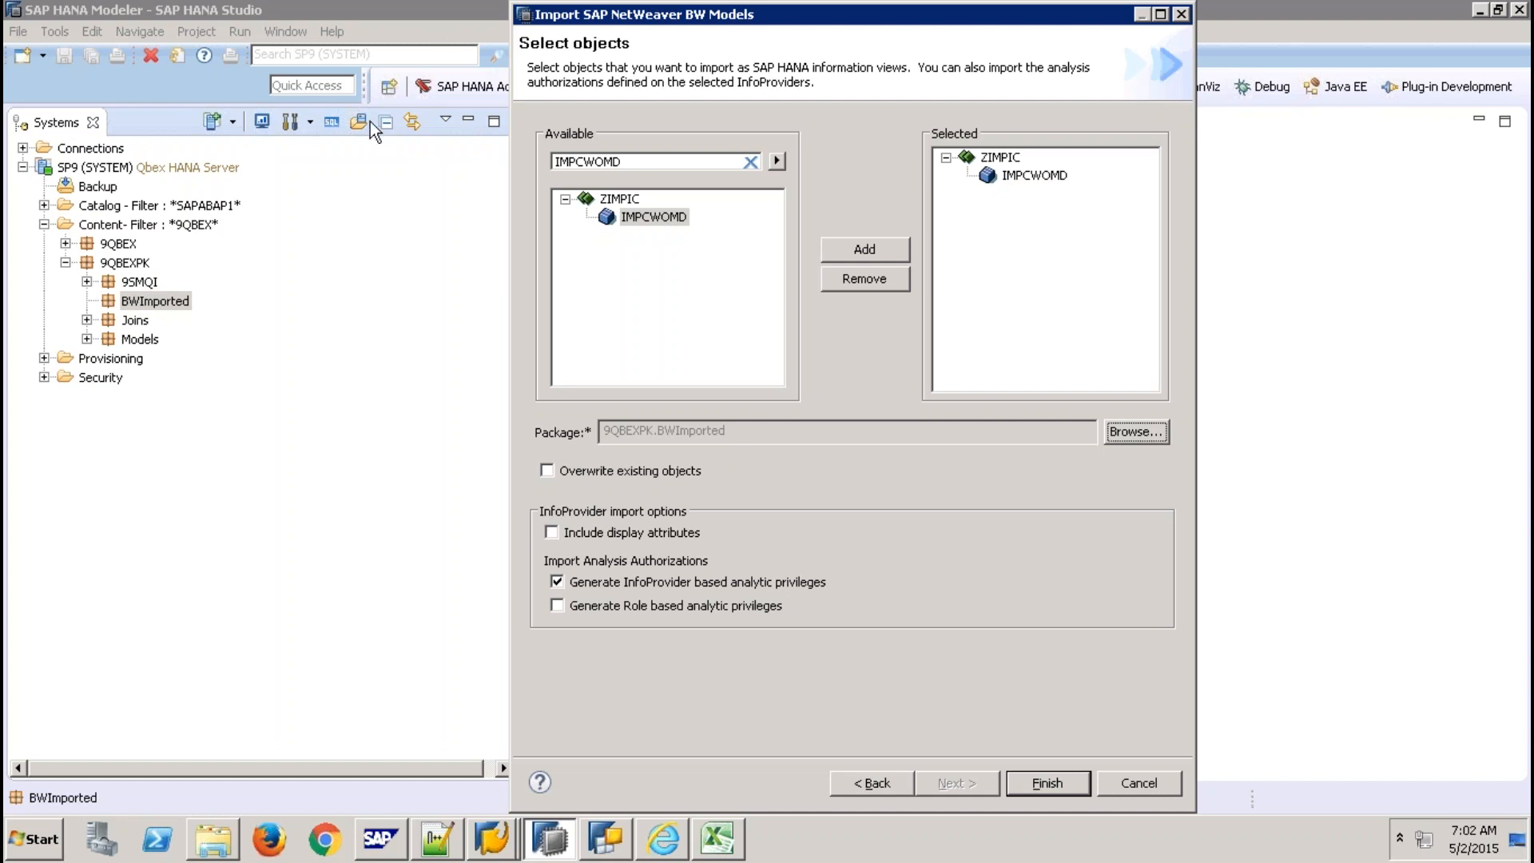
# Wait on the Select objects page while the remote session drops and starts reconnecting.
pyautogui.moveTo(637, 12)
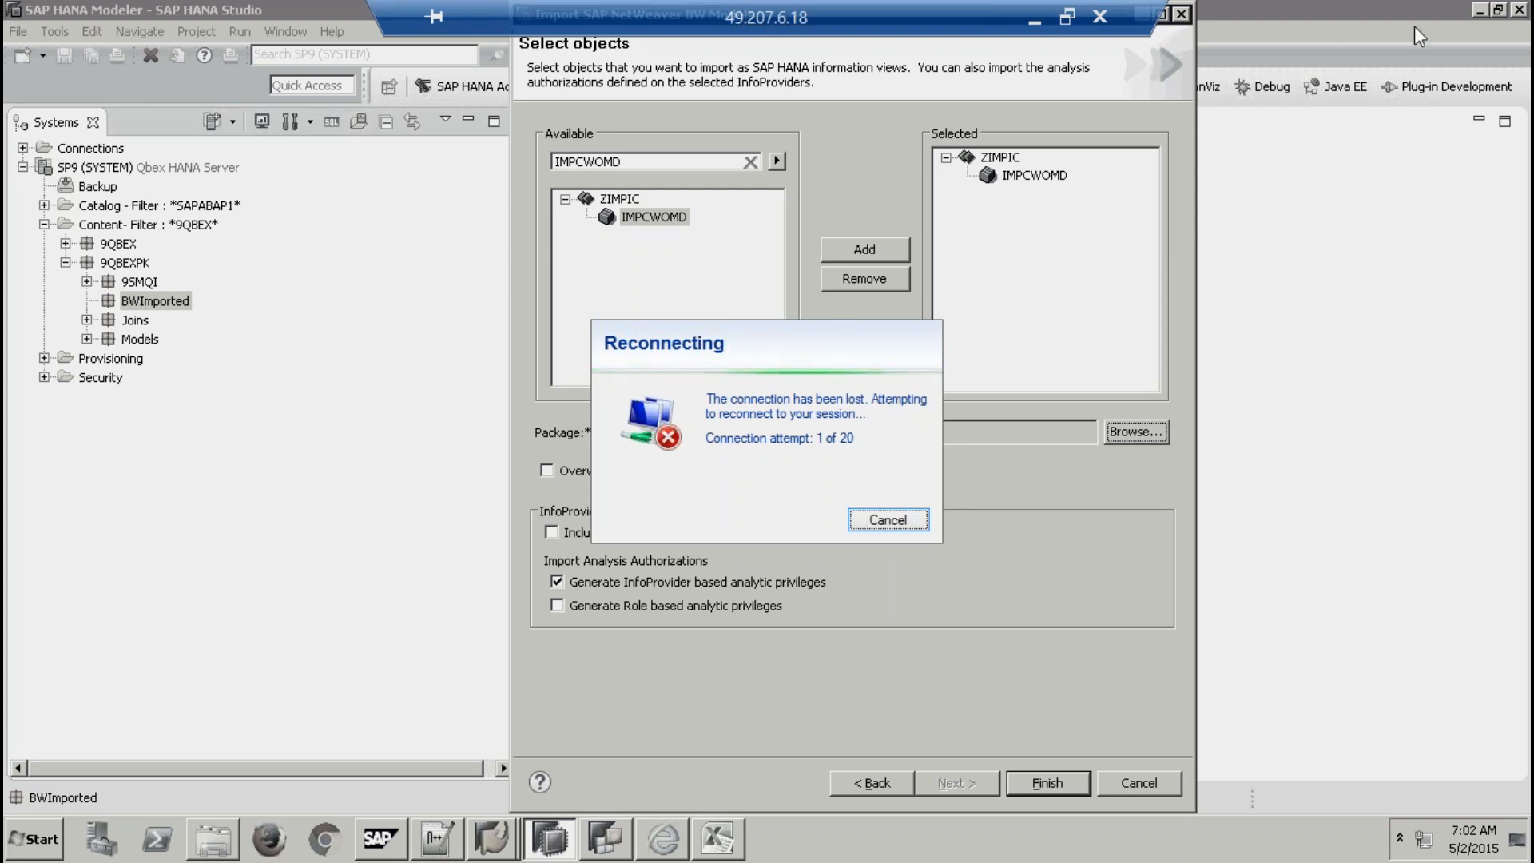
# Move the remote desktop connection bar aside and minimise the session to show the PowerPoint slides.
pyautogui.click(1301, 18)
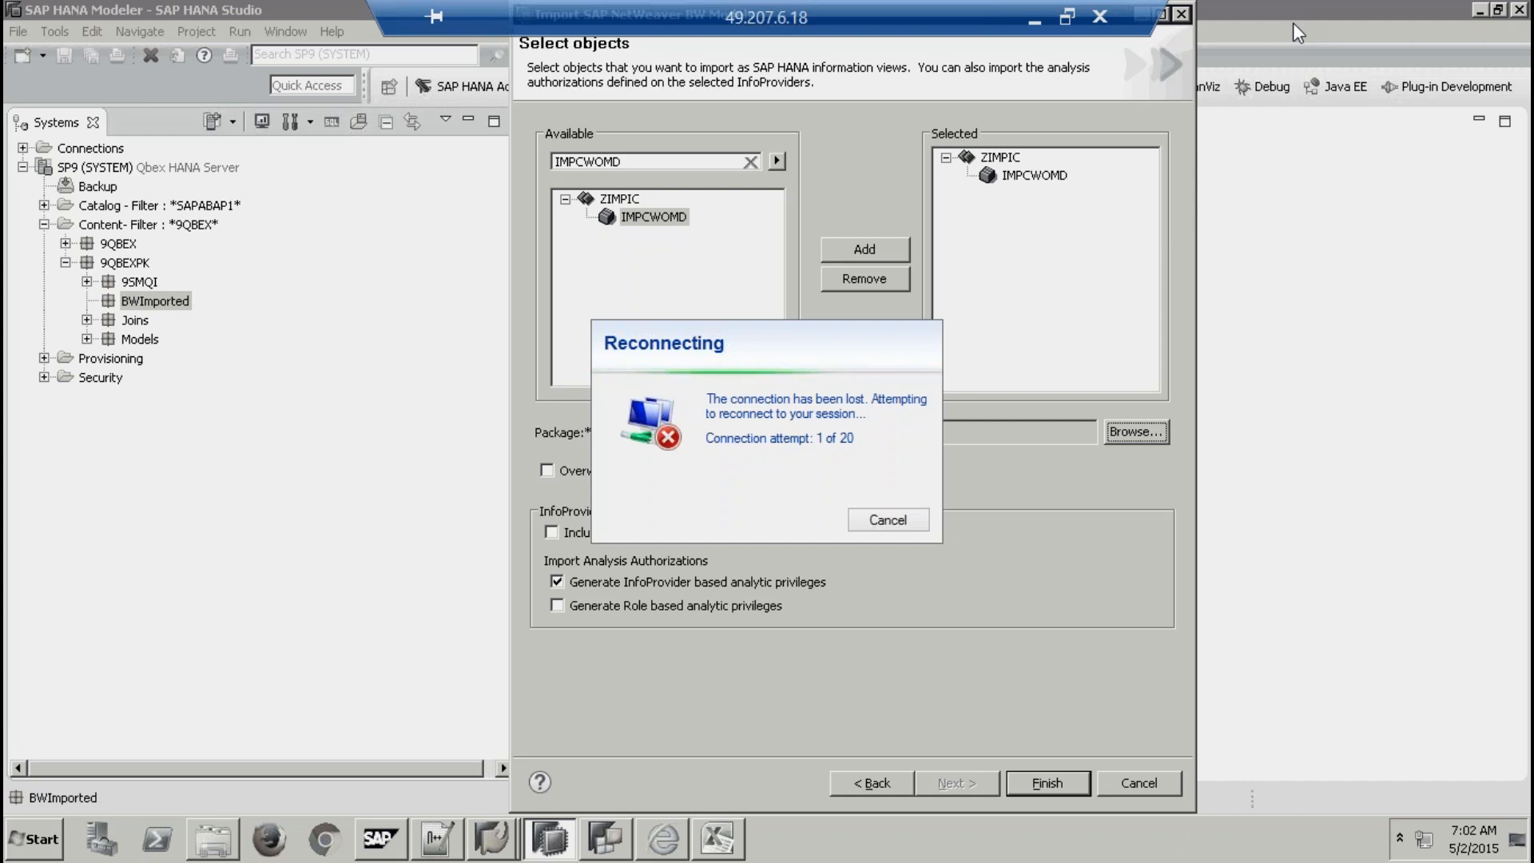
pyautogui.moveTo(858, 7); pyautogui.dragTo(671, 10)
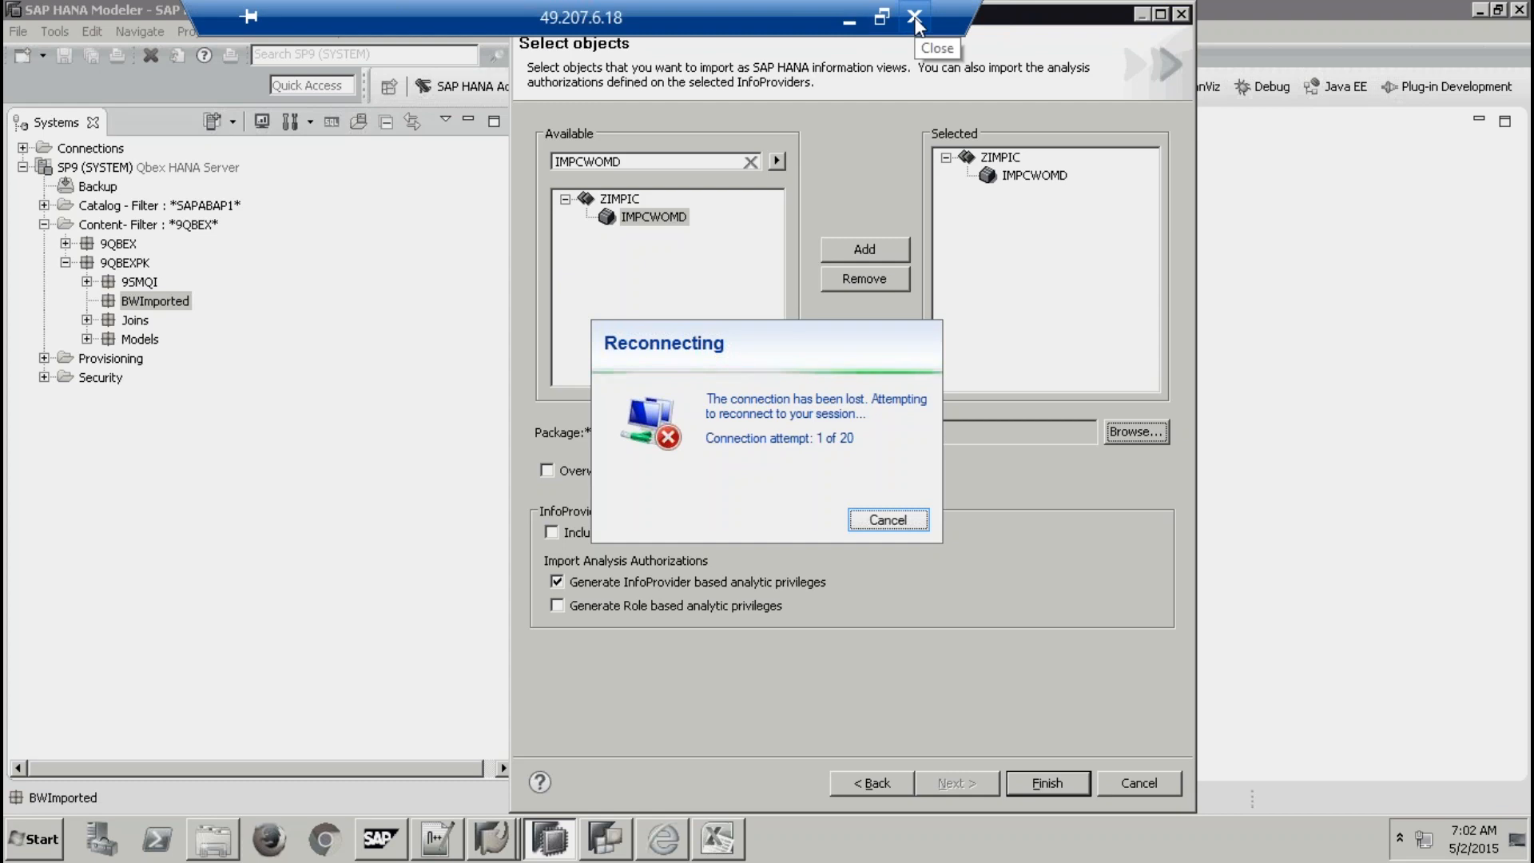
pyautogui.click(847, 18)
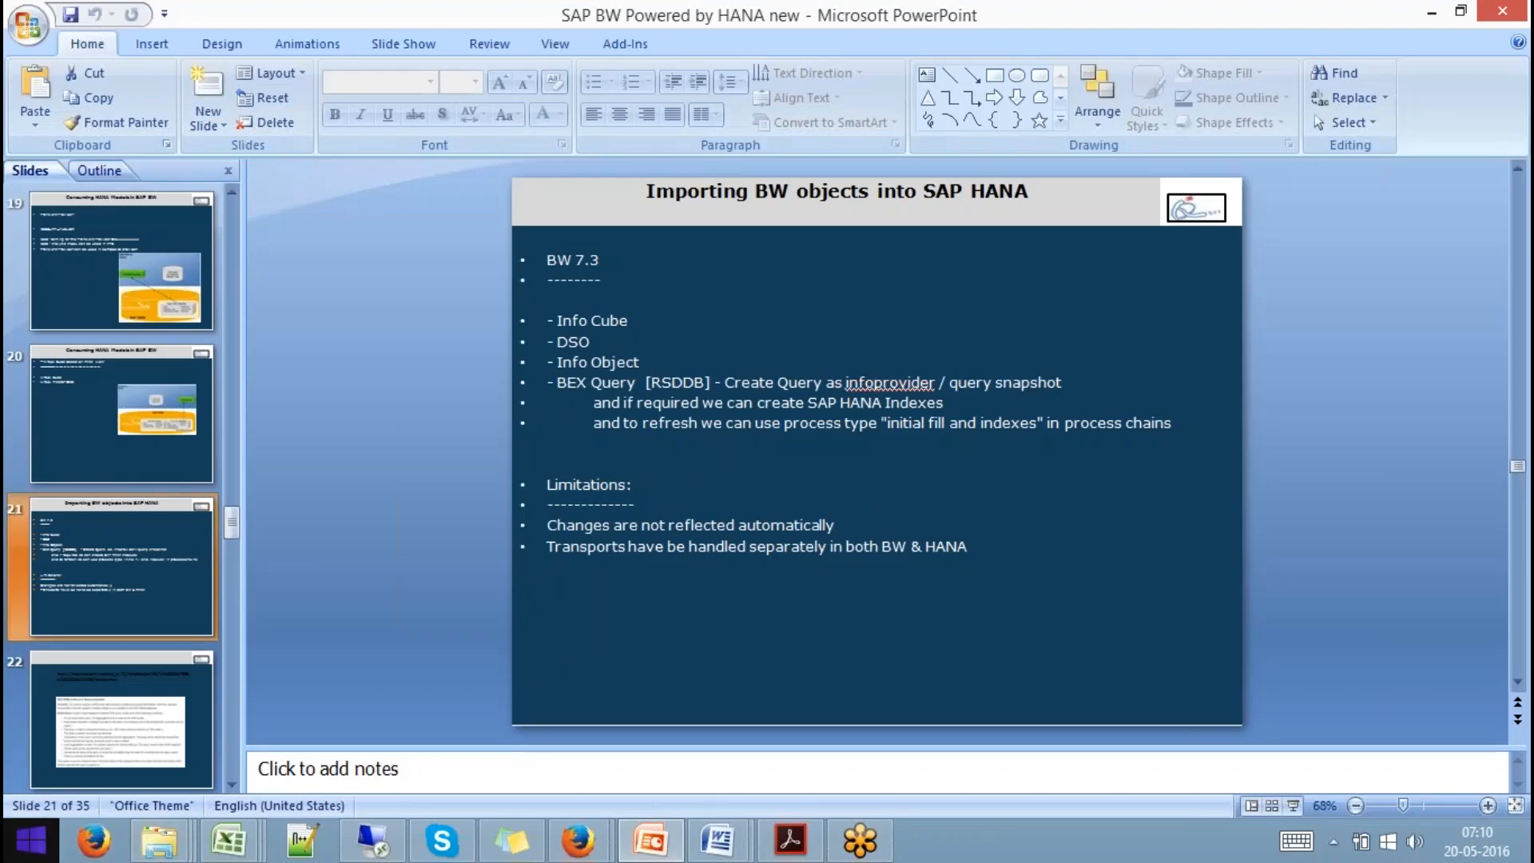
# Find TeamViewer 11 from the Start search and launch it.
pyautogui.click(29, 840)
pyautogui.write('teamViewer 11')
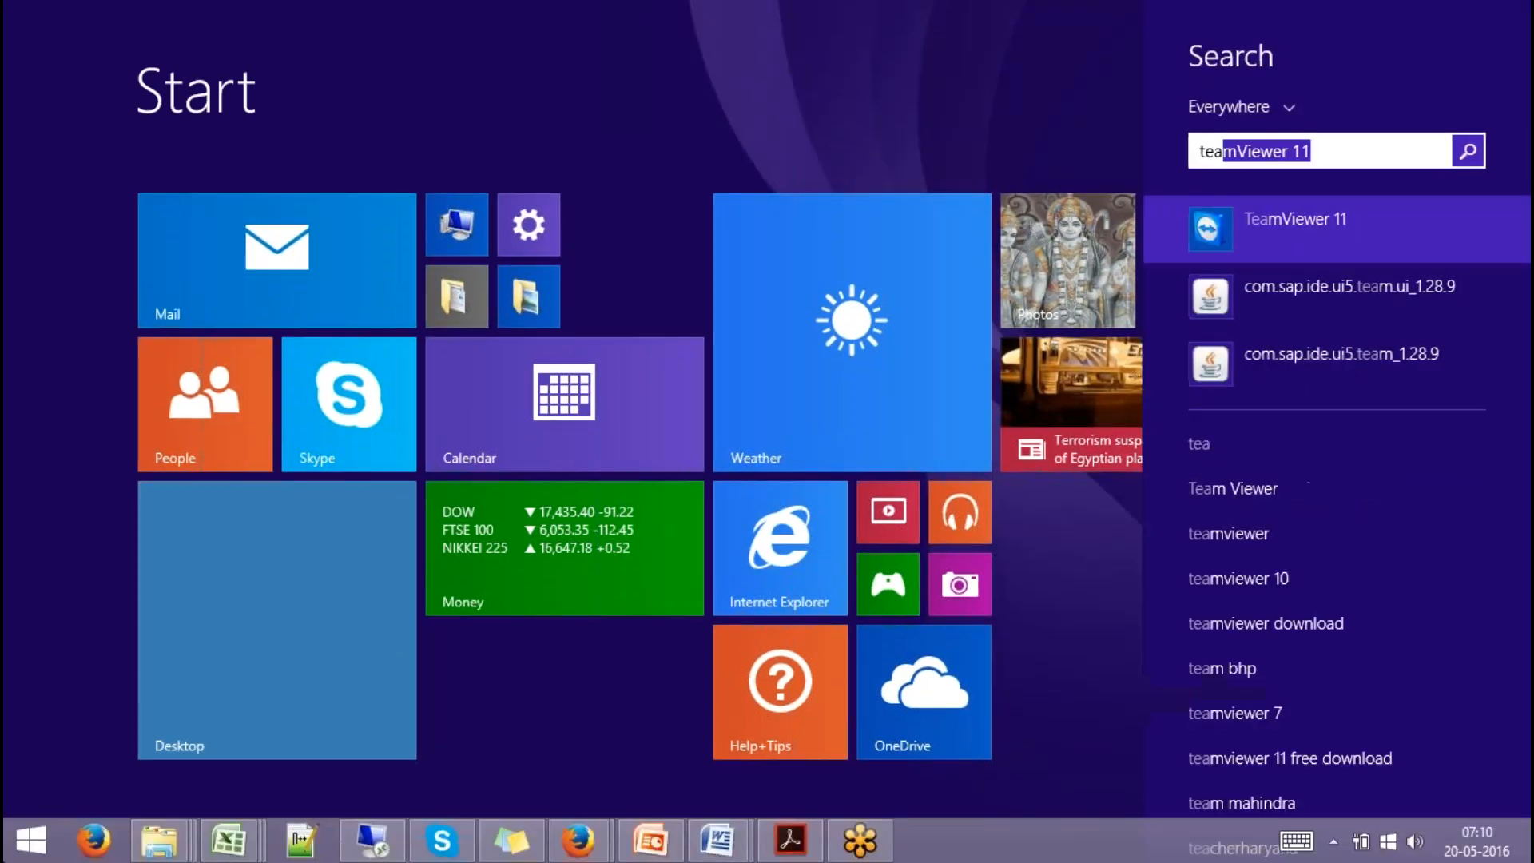
pyautogui.click(1297, 212)
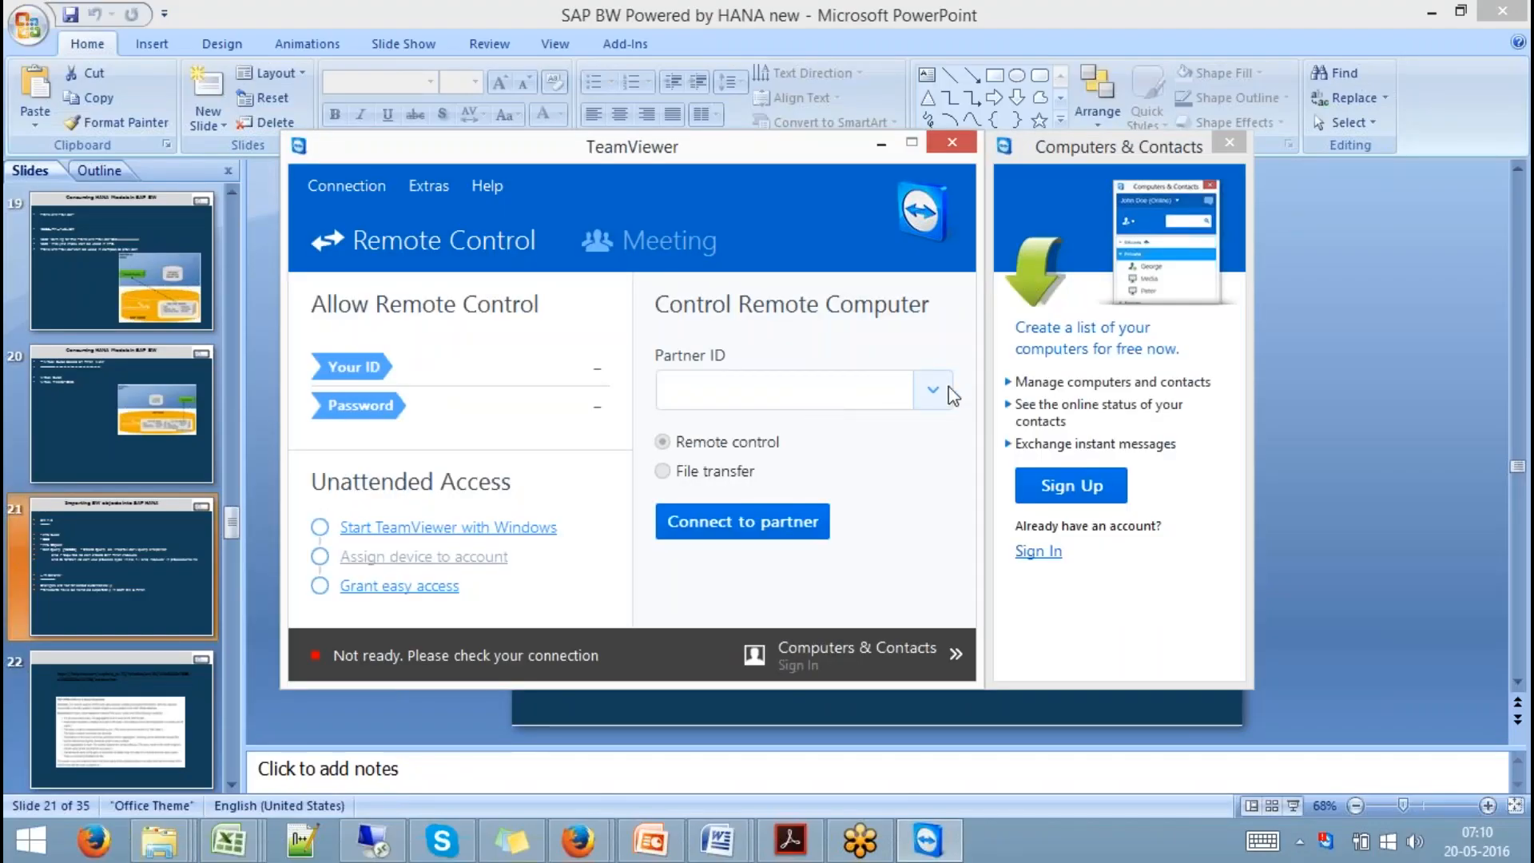
# Connect to a previously used partner ID, which fails with a no-connection error.
pyautogui.click(944, 390)
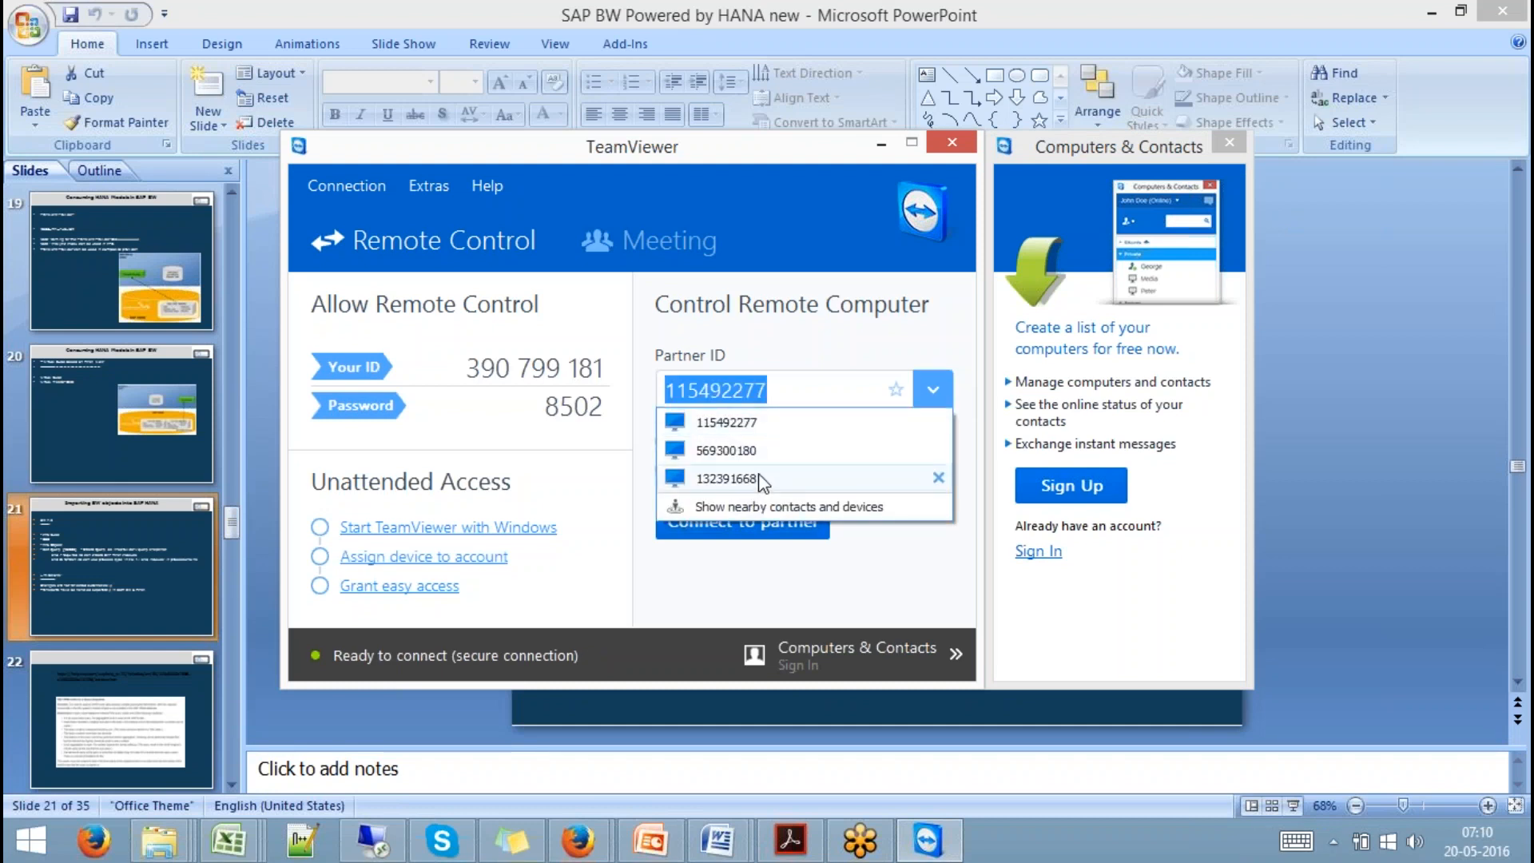
pyautogui.click(726, 479)
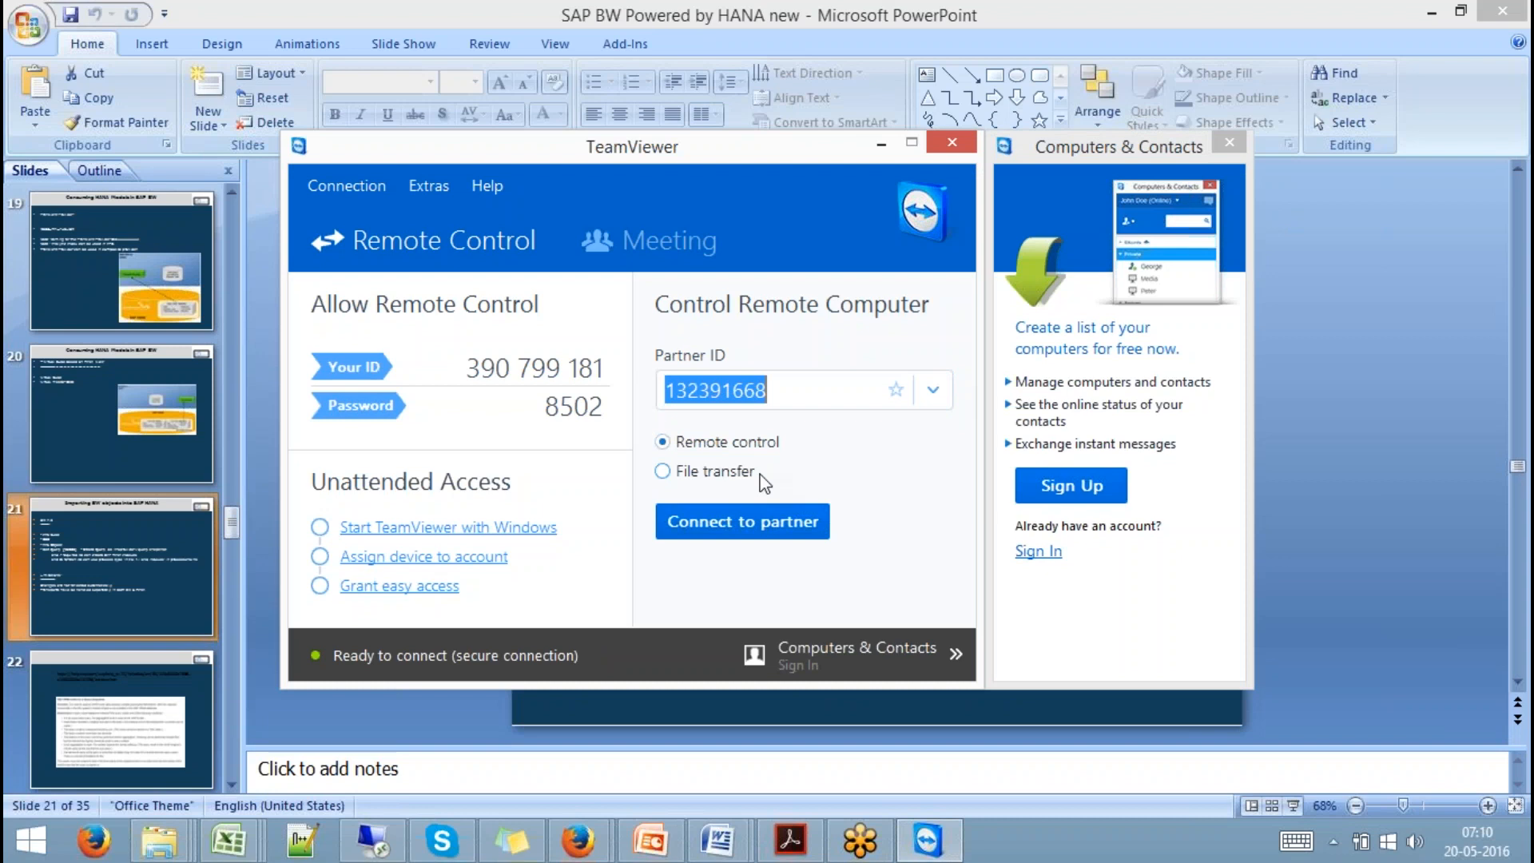
pyautogui.press('Return')
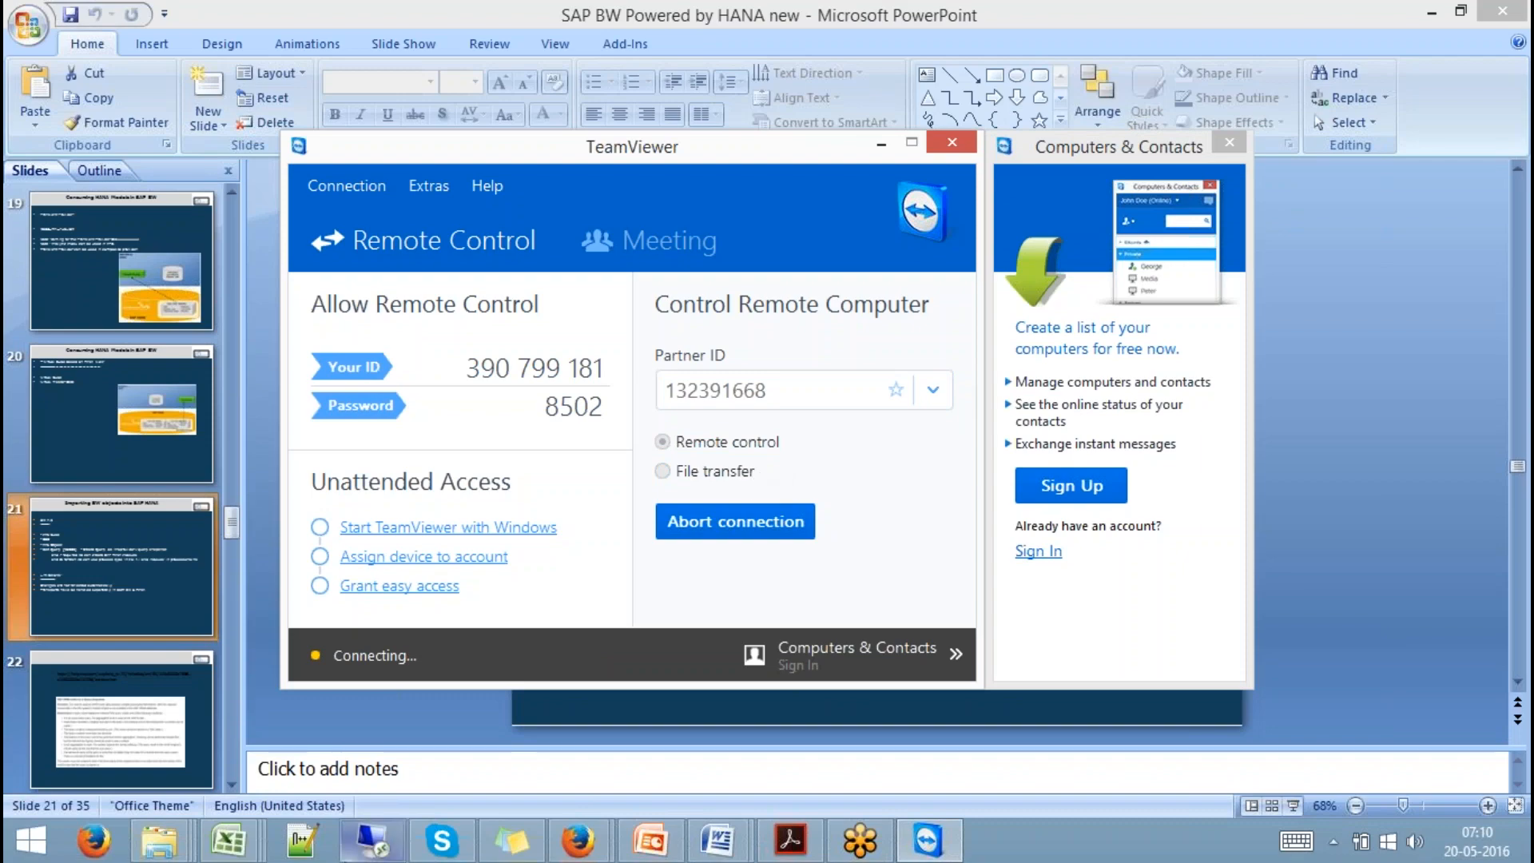
pyautogui.click(366, 847)
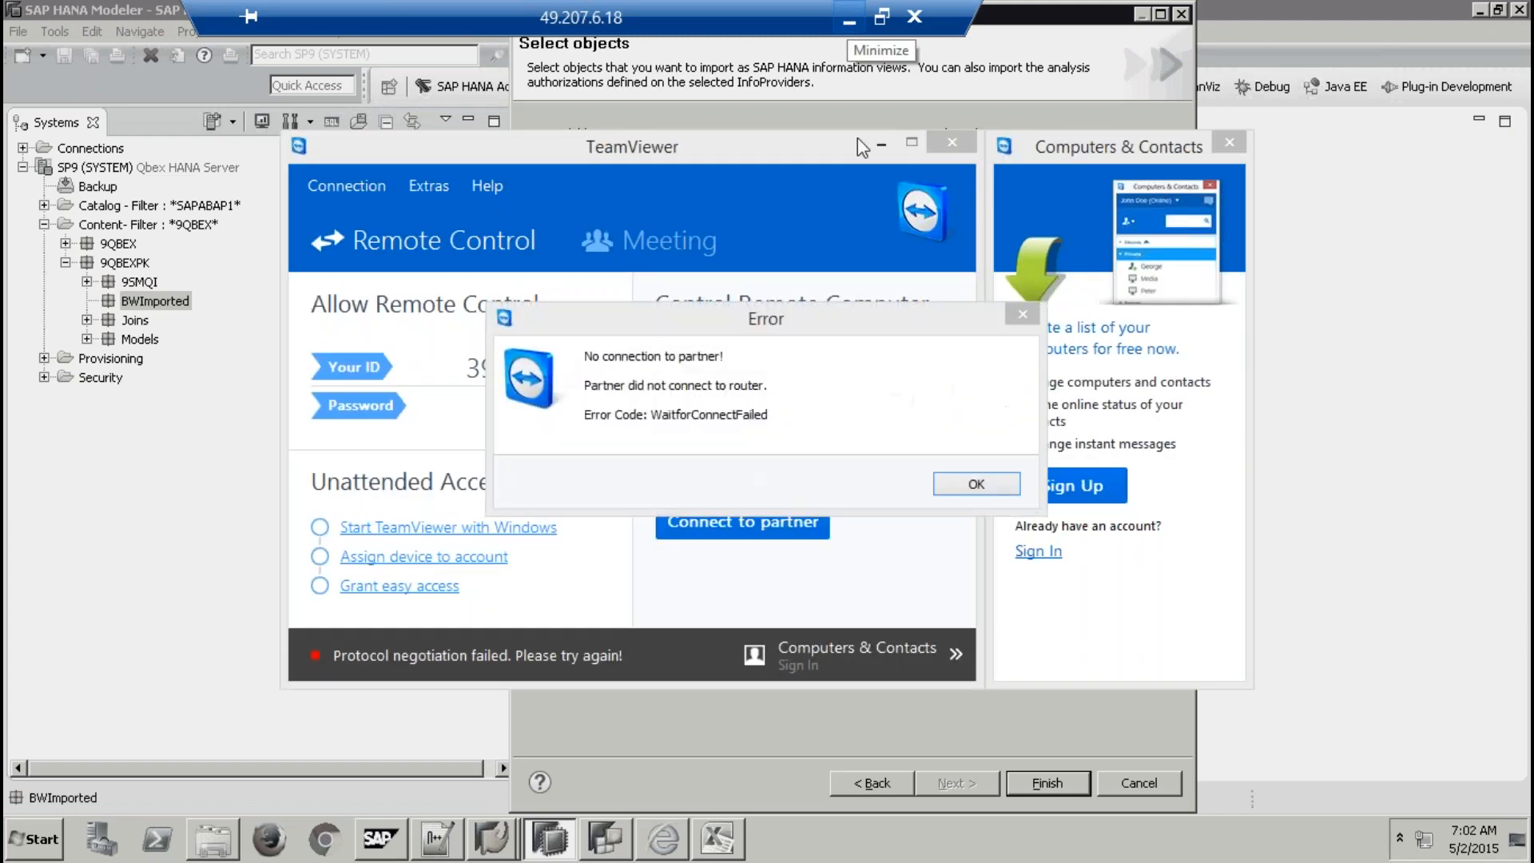
# Dismiss the connection error, check the remote session, then minimise it back to TeamViewer.
pyautogui.click(972, 486)
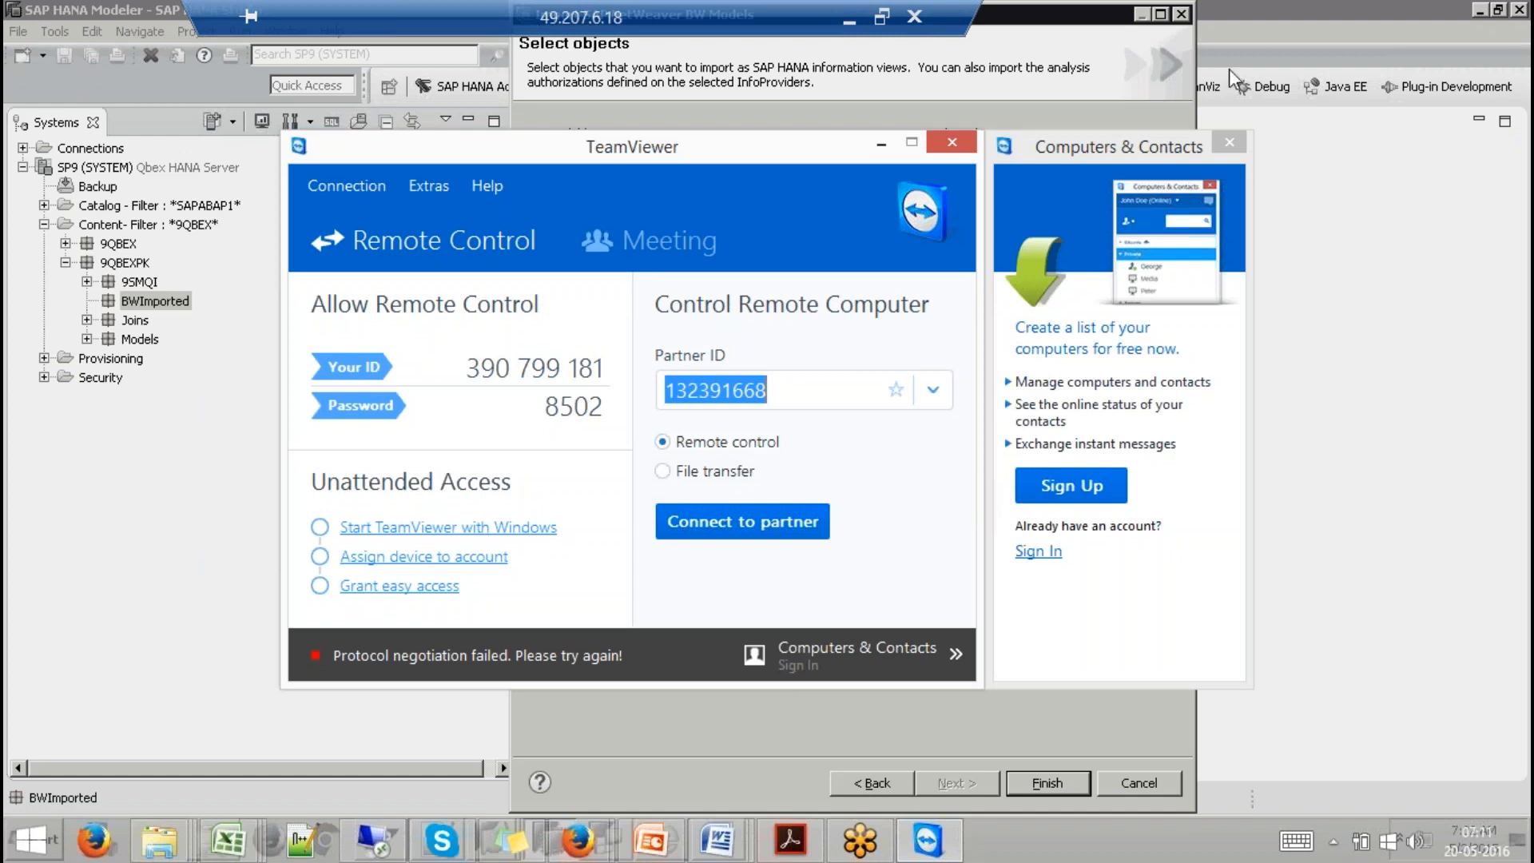
pyautogui.click(1106, 38)
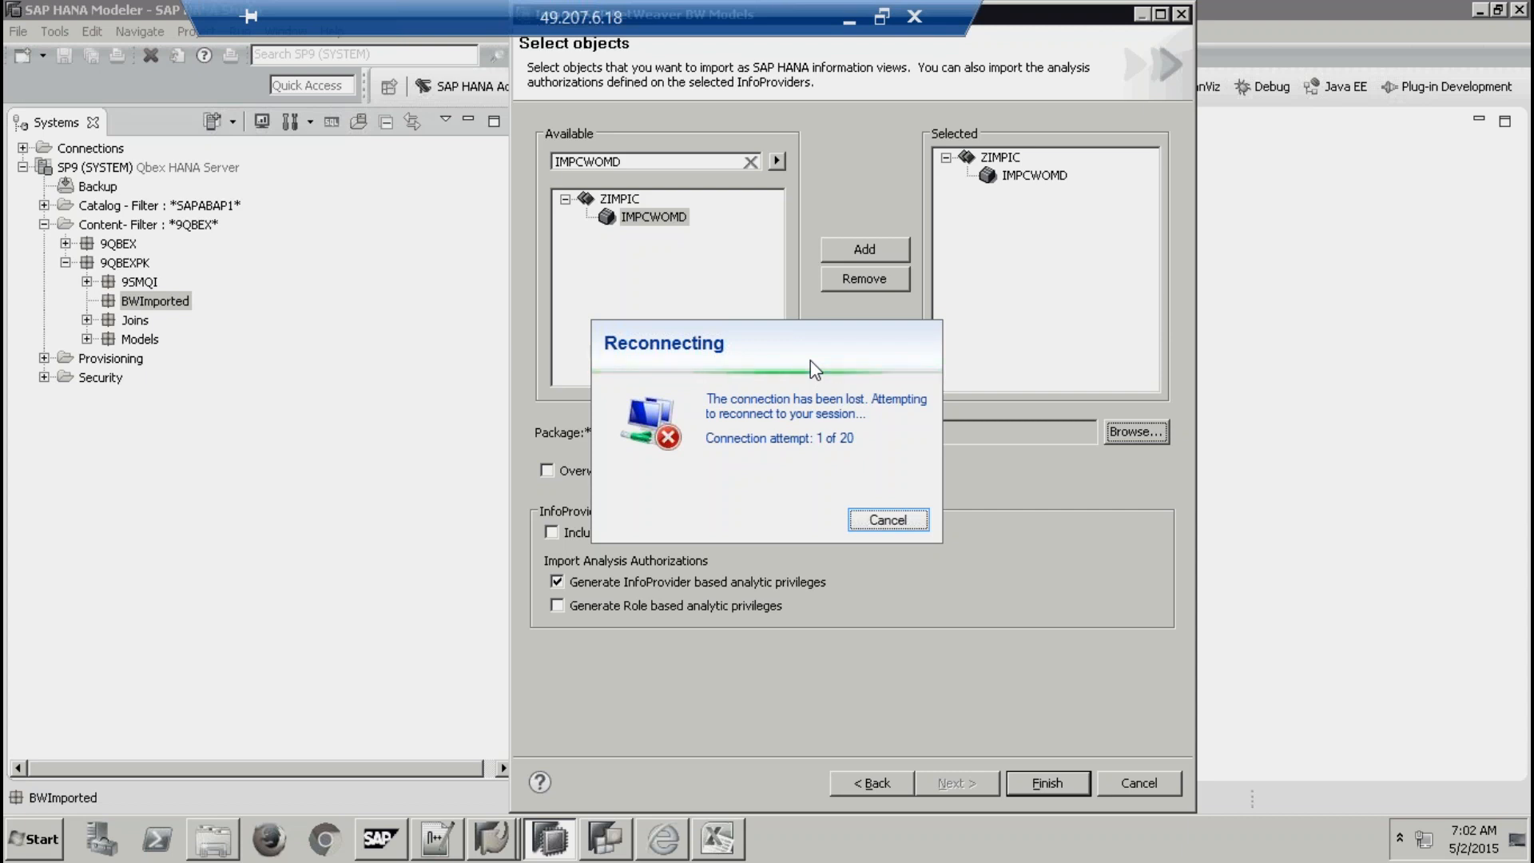
pyautogui.click(848, 24)
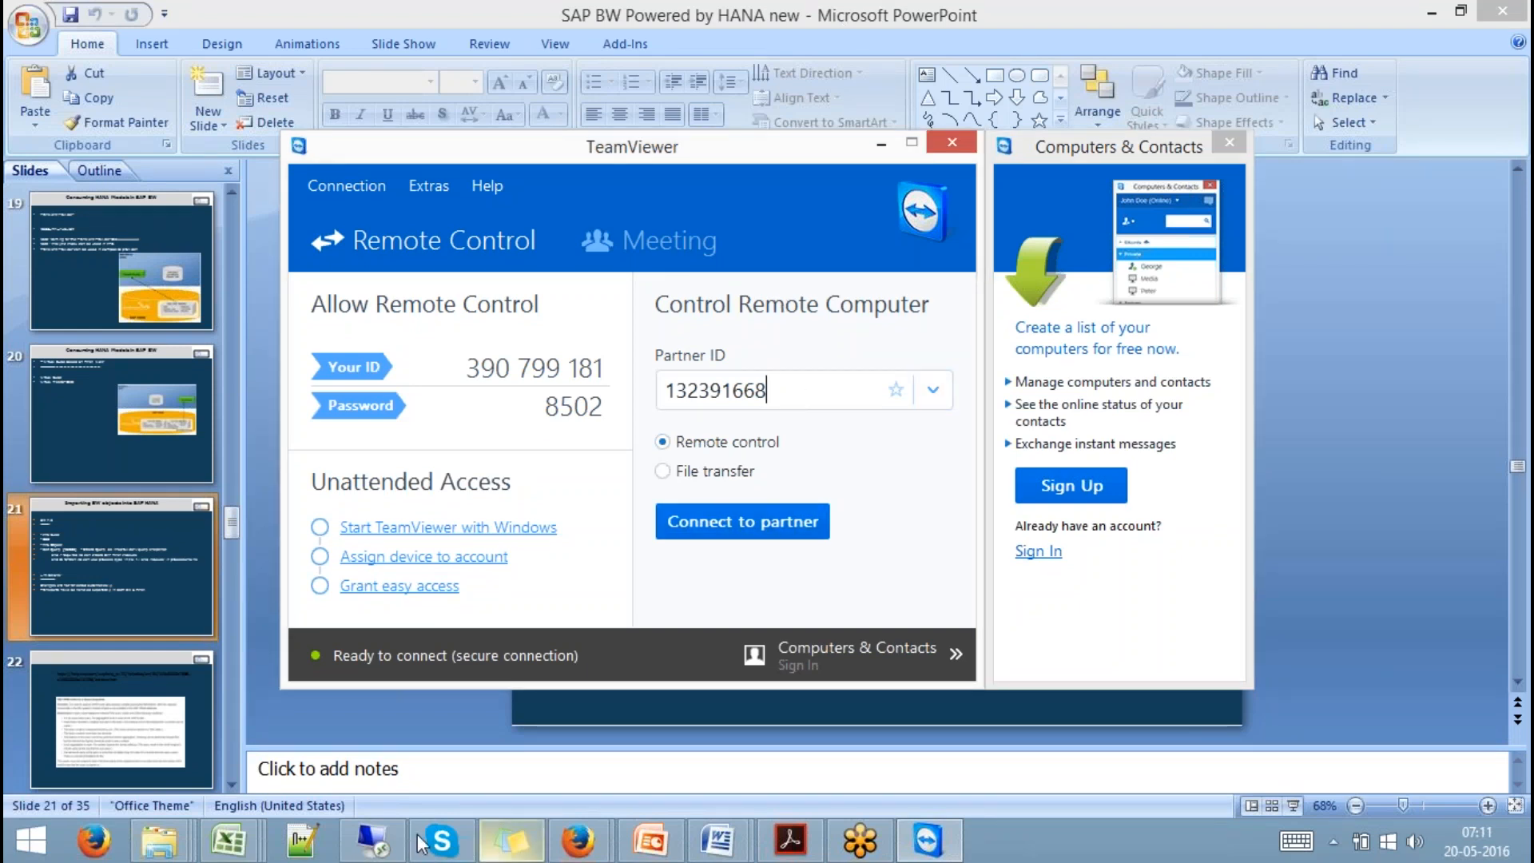
# Bring the dropped remote desktop session window back up from the taskbar.
pyautogui.click(374, 840)
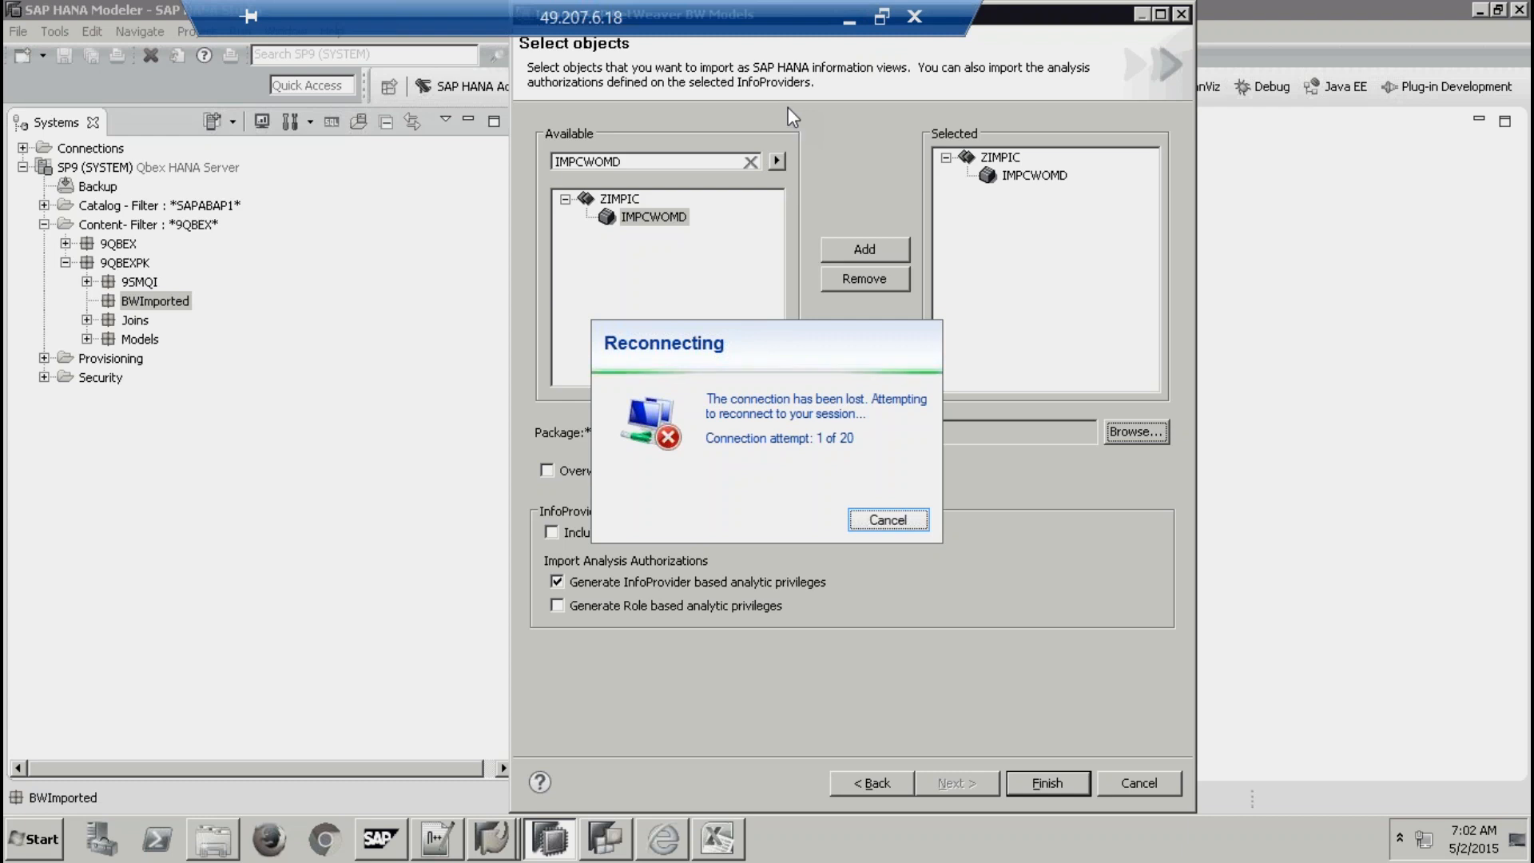
pyautogui.click(848, 28)
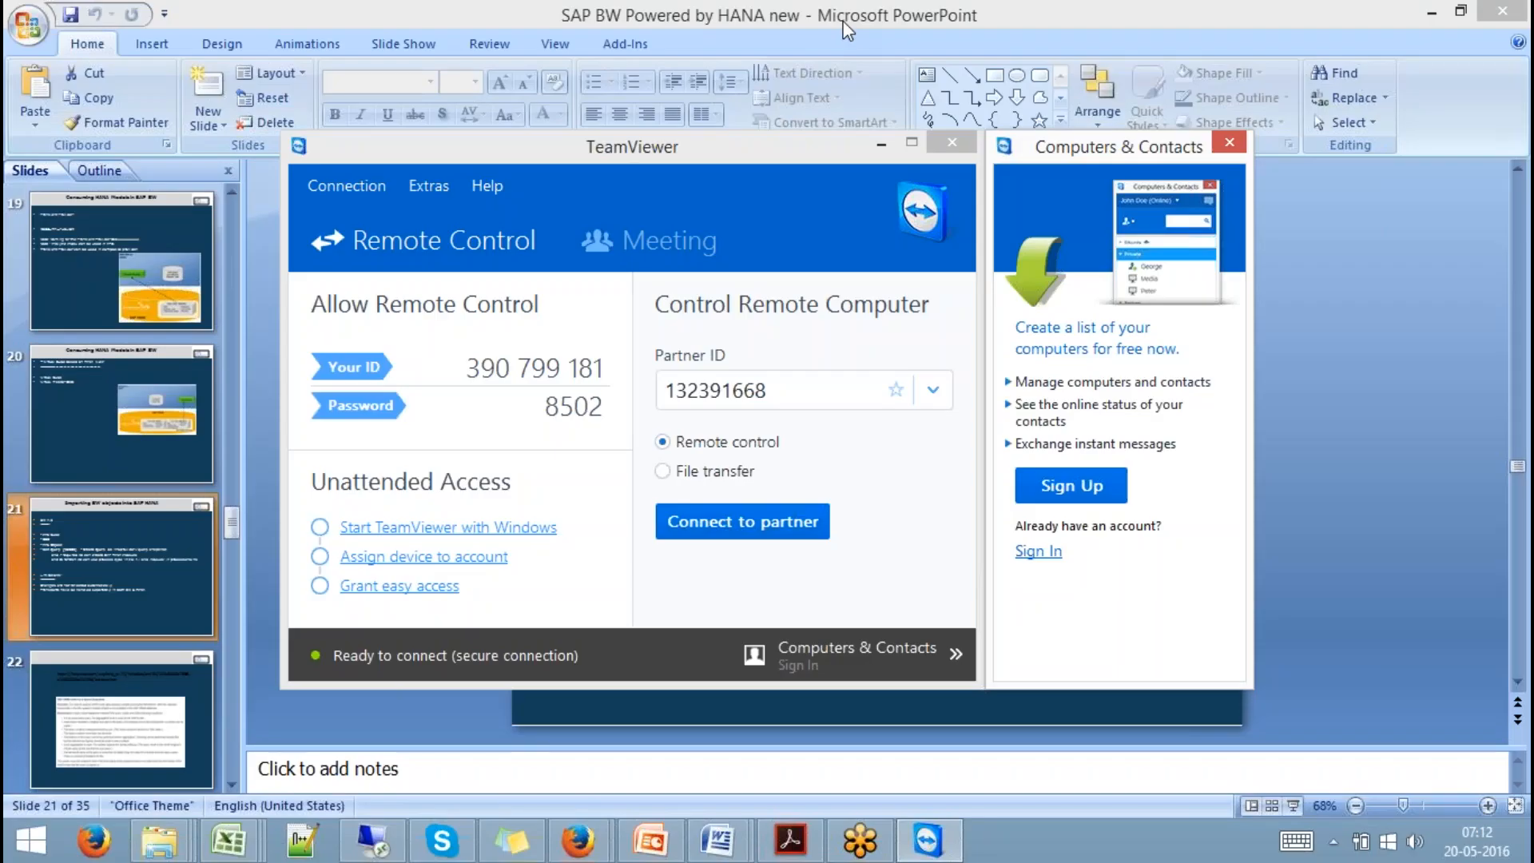
pyautogui.click(388, 839)
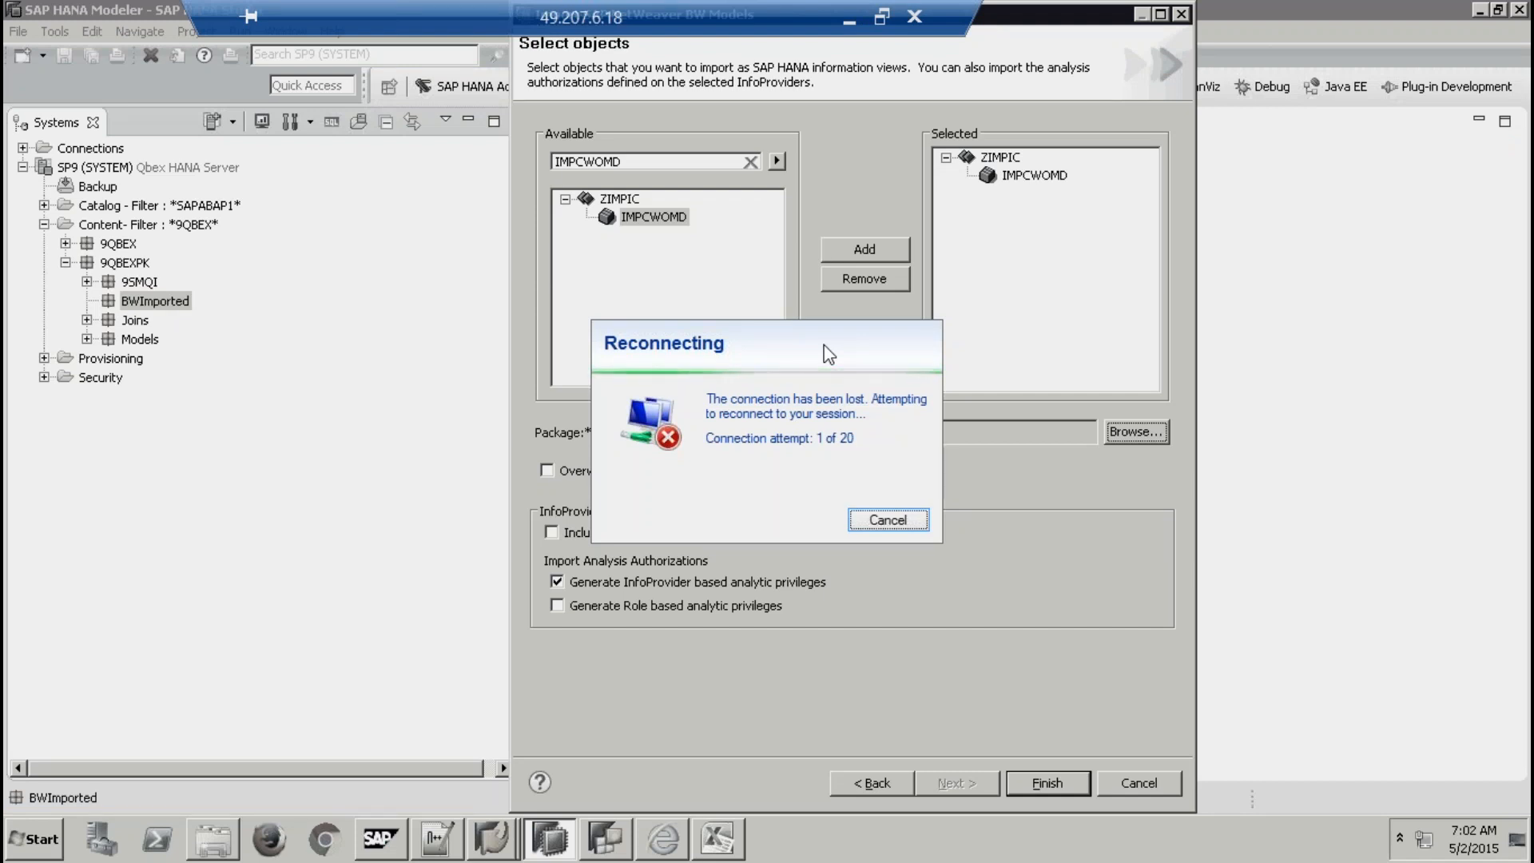
pyautogui.click(849, 26)
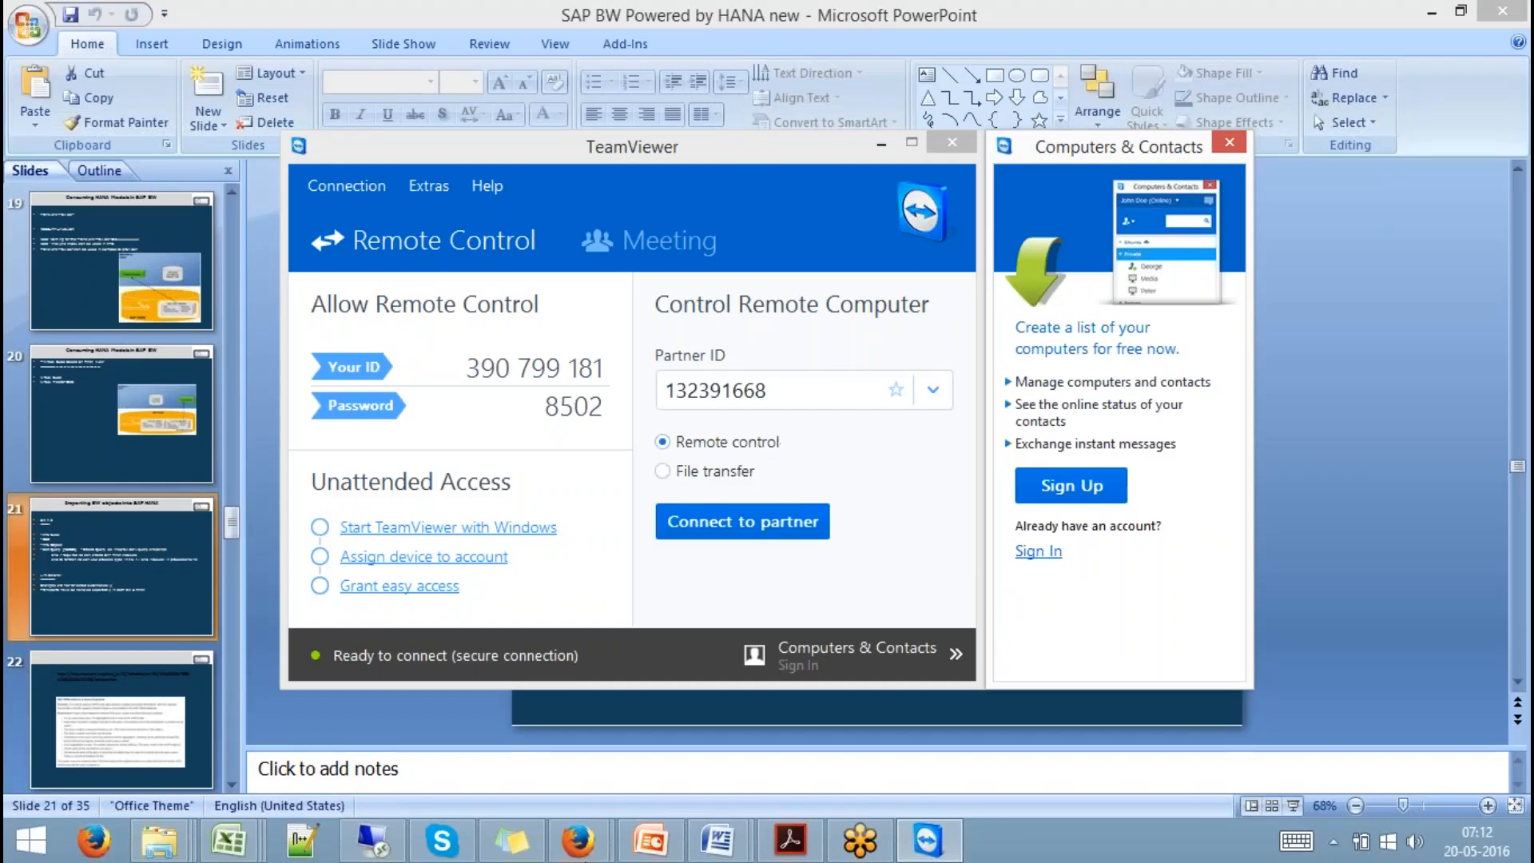
pyautogui.click(374, 840)
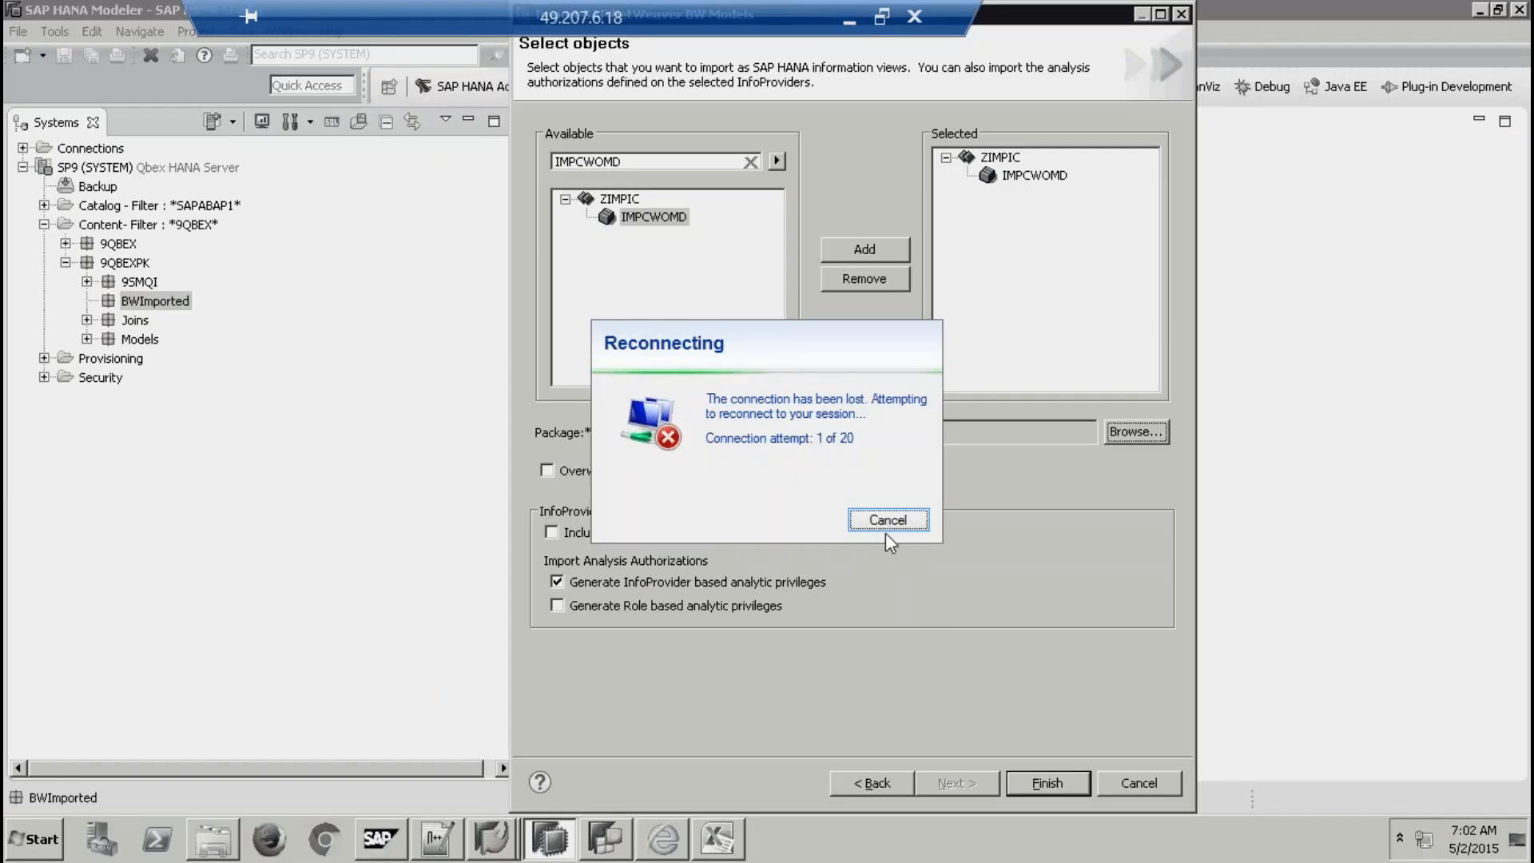
# Cancel the stuck reconnection and start a new connection to 49.207.6.18.
pyautogui.click(887, 520)
pyautogui.click(374, 841)
pyautogui.press('Return')
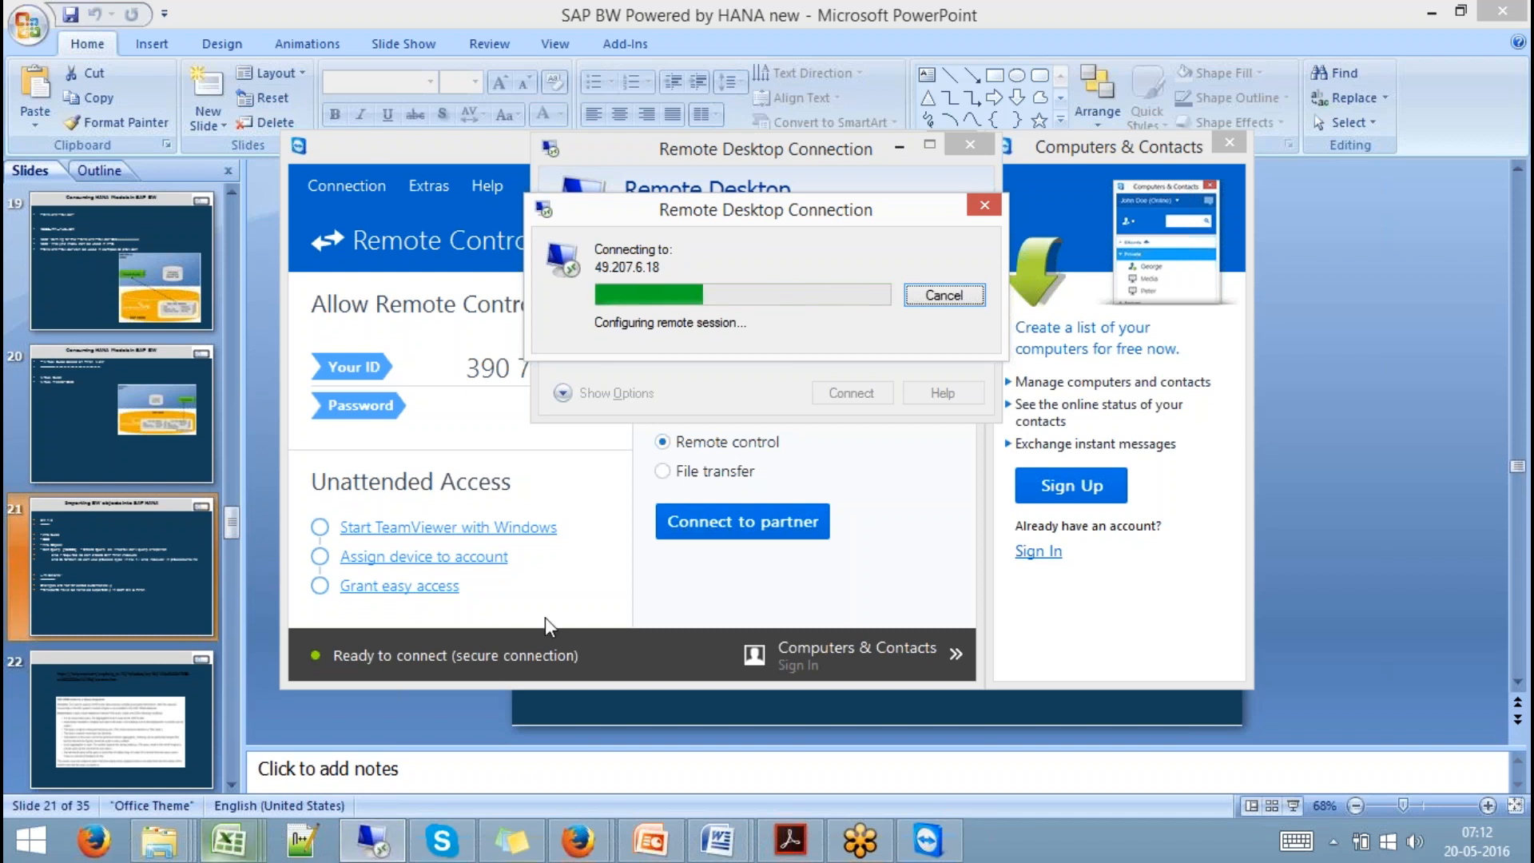
# Cancel the stalled connection attempt and connect to 49.207.6.18 again.
pyautogui.moveTo(800, 226)
pyautogui.mouseDown()
pyautogui.moveTo(853, 271)
pyautogui.moveTo(826, 221)
pyautogui.mouseUp()
pyautogui.click(1334, 842)
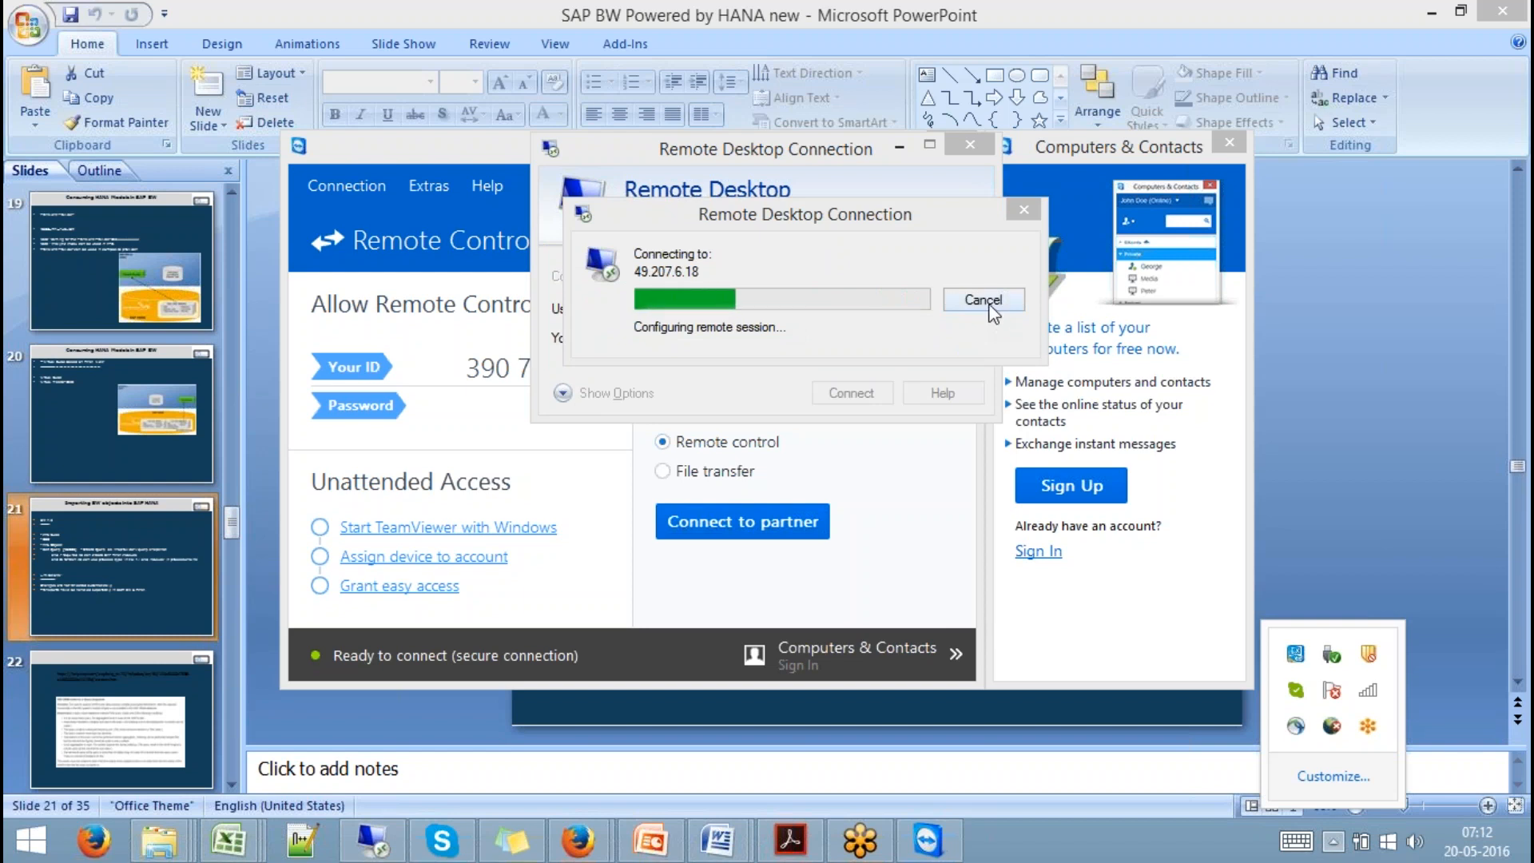
pyautogui.click(989, 305)
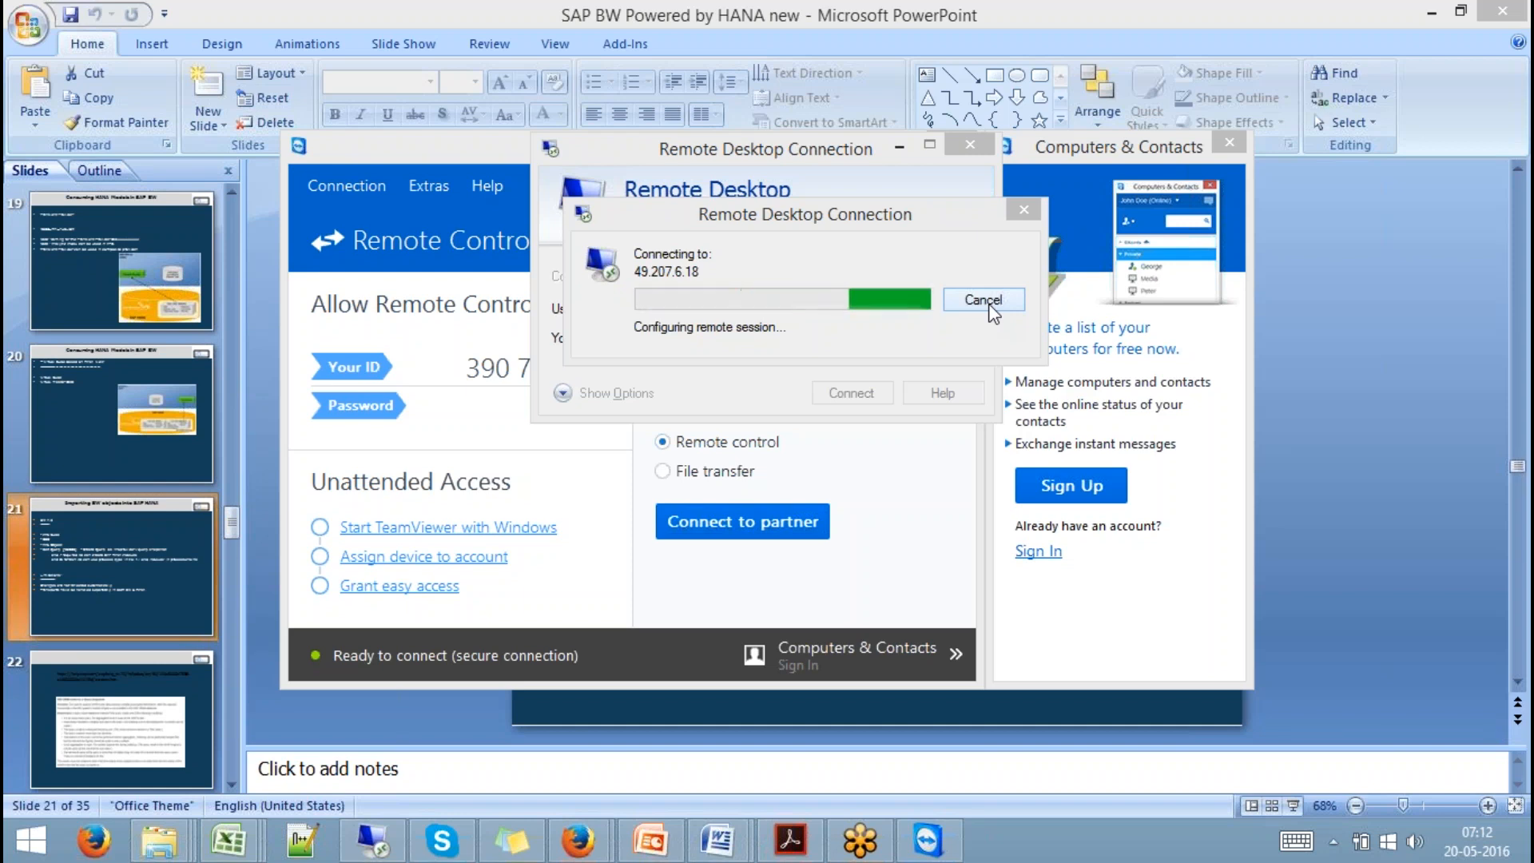
pyautogui.click(989, 305)
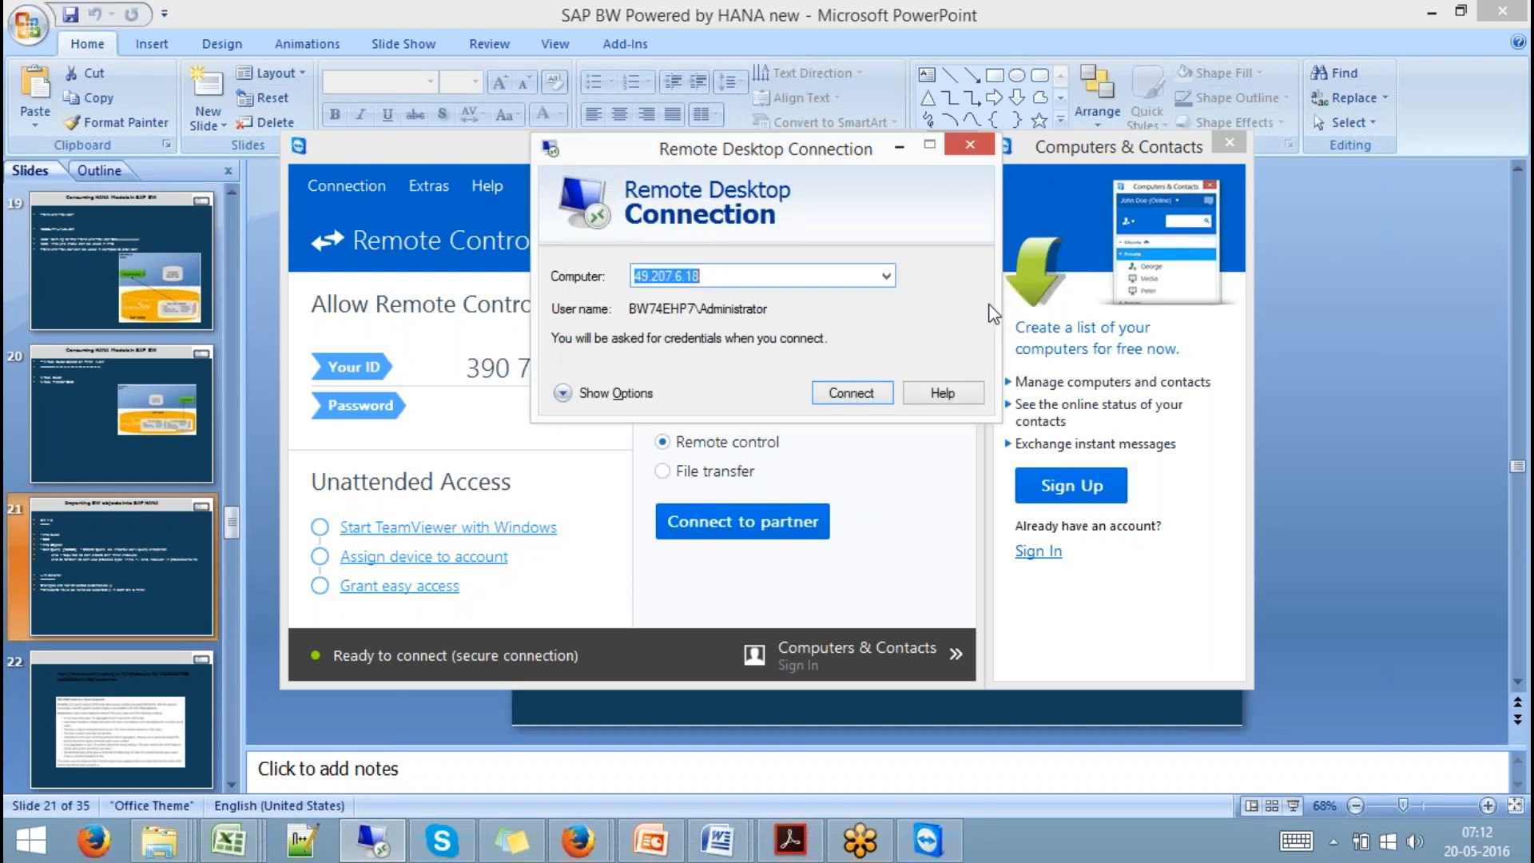
pyautogui.click(835, 395)
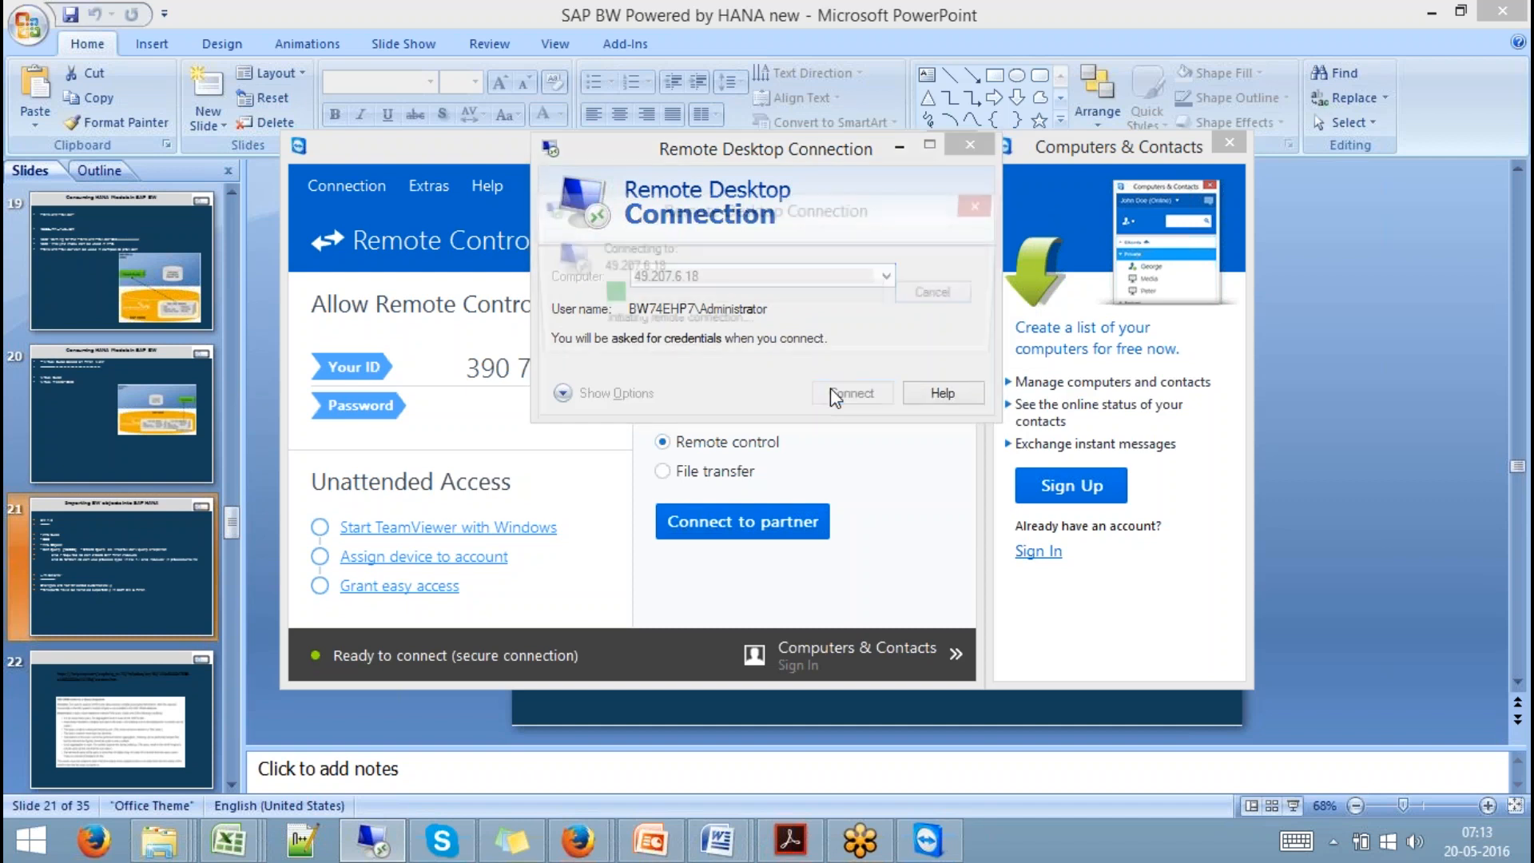
# Sign in with the Administrator account password, then bring TeamViewer to the front.
pyautogui.write('a')
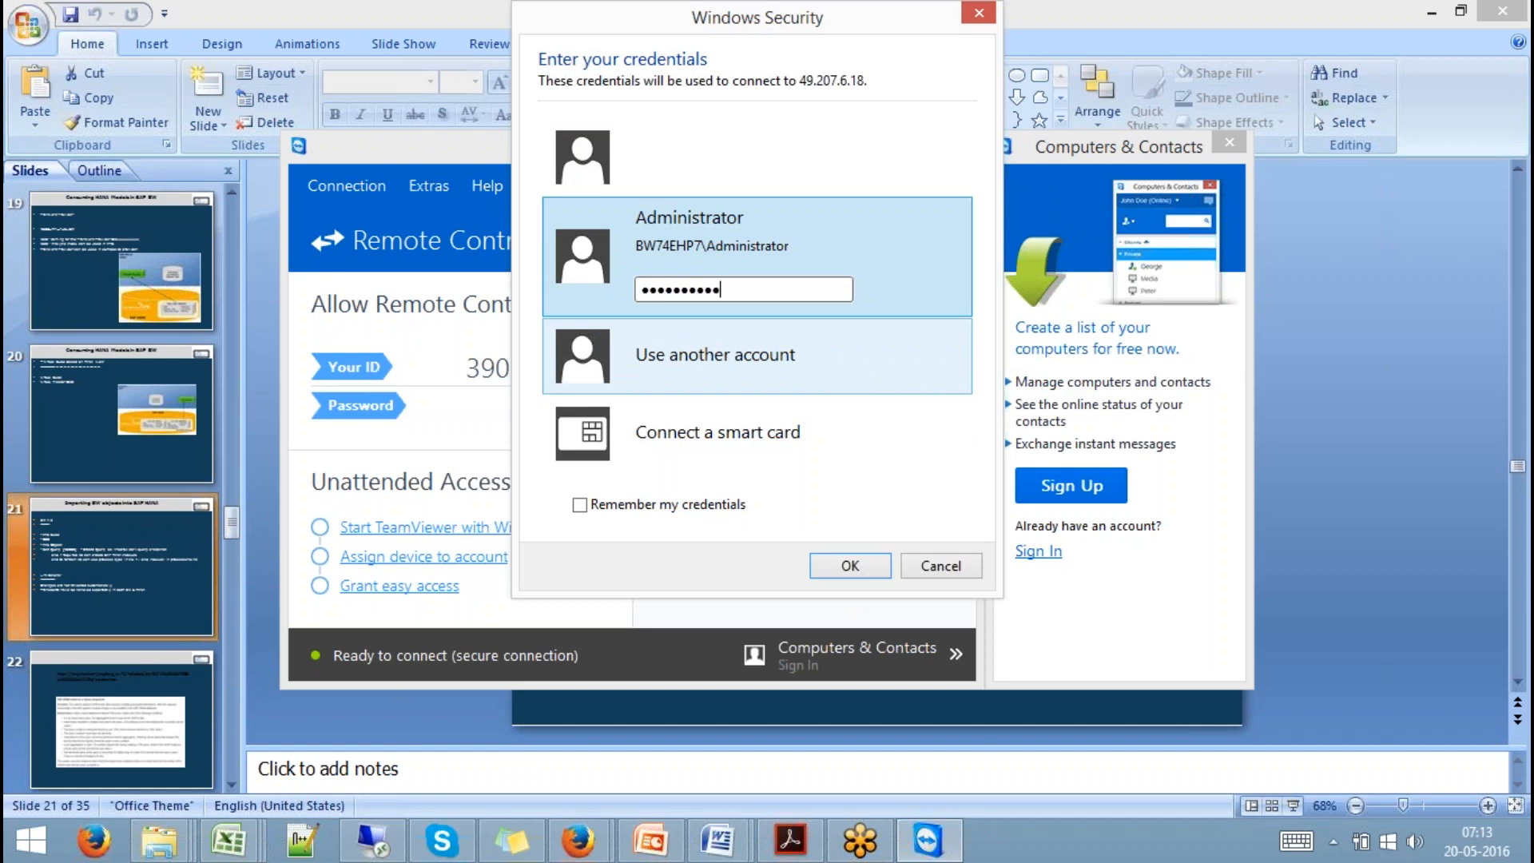
pyautogui.press('Return')
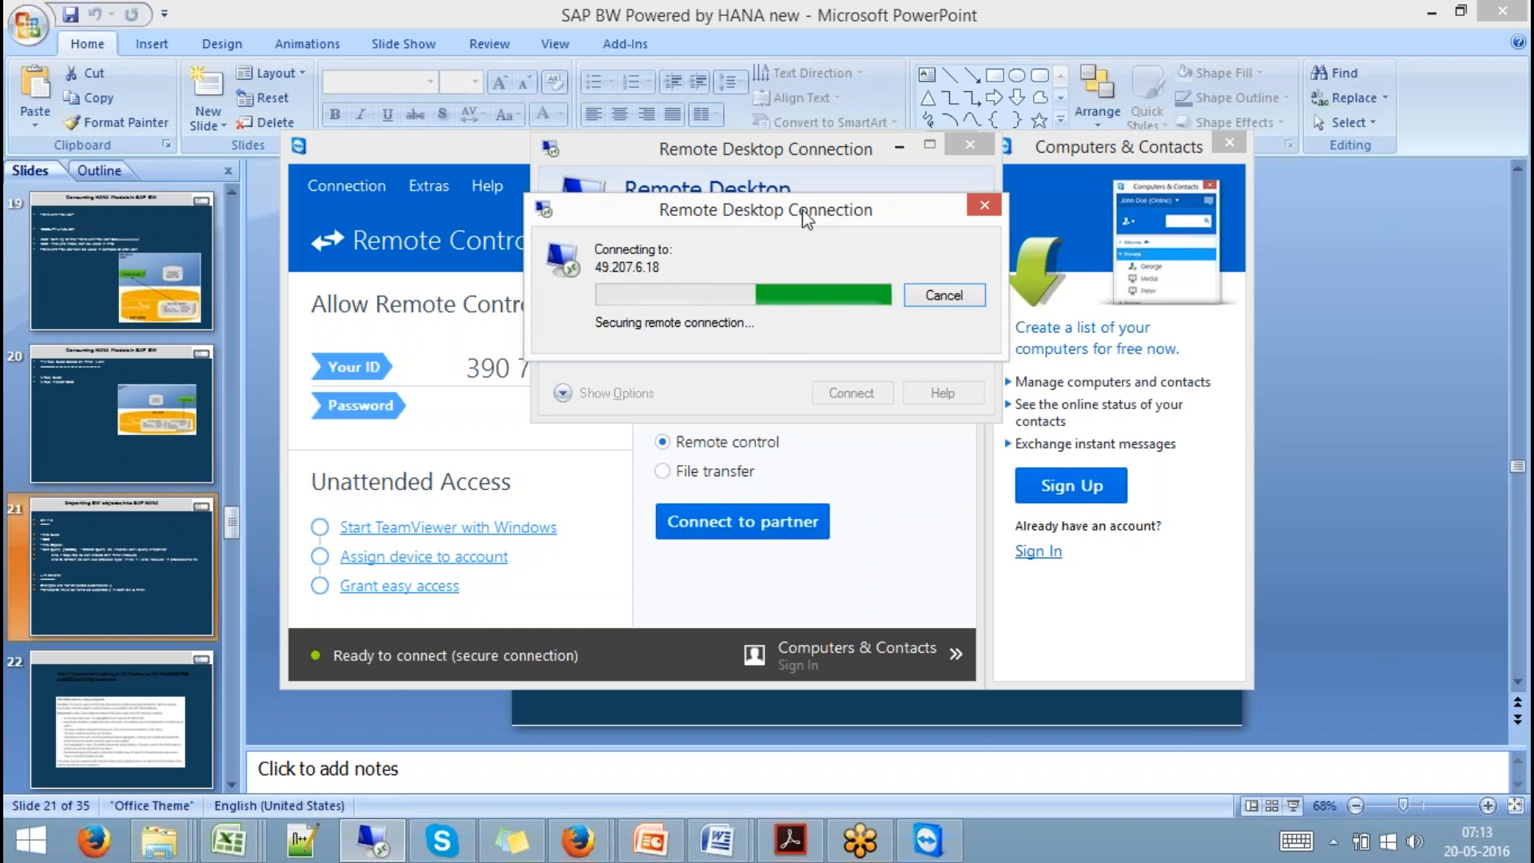
pyautogui.click(445, 146)
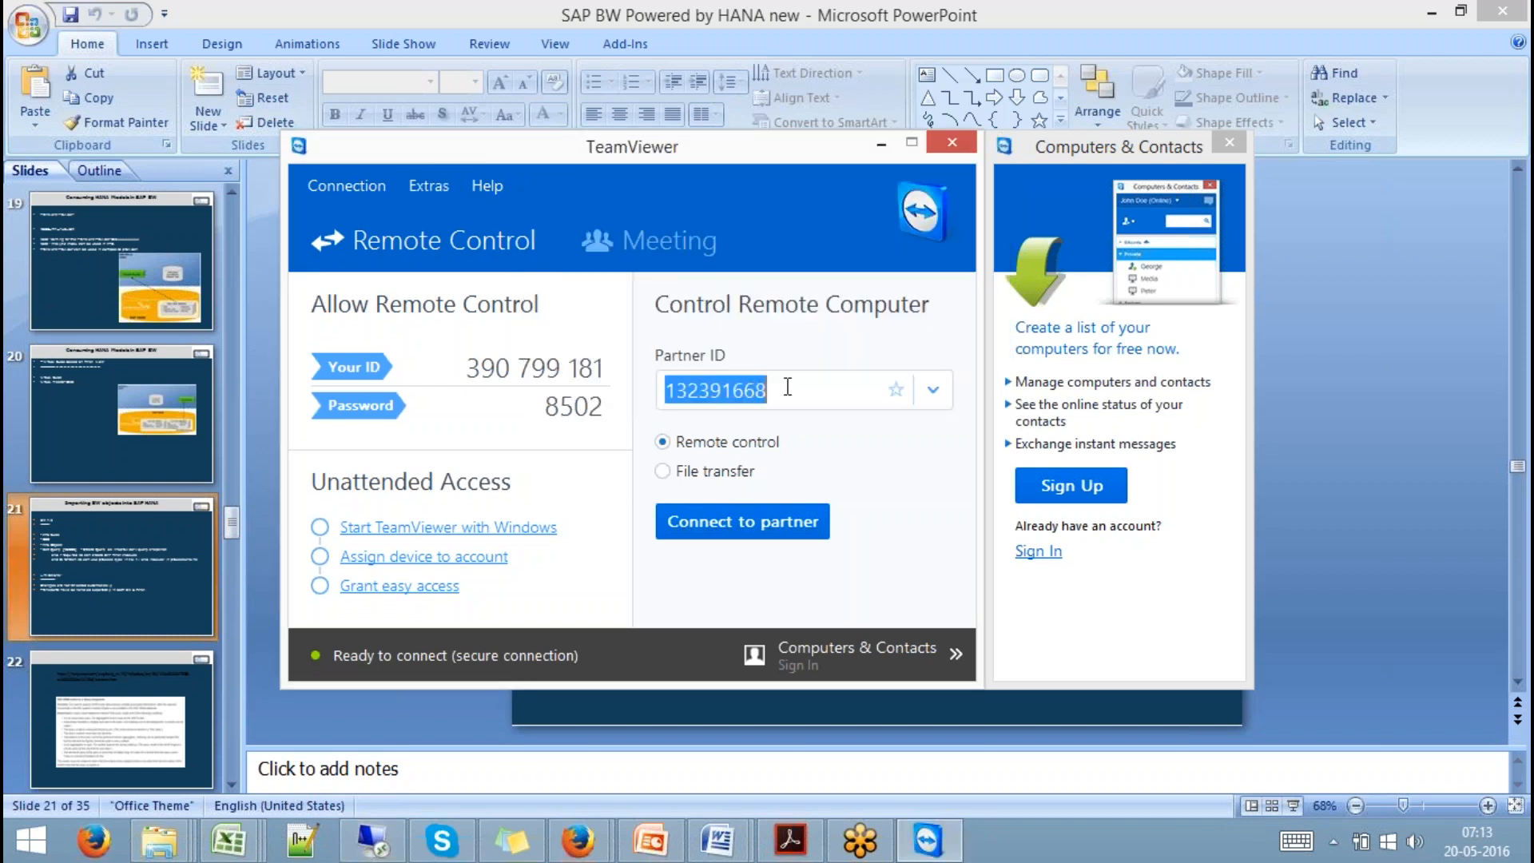
# Replace the Partner ID with the new partner computer's ID, connect, and submit the partner password.
pyautogui.click(787, 387)
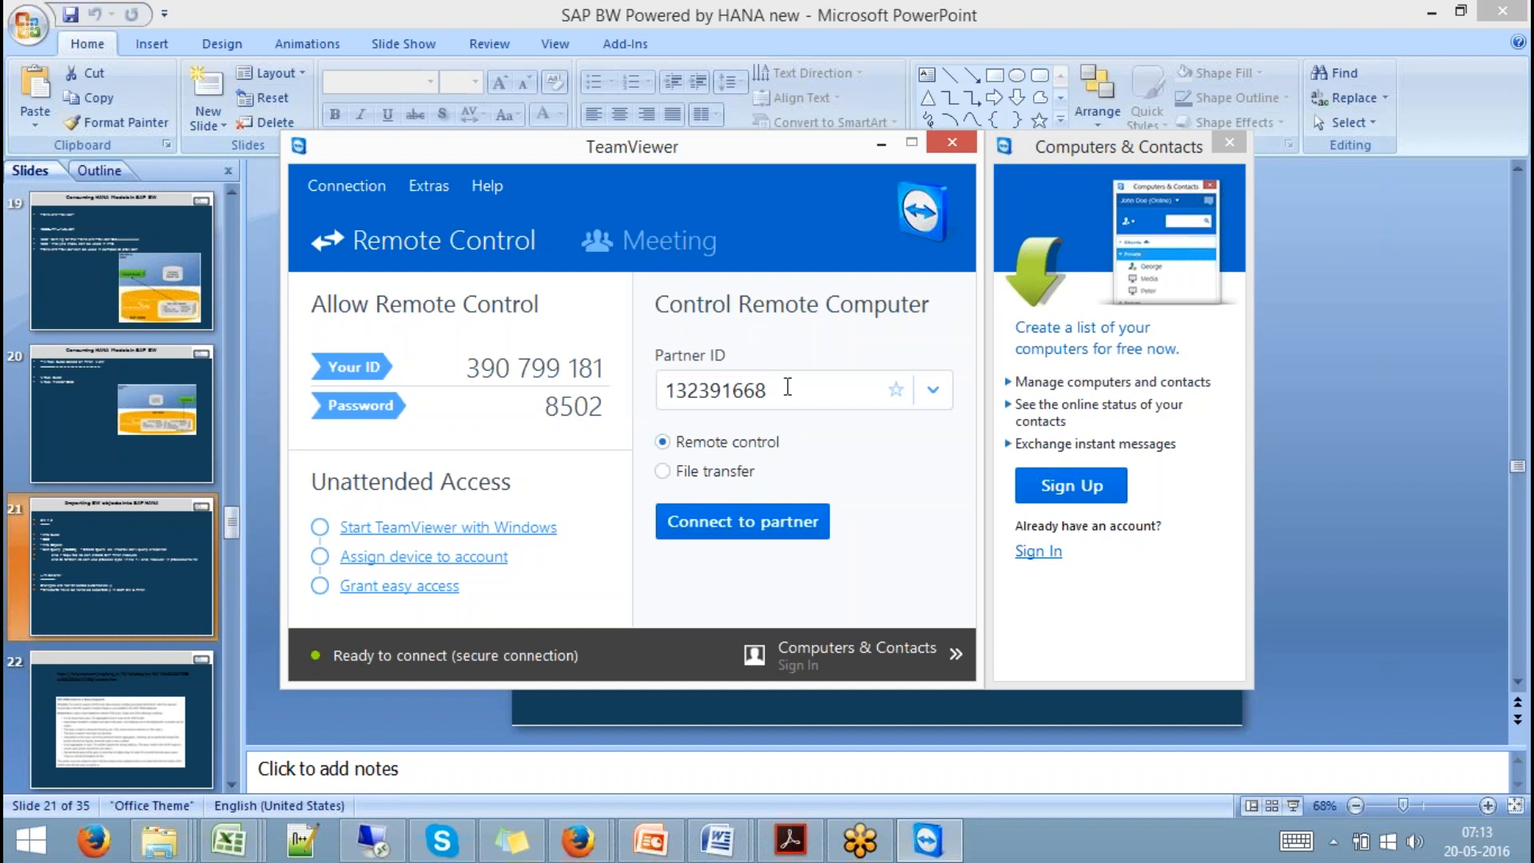
pyautogui.moveTo(787, 386); pyautogui.dragTo(596, 397)
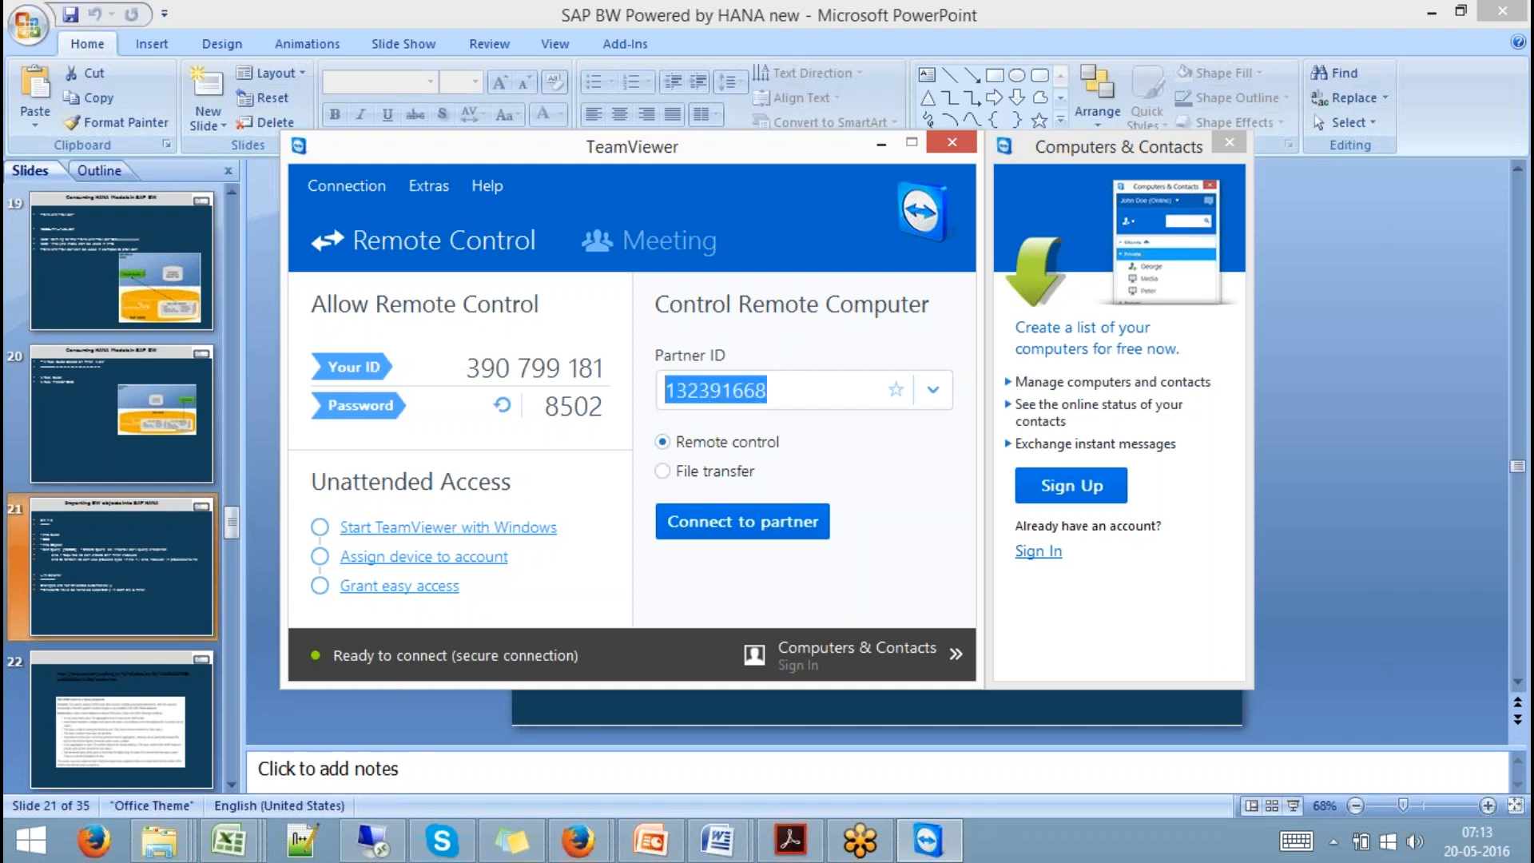
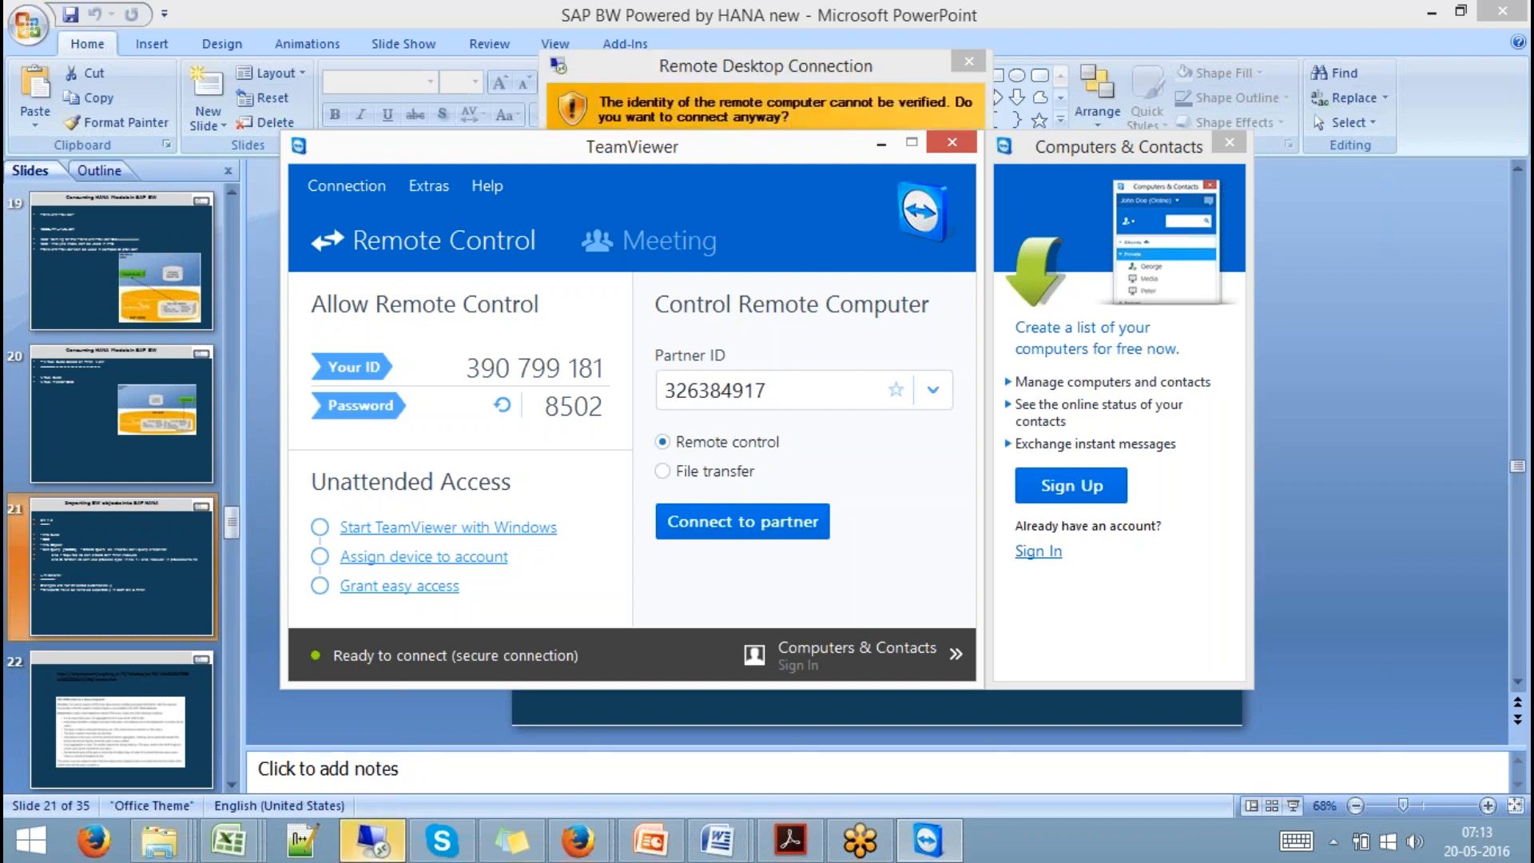
pyautogui.press('Return')
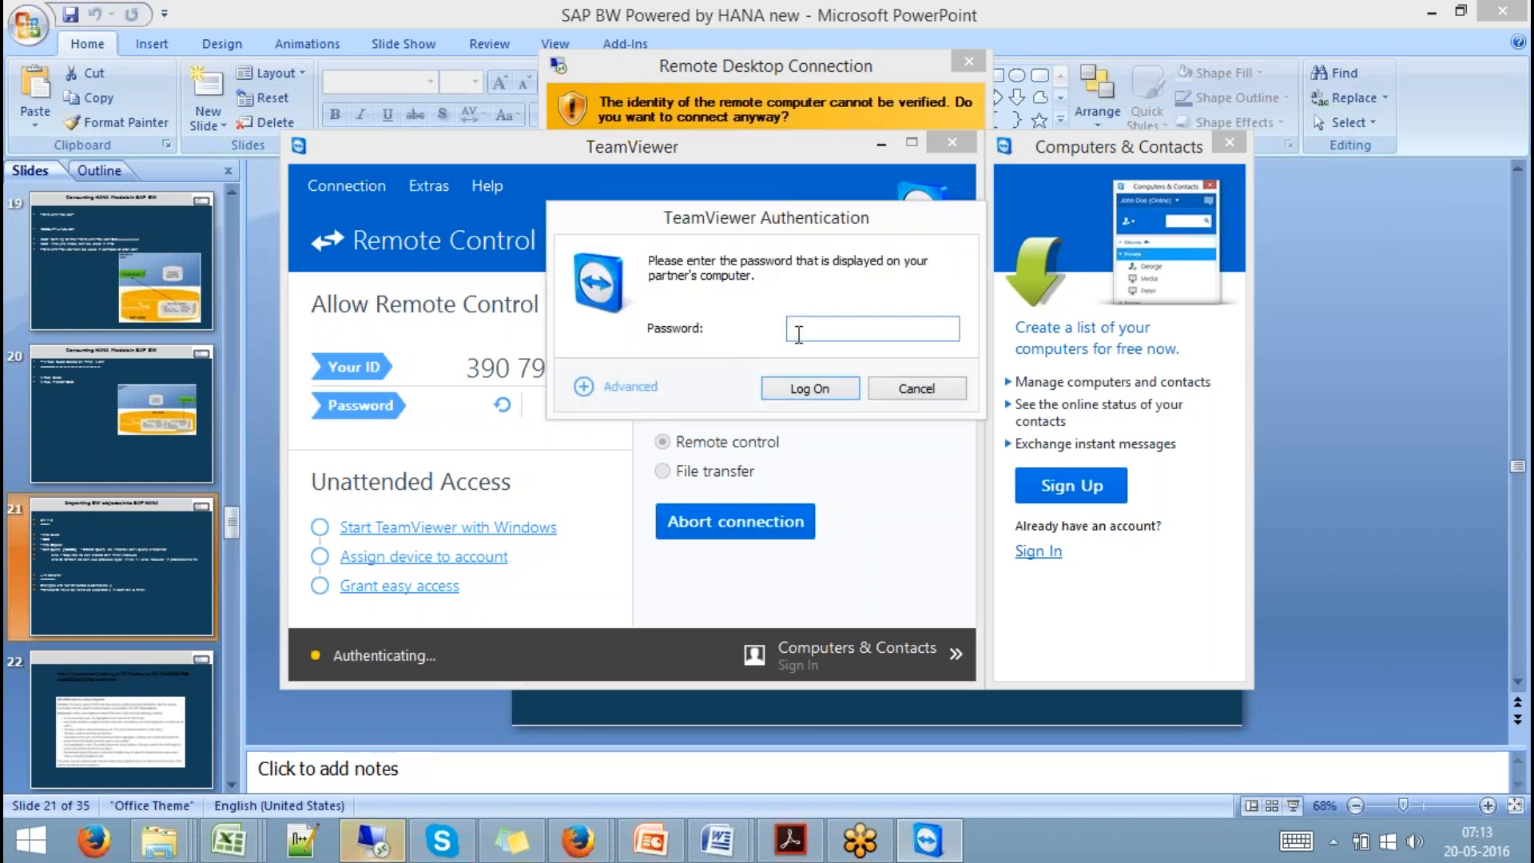
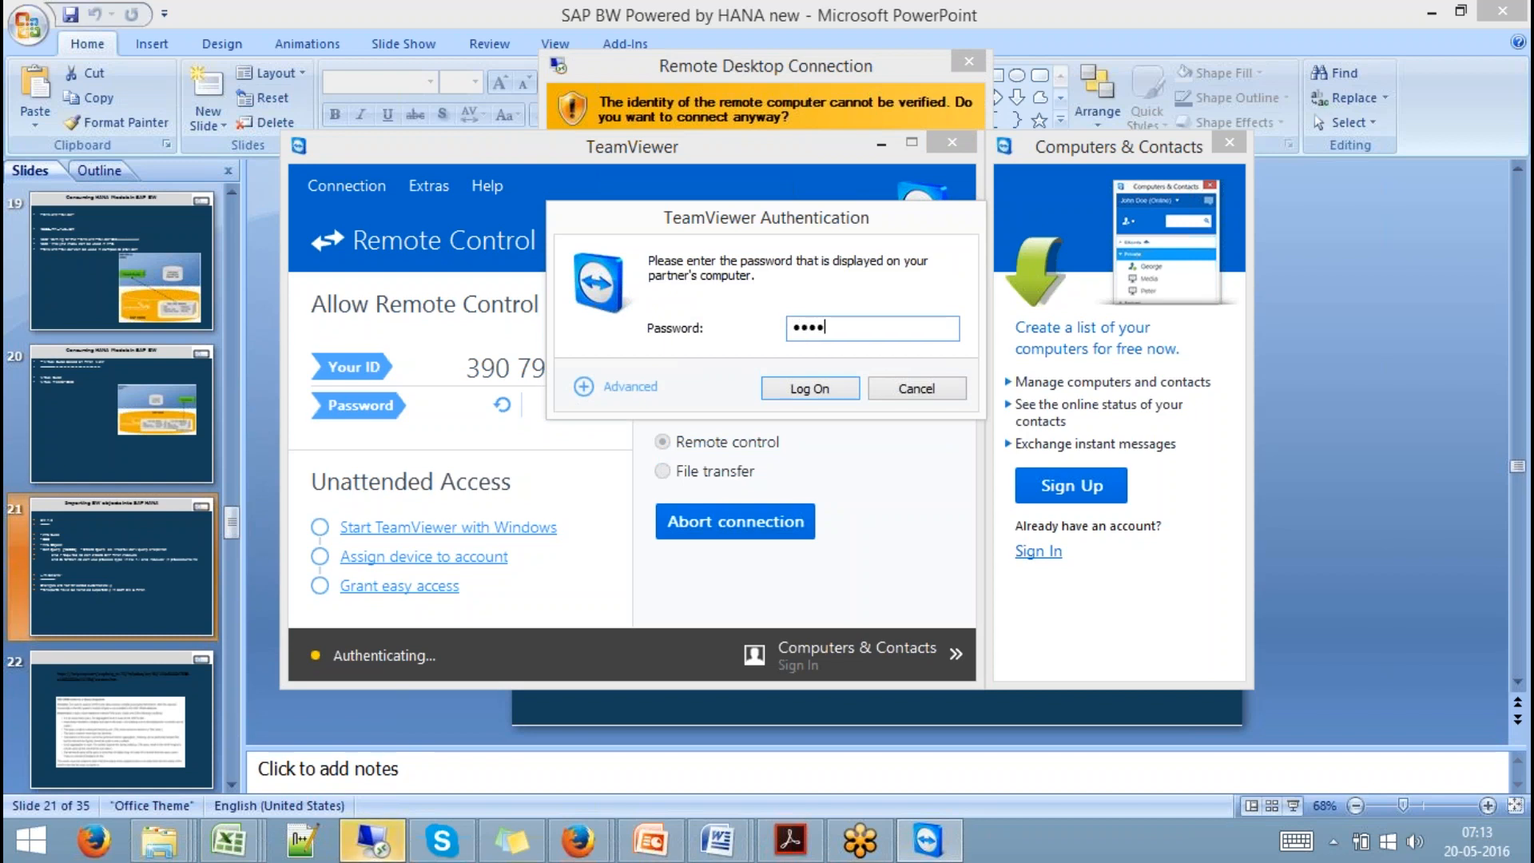
pyautogui.press('Return')
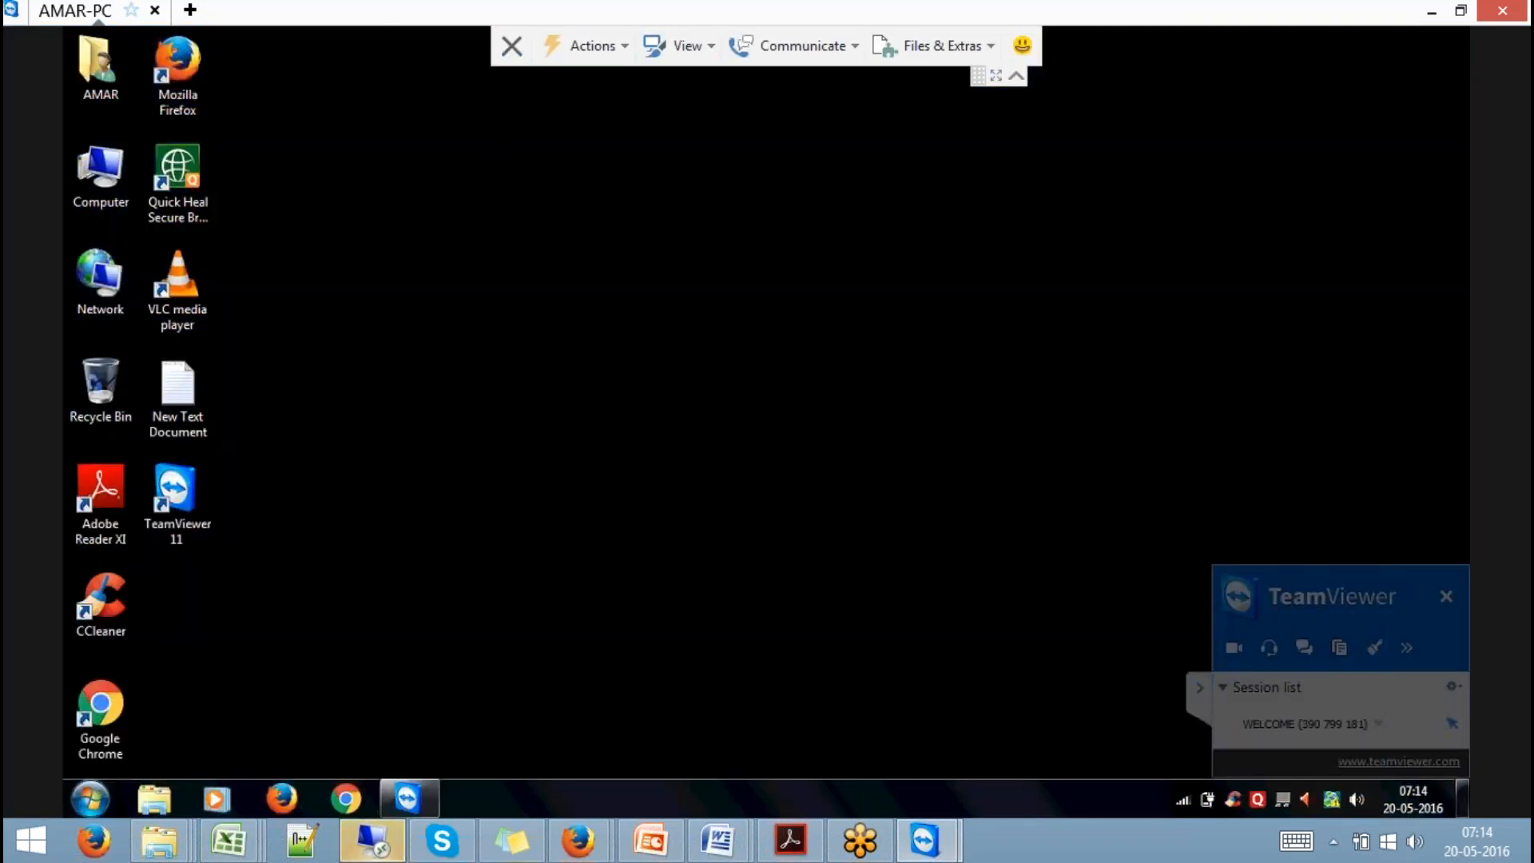
# Collapse the session panel, review the Actions, View and Communicate menus, and open the remote Start menu.
pyautogui.click(1196, 682)
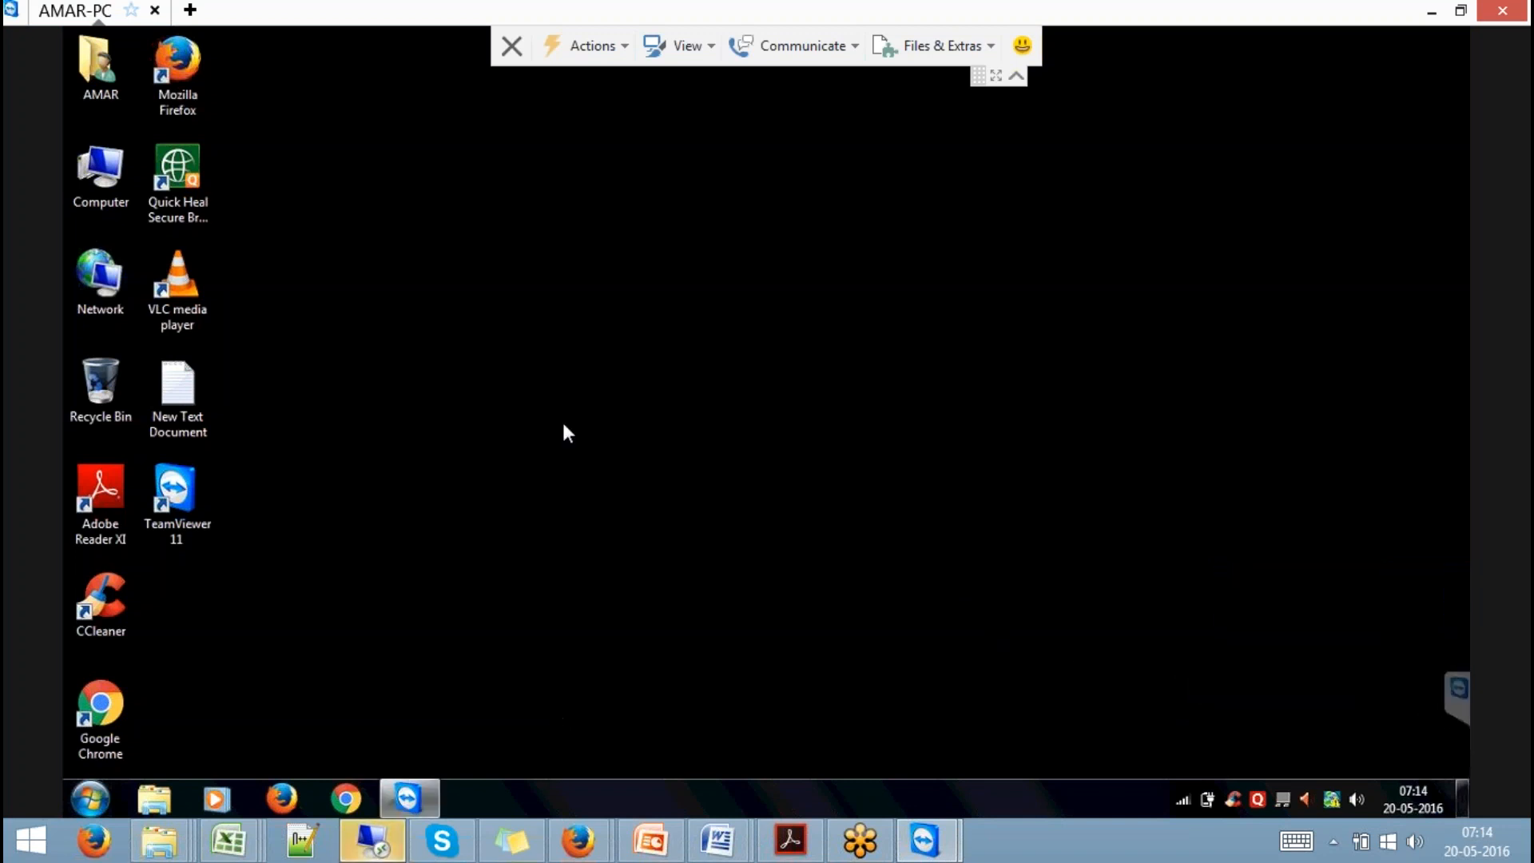
pyautogui.click(621, 46)
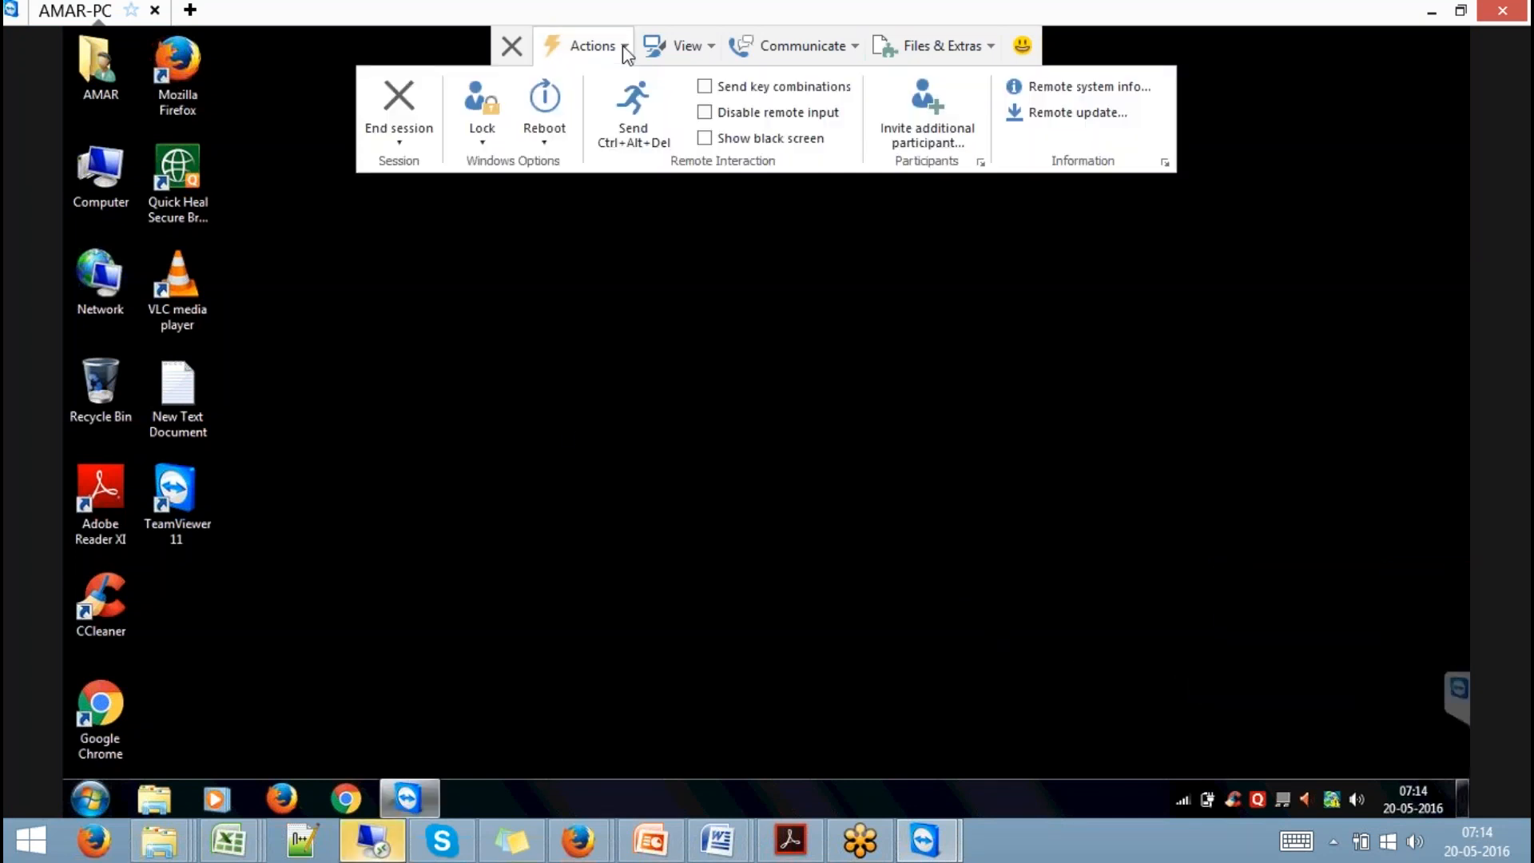
pyautogui.click(702, 45)
pyautogui.click(703, 46)
pyautogui.click(704, 46)
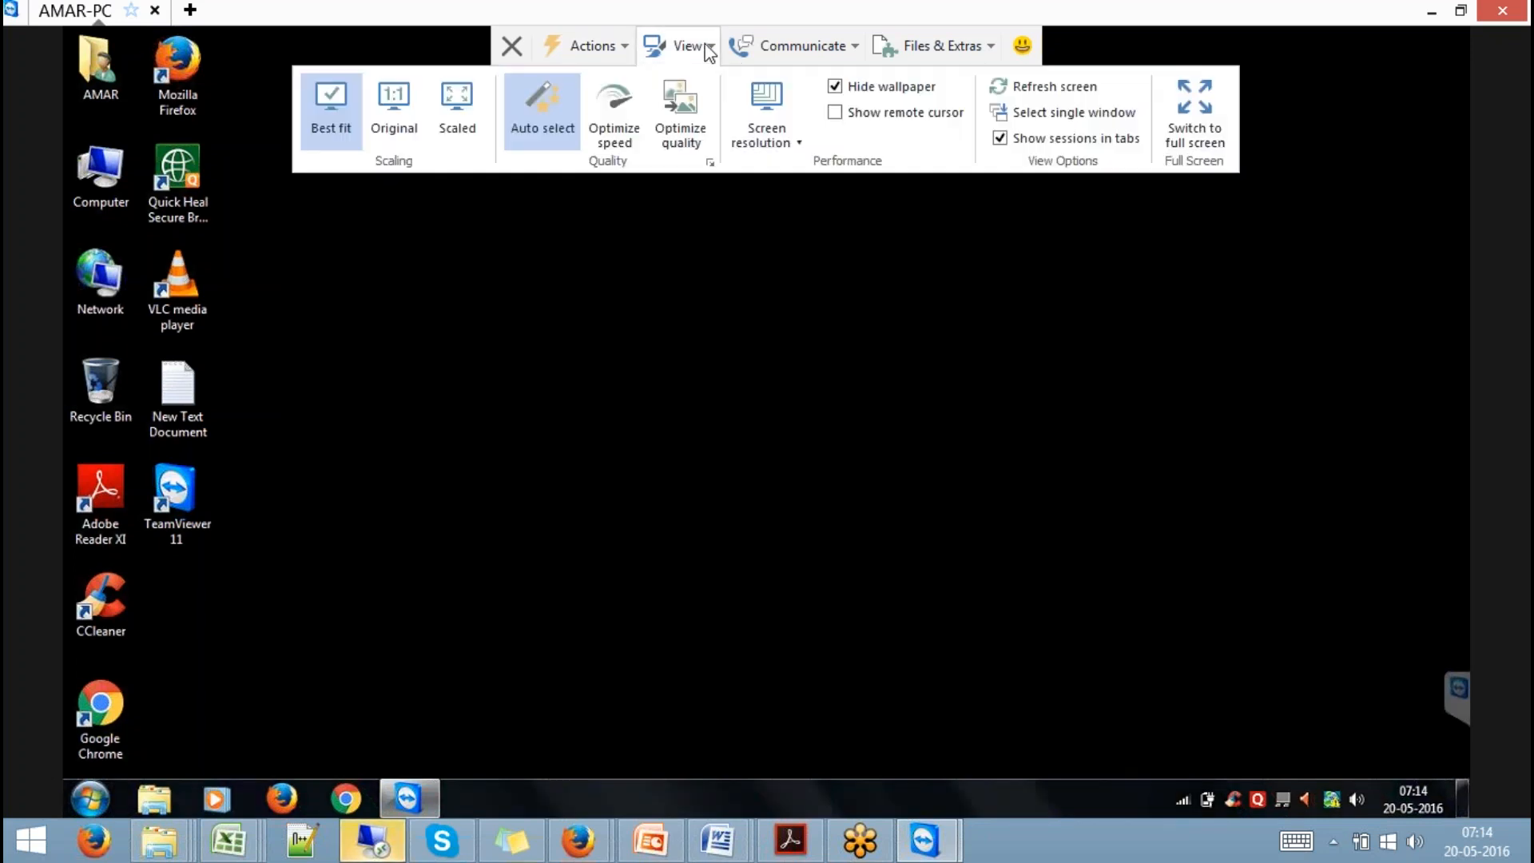
pyautogui.click(823, 46)
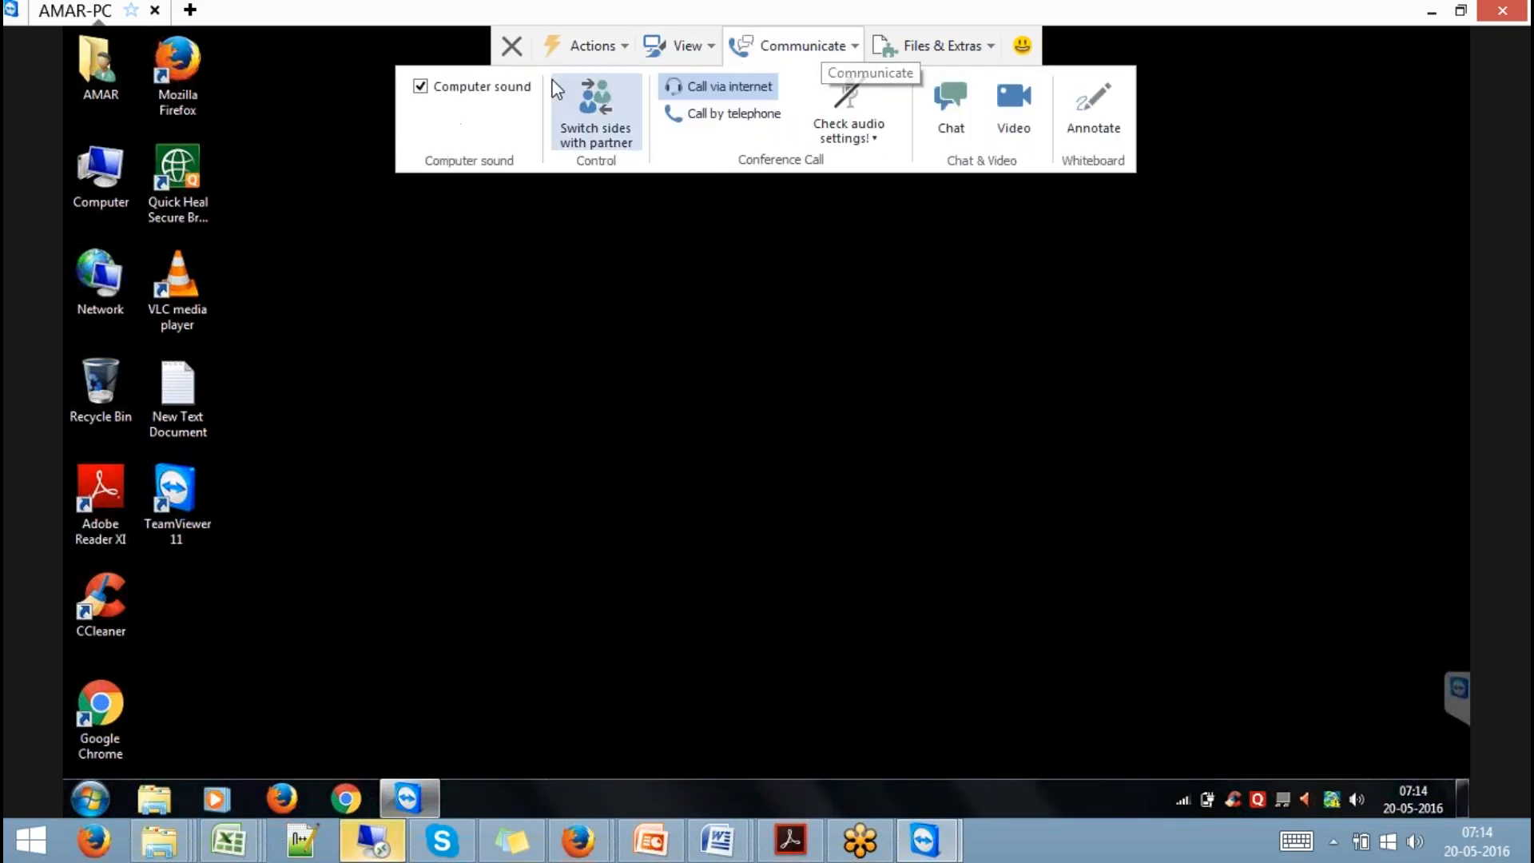
pyautogui.click(1215, 177)
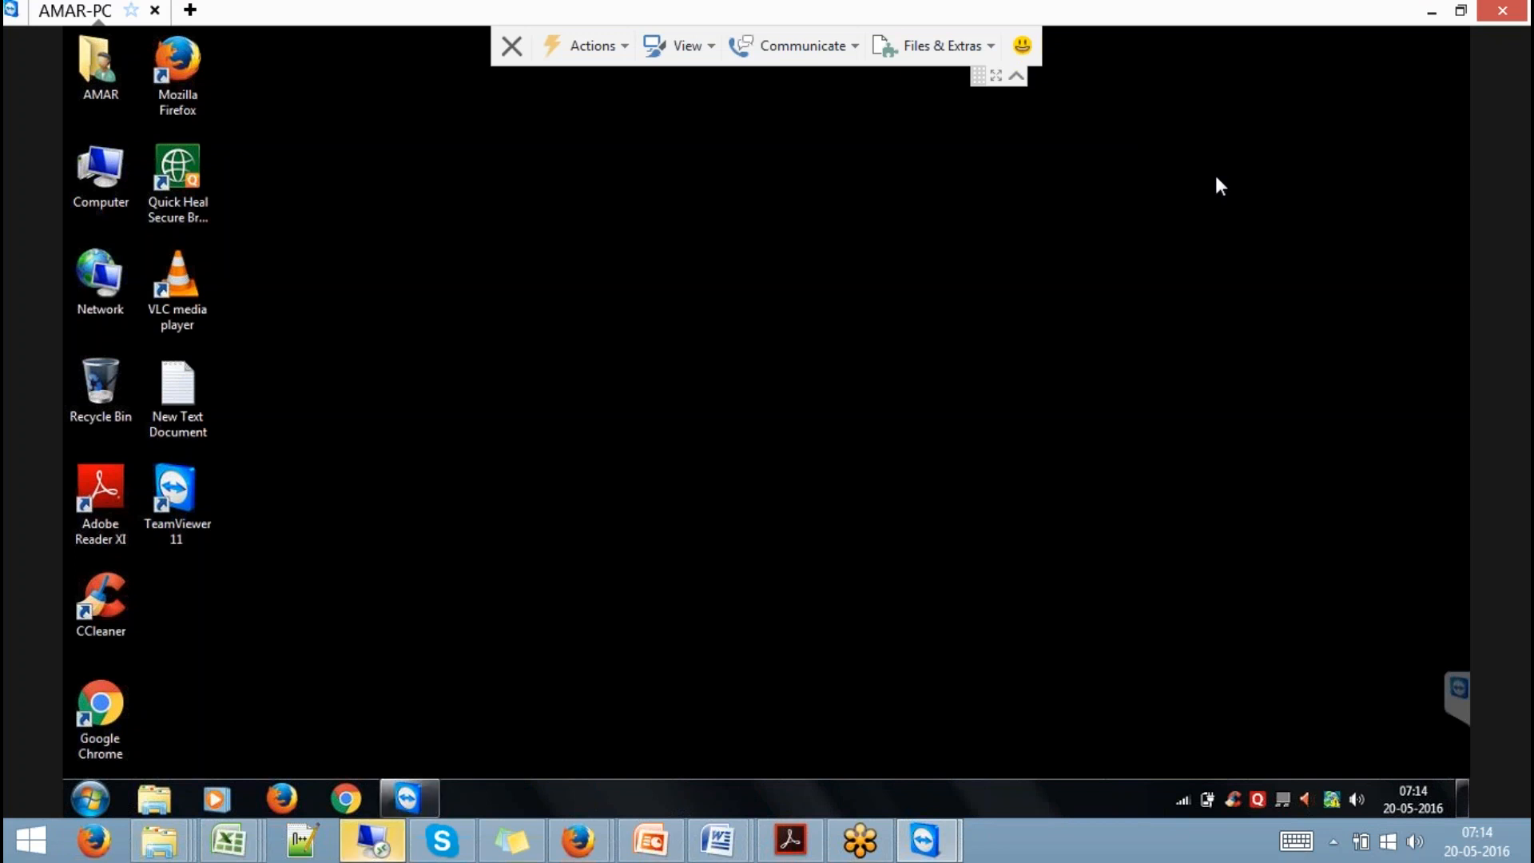
pyautogui.click(96, 795)
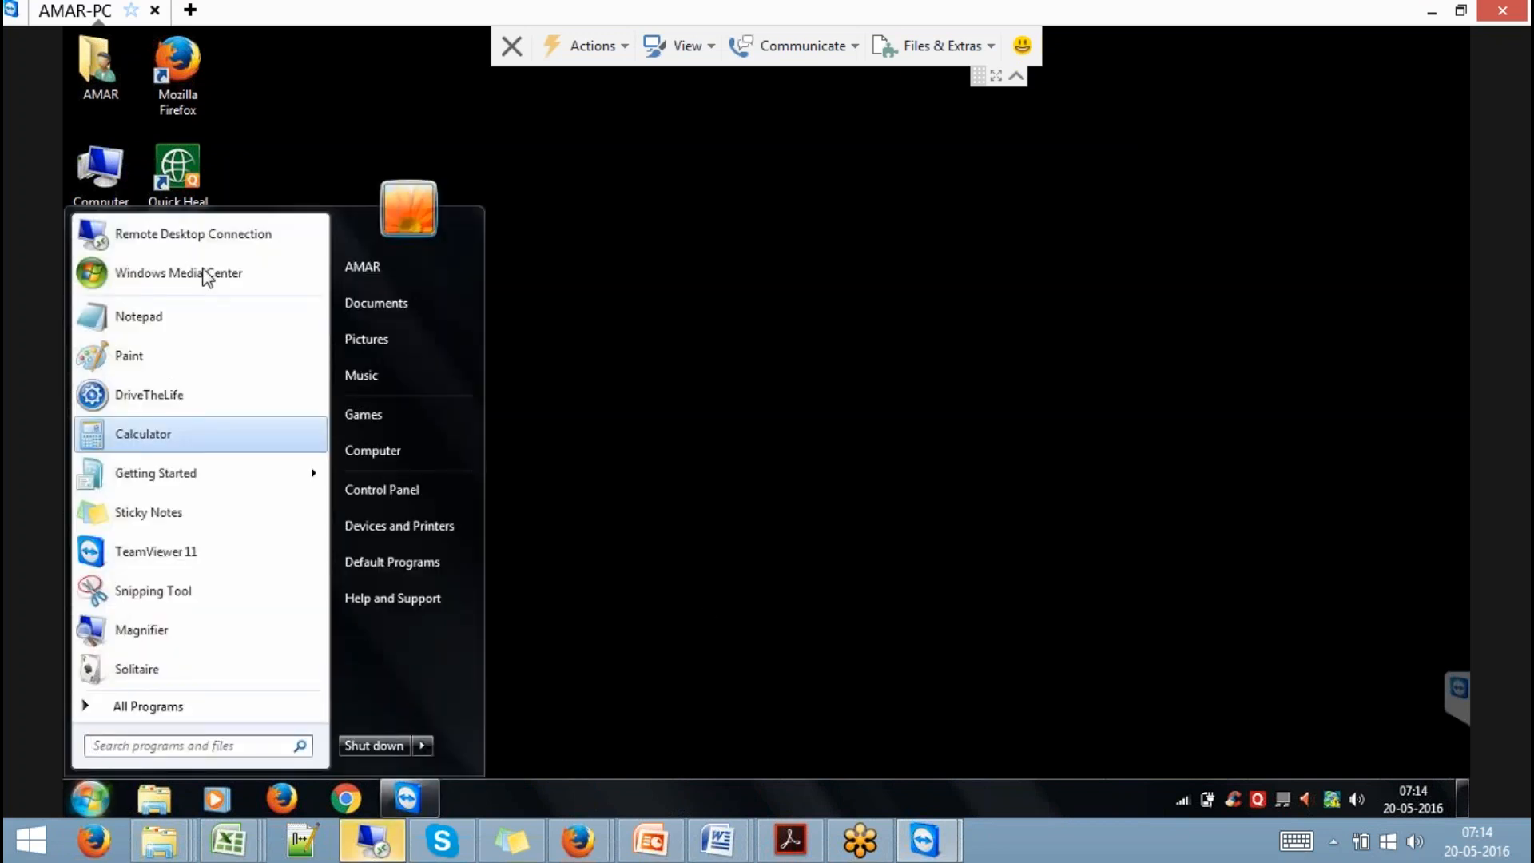
# Launch Remote Desktop Connection on the partner computer and connect to 192.168.1.65.
pyautogui.click(238, 243)
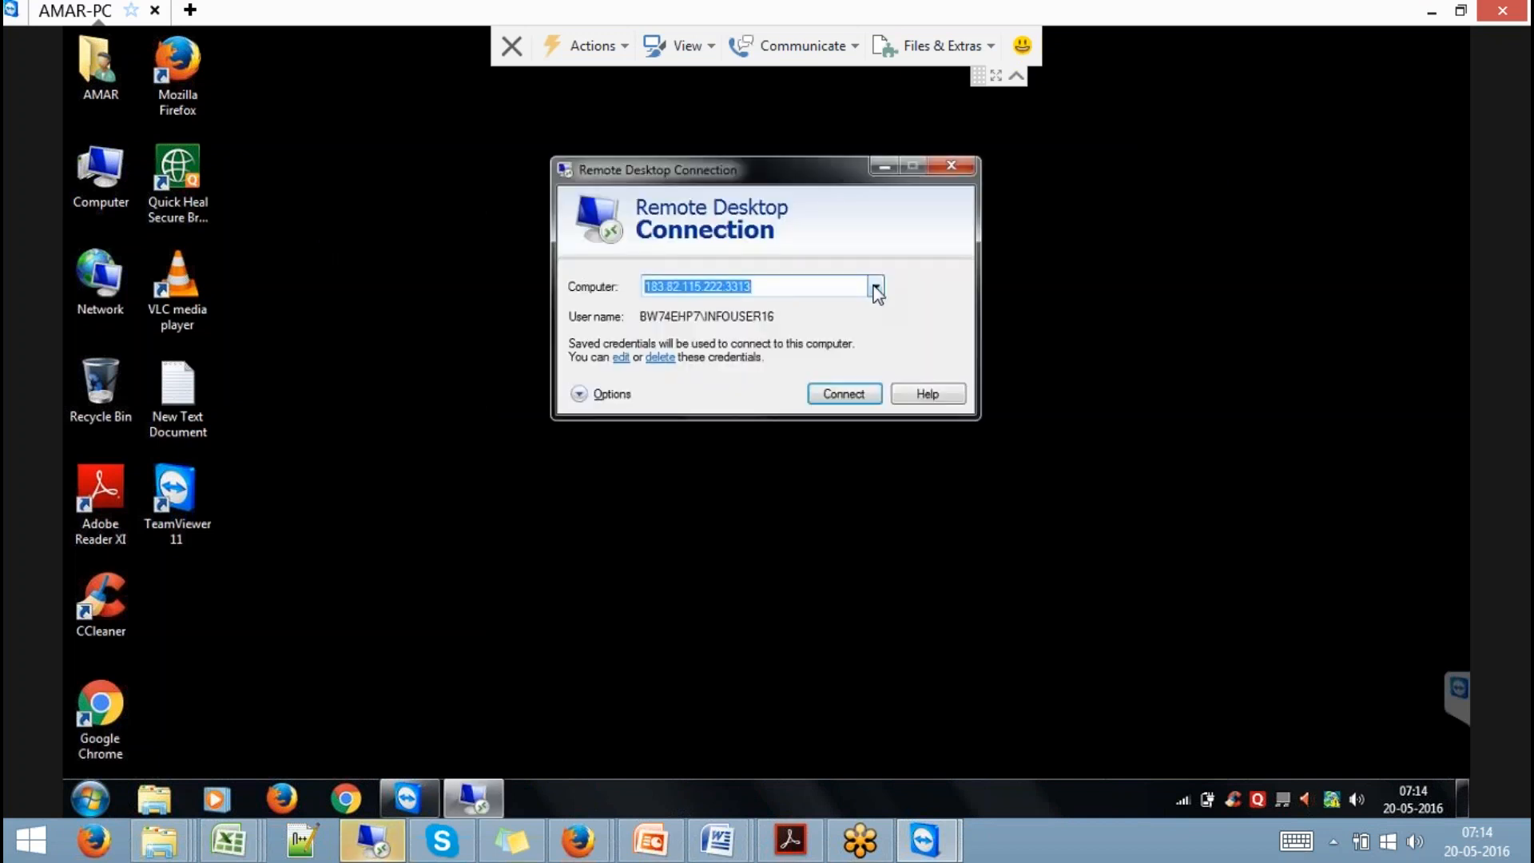
pyautogui.click(877, 287)
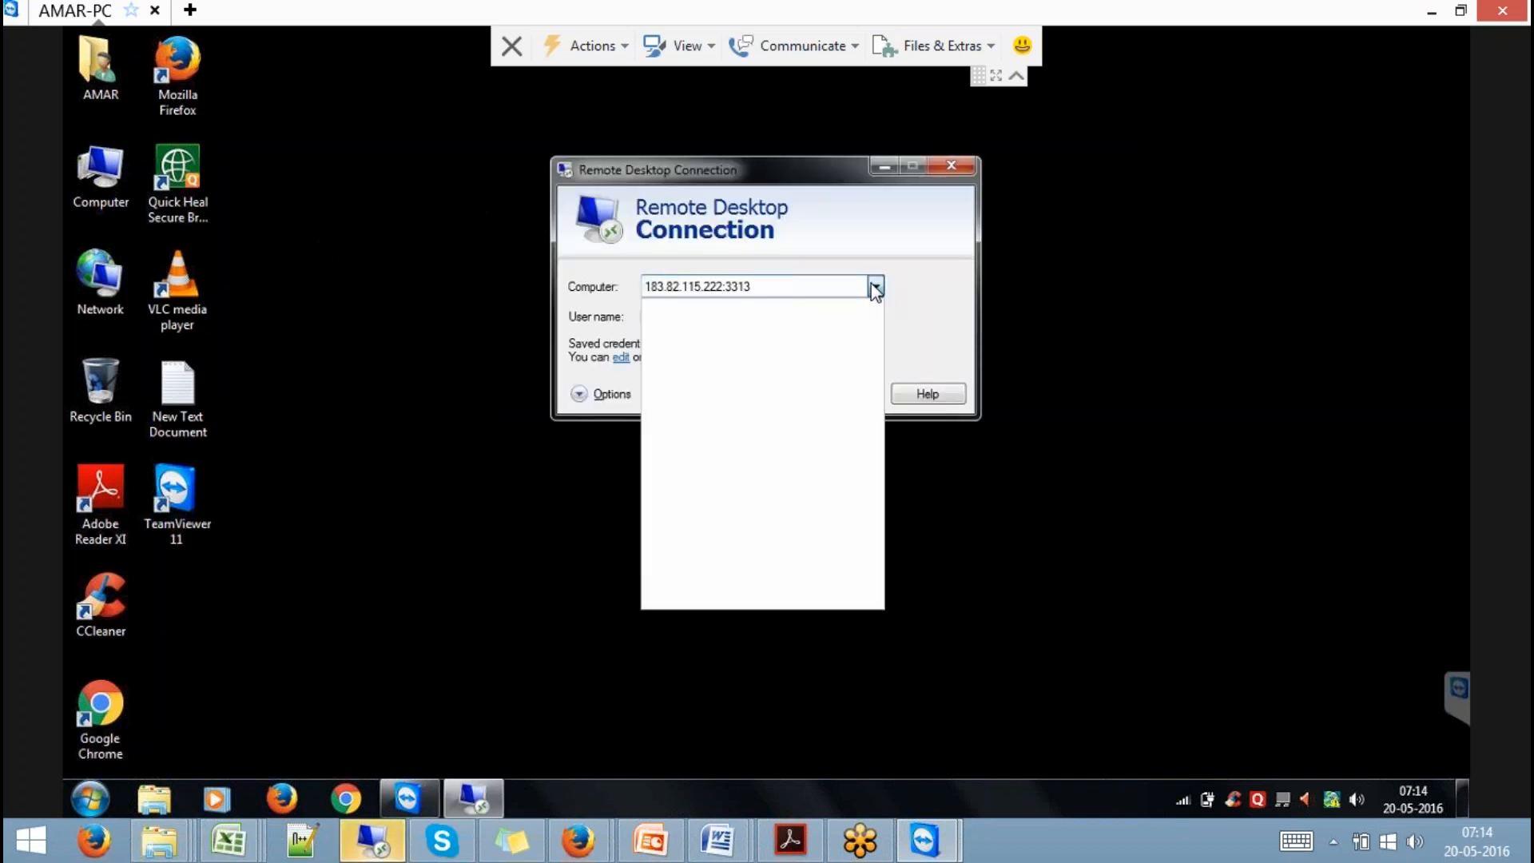
pyautogui.click(877, 287)
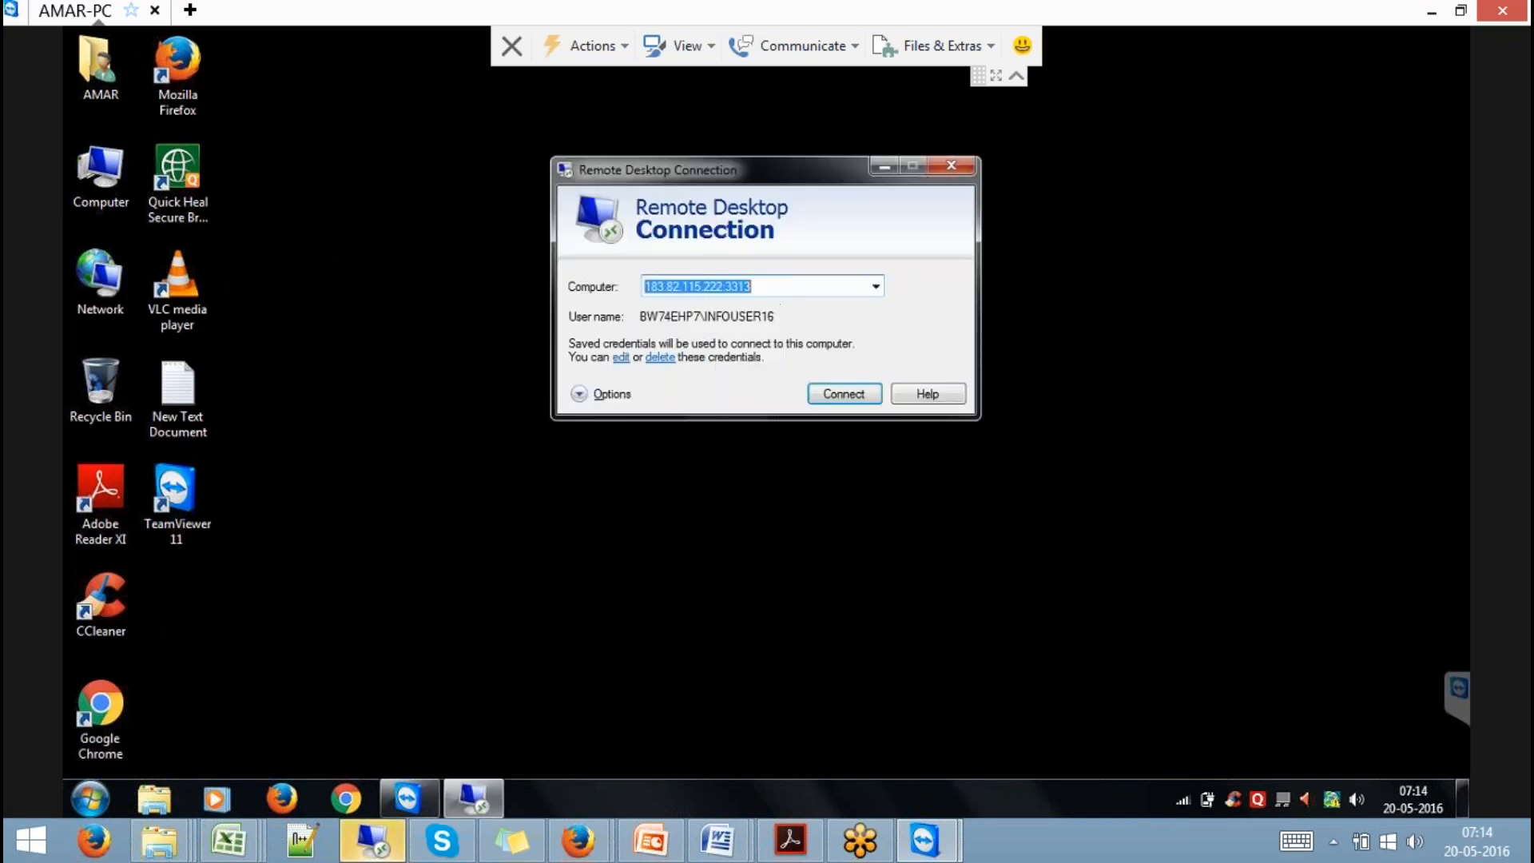
pyautogui.write('192')
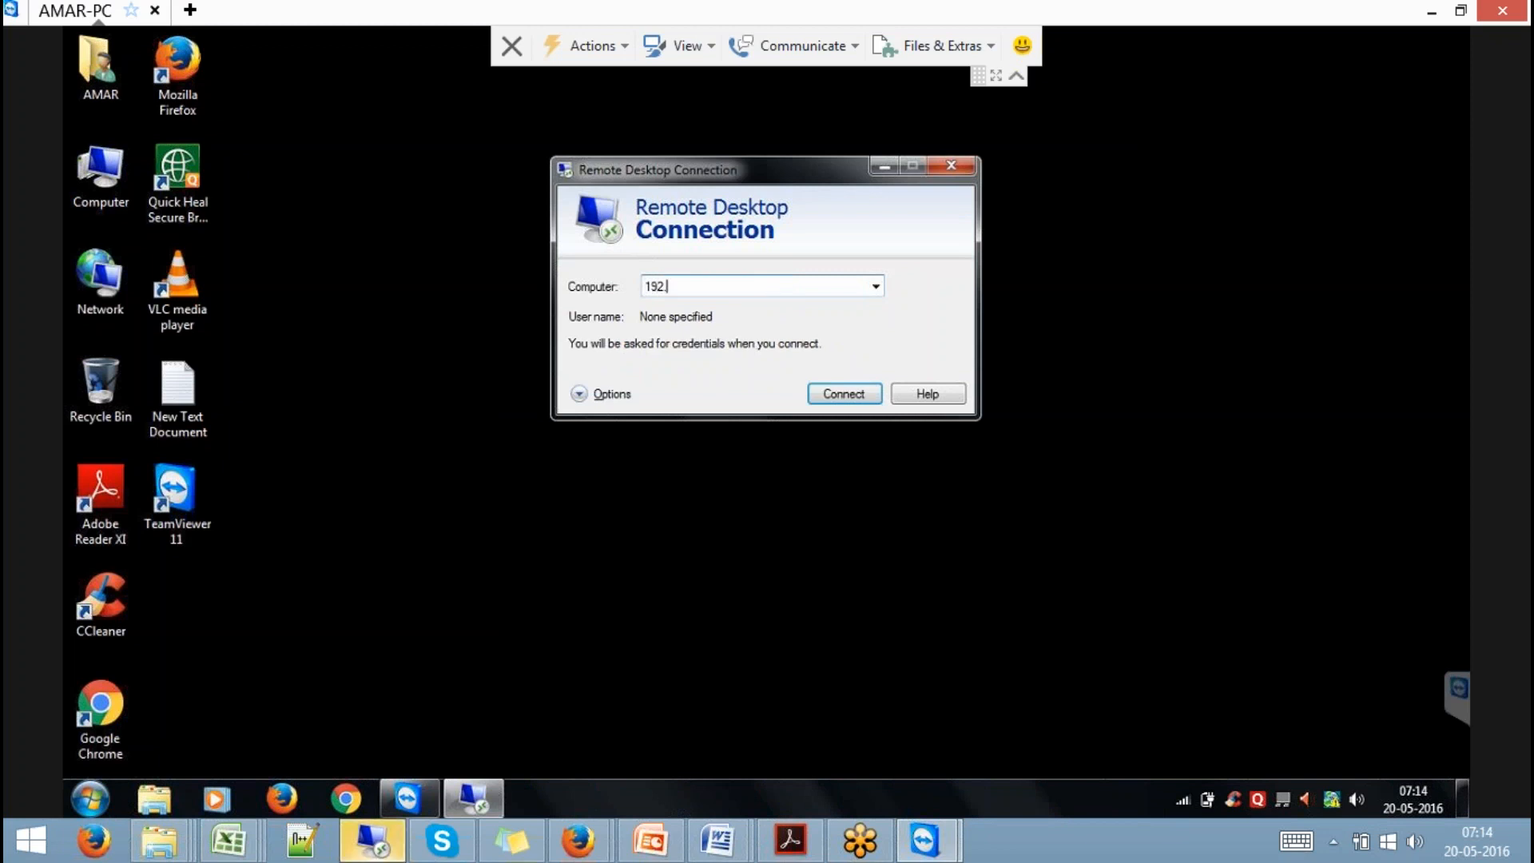
pyautogui.write('.168.1.65')
pyautogui.press('Return')
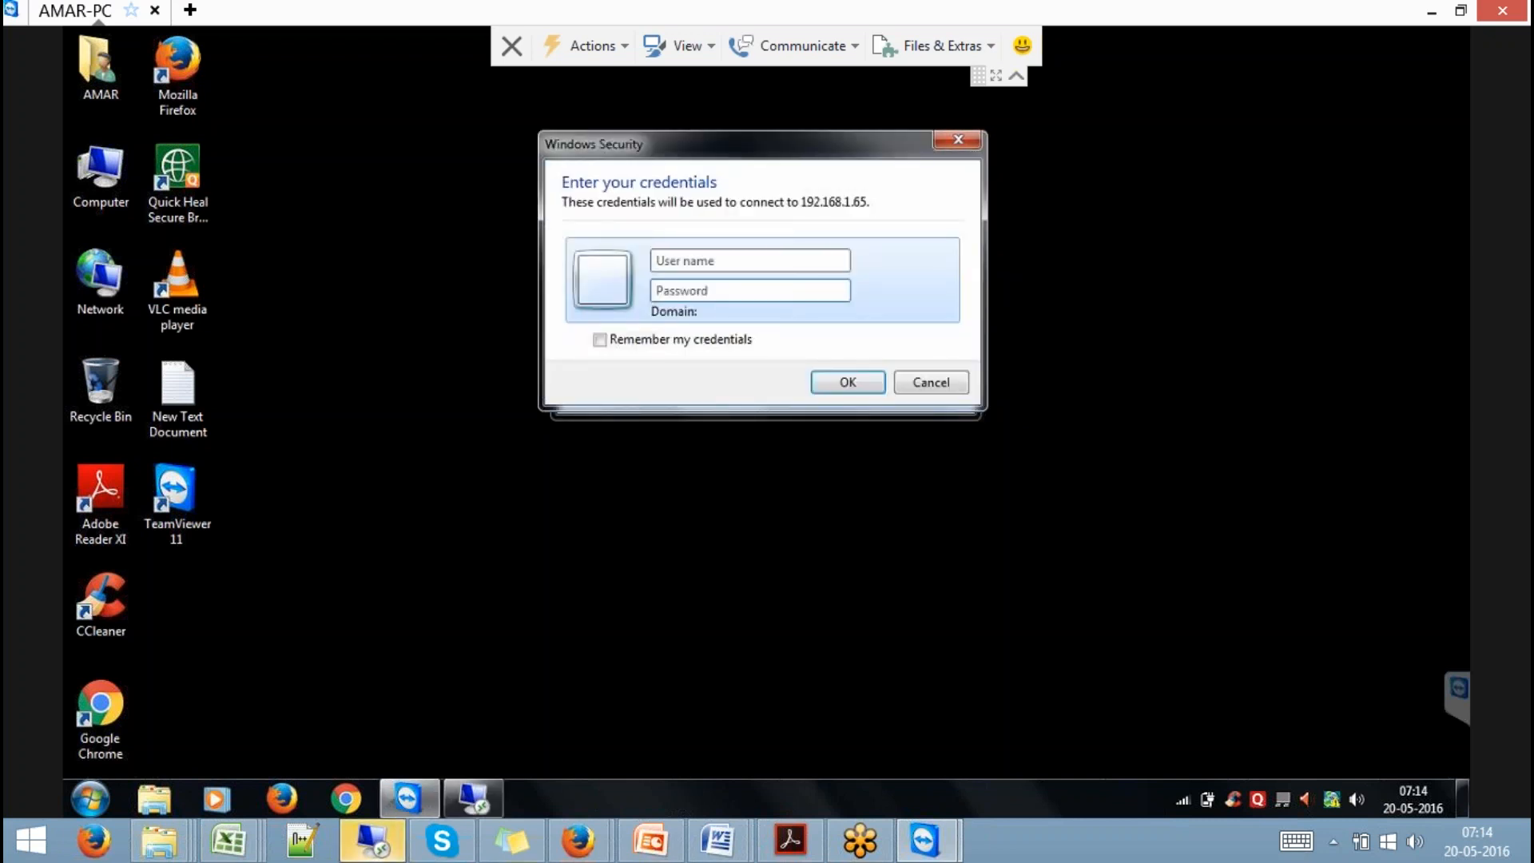
# Log in as Administrator, accept the certificate warning, close the extra connection window, and return to the session.
pyautogui.write('Administrator')
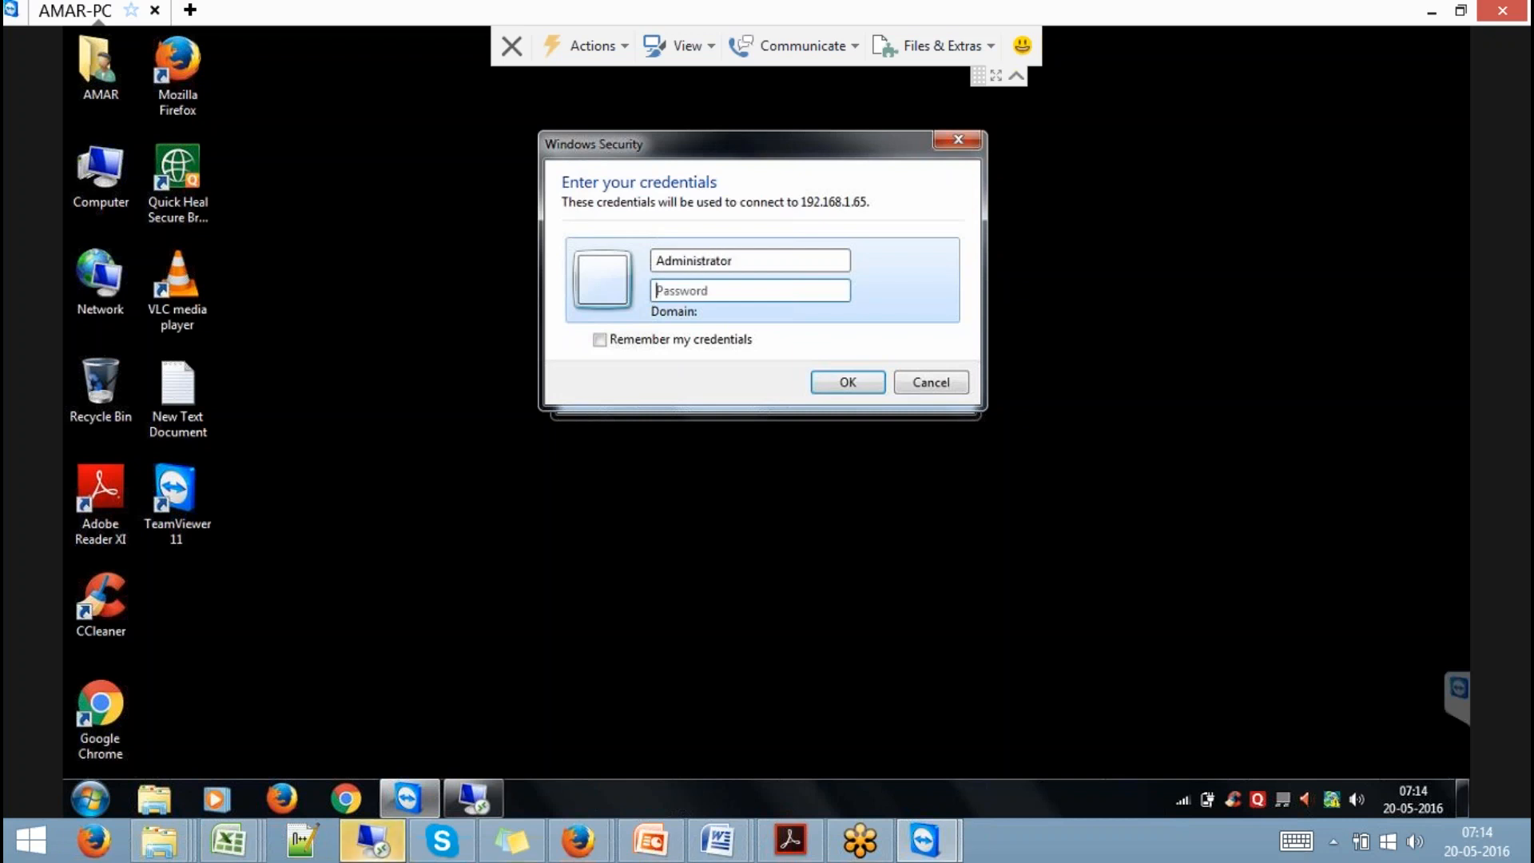
pyautogui.write('•')
pyautogui.click(837, 385)
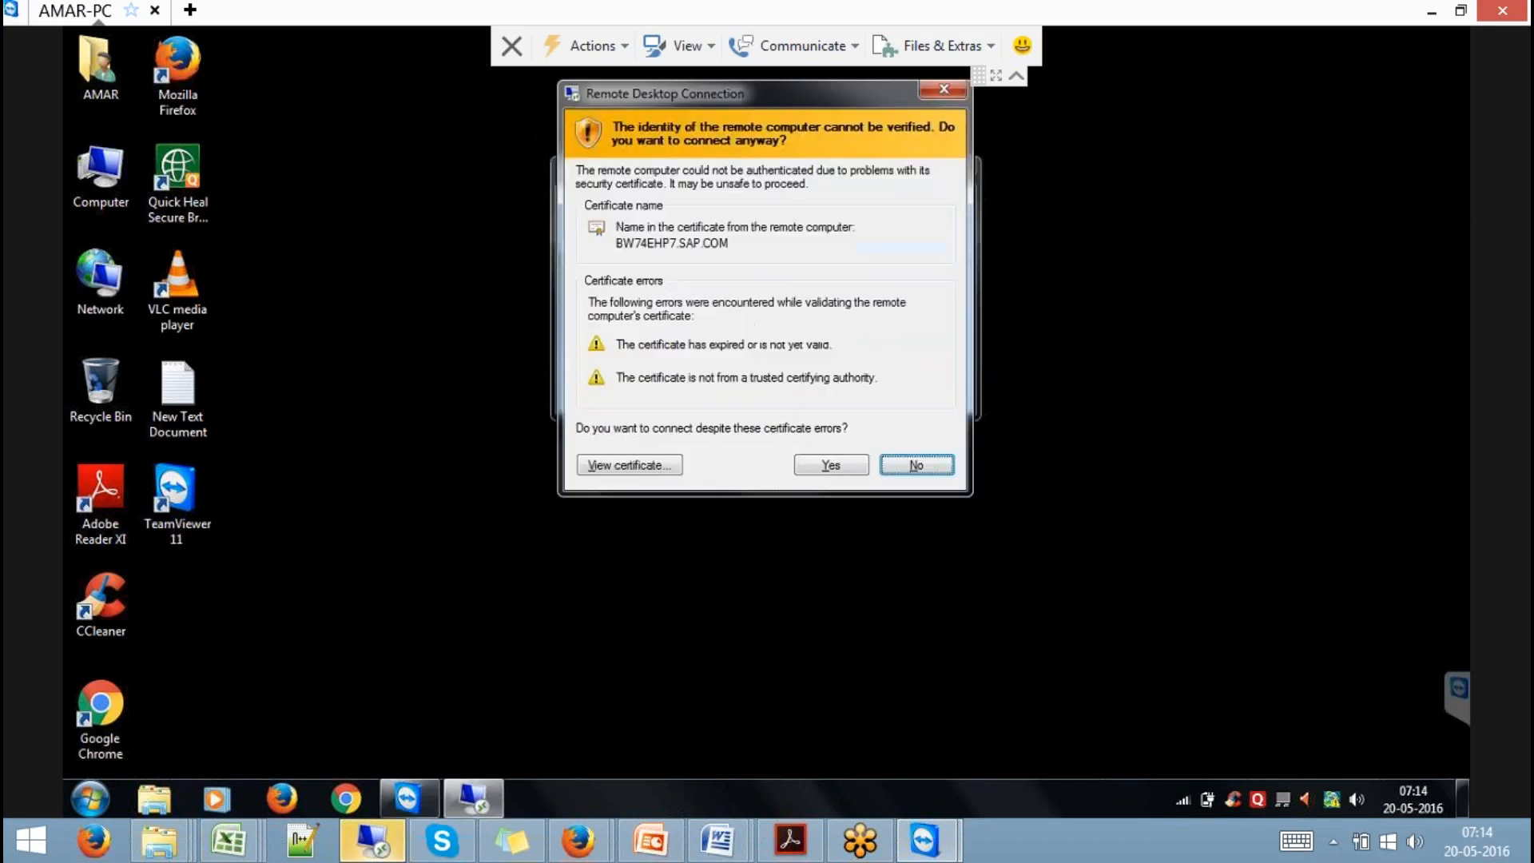
pyautogui.click(831, 465)
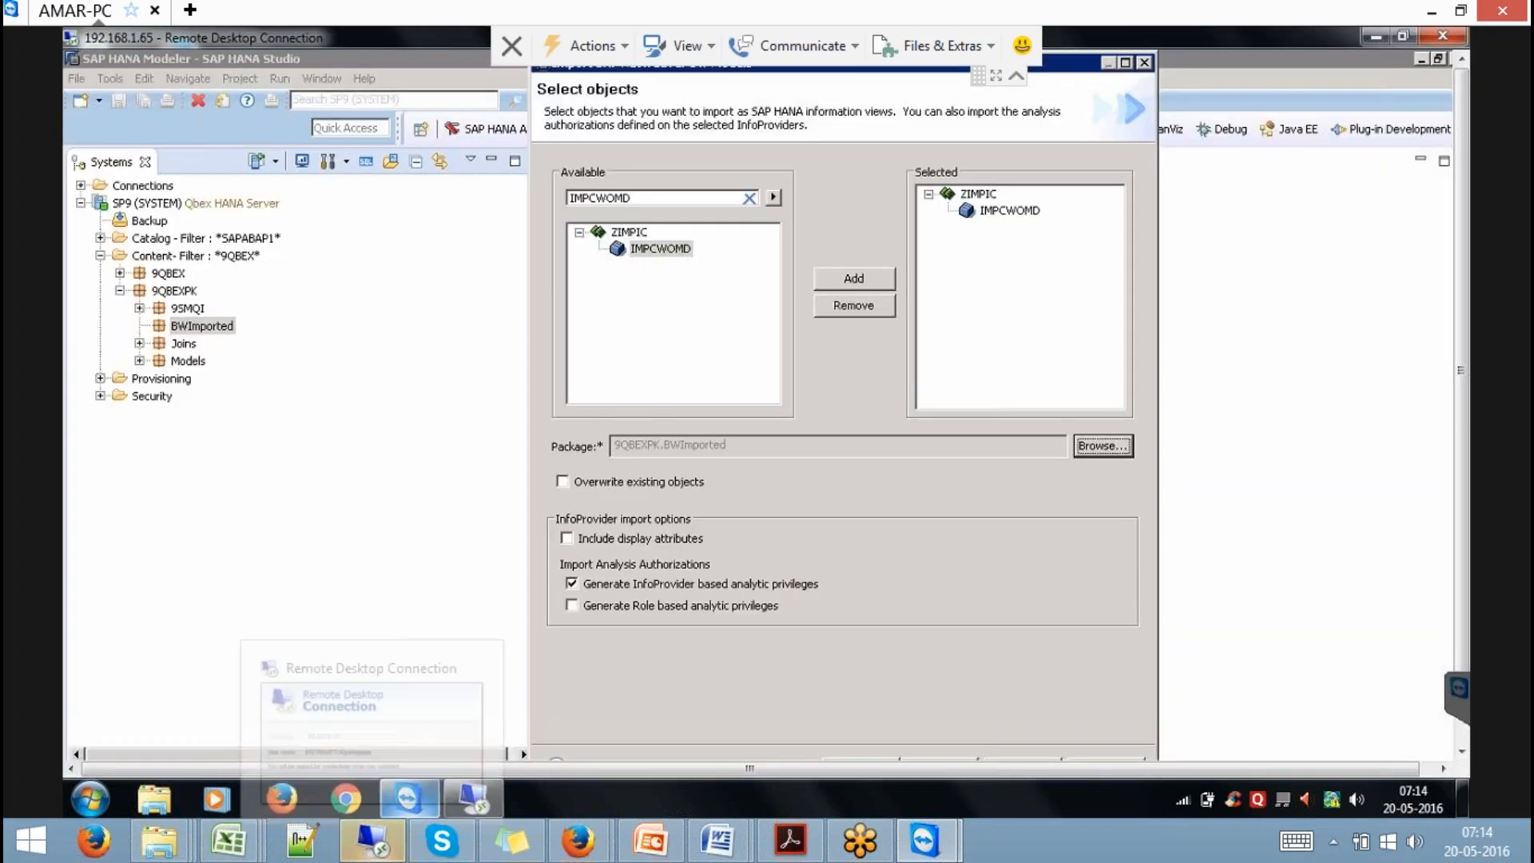
pyautogui.click(374, 841)
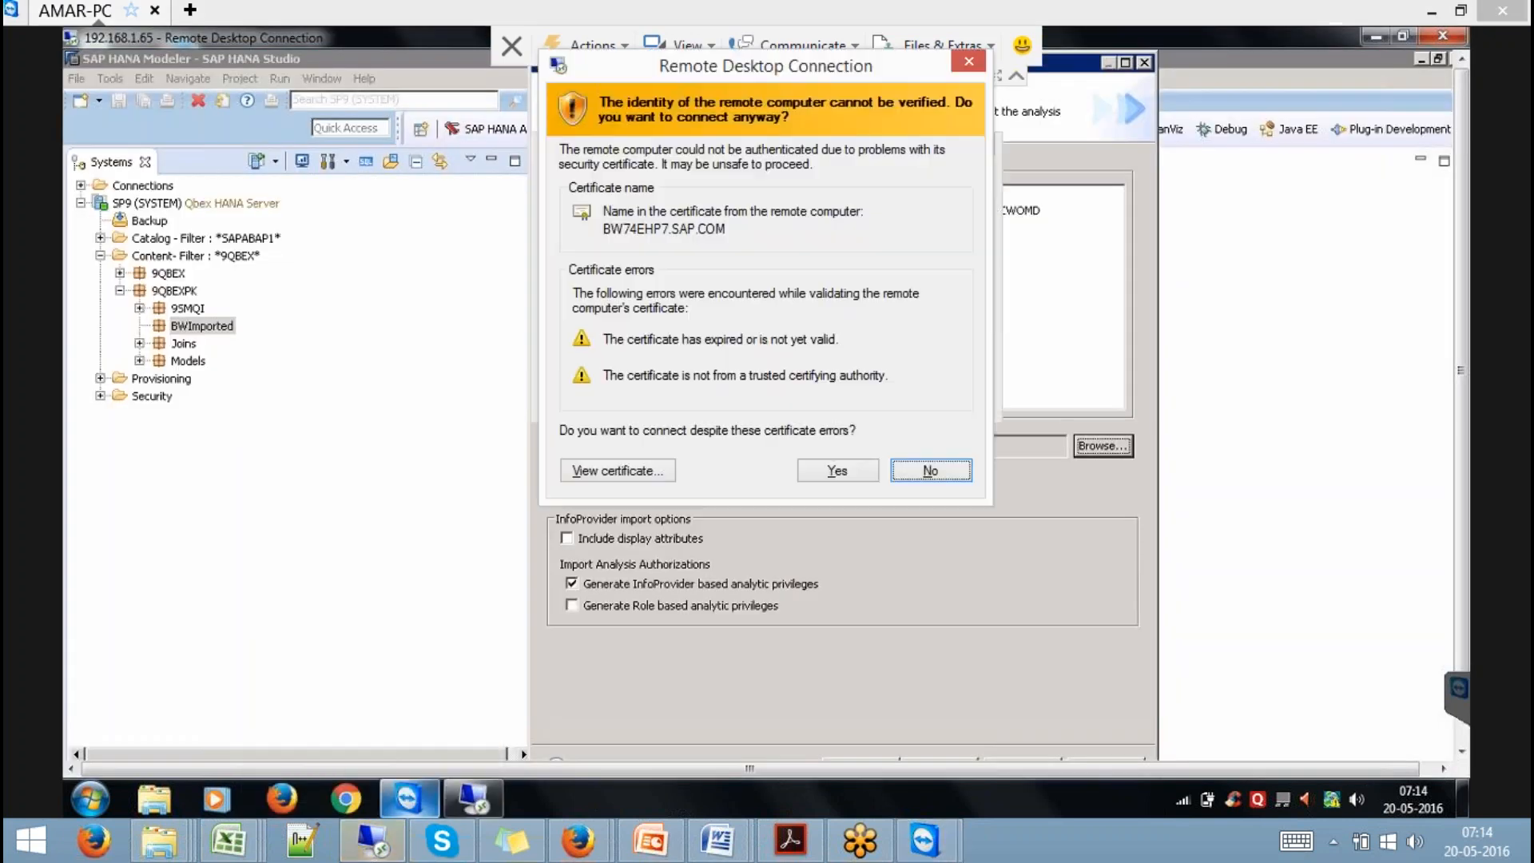
pyautogui.click(934, 471)
pyautogui.click(976, 148)
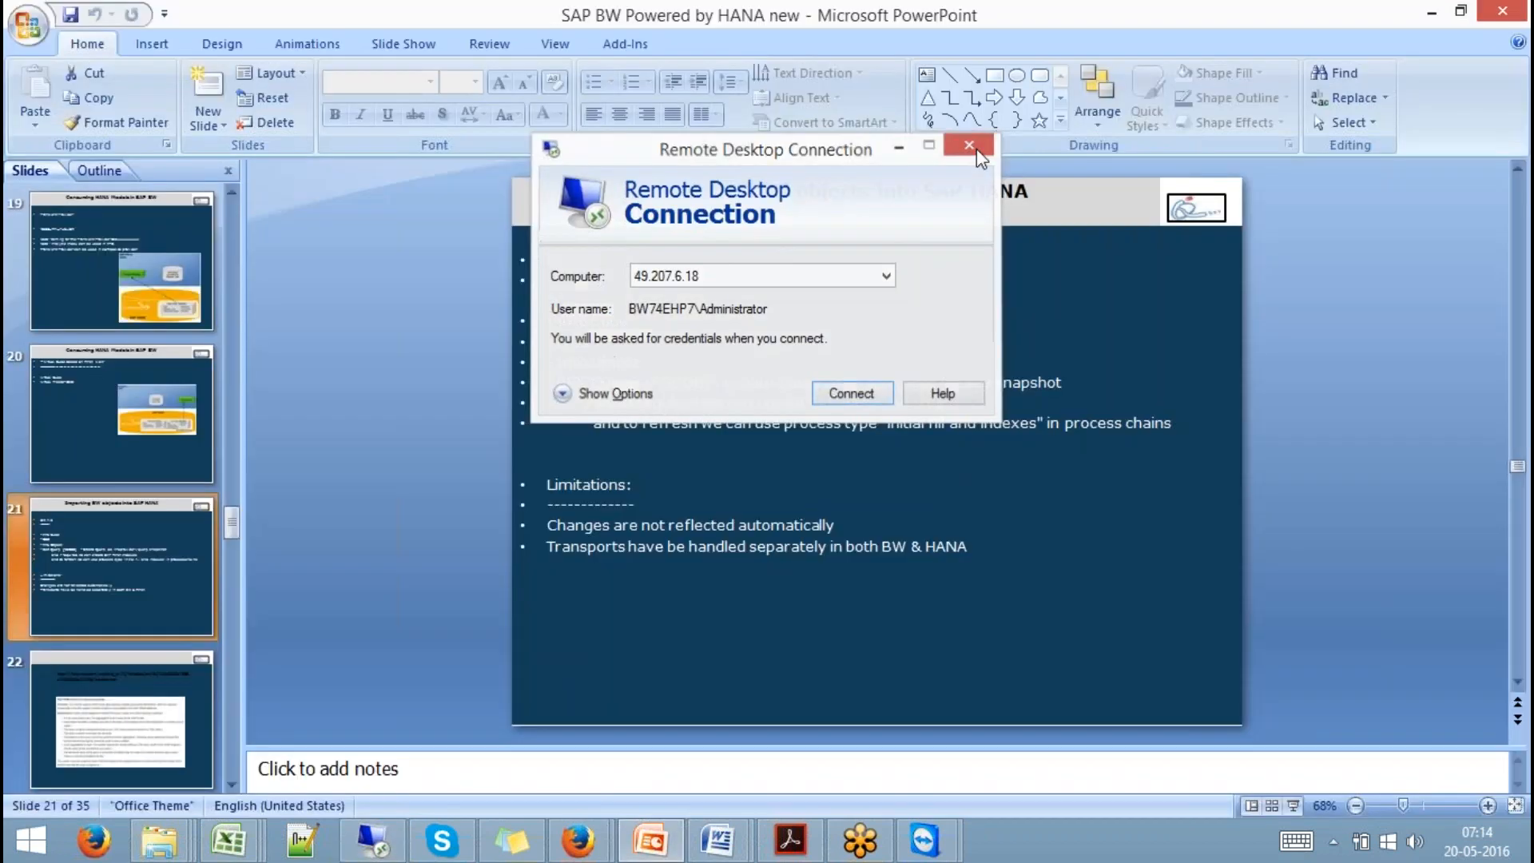
pyautogui.moveTo(924, 841)
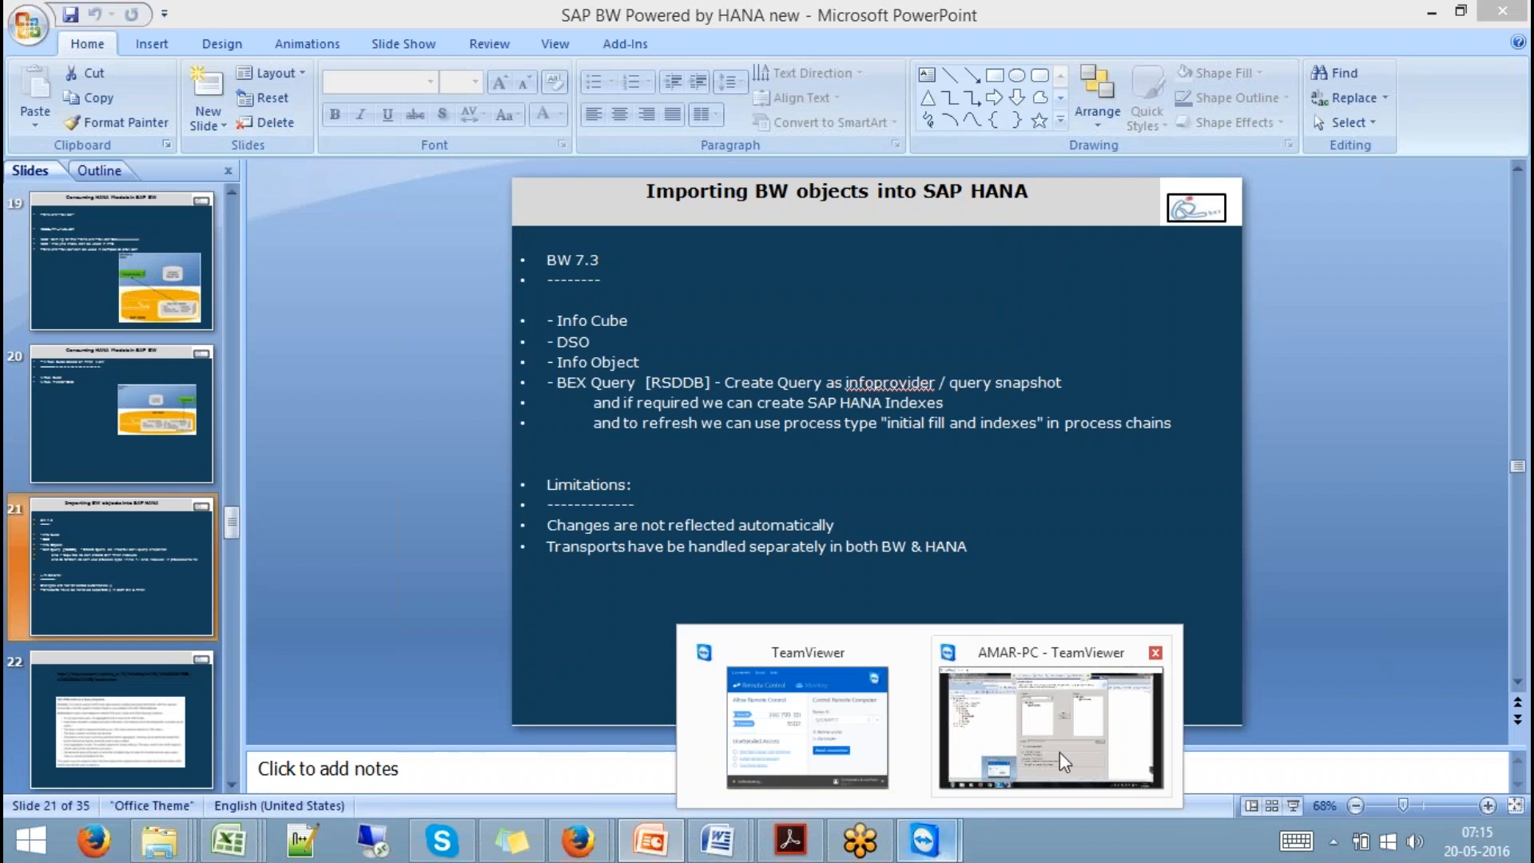
pyautogui.click(1059, 731)
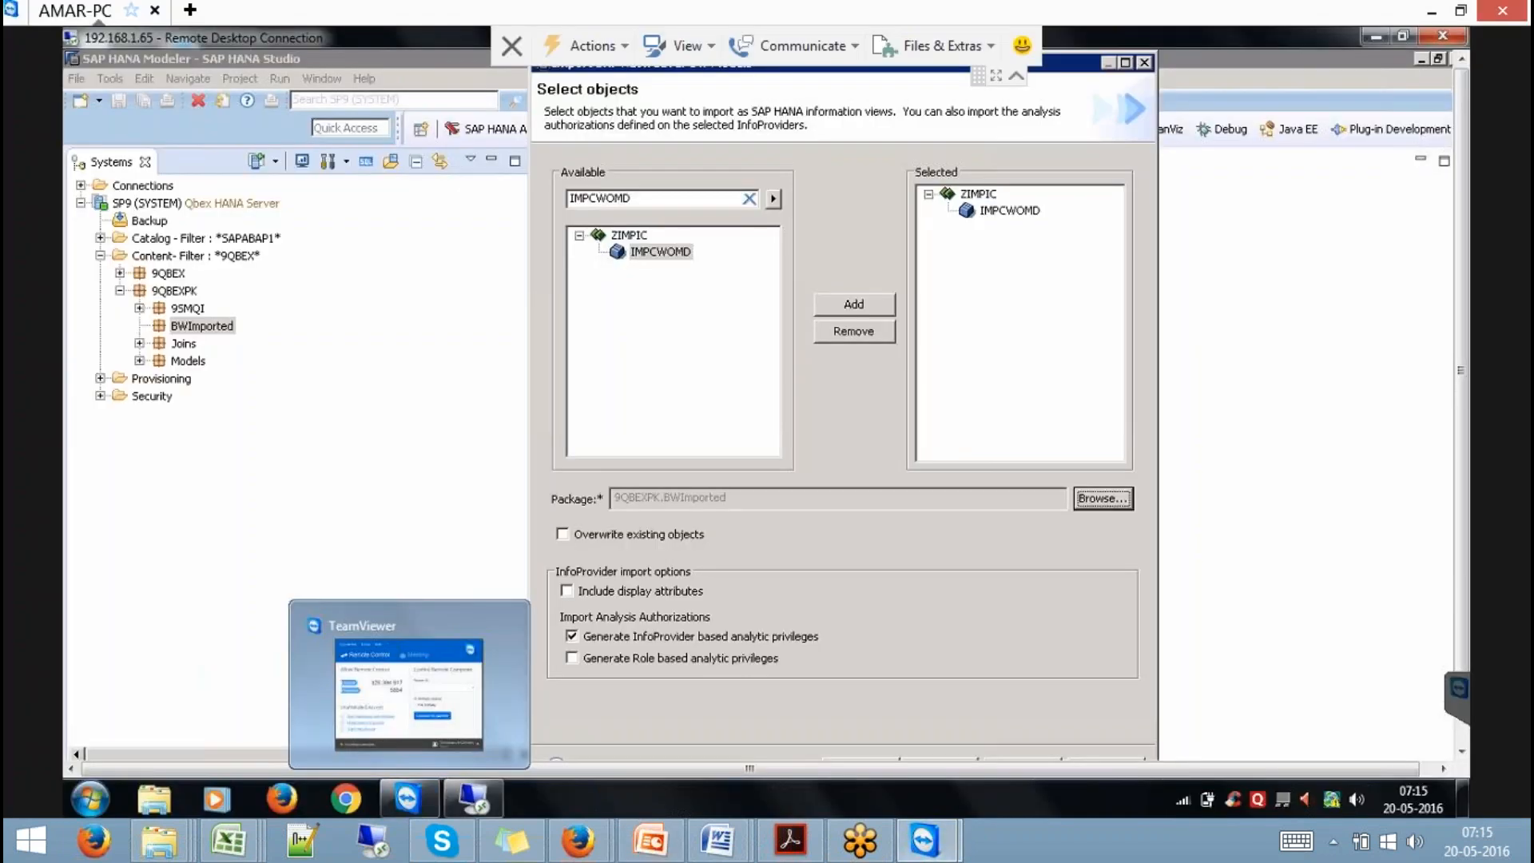
# Import the IMPCWOMD InfoCube into 9QBEXPK.BWImported with Overwrite existing objects left unchecked.
pyautogui.click(663, 252)
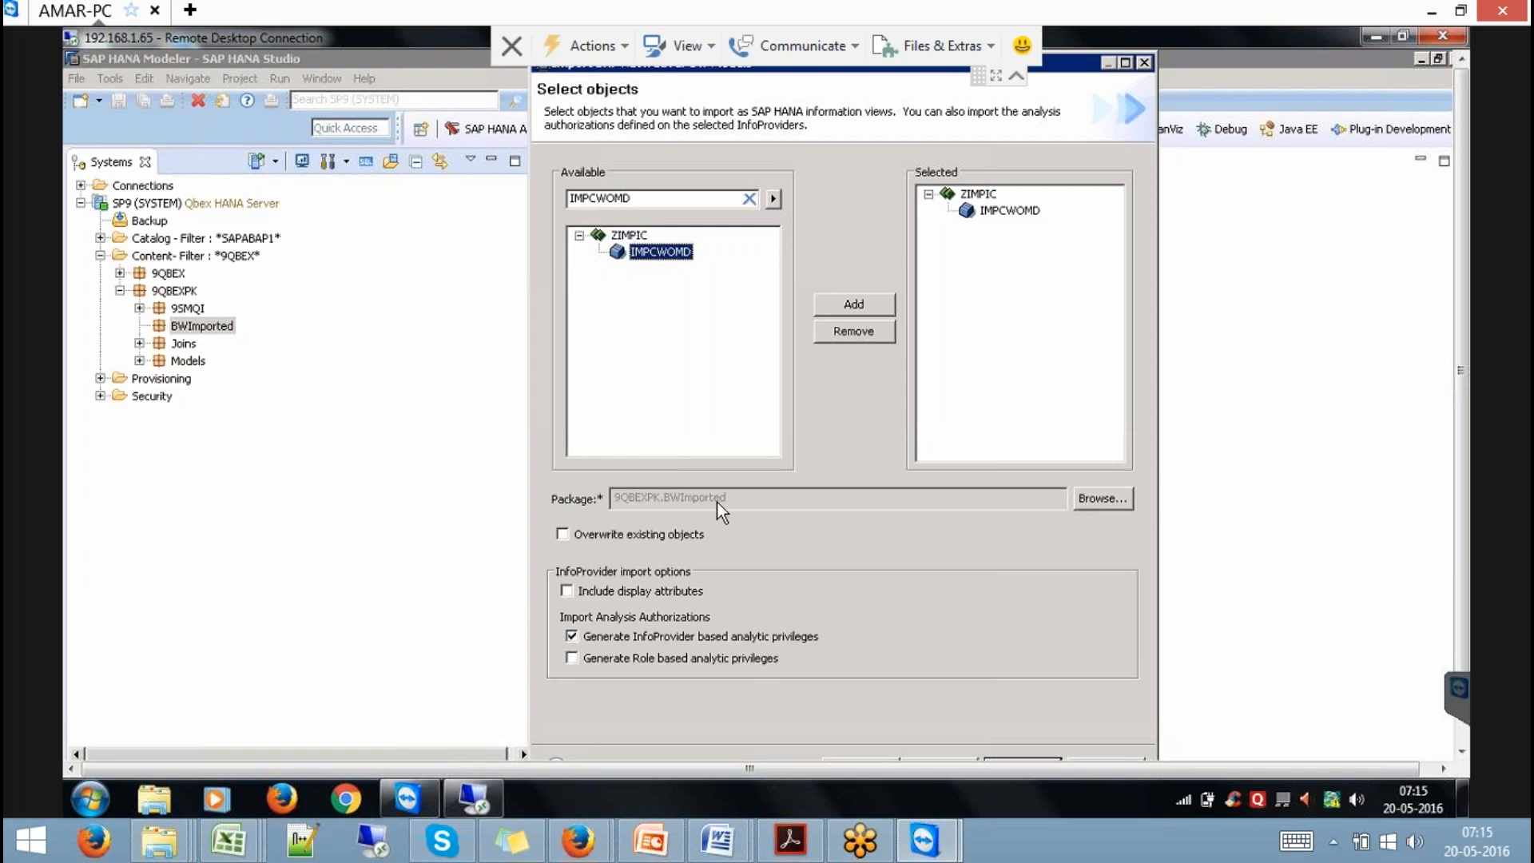
pyautogui.click(625, 534)
pyautogui.click(625, 536)
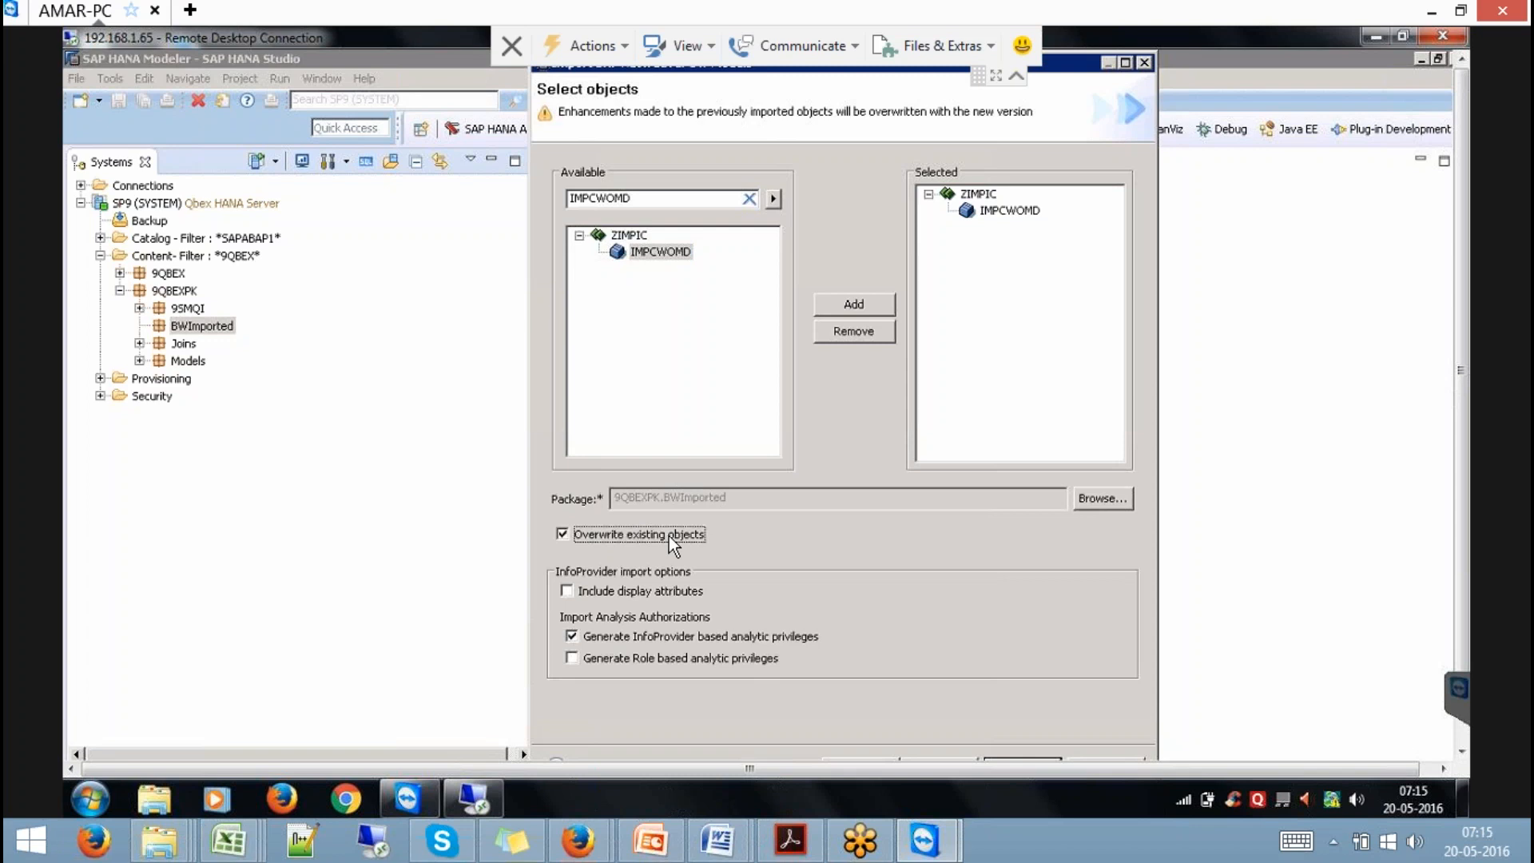
pyautogui.click(669, 535)
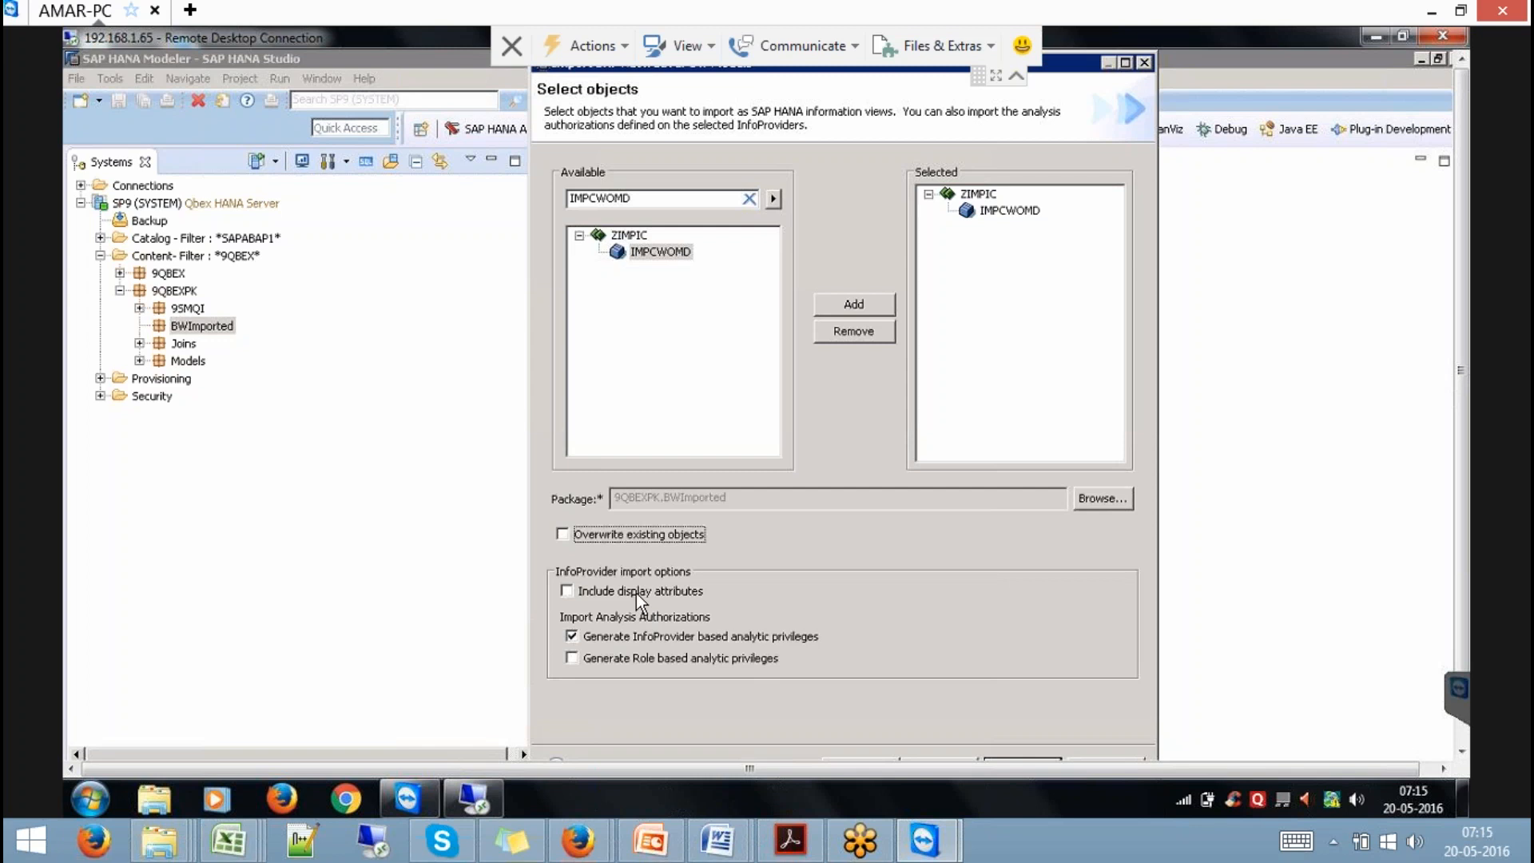
pyautogui.click(1015, 213)
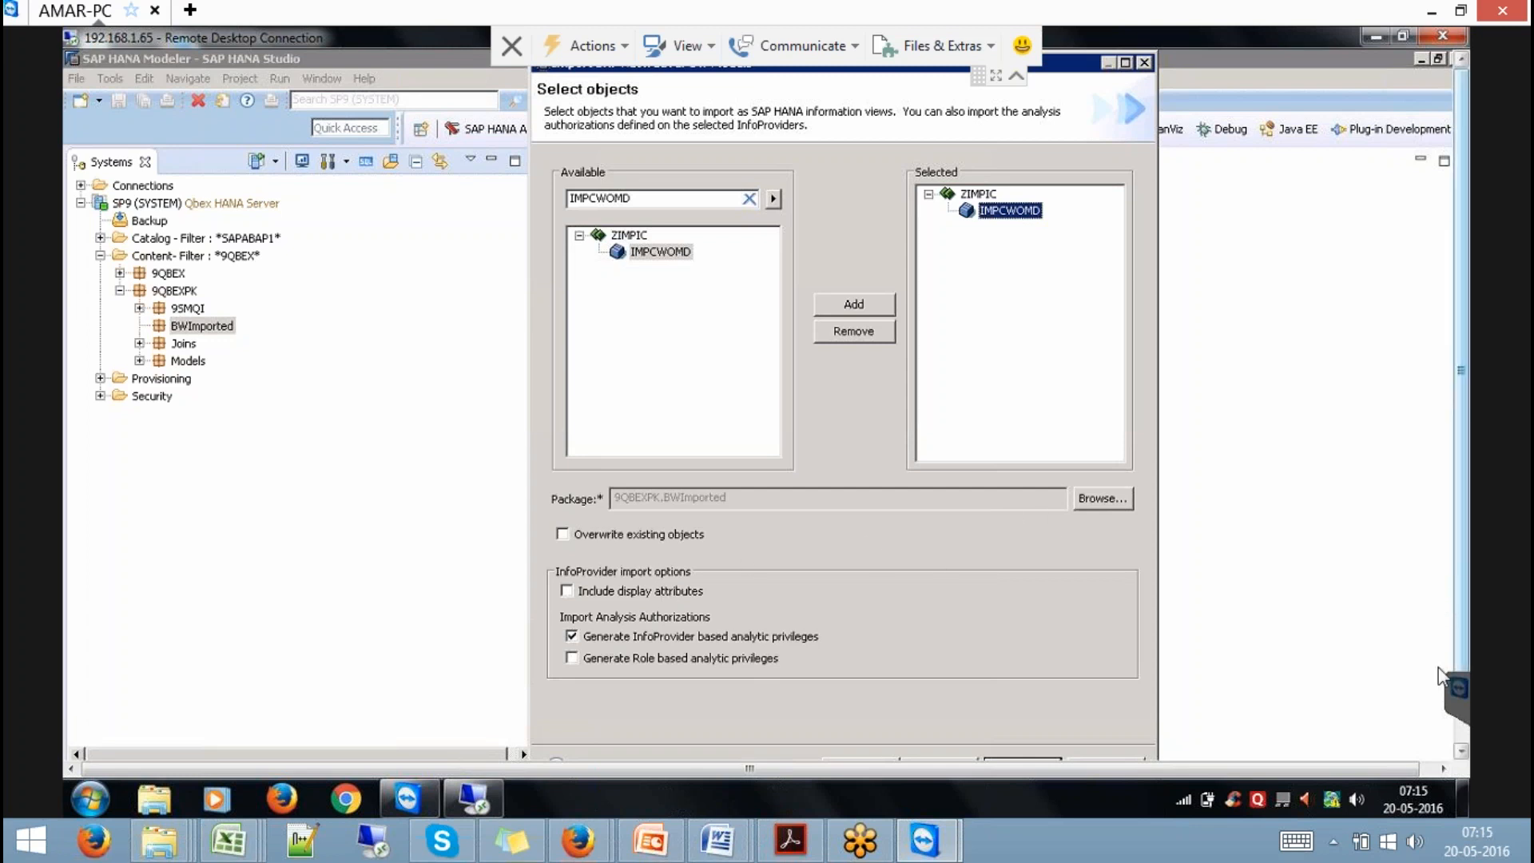
pyautogui.scroll(-2, 1438, 675)
pyautogui.click(1021, 685)
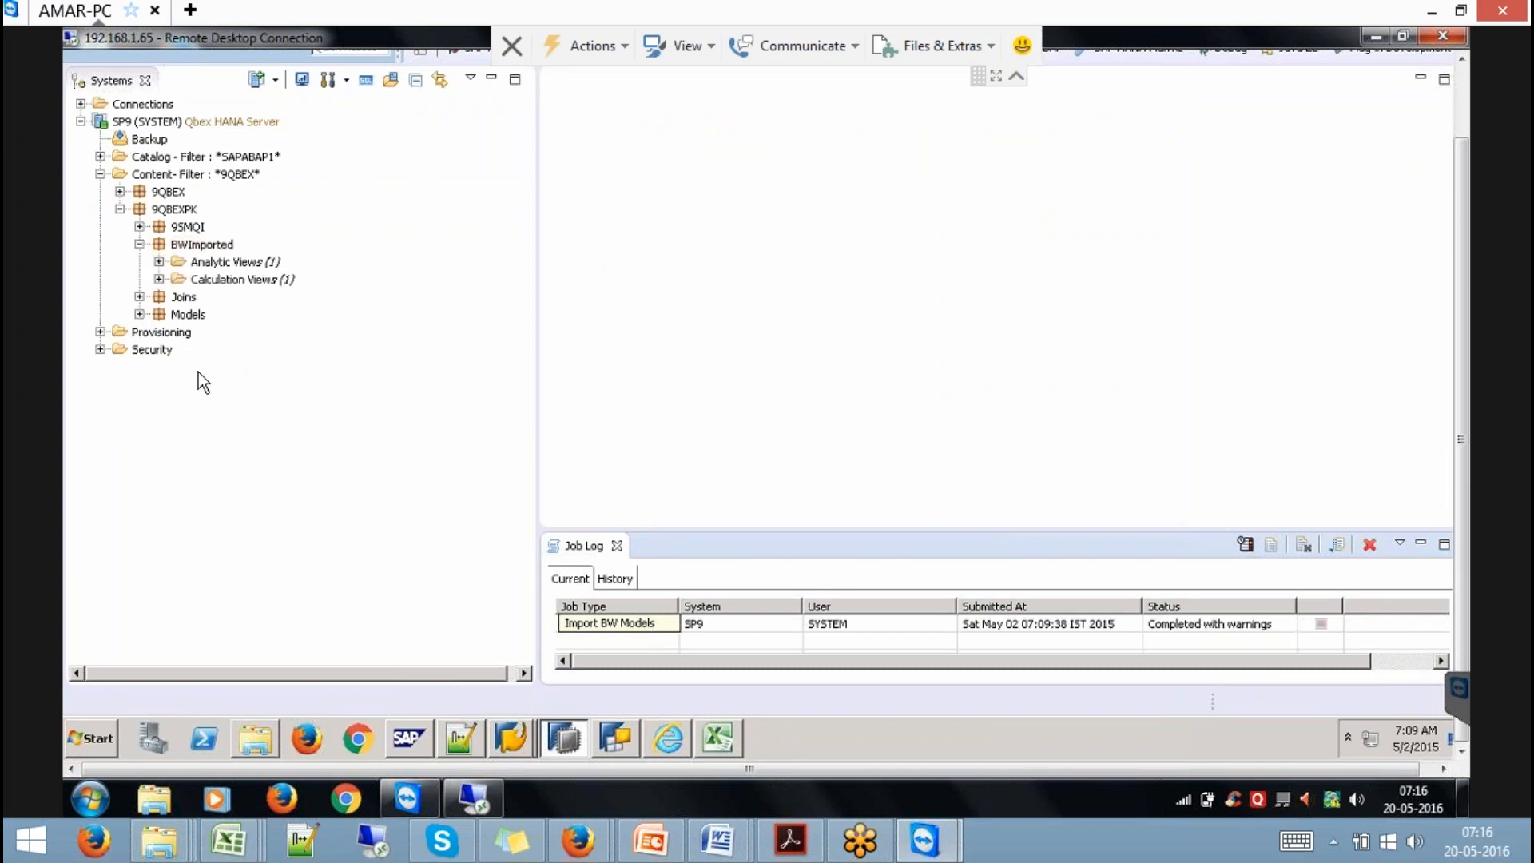
# Expand Analytic Views and Calculation Views under BWImported and open IMPCWOMD_INTERNAL.
pyautogui.click(159, 262)
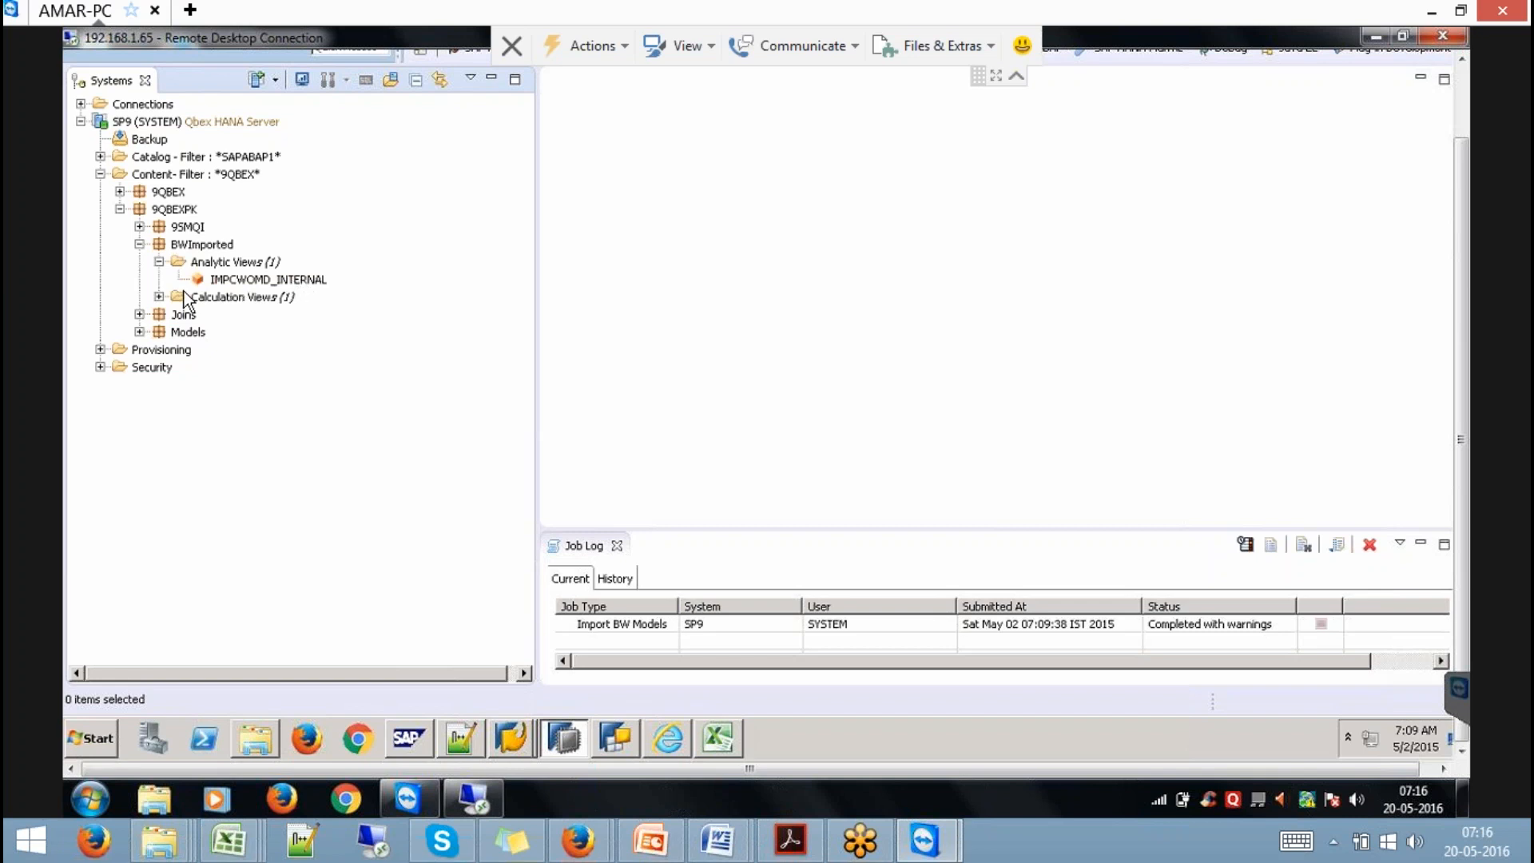
pyautogui.click(159, 296)
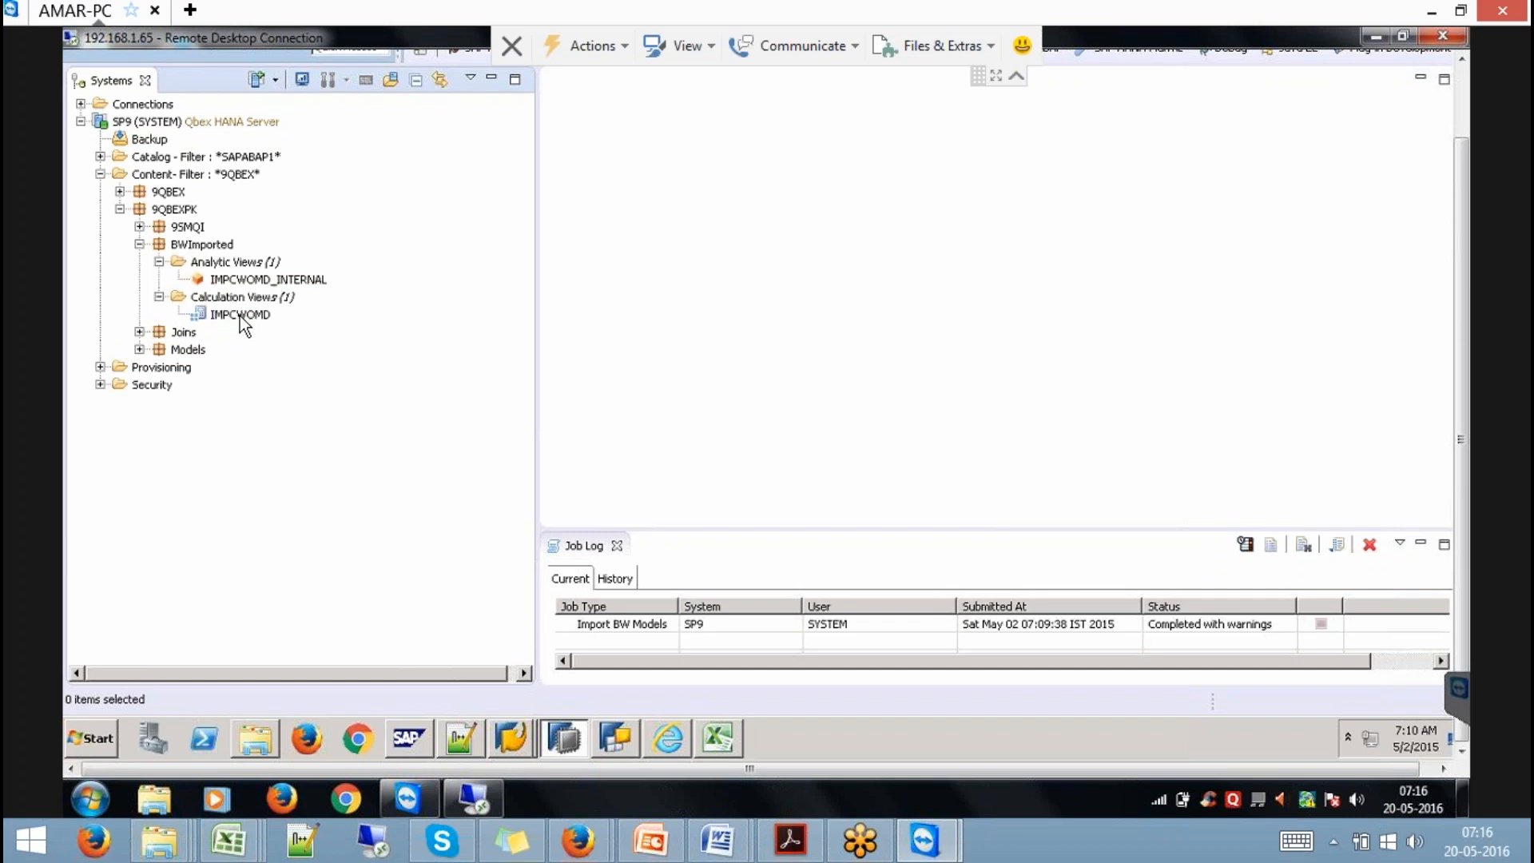
pyautogui.doubleClick(259, 280)
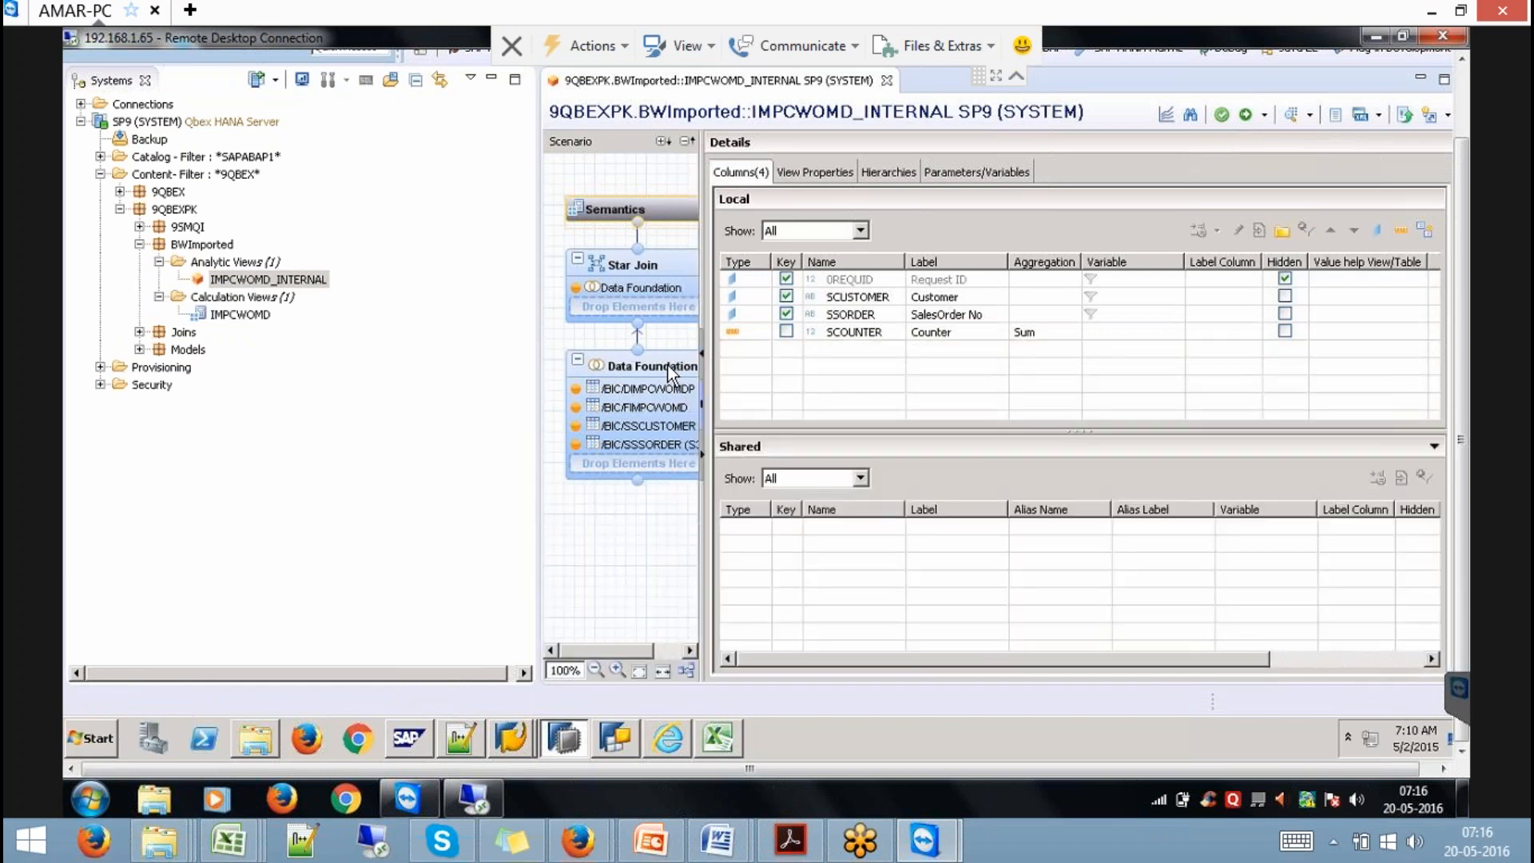
# Show the Data Foundation and inspect columns KEY_IMPCWOMDP, SID_SCUSTOMER, /BIC/SCOUNTER and SID_SSORDER.
pyautogui.click(668, 366)
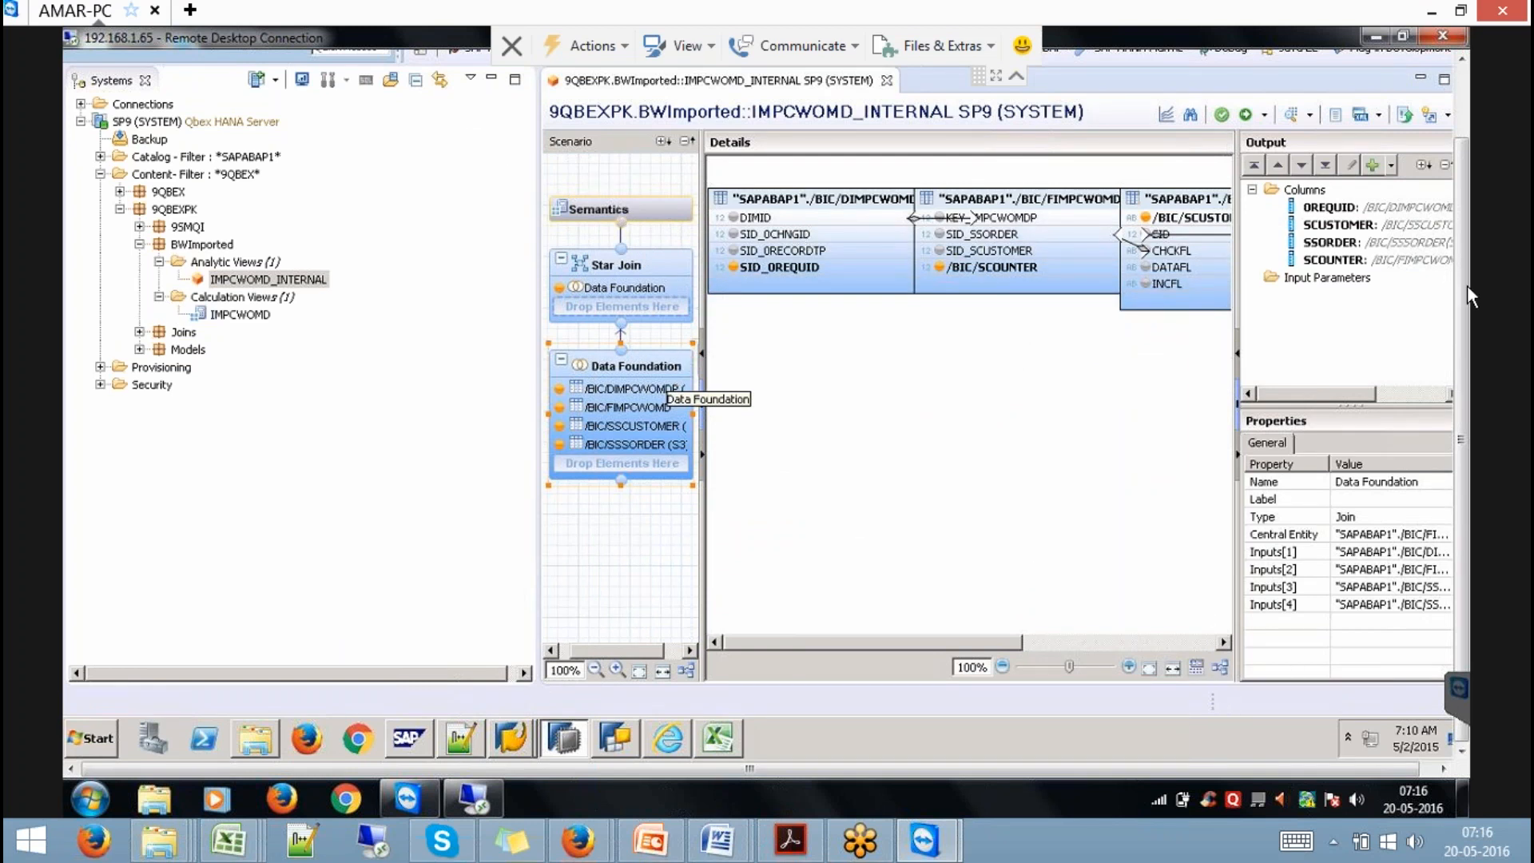
pyautogui.moveTo(1459, 250); pyautogui.dragTo(1448, 163)
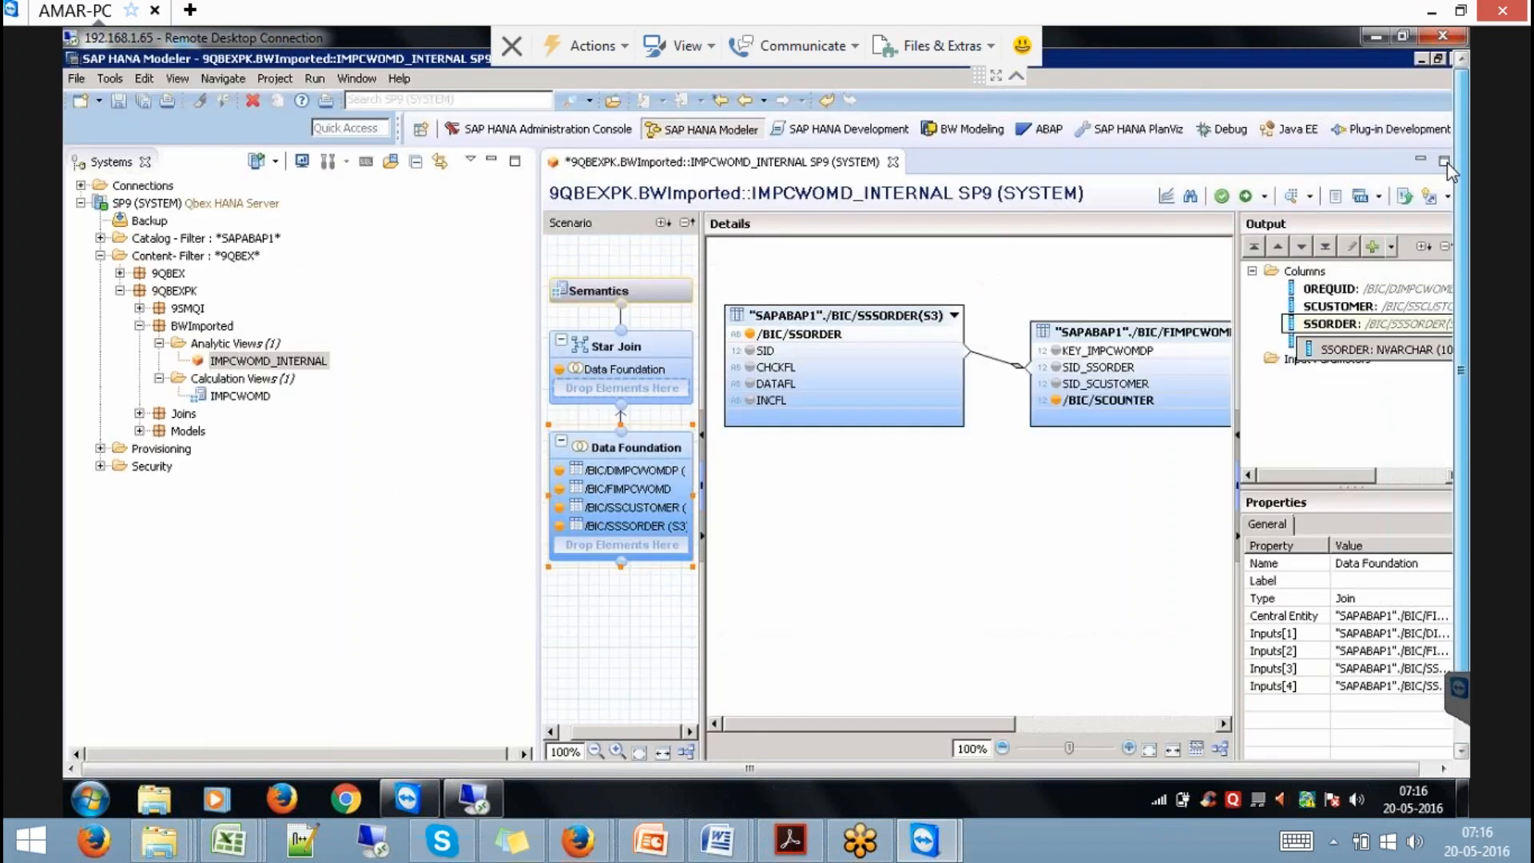
pyautogui.click(492, 162)
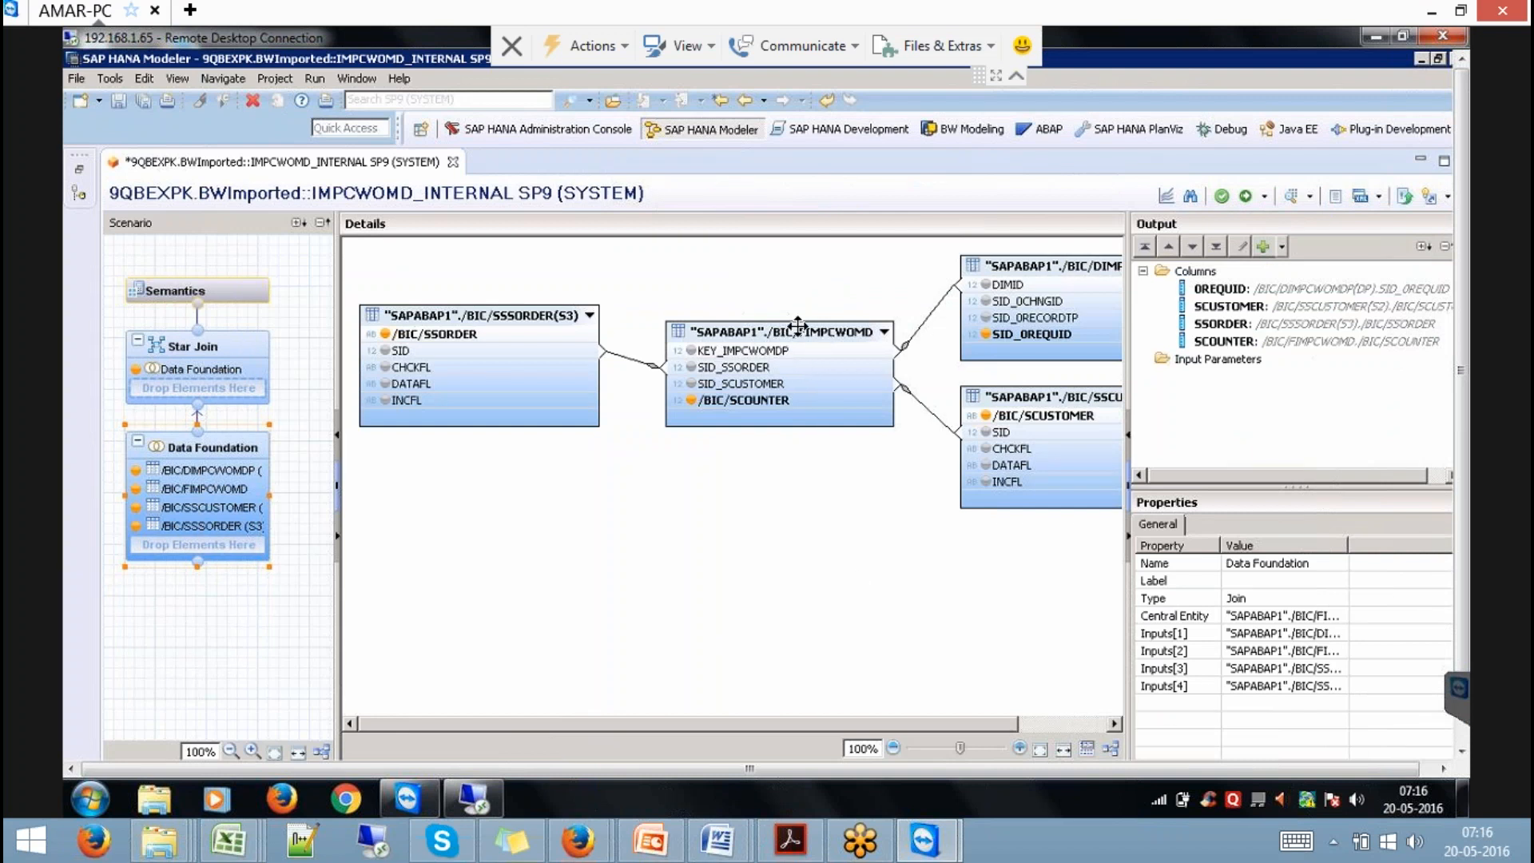
pyautogui.click(763, 352)
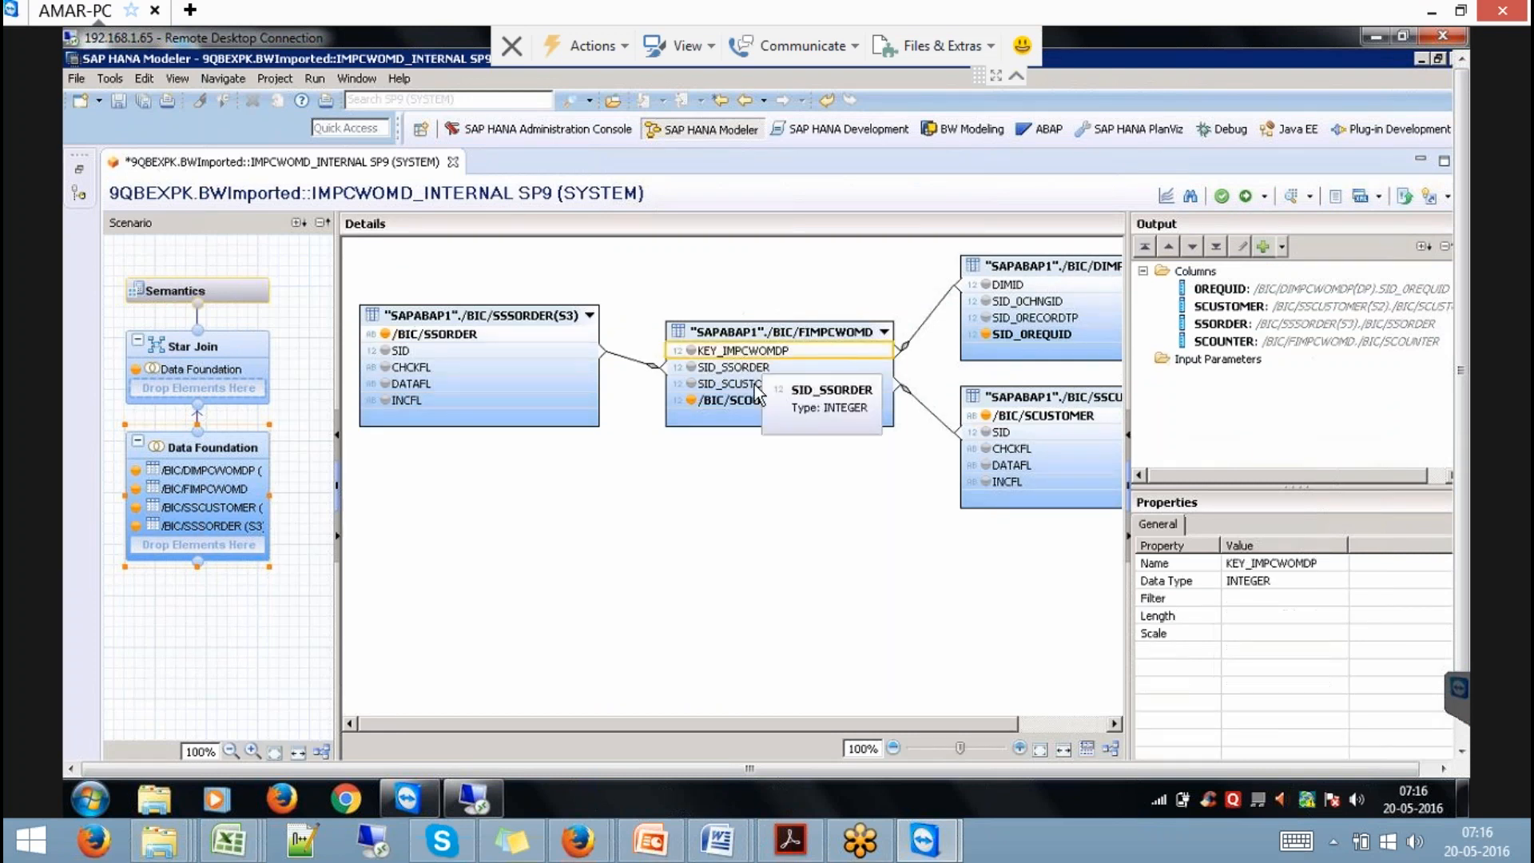
pyautogui.click(755, 385)
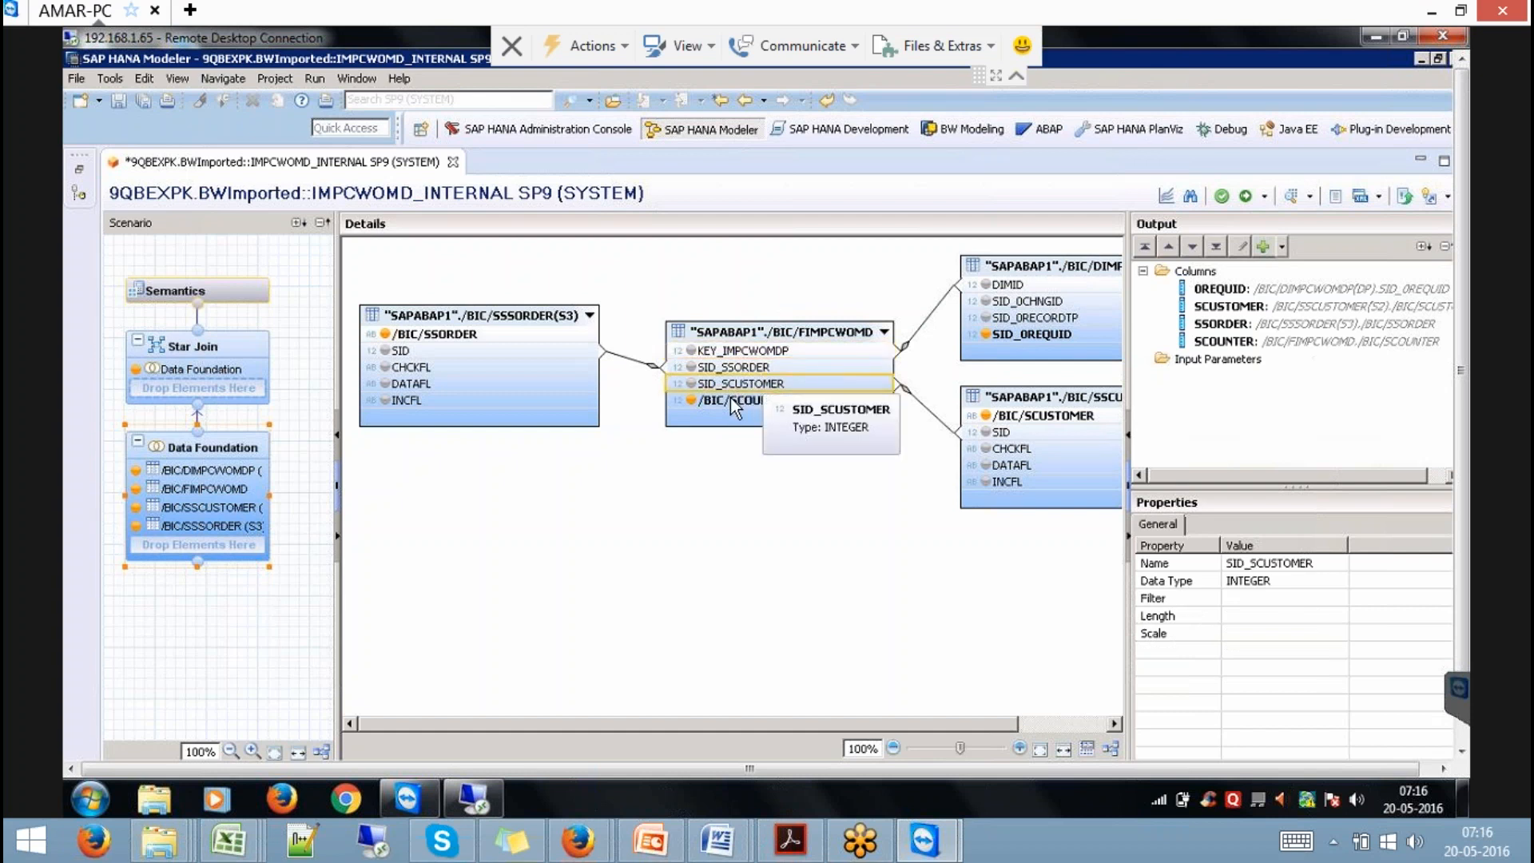
pyautogui.click(733, 402)
pyautogui.click(723, 369)
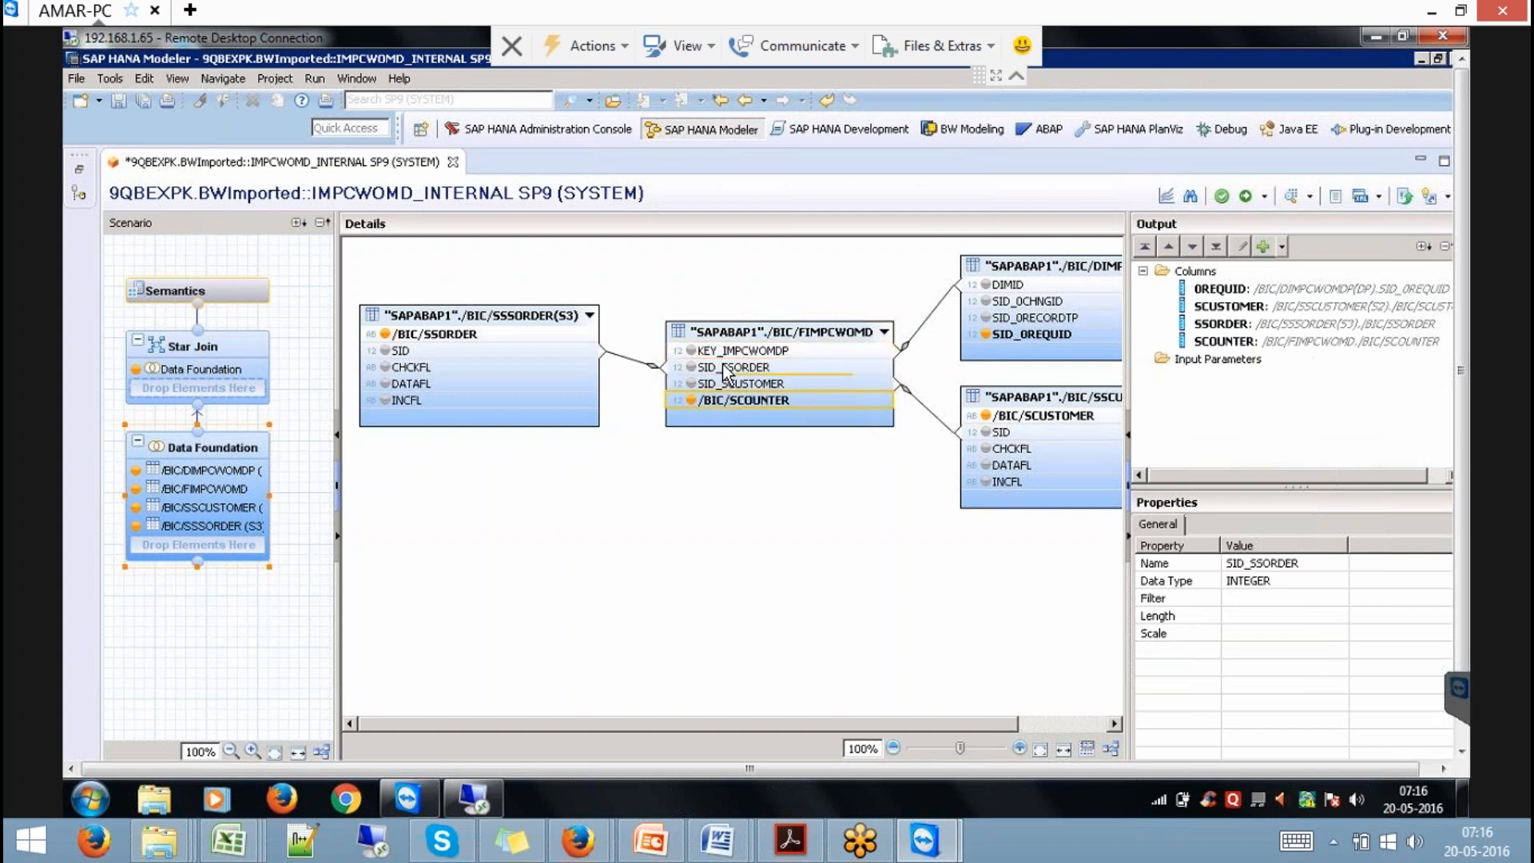
# Check the /BIC/SSORDER and /BIC/SSCUSTOMER tables' column types, then close the editor without saving.
pyautogui.click(538, 317)
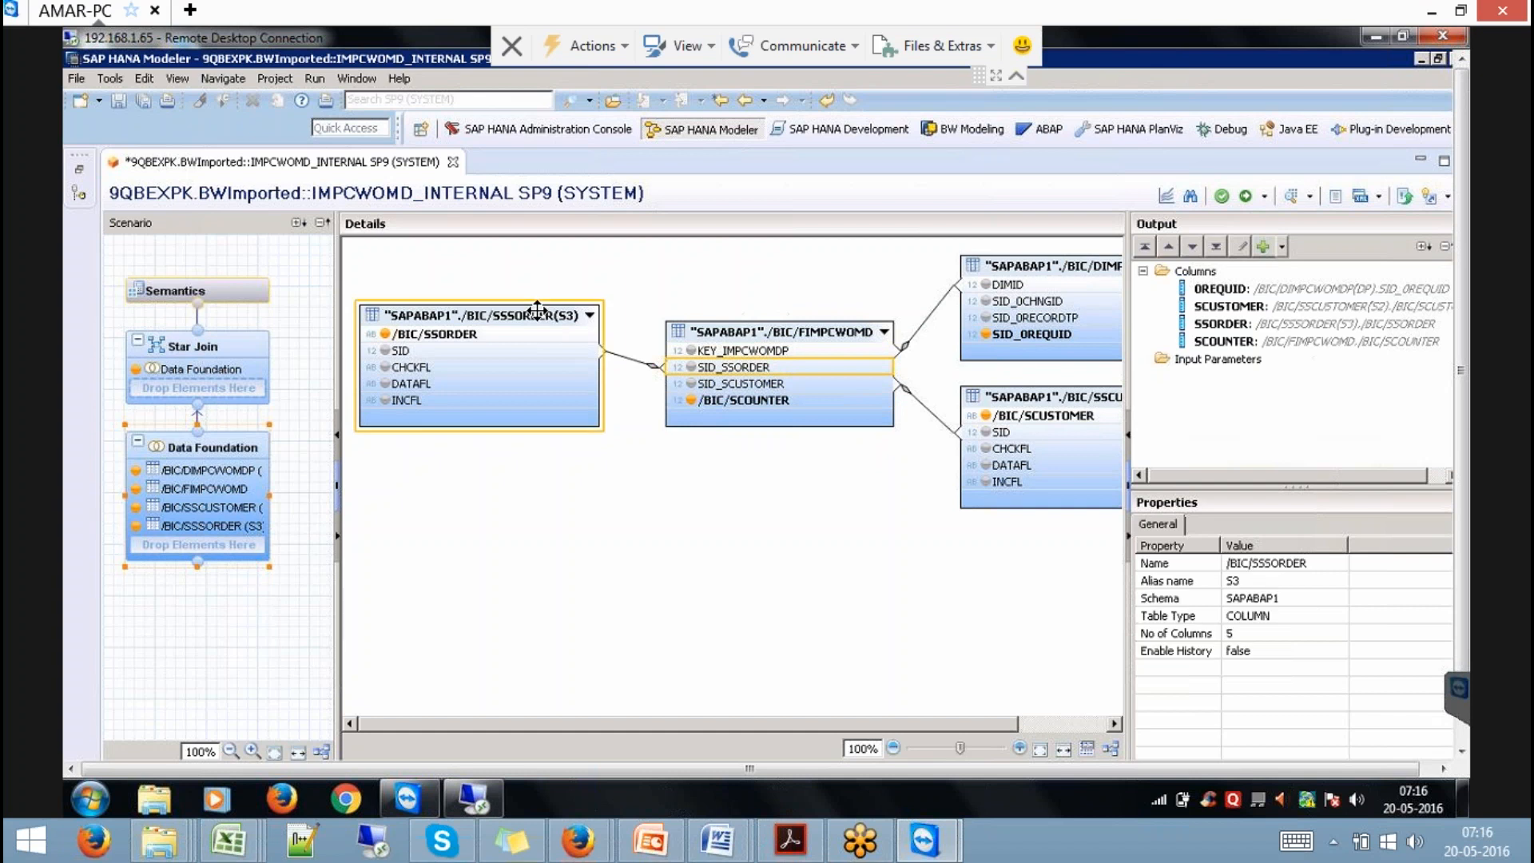
pyautogui.click(740, 384)
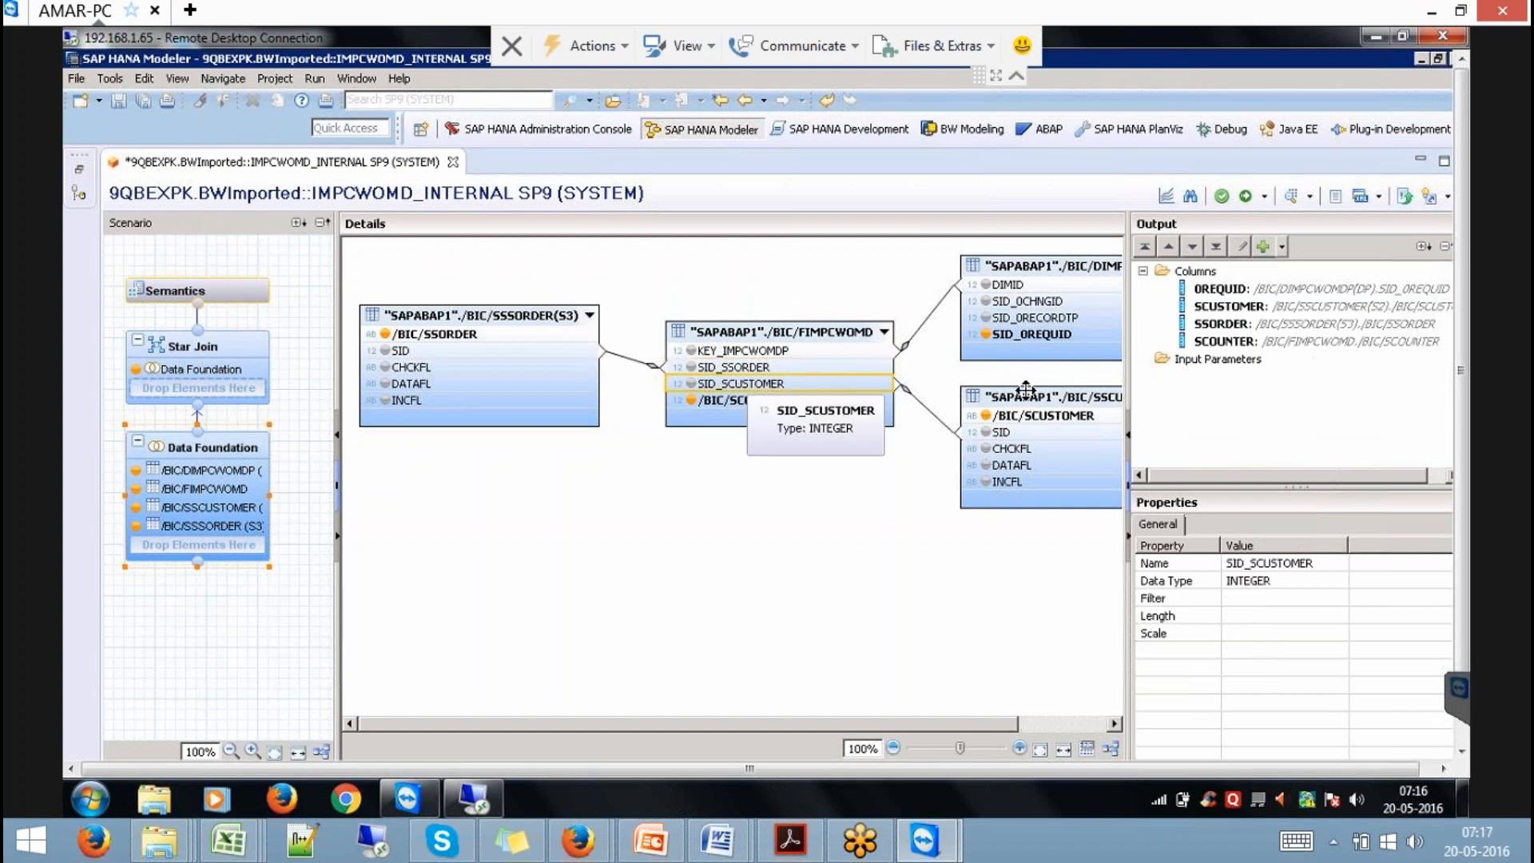
pyautogui.click(1026, 389)
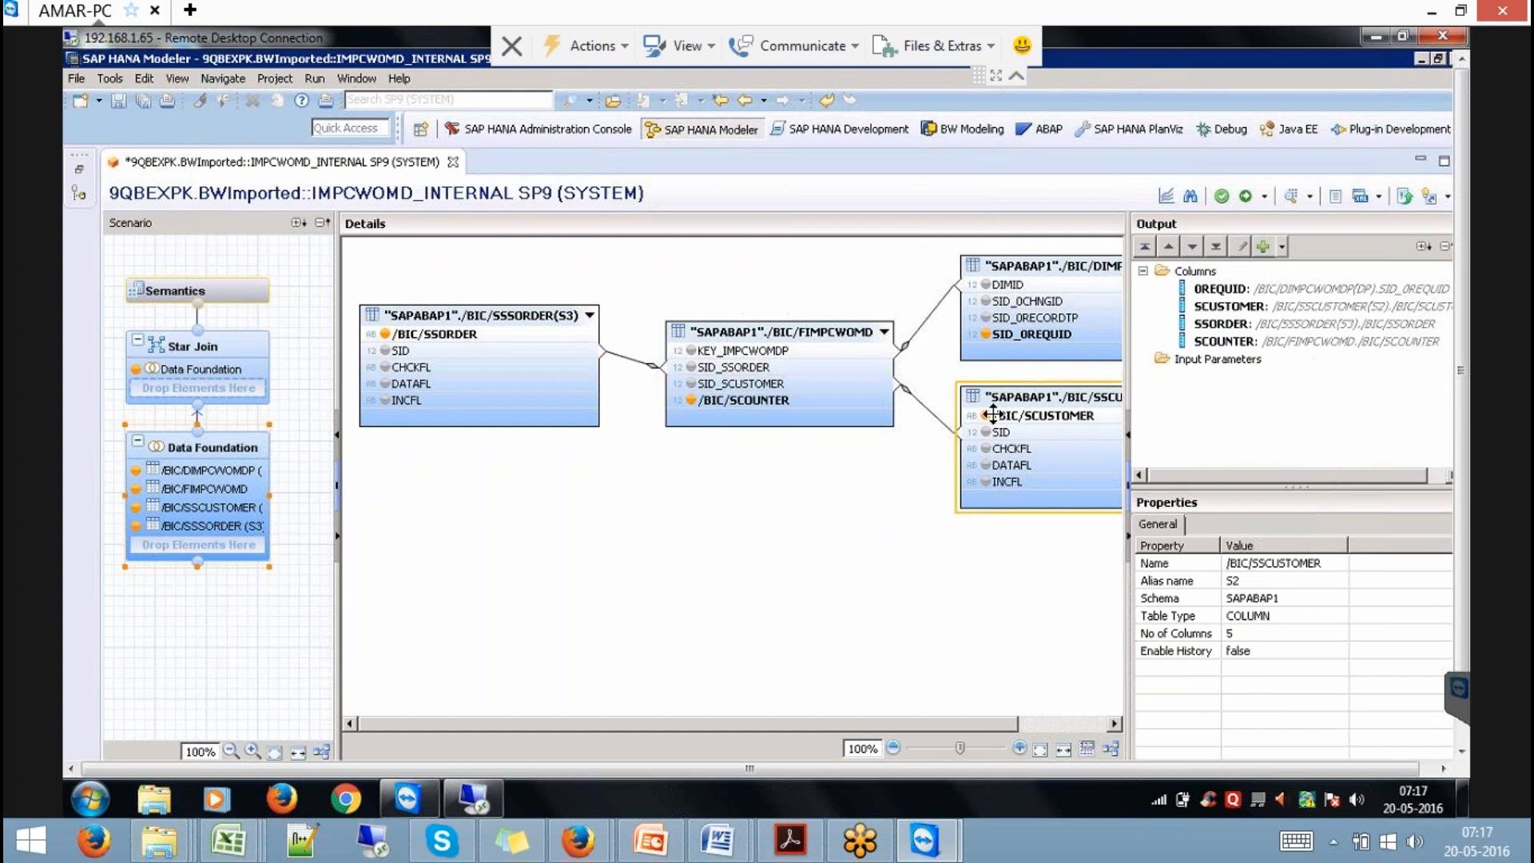
pyautogui.click(479, 336)
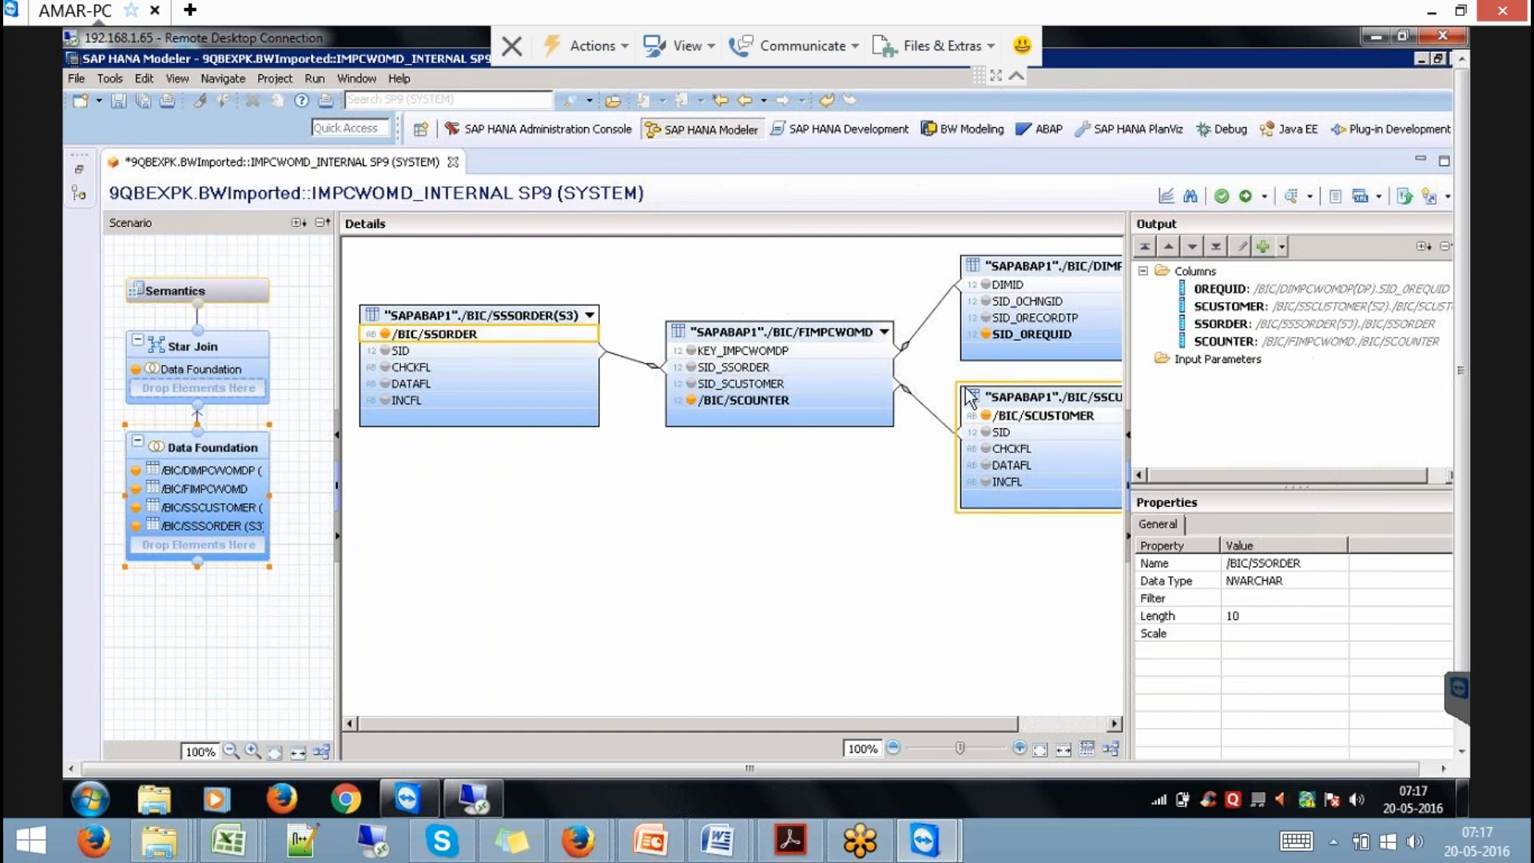
pyautogui.click(1052, 416)
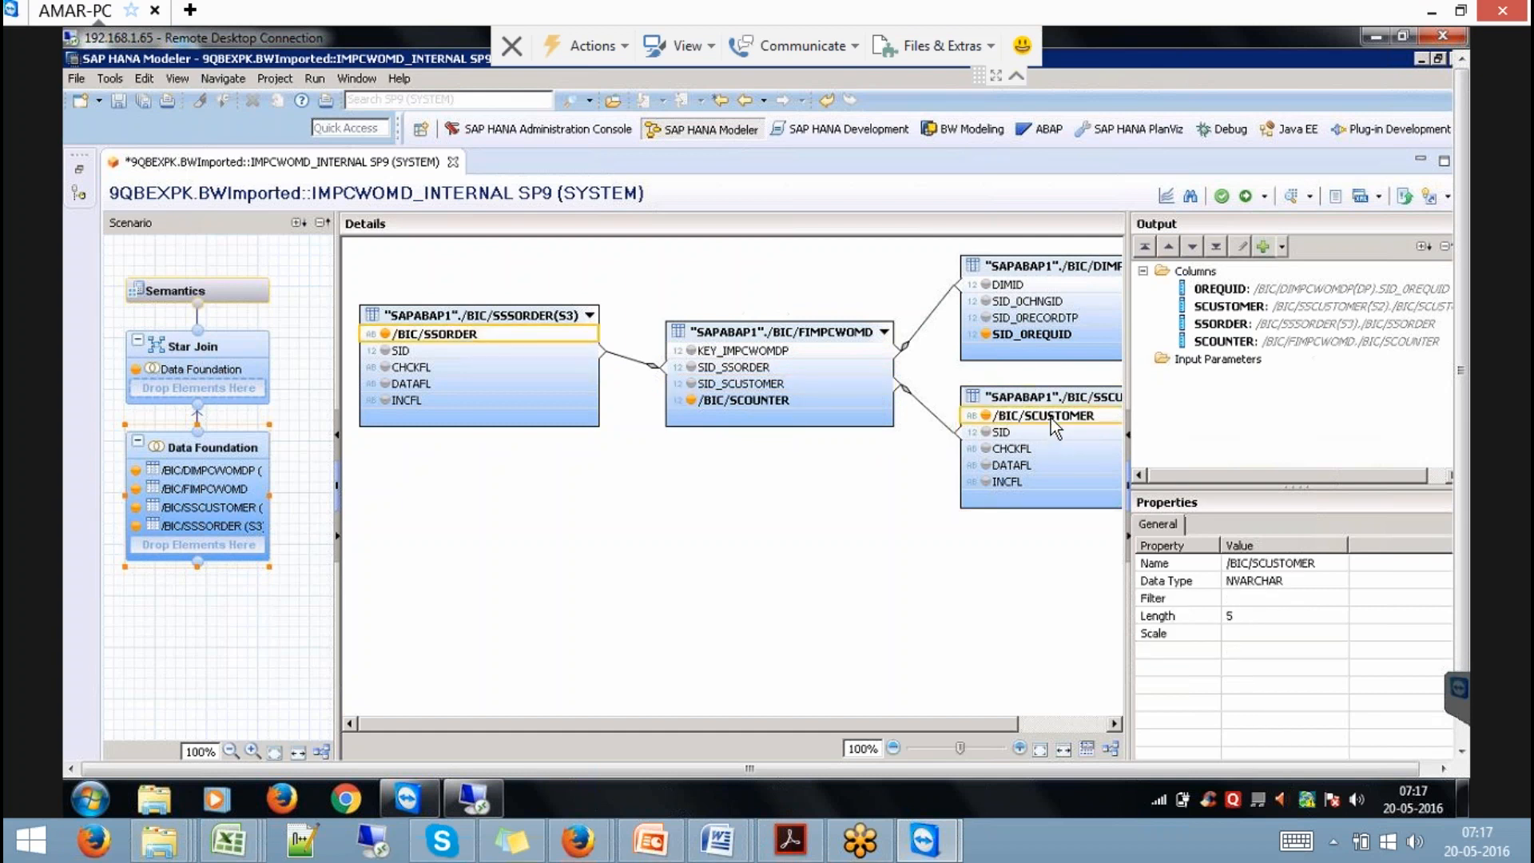
pyautogui.click(787, 407)
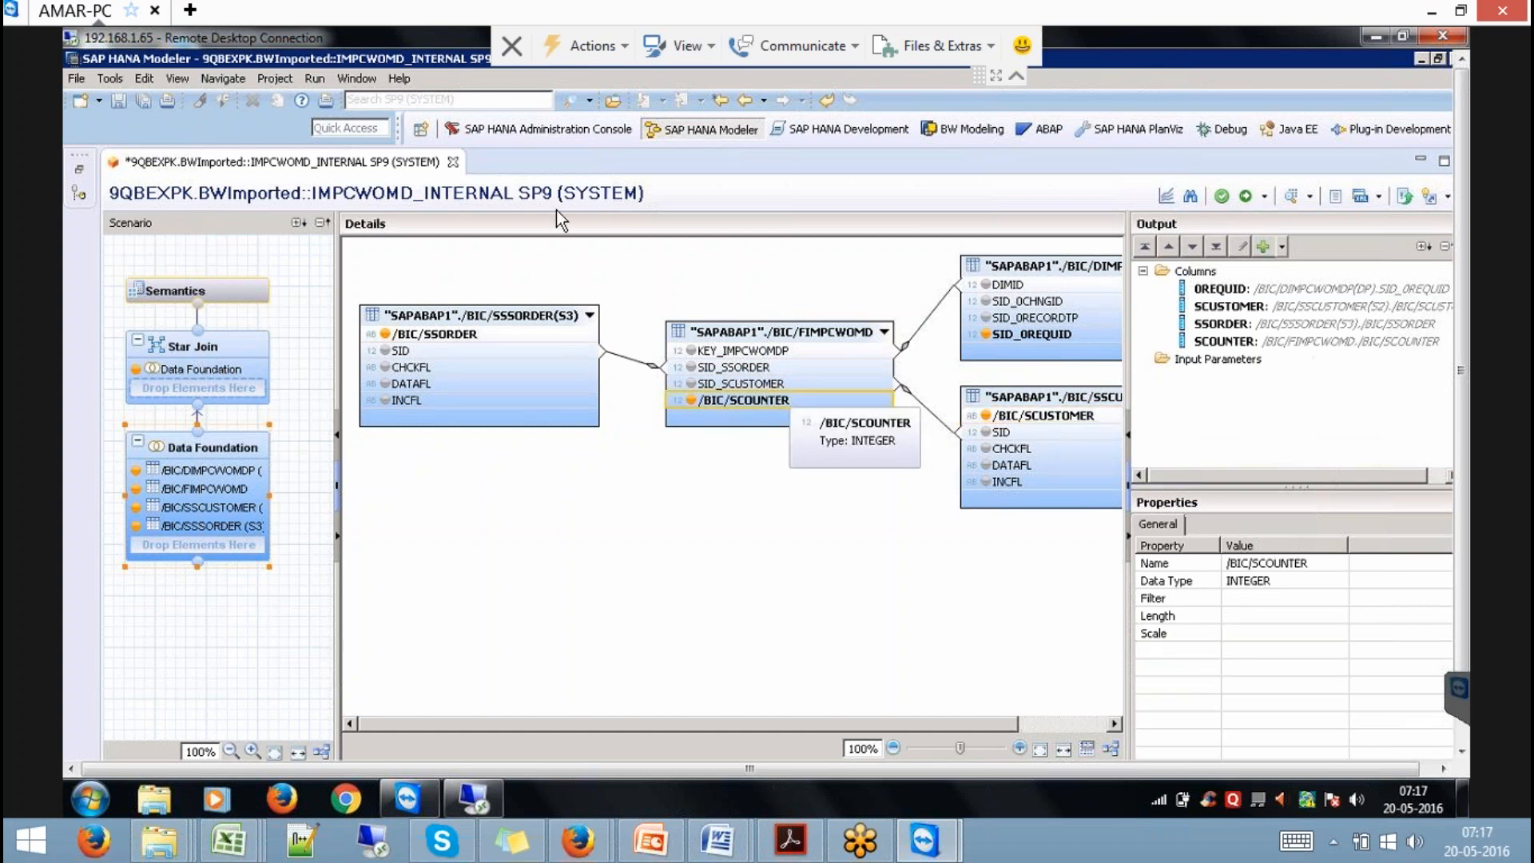
pyautogui.click(453, 163)
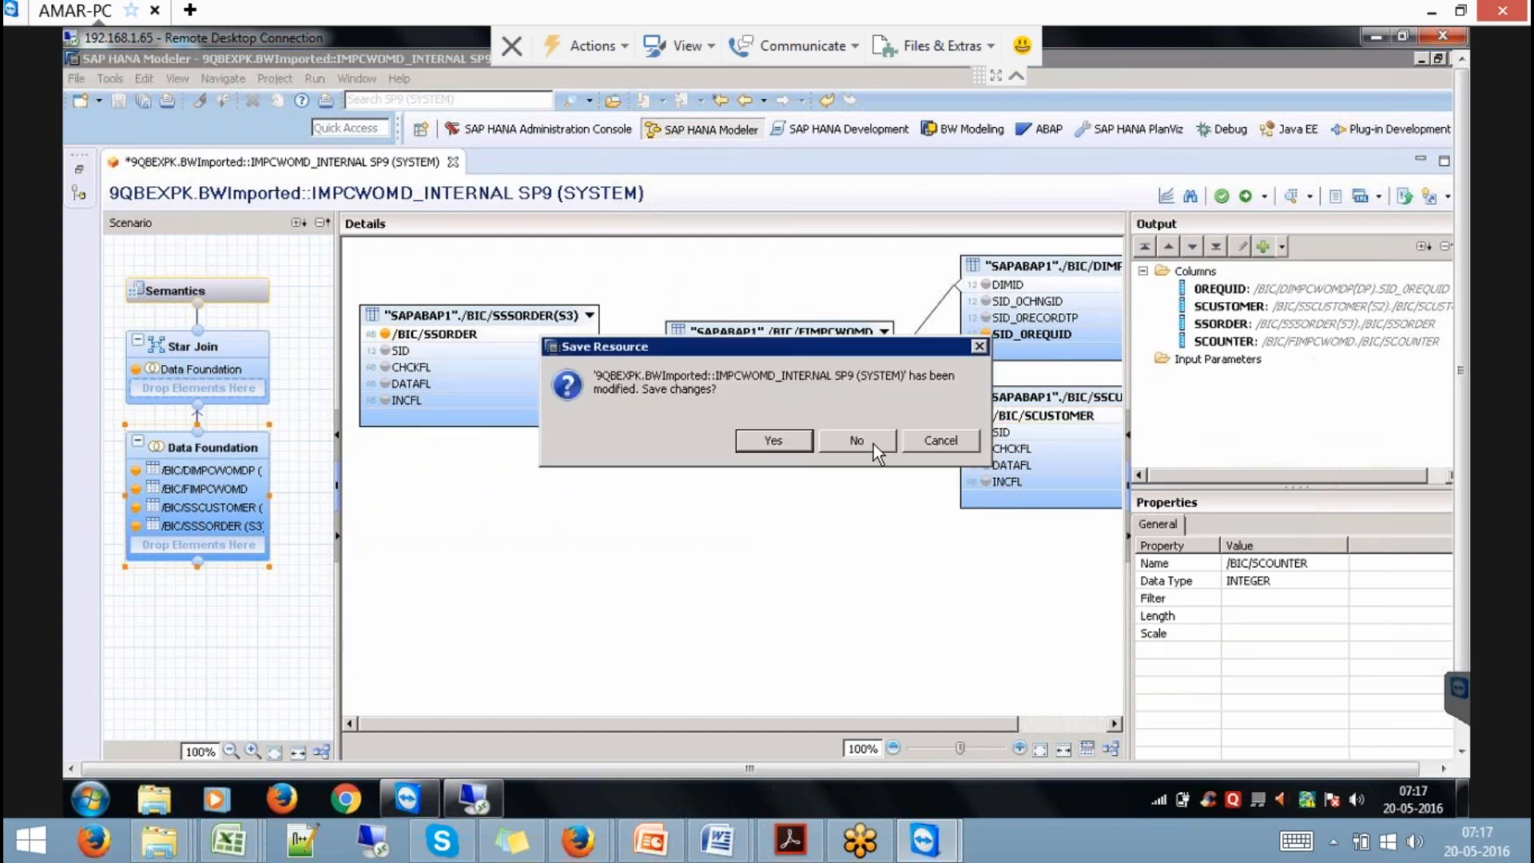
pyautogui.press('Return')
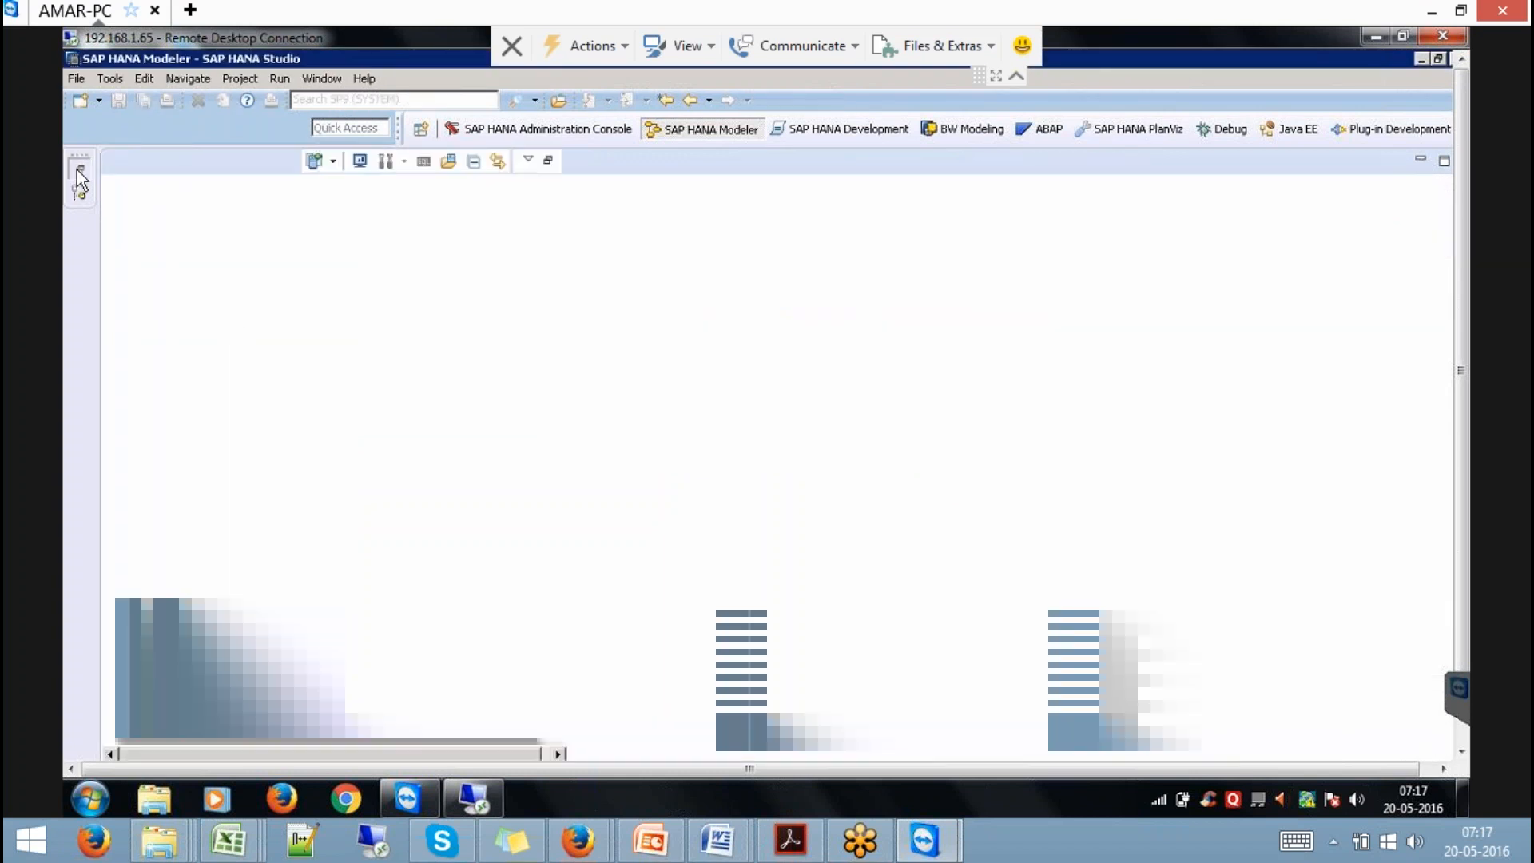
# Open the IMPCWOMD calculation view, inspect Projection_1, Aggregation and Semantics, and preview its raw data.
pyautogui.doubleClick(240, 395)
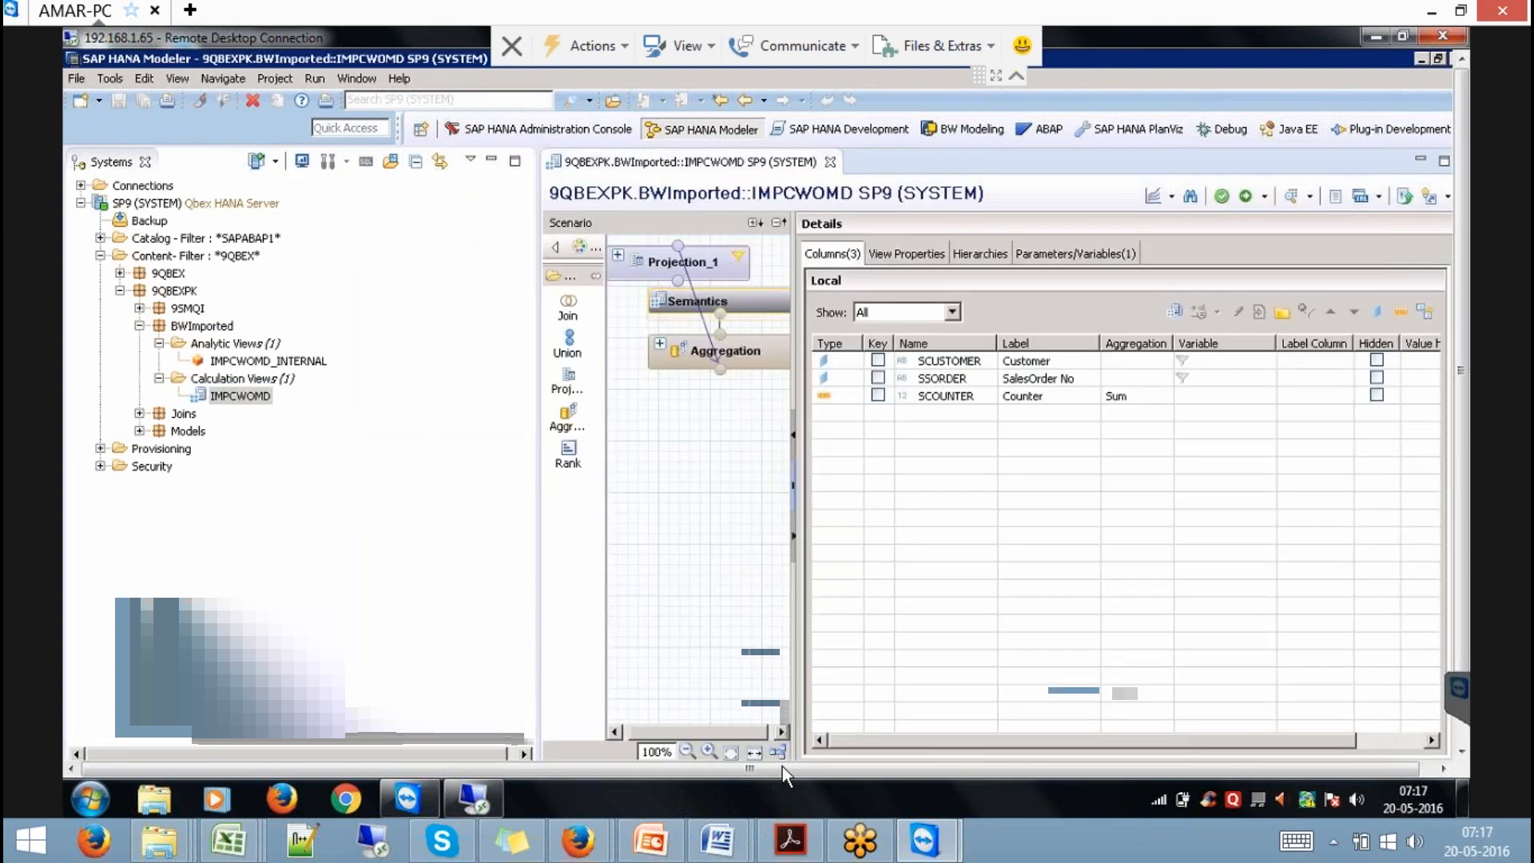
pyautogui.click(777, 752)
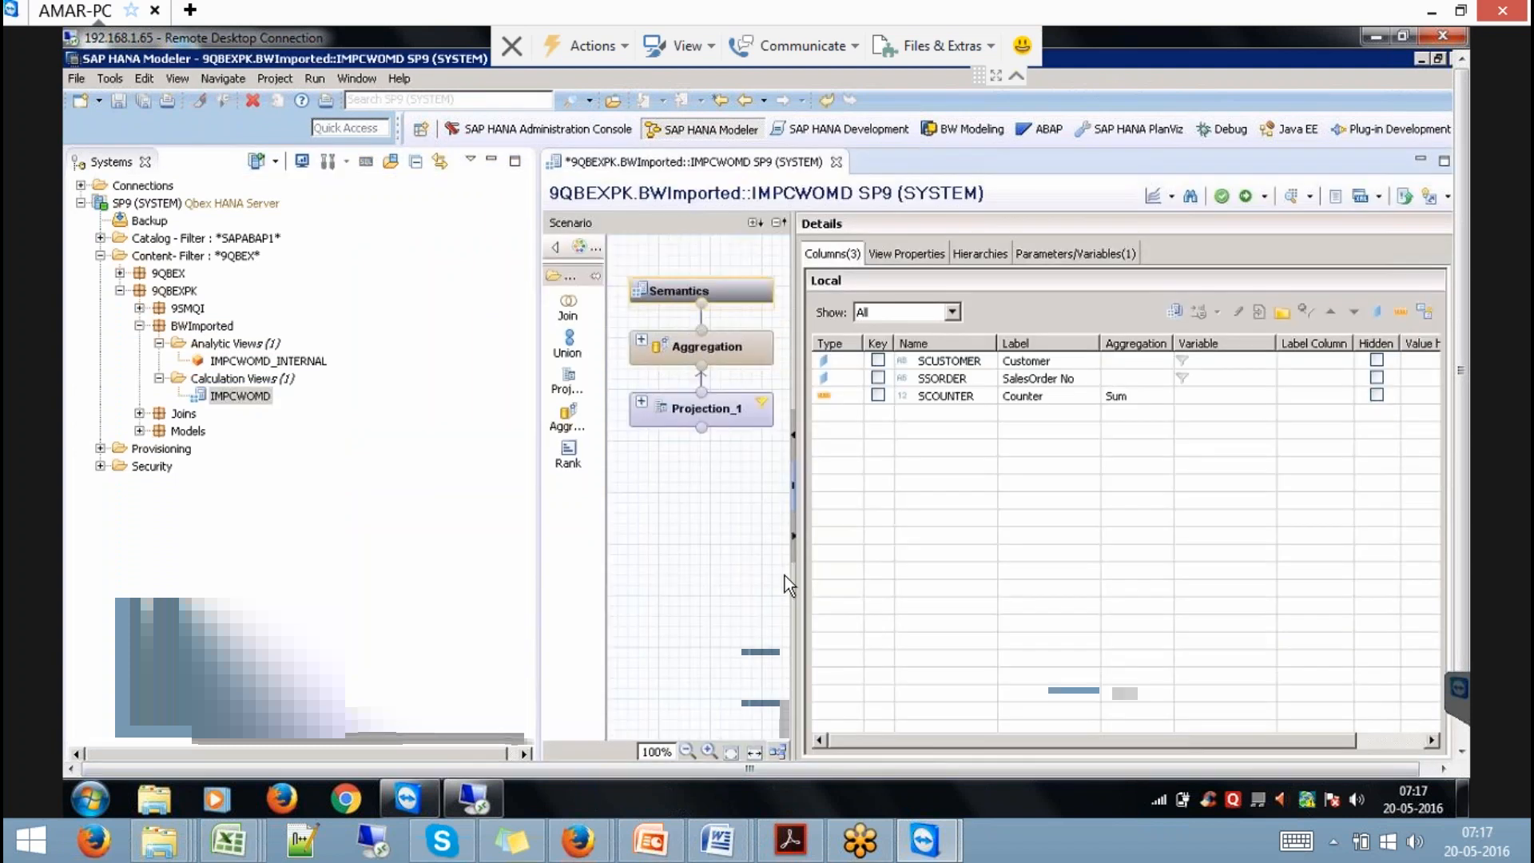
pyautogui.click(699, 403)
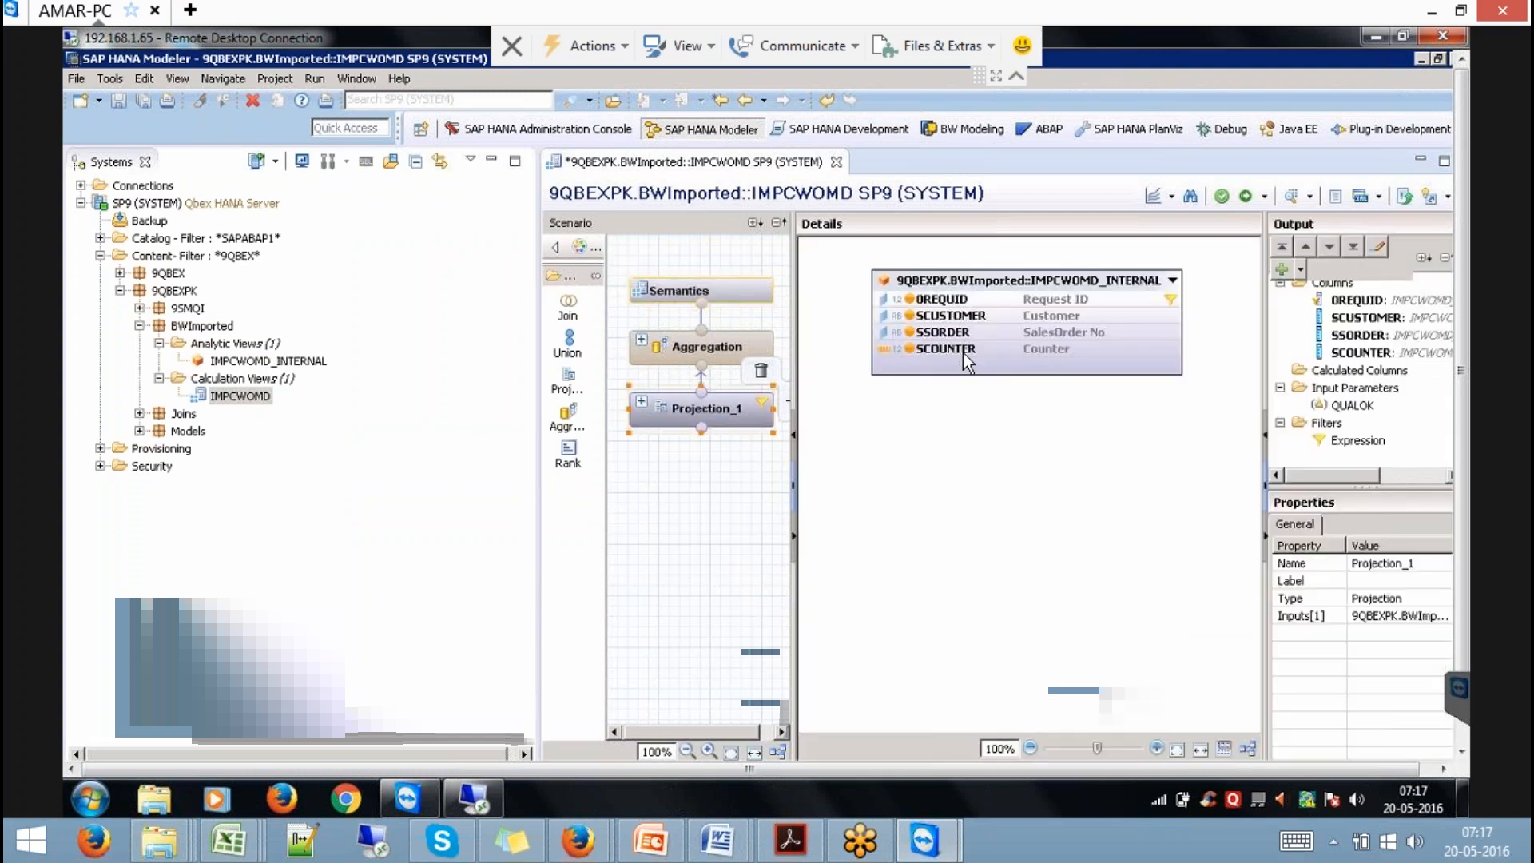
pyautogui.click(736, 353)
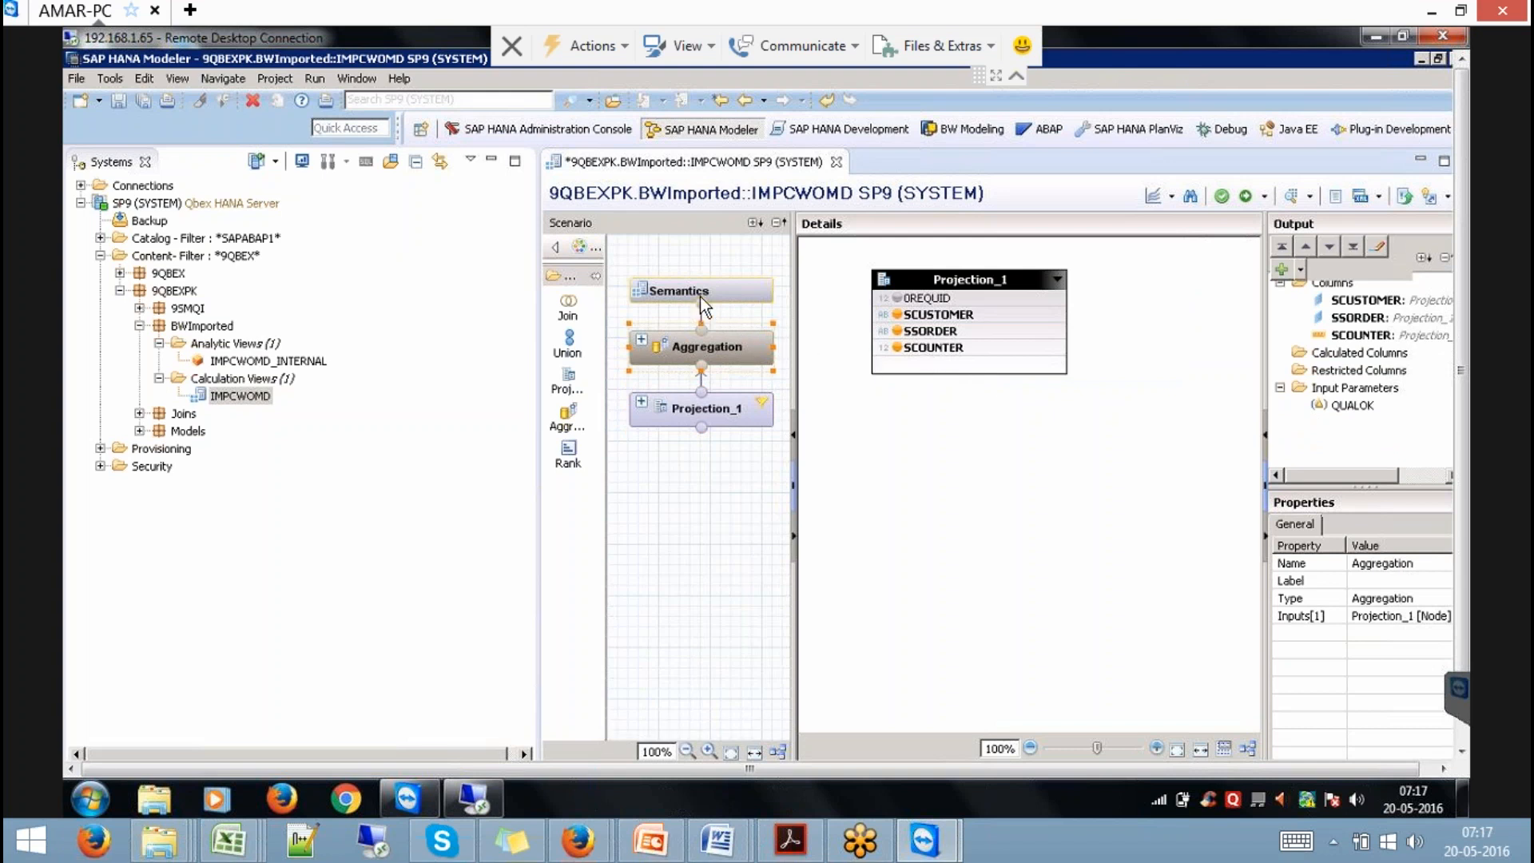
pyautogui.click(749, 286)
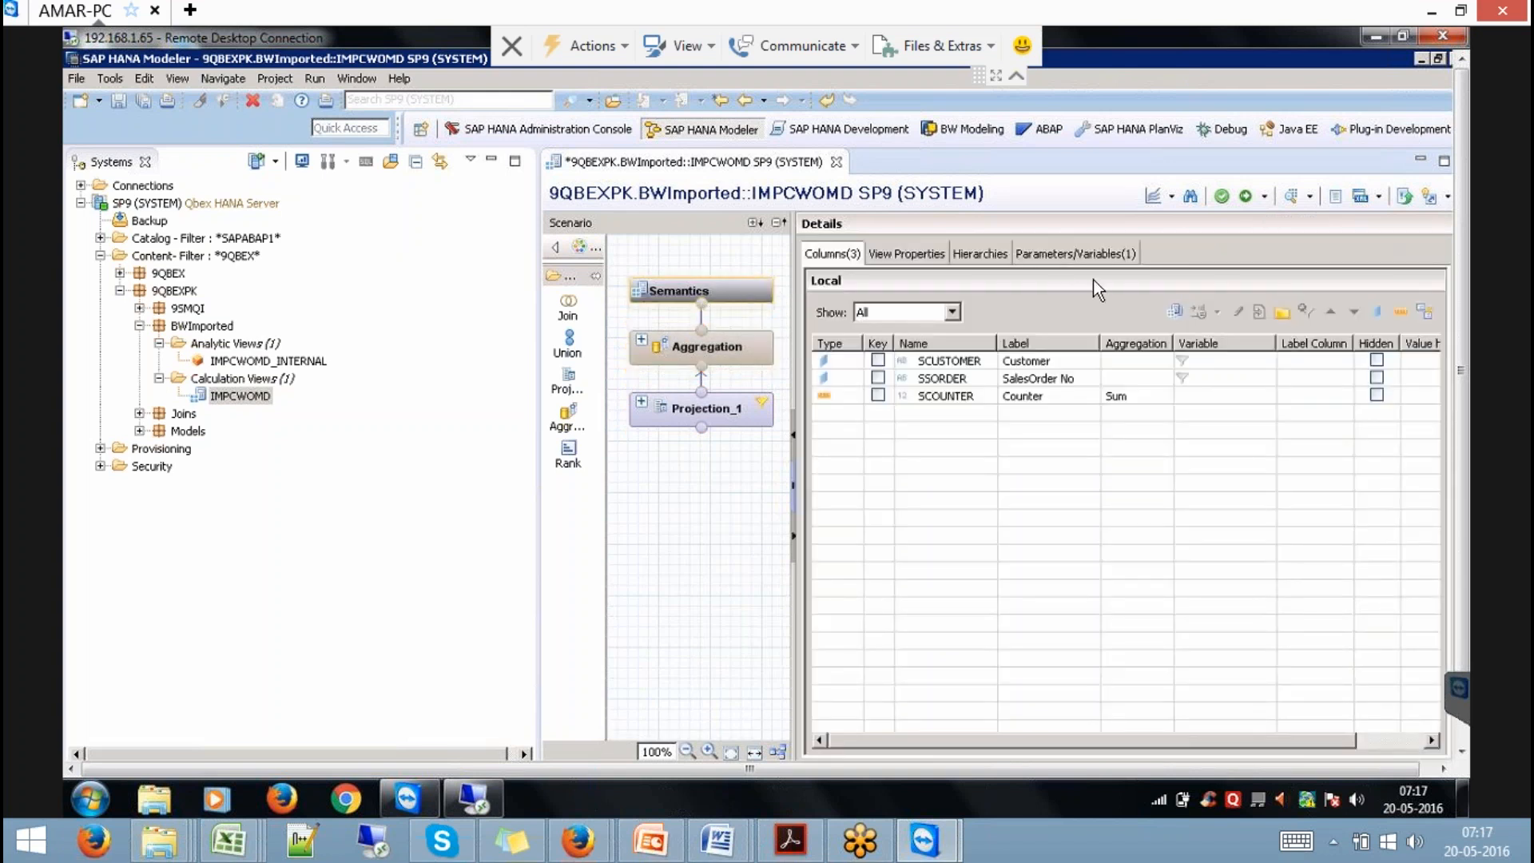
pyautogui.click(1290, 200)
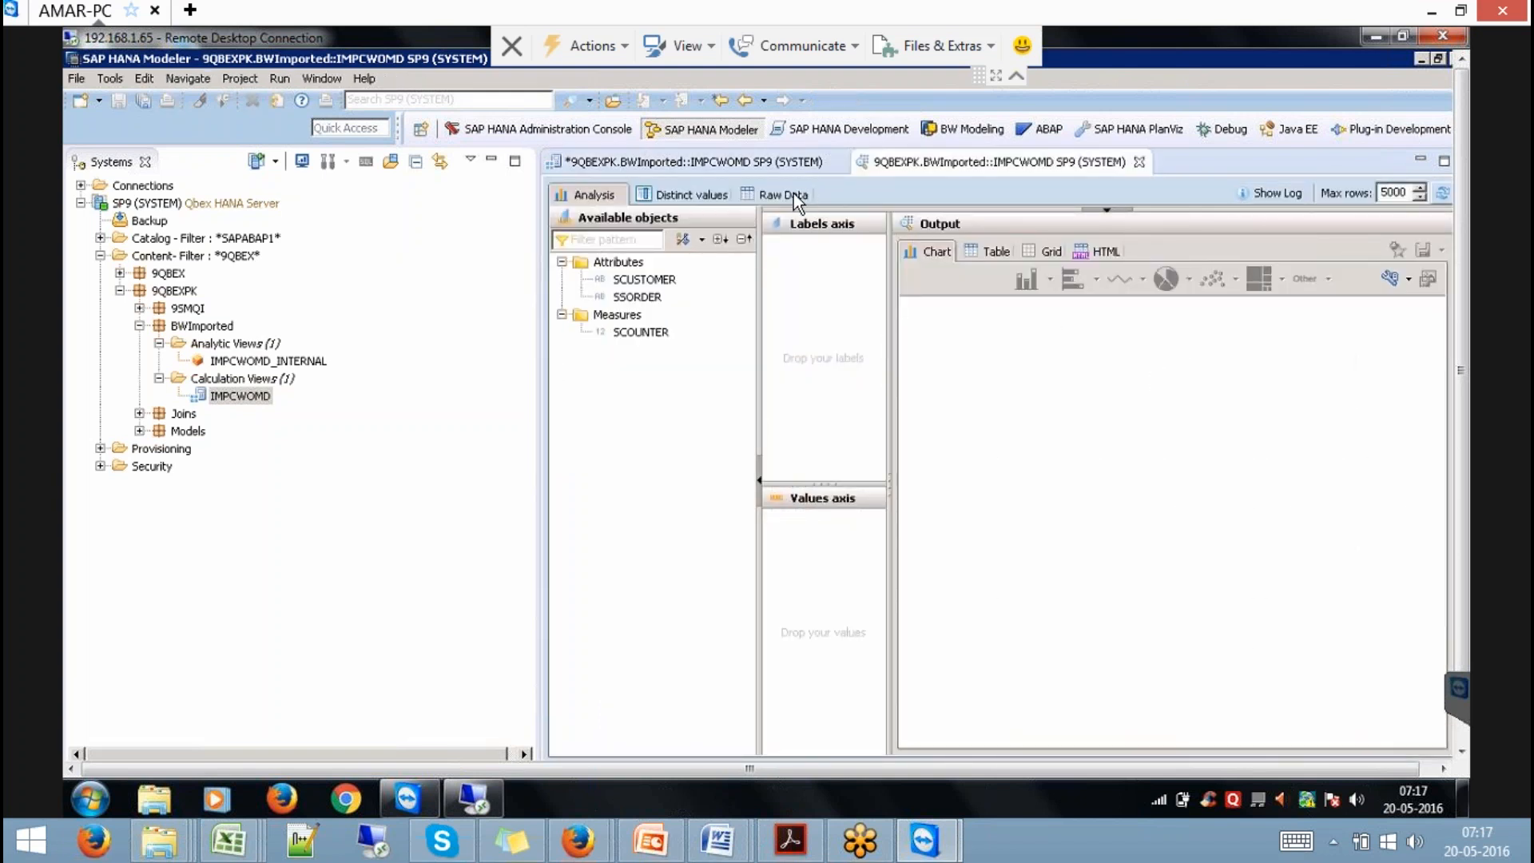
pyautogui.click(787, 194)
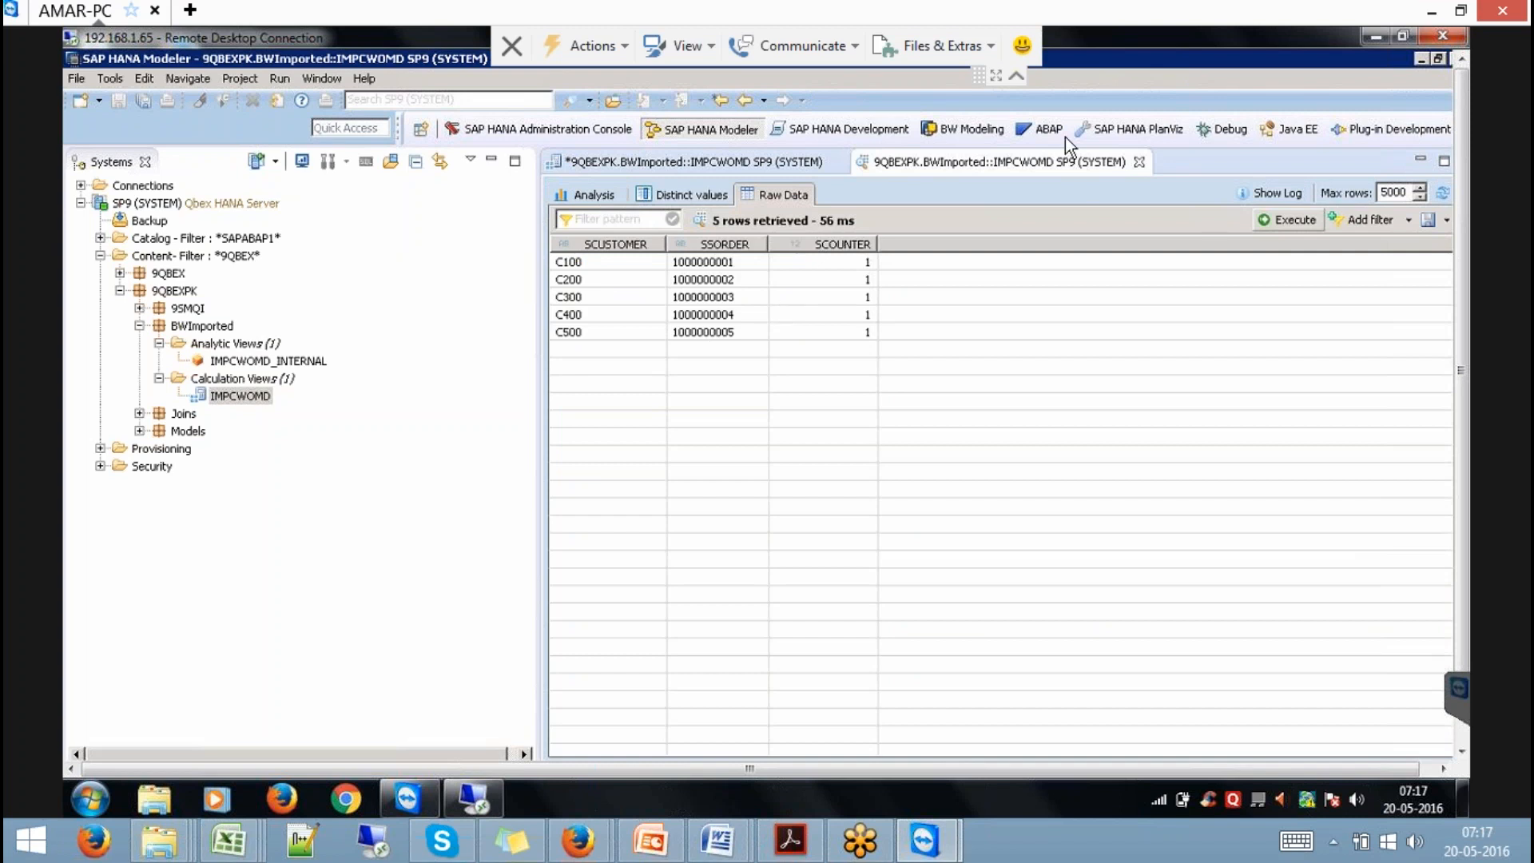
# Close the IMPCWOMD data preview and calculation view editor, discarding changes, then list the open SAP windows.
pyautogui.click(1139, 162)
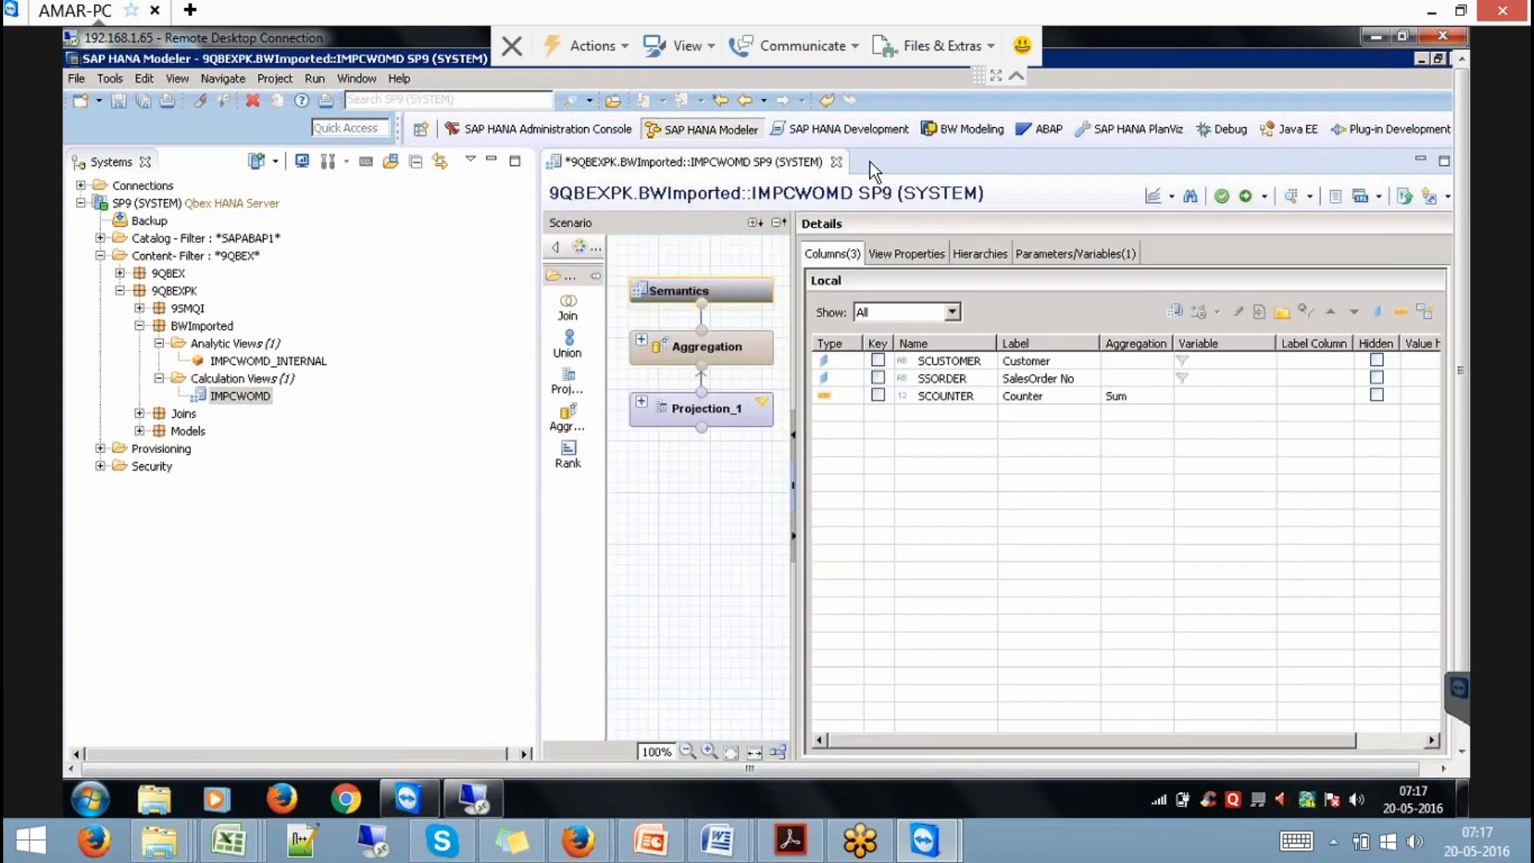
pyautogui.click(838, 162)
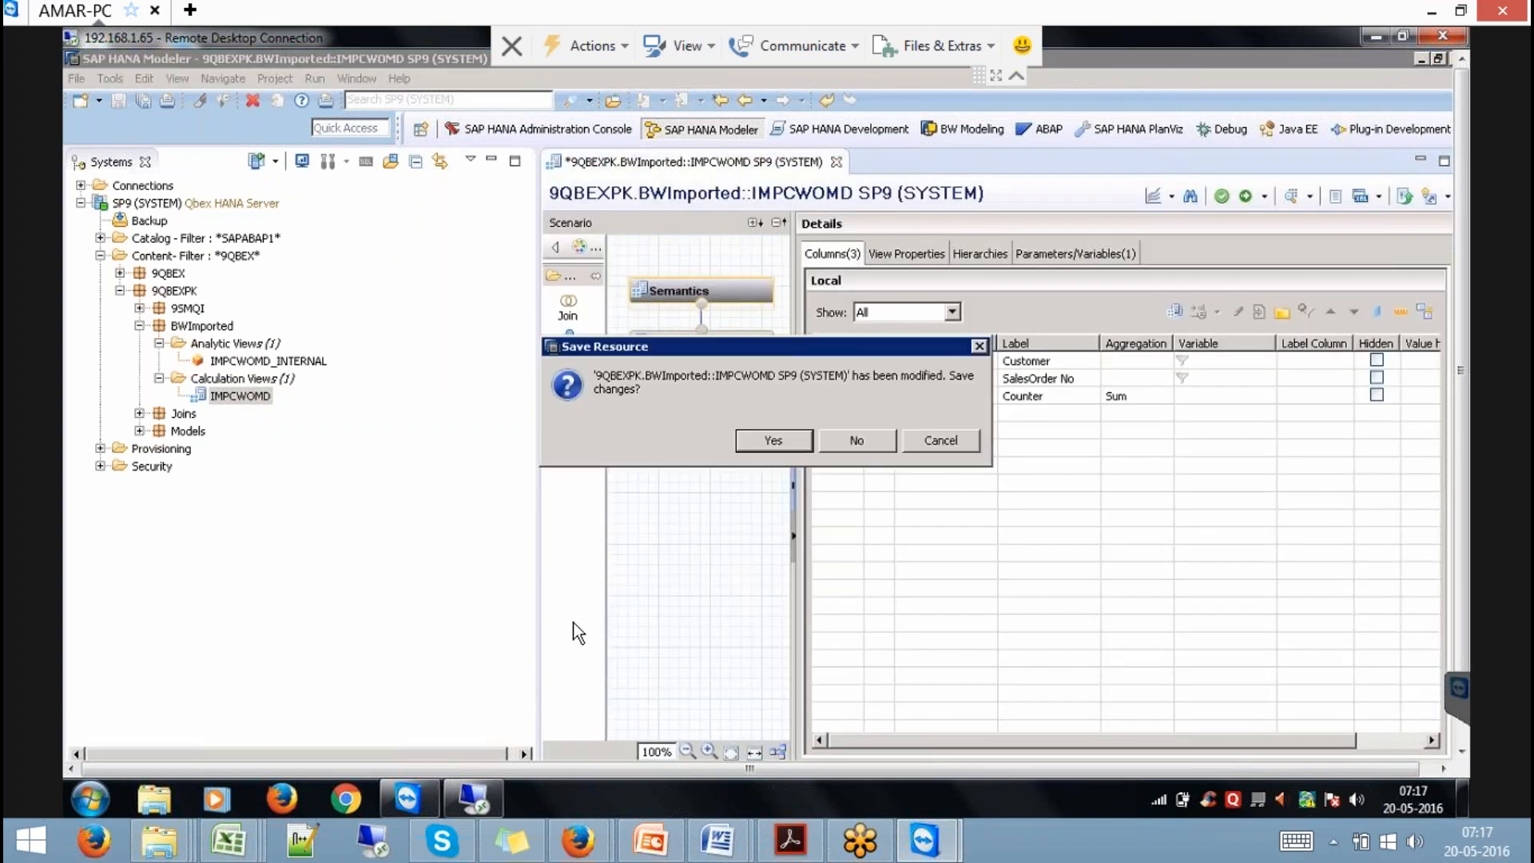
pyautogui.click(843, 444)
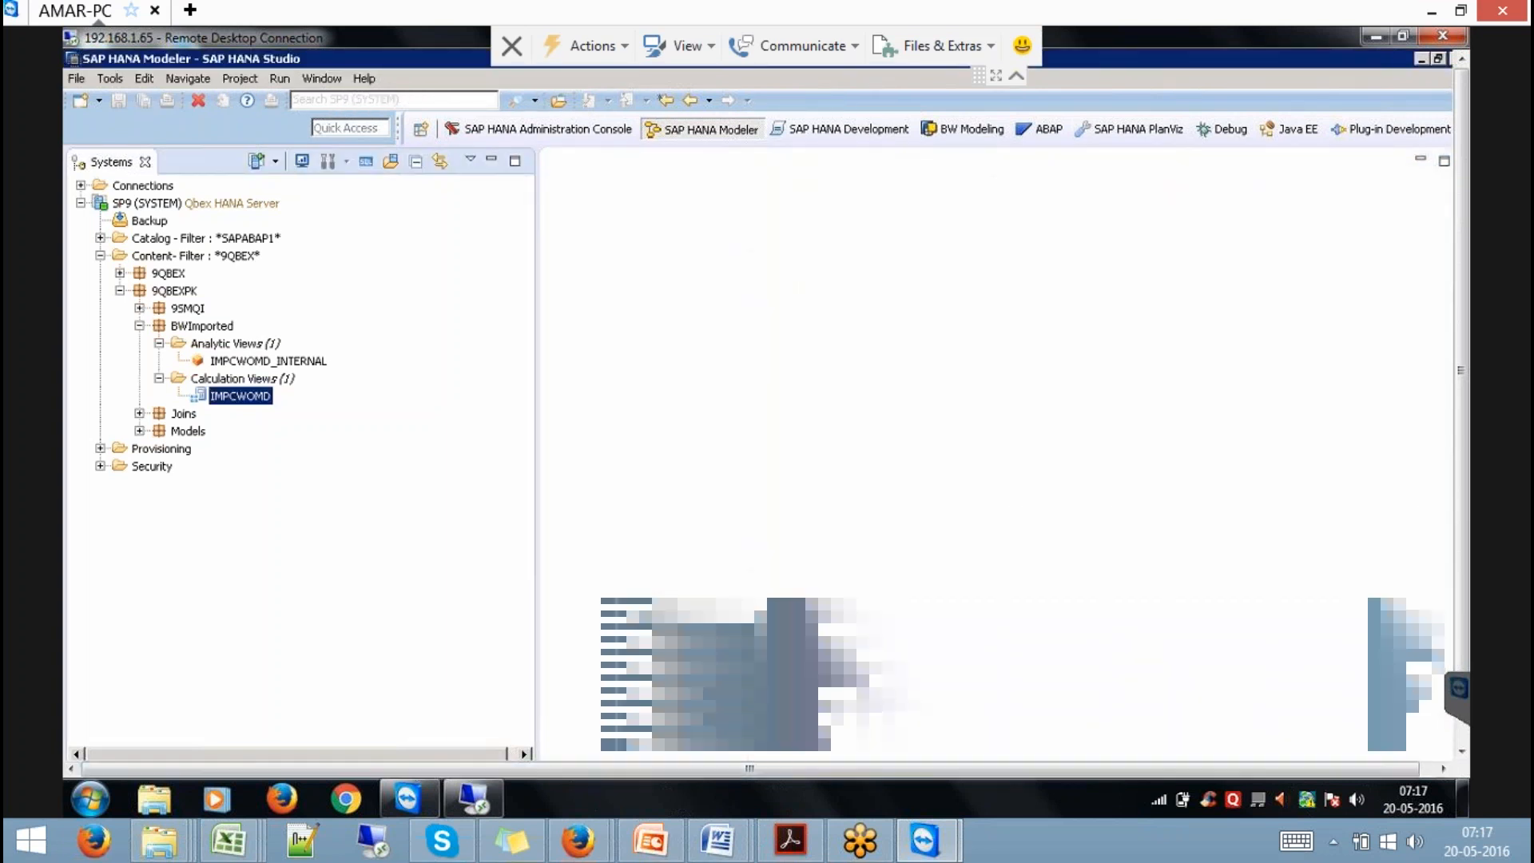
pyautogui.moveTo(1460, 515); pyautogui.dragTo(1444, 625)
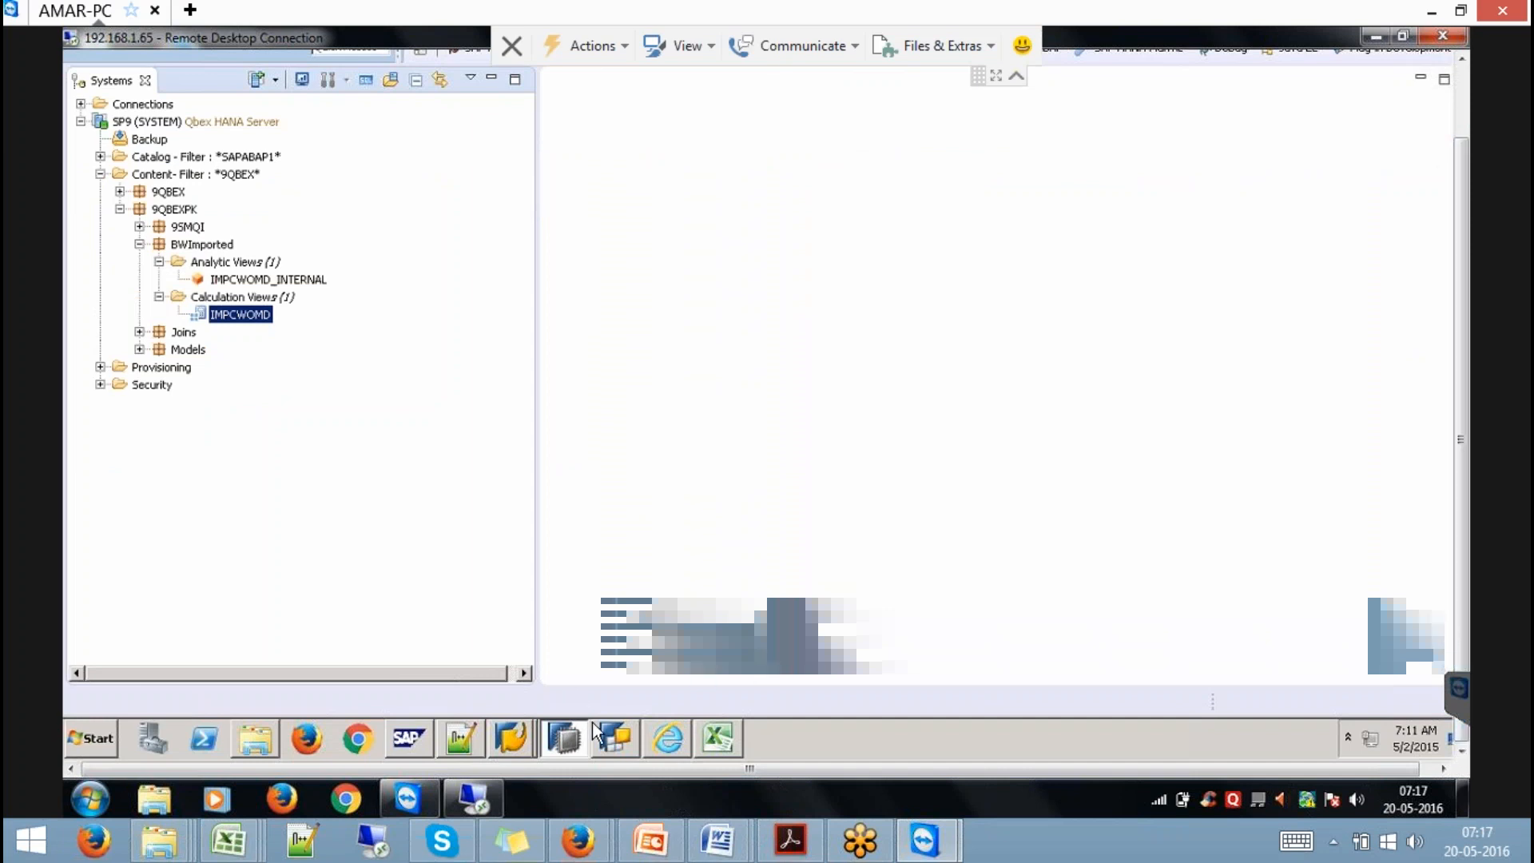
pyautogui.click(511, 733)
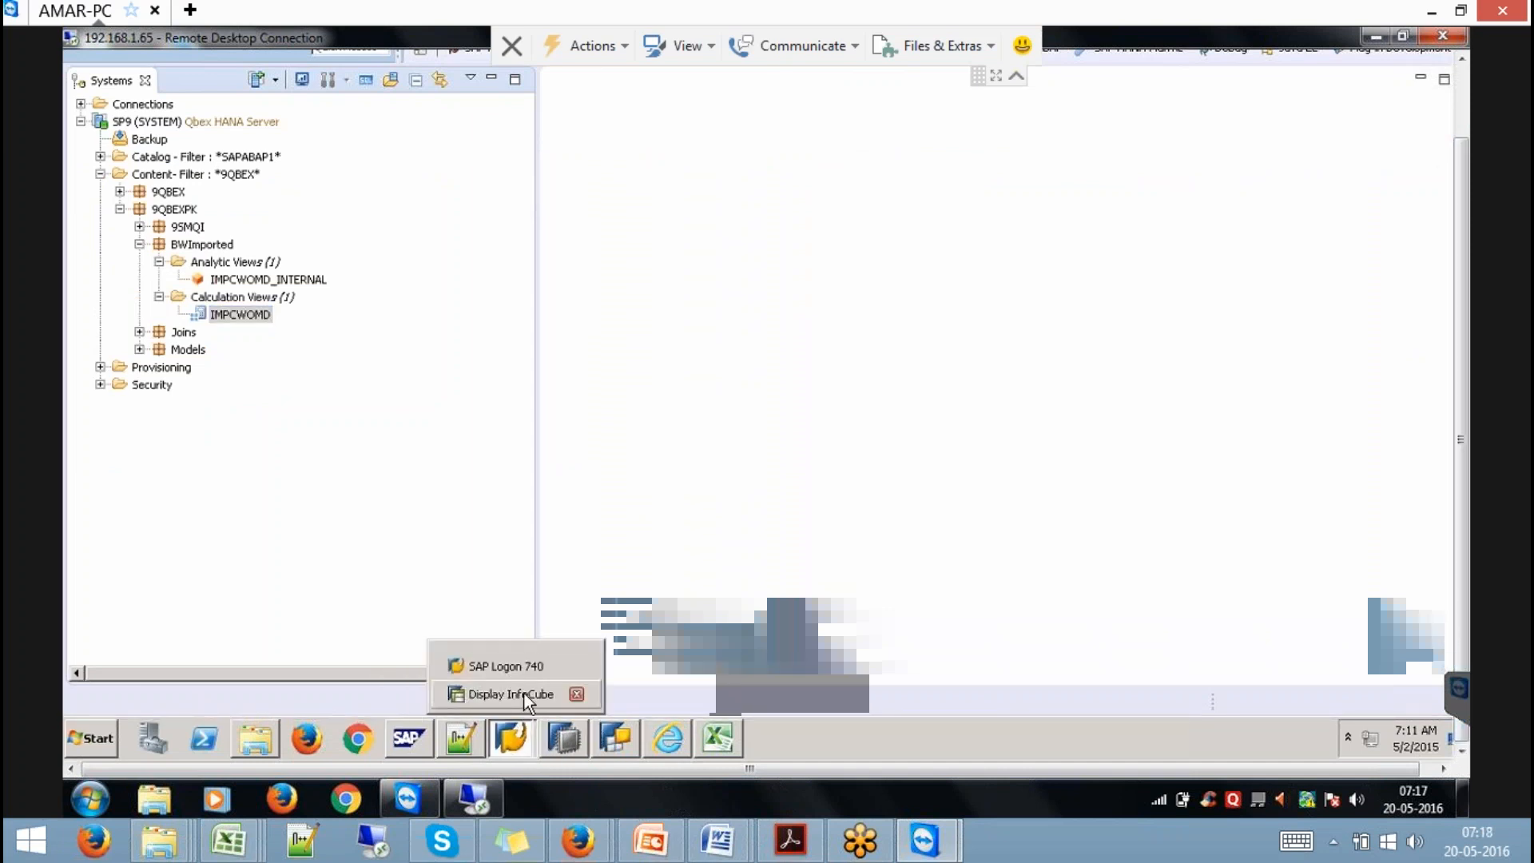
# Return to the Workbench modeling list and display the Cube with MD InfoCube IMPCWMD.
pyautogui.click(525, 693)
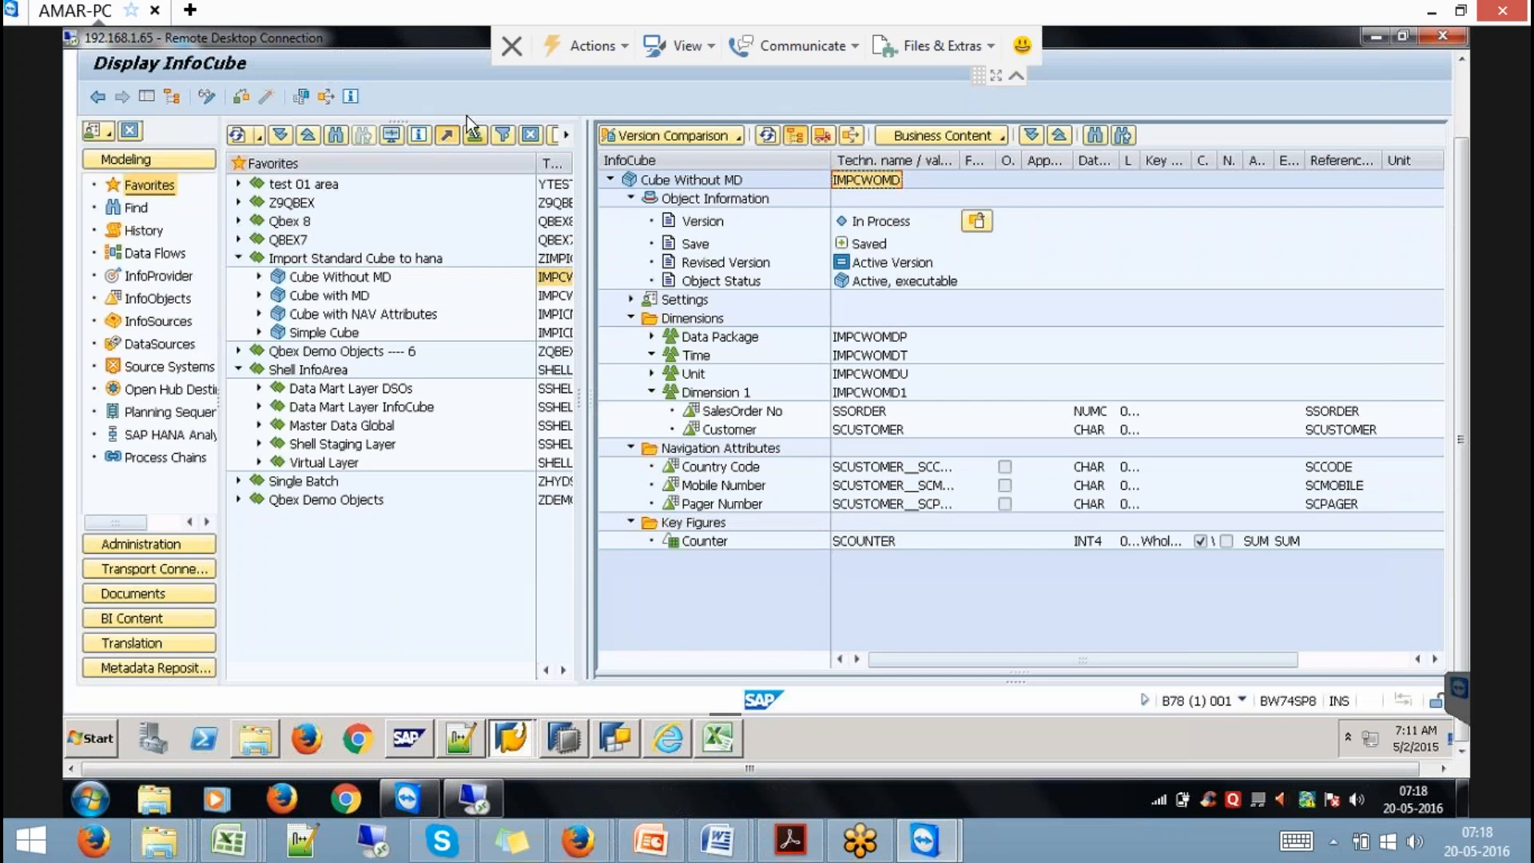
pyautogui.click(1462, 90)
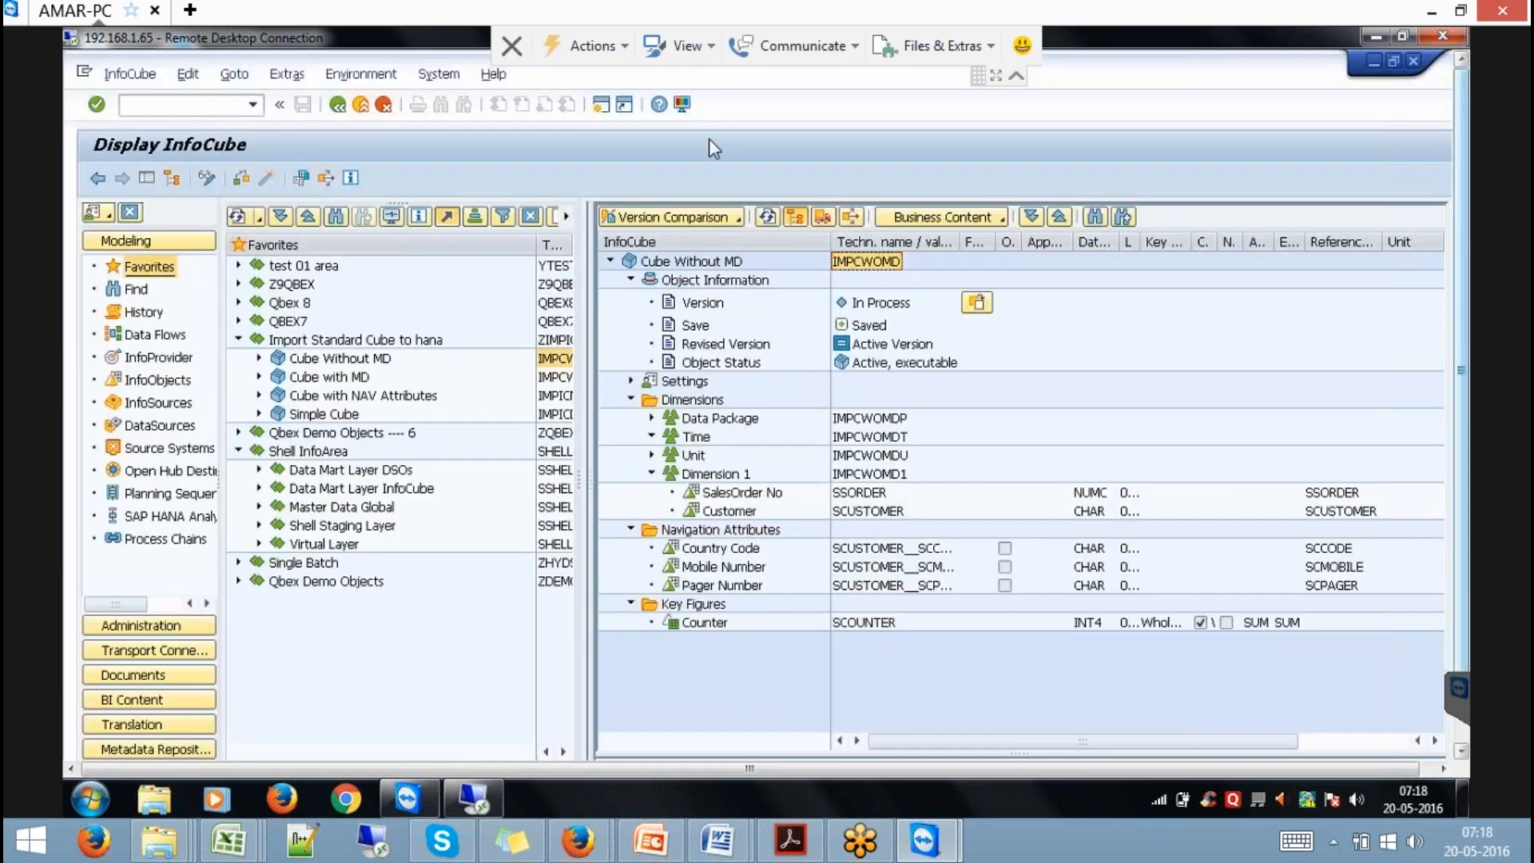
pyautogui.click(337, 103)
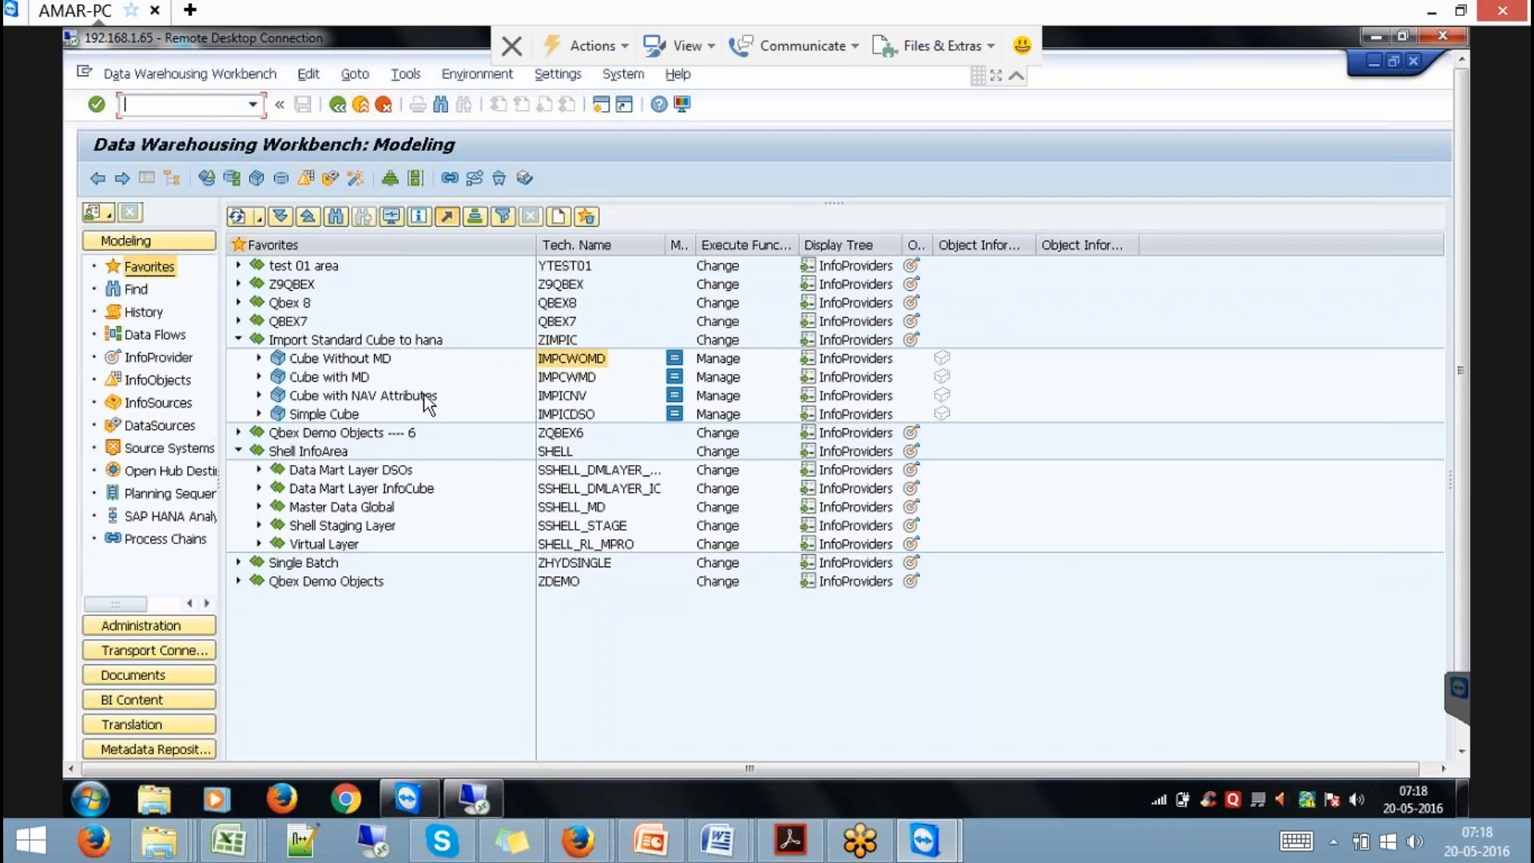
pyautogui.rightClick(553, 380)
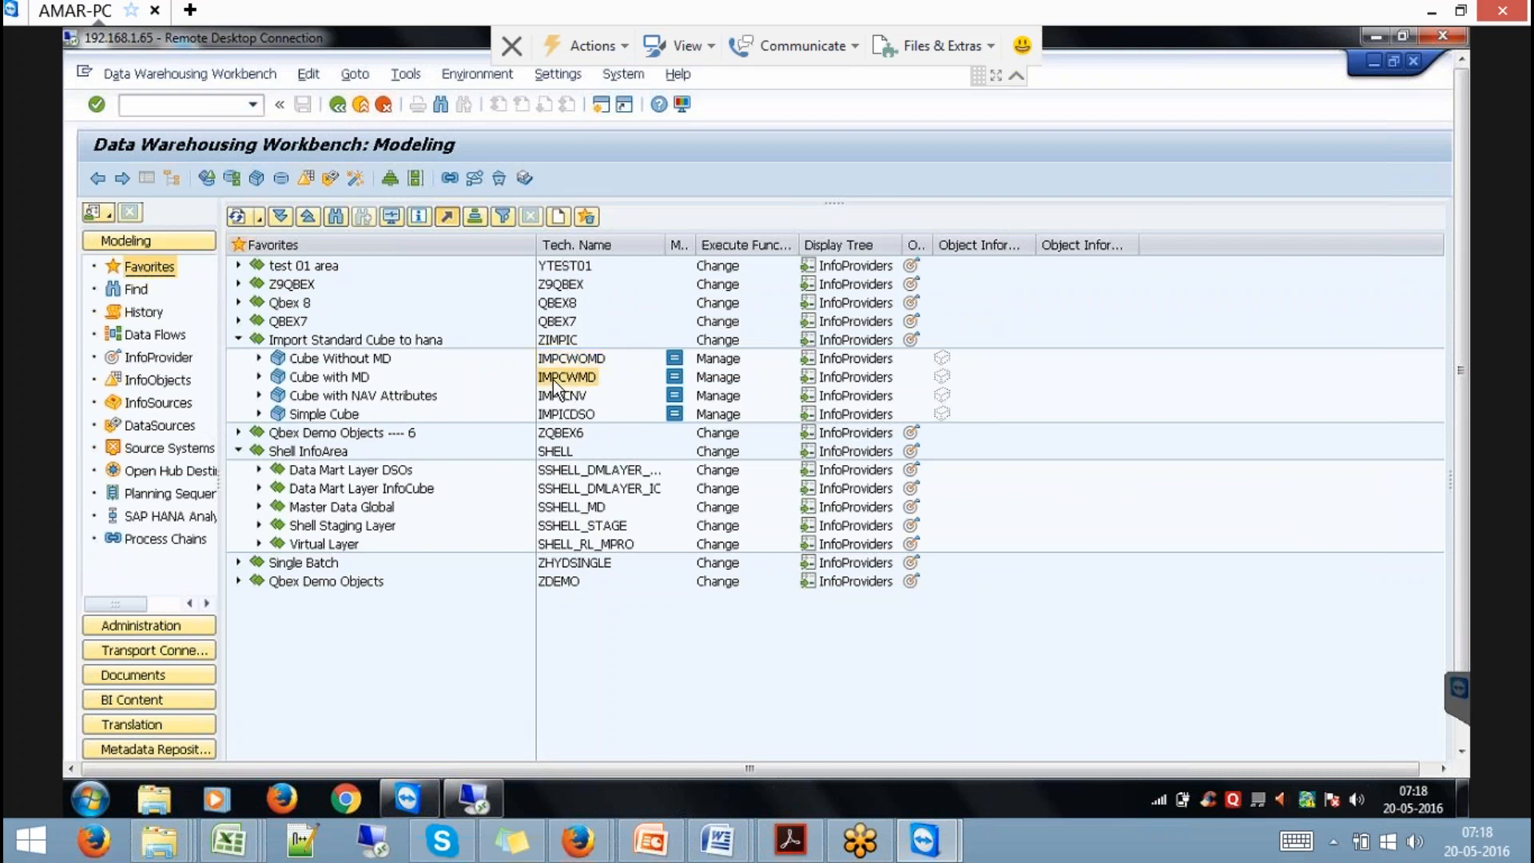
pyautogui.click(613, 361)
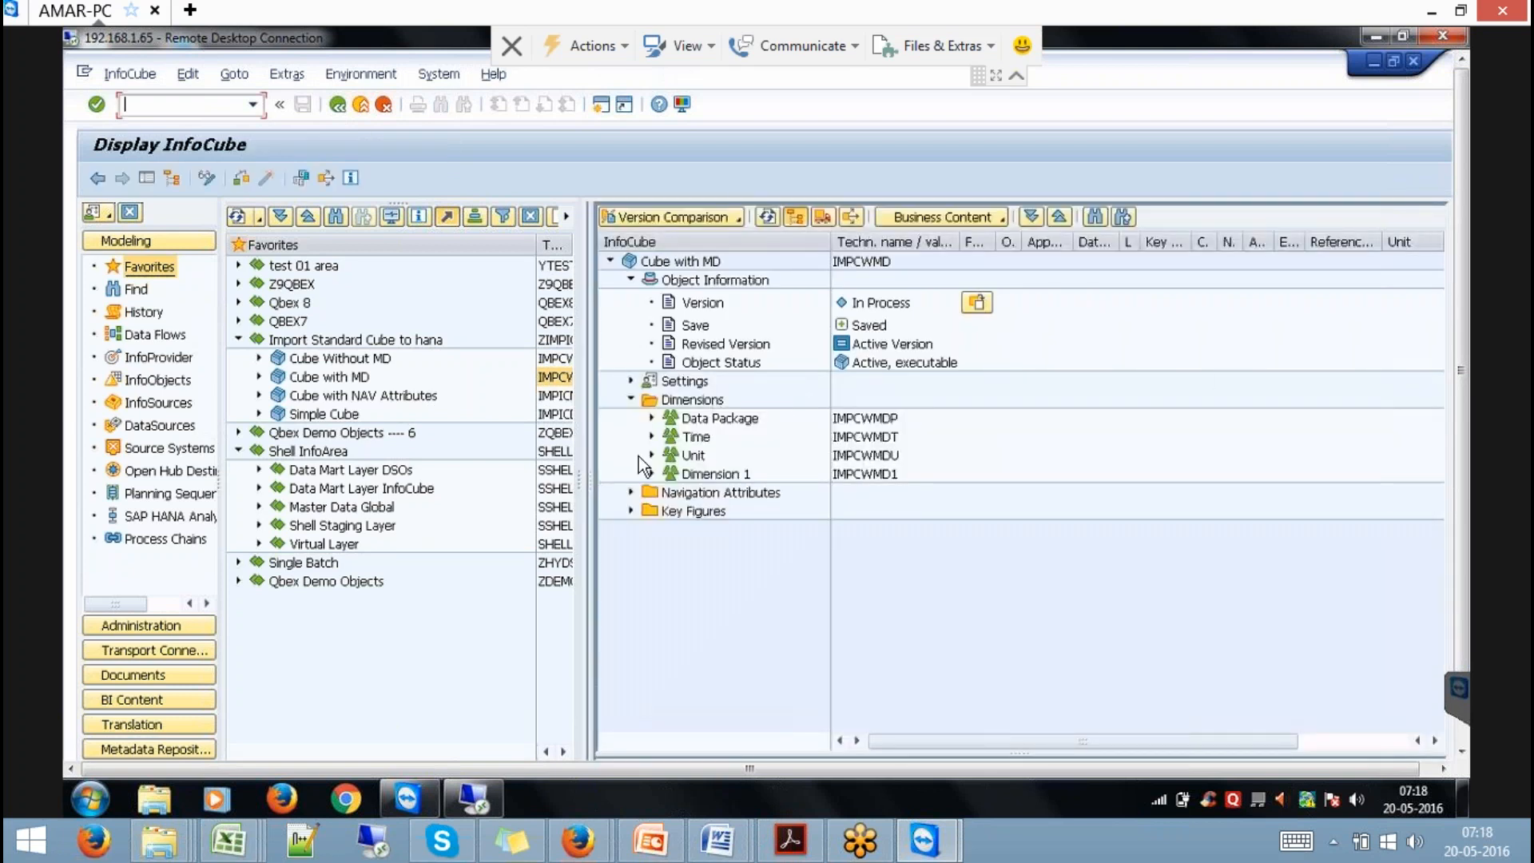
# Expand Dimension 1, the navigation attributes and the Counter key figure of IMPCWMD.
pyautogui.click(652, 473)
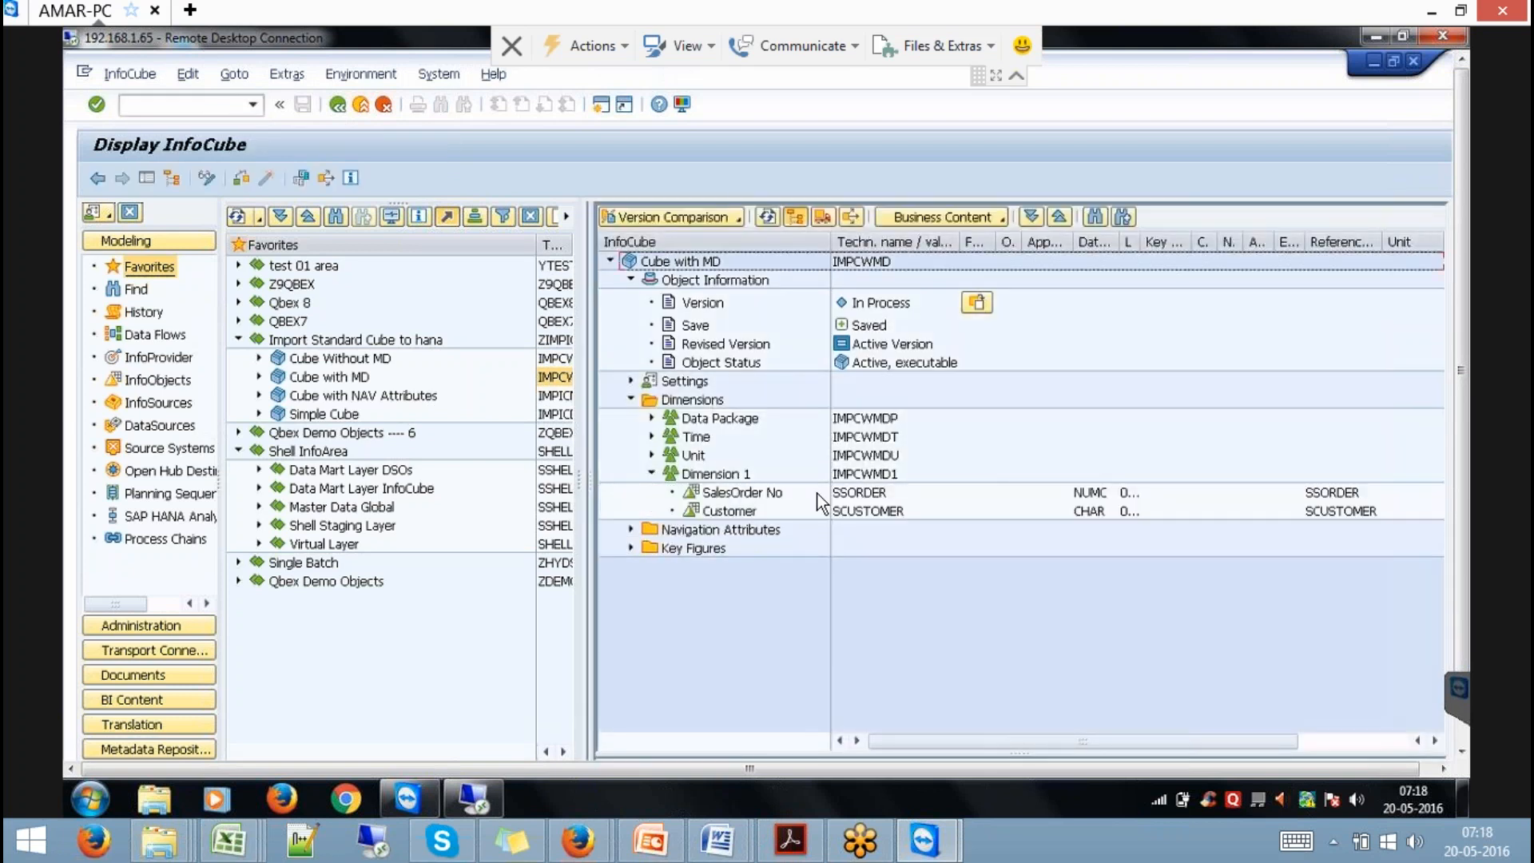
pyautogui.click(631, 530)
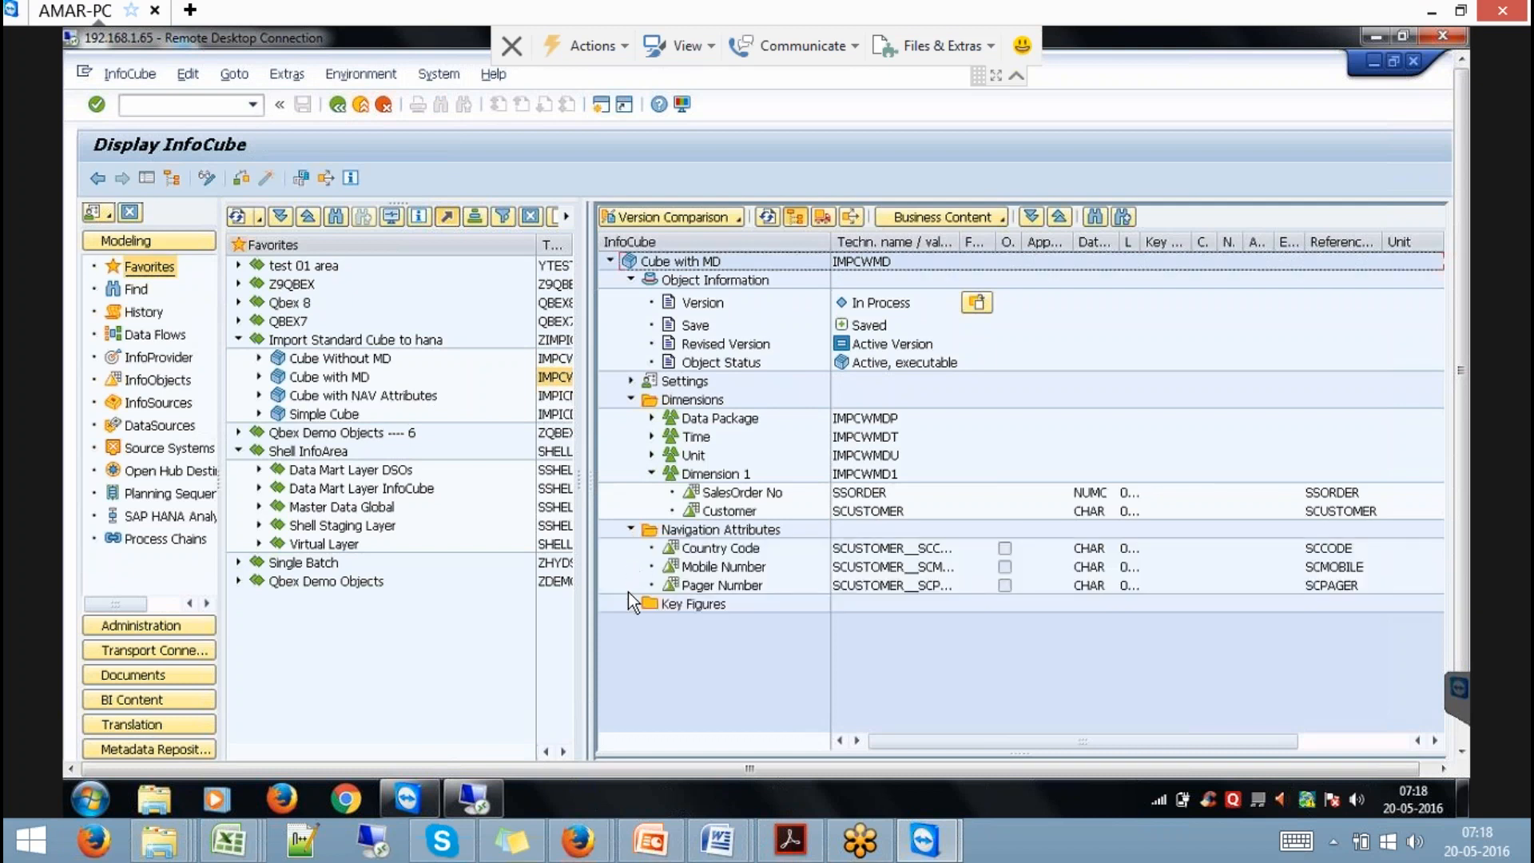
pyautogui.click(631, 603)
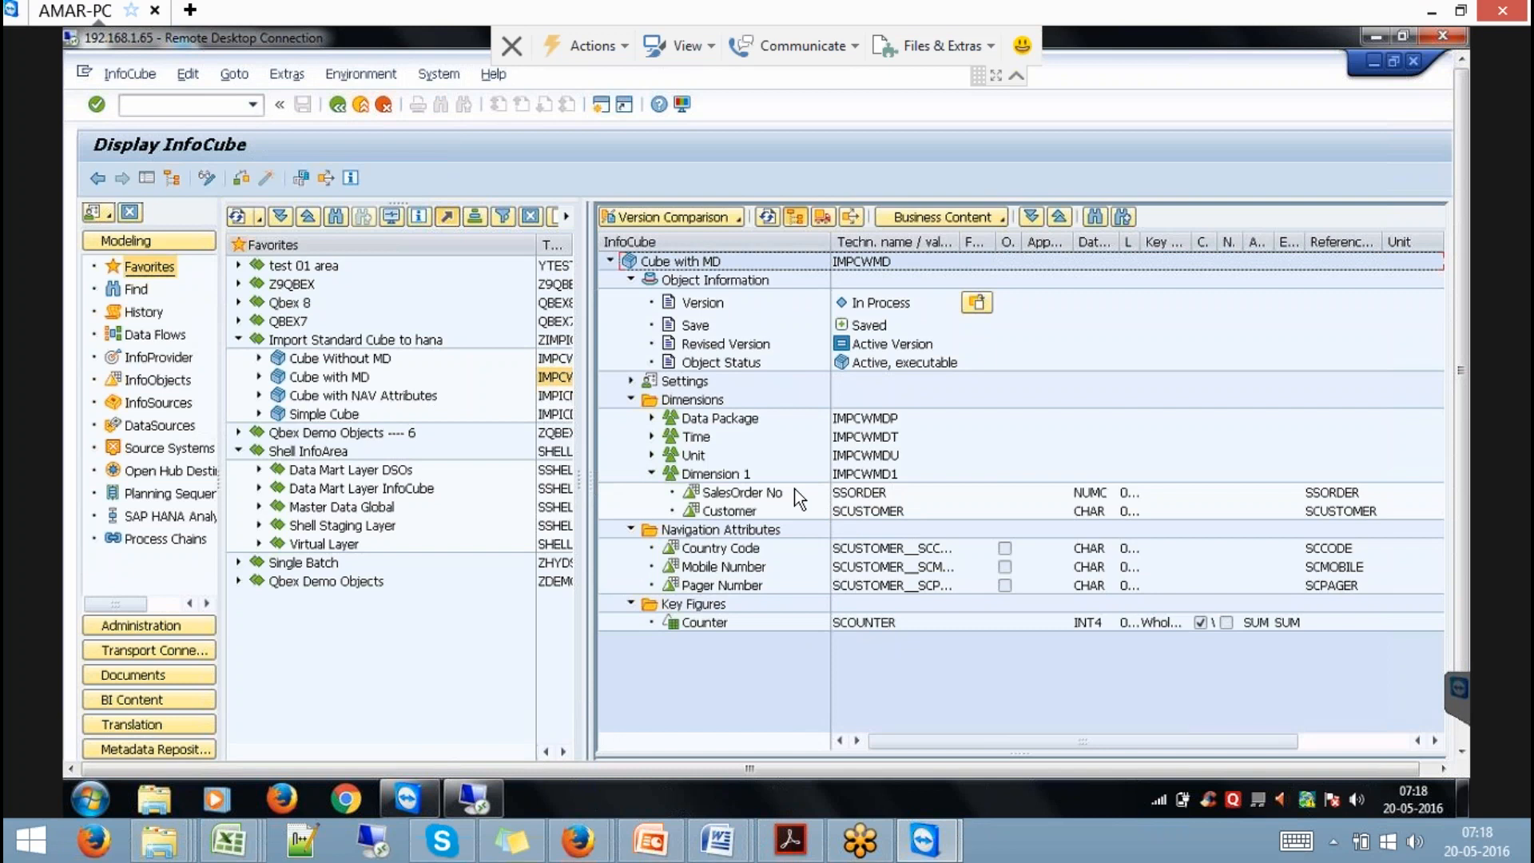
pyautogui.doubleClick(861, 510)
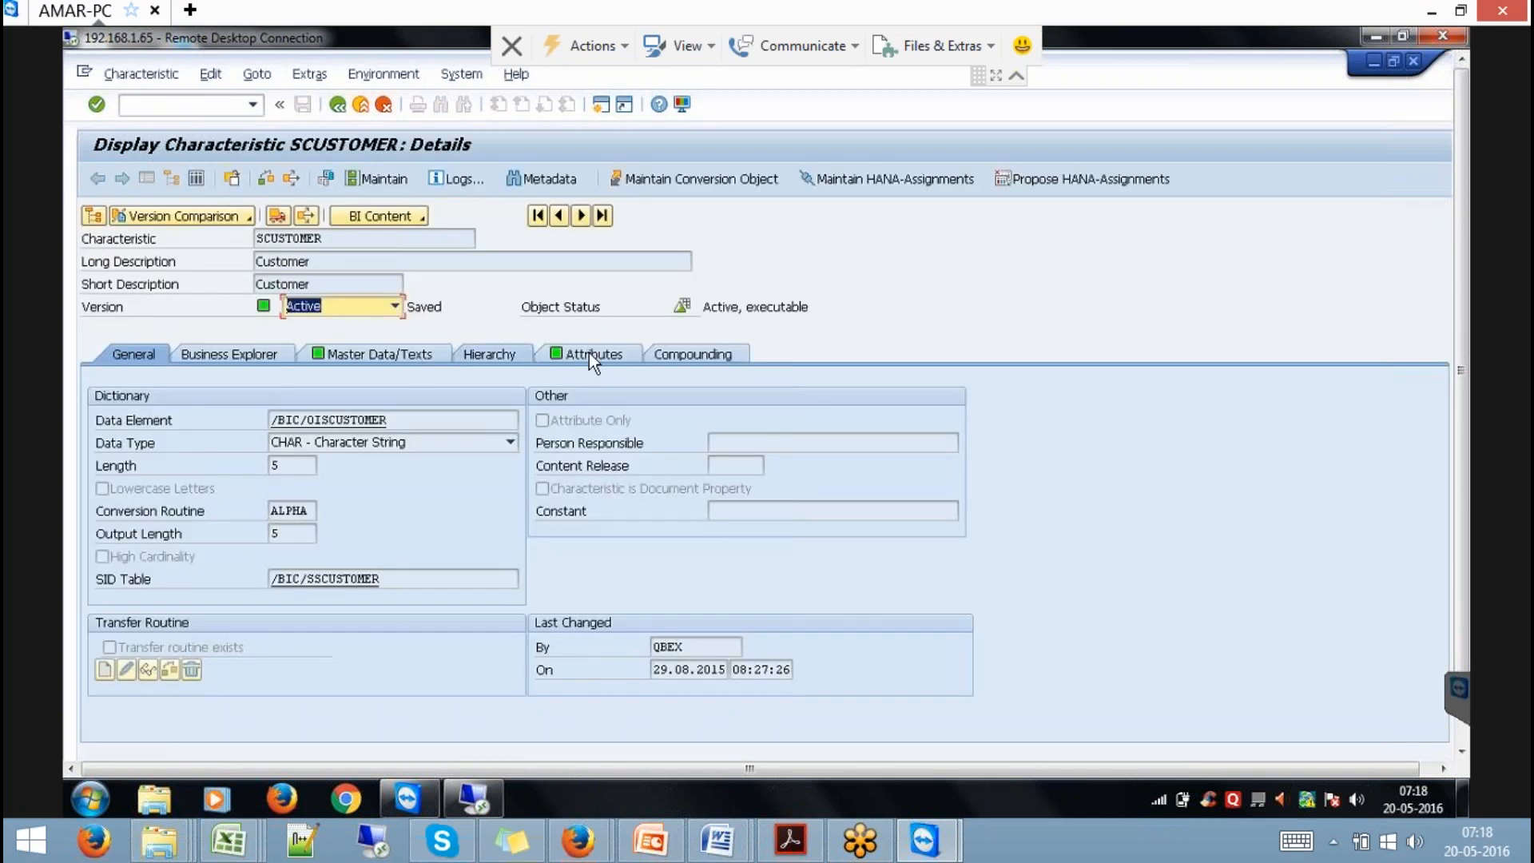
pyautogui.click(581, 357)
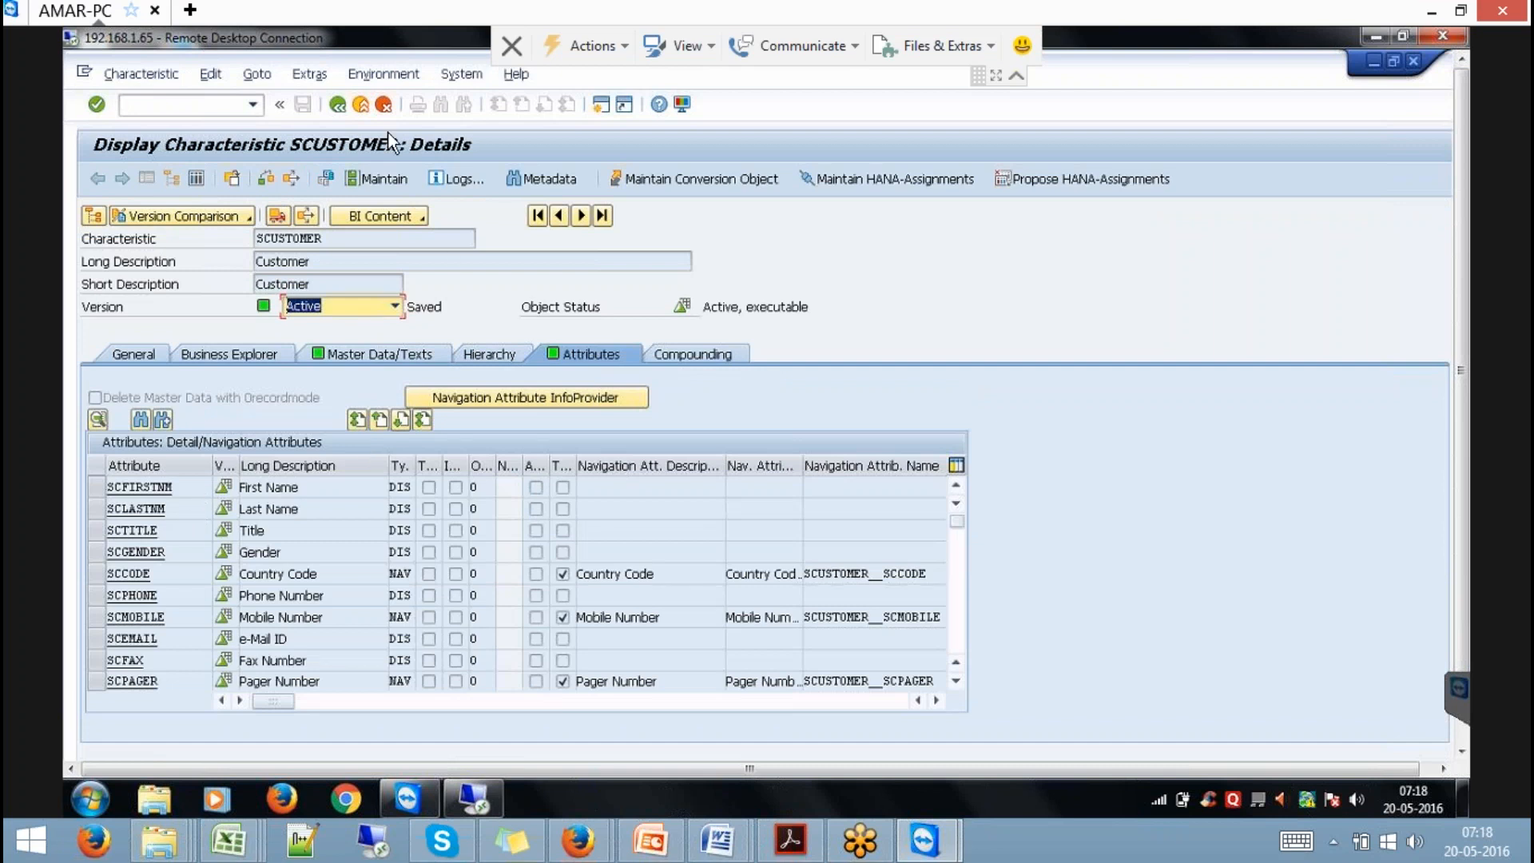
pyautogui.click(340, 107)
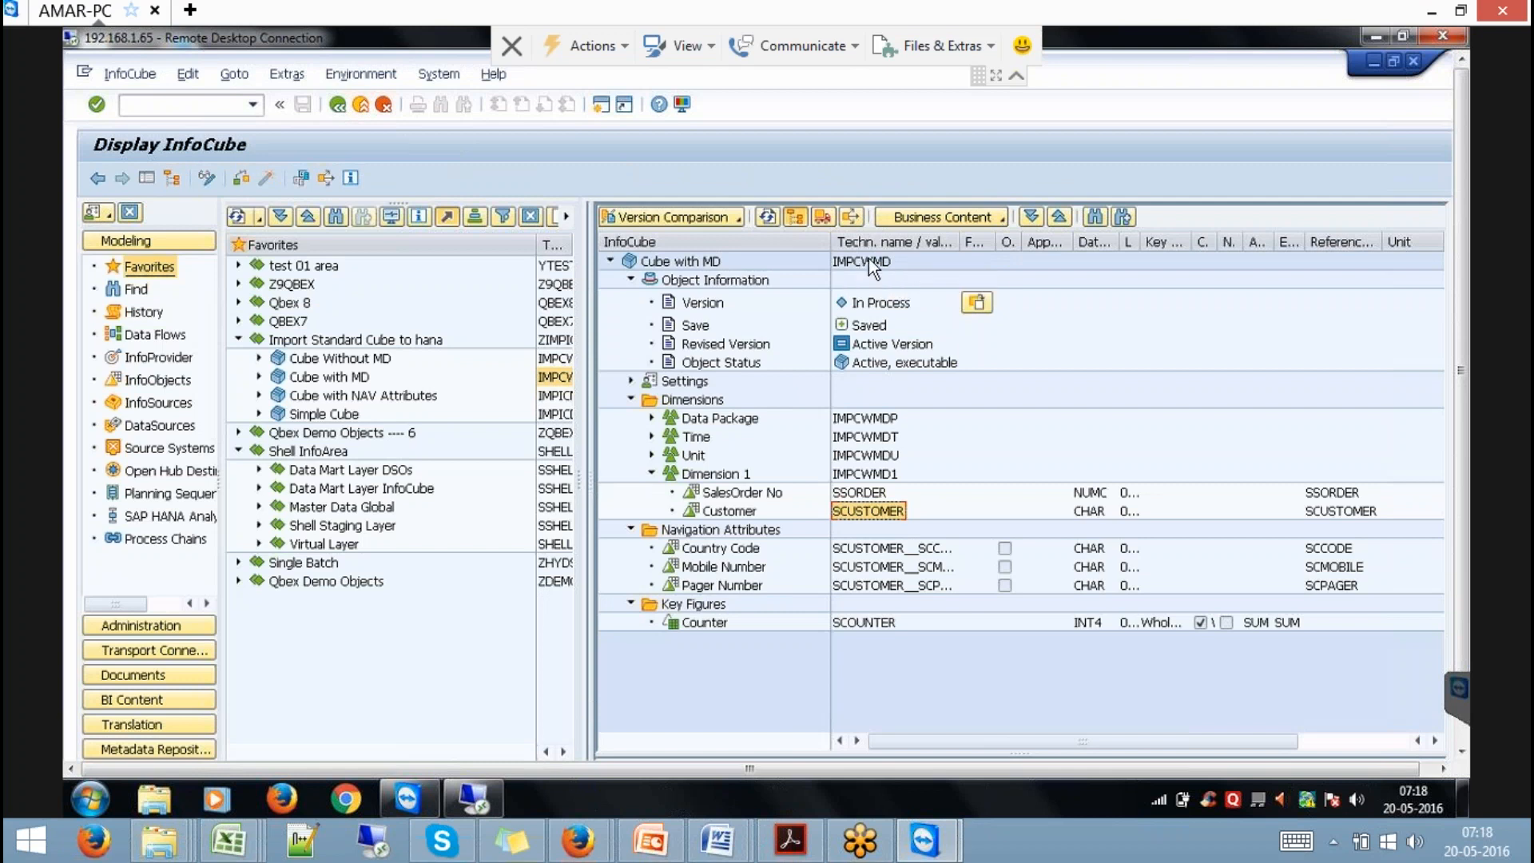
pyautogui.click(869, 258)
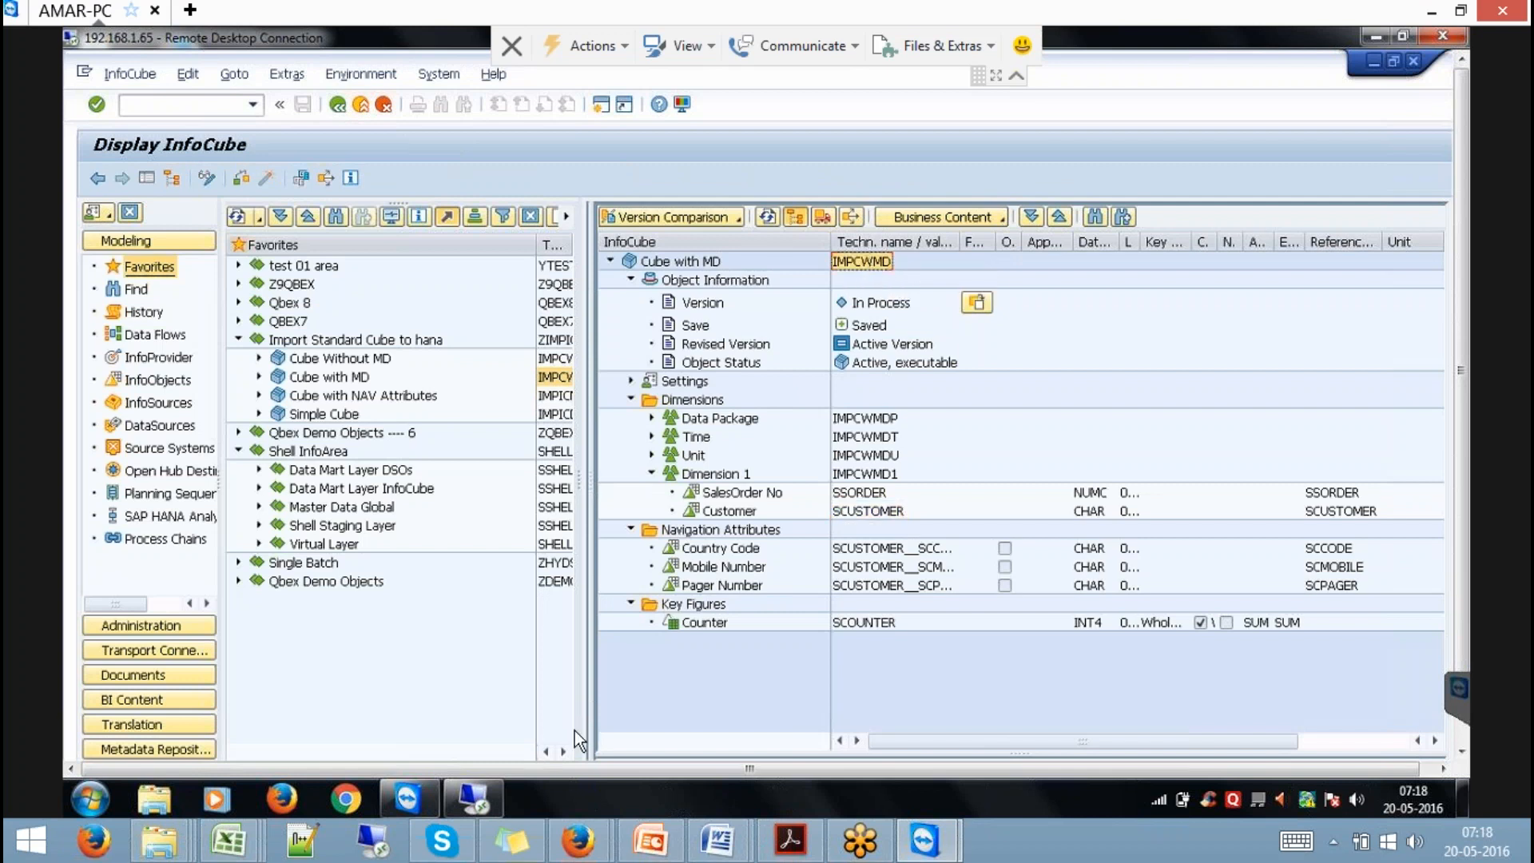
# Switch to the remote SAP HANA Studio, maximize it, and start the BW models import wizard.
pyautogui.moveTo(471, 789)
pyautogui.click(1460, 729)
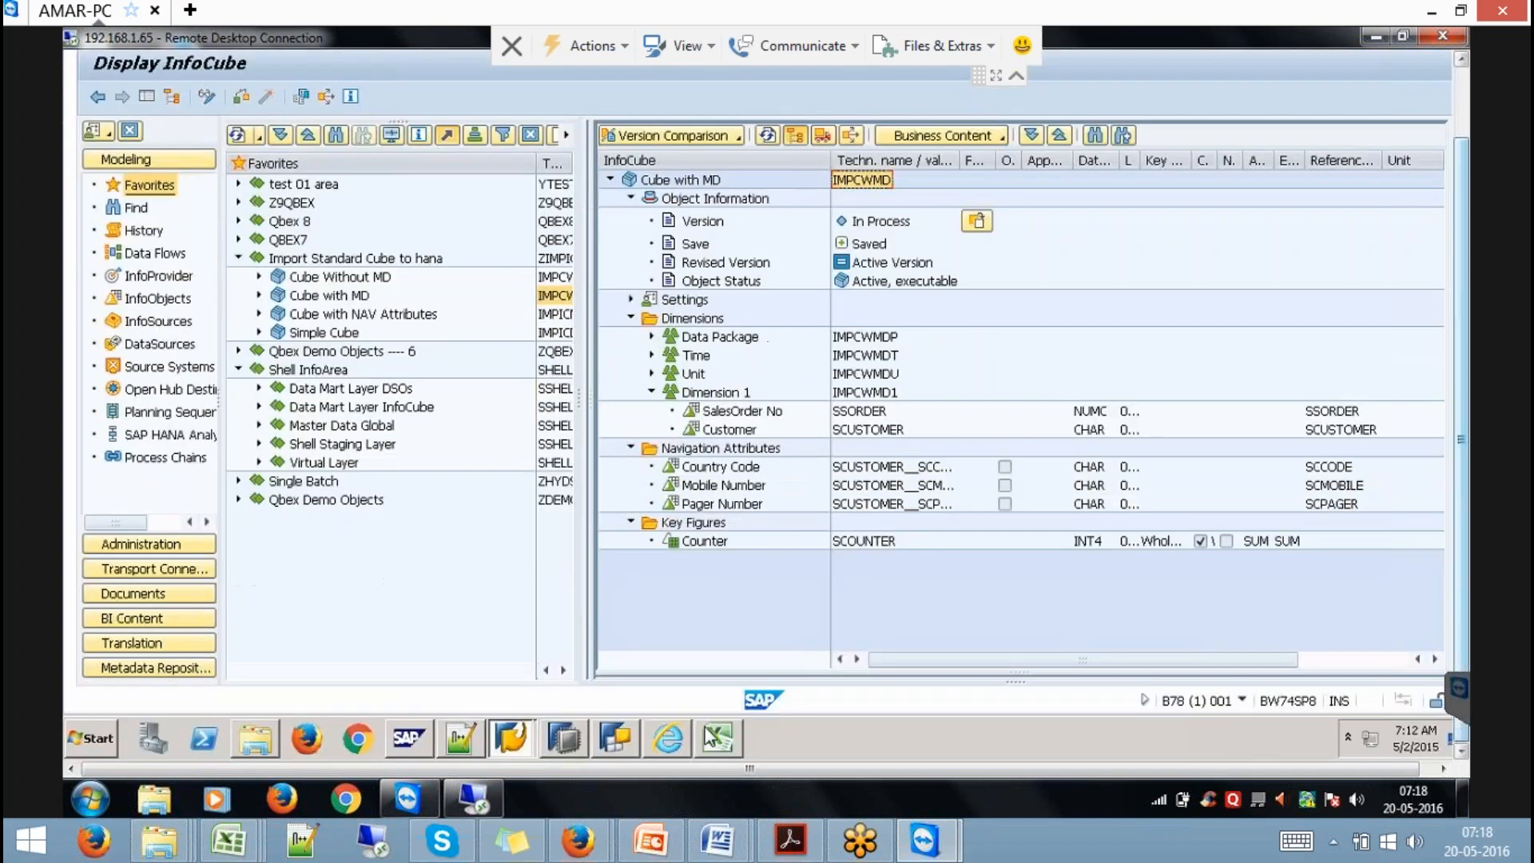
pyautogui.click(559, 735)
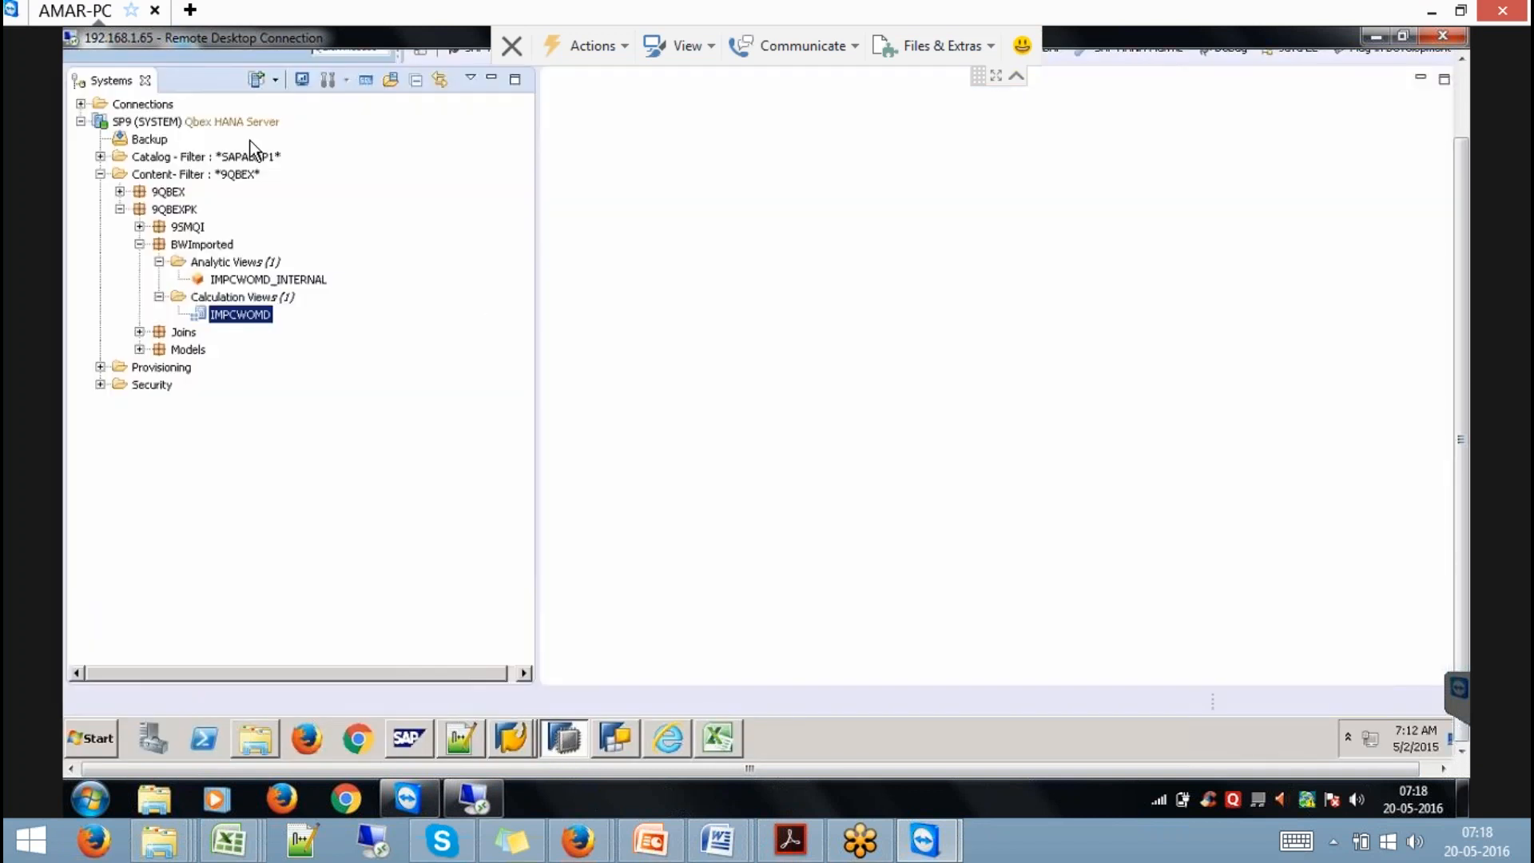
pyautogui.click(1444, 79)
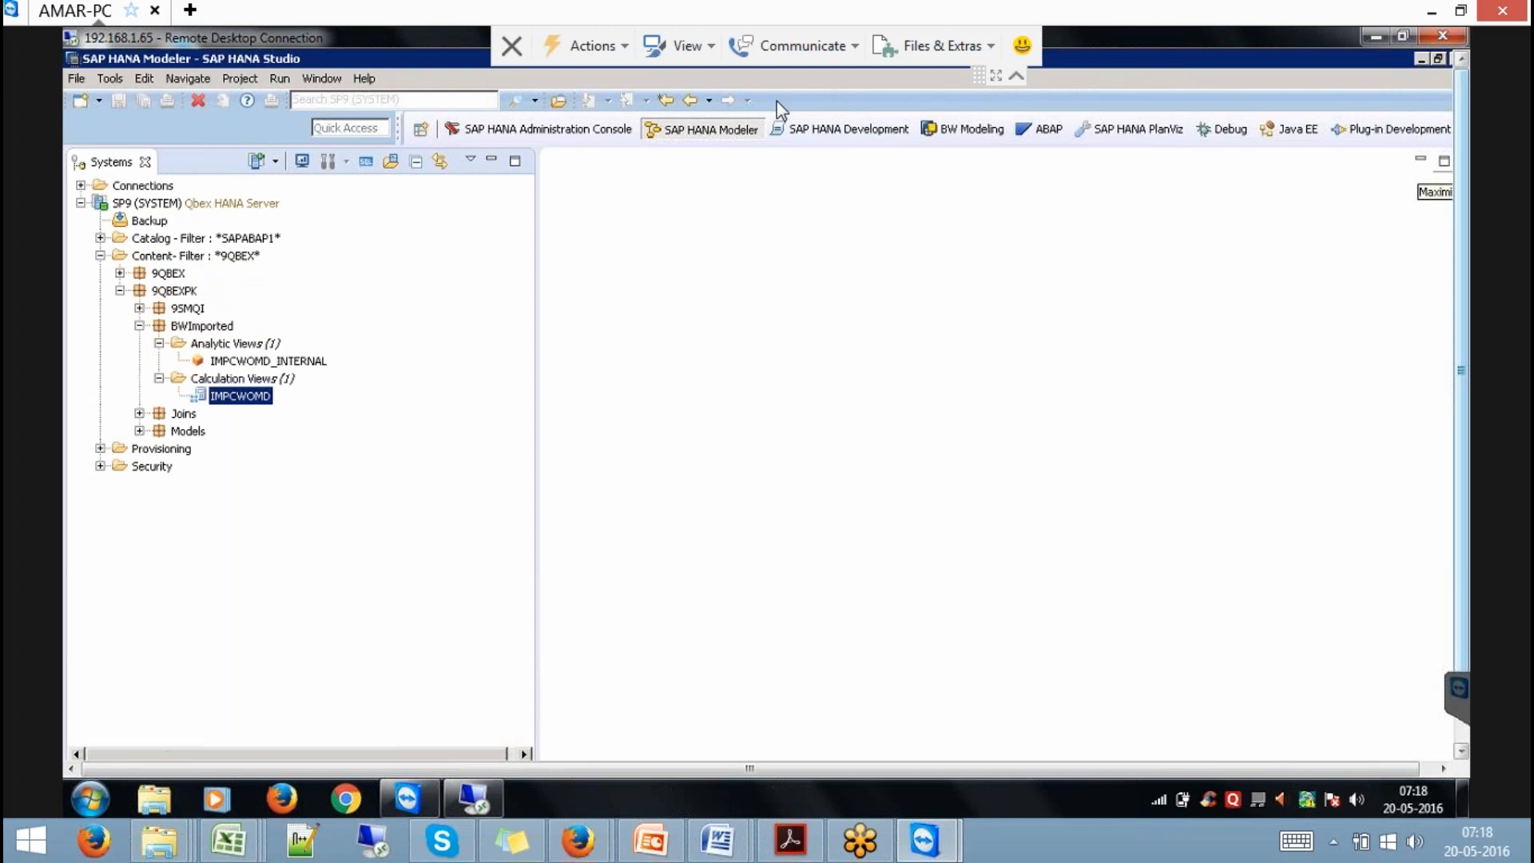
pyautogui.click(78, 78)
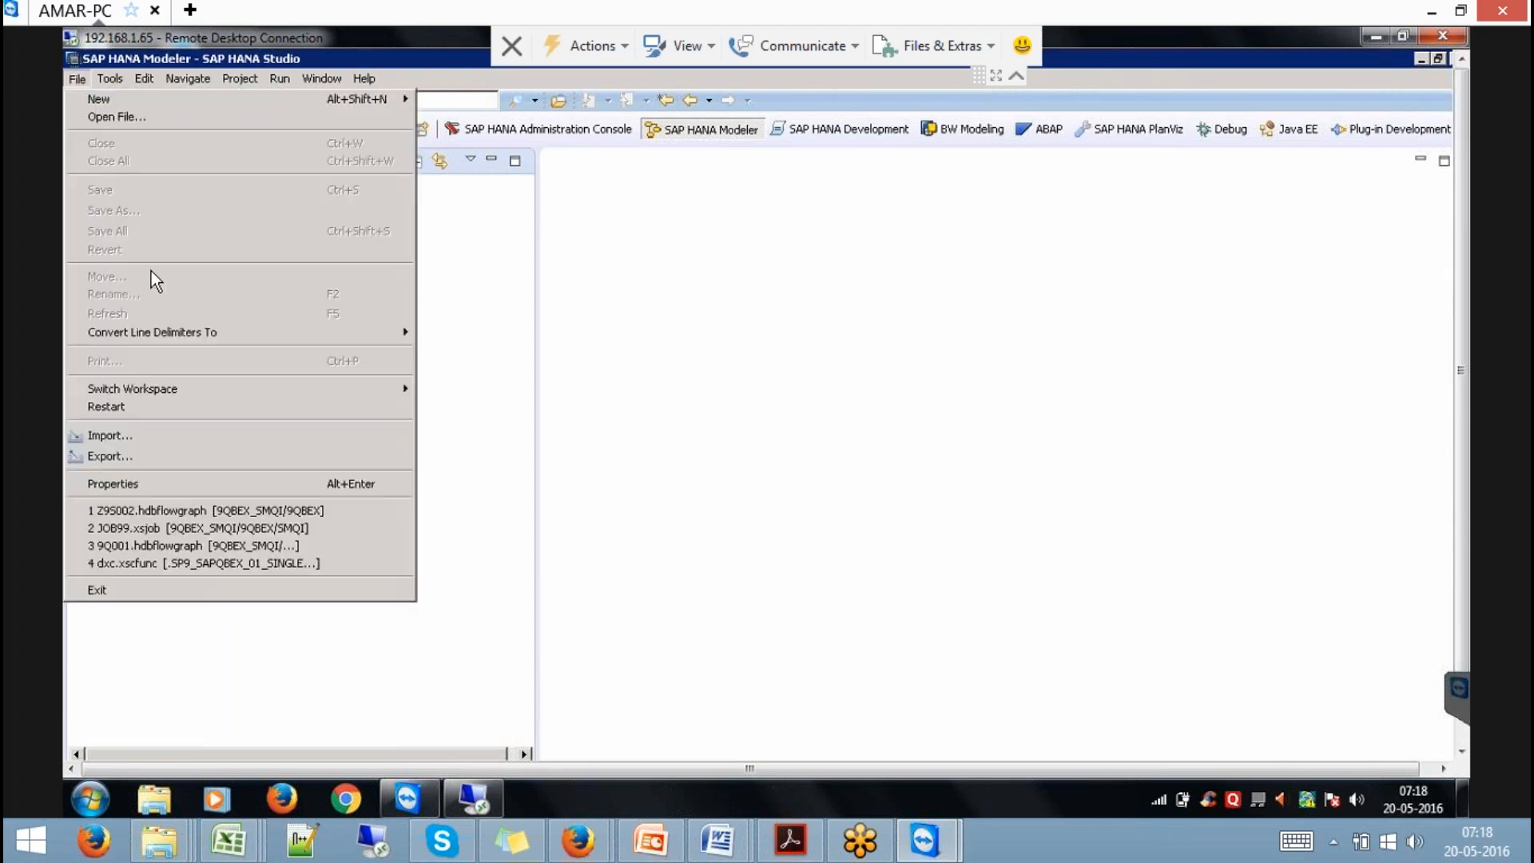
pyautogui.click(182, 436)
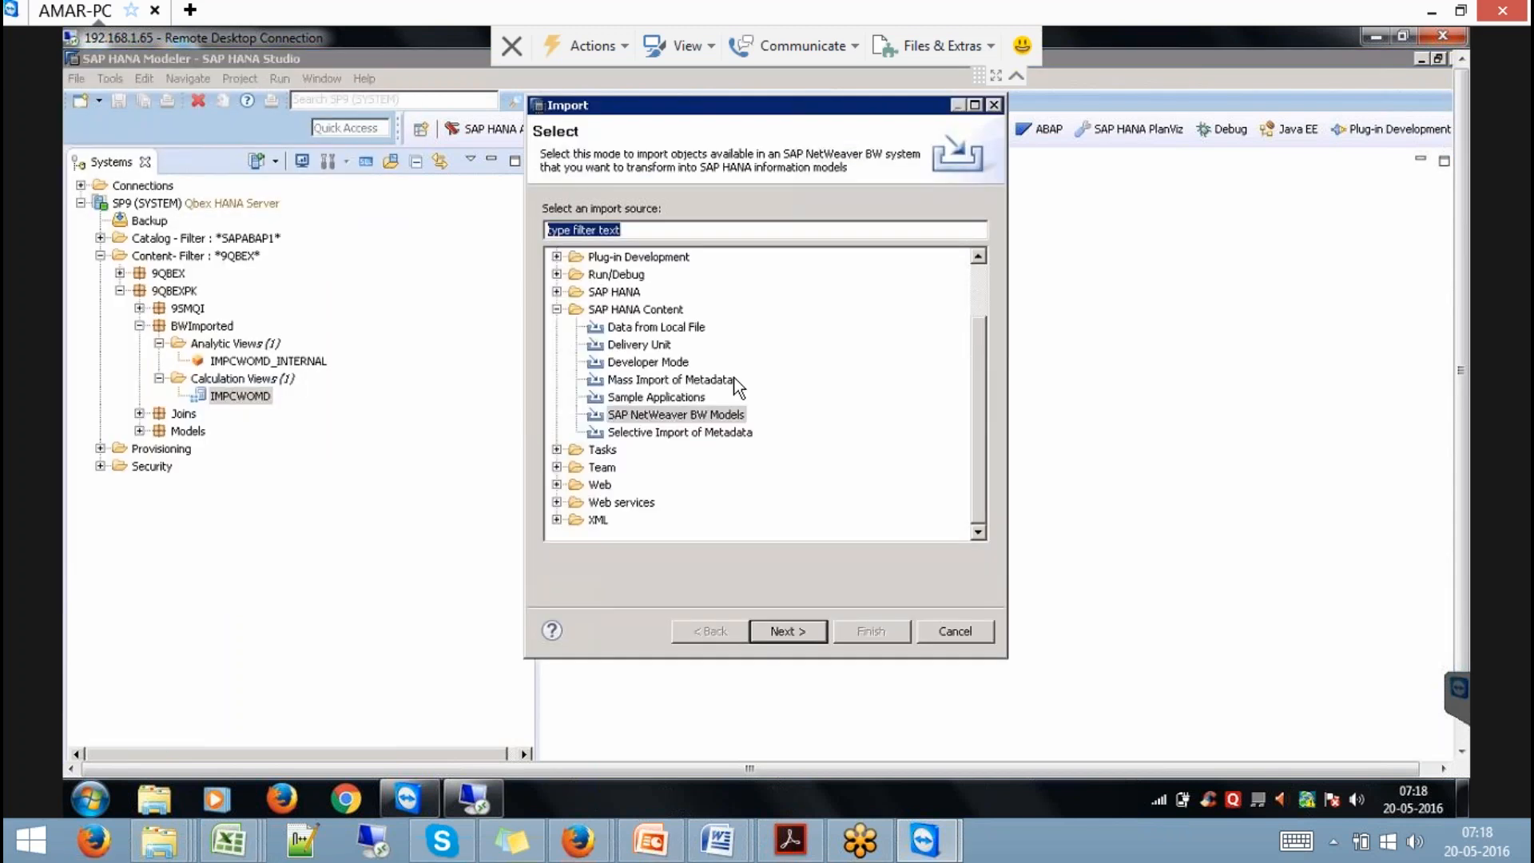
pyautogui.click(796, 630)
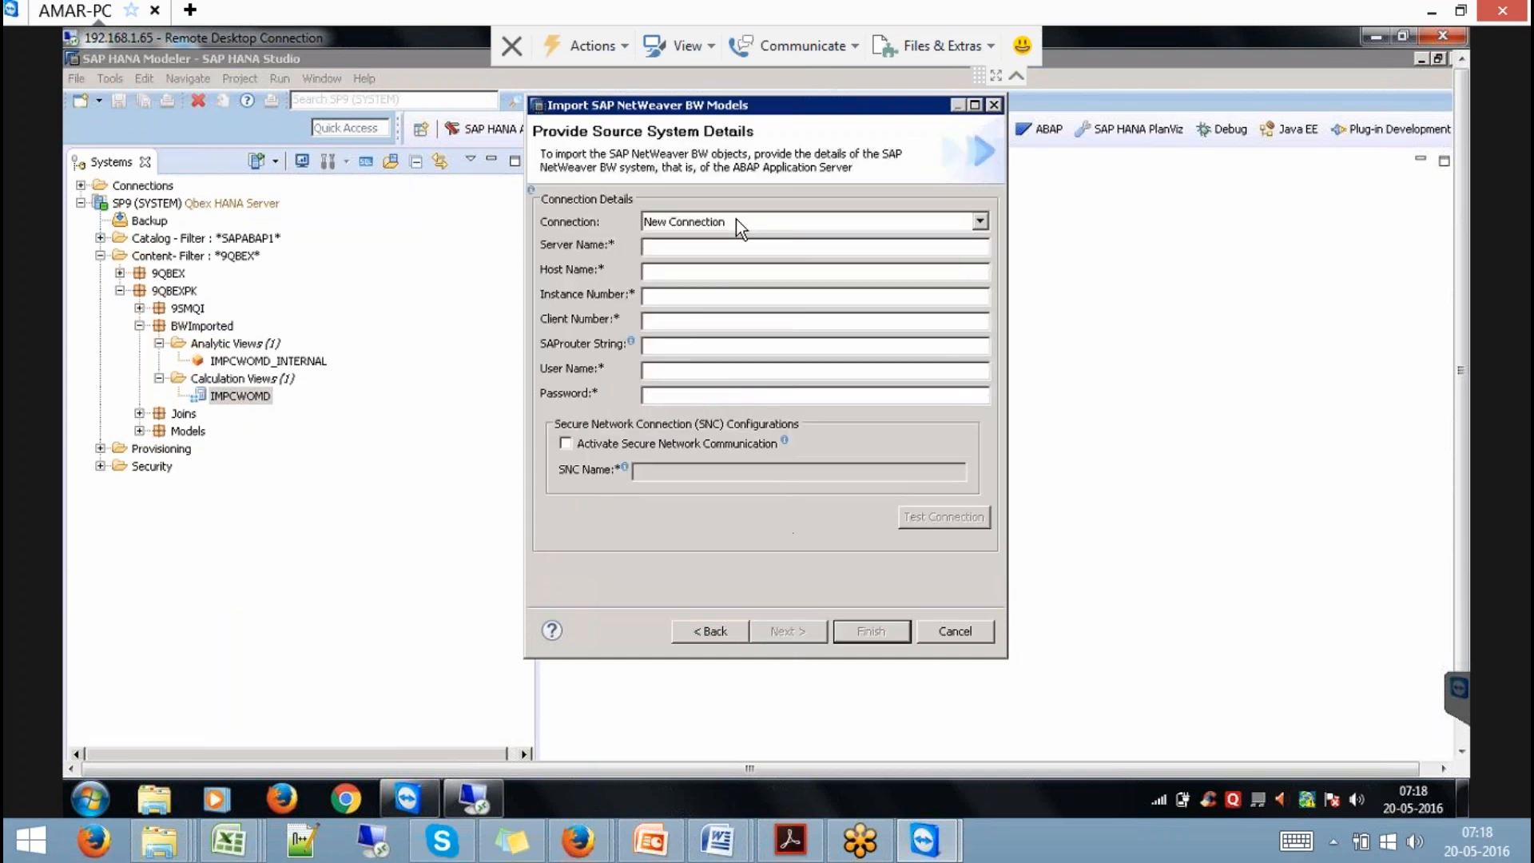
# Log in through the saved BW74SP8 connection with the BW user name and password, then choose SP9 as target.
pyautogui.click(736, 223)
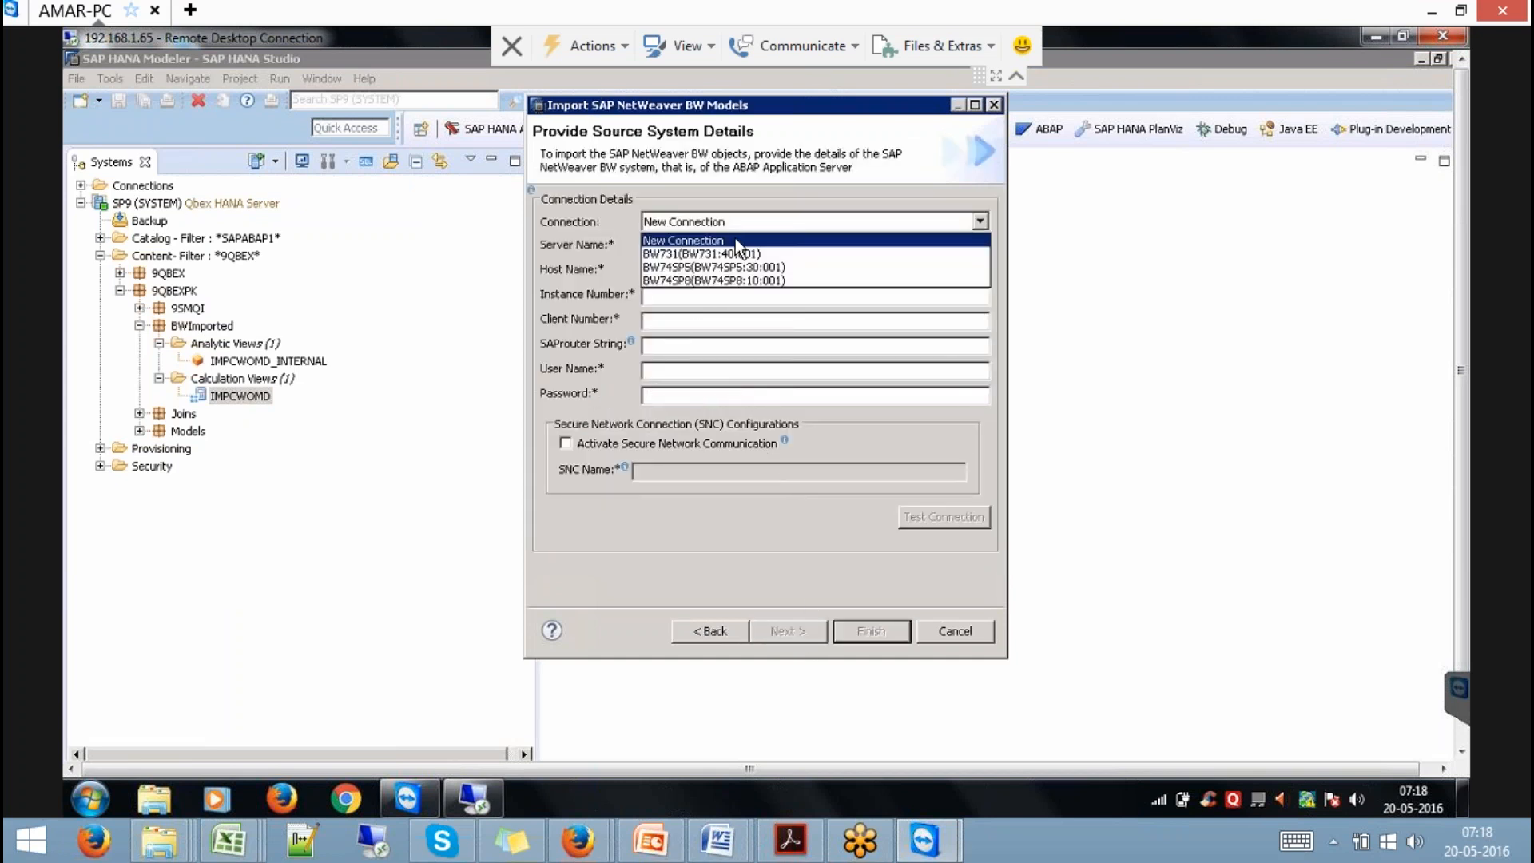
pyautogui.click(775, 280)
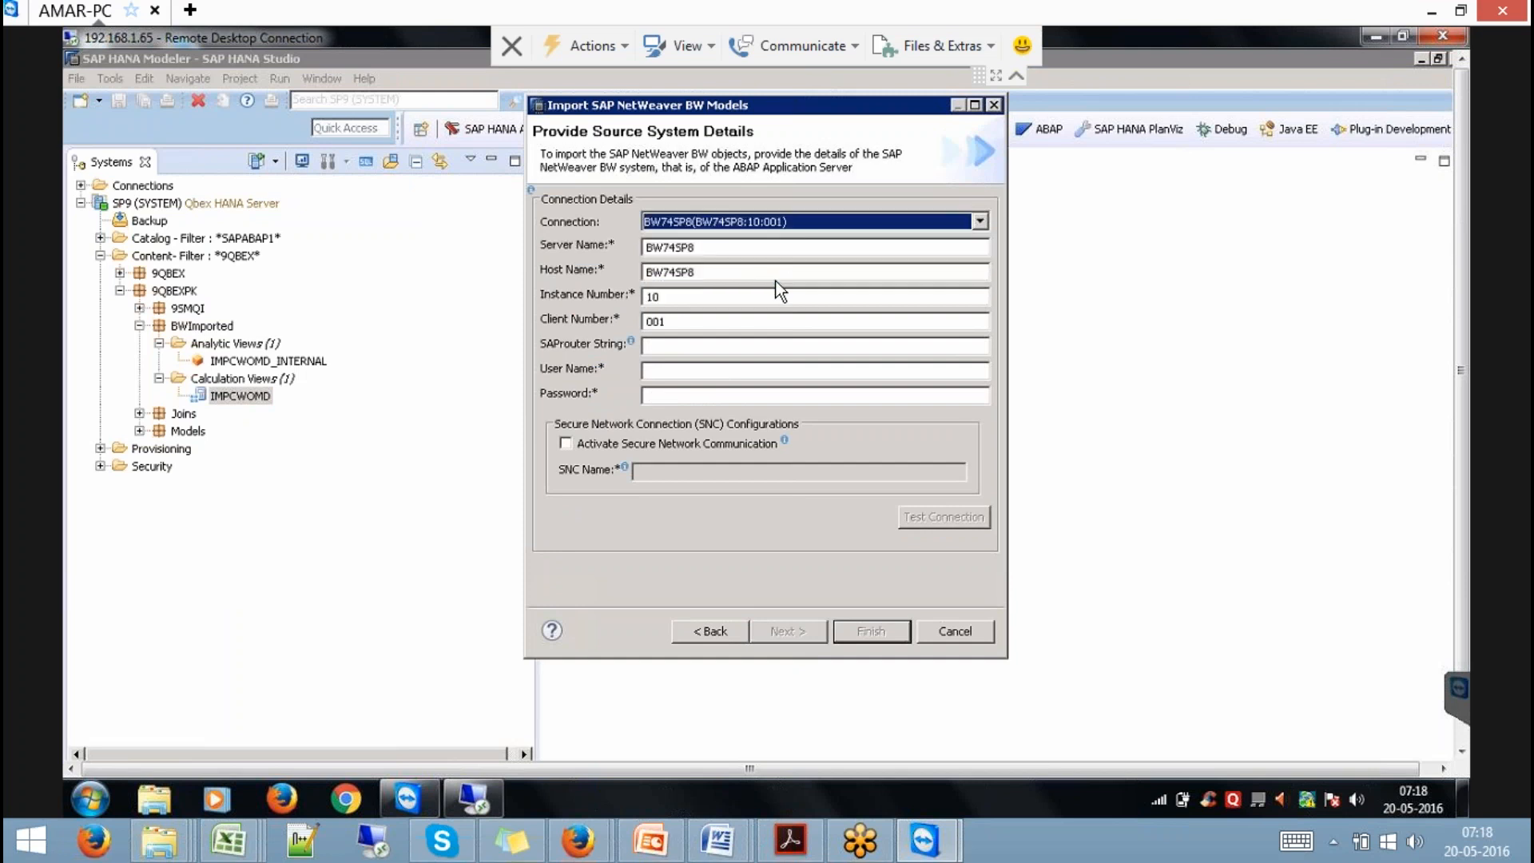
pyautogui.click(659, 370)
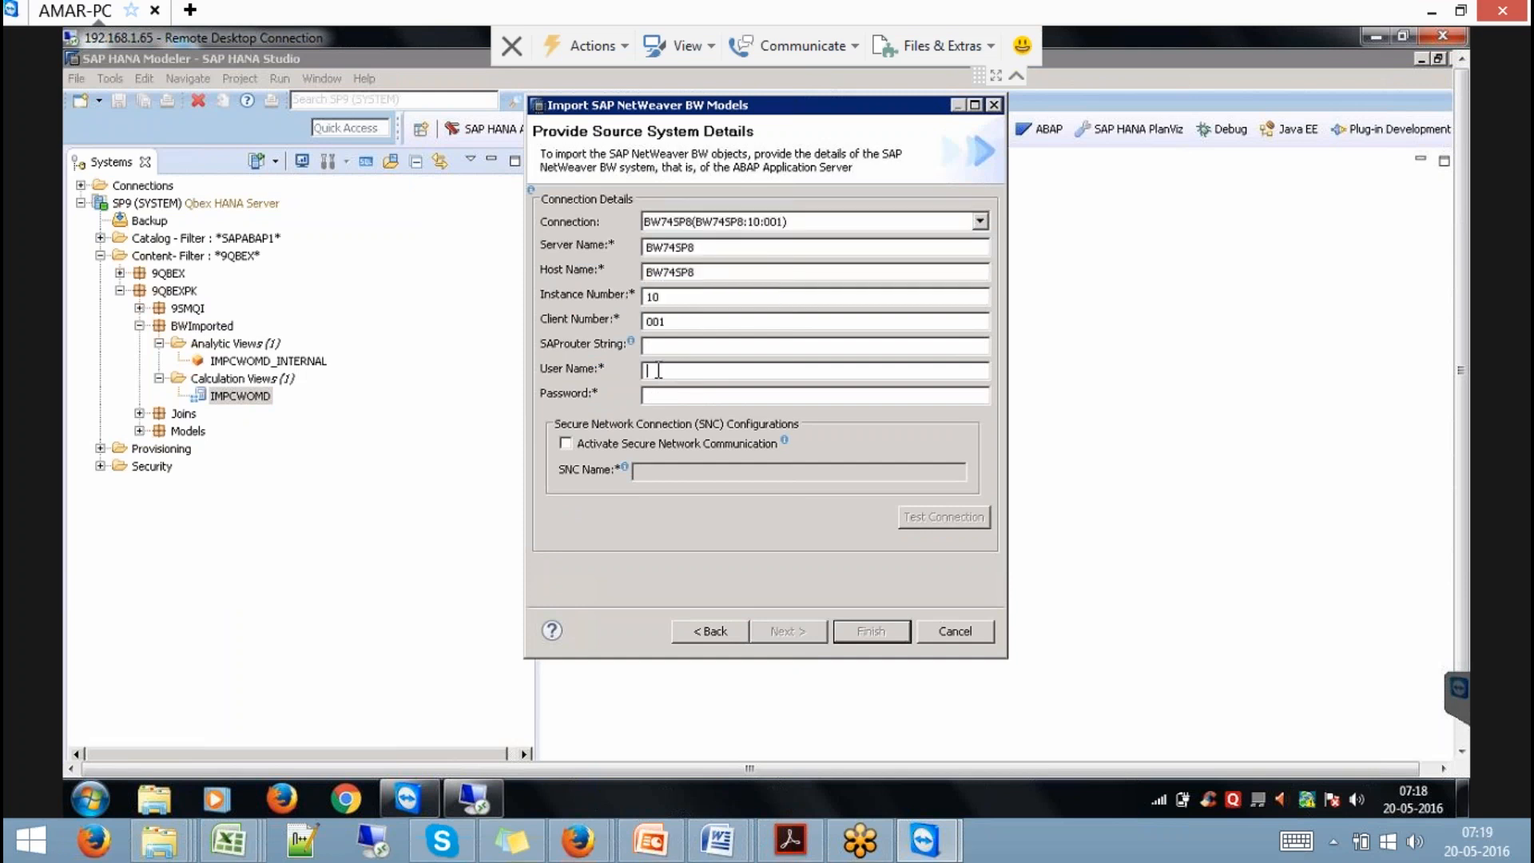
pyautogui.write('QBEX•••••••••')
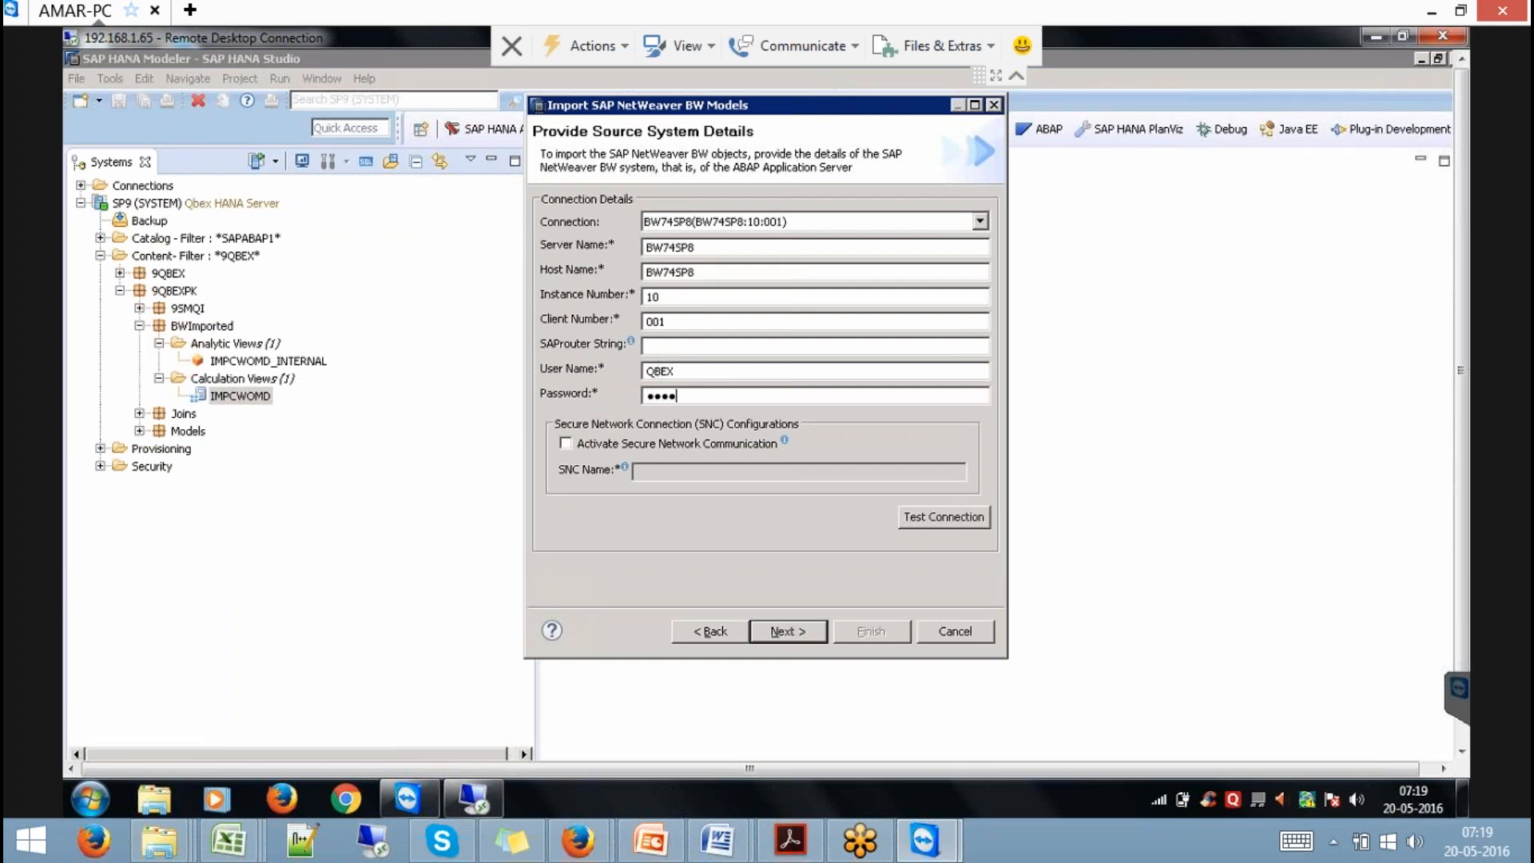
pyautogui.write('••')
pyautogui.press('Return')
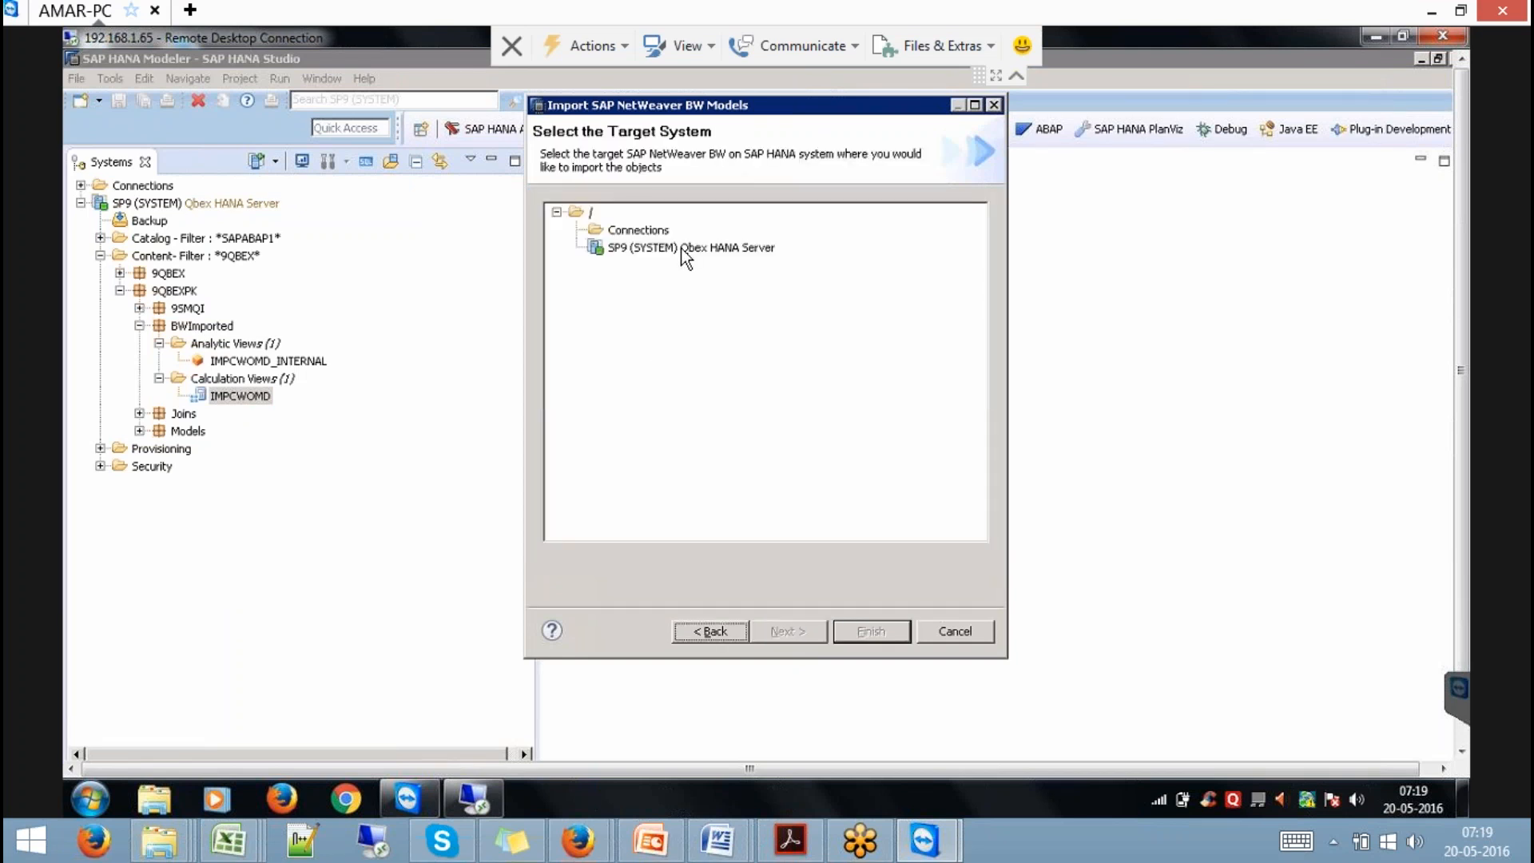
pyautogui.click(679, 247)
pyautogui.click(784, 631)
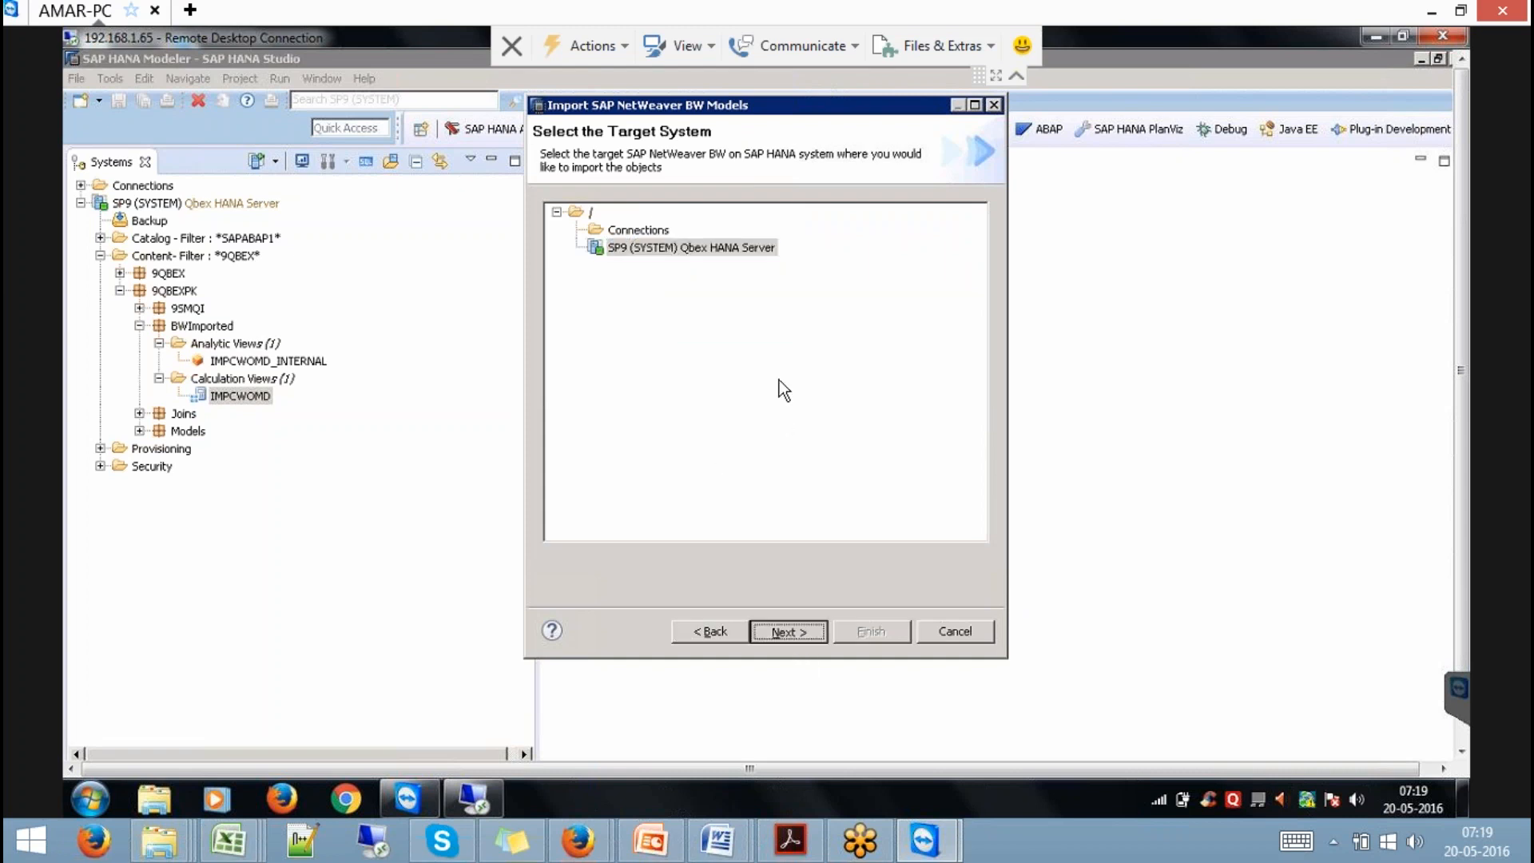
# Search for IMPCWMD, add it to the import list, and enable Overwrite existing objects and Include display attributes.
pyautogui.click(641, 198)
pyautogui.write('IMPCWMD')
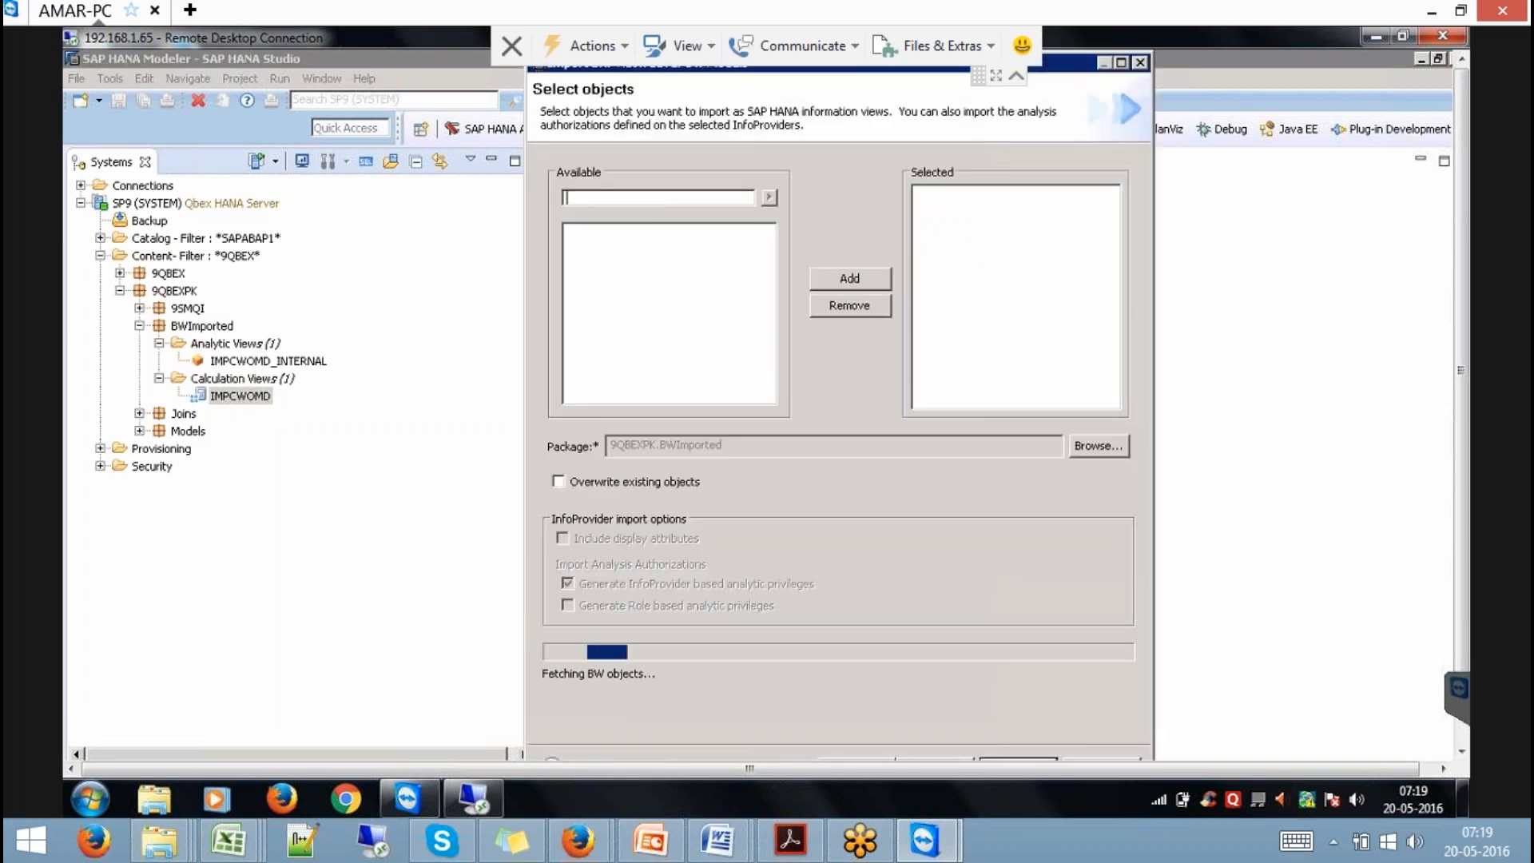
pyautogui.click(769, 198)
pyautogui.click(653, 250)
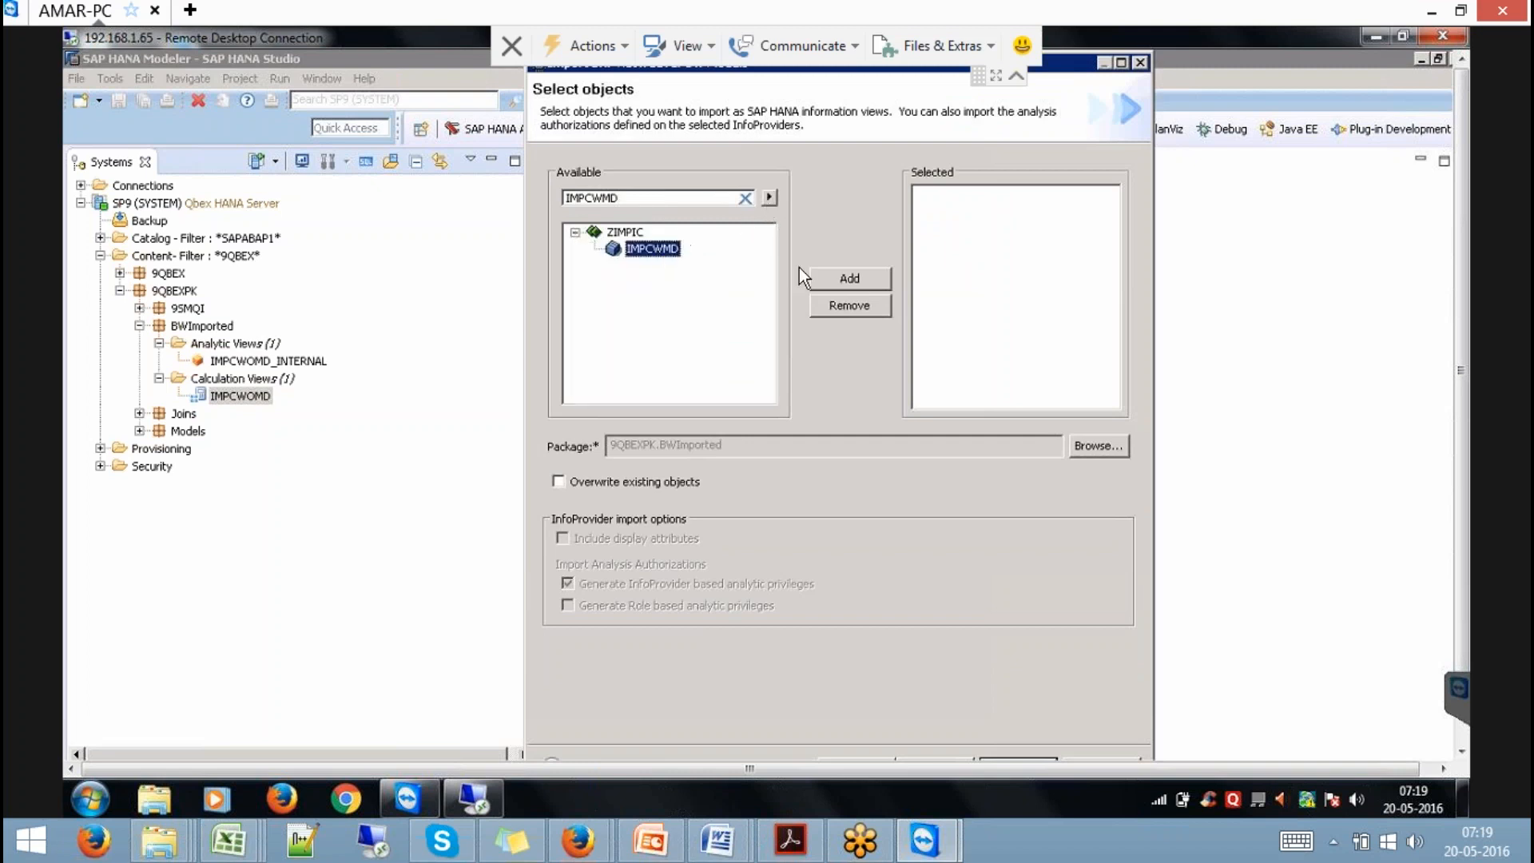
pyautogui.click(865, 276)
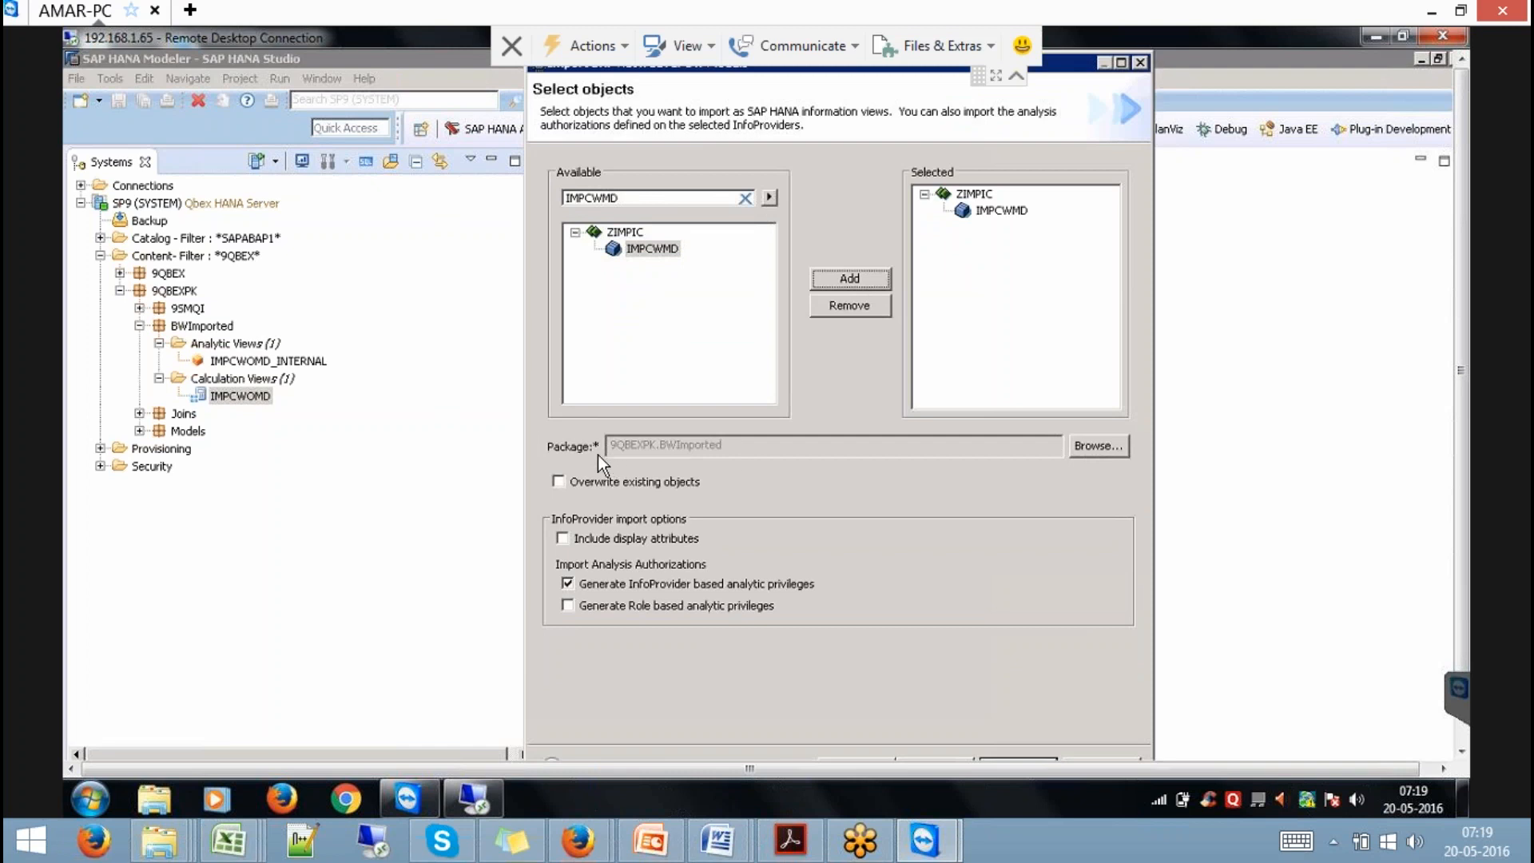
pyautogui.click(612, 482)
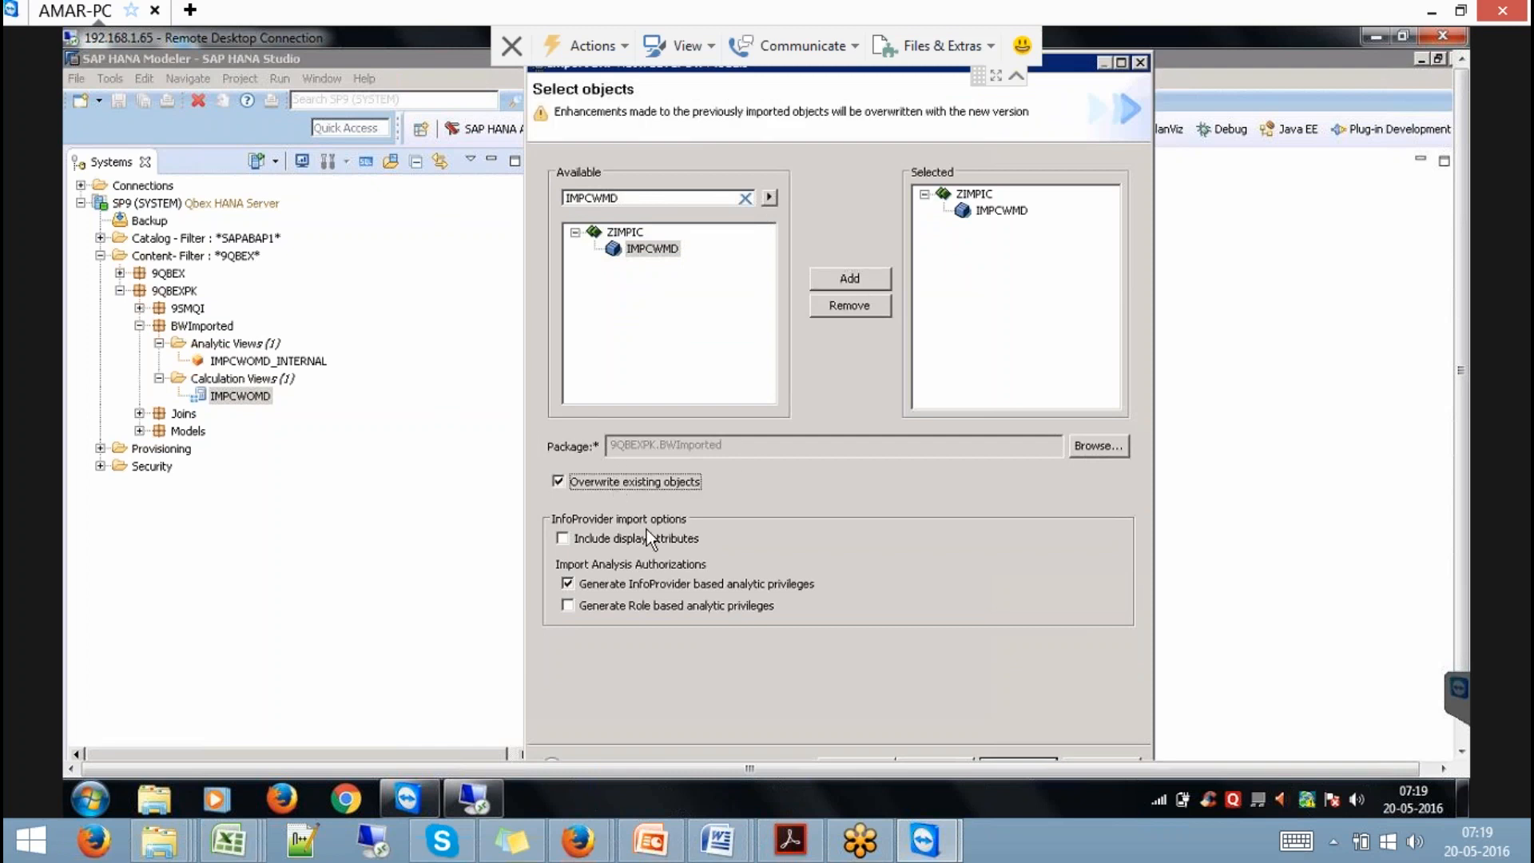
pyautogui.click(668, 544)
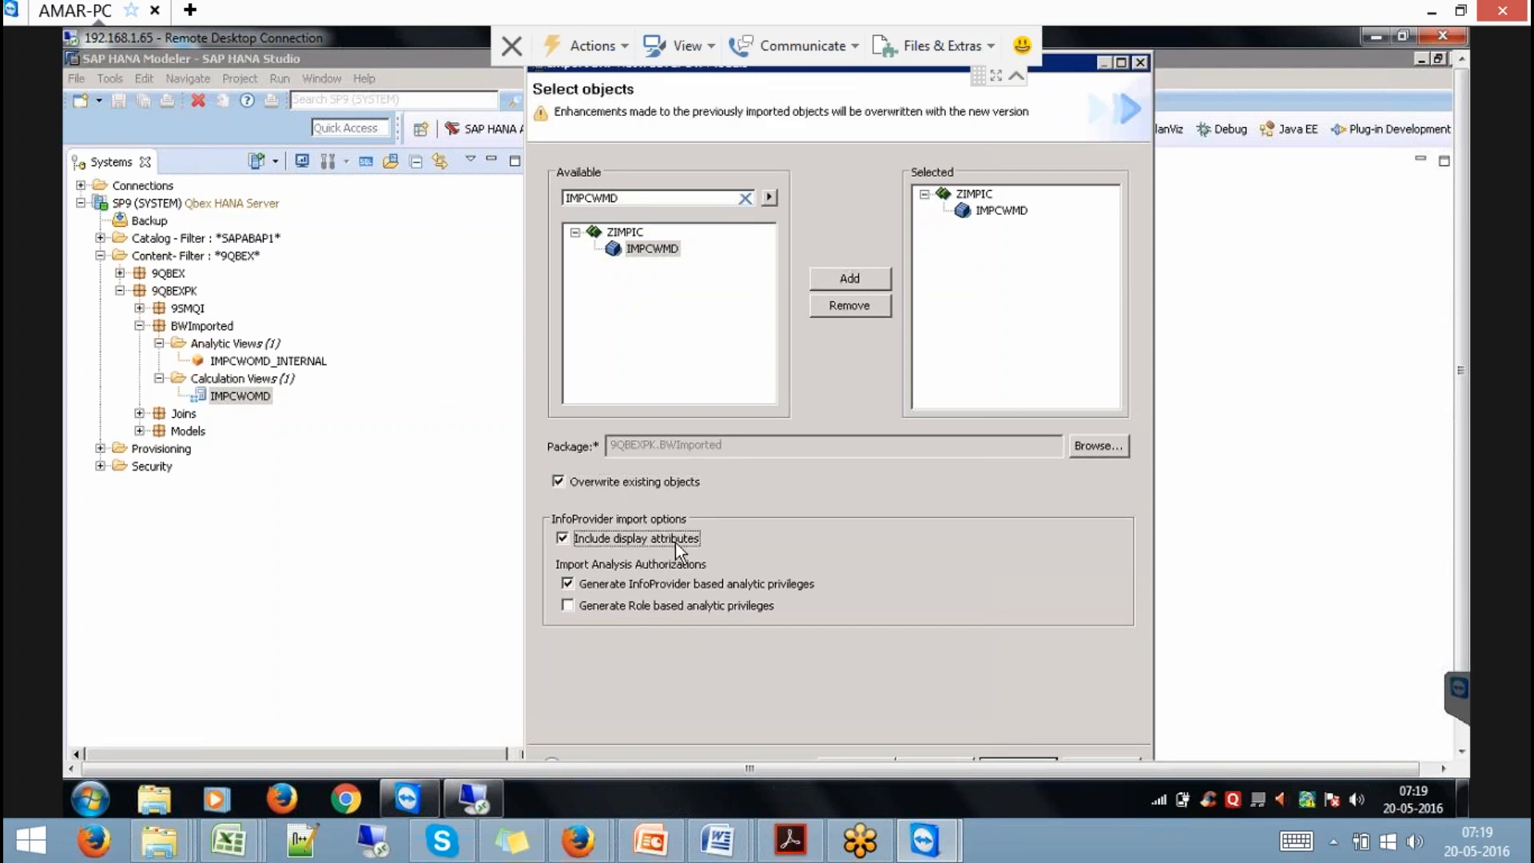
pyautogui.moveTo(1467, 435); pyautogui.dragTo(1466, 555)
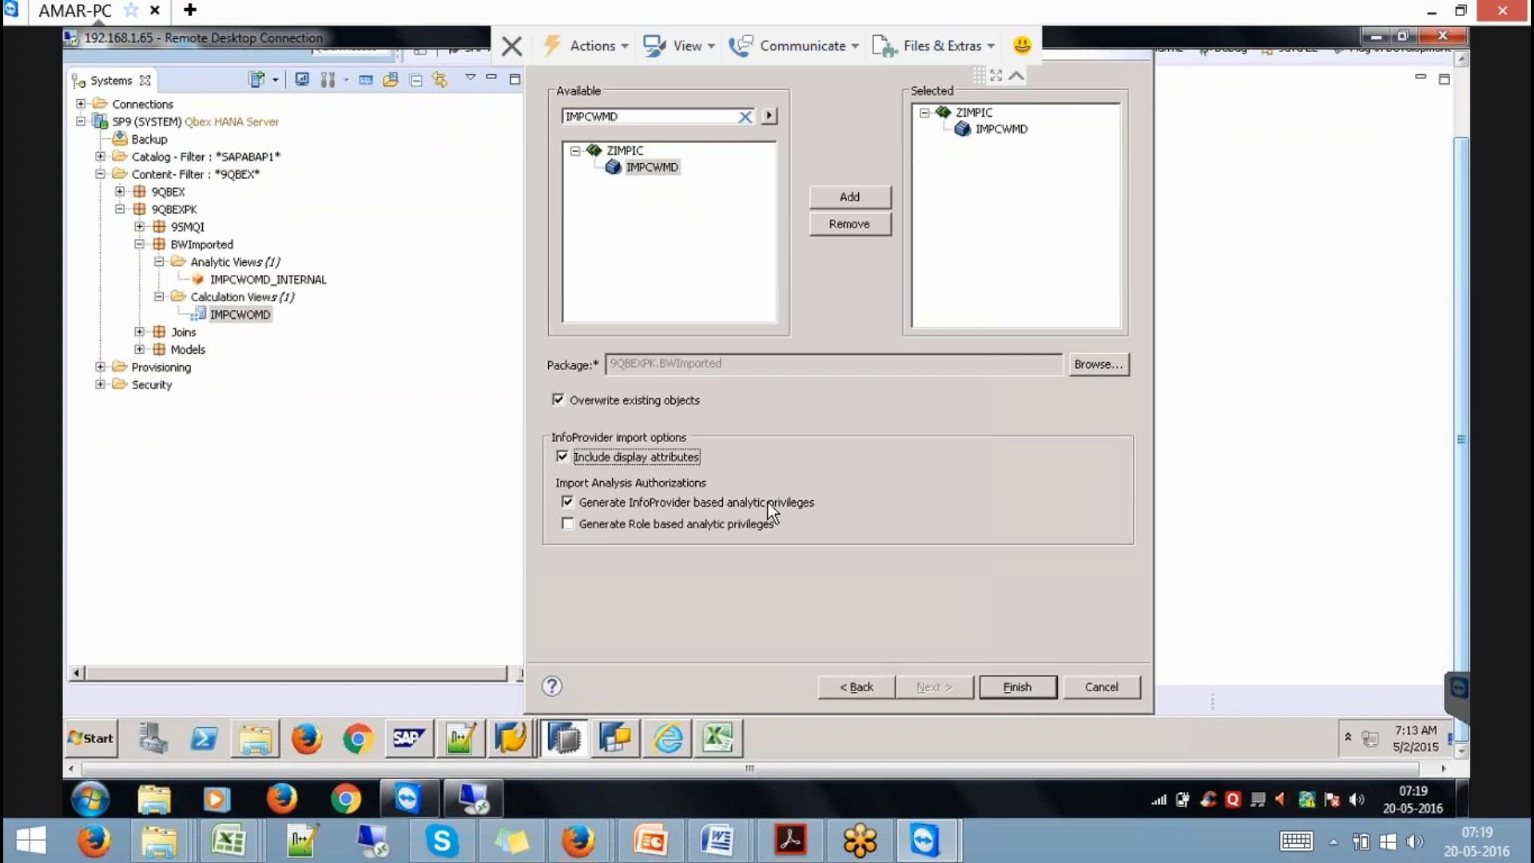
# Finish the IMPCWMD import and refresh BWImported to show Analytic Views (2) and Calculation Views (2).
pyautogui.click(1019, 685)
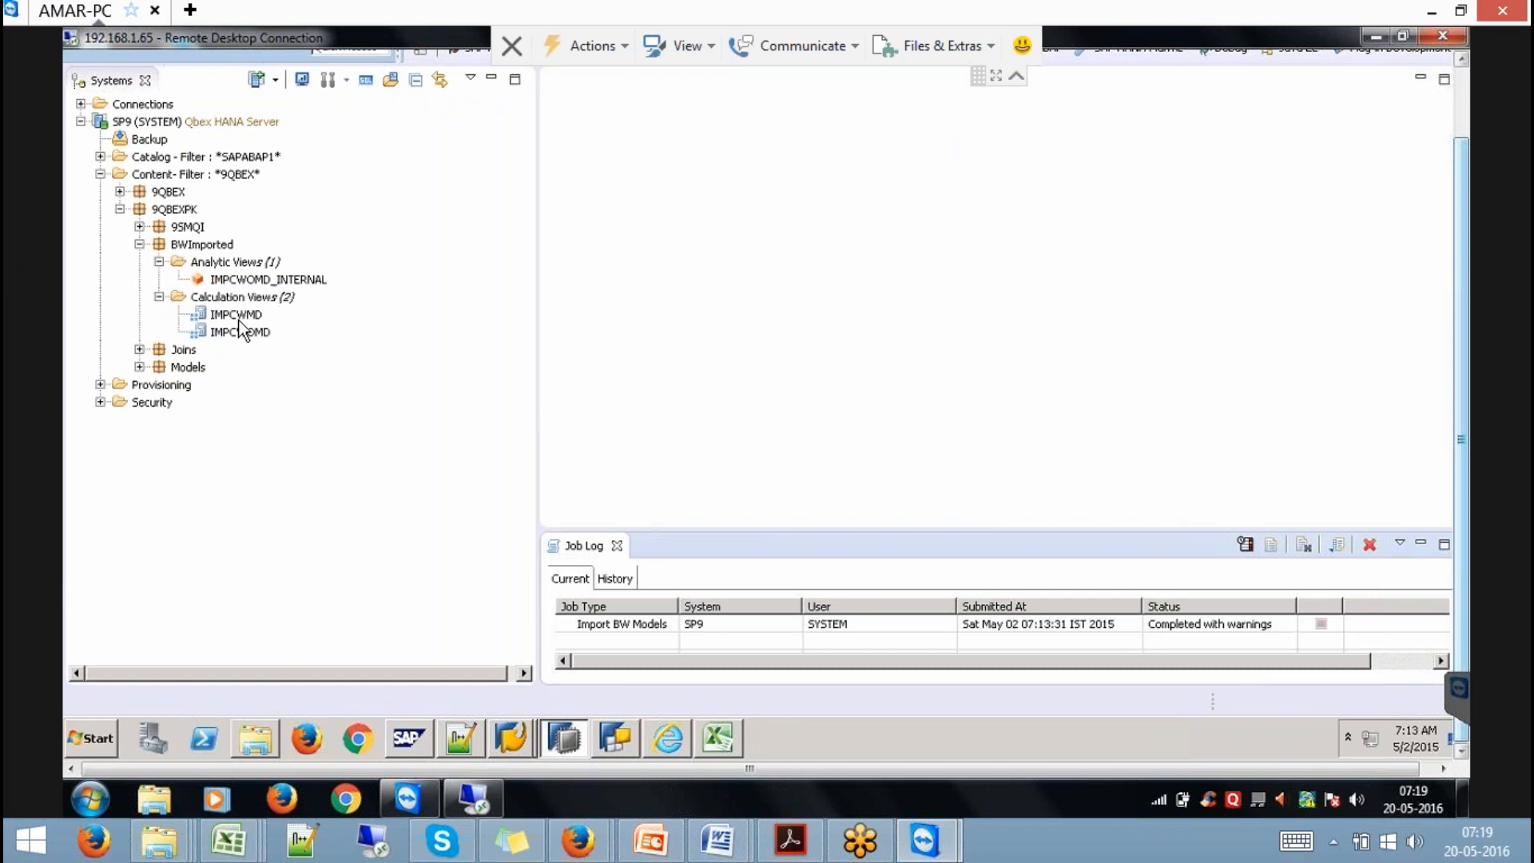
pyautogui.rightClick(197, 254)
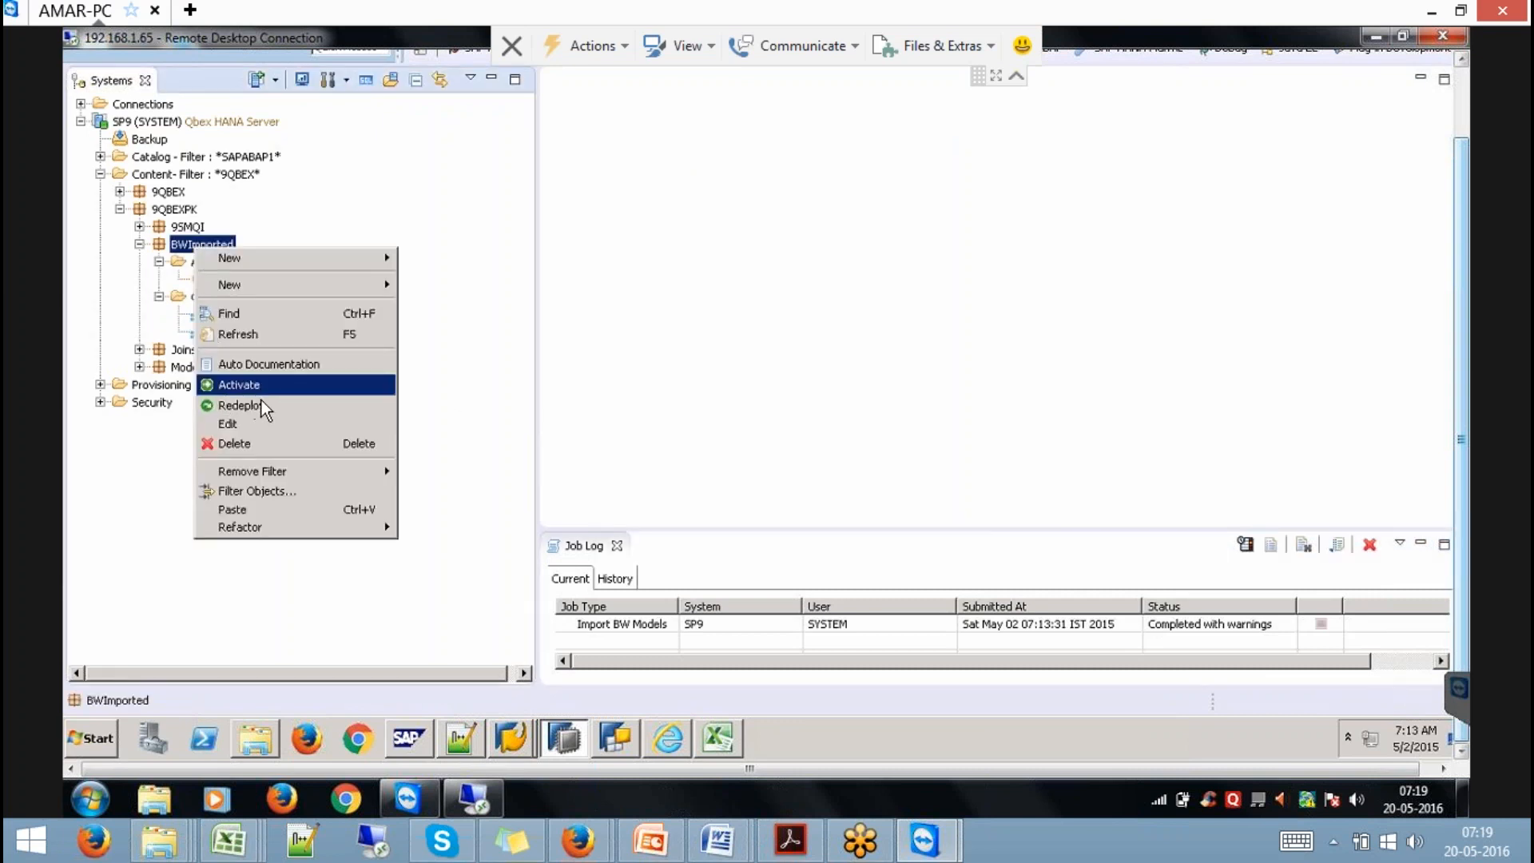
pyautogui.click(235, 335)
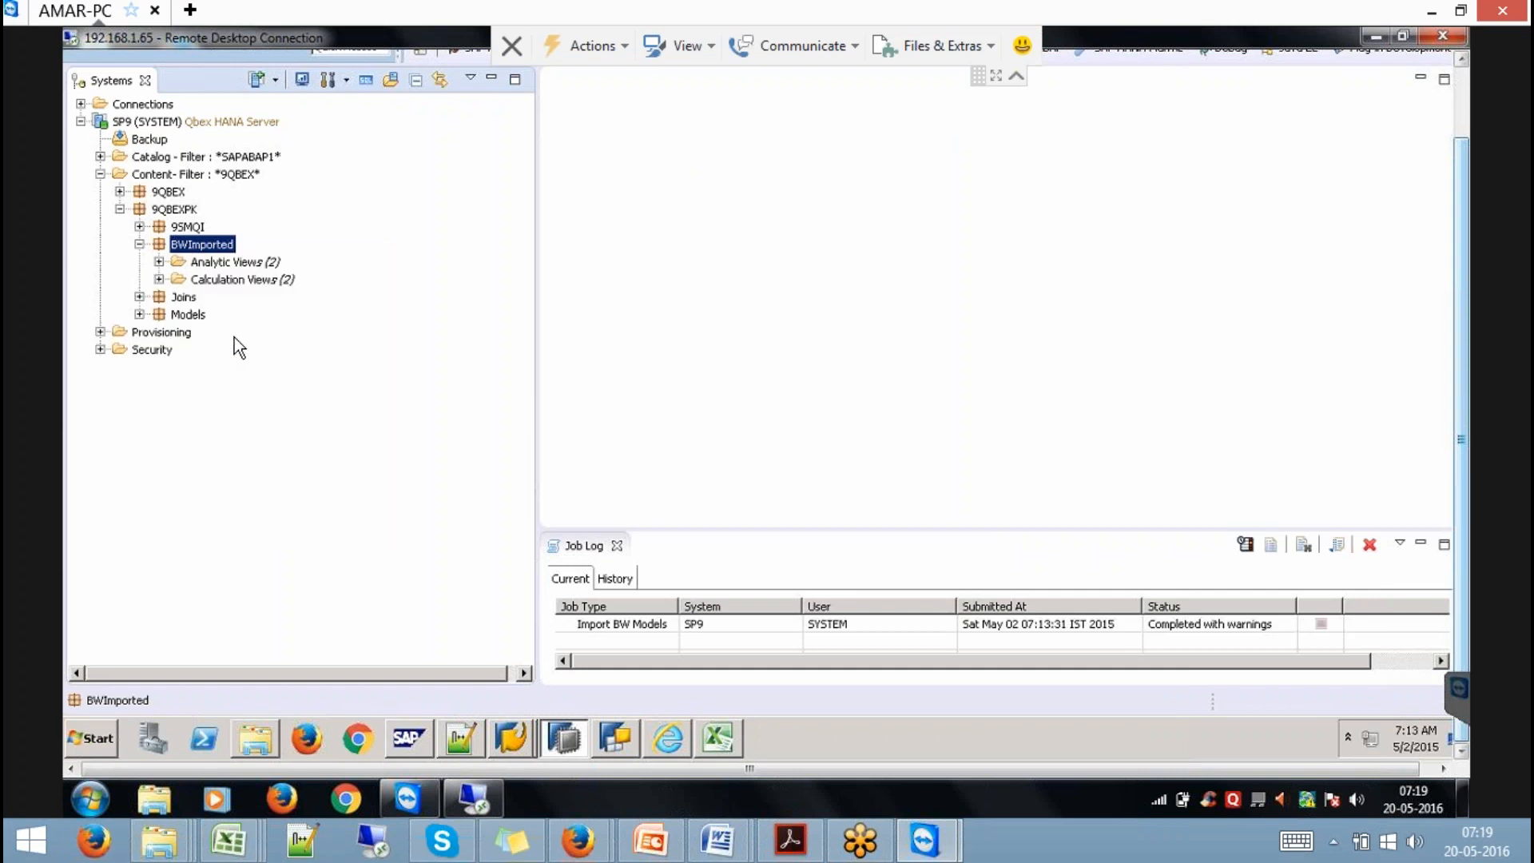
# Open the IMPCWMD_INTERNAL analytic view with the job log closed and the editor at full width.
pyautogui.click(159, 262)
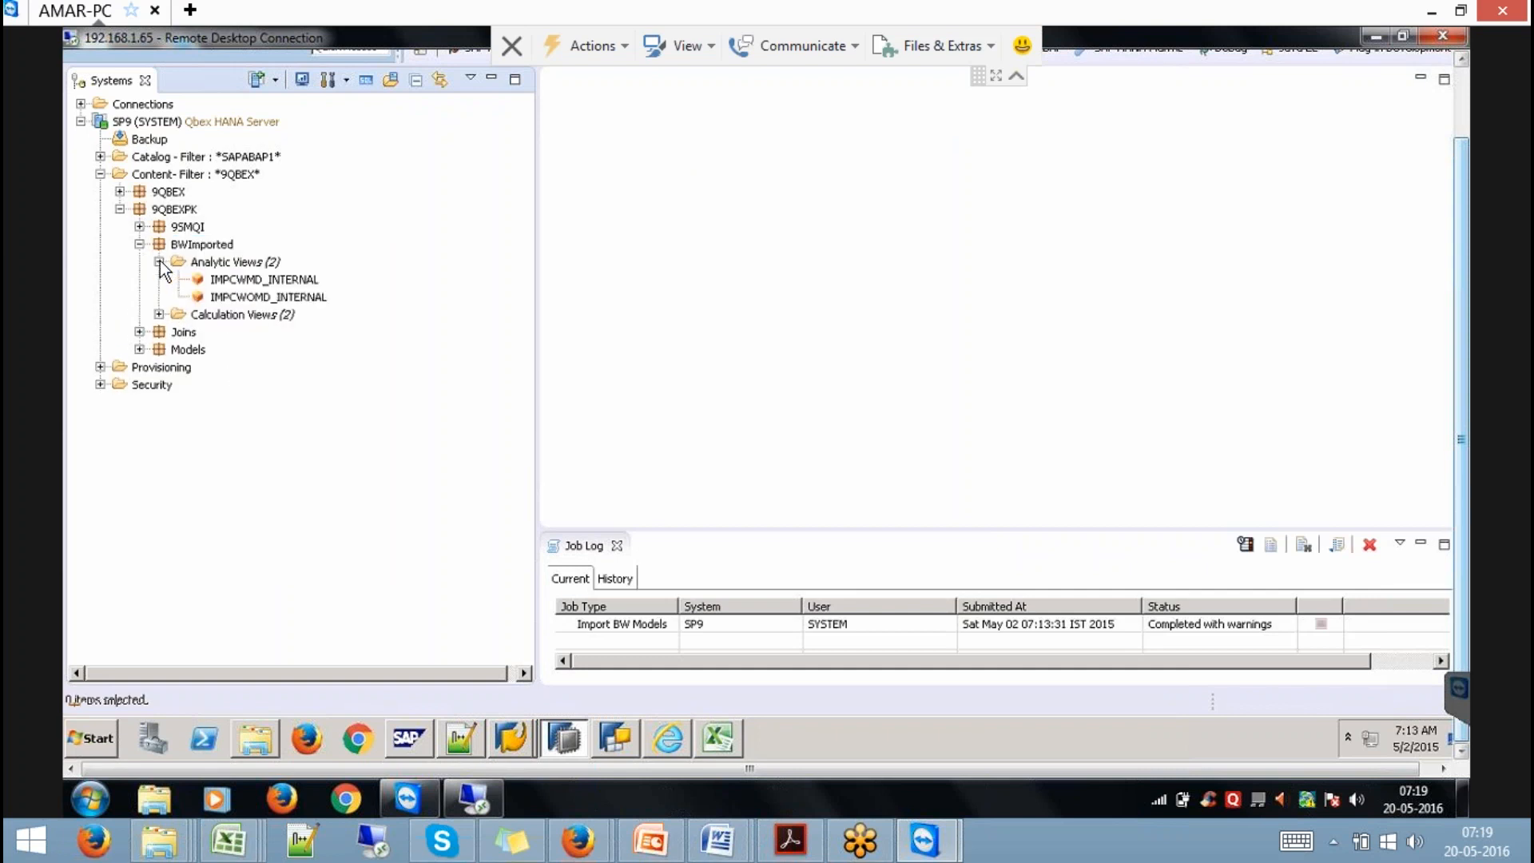
pyautogui.click(297, 279)
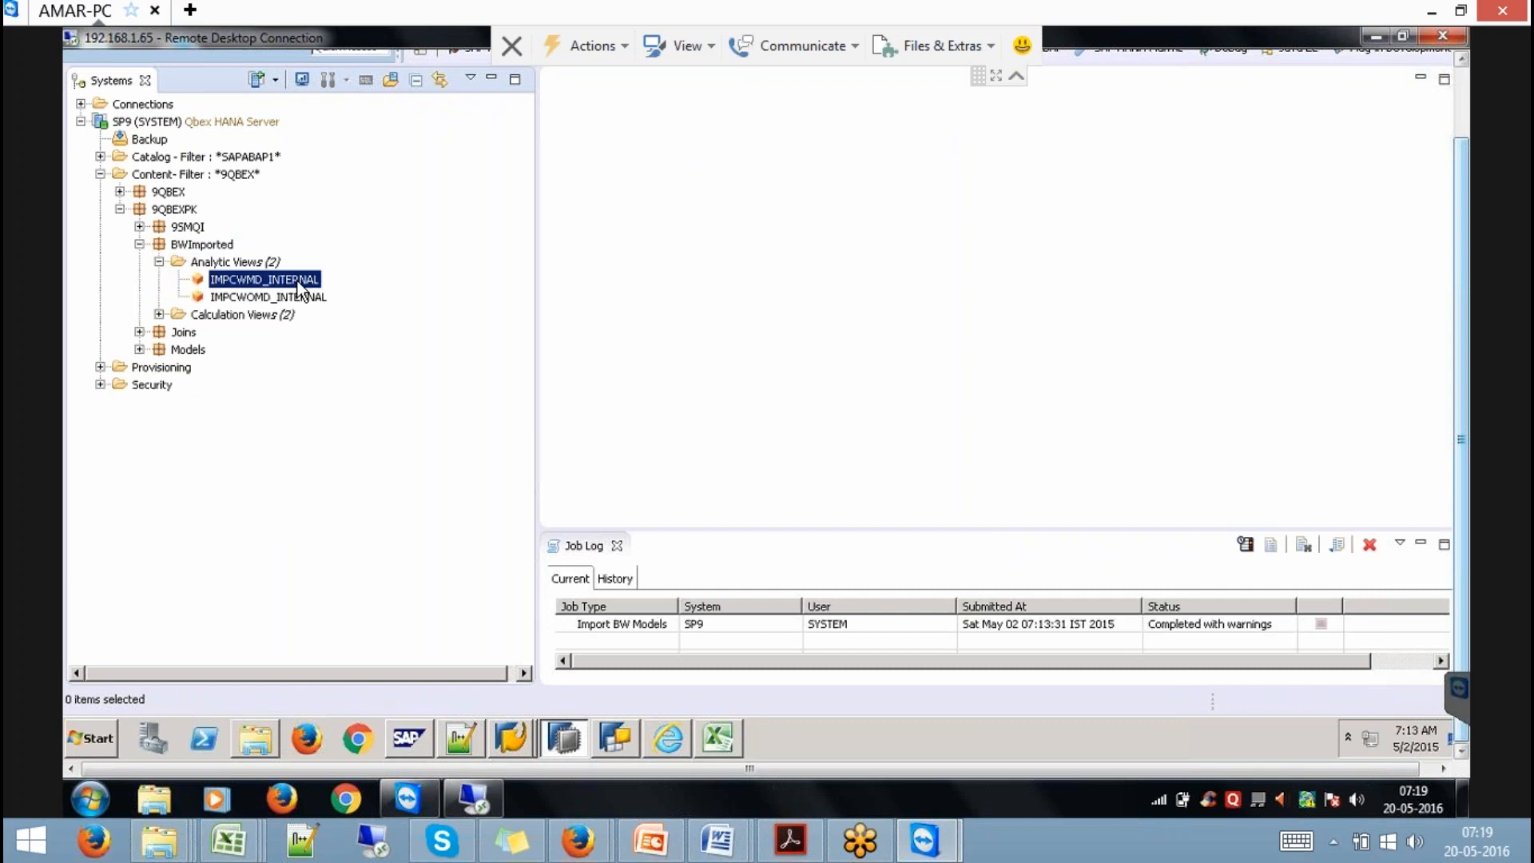
pyautogui.doubleClick(298, 279)
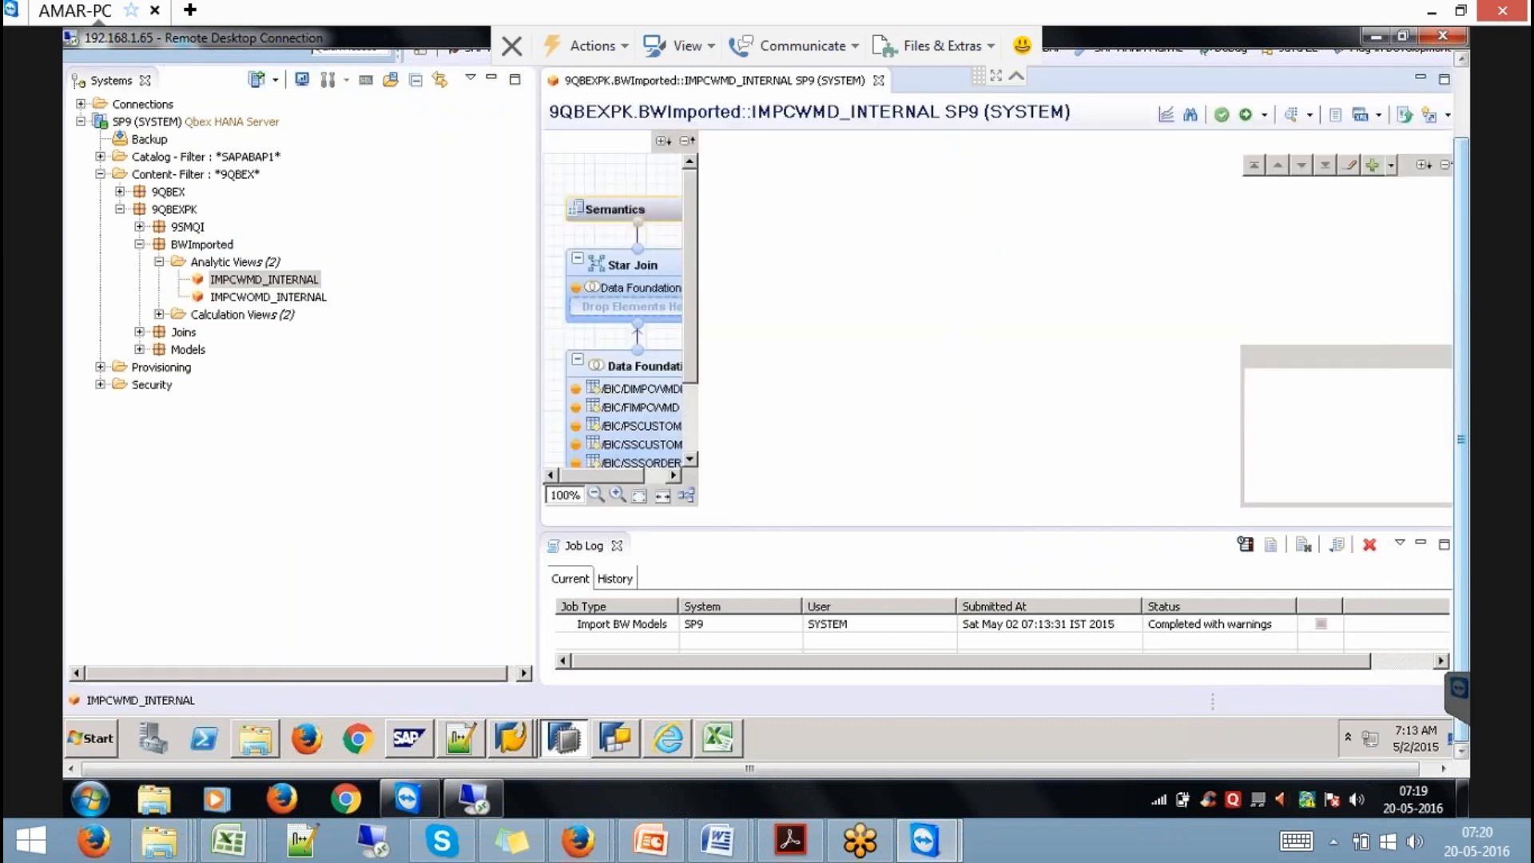
pyautogui.click(618, 546)
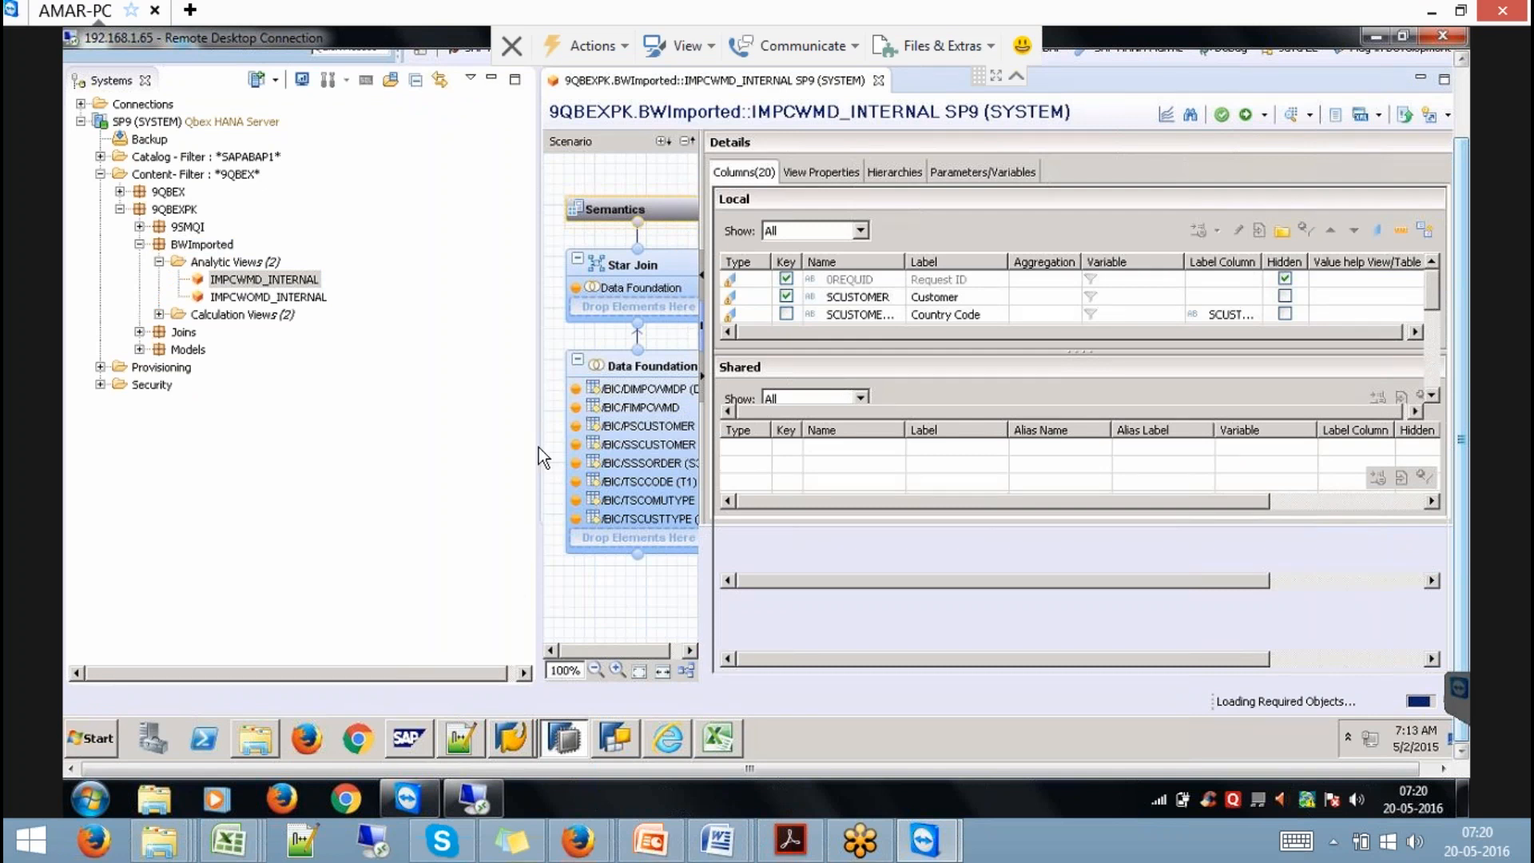
pyautogui.click(492, 79)
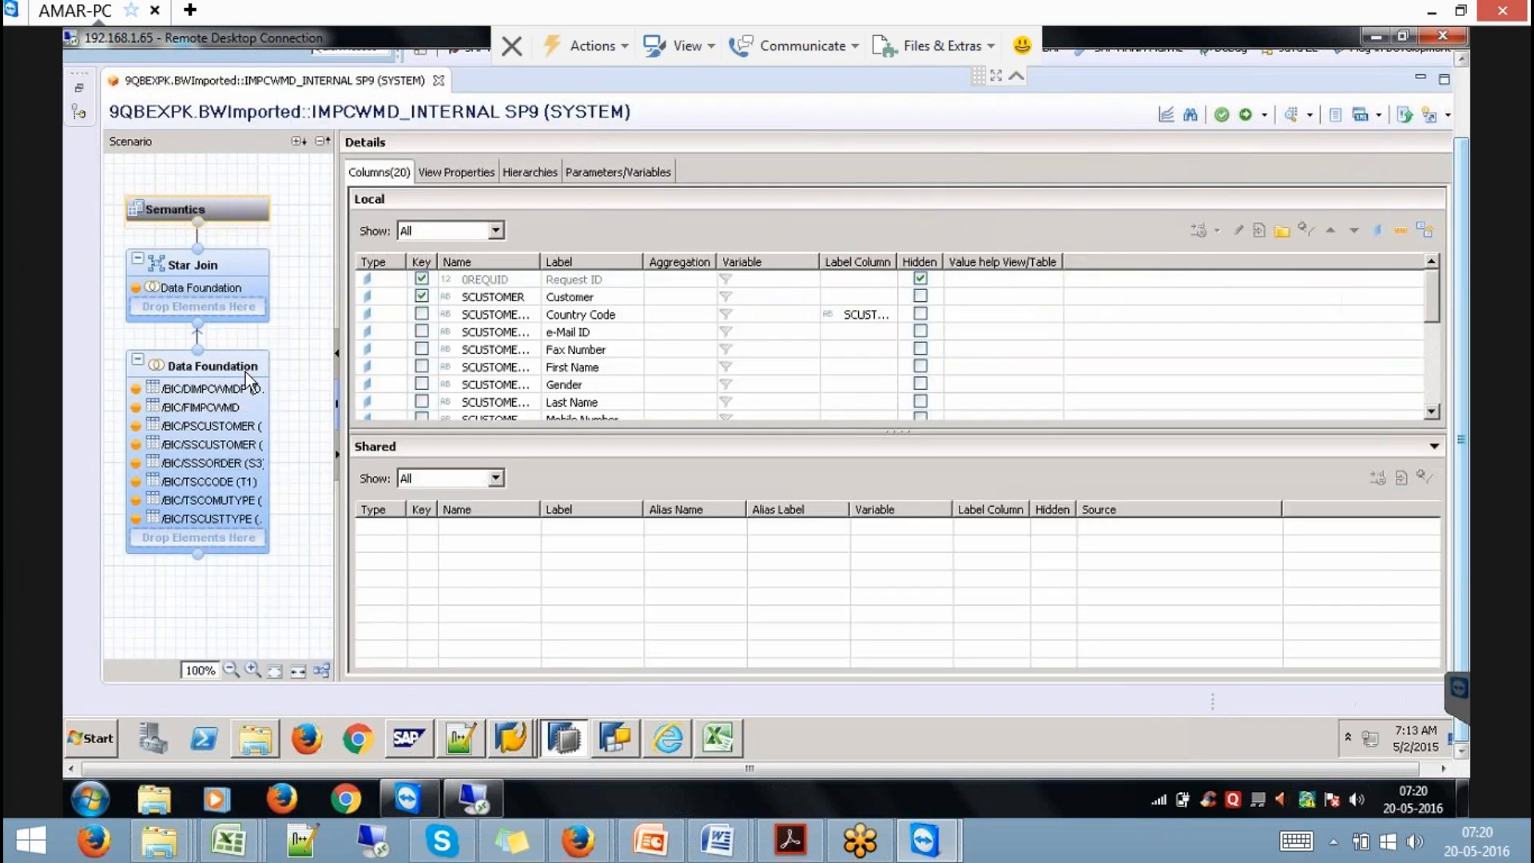
# Show the Data Foundation join diagram and auto-layout its tables.
pyautogui.click(247, 373)
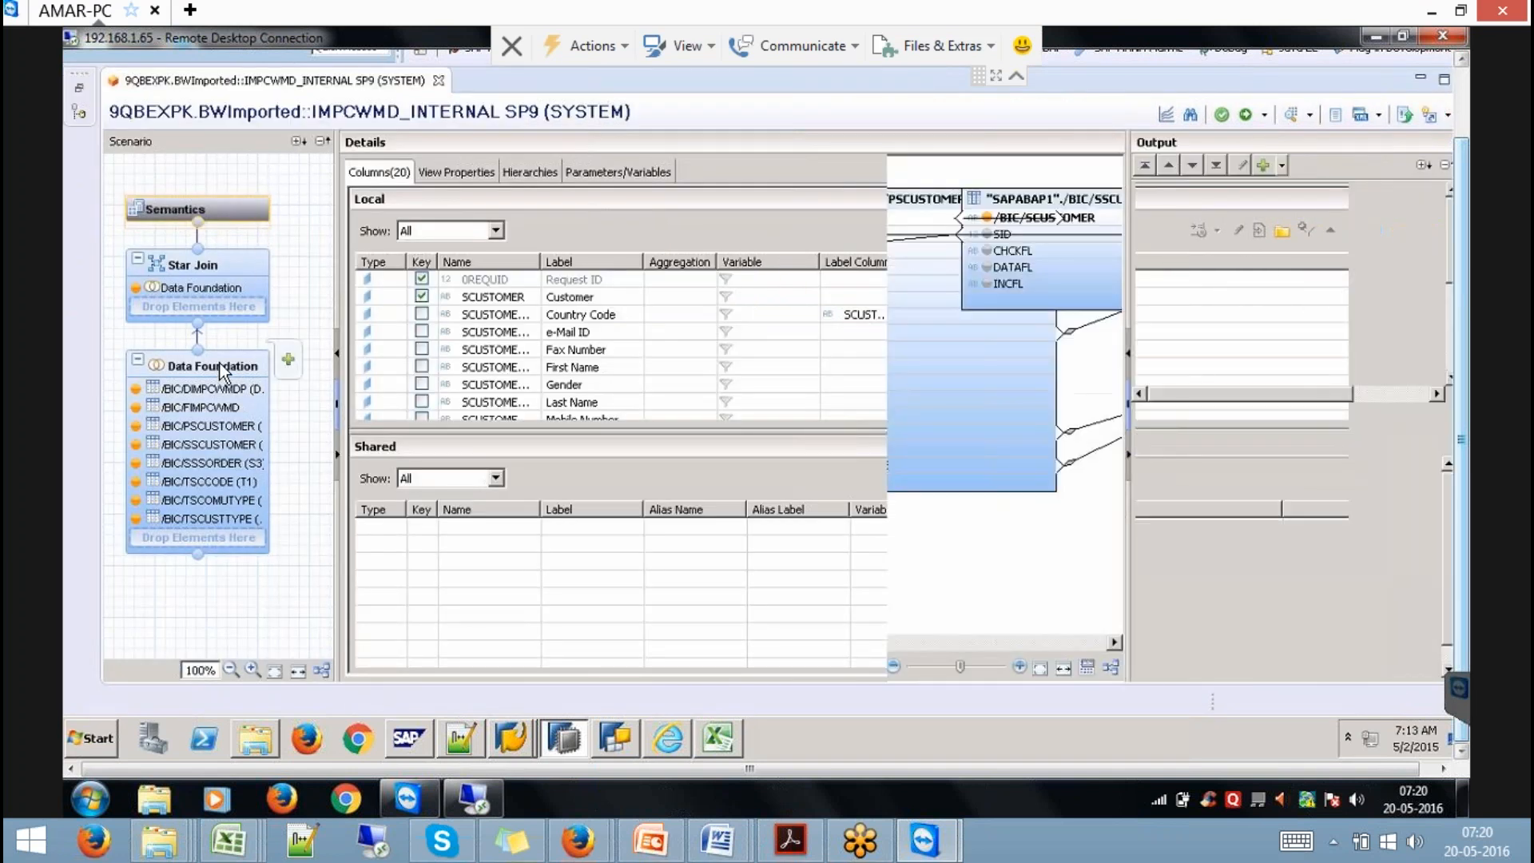
pyautogui.click(1111, 667)
pyautogui.moveTo(678, 639); pyautogui.dragTo(985, 657)
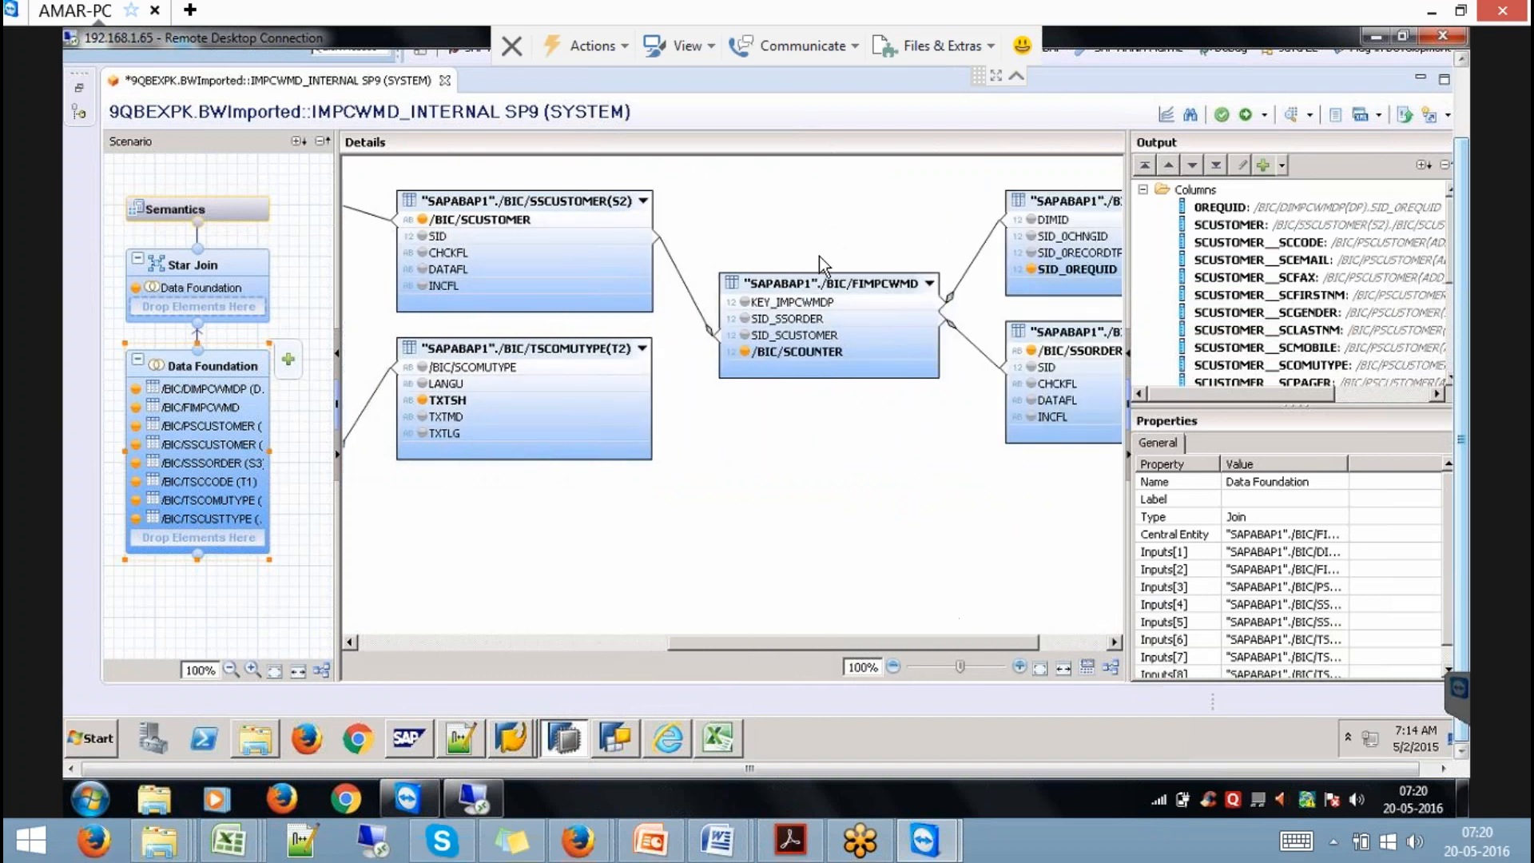
pyautogui.click(803, 303)
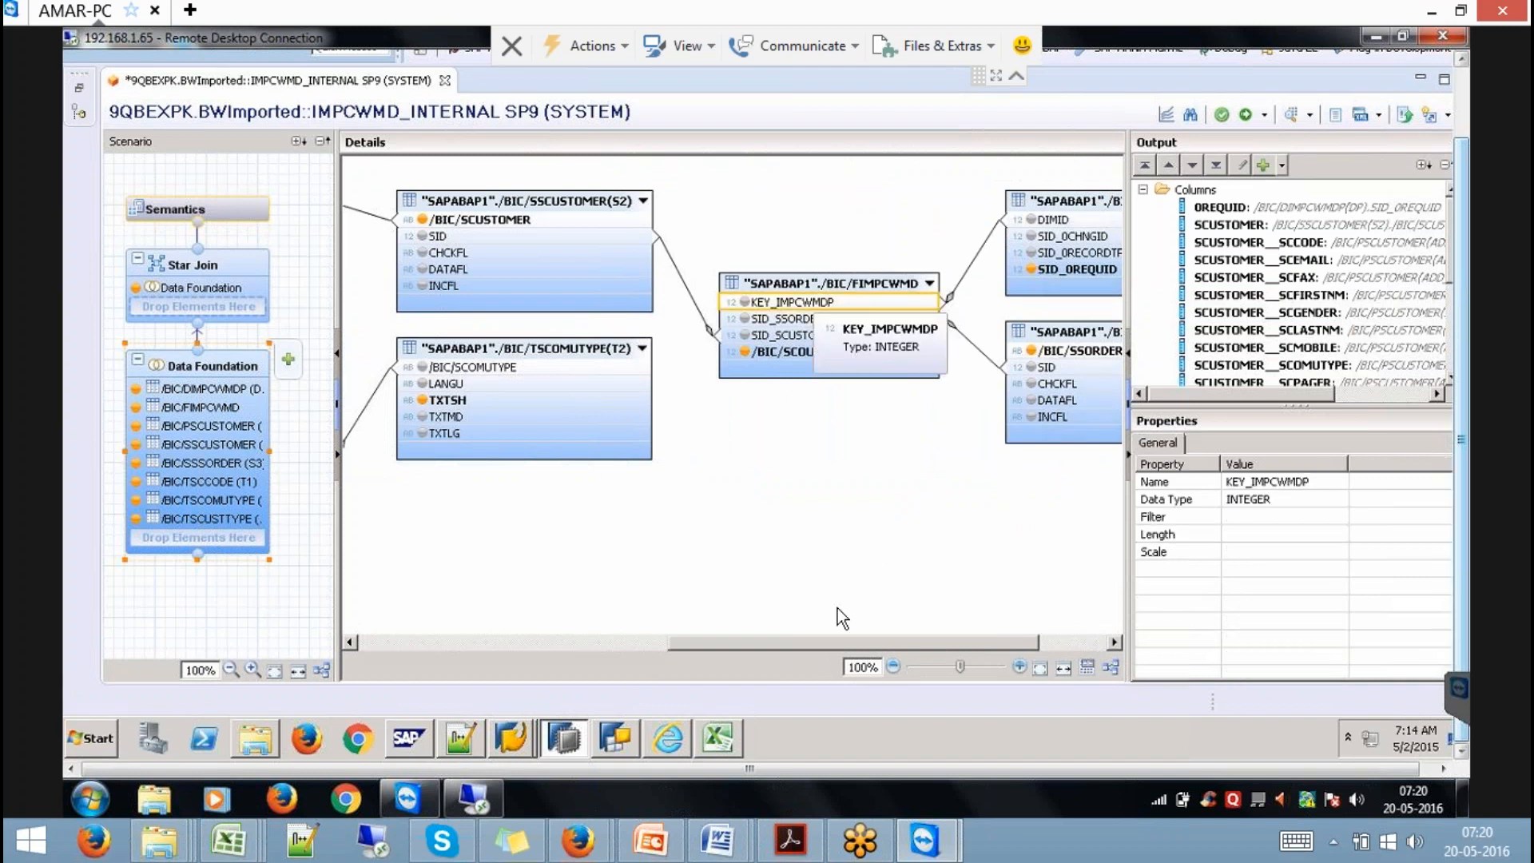
pyautogui.moveTo(846, 640); pyautogui.dragTo(942, 645)
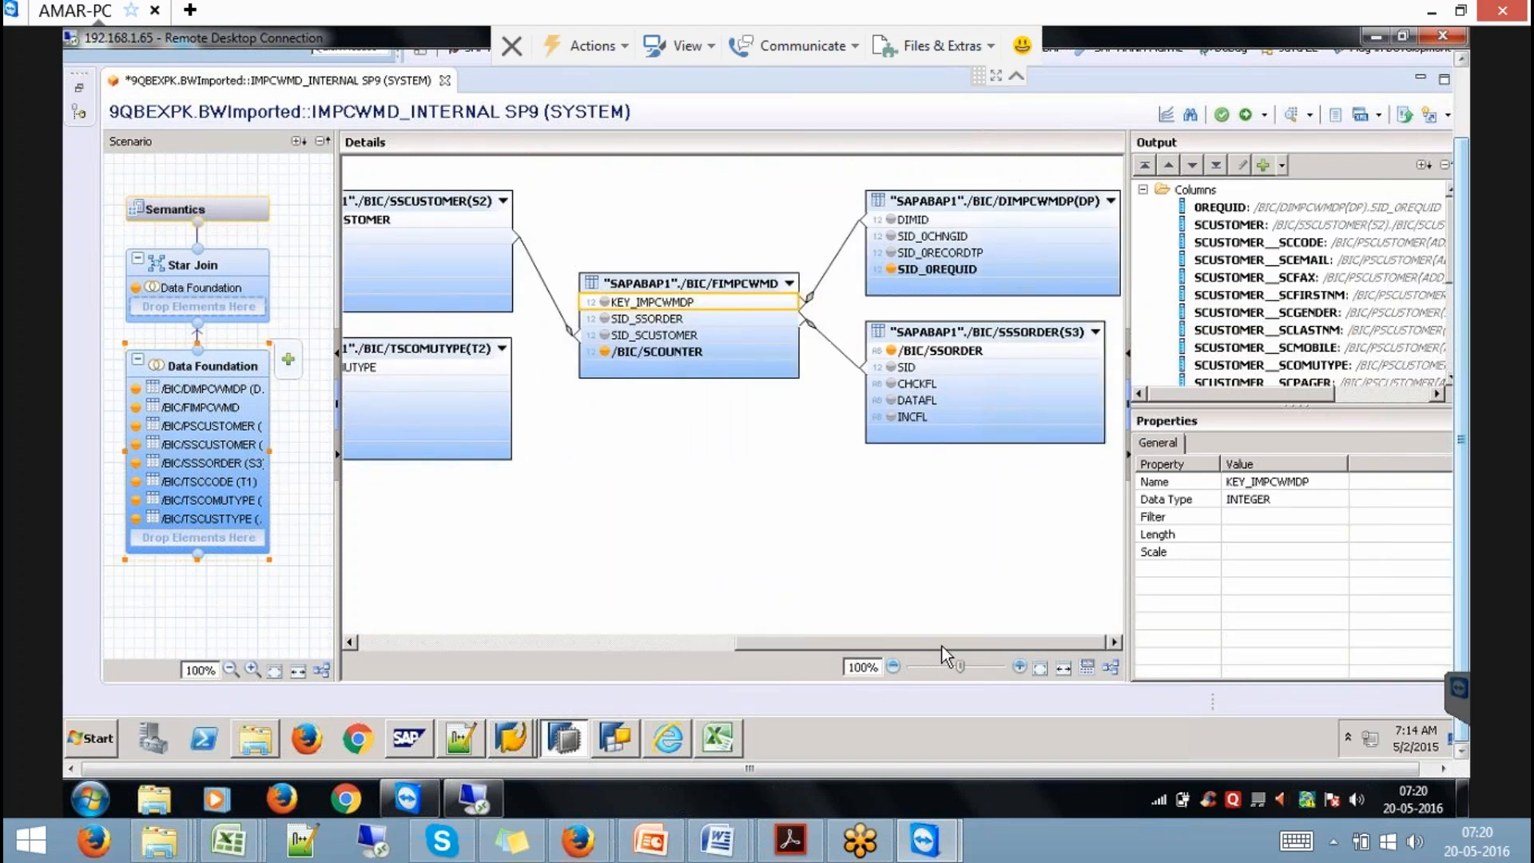
pyautogui.click(652, 321)
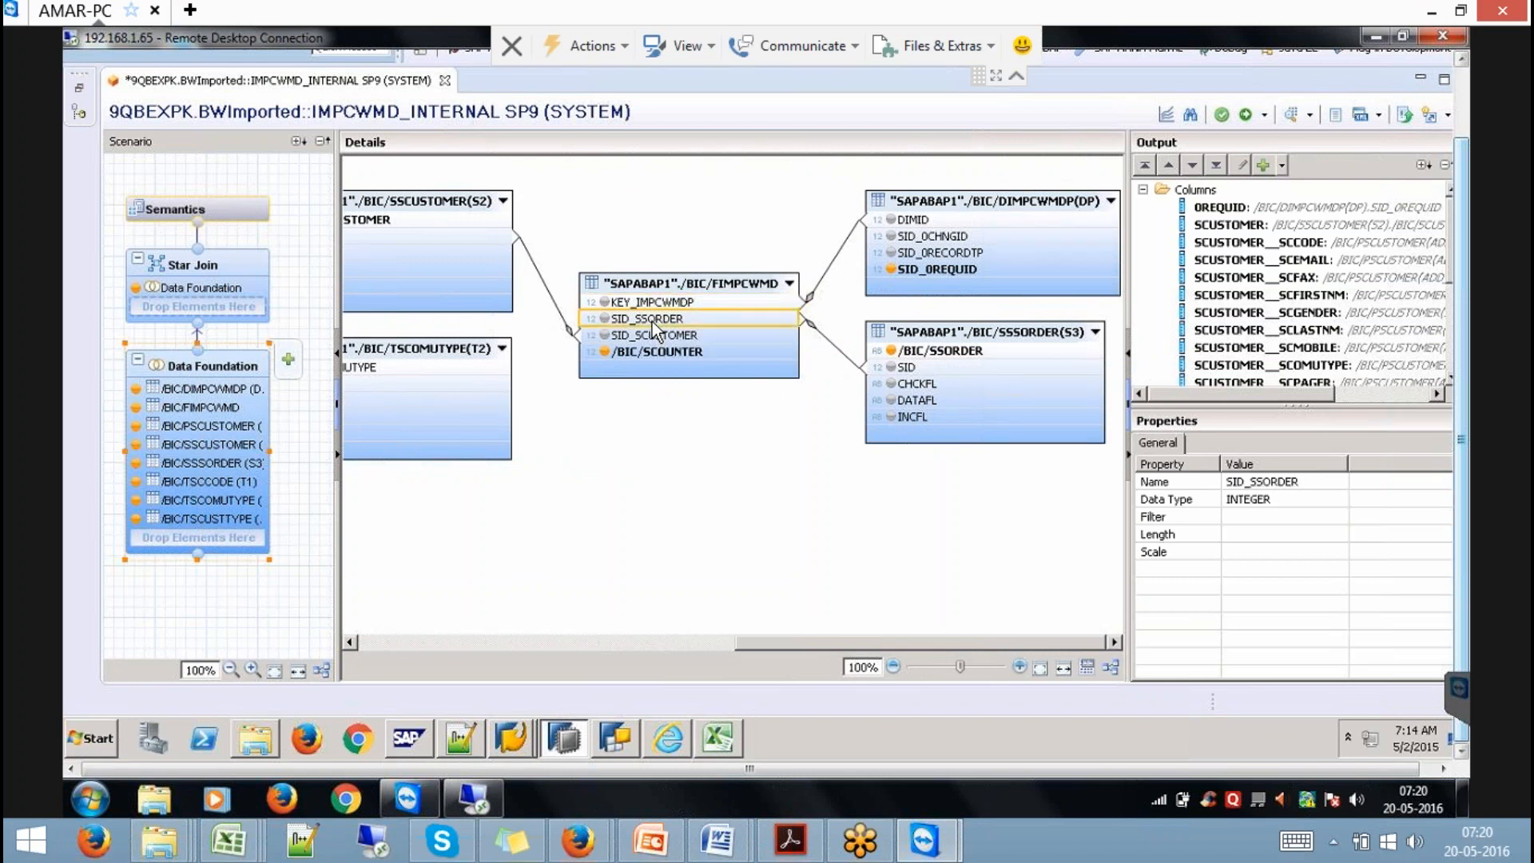
pyautogui.click(958, 330)
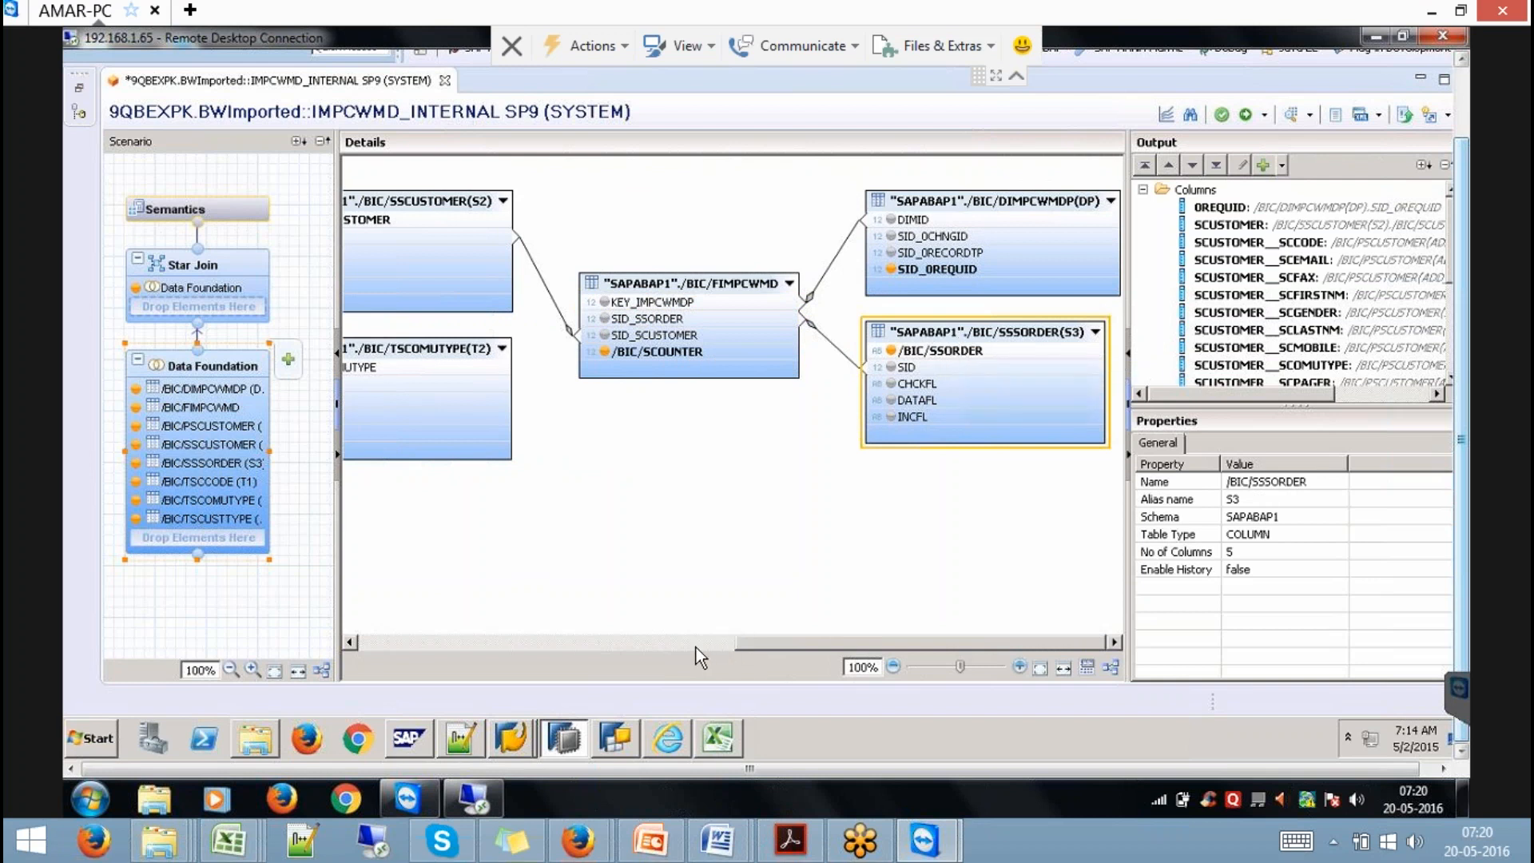
pyautogui.hscroll(-3, 696, 645)
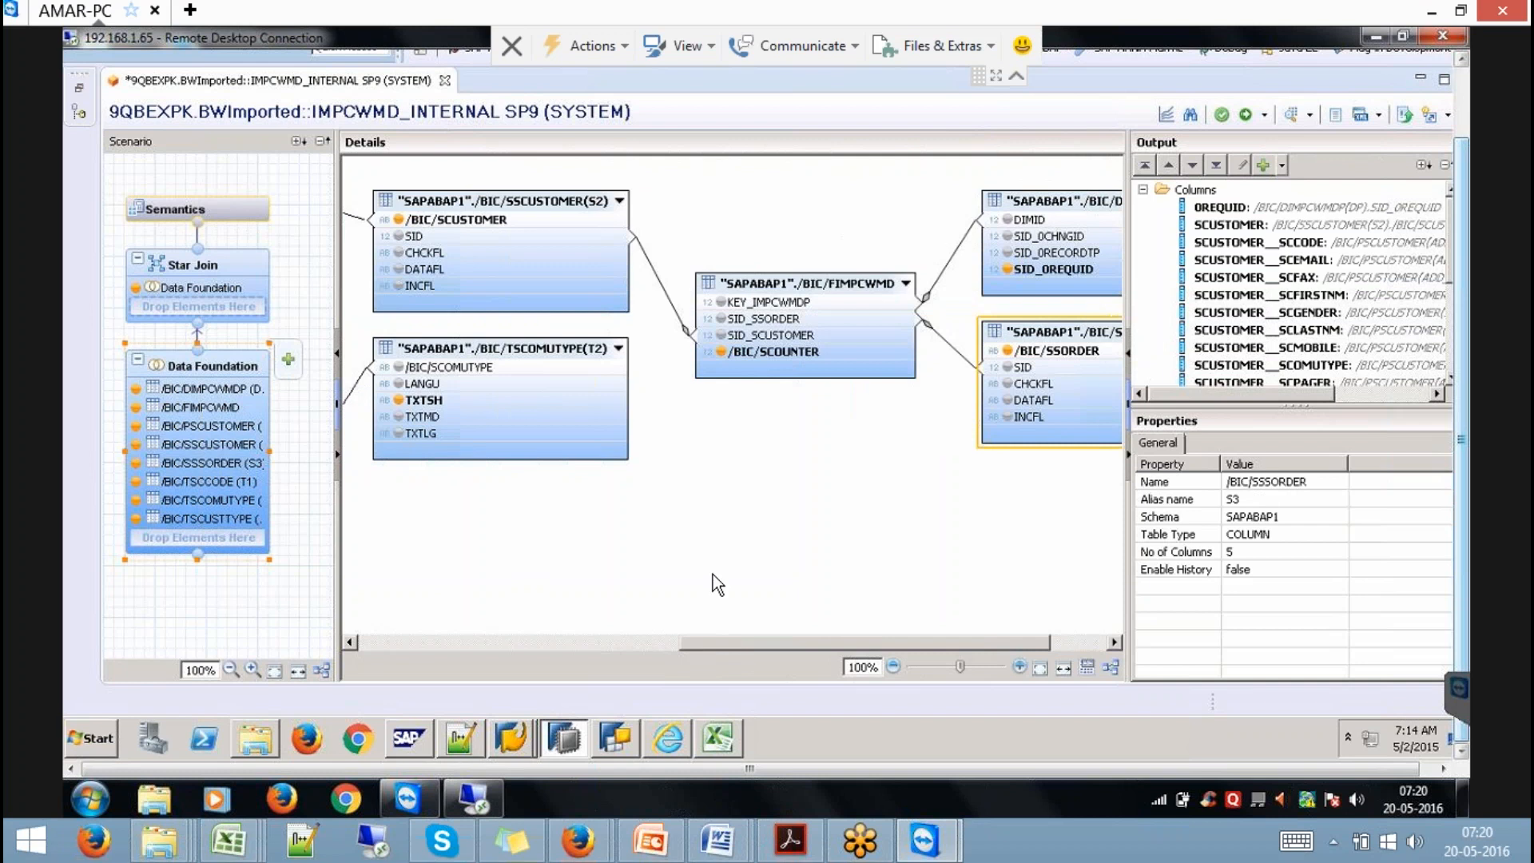
pyautogui.click(778, 342)
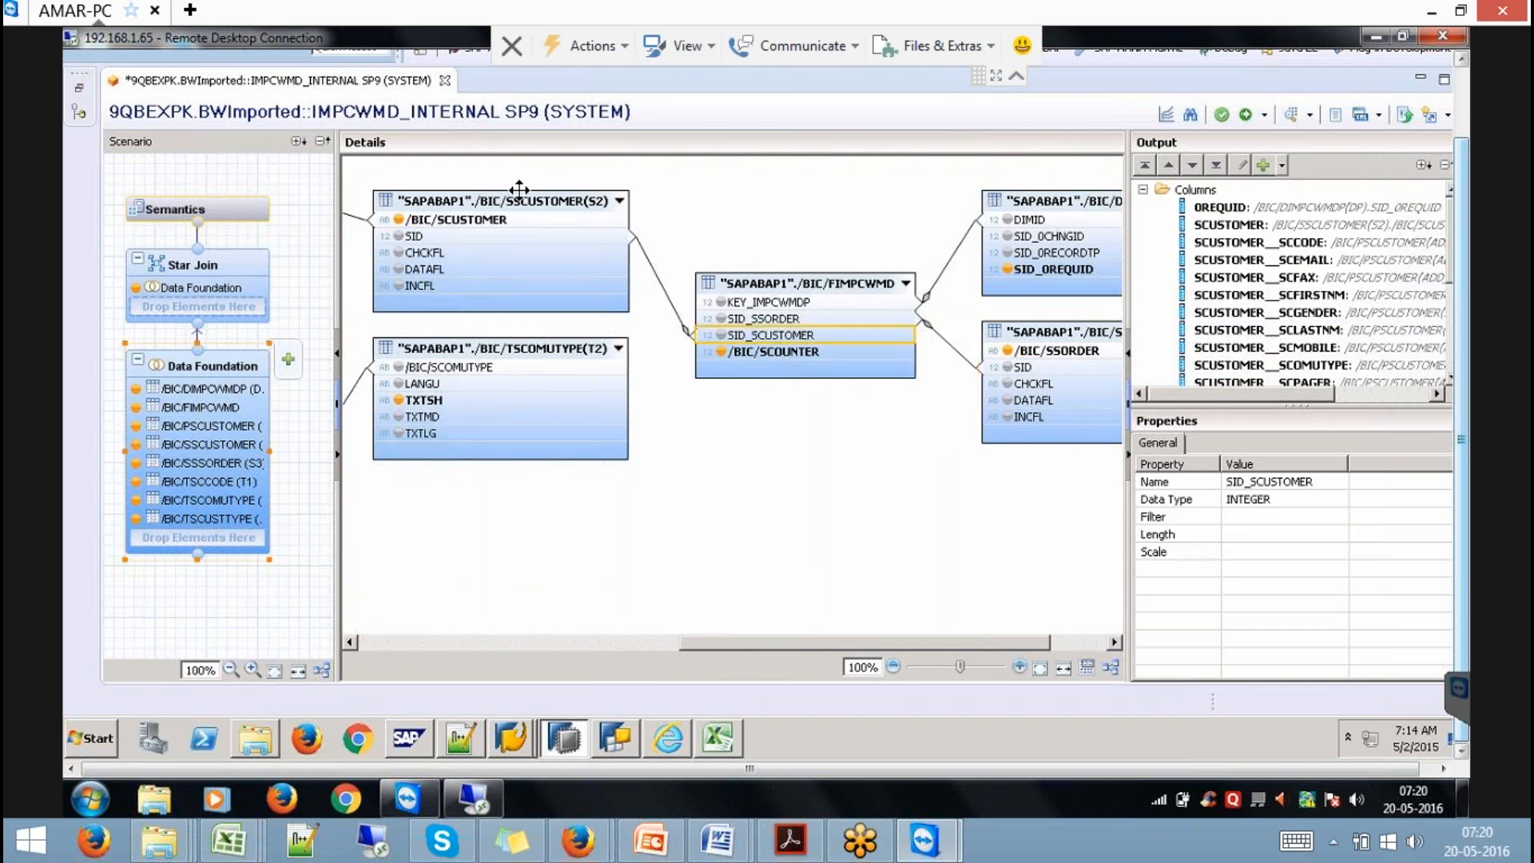
pyautogui.click(521, 197)
pyautogui.moveTo(738, 642); pyautogui.dragTo(653, 628)
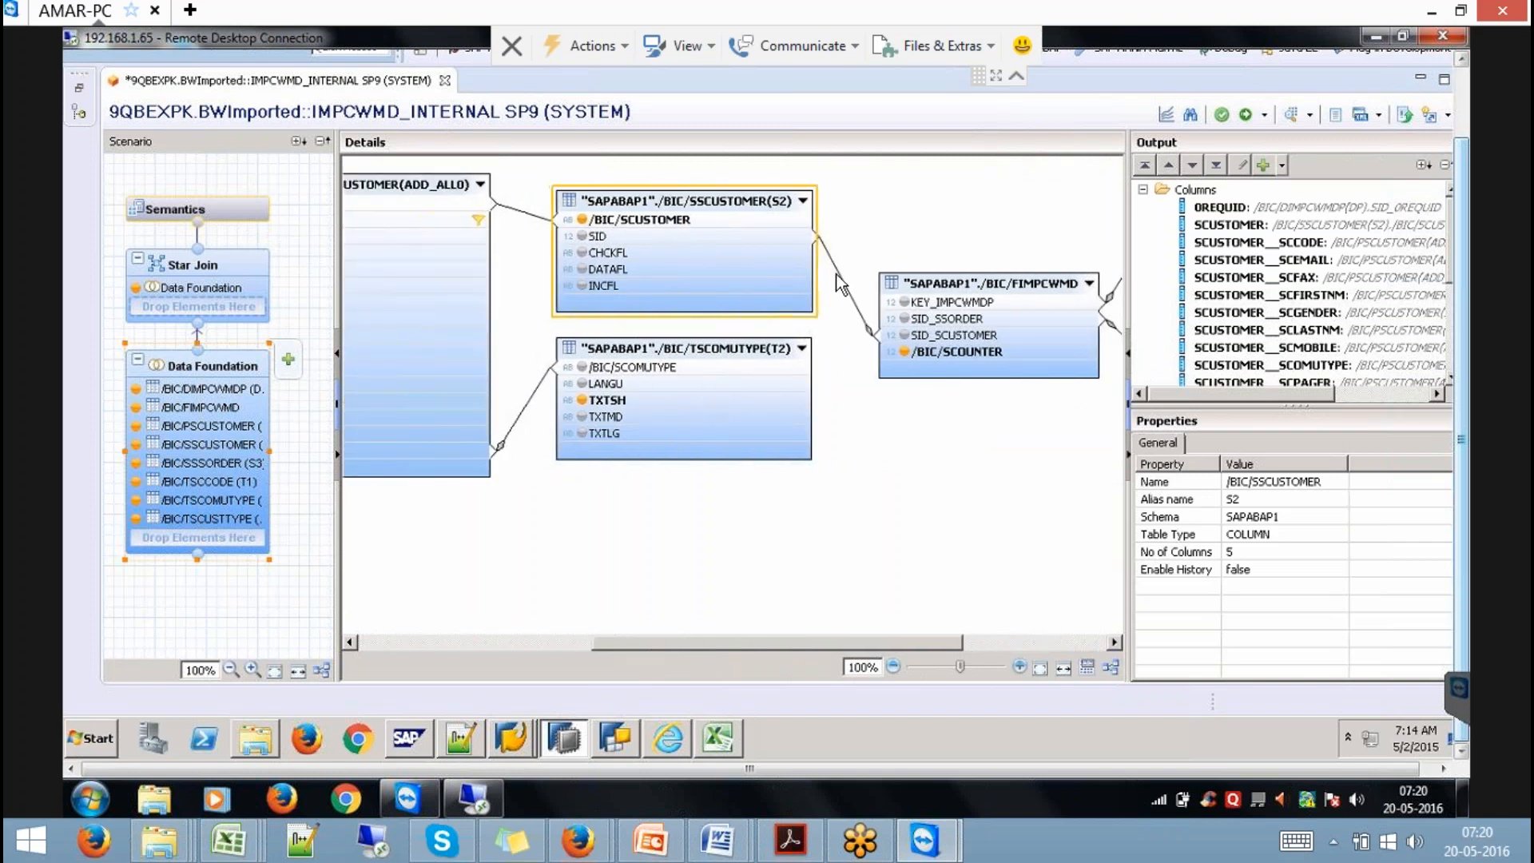
pyautogui.click(751, 237)
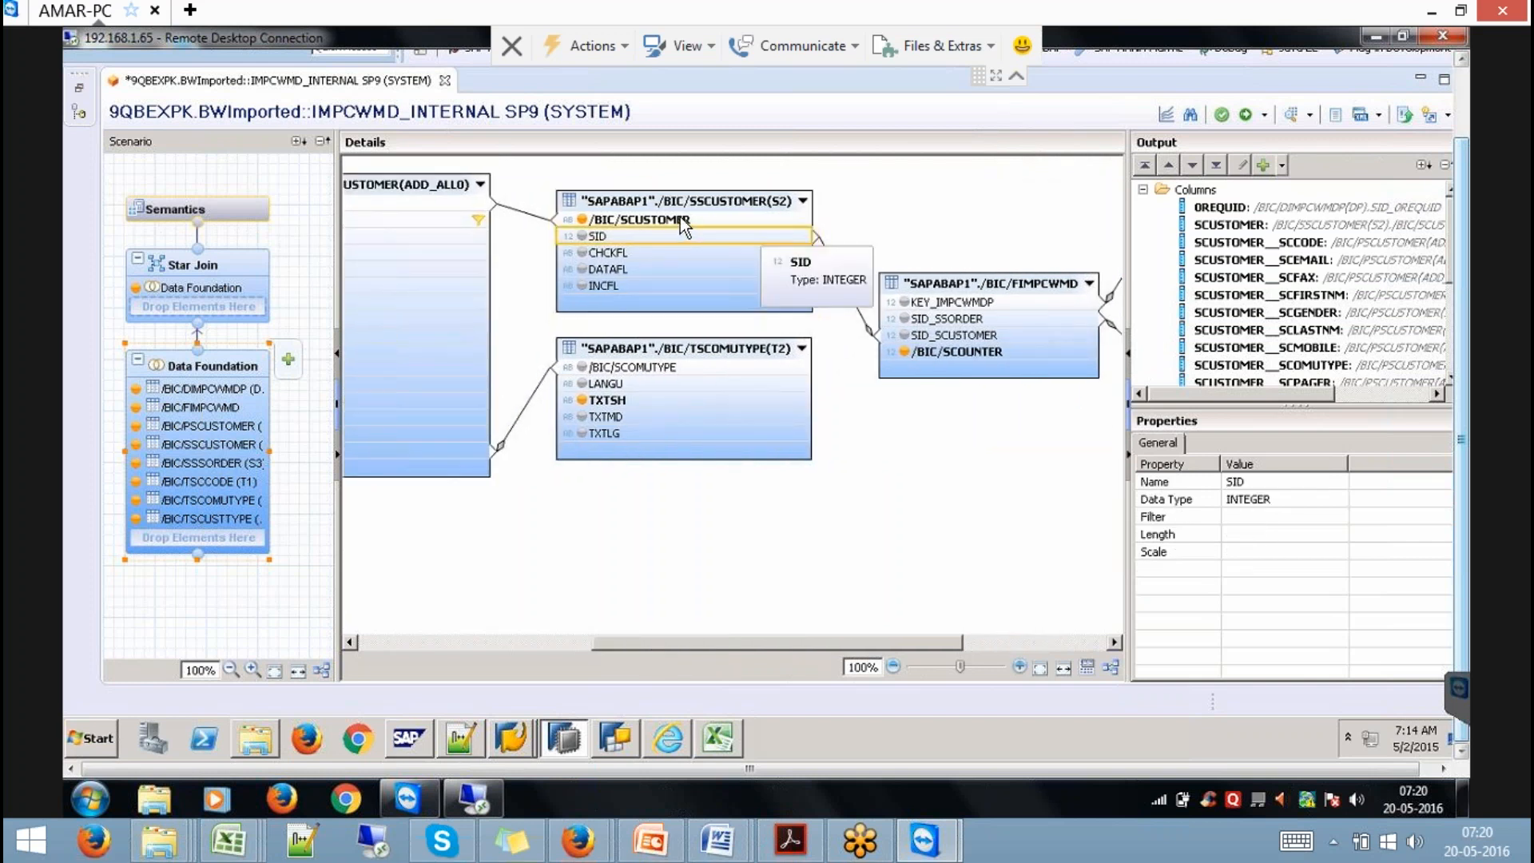
pyautogui.click(679, 218)
pyautogui.moveTo(679, 640); pyautogui.dragTo(573, 646)
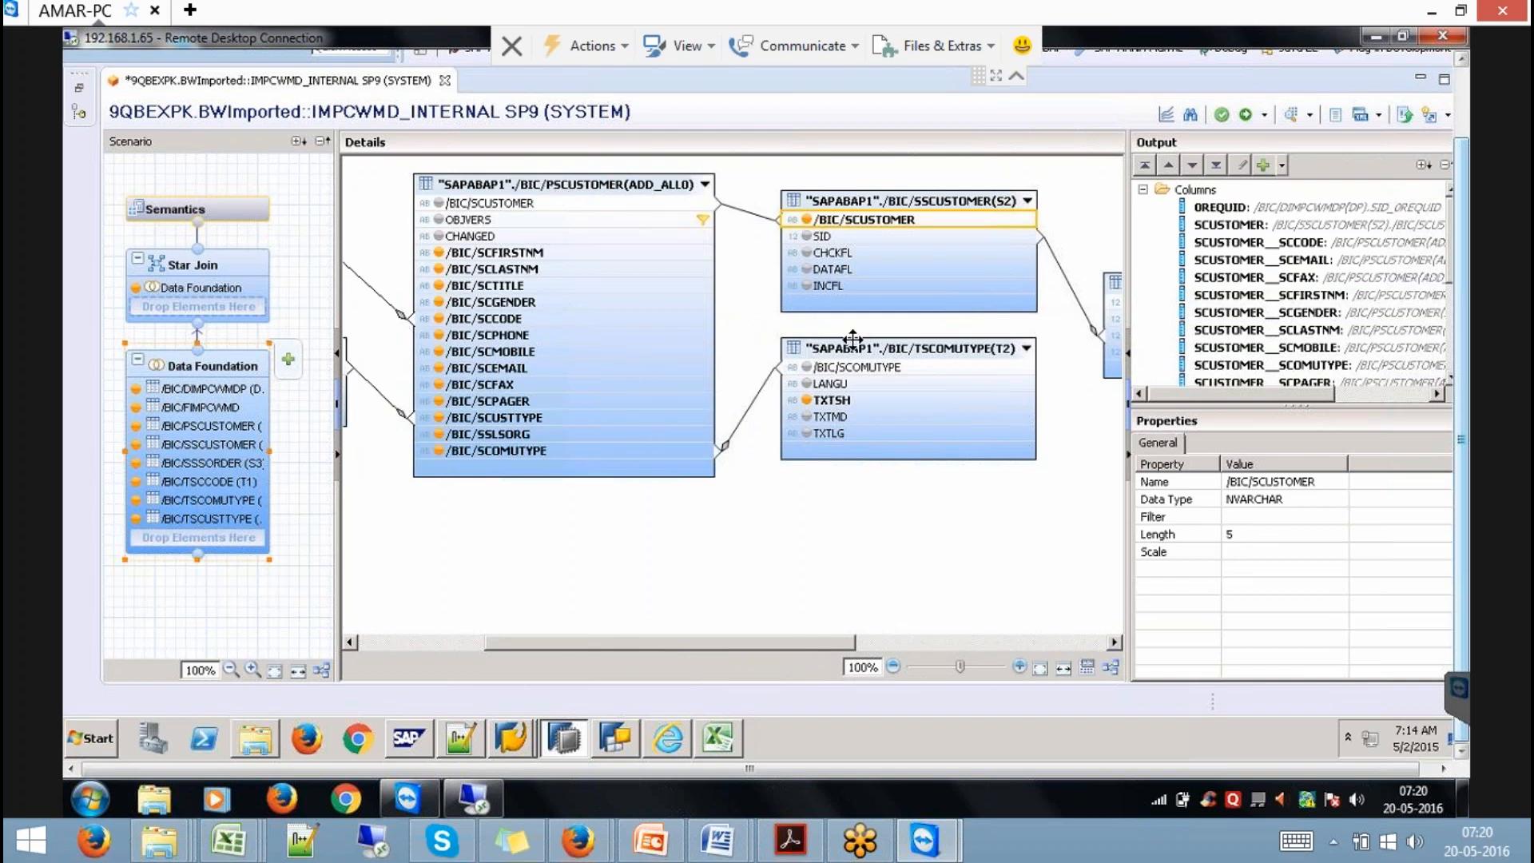
pyautogui.moveTo(541, 641); pyautogui.dragTo(464, 641)
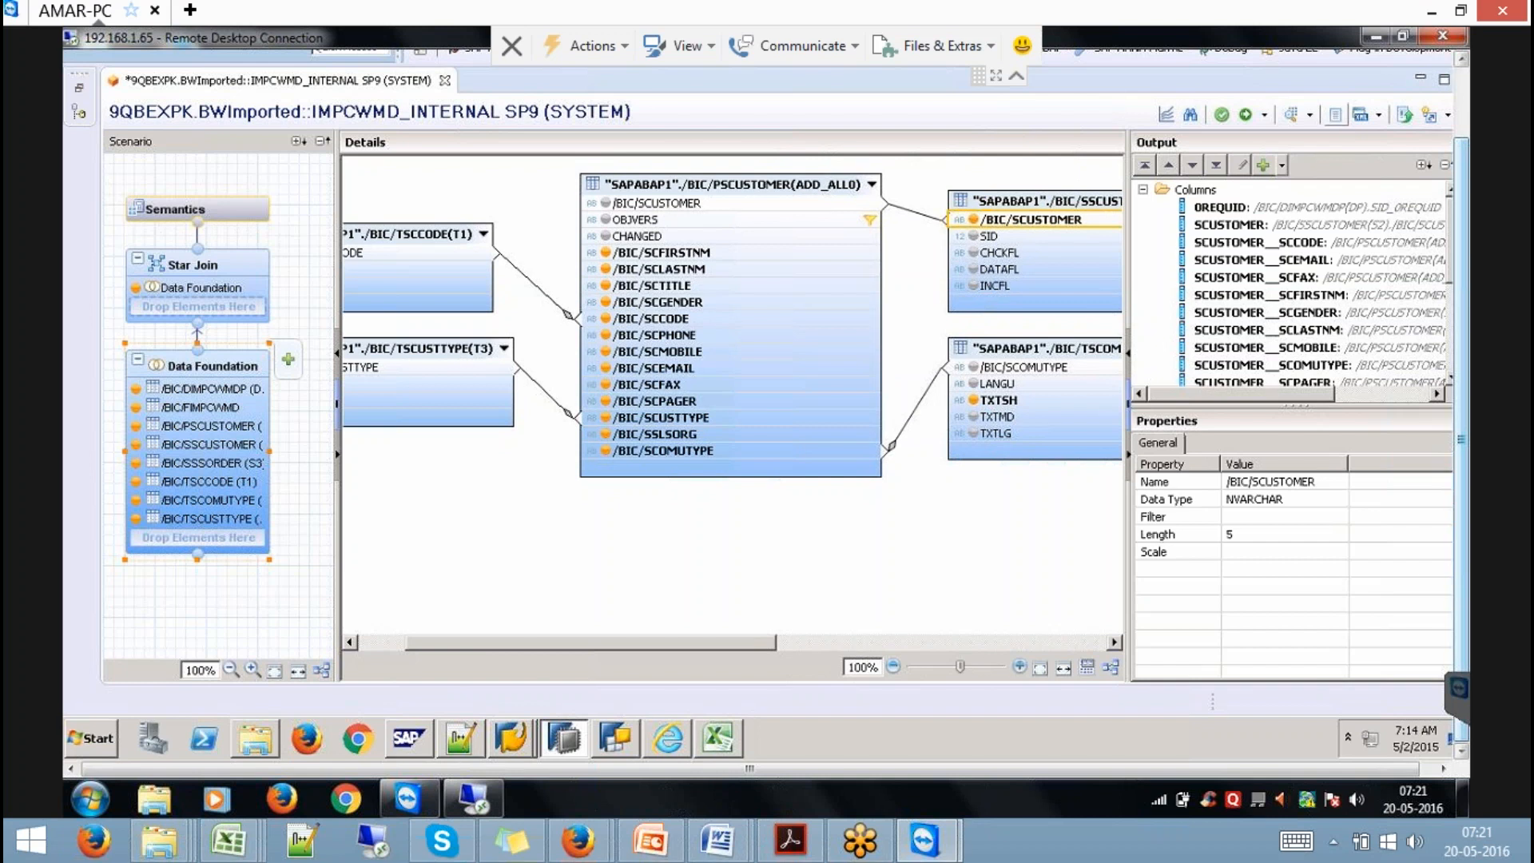
# Preview IMPCWMD_INTERNAL's raw data (5 rows), then close the preview and editor without saving.
pyautogui.click(838, 258)
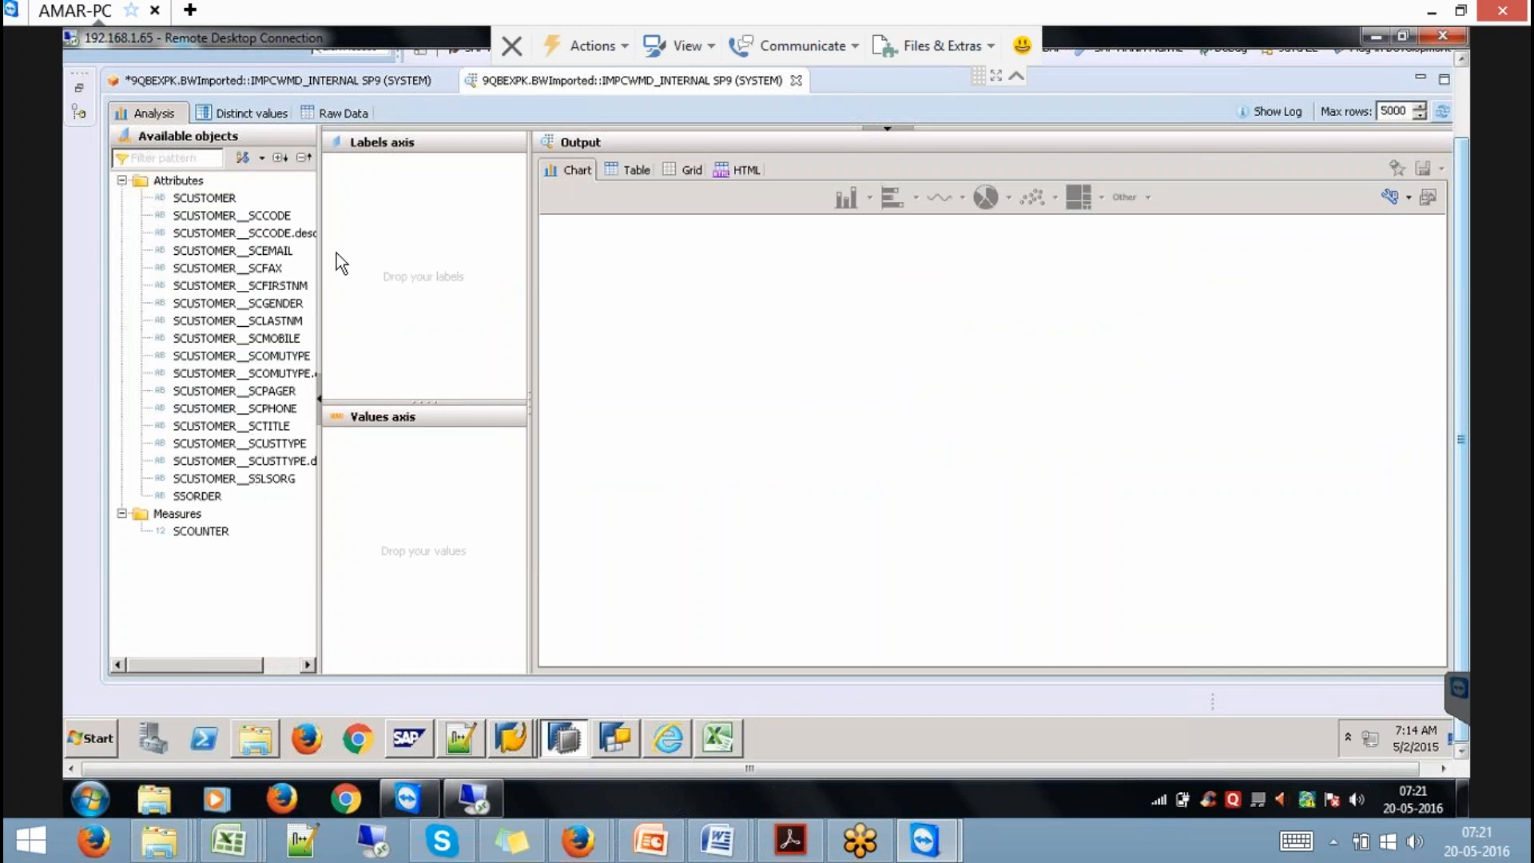
pyautogui.click(358, 113)
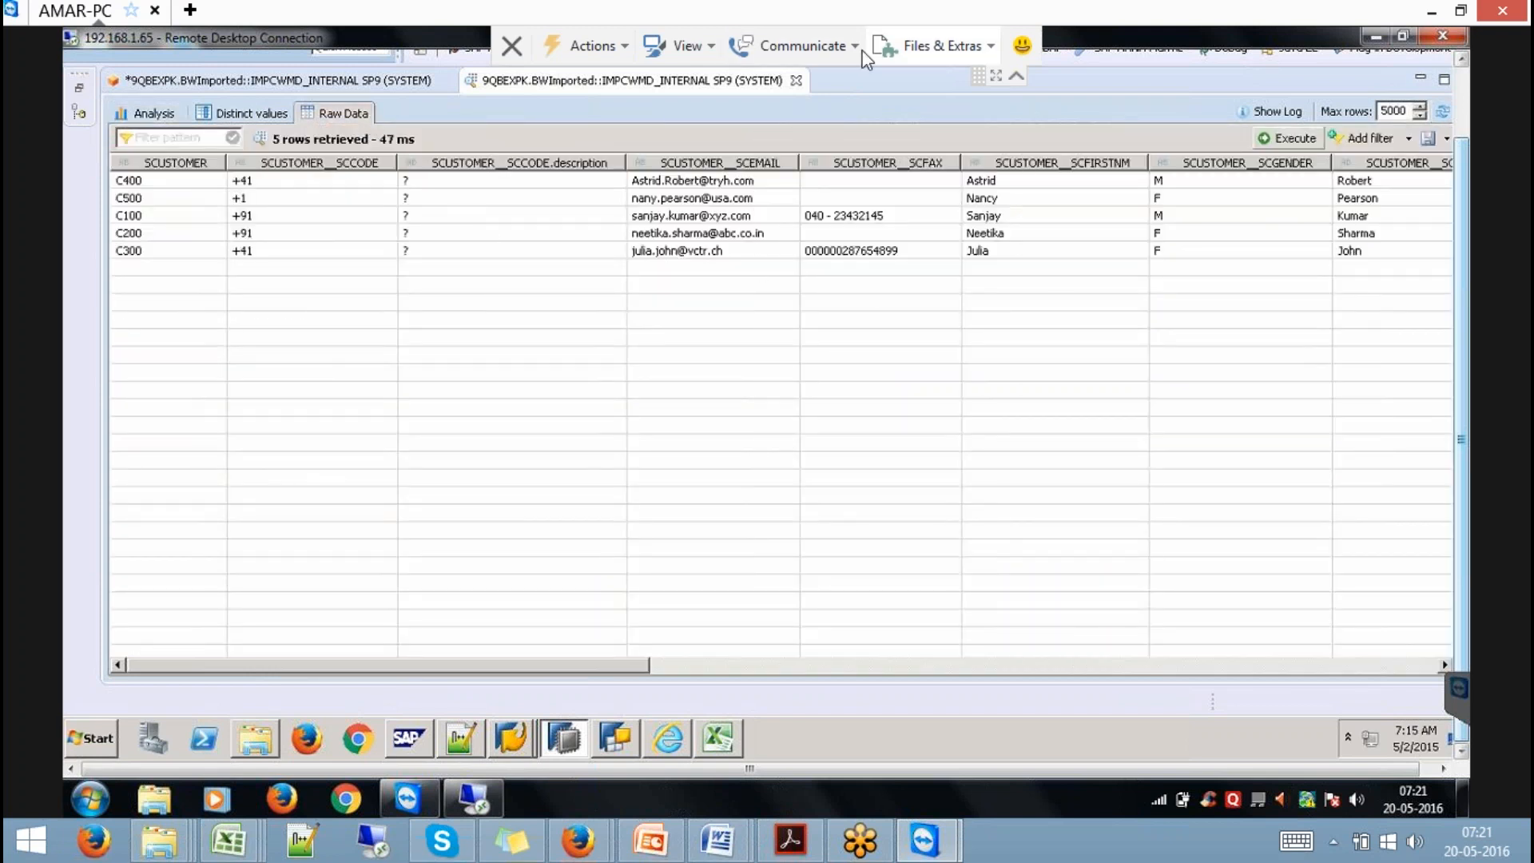
pyautogui.click(795, 80)
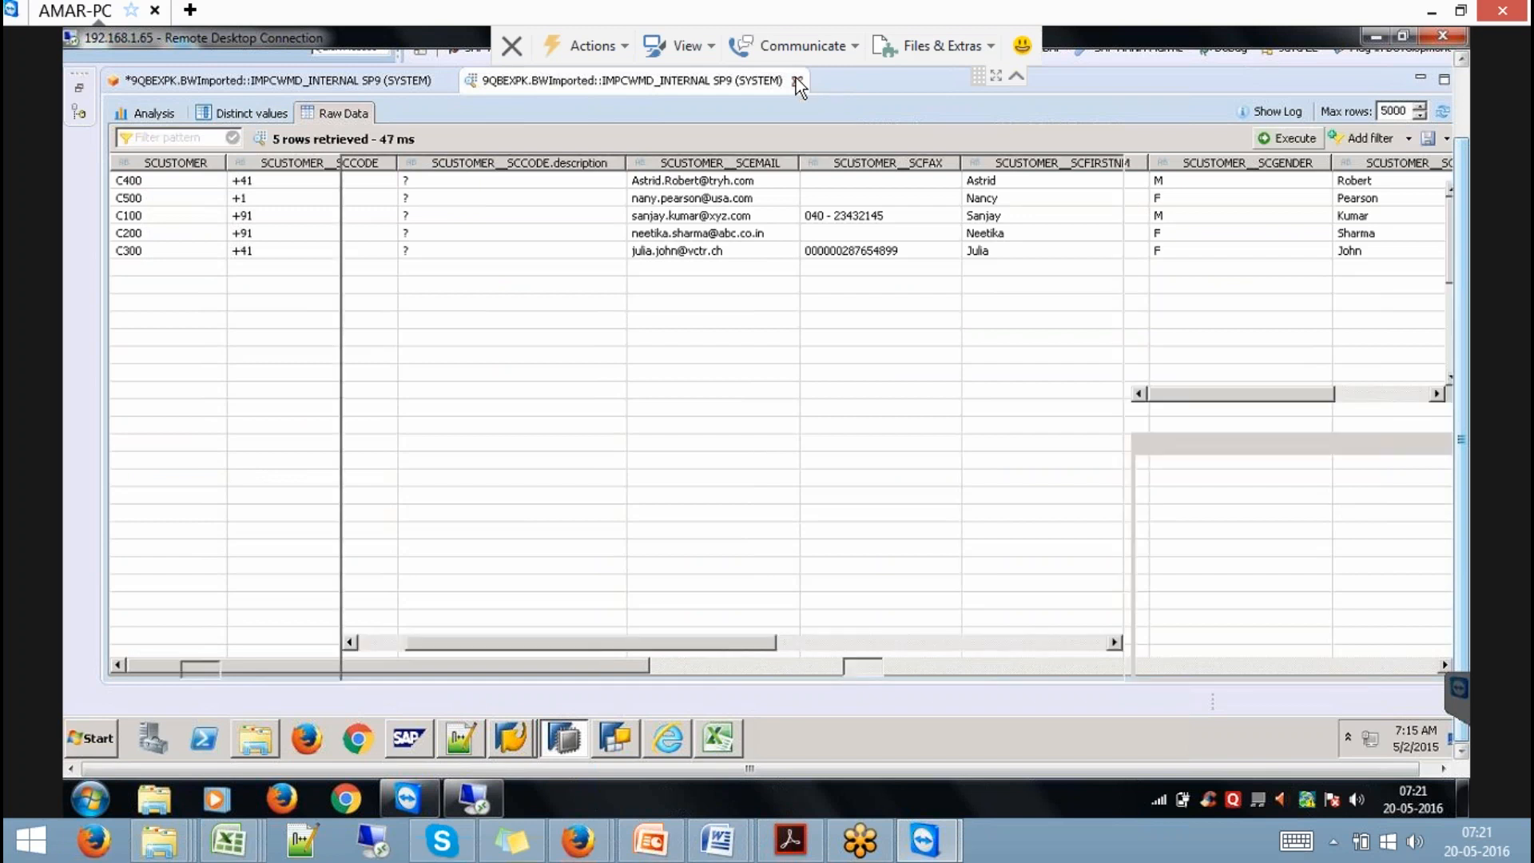
pyautogui.click(445, 81)
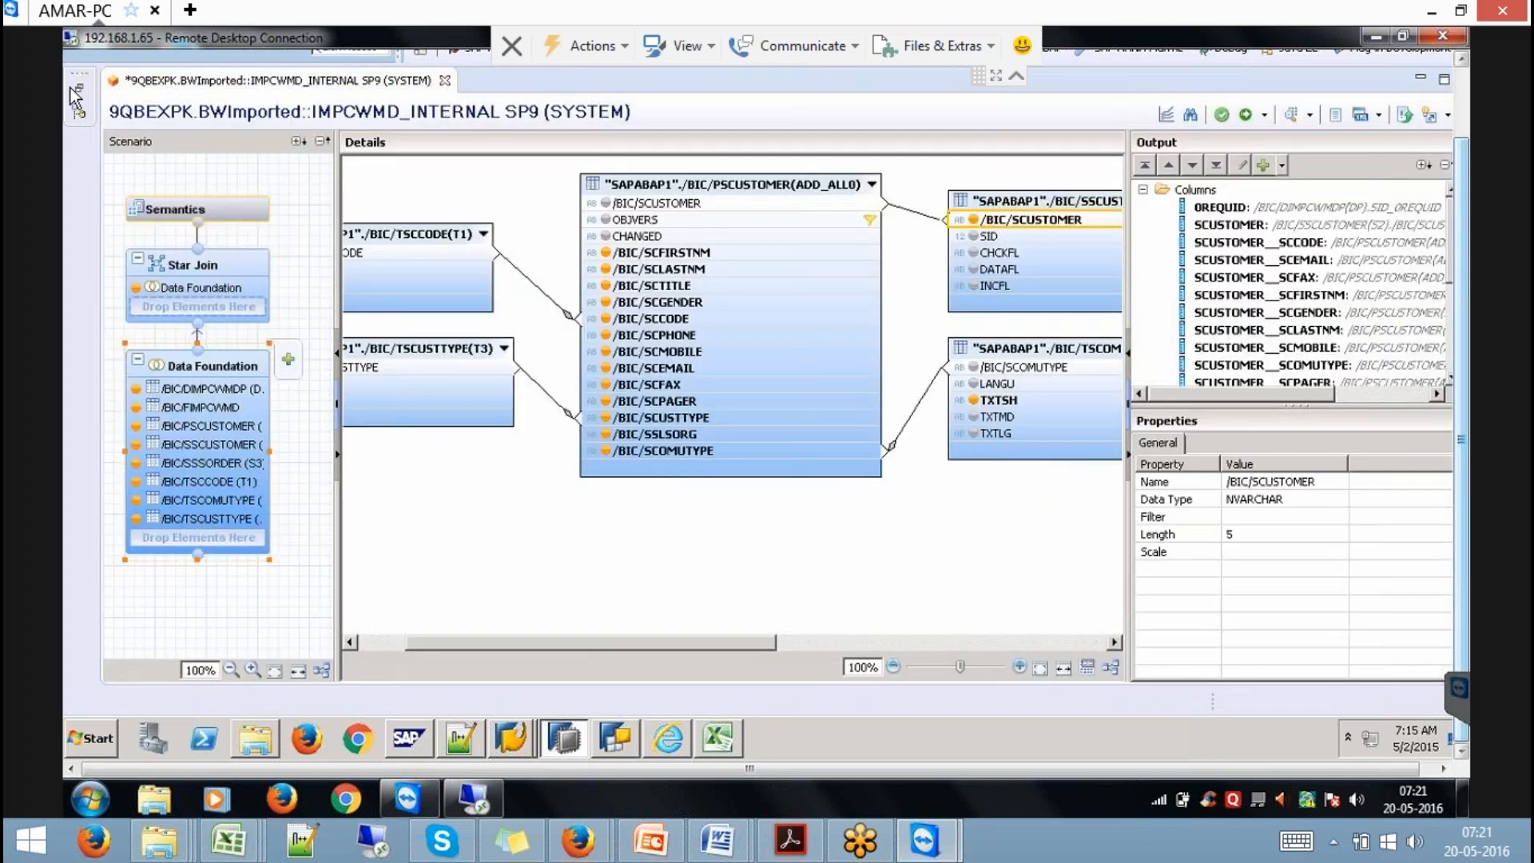
pyautogui.click(832, 356)
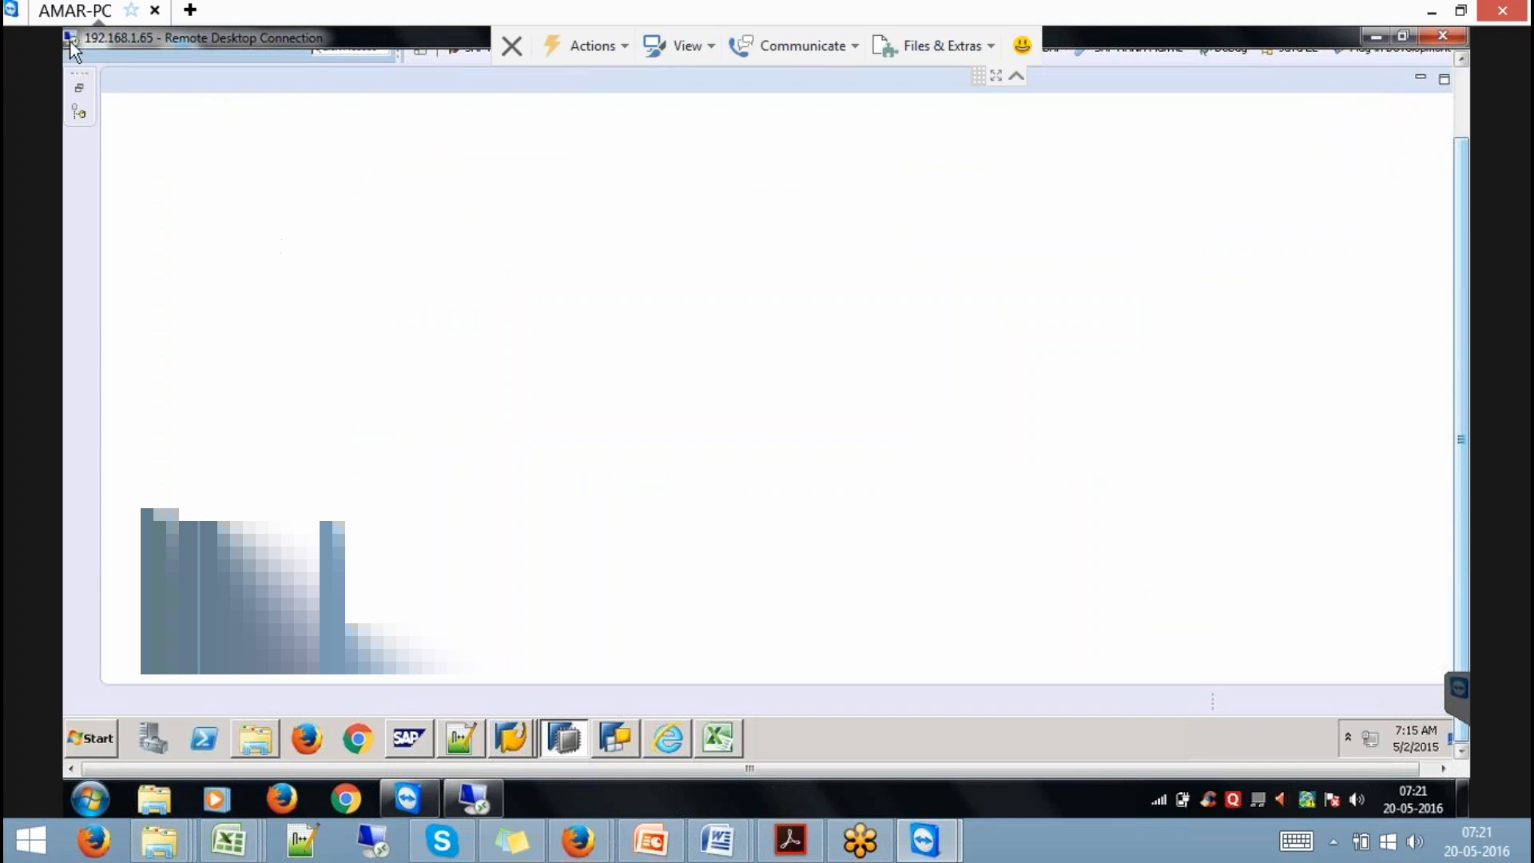
# Restore the Systems view, highlight 'DSO' on PowerPoint slide 21, then return to the TeamViewer session.
pyautogui.click(79, 87)
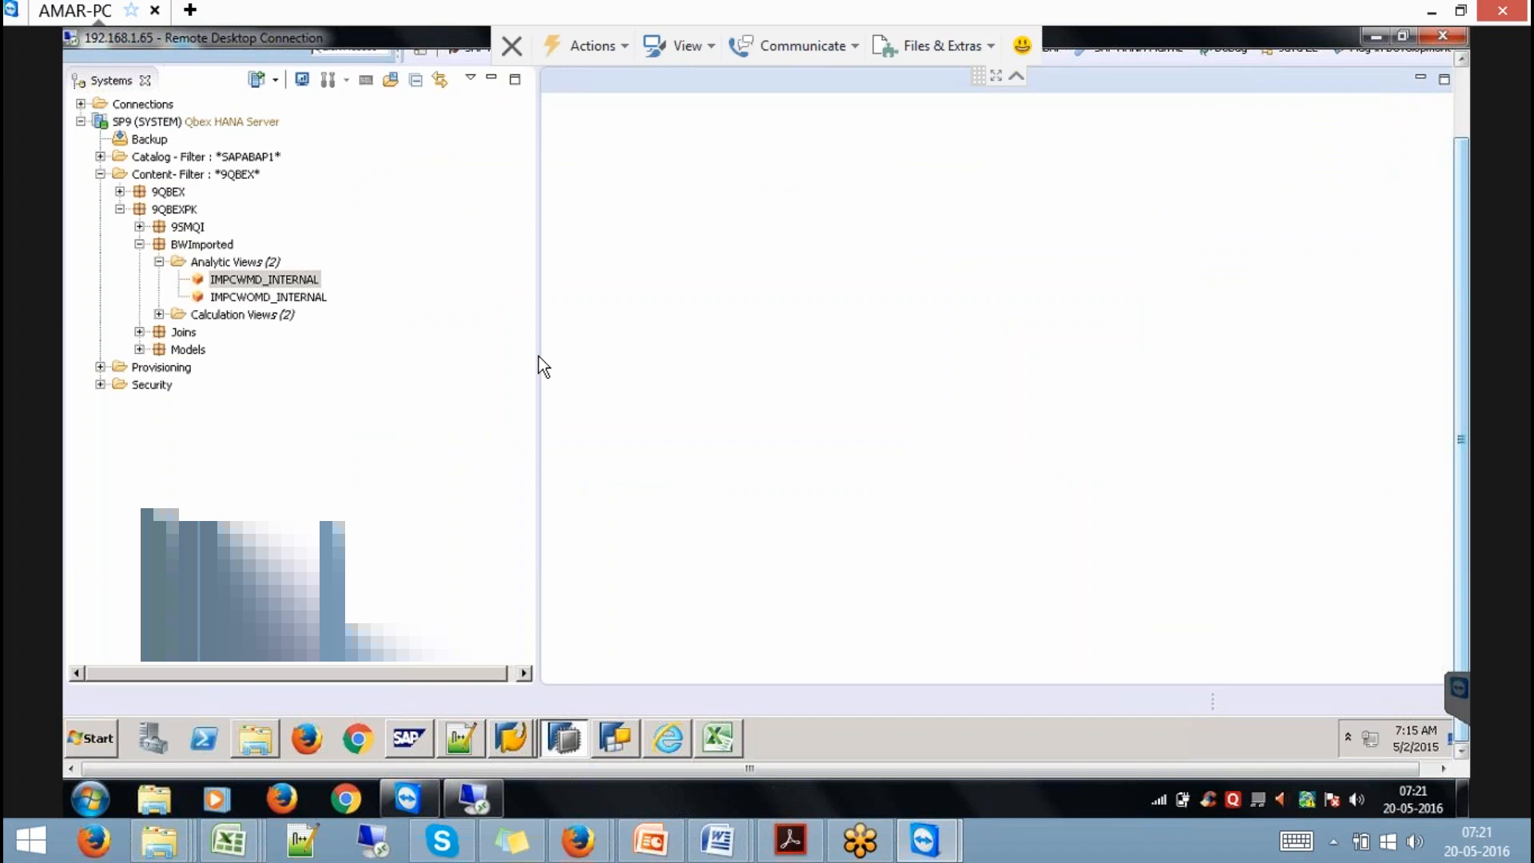
pyautogui.click(1431, 11)
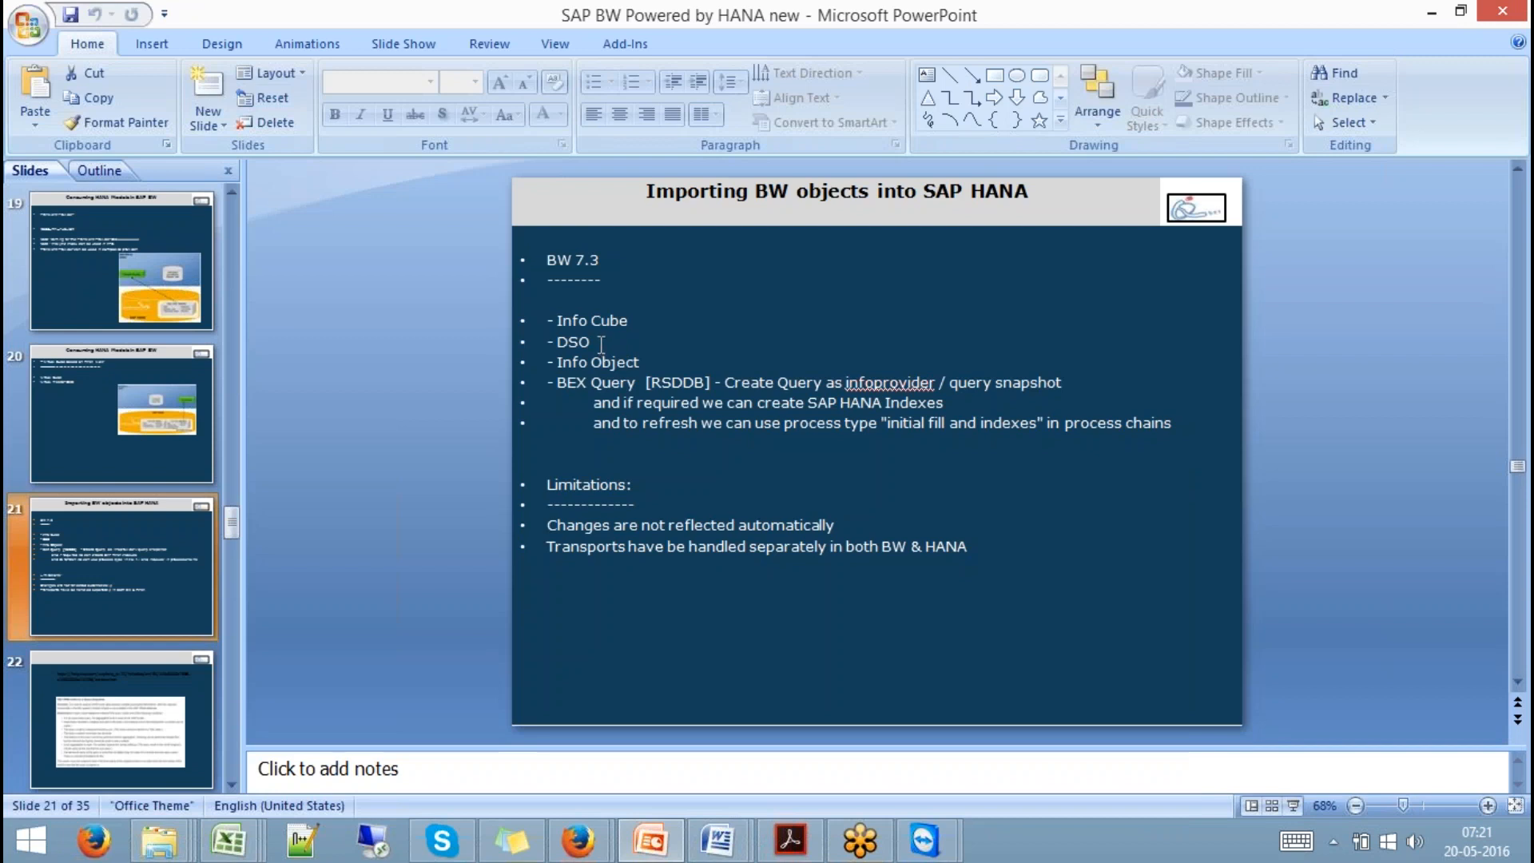
pyautogui.click(601, 344)
pyautogui.moveTo(600, 343); pyautogui.dragTo(555, 342)
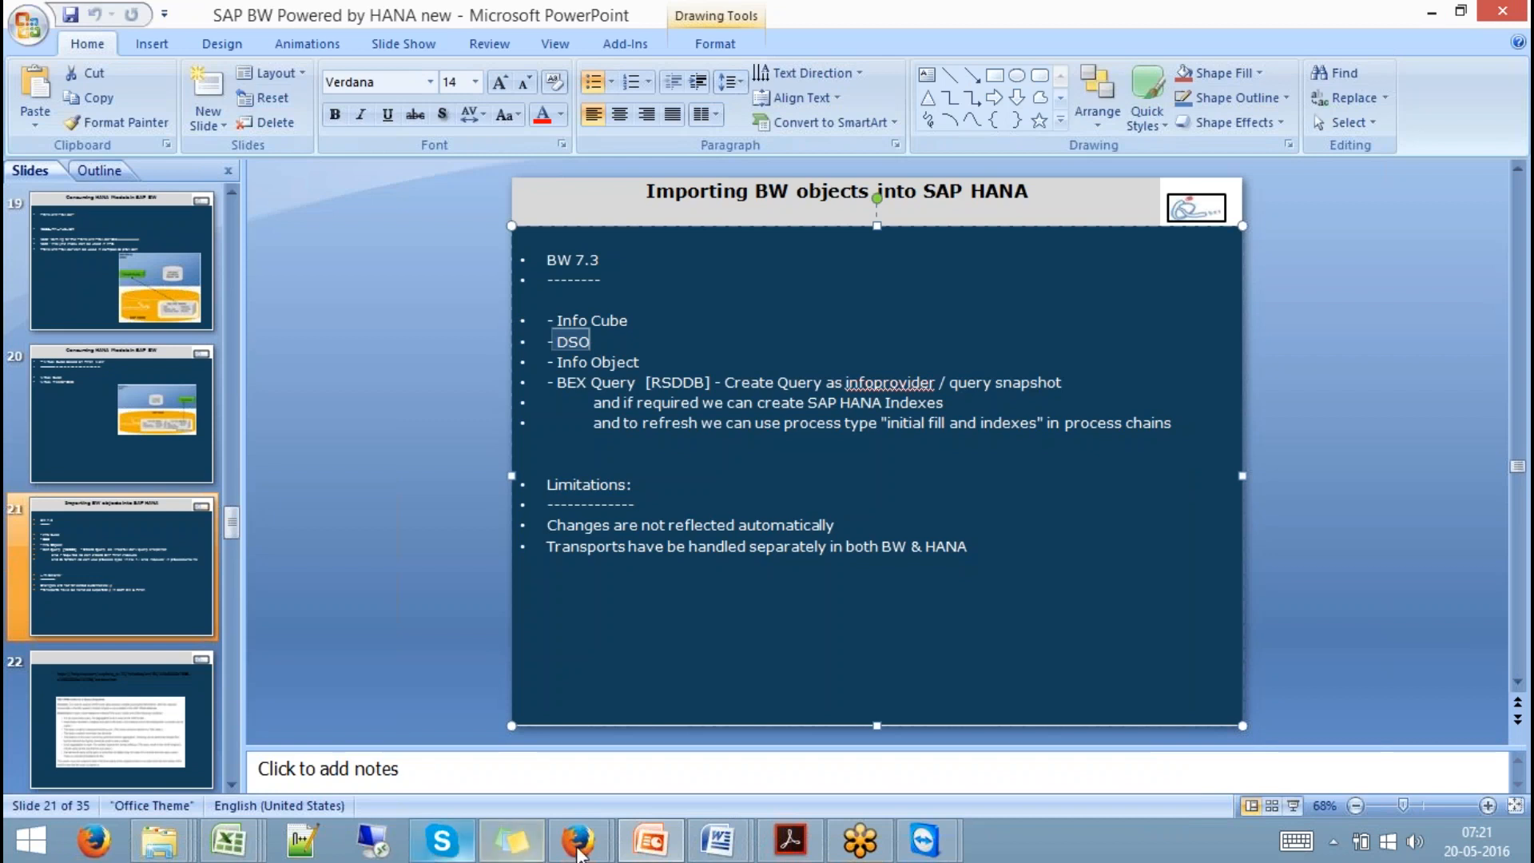
pyautogui.click(925, 839)
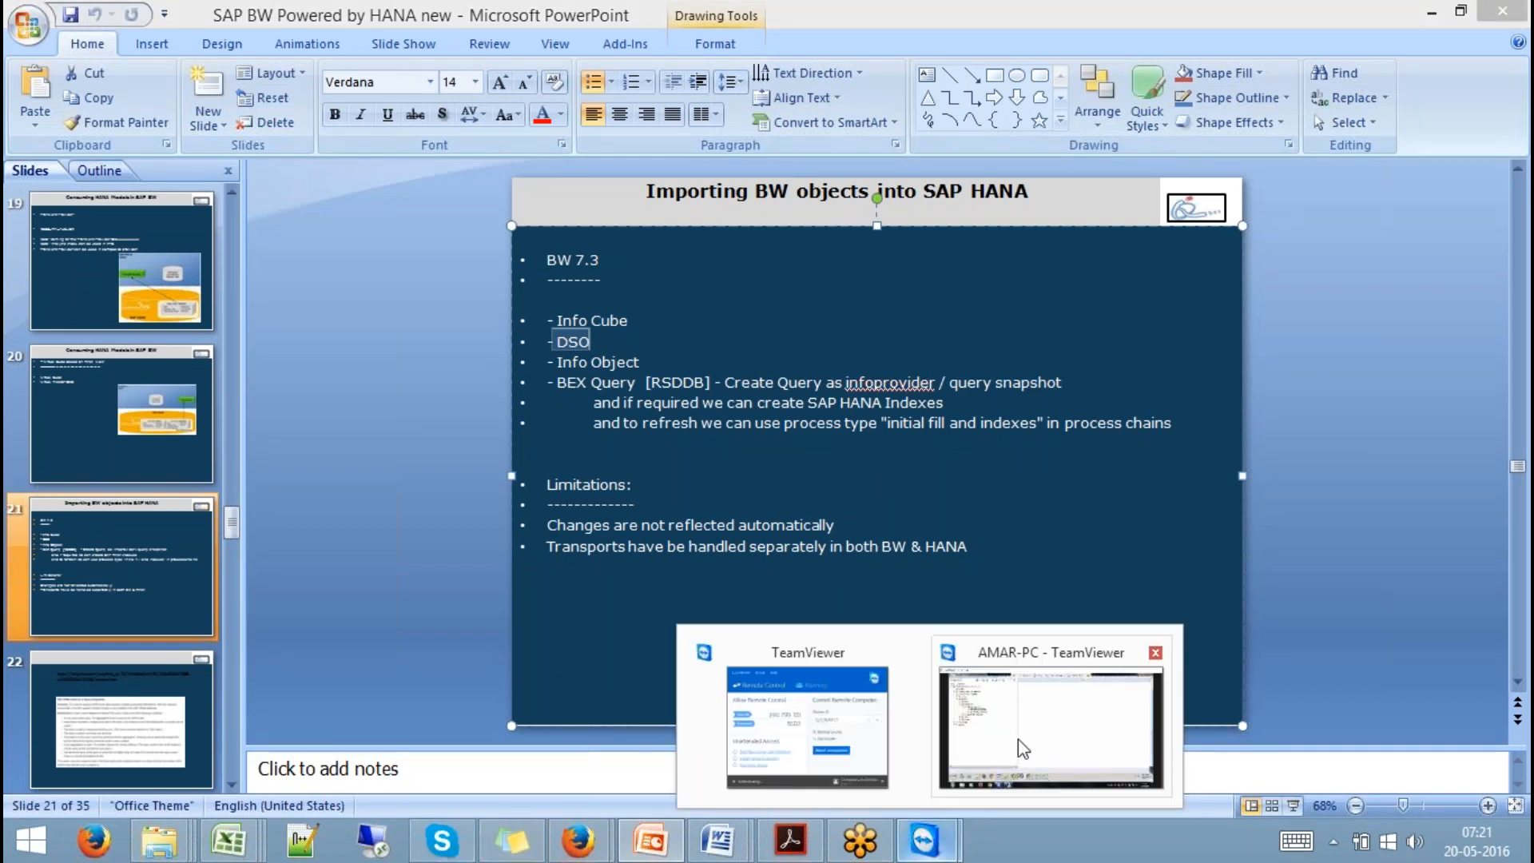
pyautogui.click(1054, 719)
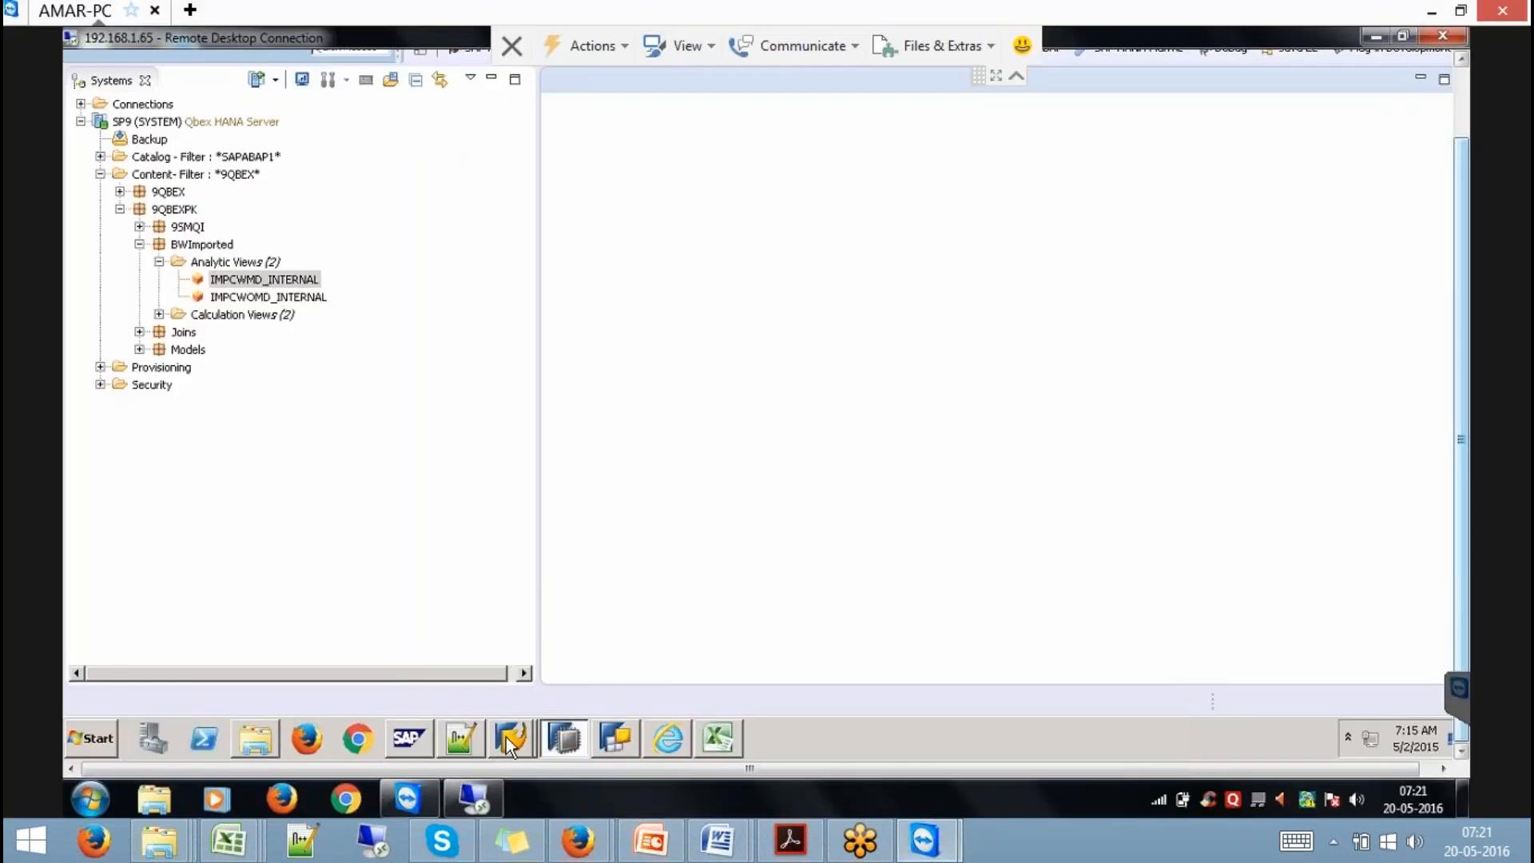
# Bring the Display InfoCube window forward and go back to the Data Warehousing Workbench modeling list.
pyautogui.moveTo(510, 735)
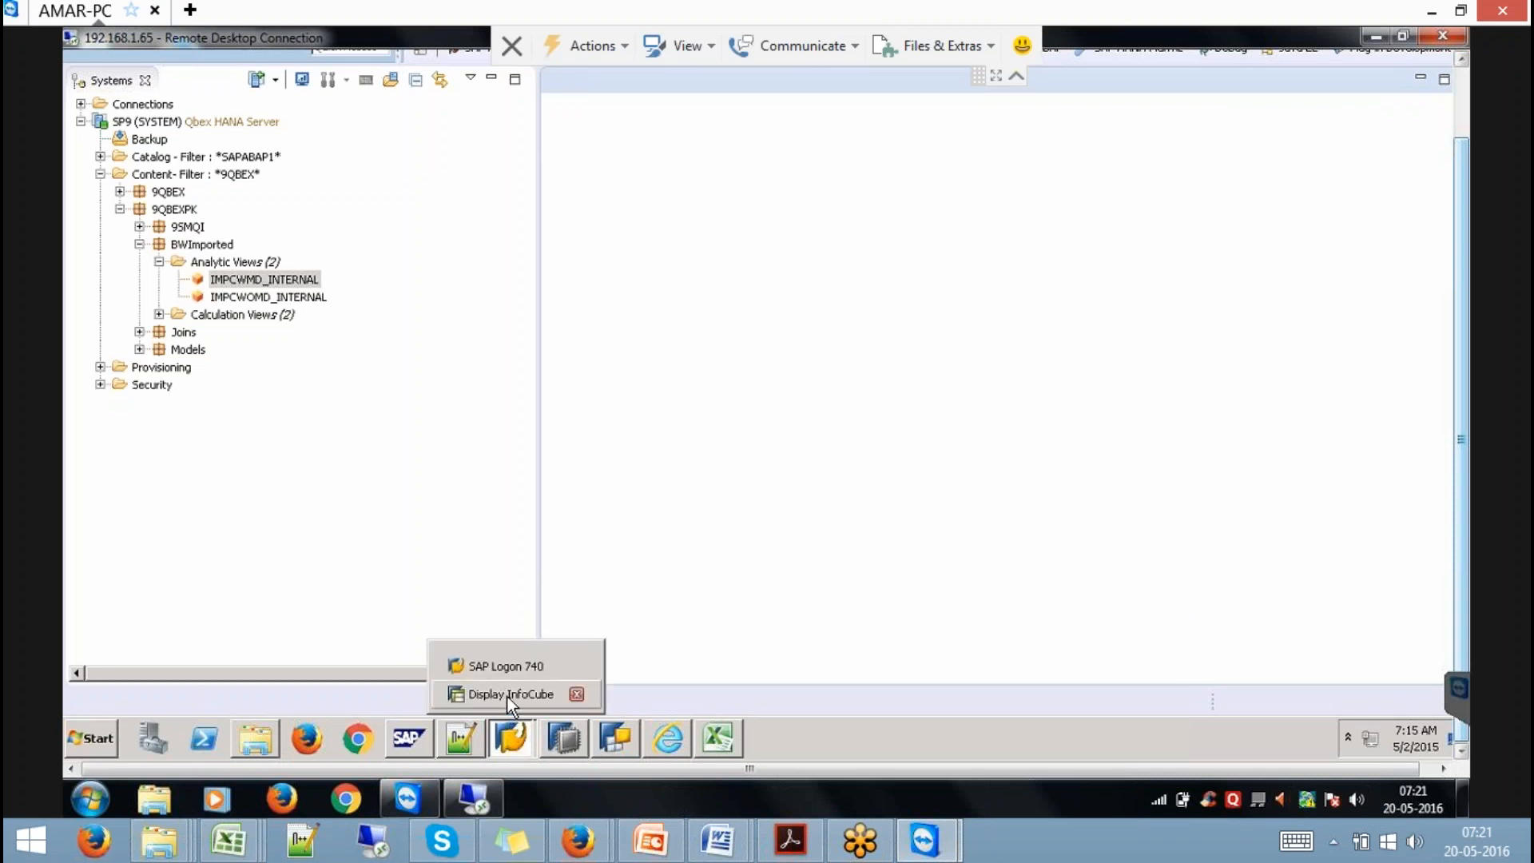
pyautogui.click(508, 695)
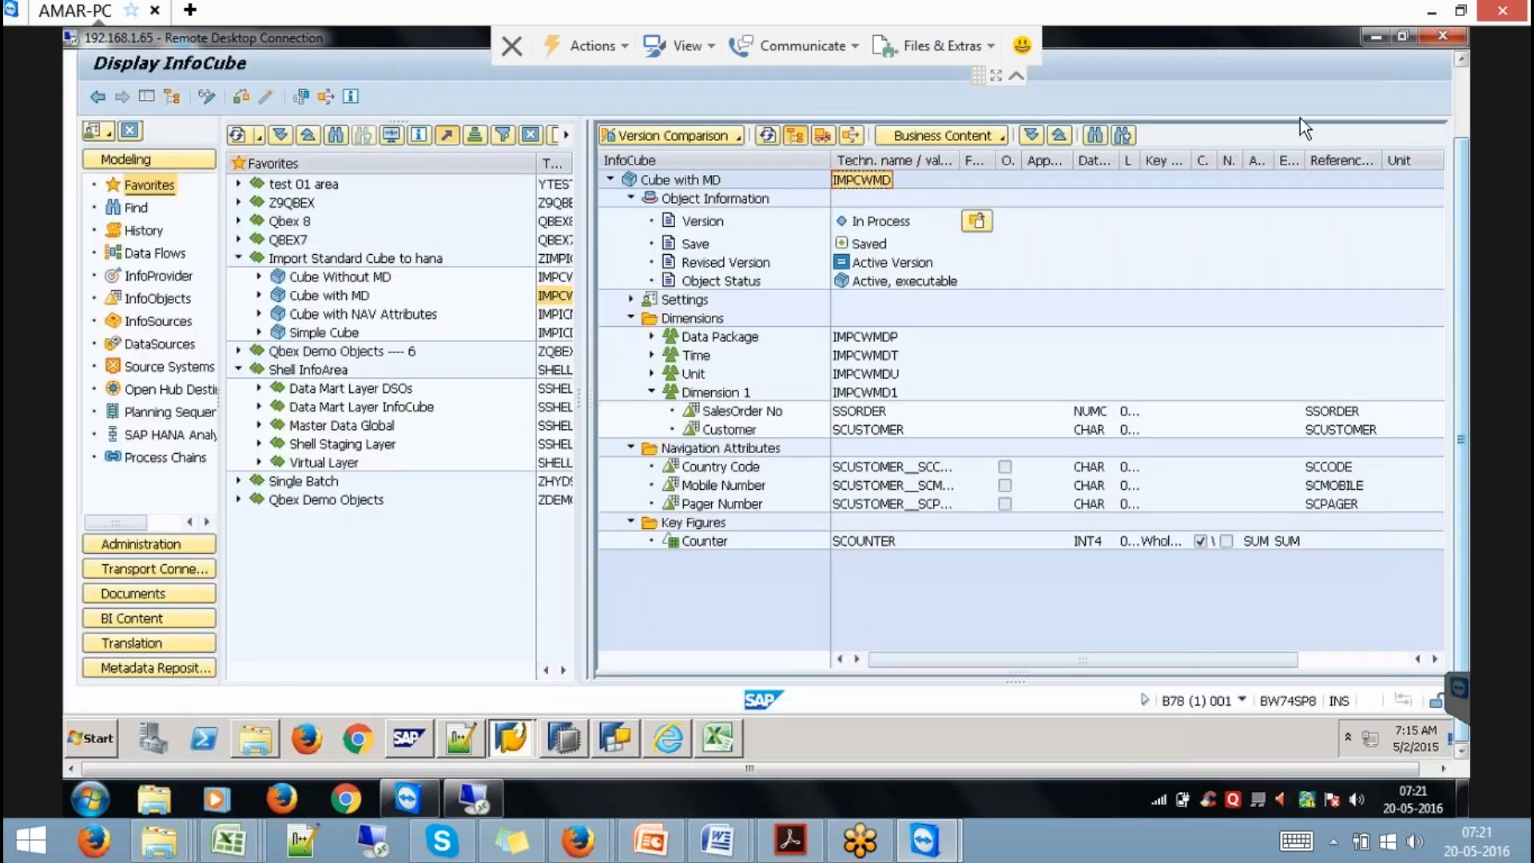
pyautogui.click(1462, 103)
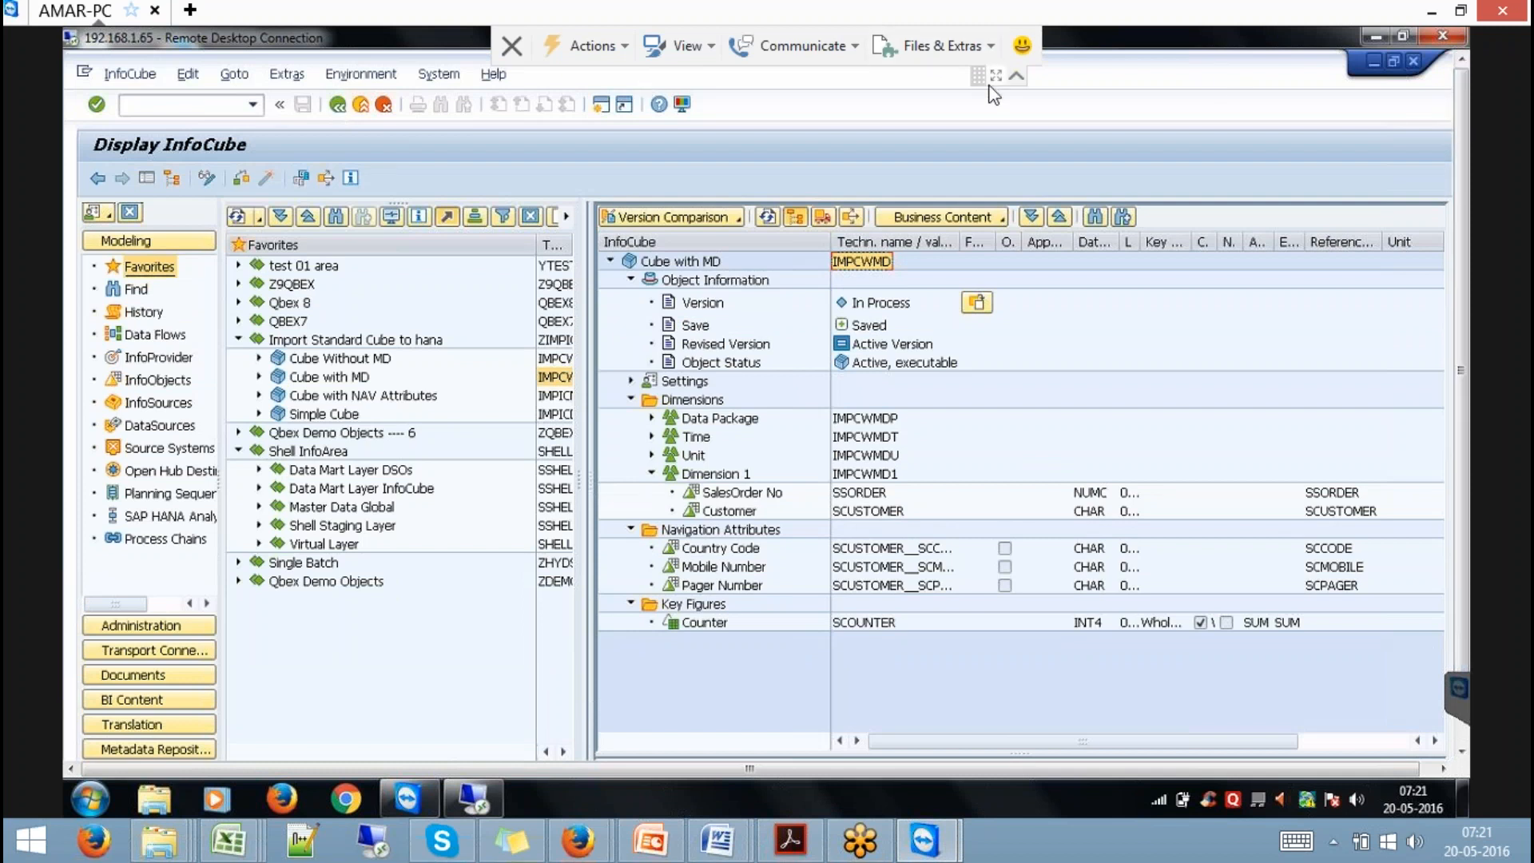
pyautogui.click(1018, 78)
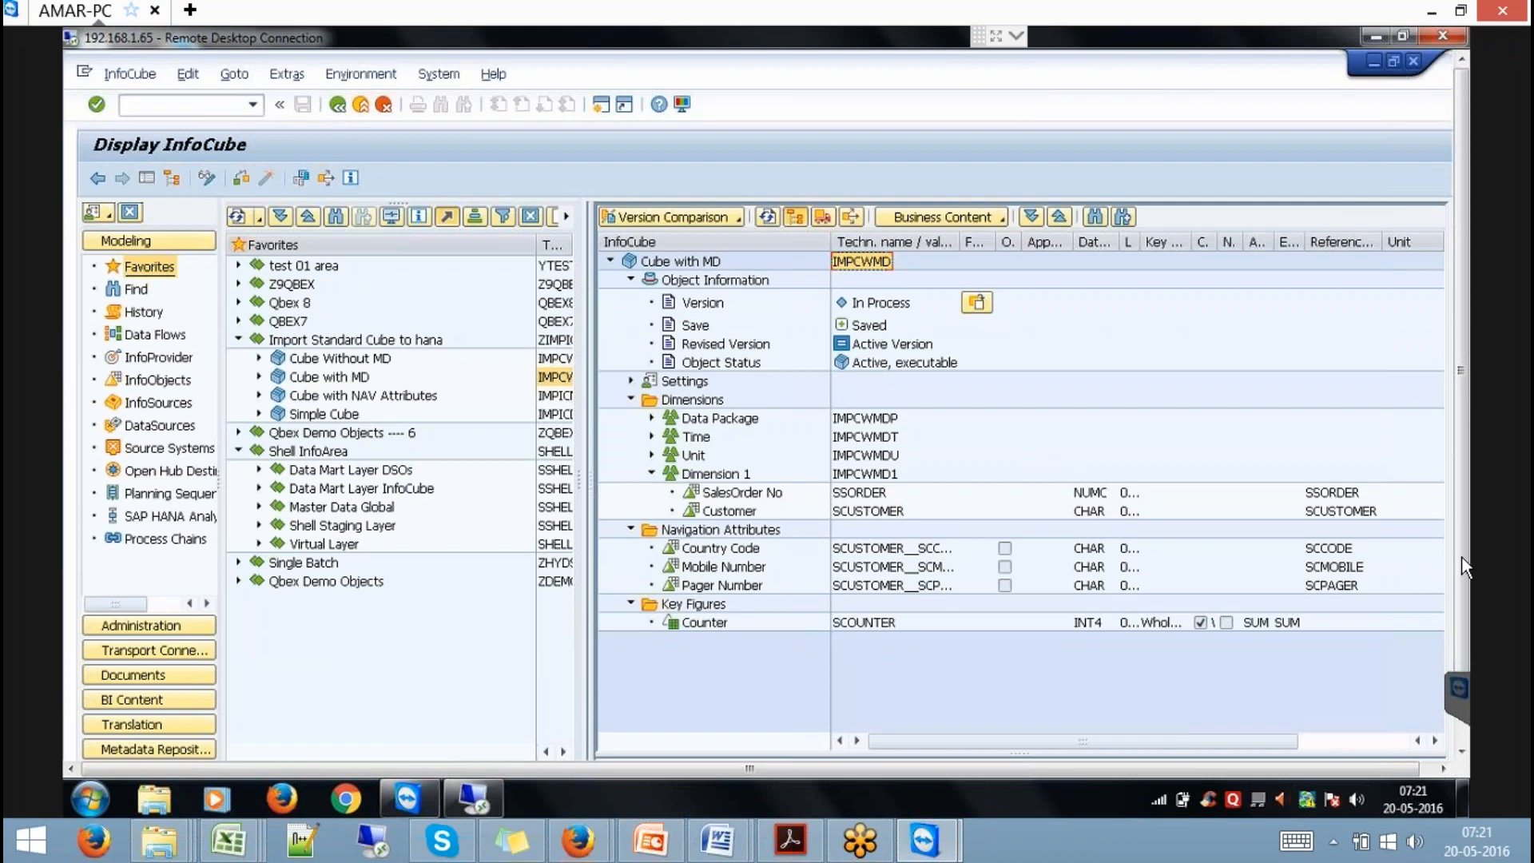
pyautogui.moveTo(1460, 557); pyautogui.dragTo(1455, 663)
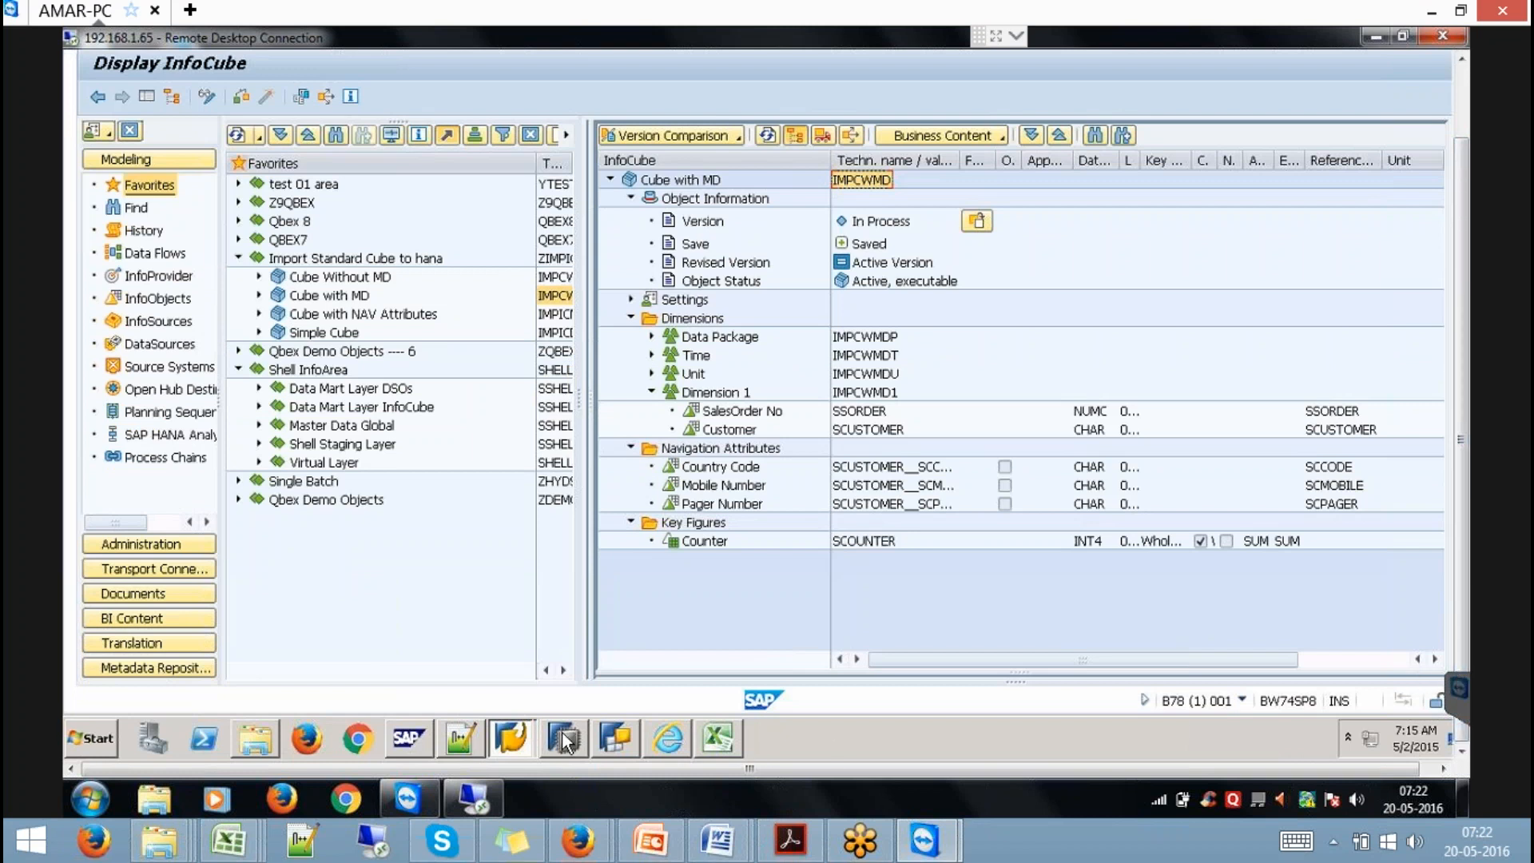
pyautogui.moveTo(559, 741)
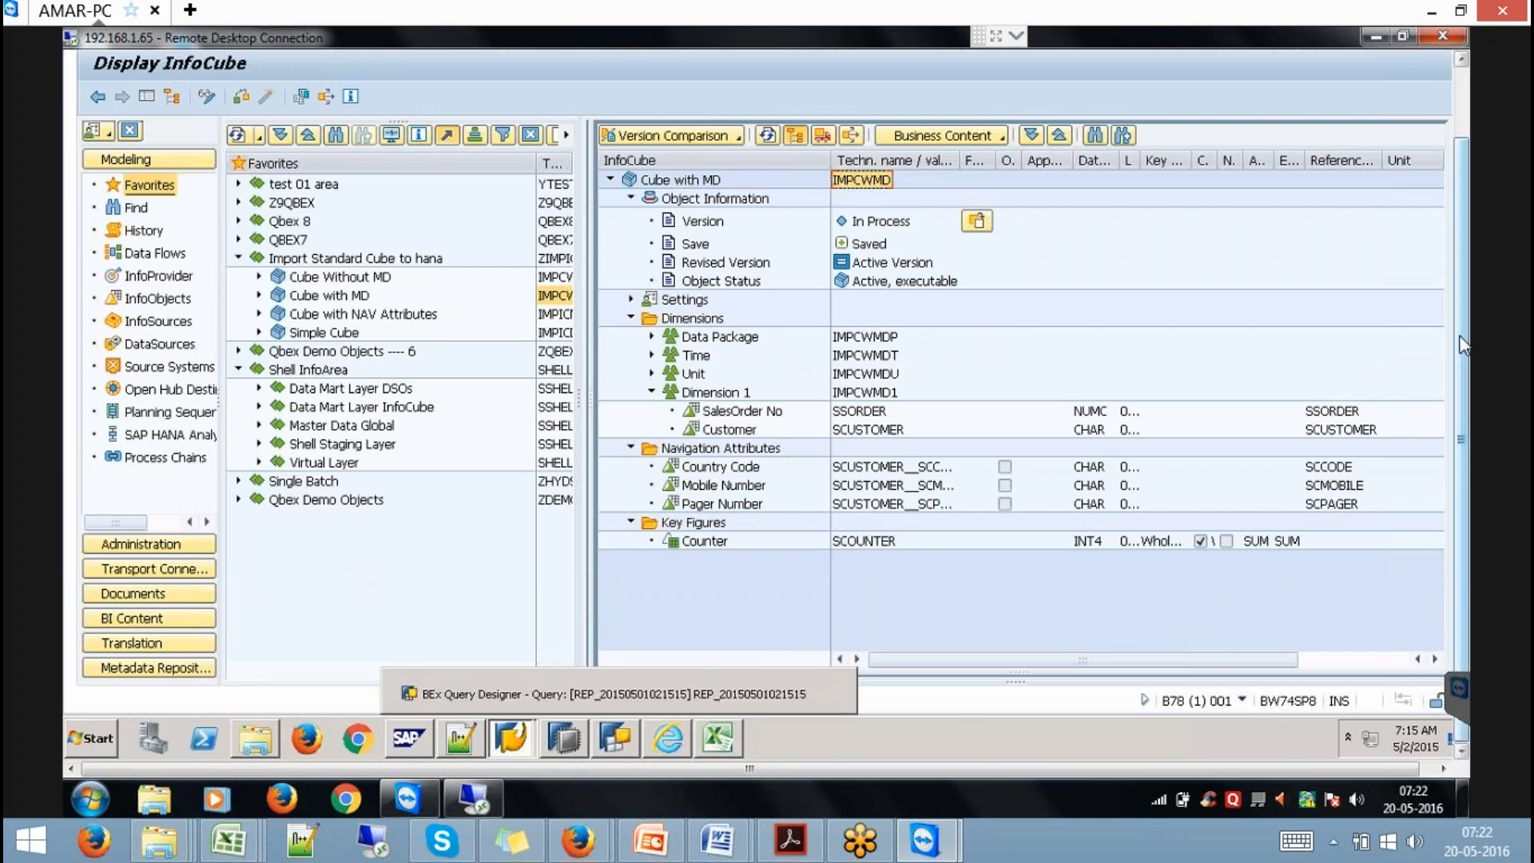
pyautogui.scroll(1, 1450, 257)
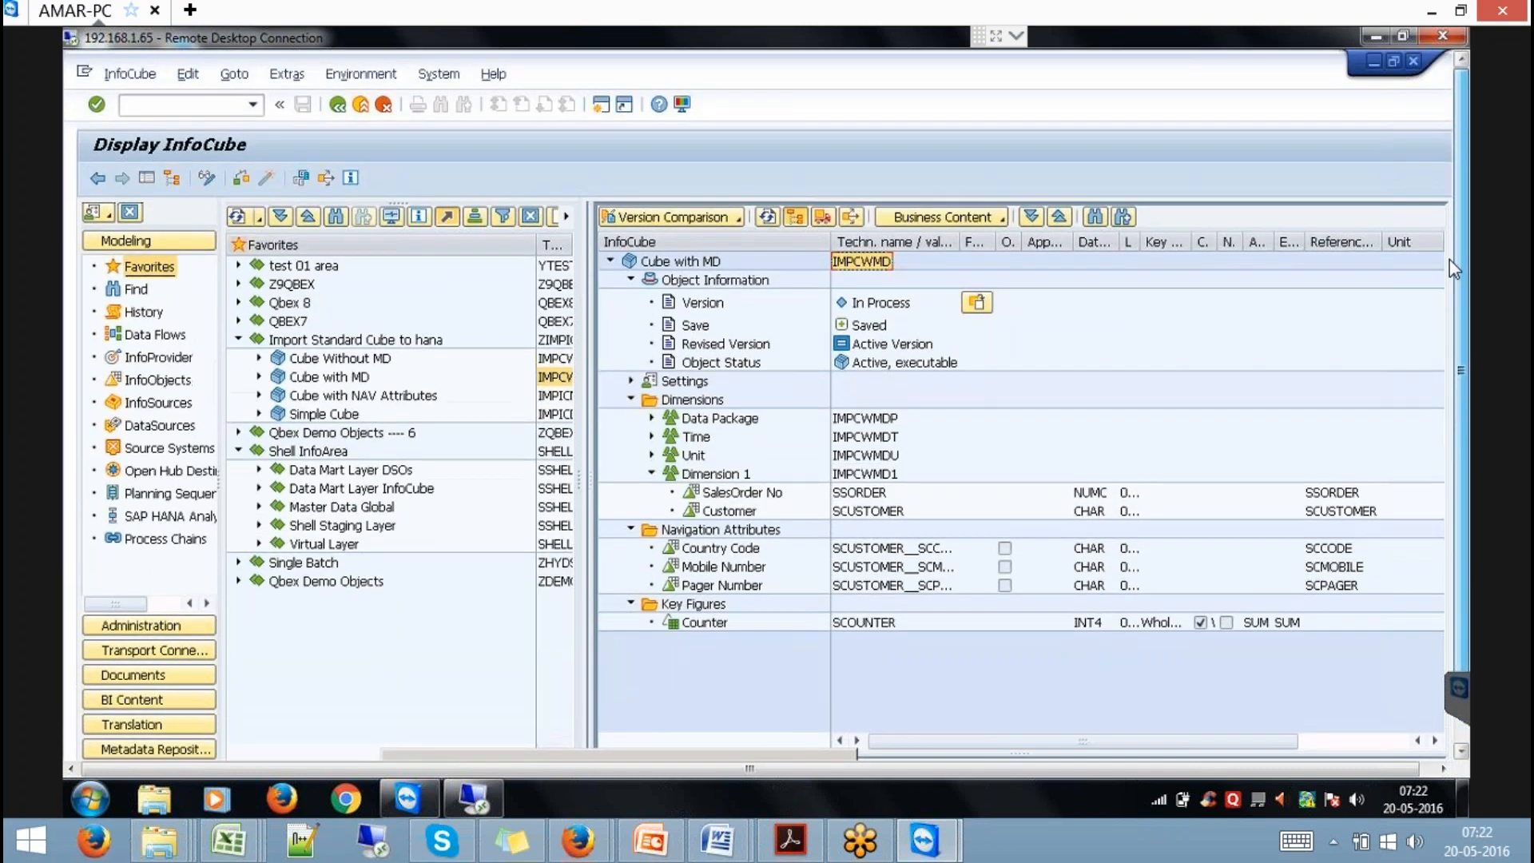
pyautogui.click(359, 106)
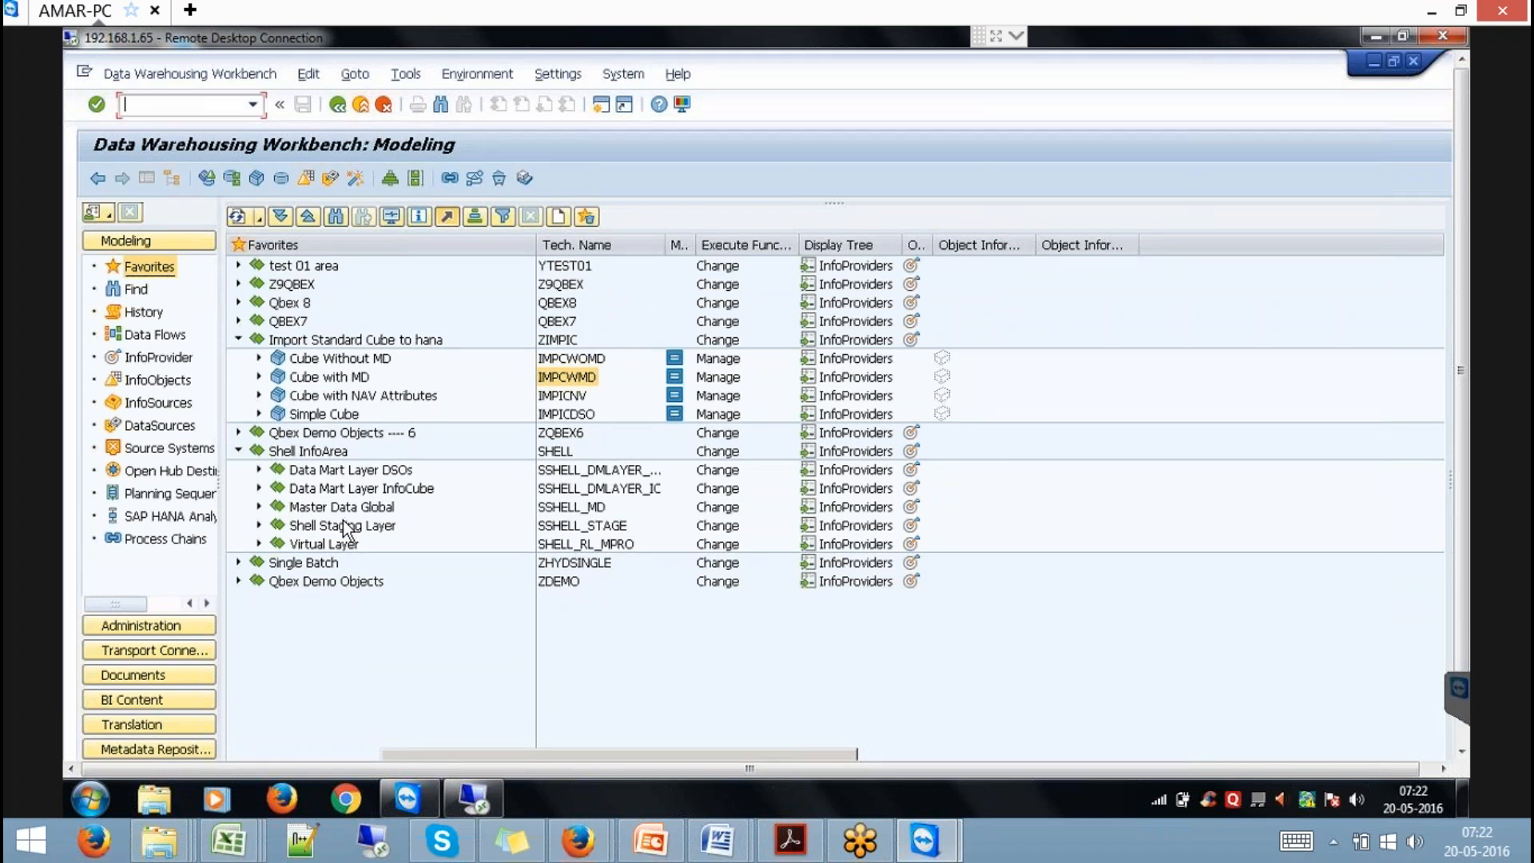
# Expand Data Mart Layer DSOs, select SOBKCOMP, then switch back to SAP HANA Studio.
pyautogui.click(259, 476)
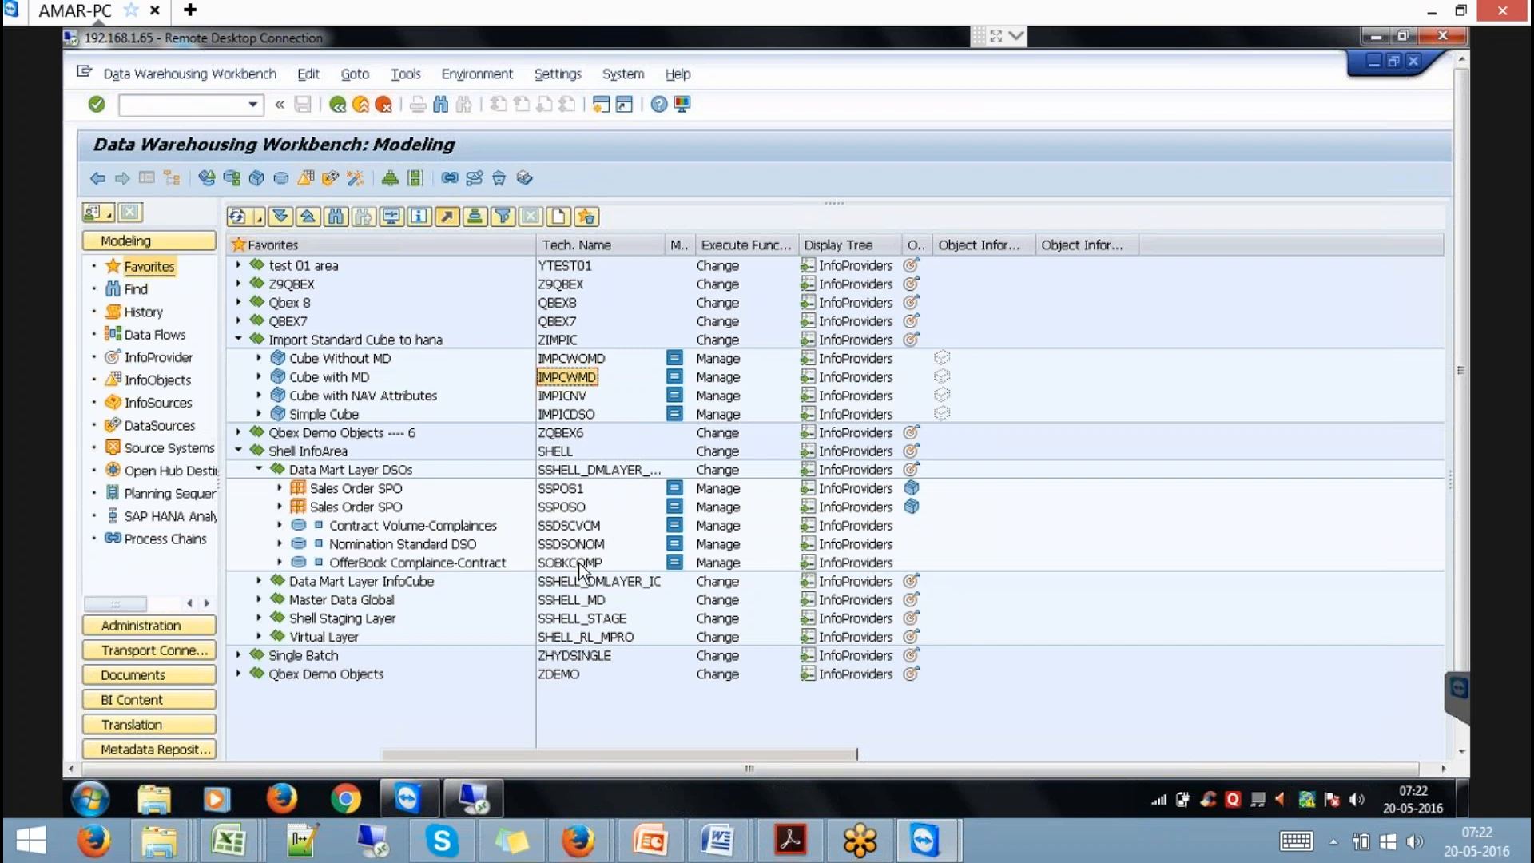
pyautogui.click(579, 564)
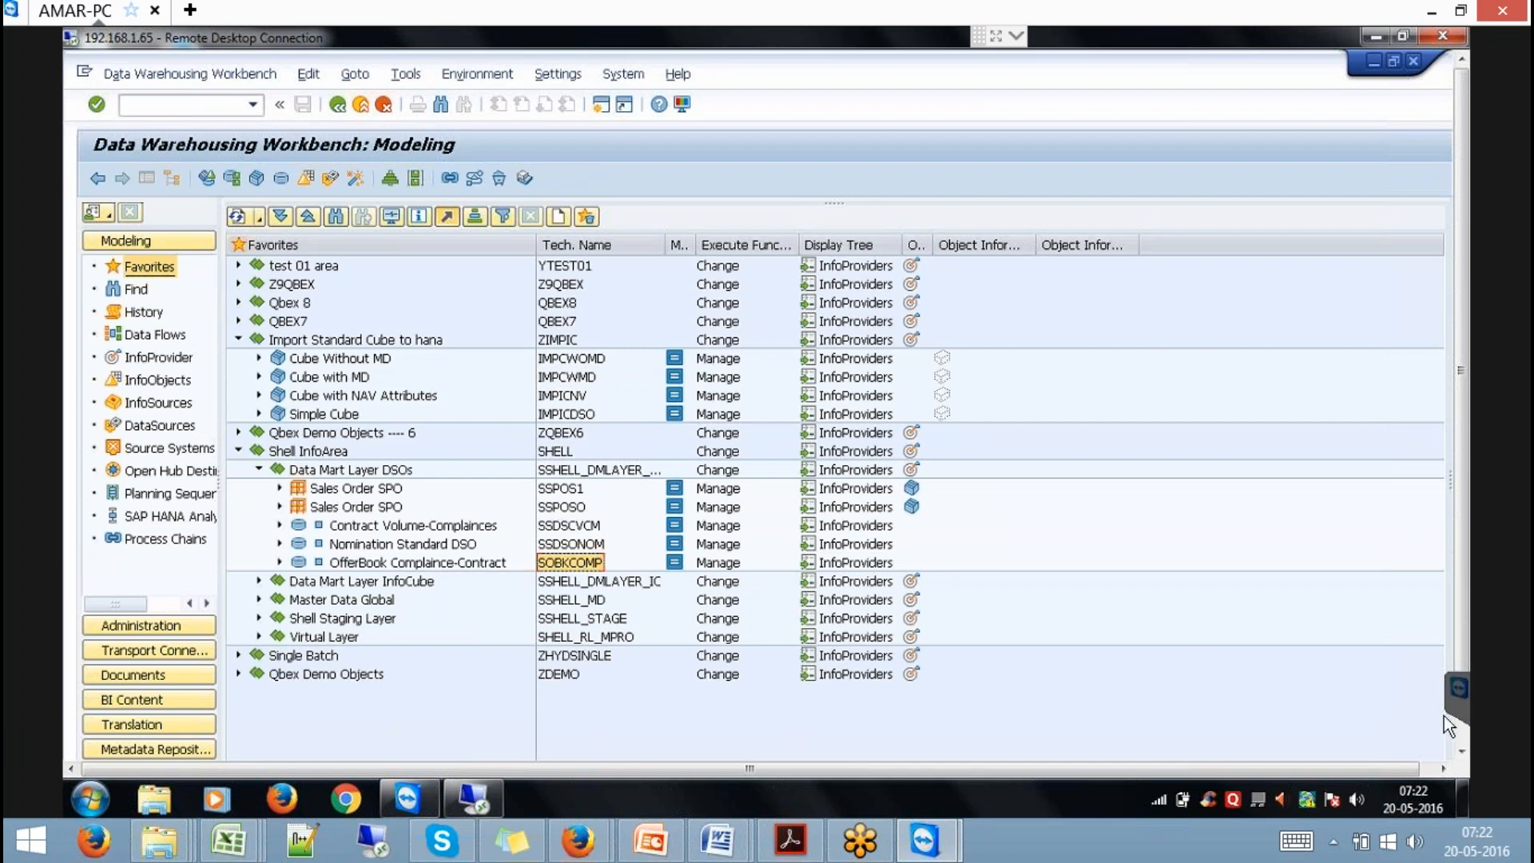
pyautogui.click(1464, 731)
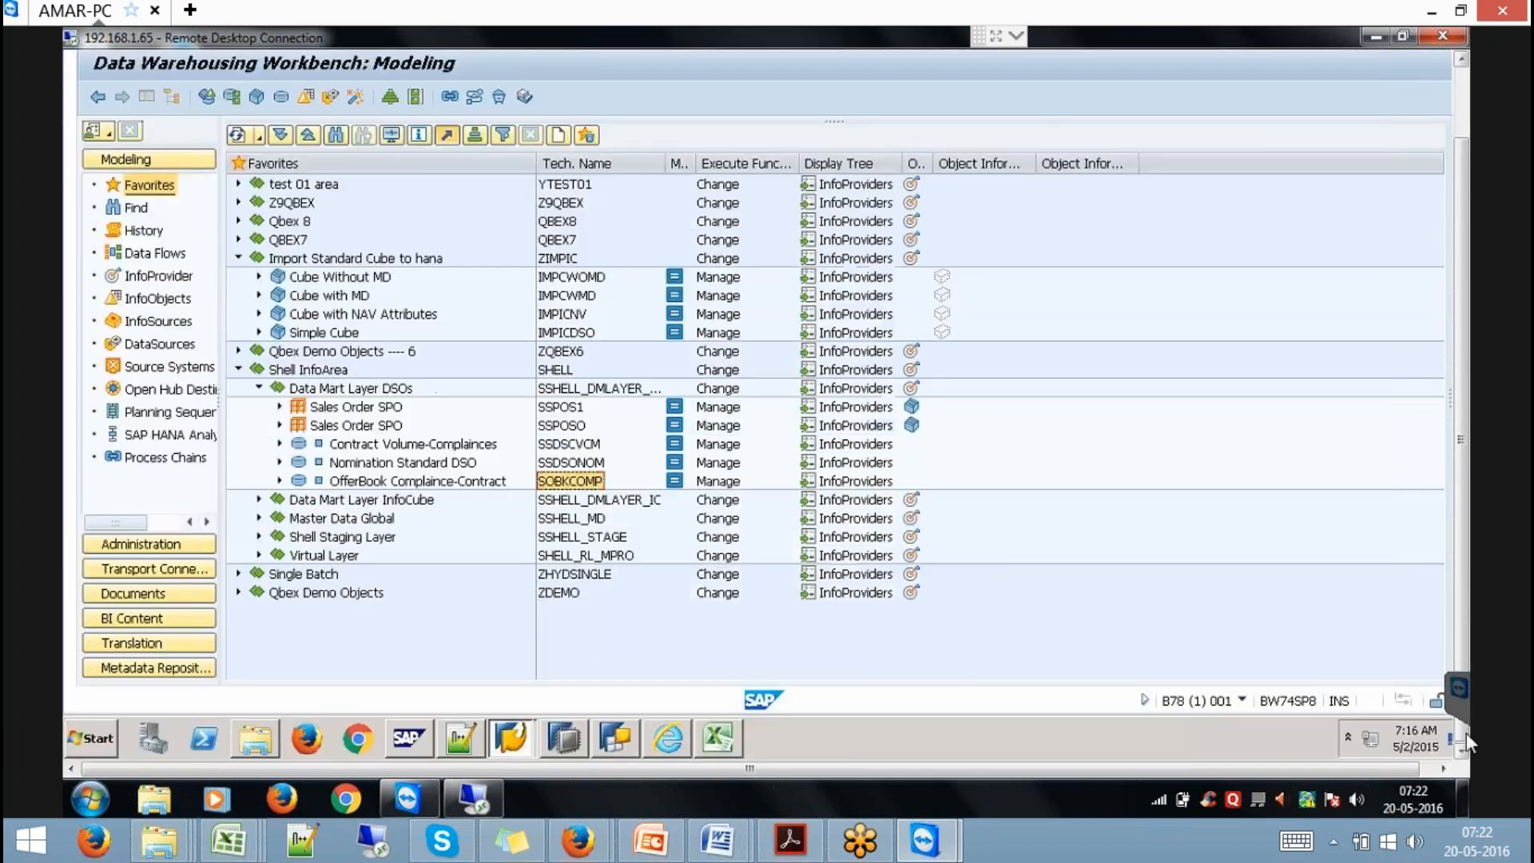
pyautogui.click(563, 738)
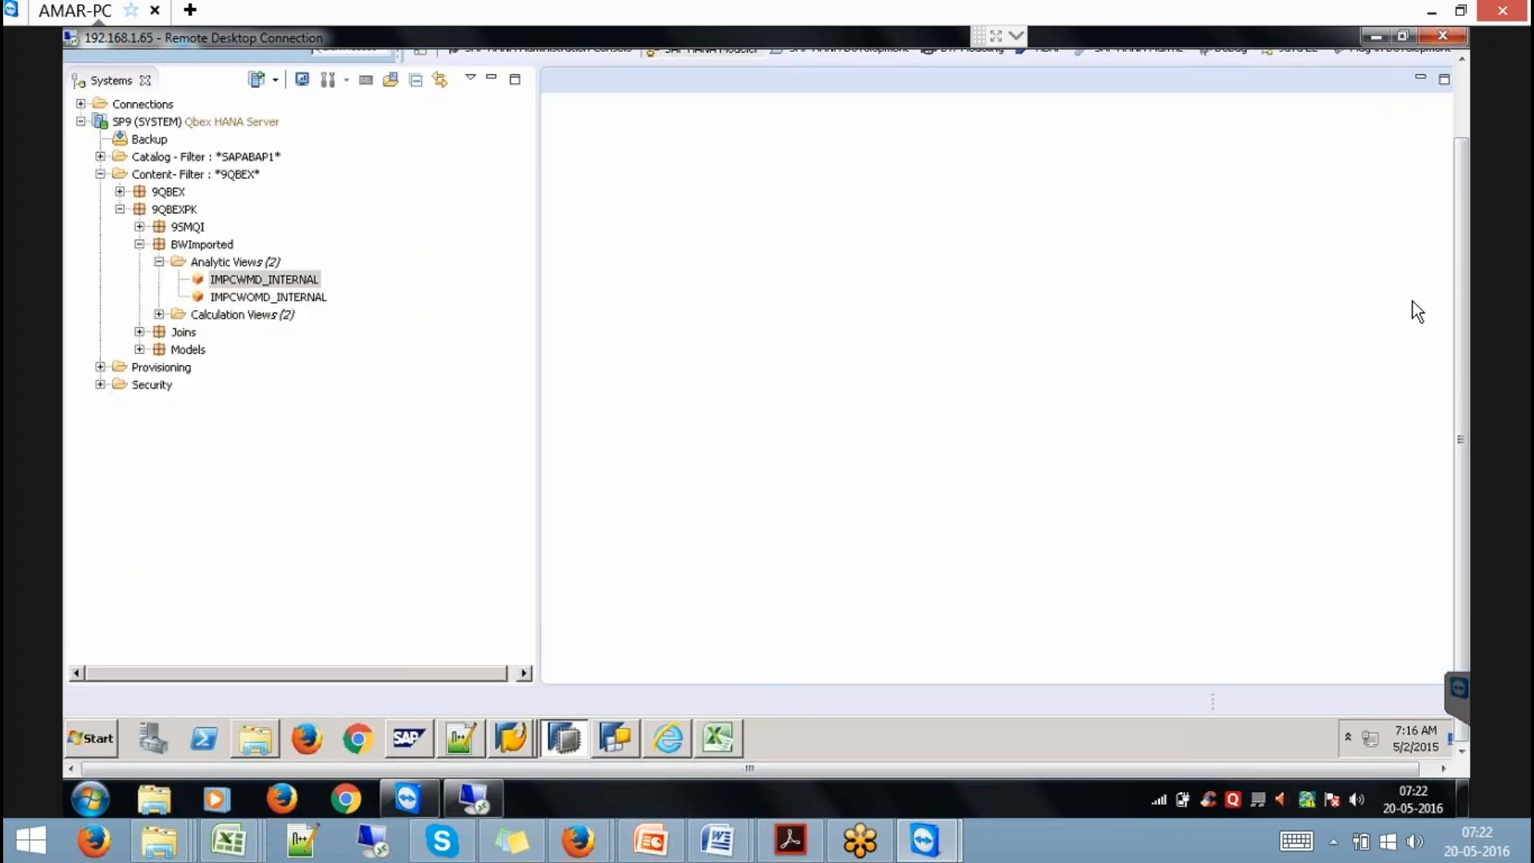
# Start an SAP NetWeaver BW Models import from the File menu.
pyautogui.click(1463, 94)
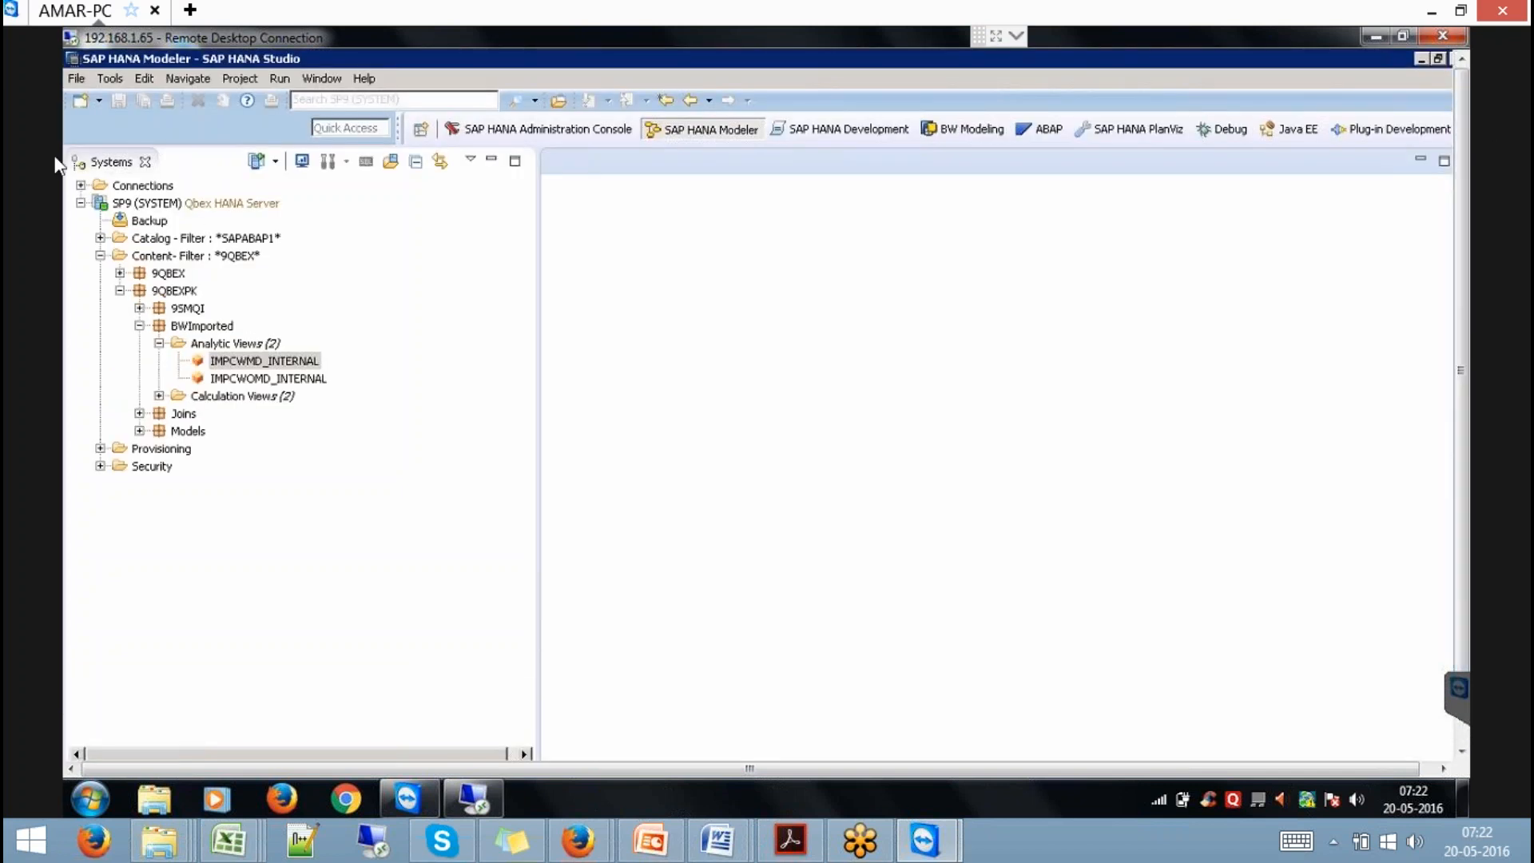
pyautogui.click(71, 79)
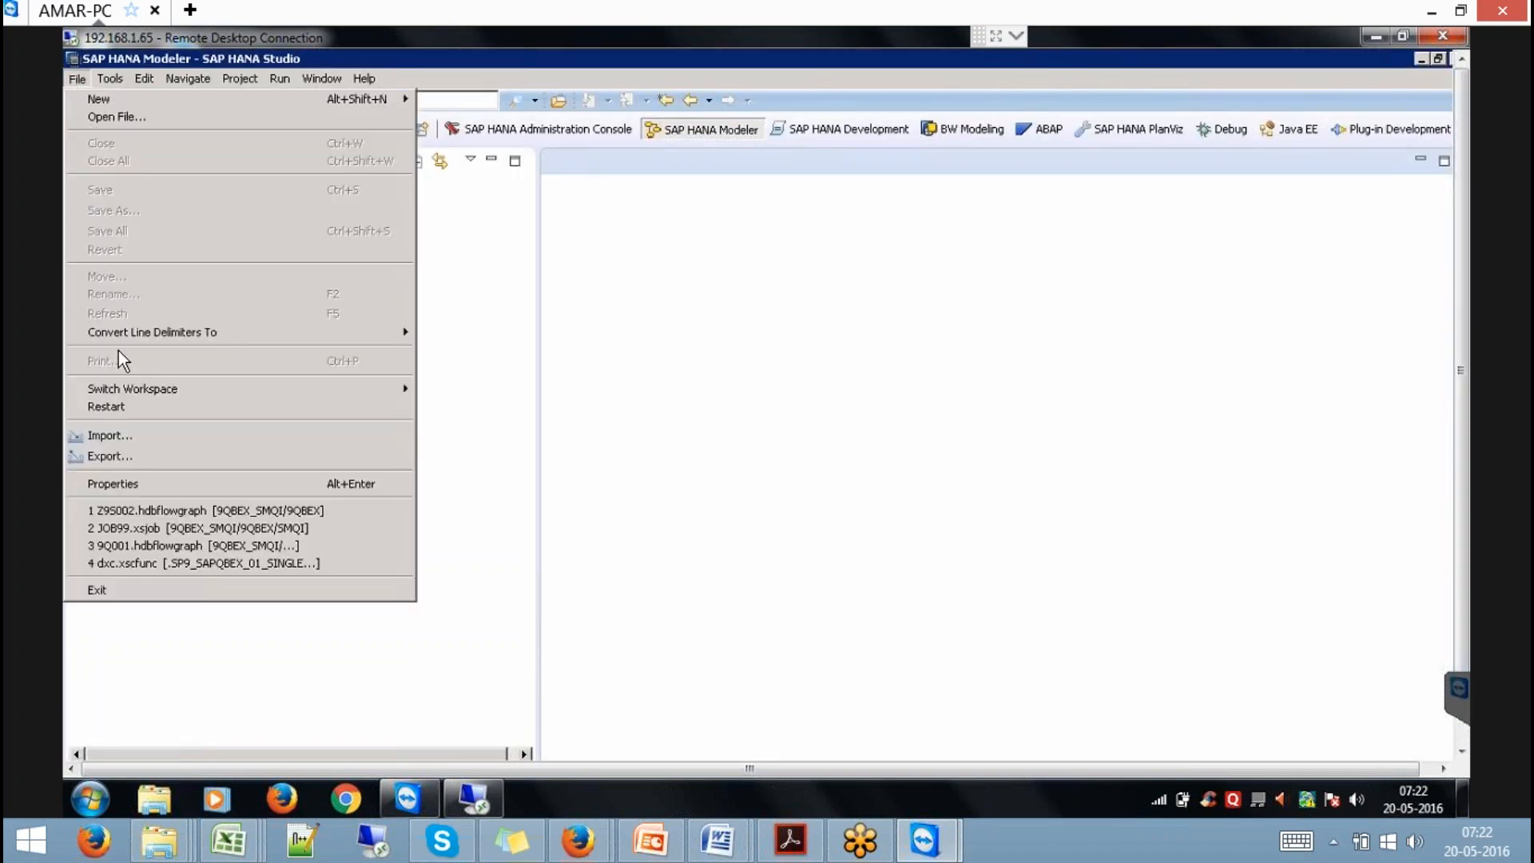
pyautogui.doubleClick(696, 417)
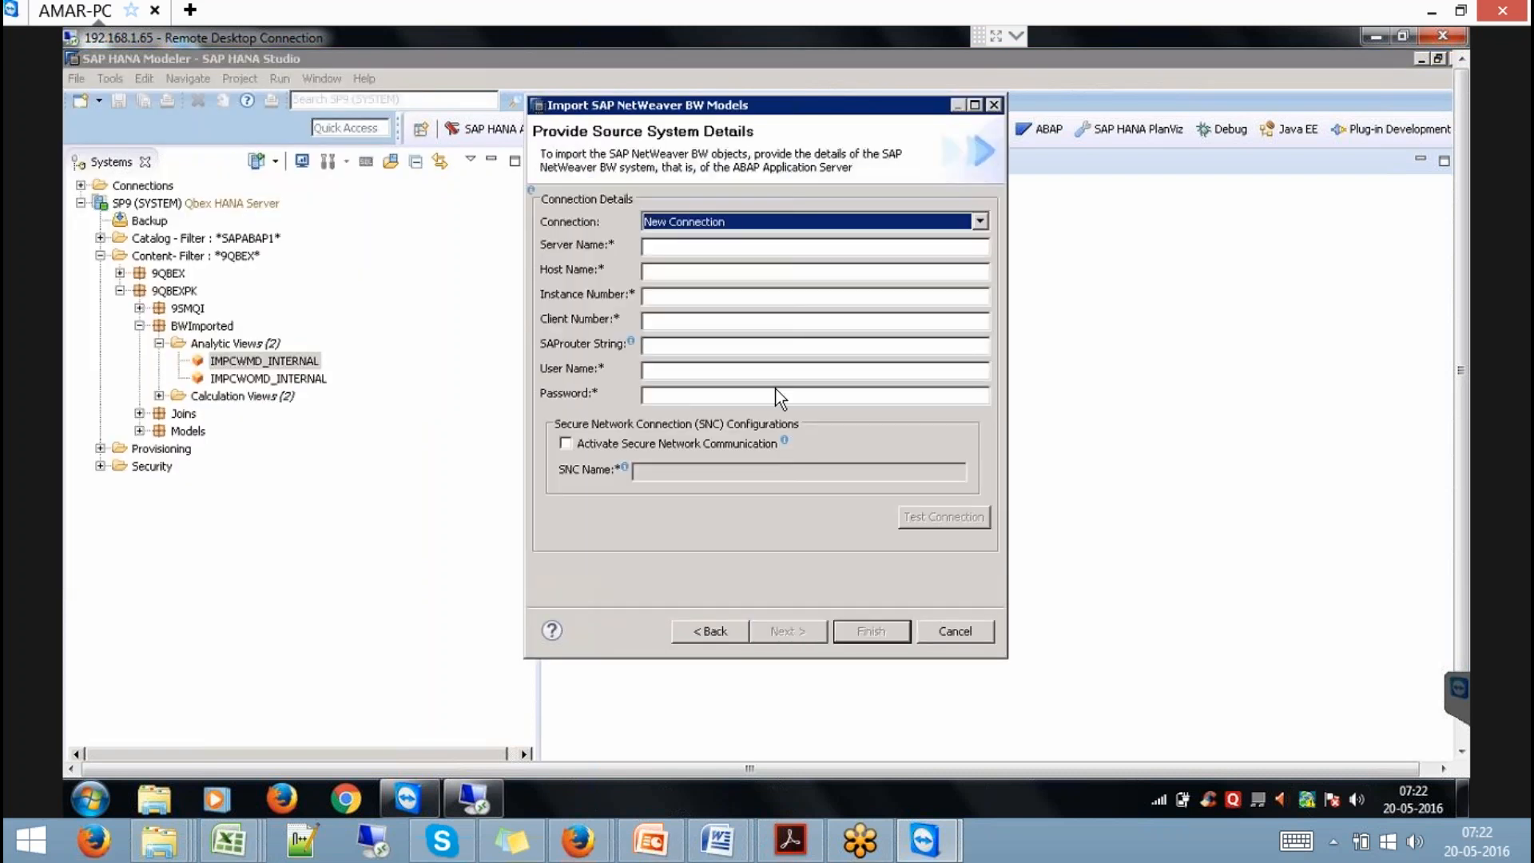
# Select the BW74SP8 connection, enter the BW user name and password, and continue.
pyautogui.click(778, 229)
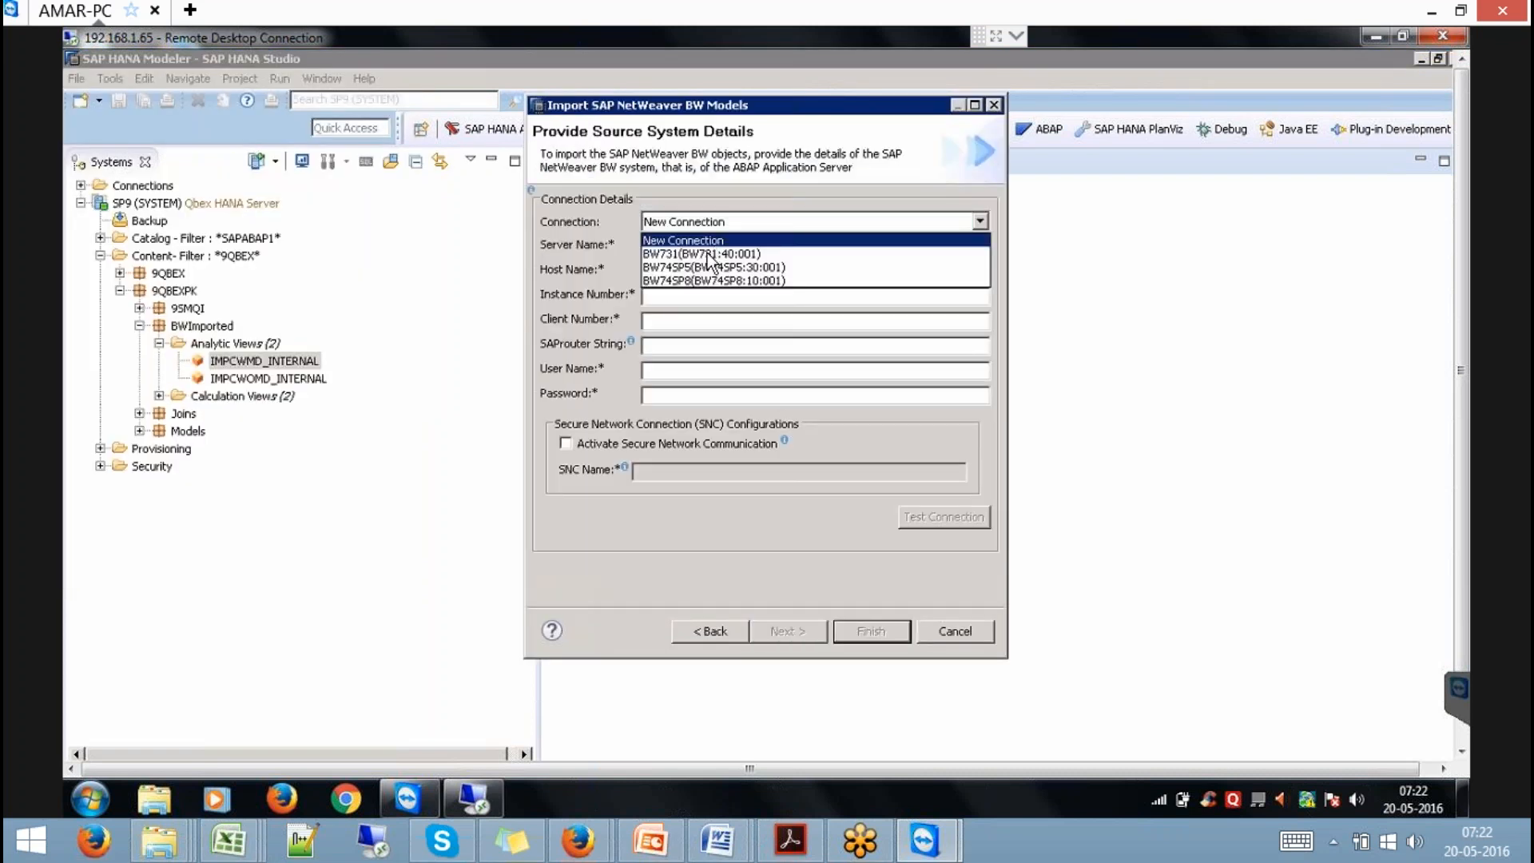
pyautogui.click(678, 278)
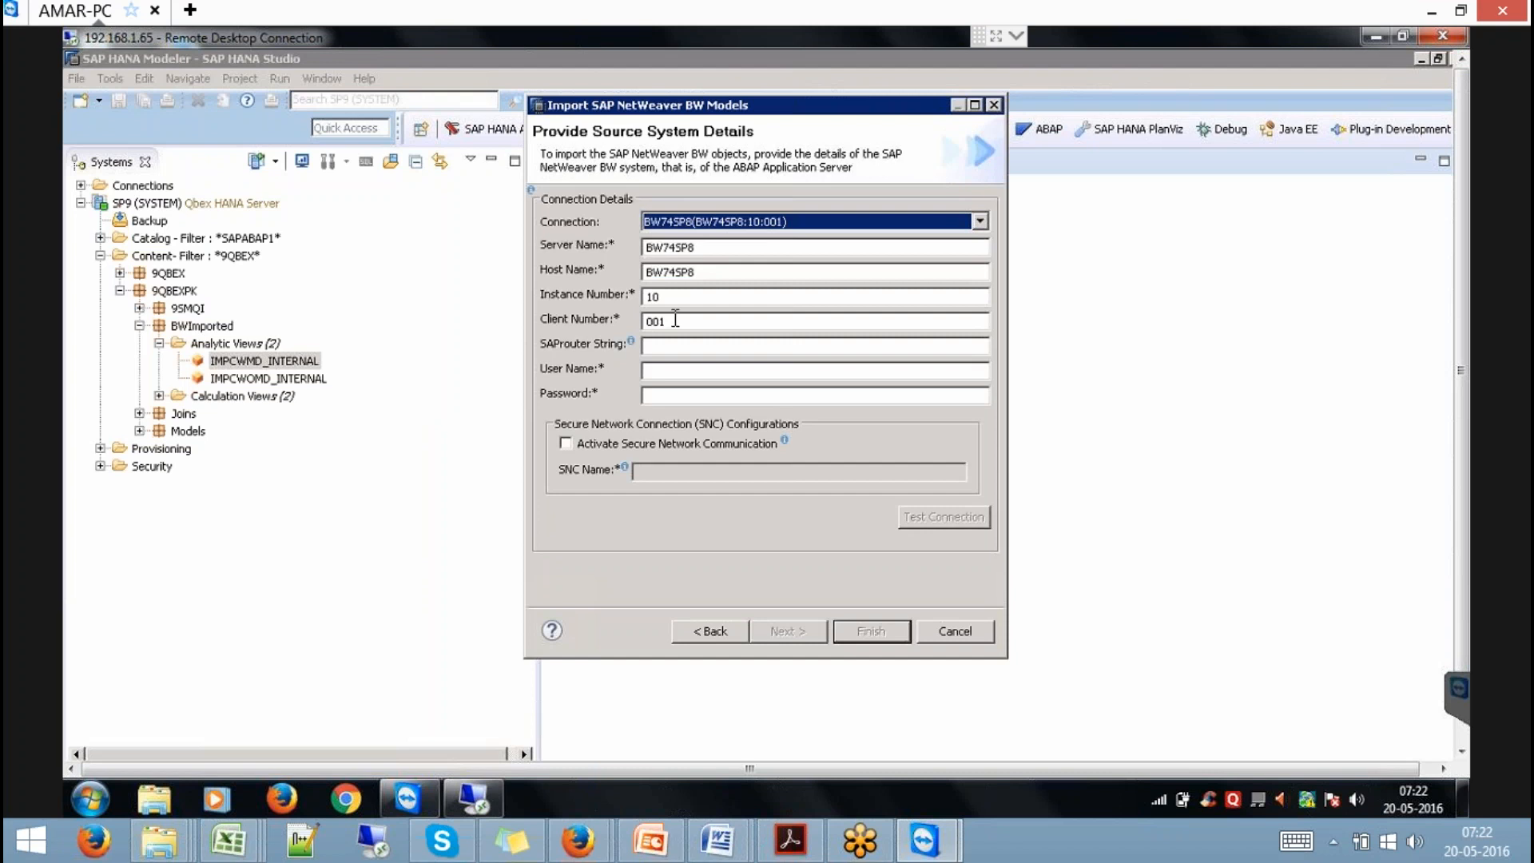
pyautogui.click(670, 369)
pyautogui.write('QBEX')
pyautogui.press('Tab')
pyautogui.write('•••••••••')
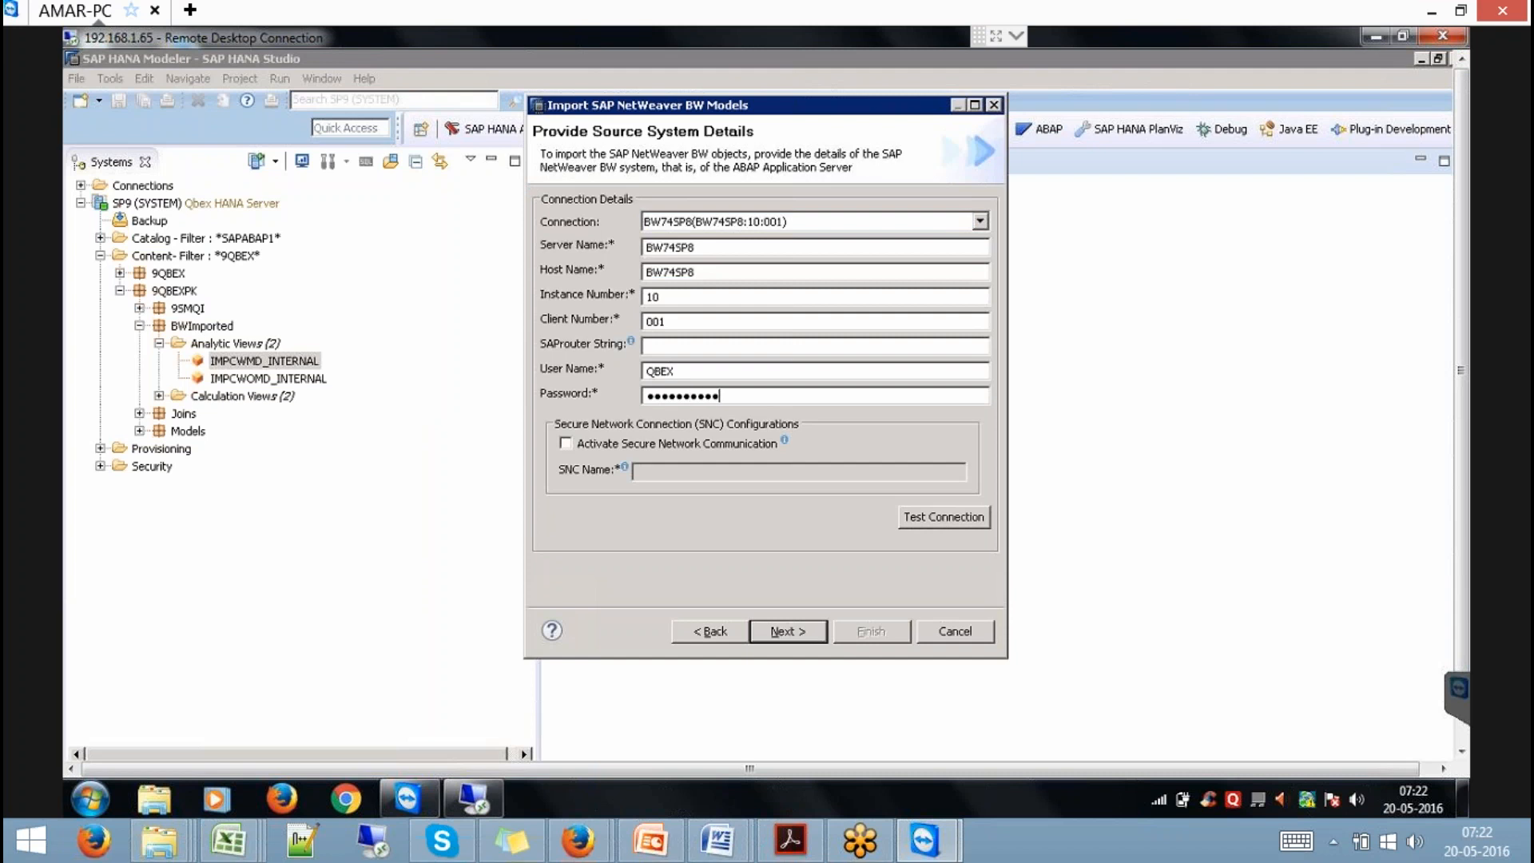
pyautogui.press('Return')
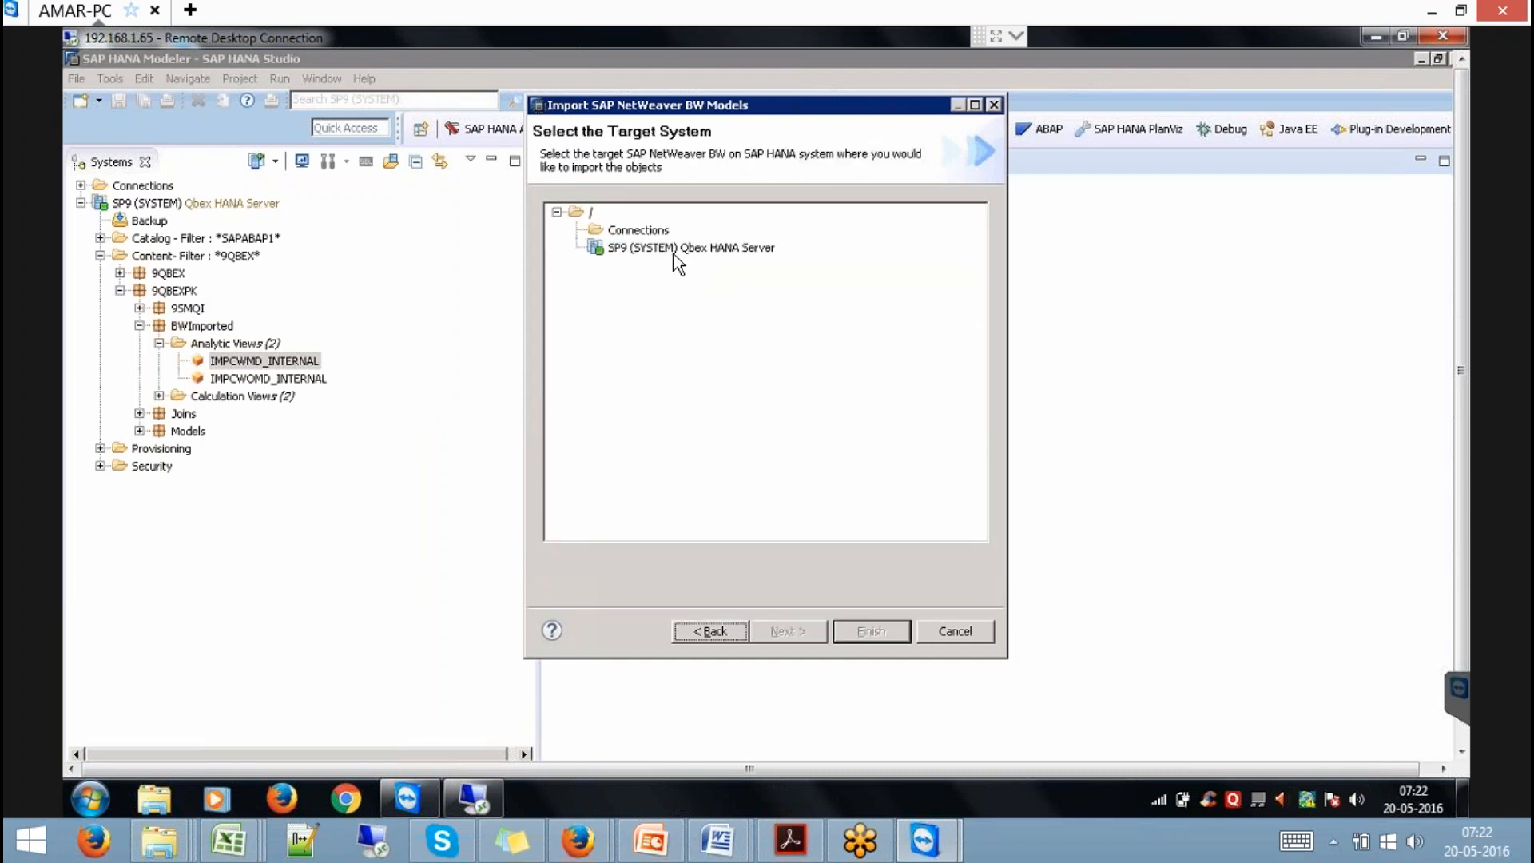
# Choose the SP9 HANA server as target and add the SOBKCOMP DSO to the import list.
pyautogui.doubleClick(674, 254)
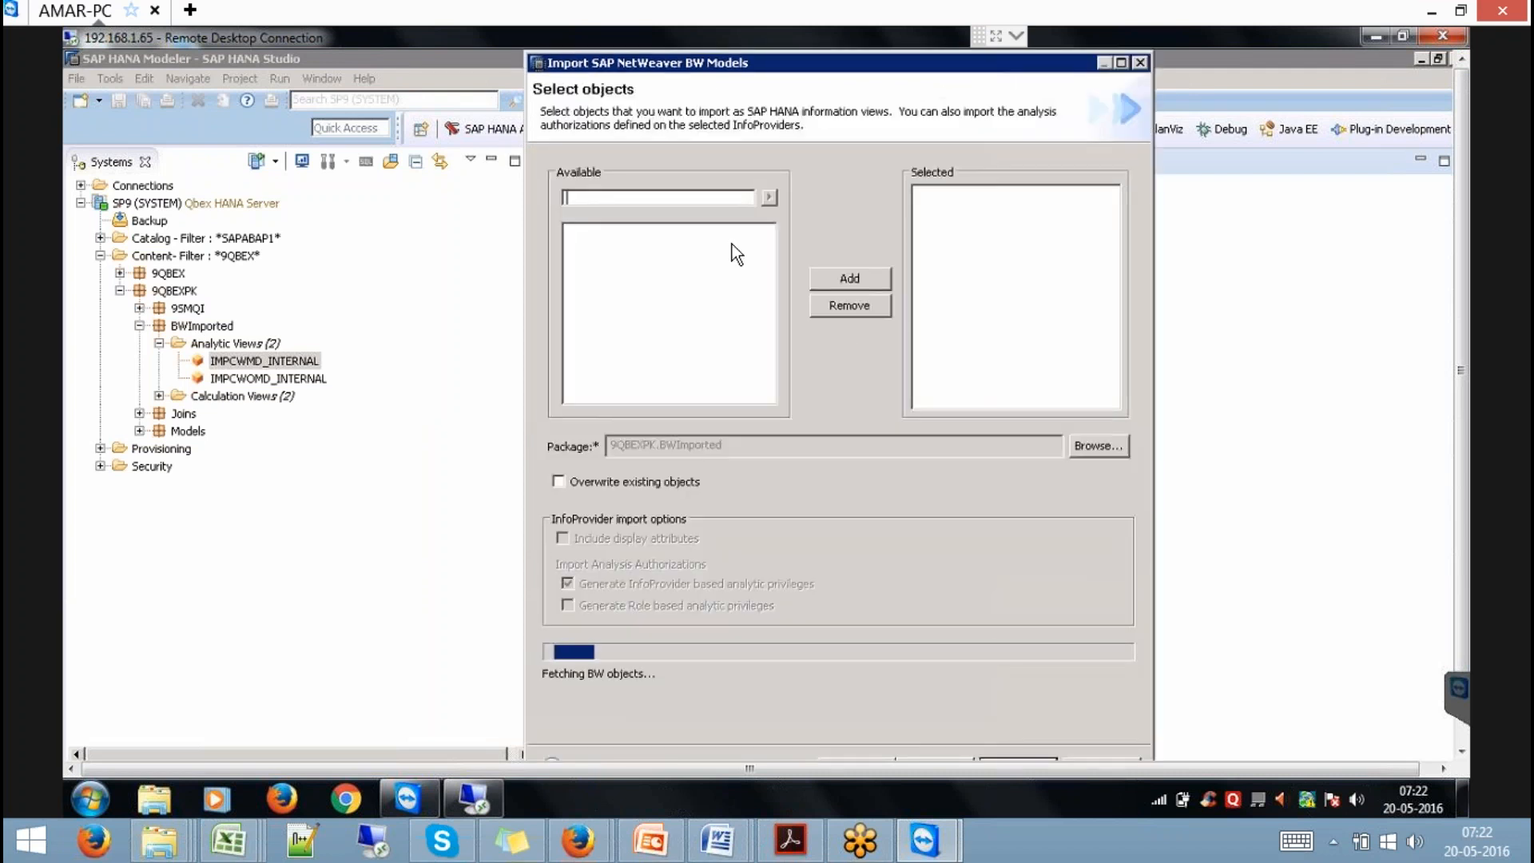
pyautogui.write('SOBKCOMP')
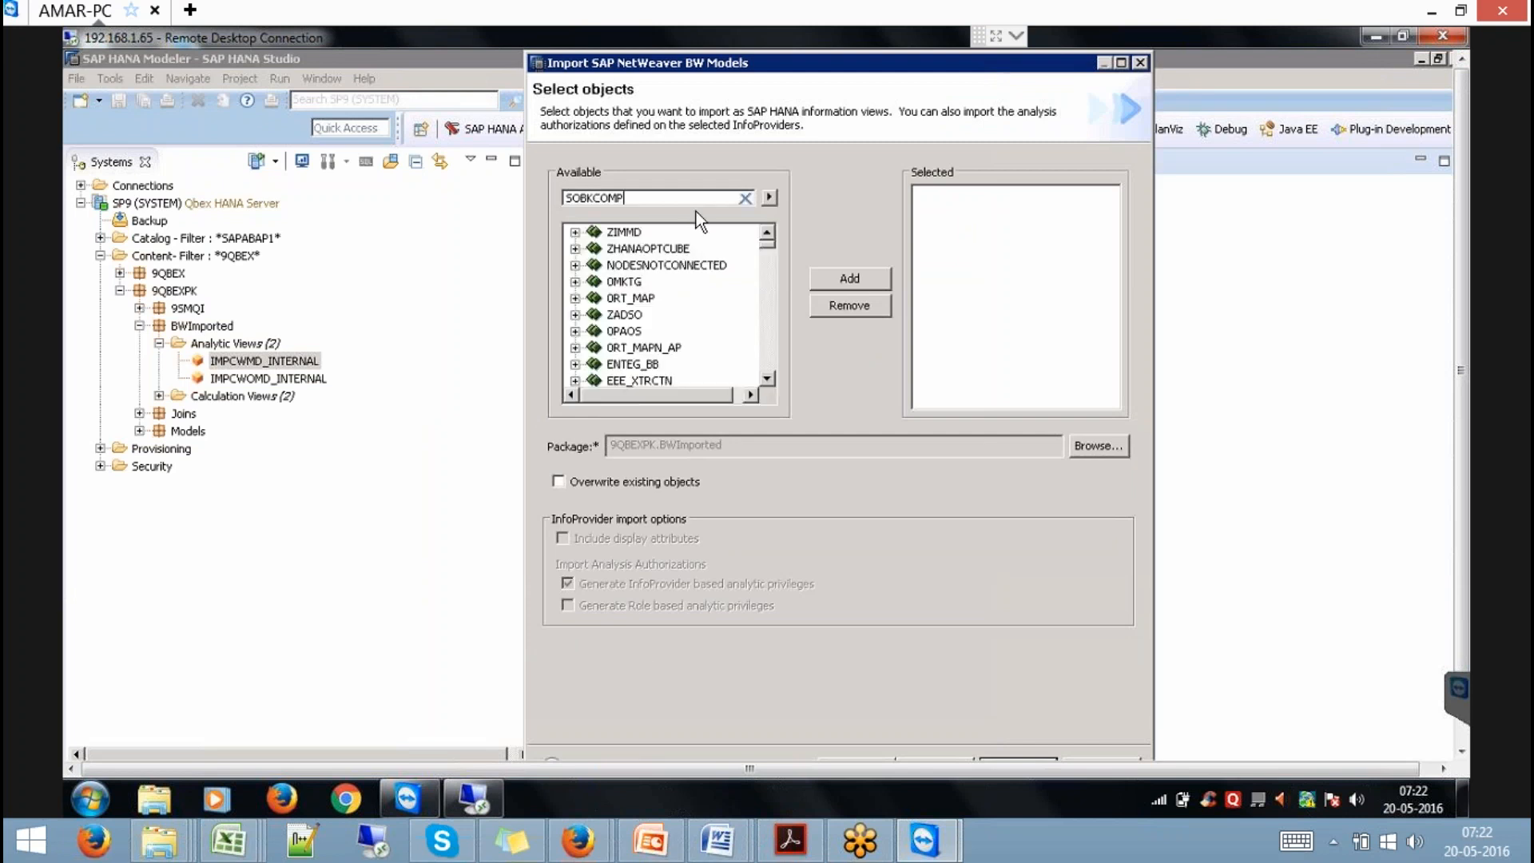
pyautogui.click(769, 197)
pyautogui.click(658, 249)
pyautogui.click(860, 277)
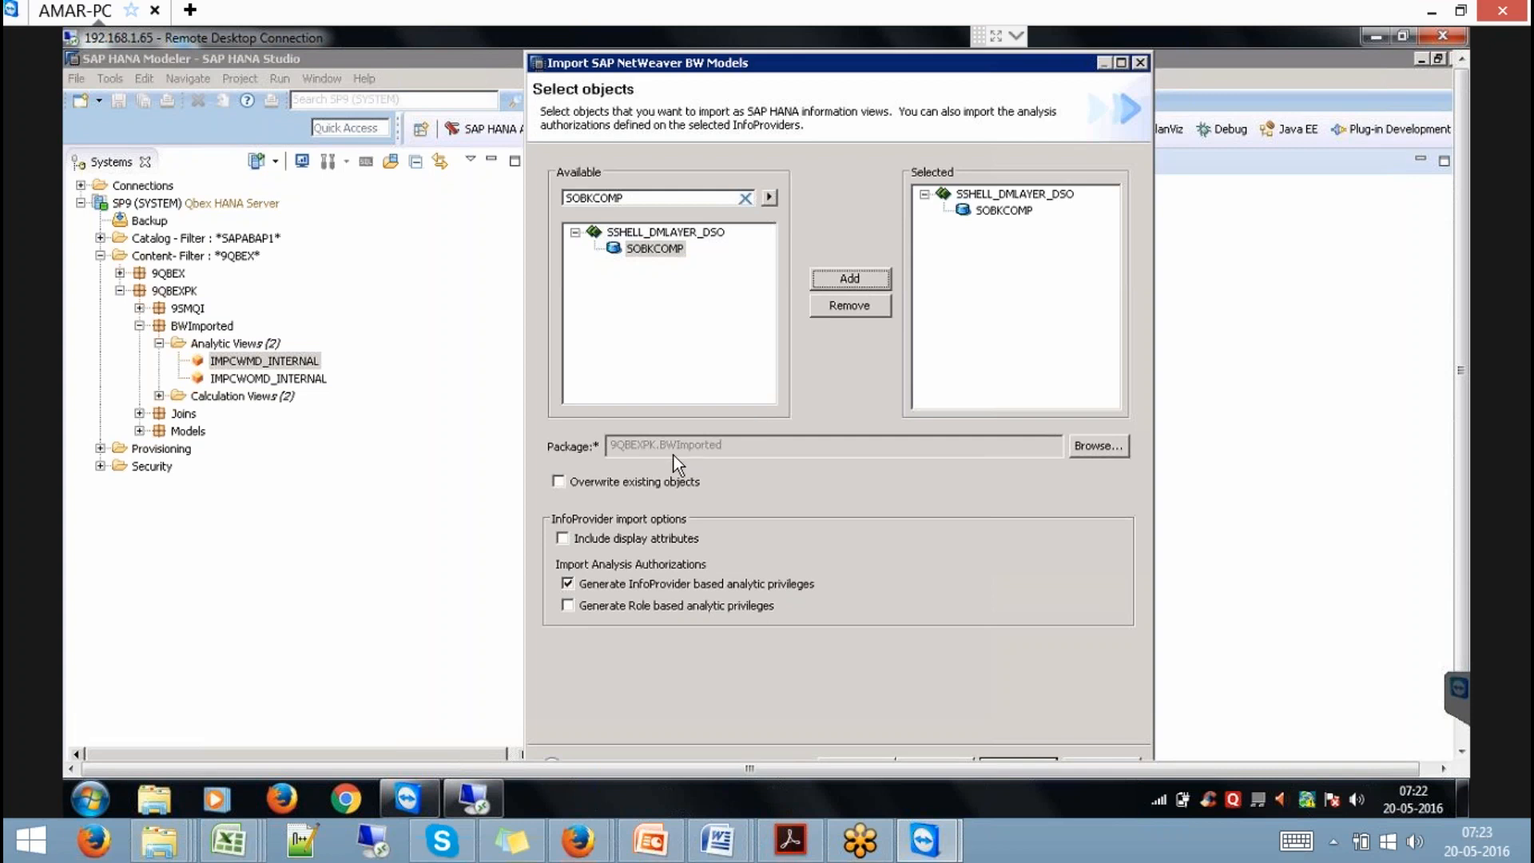
# Enable overwriting existing objects, exclude display attributes, and run the SOBKCOMP import.
pyautogui.click(646, 540)
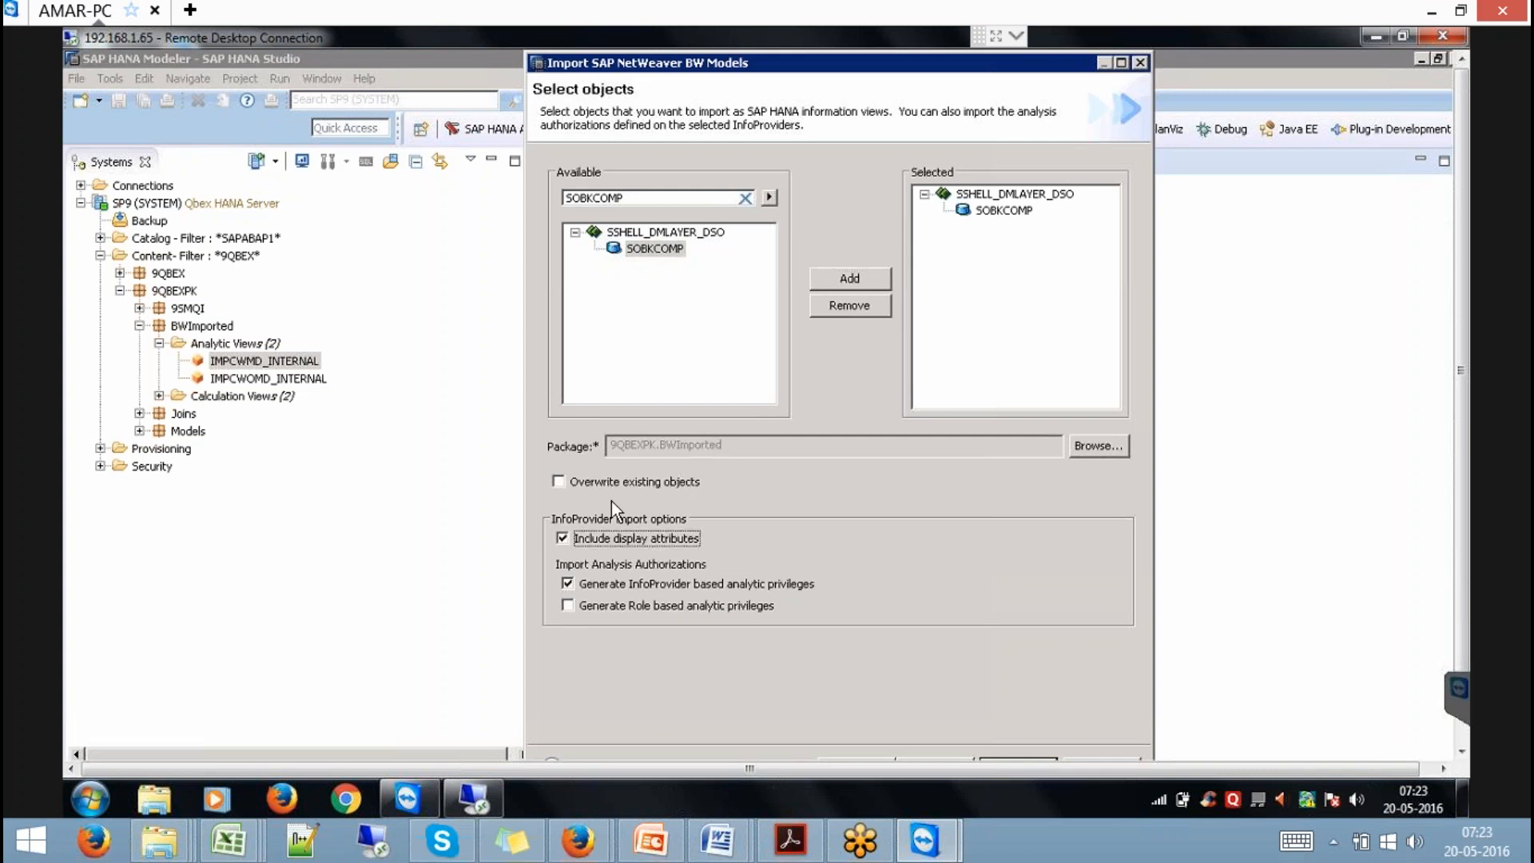
pyautogui.click(606, 483)
pyautogui.click(648, 536)
pyautogui.moveTo(1460, 478); pyautogui.dragTo(1440, 628)
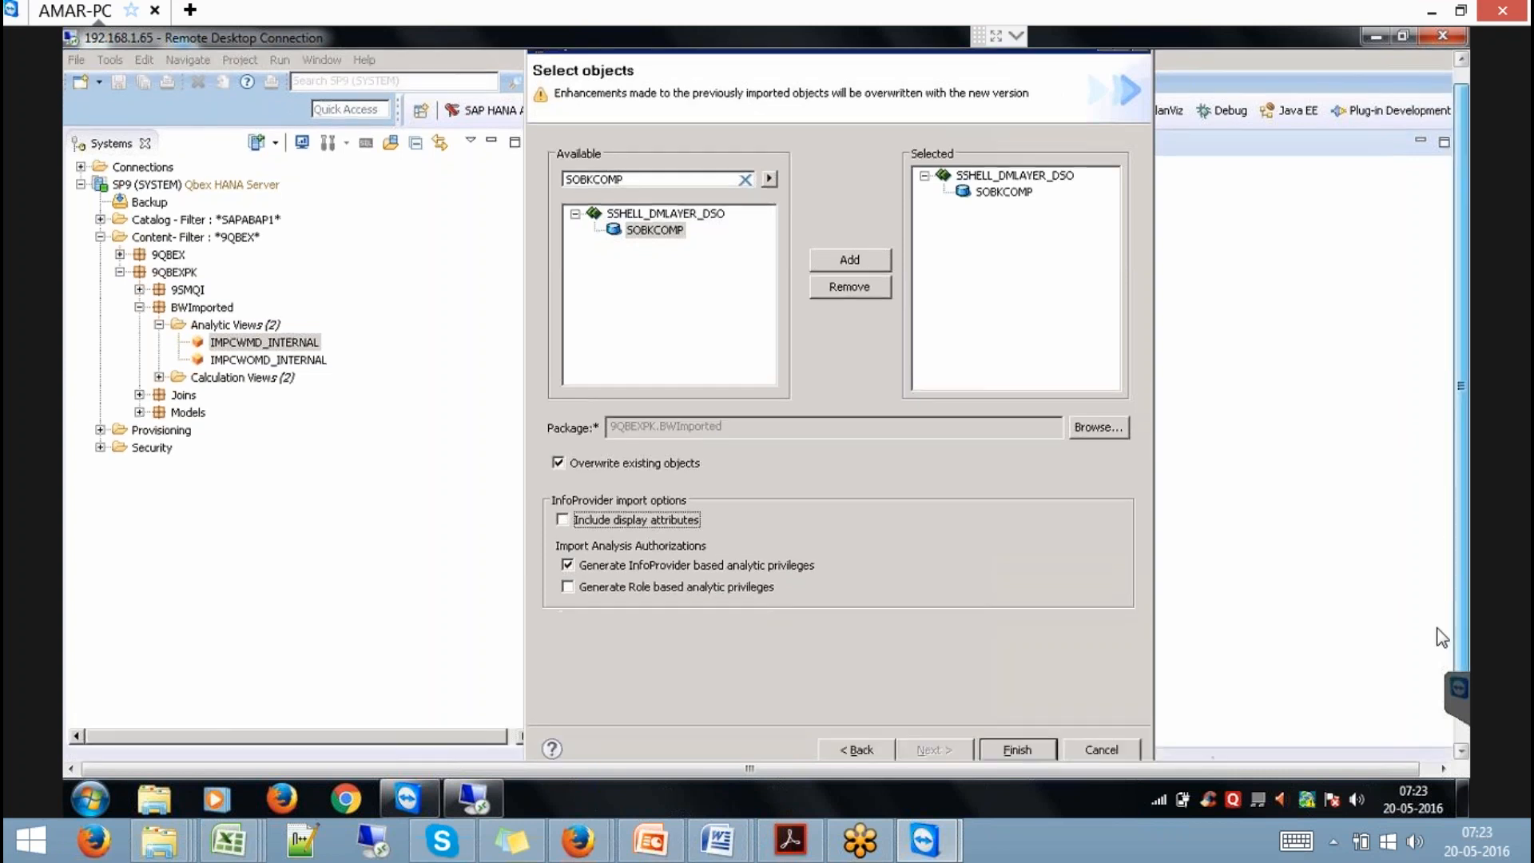
pyautogui.click(1012, 689)
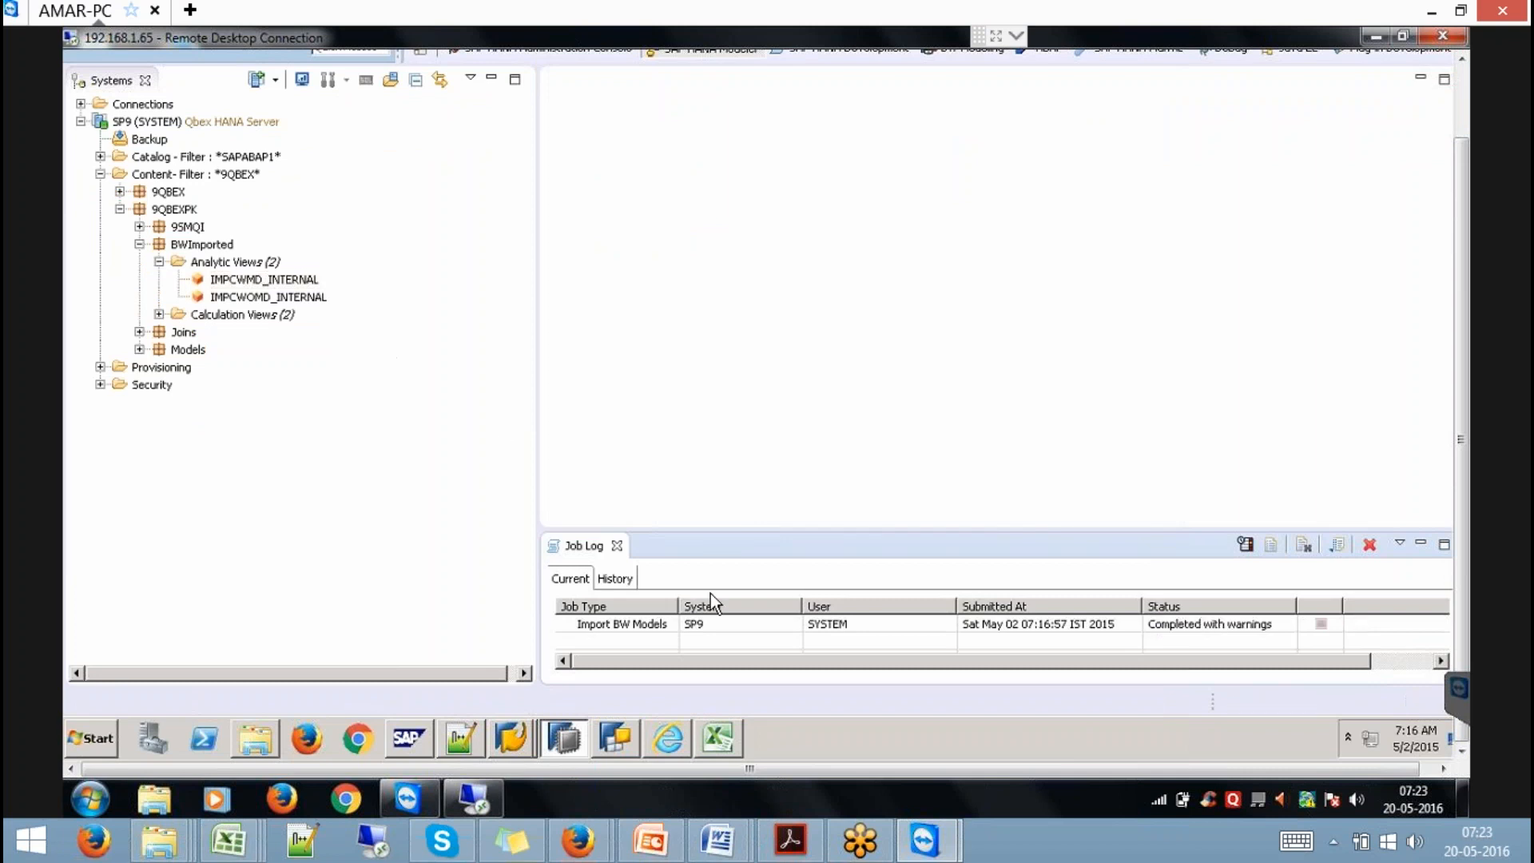
# Refresh BWImported after closing the job log, then expand Analytic Views and select SOBKCOMP.
pyautogui.click(617, 545)
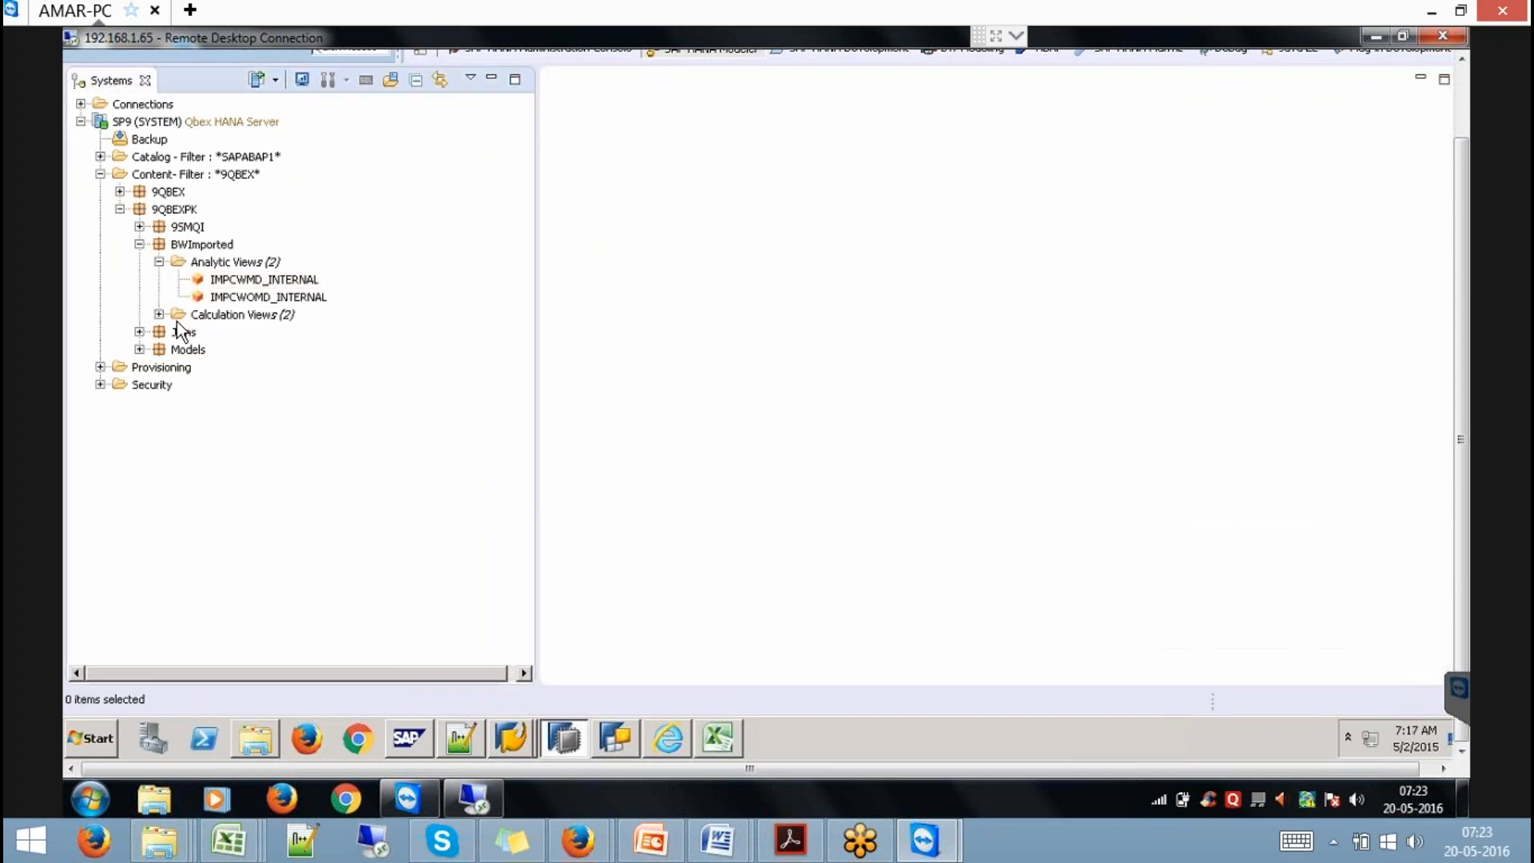
pyautogui.click(196, 246)
pyautogui.rightClick(195, 248)
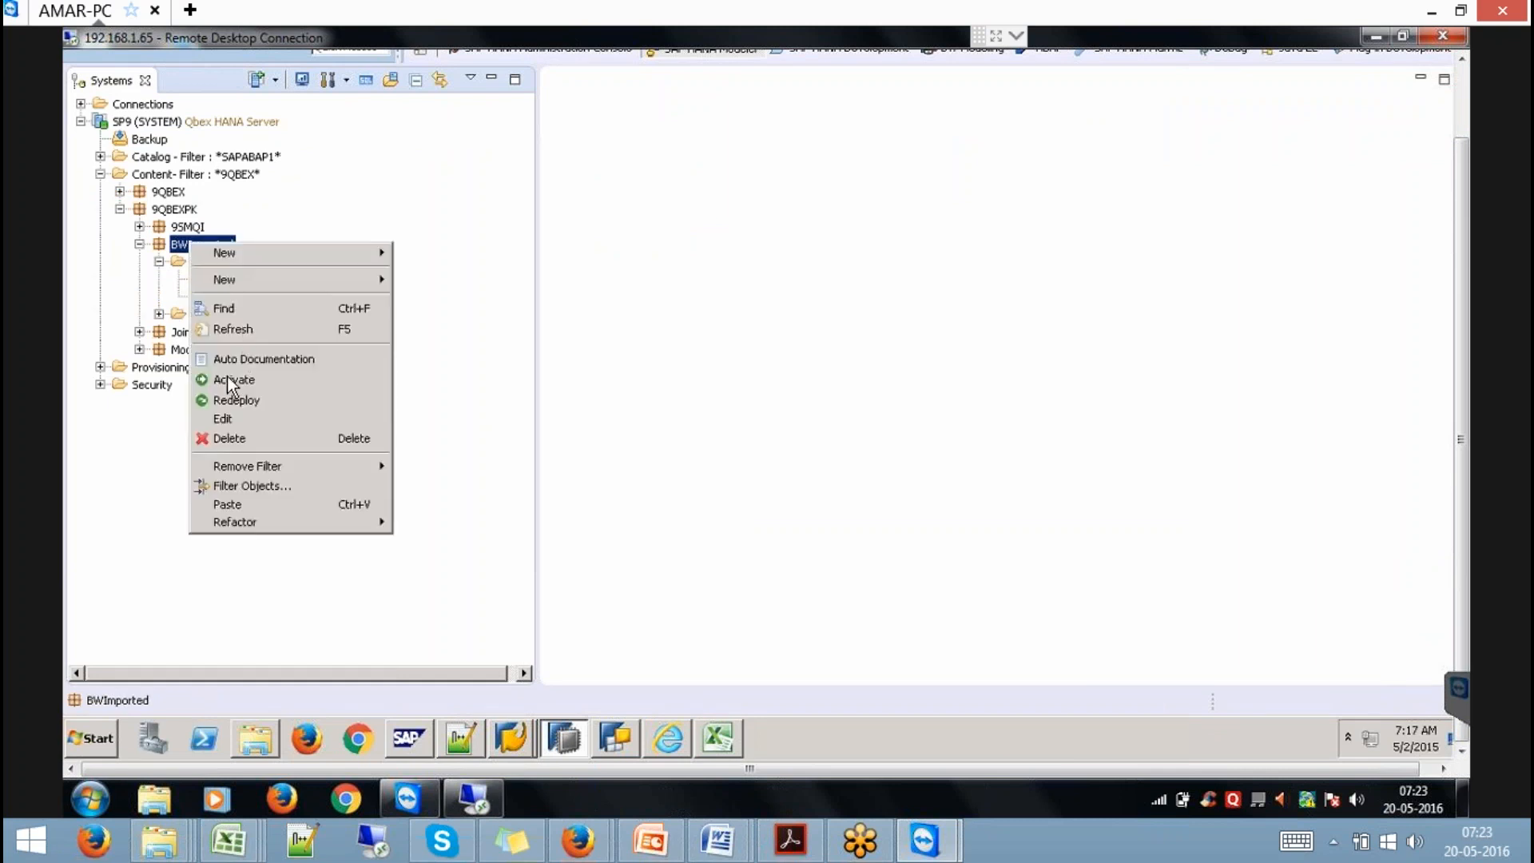
pyautogui.click(231, 335)
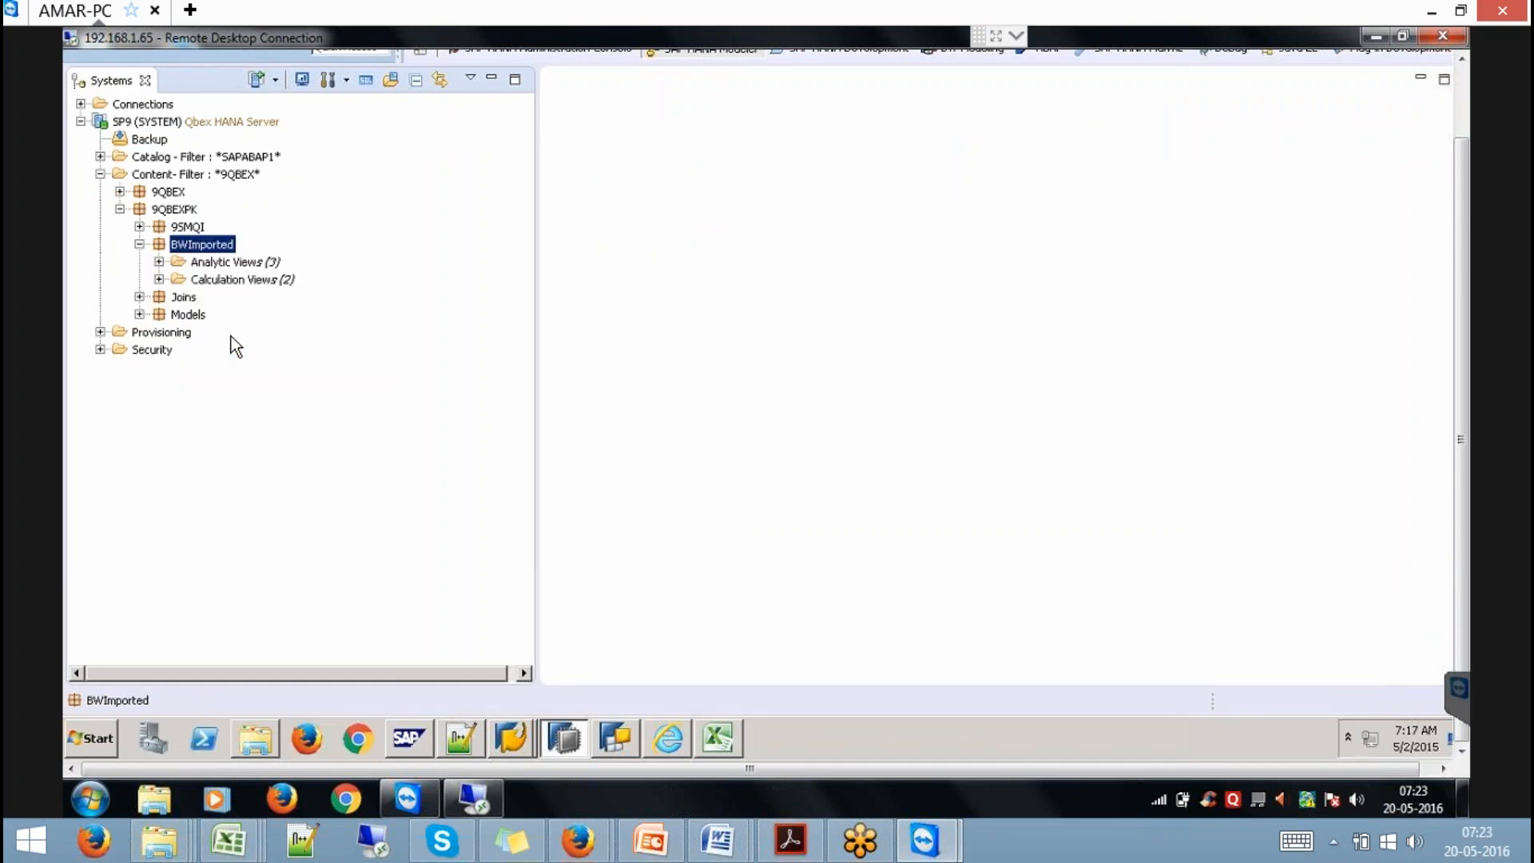
pyautogui.click(173, 262)
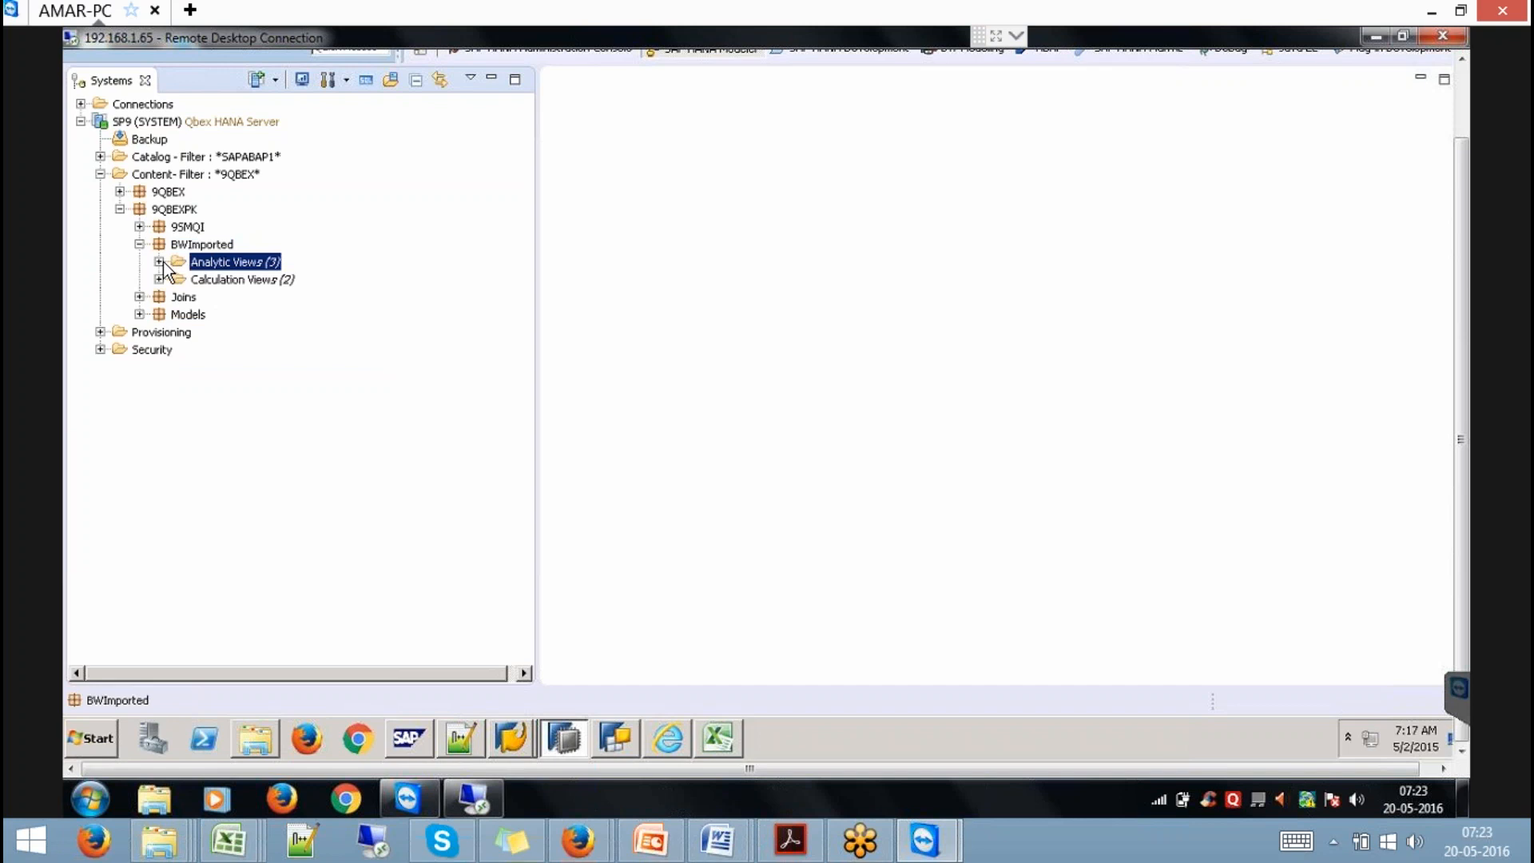
pyautogui.click(159, 262)
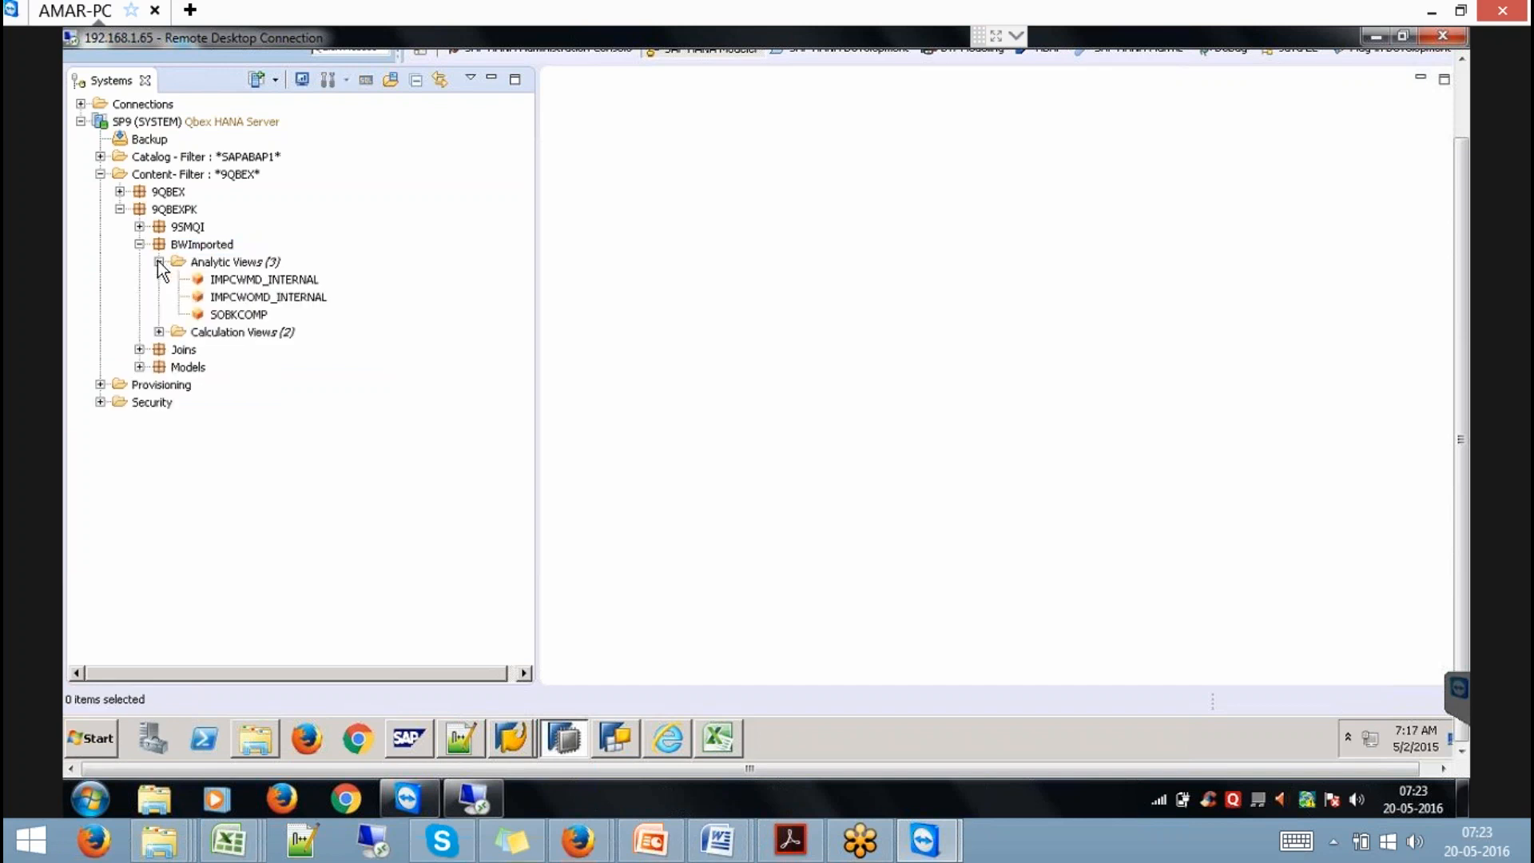
pyautogui.click(248, 320)
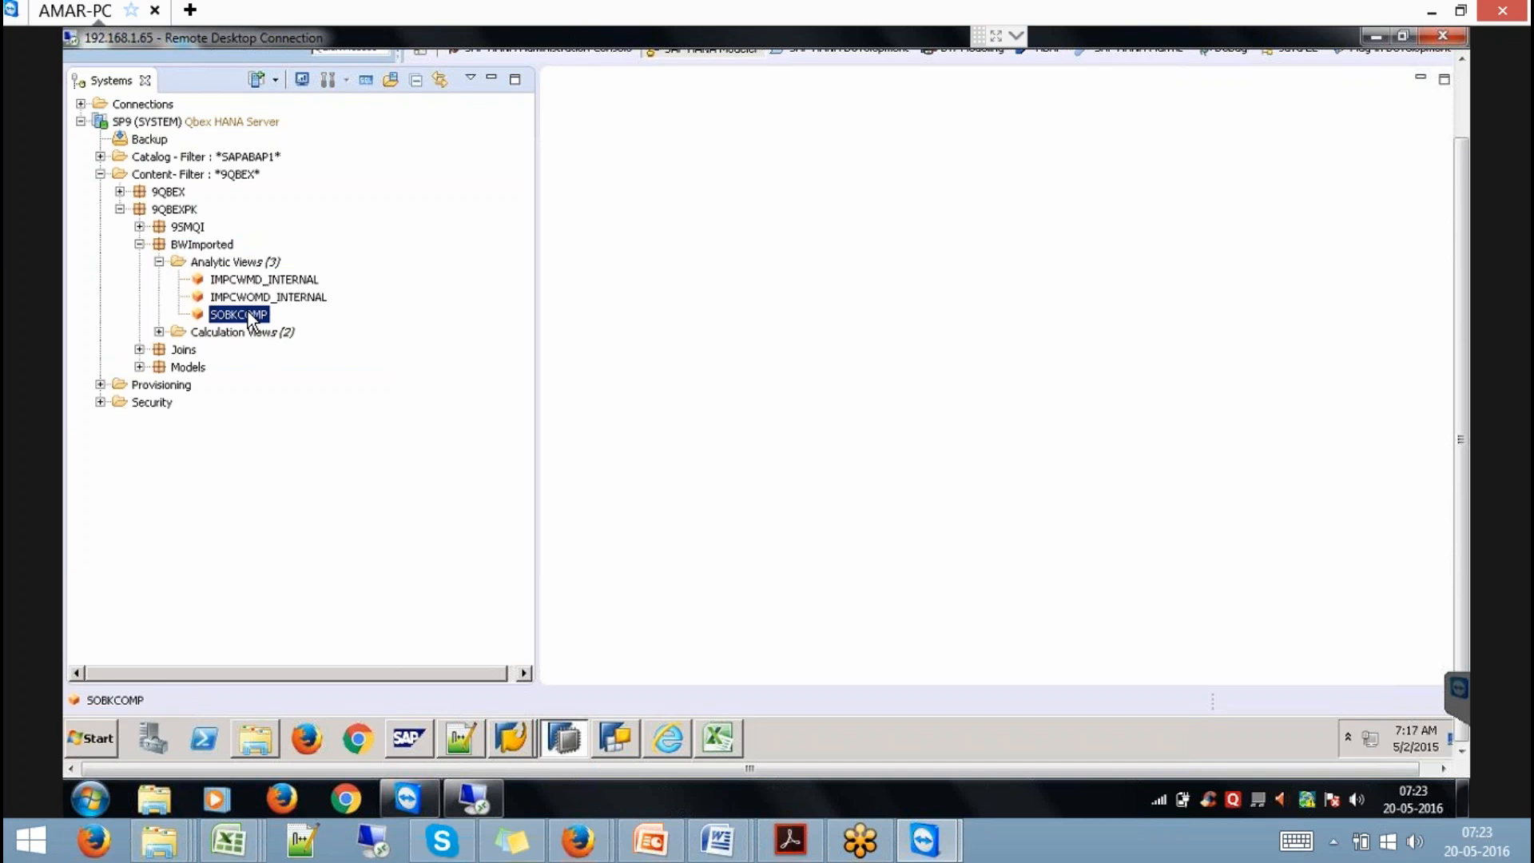
# Open SOBKCOMP full-width and auto-arrange its Data Foundation join diagram.
pyautogui.doubleClick(249, 315)
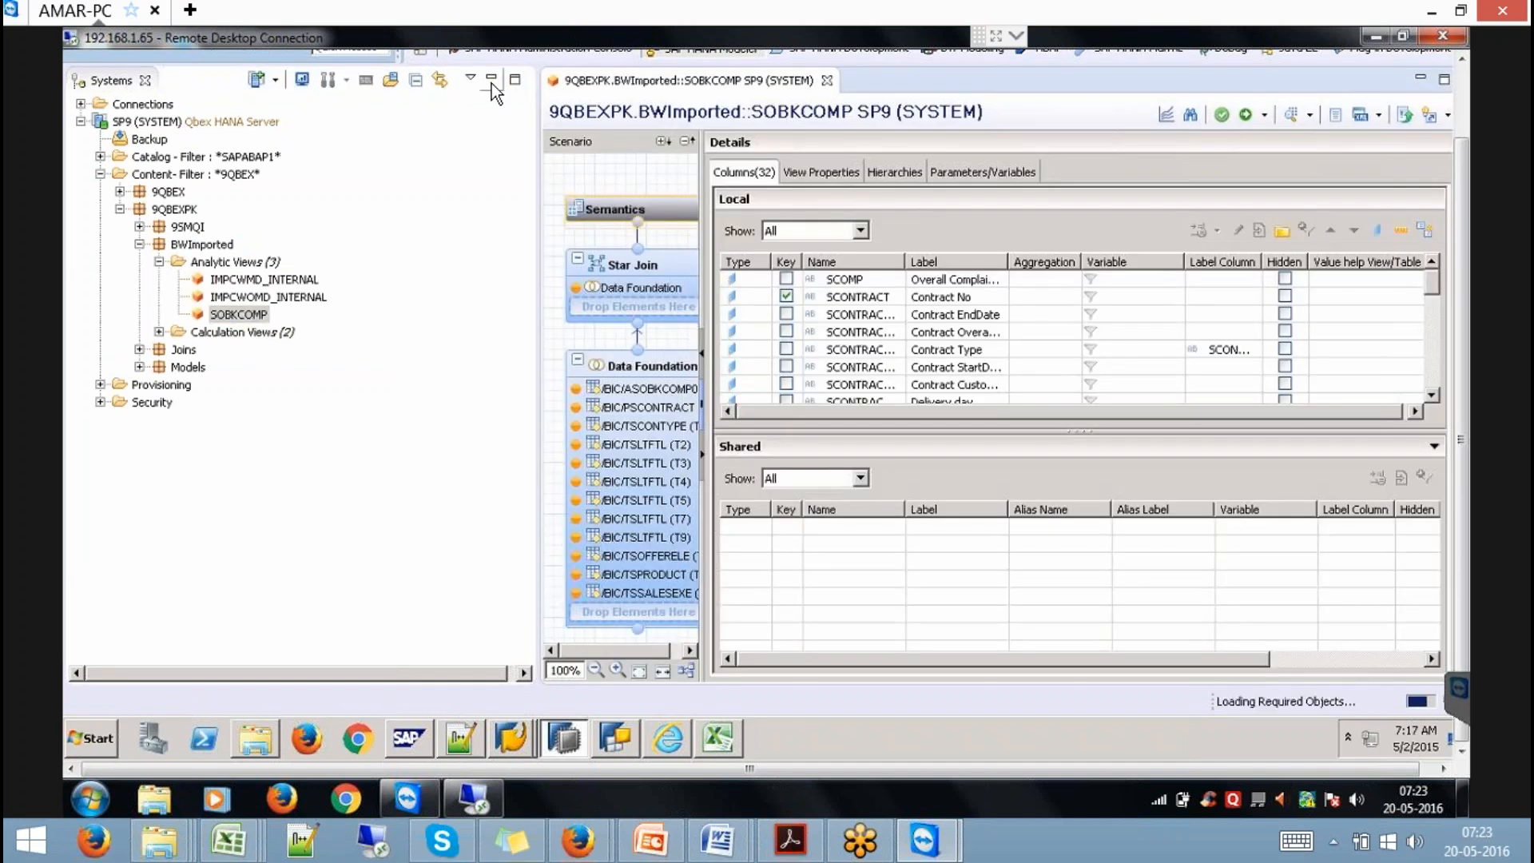
pyautogui.click(491, 83)
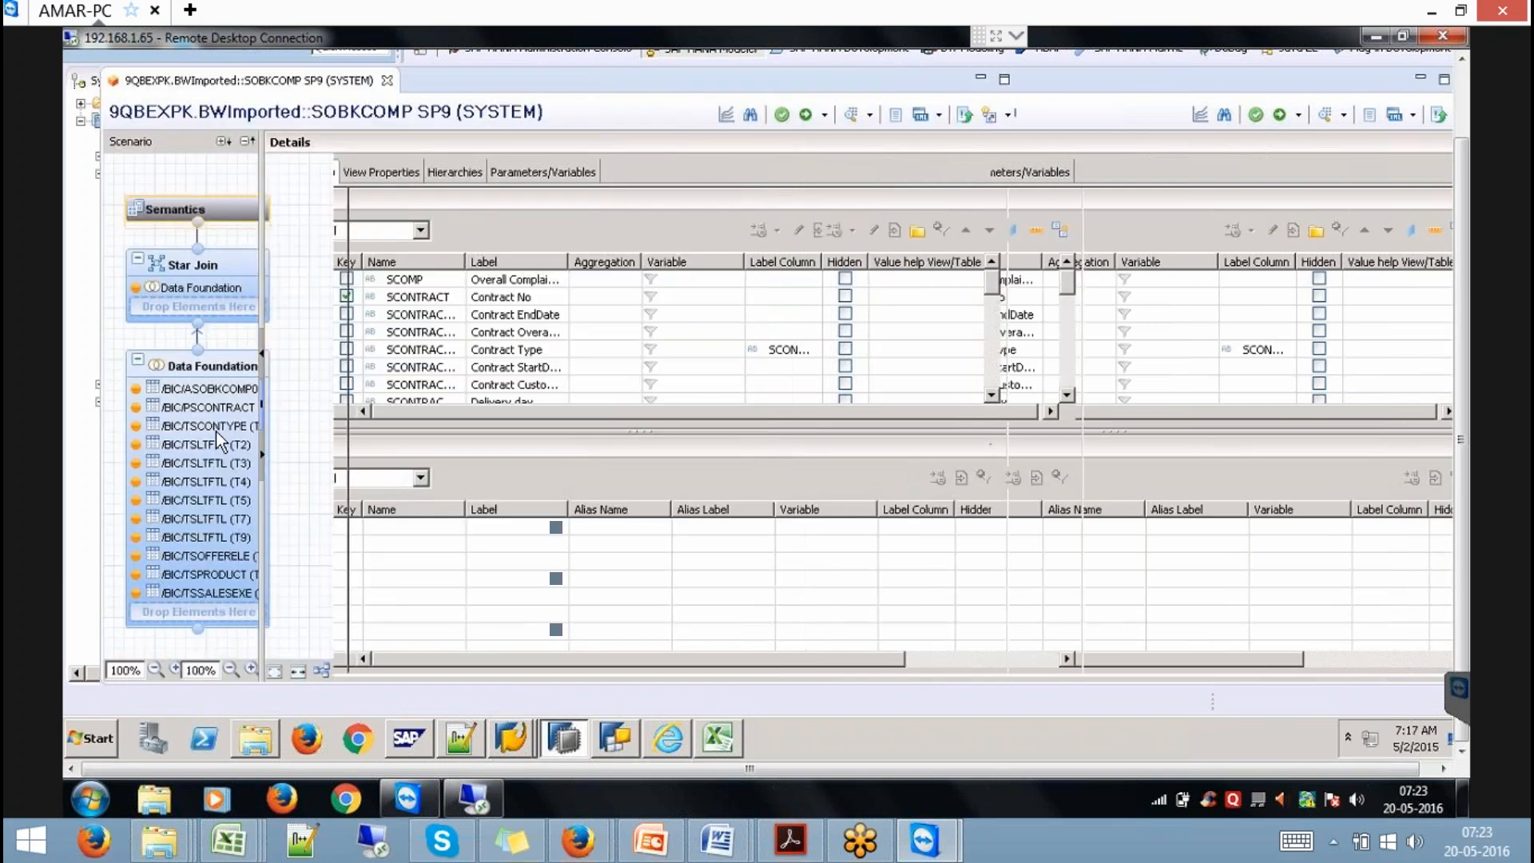
pyautogui.click(216, 431)
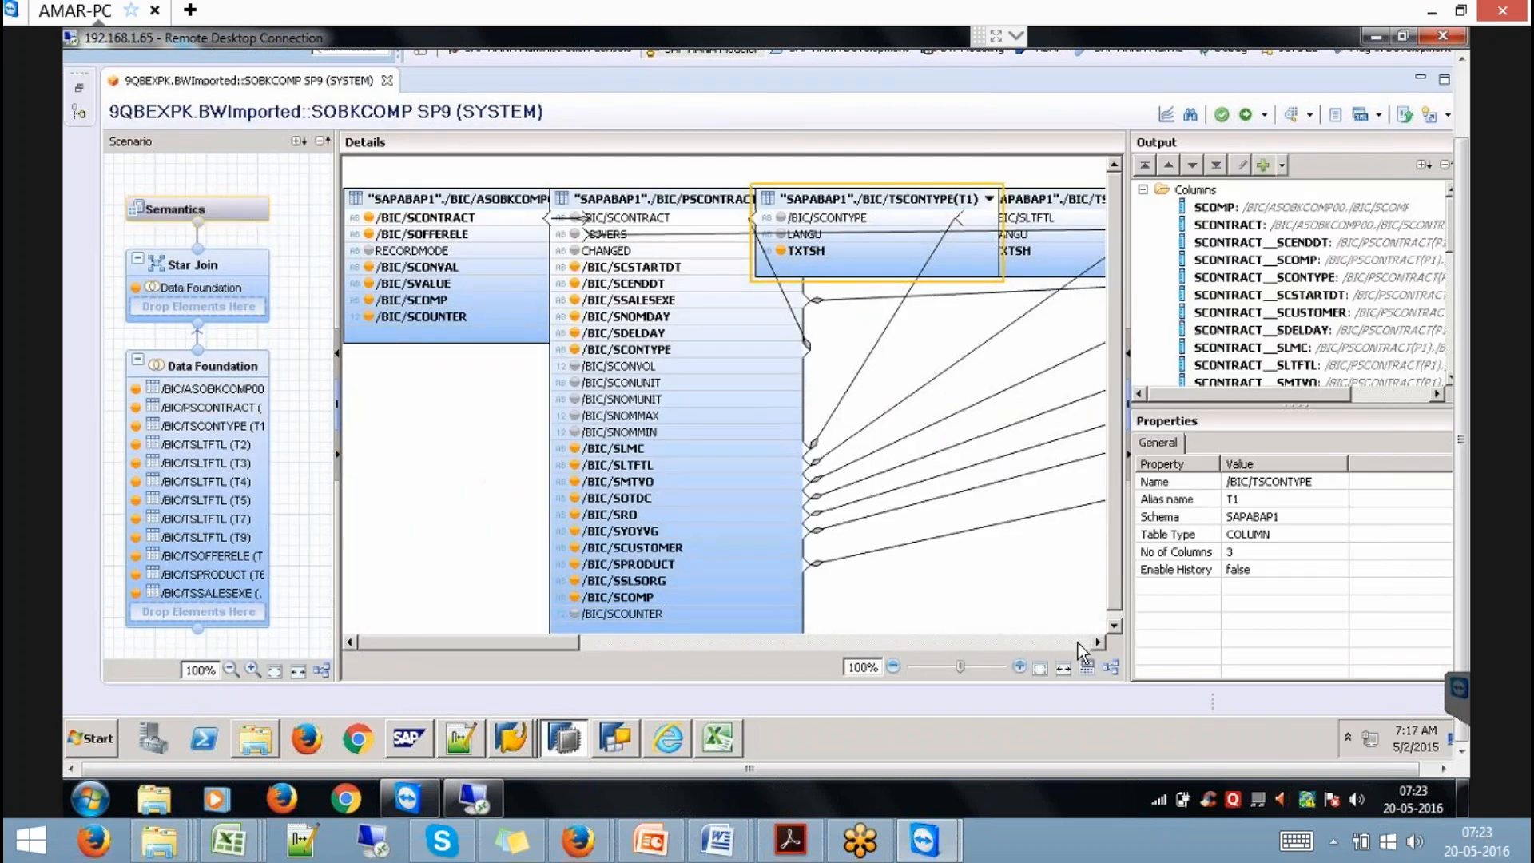
pyautogui.click(1109, 664)
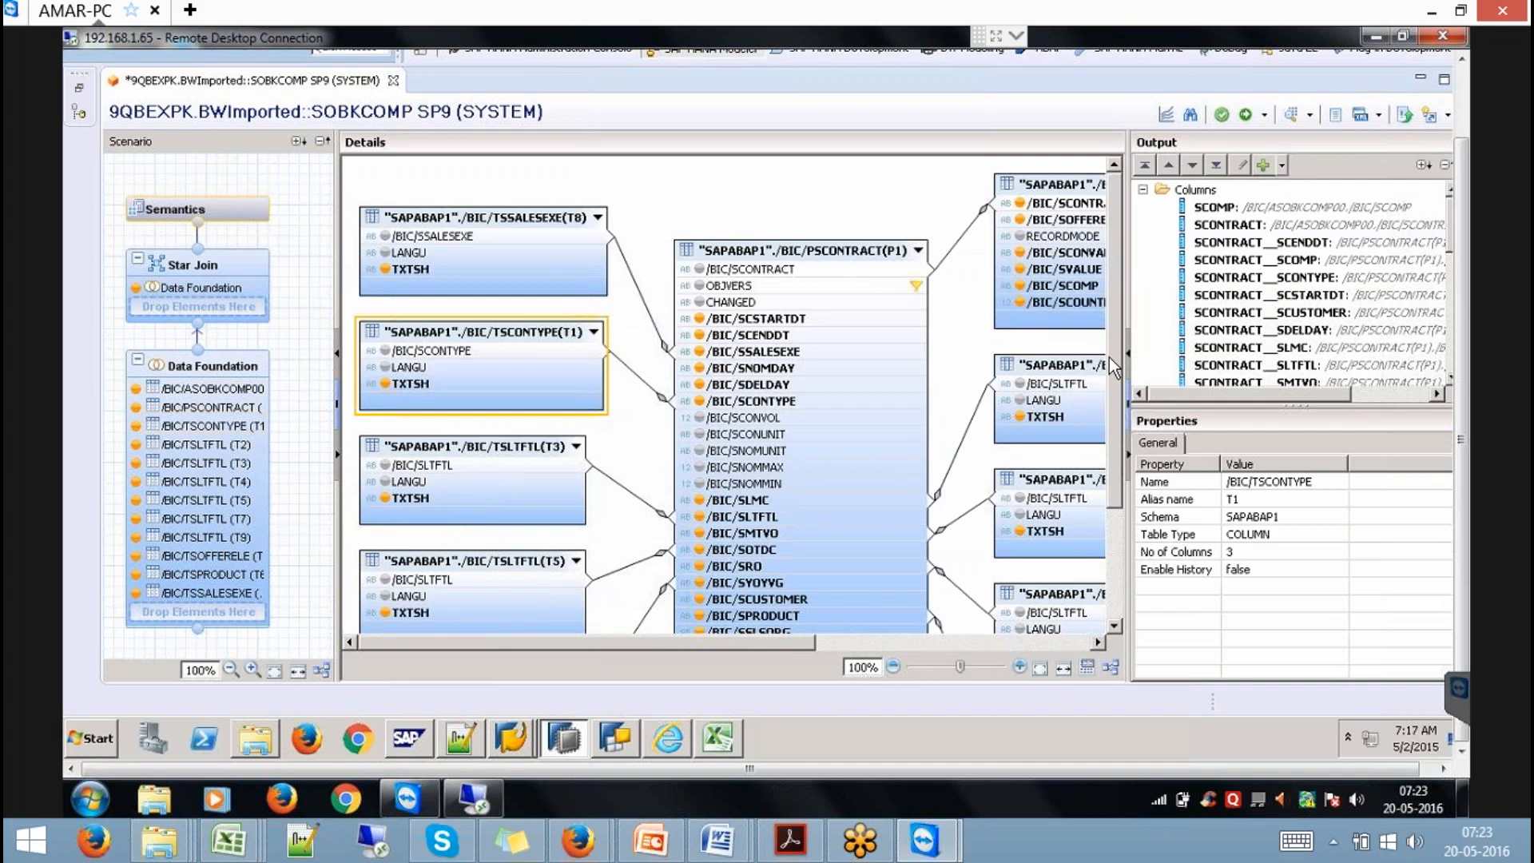
pyautogui.scroll(-1, 1110, 373)
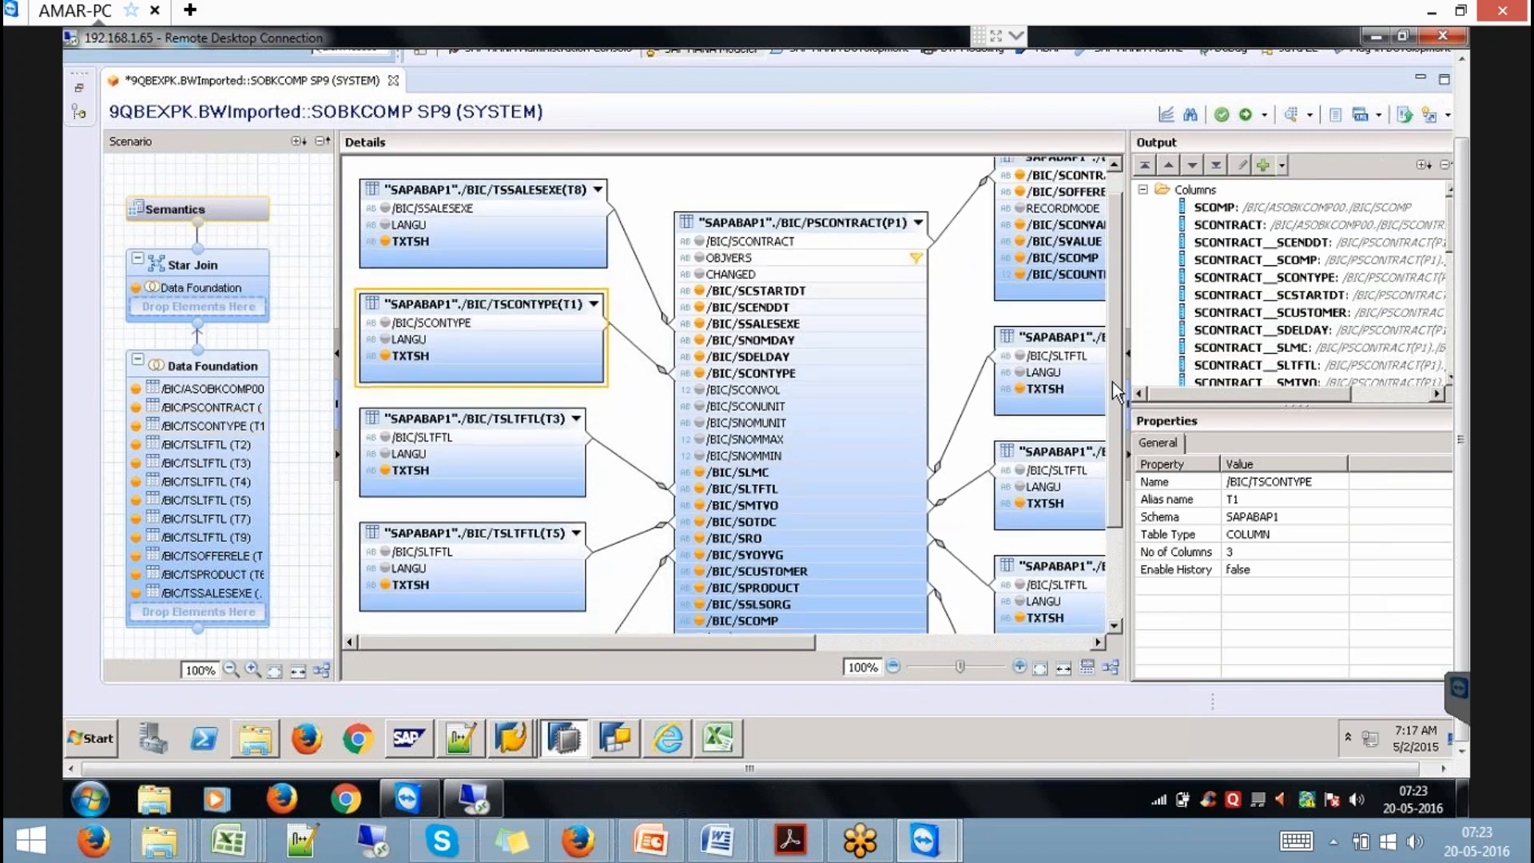
pyautogui.scroll(-1, 1112, 382)
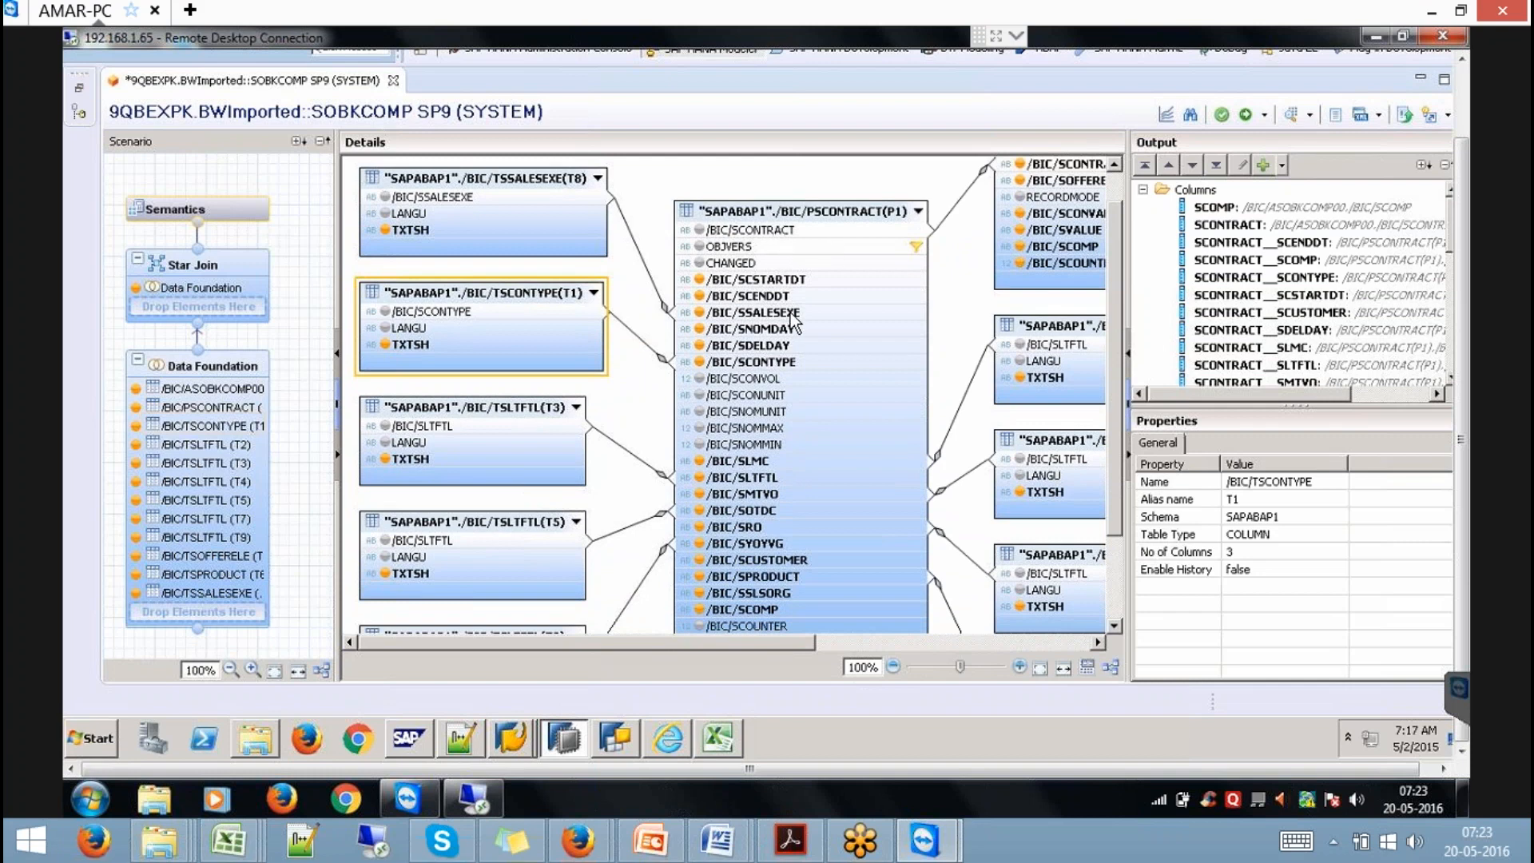
pyautogui.moveTo(793, 322)
# Inspect properties of ASOBKCOMP00 and PSCONTRACT columns like /BIC/SCONTRACT, /BIC/SOFFERELE, /BIC/SCONVAL, /BIC/SCOMP.
pyautogui.click(874, 232)
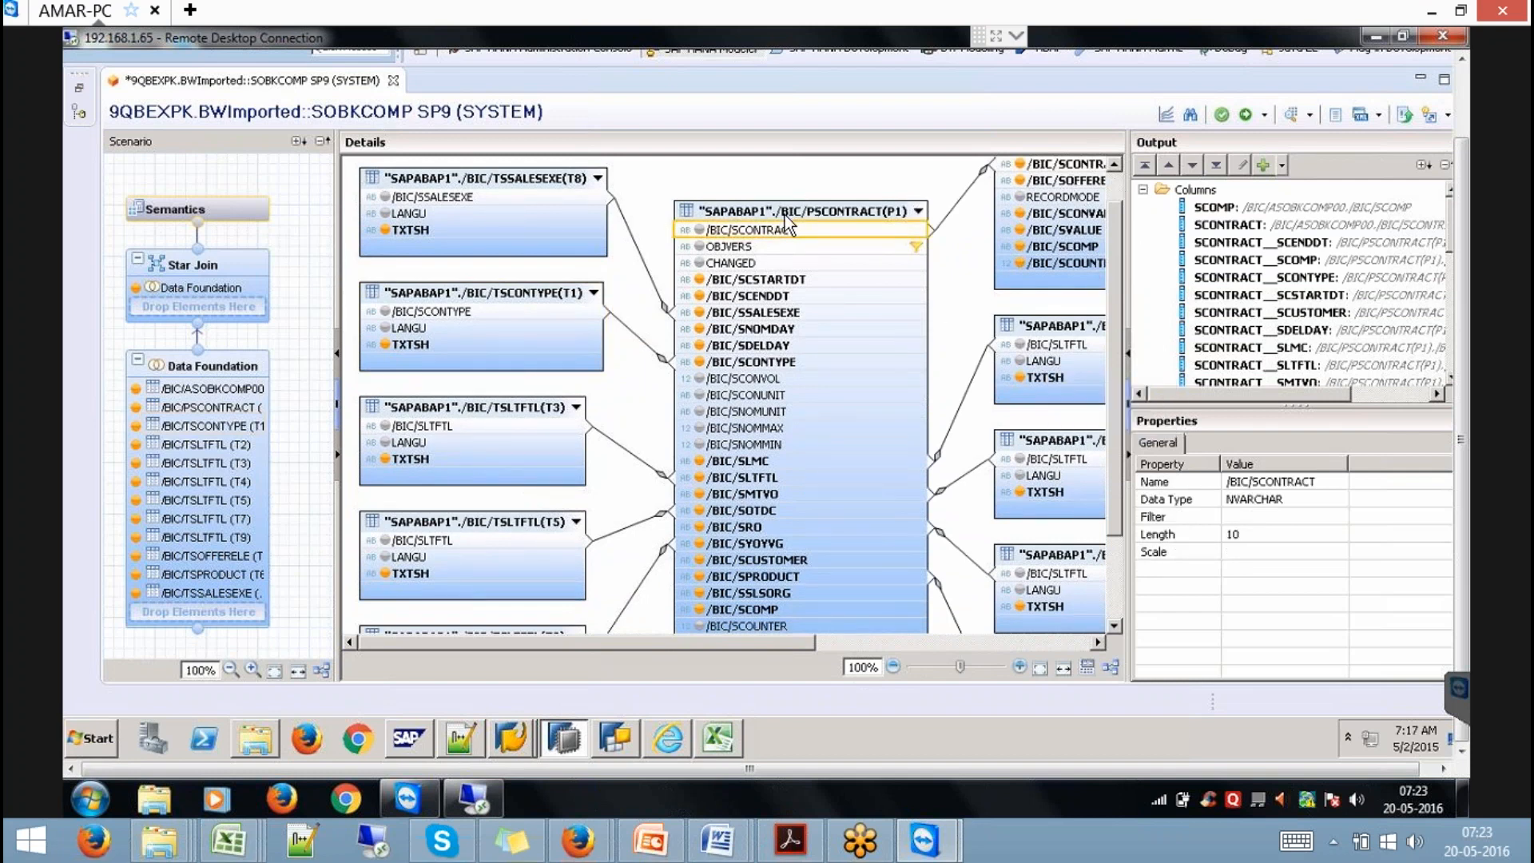
pyautogui.moveTo(791, 640); pyautogui.dragTo(1027, 641)
pyautogui.click(1113, 184)
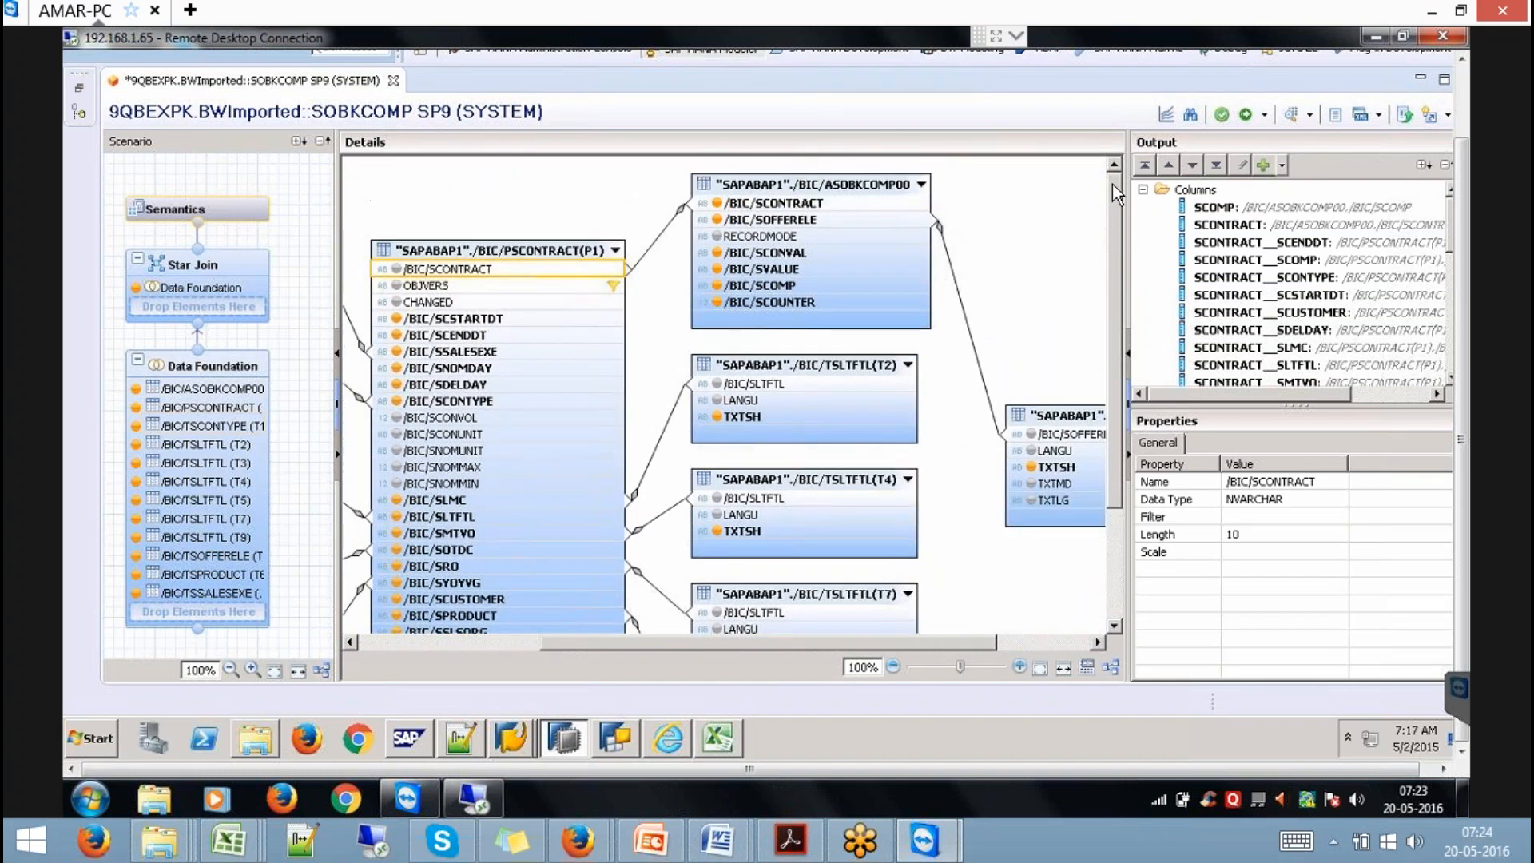
pyautogui.click(850, 180)
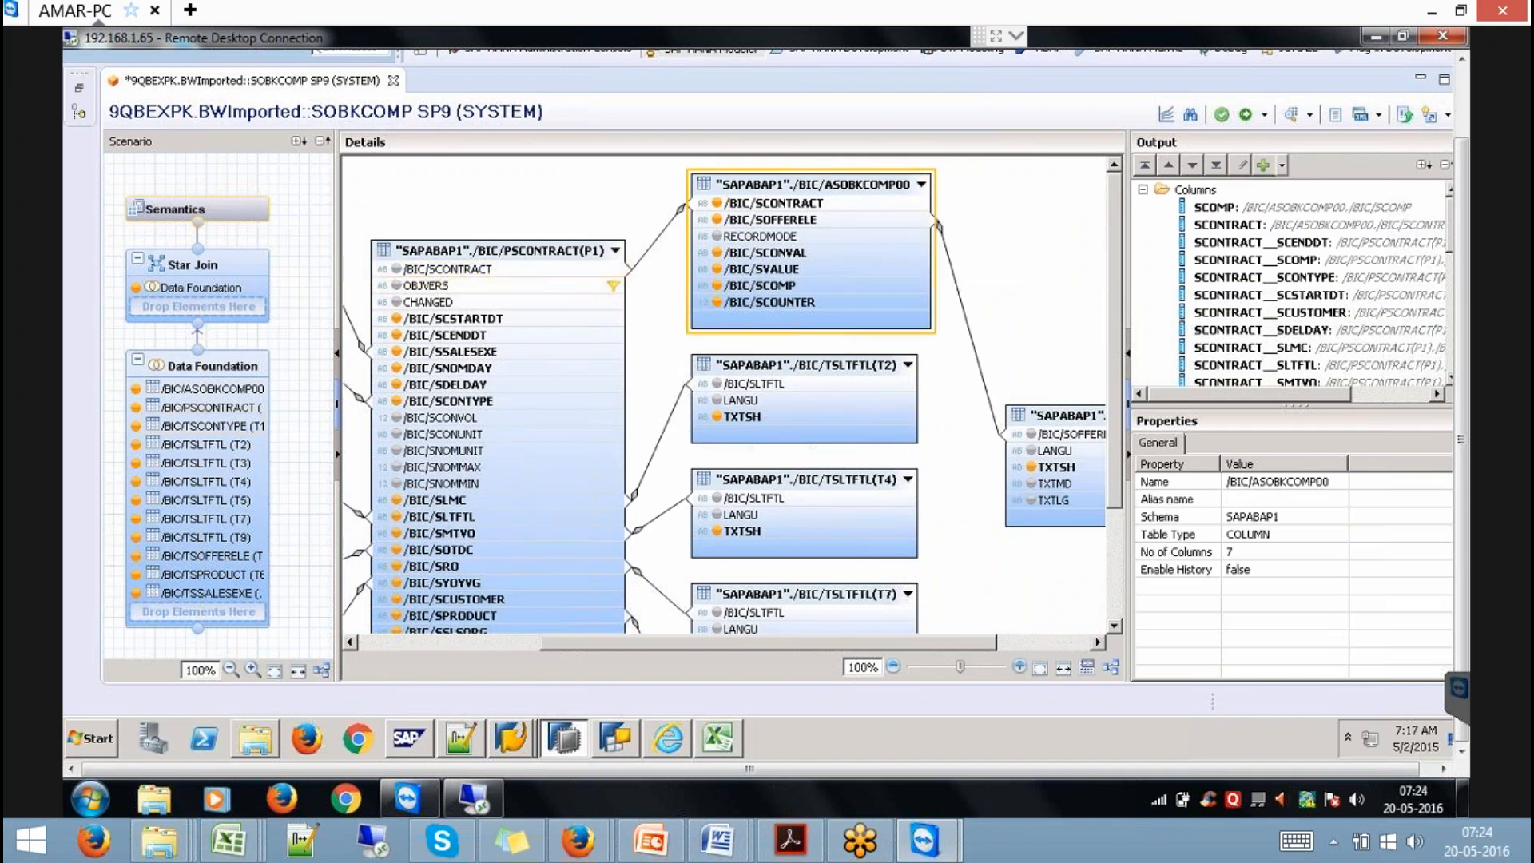
pyautogui.click(773, 205)
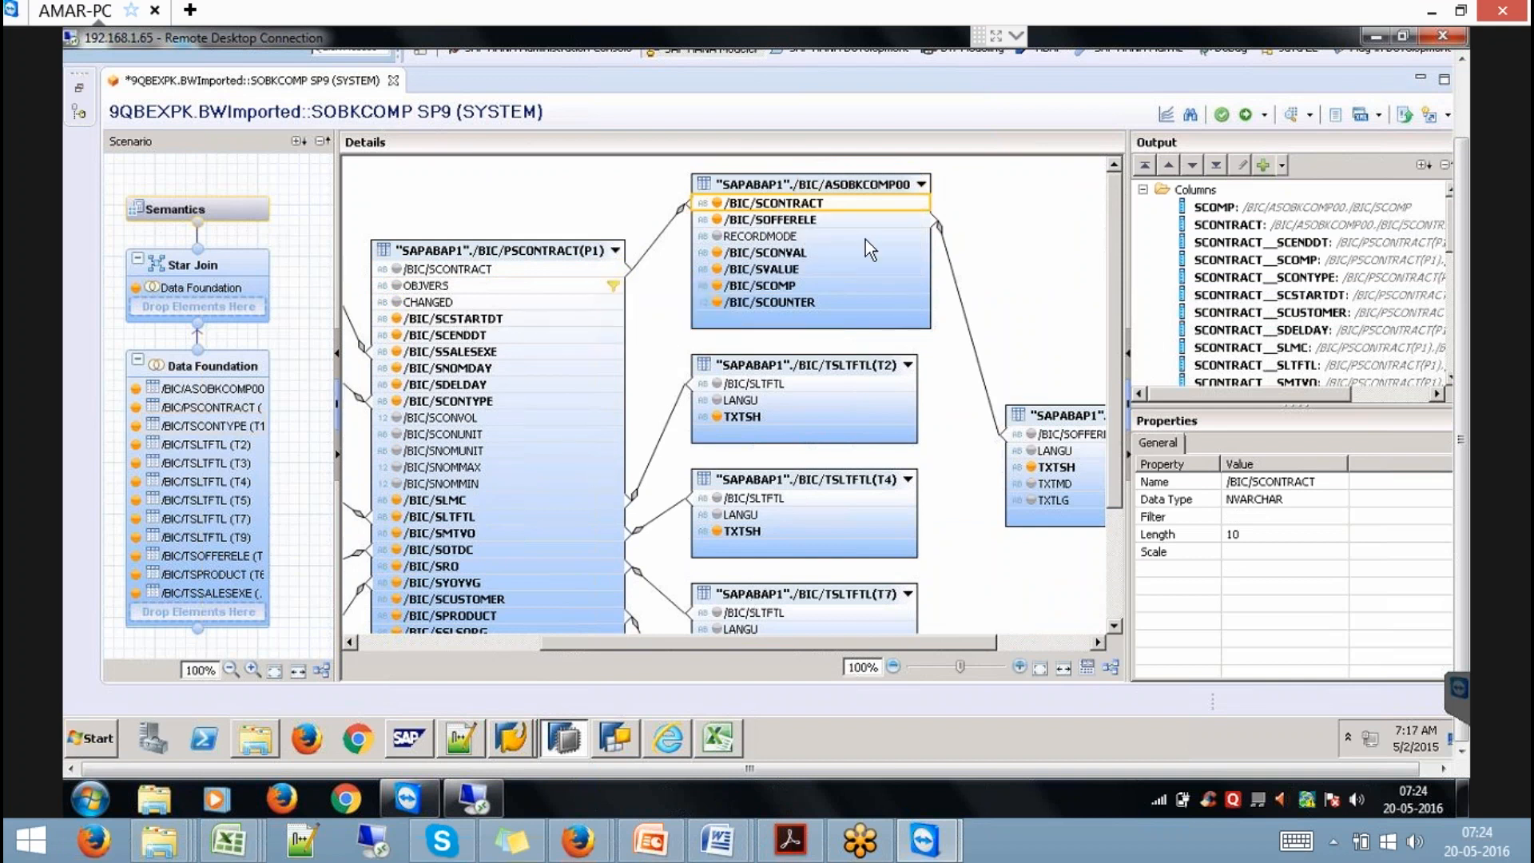
pyautogui.click(855, 219)
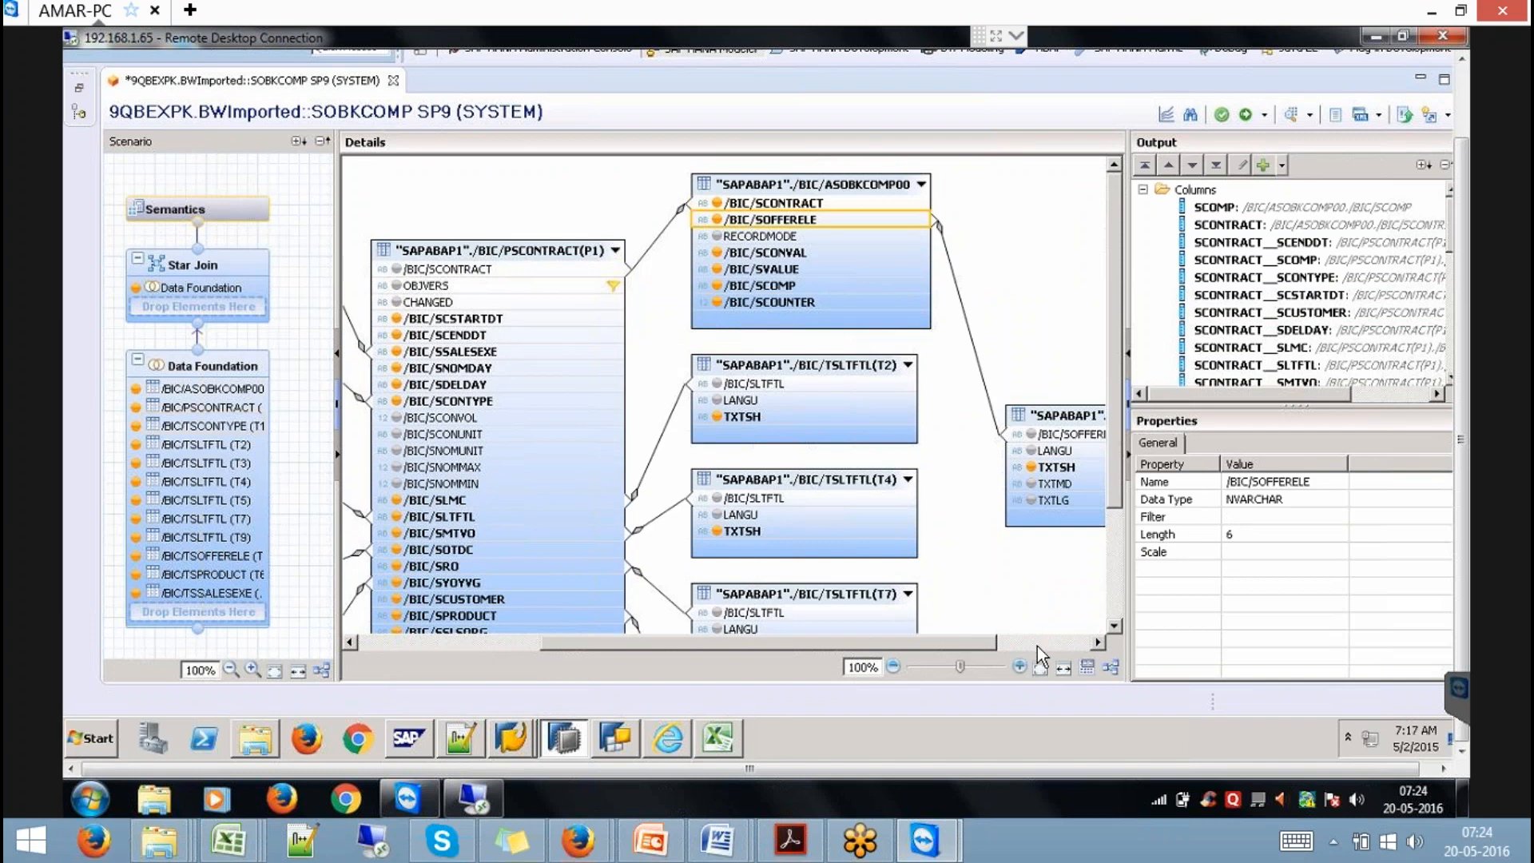
pyautogui.click(1047, 644)
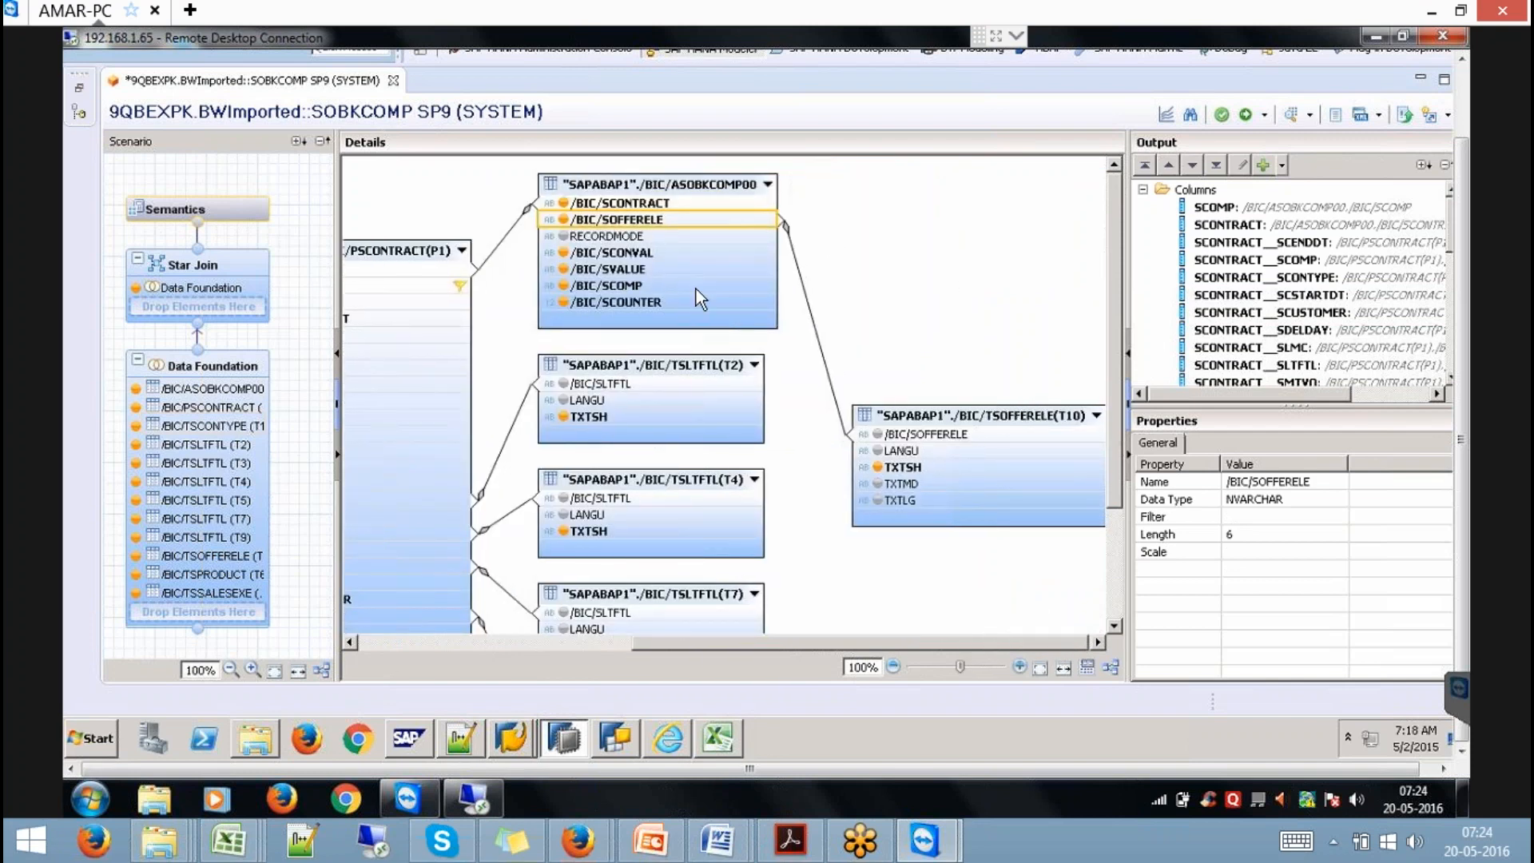
pyautogui.click(655, 252)
pyautogui.click(650, 284)
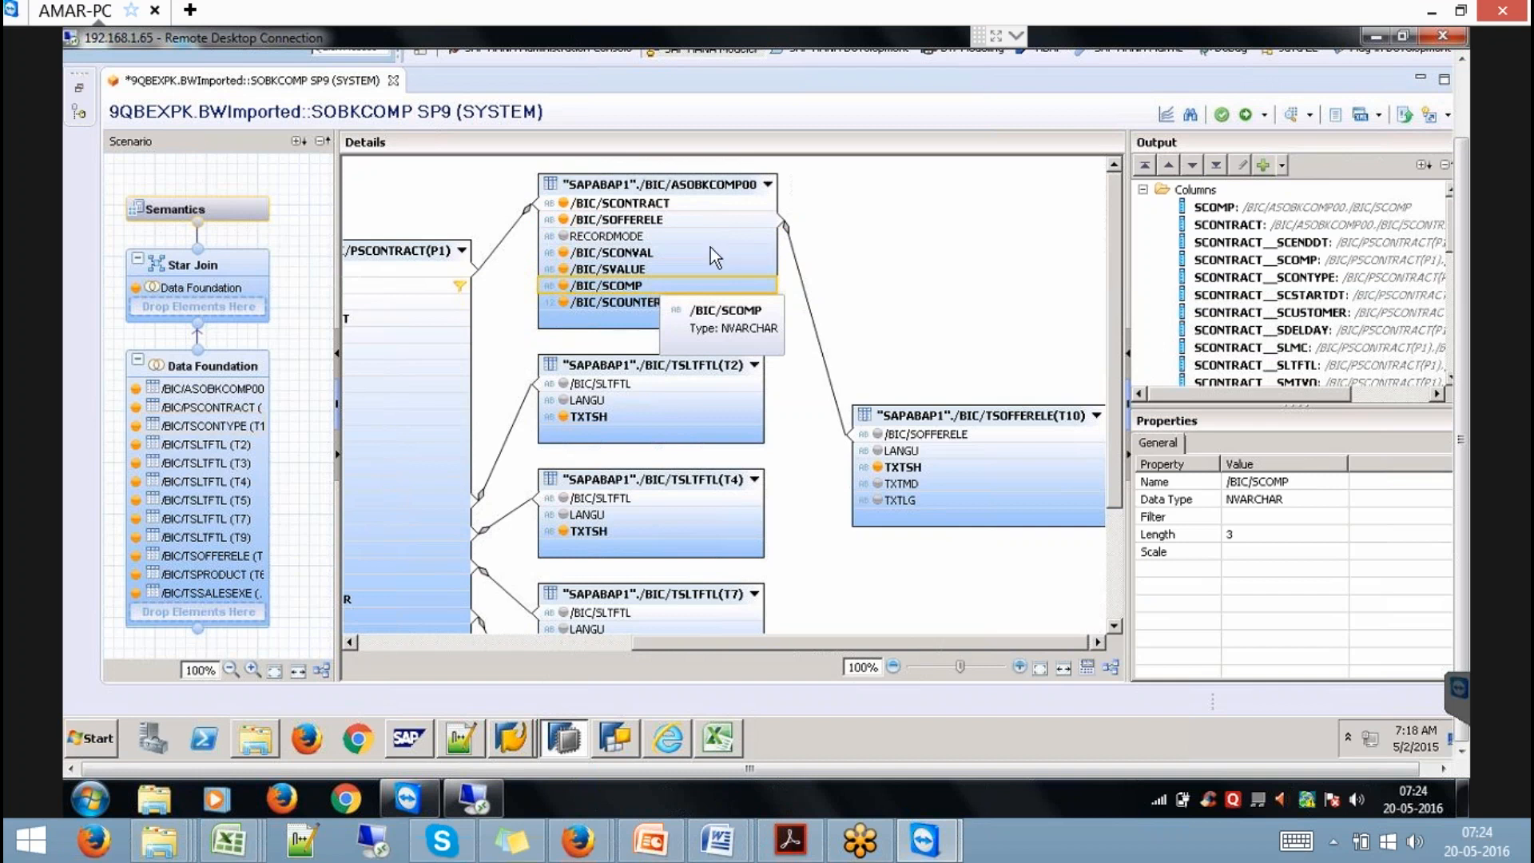
# Show the raw data preview of the SOBKCOMP view.
pyautogui.click(1294, 118)
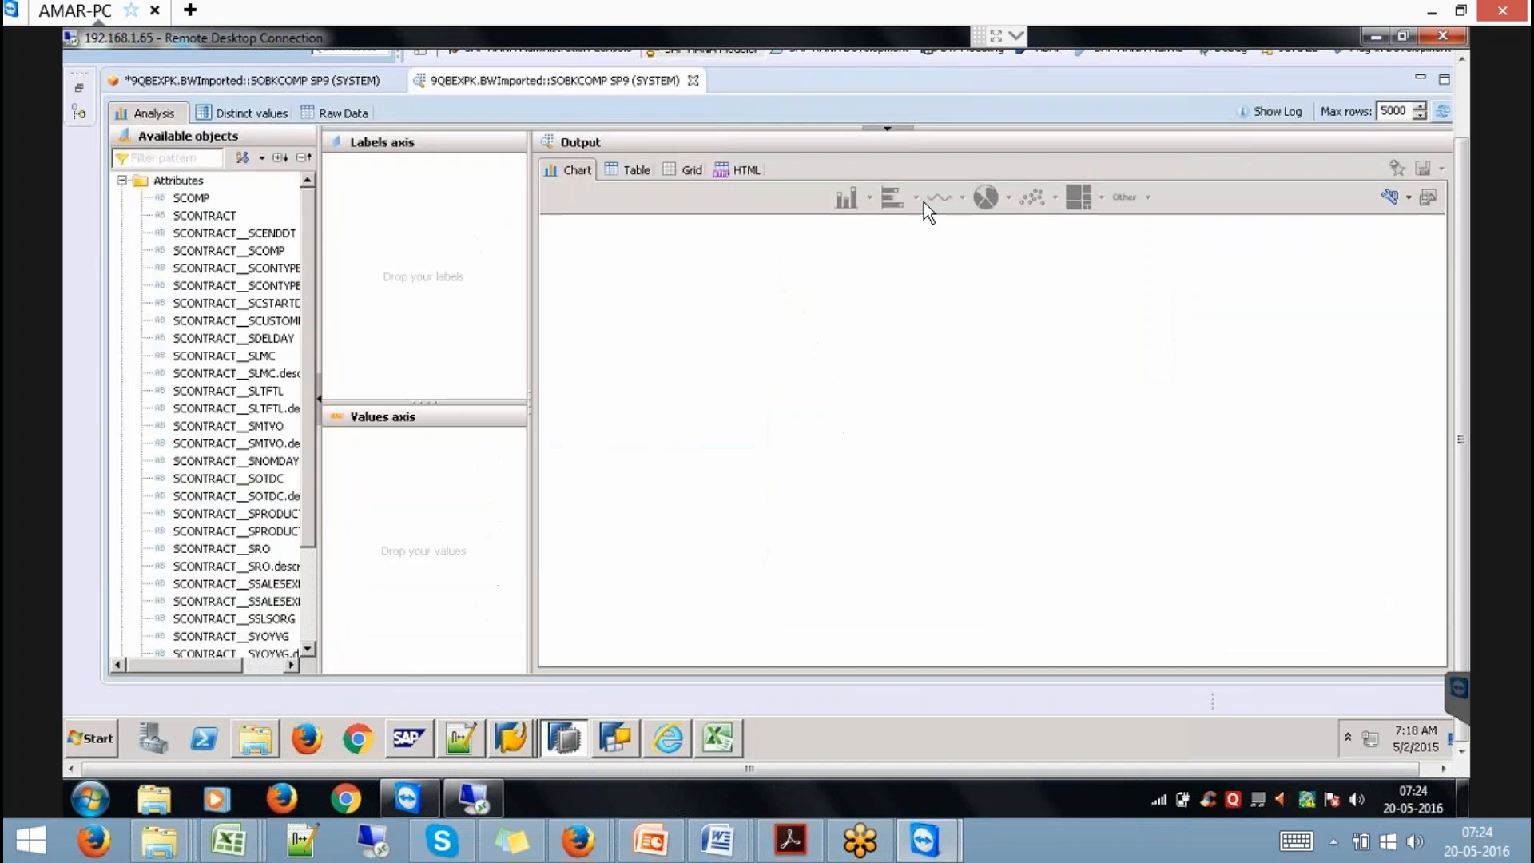
pyautogui.click(339, 112)
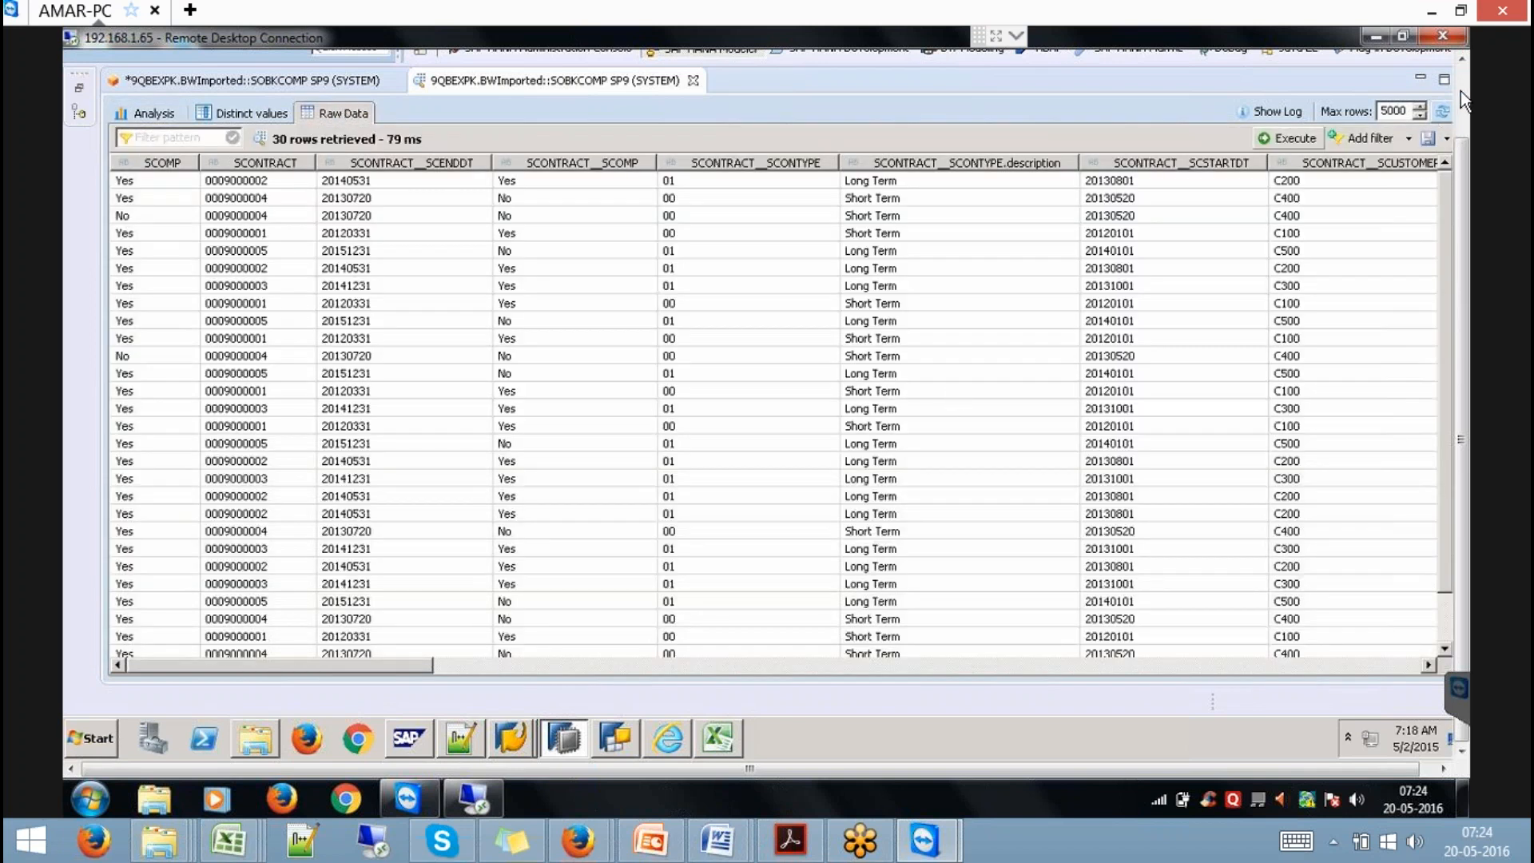
pyautogui.scroll(2, 1463, 88)
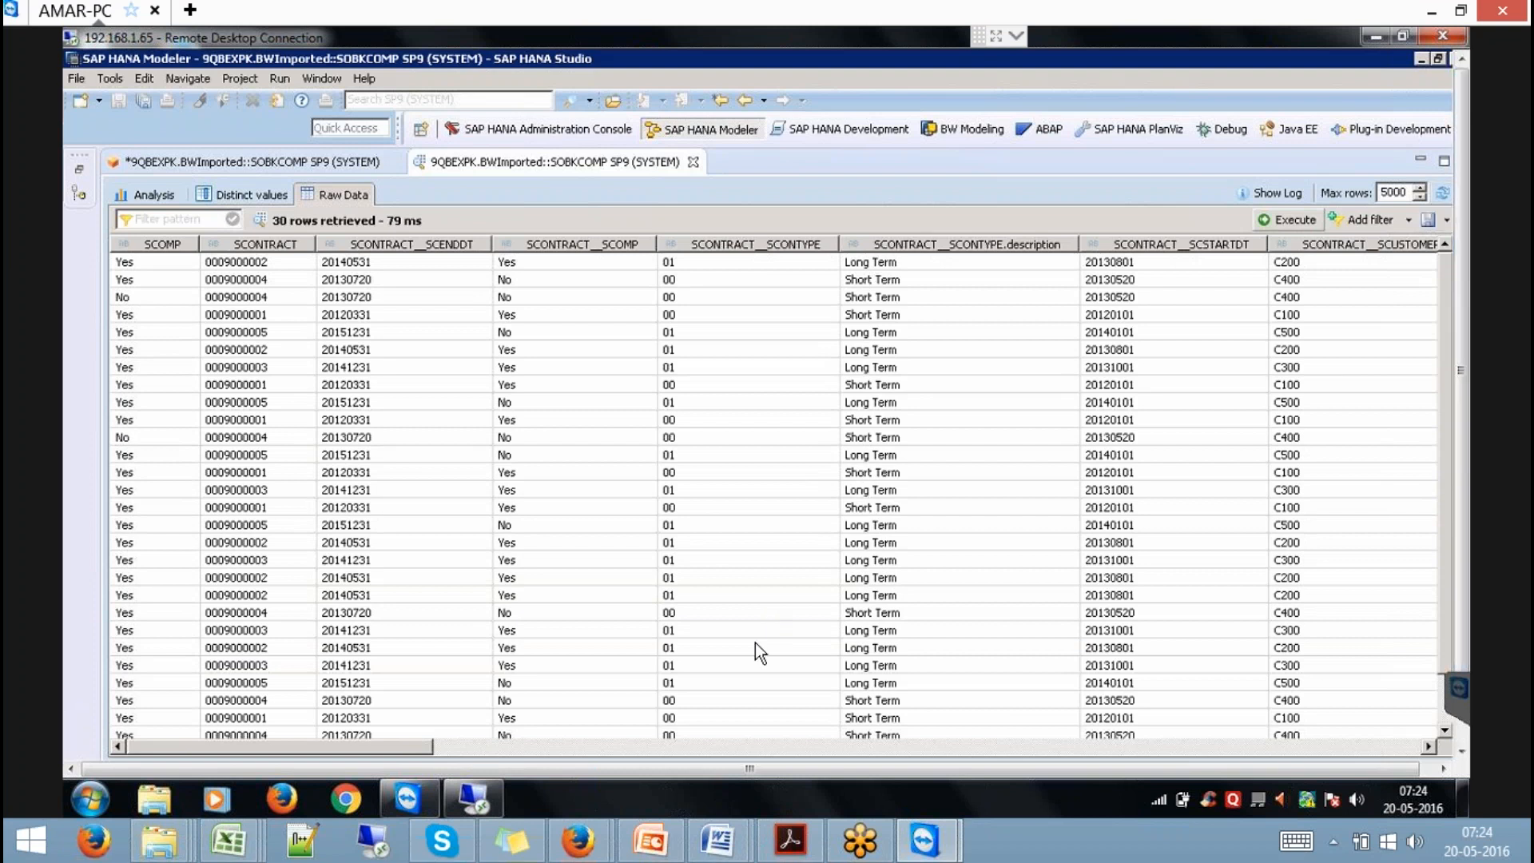
# Highlight the Info Object bullet on the PowerPoint slide.
pyautogui.click(650, 840)
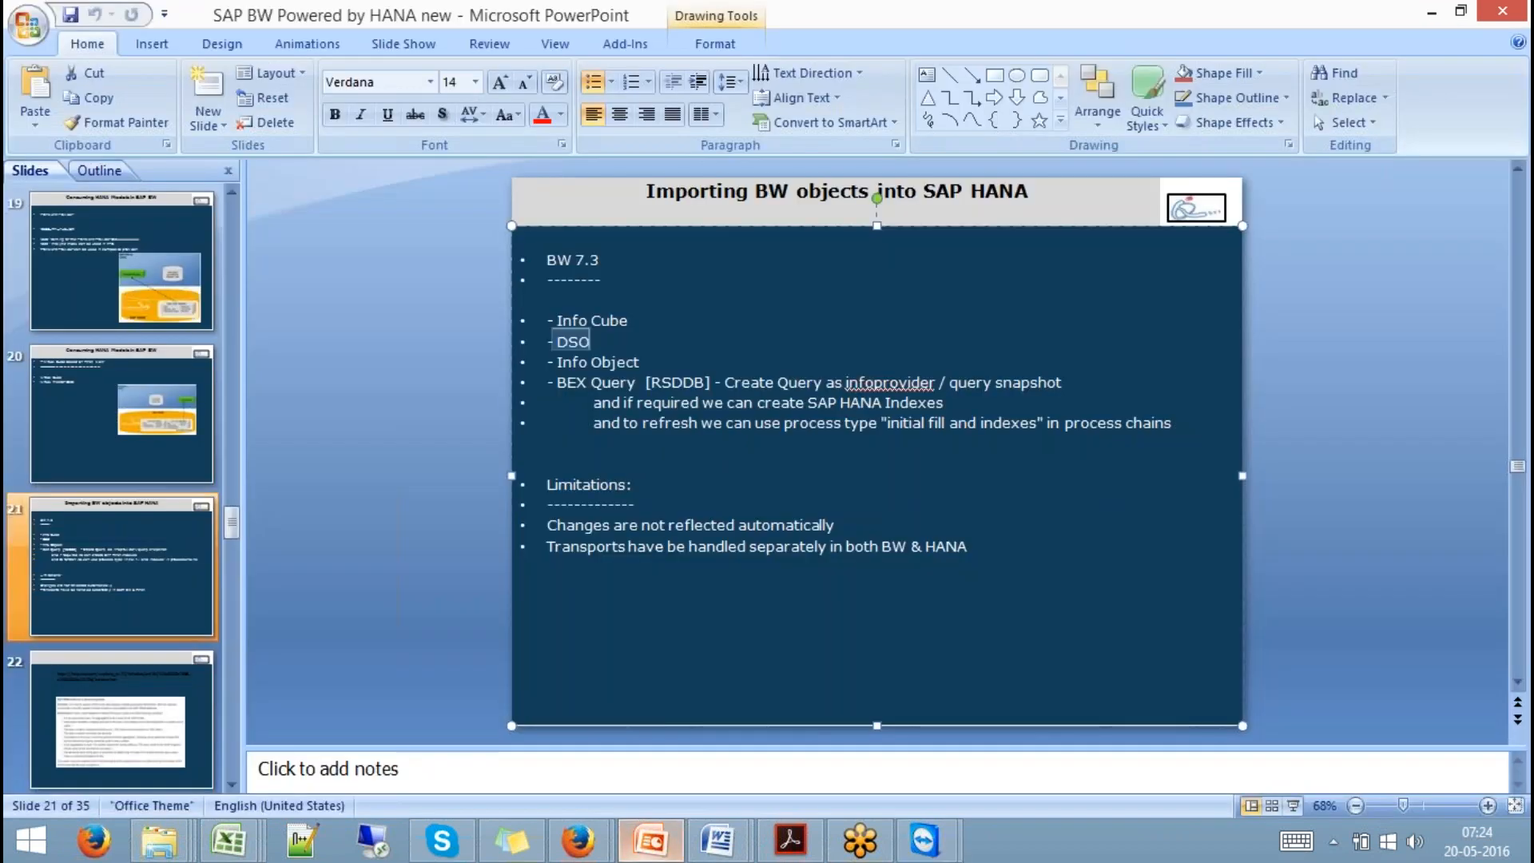
pyautogui.click(640, 361)
pyautogui.moveTo(639, 362); pyautogui.dragTo(548, 362)
# Back in HANA Studio, close the raw data preview and SOBKCOMP editor without saving.
pyautogui.hotkey('alt', 'Tab')
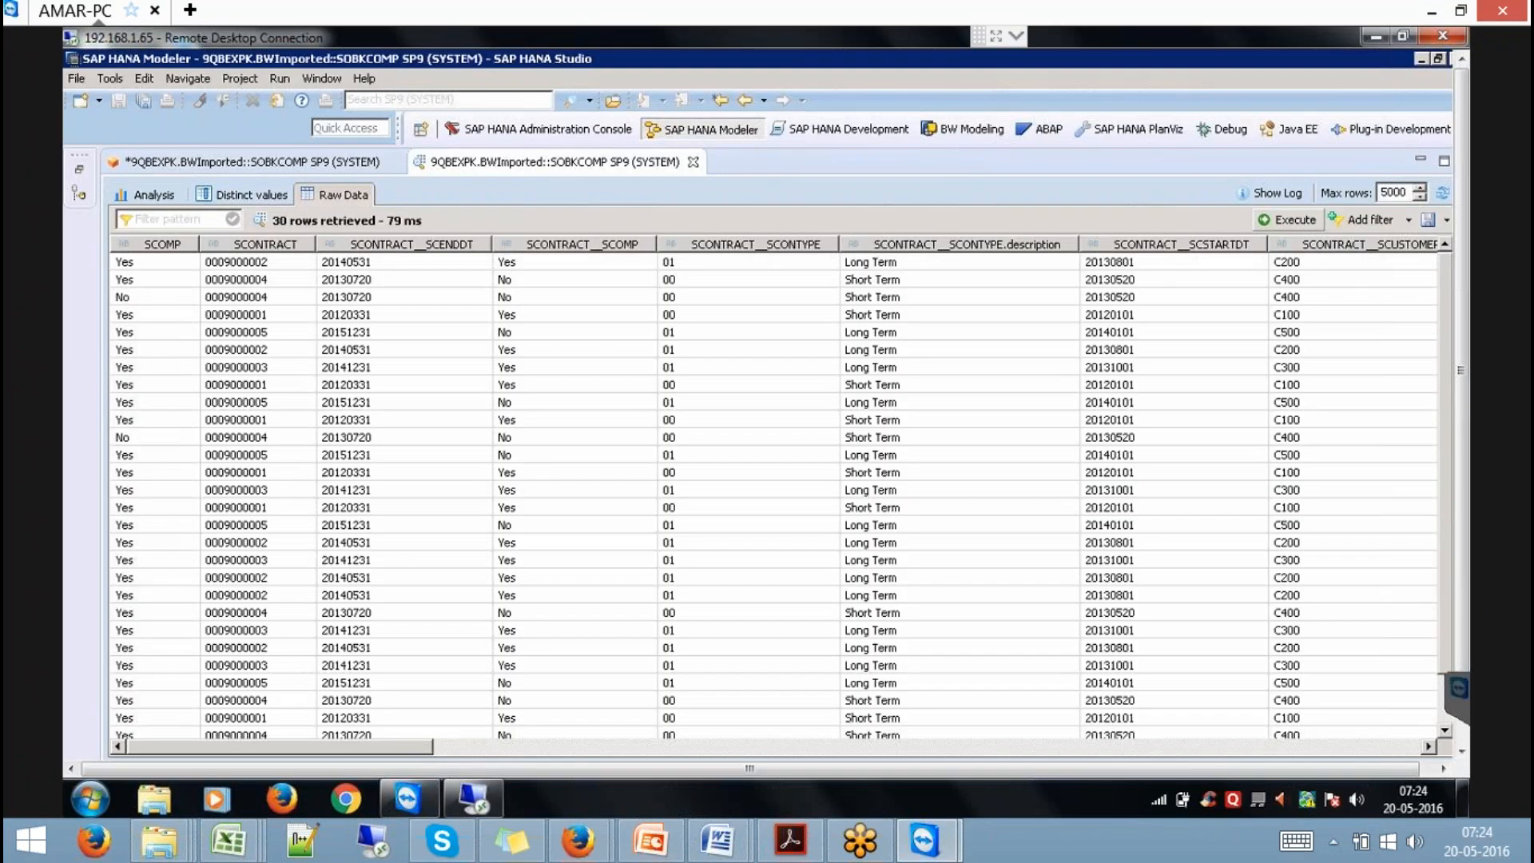
pyautogui.click(694, 161)
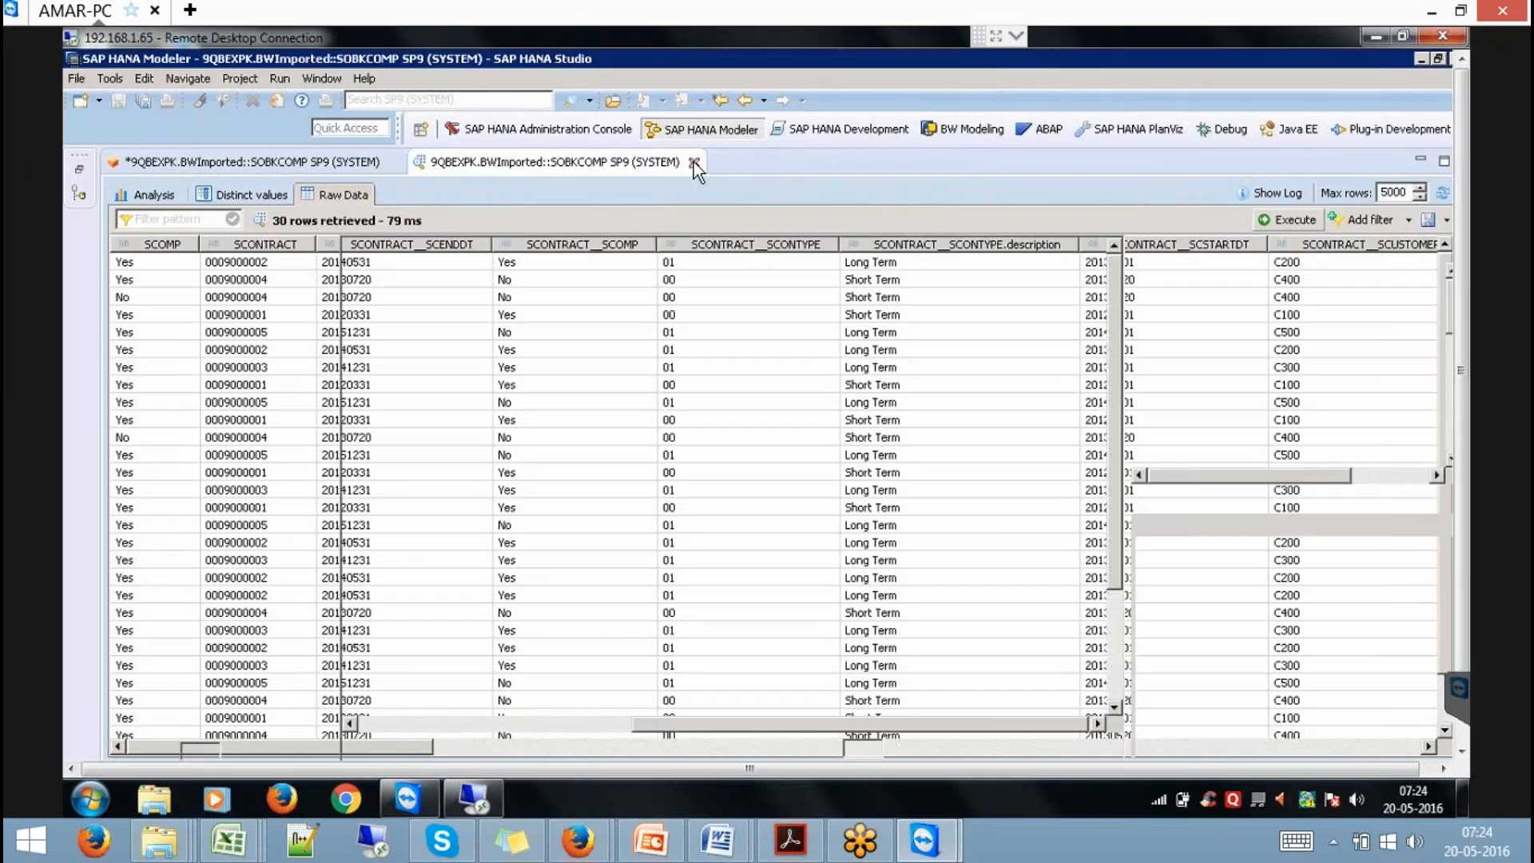
pyautogui.click(395, 162)
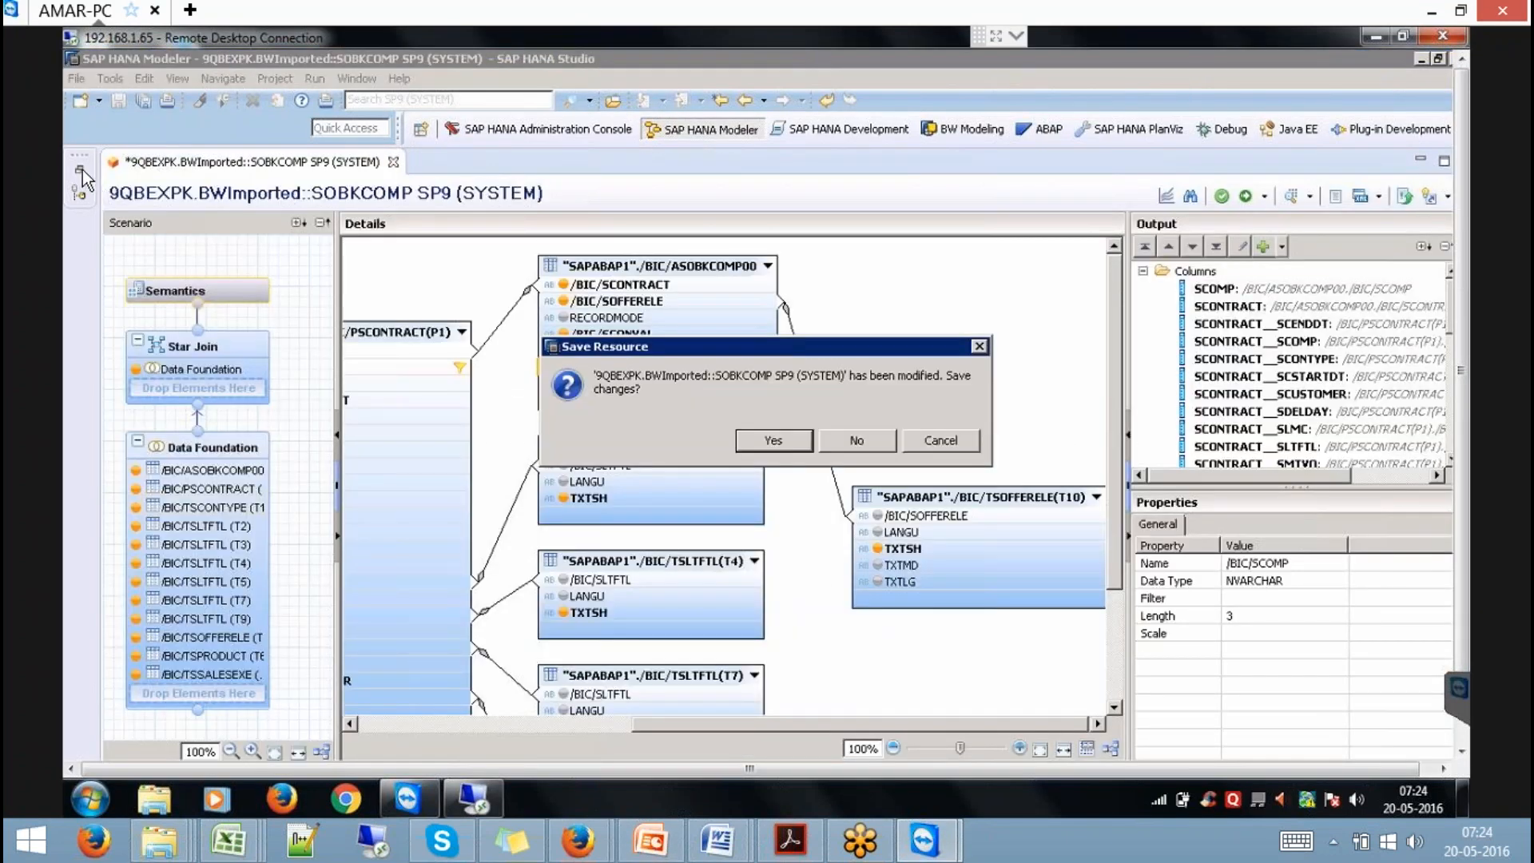
pyautogui.click(857, 445)
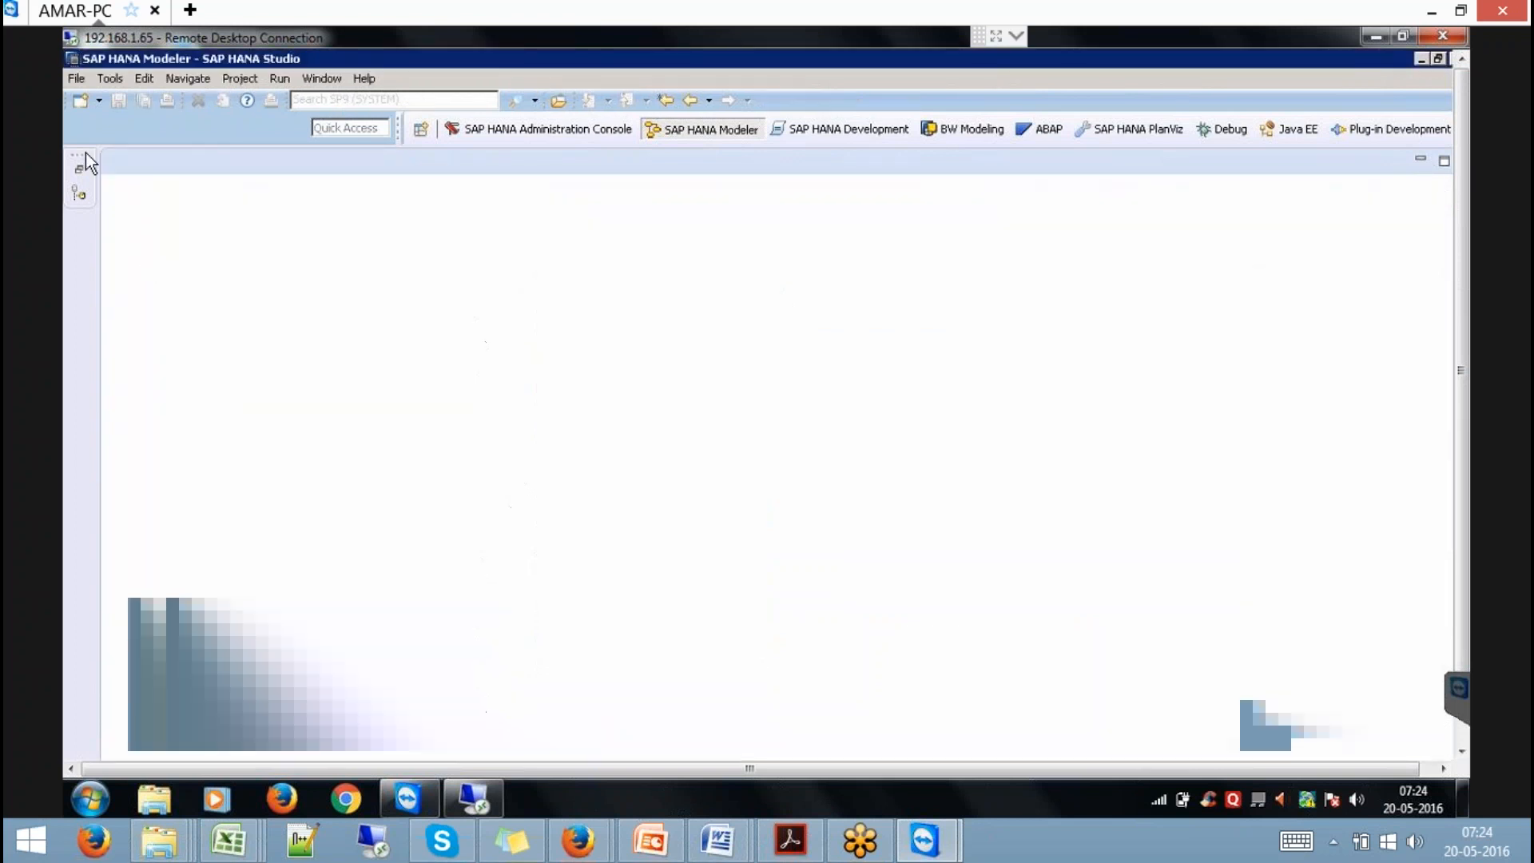
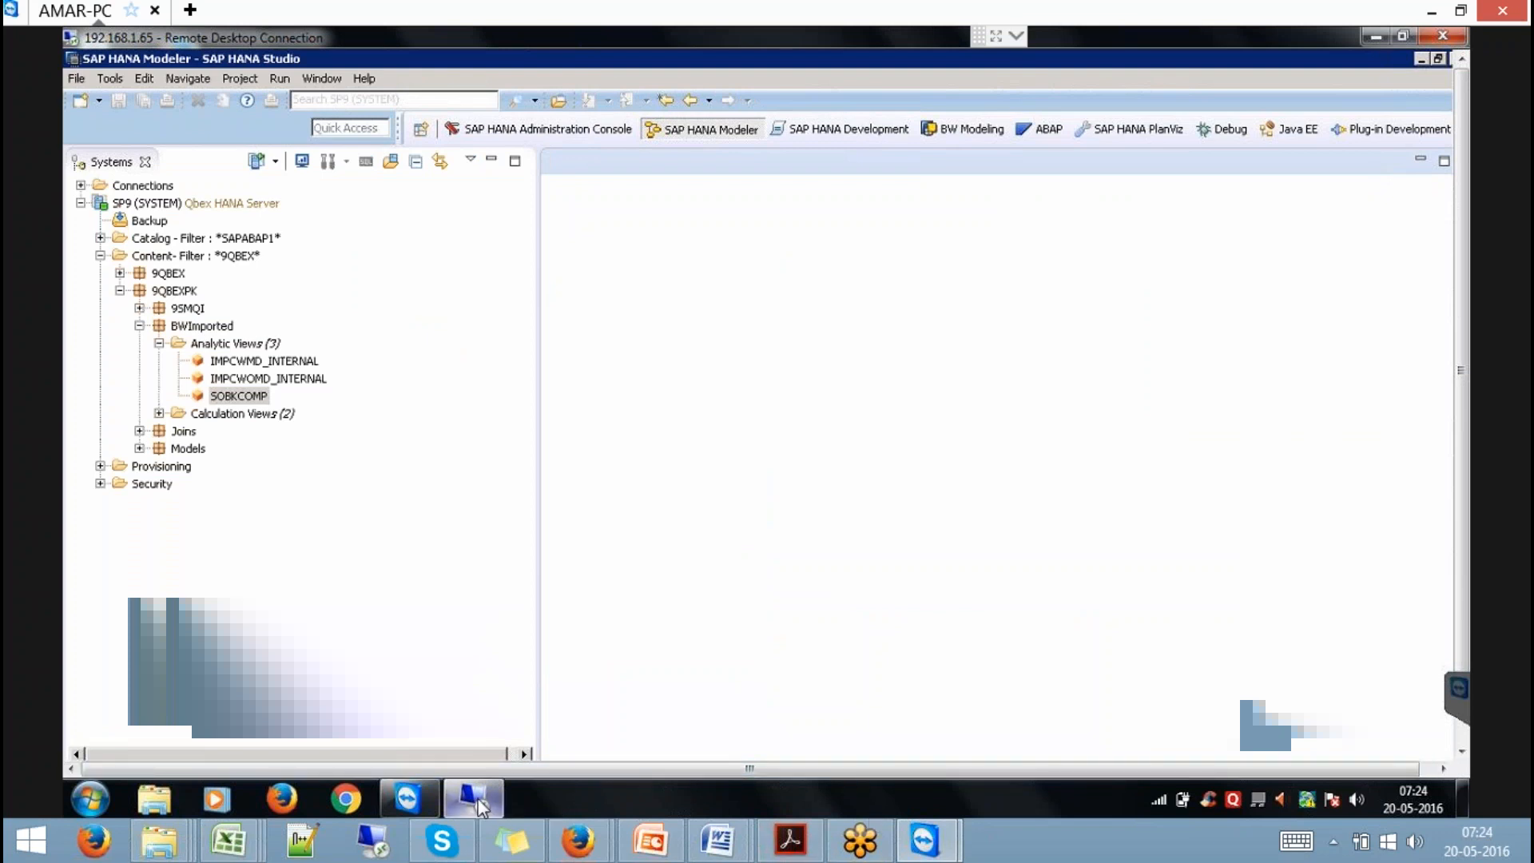
# Switch from HANA Studio to the BW Data Warehousing Workbench: Modeling via the remote taskbar.
pyautogui.click(1460, 731)
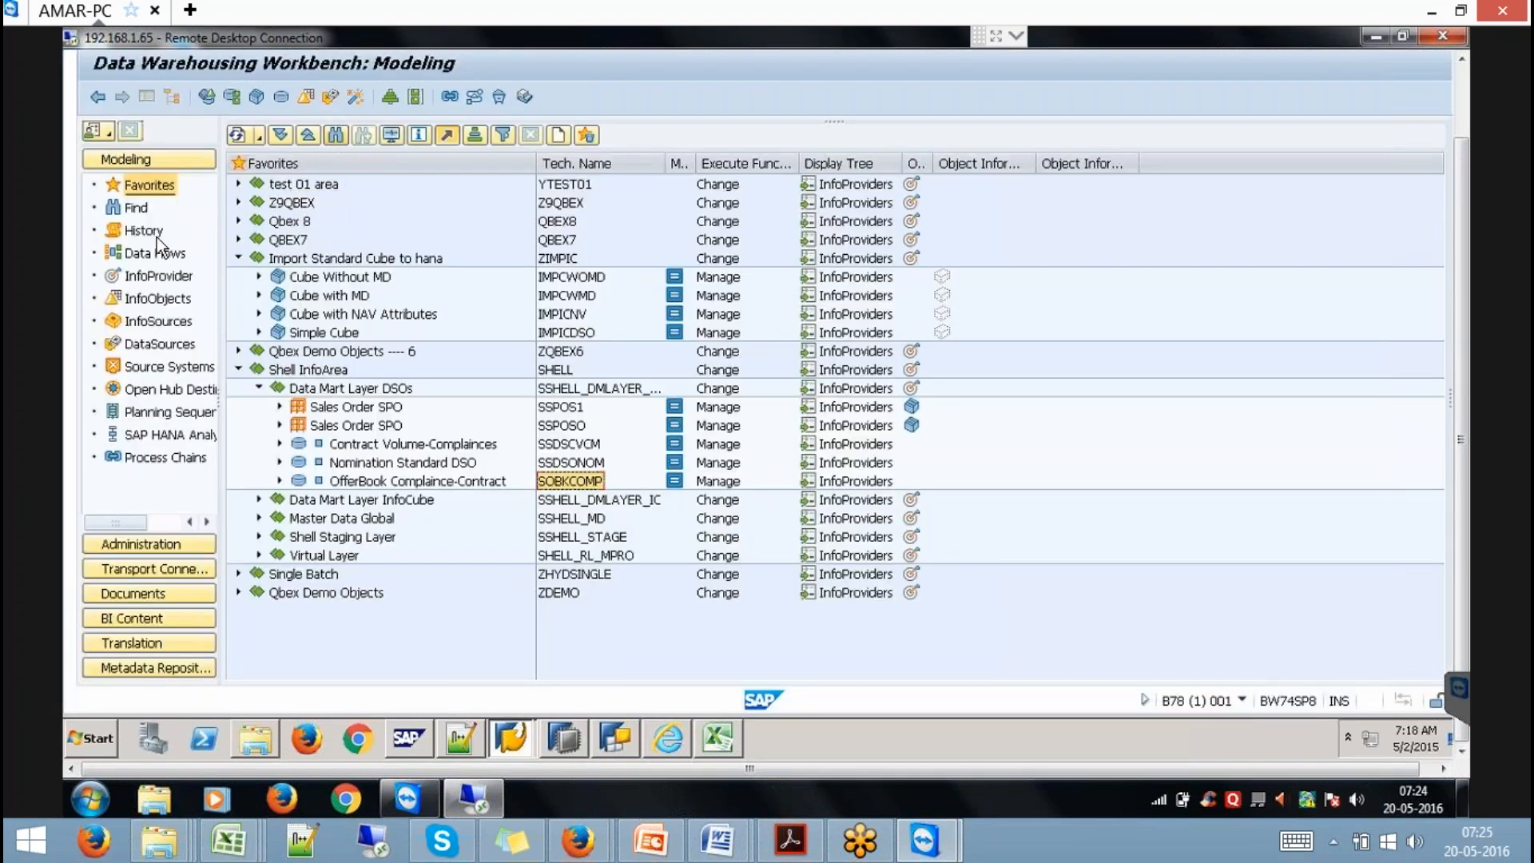
# Search the InfoProvider tree for the SCONTRACT characteristic.
pyautogui.click(158, 275)
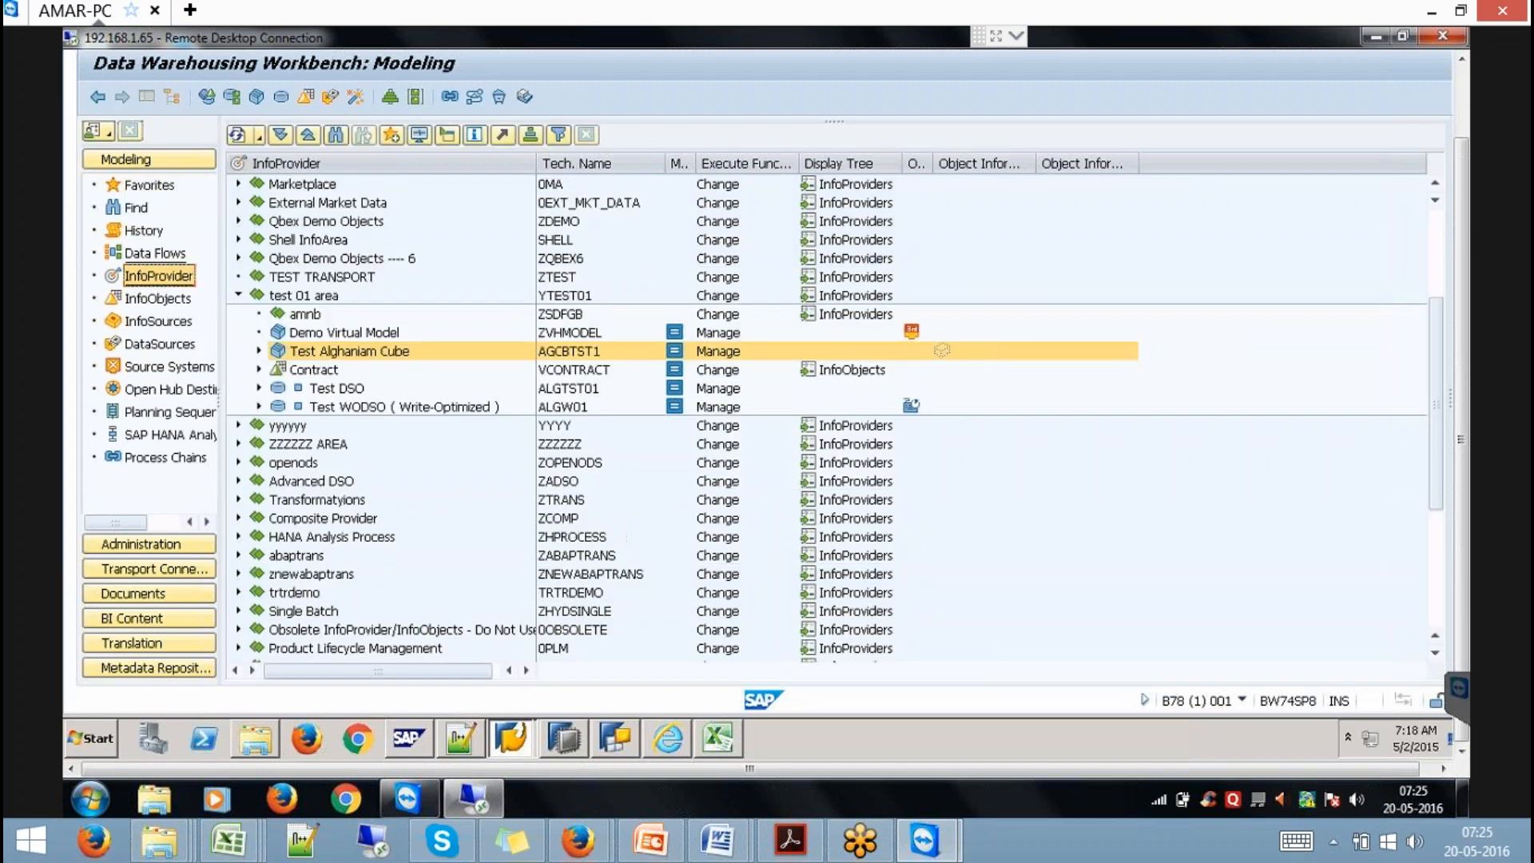
pyautogui.hotkey('ctrl', 'f')
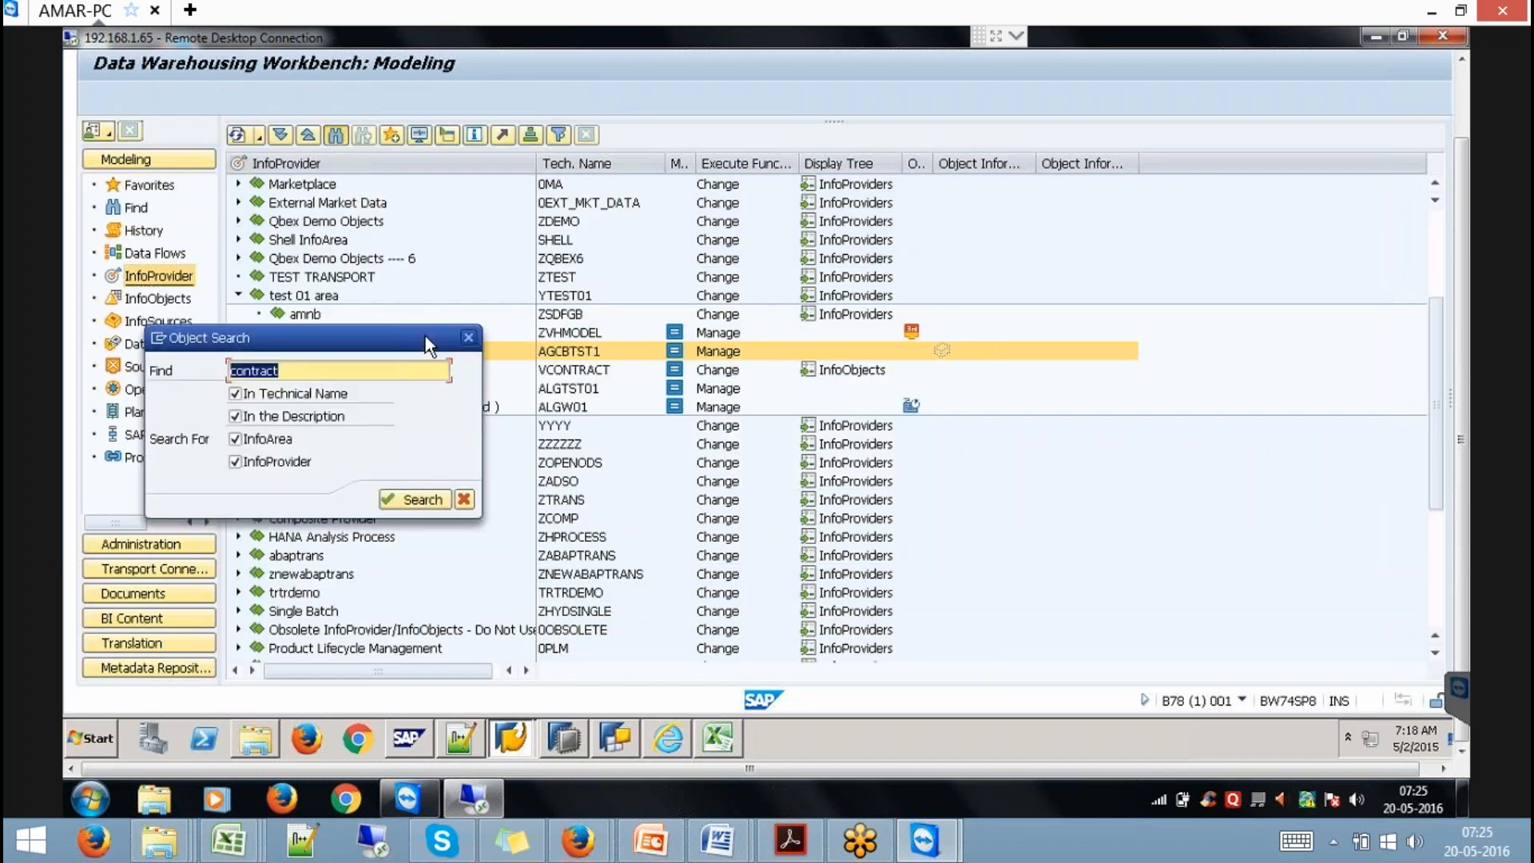
pyautogui.write('SC')
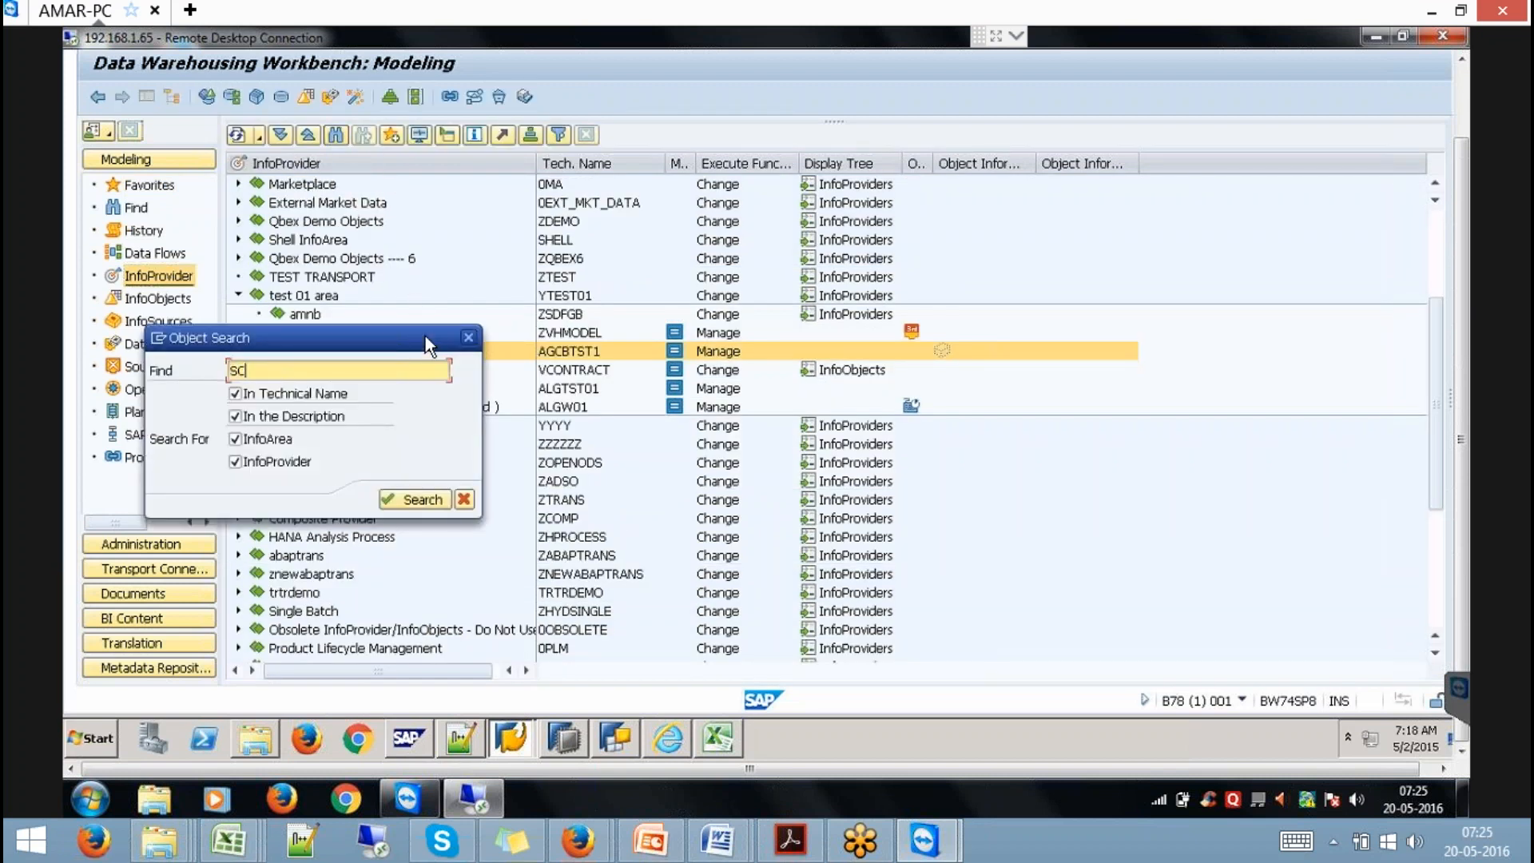
pyautogui.write('ONTRACT')
pyautogui.press('Return')
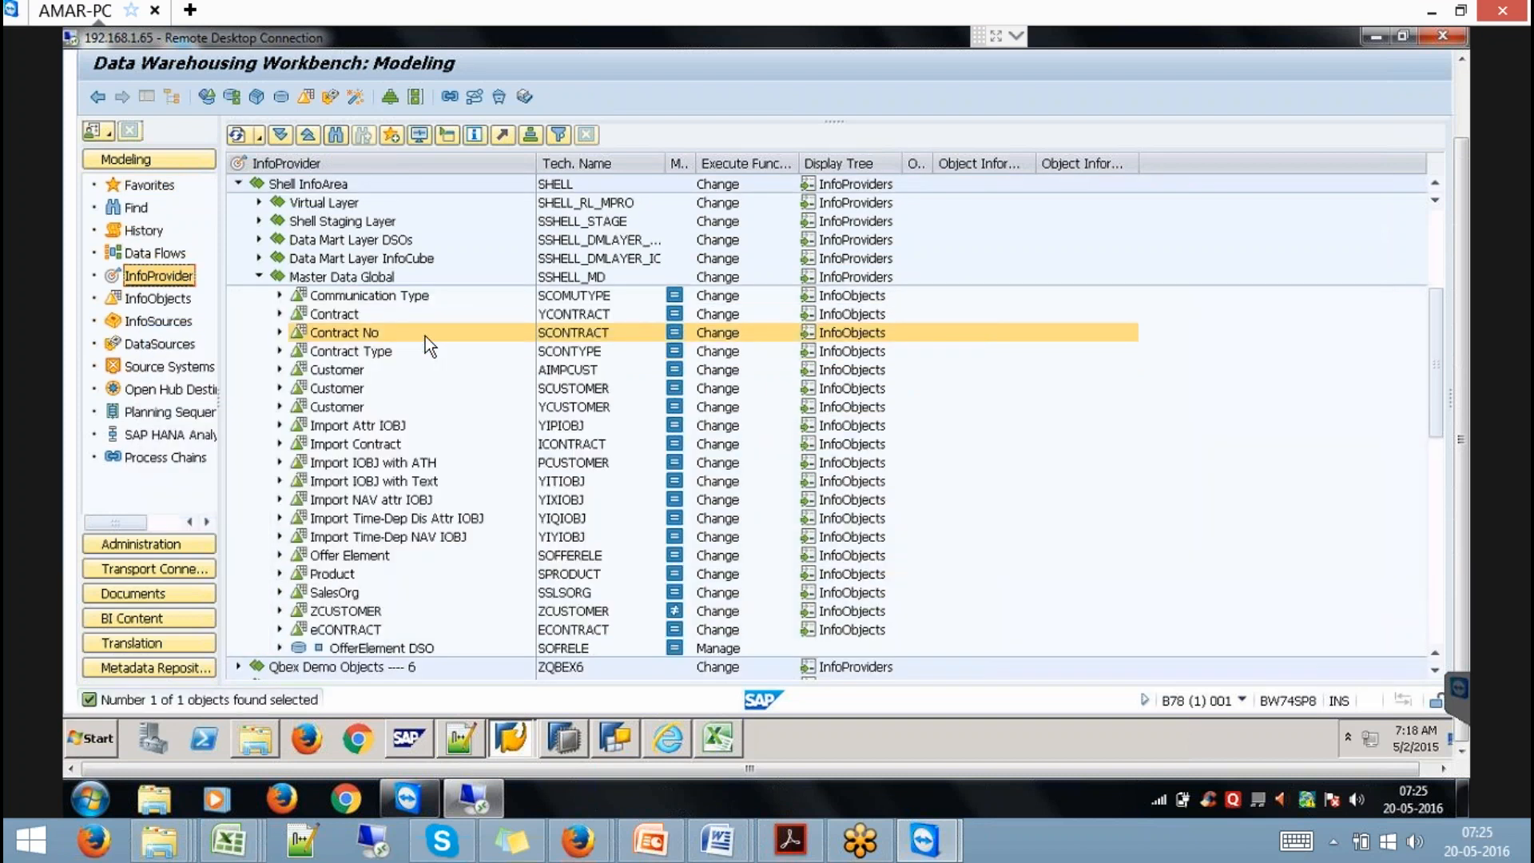
# Open SCONTRACT for change, accepting the repair warning and transport request, then show the InfoObjects tree.
pyautogui.click(584, 339)
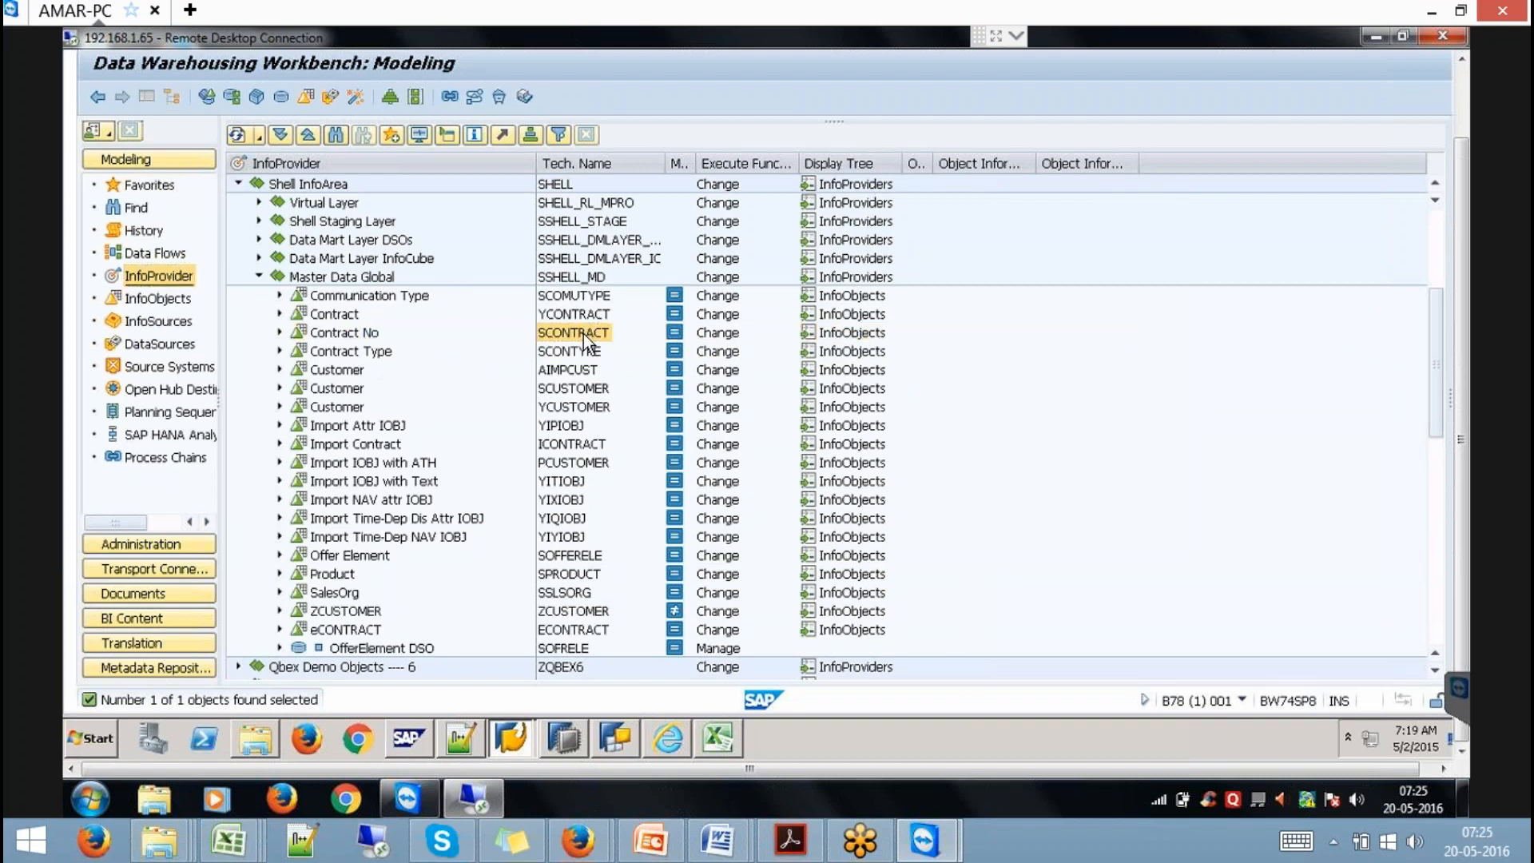
pyautogui.rightClick(587, 341)
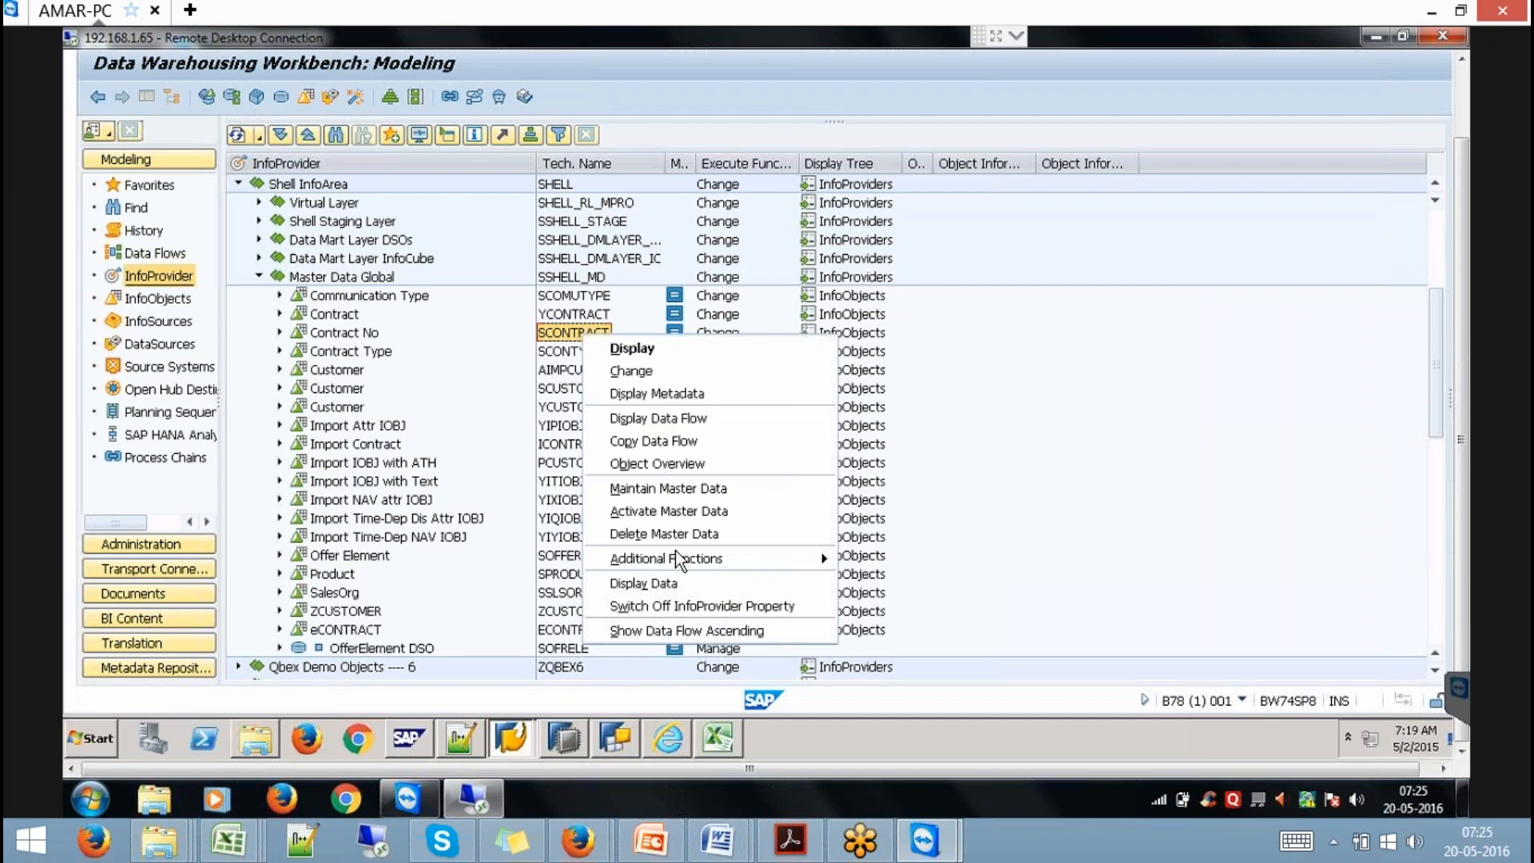
pyautogui.click(719, 604)
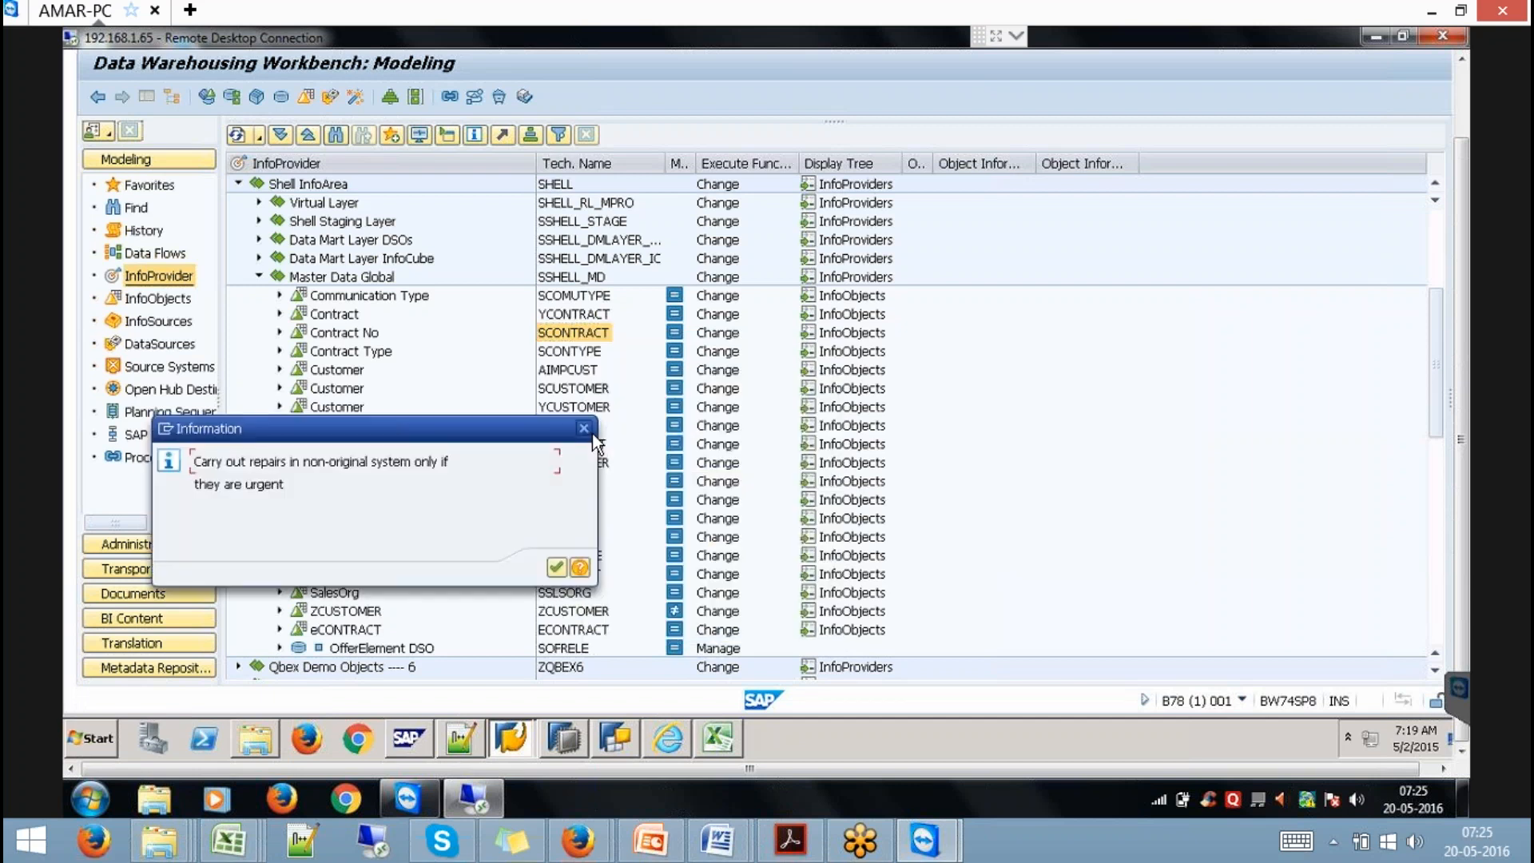
pyautogui.click(557, 567)
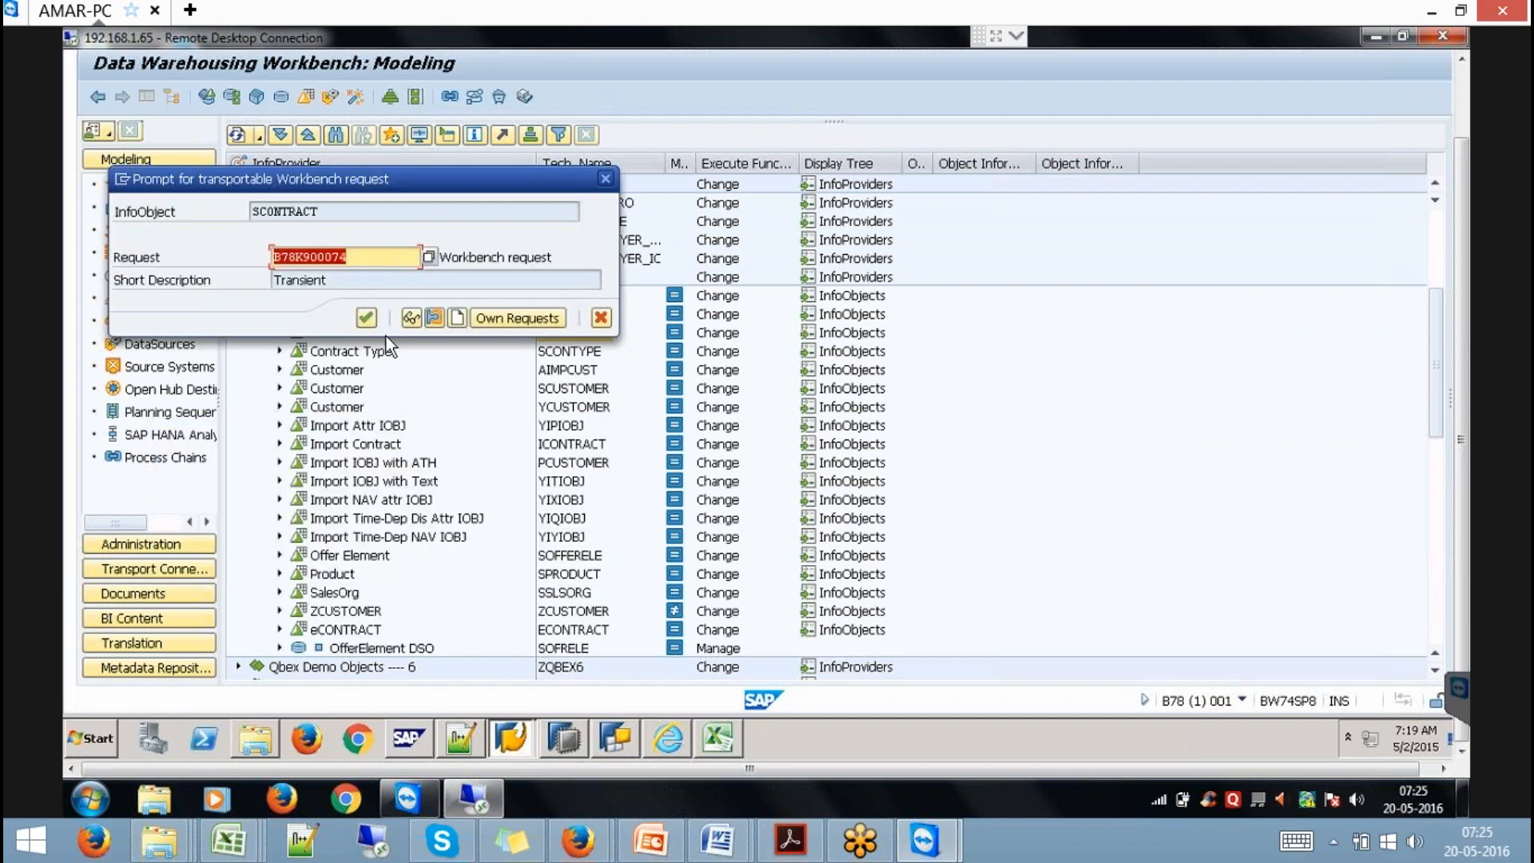
pyautogui.click(365, 317)
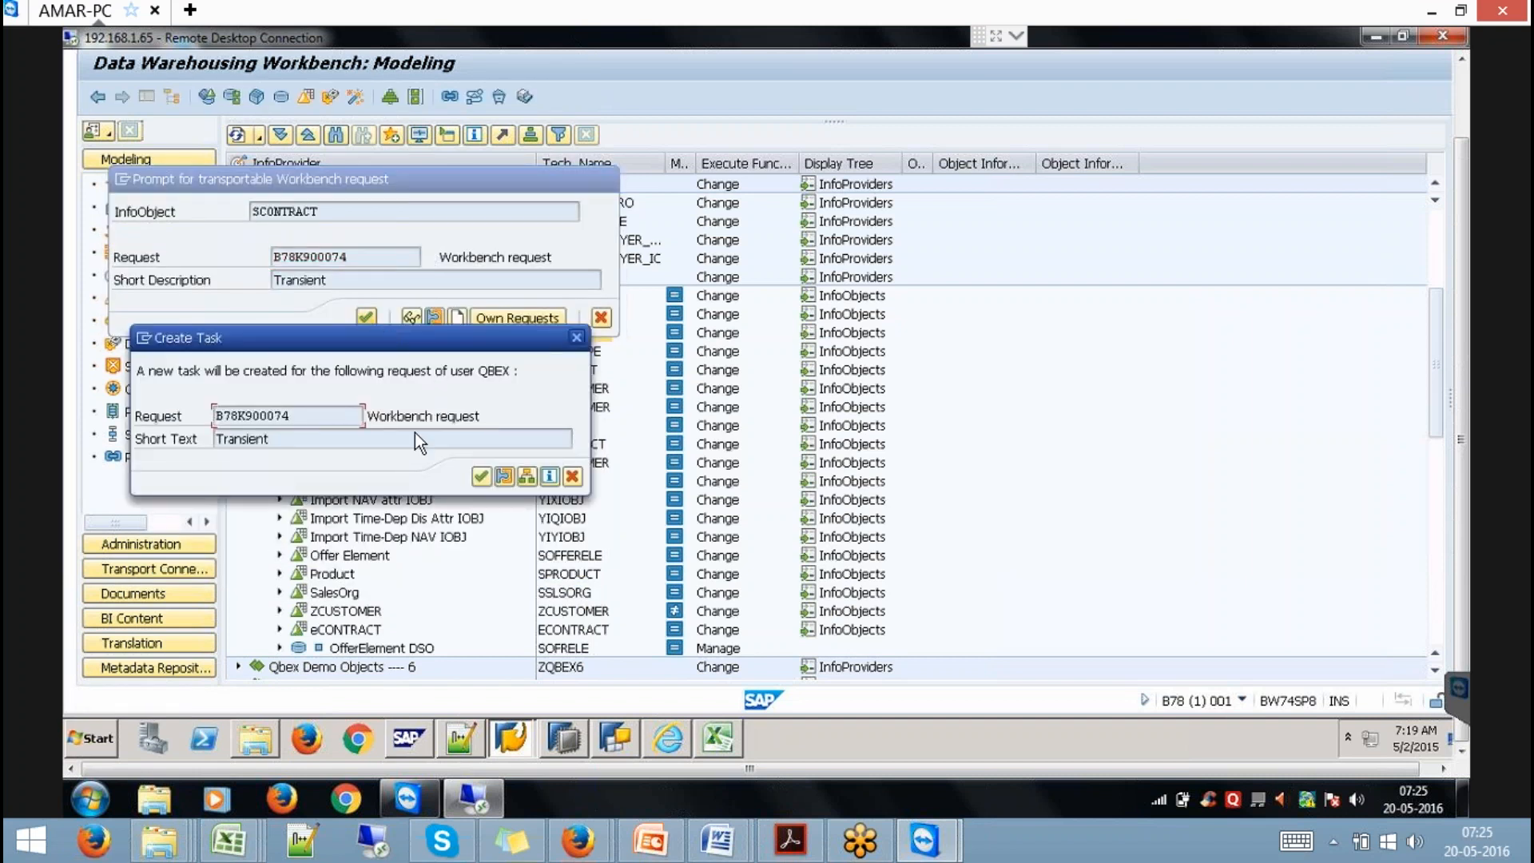
pyautogui.click(485, 481)
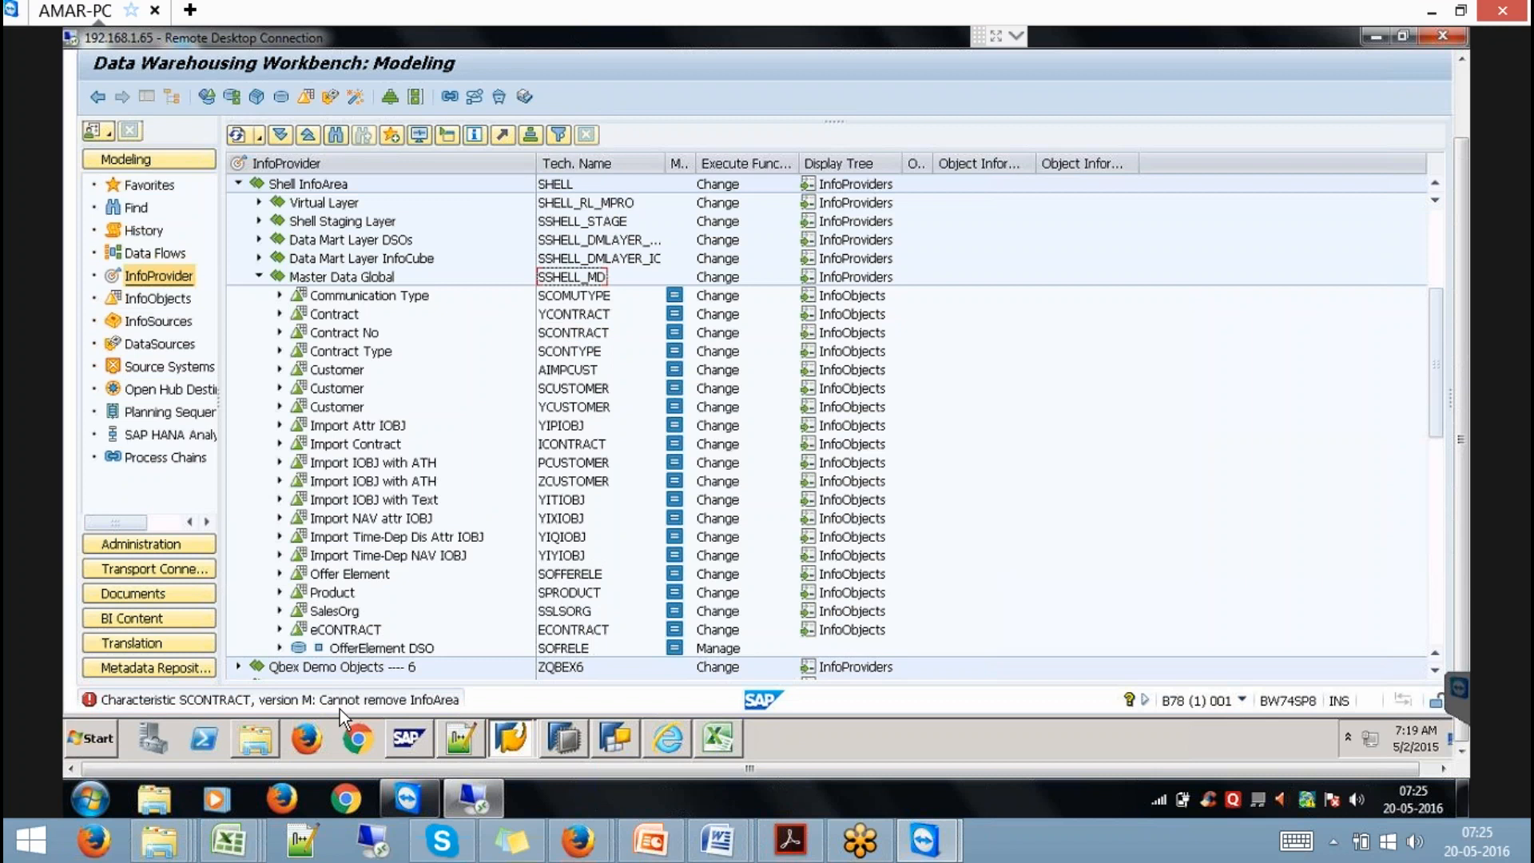
pyautogui.click(566, 391)
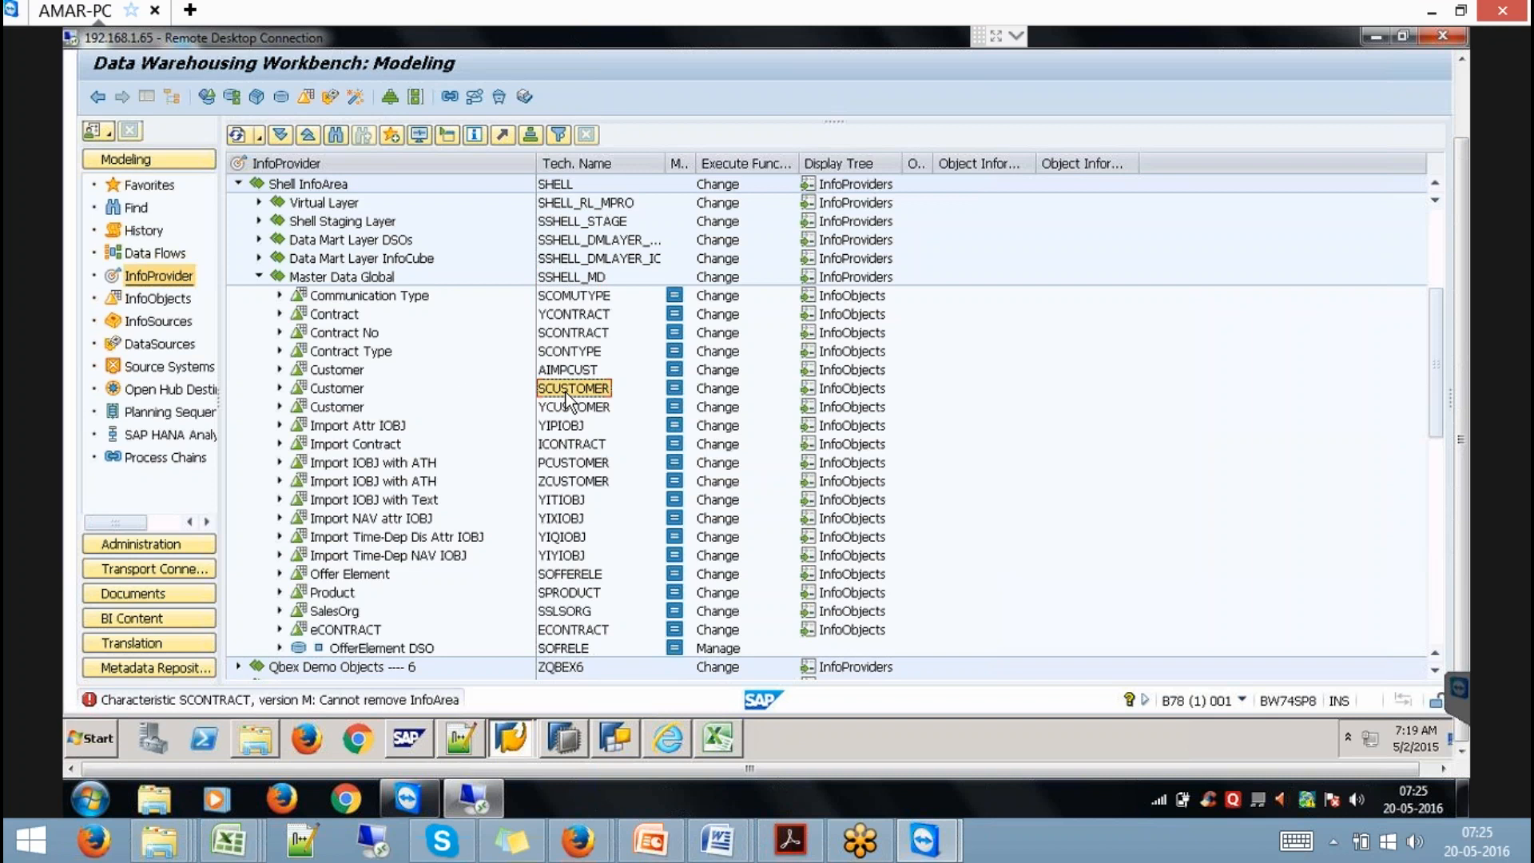
pyautogui.click(158, 299)
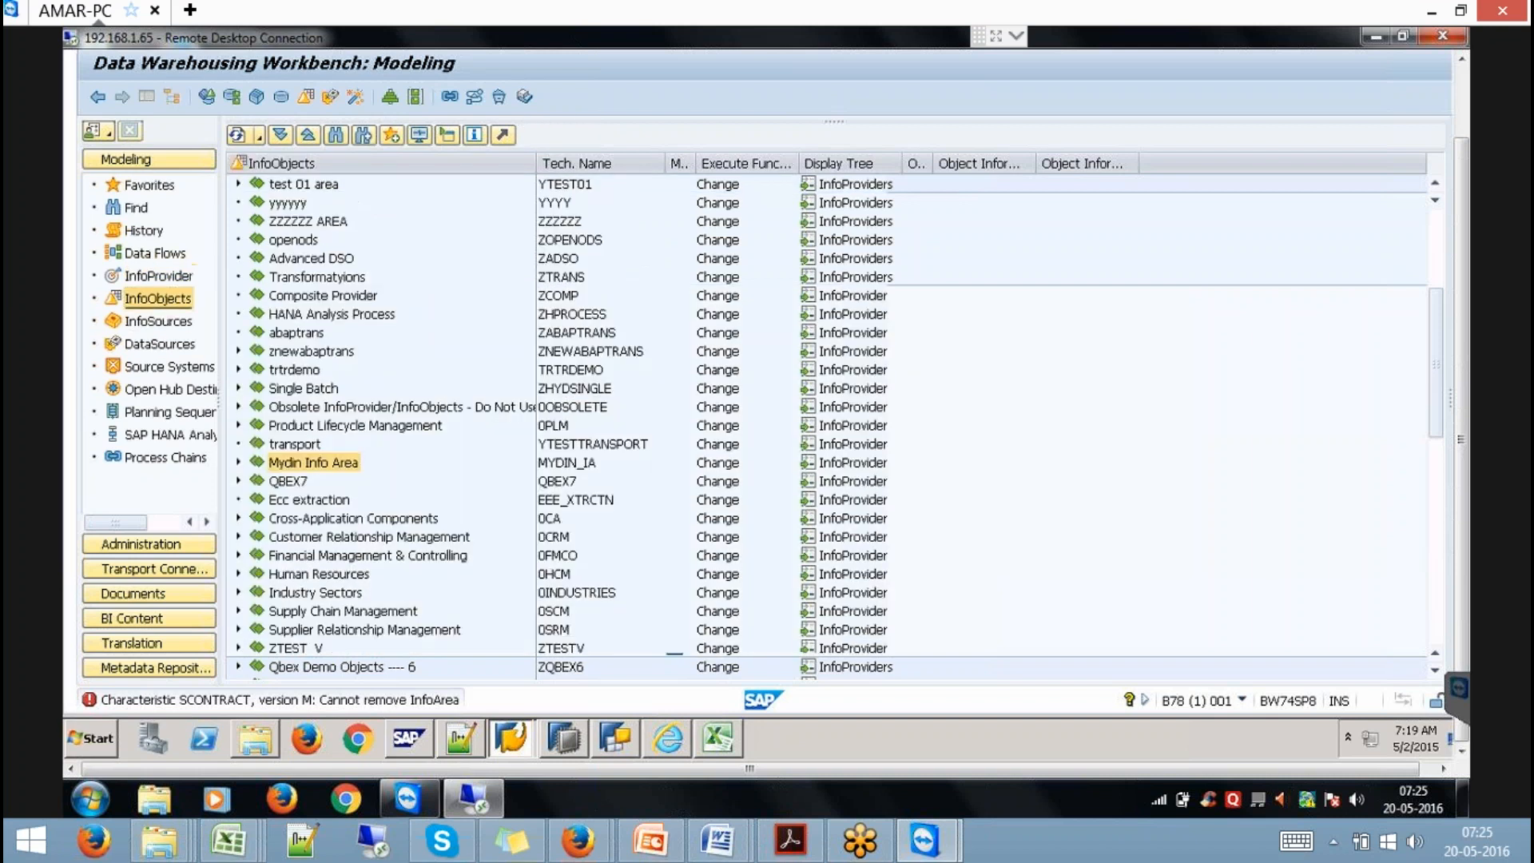
# Create characteristic Y9CON, described 'Contract', in the Mydin catalog using template SCUSTOMER.
pyautogui.rightClick(288, 467)
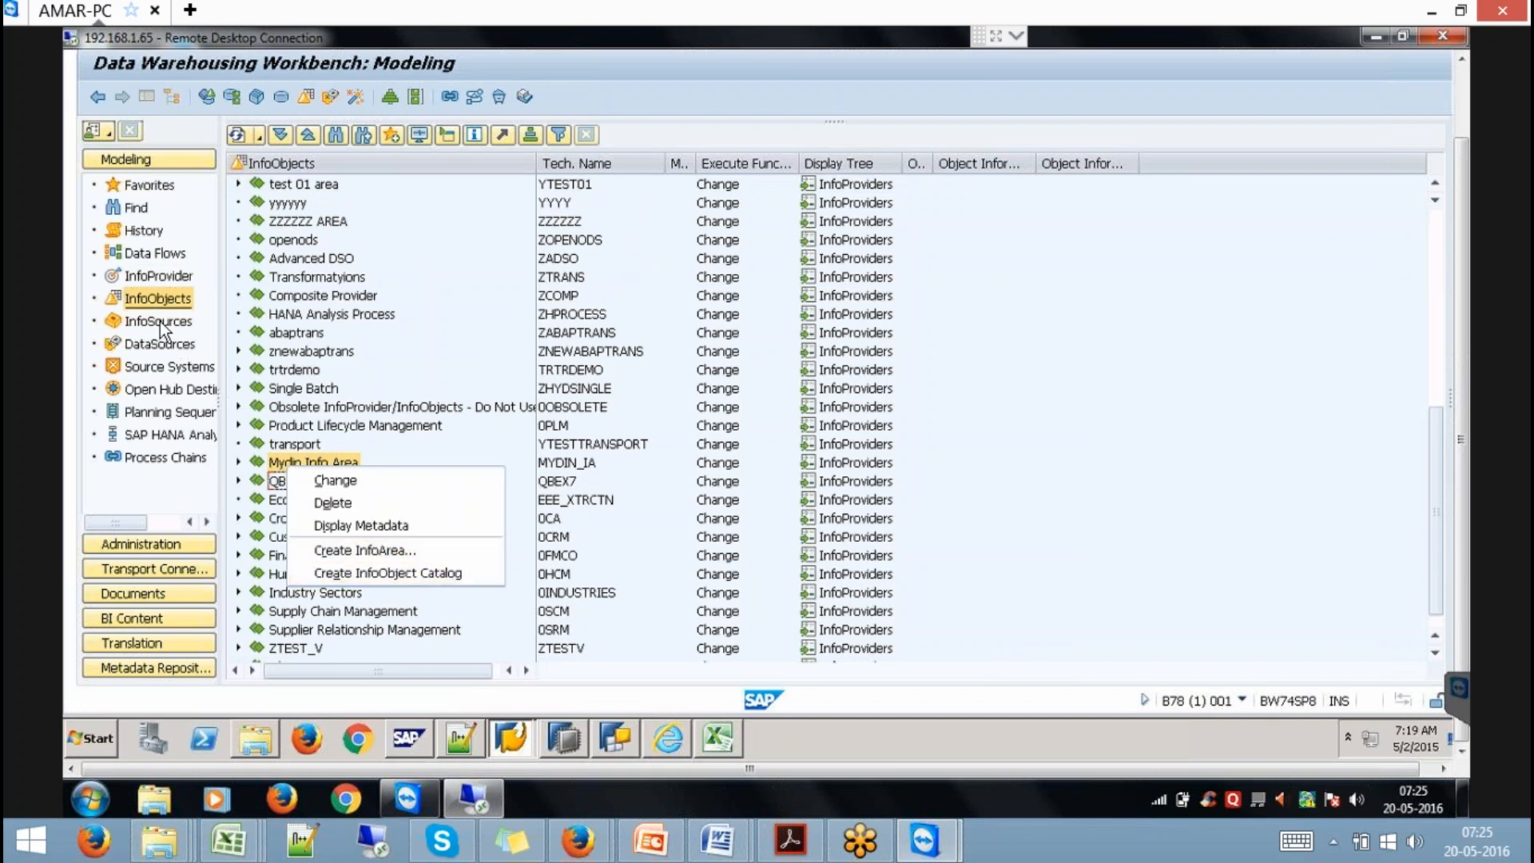
pyautogui.click(240, 461)
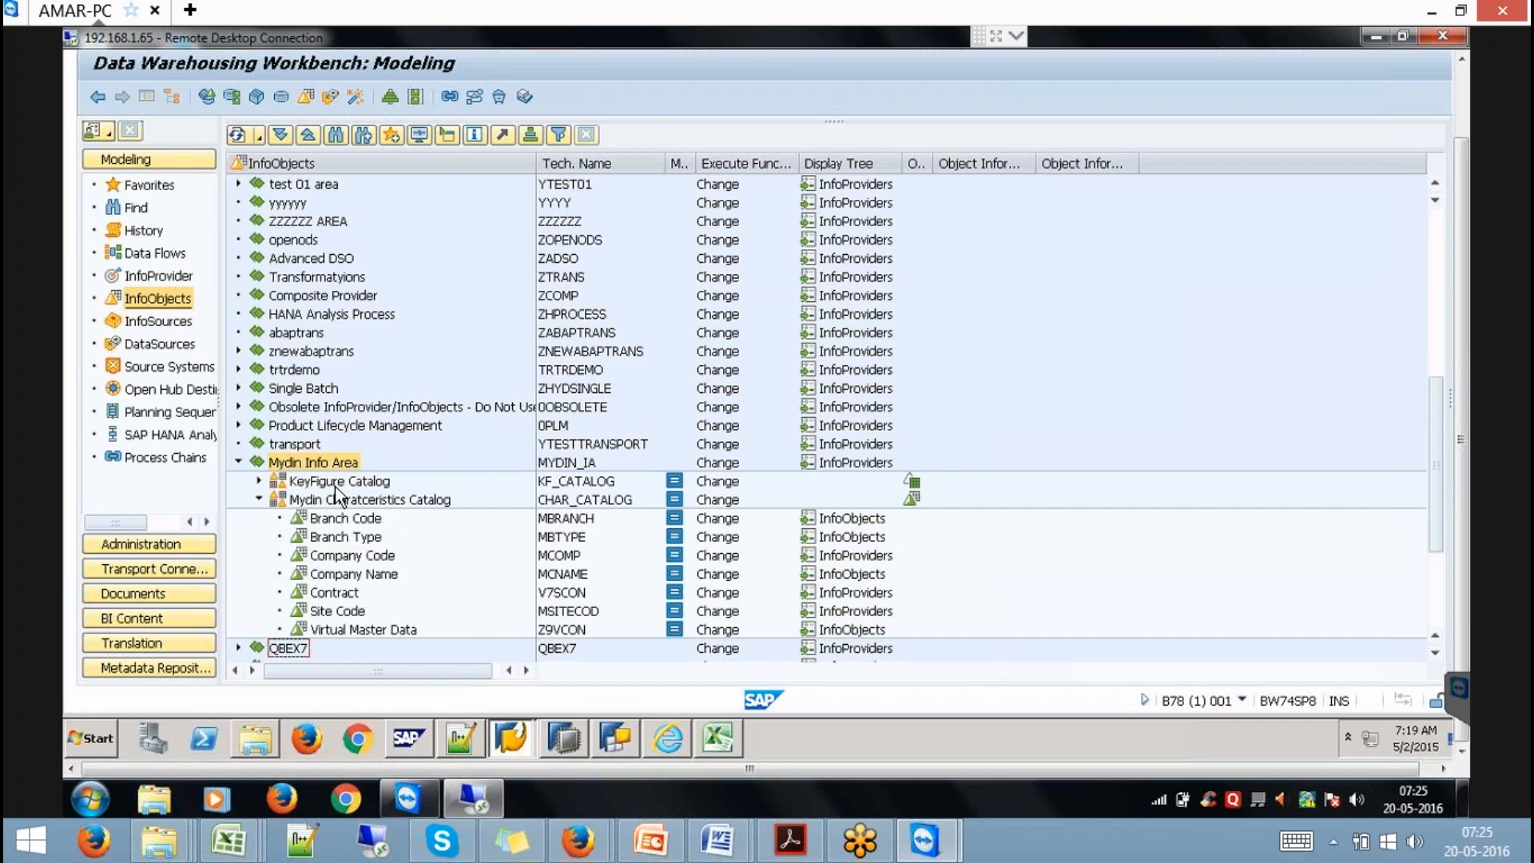
pyautogui.rightClick(340, 503)
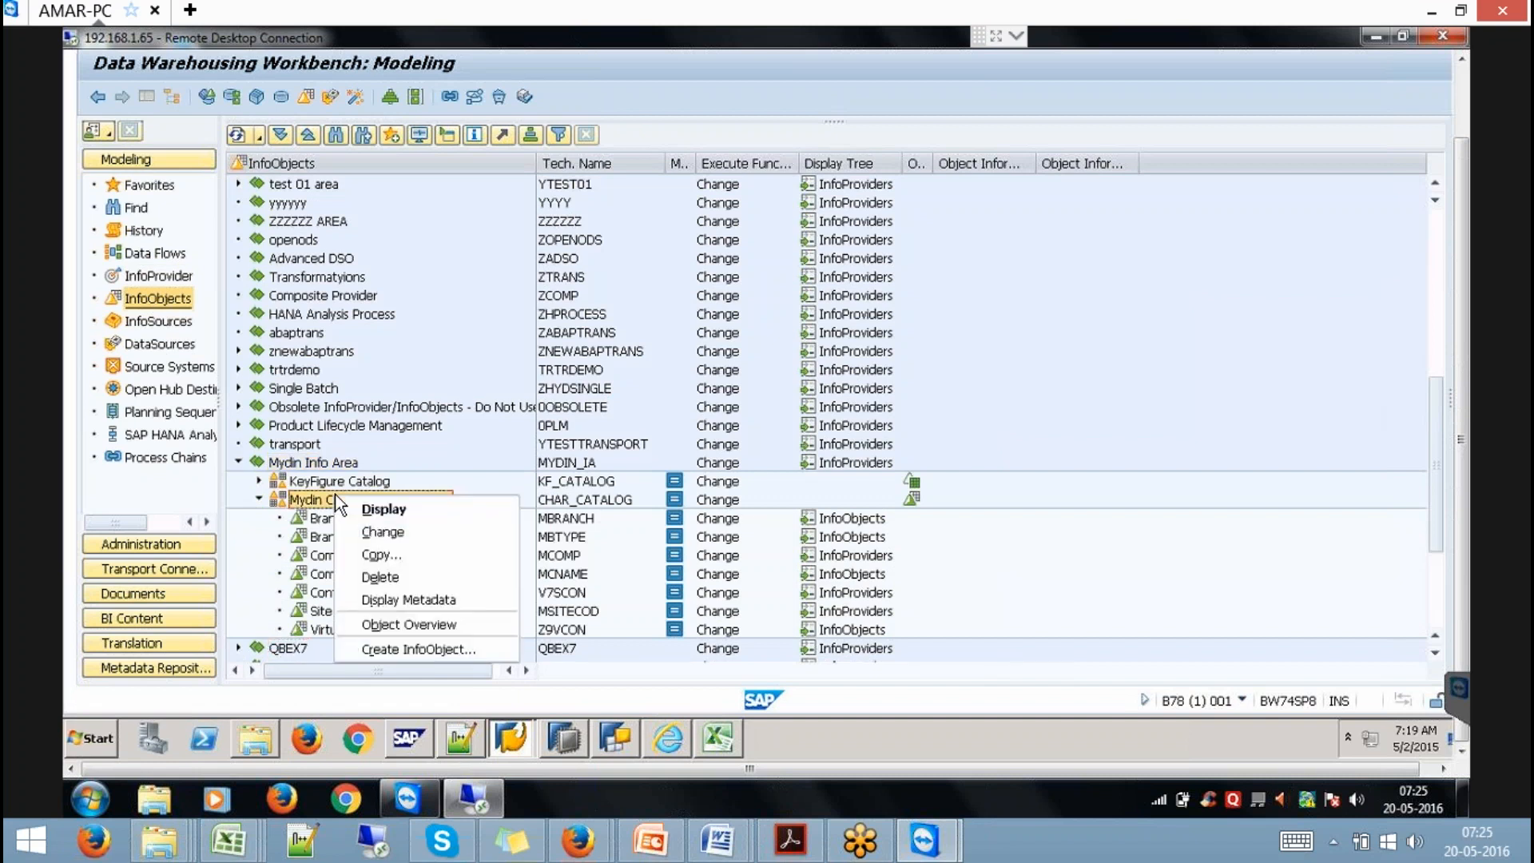
pyautogui.click(403, 651)
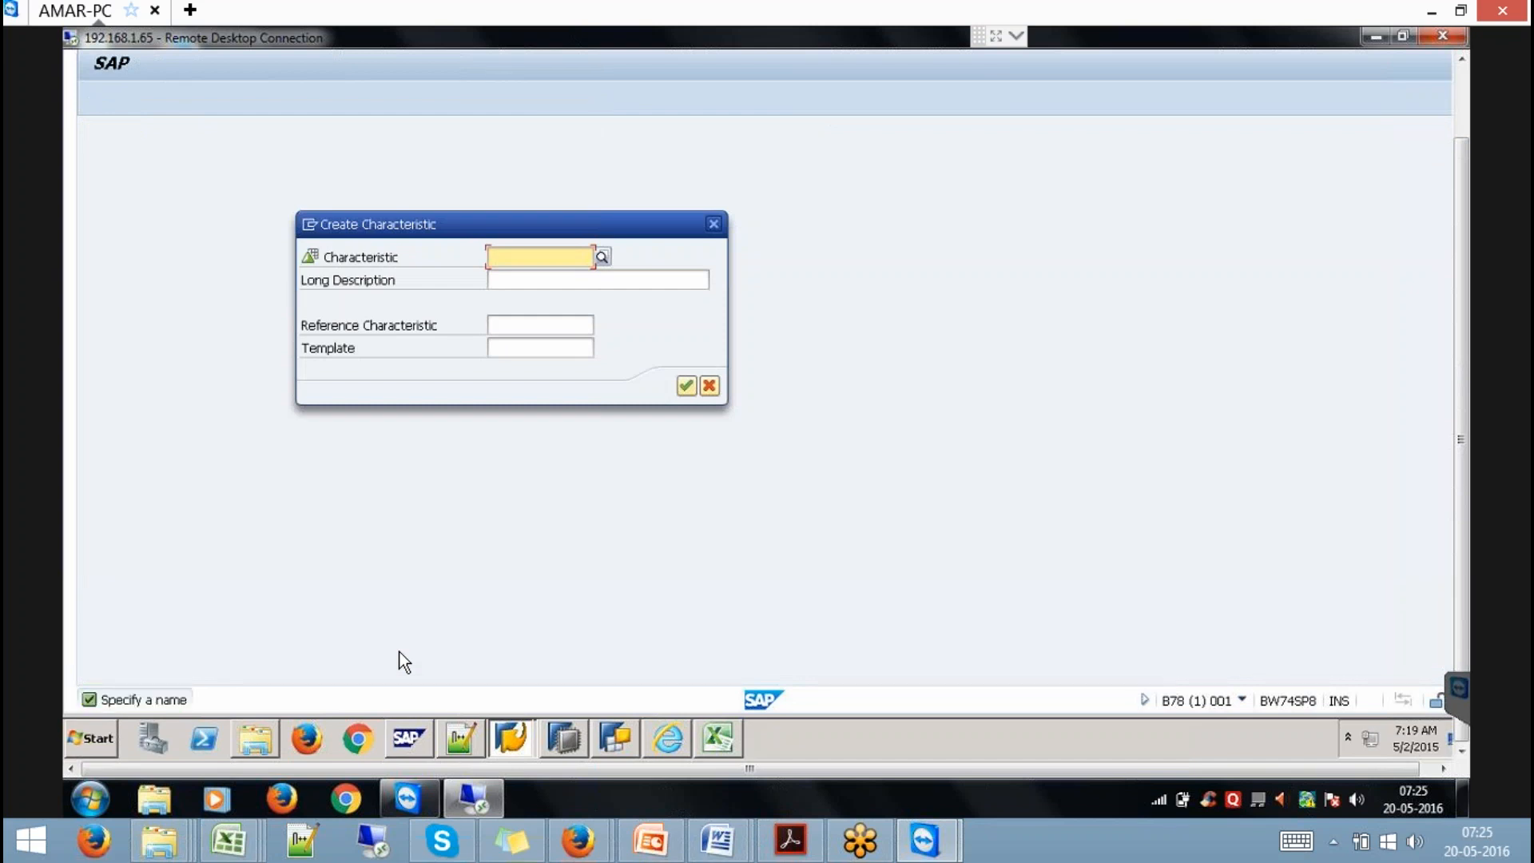
pyautogui.write('Y9')
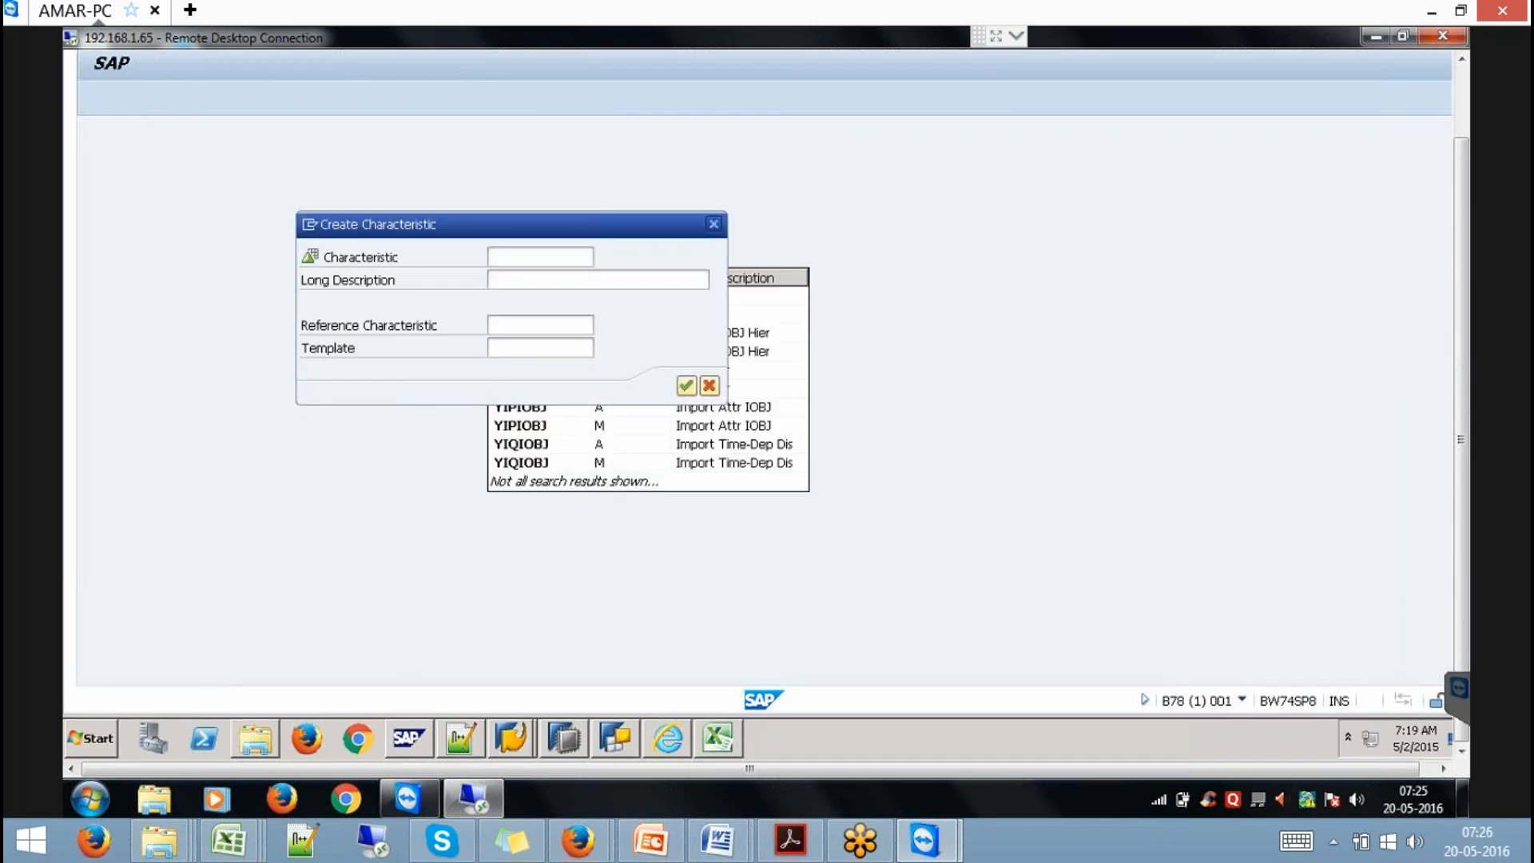
pyautogui.write('CON')
pyautogui.press('Tab')
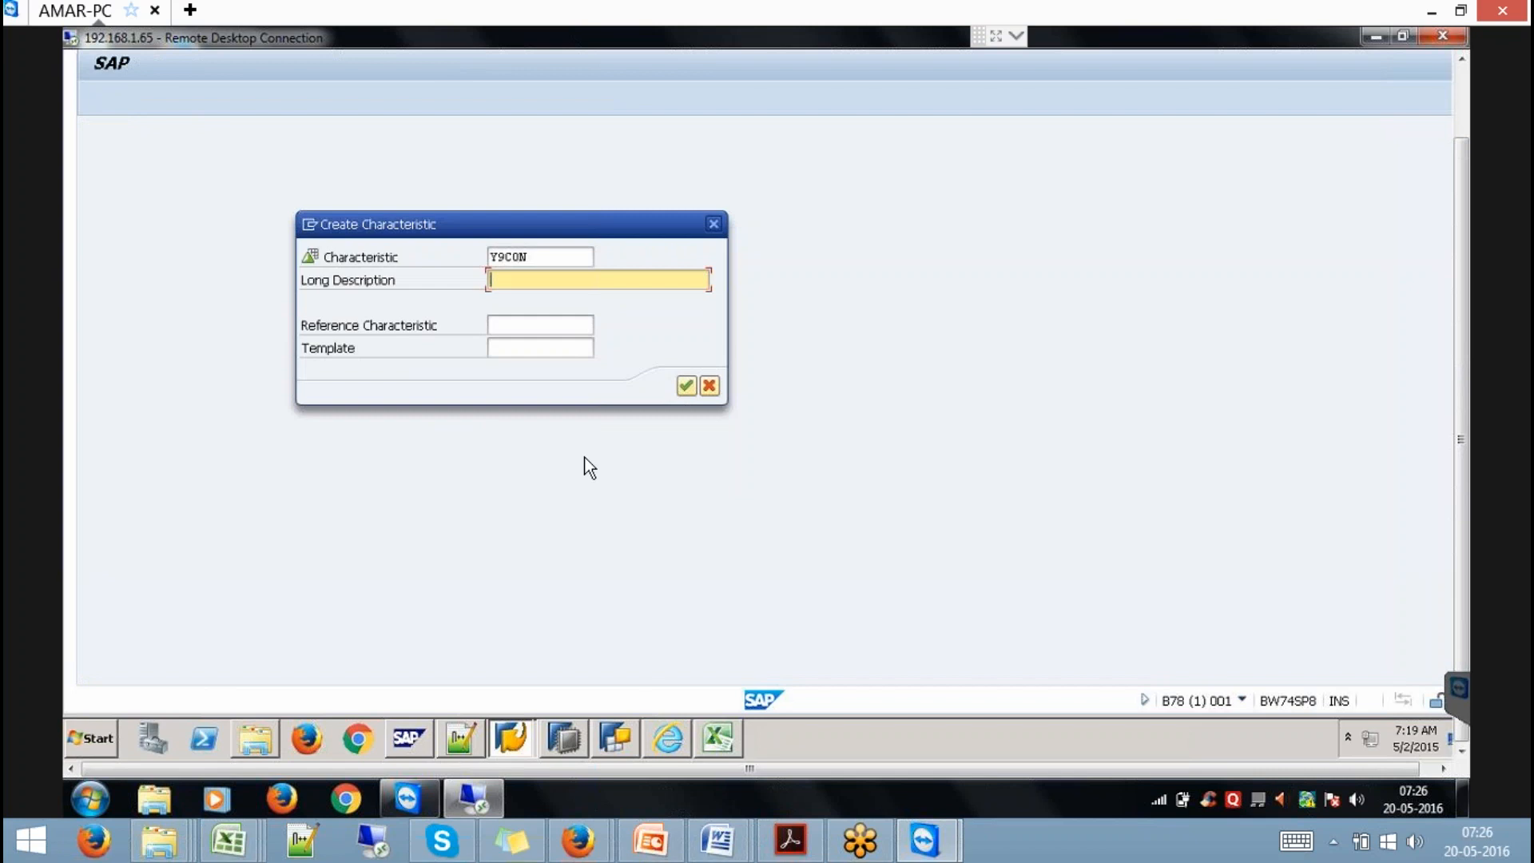
pyautogui.write('Contractr')
pyautogui.press('BackSpace')
pyautogui.click(559, 353)
pyautogui.write('SCUSTOMER')
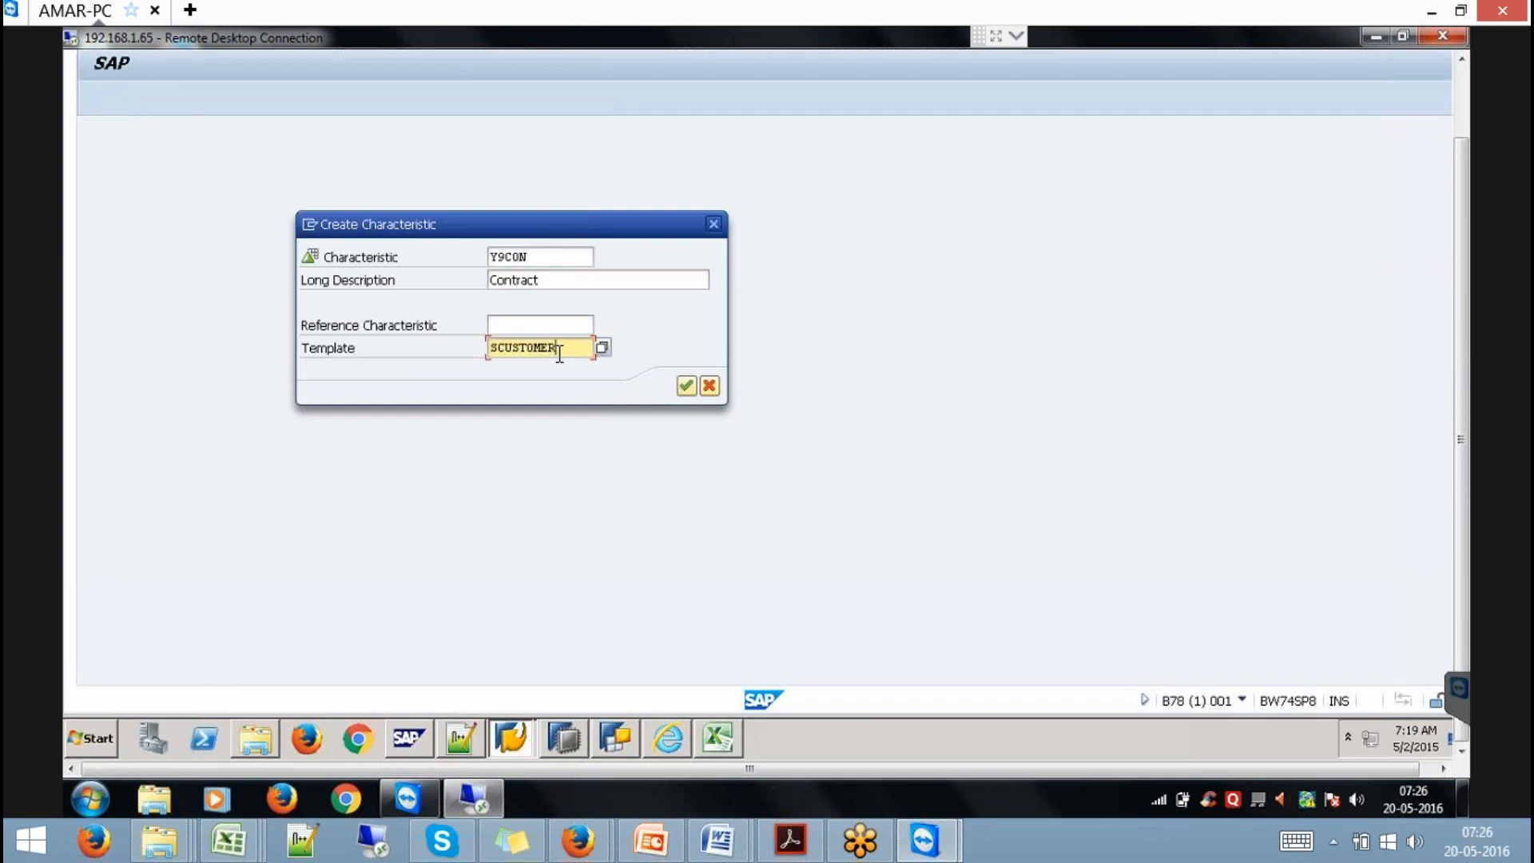
pyautogui.click(687, 386)
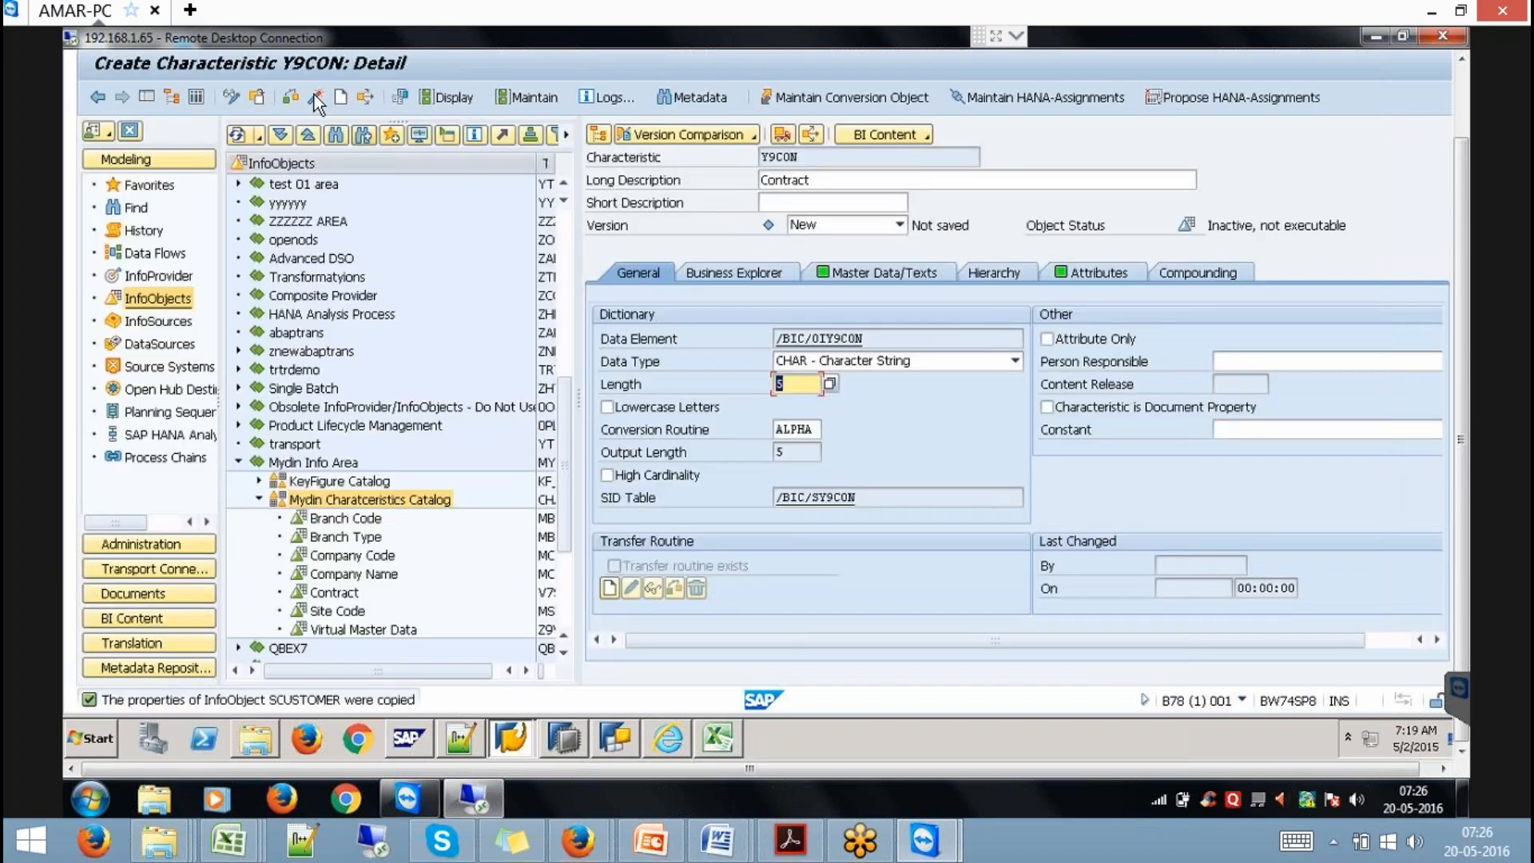
# Activate Y9CON, copy its name, and return to HANA Studio.
pyautogui.click(316, 98)
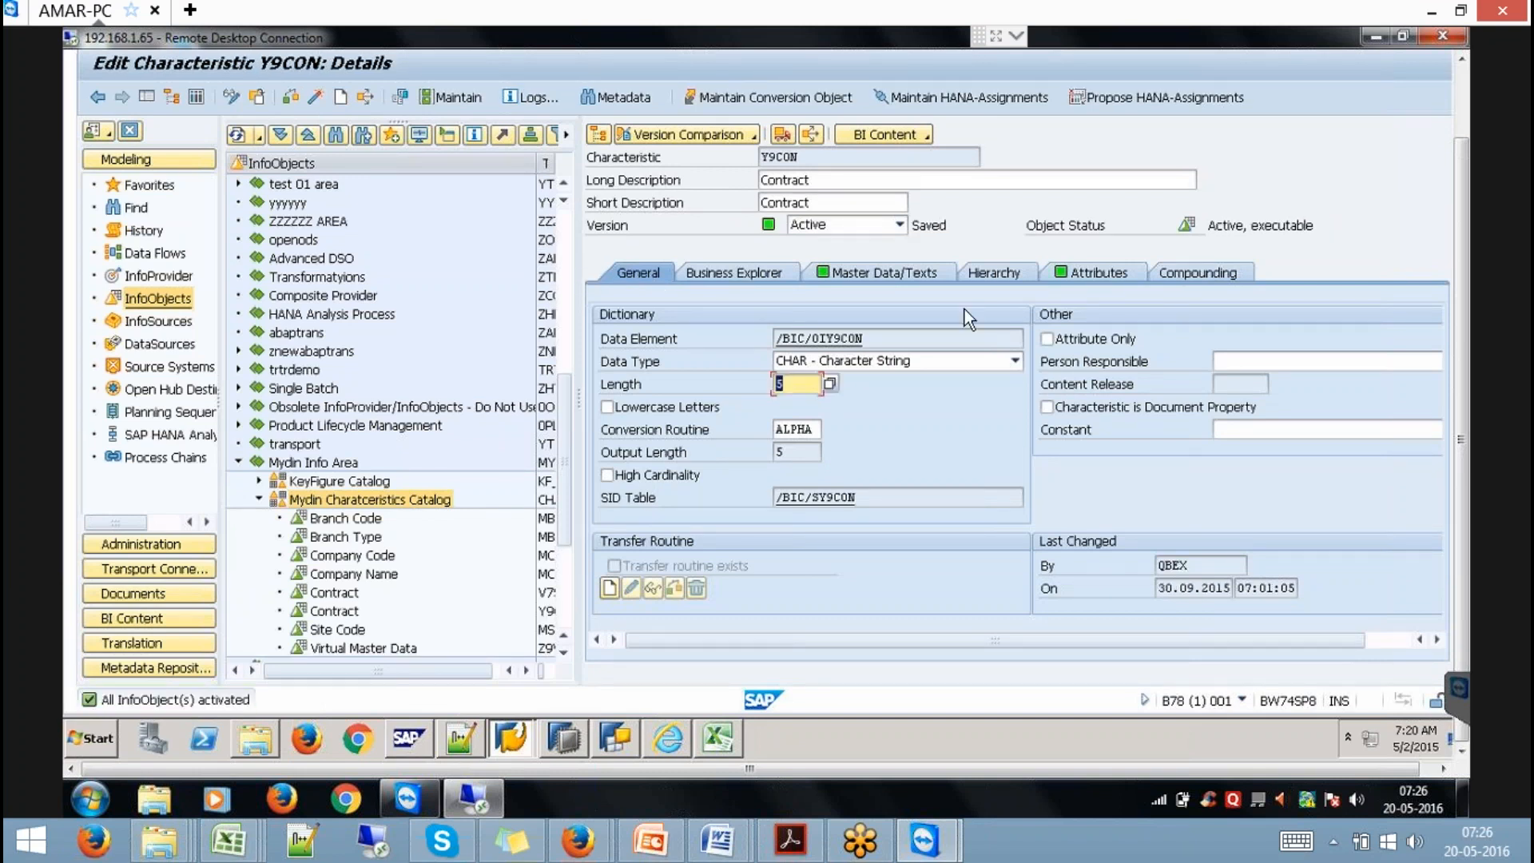
pyautogui.doubleClick(810, 156)
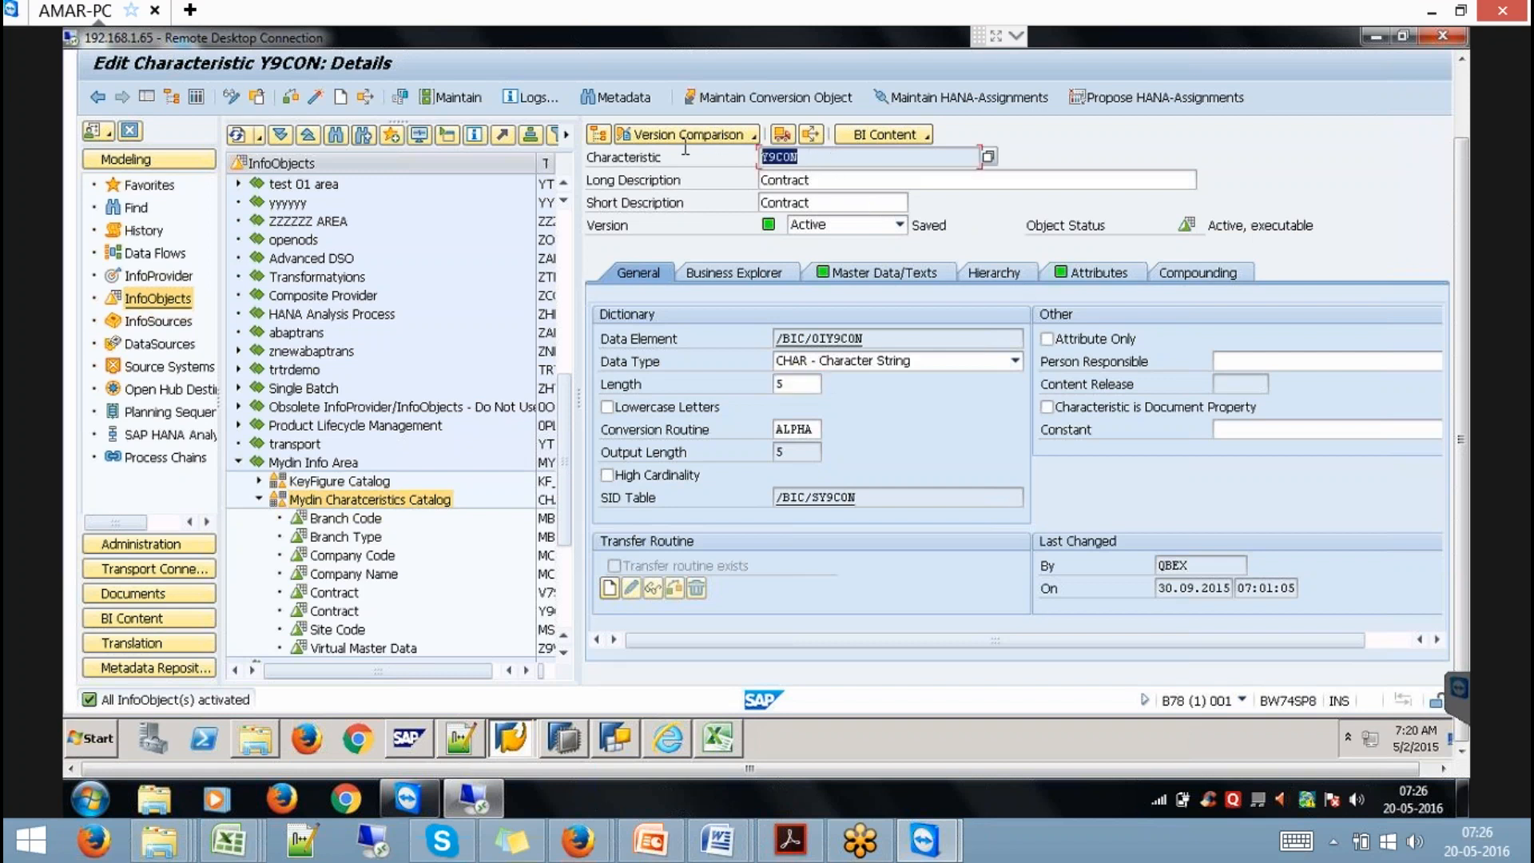
pyautogui.hotkey('ctrl', 'c')
pyautogui.click(560, 735)
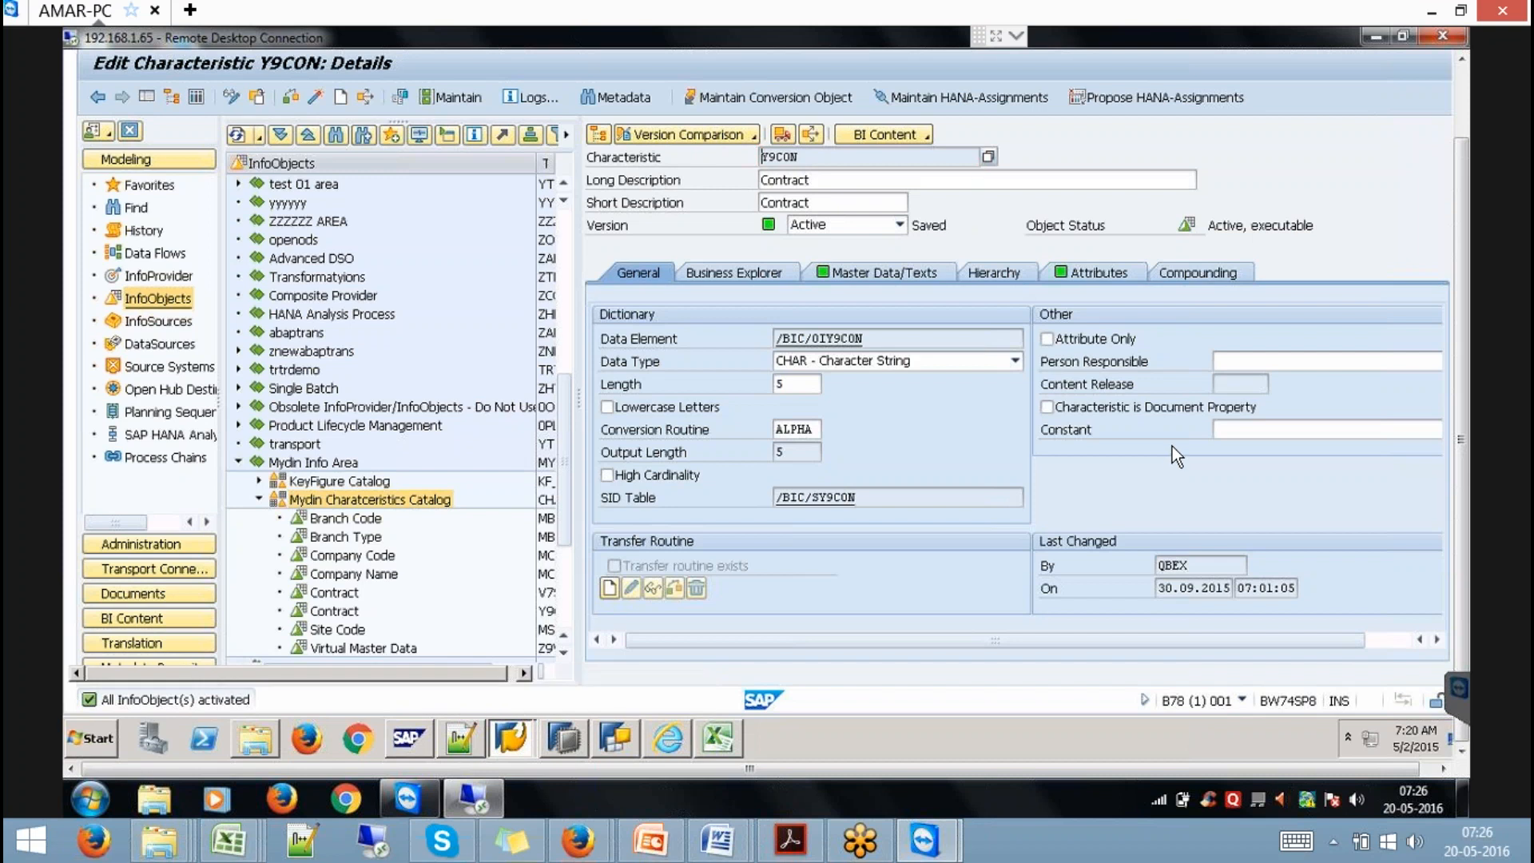
# Start a SAP NetWeaver BW Models import over the BW74SP8 connection with the BW user and password.
pyautogui.click(1464, 80)
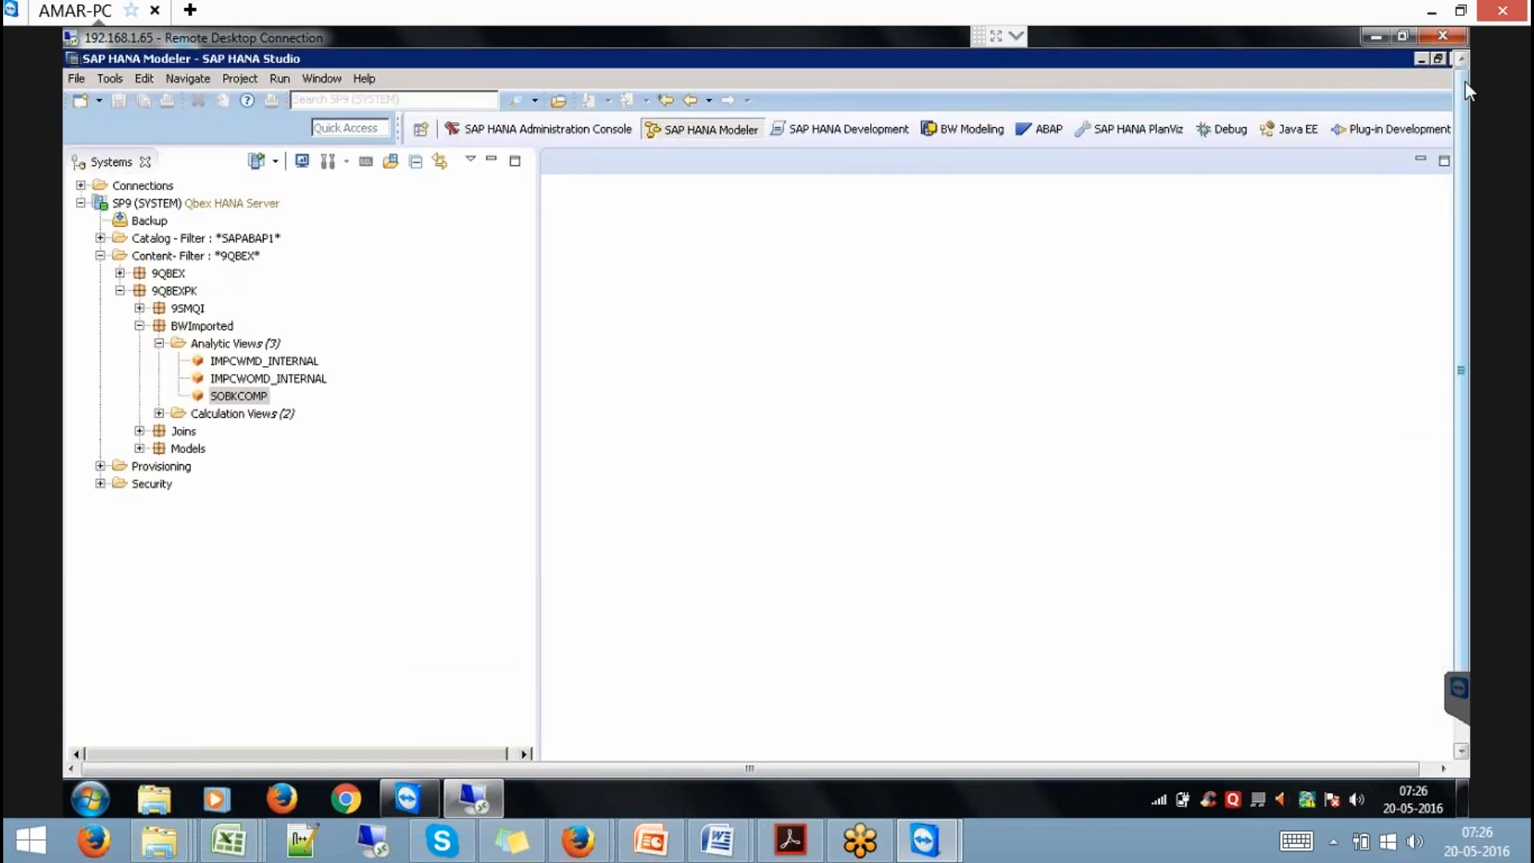
pyautogui.click(77, 78)
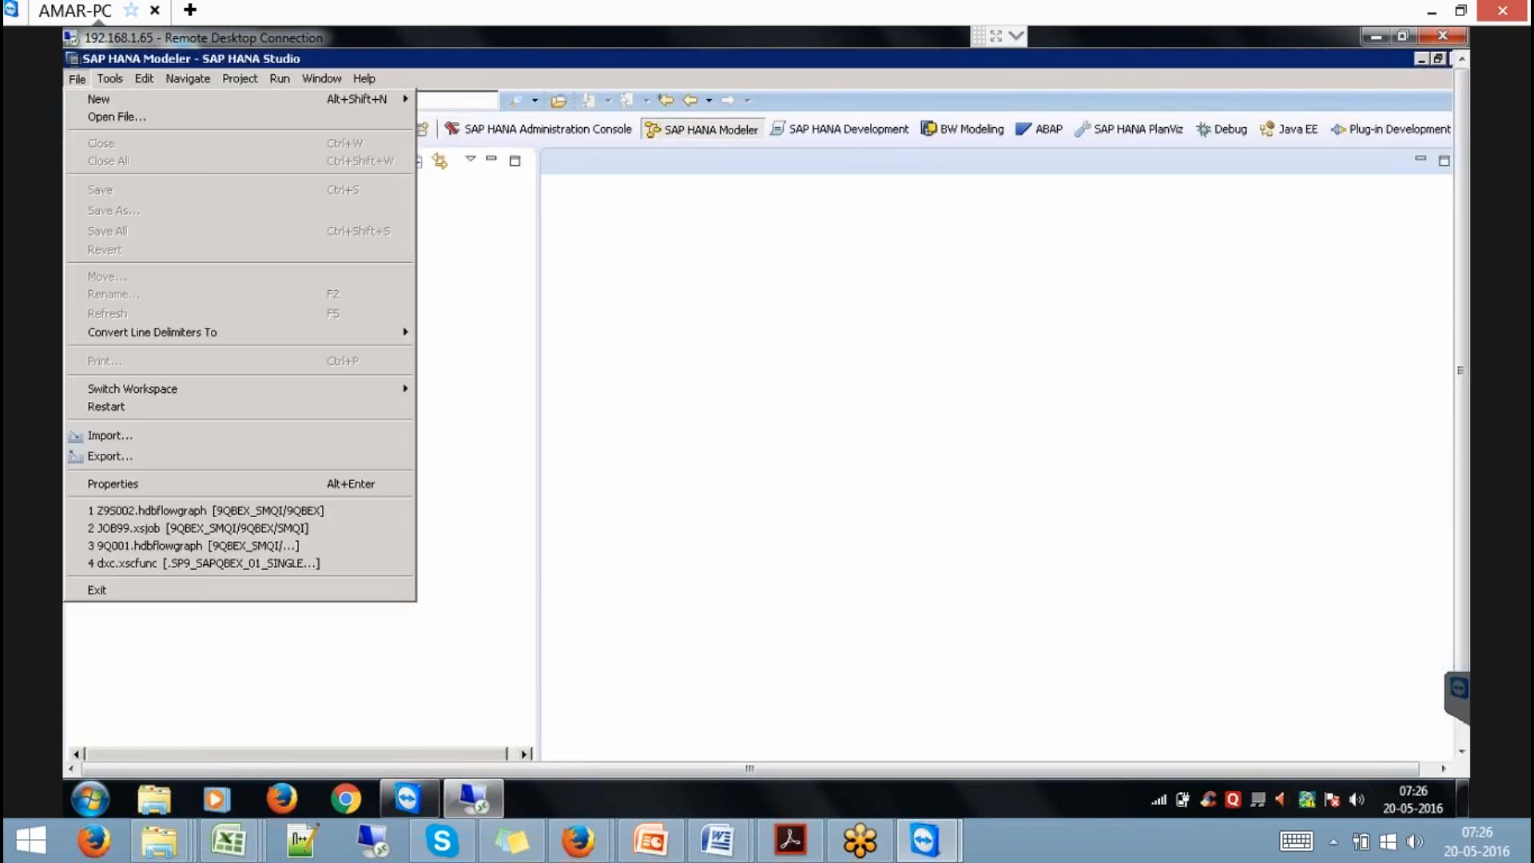
pyautogui.click(163, 435)
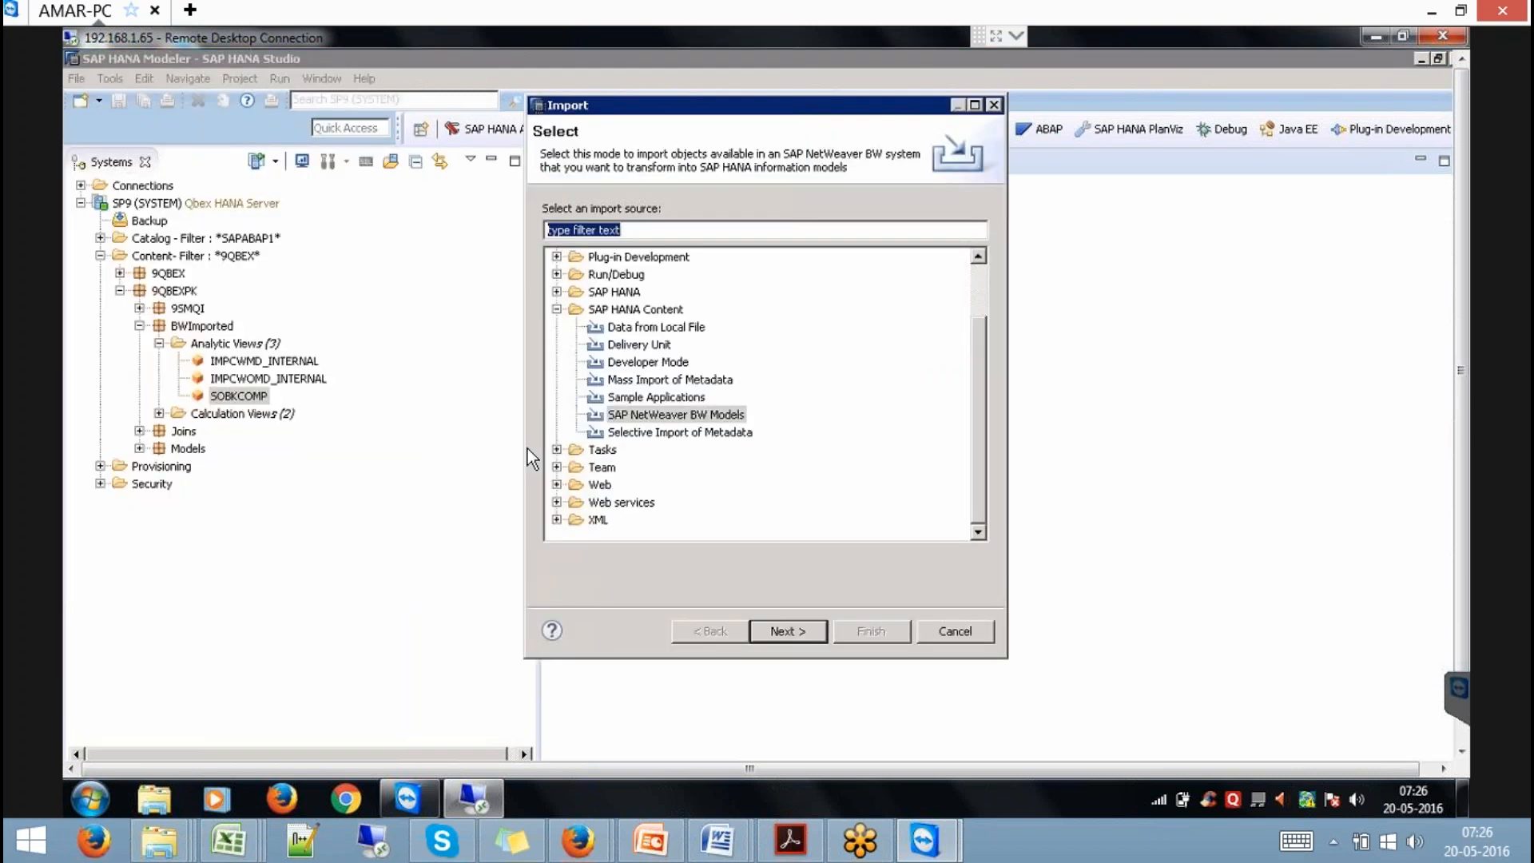
pyautogui.click(668, 412)
pyautogui.click(783, 631)
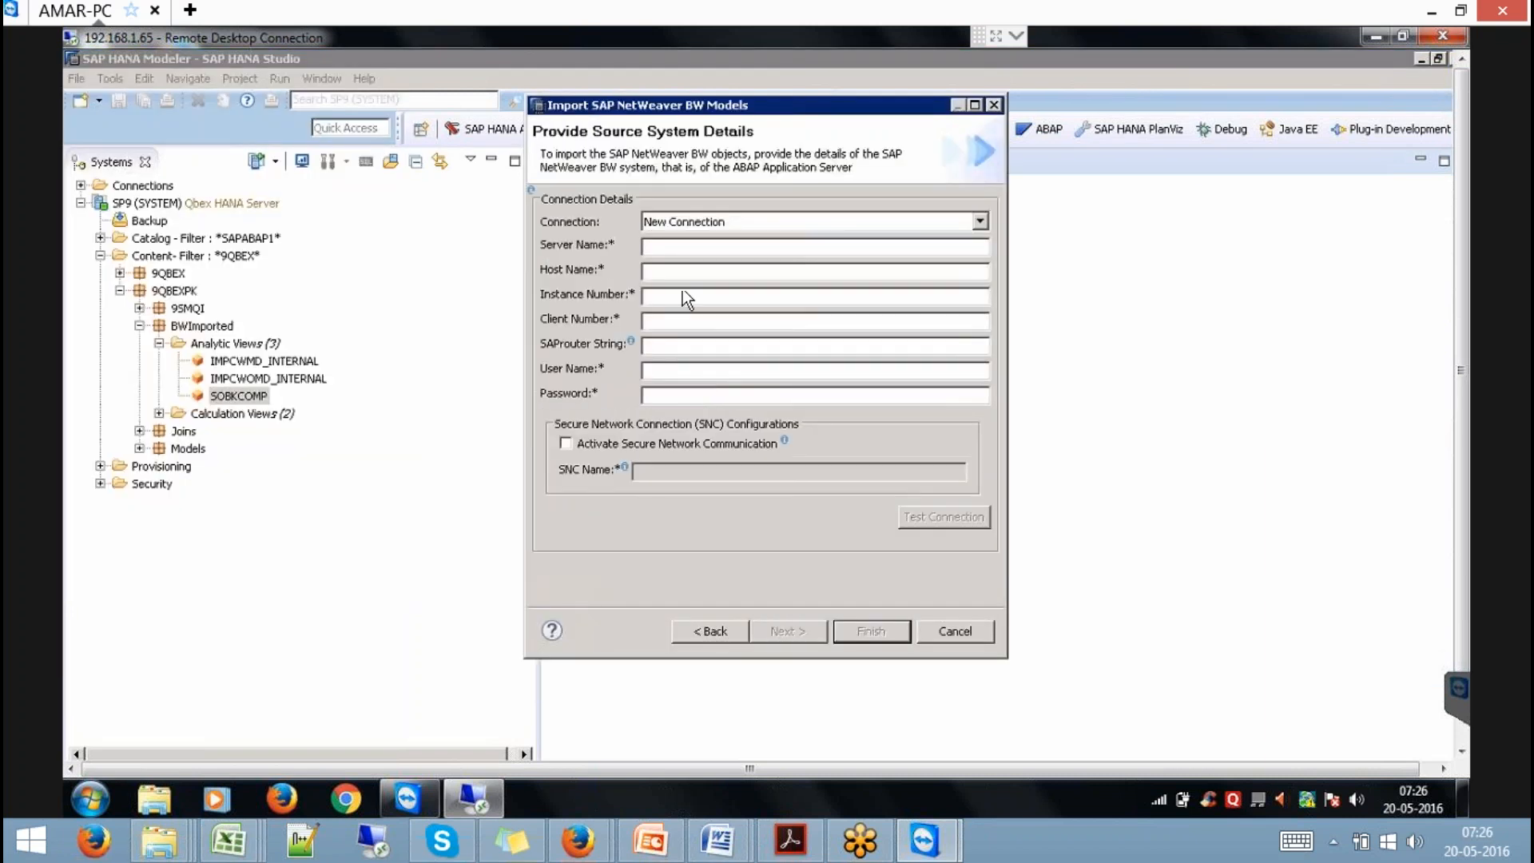
pyautogui.click(691, 219)
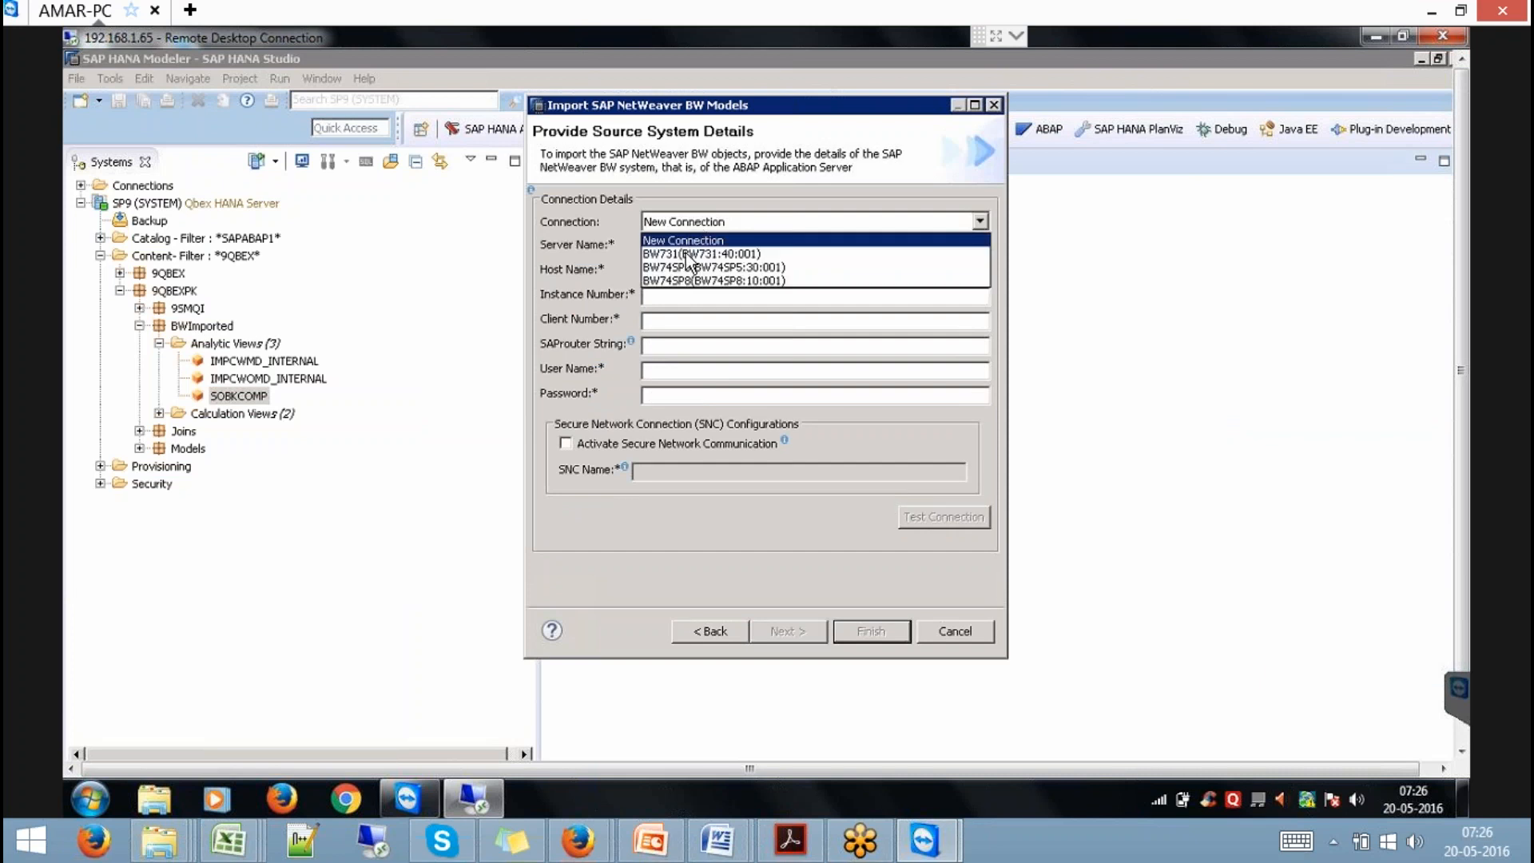
pyautogui.click(723, 290)
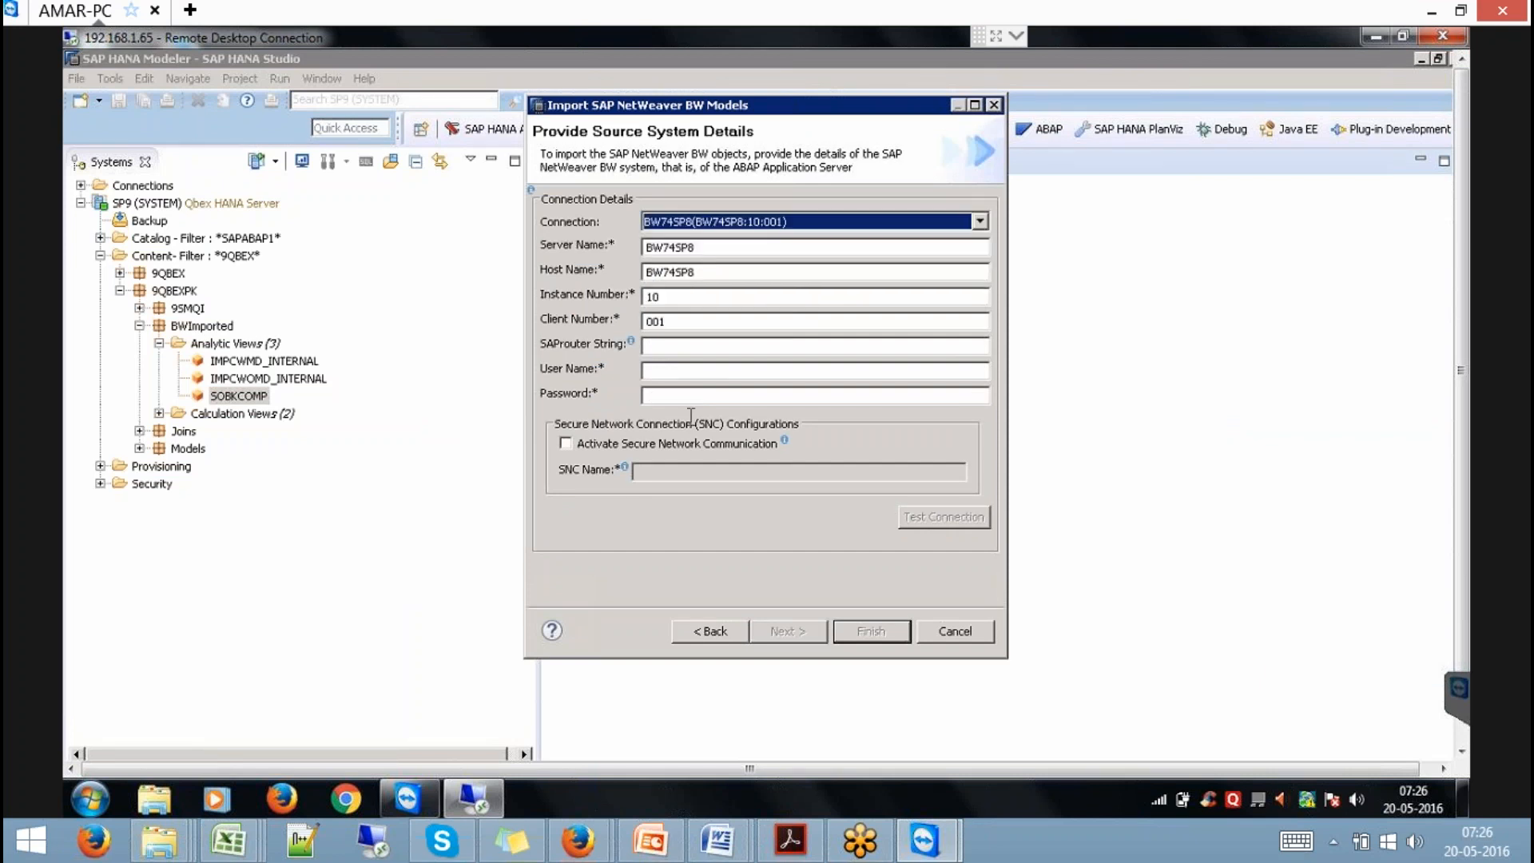
pyautogui.click(666, 372)
pyautogui.write('QBEX')
pyautogui.press('Tab')
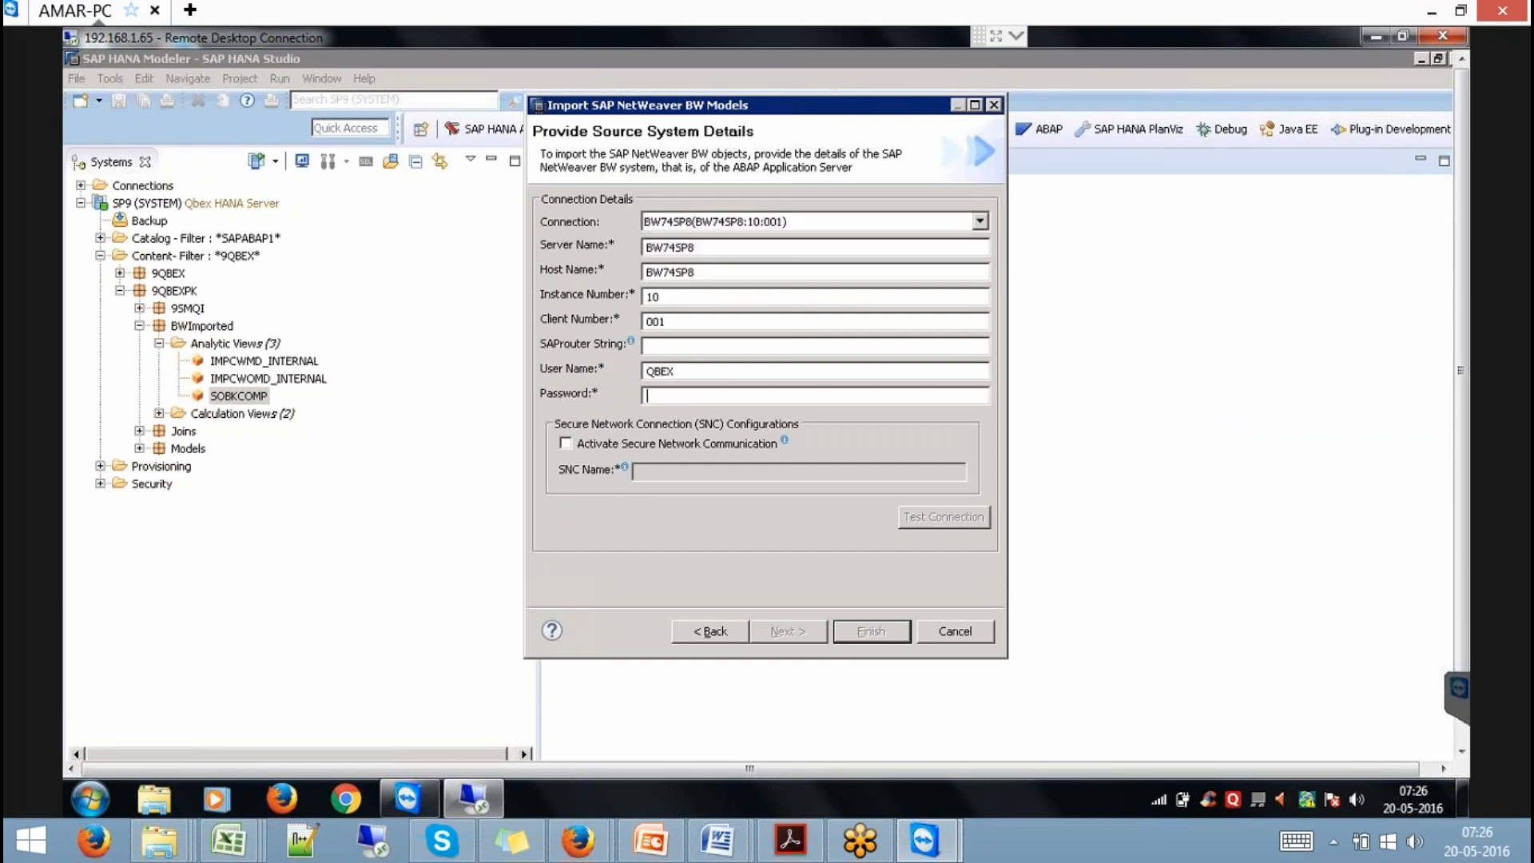
pyautogui.write('•••••••')
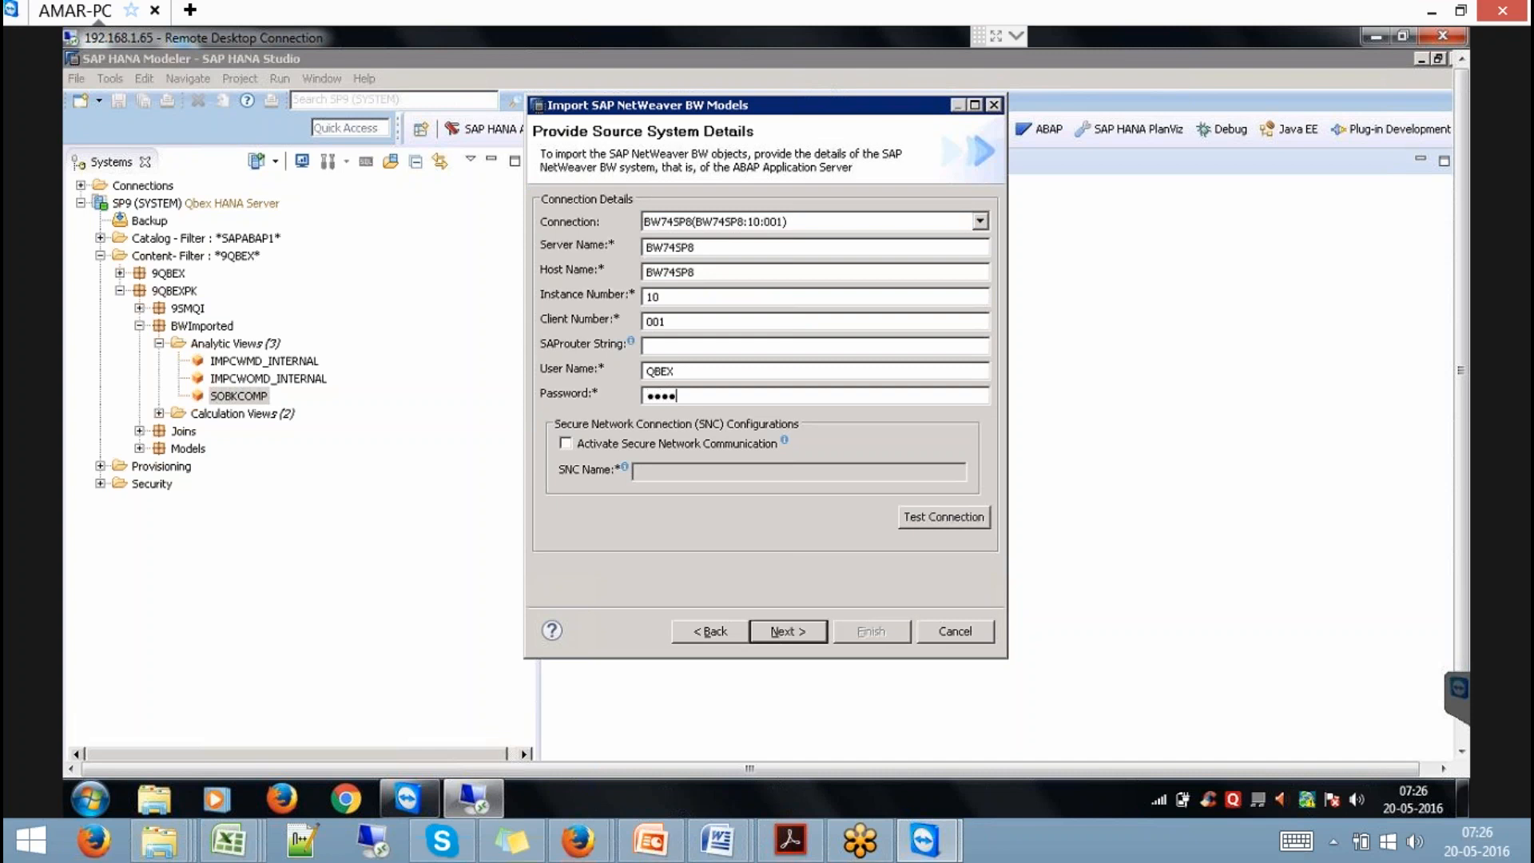
pyautogui.write('••••')
pyautogui.click(780, 632)
# Target the SP9 system, select Y9CON with Overwrite existing objects ticked, and run the import.
pyautogui.click(682, 250)
pyautogui.click(792, 632)
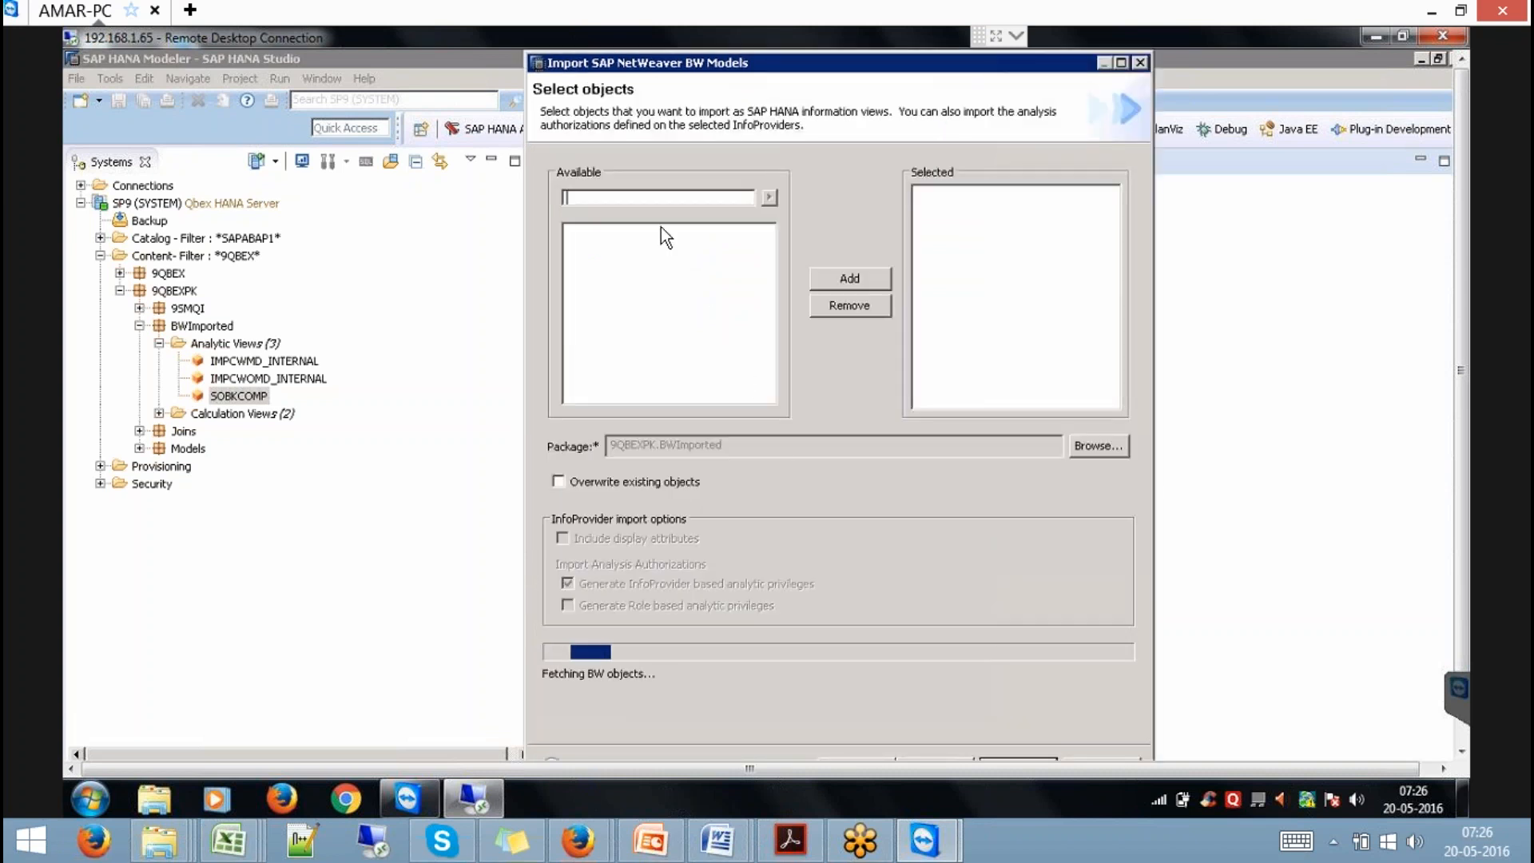
pyautogui.hotkey('ctrl', 'v')
pyautogui.click(771, 197)
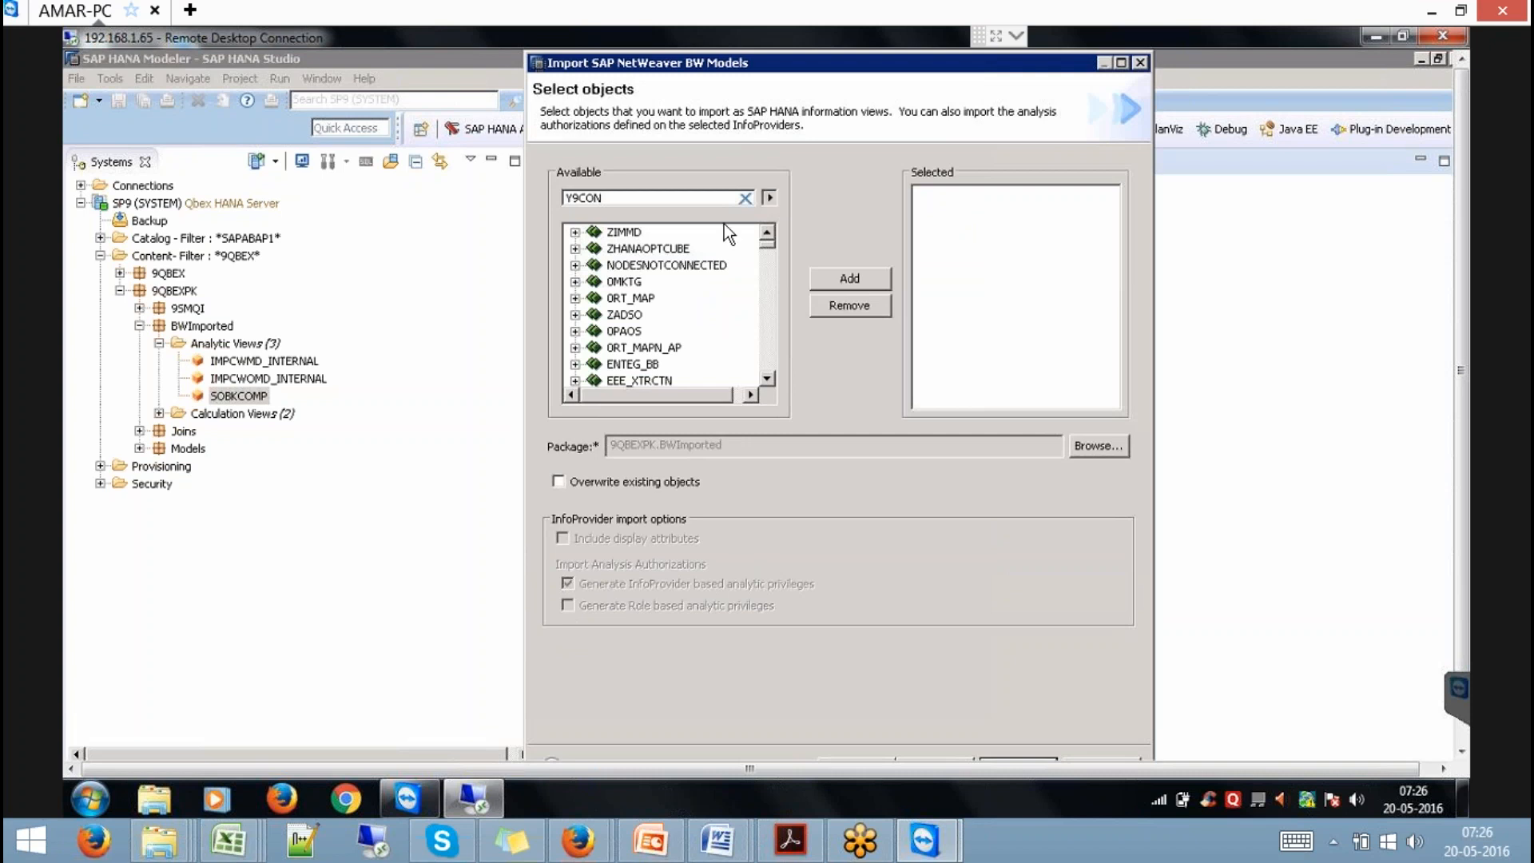
pyautogui.click(644, 249)
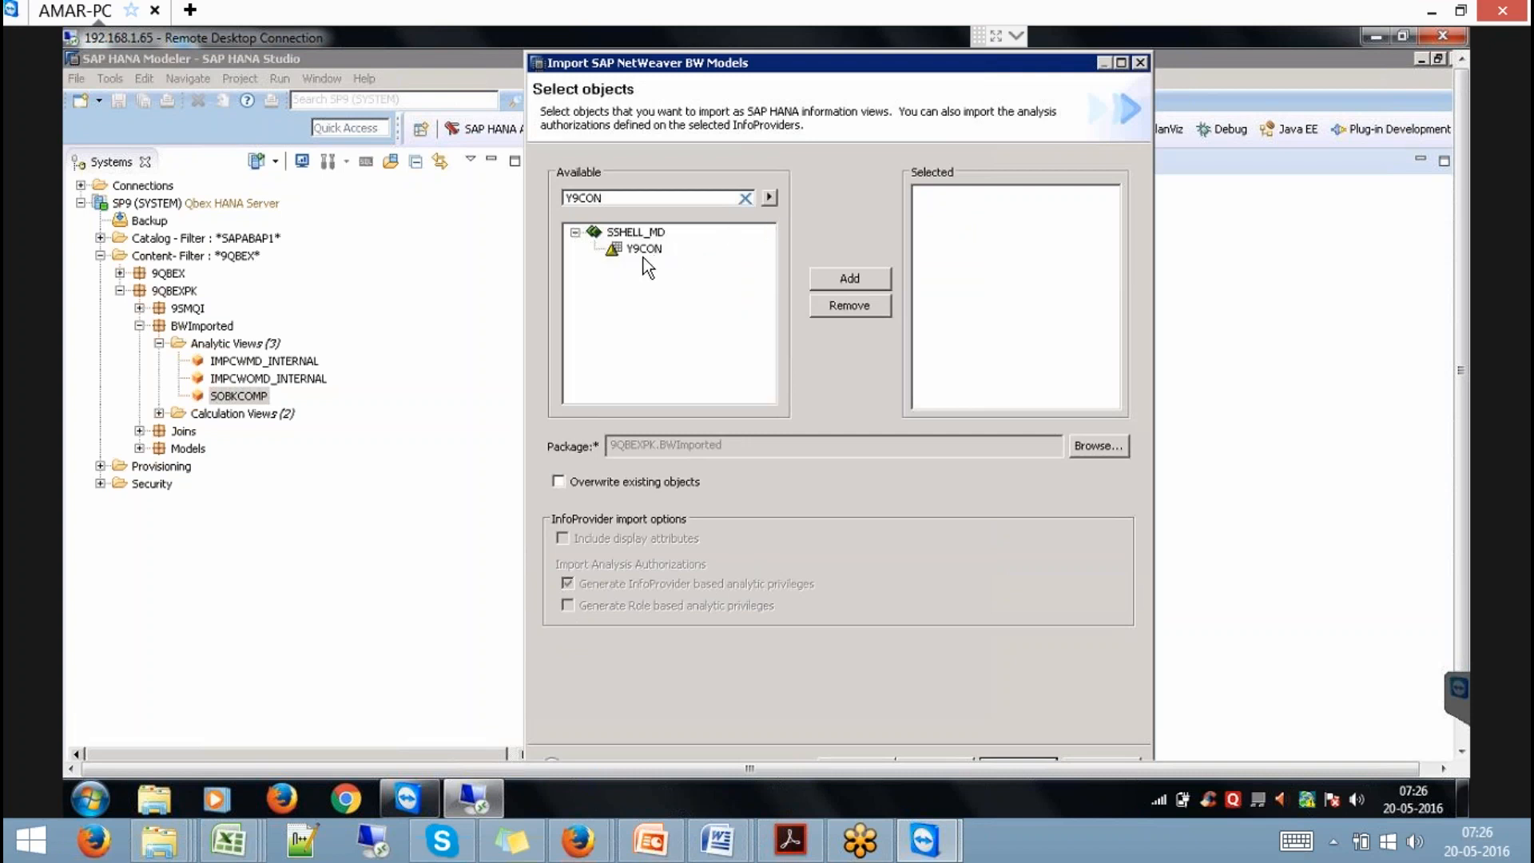
pyautogui.click(845, 280)
pyautogui.click(649, 481)
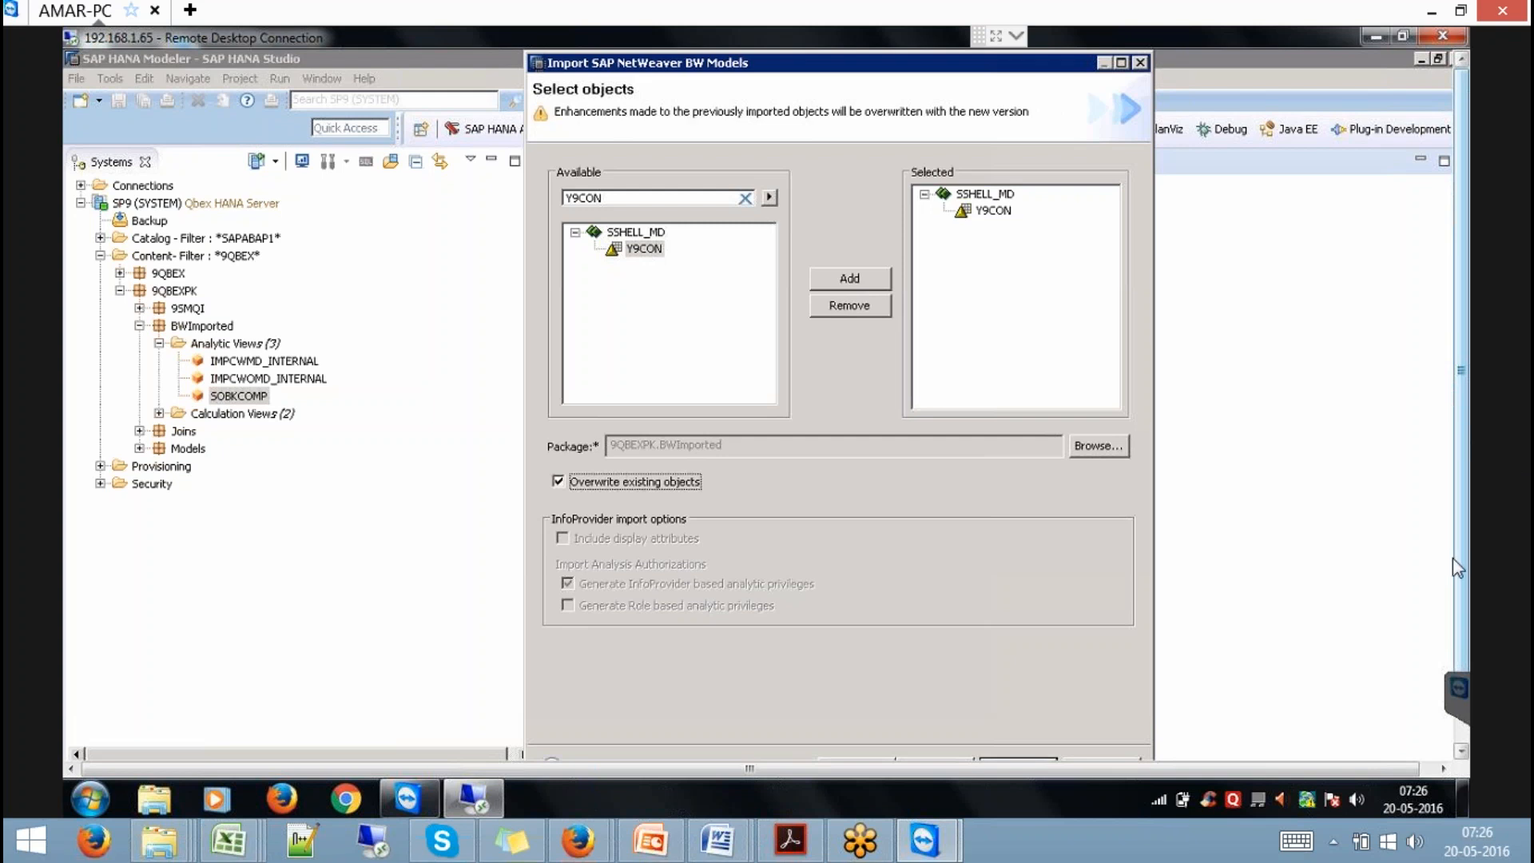
pyautogui.scroll(-3, 1453, 558)
pyautogui.click(1016, 687)
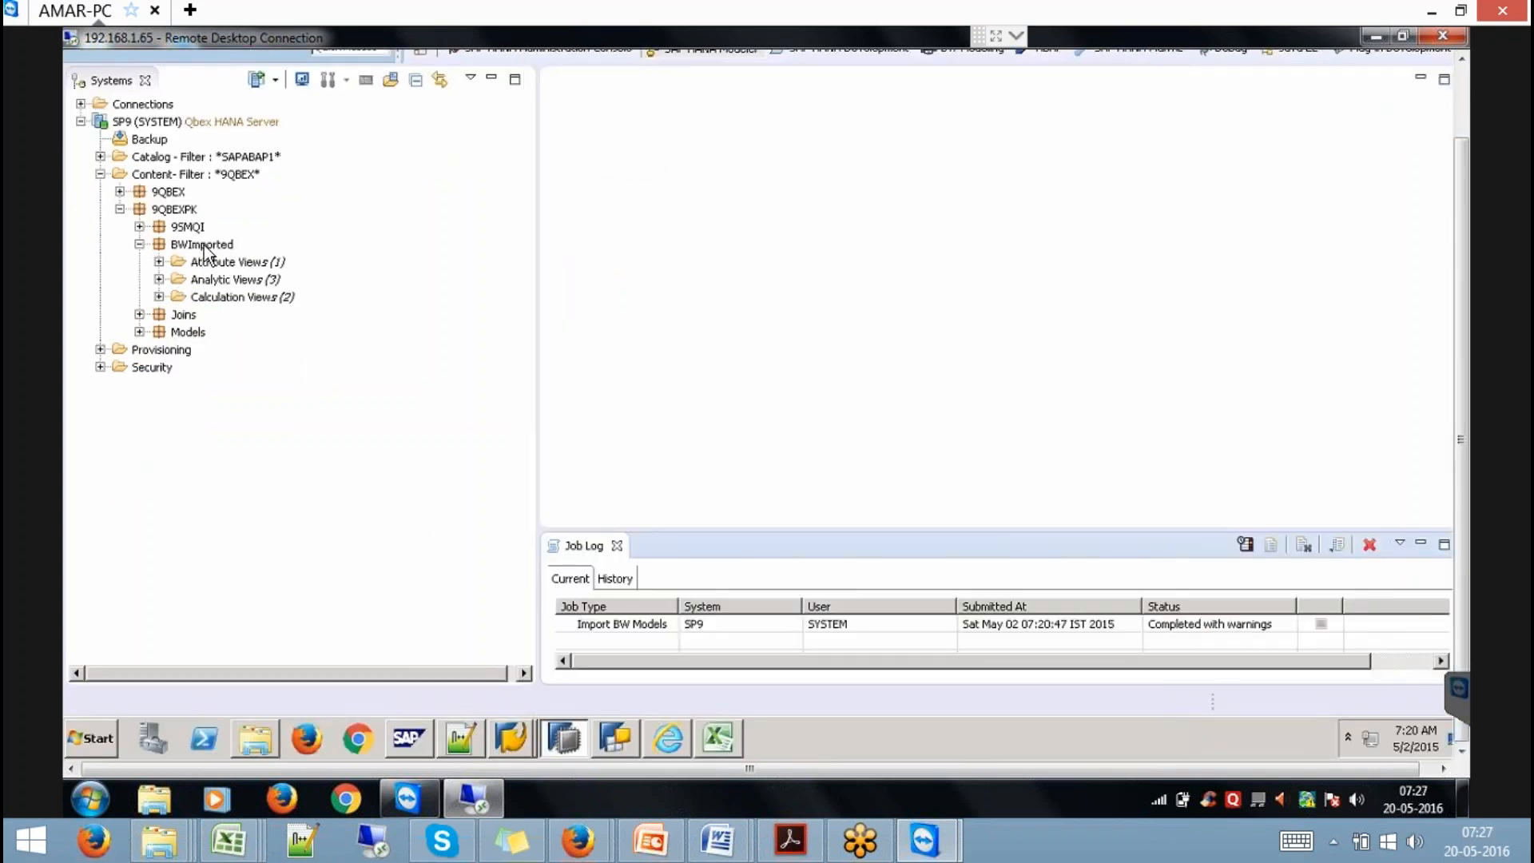
# Expand BWImported's Attribute Views to find Y9CON and Analytic Views, then bring back BW characteristic Y9CON.
pyautogui.click(159, 262)
pyautogui.click(239, 281)
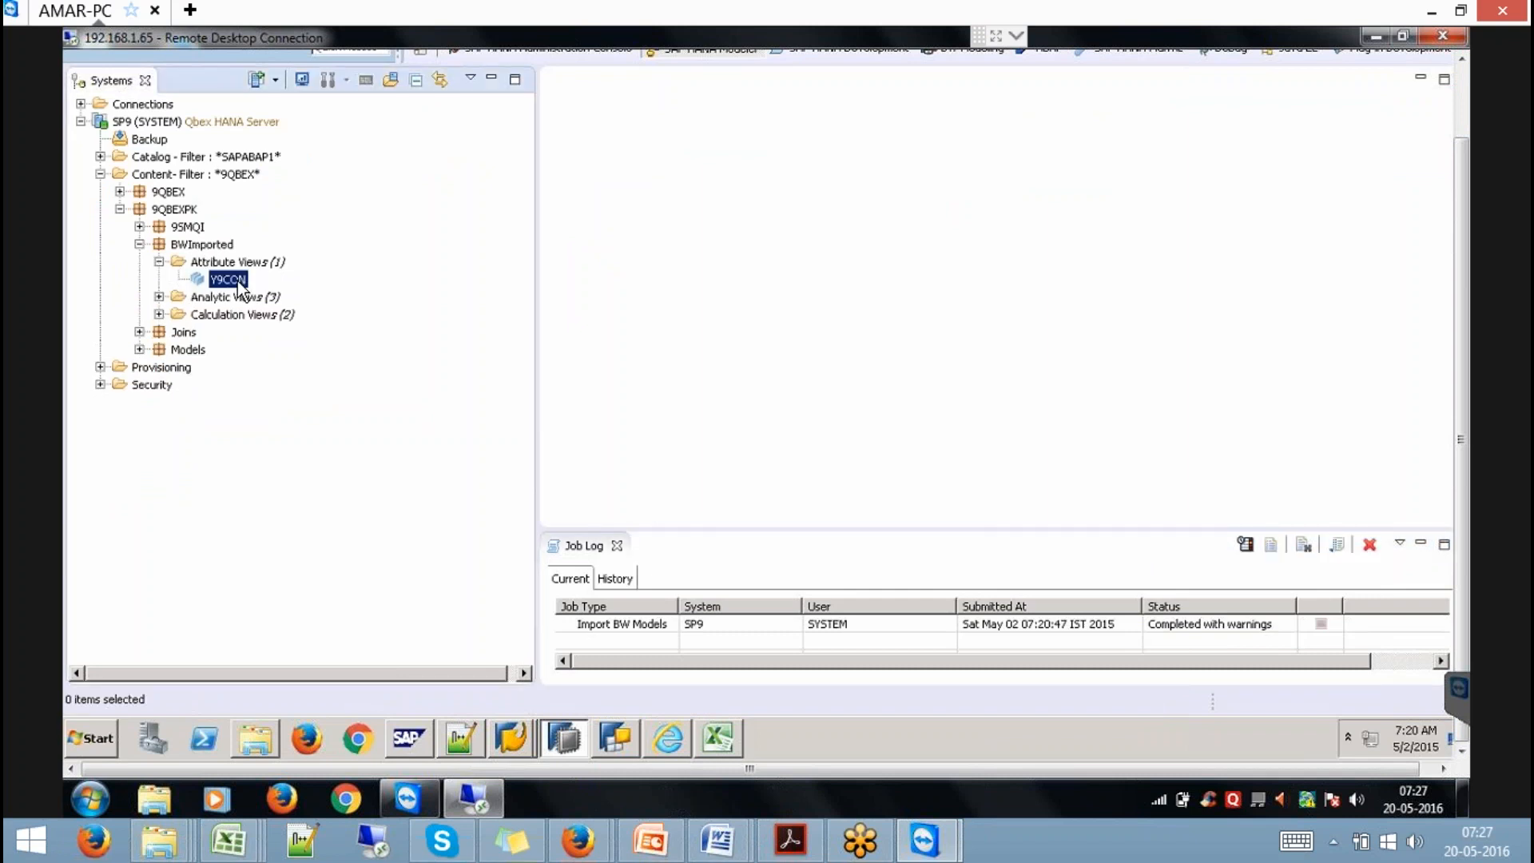
pyautogui.click(159, 297)
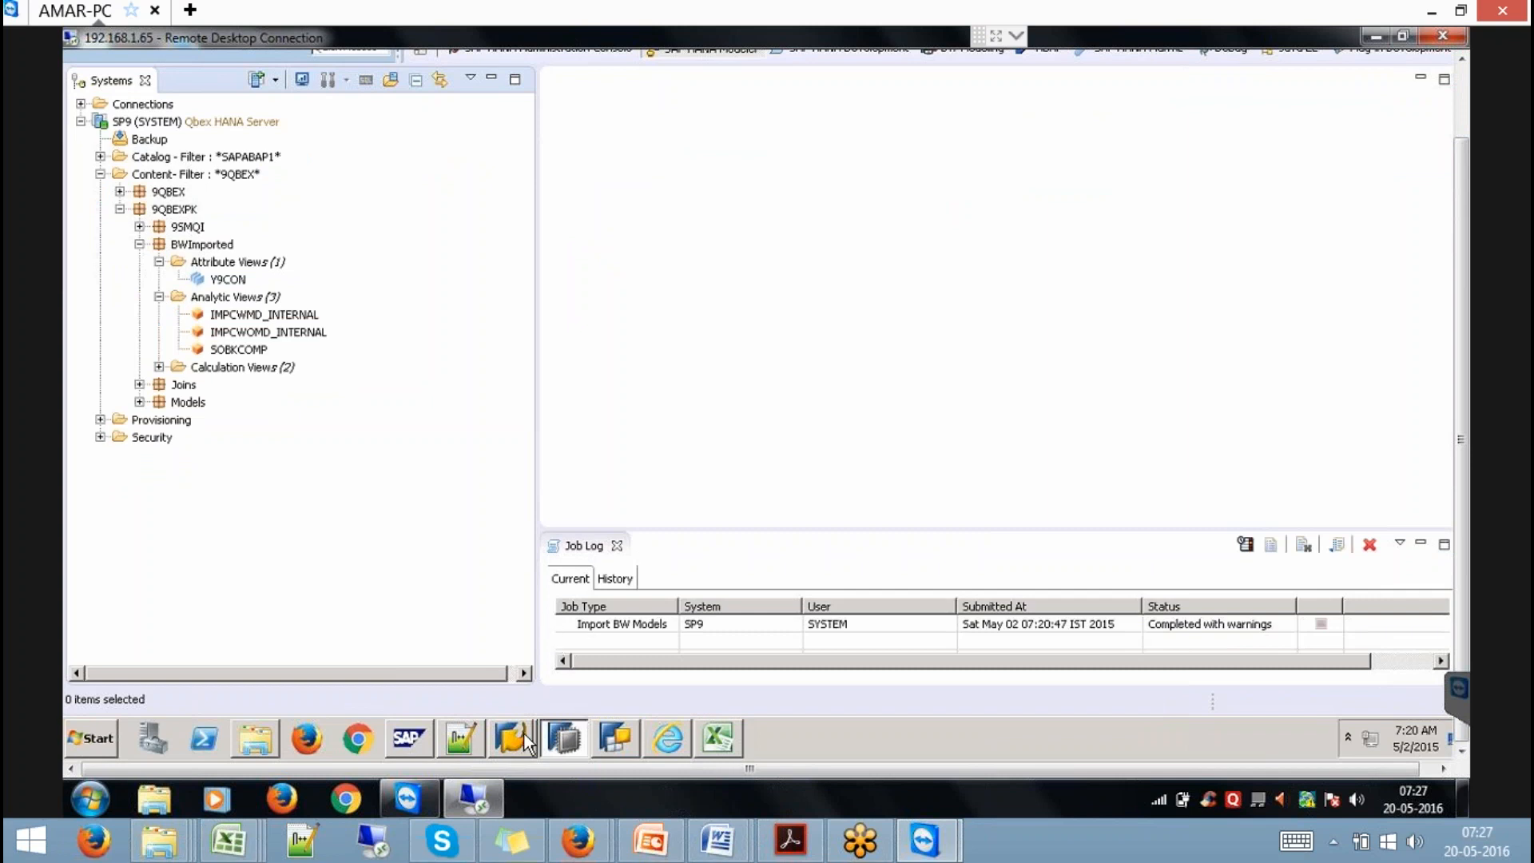
pyautogui.moveTo(525, 735)
pyautogui.click(526, 697)
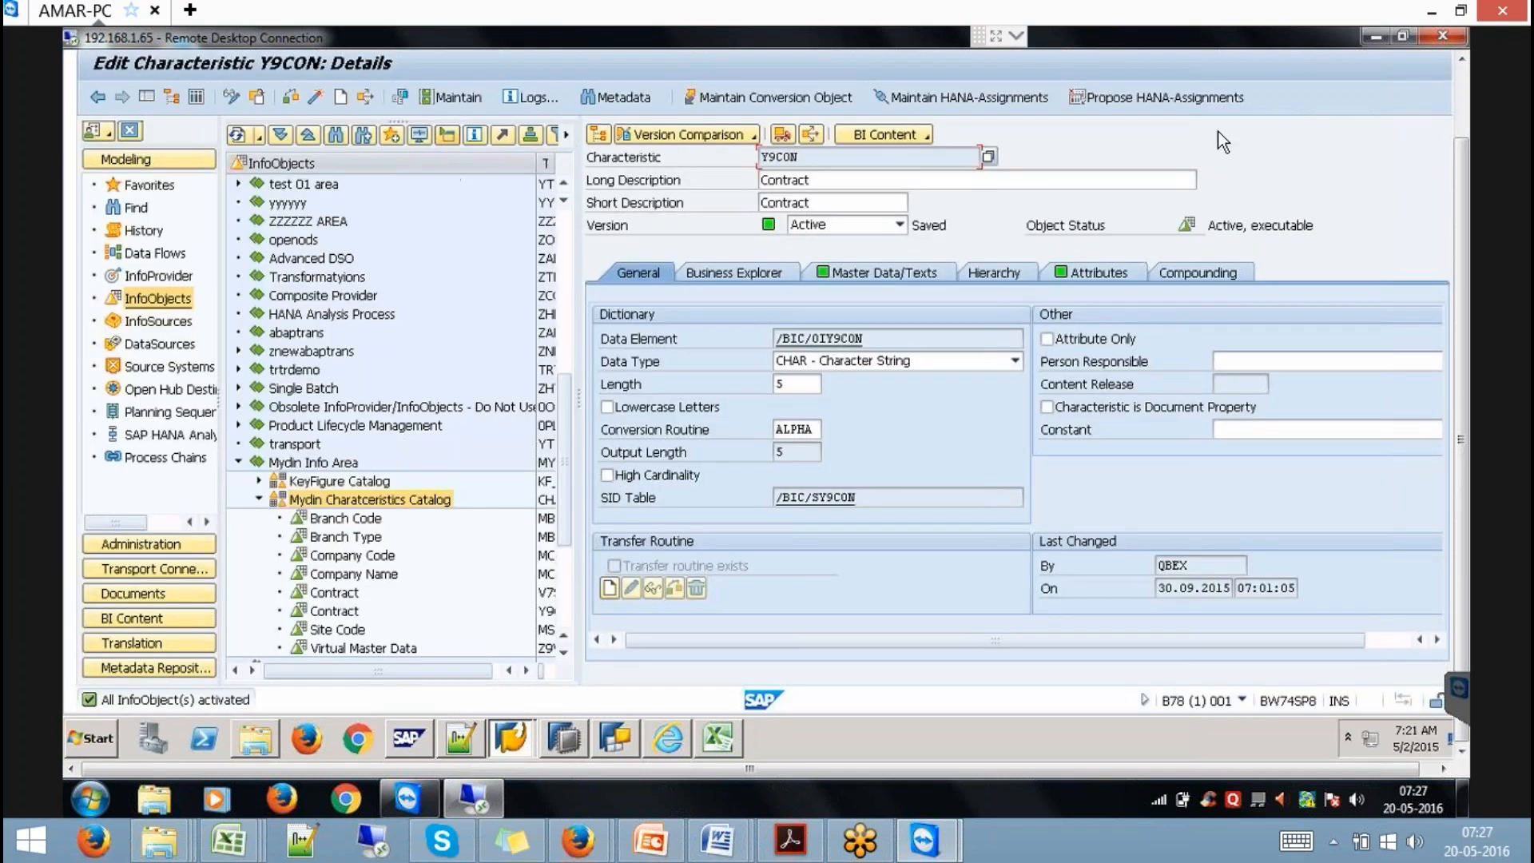
# Leave Y9CON and create and activate characteristic Y99CON, 'Contract', in the Mydin characteristics catalog.
pyautogui.click(1461, 91)
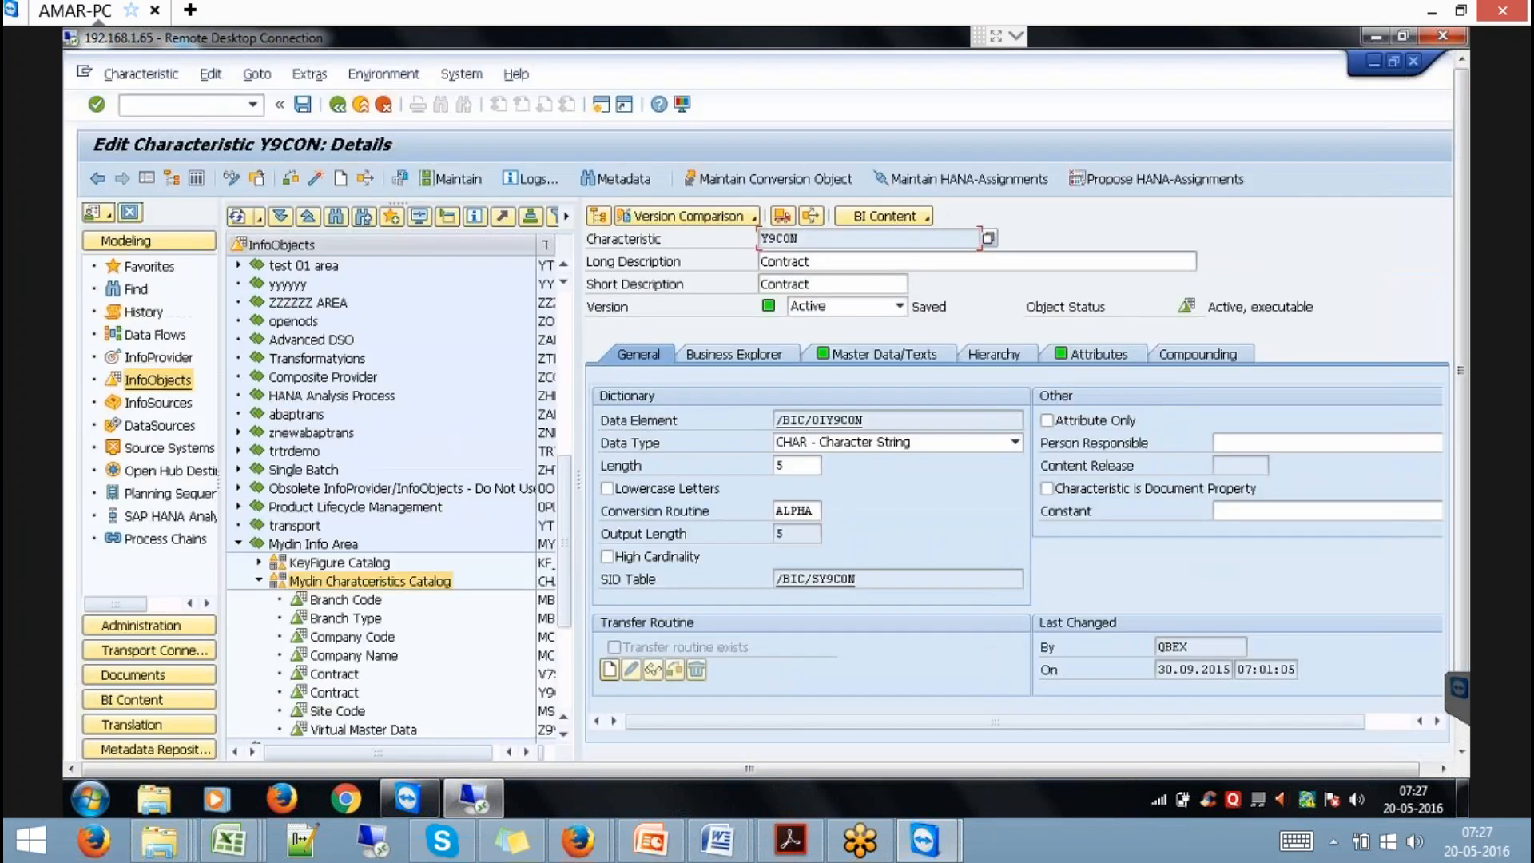
pyautogui.click(358, 106)
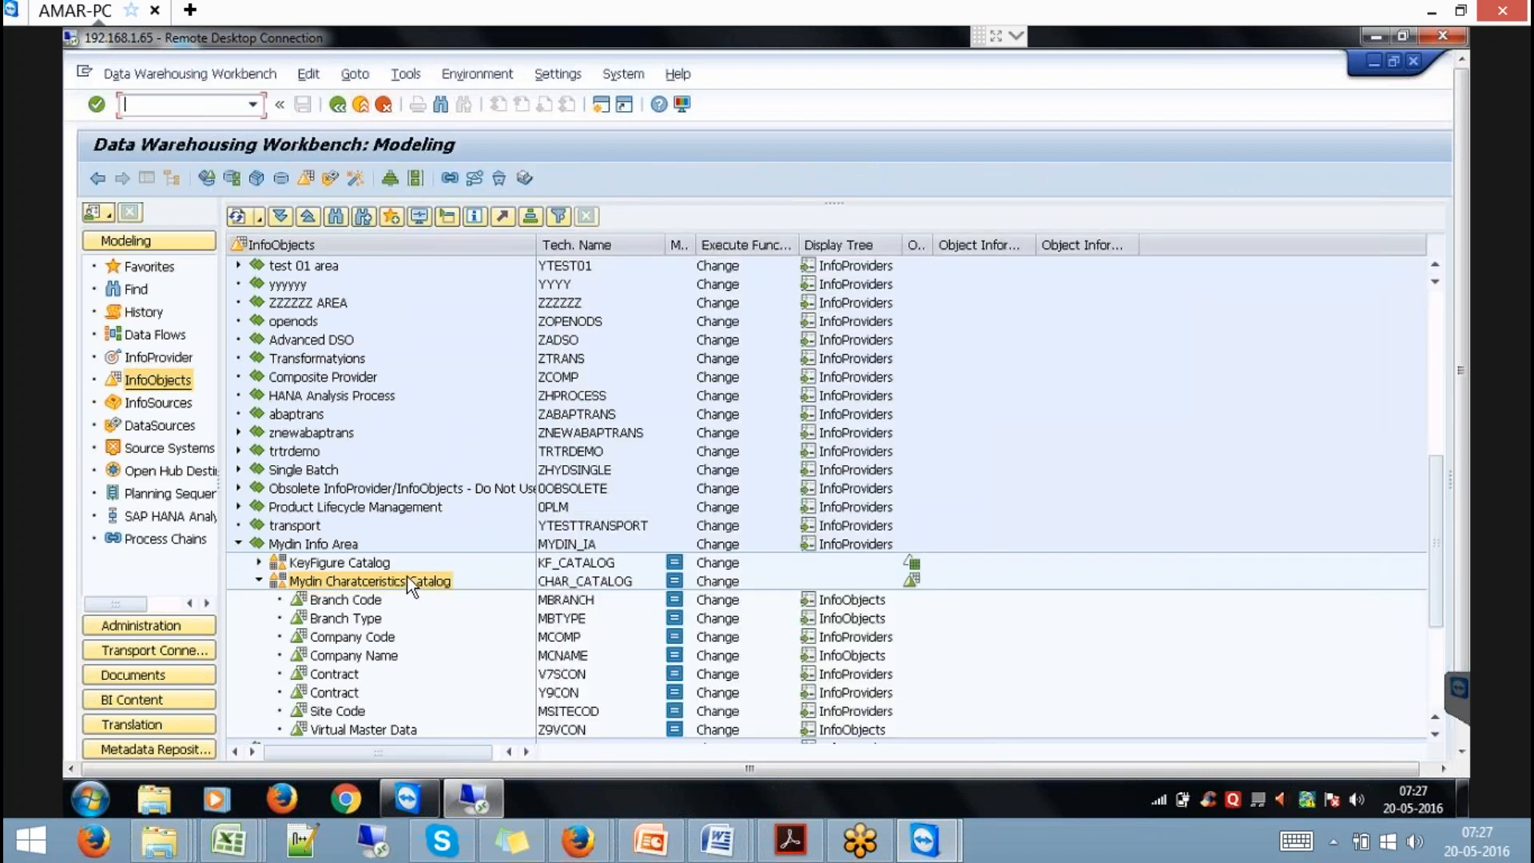
pyautogui.rightClick(407, 578)
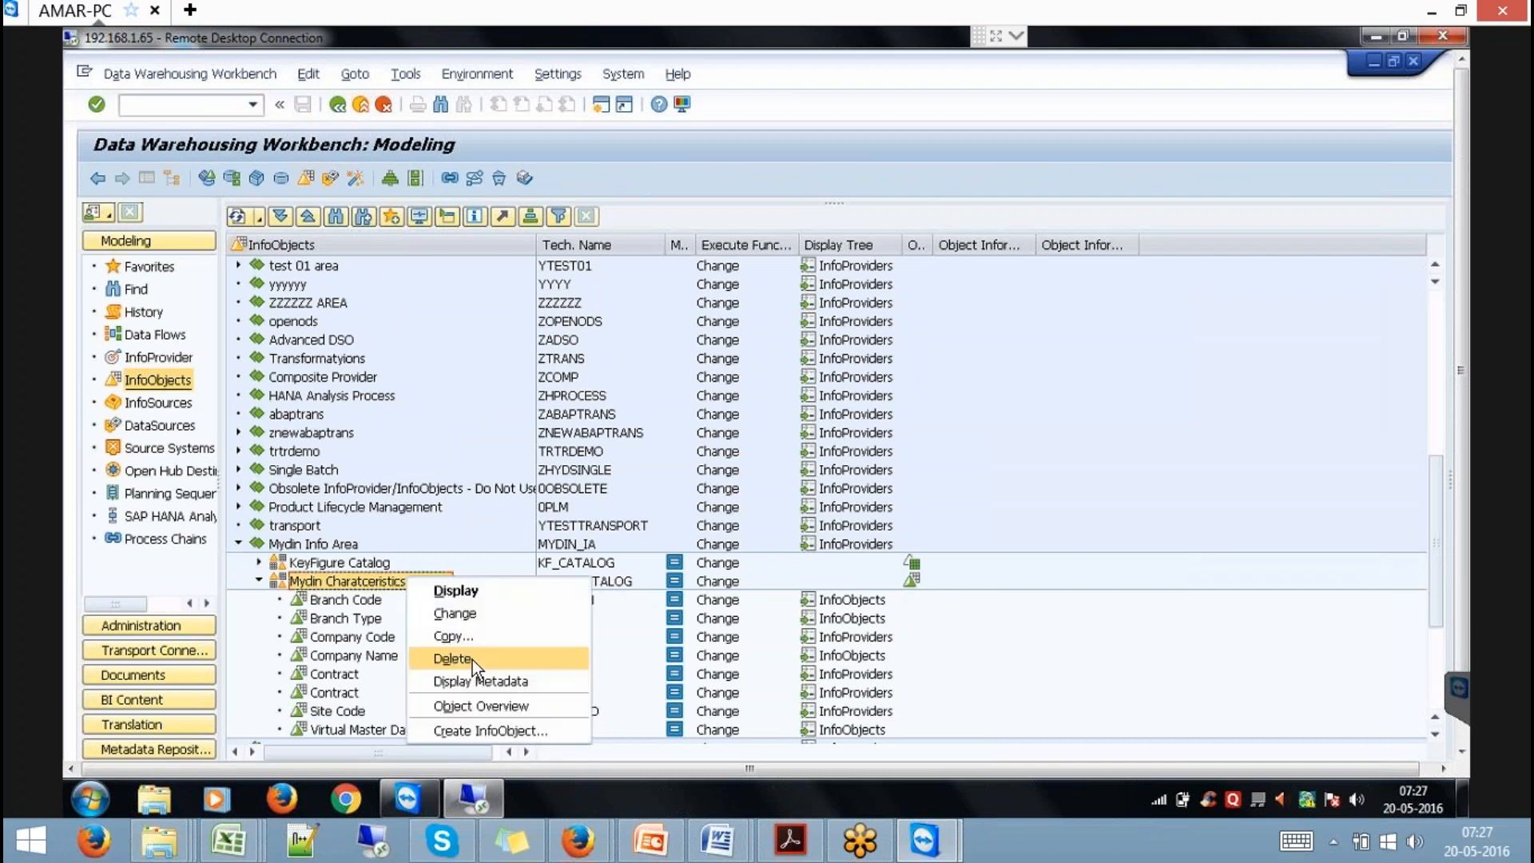
pyautogui.click(495, 730)
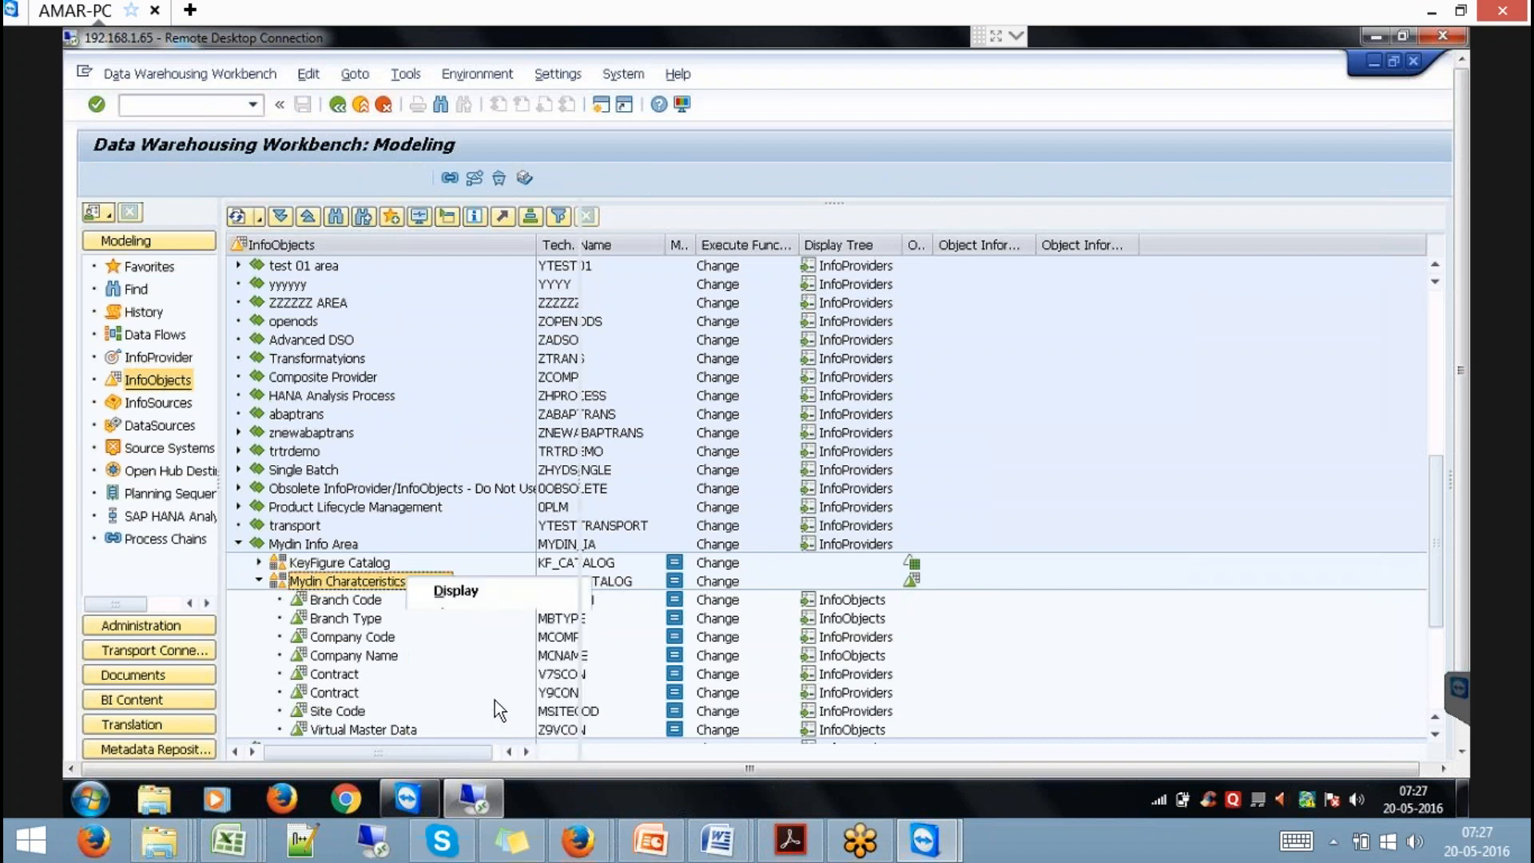
pyautogui.write('y')
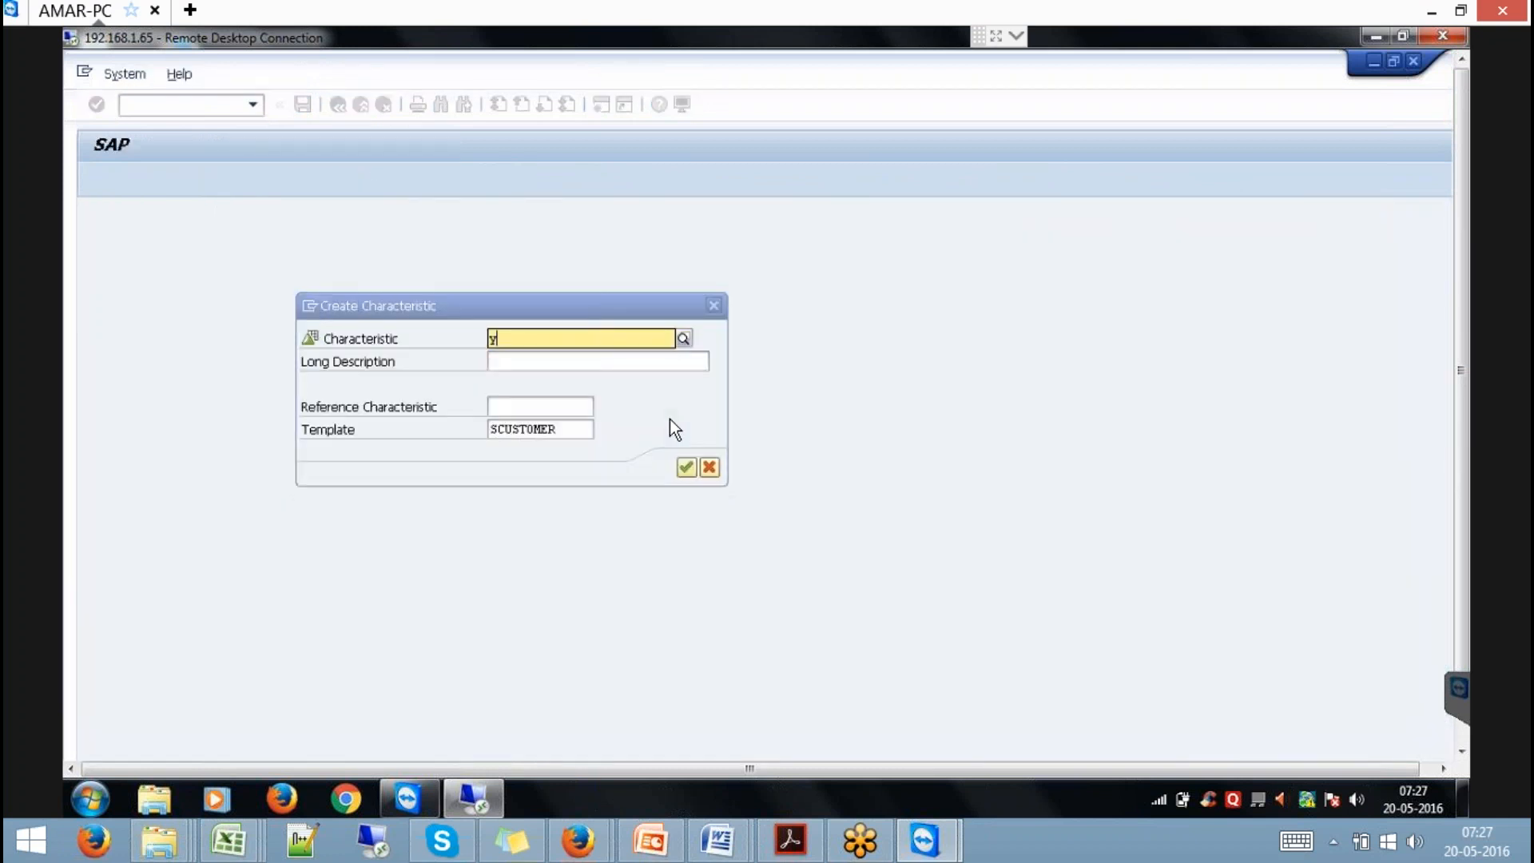
pyautogui.write('99con')
pyautogui.press('Tab')
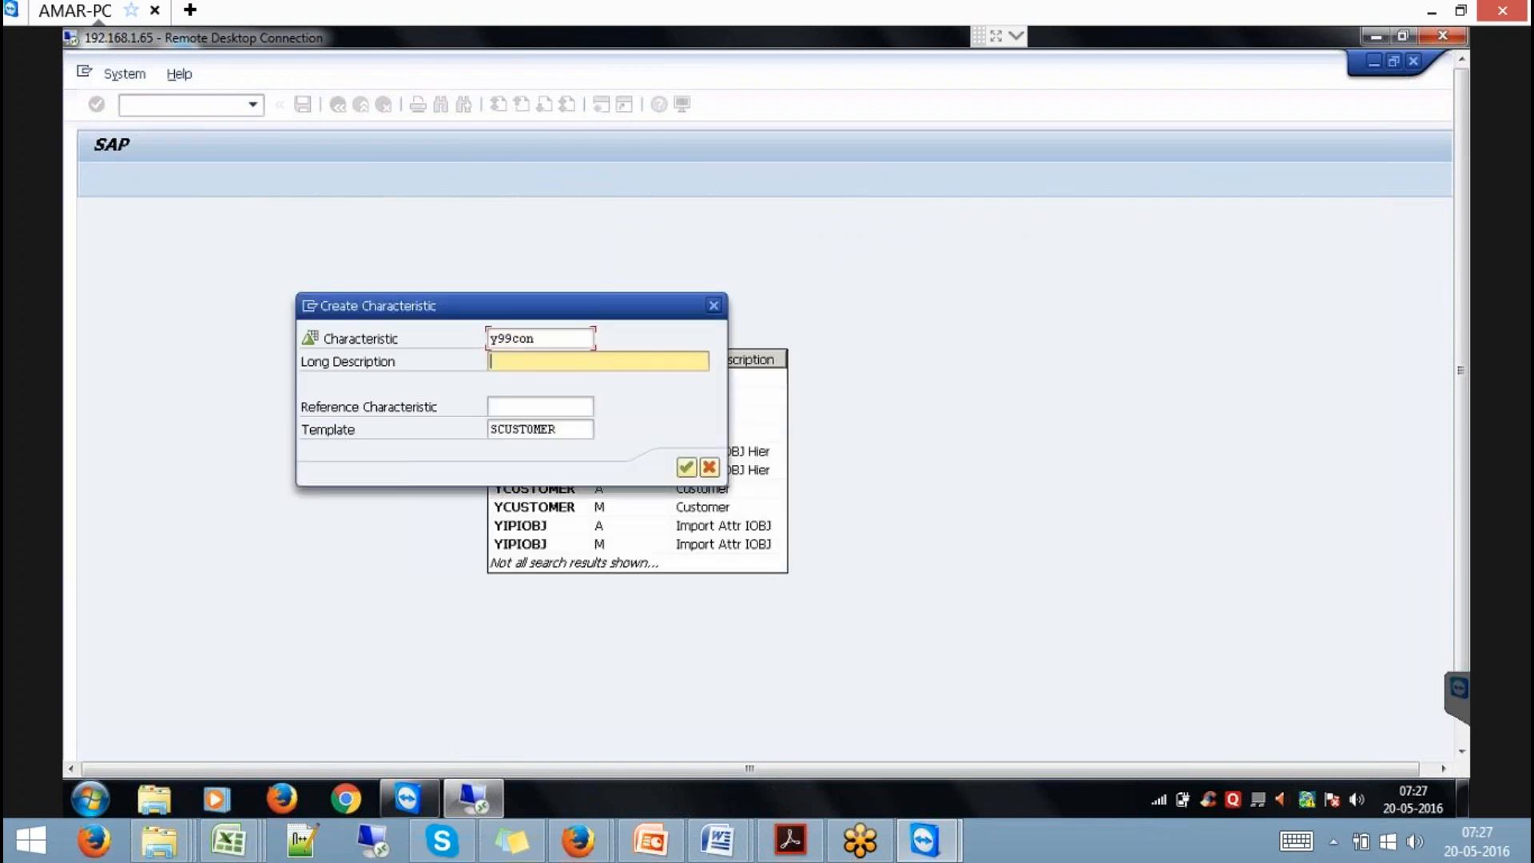
pyautogui.write('Contract')
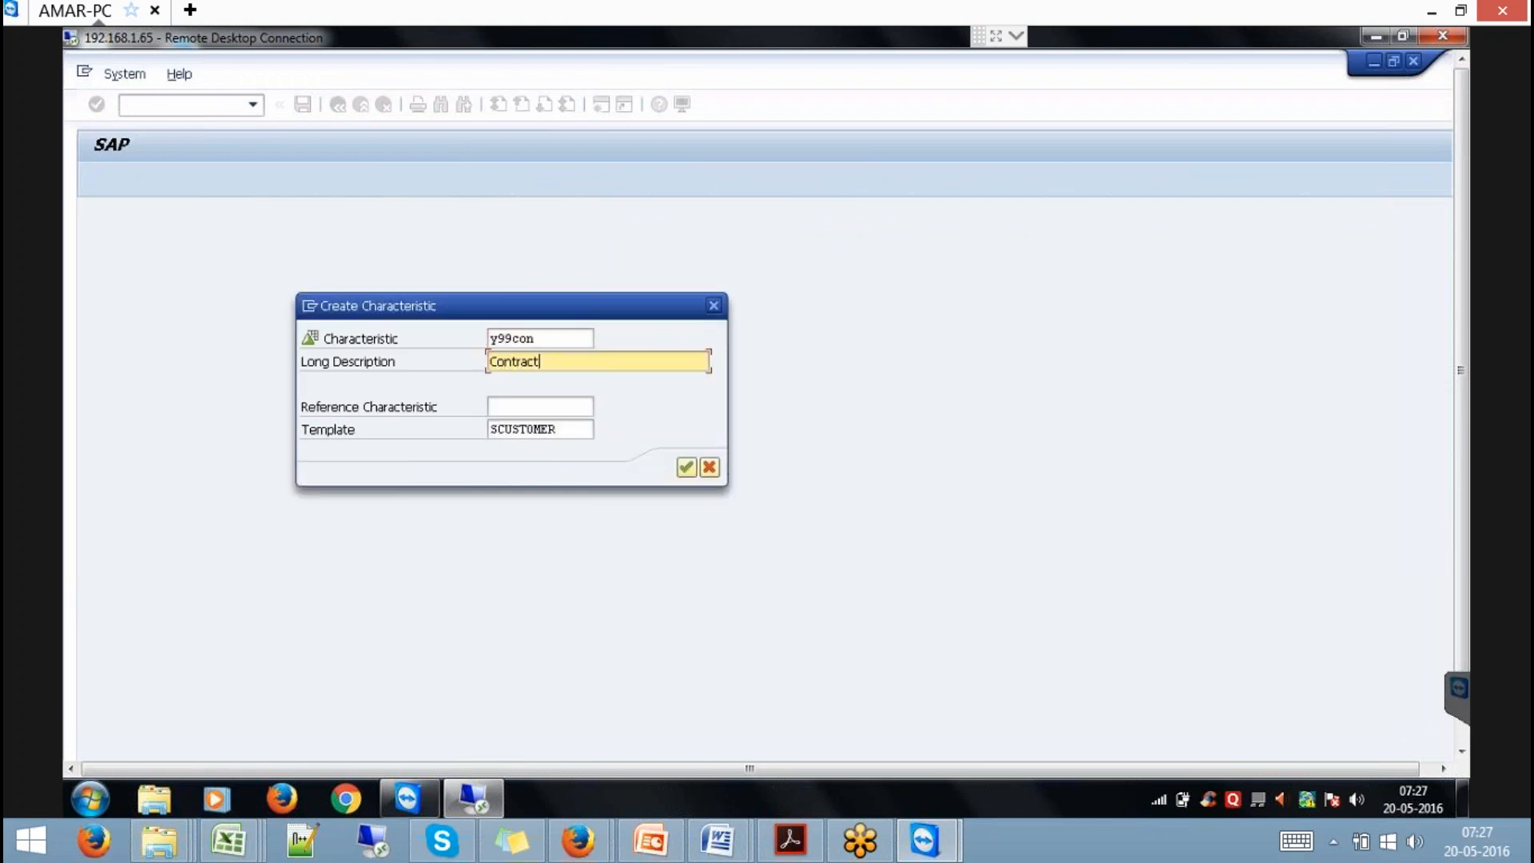
pyautogui.press('Return')
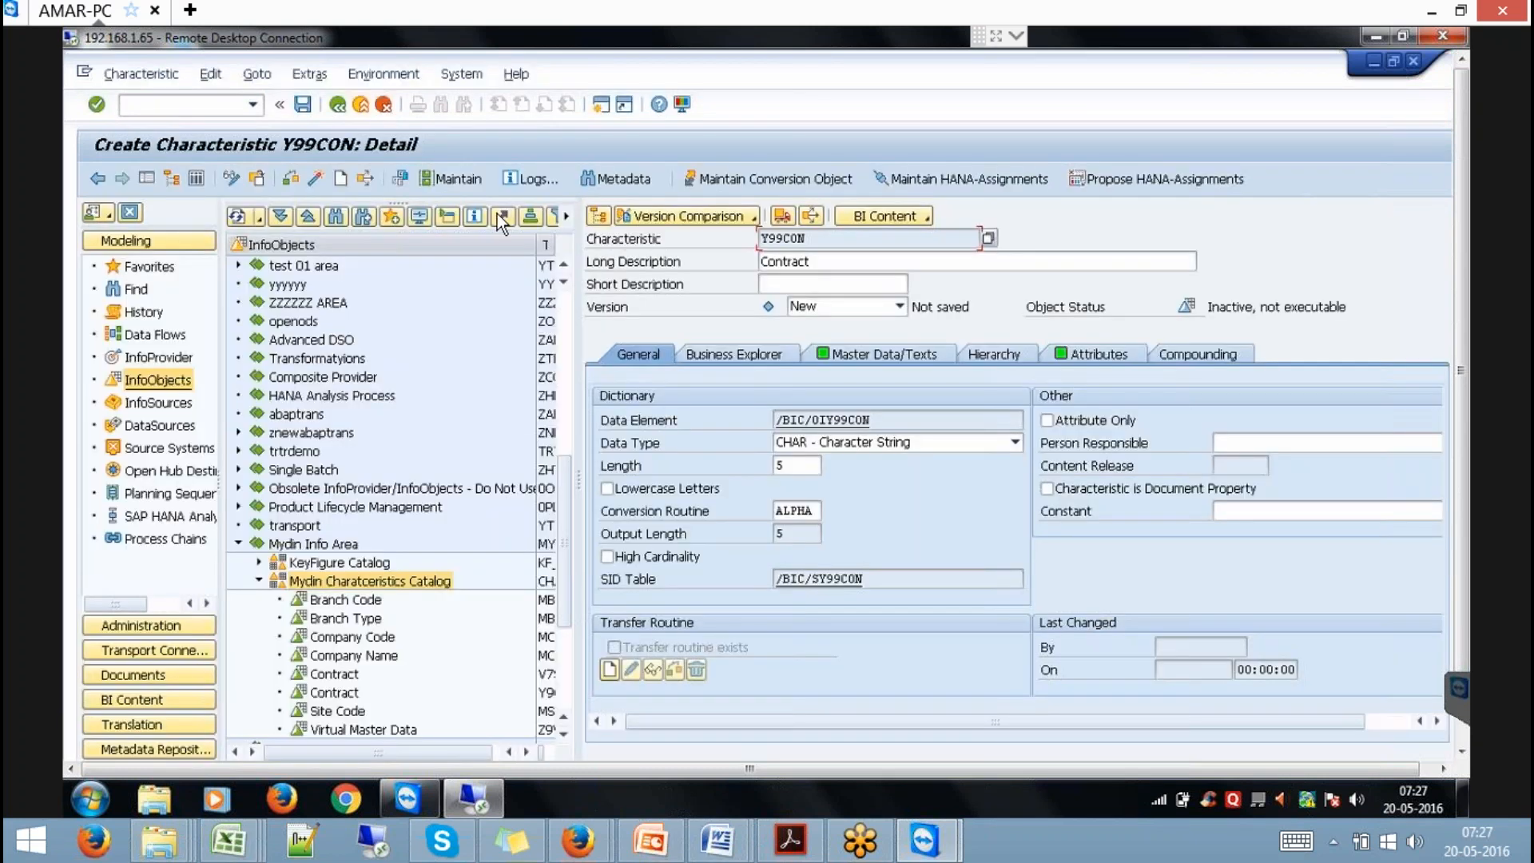
pyautogui.click(316, 179)
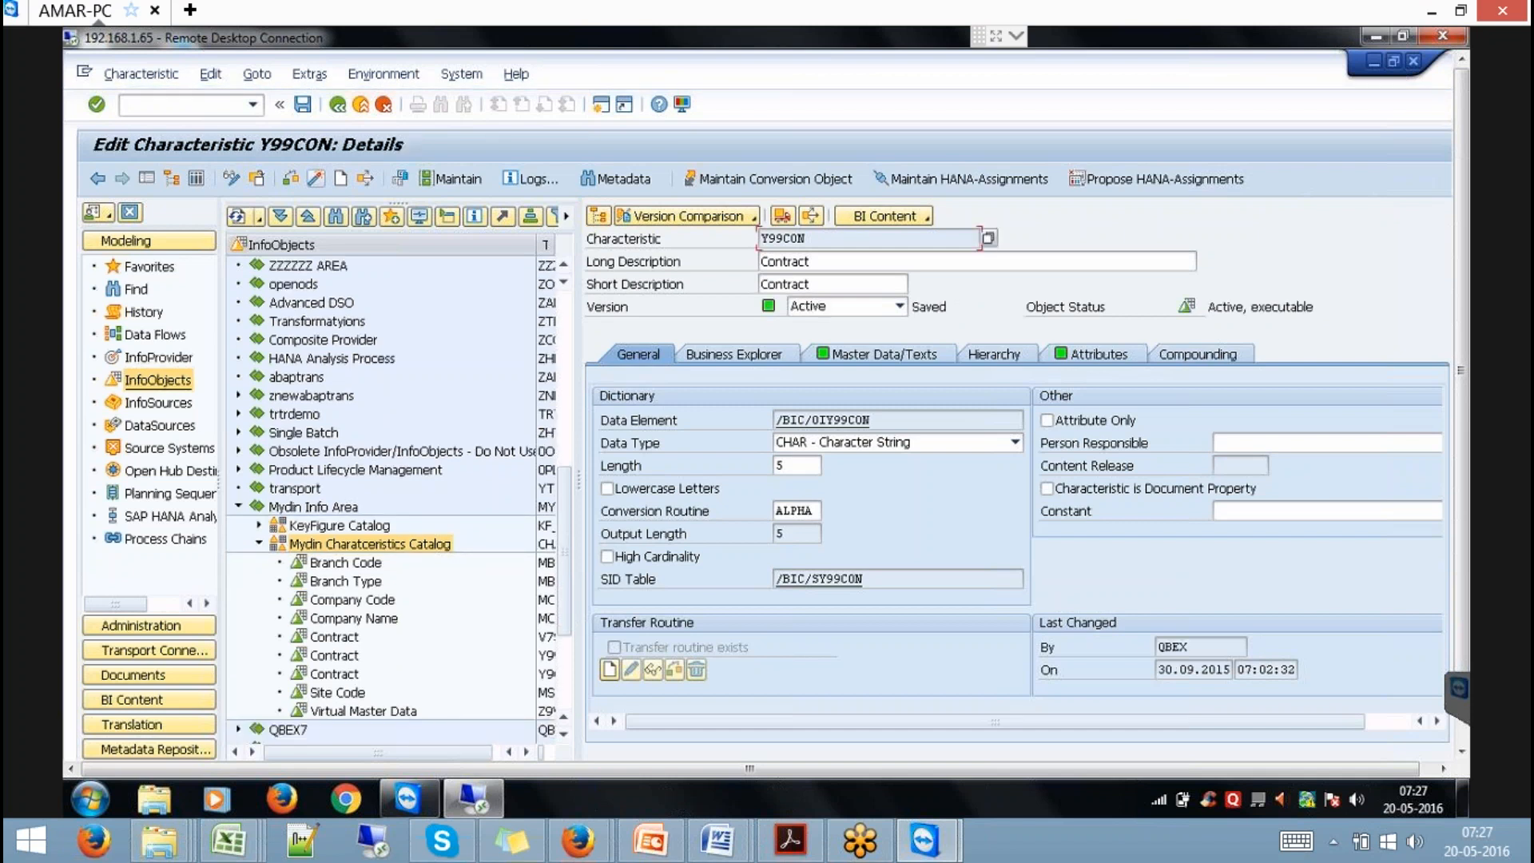
pyautogui.click(160, 357)
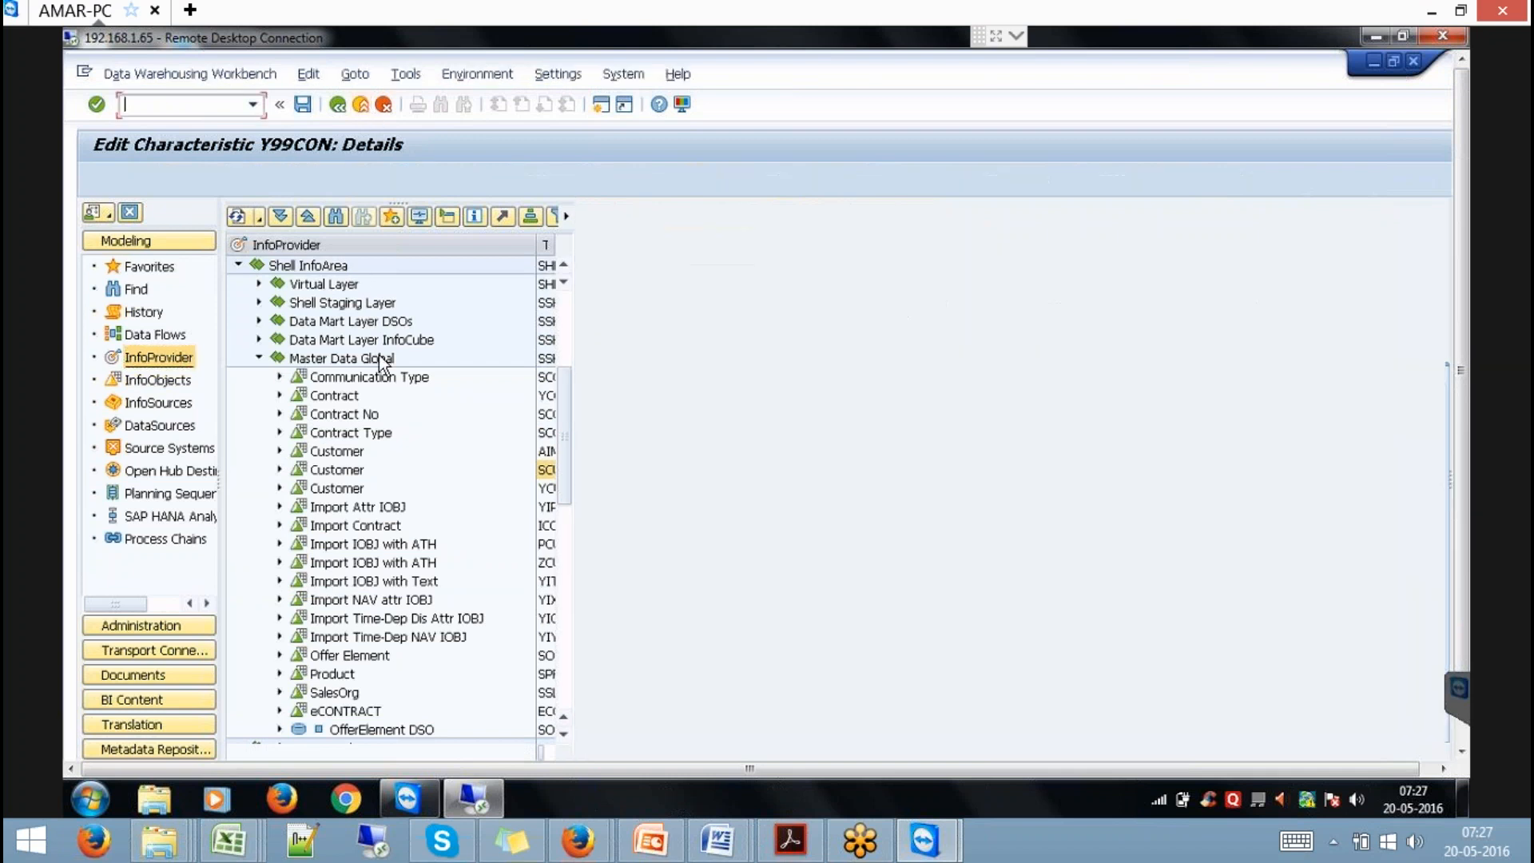
# Insert Y99CON as a characteristic InfoProvider under Master Data Global, then return to HANA Studio.
pyautogui.rightClick(381, 359)
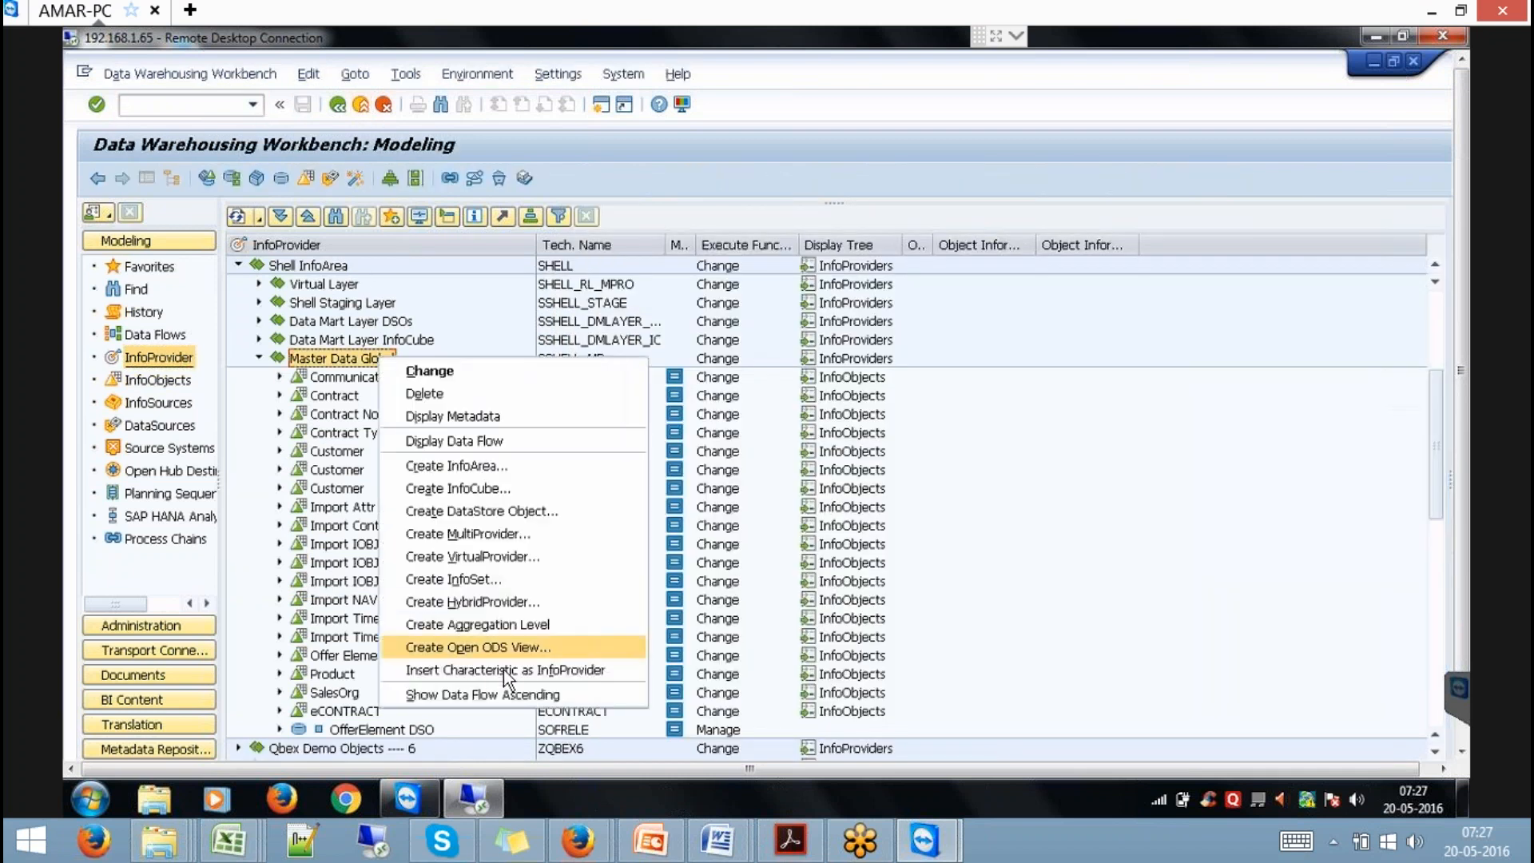
pyautogui.click(503, 669)
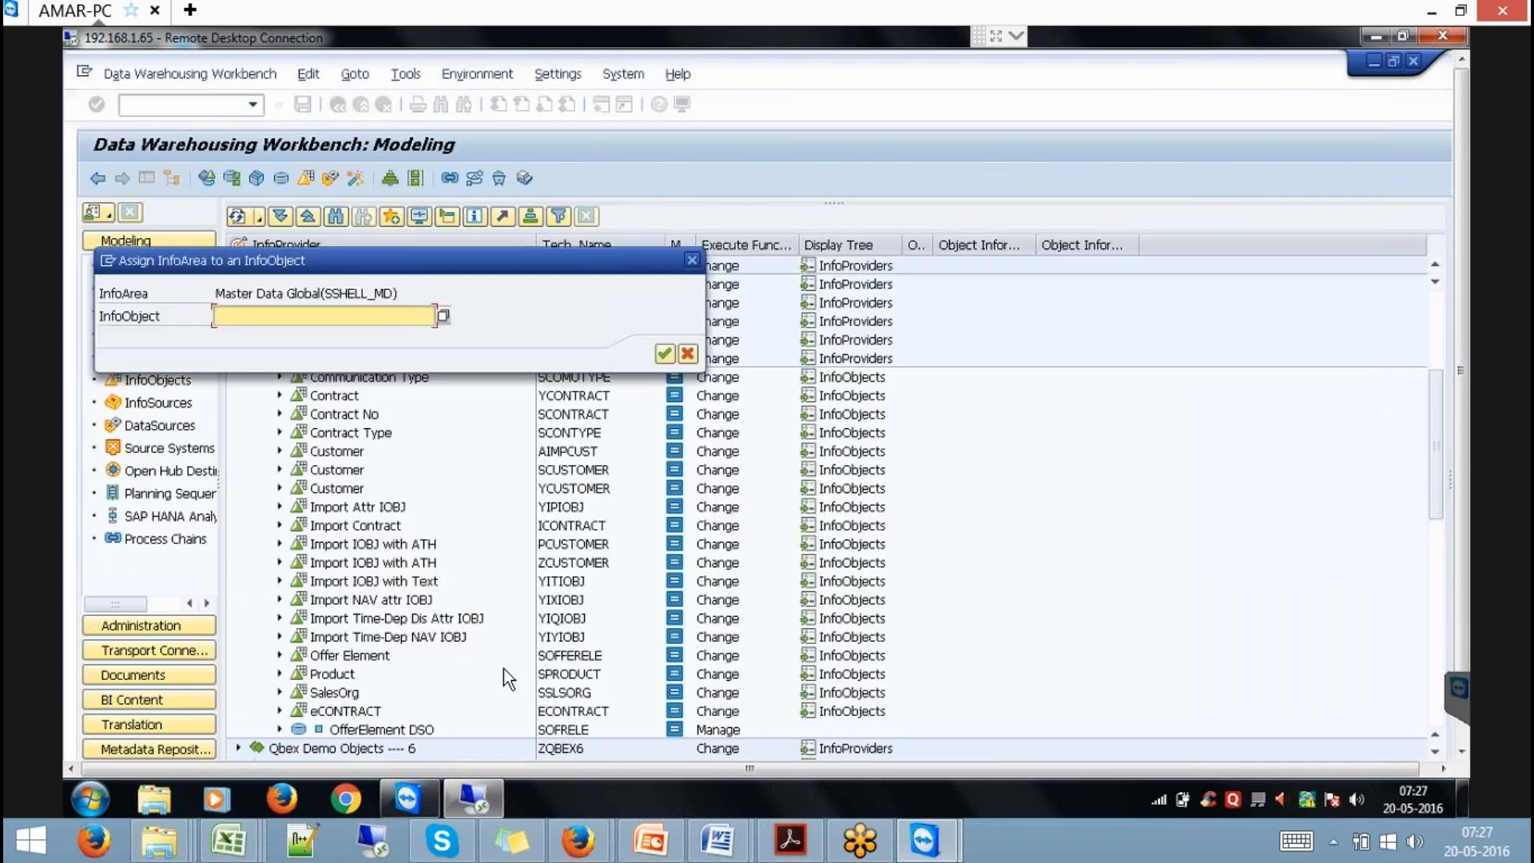
pyautogui.write('y99con')
pyautogui.press('Return')
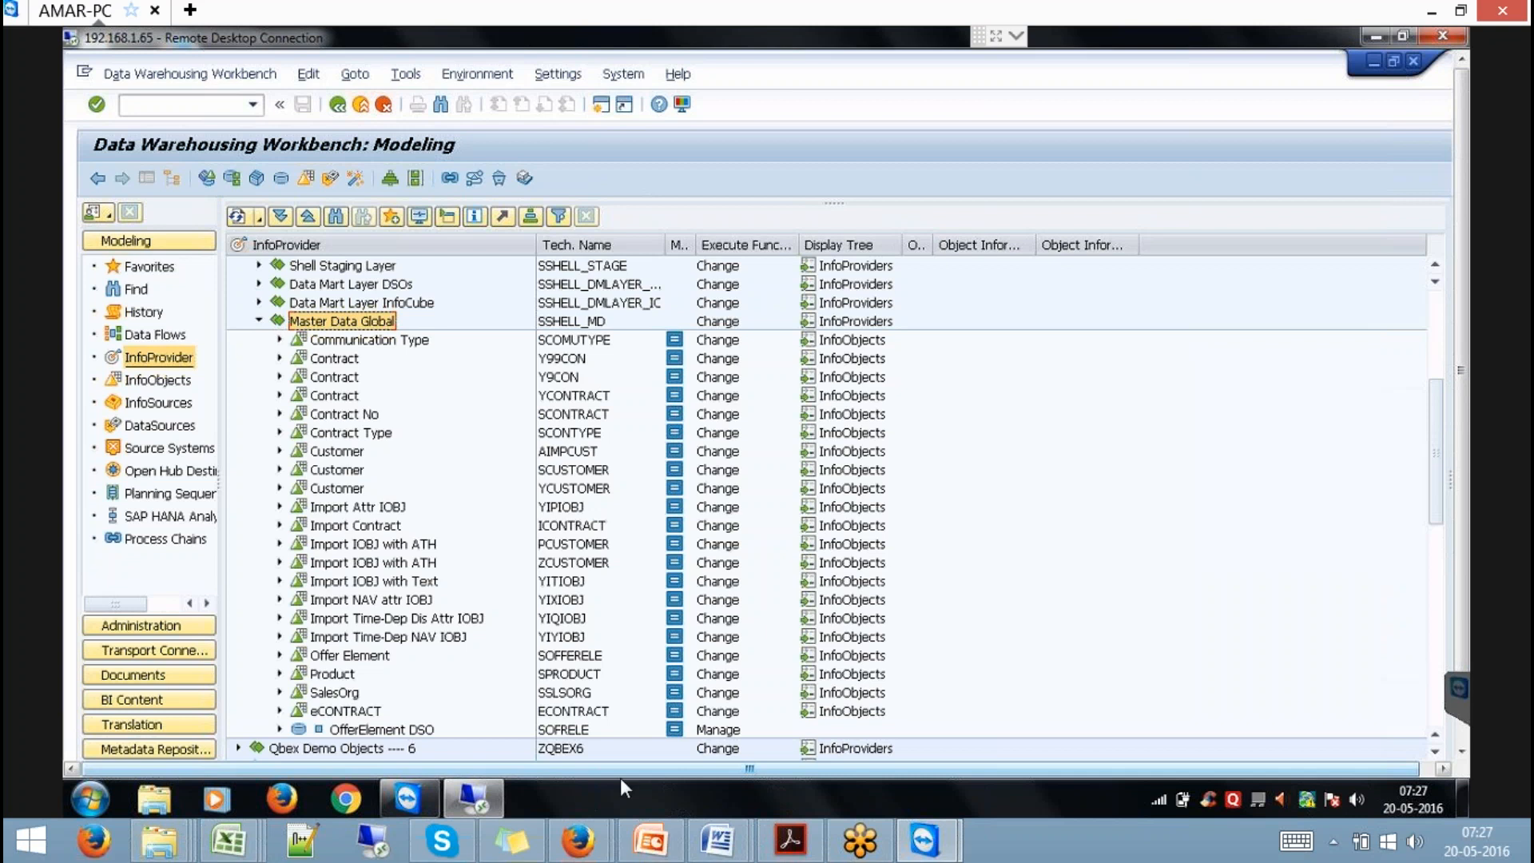
pyautogui.click(1458, 679)
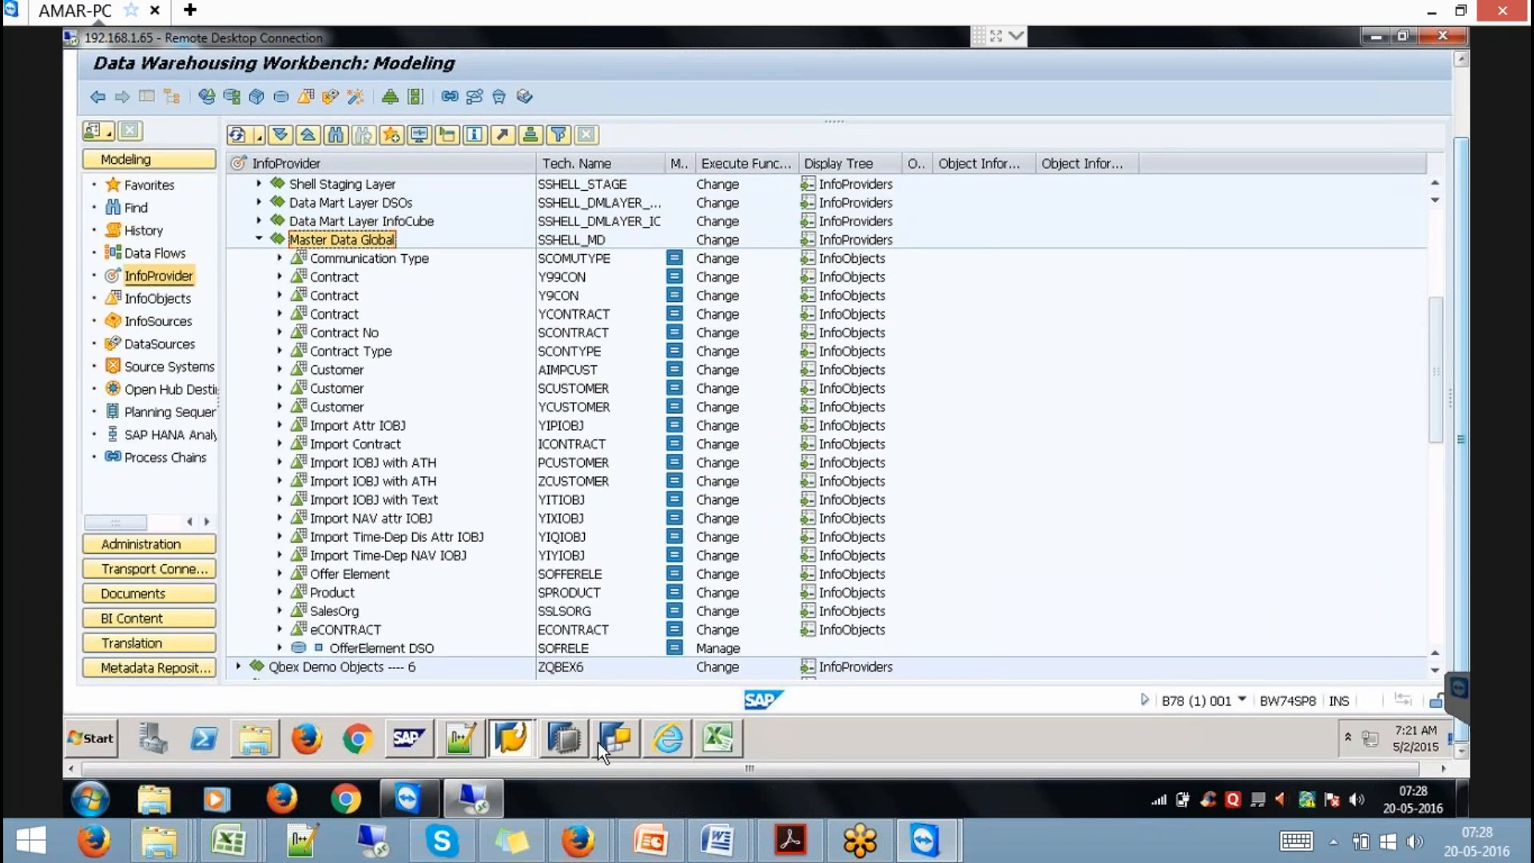
pyautogui.click(565, 736)
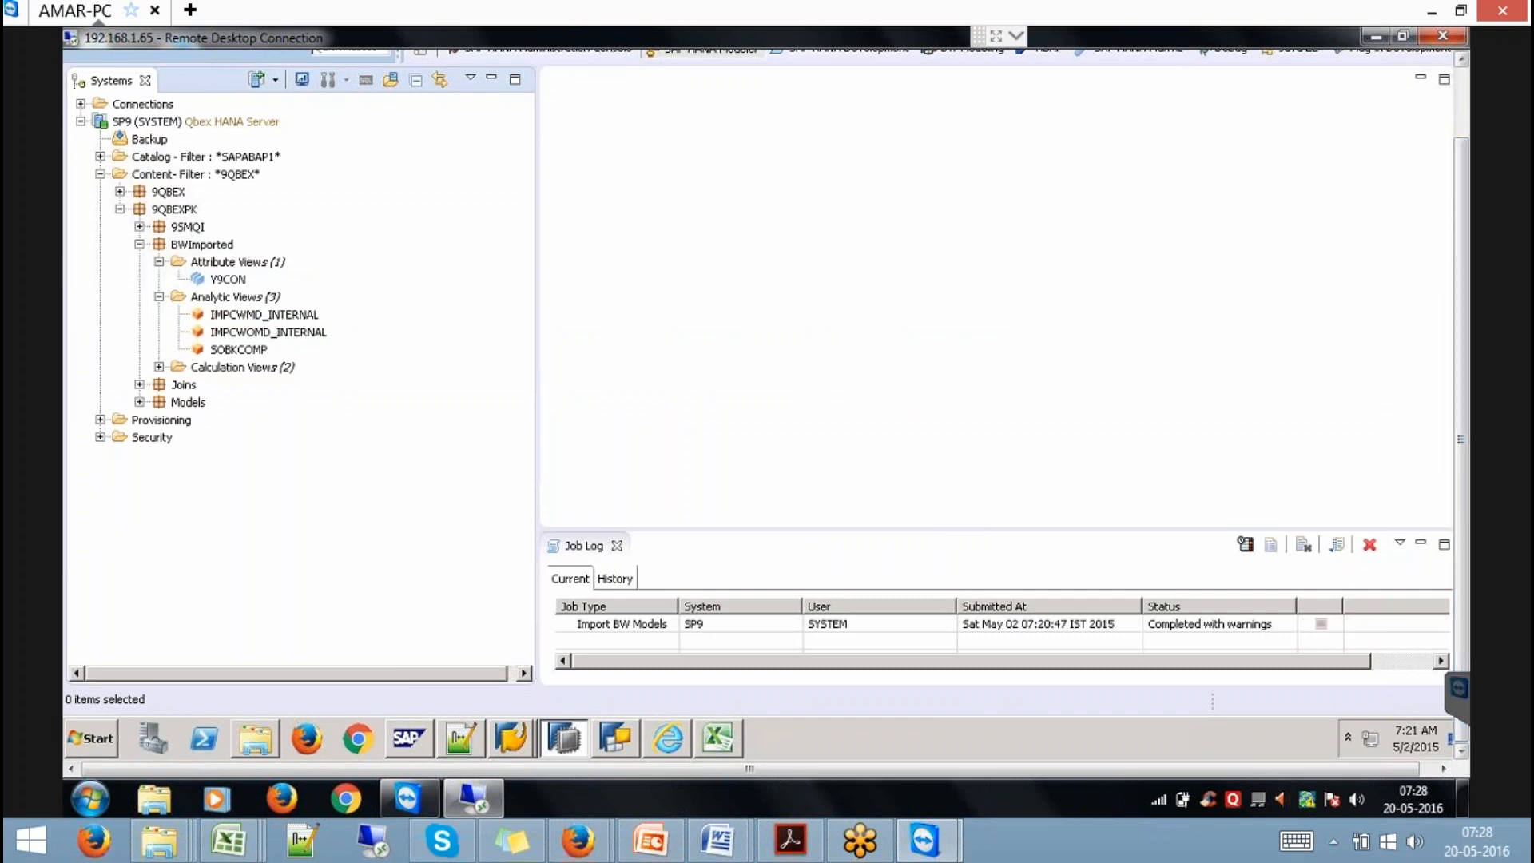
# Start another BW models import over the BW74SP8 connection with the BW user and password.
pyautogui.click(1462, 90)
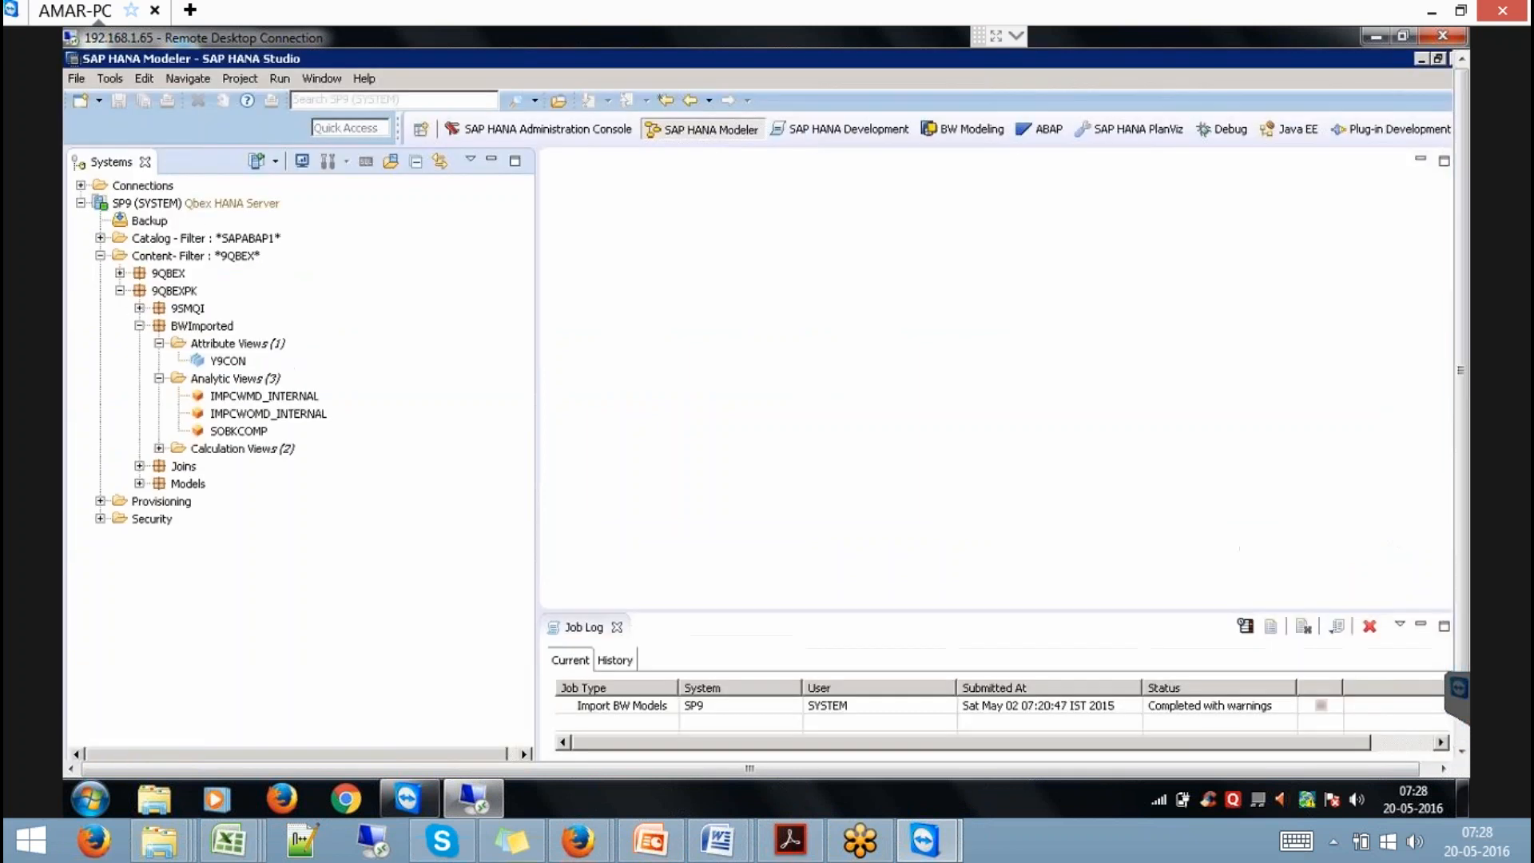
pyautogui.click(78, 76)
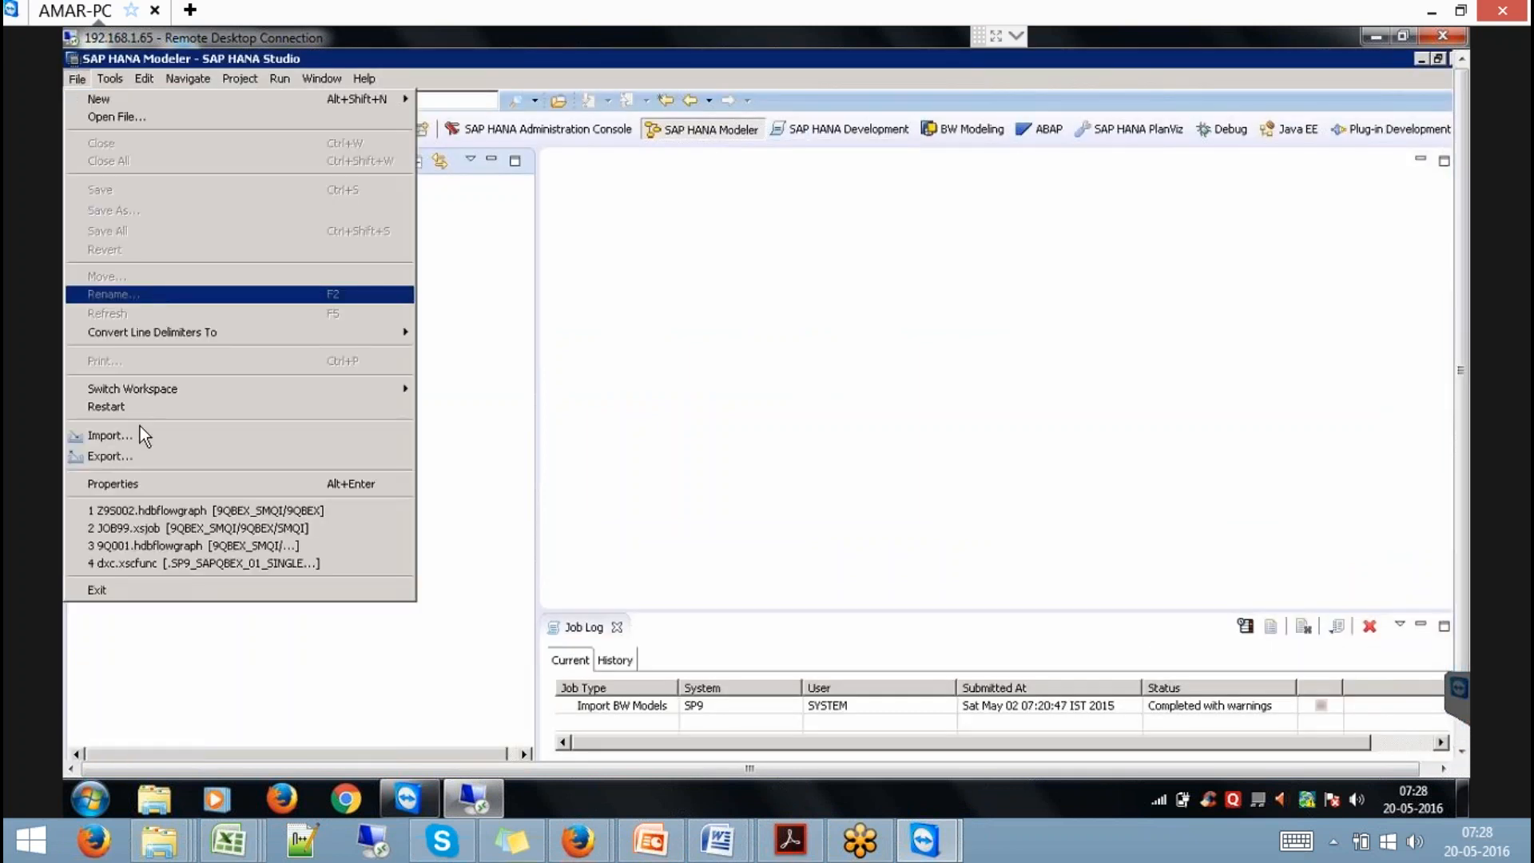
pyautogui.click(151, 435)
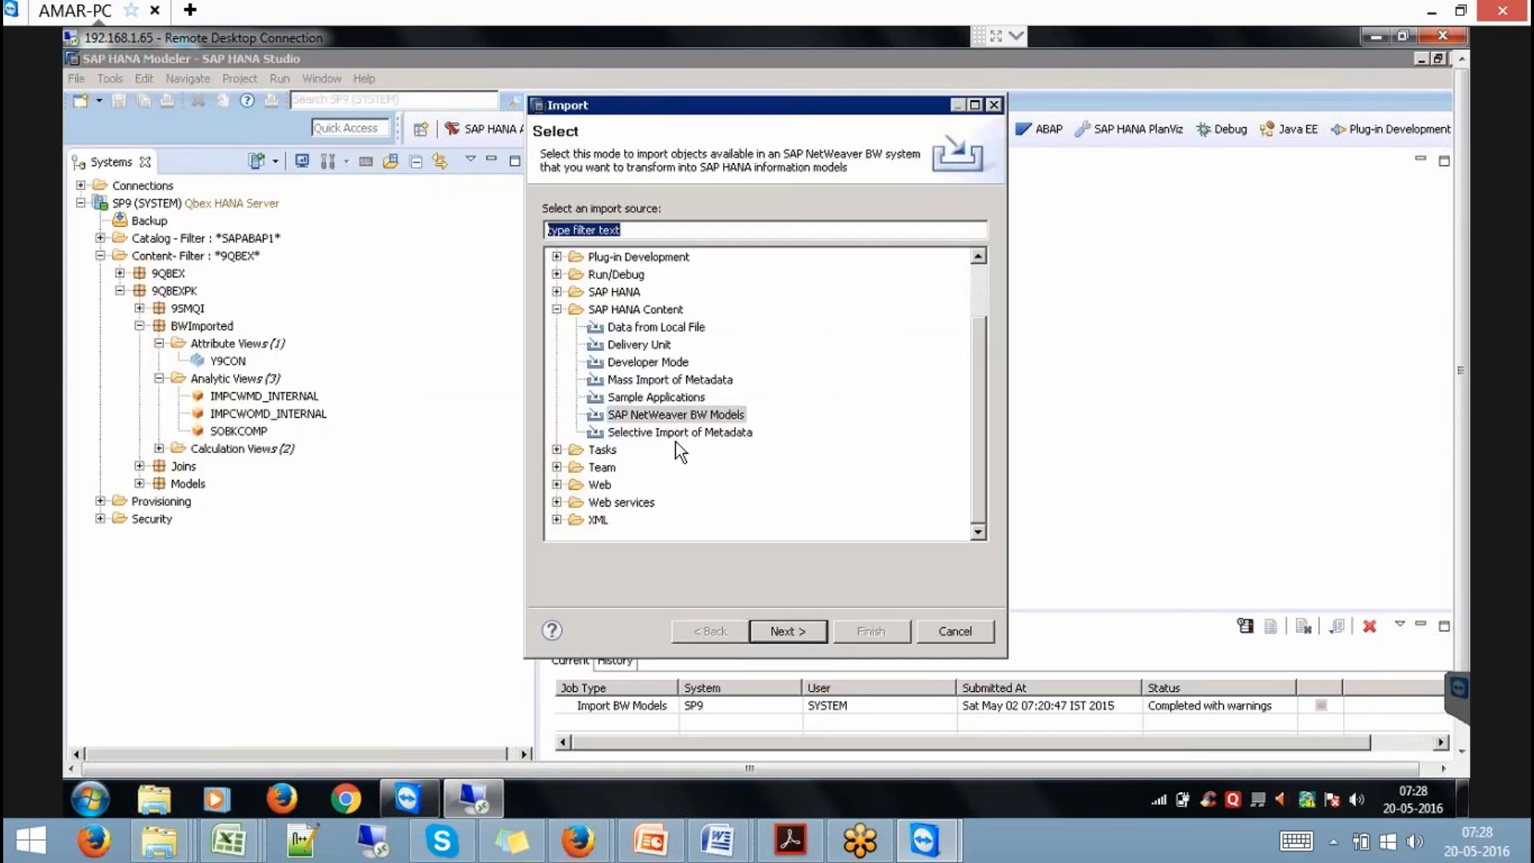
pyautogui.click(786, 631)
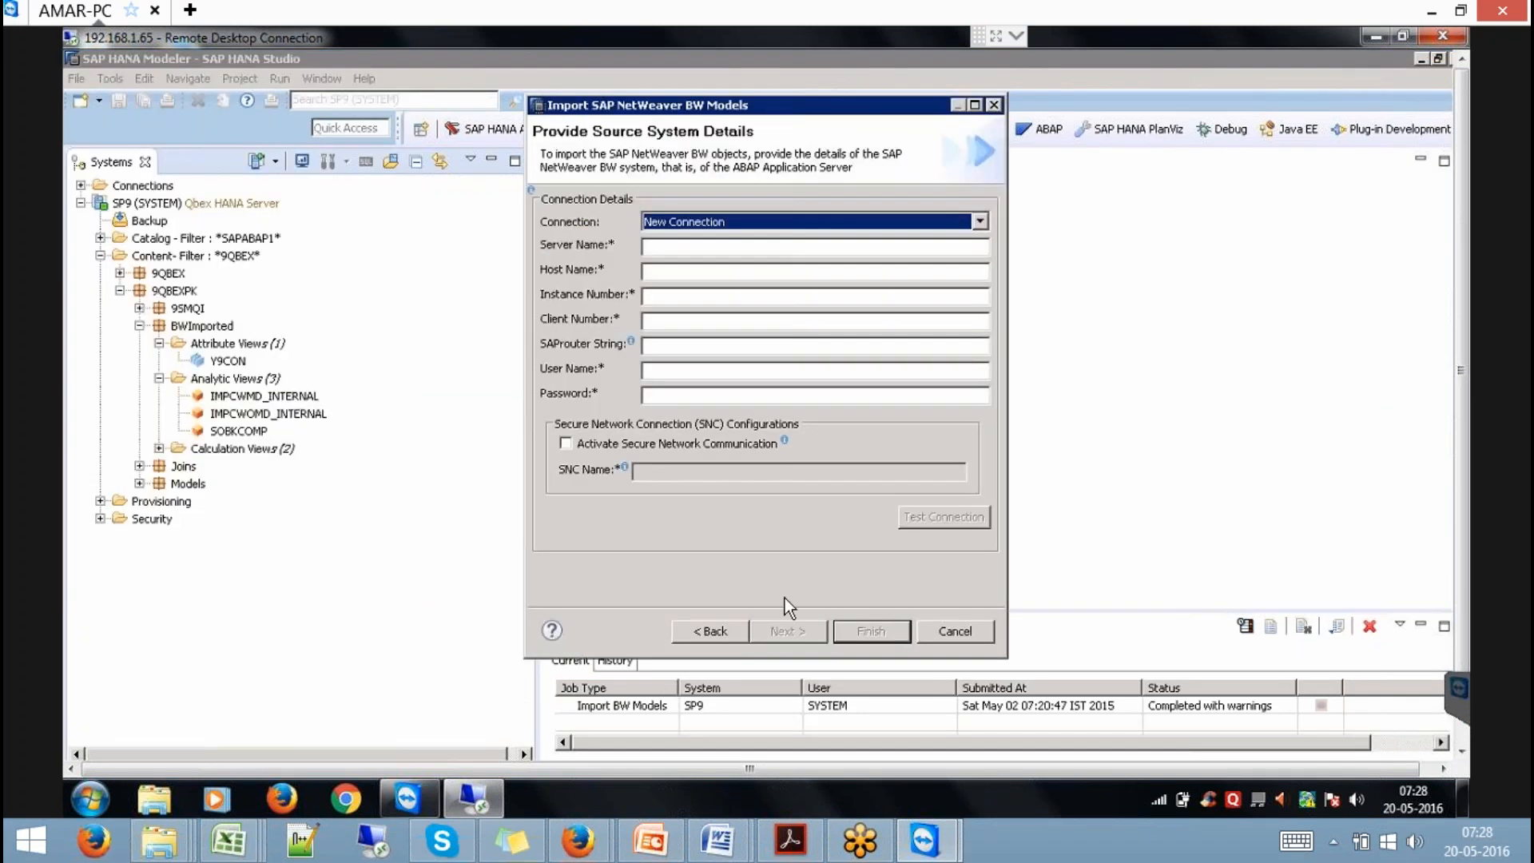
pyautogui.click(747, 227)
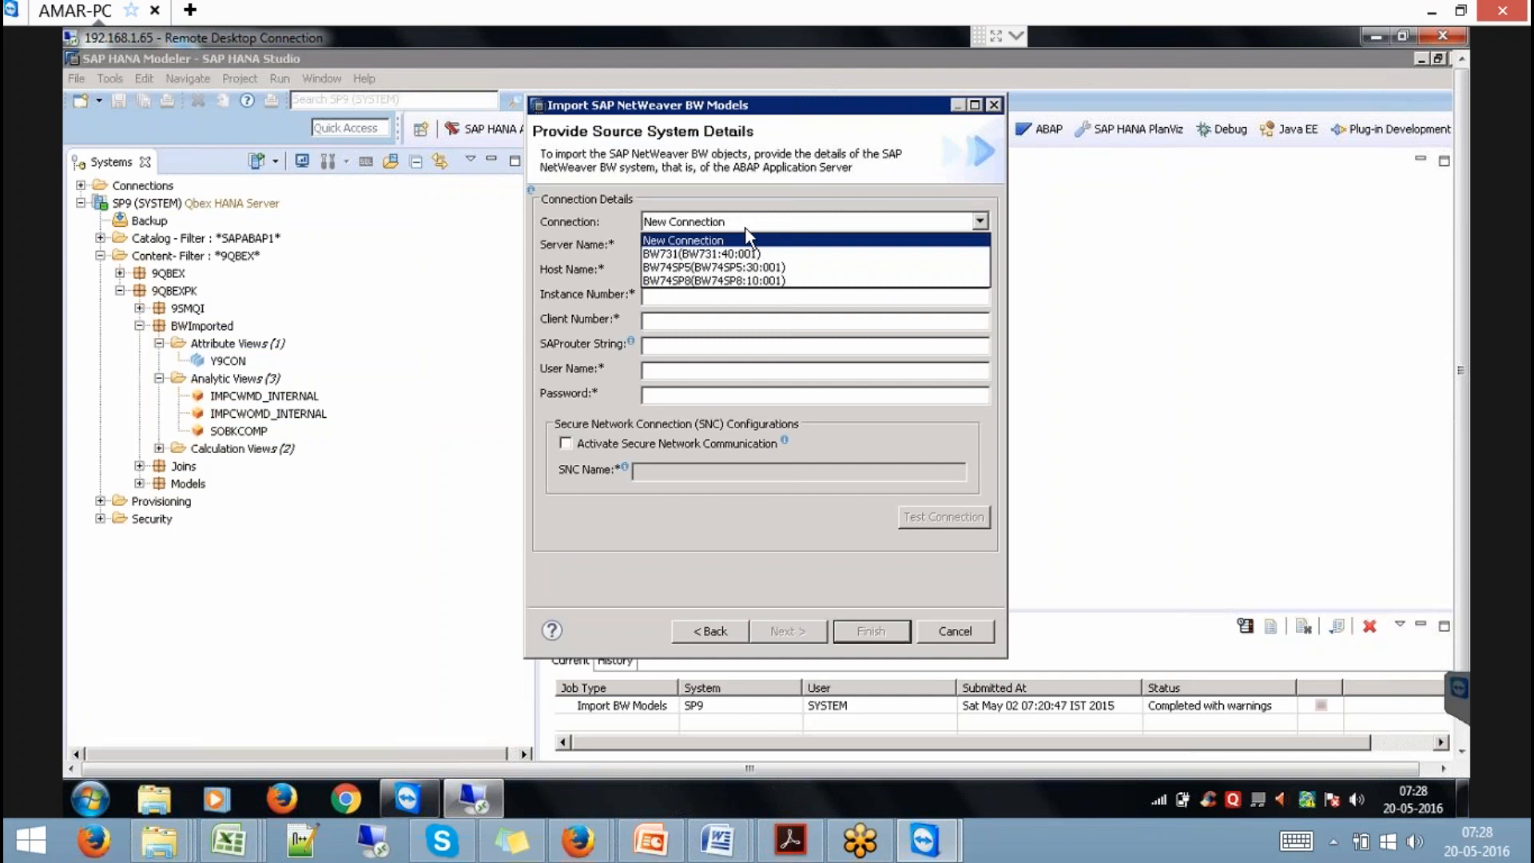
pyautogui.click(744, 280)
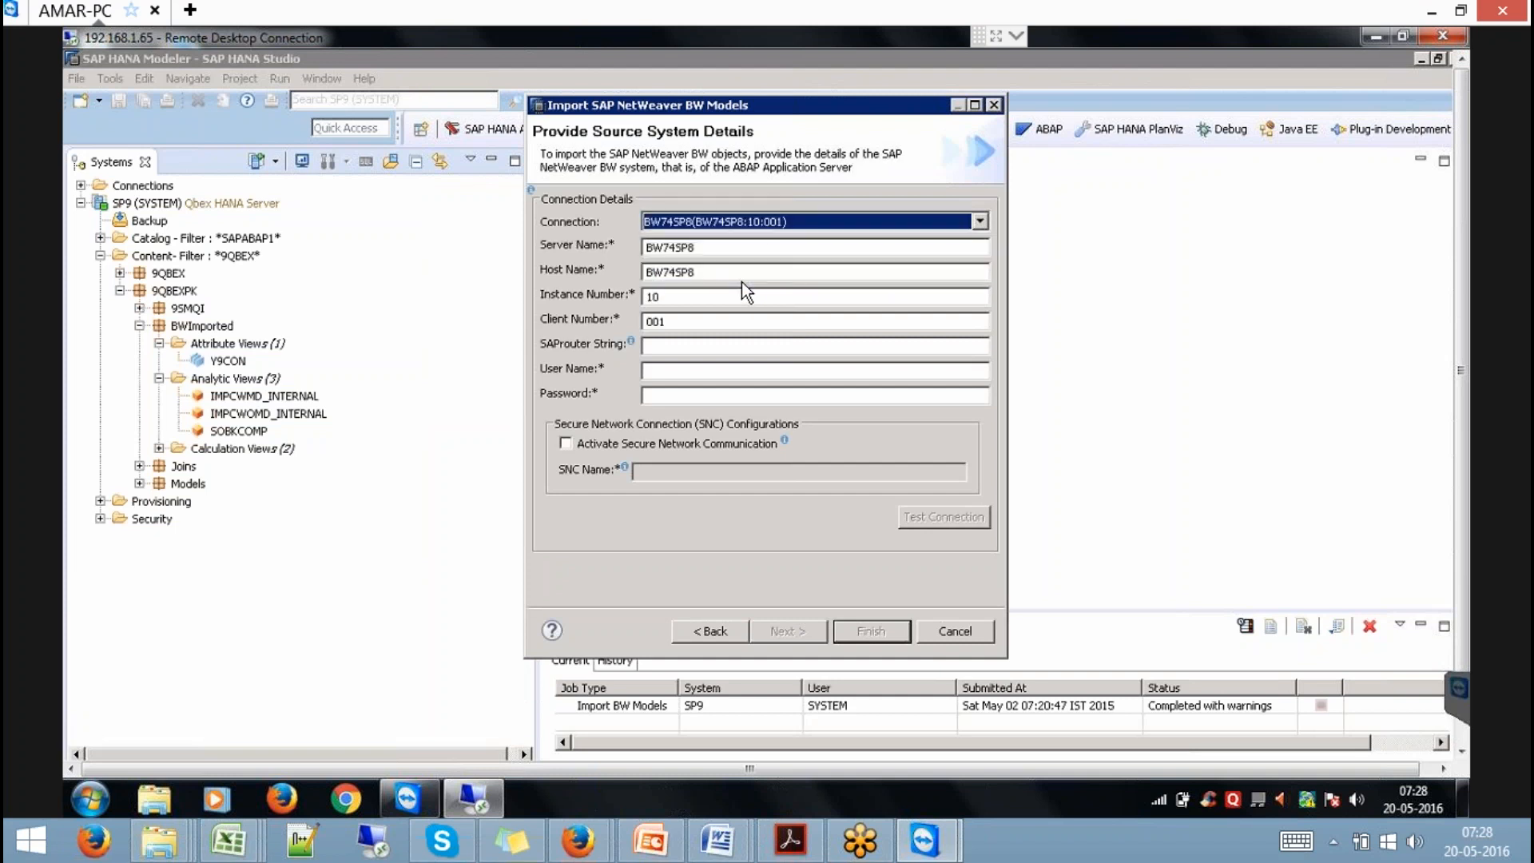
pyautogui.click(686, 372)
pyautogui.write('QBEX')
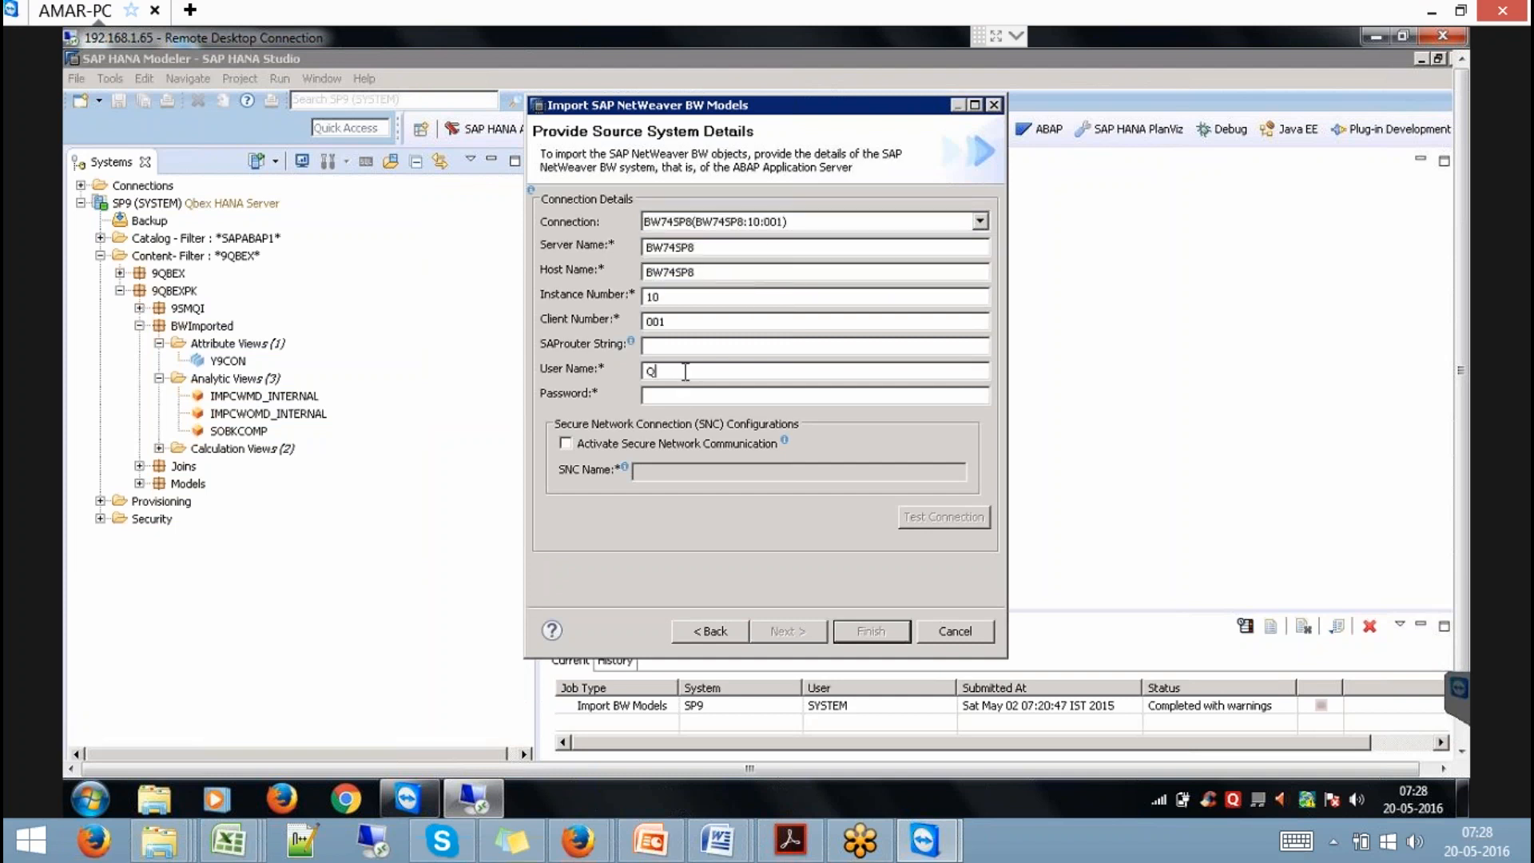
pyautogui.press('Tab')
pyautogui.write('***********')
pyautogui.press('Return')
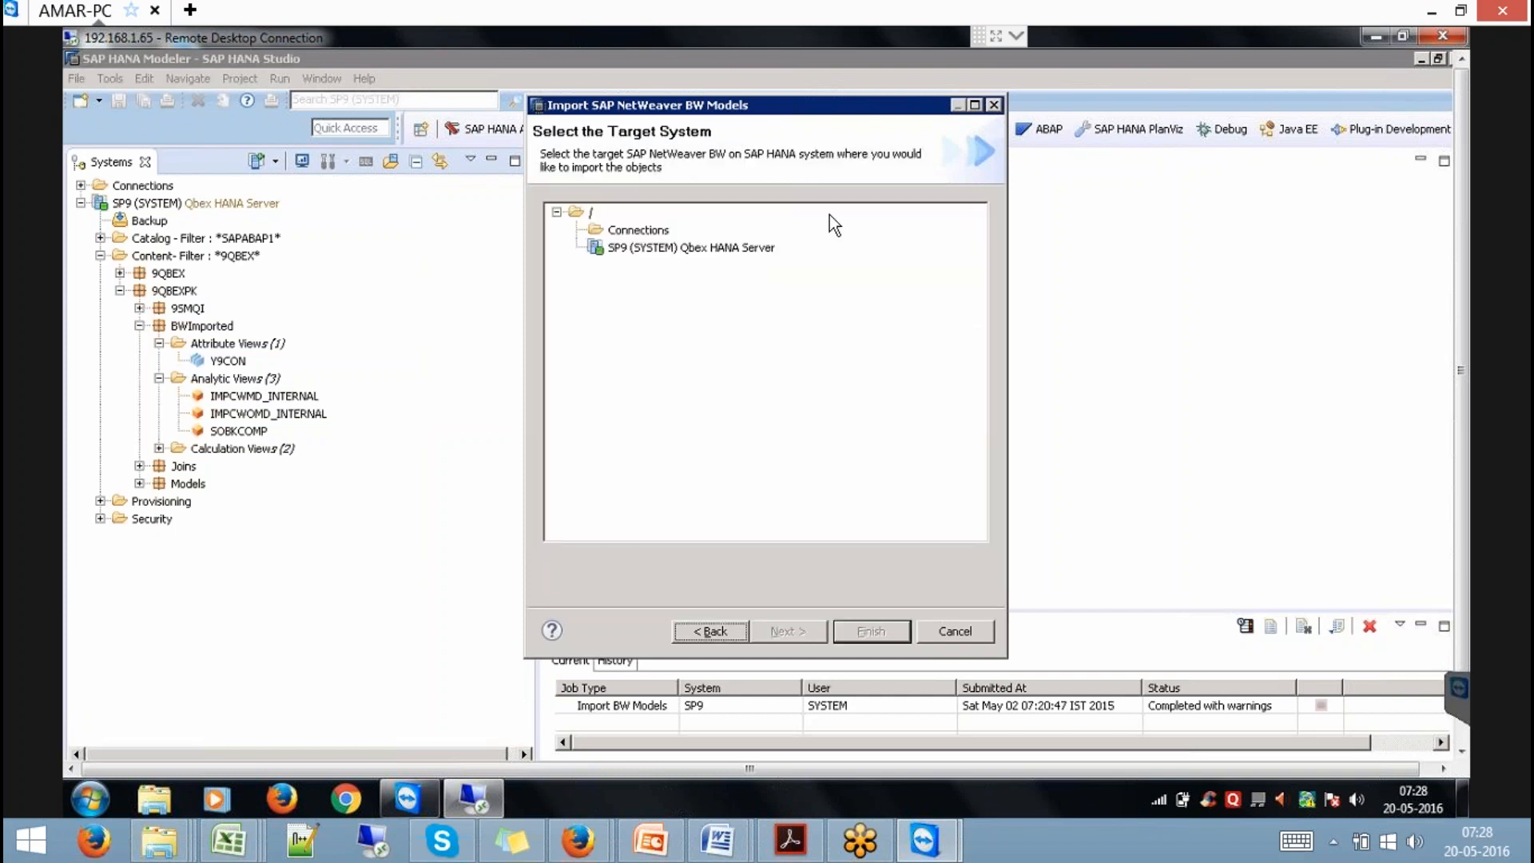
# Target the SP9 system, filter and add Y99CON, and finish the import.
pyautogui.click(692, 247)
pyautogui.click(788, 631)
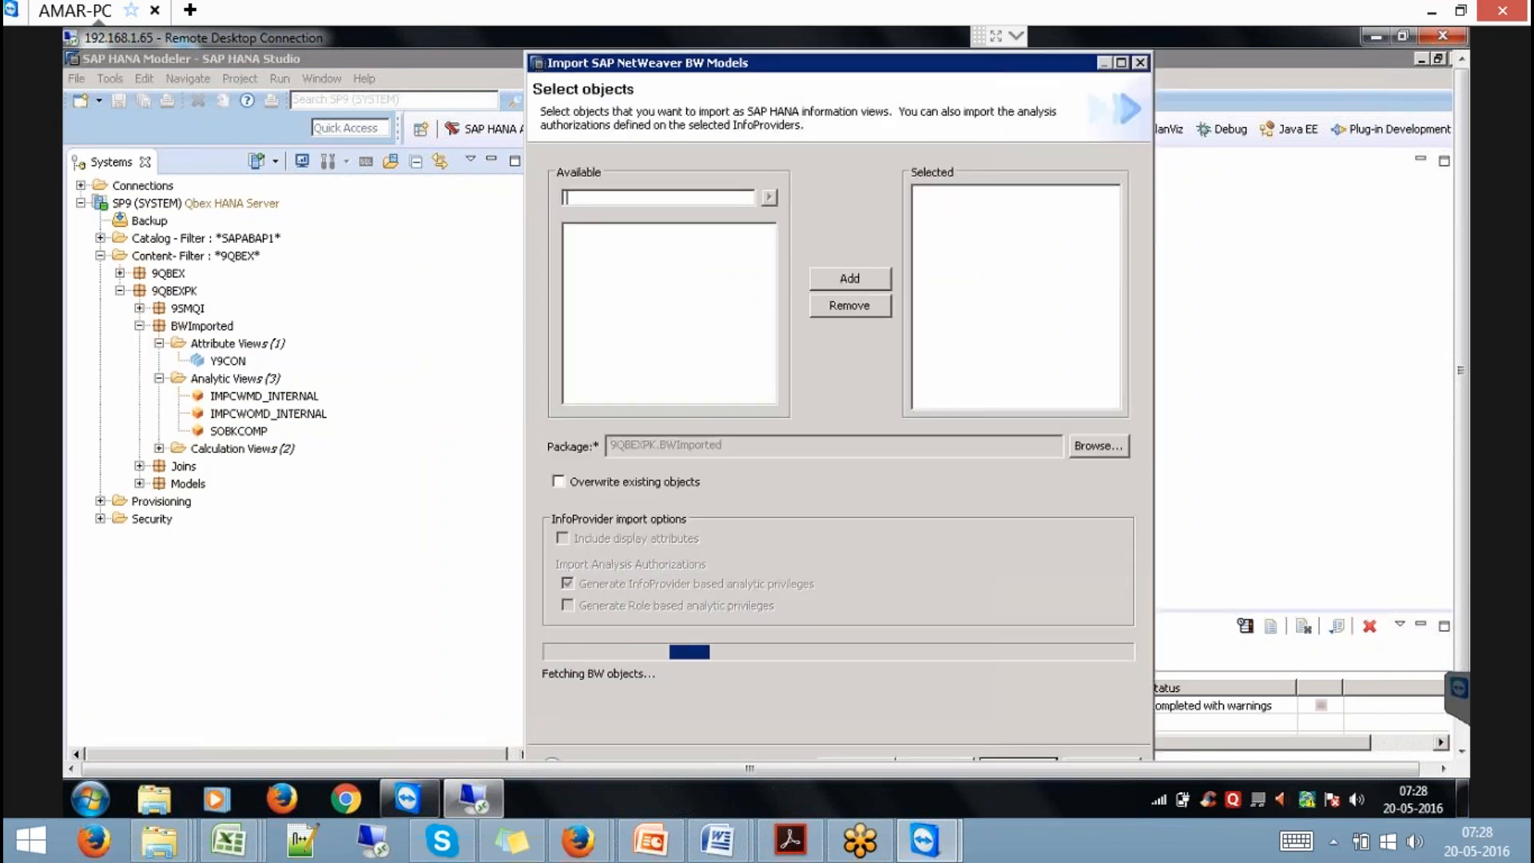
pyautogui.write('Y9CON')
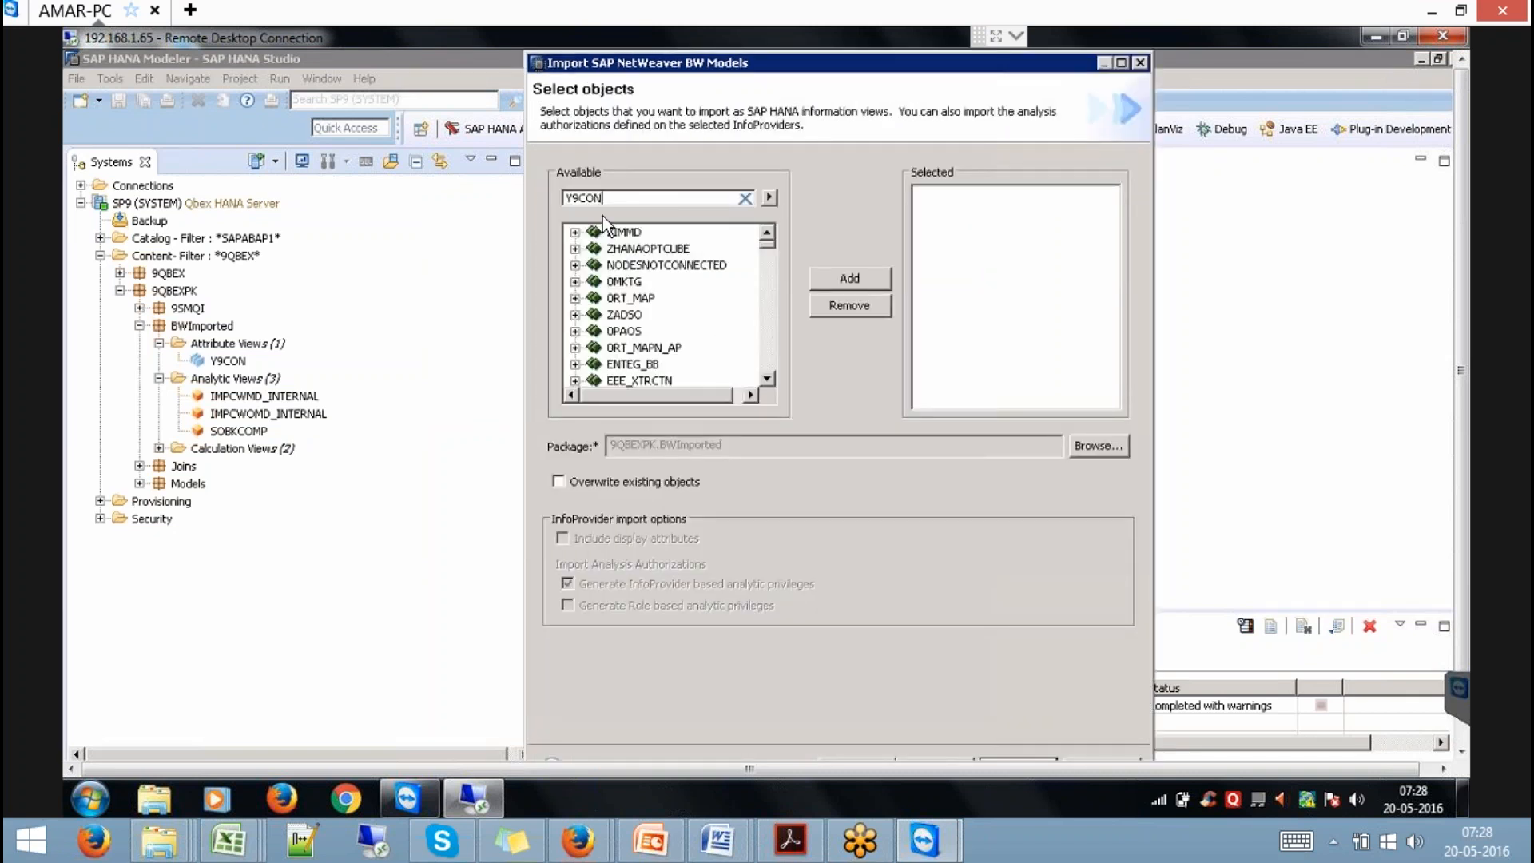
pyautogui.click(577, 199)
pyautogui.write('9')
pyautogui.click(635, 250)
pyautogui.click(860, 276)
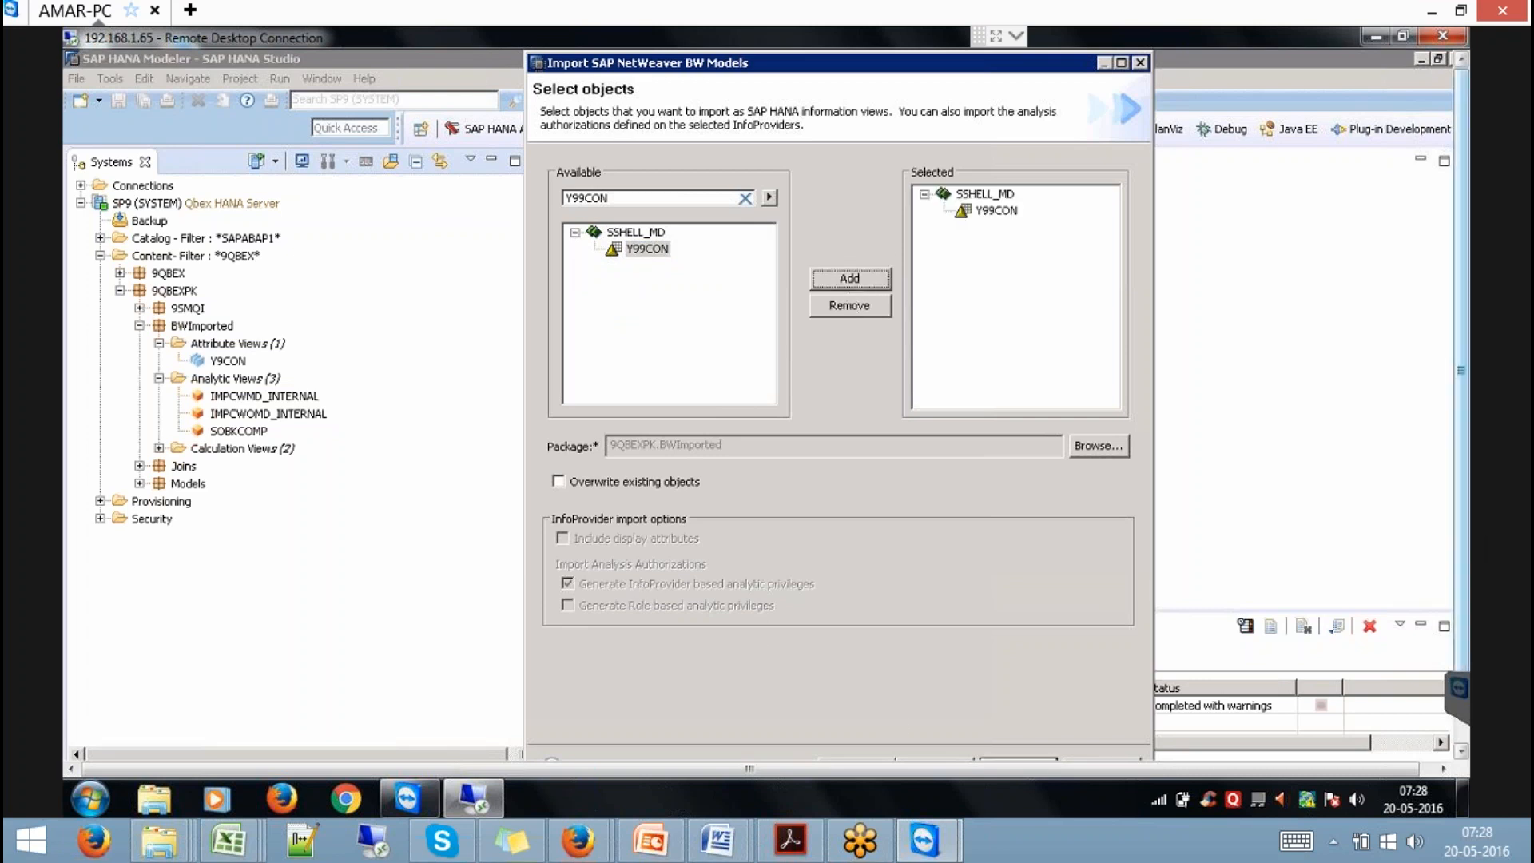
pyautogui.moveTo(1460, 636); pyautogui.dragTo(1460, 707)
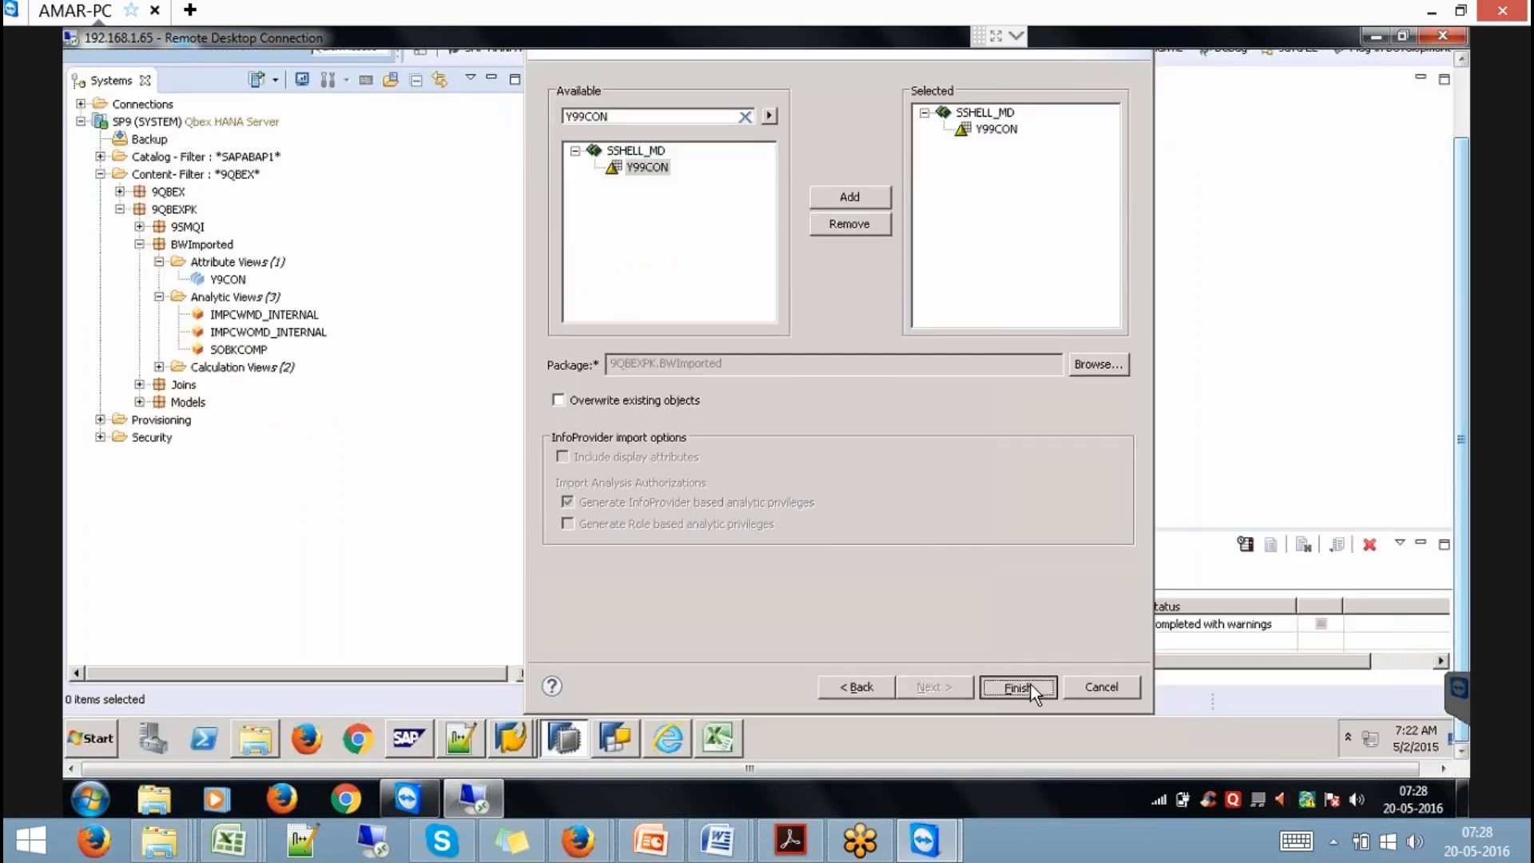
pyautogui.click(1016, 687)
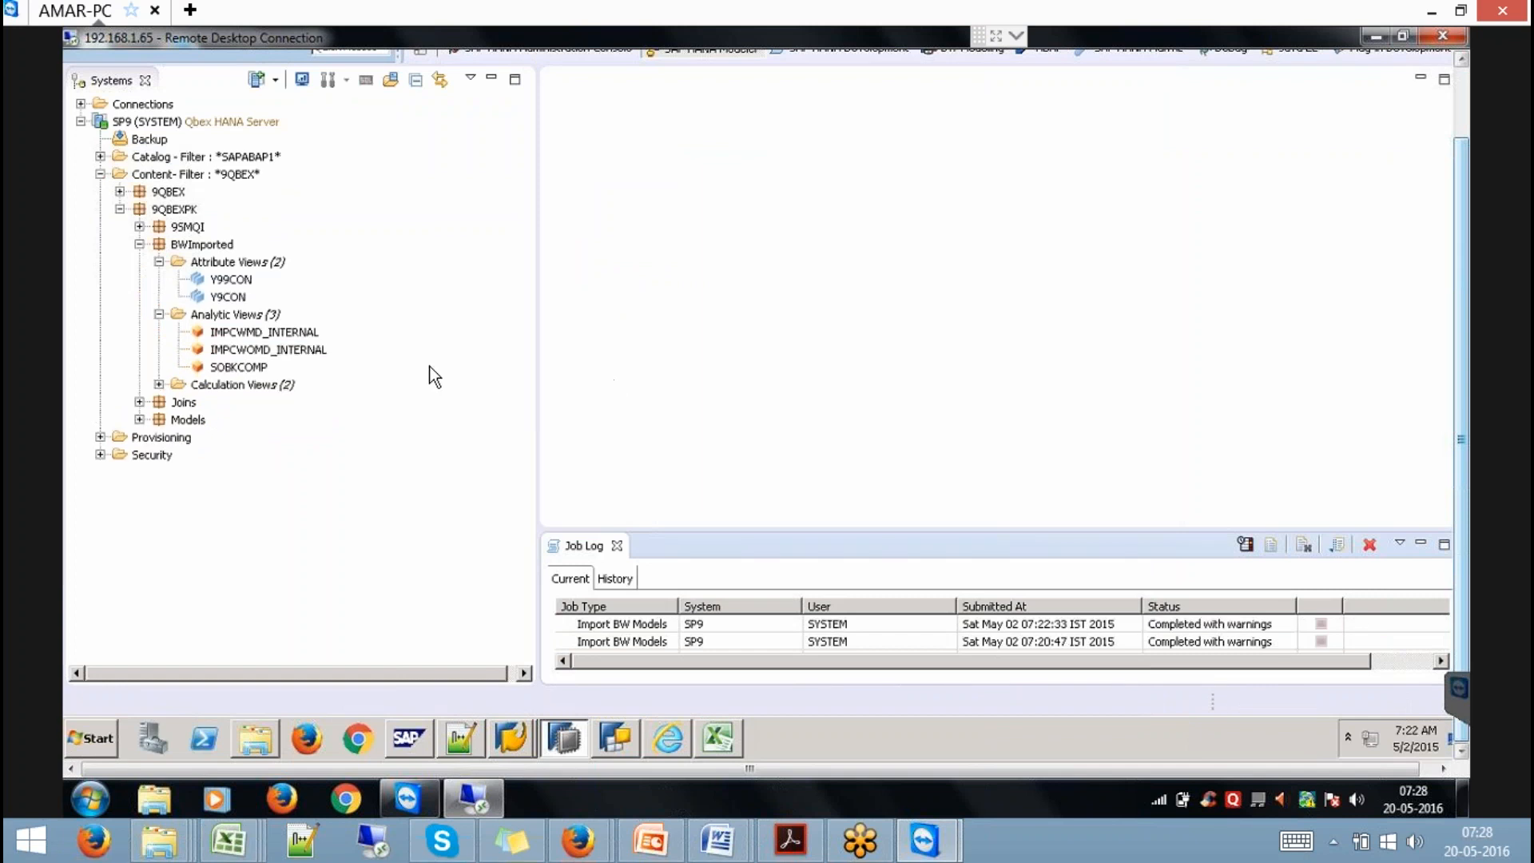
# Select the imported Y99CON view, close the Job Log, and bring up PowerPoint slide 21.
pyautogui.click(238, 279)
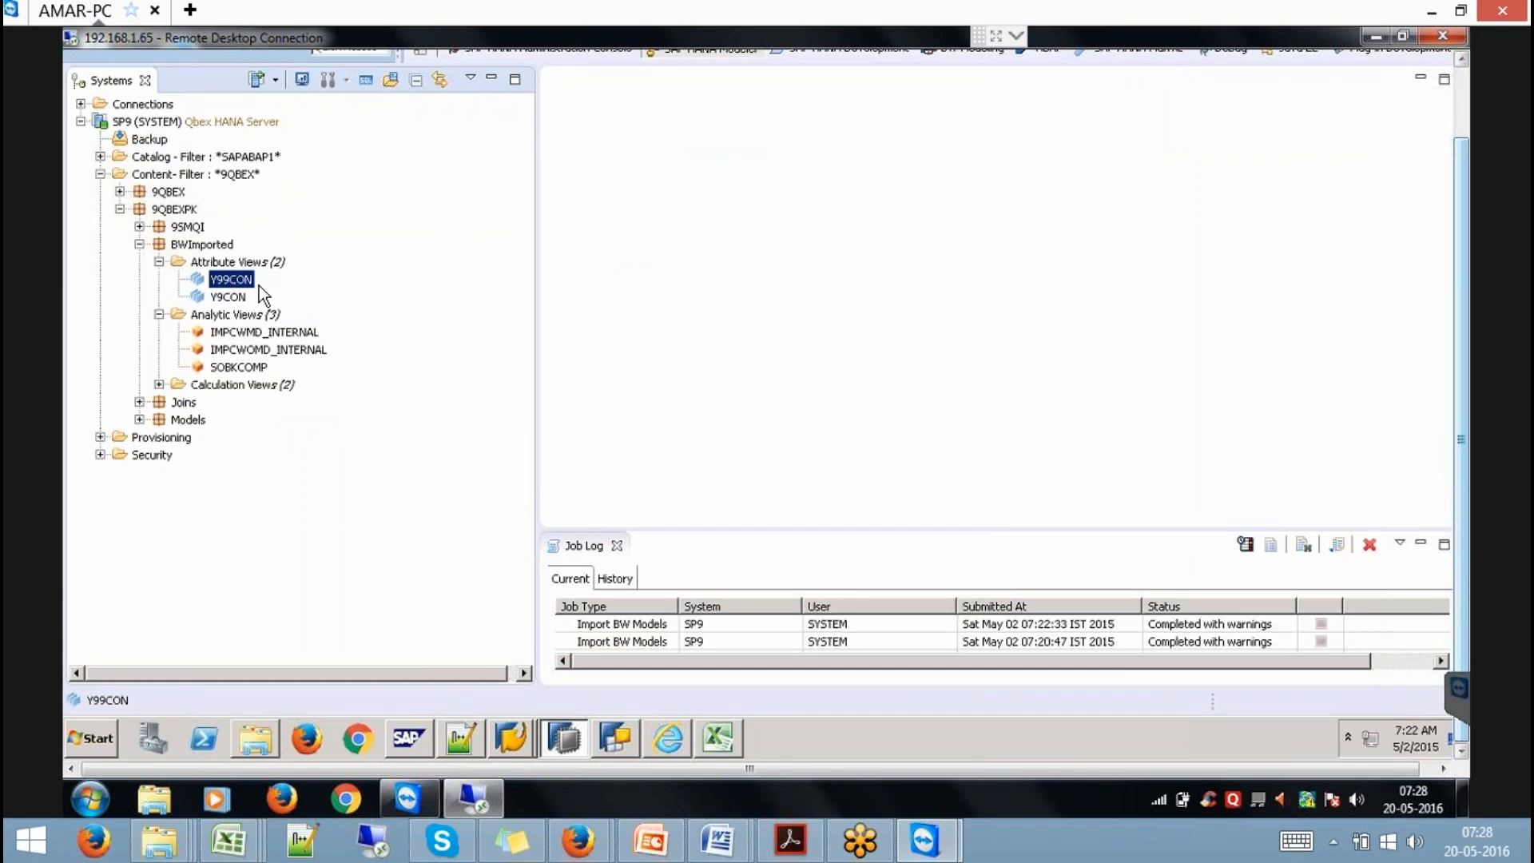
pyautogui.click(1461, 100)
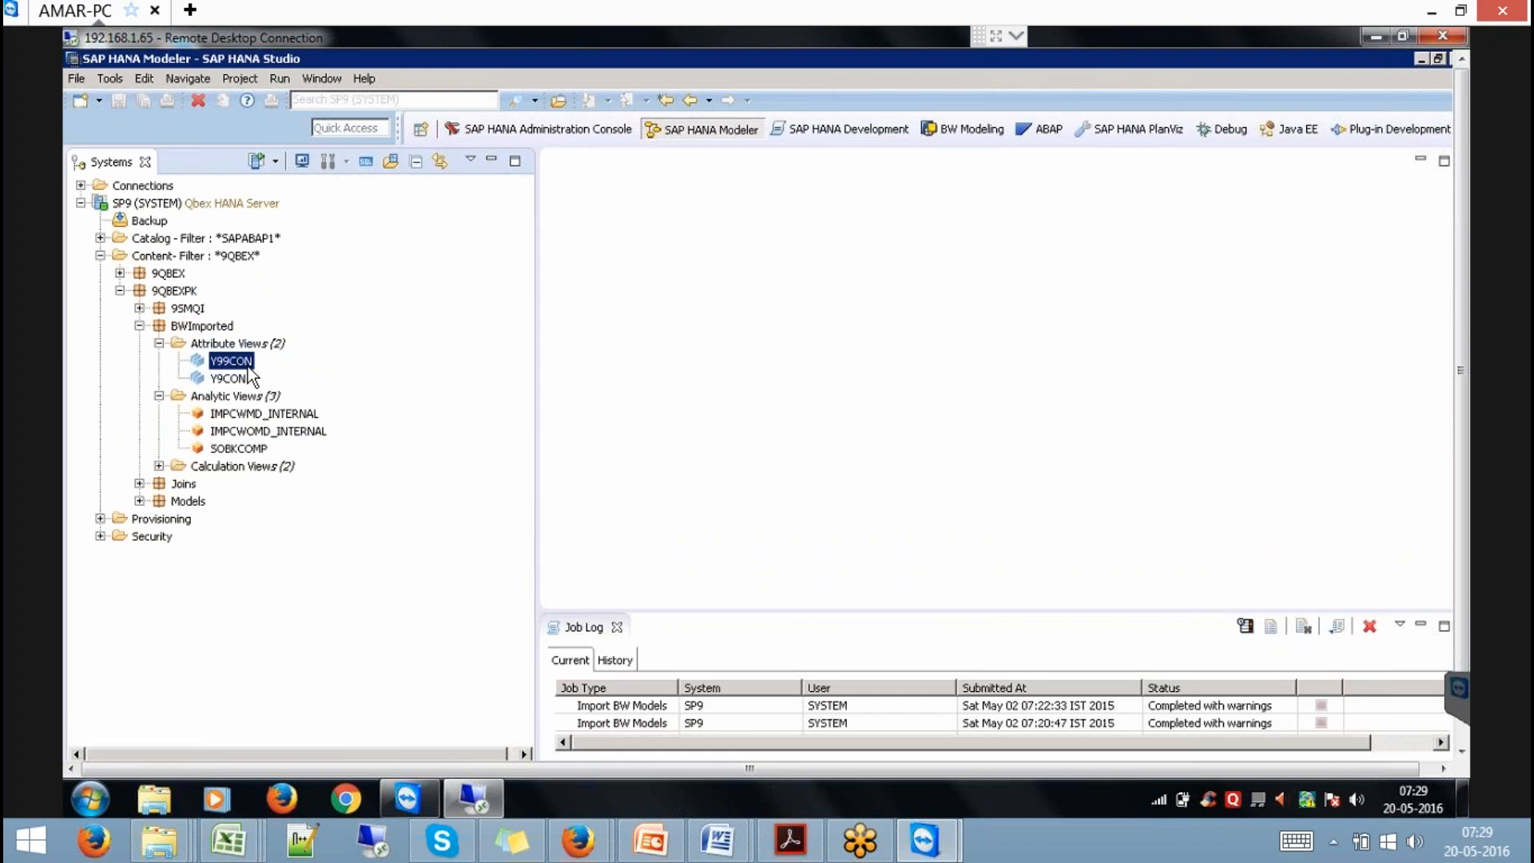
pyautogui.click(617, 627)
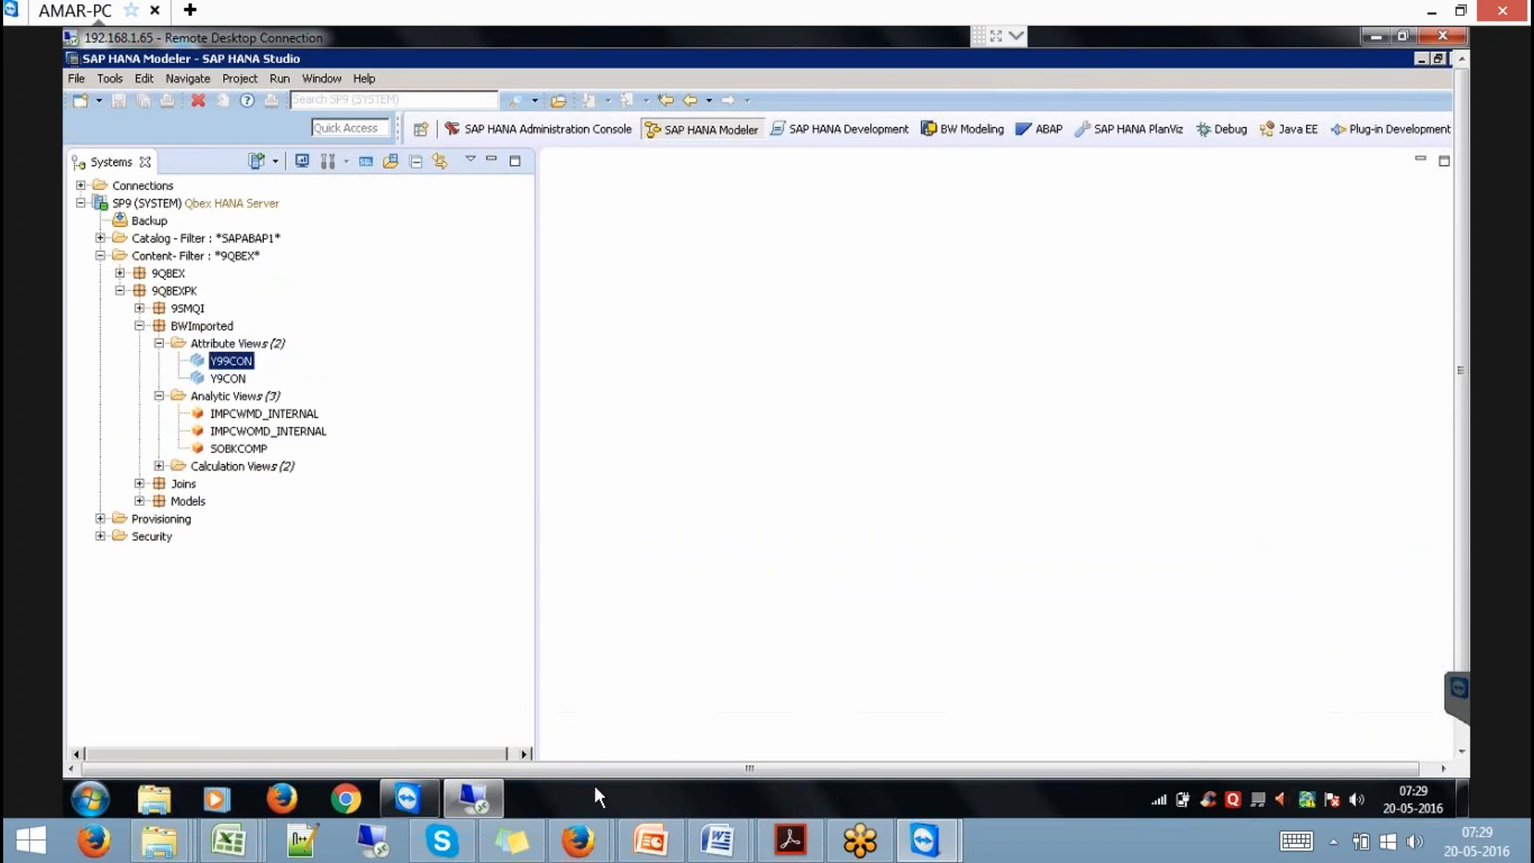
pyautogui.click(651, 839)
pyautogui.click(759, 424)
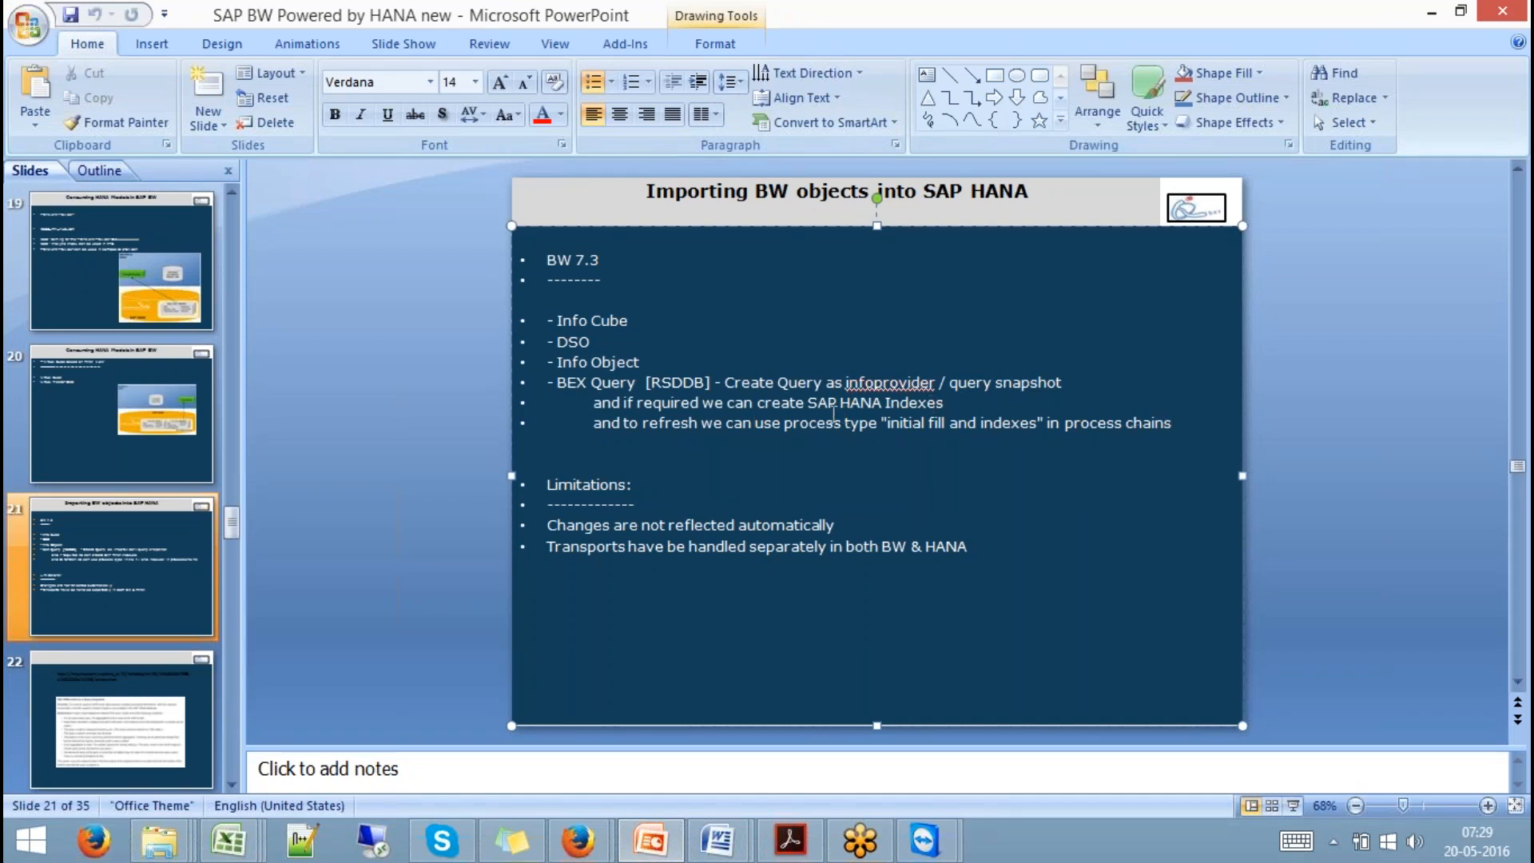
# Highlight the 'BEX Query [RSDDB]' item on slide 21, then return to HANA Studio.
pyautogui.moveTo(557, 382); pyautogui.dragTo(715, 382)
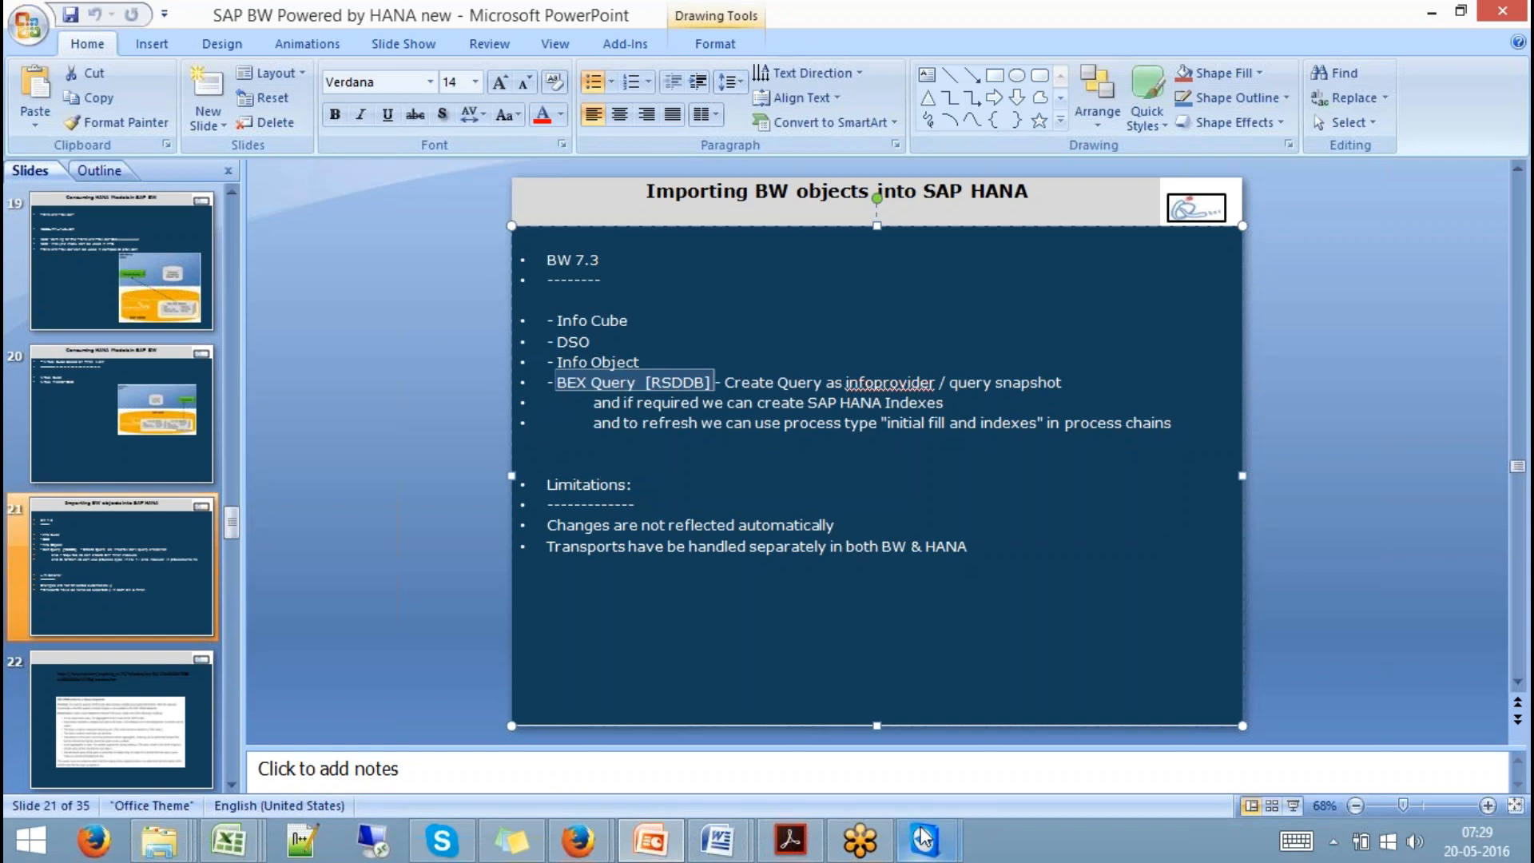
pyautogui.moveTo(923, 837)
pyautogui.click(1016, 760)
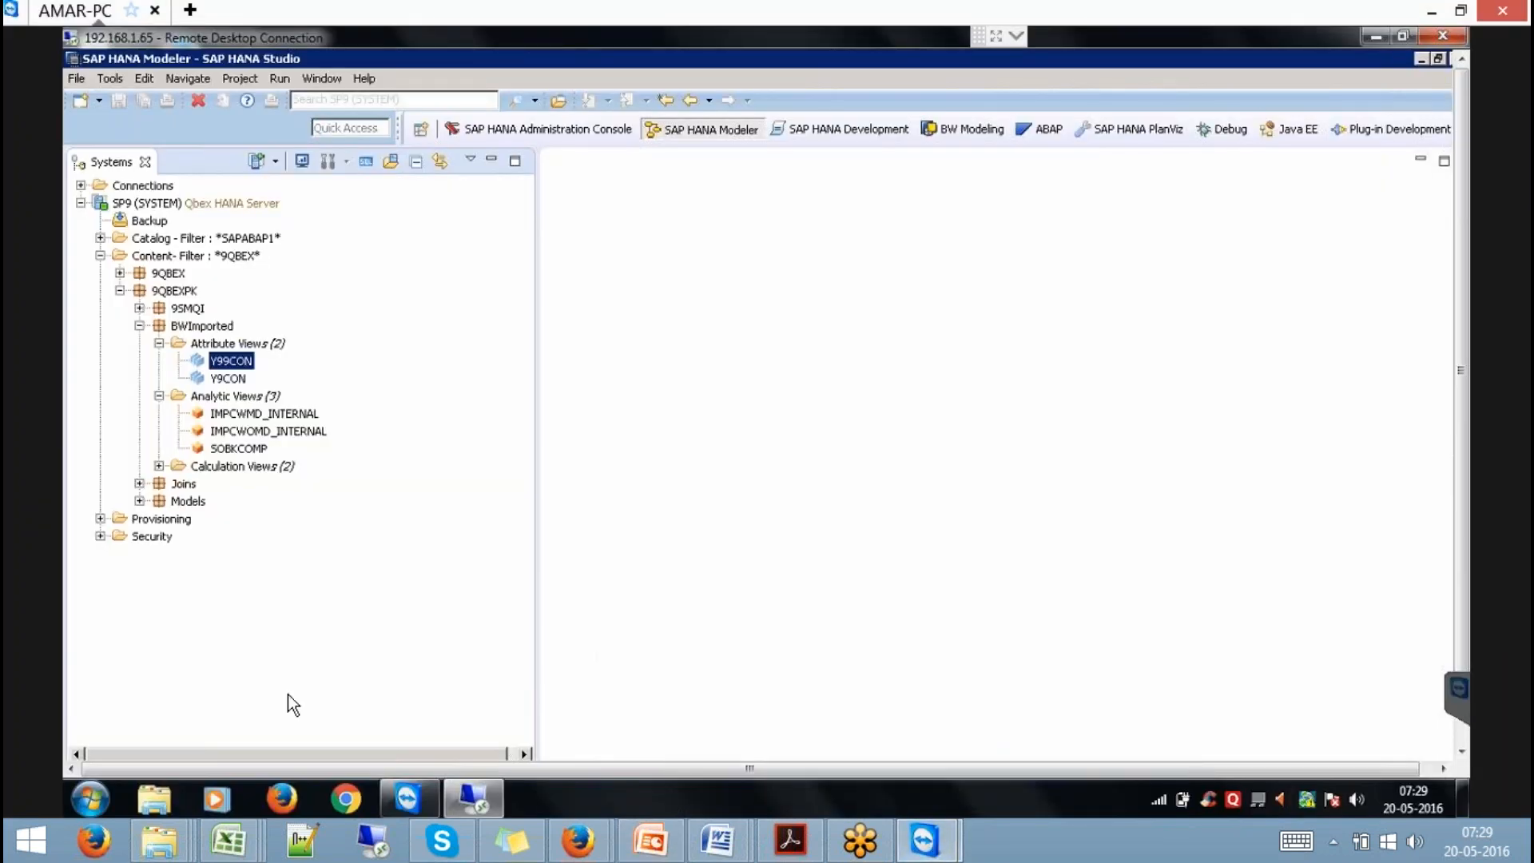
# Bring the Data Warehousing Workbench: Modeling window forward from the grouped SAP taskbar button.
pyautogui.click(1460, 732)
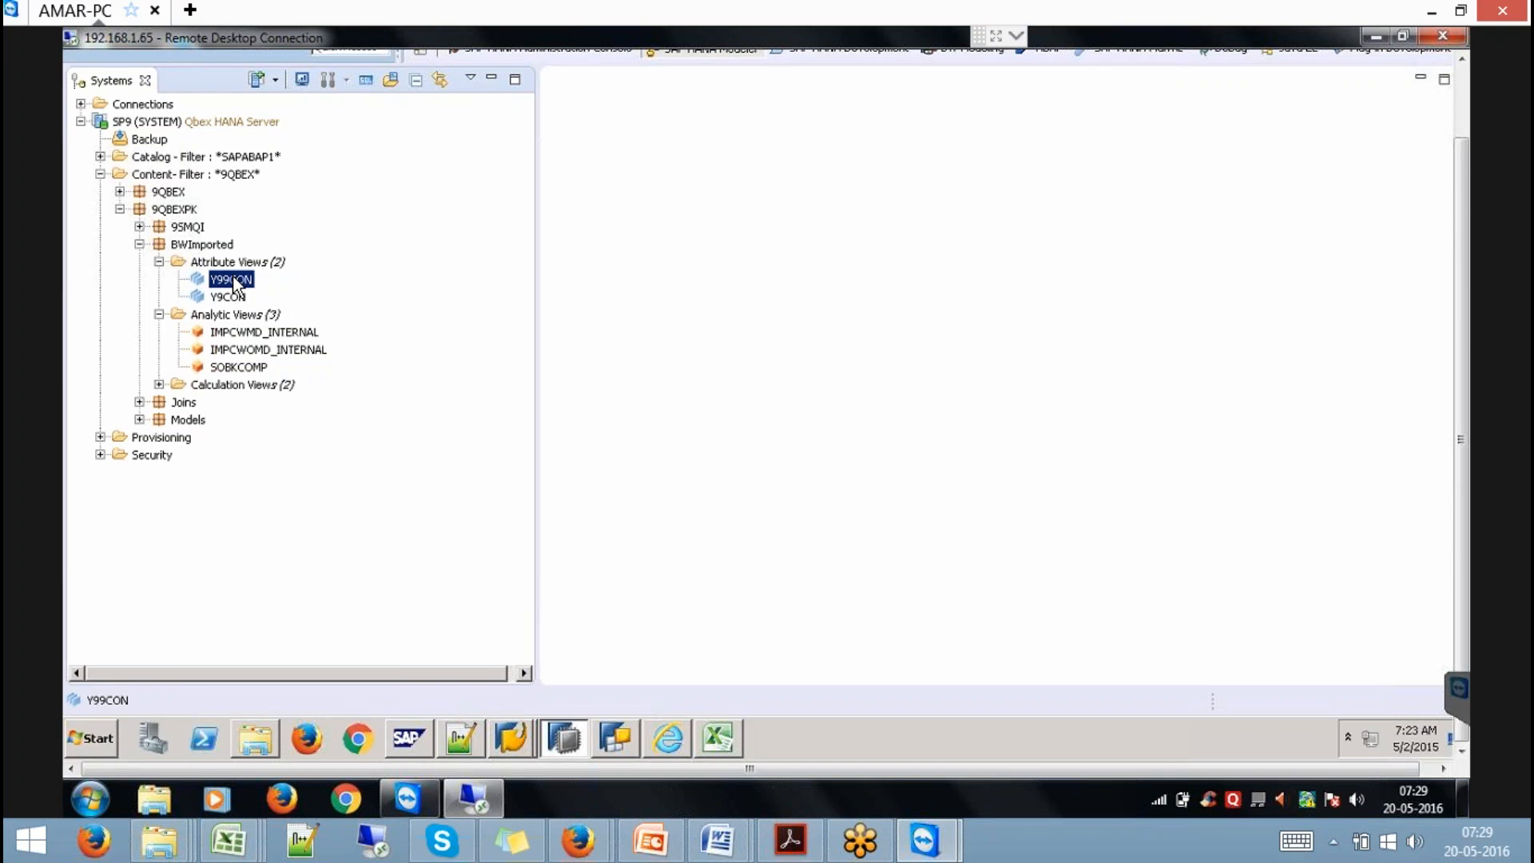
pyautogui.click(503, 745)
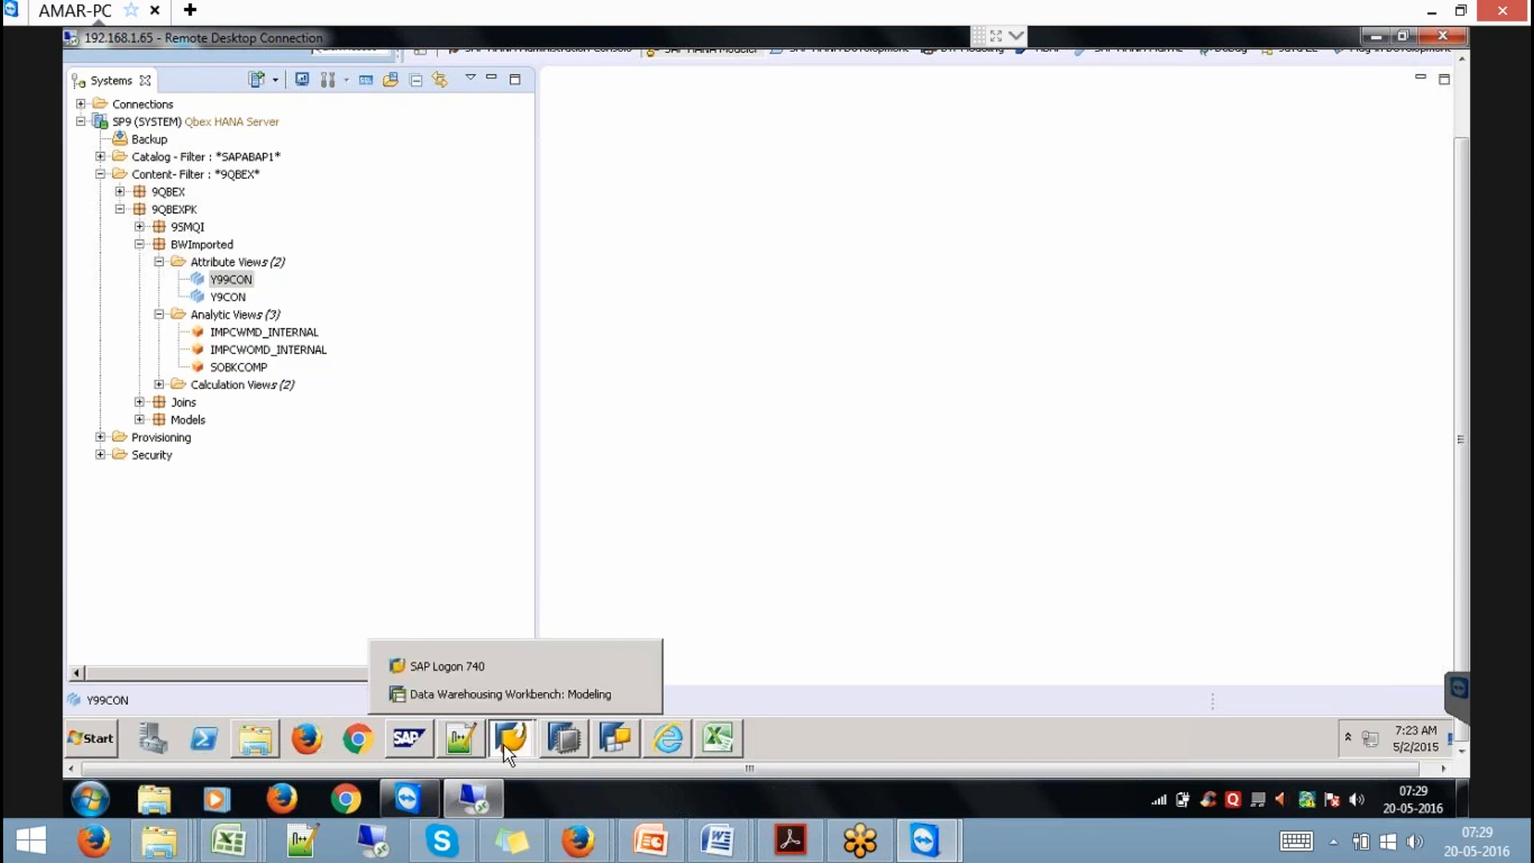
pyautogui.click(539, 690)
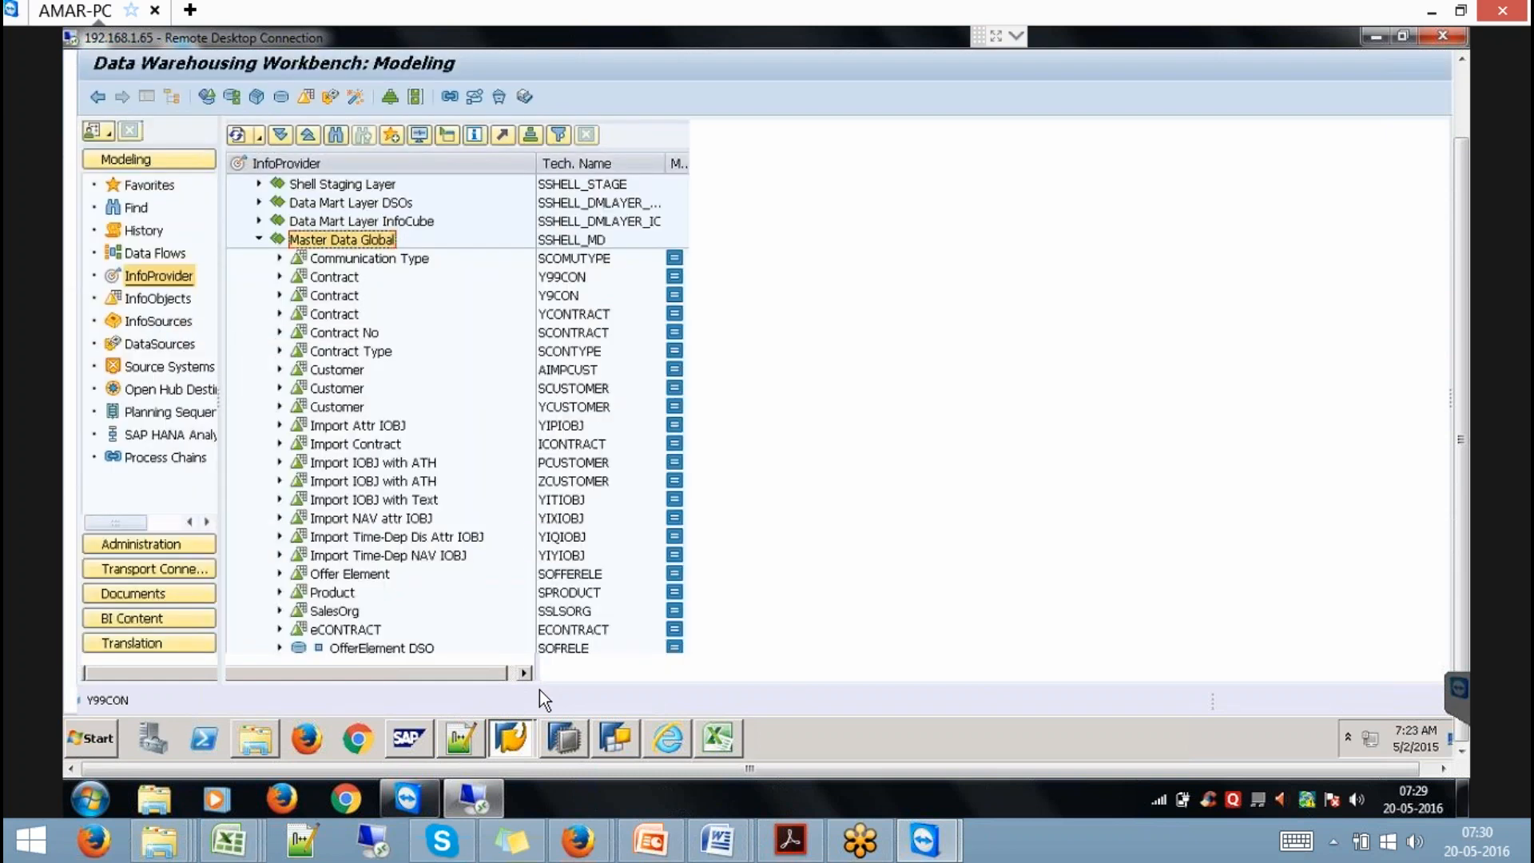
# From Favorites, display the active data of the OfferBook Complaince-Contract DSO.
pyautogui.click(260, 238)
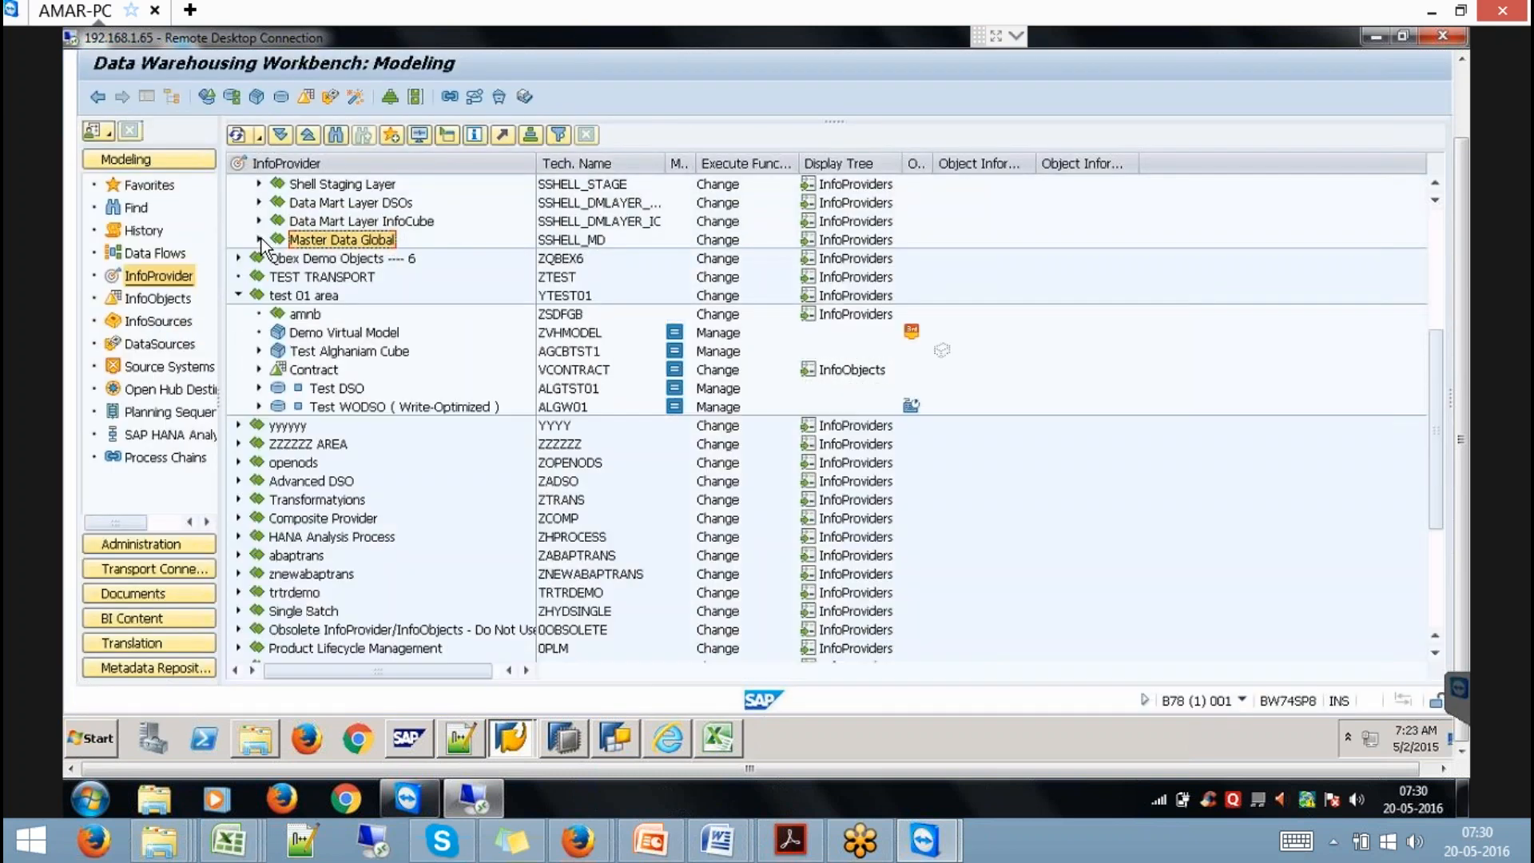
pyautogui.click(236, 291)
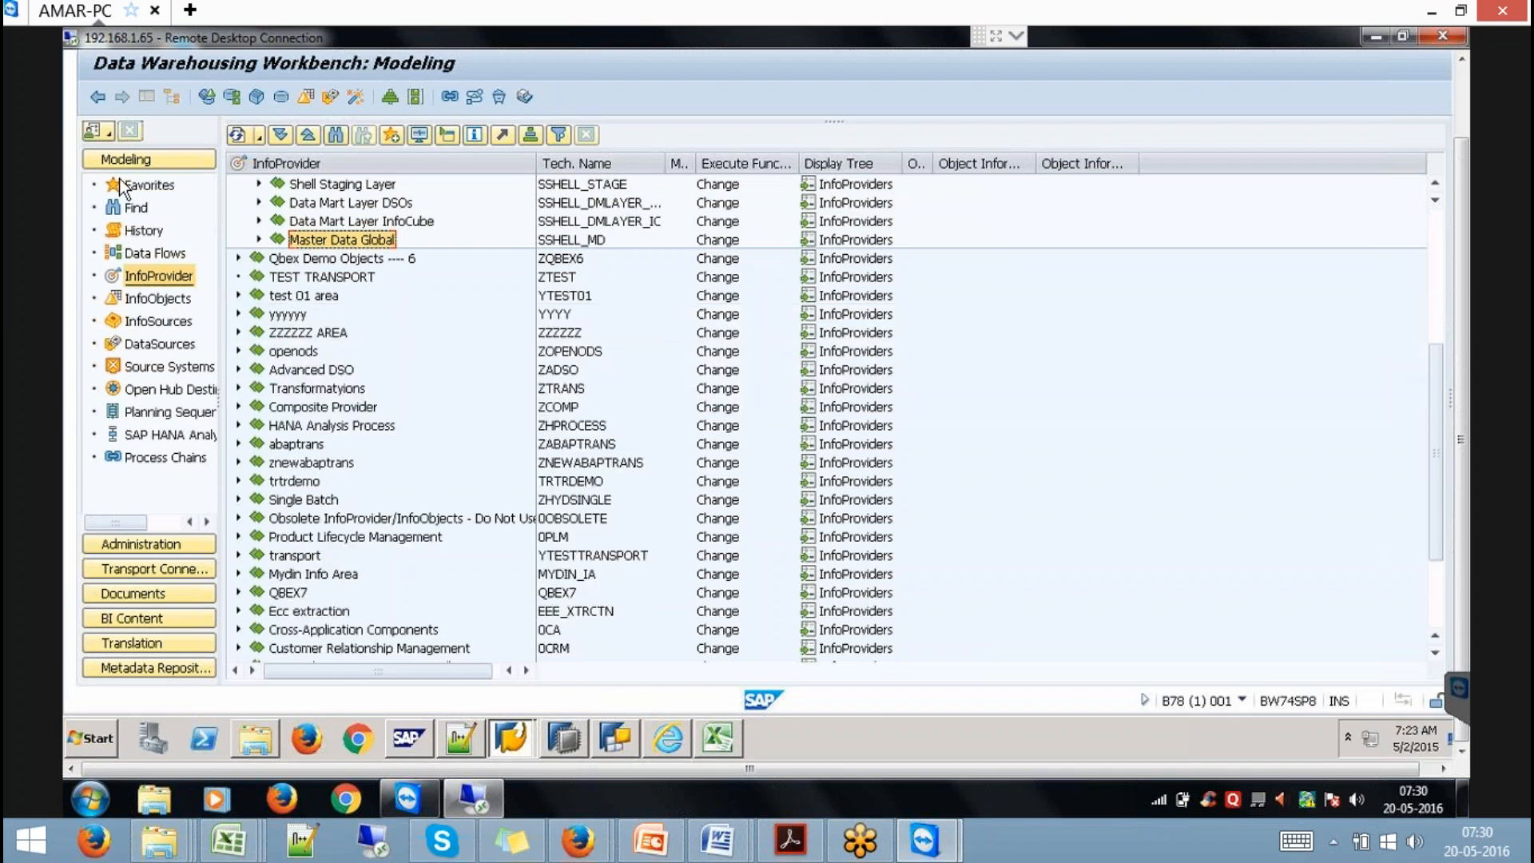
pyautogui.click(149, 184)
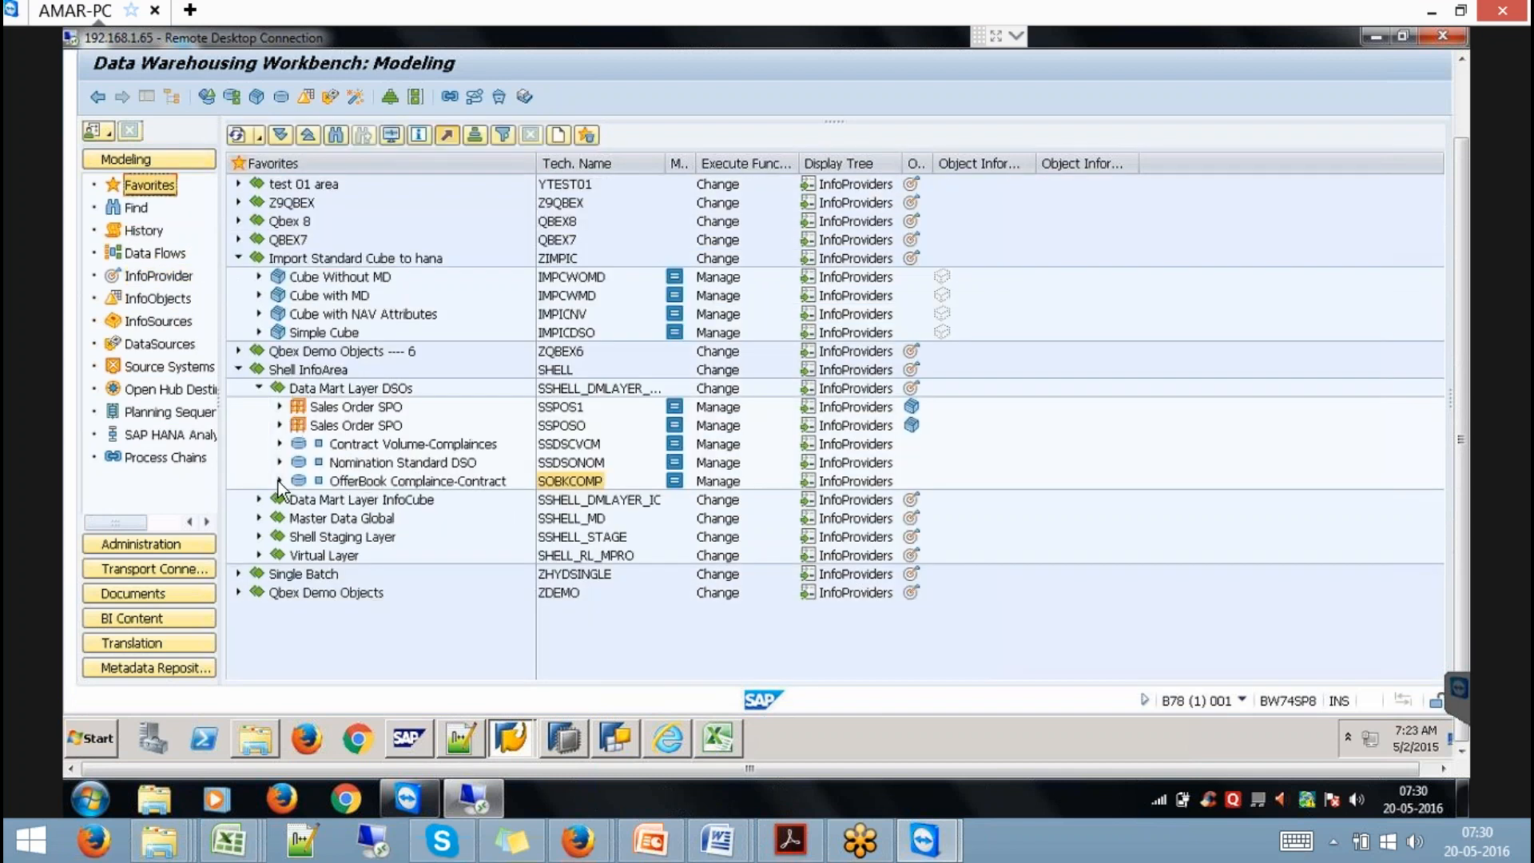
pyautogui.rightClick(367, 477)
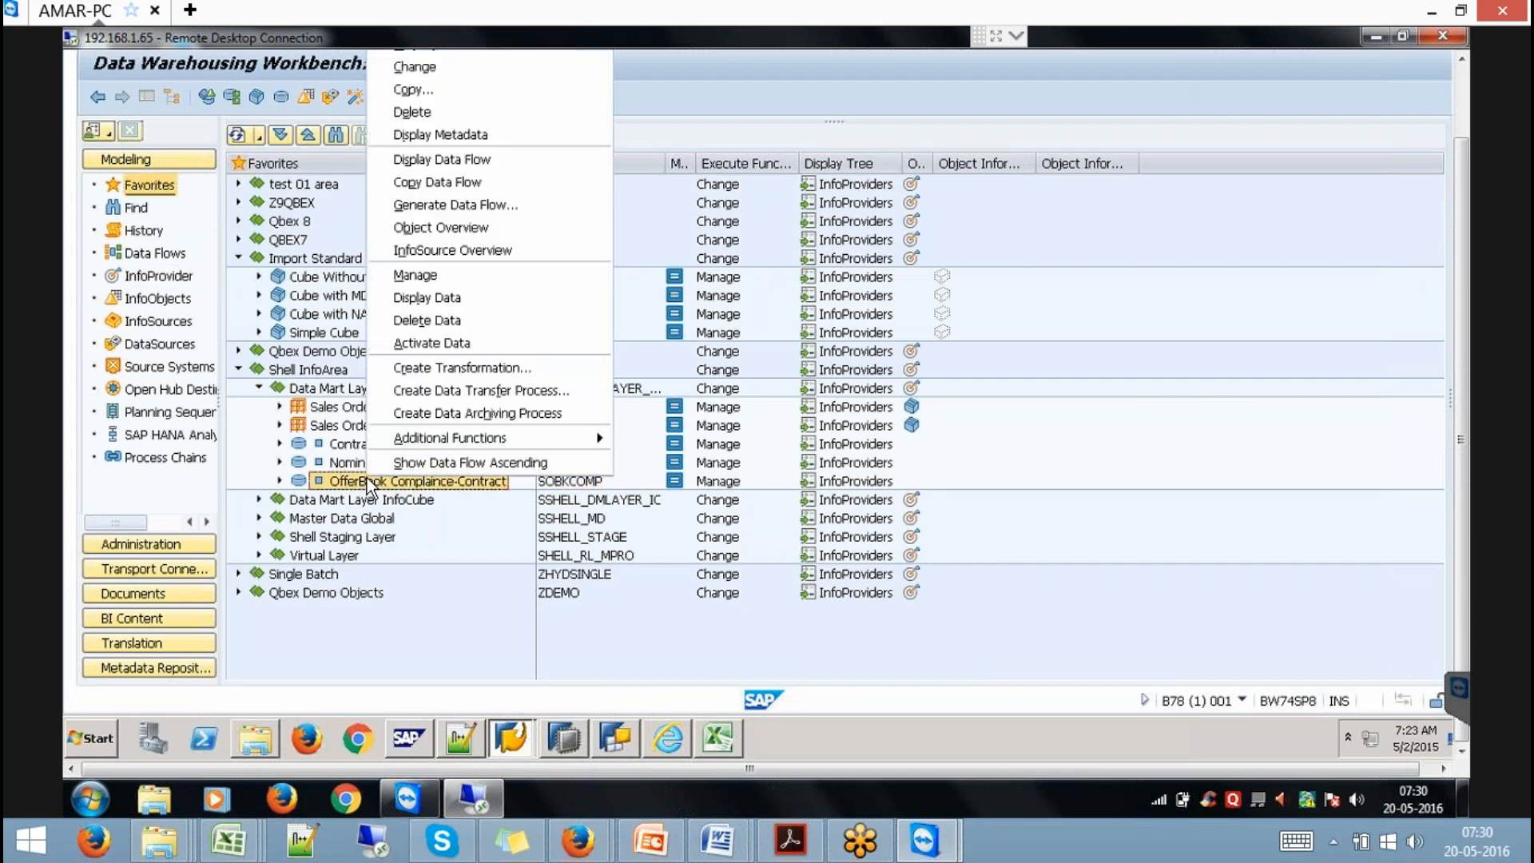
pyautogui.click(416, 275)
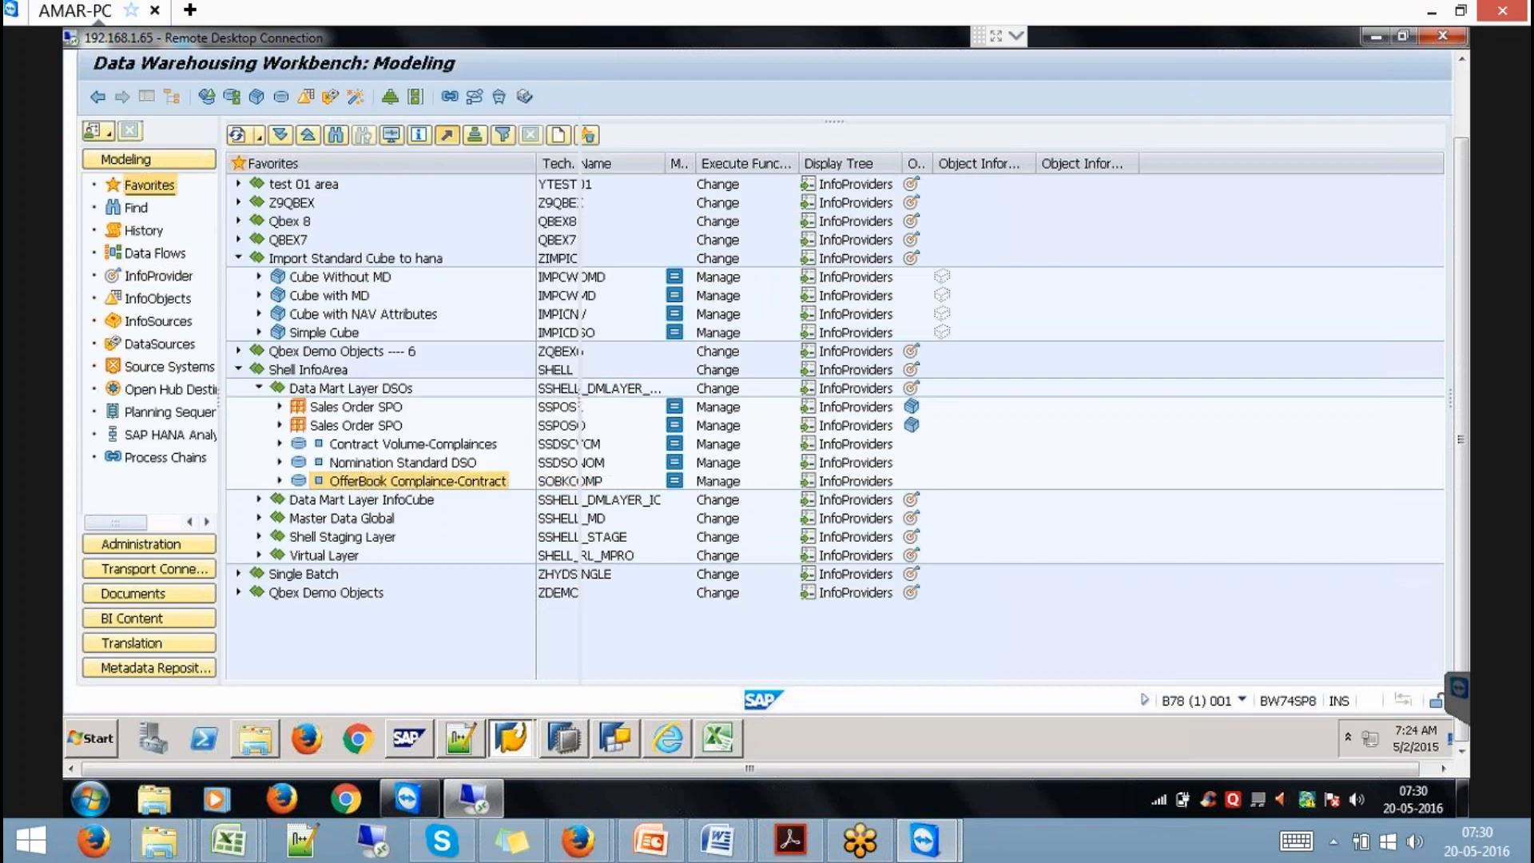
pyautogui.click(625, 295)
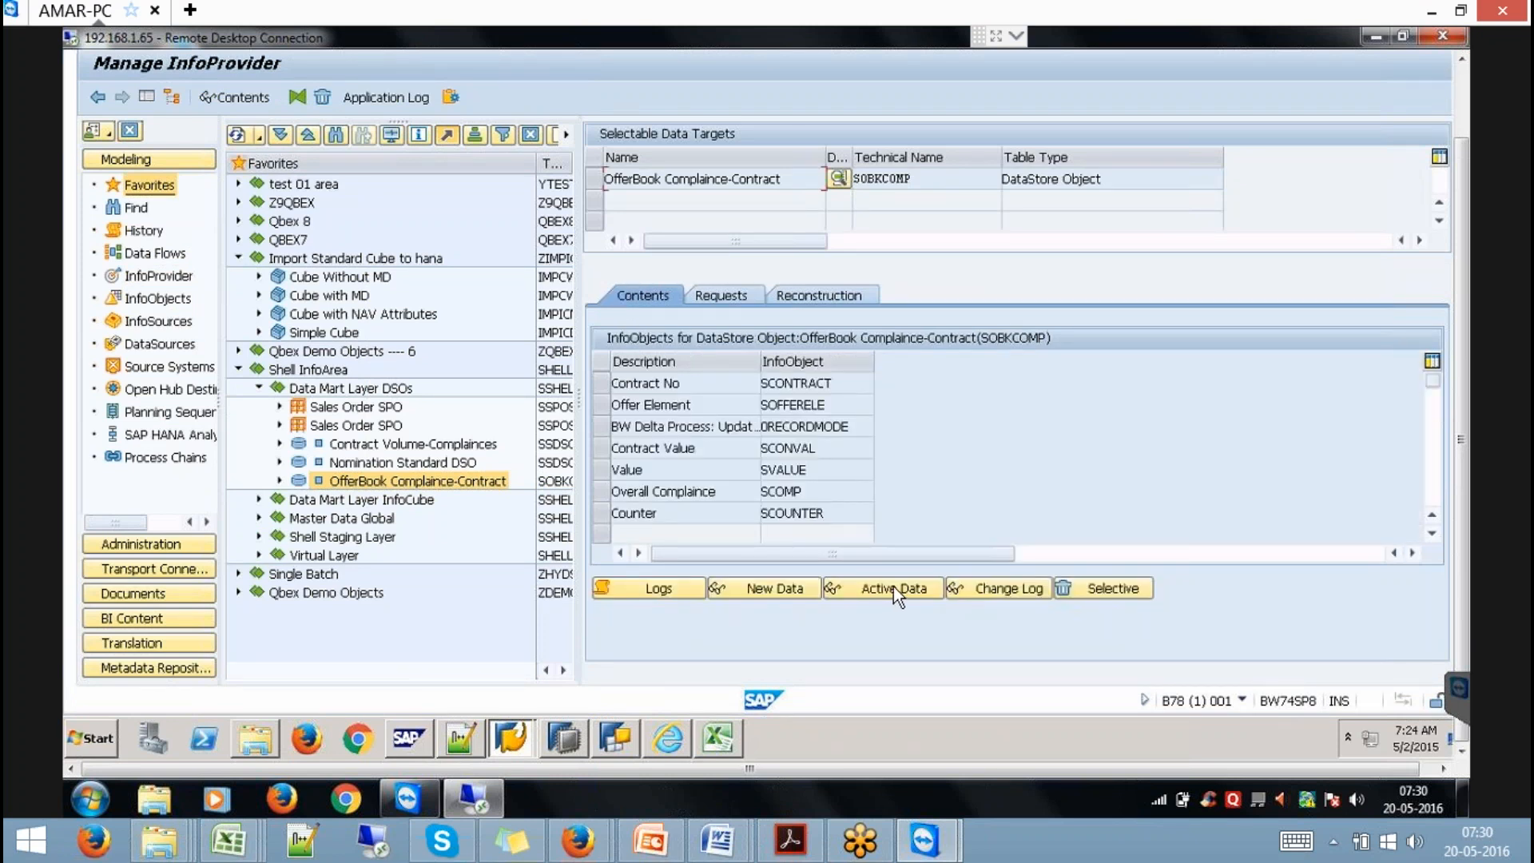
pyautogui.click(893, 591)
pyautogui.click(95, 97)
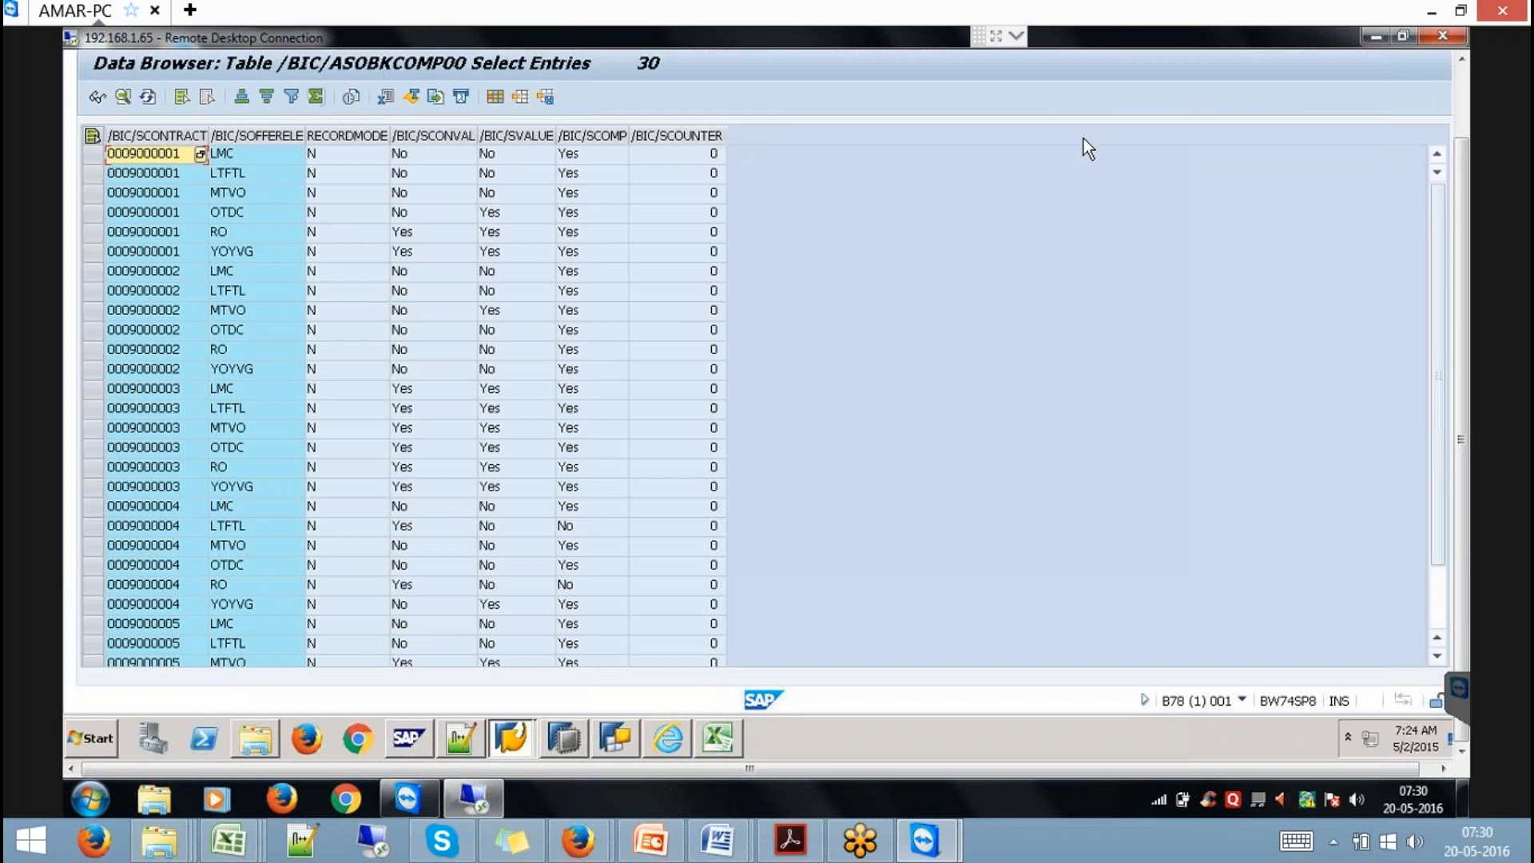
# Back in the Workbench, locate SMPICSORD under Virtual Layer, Sales Order based on Cubes.
pyautogui.click(1464, 85)
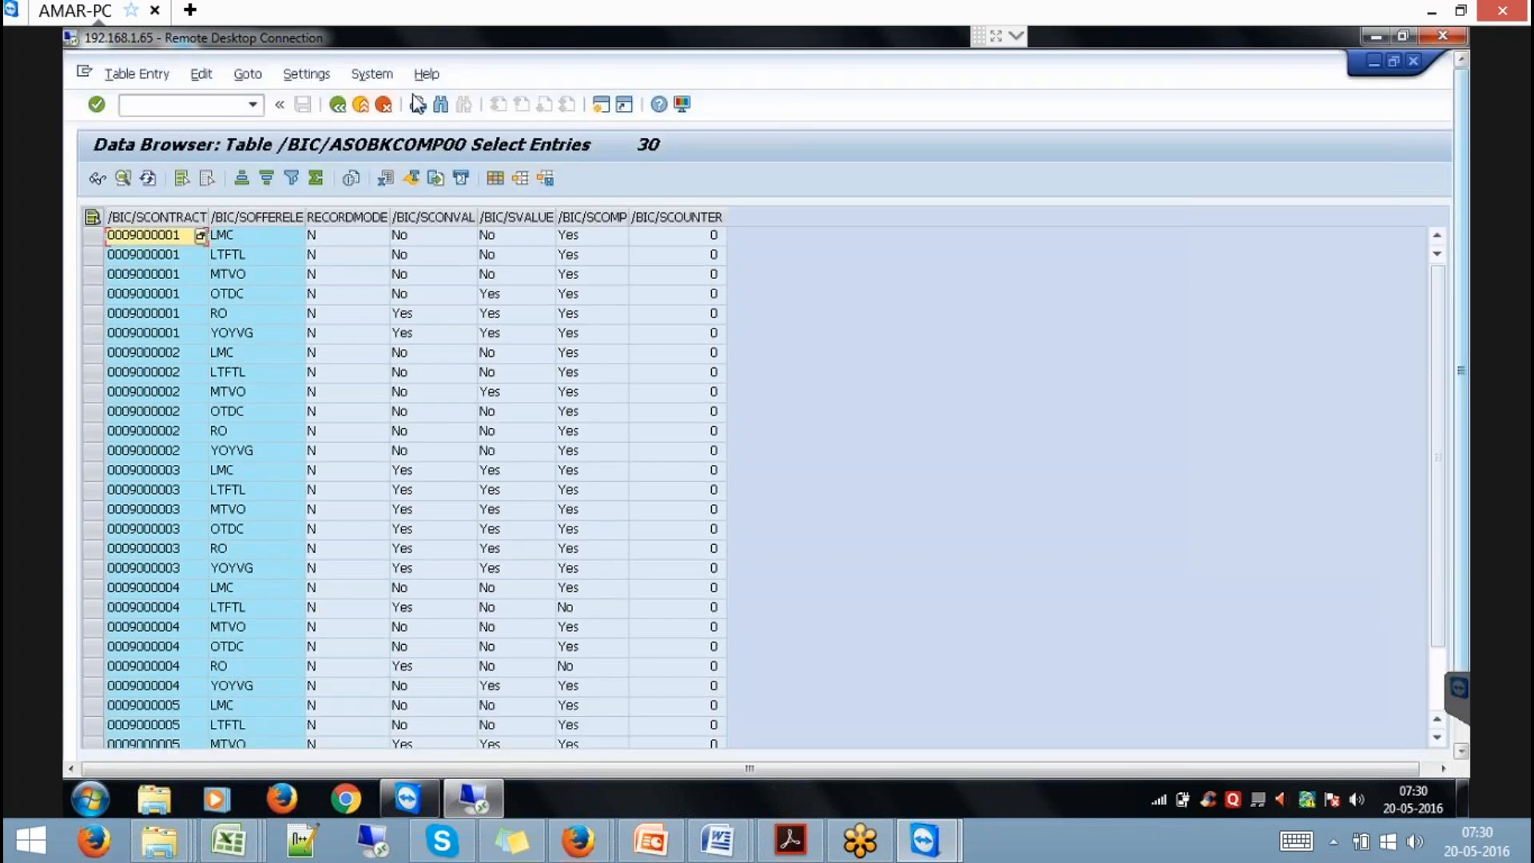
pyautogui.press('F3')
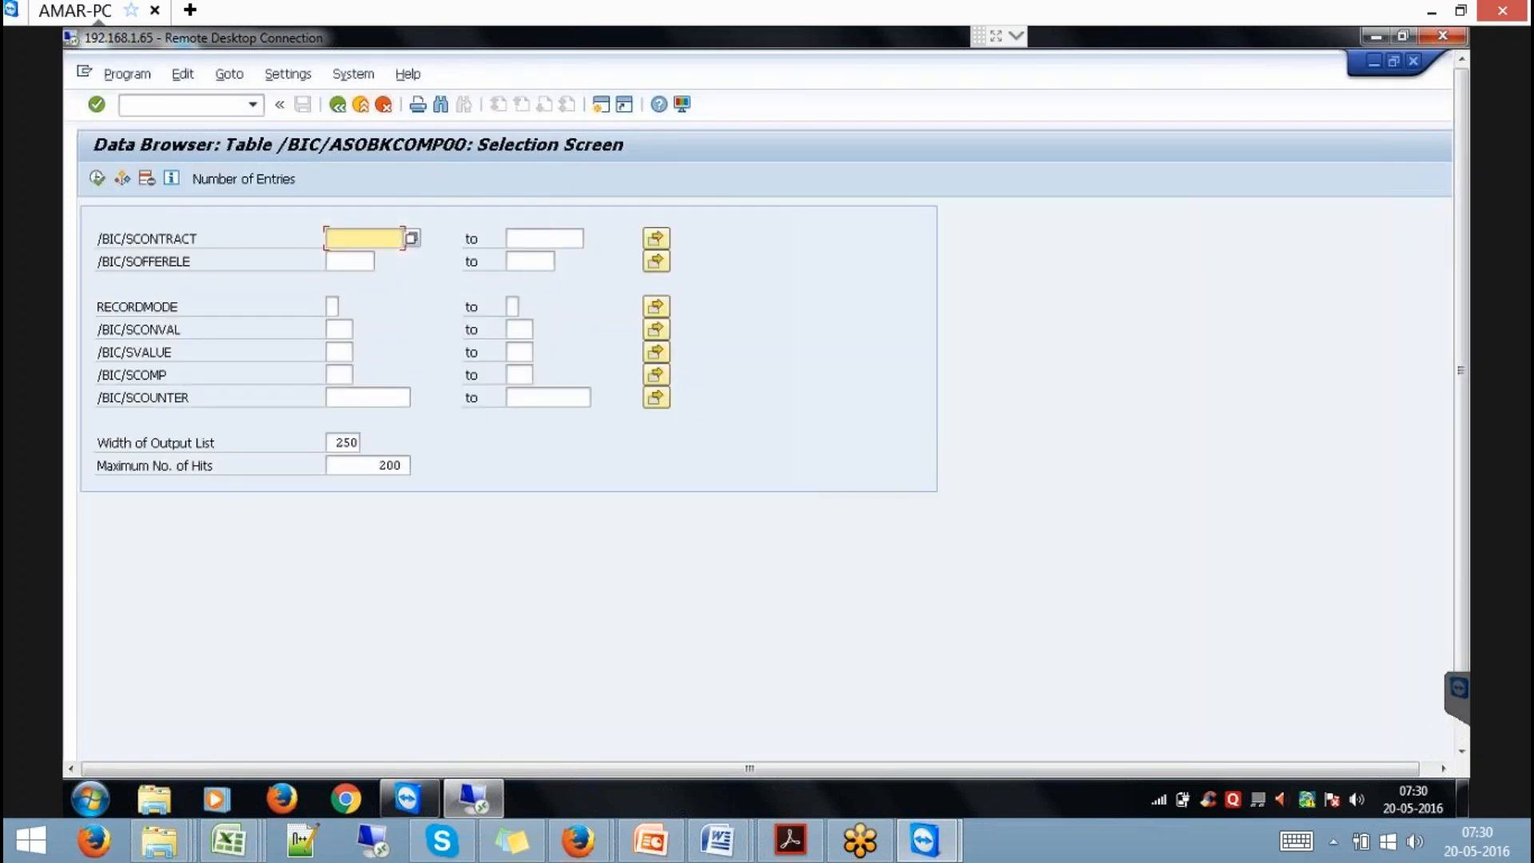
pyautogui.press('F3')
pyautogui.press('F3')
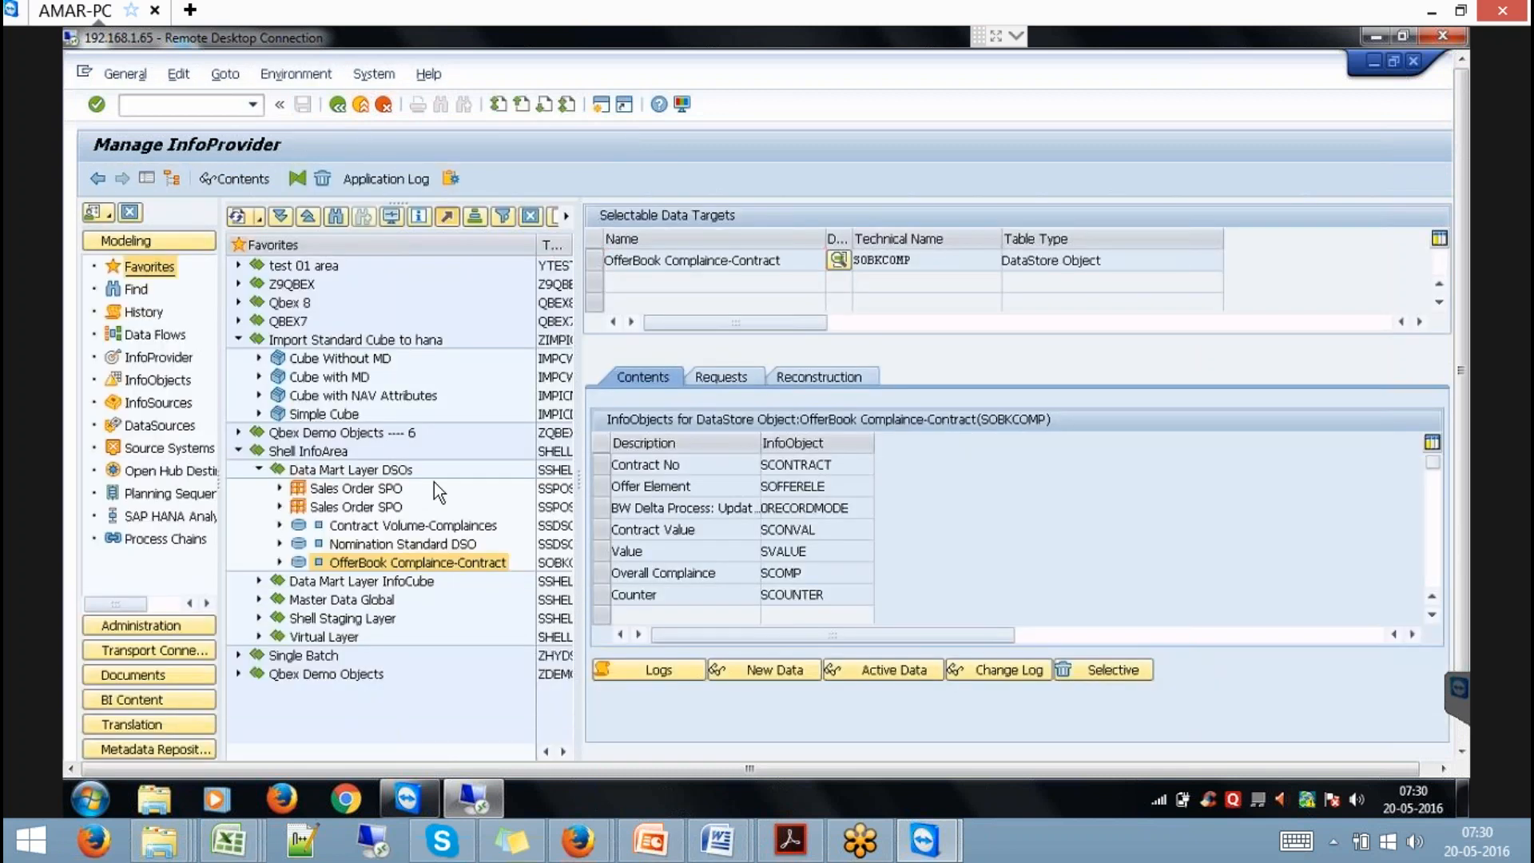
pyautogui.press('F3')
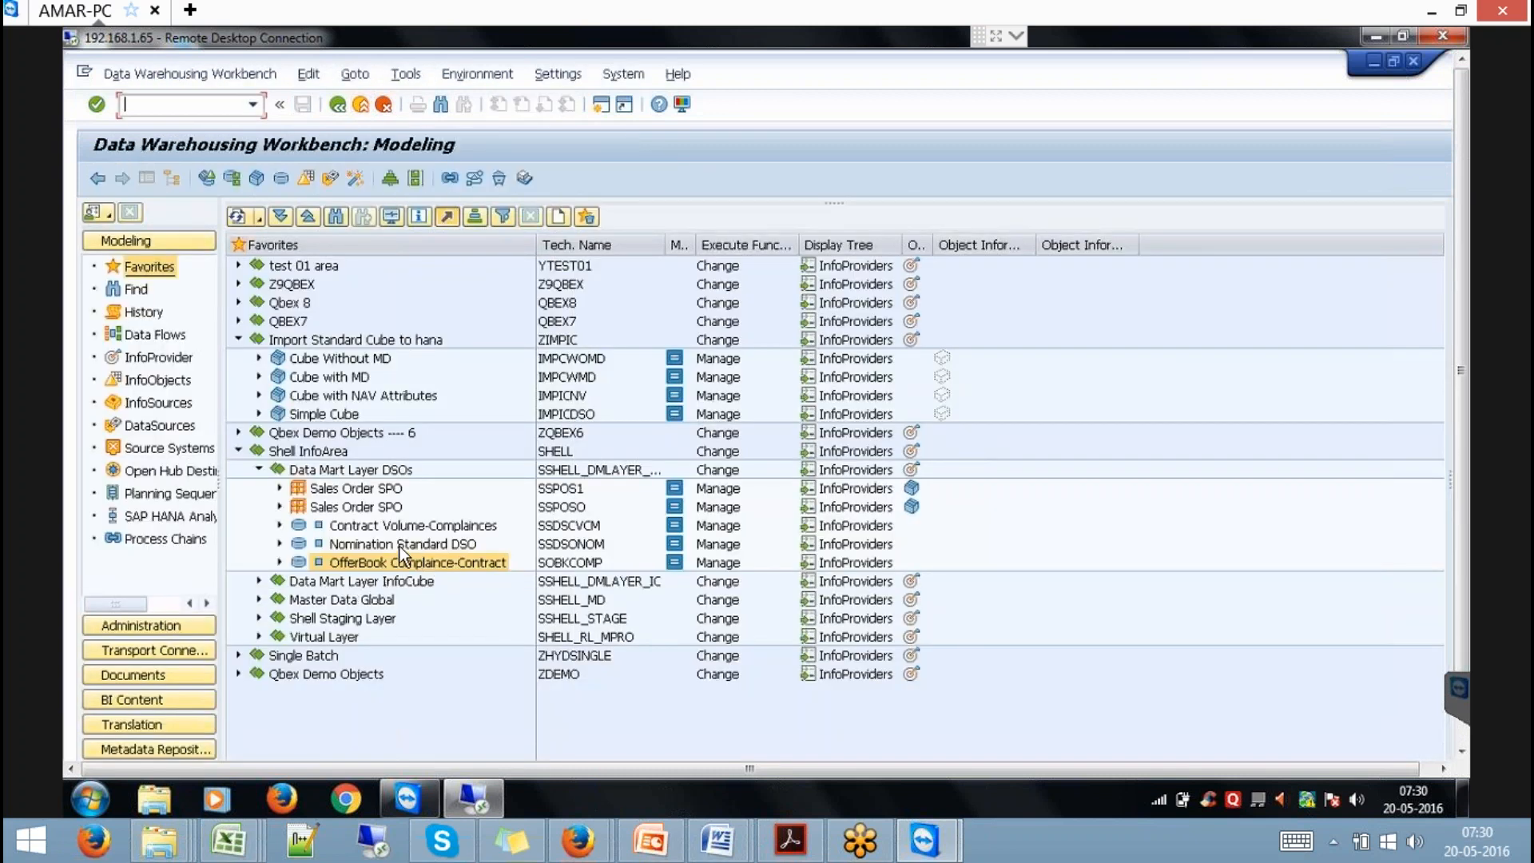
pyautogui.click(259, 470)
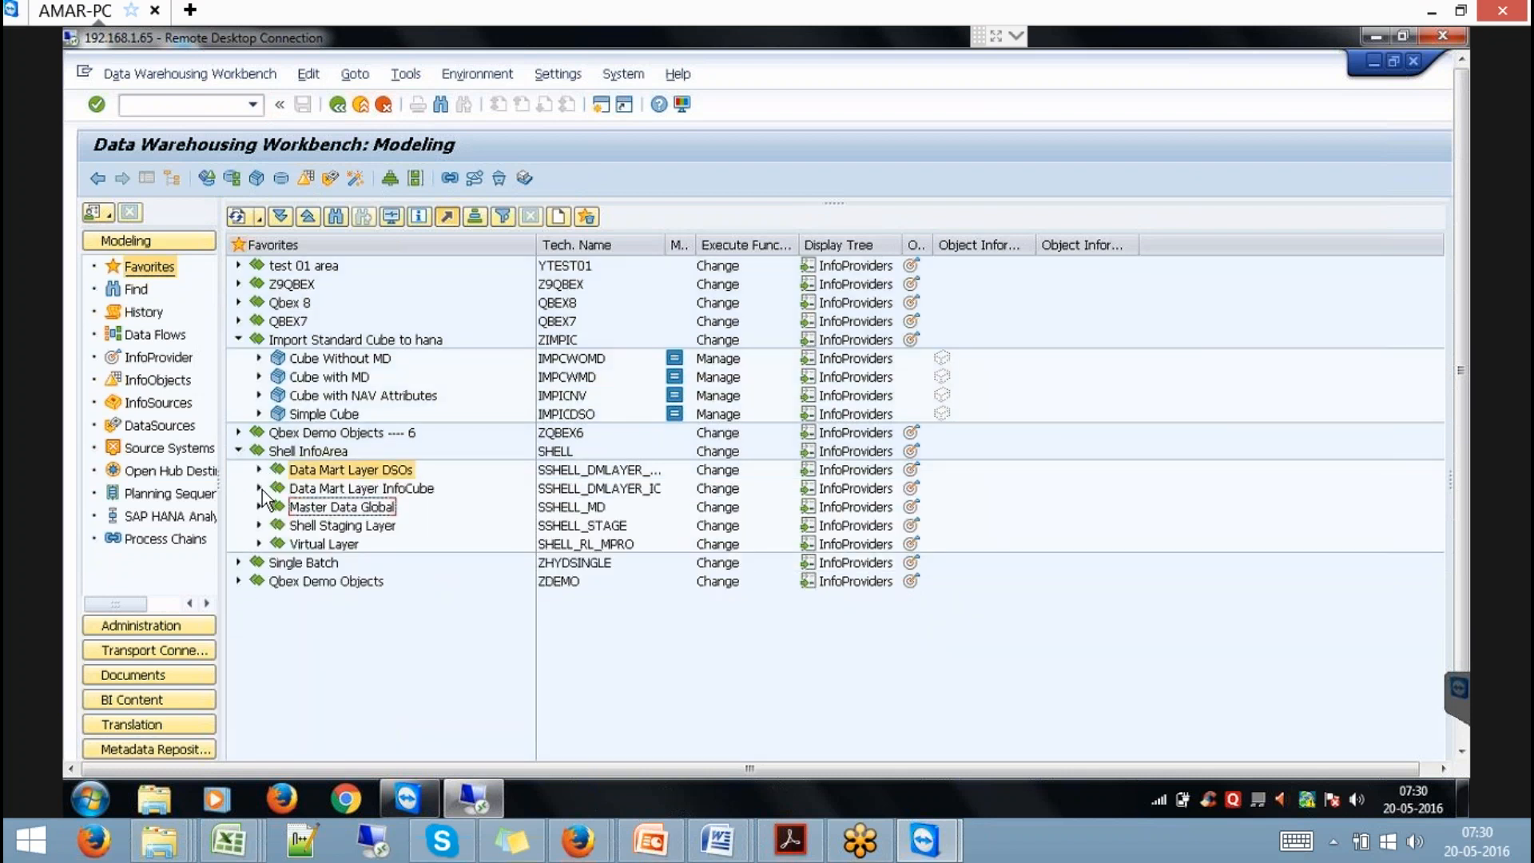
pyautogui.click(258, 543)
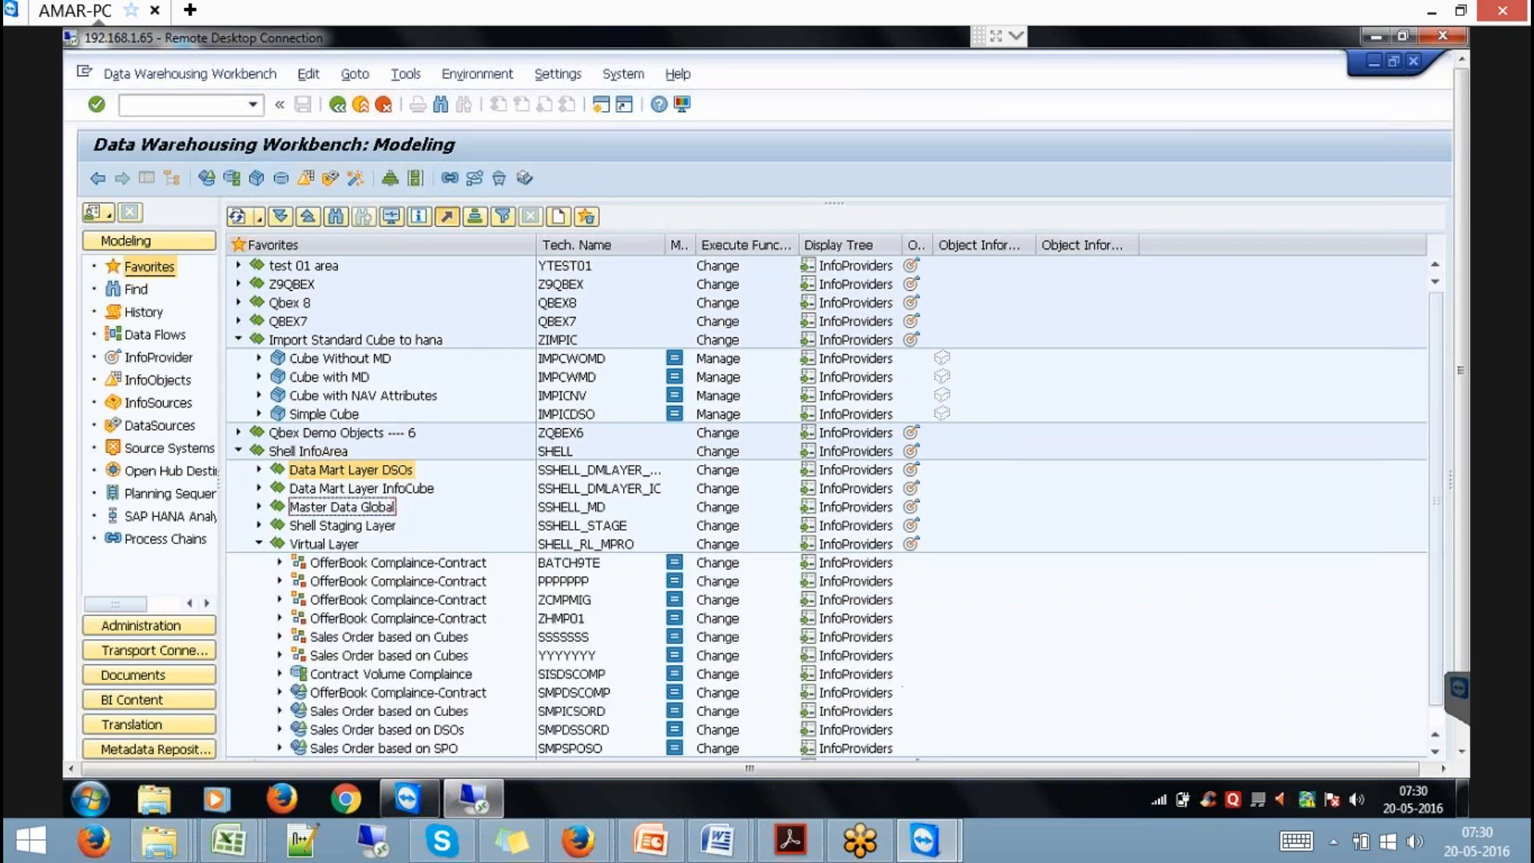
pyautogui.moveTo(1461, 438); pyautogui.dragTo(1454, 521)
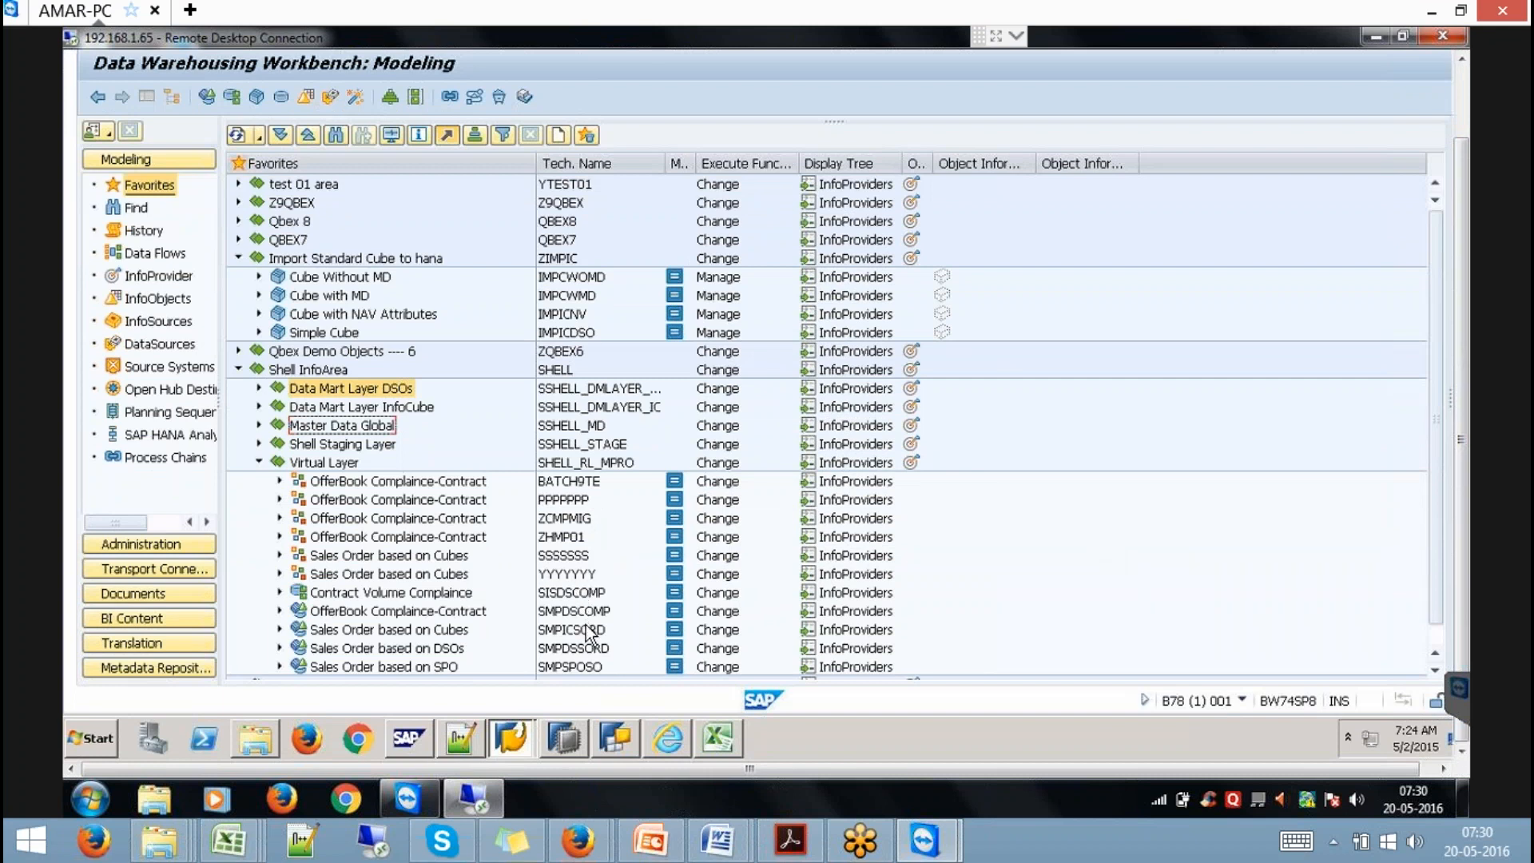
pyautogui.click(280, 629)
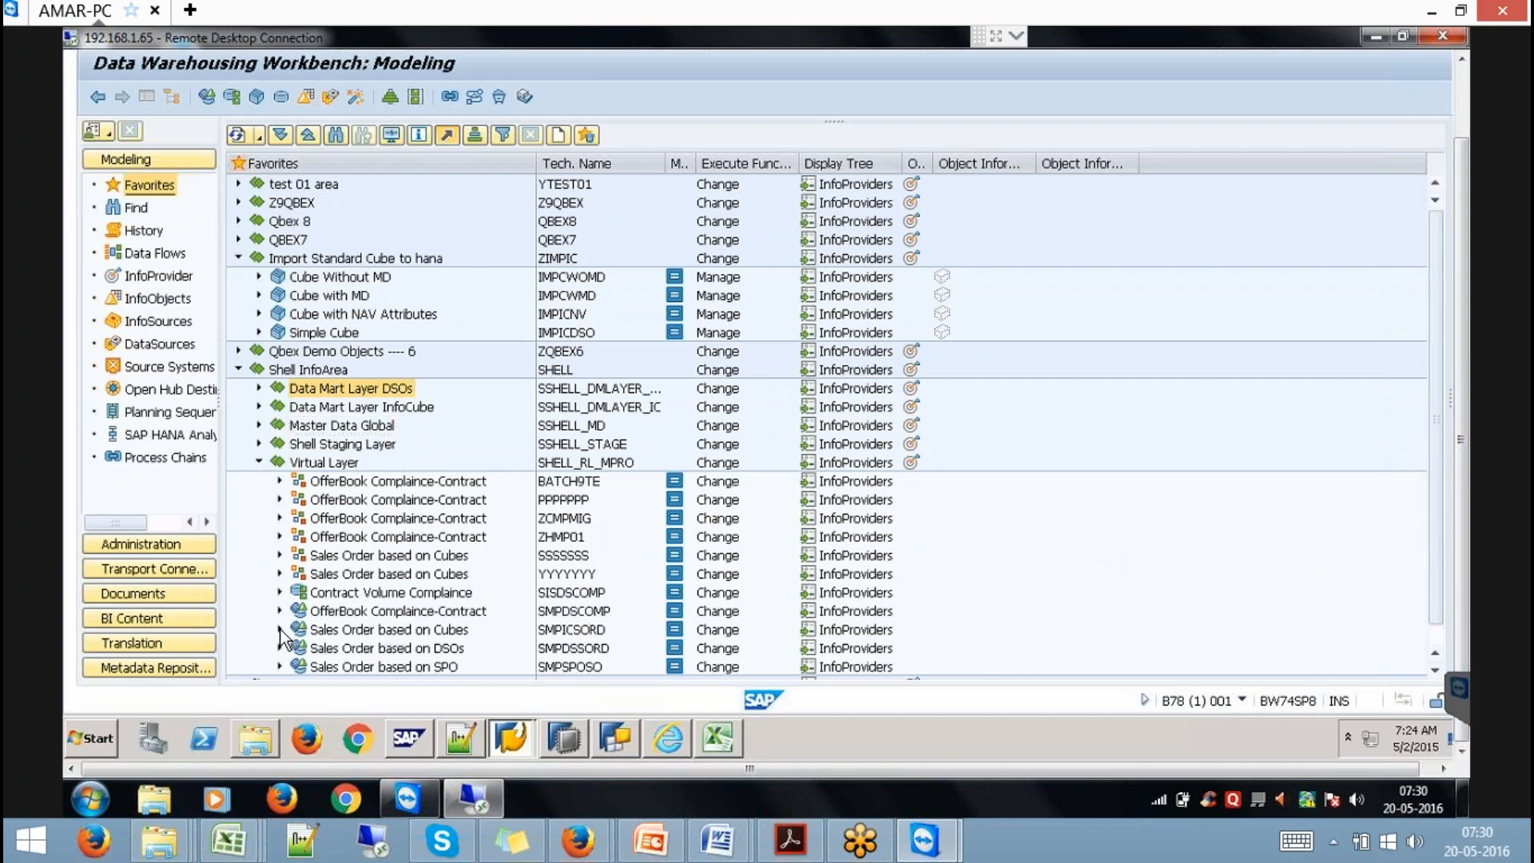
pyautogui.click(572, 596)
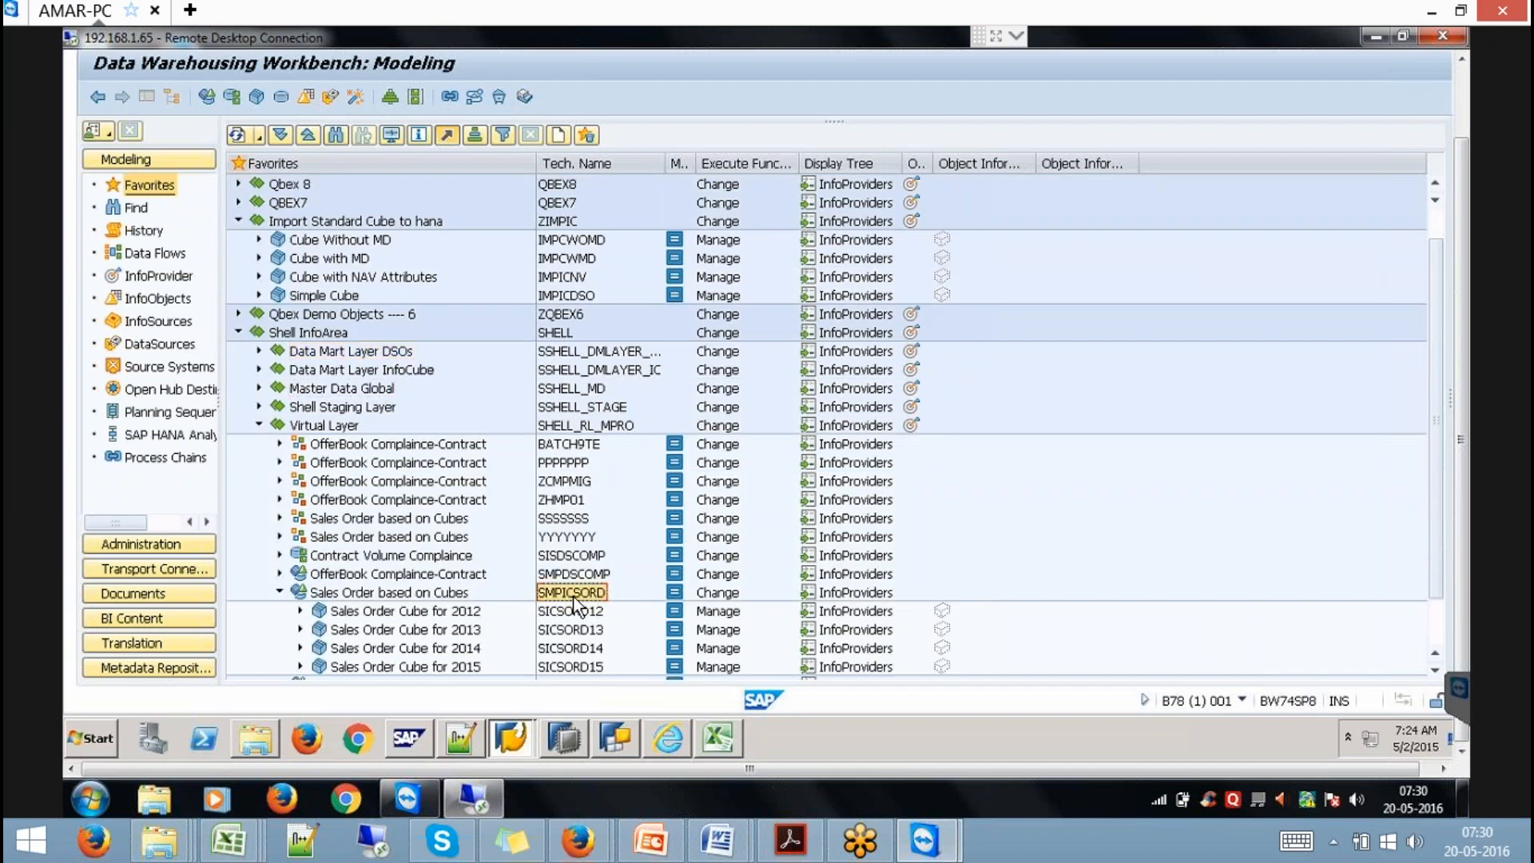
pyautogui.click(620, 736)
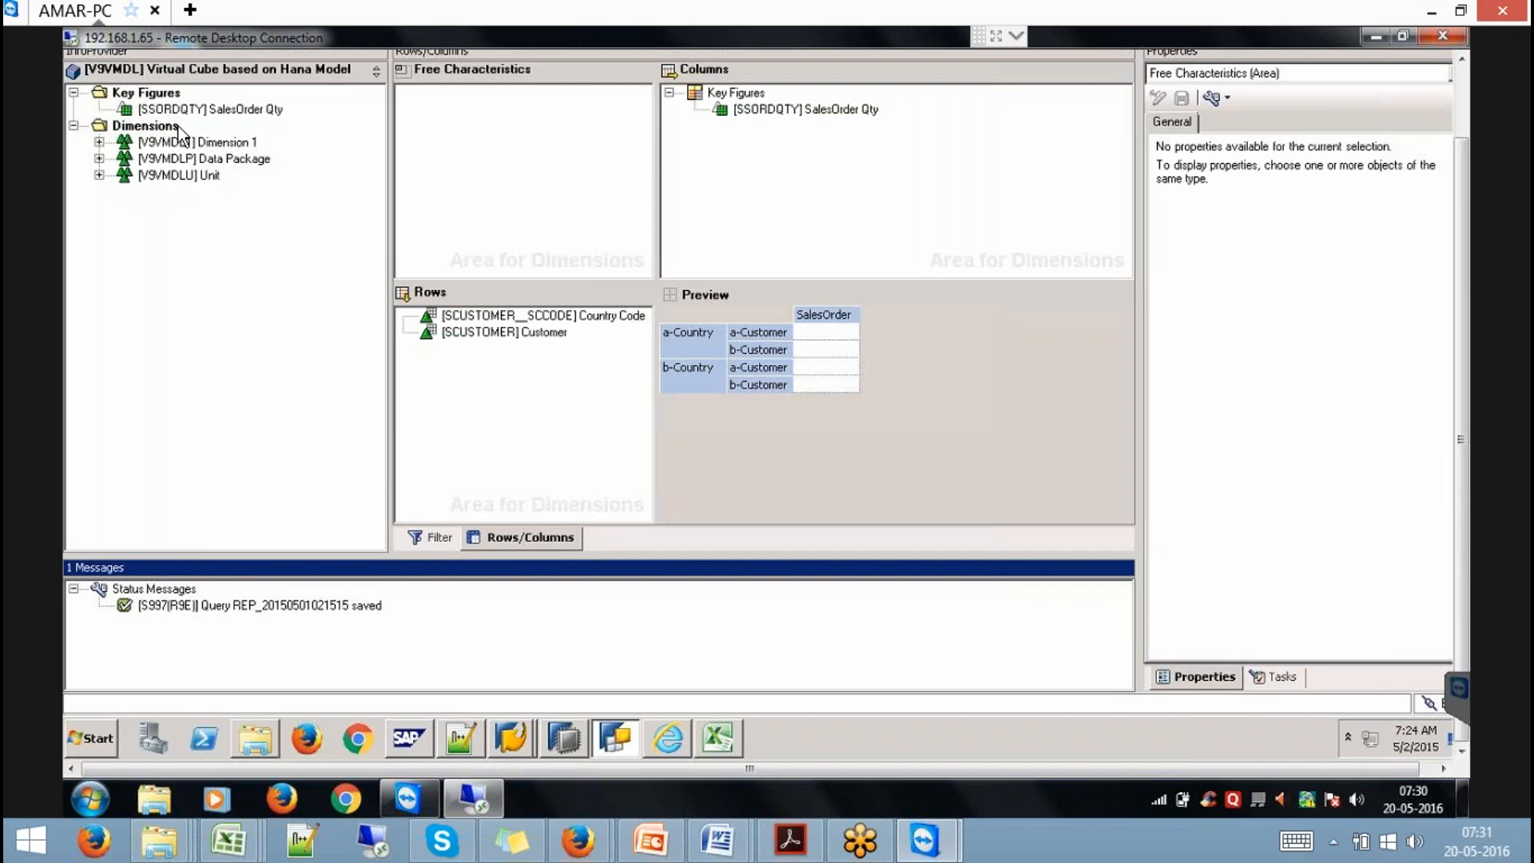
# Start a new query on the SMPICSORD InfoProvider, found by name search.
pyautogui.moveTo(1462, 184); pyautogui.dragTo(1478, 85)
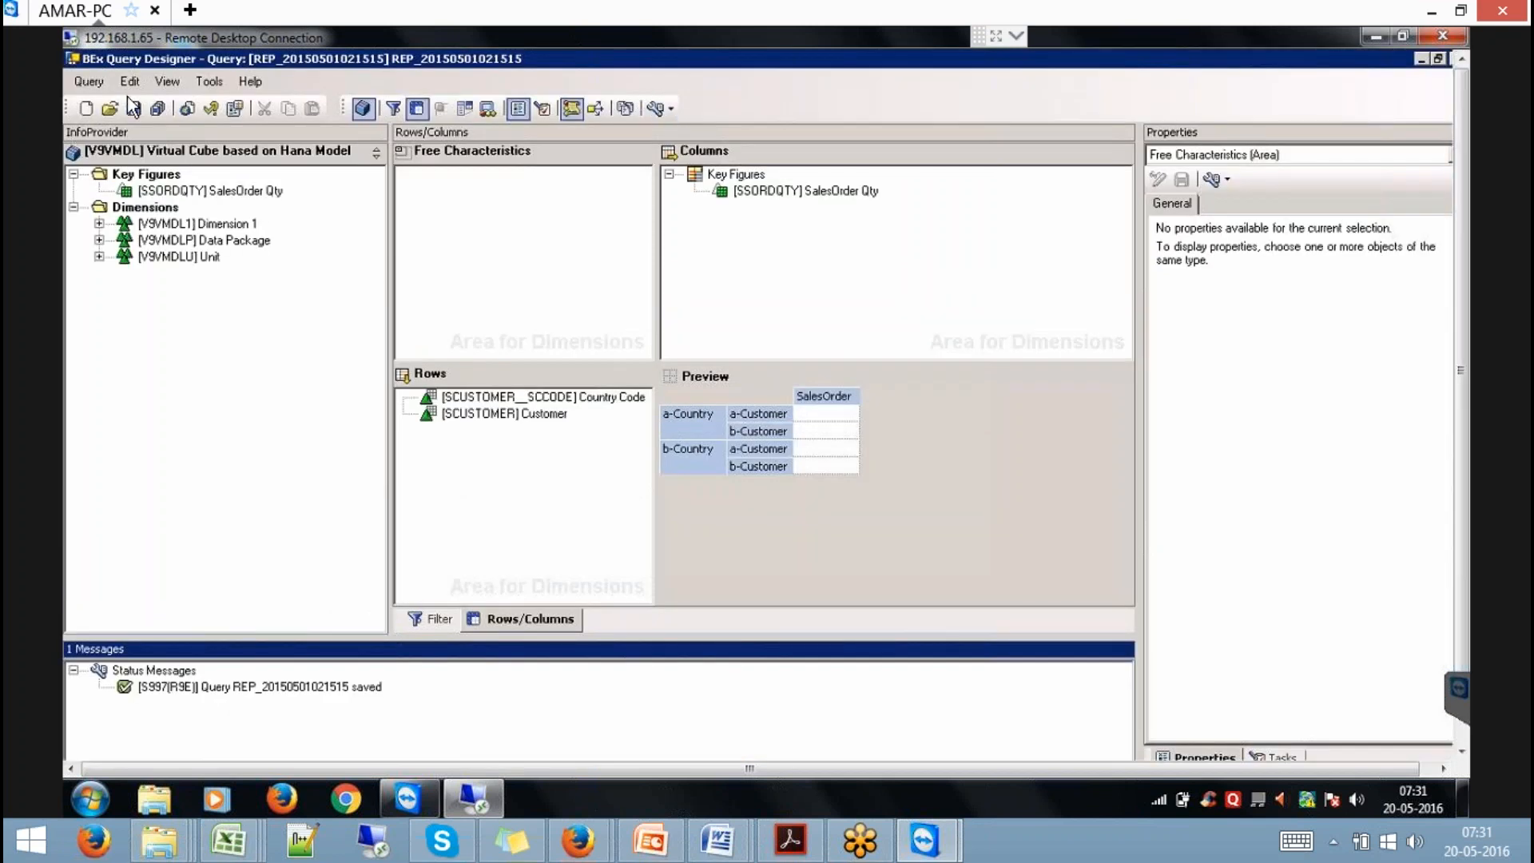
pyautogui.click(86, 108)
pyautogui.click(519, 316)
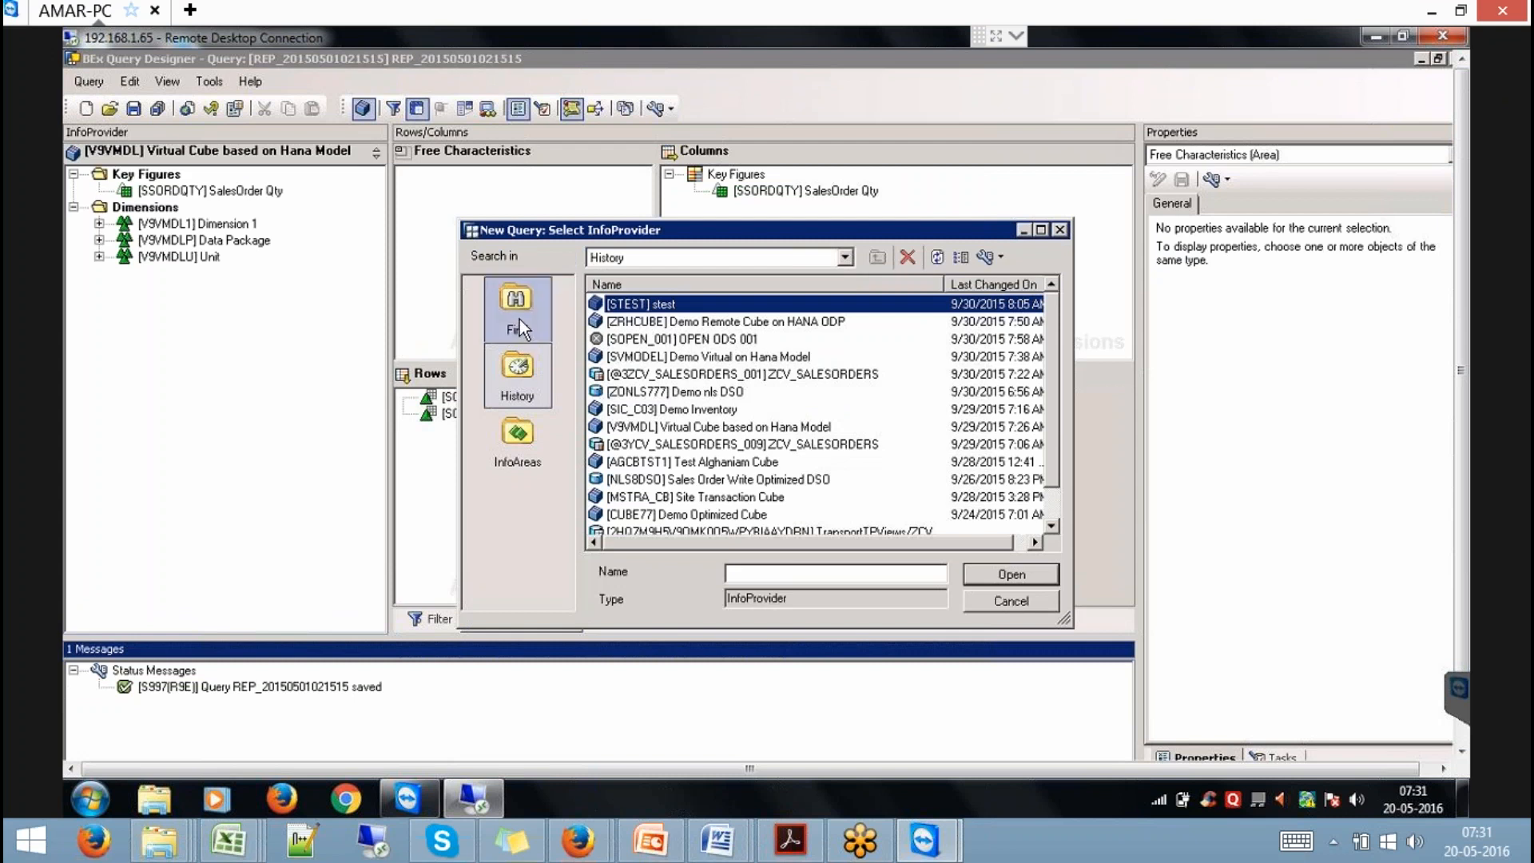
pyautogui.write('SMPICSORD')
pyautogui.press('Return')
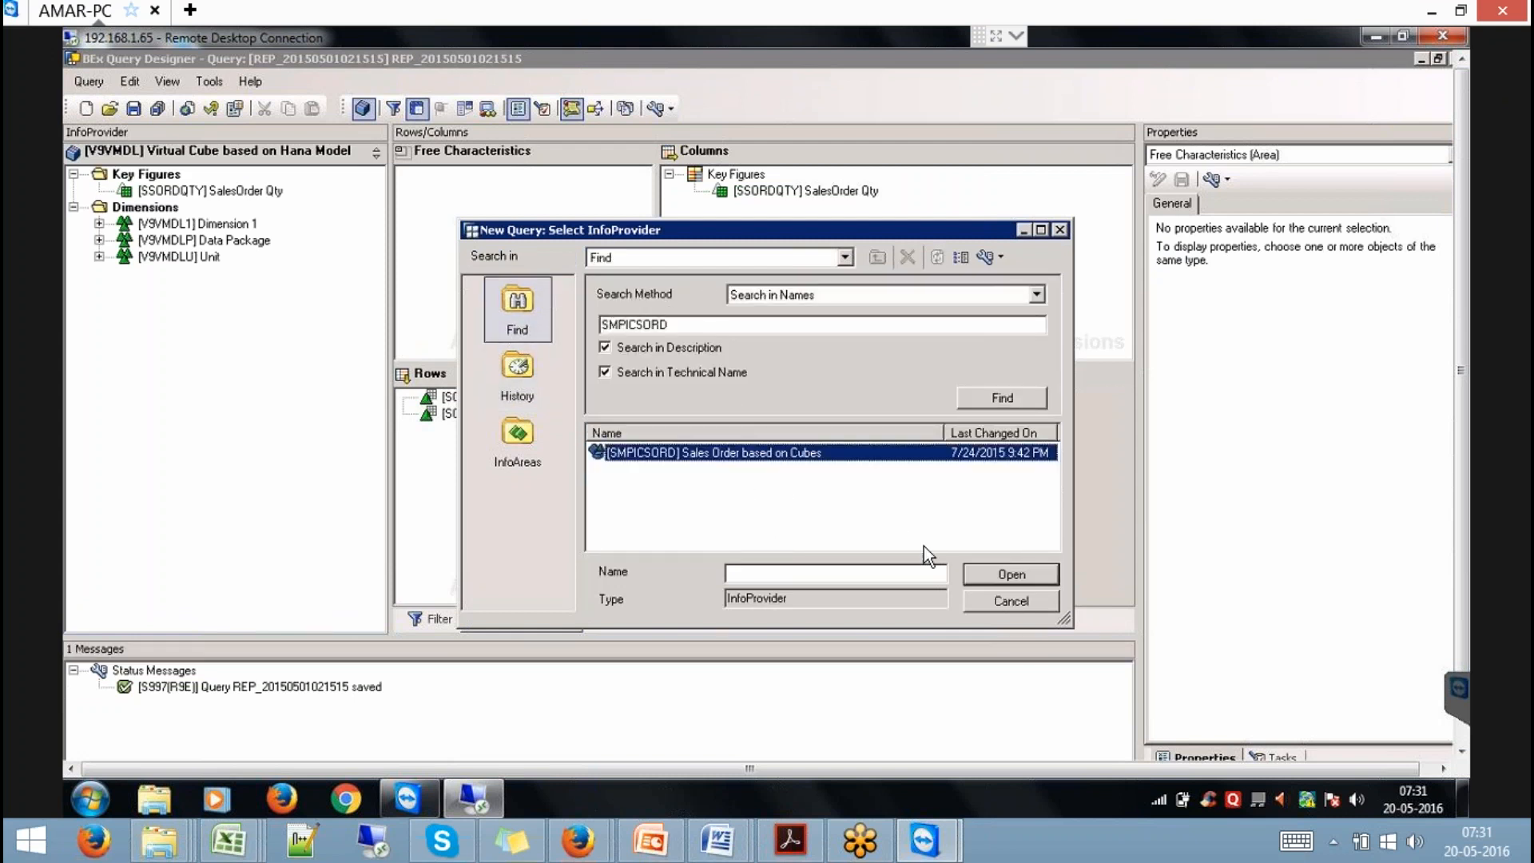
pyautogui.click(985, 577)
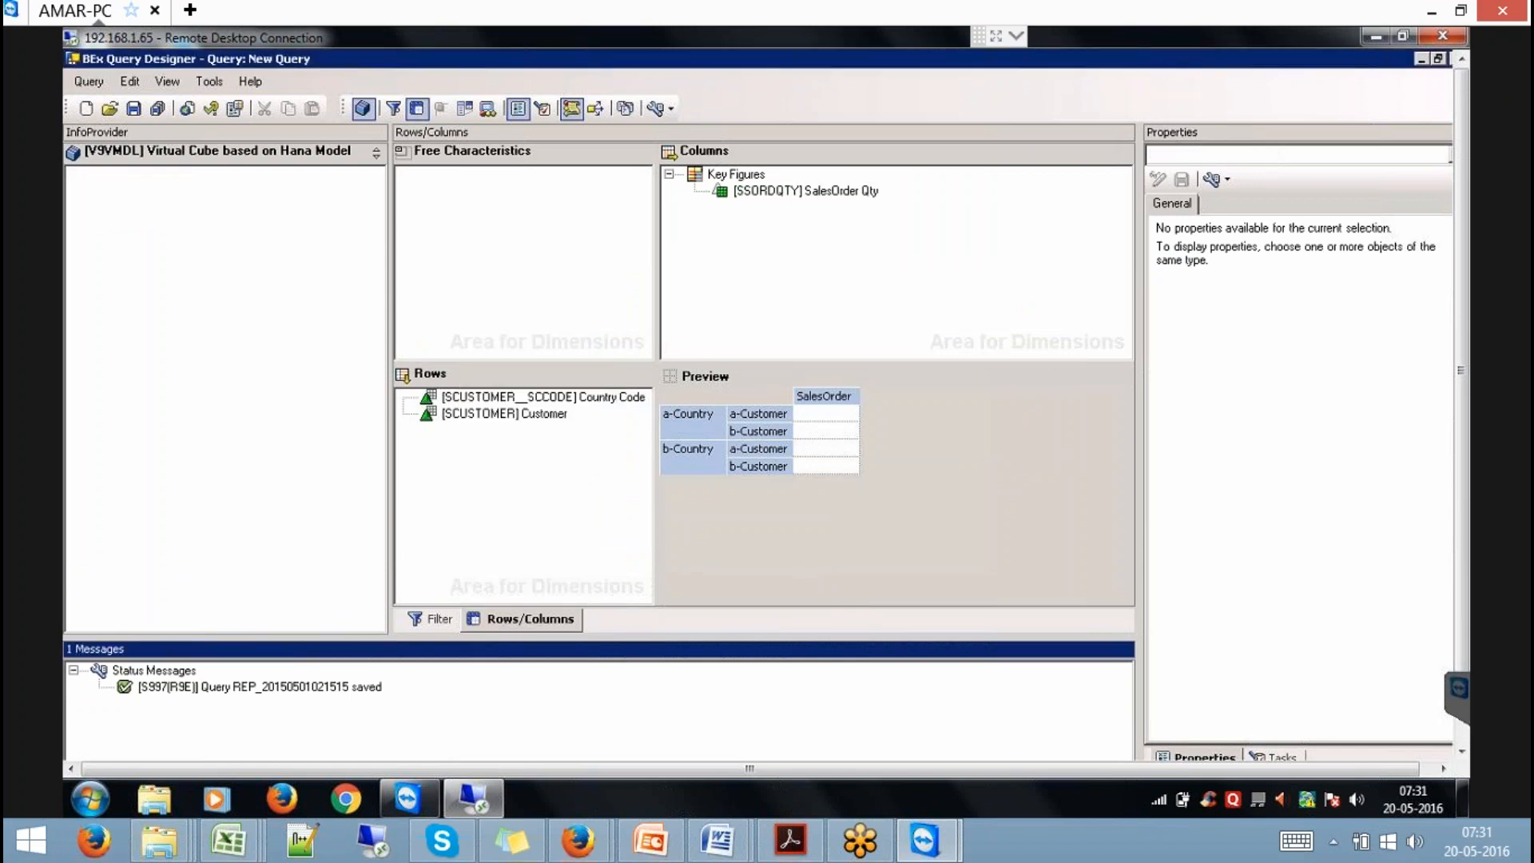
# Put SalesOrder No and Customer in rows, Counter and SalesOrder Qty in columns.
pyautogui.click(564, 615)
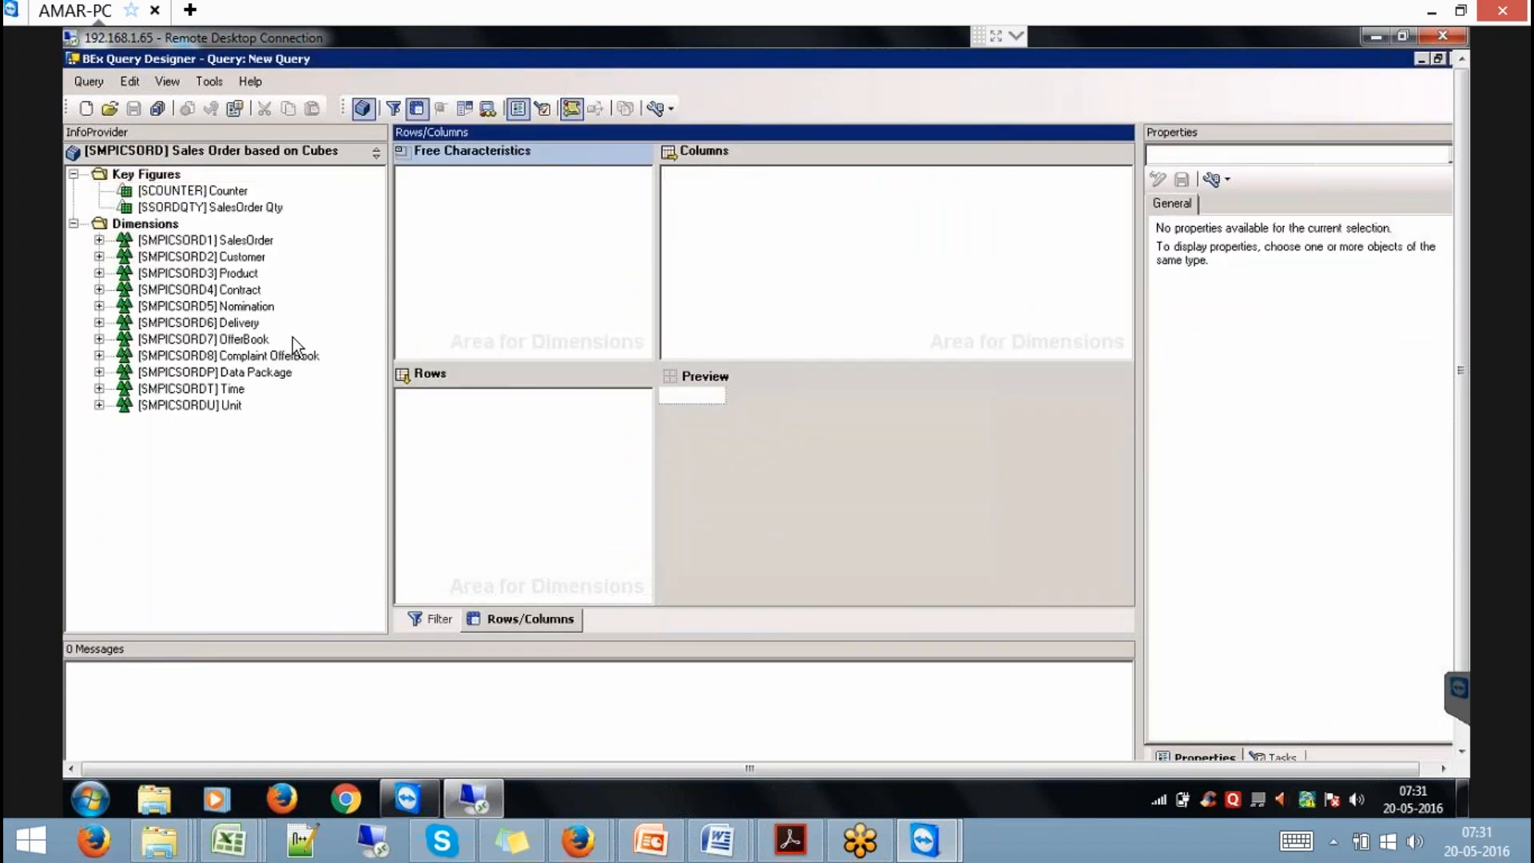
pyautogui.click(99, 240)
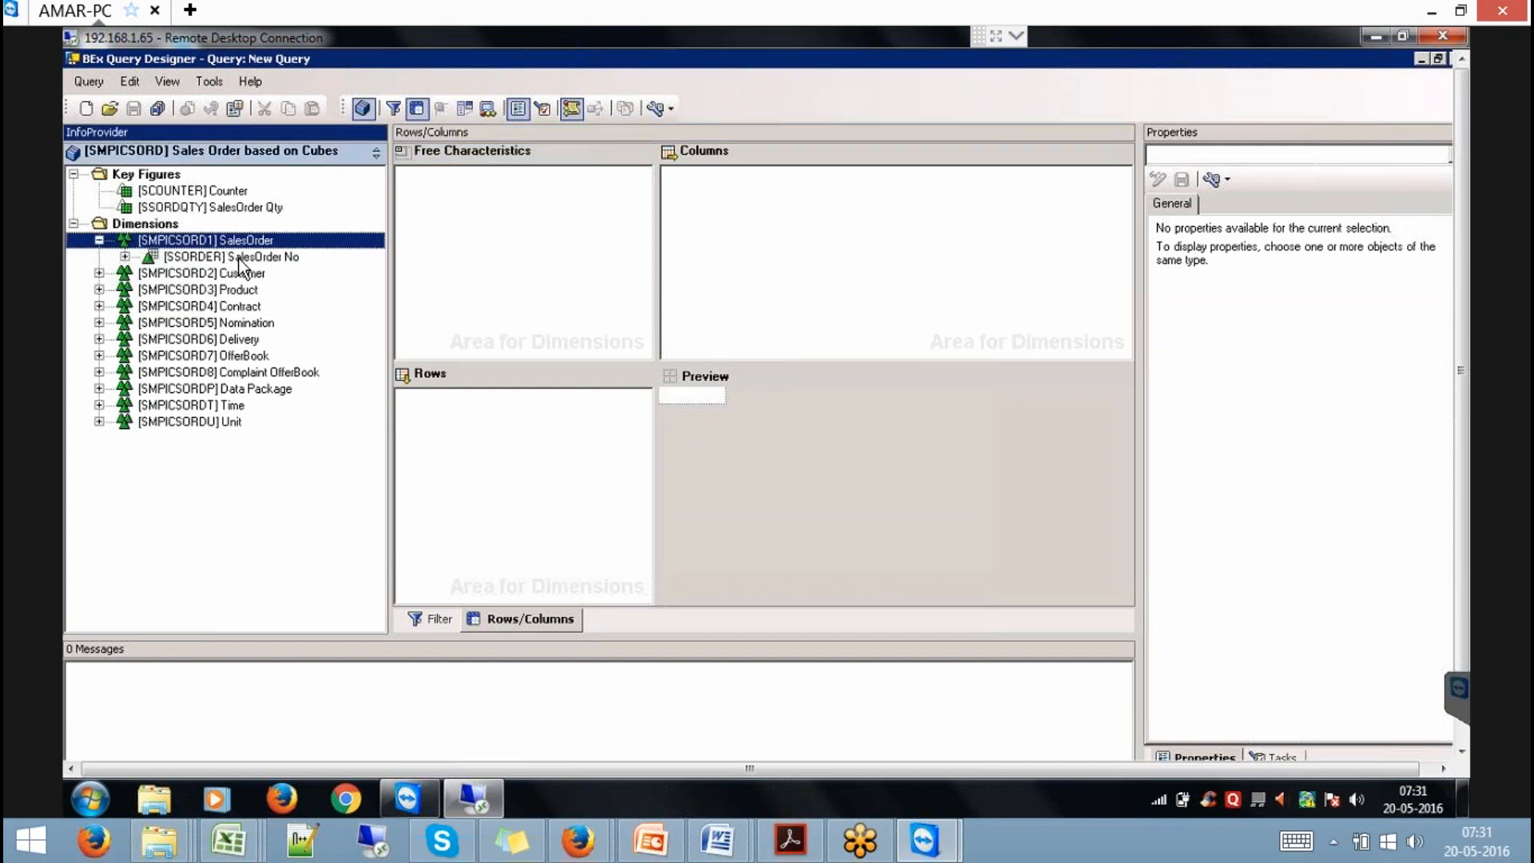
pyautogui.click(239, 257)
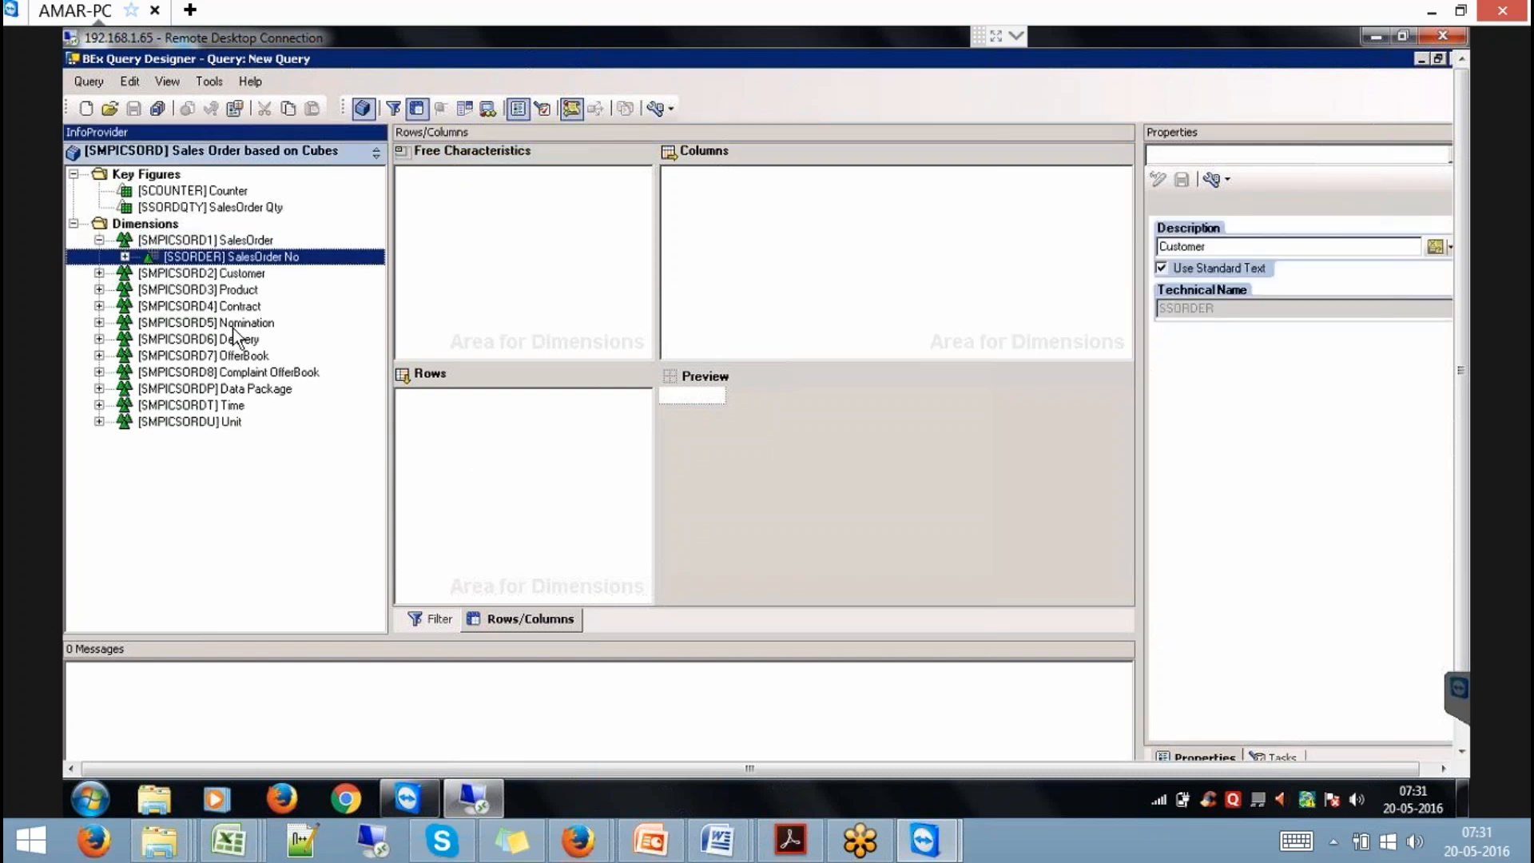
pyautogui.click(99, 273)
pyautogui.moveTo(217, 291); pyautogui.dragTo(468, 422)
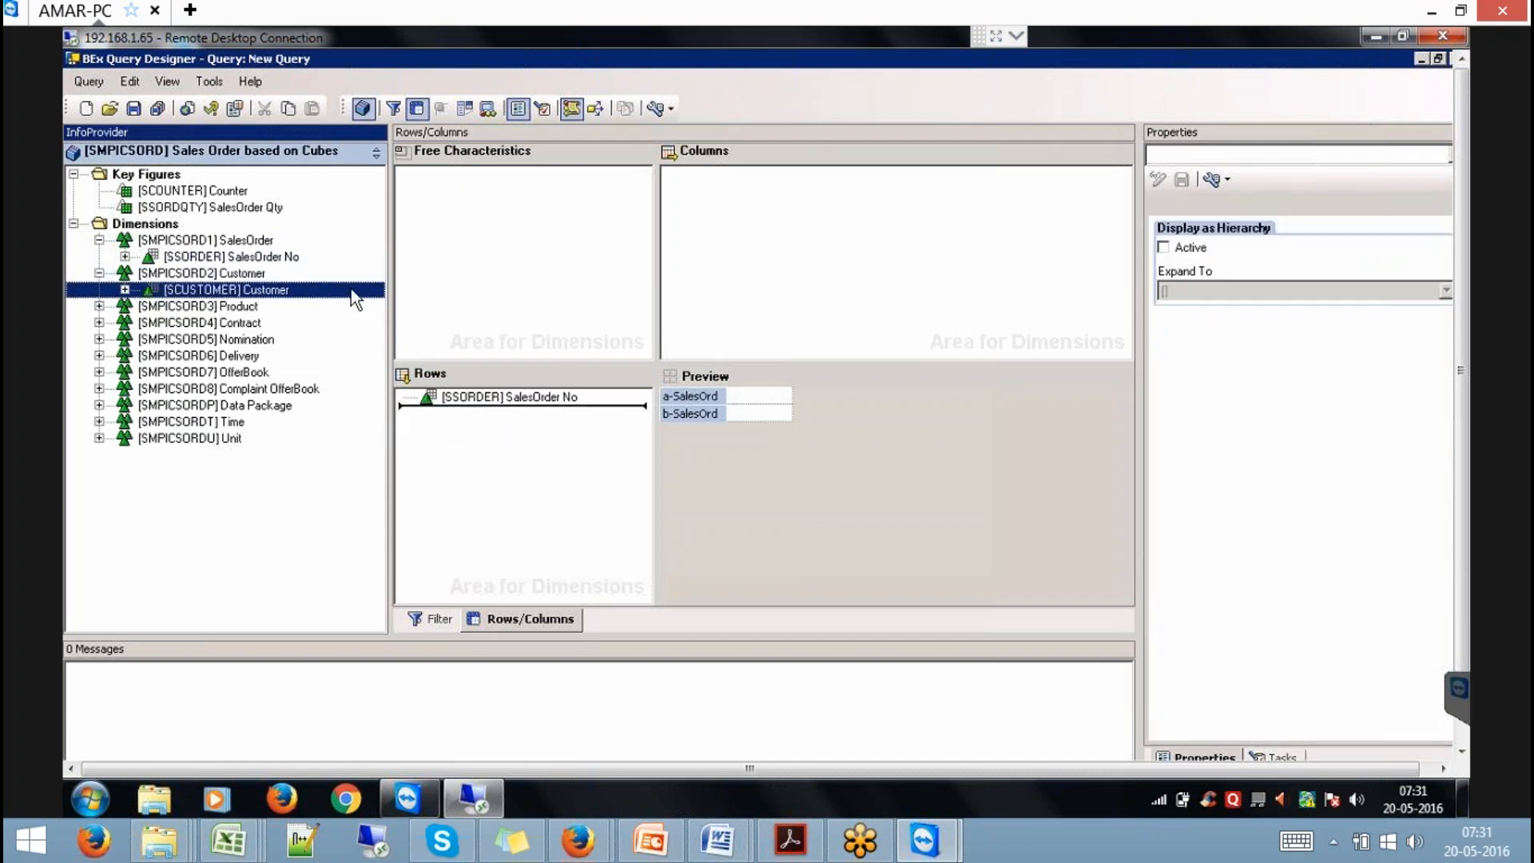
pyautogui.click(217, 194)
pyautogui.moveTo(572, 218); pyautogui.dragTo(703, 212)
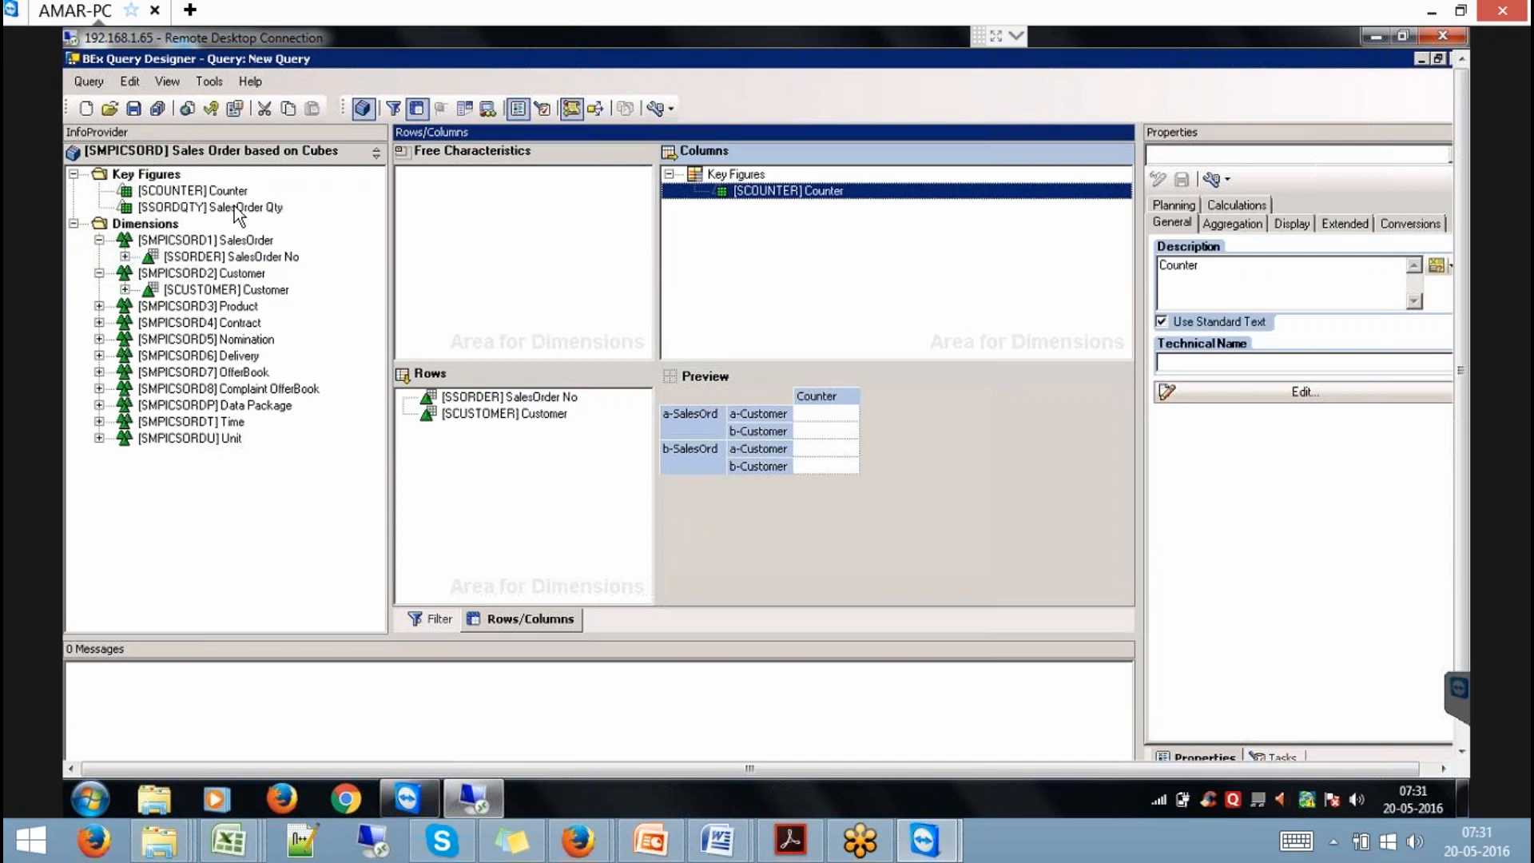
pyautogui.moveTo(236, 209); pyautogui.dragTo(723, 205)
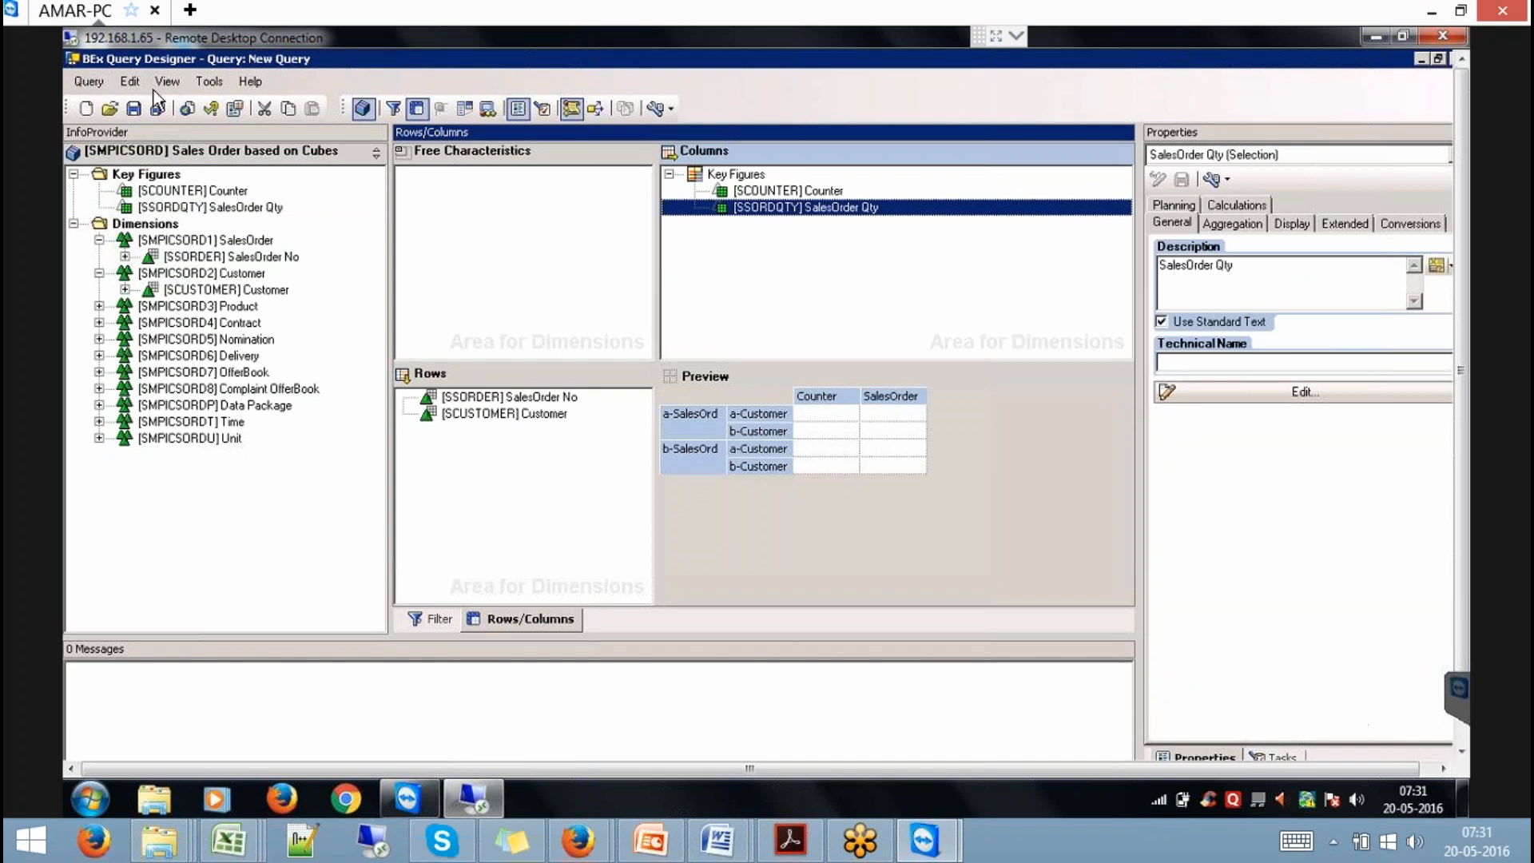
pyautogui.click(134, 108)
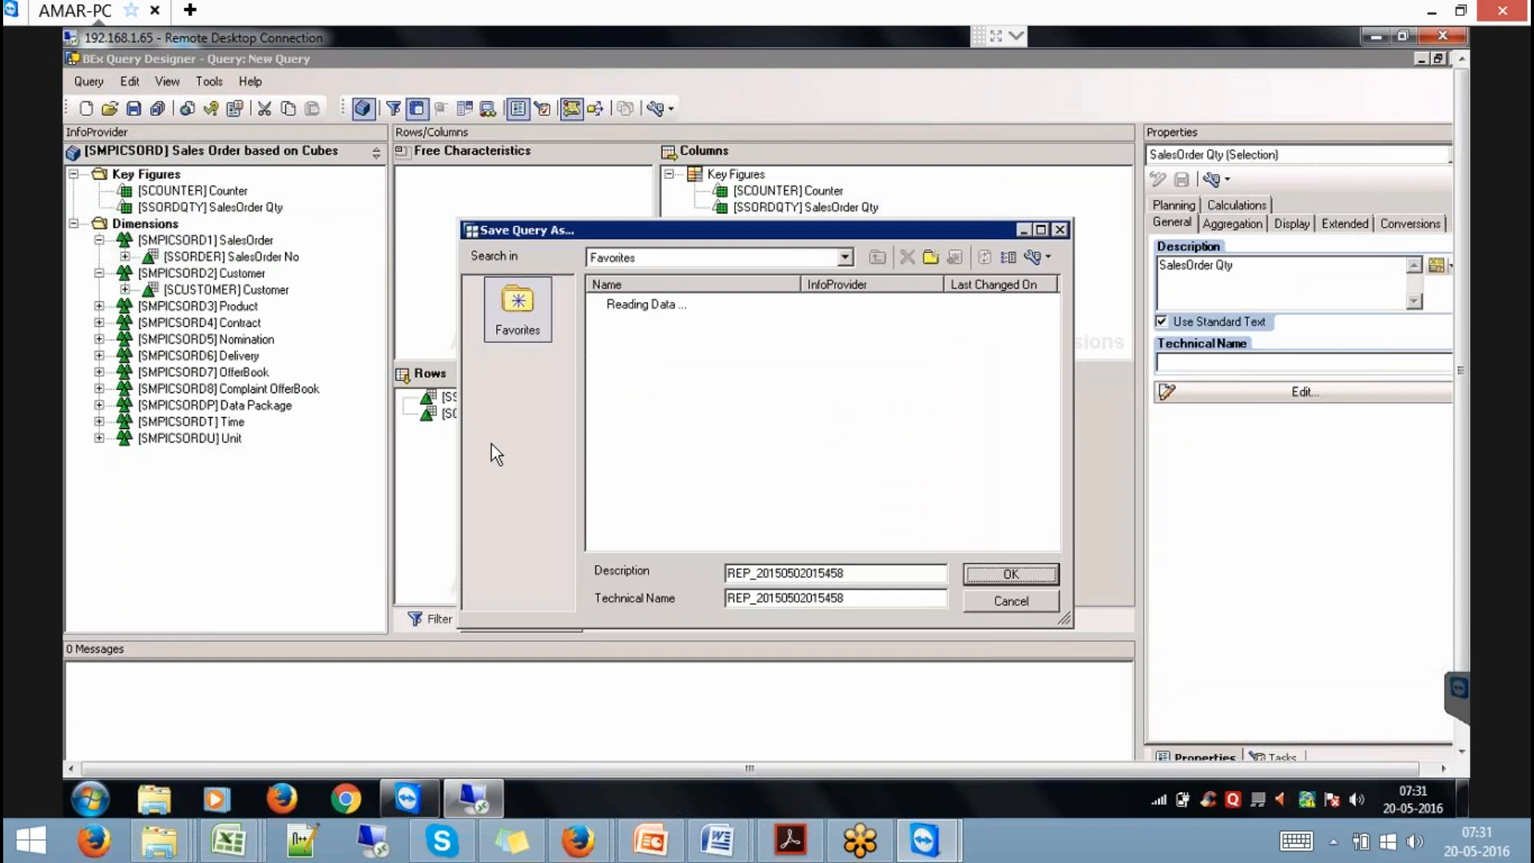
# Save the new query with description and technical name HANAQ.
pyautogui.doubleClick(860, 567)
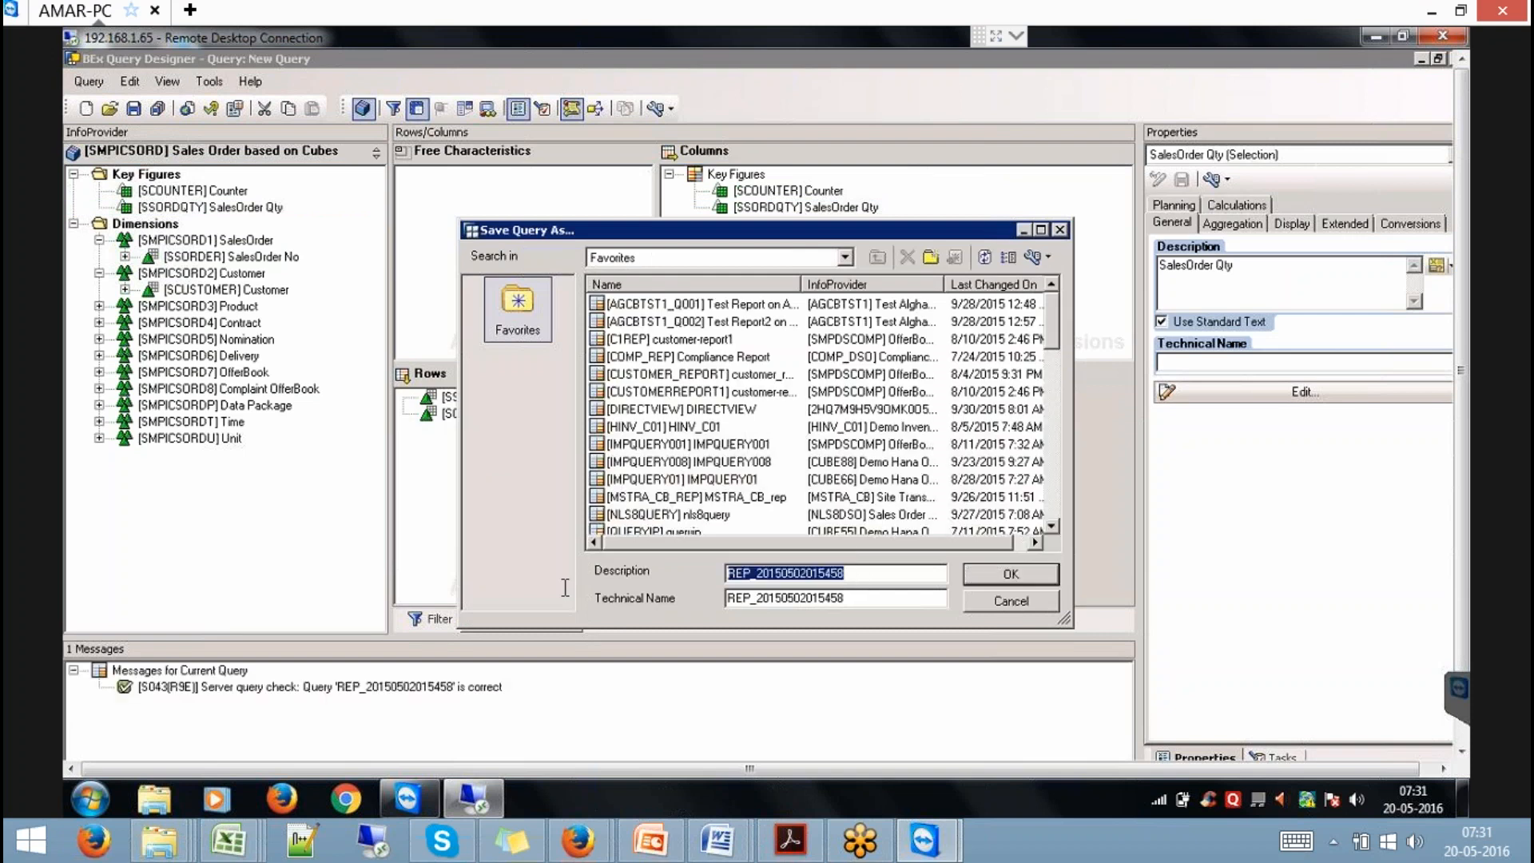
pyautogui.write('HANAQ')
pyautogui.press('Tab')
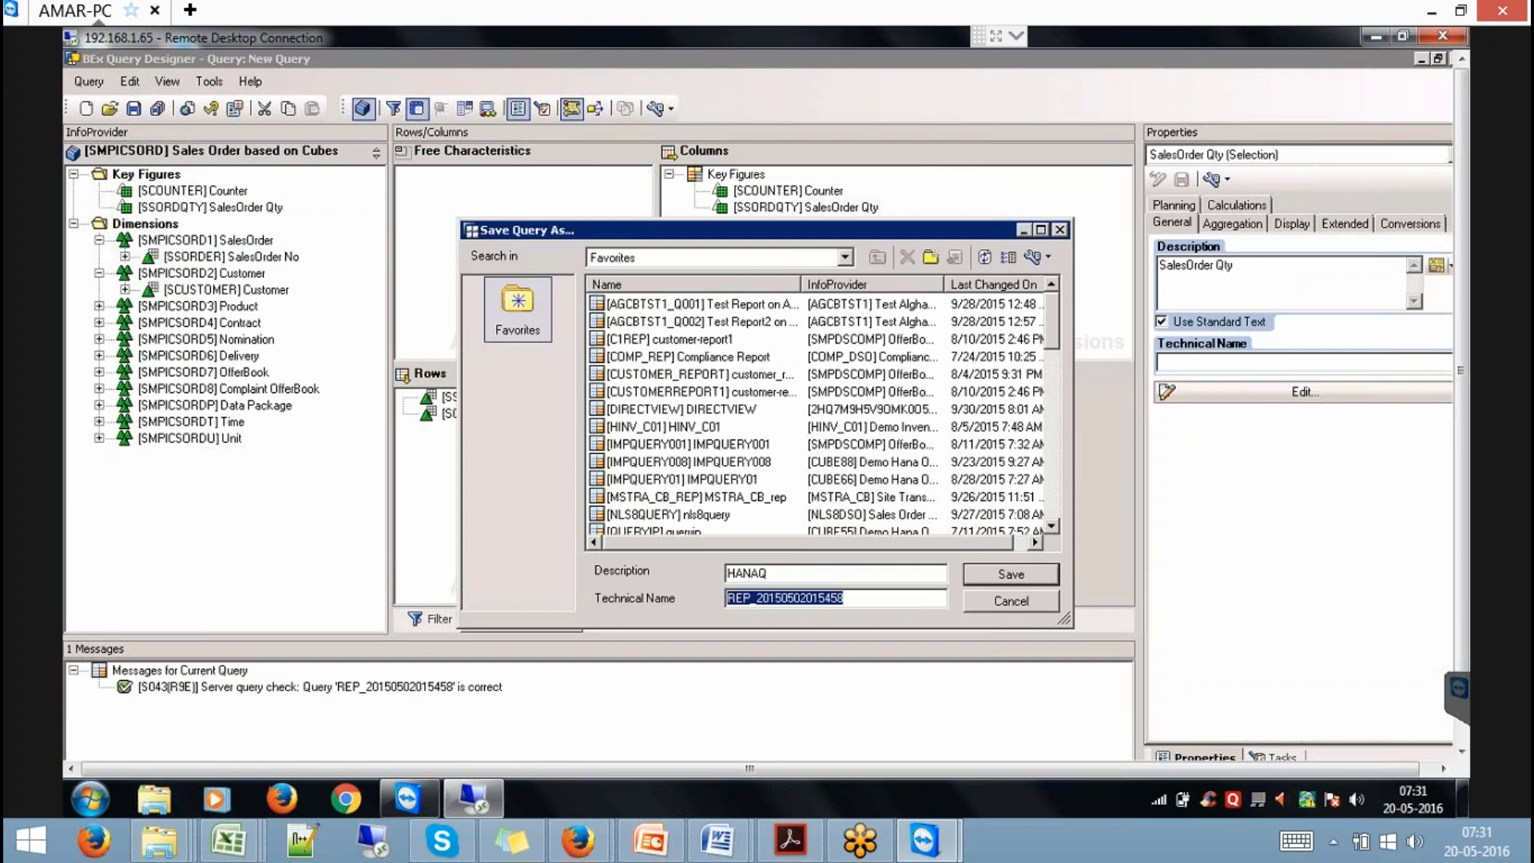
pyautogui.write('HANAQ')
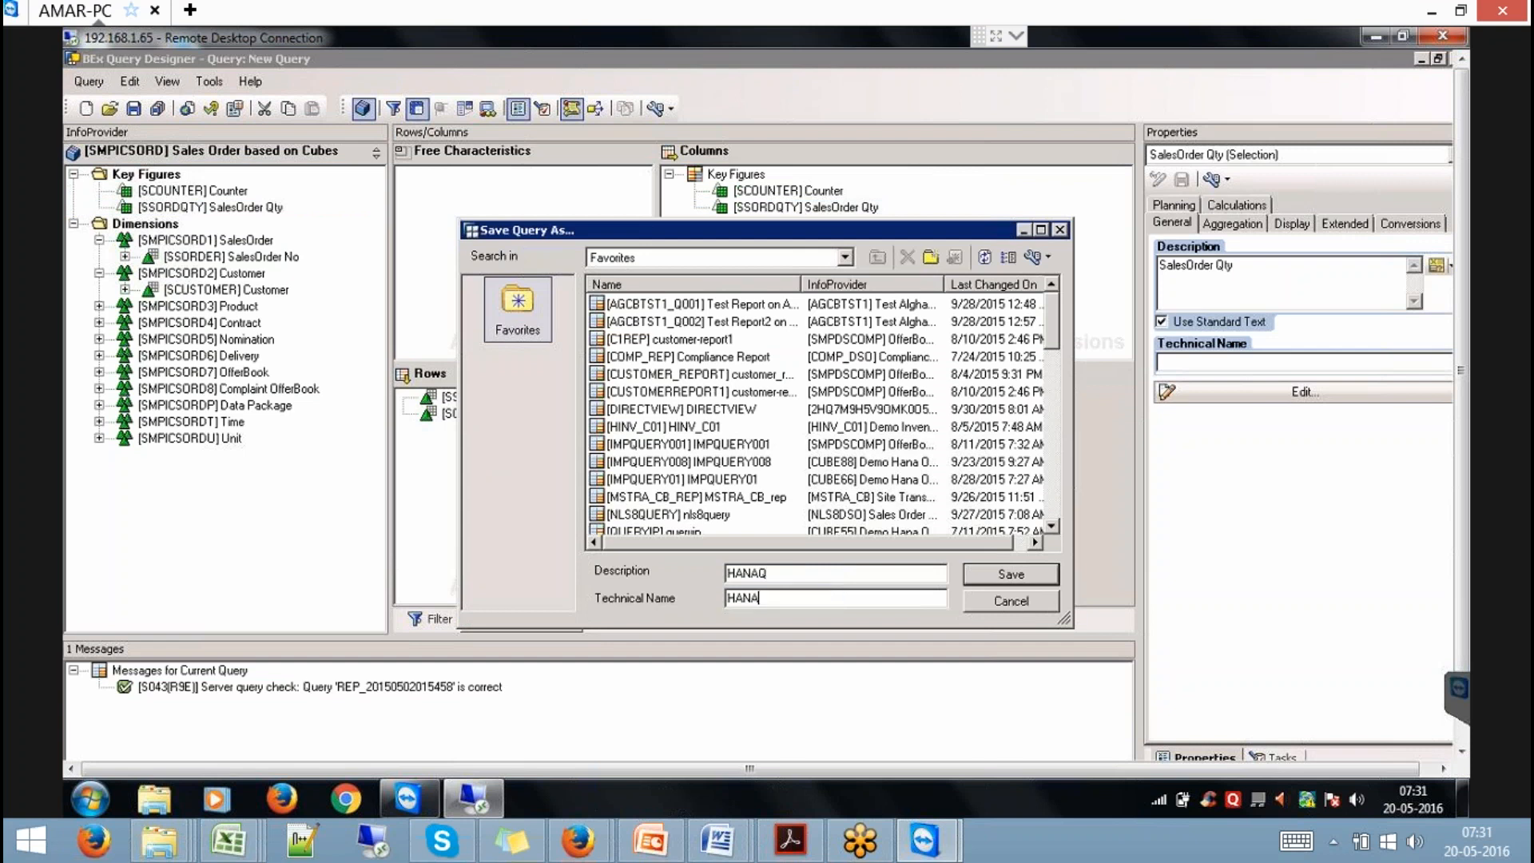
pyautogui.click(1041, 565)
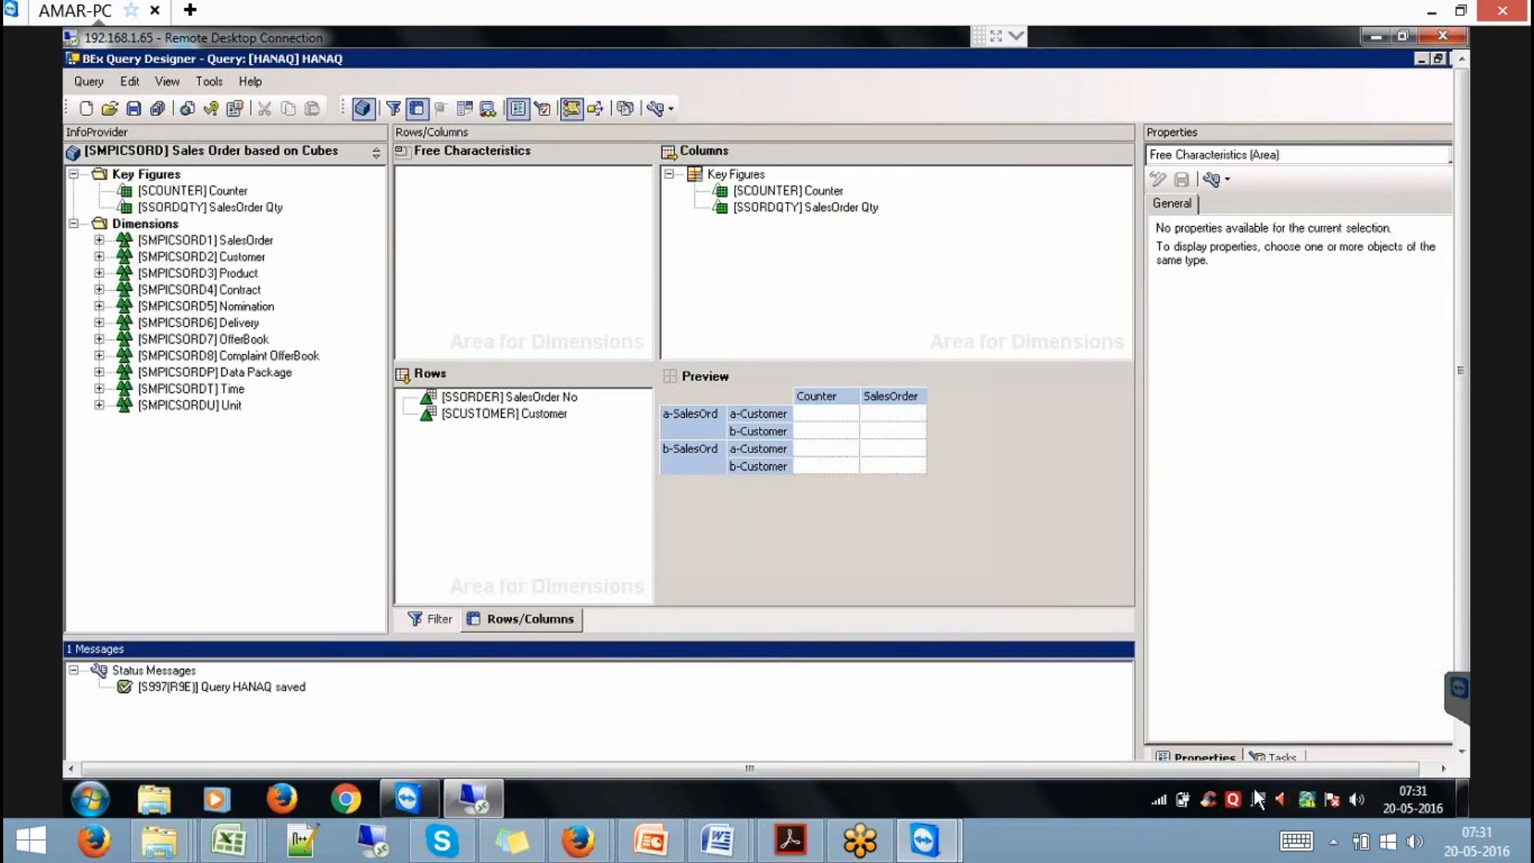
# Set Results Rows to Always Suppress for SalesOrder No and Customer.
pyautogui.click(1461, 747)
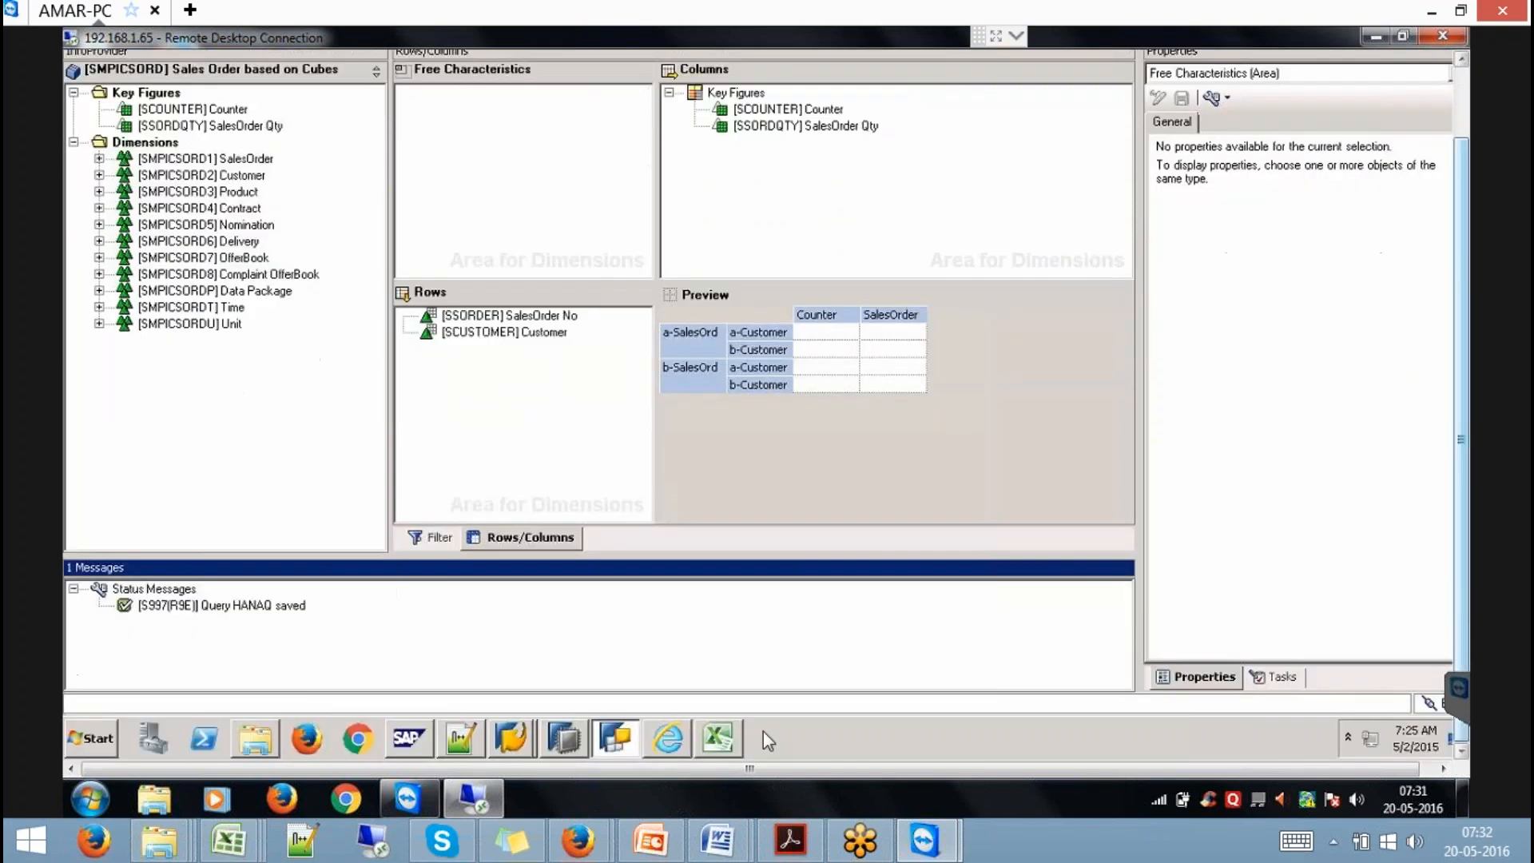
pyautogui.click(550, 316)
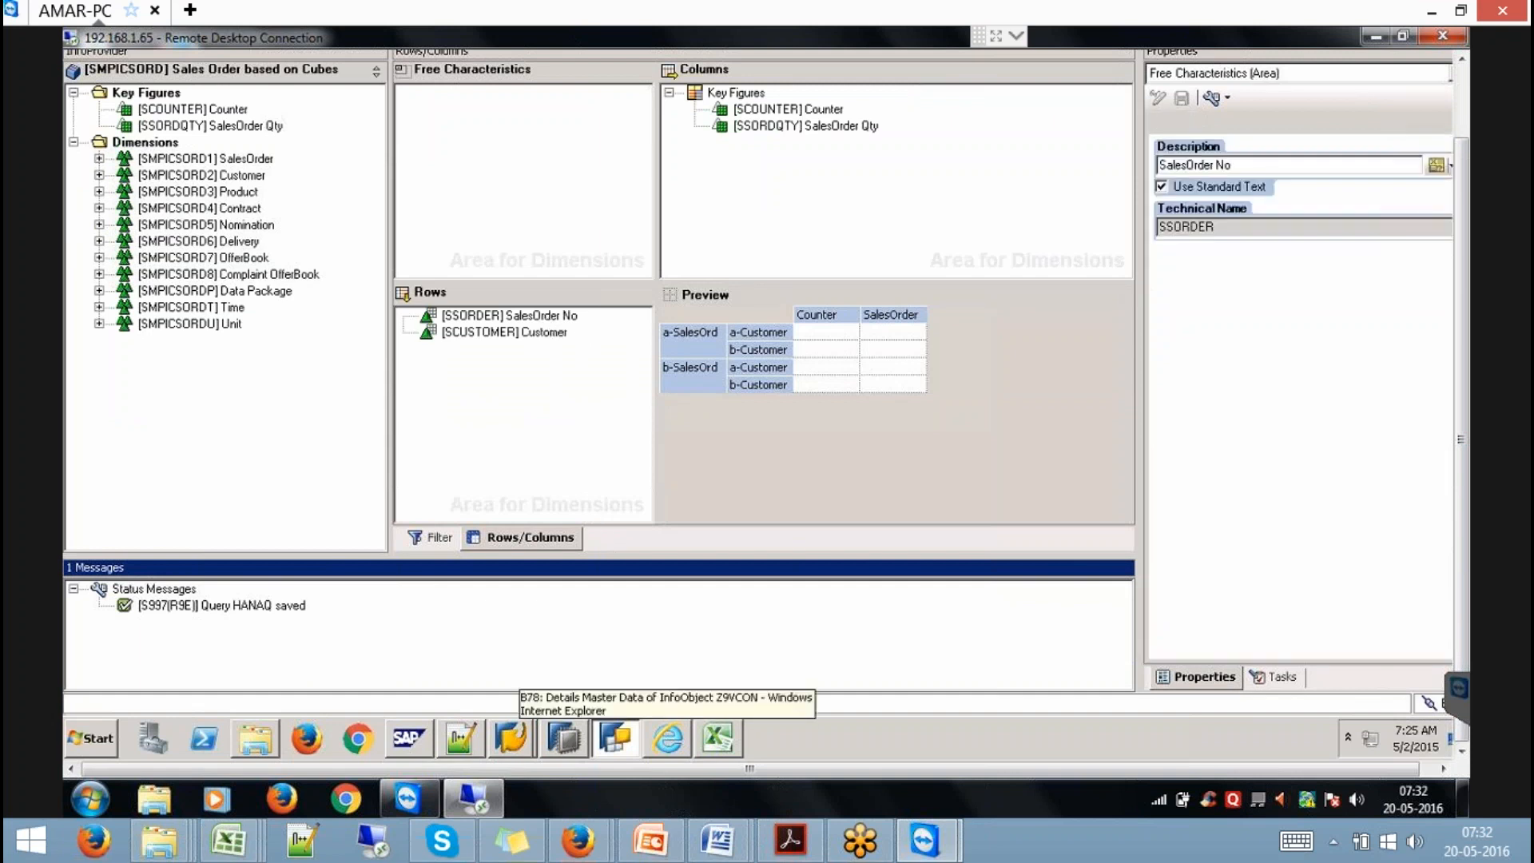
pyautogui.keyDown('ctrl'); pyautogui.click(548, 333); pyautogui.keyUp('ctrl')
pyautogui.click(1222, 123)
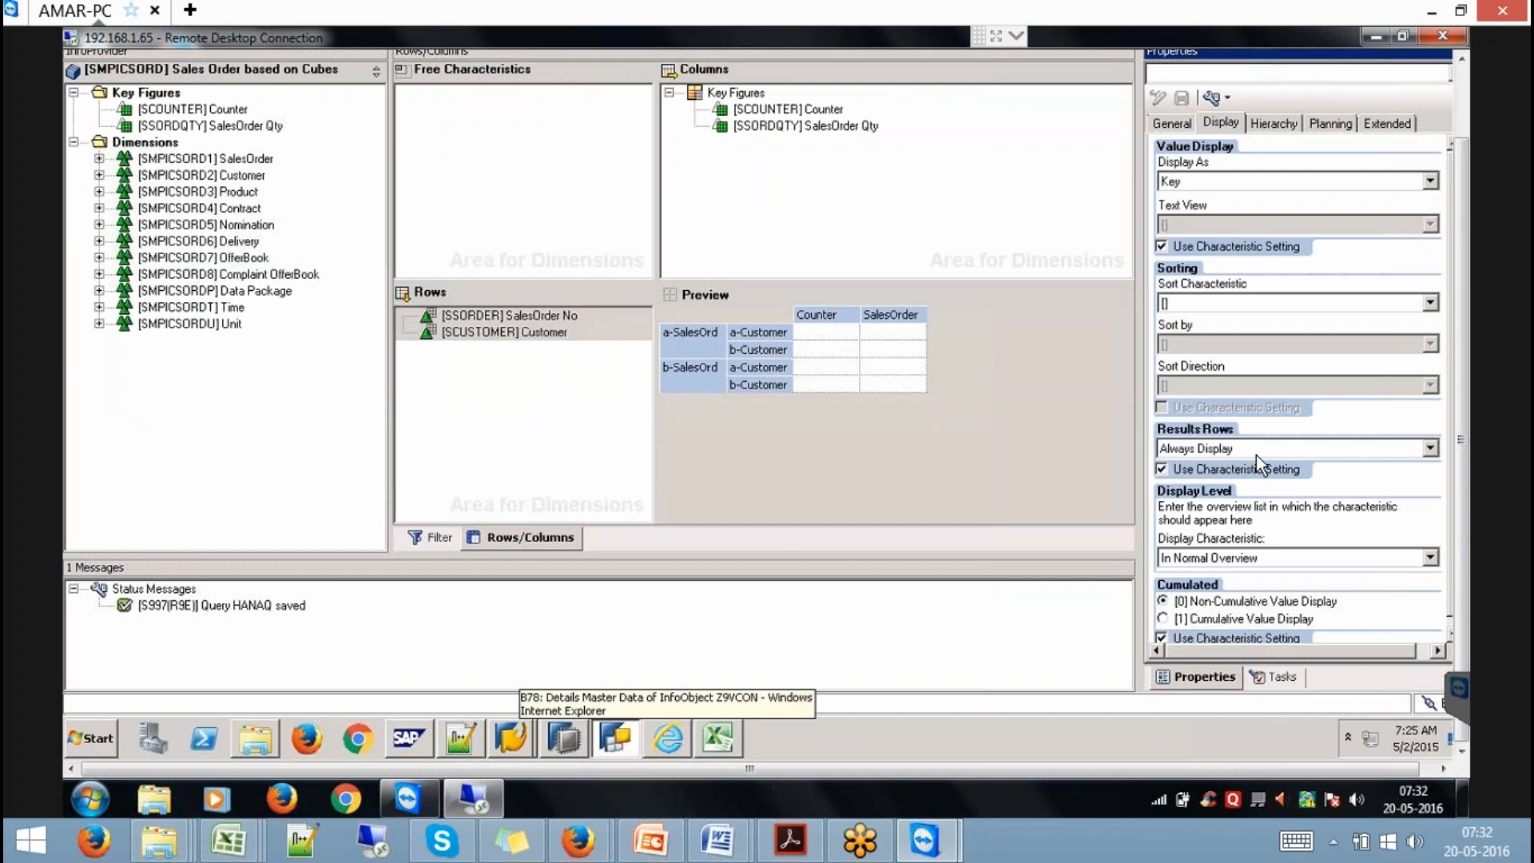
pyautogui.click(1256, 454)
pyautogui.click(1222, 494)
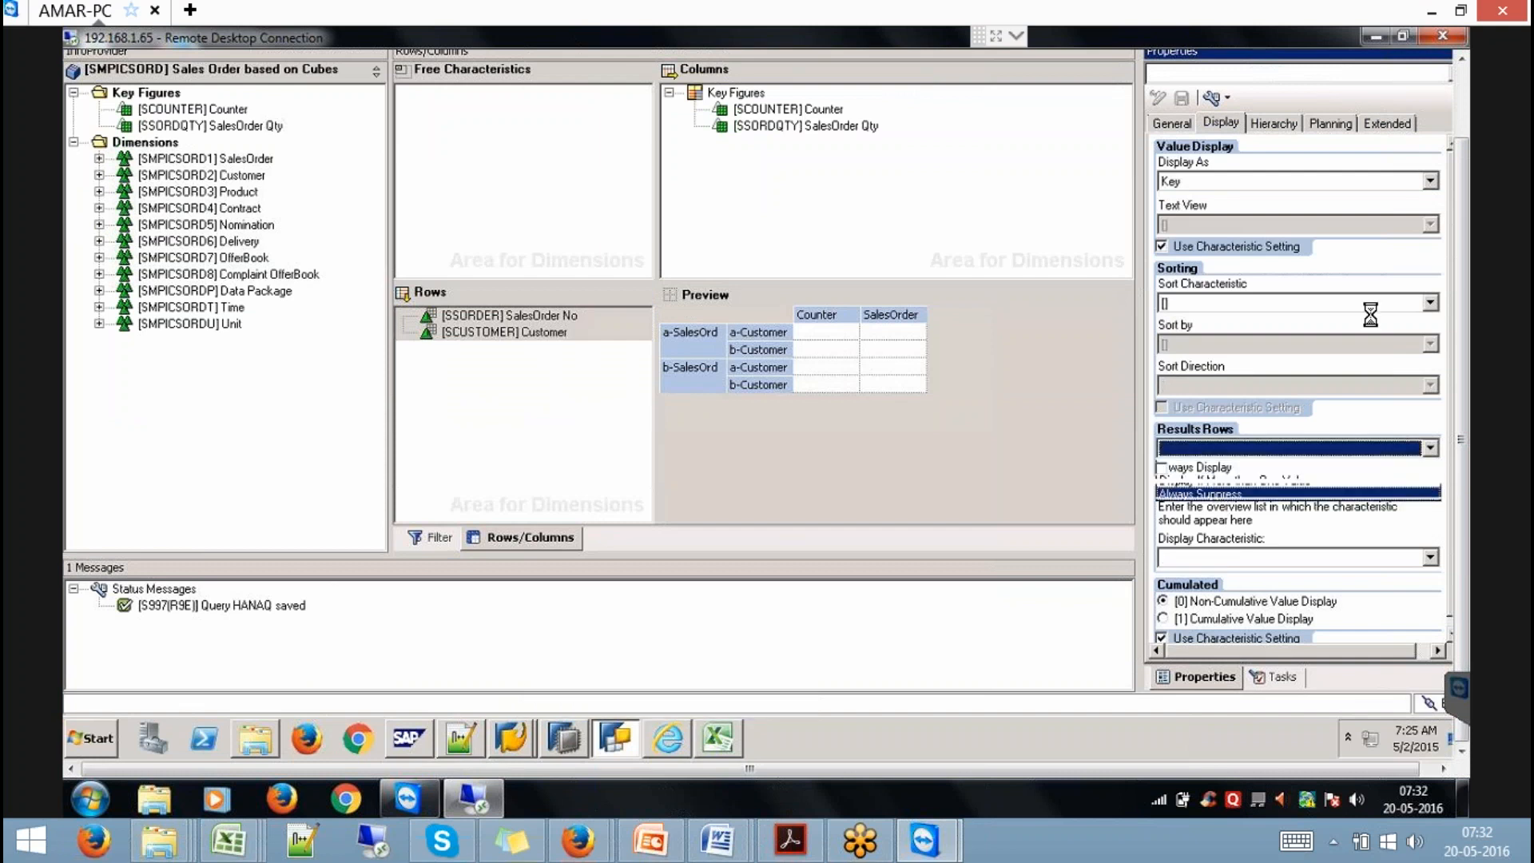
# Switch to the Data Warehousing Workbench window via the SAP taskbar.
pyautogui.click(1460, 107)
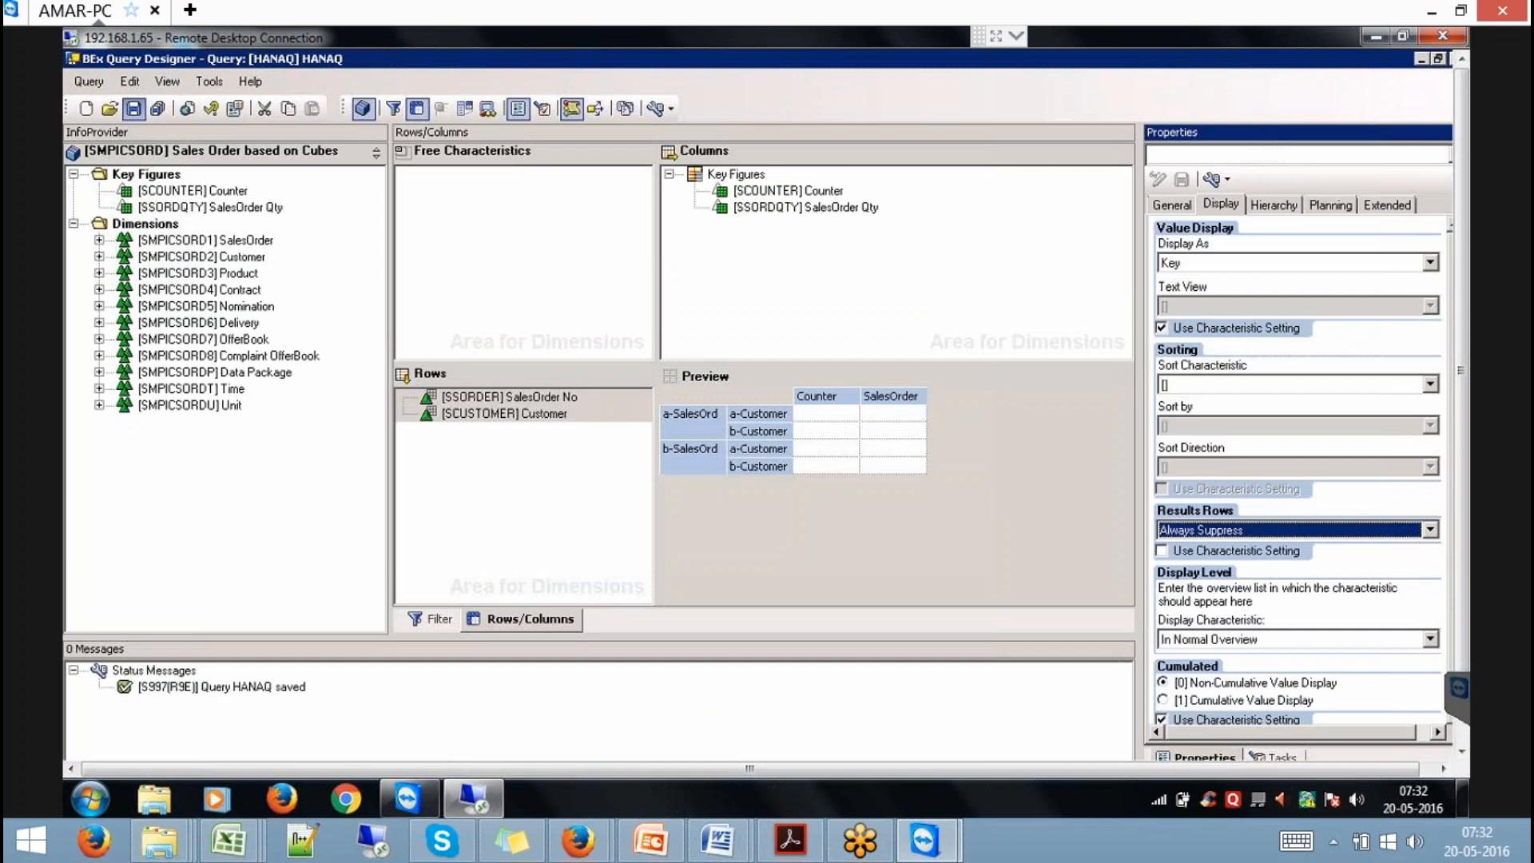
pyautogui.click(1460, 731)
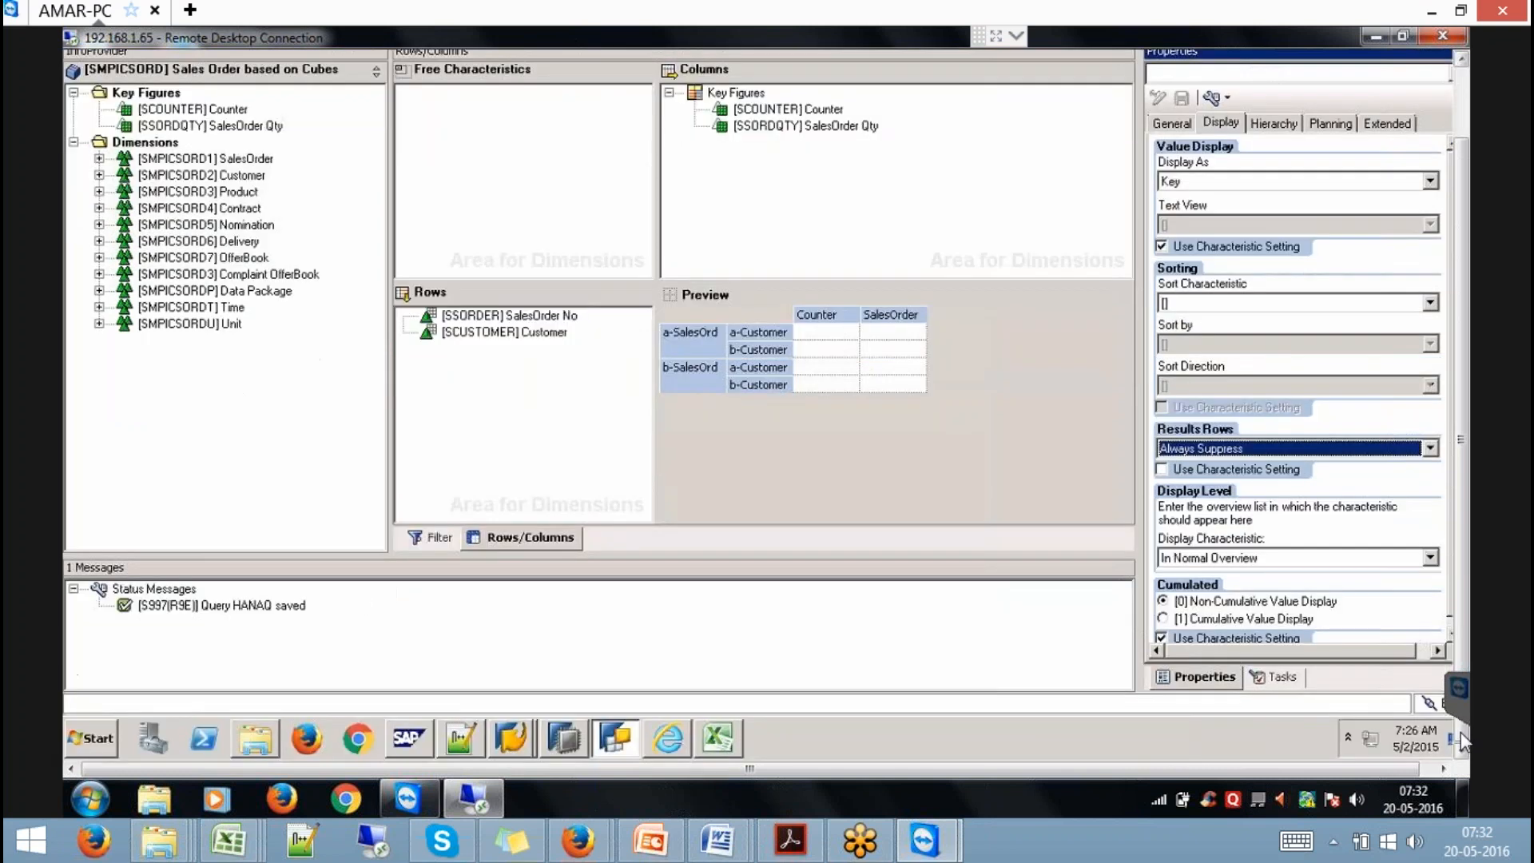
pyautogui.click(526, 733)
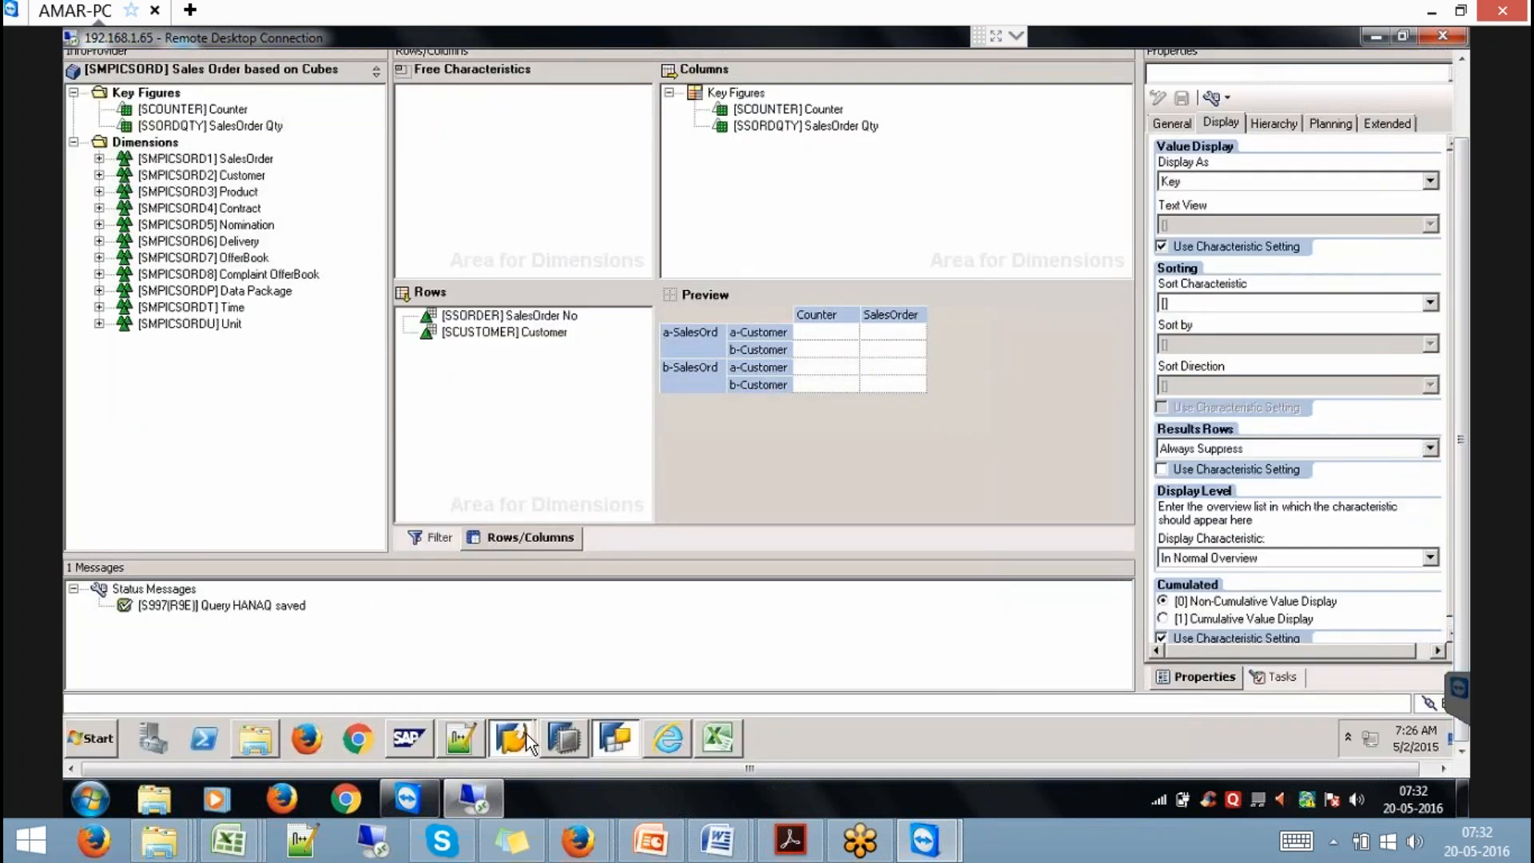
pyautogui.click(513, 694)
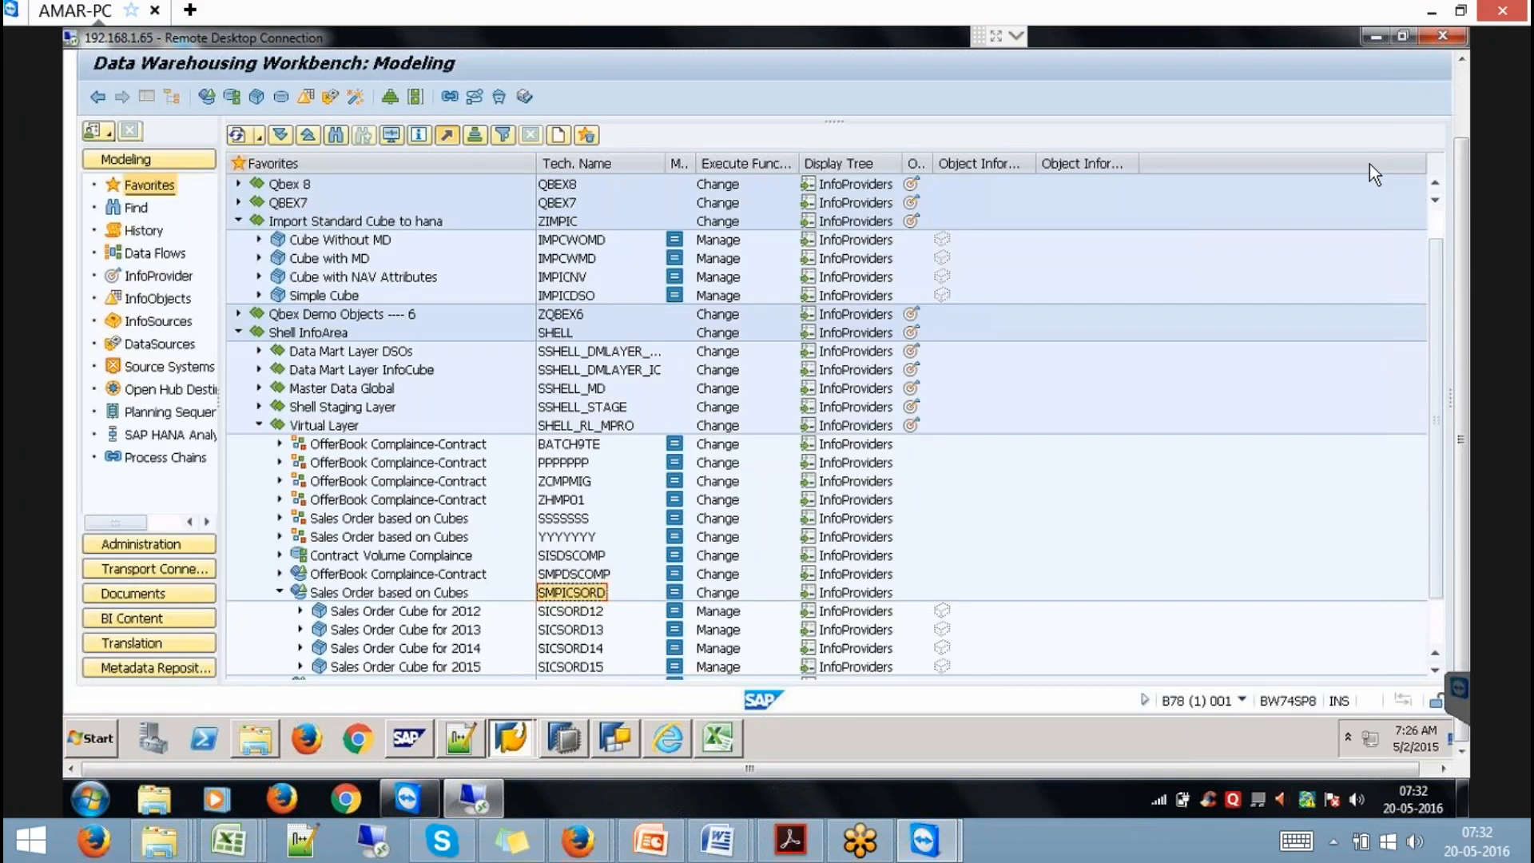
# Execute query SMPICSORD/HANAQ in transaction RSRT and review sales orders by customer.
pyautogui.click(1465, 80)
pyautogui.click(162, 104)
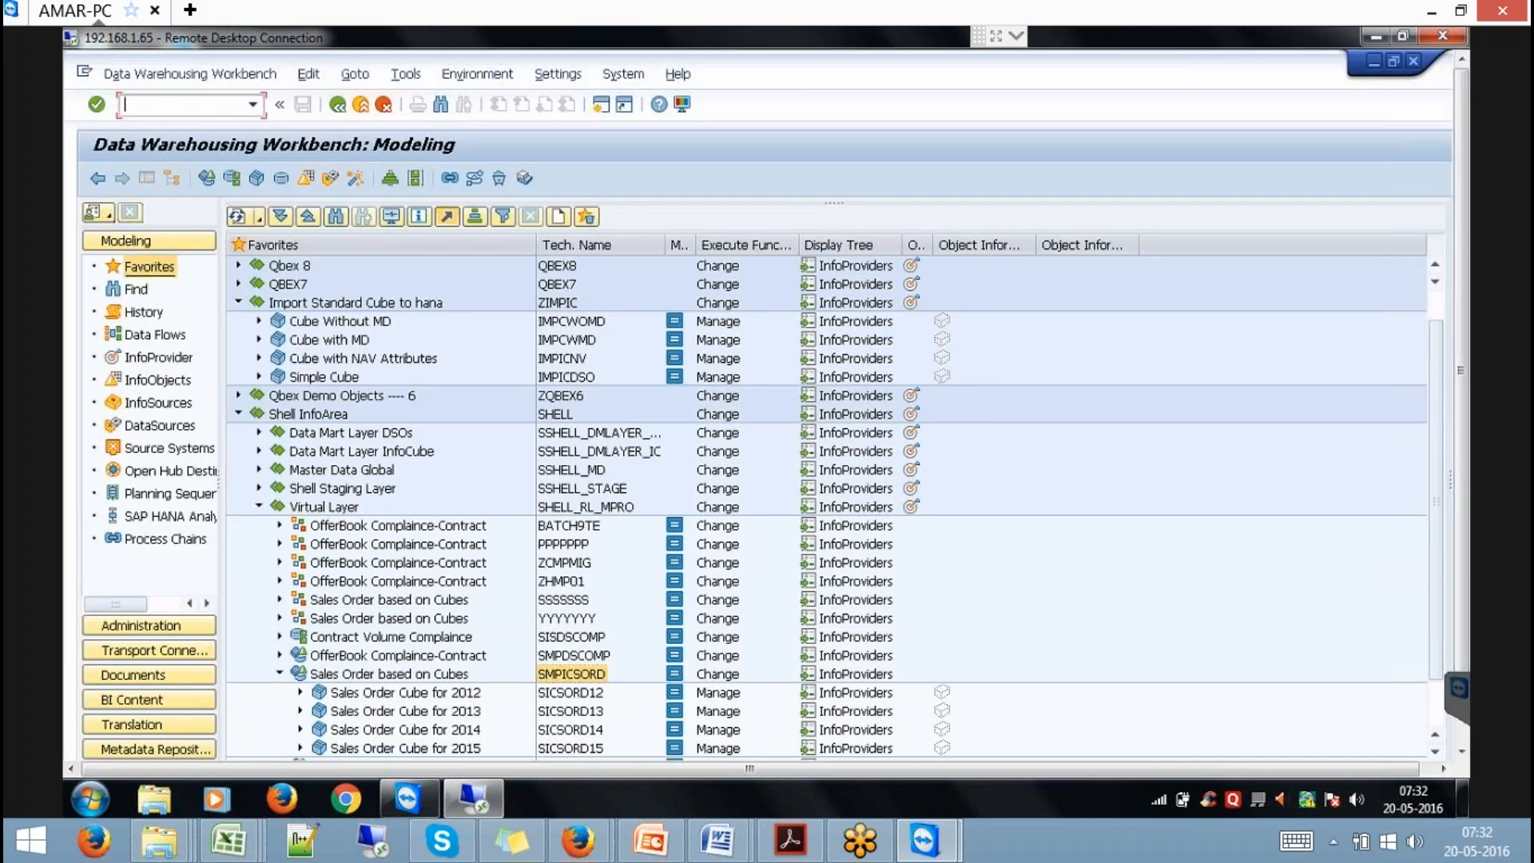
pyautogui.write('/NRSRT')
pyautogui.press('Return')
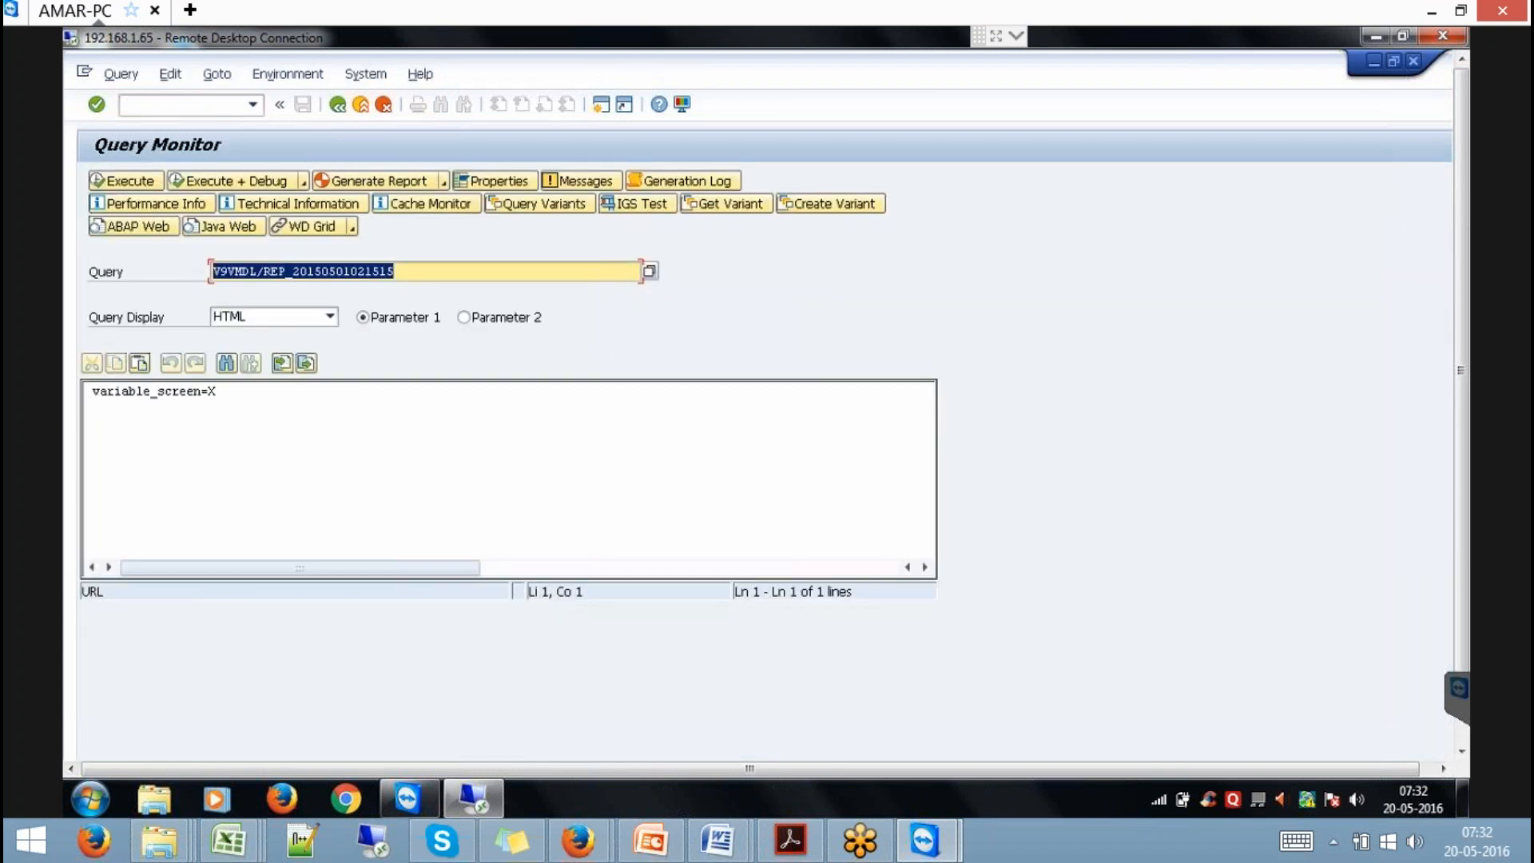
pyautogui.write('SMPICSORD')
pyautogui.press('Return')
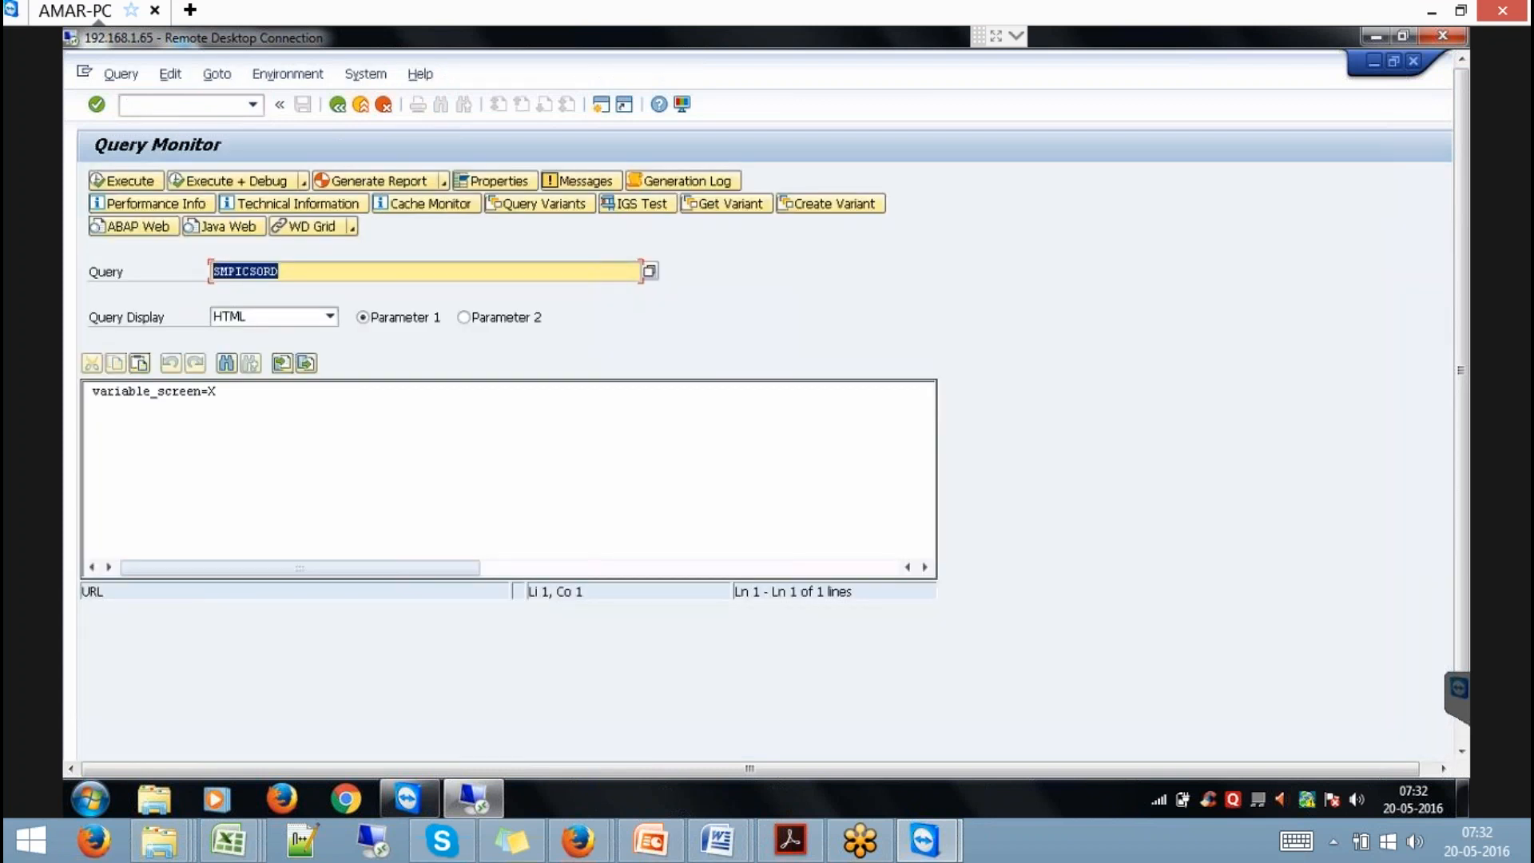
pyautogui.write('HANAQ')
pyautogui.press('Return')
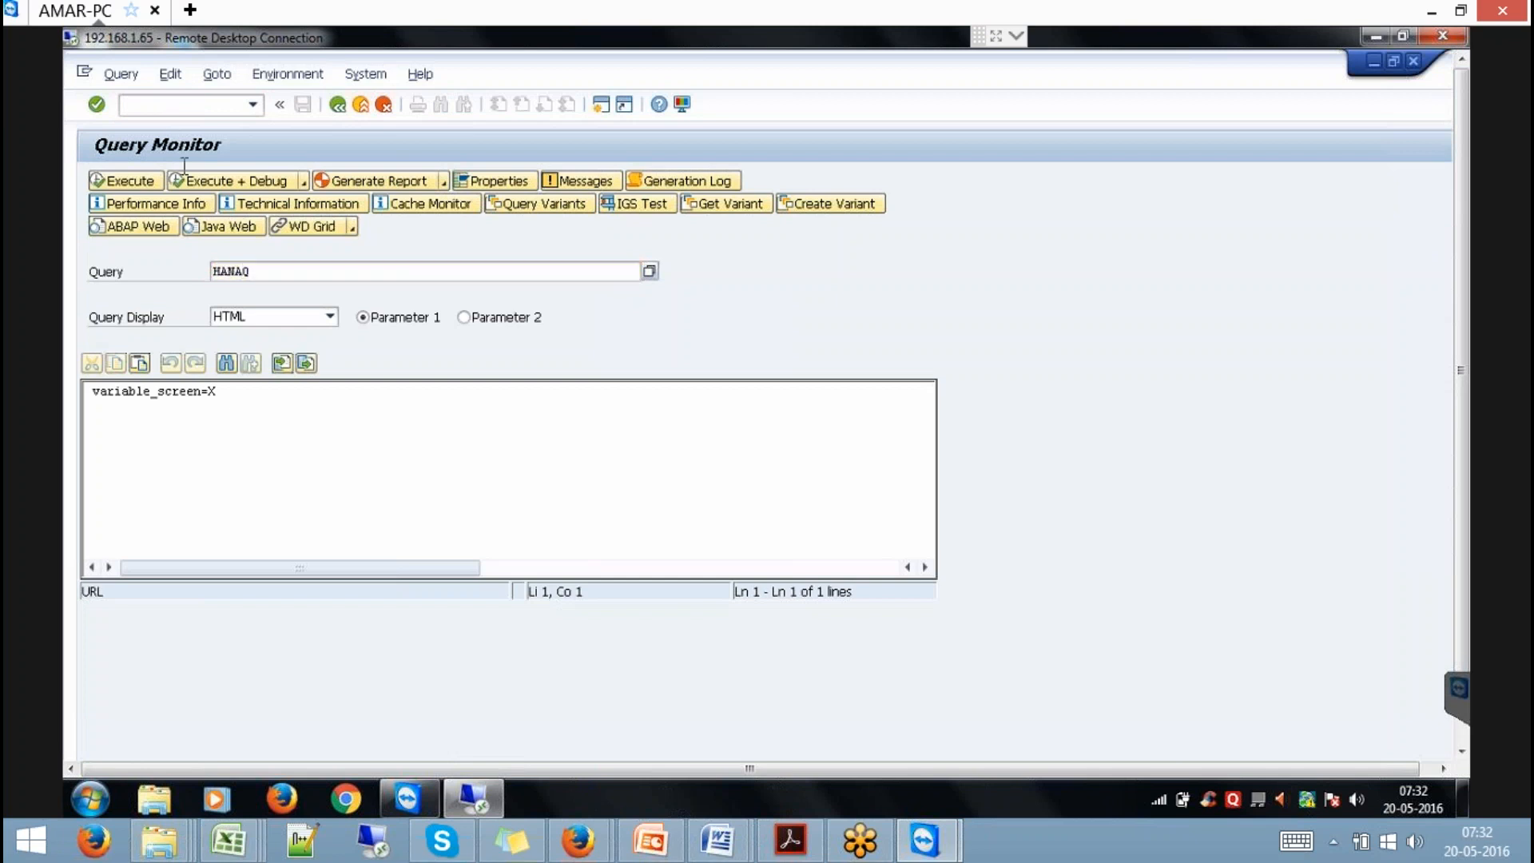
pyautogui.click(147, 179)
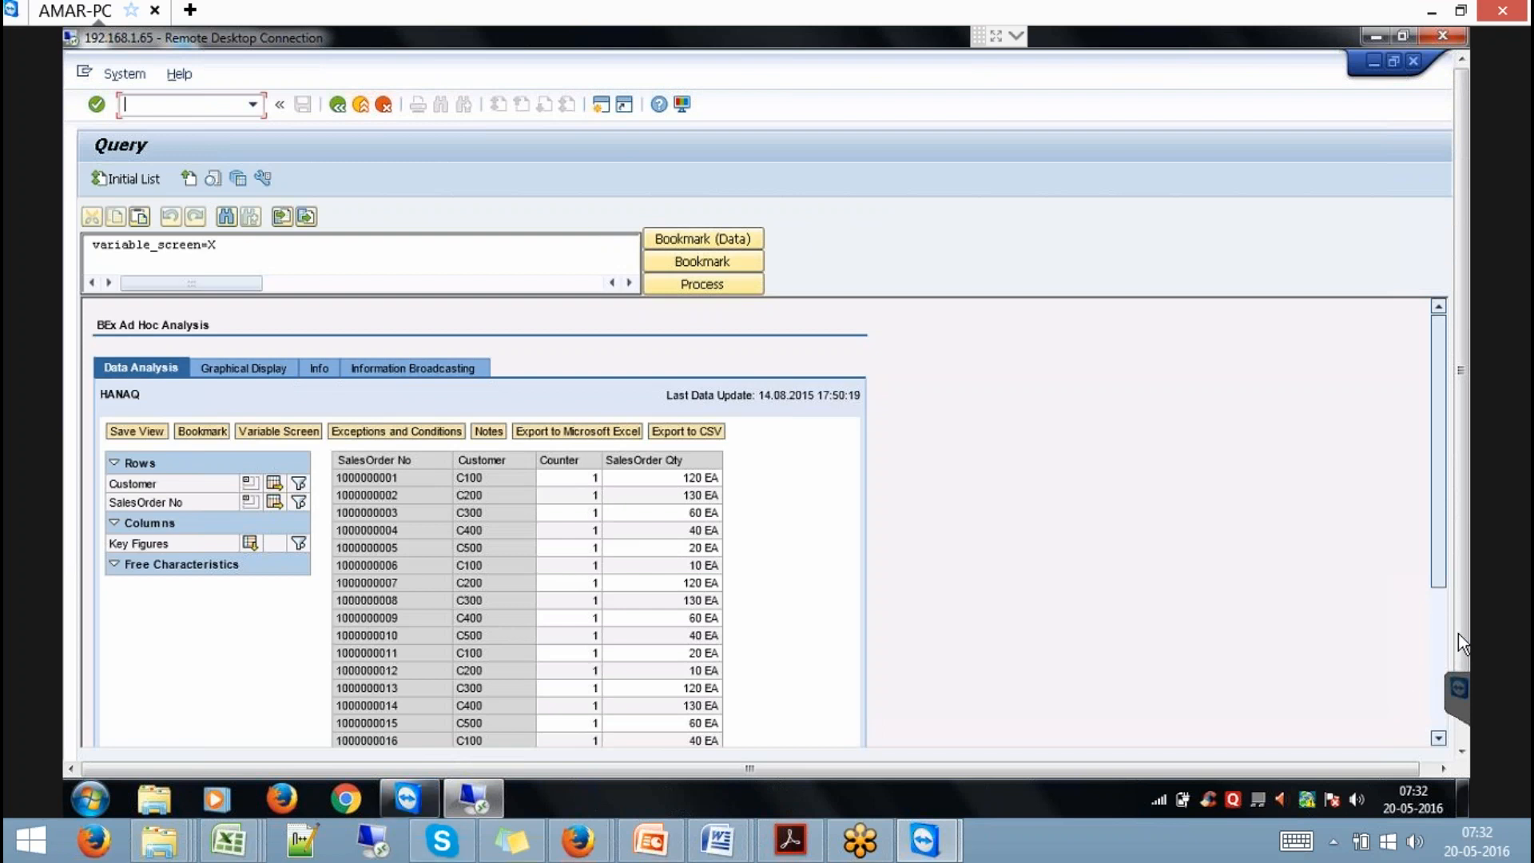
pyautogui.moveTo(1461, 630); pyautogui.dragTo(1461, 769)
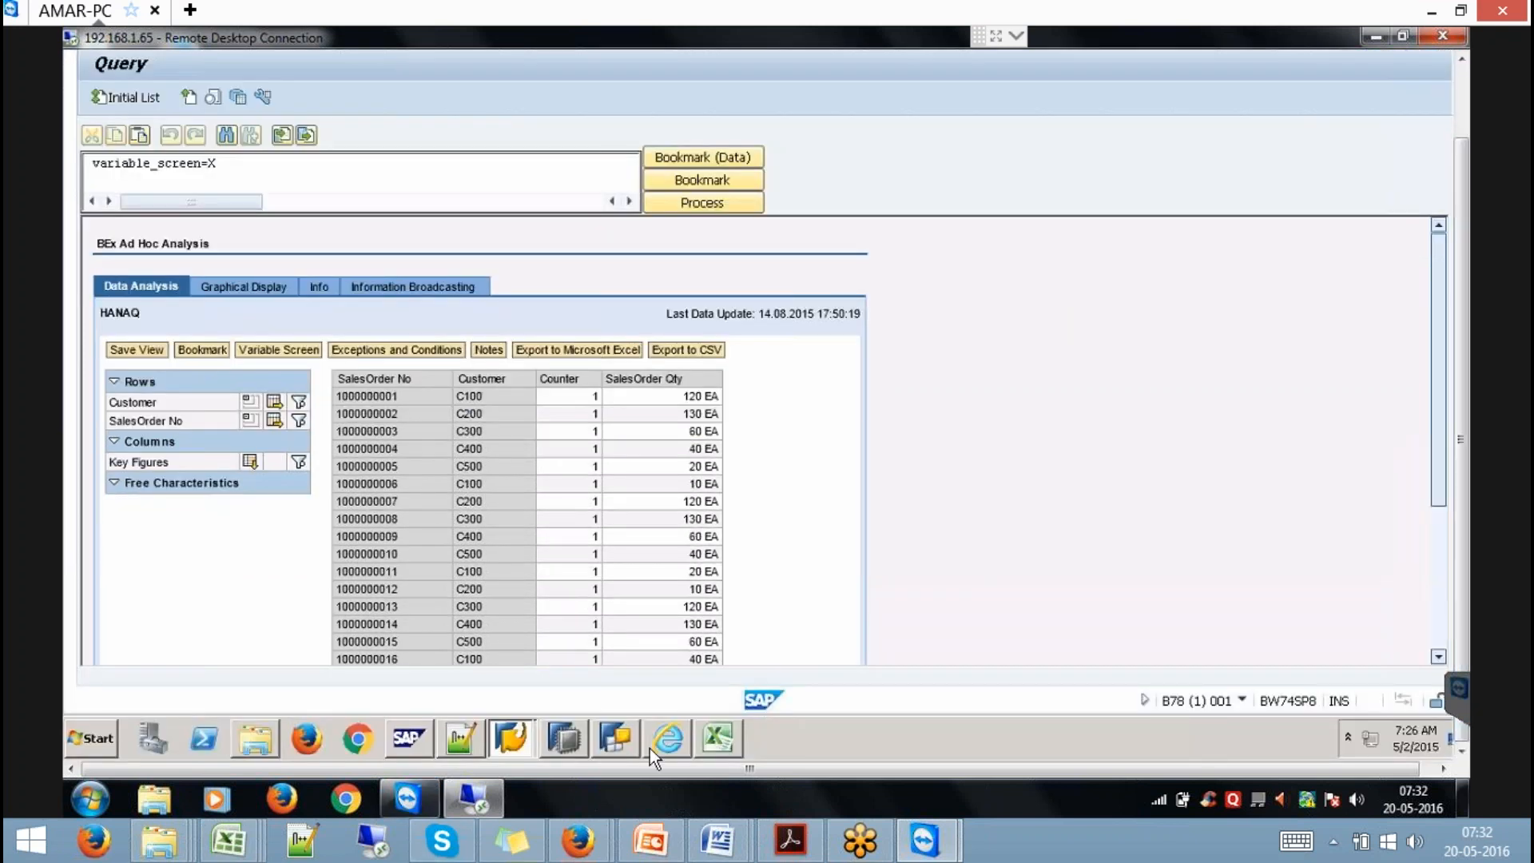
pyautogui.click(630, 741)
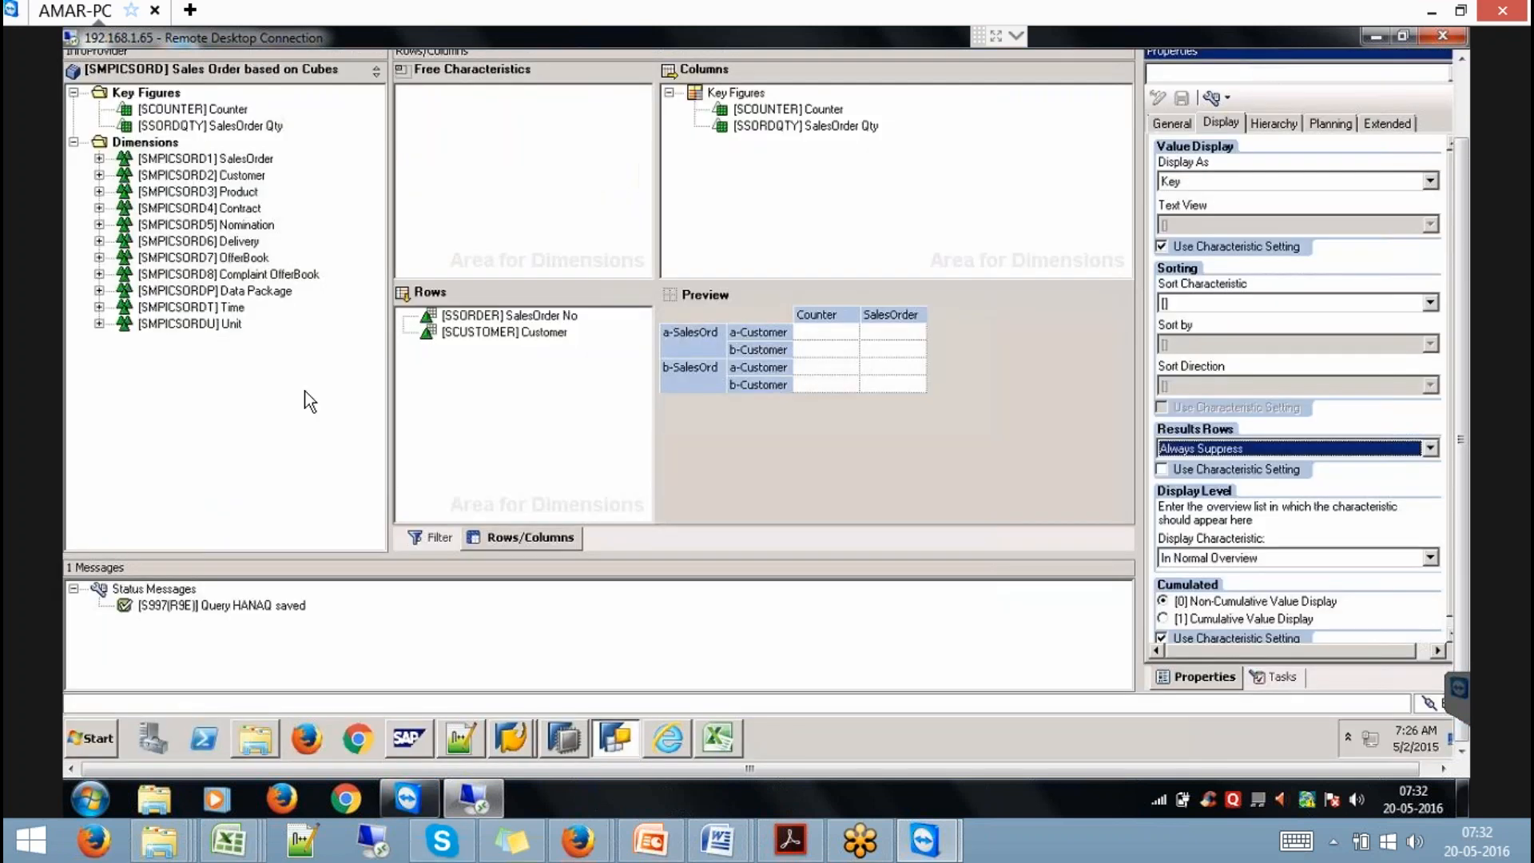
# Add Calendar Year to the rows with result rows always suppressed, and save HANAQ.
pyautogui.click(99, 307)
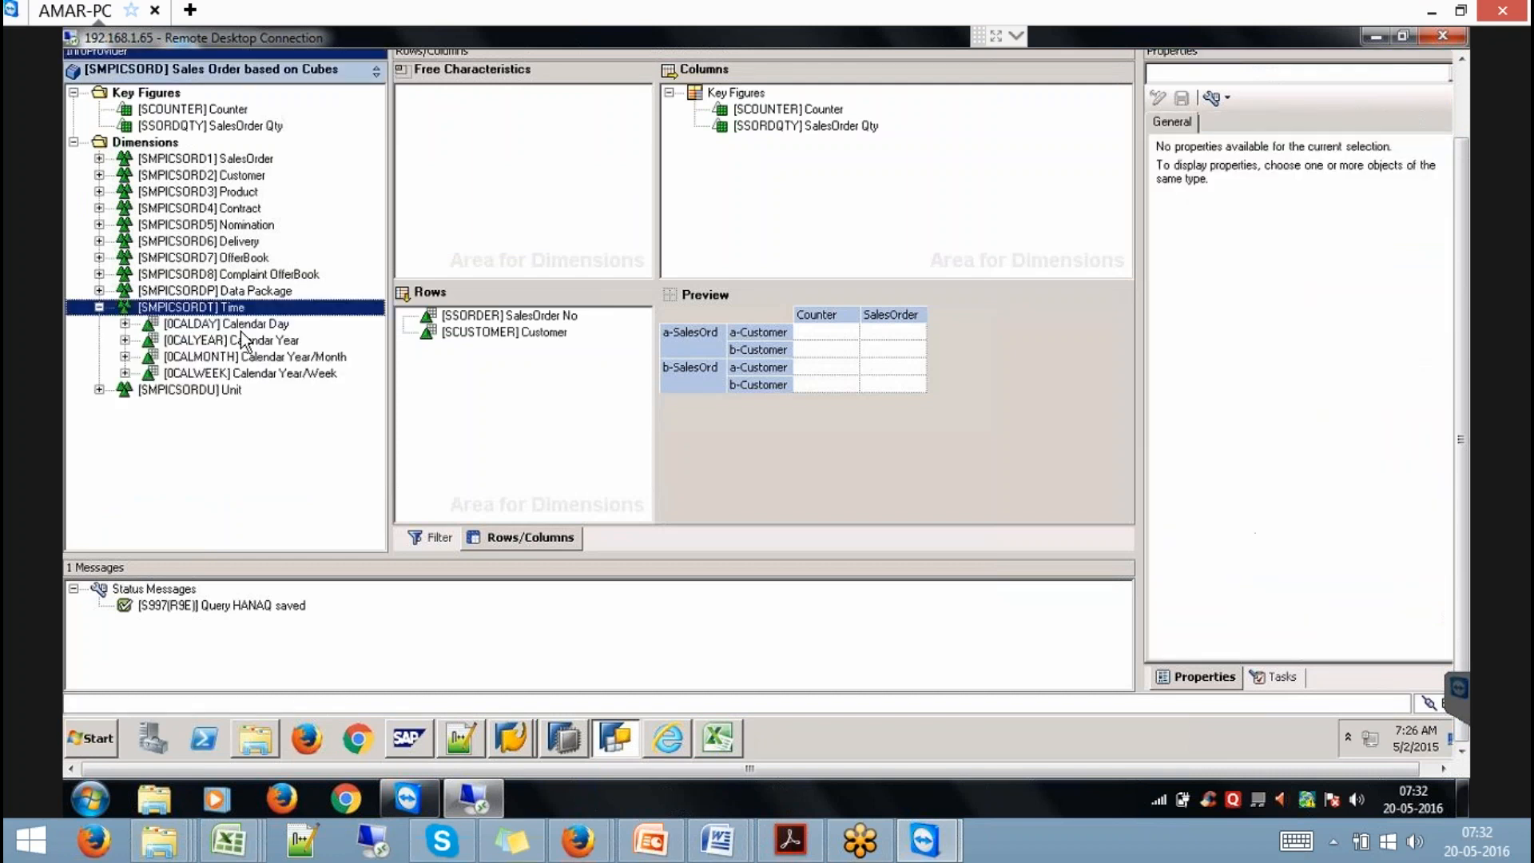
pyautogui.moveTo(267, 342); pyautogui.dragTo(471, 355)
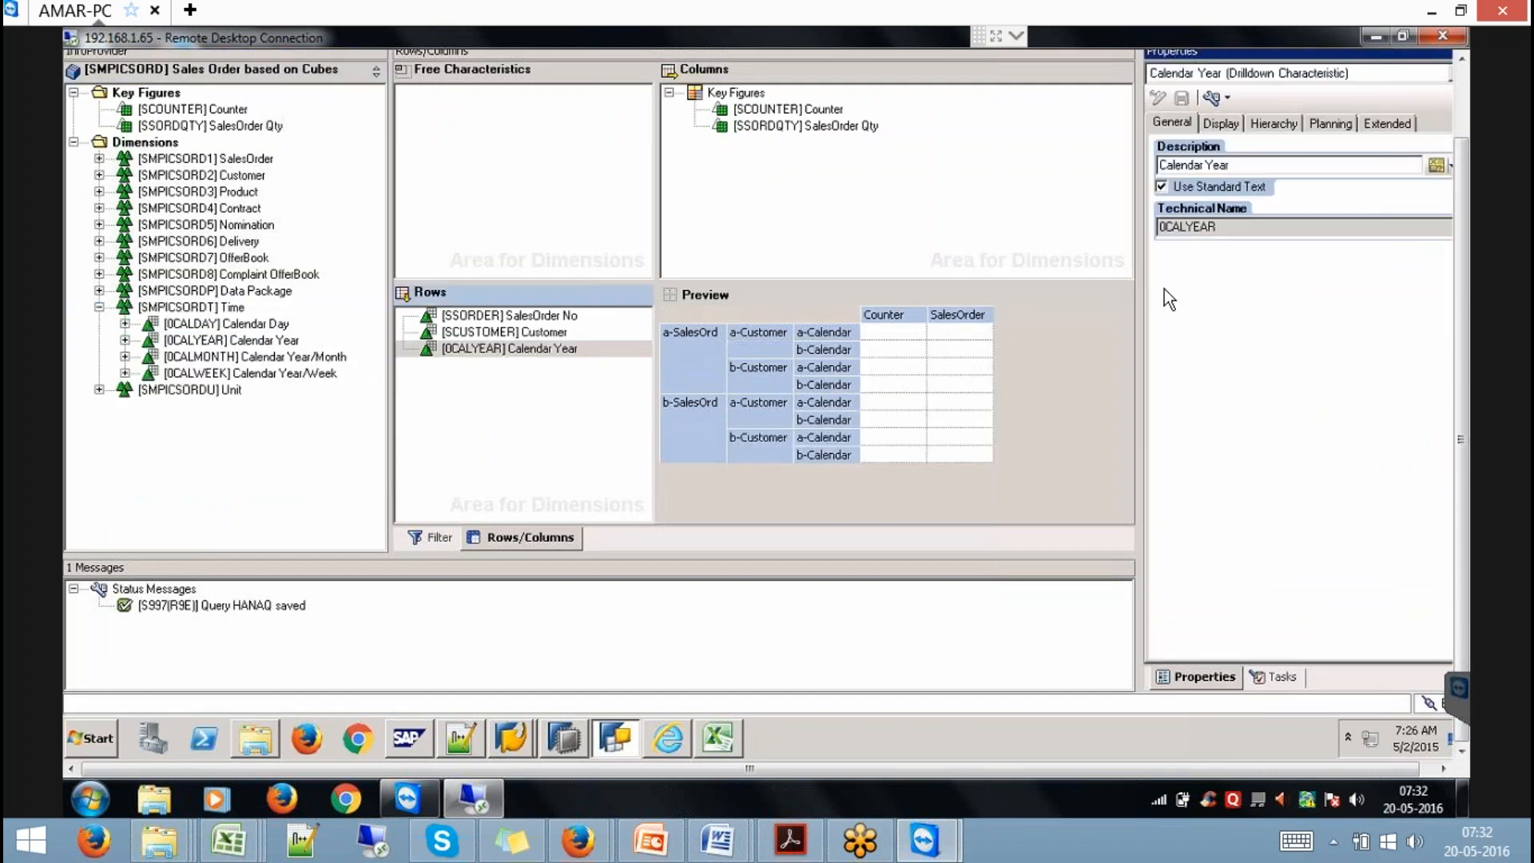
pyautogui.click(1232, 128)
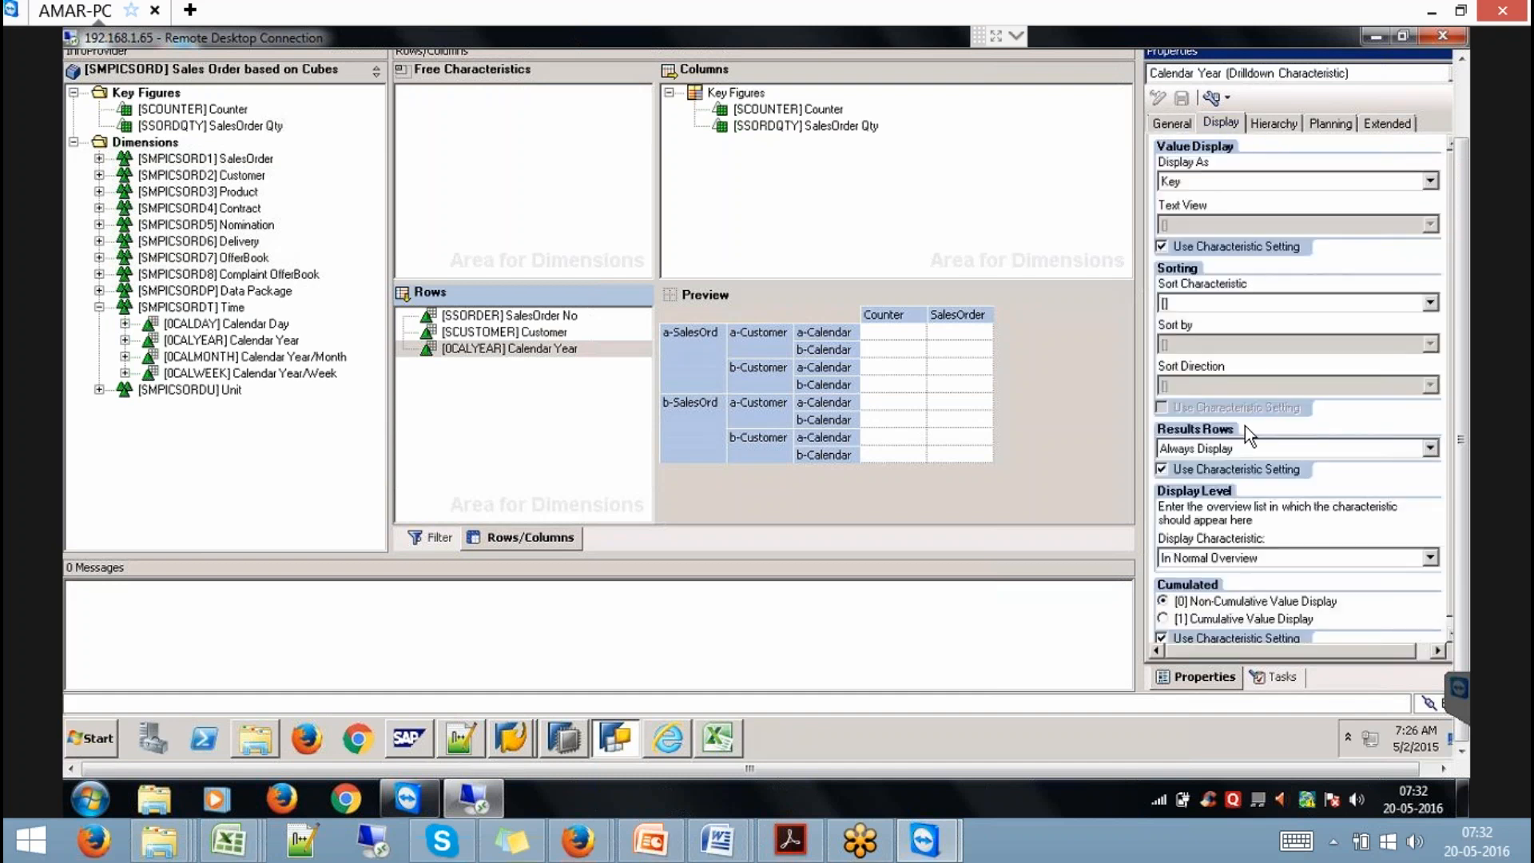
pyautogui.click(1230, 446)
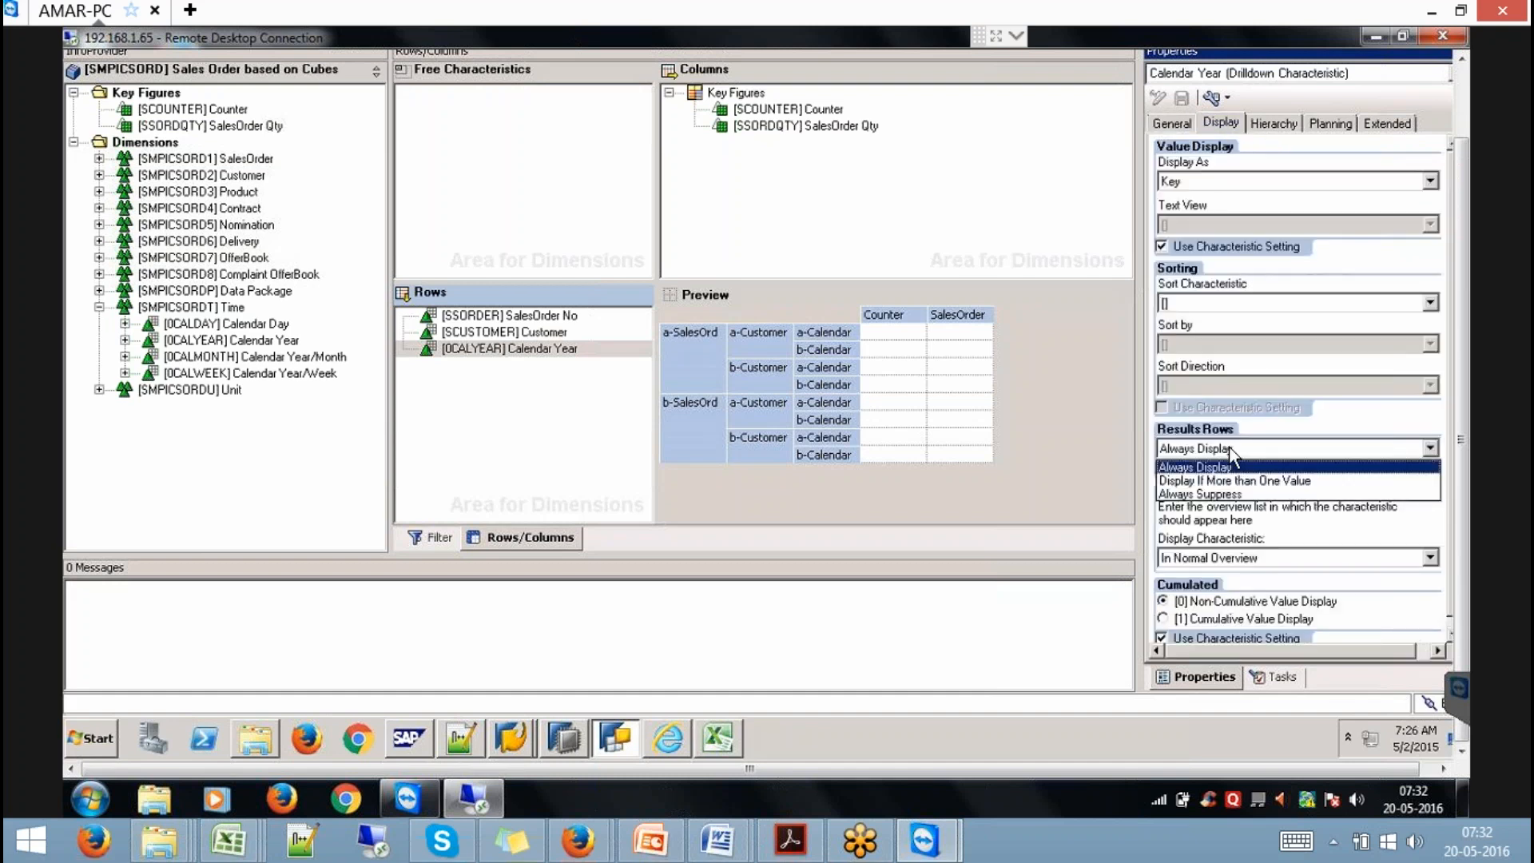
pyautogui.click(1234, 492)
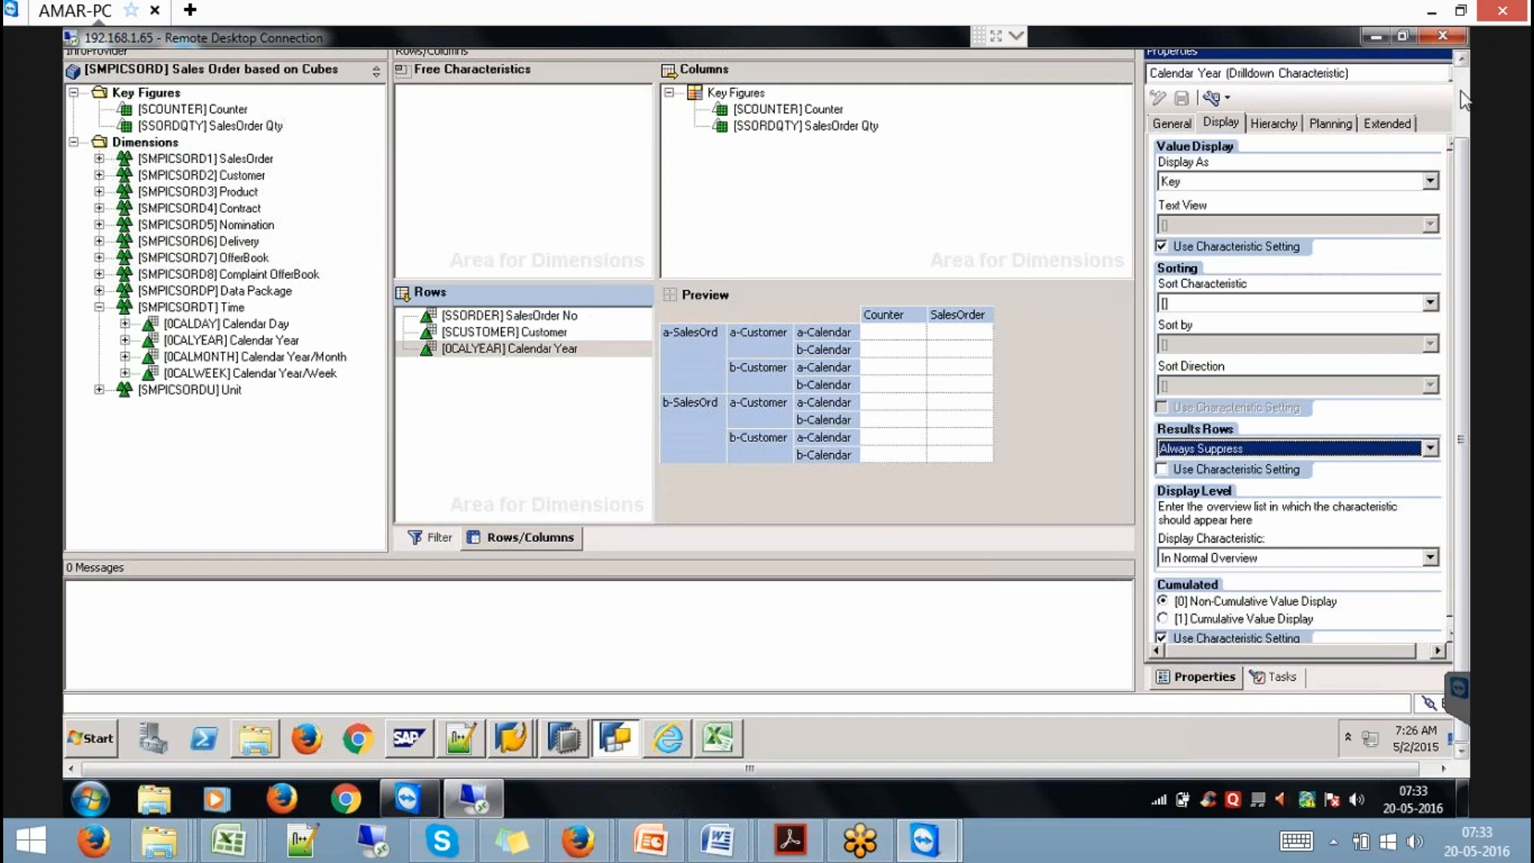
pyautogui.click(1460, 91)
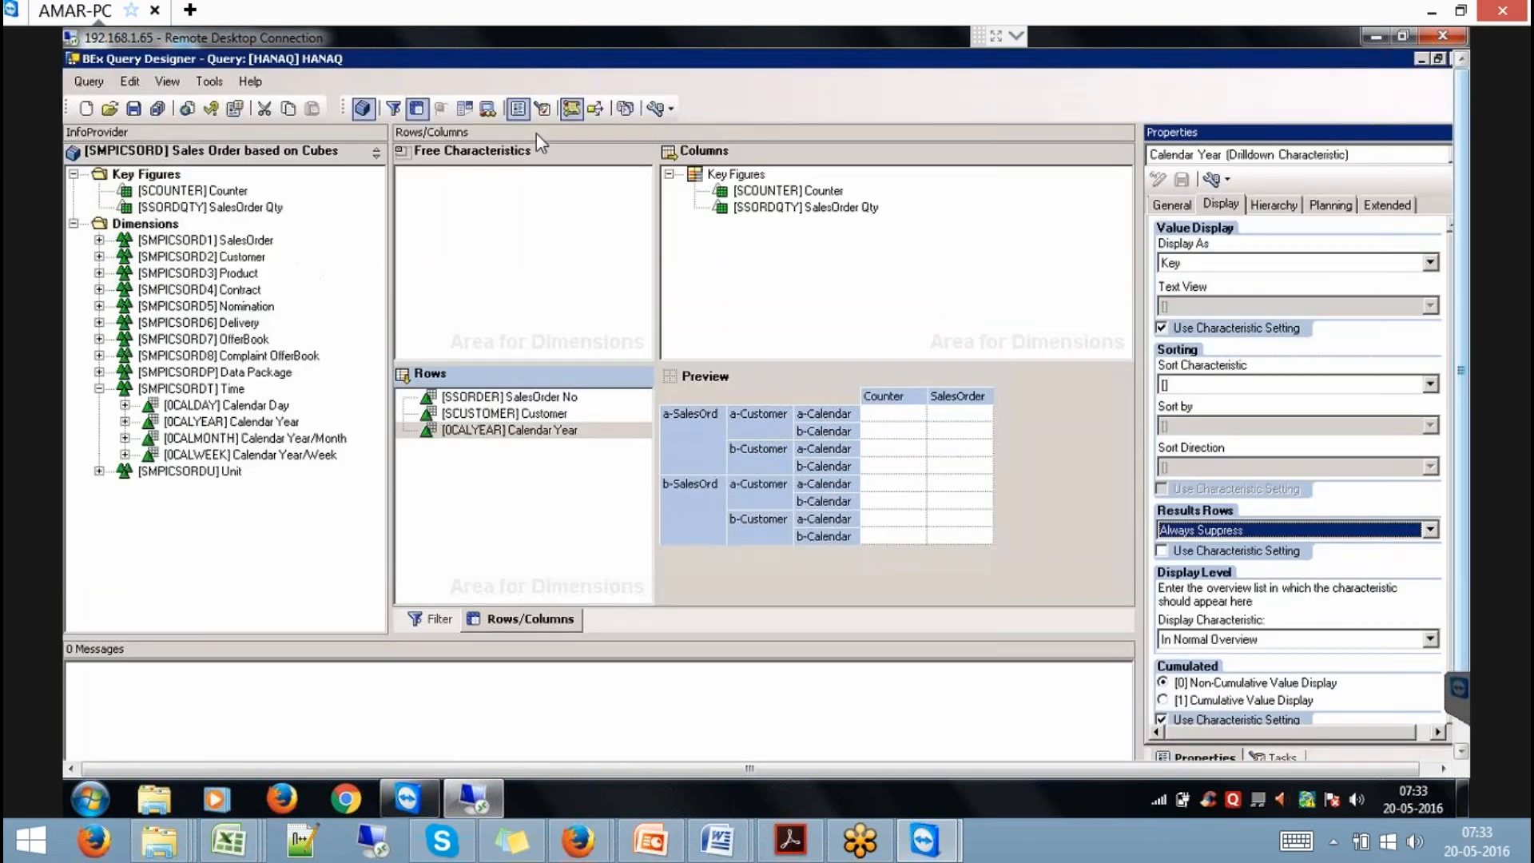
pyautogui.click(133, 108)
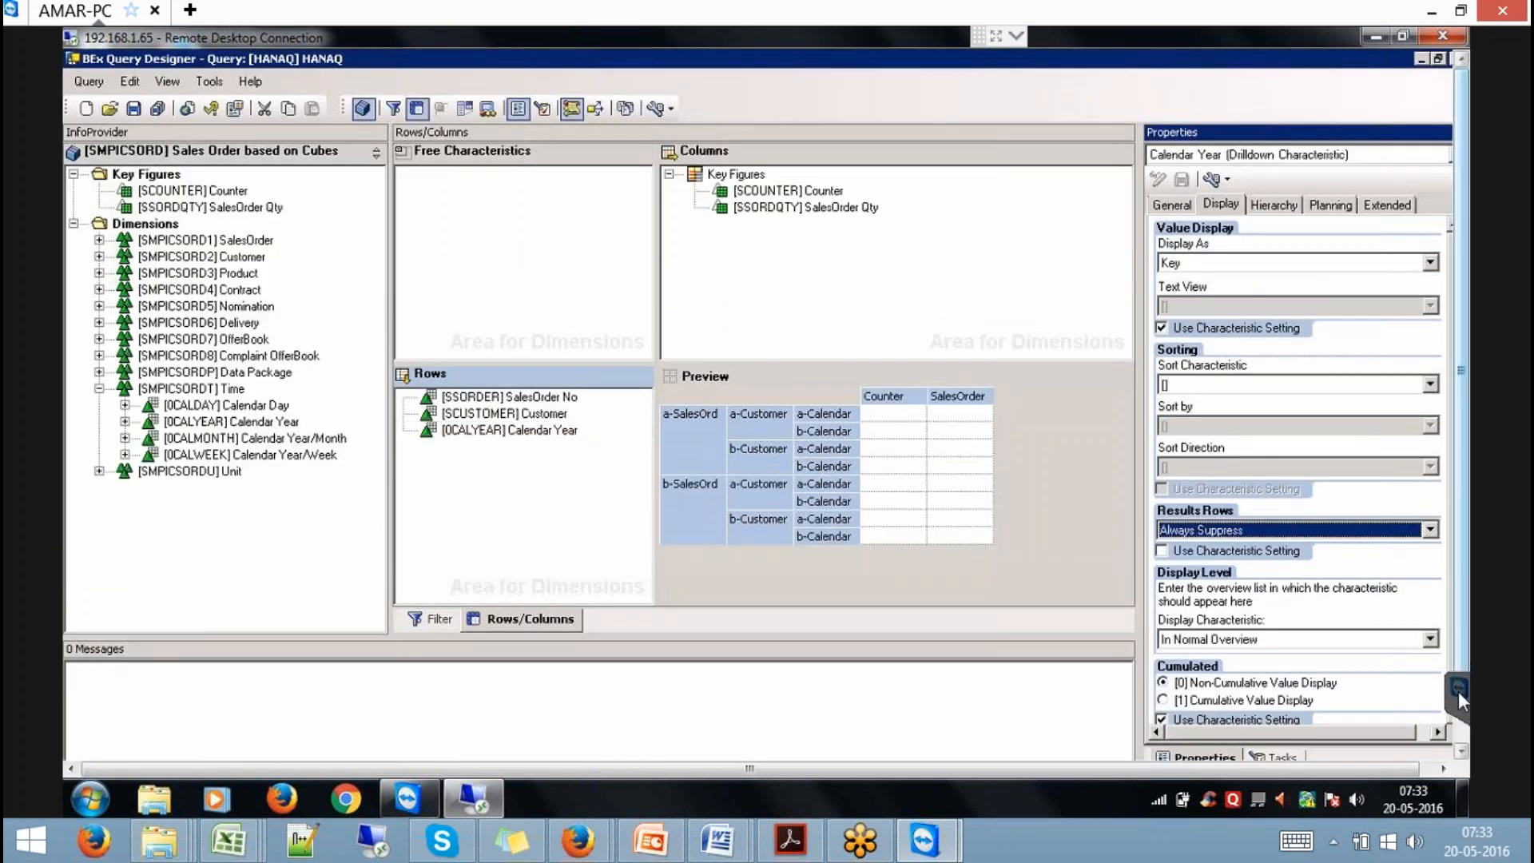
# Rerun HANAQ in the Query Monitor and drop Customer and SalesOrder No from rows.
pyautogui.click(1461, 749)
pyautogui.click(1461, 749)
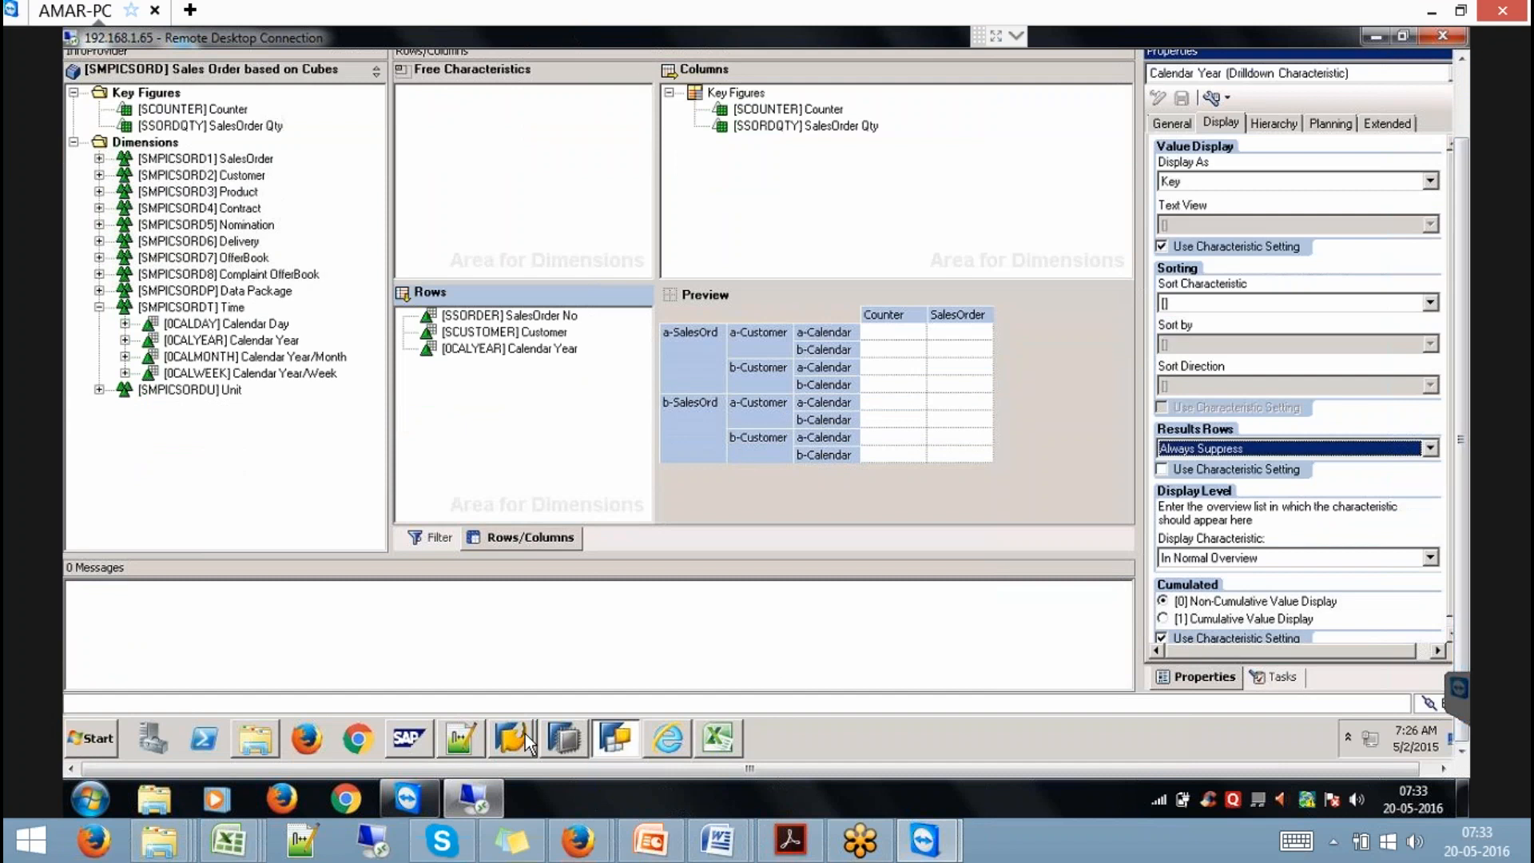
pyautogui.moveTo(525, 733)
pyautogui.click(510, 687)
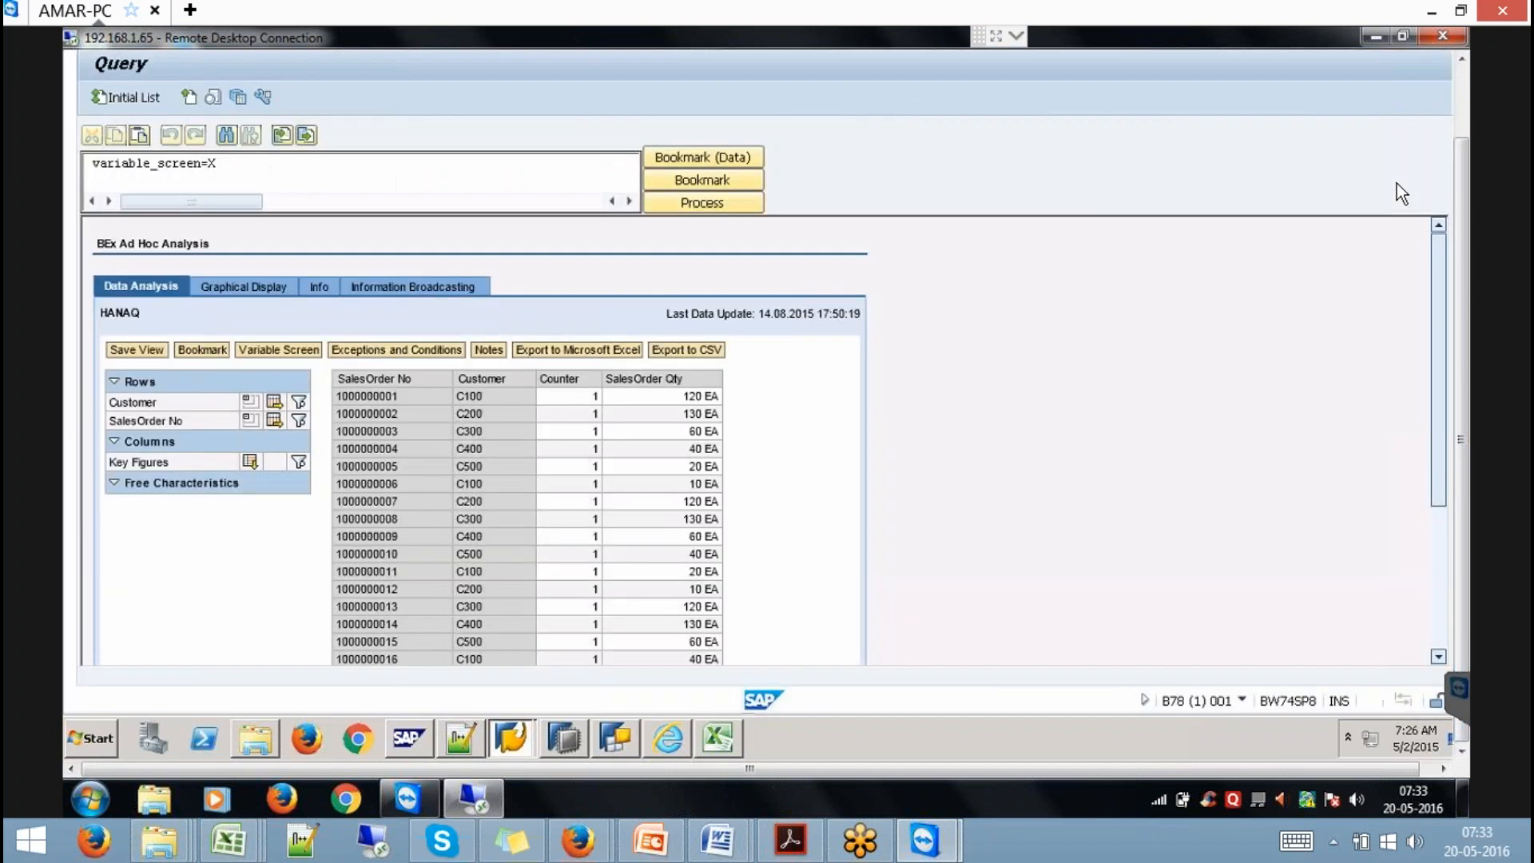
pyautogui.click(1462, 86)
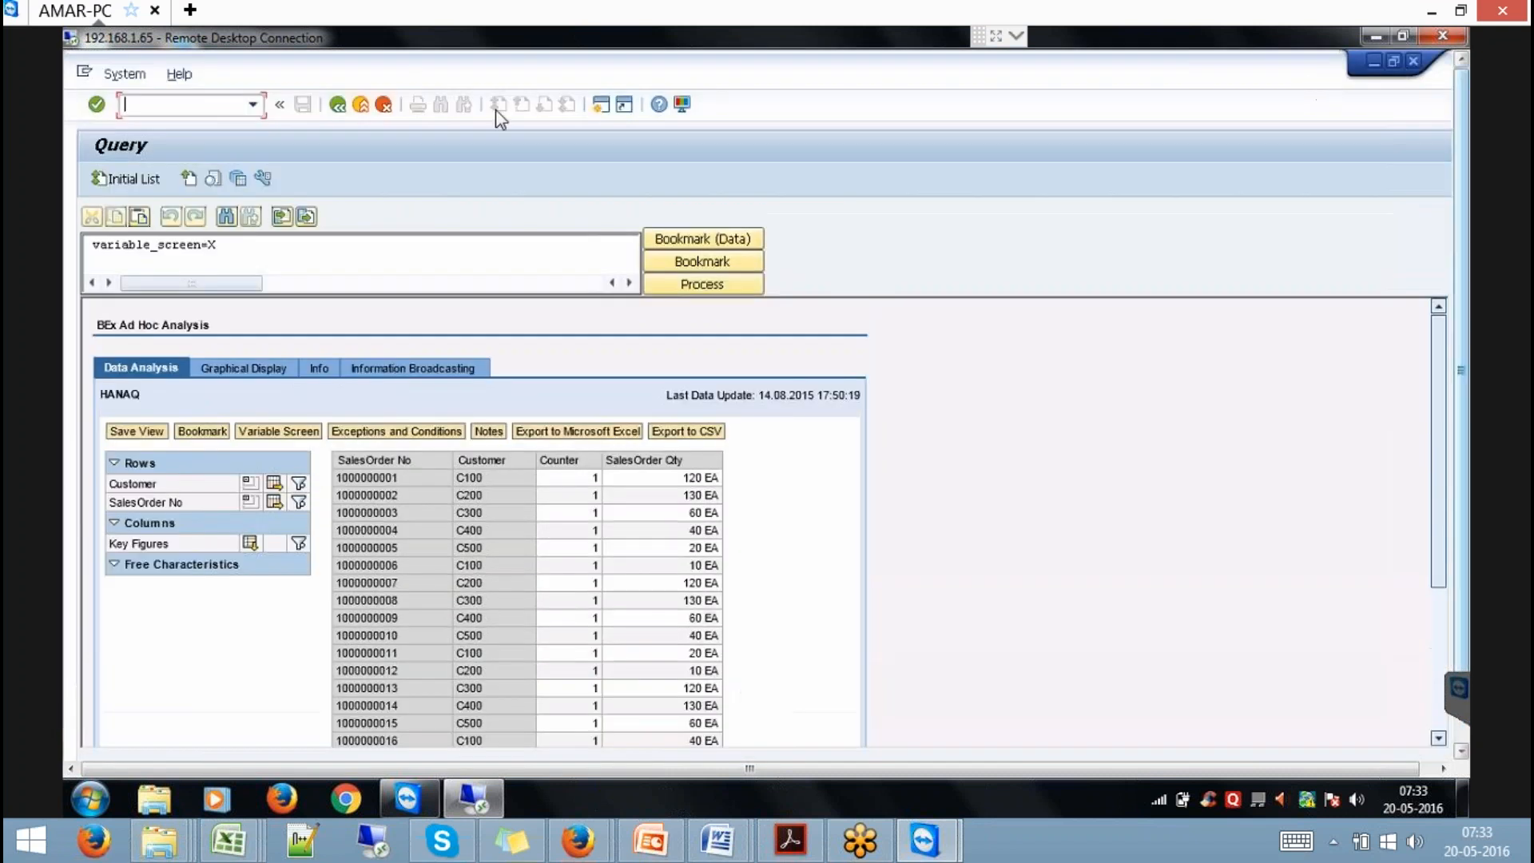
pyautogui.click(336, 106)
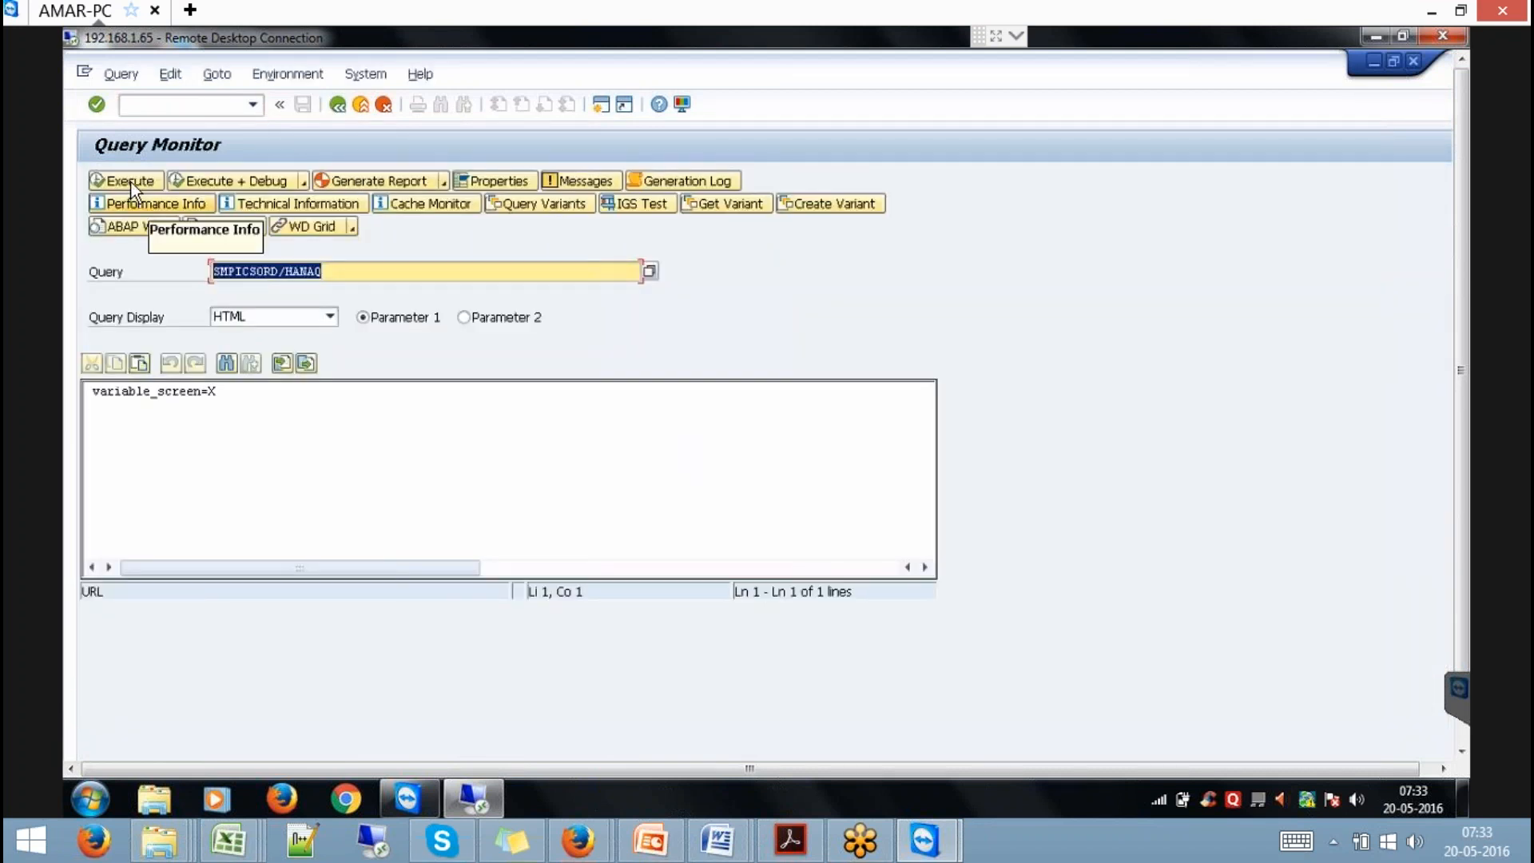
pyautogui.click(131, 182)
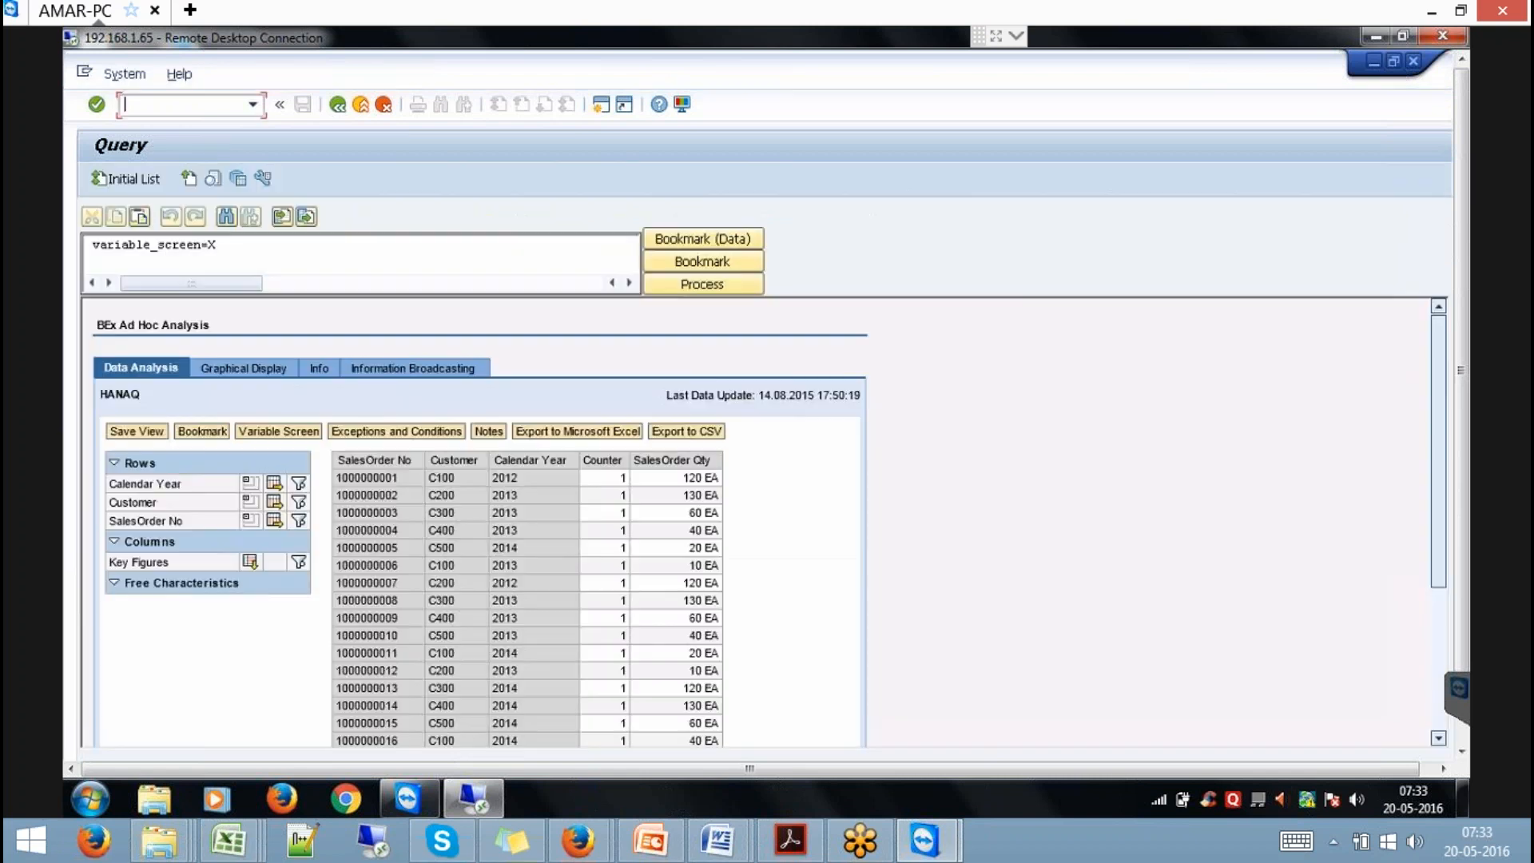
pyautogui.click(250, 501)
pyautogui.click(250, 502)
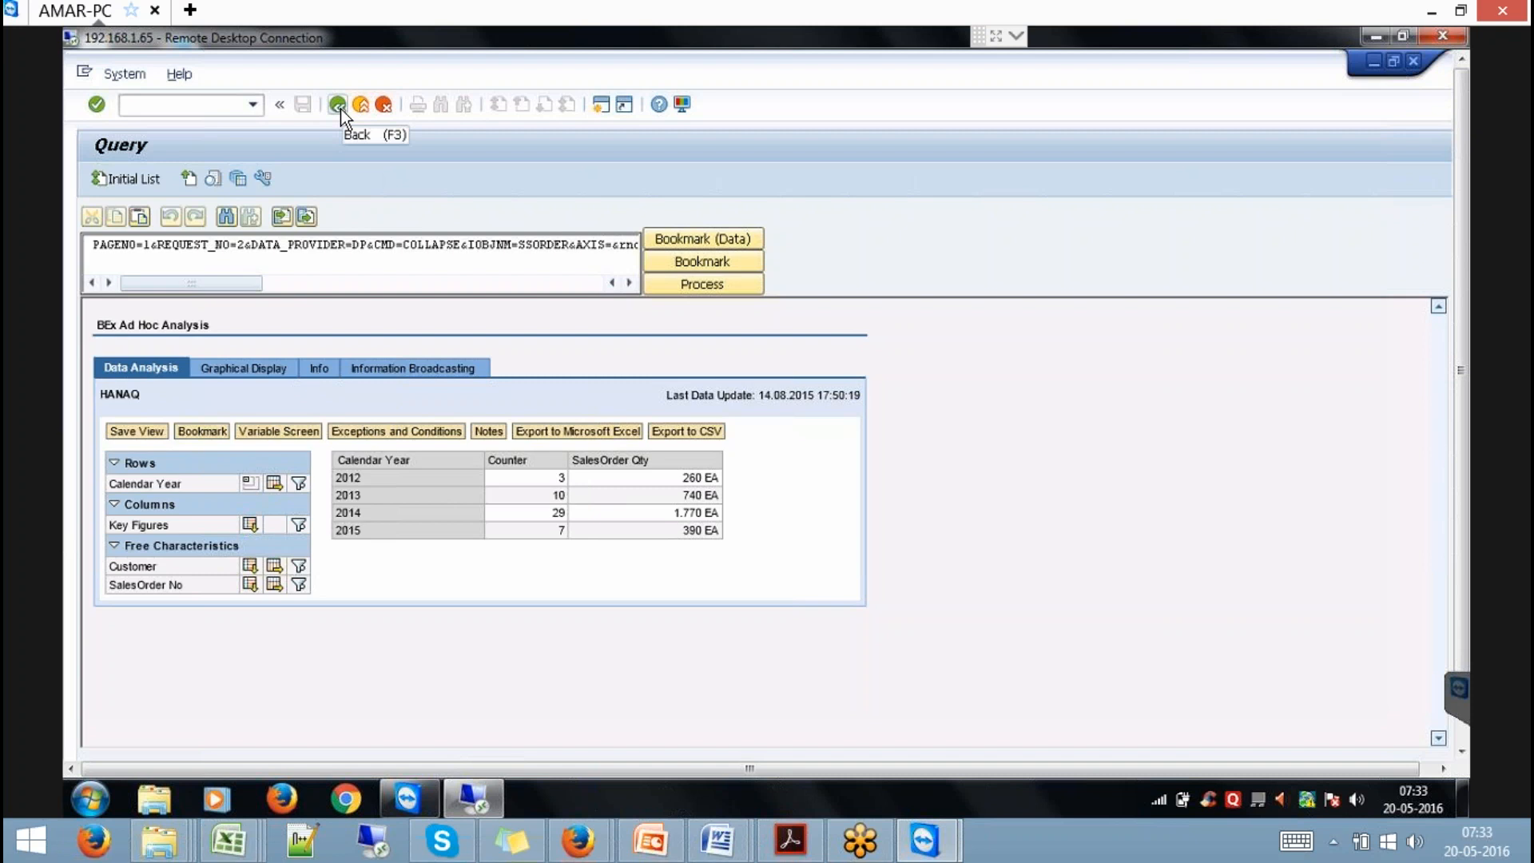
pyautogui.click(233, 104)
# In RSDDB, release query HANAQ as an InfoProvider and begin creating its index.
pyautogui.write('/NRSDDB')
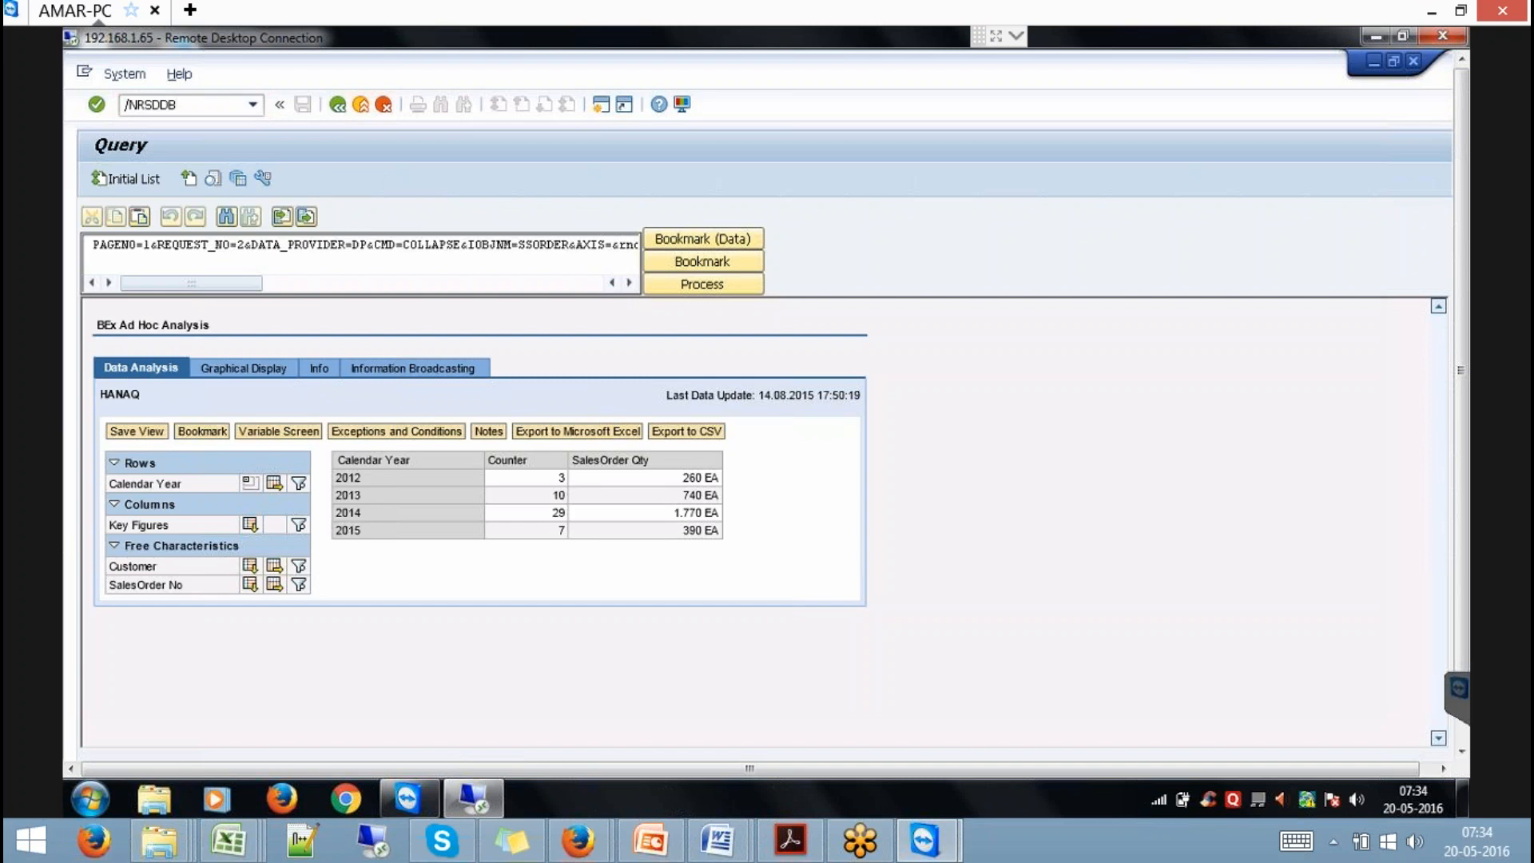
pyautogui.press('Return')
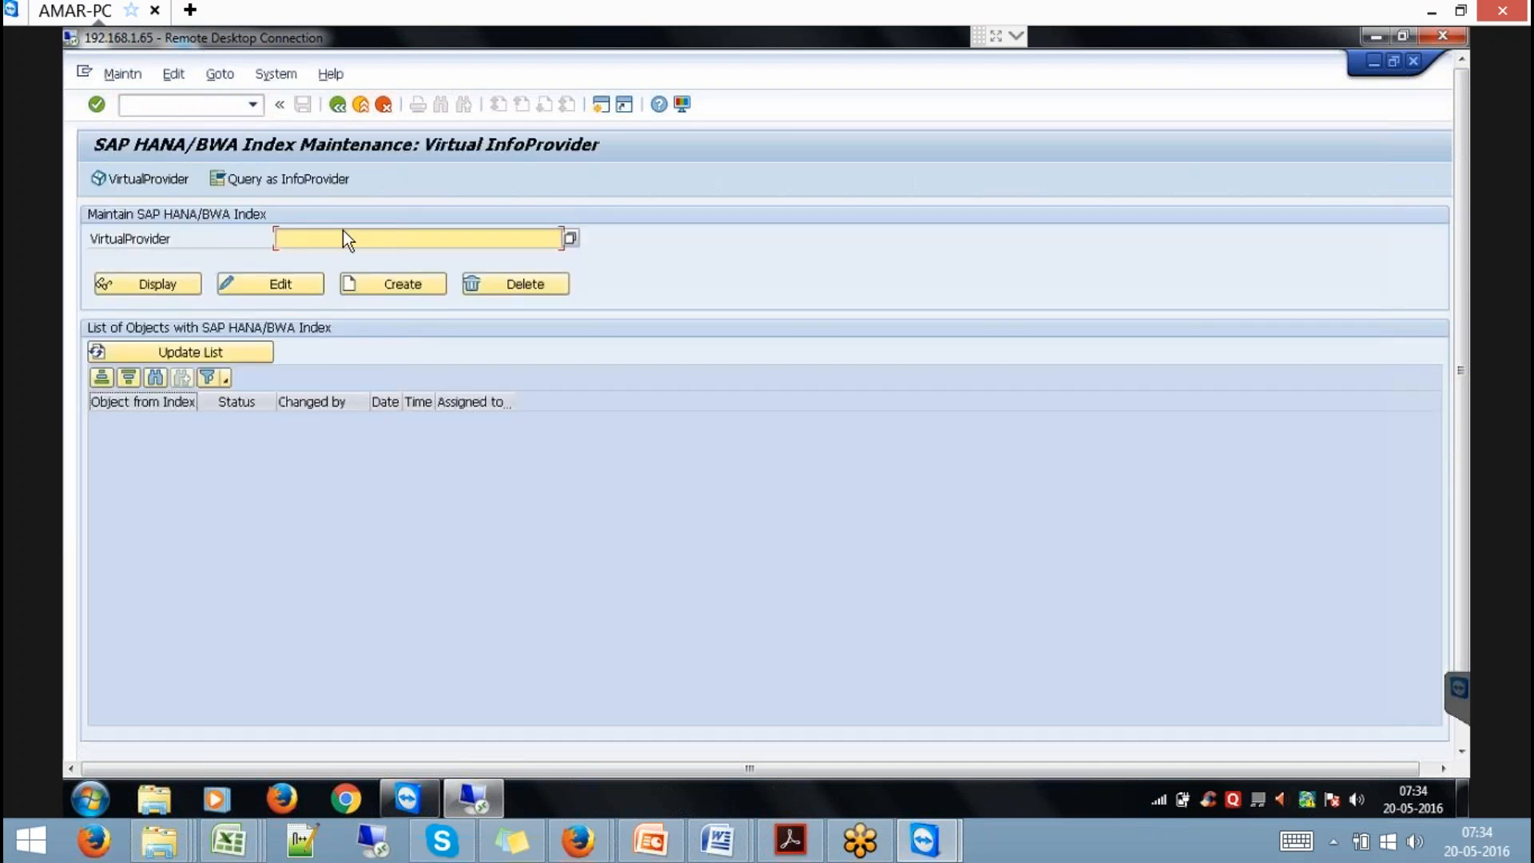
pyautogui.click(300, 181)
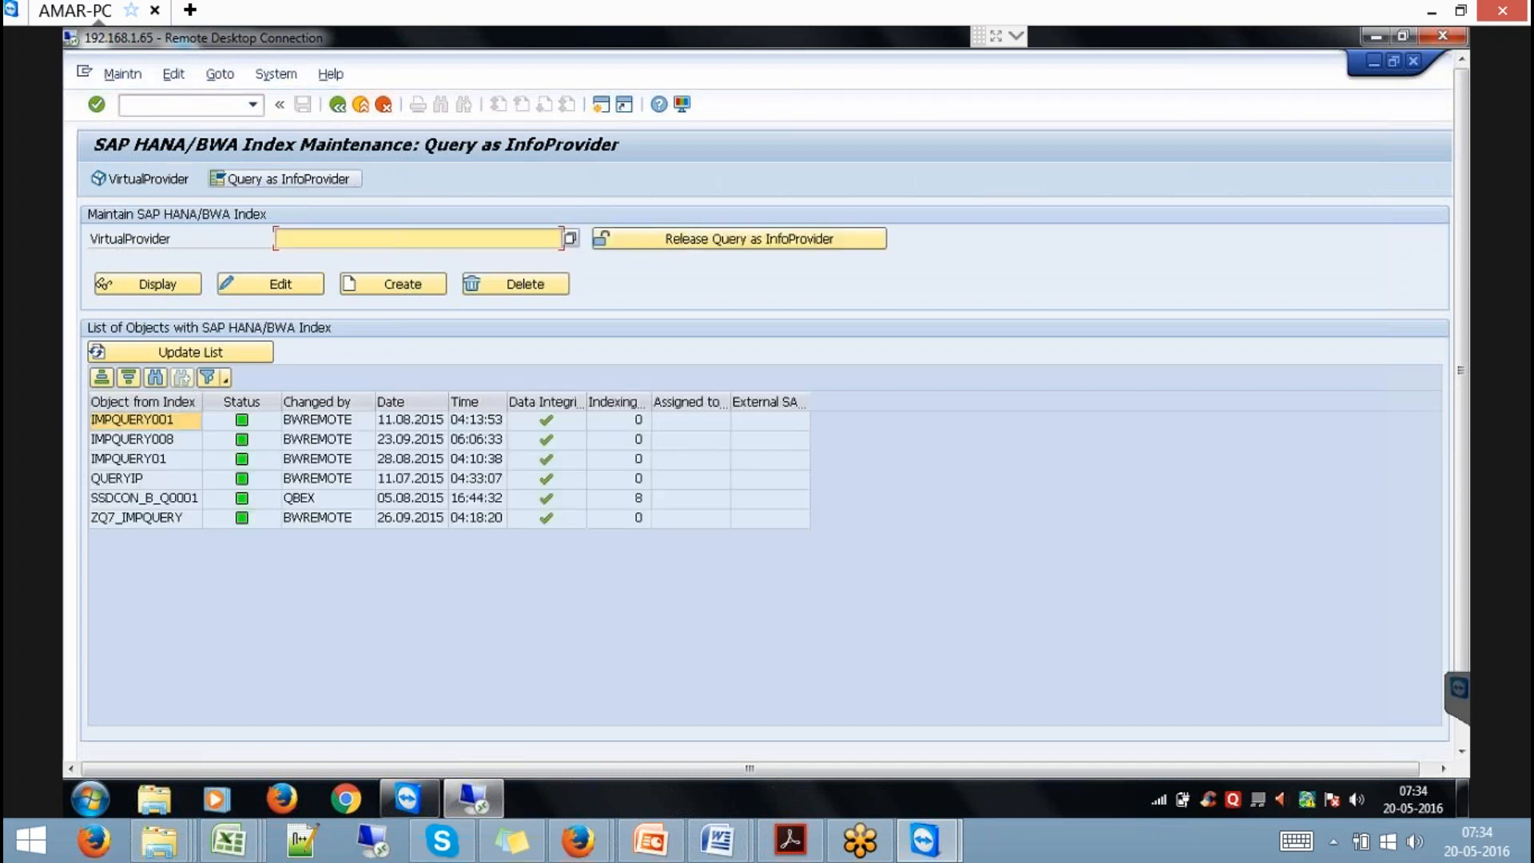
pyautogui.click(309, 239)
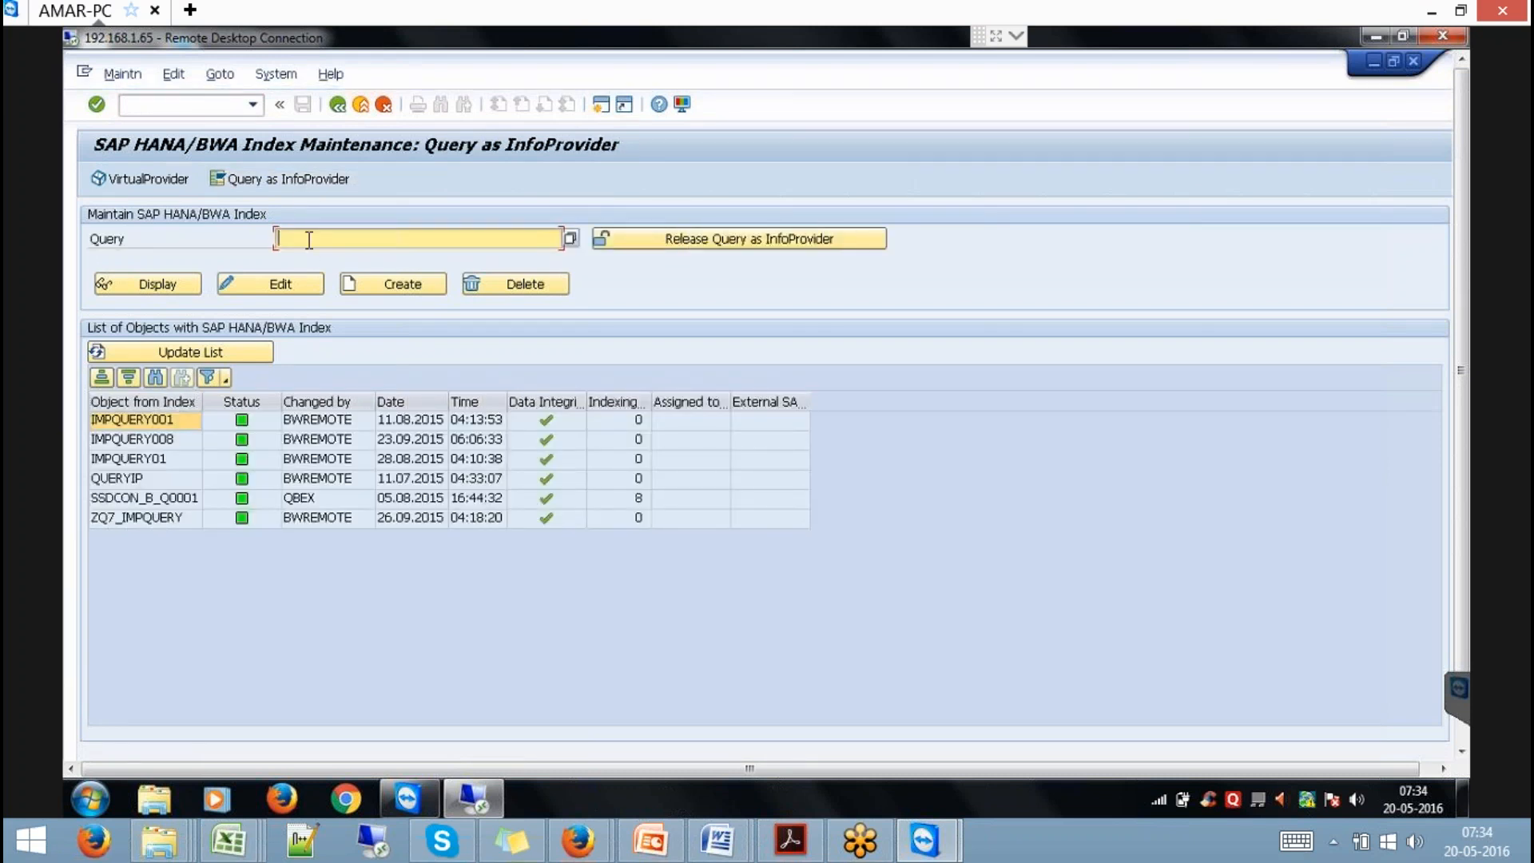
pyautogui.write('HANAQ')
pyautogui.press('Return')
pyautogui.click(708, 241)
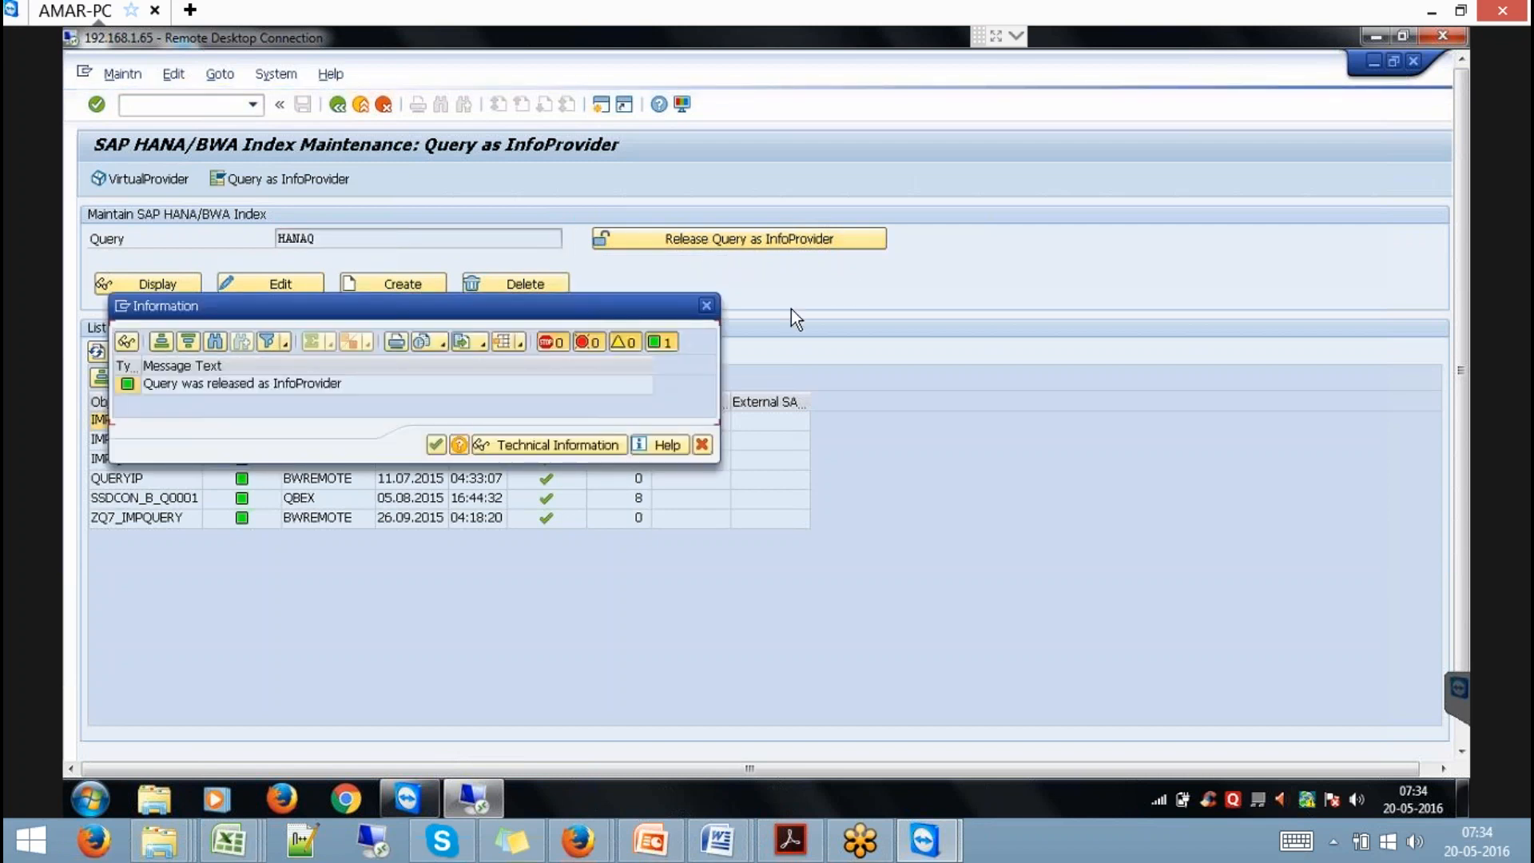
pyautogui.click(437, 446)
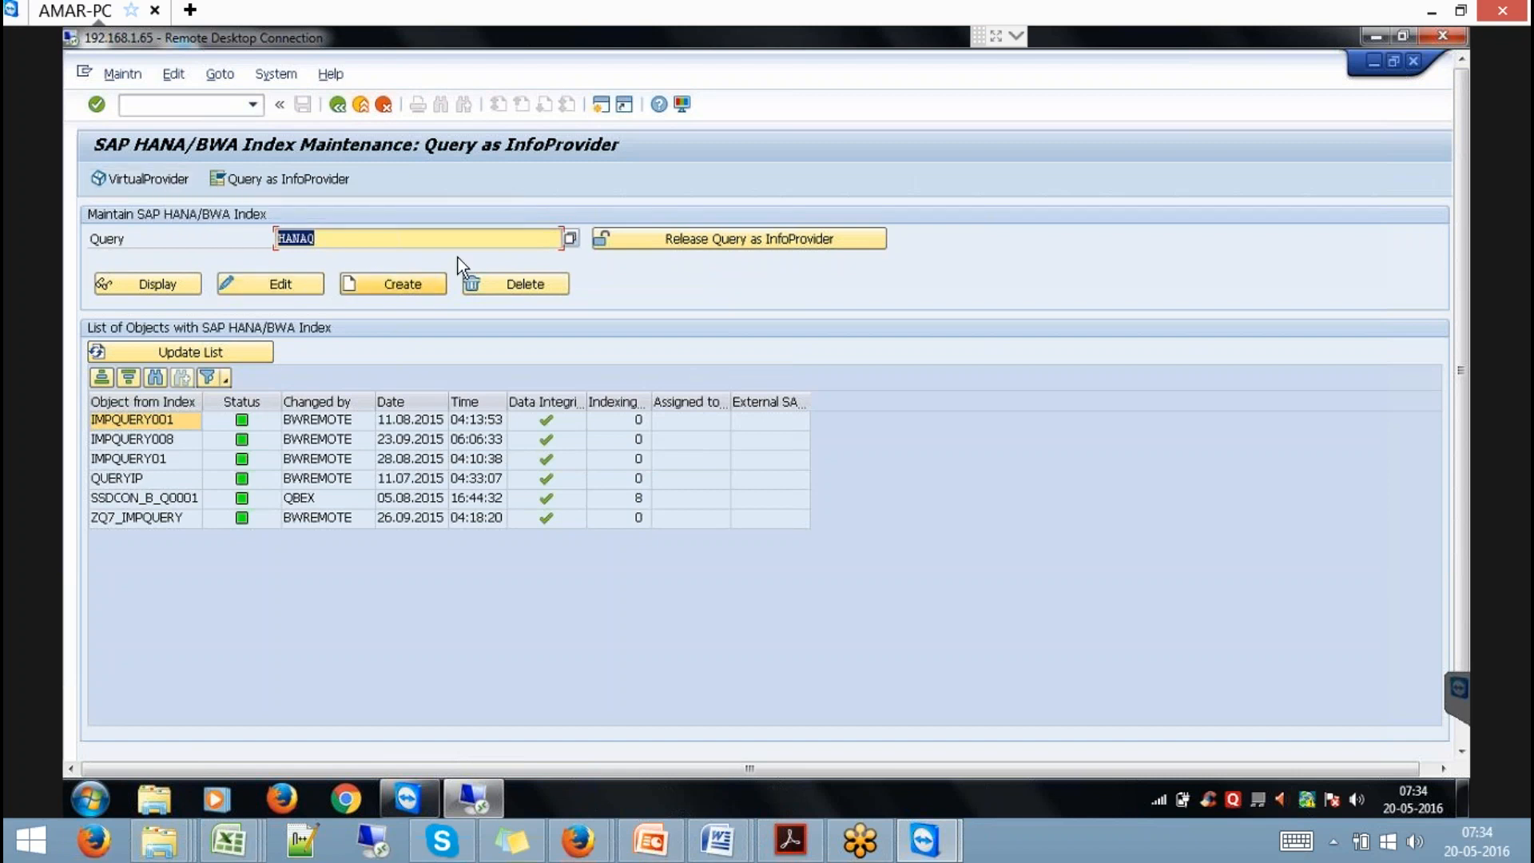
pyautogui.click(387, 285)
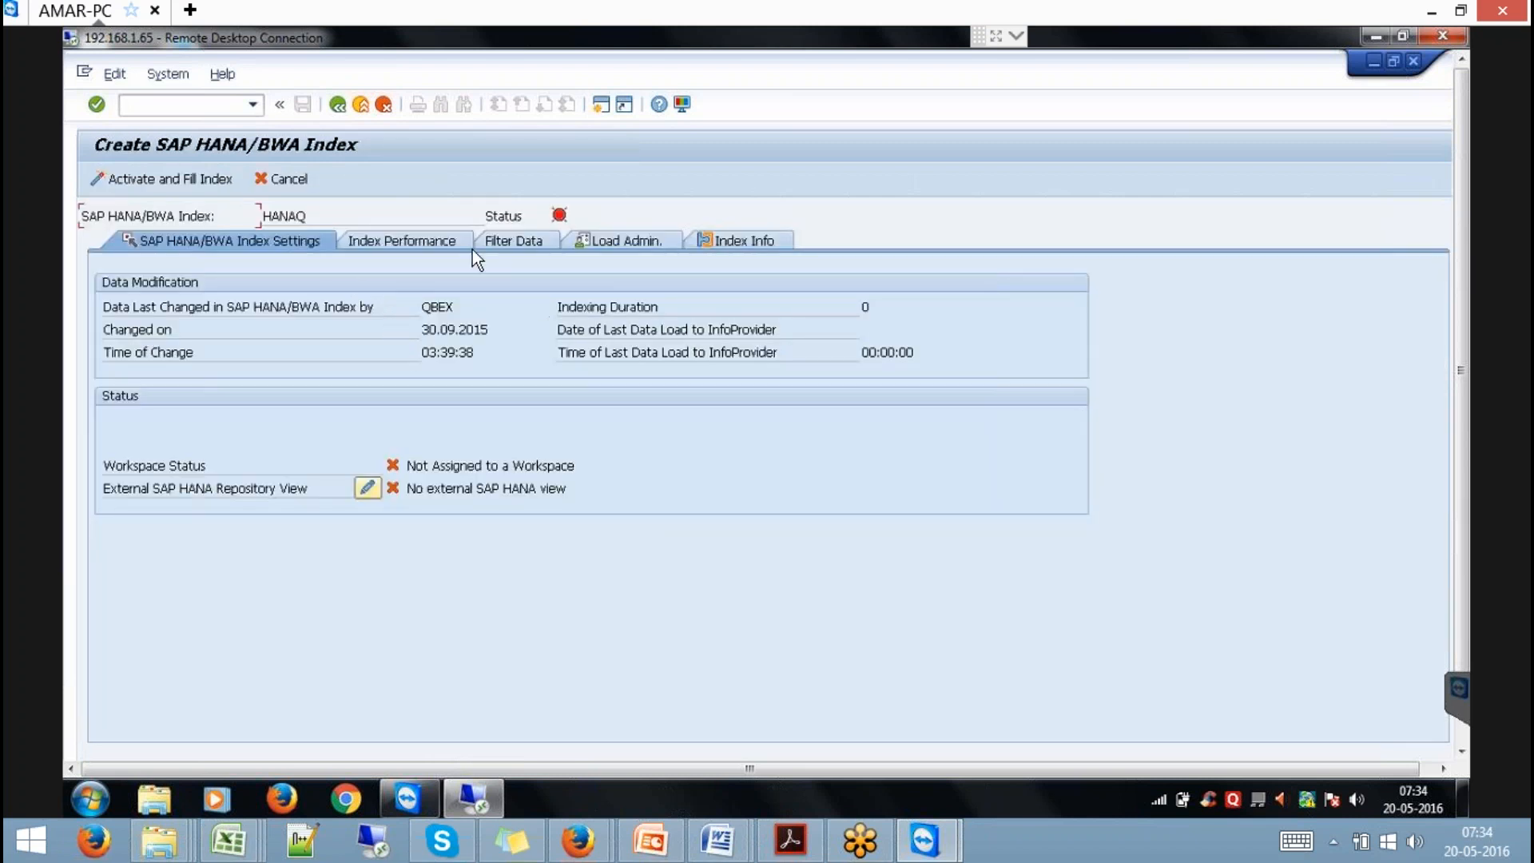
# Activate and fill the HANAQ index immediately, then display its index options.
pyautogui.click(722, 241)
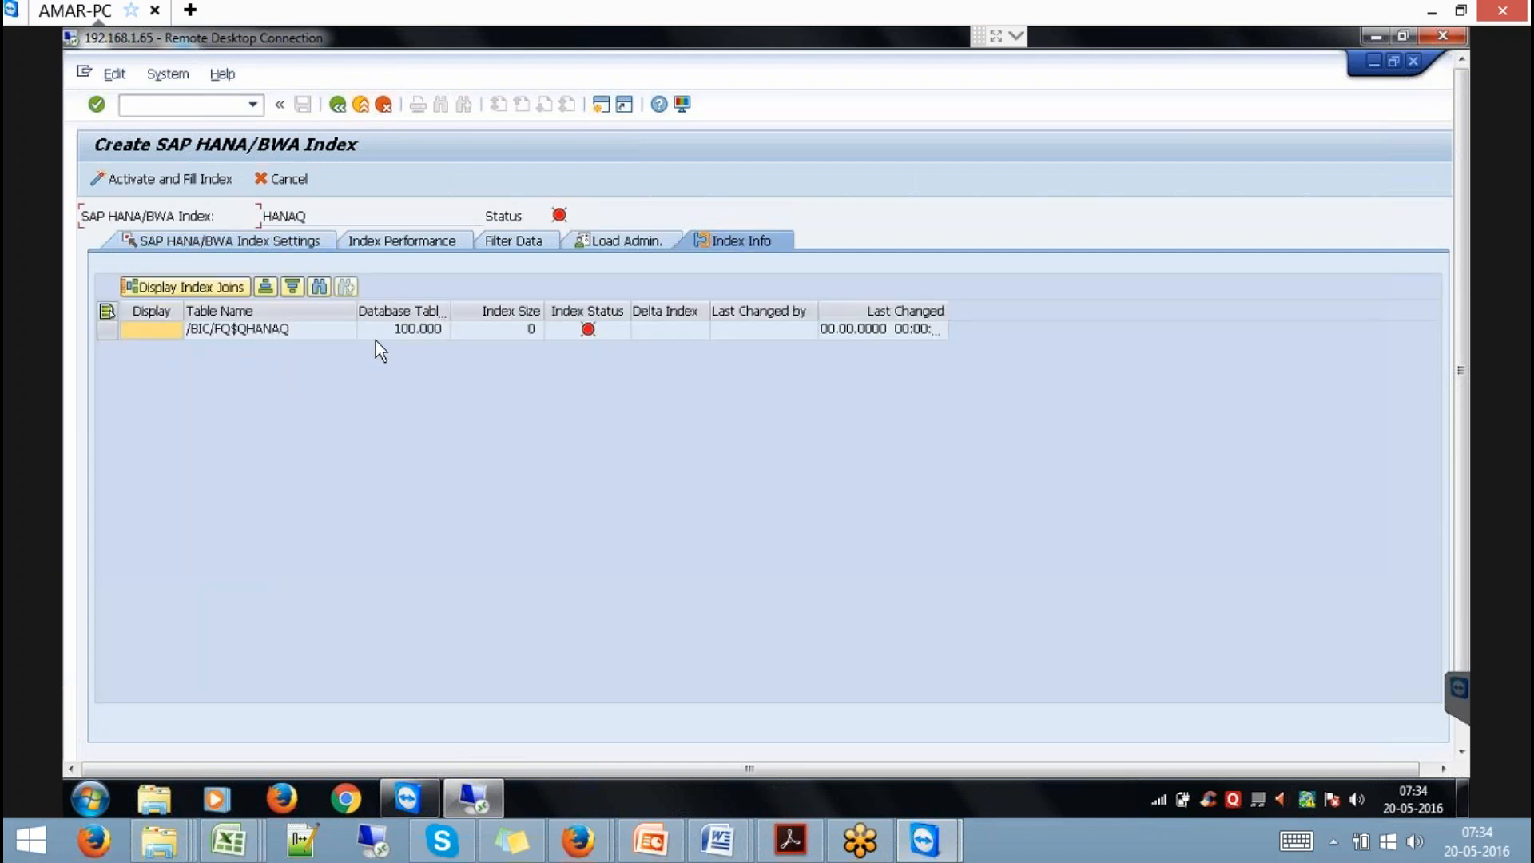
pyautogui.click(598, 330)
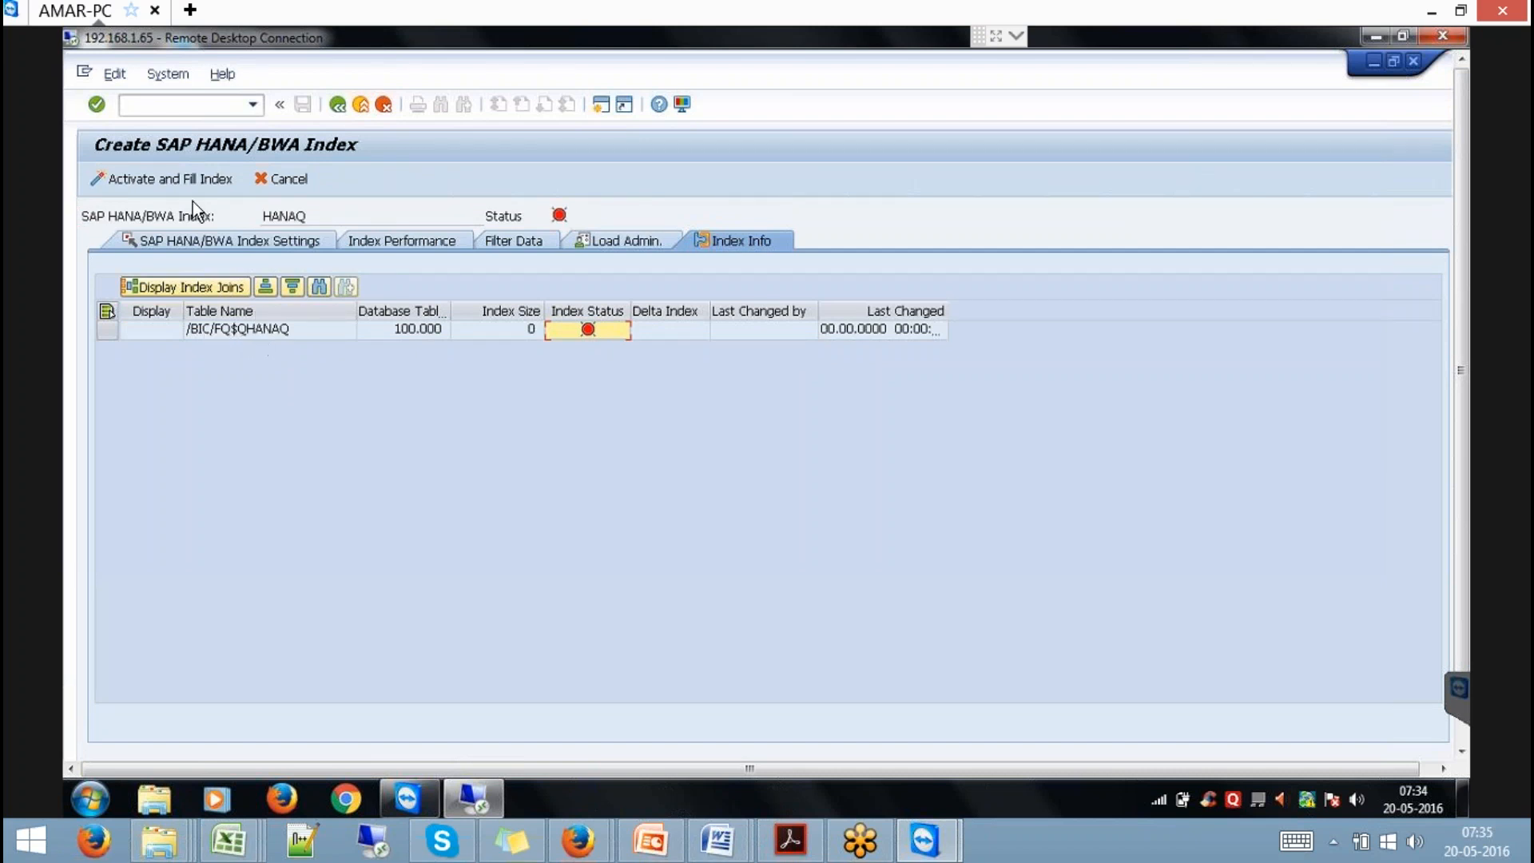
pyautogui.click(174, 175)
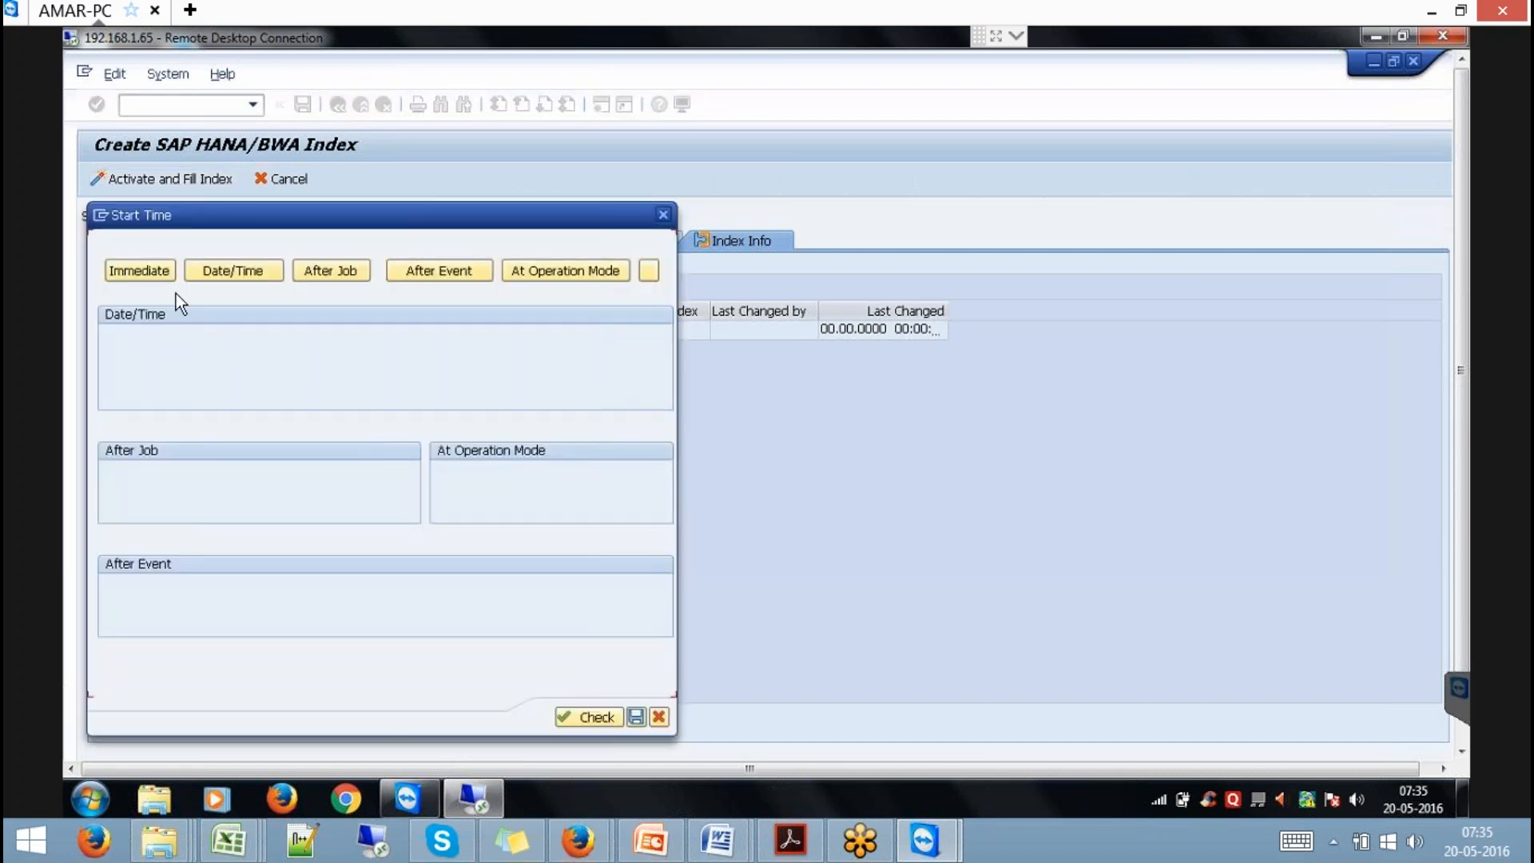
pyautogui.click(160, 272)
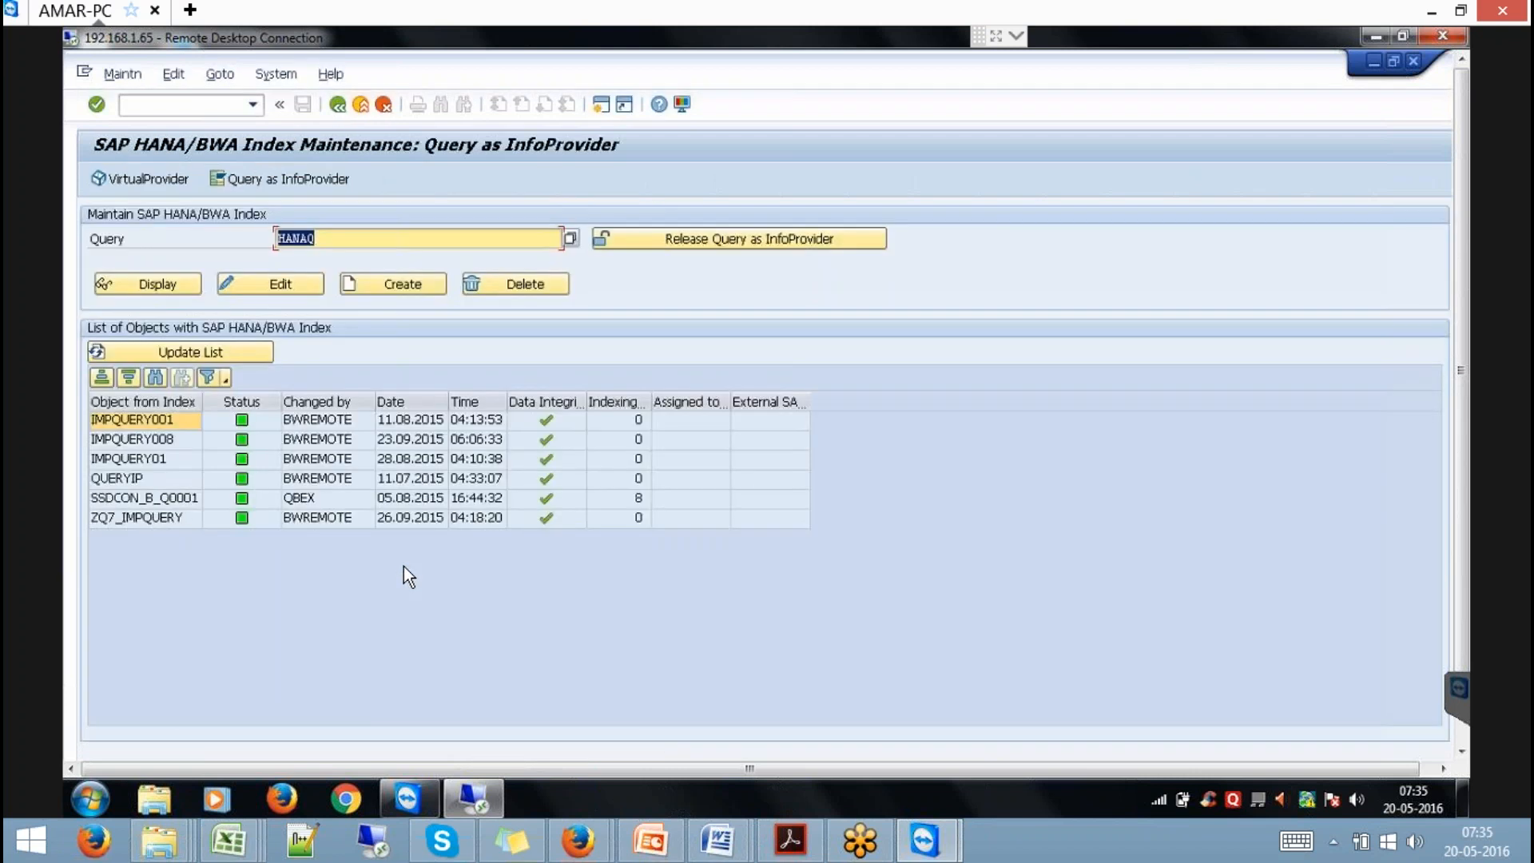
pyautogui.click(181, 283)
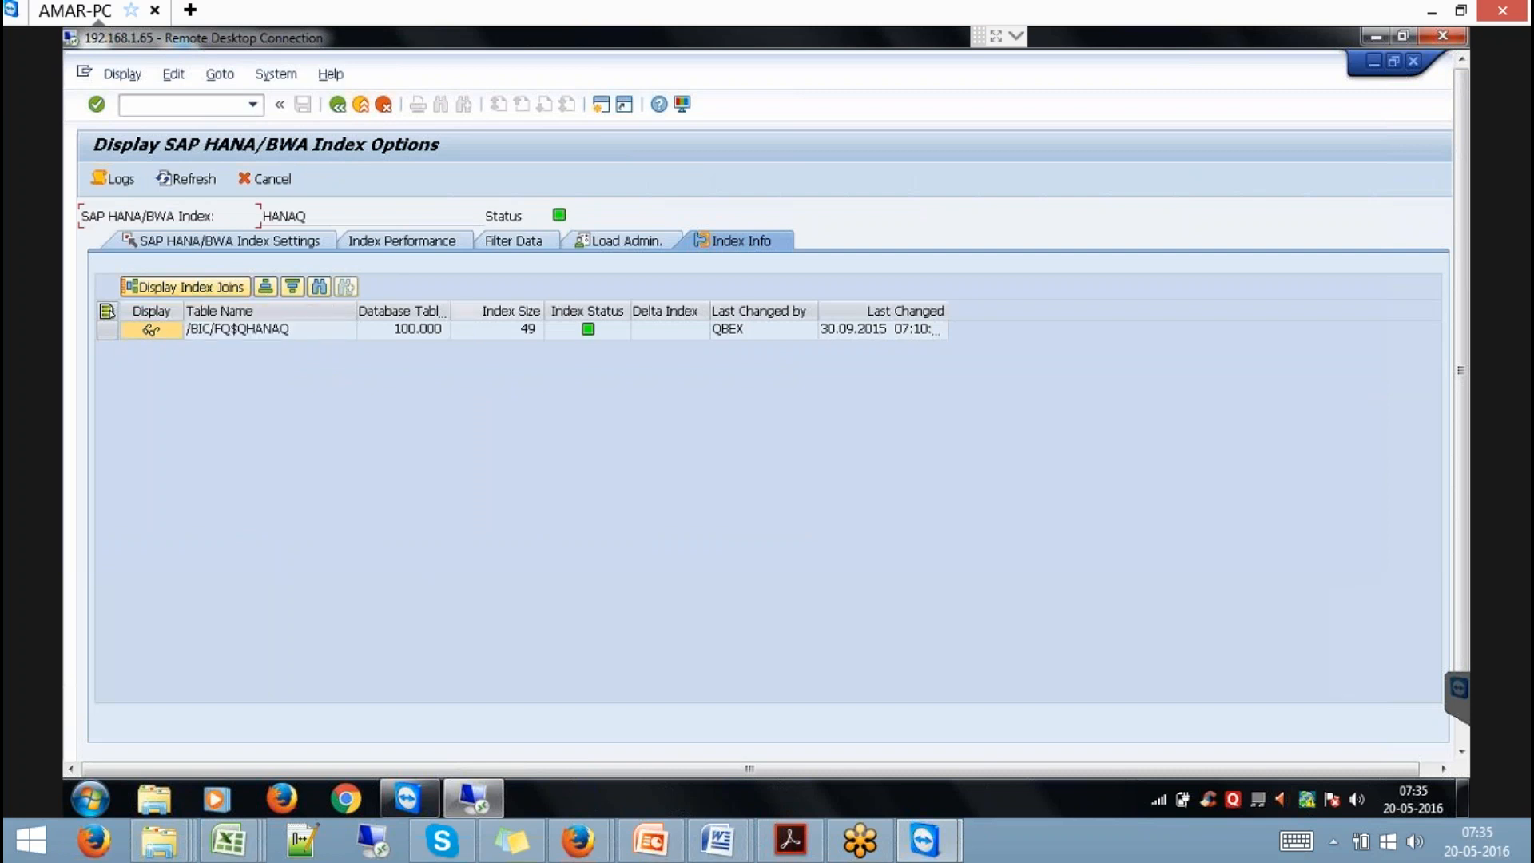
pyautogui.moveTo(599, 331)
# List the index table's data sorted by calendar year and filtered to 2012.
pyautogui.click(152, 330)
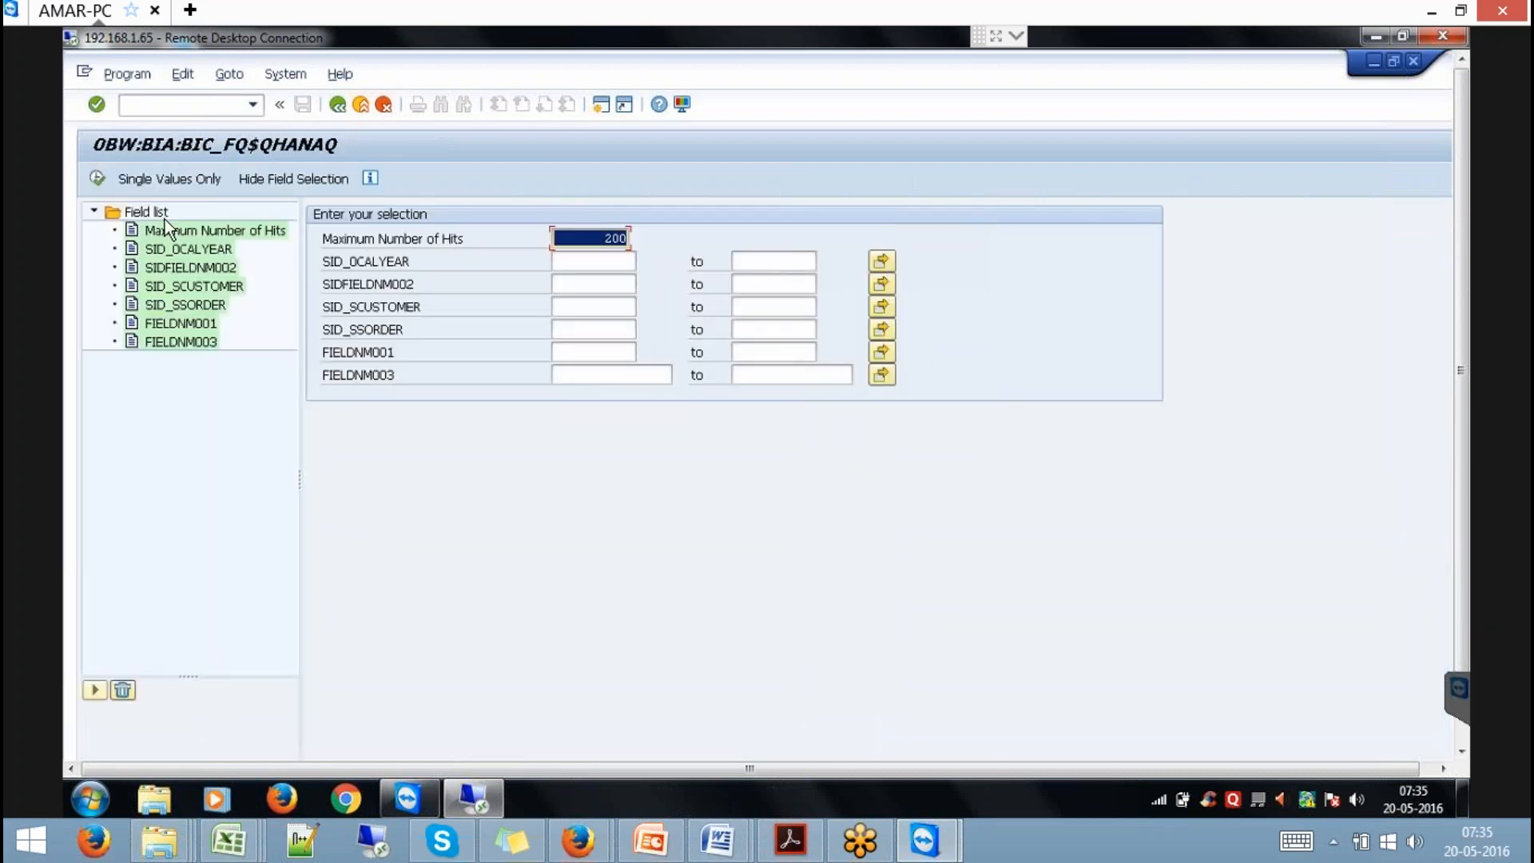
pyautogui.click(96, 179)
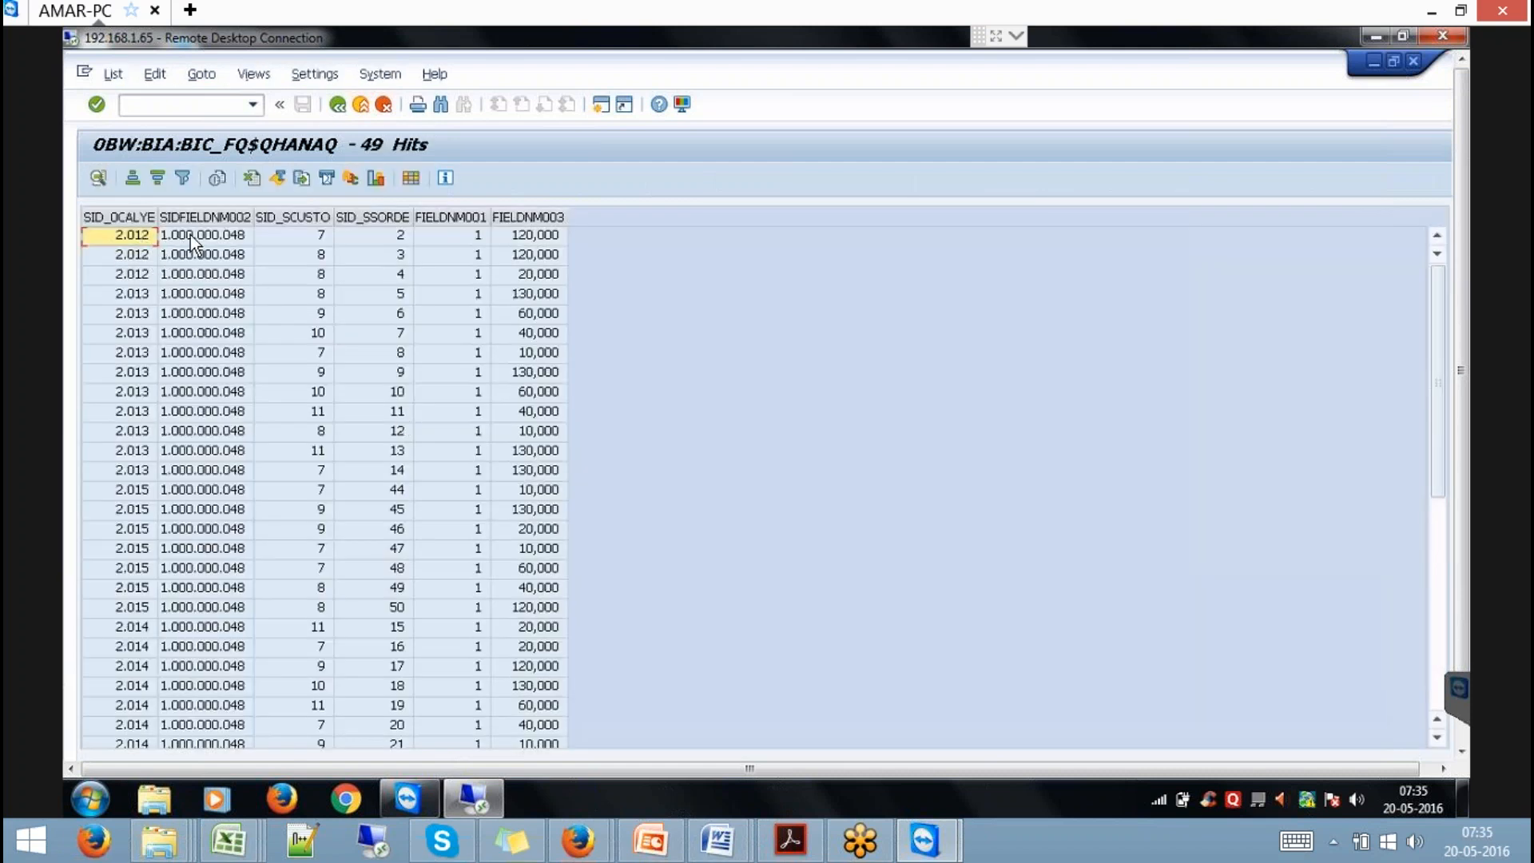
pyautogui.click(134, 216)
pyautogui.click(135, 177)
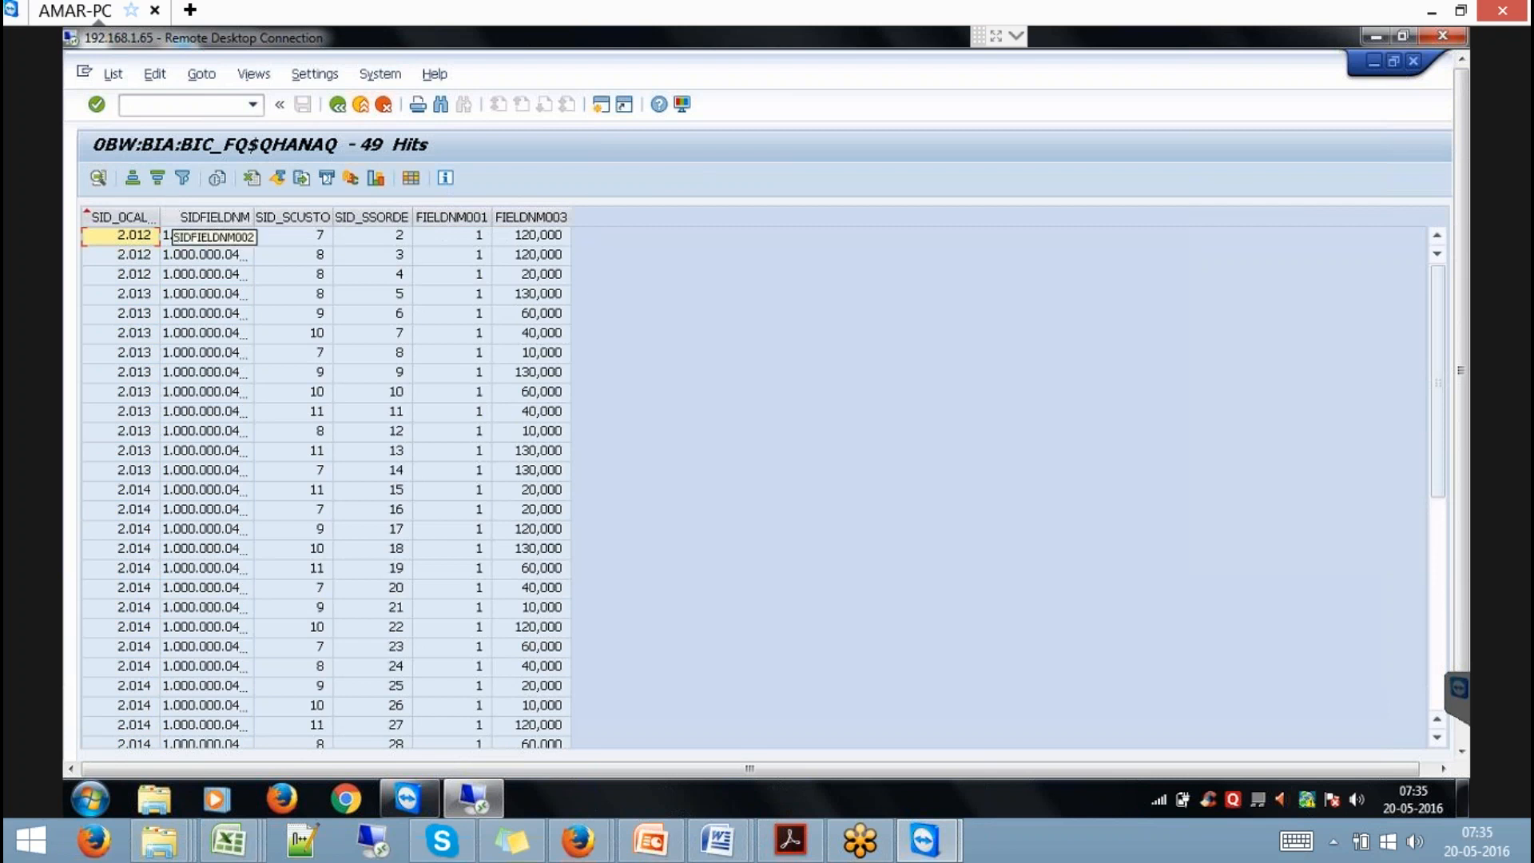
pyautogui.click(182, 177)
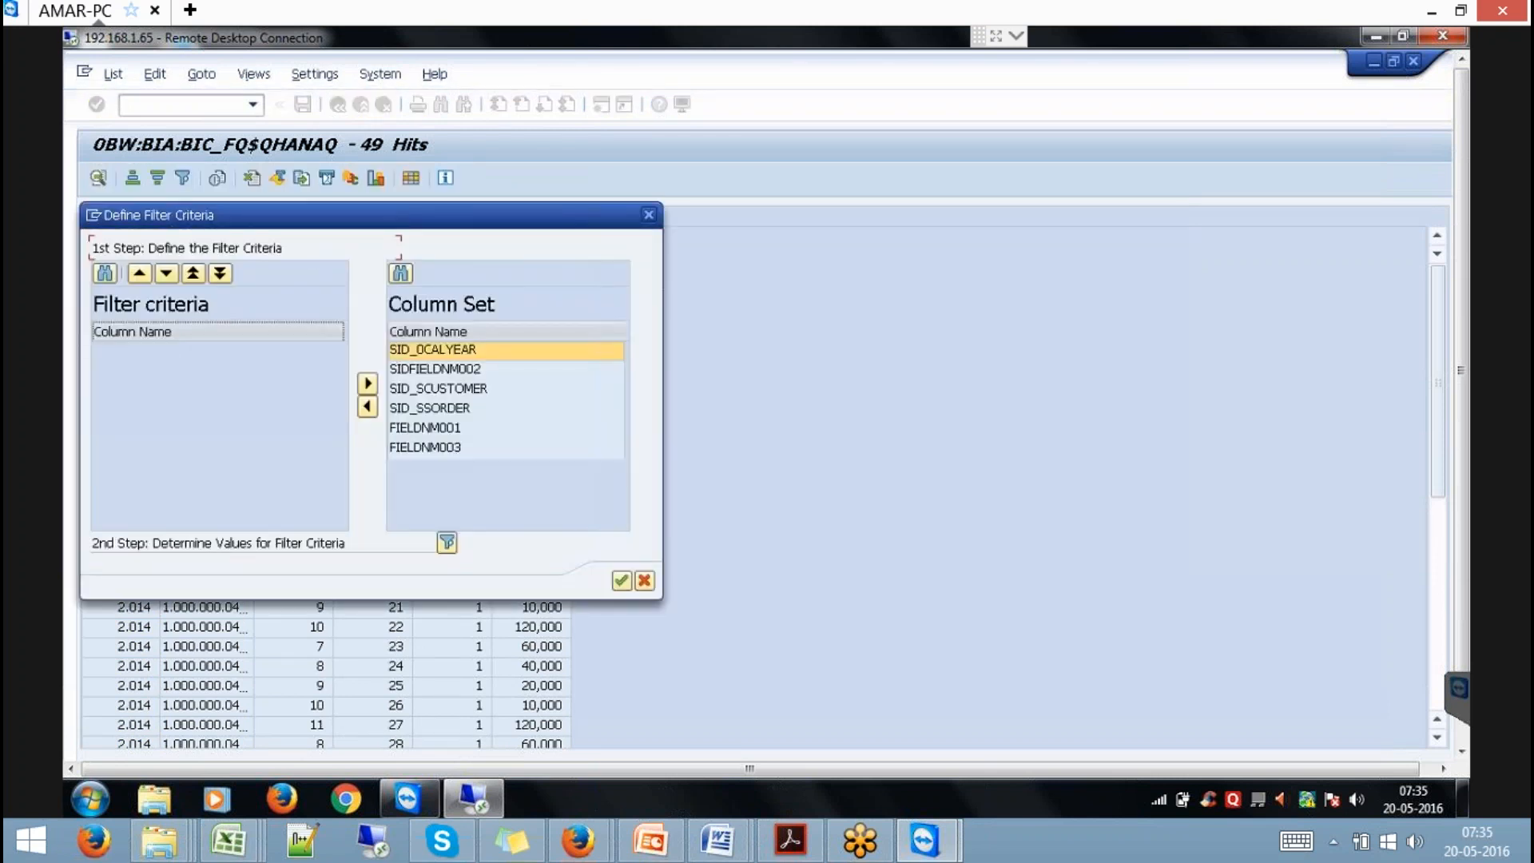
pyautogui.click(446, 541)
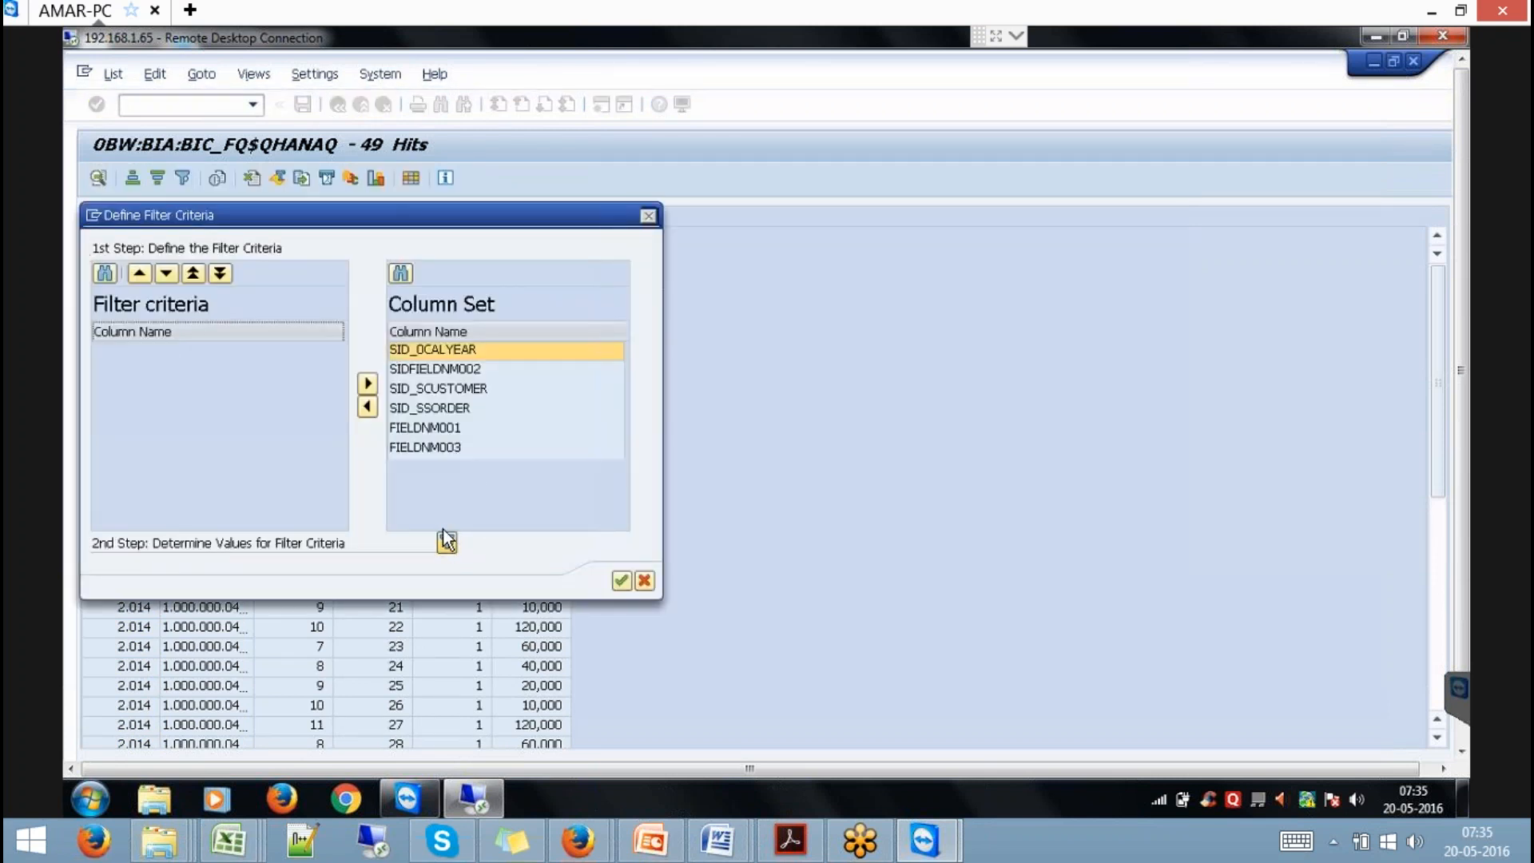
pyautogui.click(120, 237)
pyautogui.rightClick(121, 237)
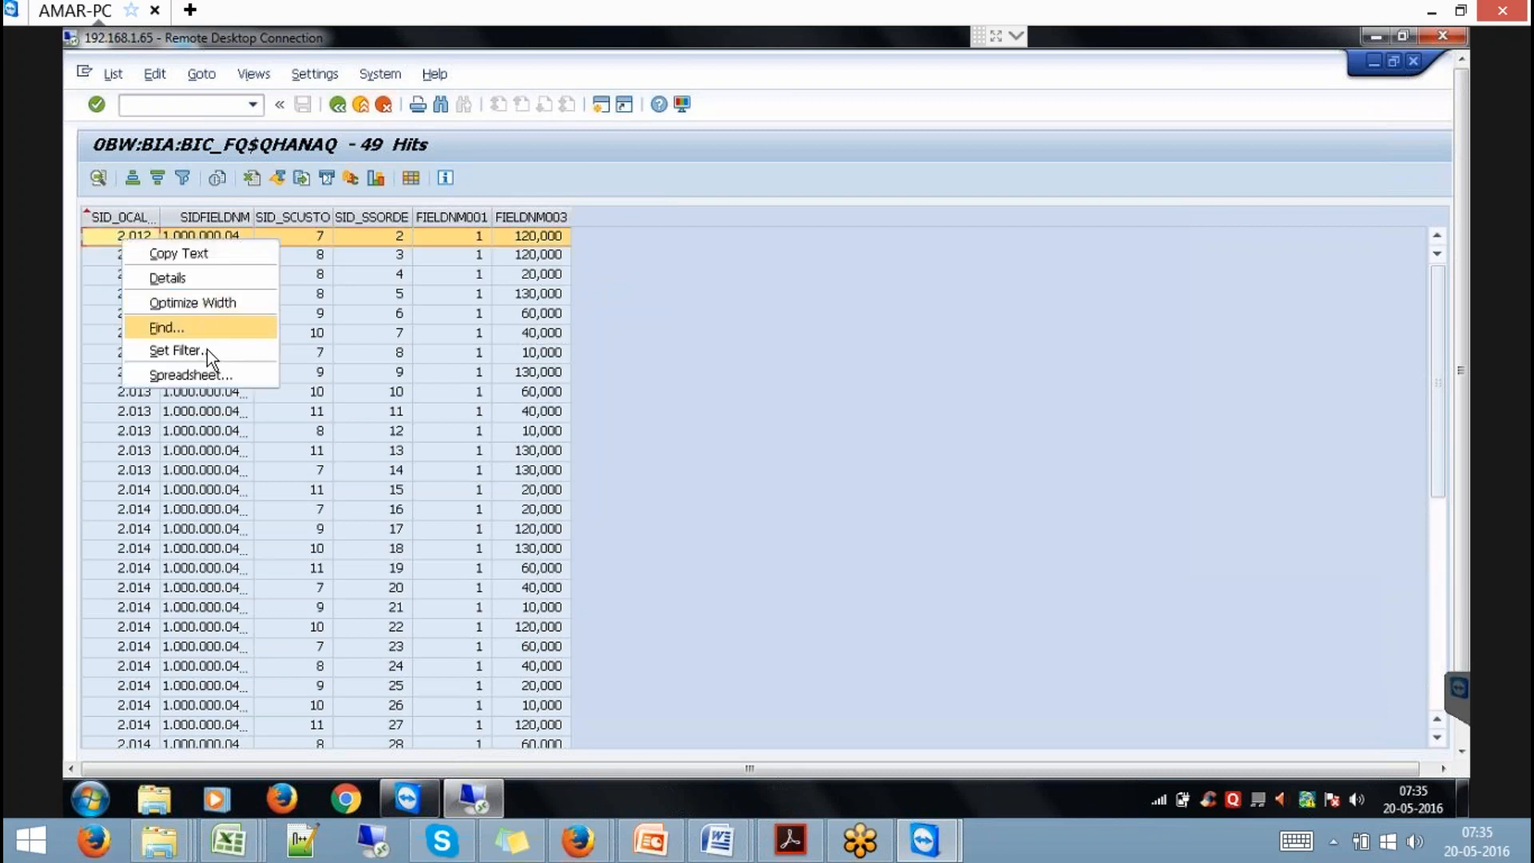
pyautogui.click(176, 351)
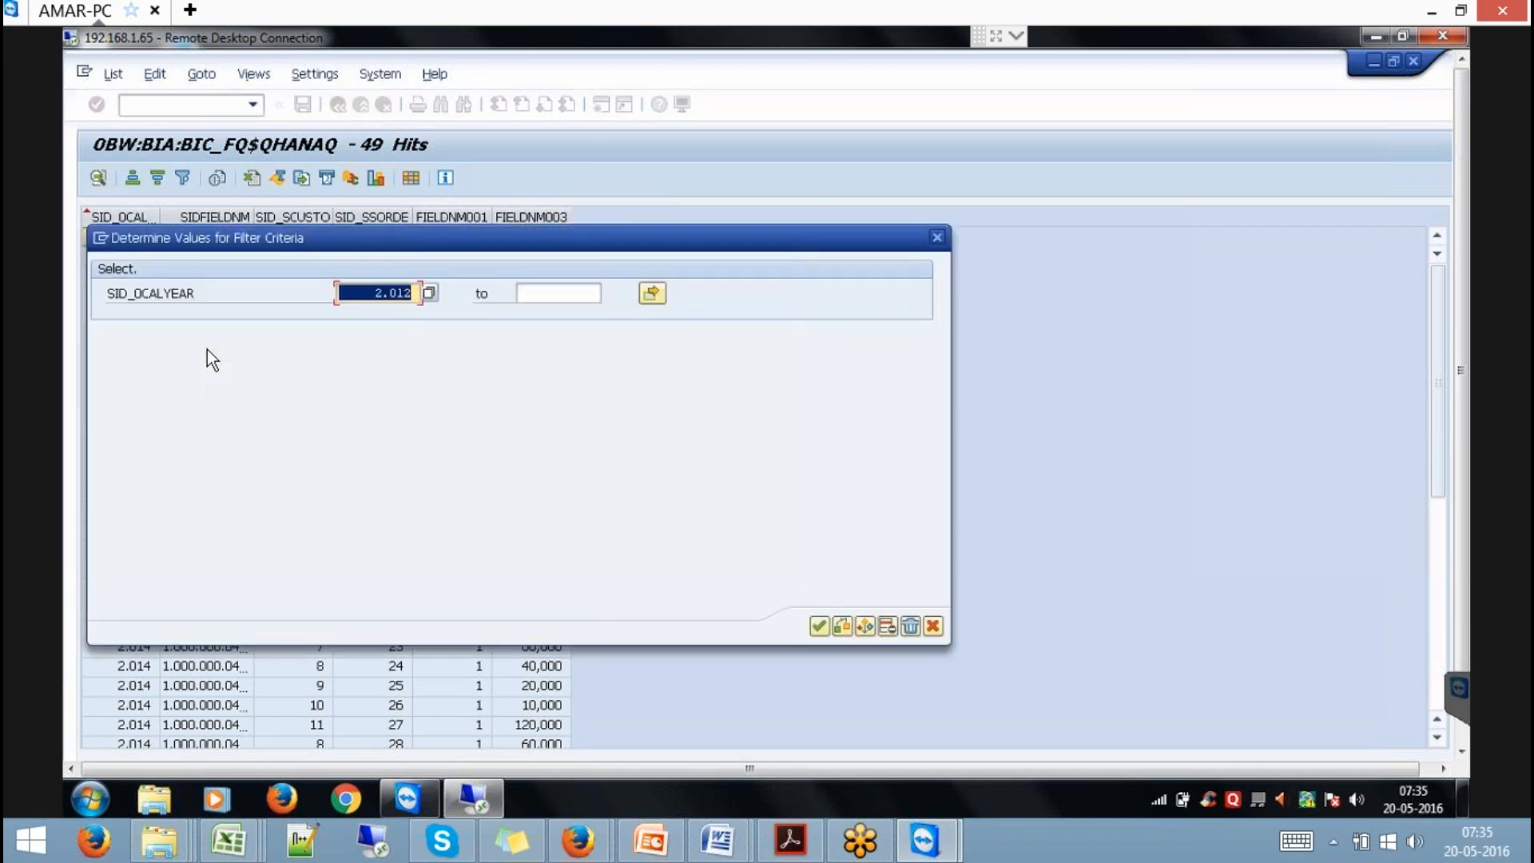
pyautogui.press('Return')
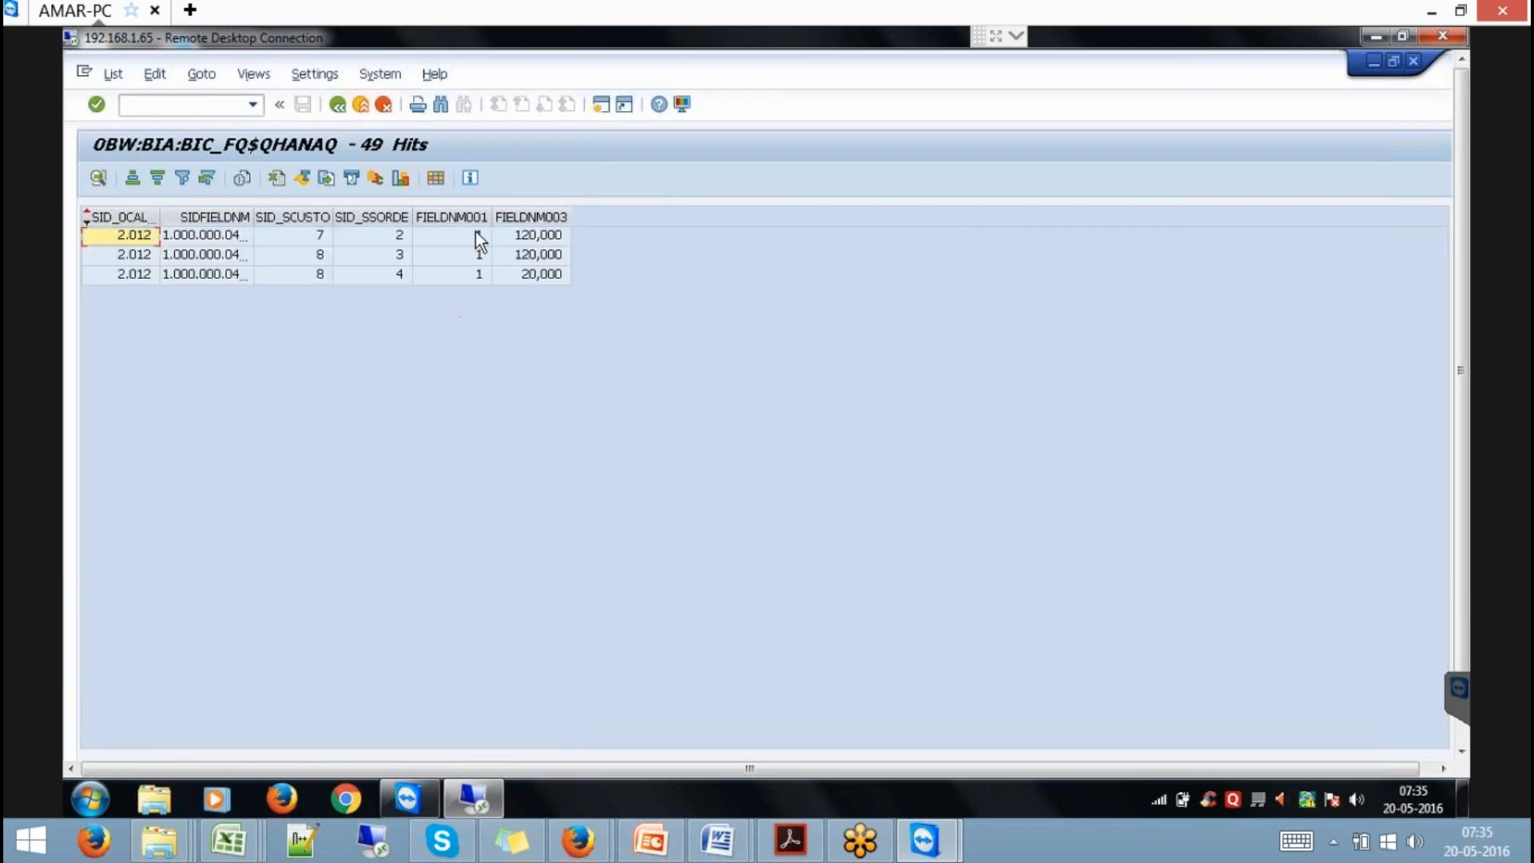
# Select the FIELDNM001 and FIELDNM003 columns, then return to the index options and main menu.
pyautogui.click(464, 217)
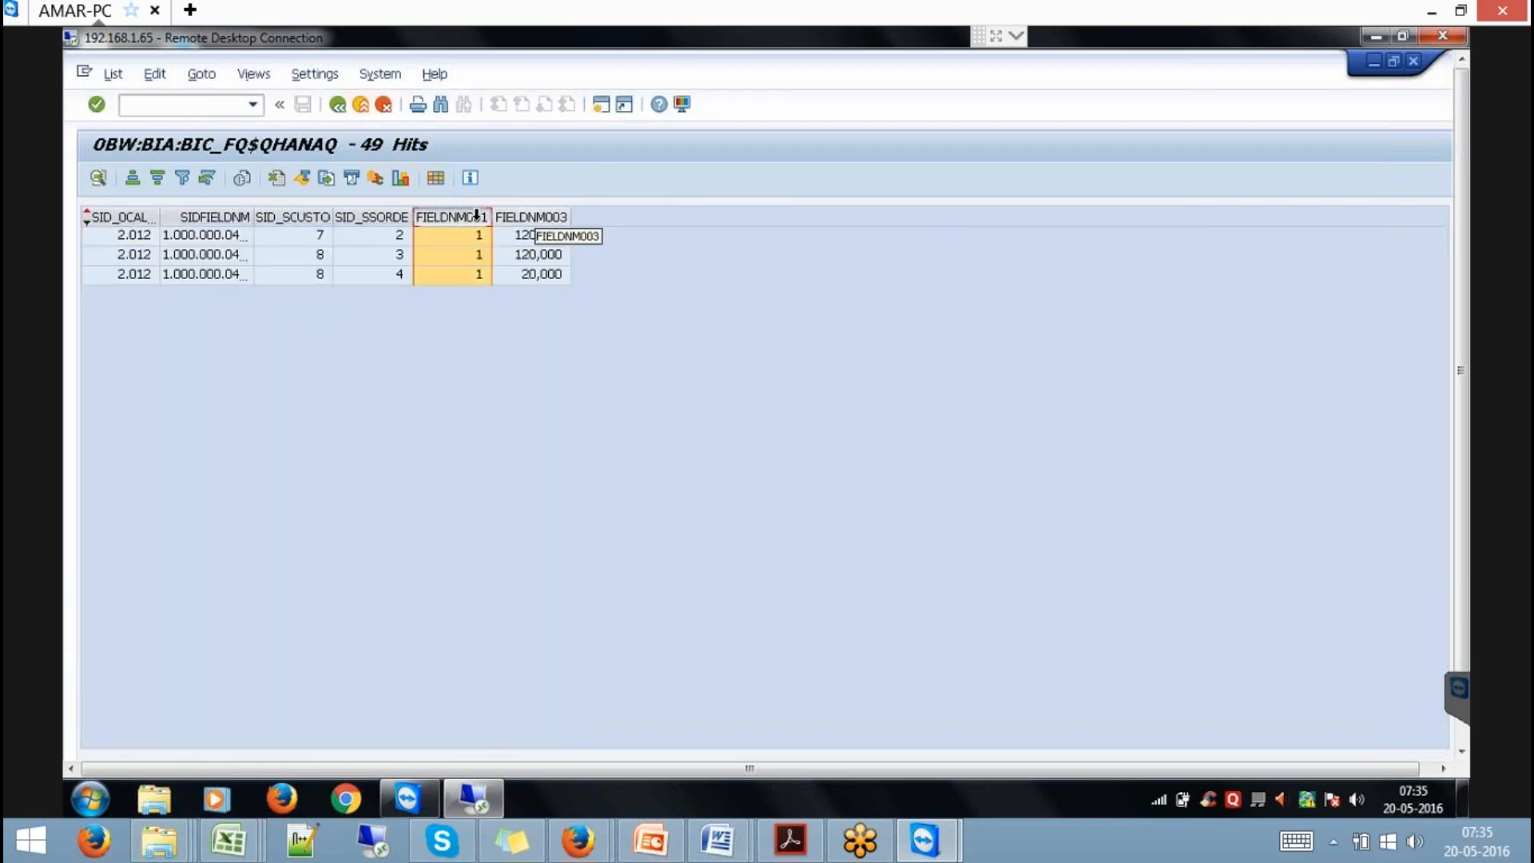
pyautogui.keyDown('ctrl'); pyautogui.click(529, 216); pyautogui.keyUp('ctrl')
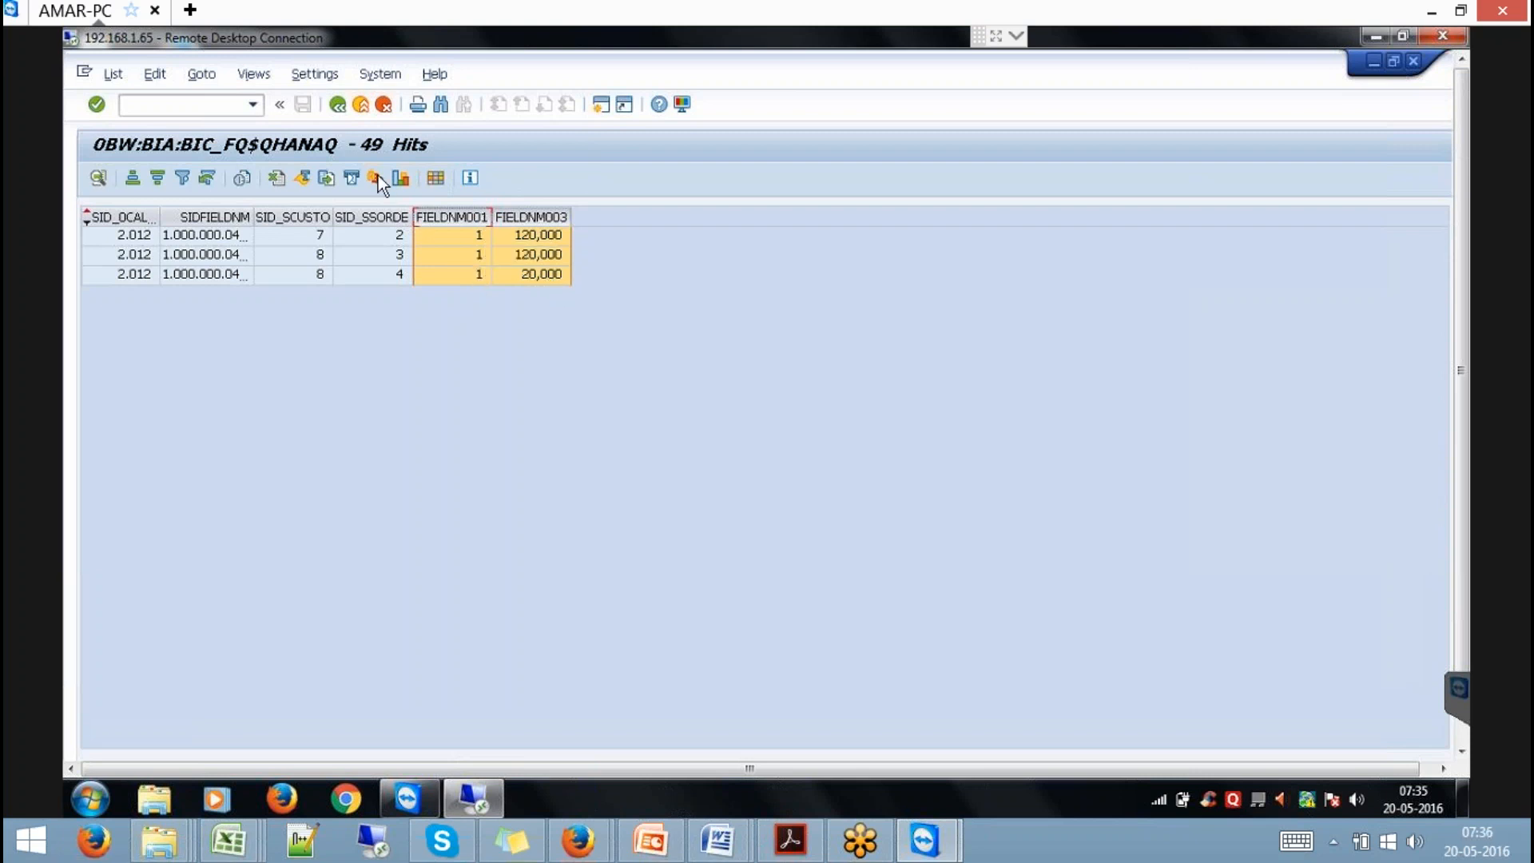
pyautogui.click(368, 106)
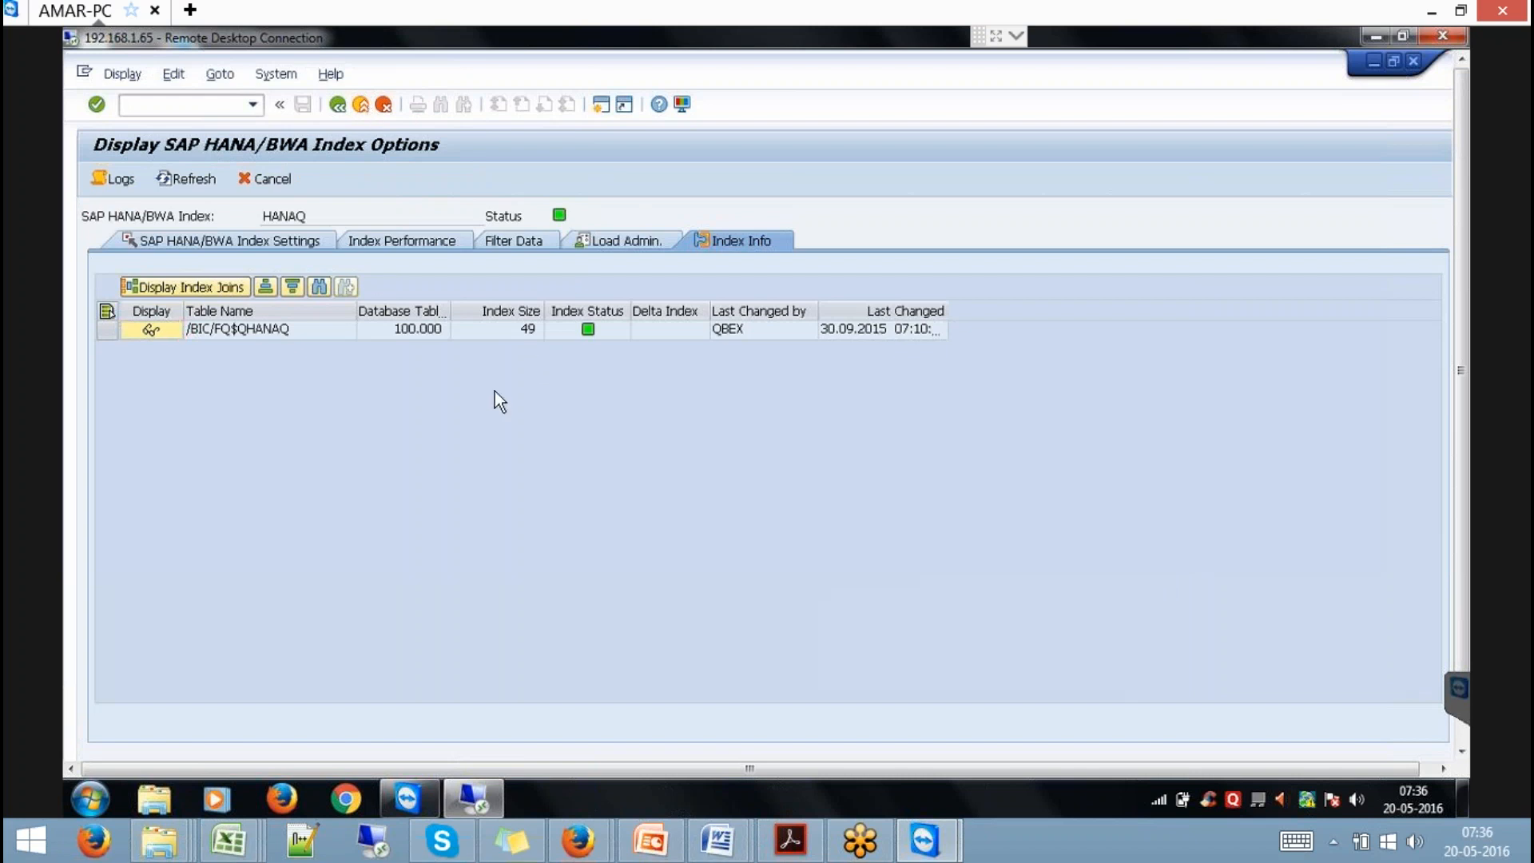
pyautogui.press('F3')
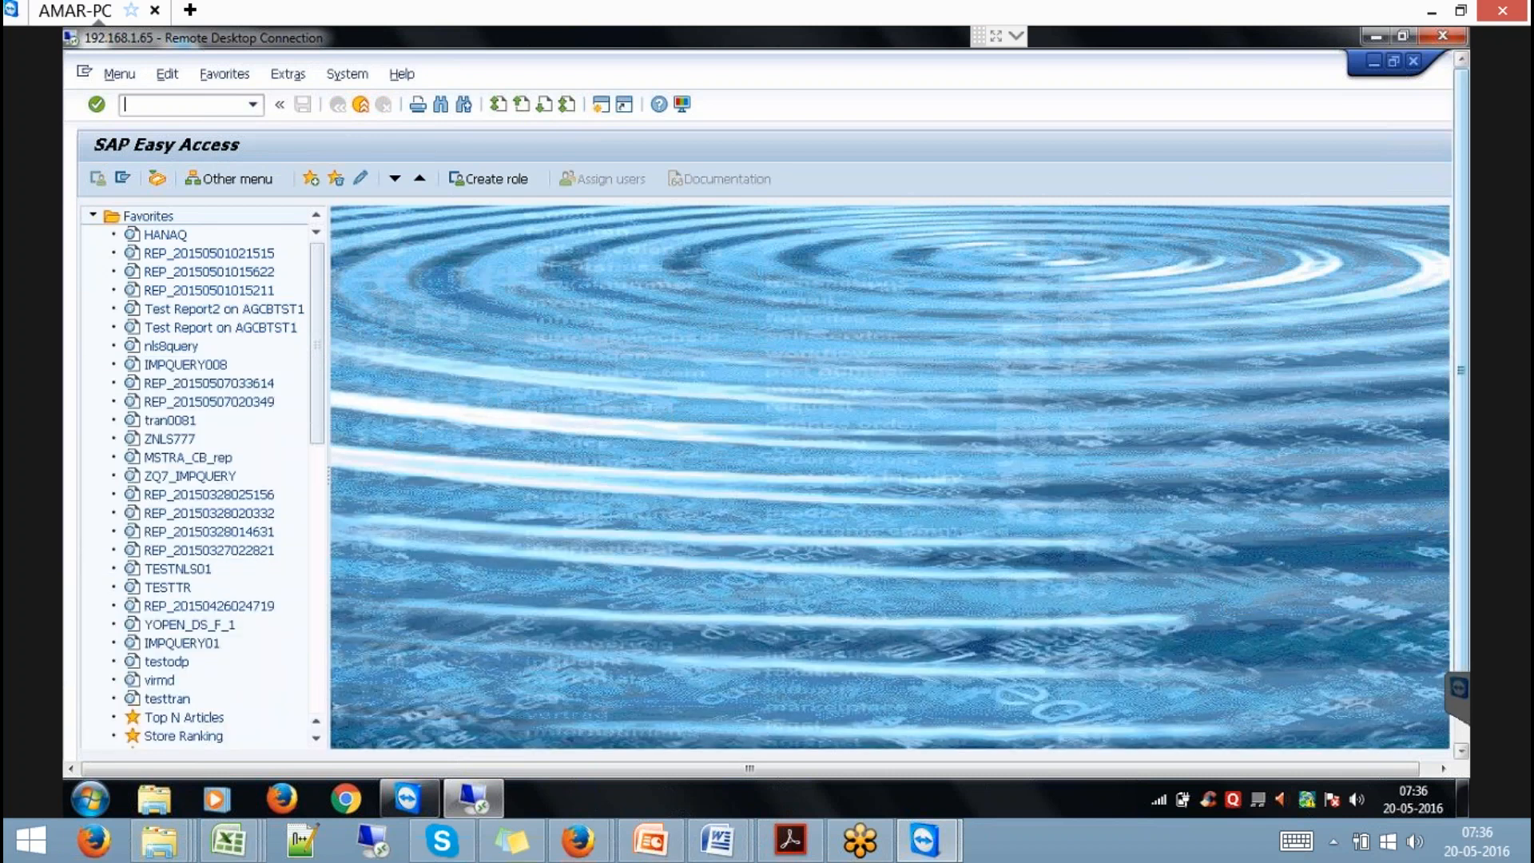
# In HANA Studio, start a File > Import of SAP NetWeaver BW Models.
pyautogui.moveTo(1461, 623); pyautogui.dragTo(1474, 722)
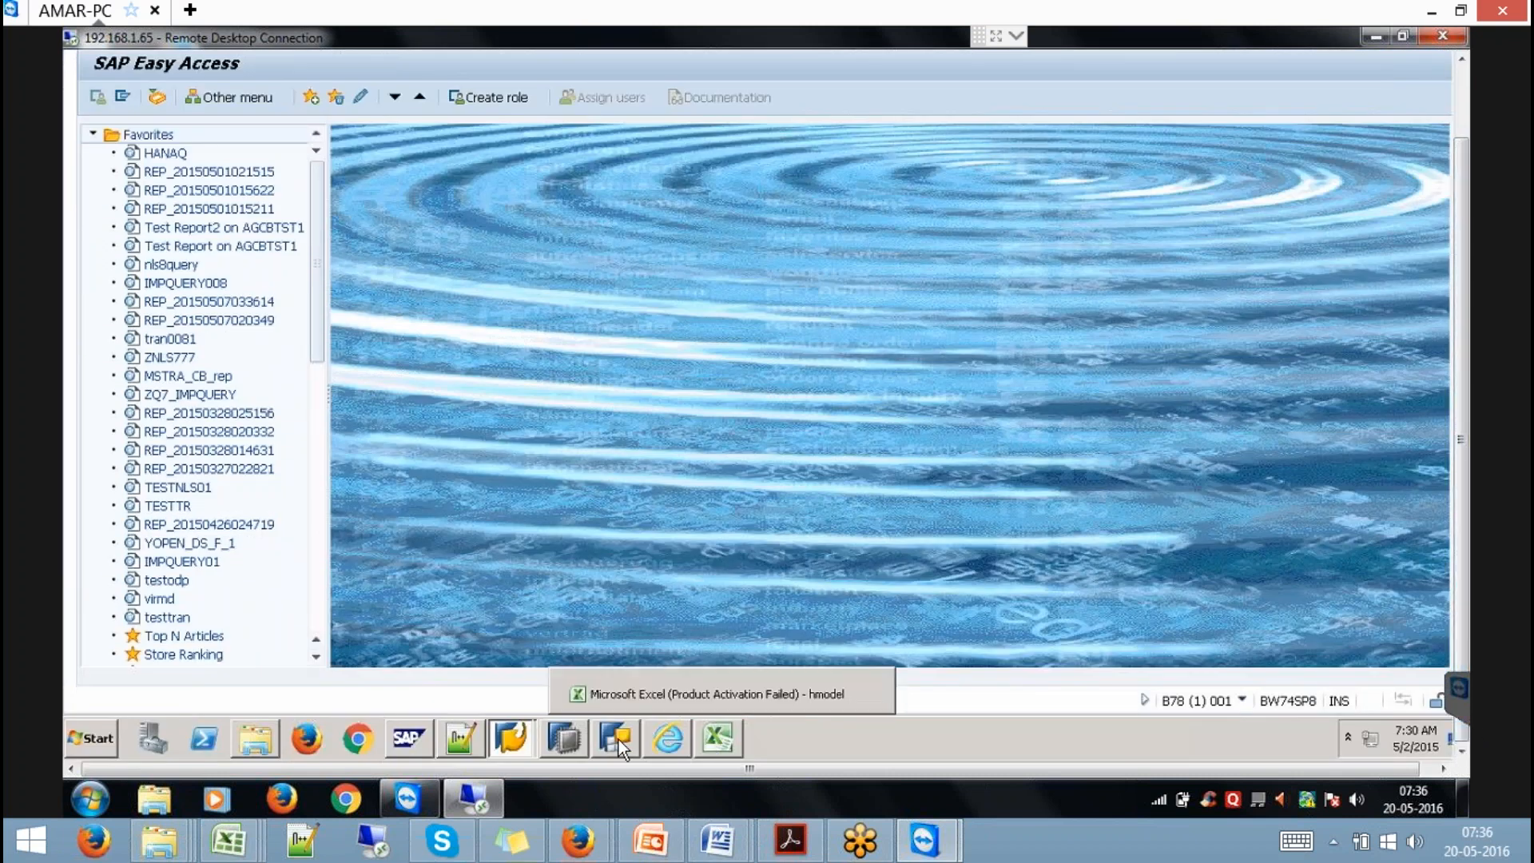
pyautogui.click(571, 740)
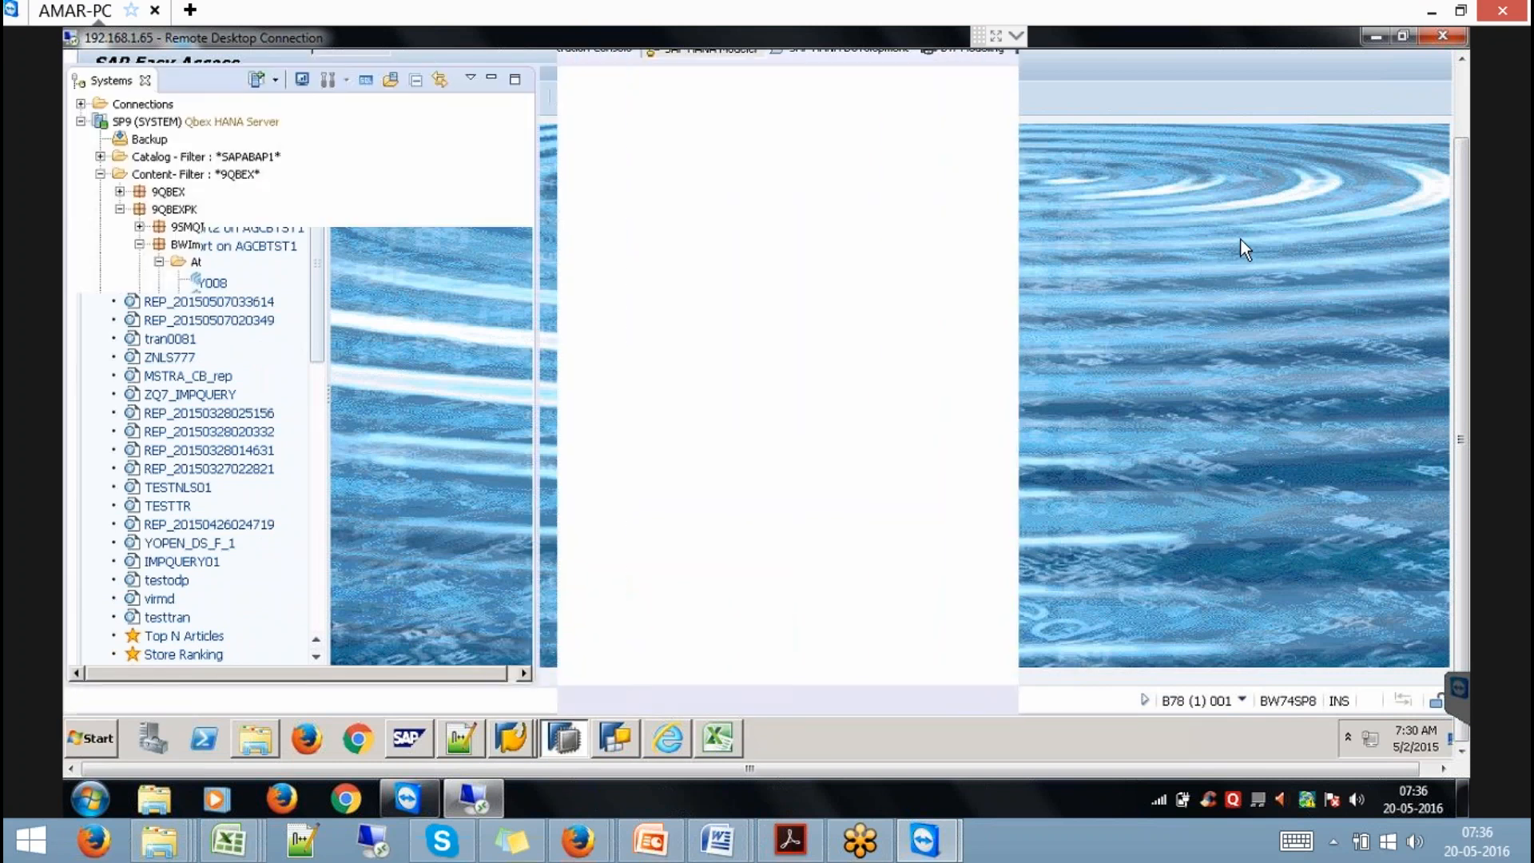
pyautogui.click(1463, 83)
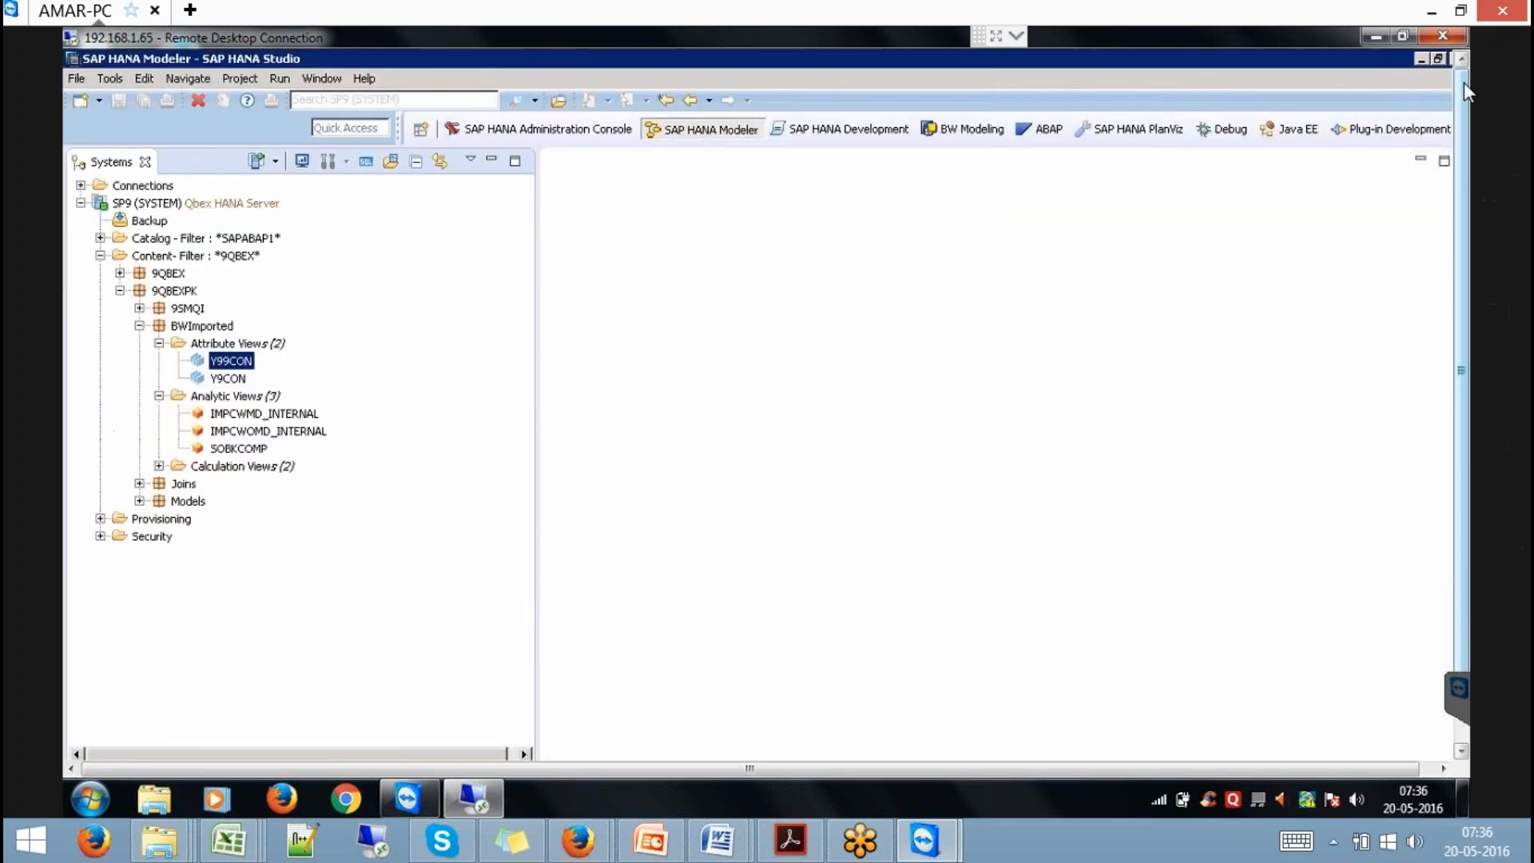
pyautogui.click(76, 78)
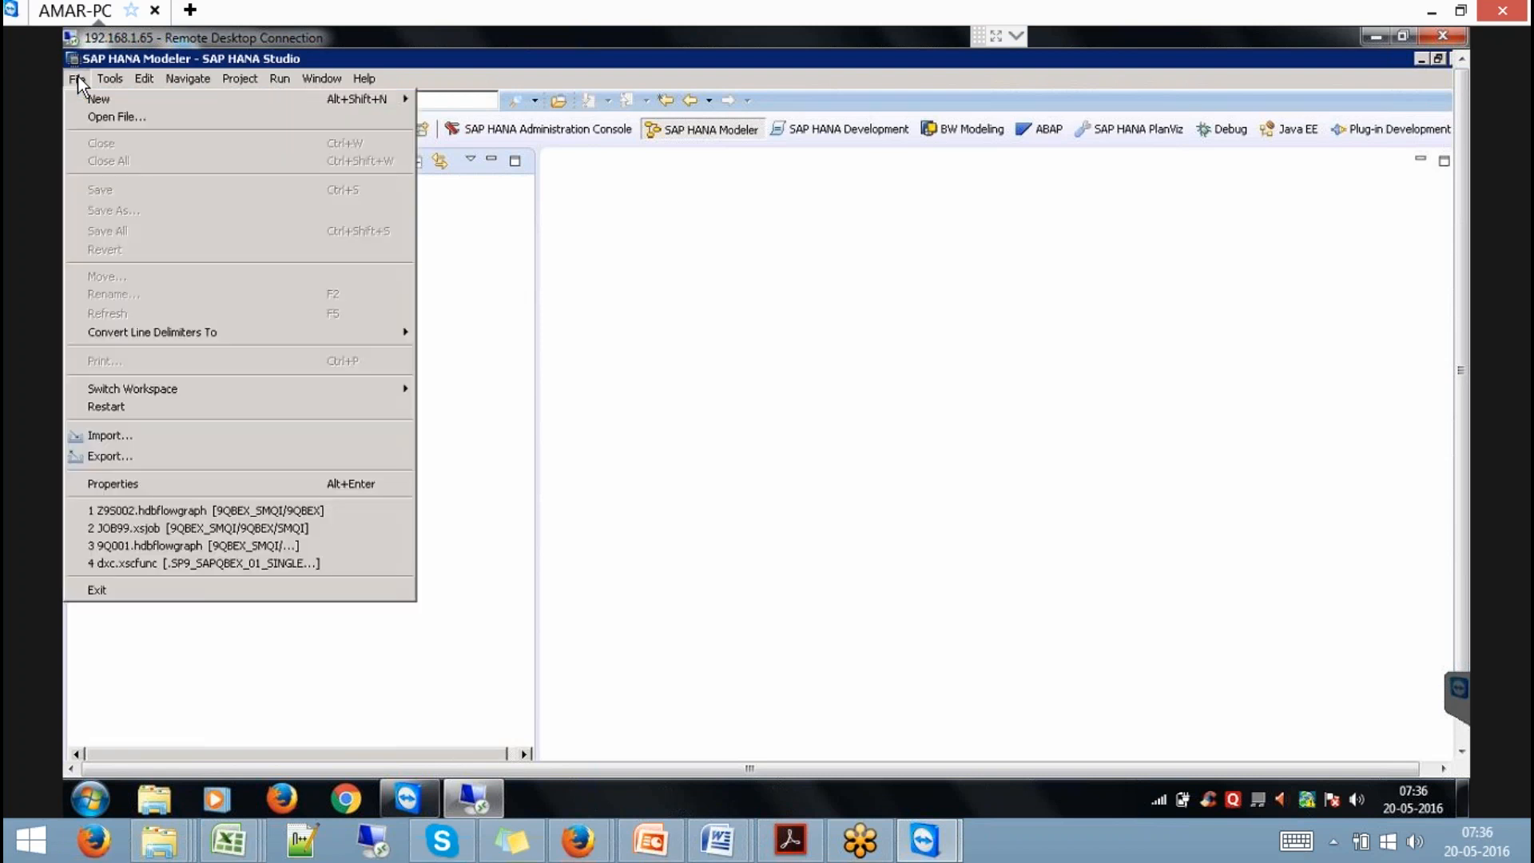
pyautogui.click(136, 434)
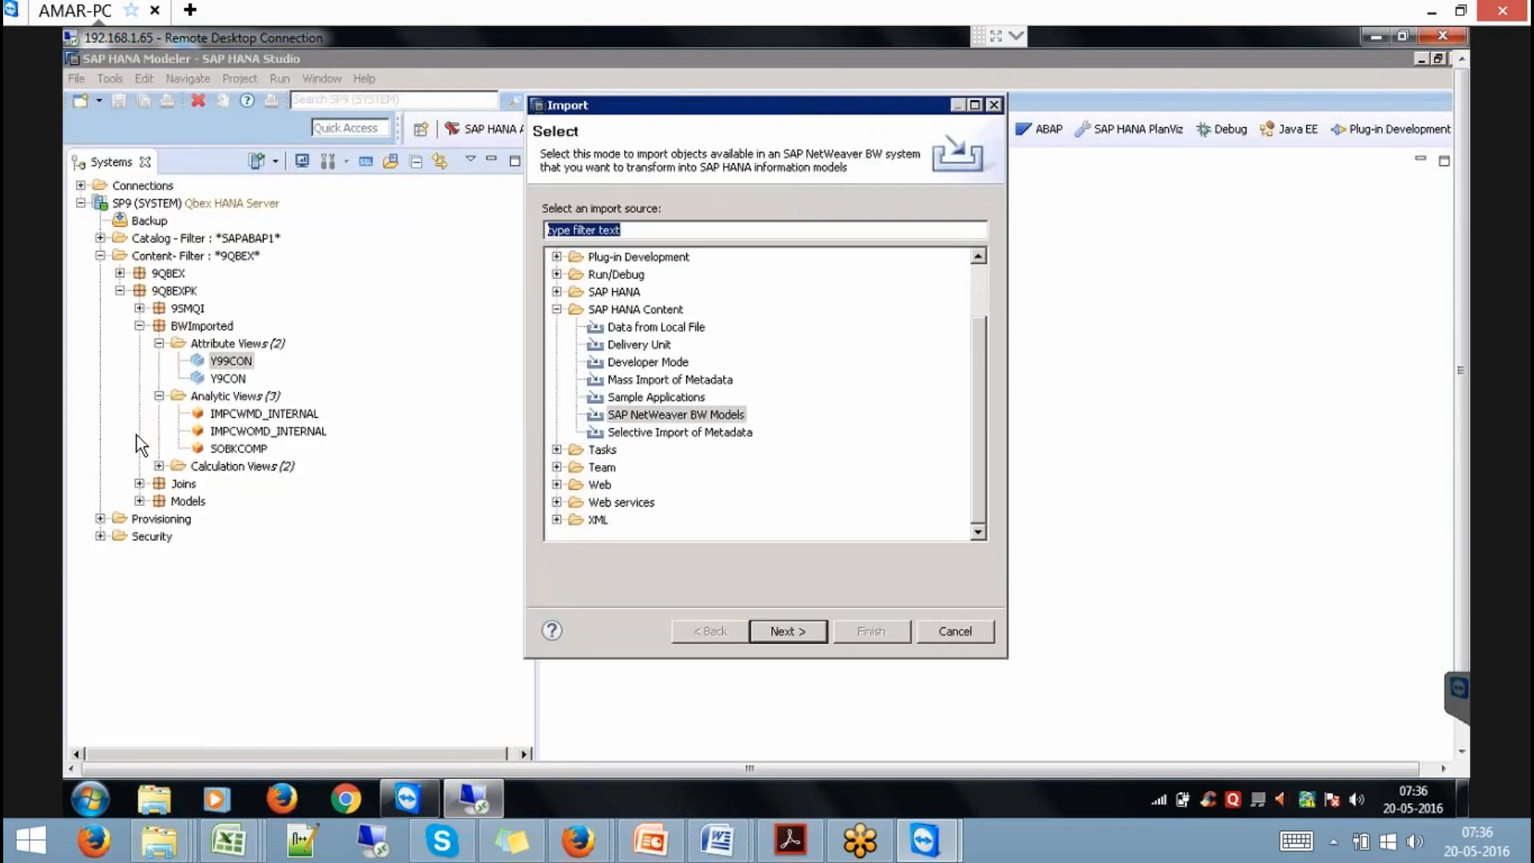
pyautogui.click(680, 417)
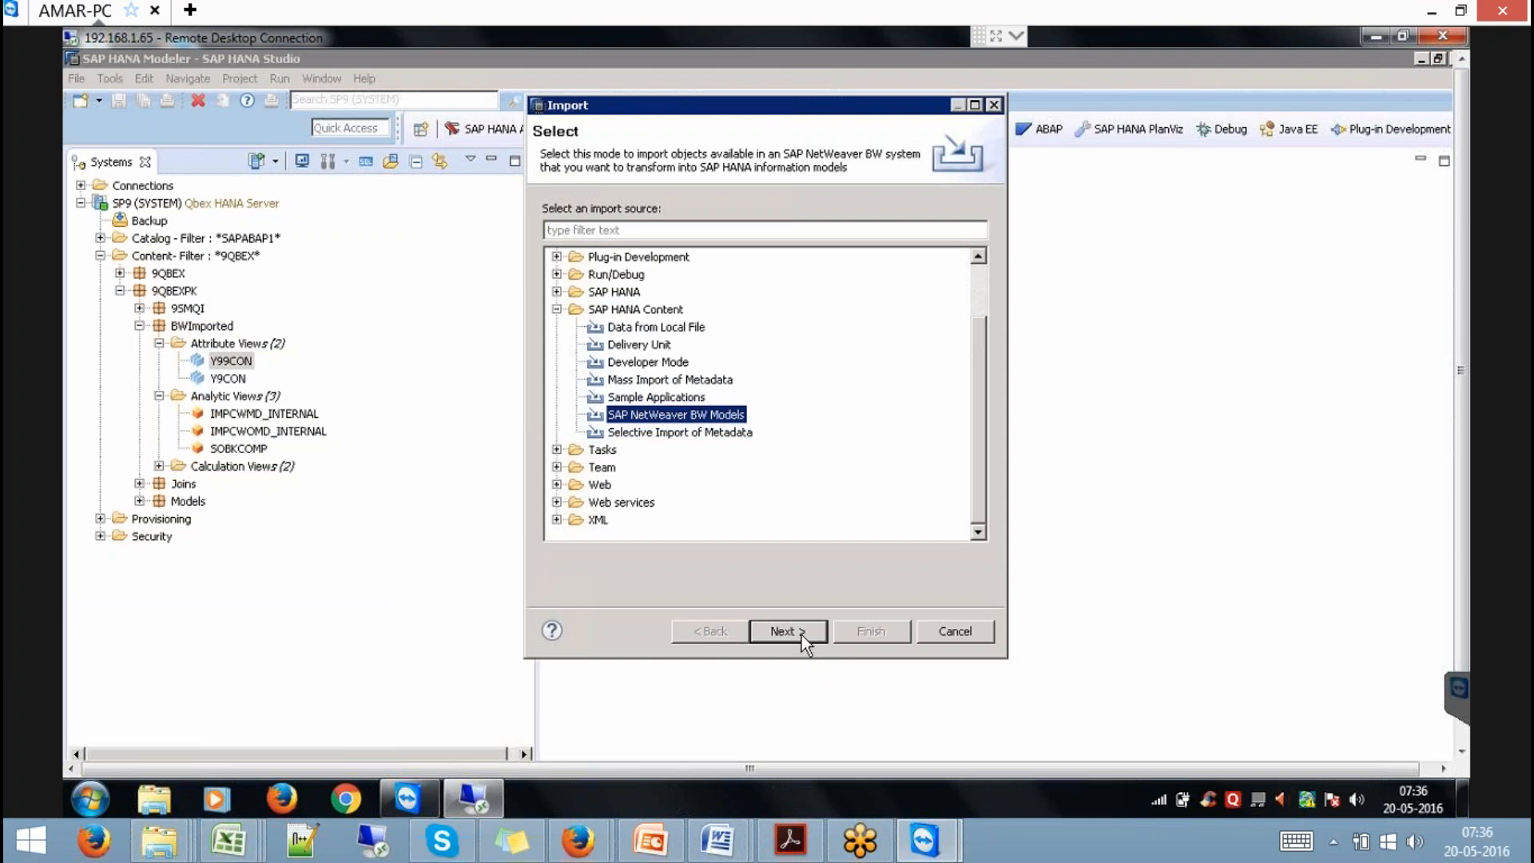
pyautogui.click(802, 635)
# Choose the BW74SP8 connection and enter the BW user name and password.
pyautogui.click(731, 219)
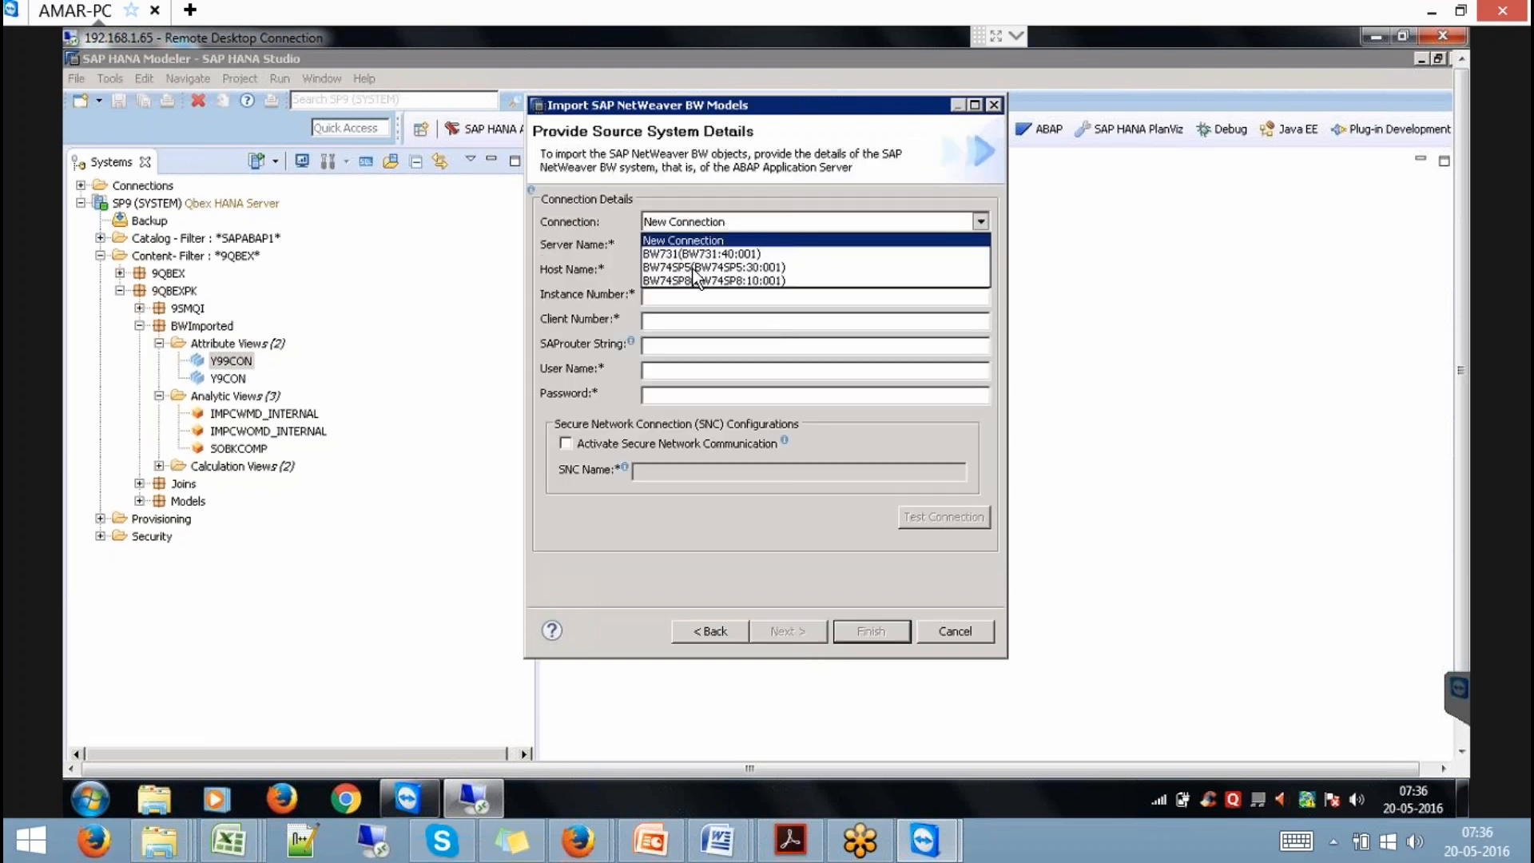
pyautogui.click(688, 275)
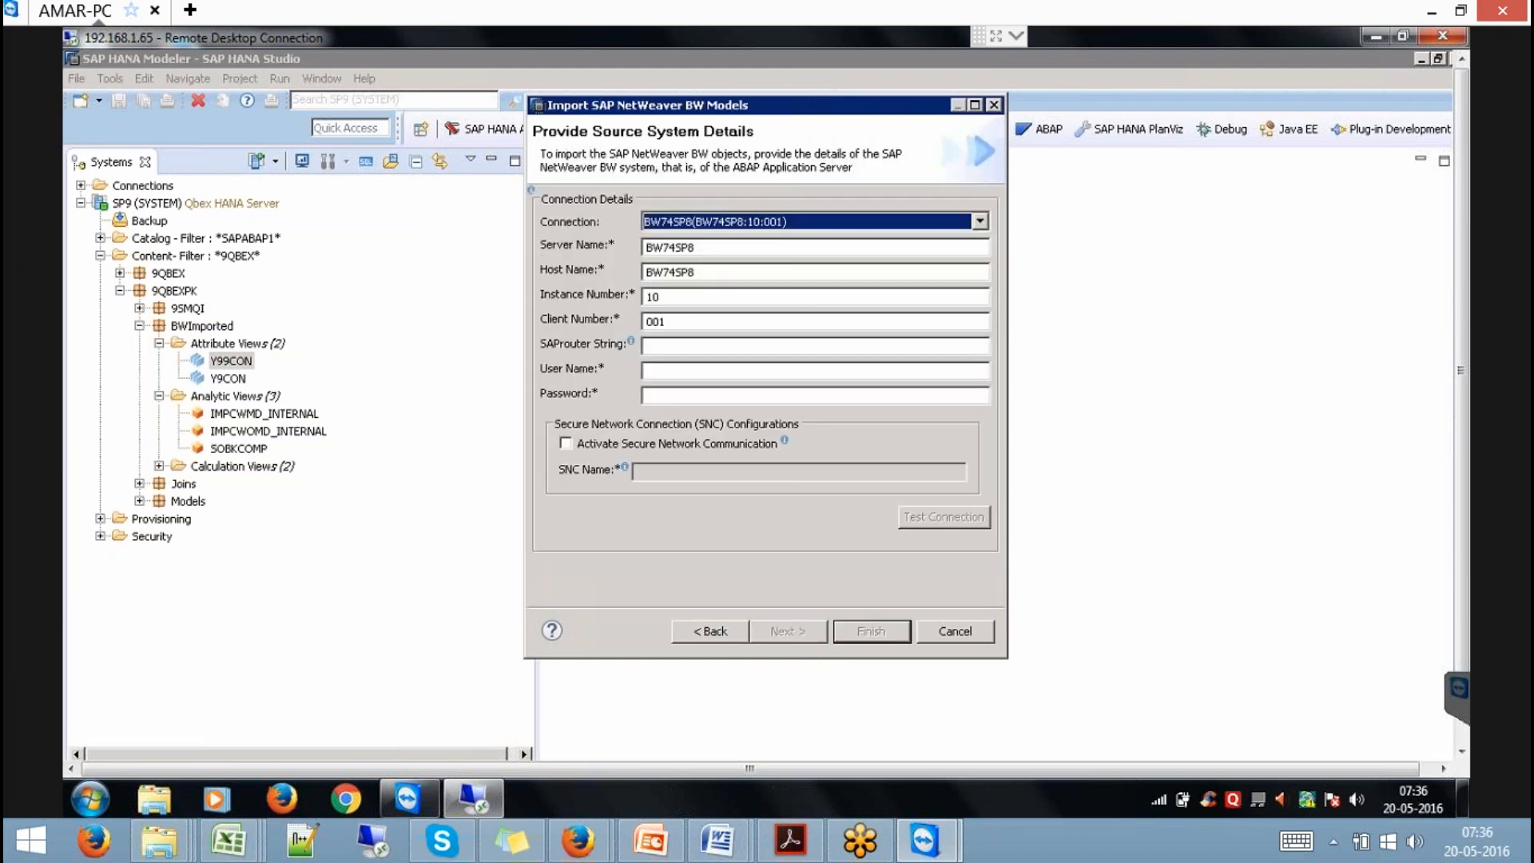
pyautogui.click(654, 373)
pyautogui.write('QBEX')
pyautogui.press('Tab')
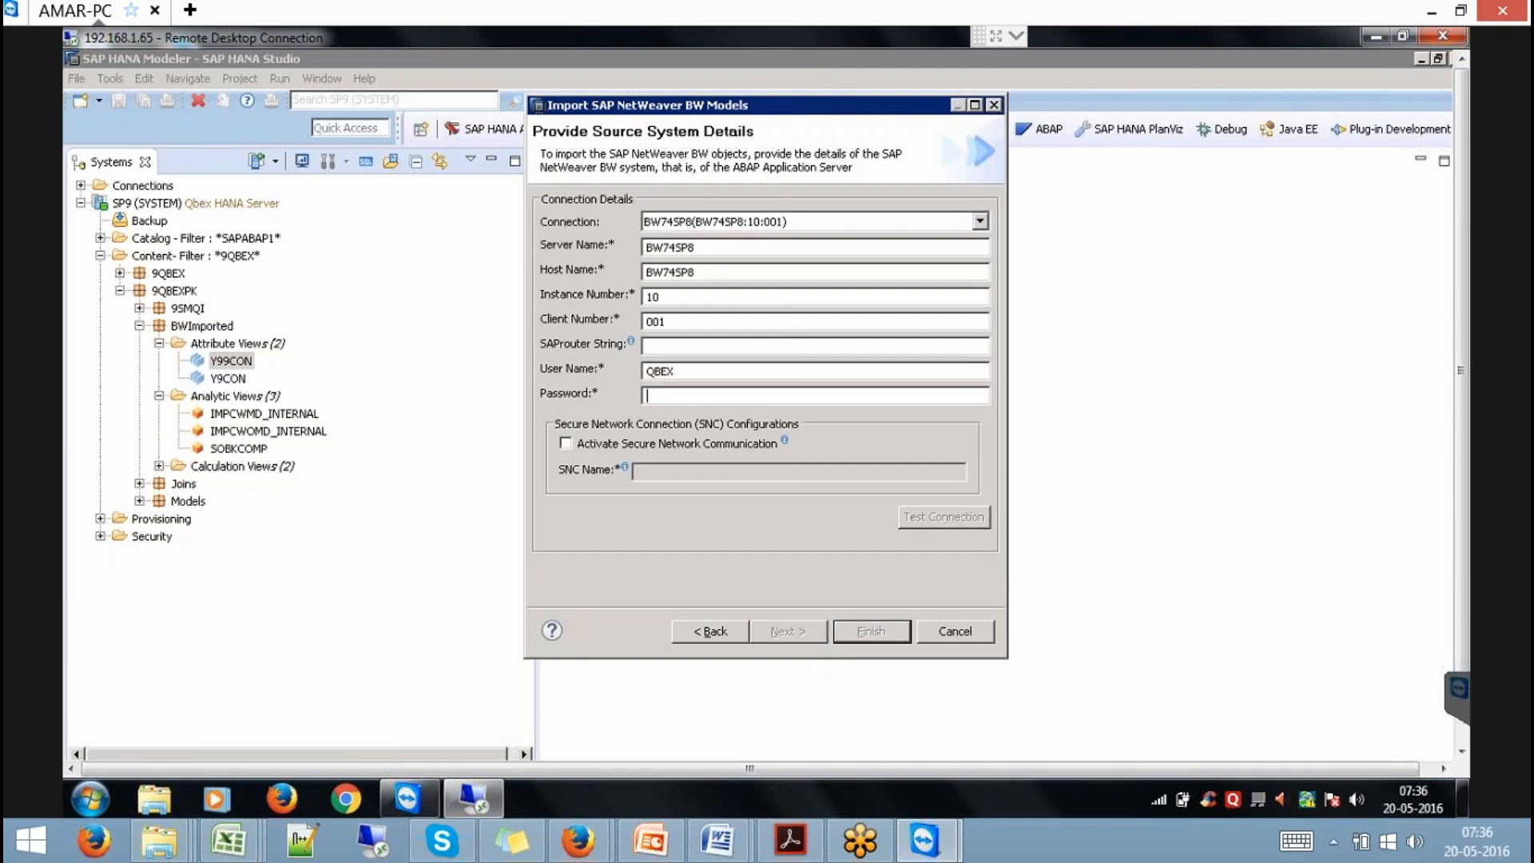
pyautogui.write('***********')
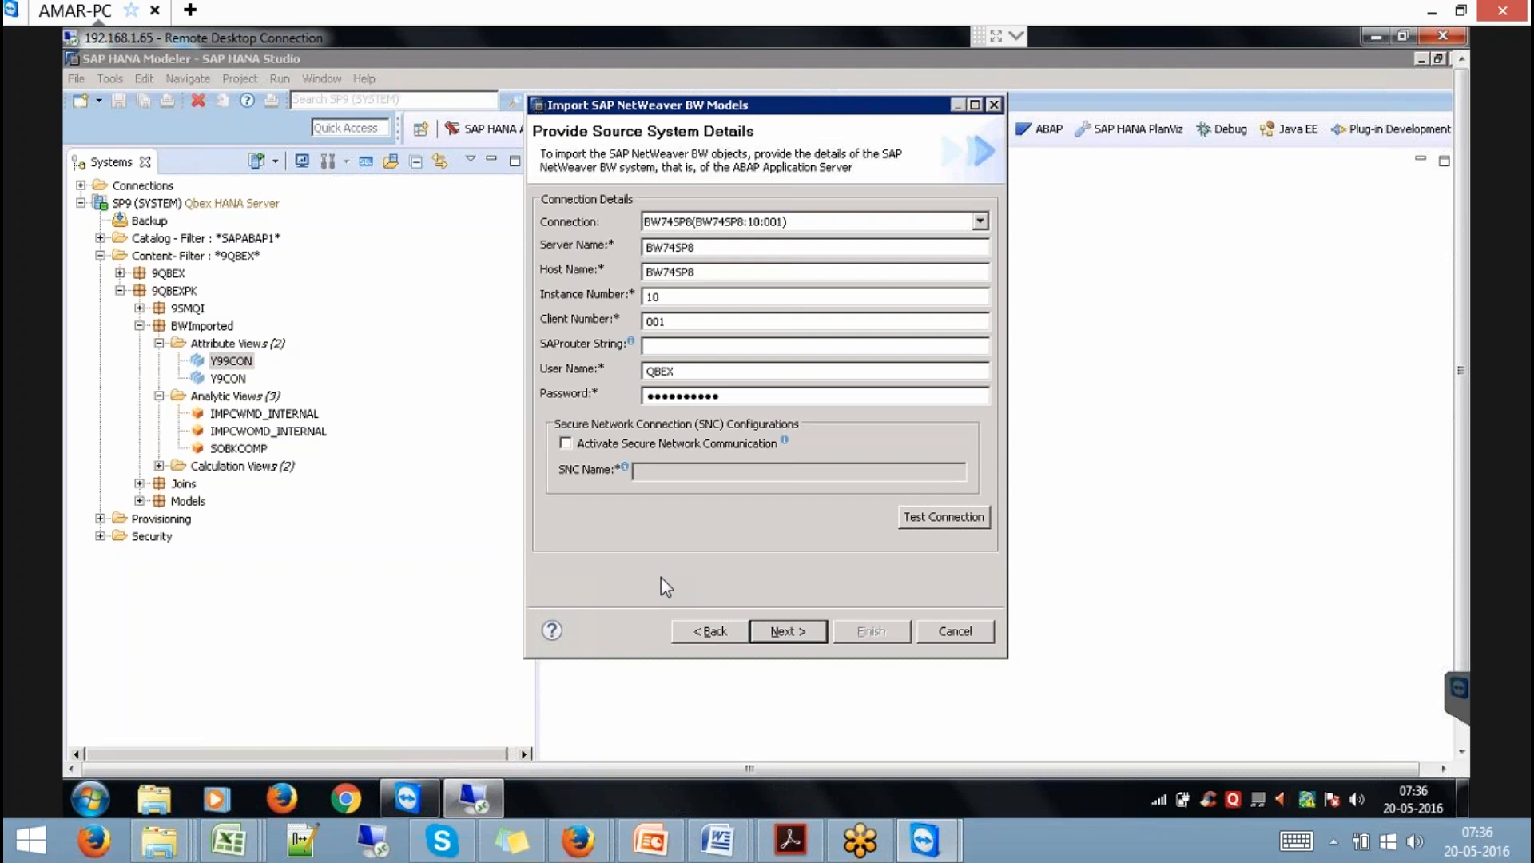
pyautogui.press('Return')
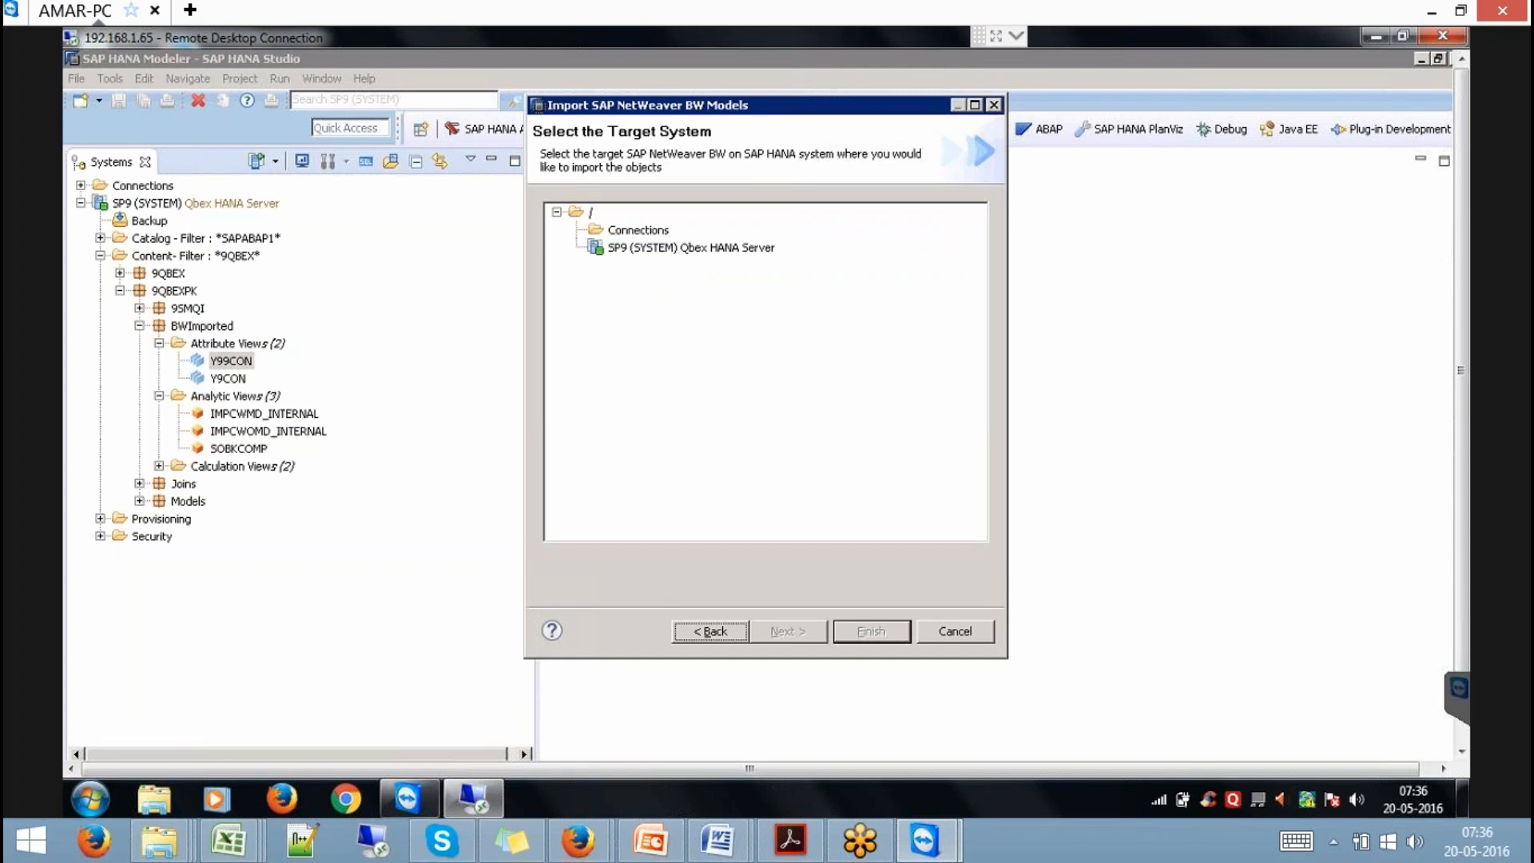
# Choose the SP9 Qbex HANA Server as the import target system.
pyautogui.click(721, 238)
pyautogui.click(723, 247)
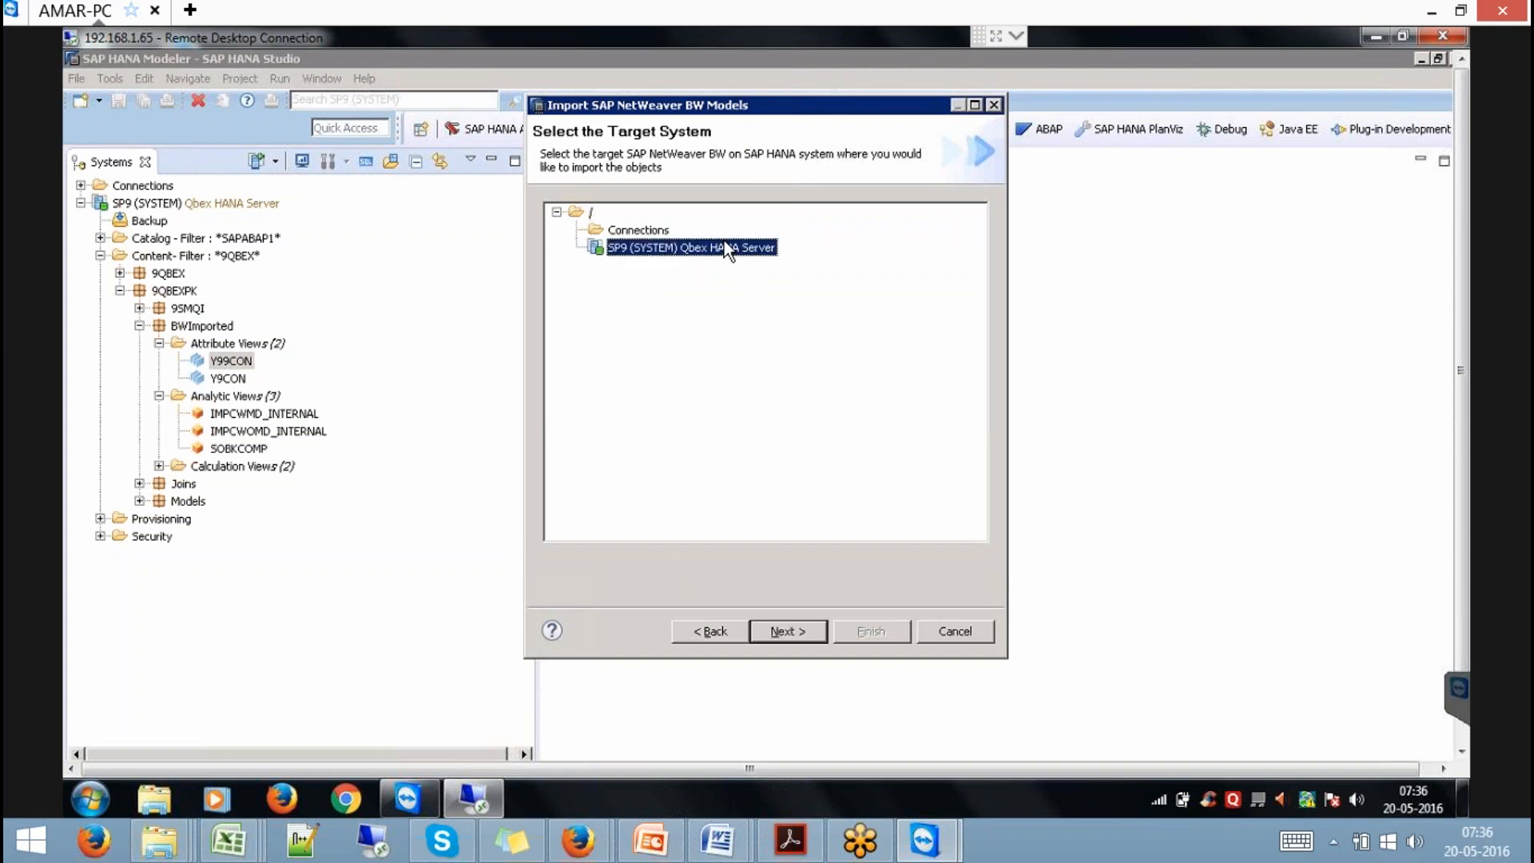
pyautogui.click(784, 631)
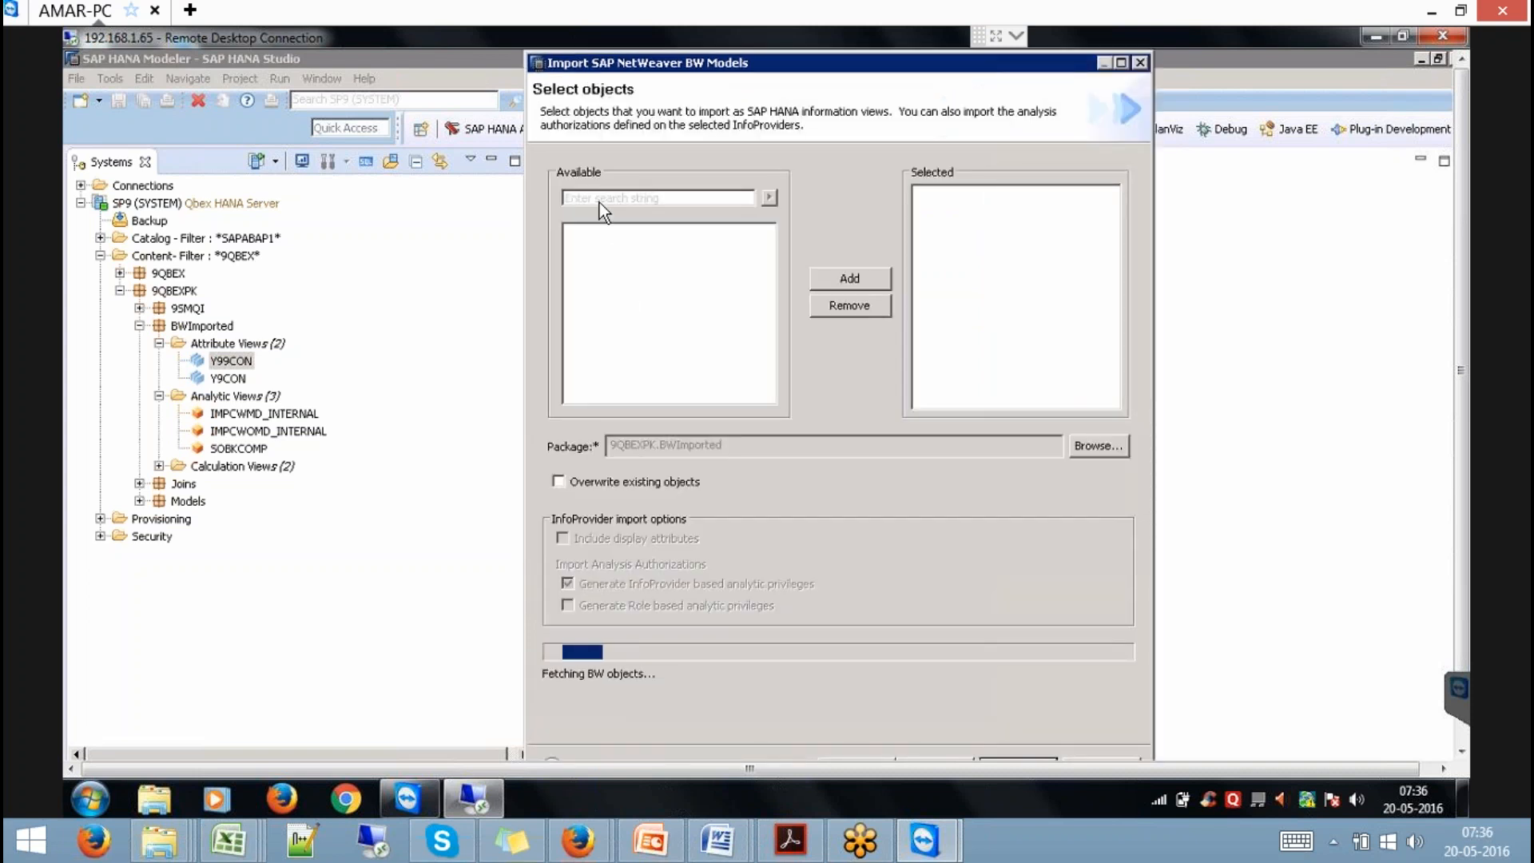
# Search for and add query HANAQ, enable overwriting existing objects, and start the import.
pyautogui.click(612, 198)
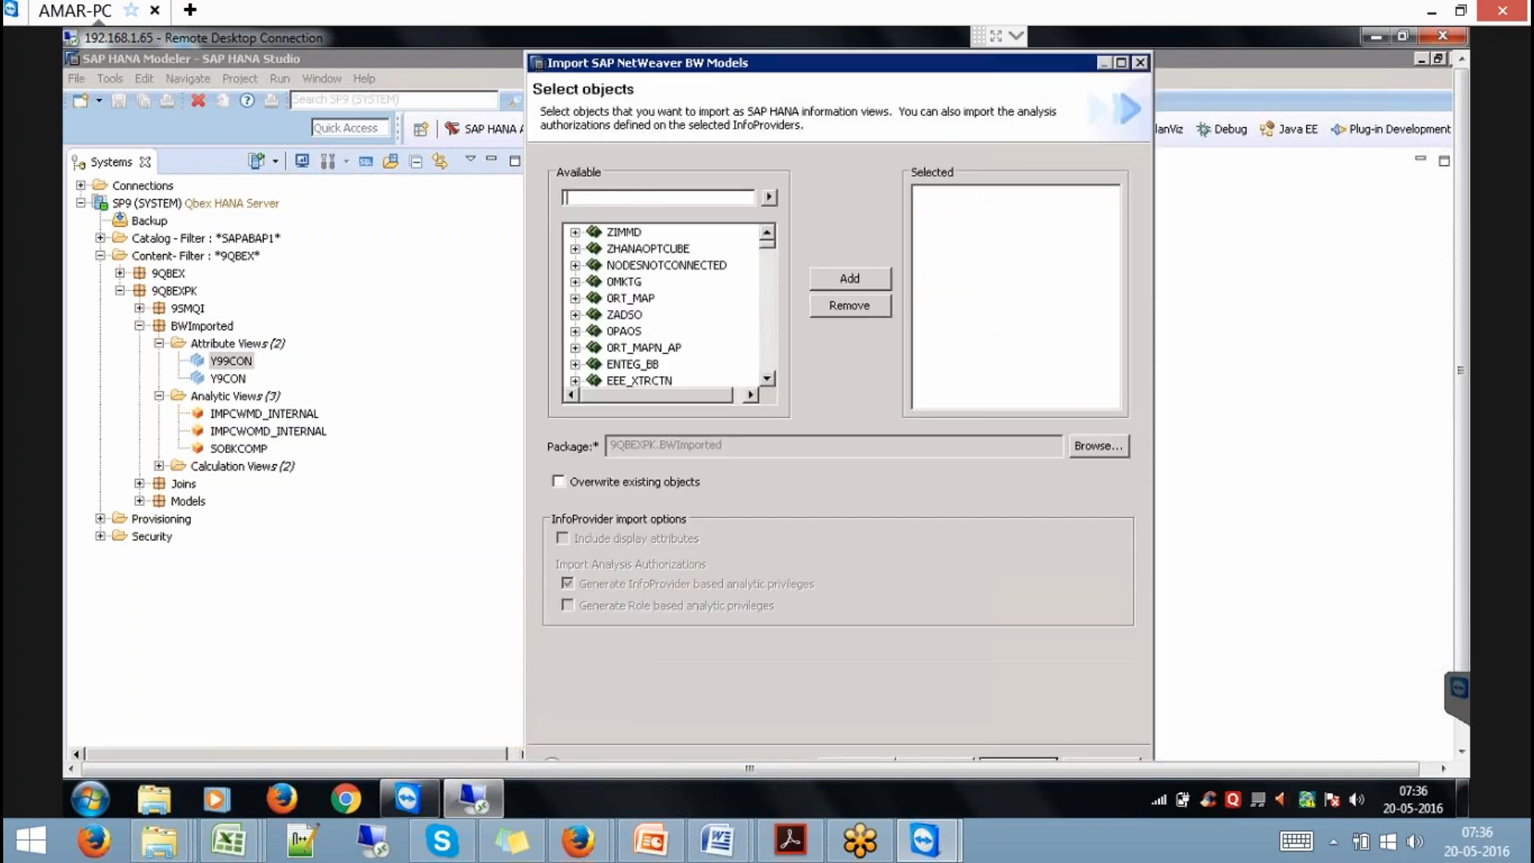
pyautogui.write('HANAQ')
pyautogui.click(767, 197)
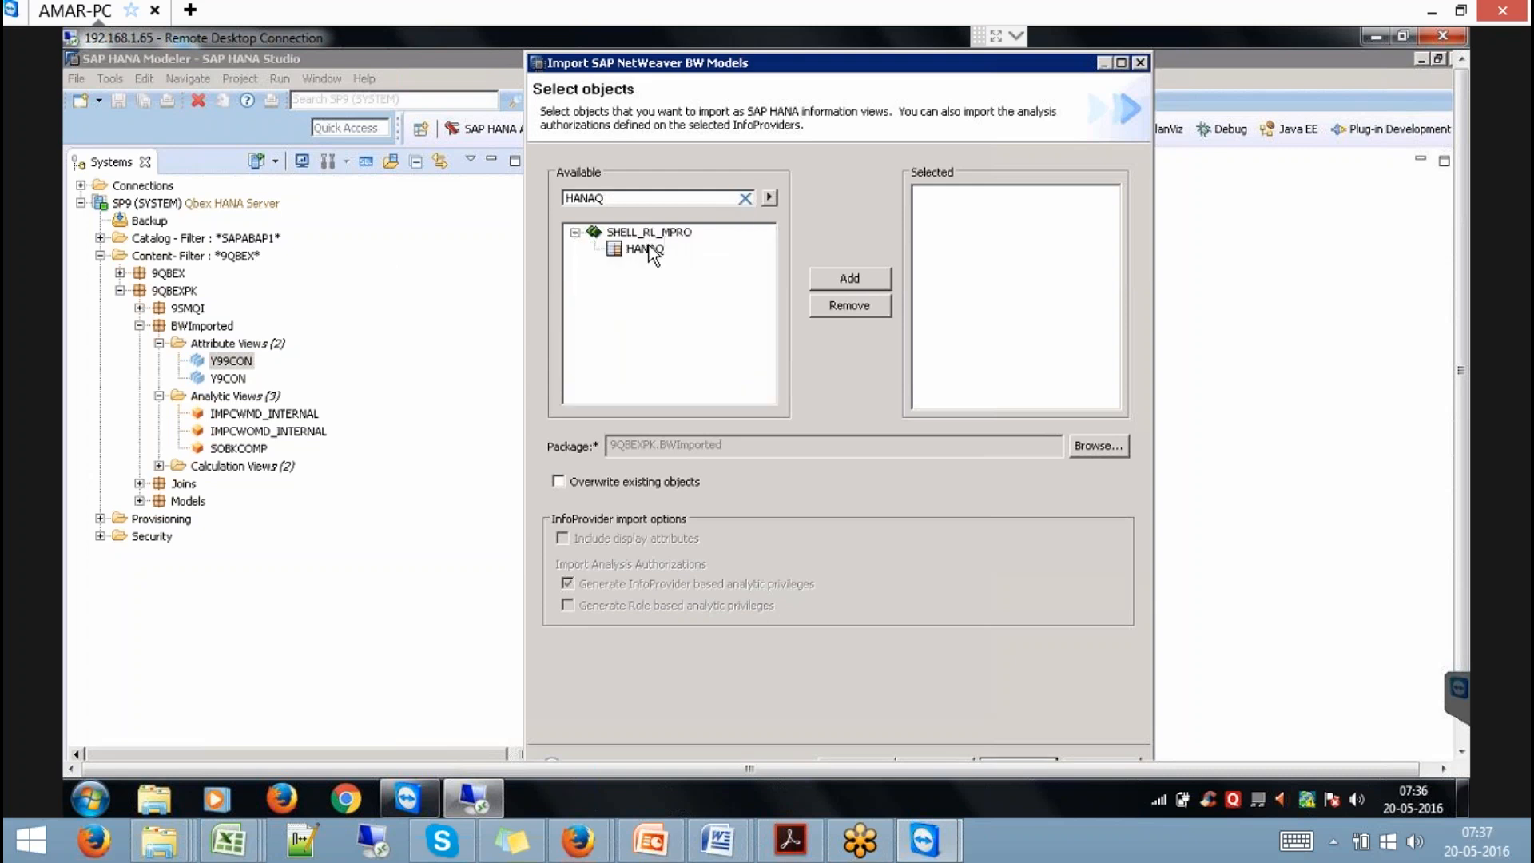
pyautogui.click(836, 277)
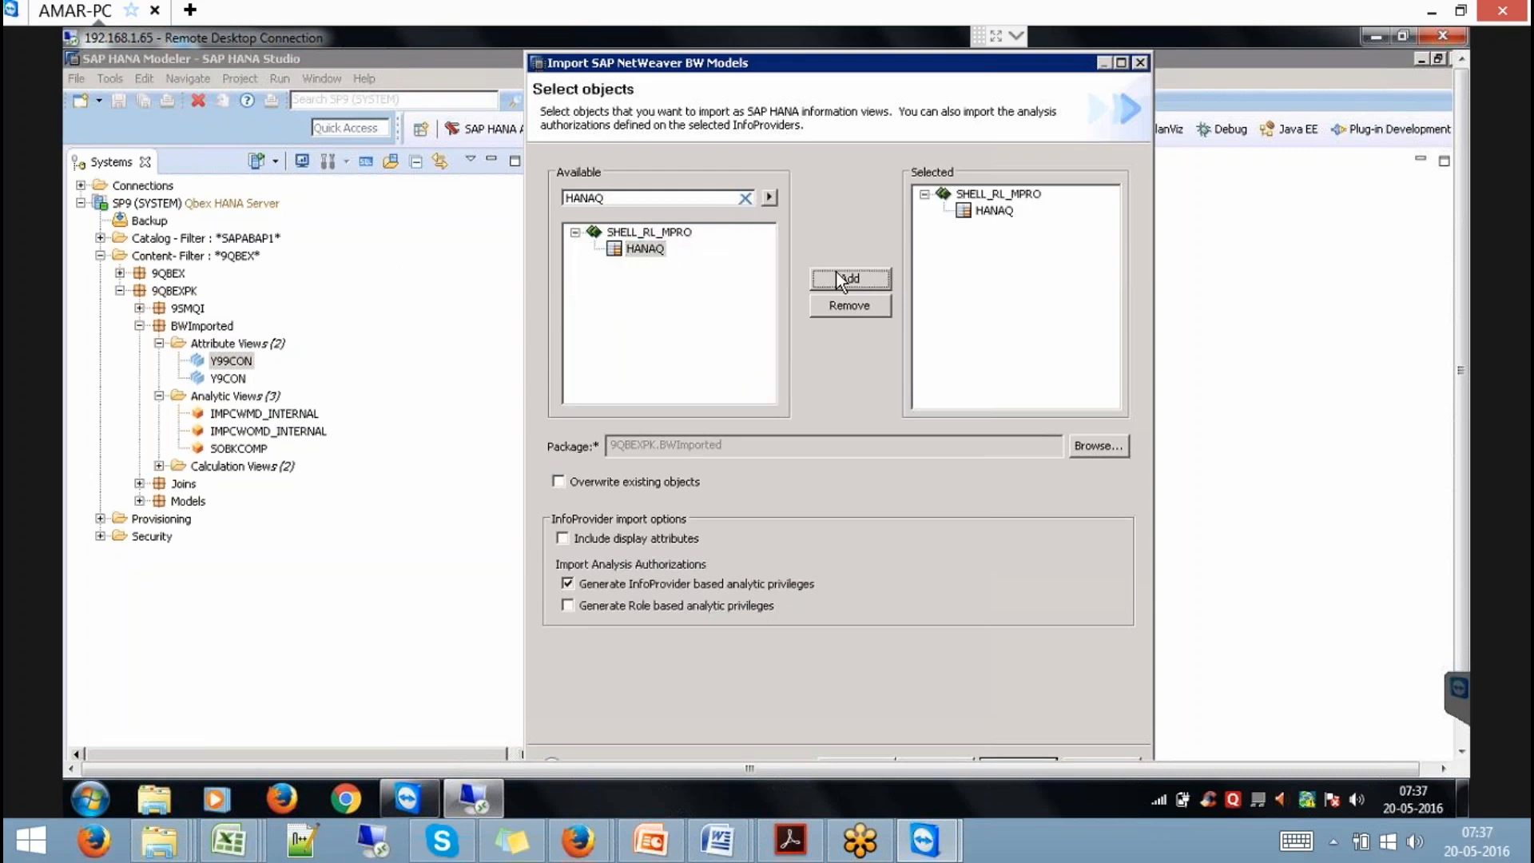
pyautogui.click(674, 482)
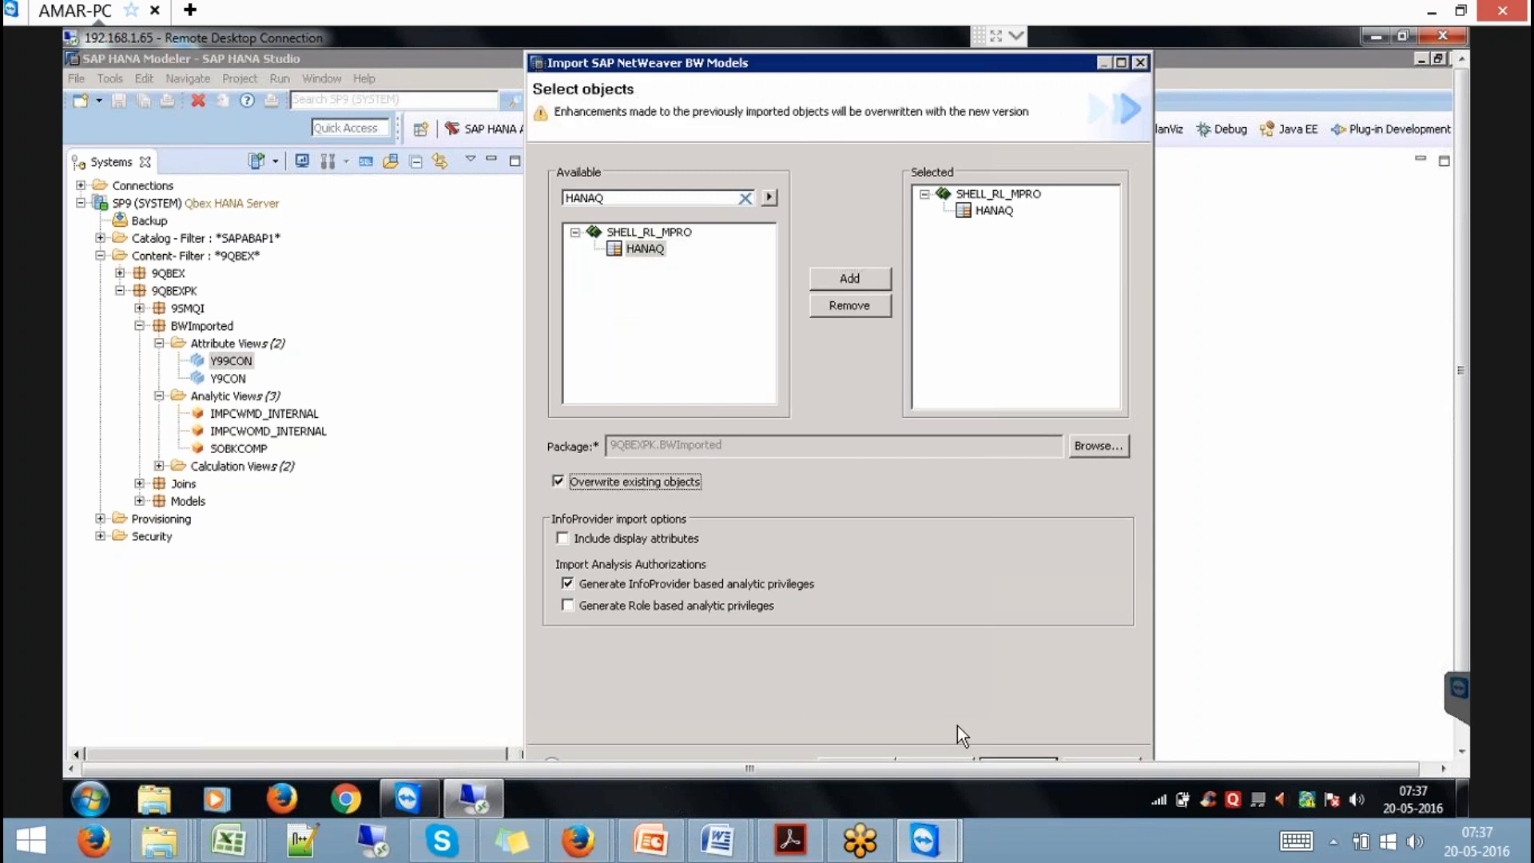
pyautogui.click(1459, 482)
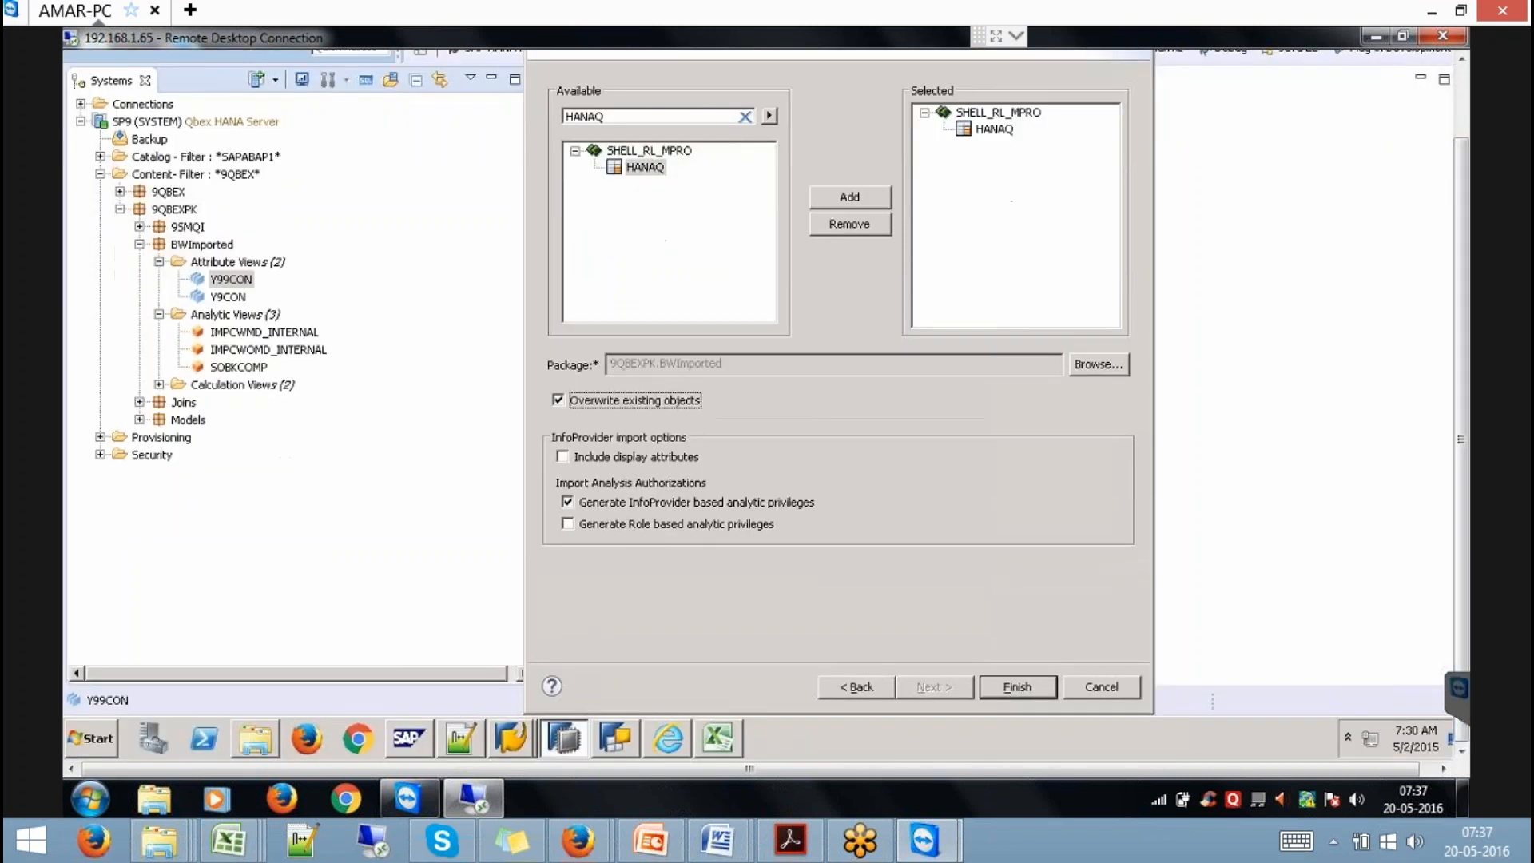
pyautogui.click(1019, 692)
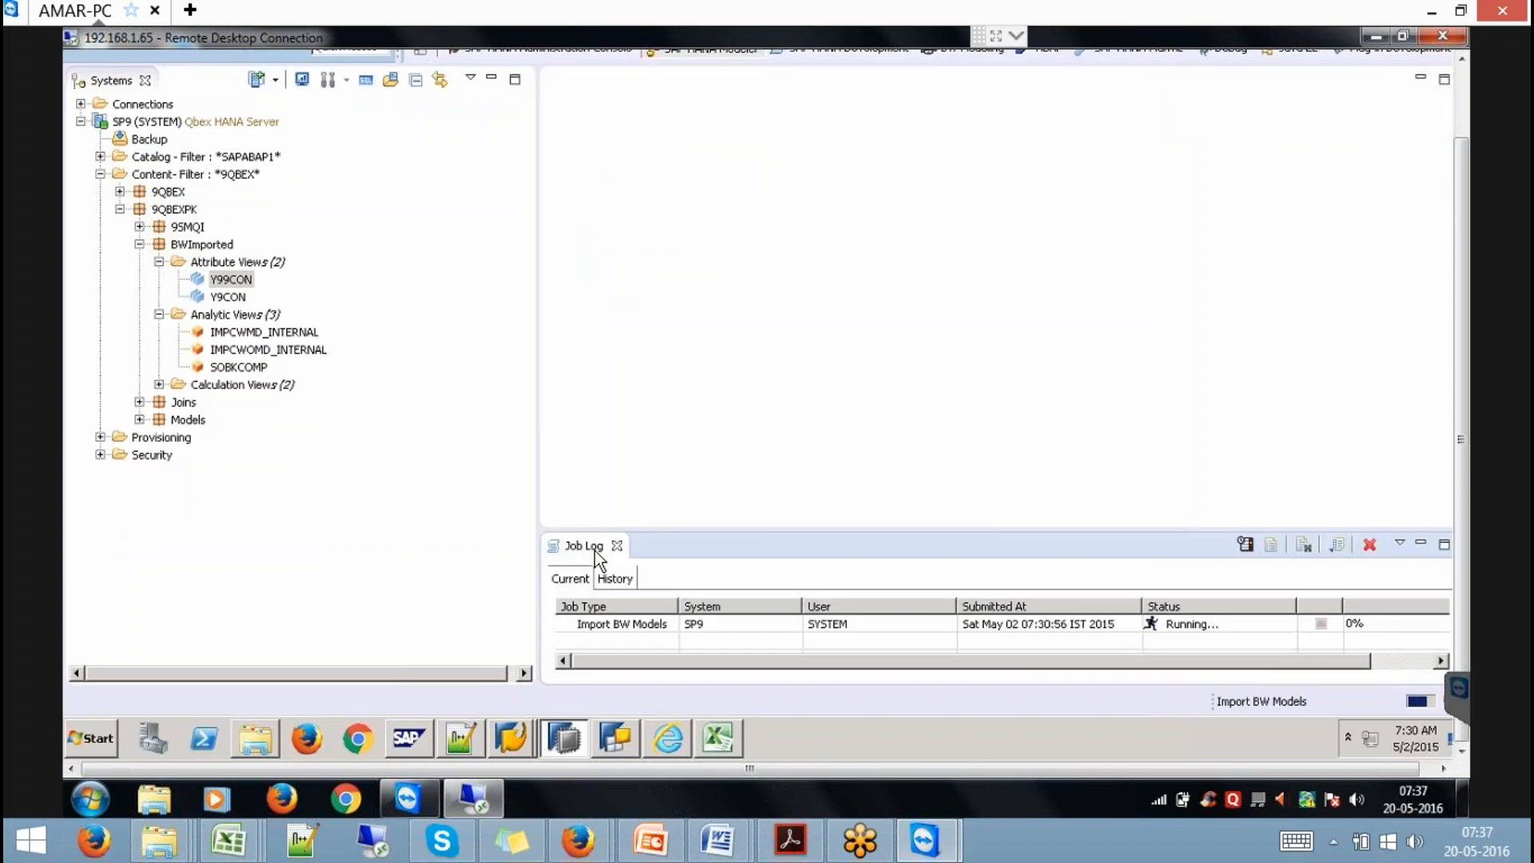
# Refresh BWImported, then open HANAQ from the query package's Analytic Views folder.
pyautogui.click(219, 248)
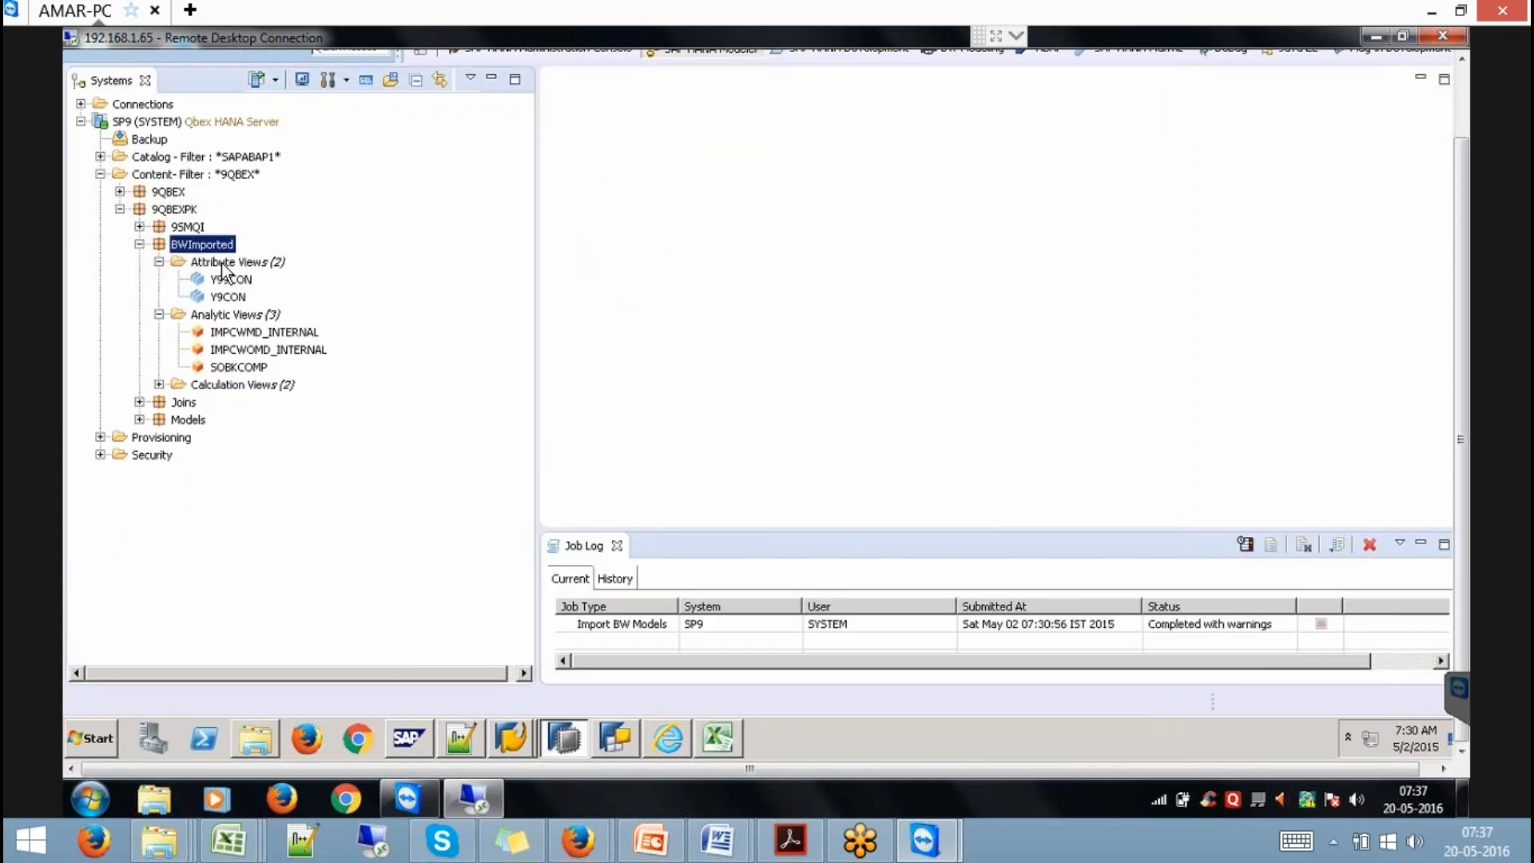
pyautogui.rightClick(220, 248)
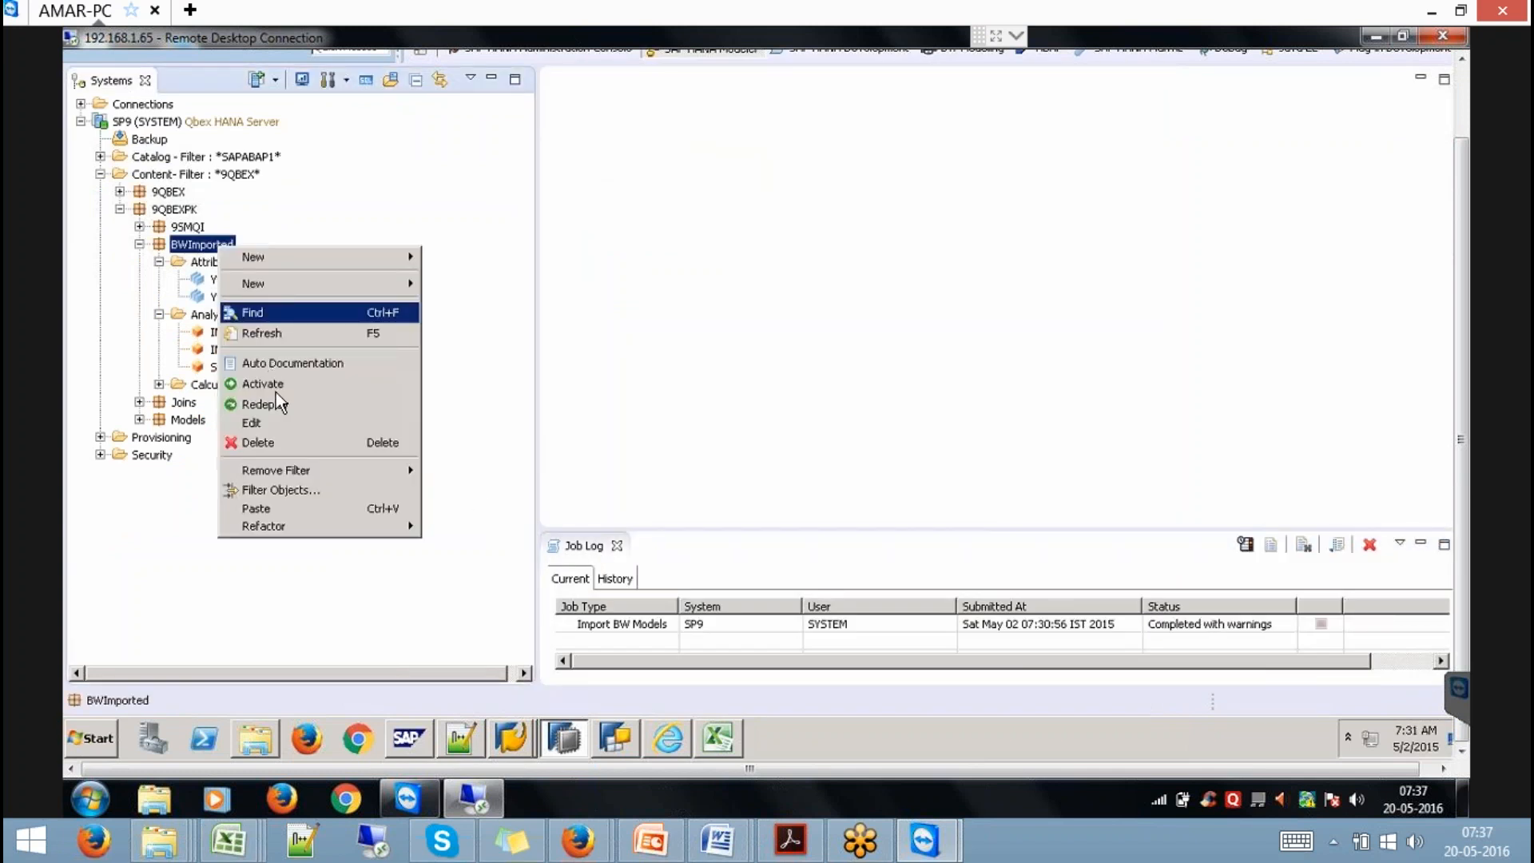
pyautogui.click(252, 333)
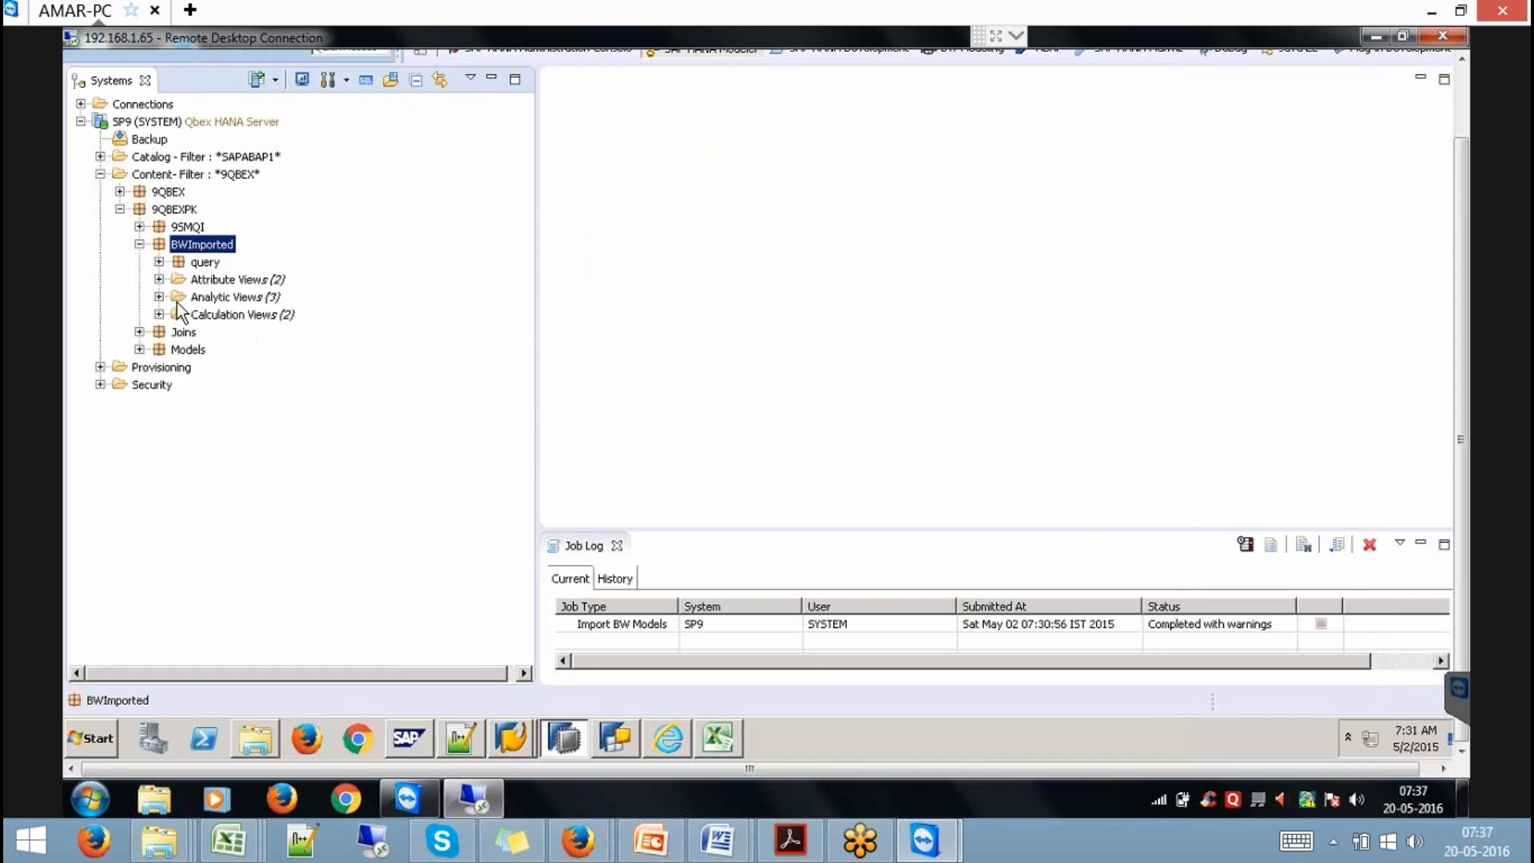
pyautogui.click(160, 263)
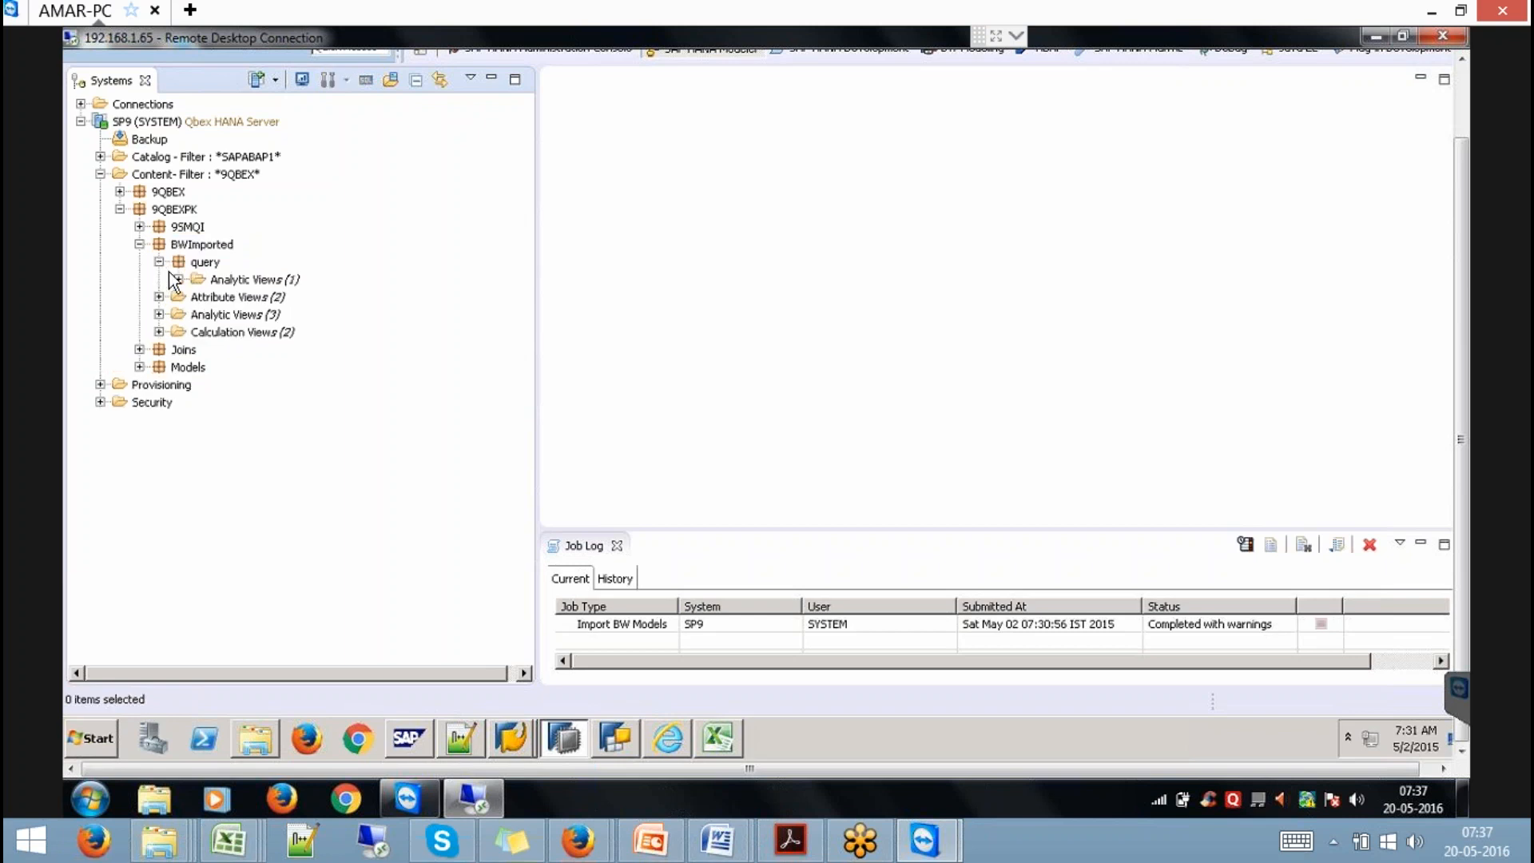
pyautogui.click(179, 280)
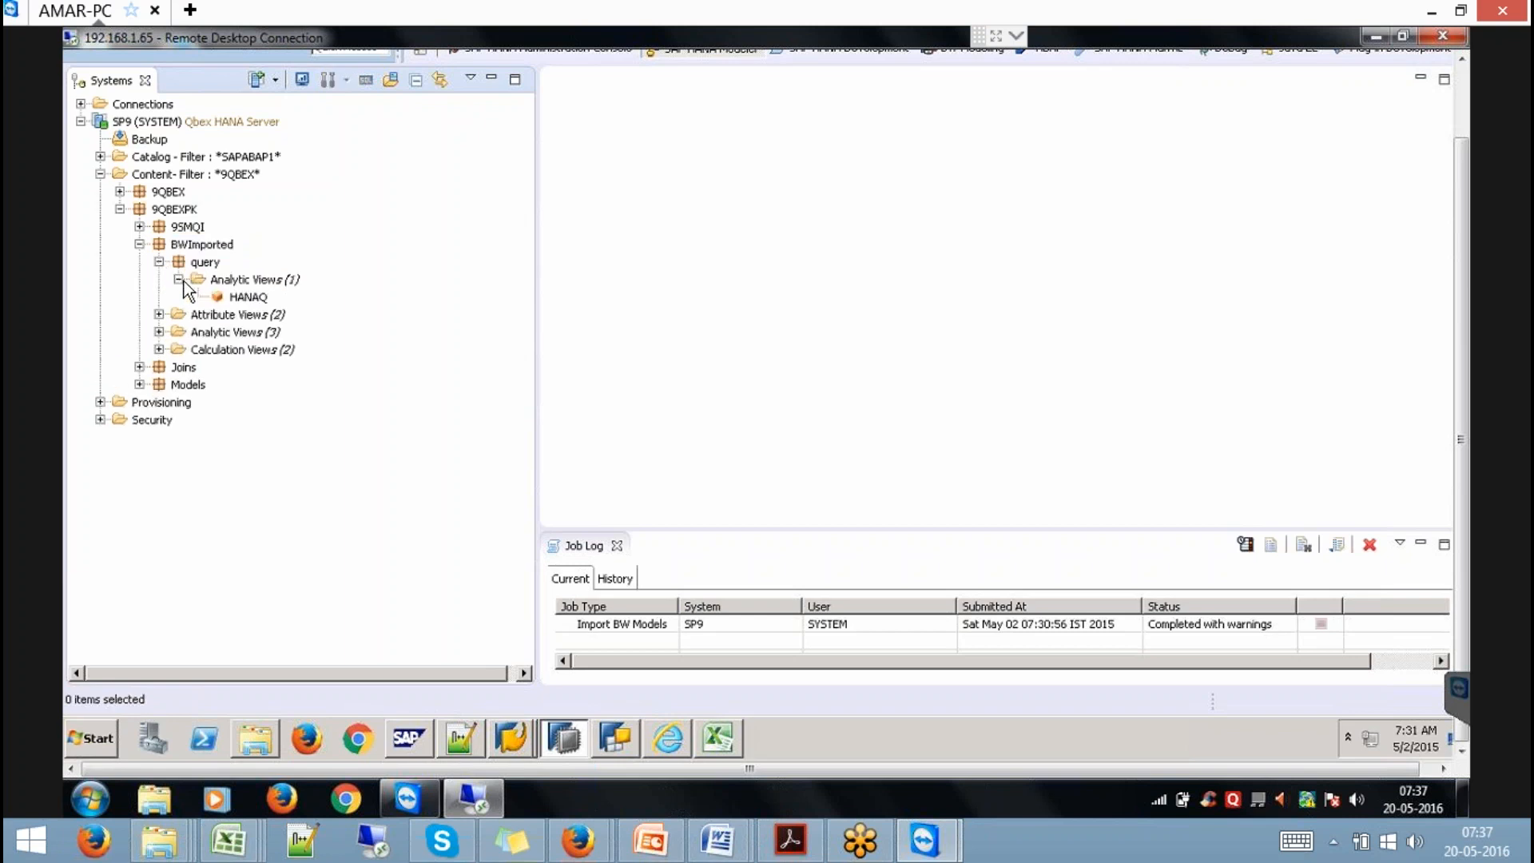
pyautogui.doubleClick(249, 297)
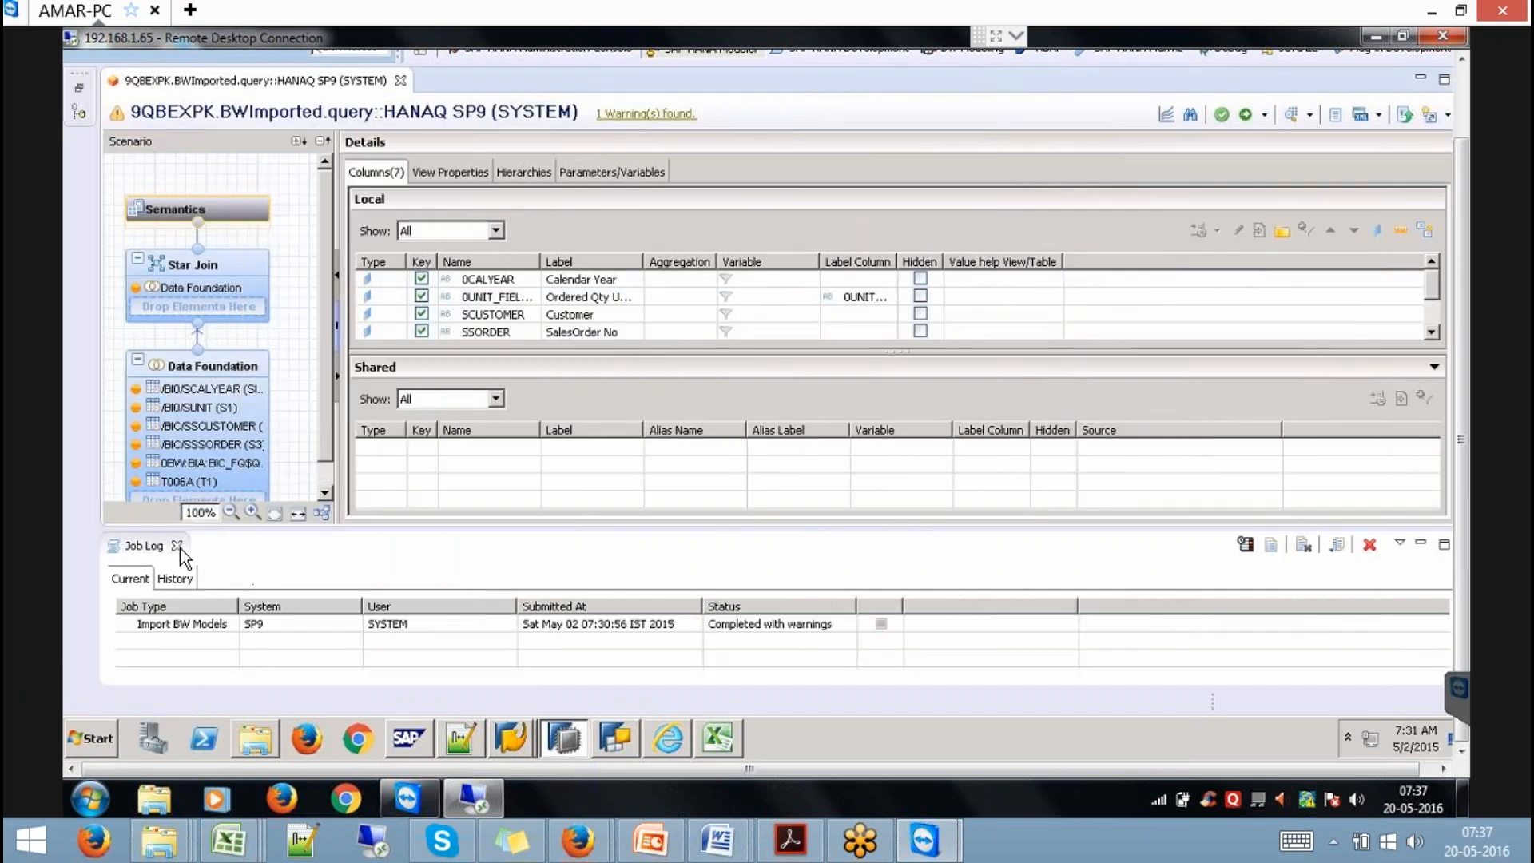
# Auto-arrange HANAQ's Data Foundation joins, inspect measure FIELDNM001, then open a data preview.
pyautogui.click(177, 546)
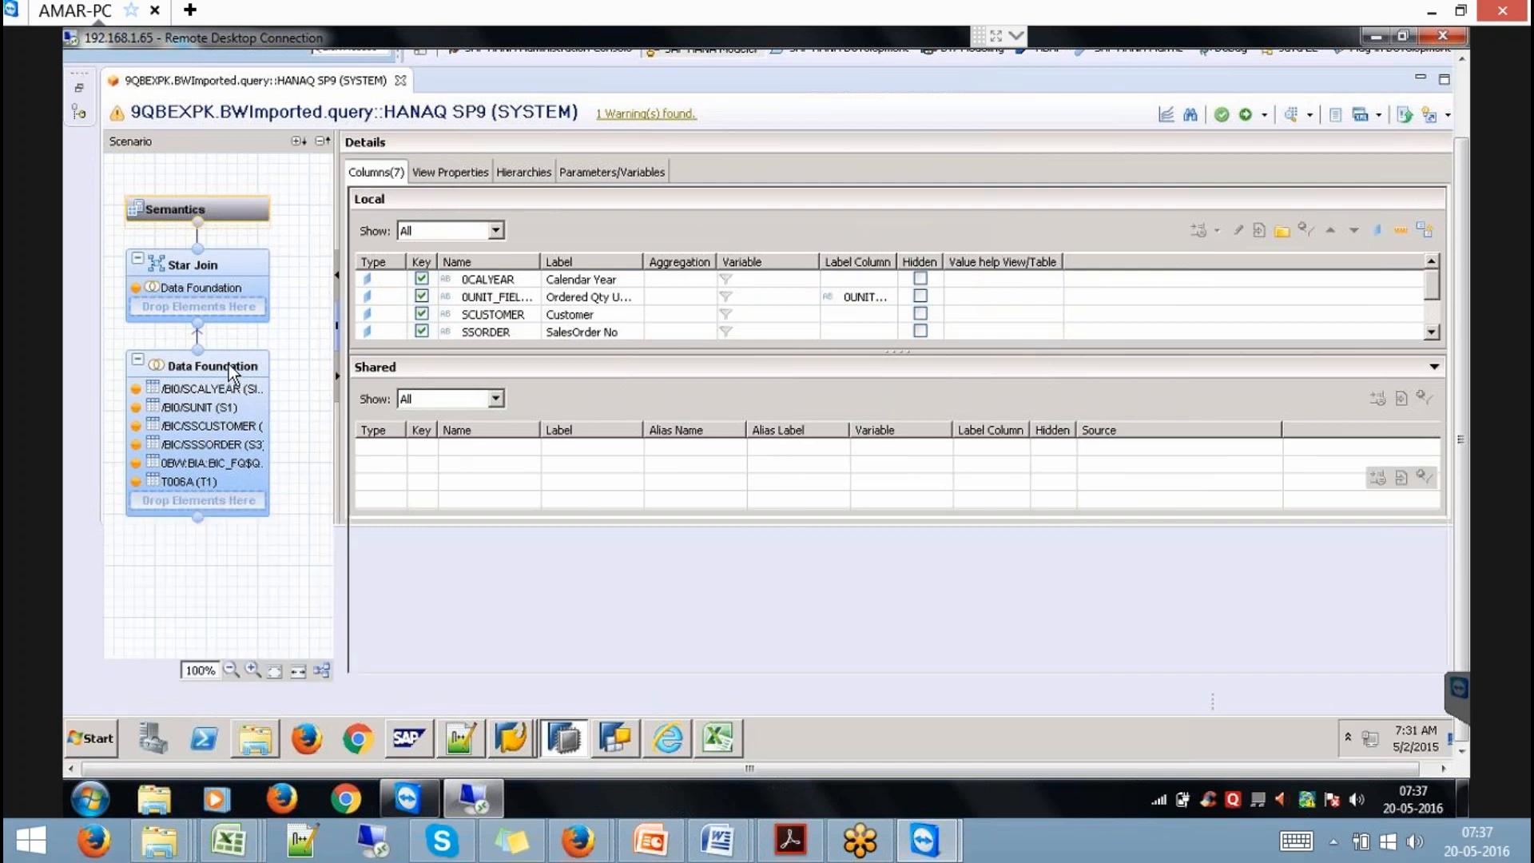
pyautogui.click(229, 365)
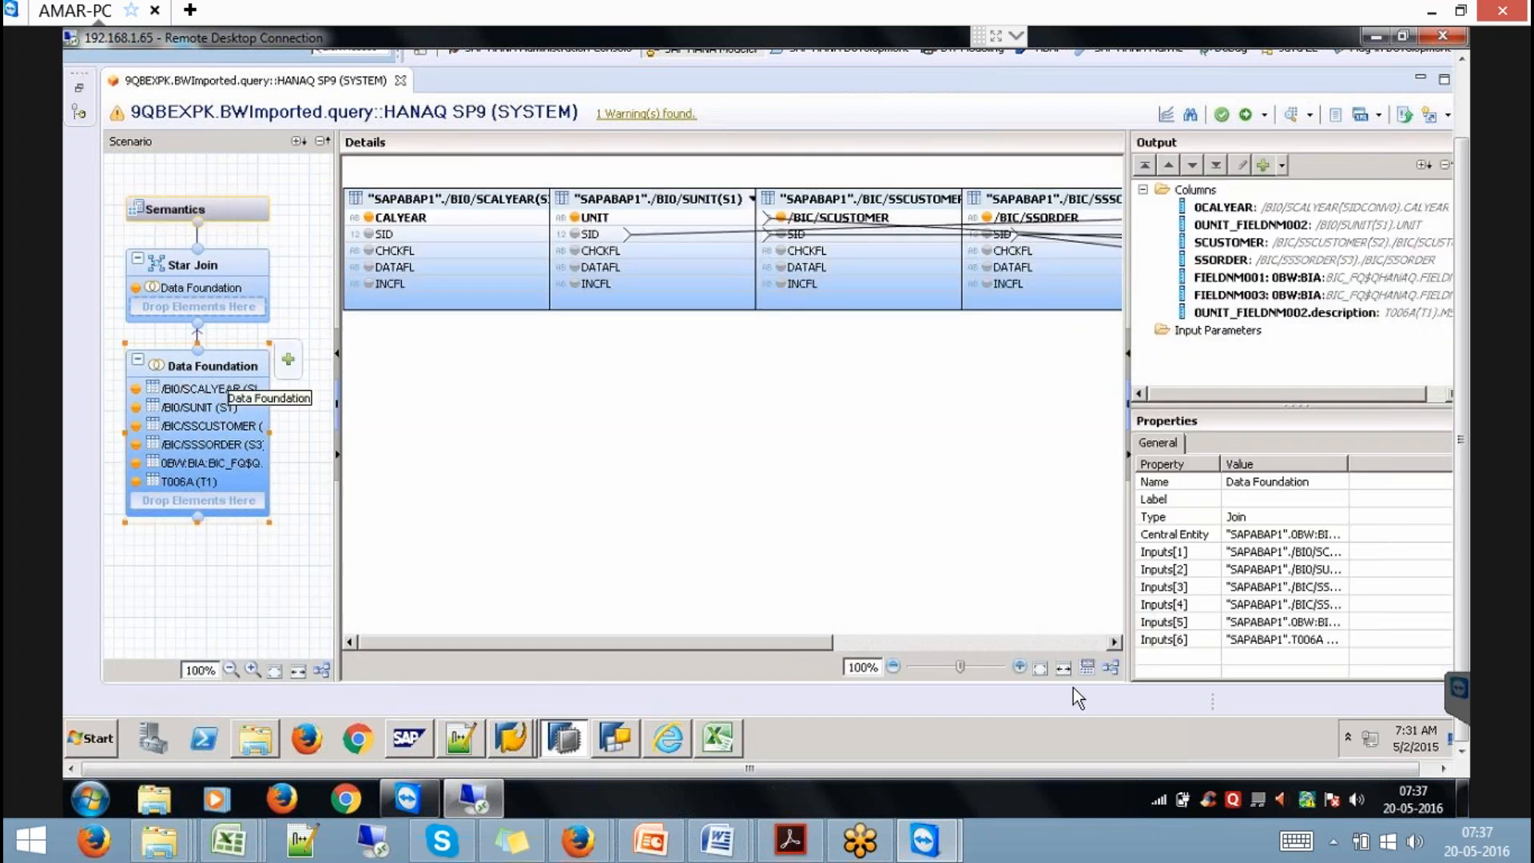
pyautogui.click(1117, 666)
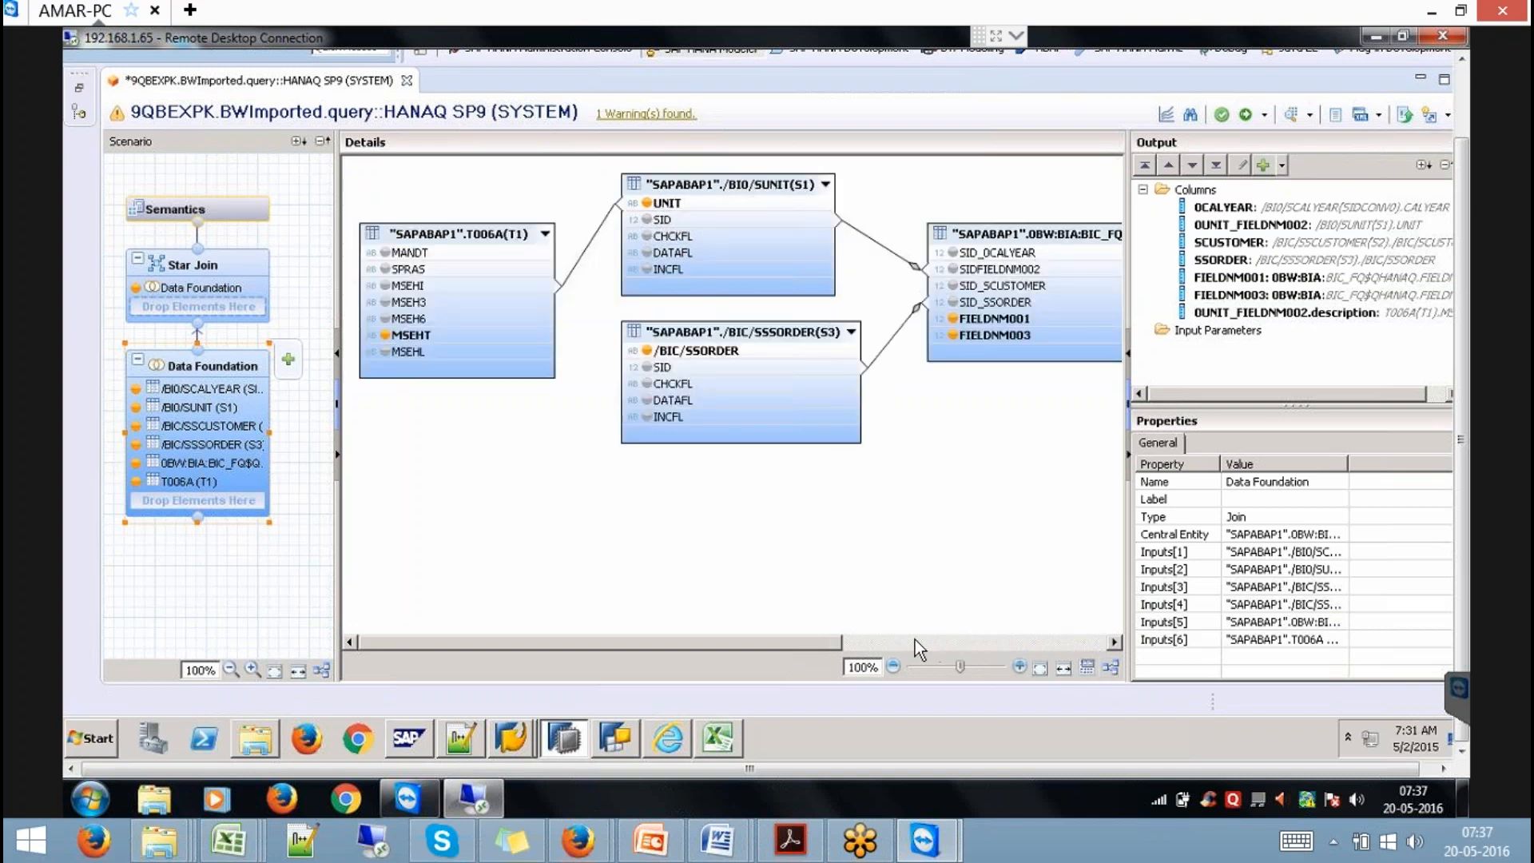
pyautogui.moveTo(821, 644); pyautogui.dragTo(962, 645)
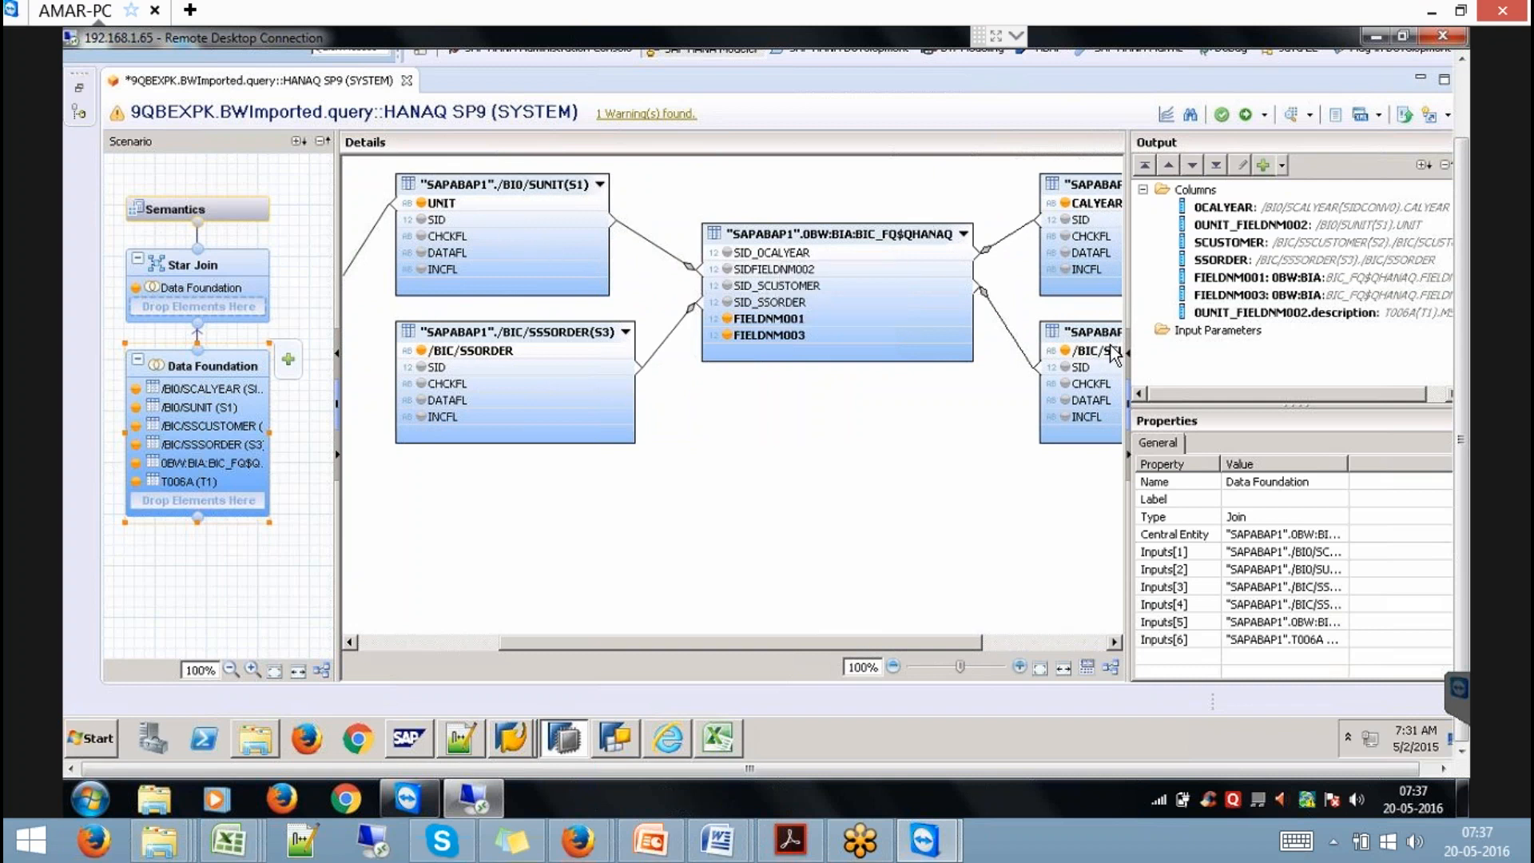
pyautogui.click(807, 320)
pyautogui.click(1289, 114)
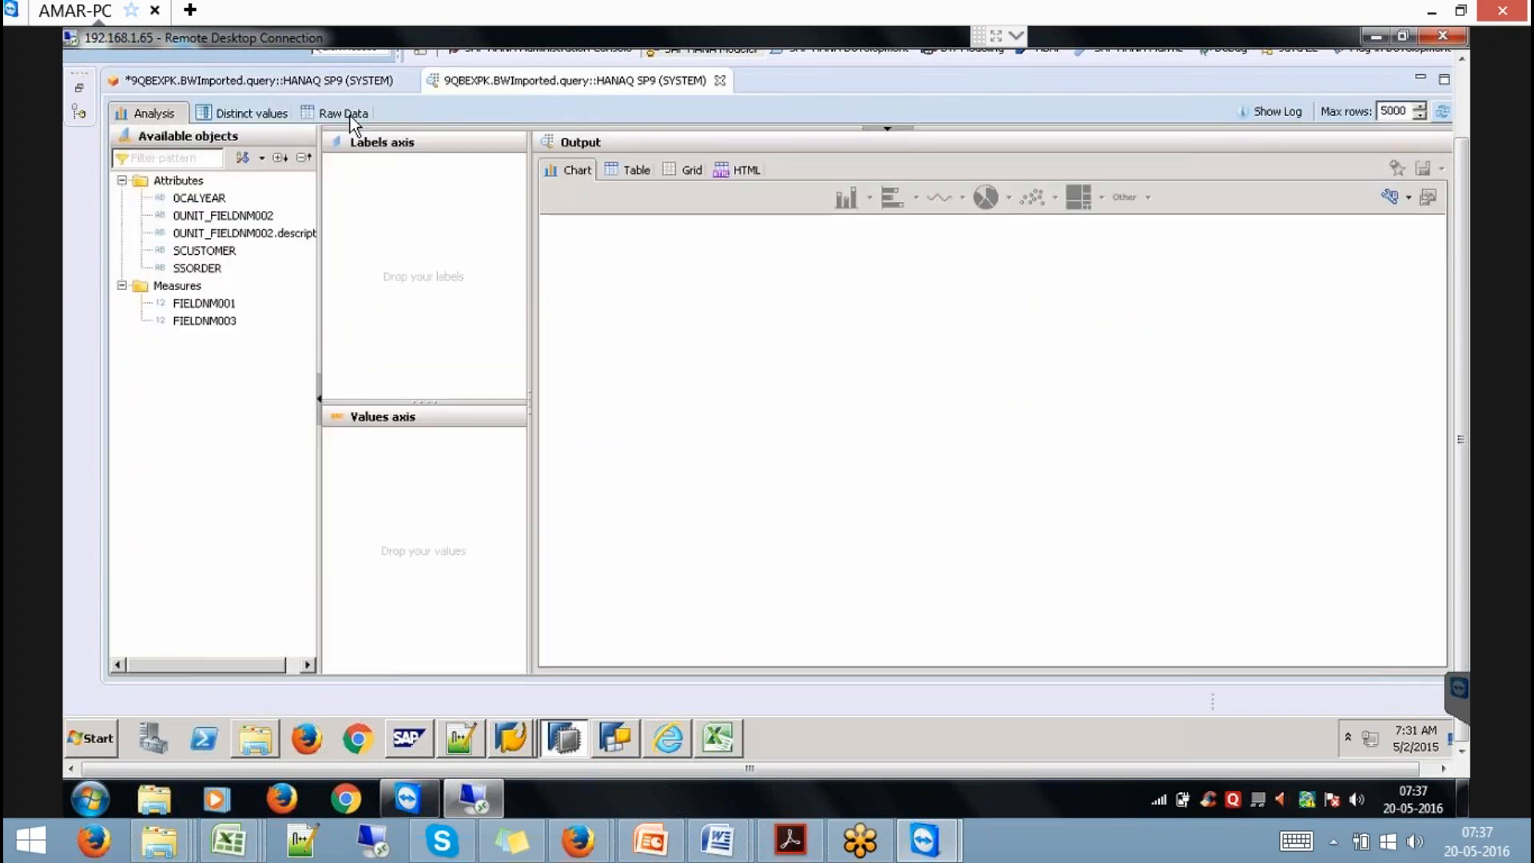
# Tabulate summed FIELDNM001 and FIELDNM003 per 0CALYEAR in the preview's Analysis view.
pyautogui.click(344, 113)
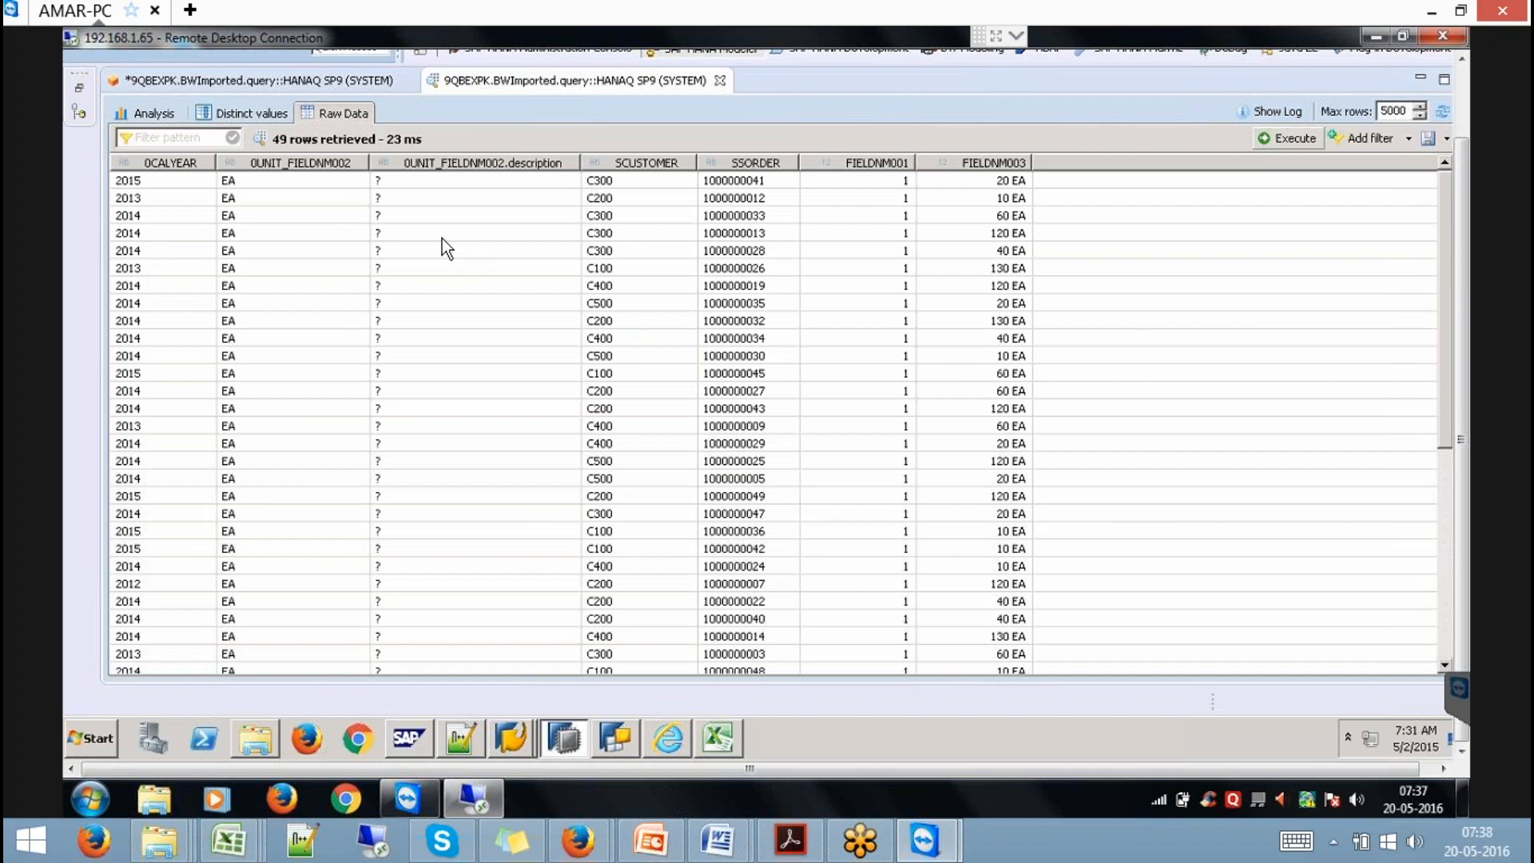
pyautogui.click(151, 110)
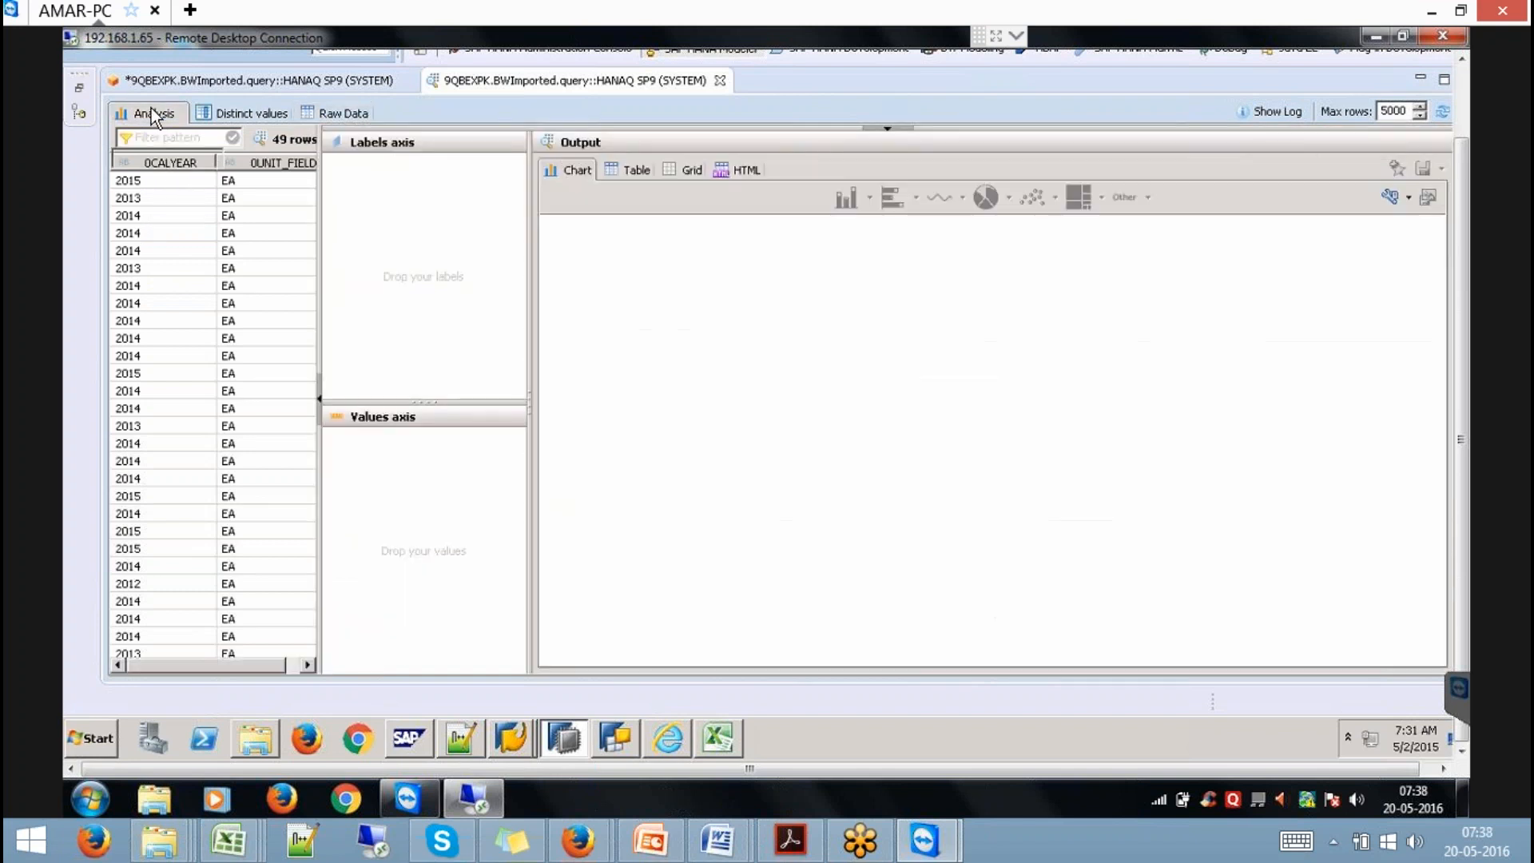
pyautogui.moveTo(329, 201); pyautogui.dragTo(384, 204)
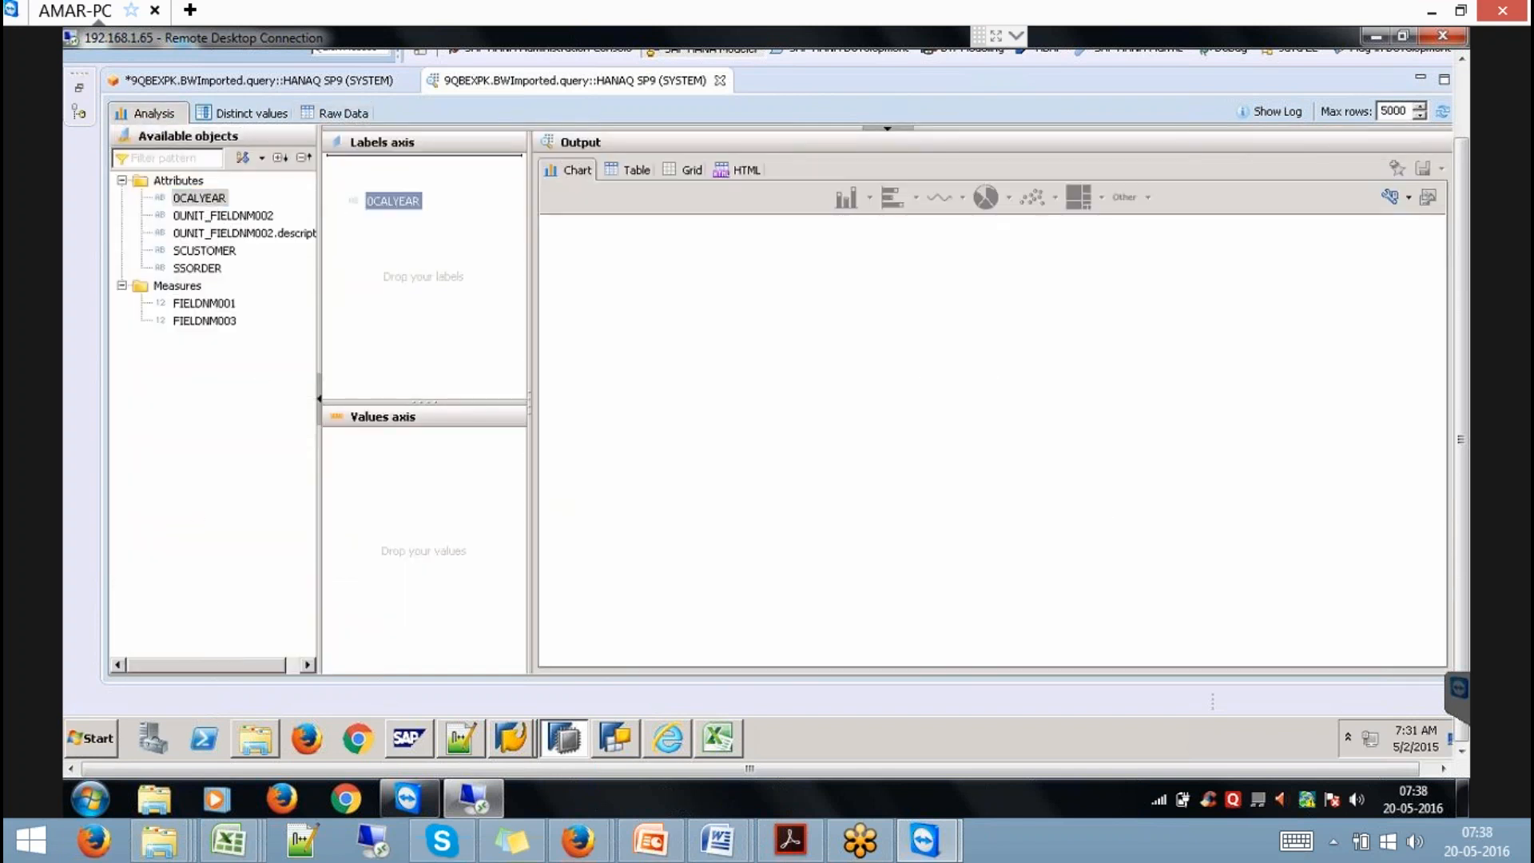
pyautogui.moveTo(204, 304); pyautogui.dragTo(344, 431)
pyautogui.moveTo(223, 328); pyautogui.dragTo(360, 462)
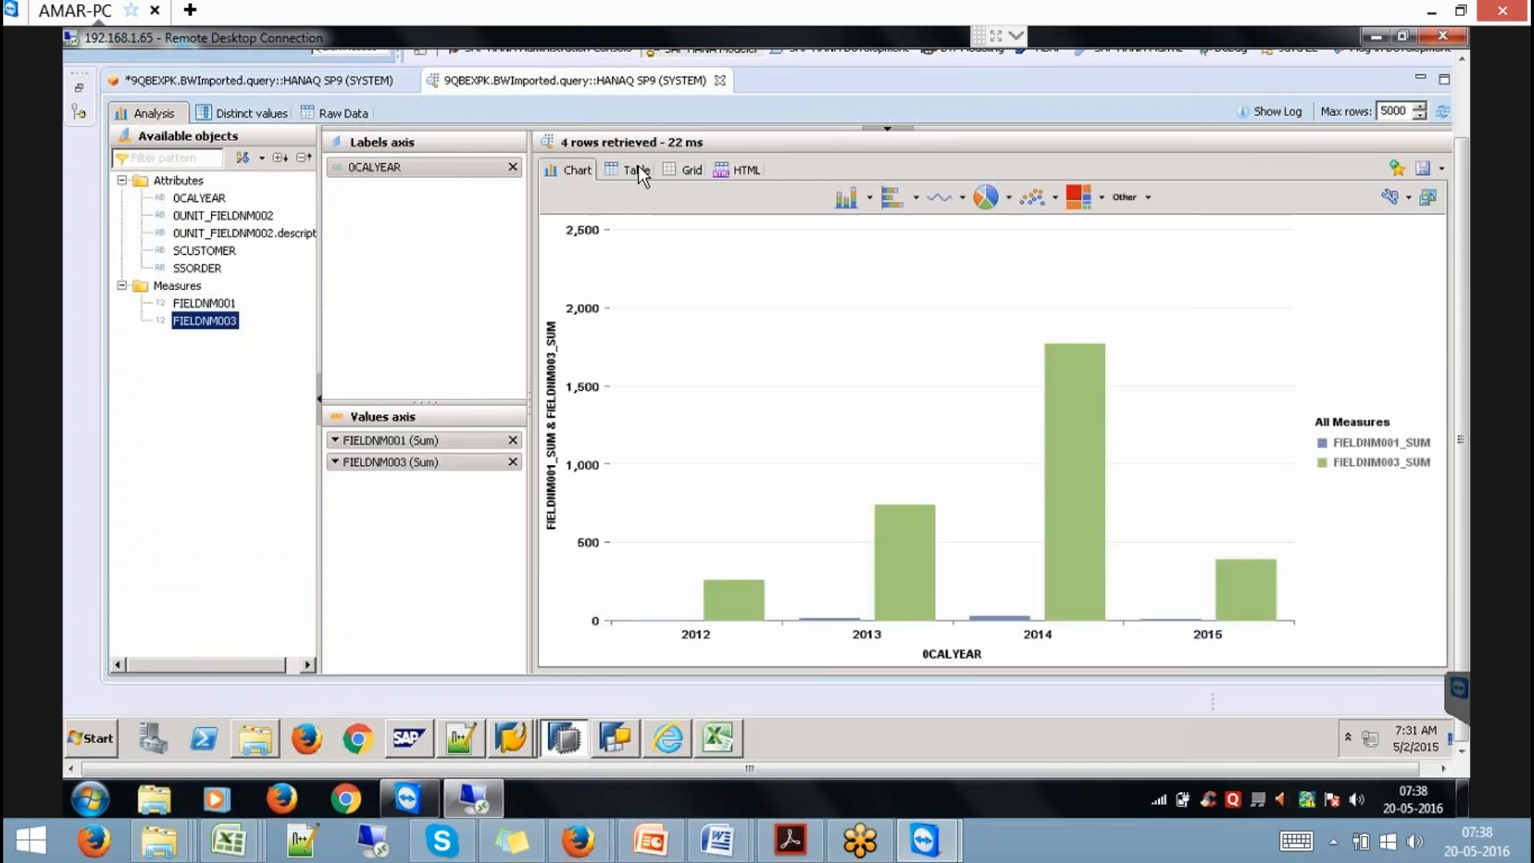
pyautogui.click(639, 167)
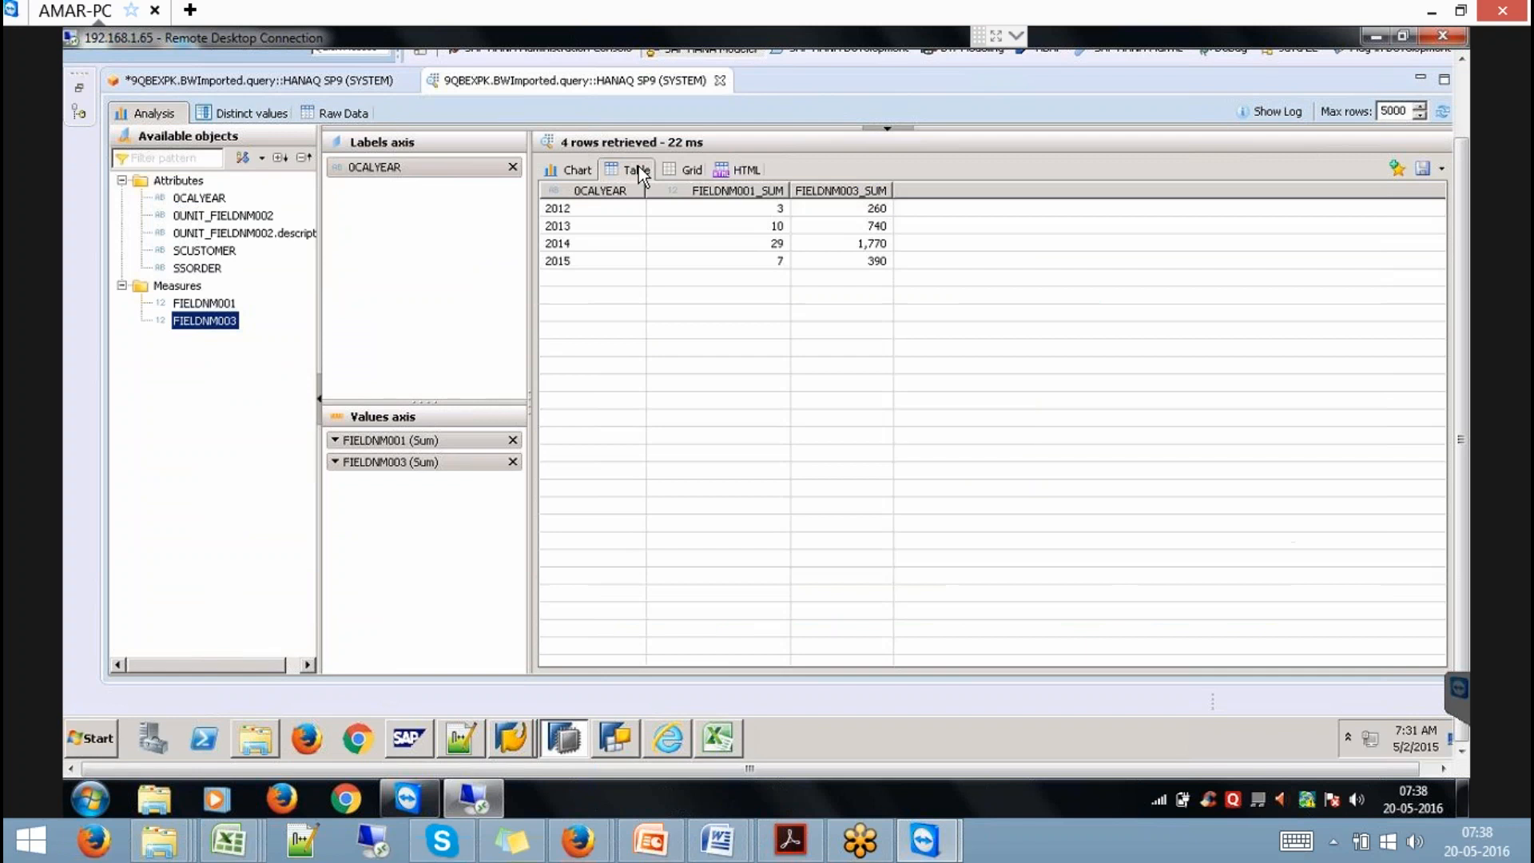
# Check the 2012 totals row, then bring the SAP Easy Access window forward.
pyautogui.click(620, 211)
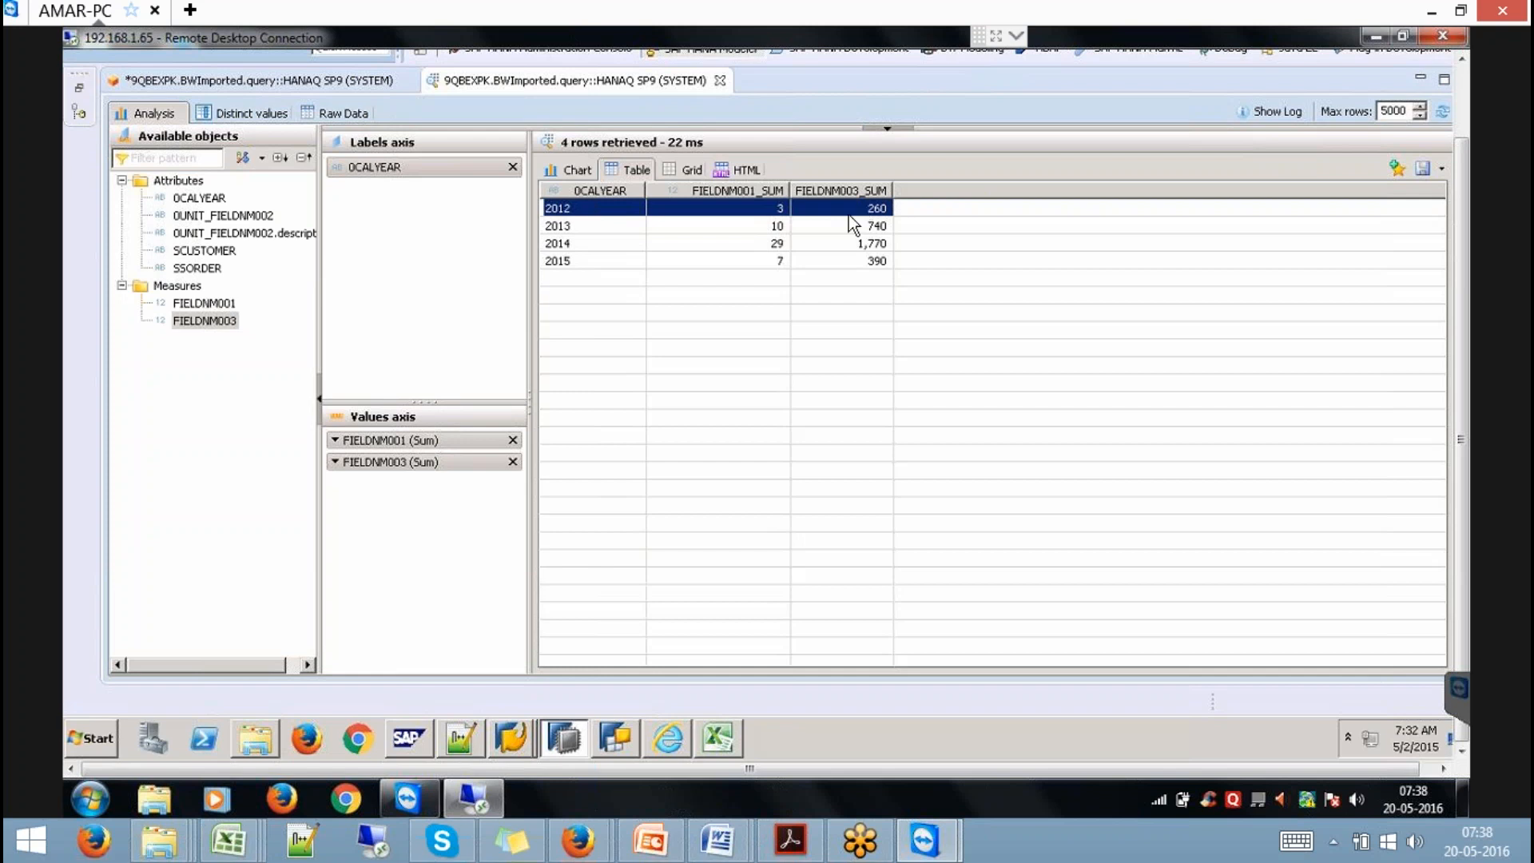
pyautogui.click(521, 738)
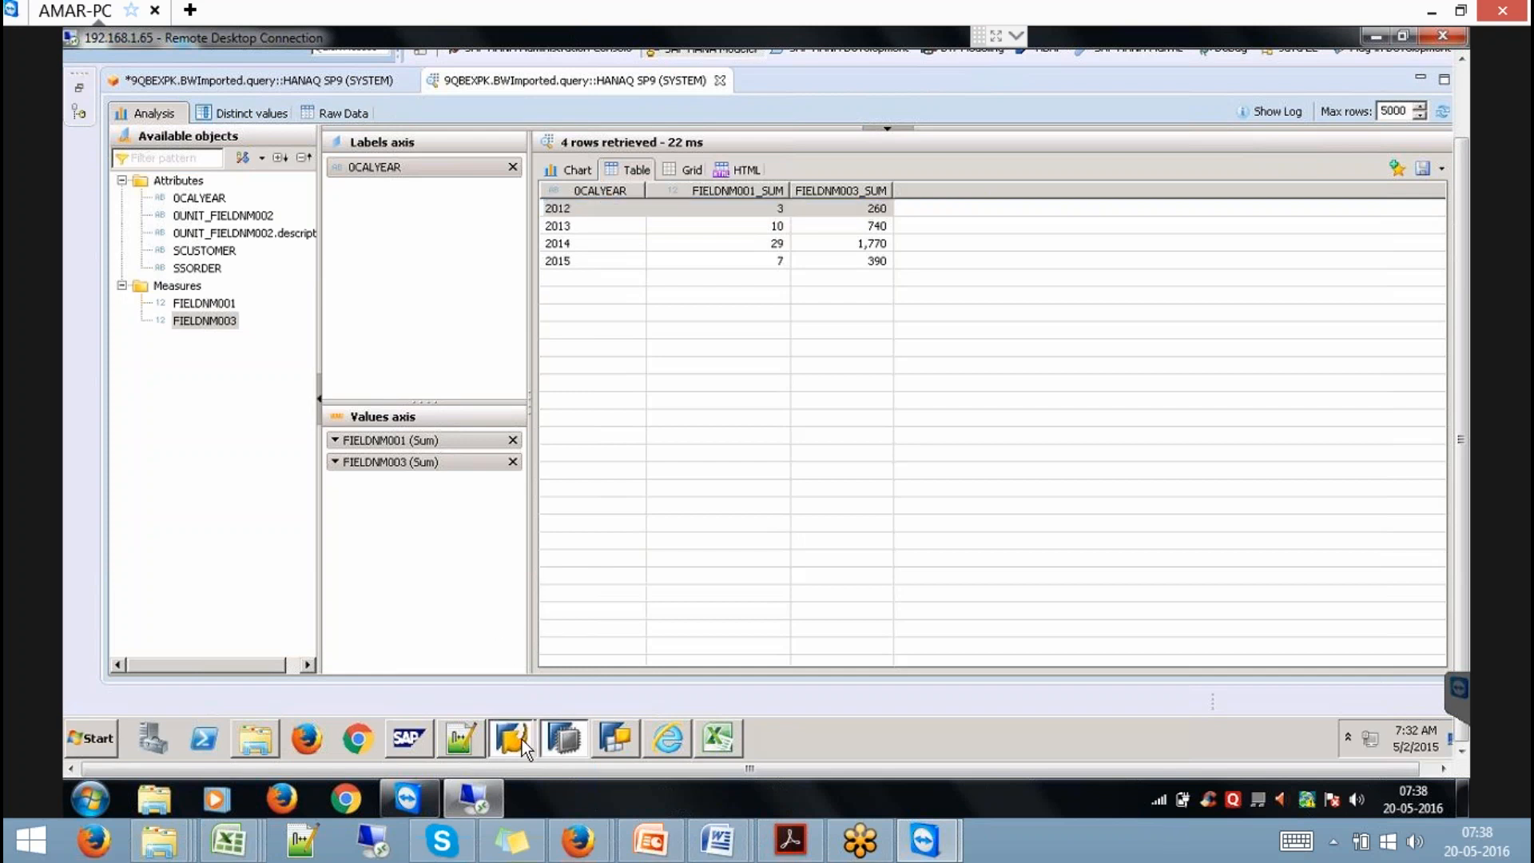
pyautogui.click(501, 692)
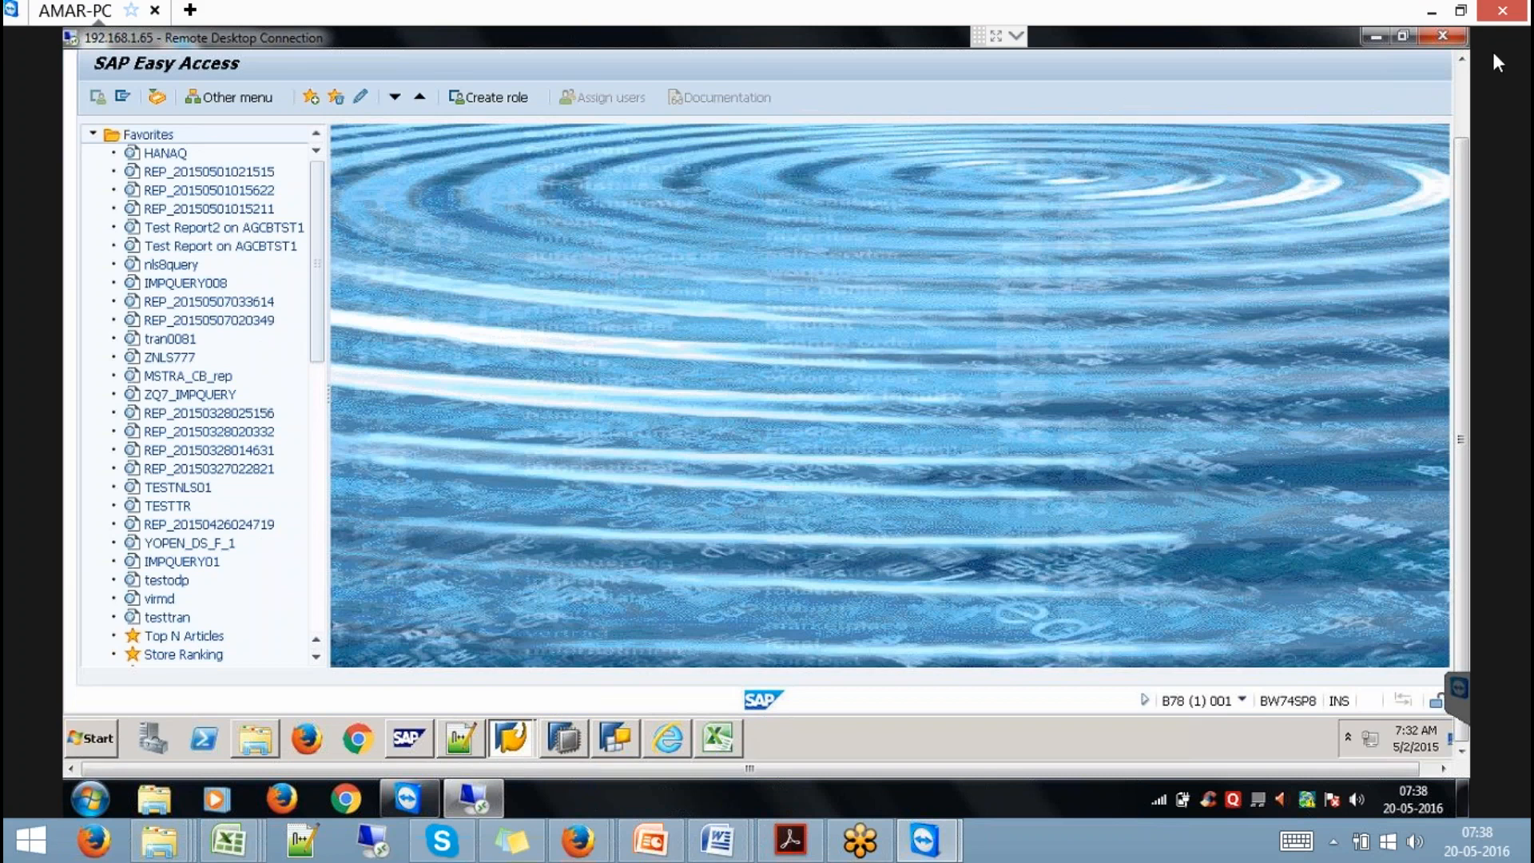
# Open the Data Warehousing Workbench with transaction /NRSA1.
pyautogui.click(1459, 85)
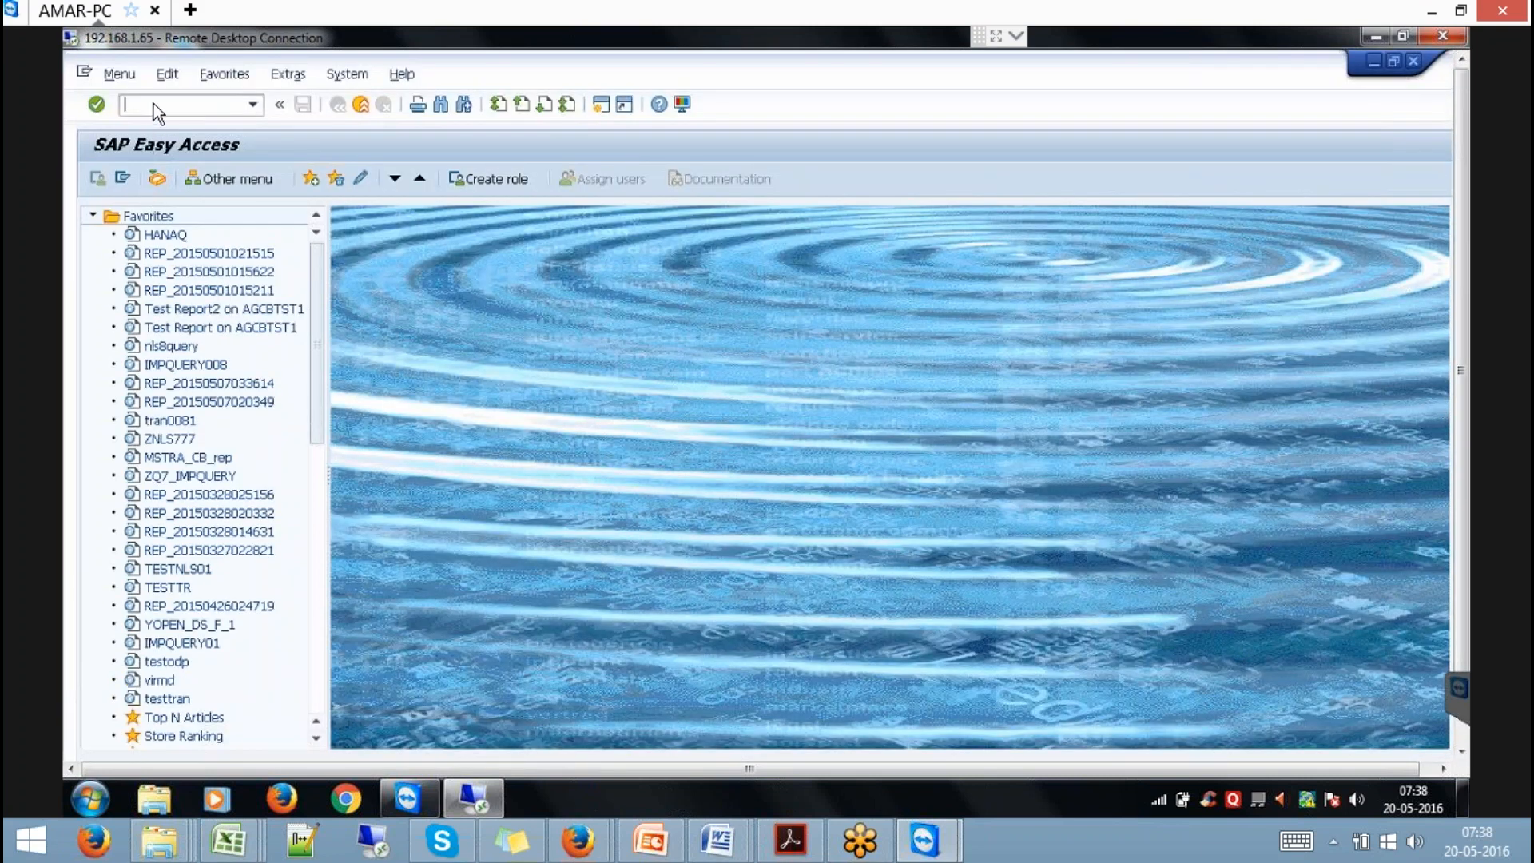
pyautogui.write('/NRSA1')
pyautogui.press('Return')
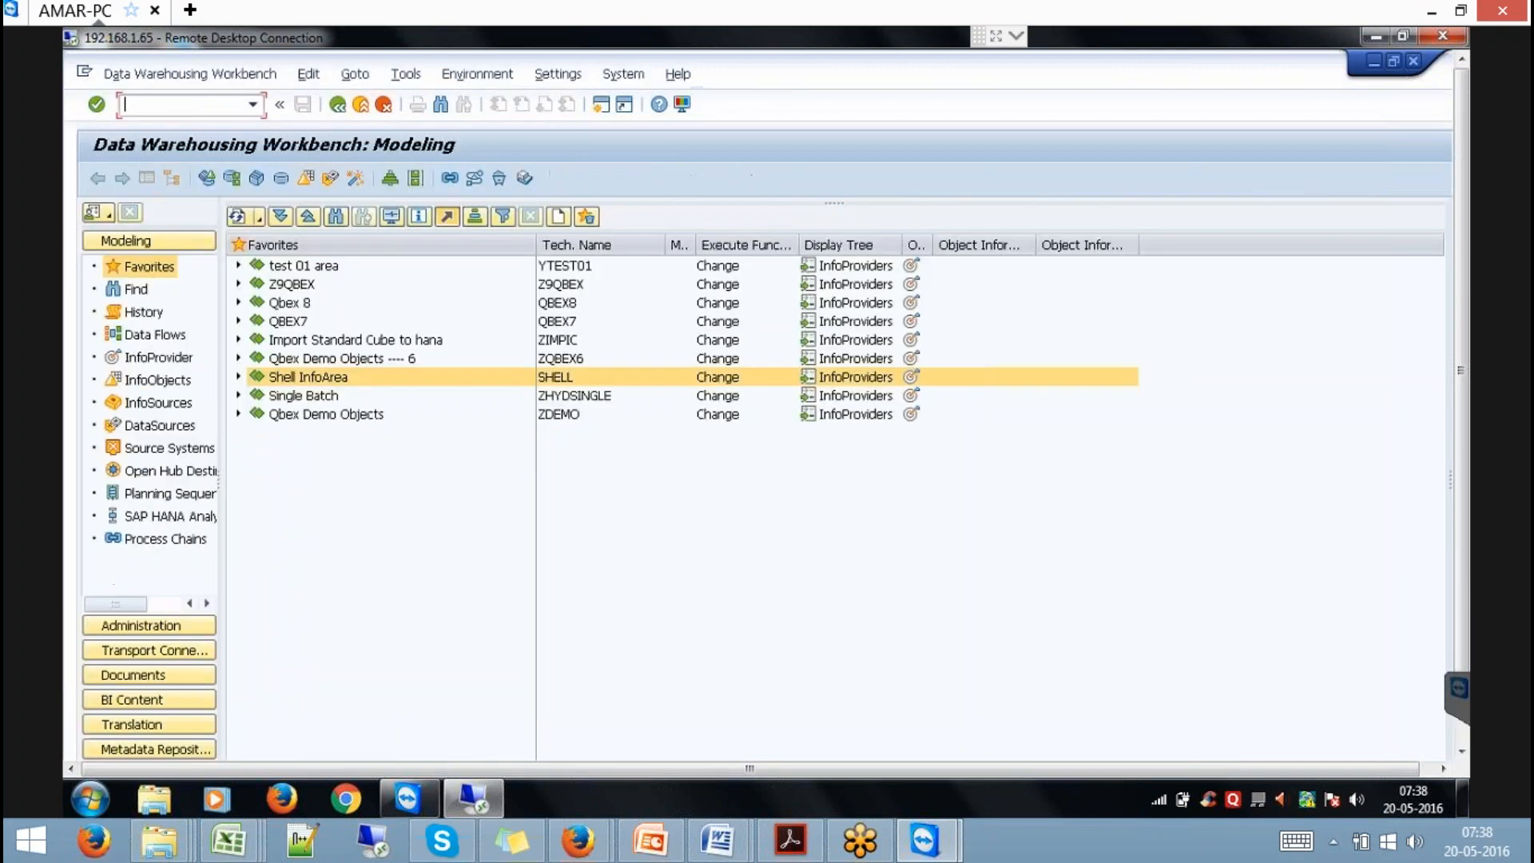
# Expand Shell InfoArea down to Sales Order Cube for 2012's Data Transfer Processes, cancelling the Create DTP dialog.
pyautogui.click(238, 376)
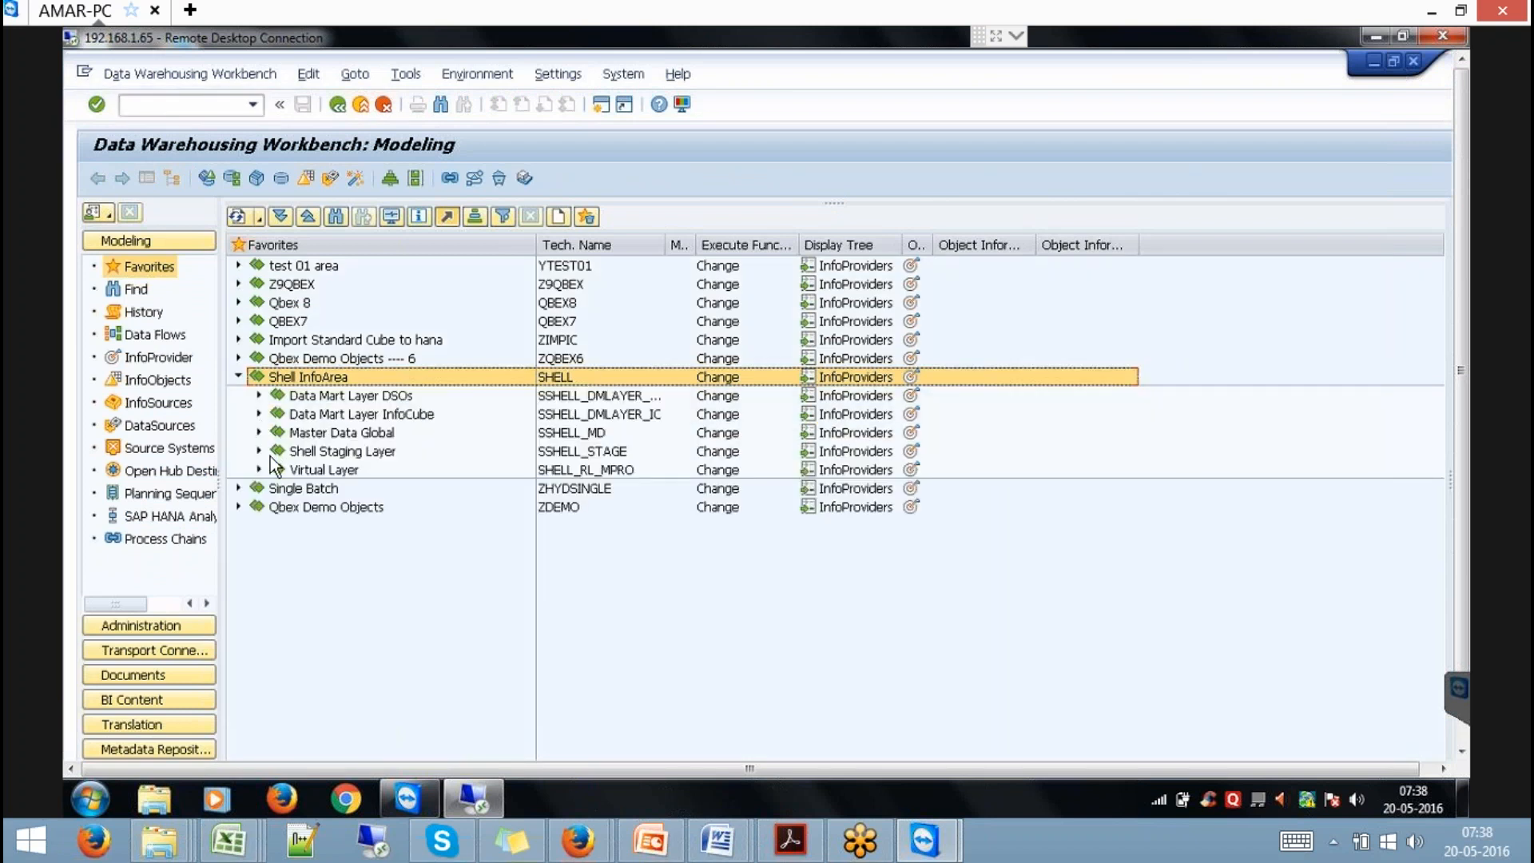
pyautogui.click(259, 470)
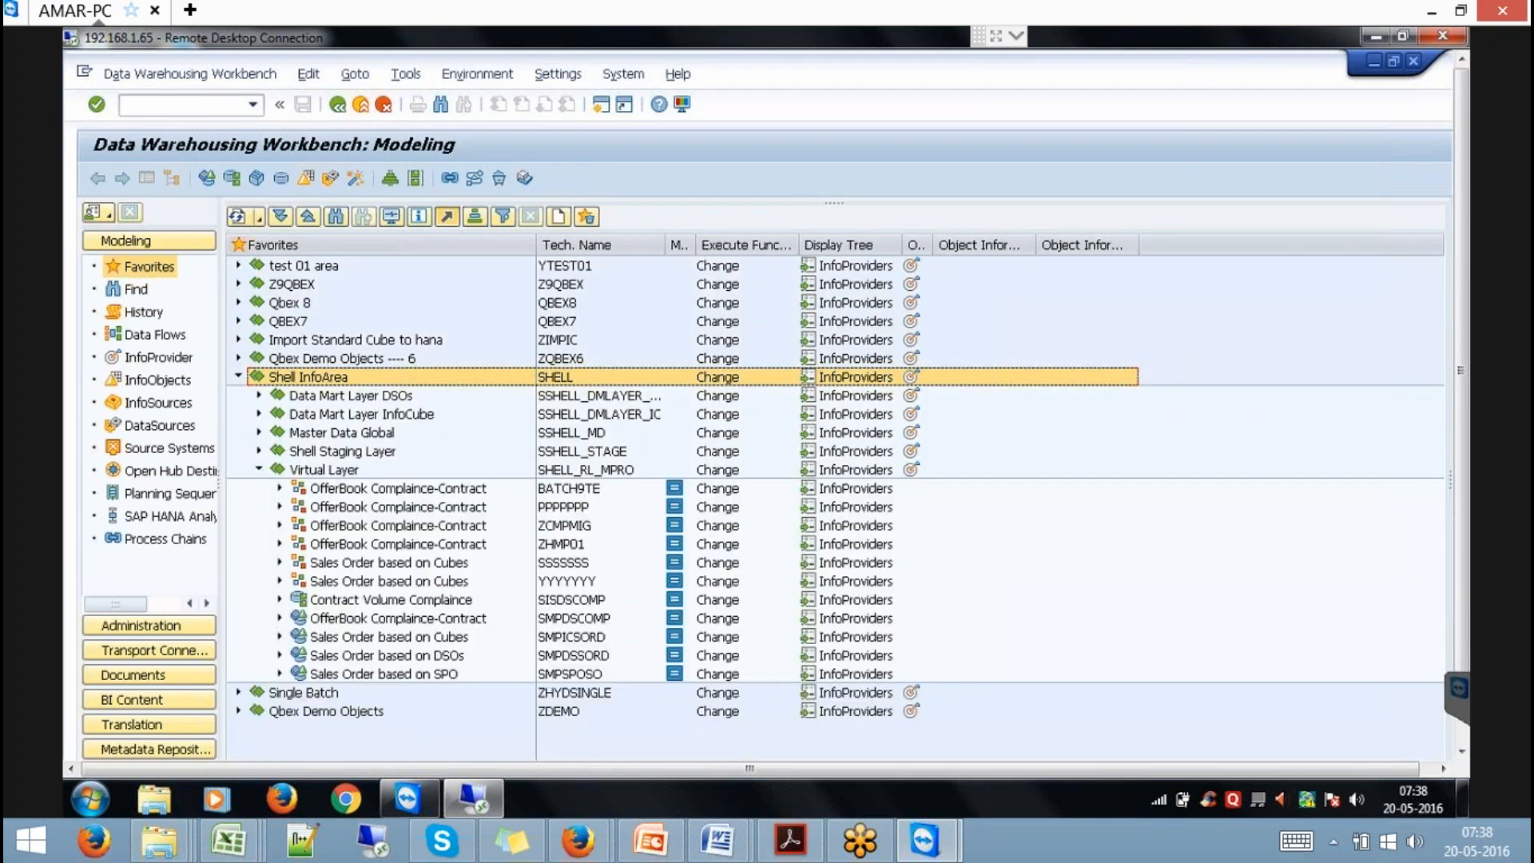
pyautogui.click(280, 636)
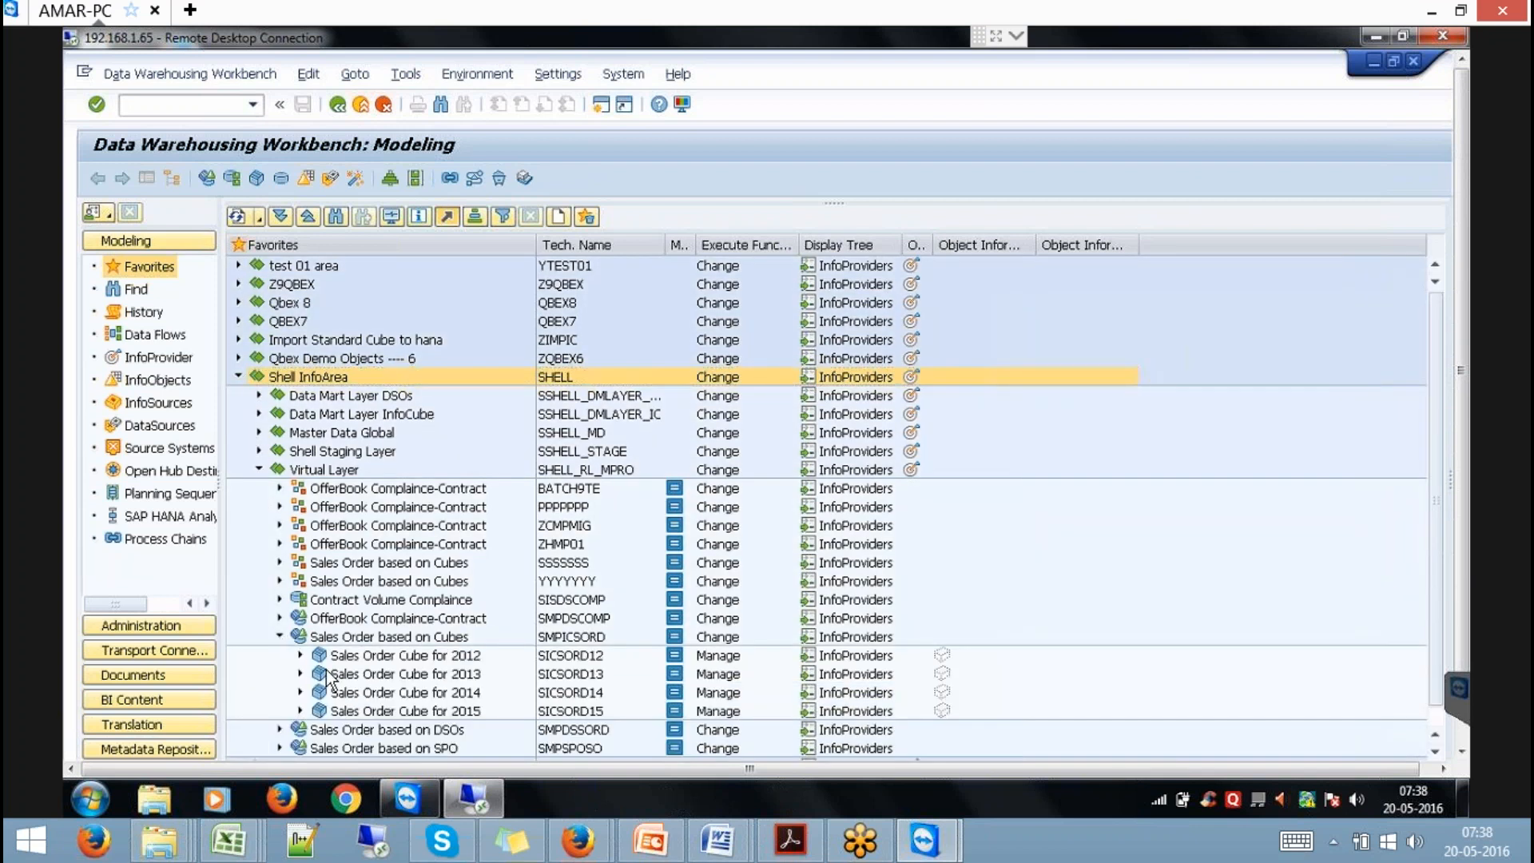
pyautogui.click(301, 655)
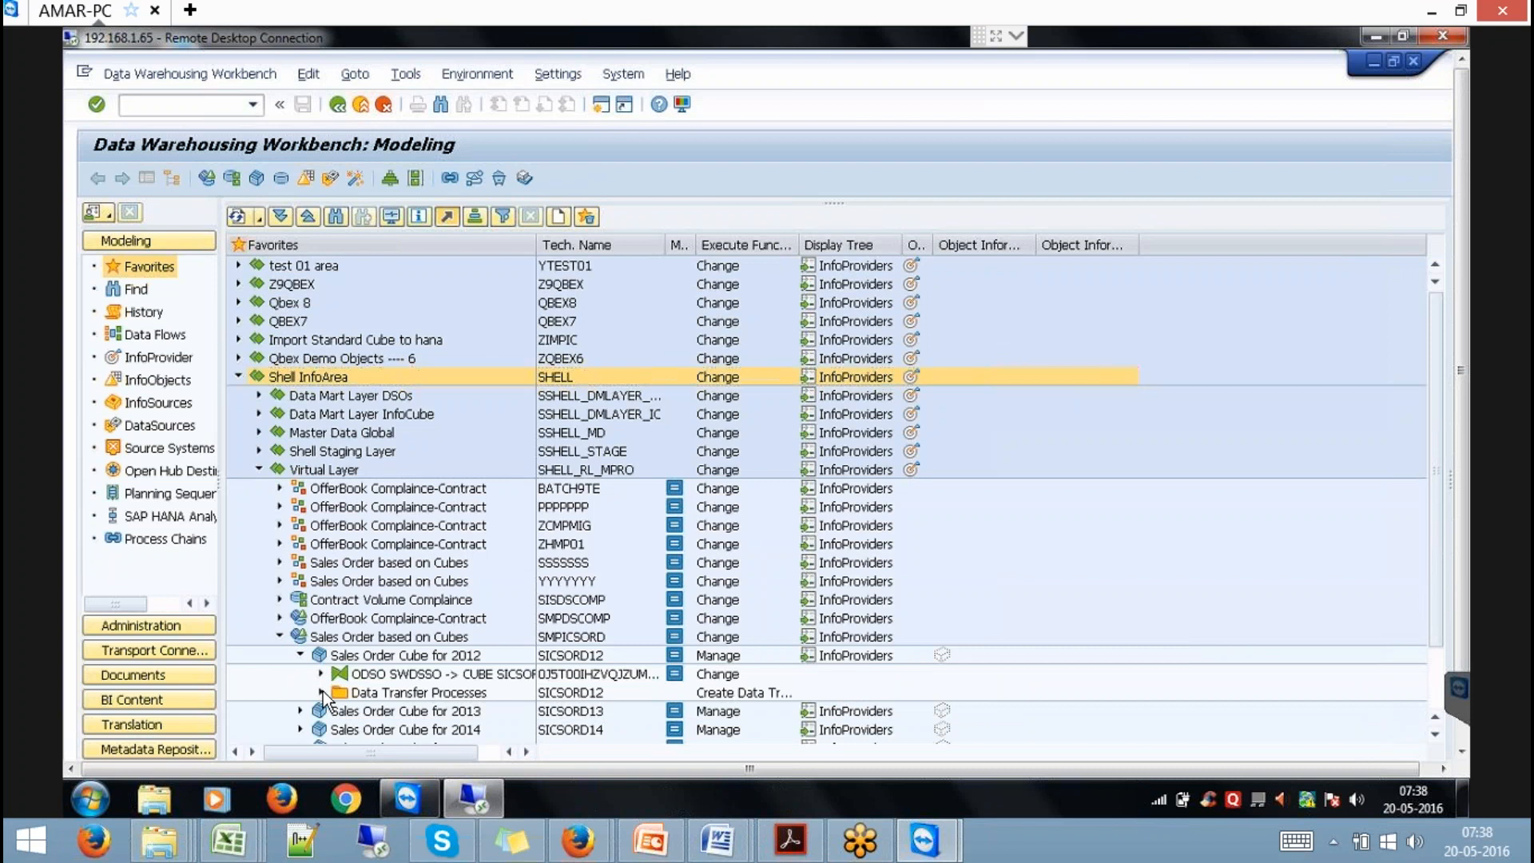
pyautogui.click(322, 692)
pyautogui.click(402, 692)
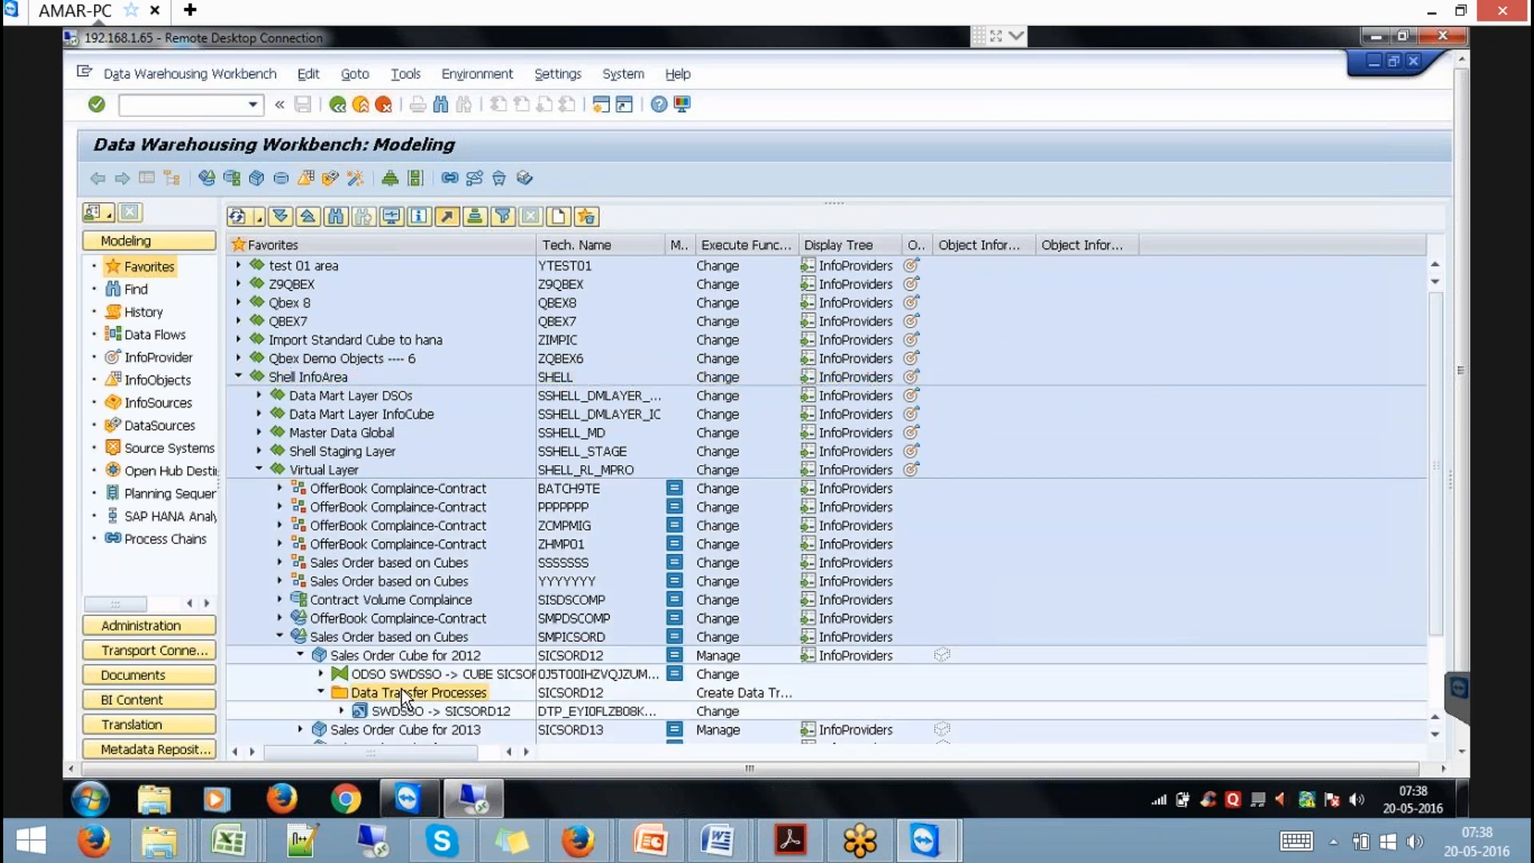
pyautogui.rightClick(401, 692)
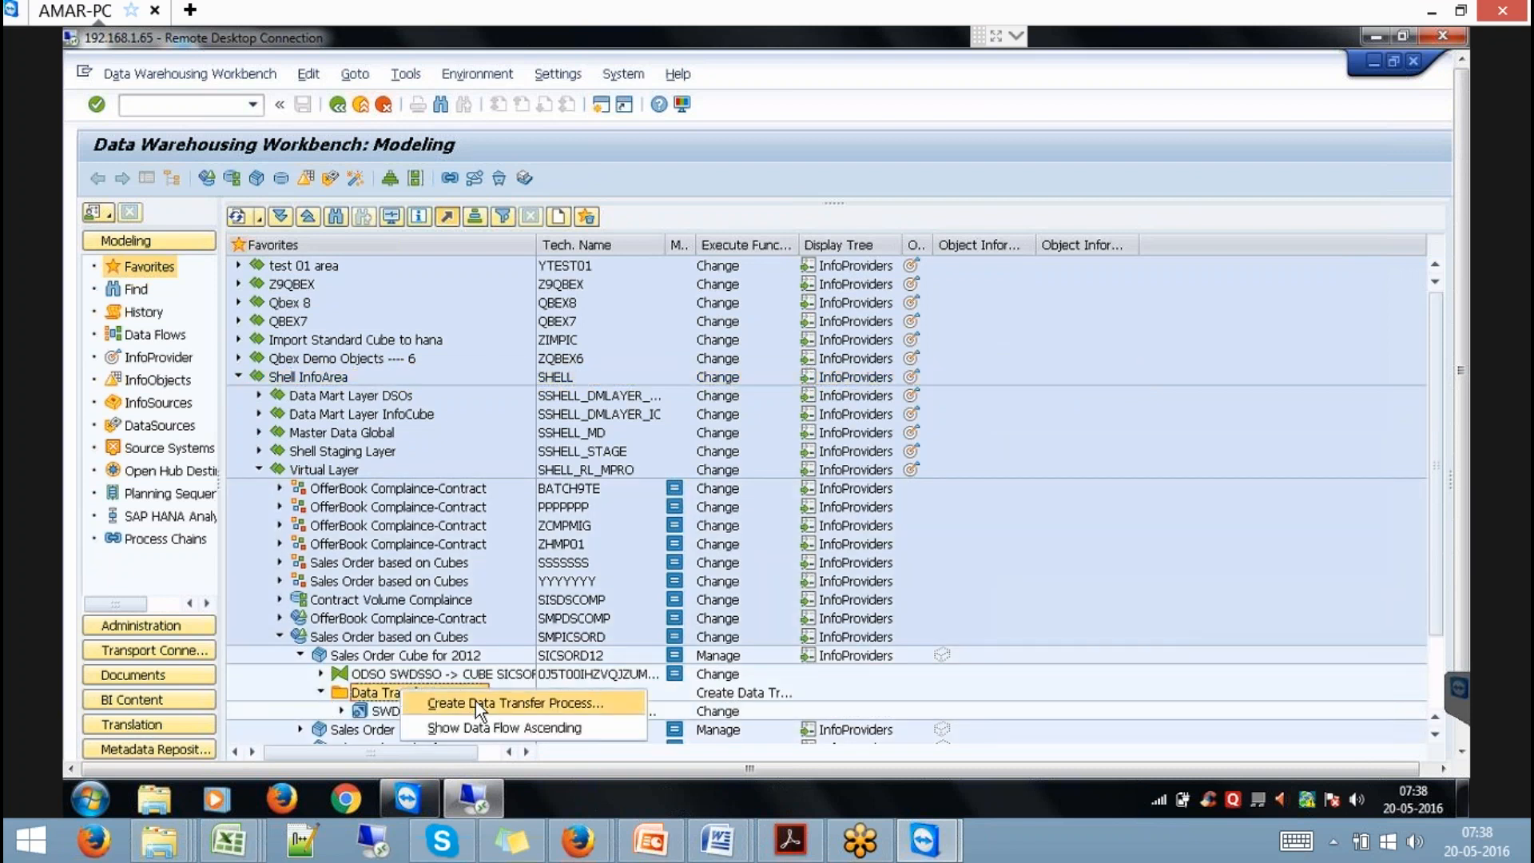
pyautogui.click(476, 702)
pyautogui.press('Return')
# Review the existing SWDSSO -> SICSORD12 DTP, then create another with the same source and target.
pyautogui.doubleClick(455, 712)
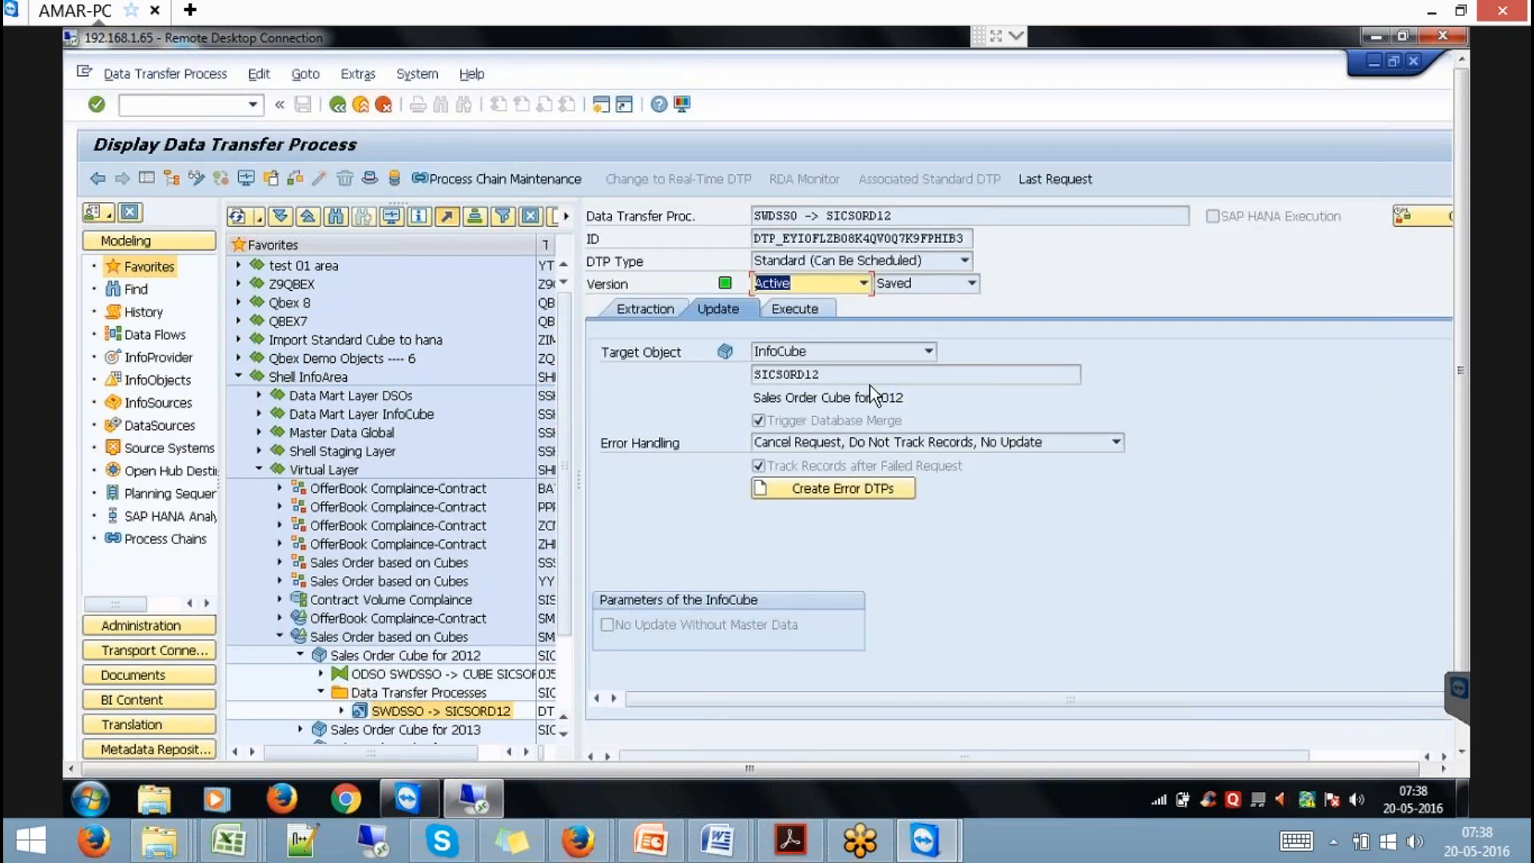
pyautogui.click(659, 308)
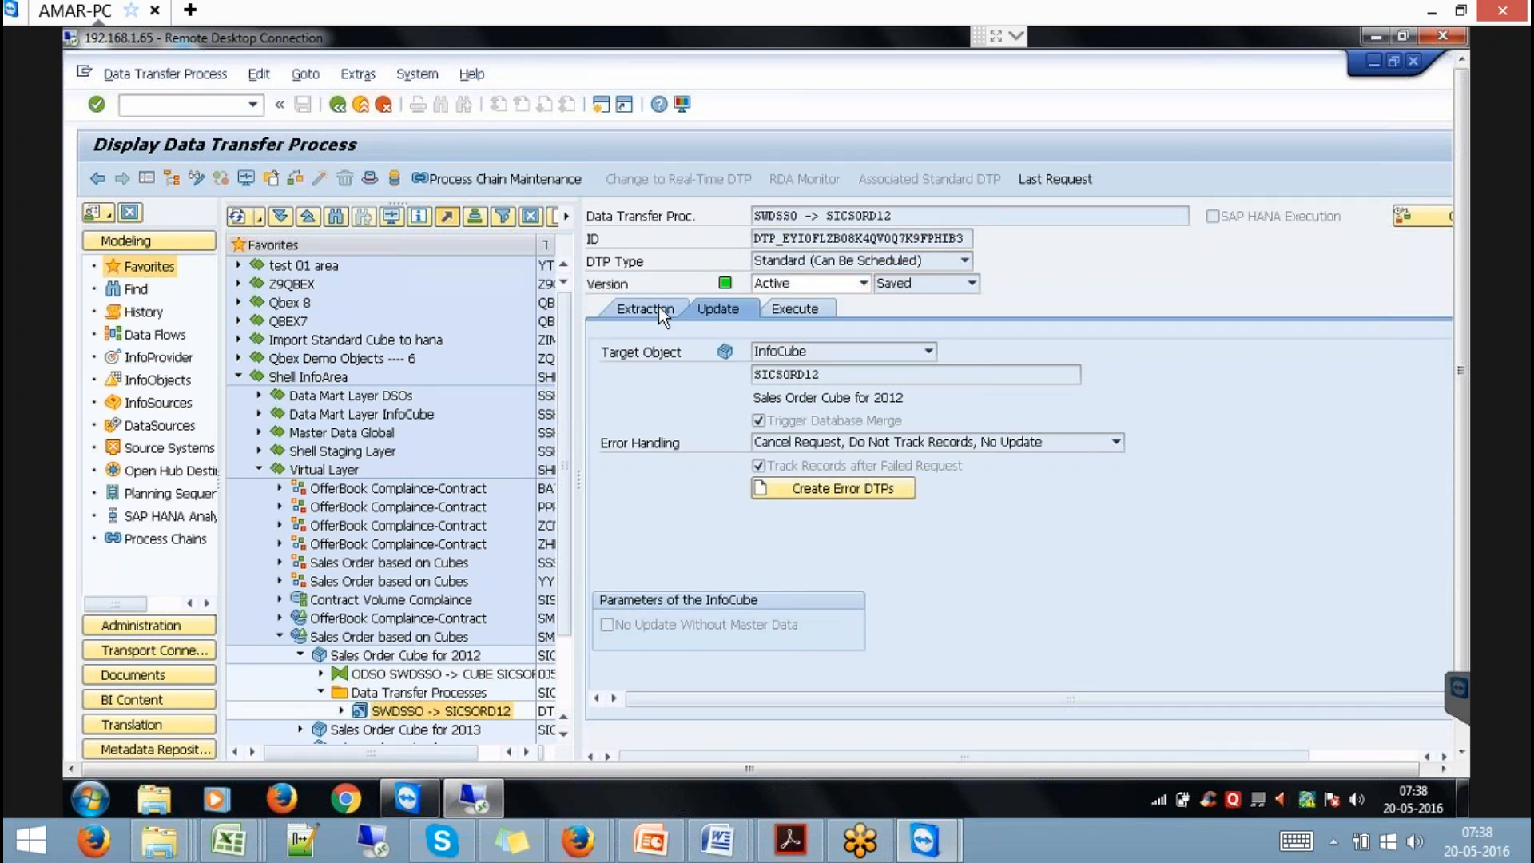
pyautogui.click(414, 692)
pyautogui.rightClick(413, 691)
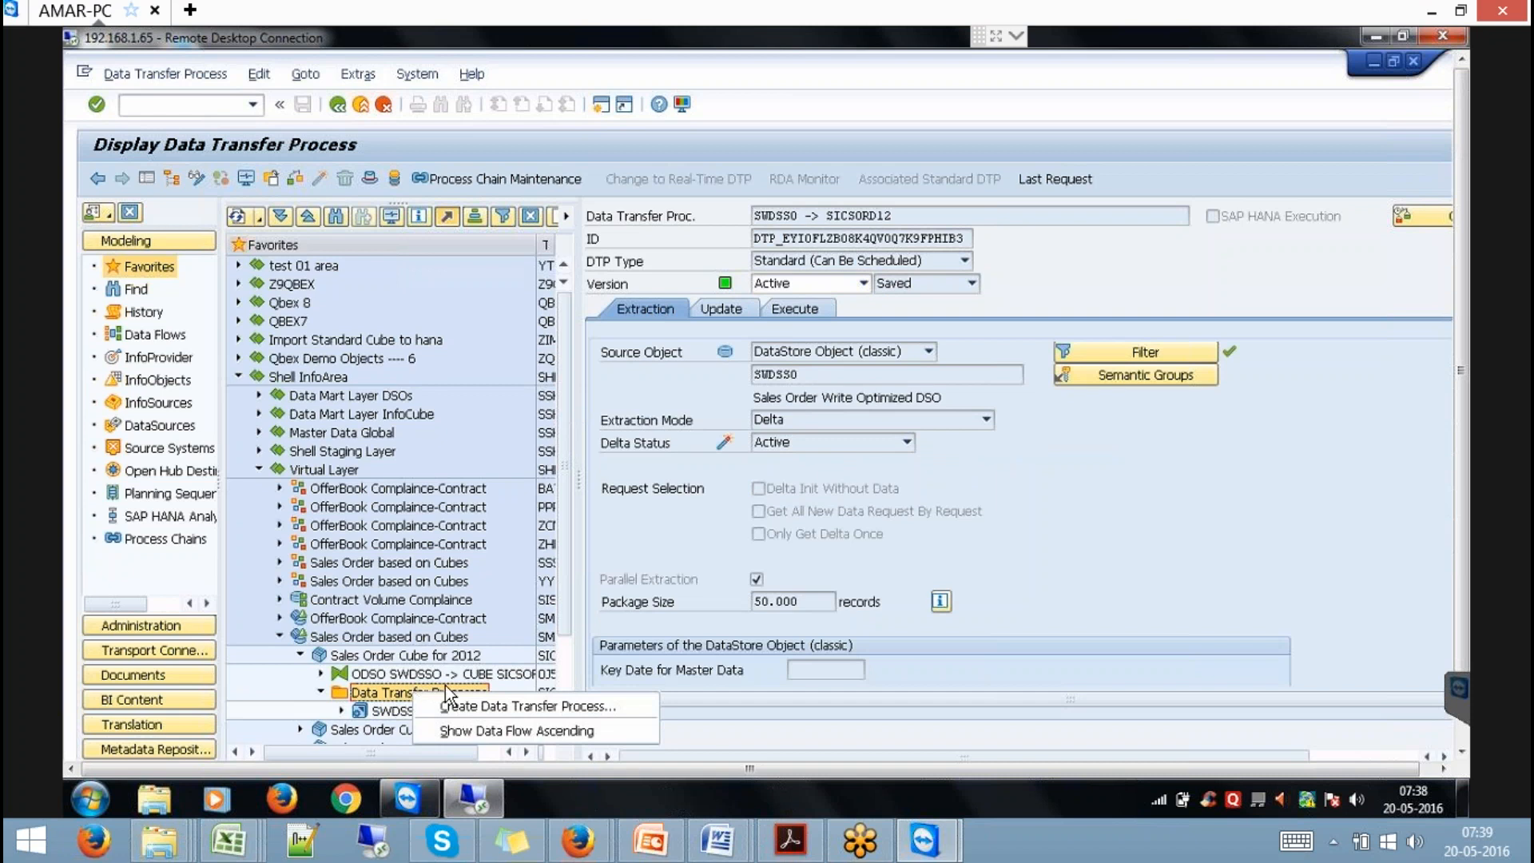
pyautogui.click(497, 707)
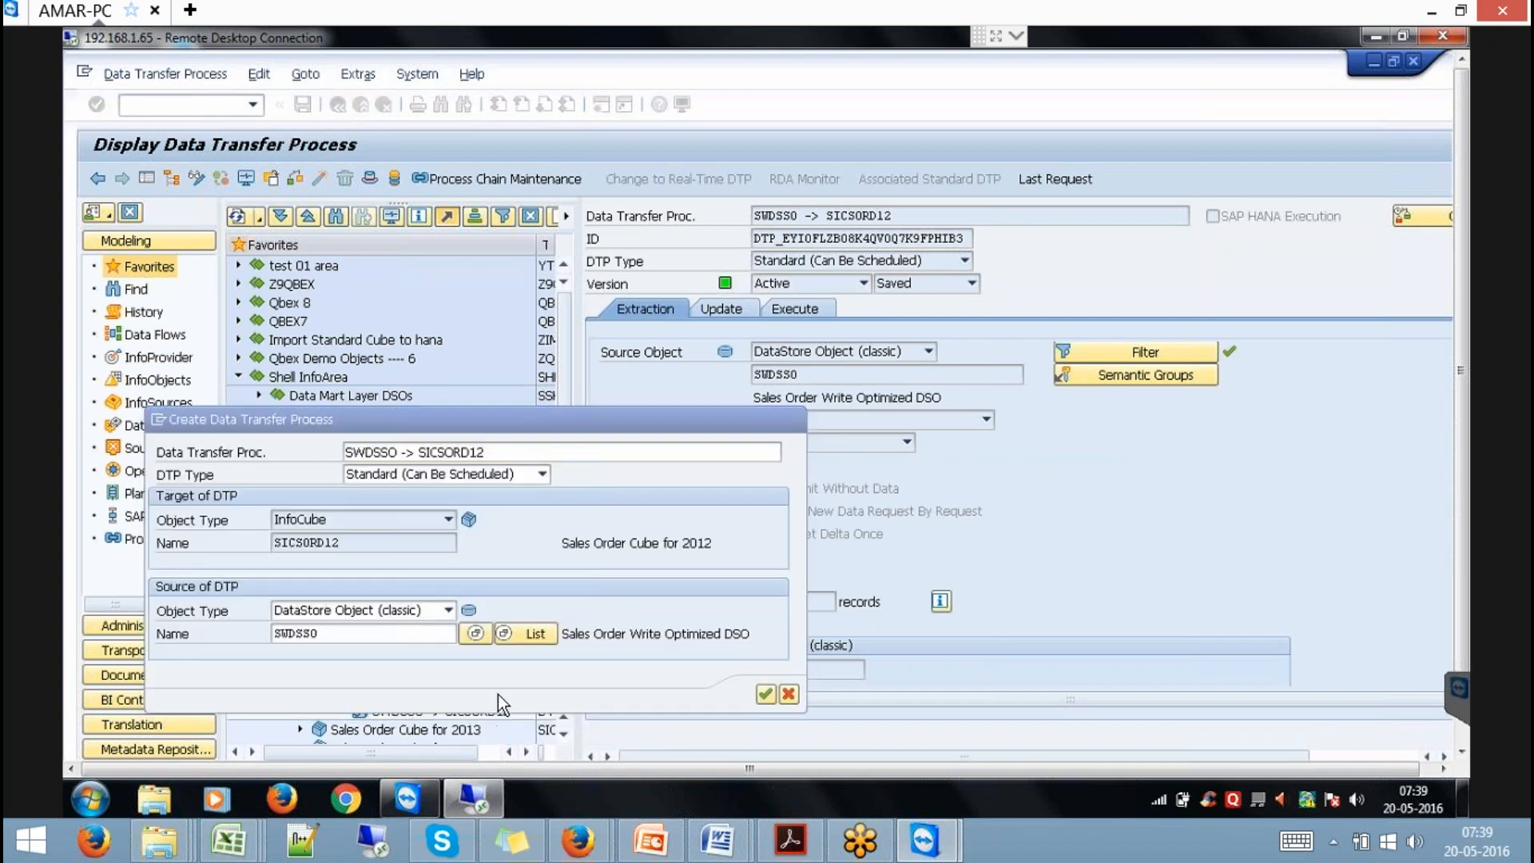
pyautogui.press('Return')
# Set the new DTP's extraction mode to Full and activate it.
pyautogui.click(799, 419)
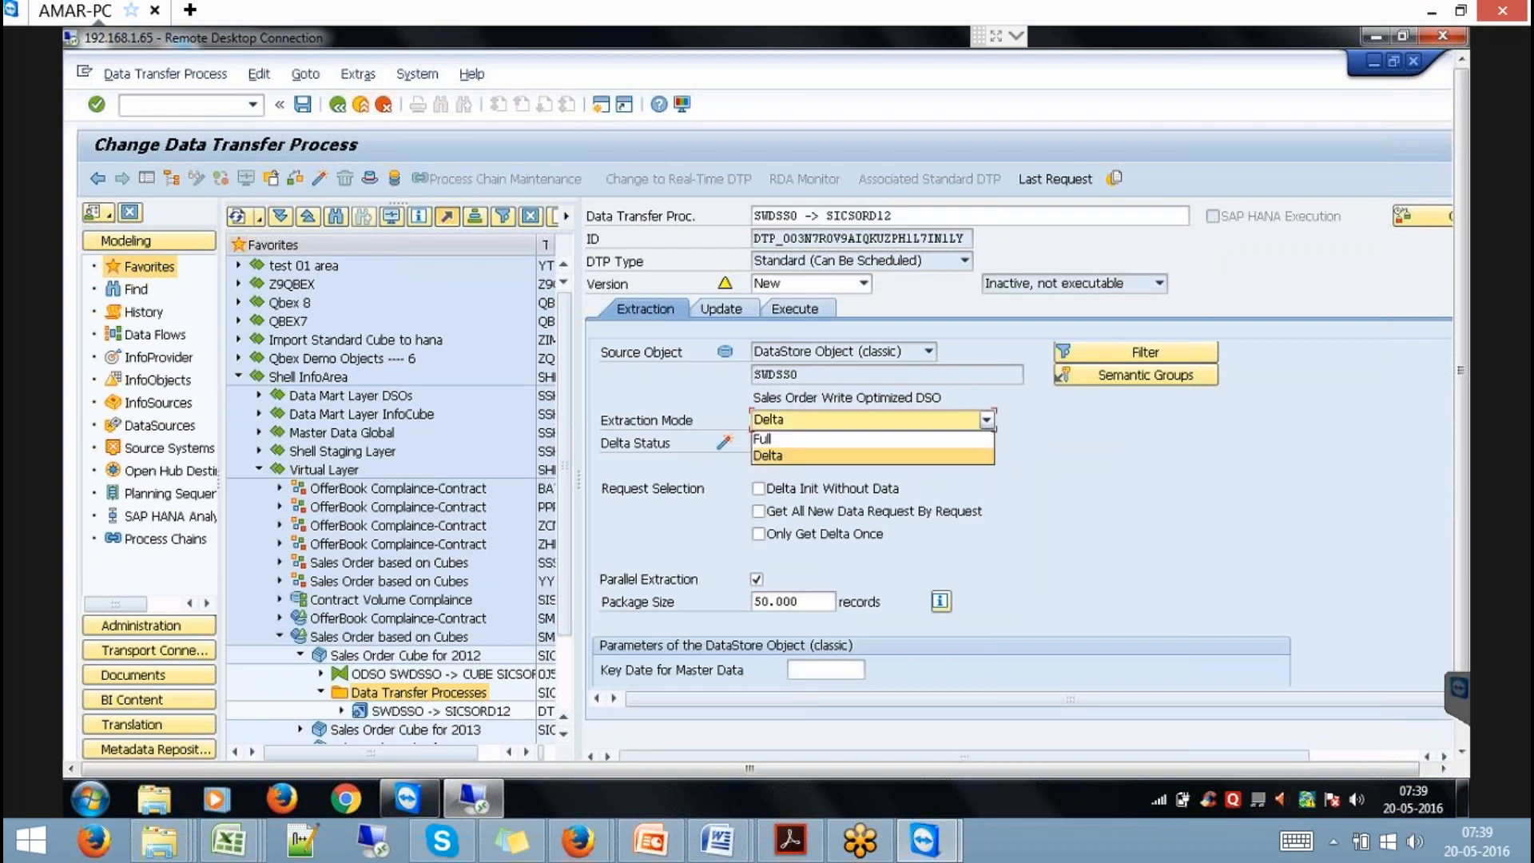
pyautogui.click(774, 436)
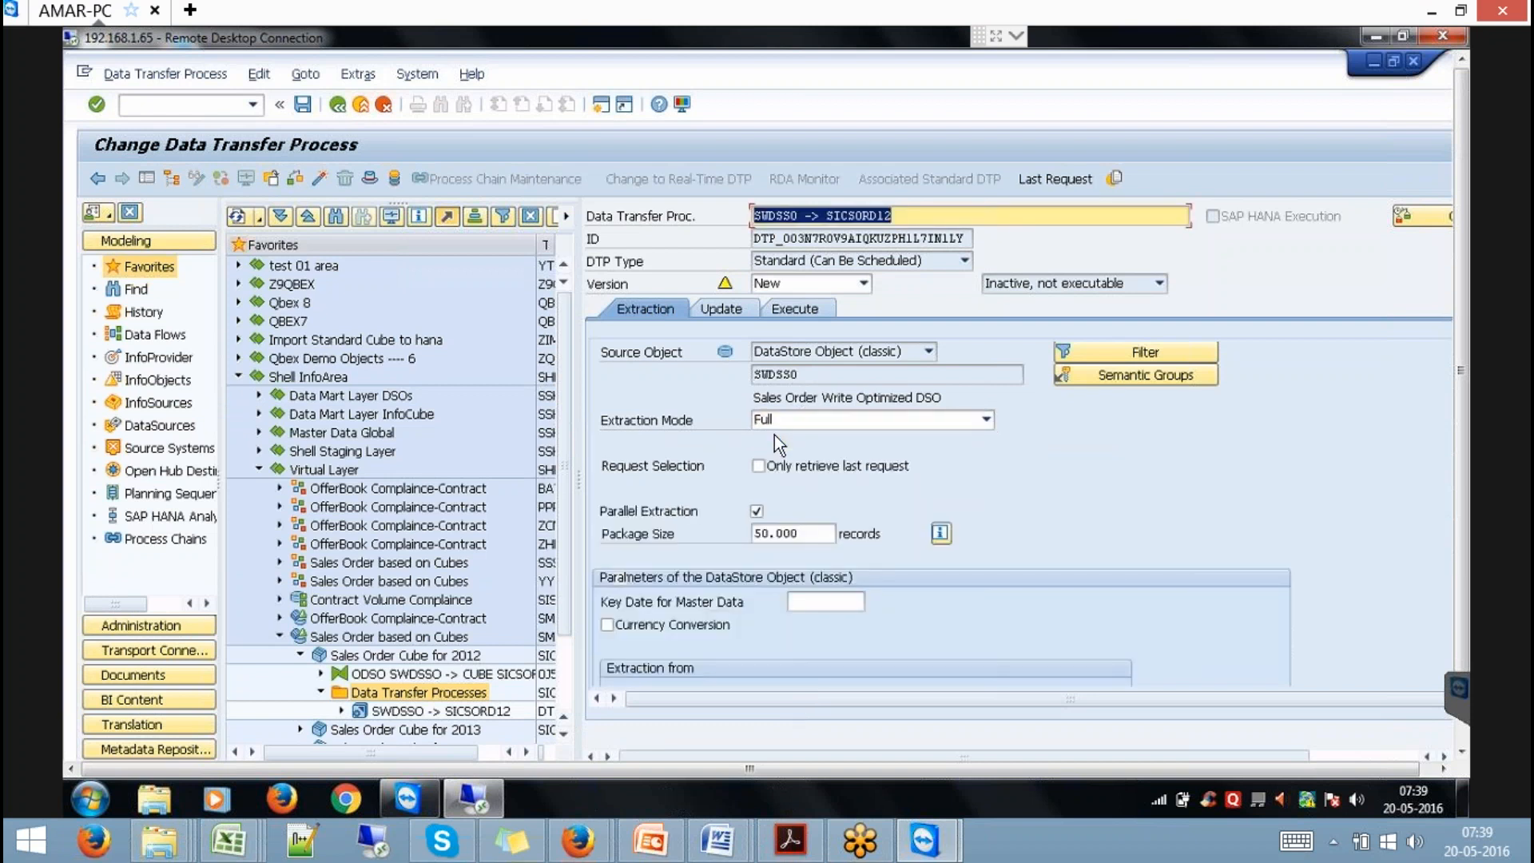
pyautogui.click(321, 177)
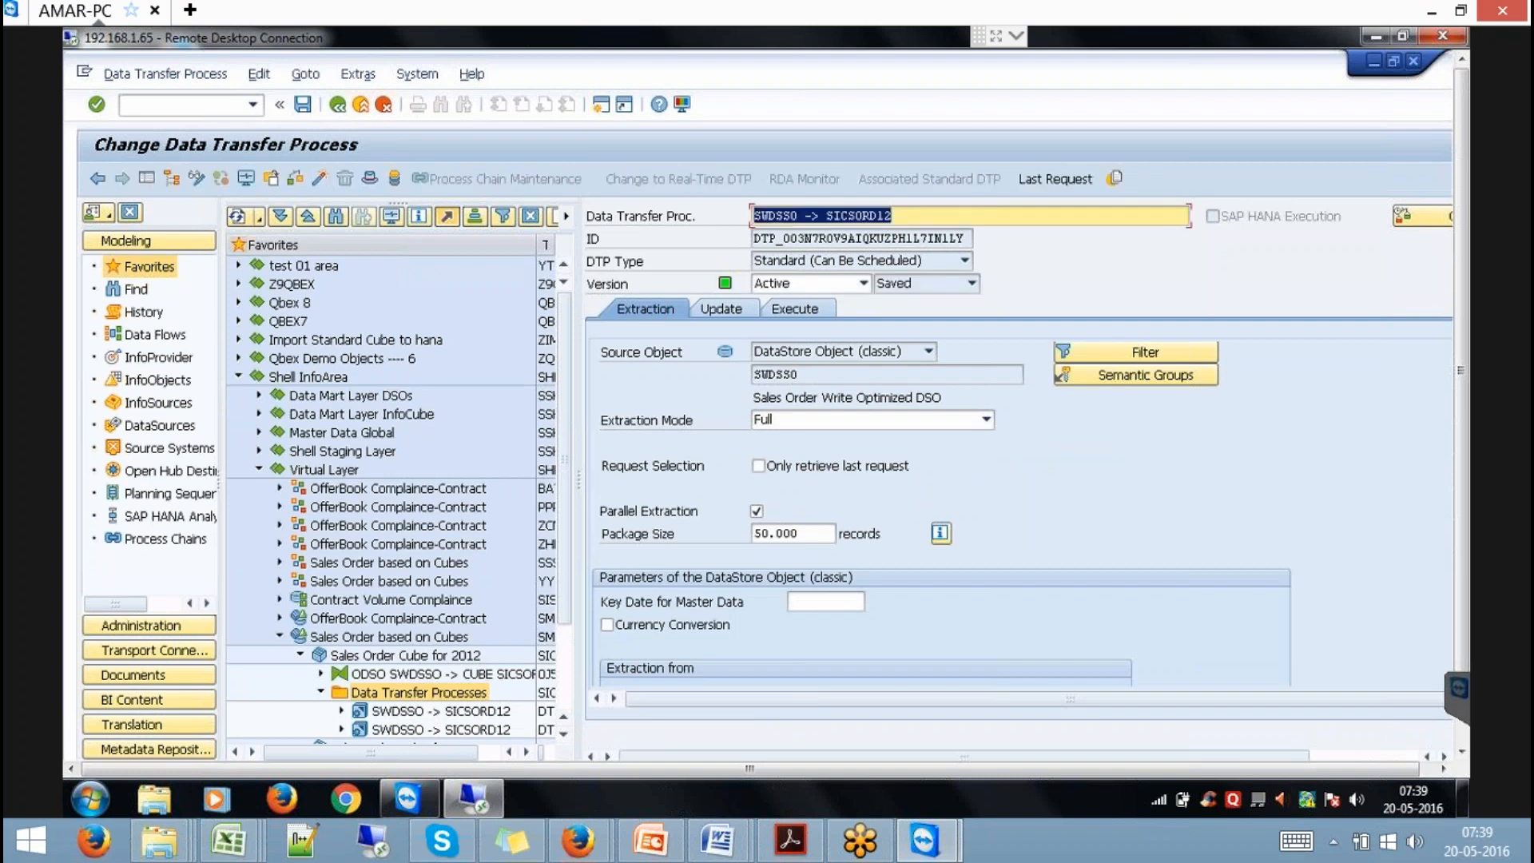
pyautogui.click(797, 309)
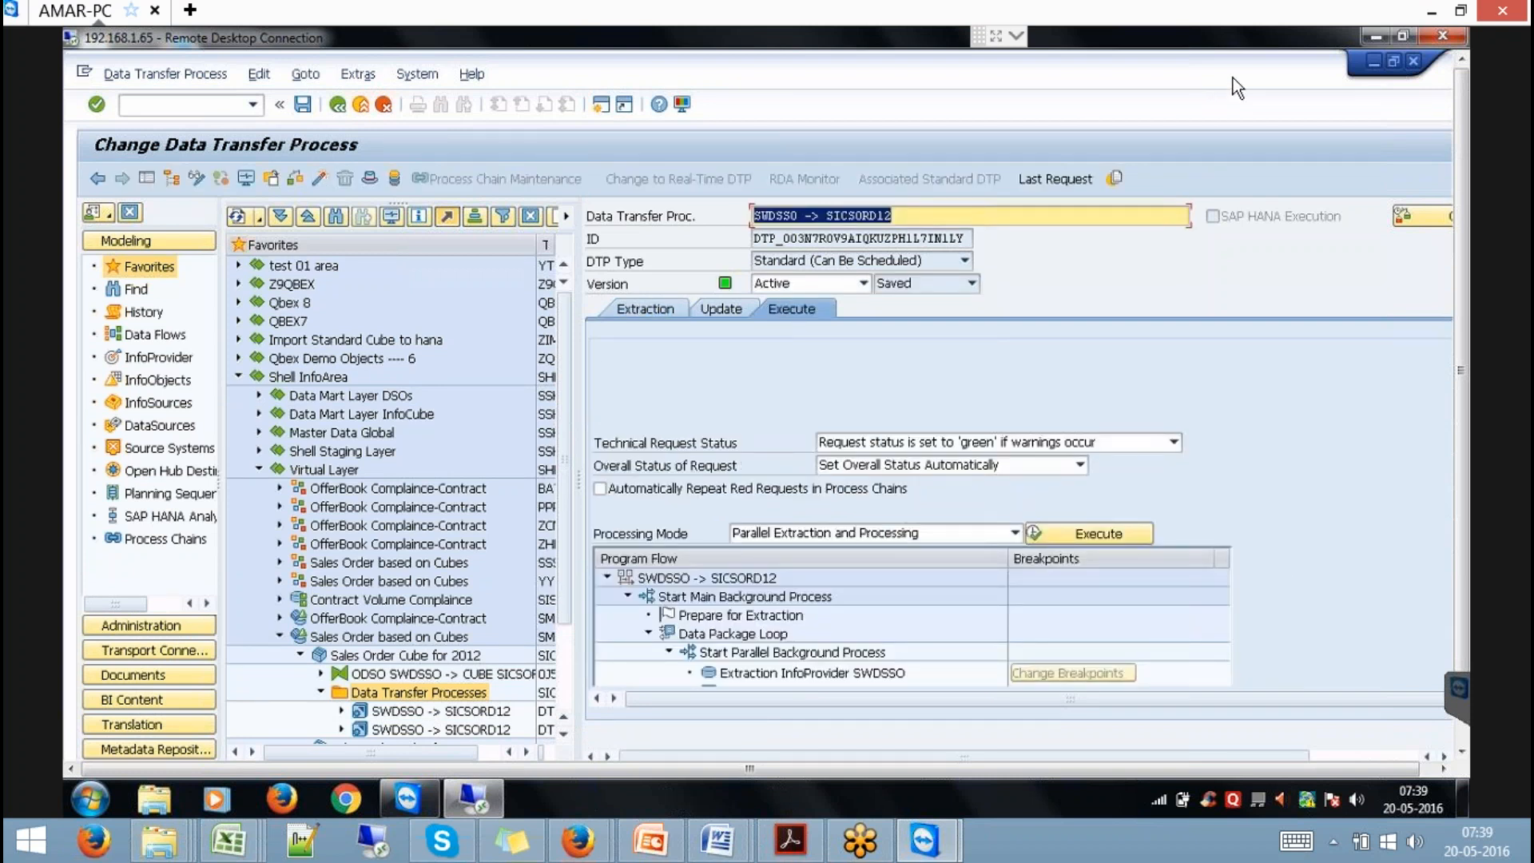
# Execute the new DTP and refresh until request 555 shows 49 records green.
pyautogui.click(1093, 531)
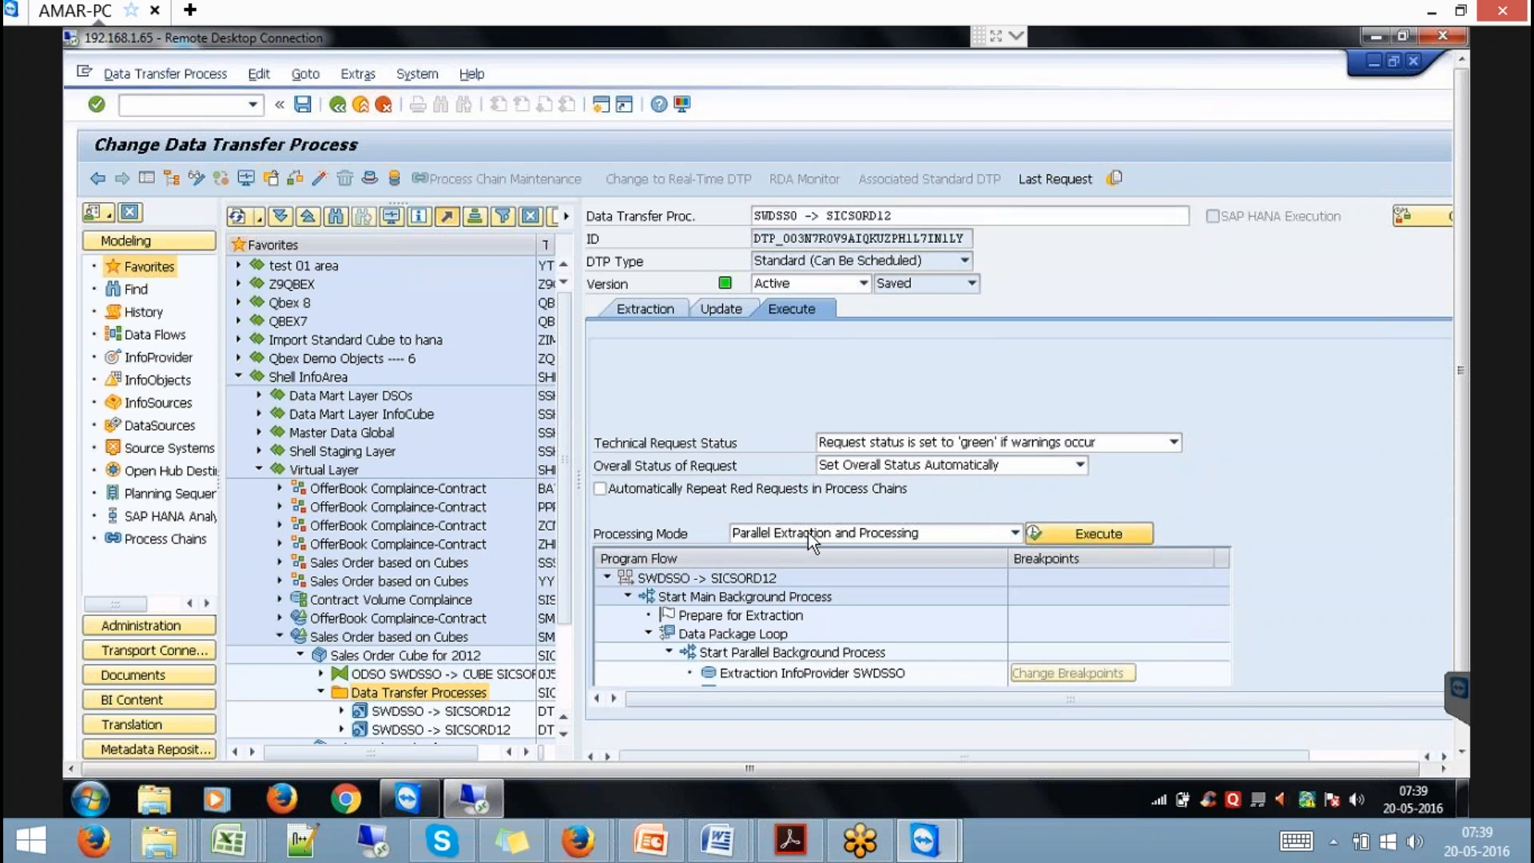
pyautogui.click(376, 473)
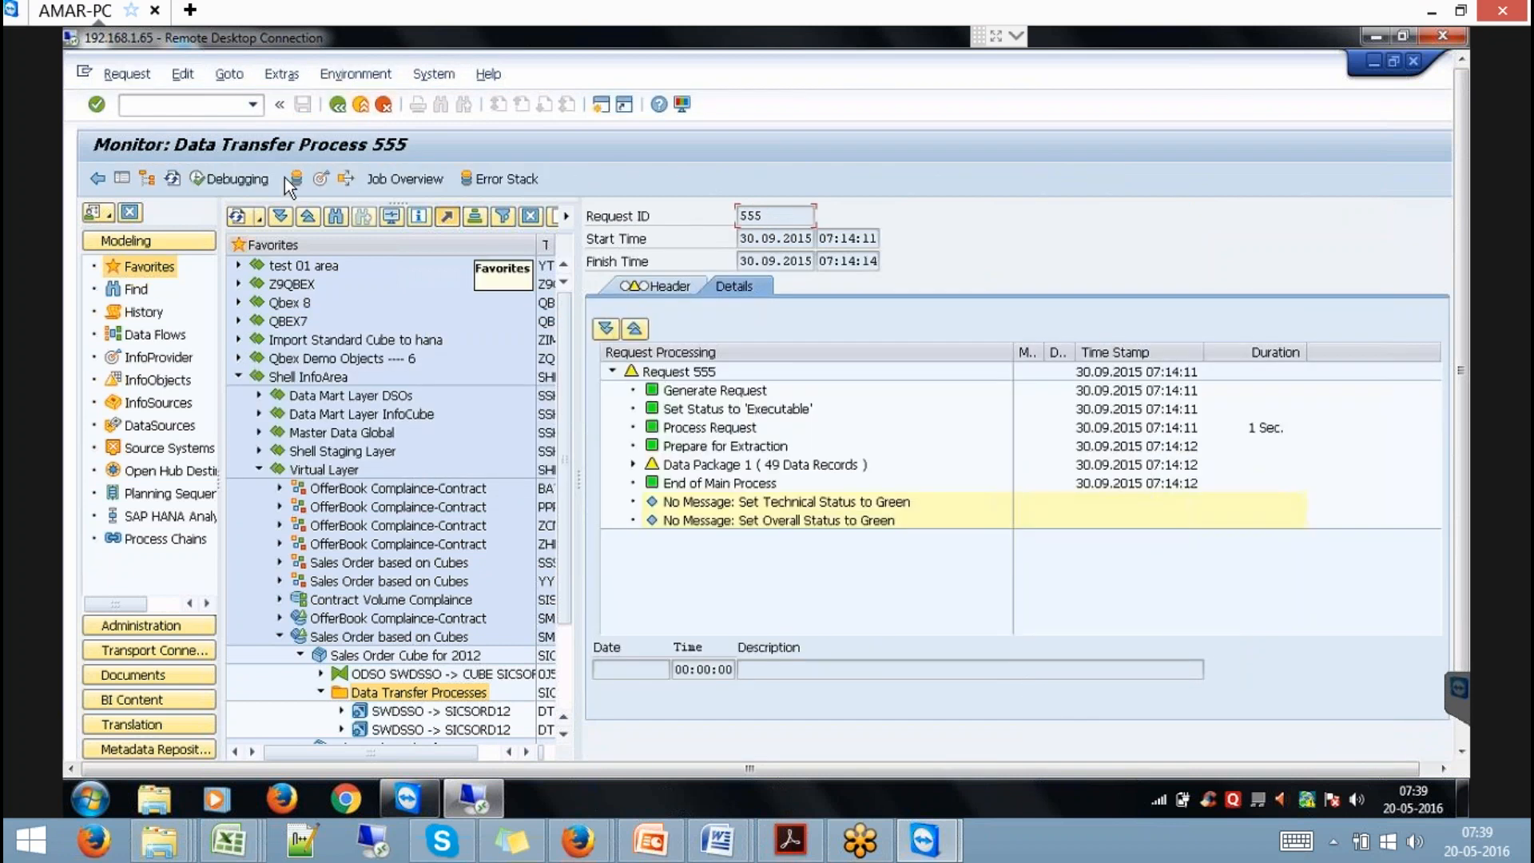
pyautogui.click(173, 178)
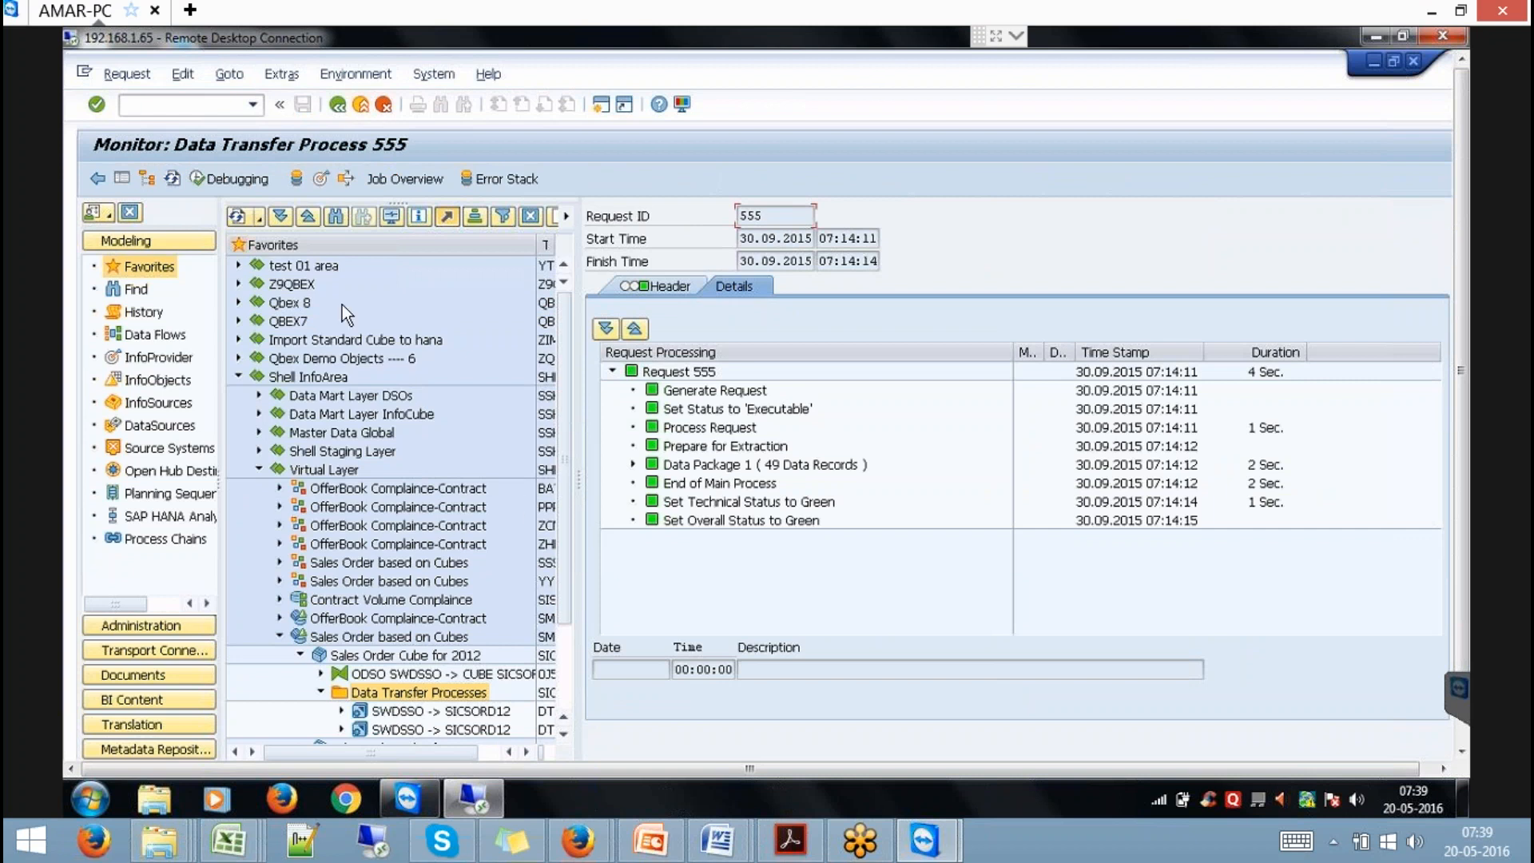
# Open the Query Monitor with transaction /NRSRT.
pyautogui.click(201, 108)
pyautogui.write('/NRSRT')
pyautogui.press('Return')
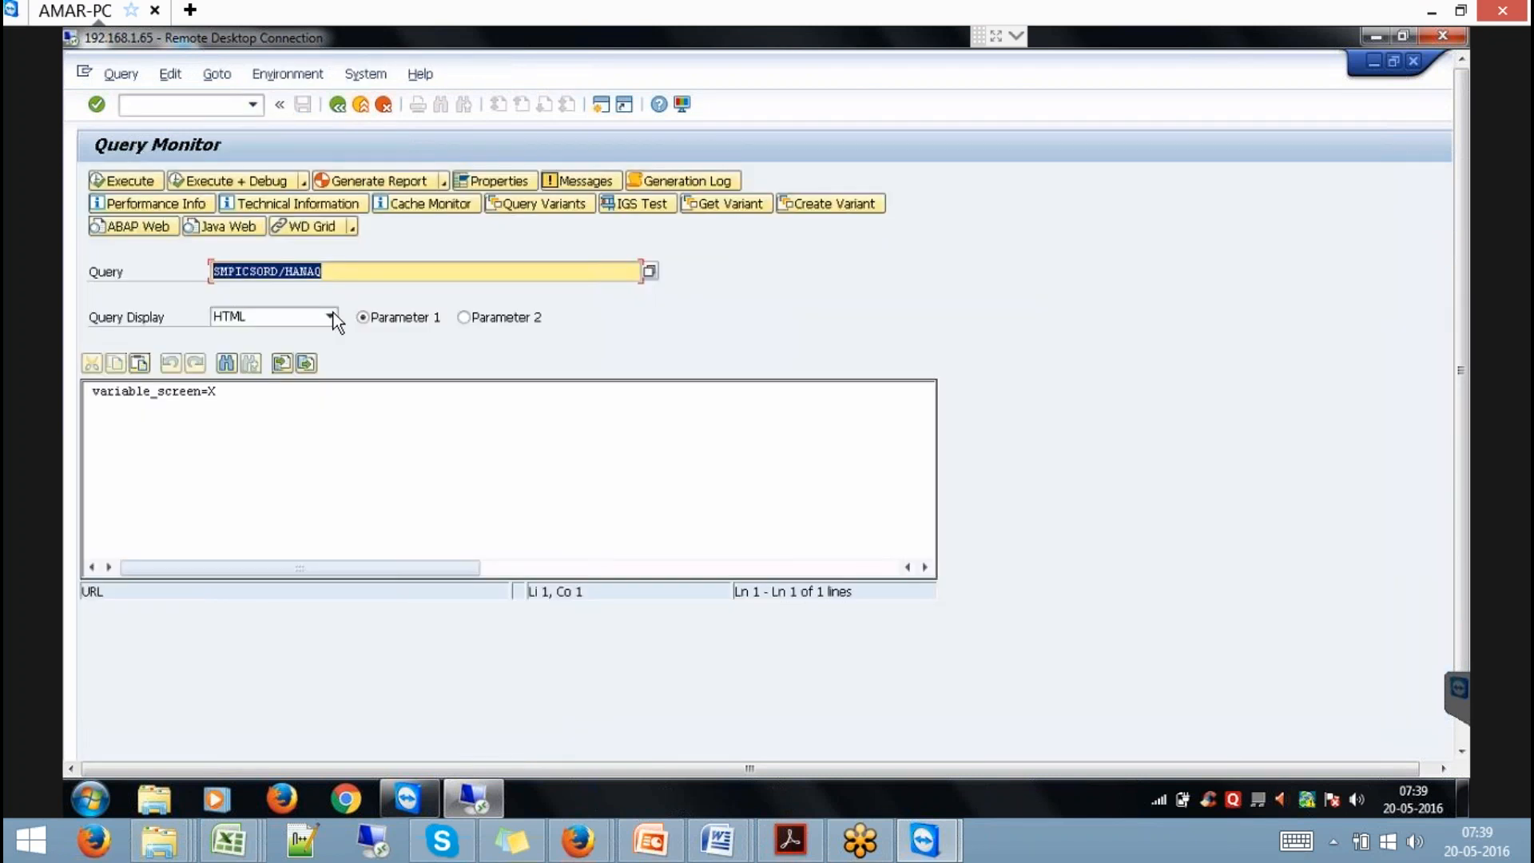
# Execute HANAQ and remove the Customer and SalesOrder No drilldowns to show per-year totals.
pyautogui.click(142, 181)
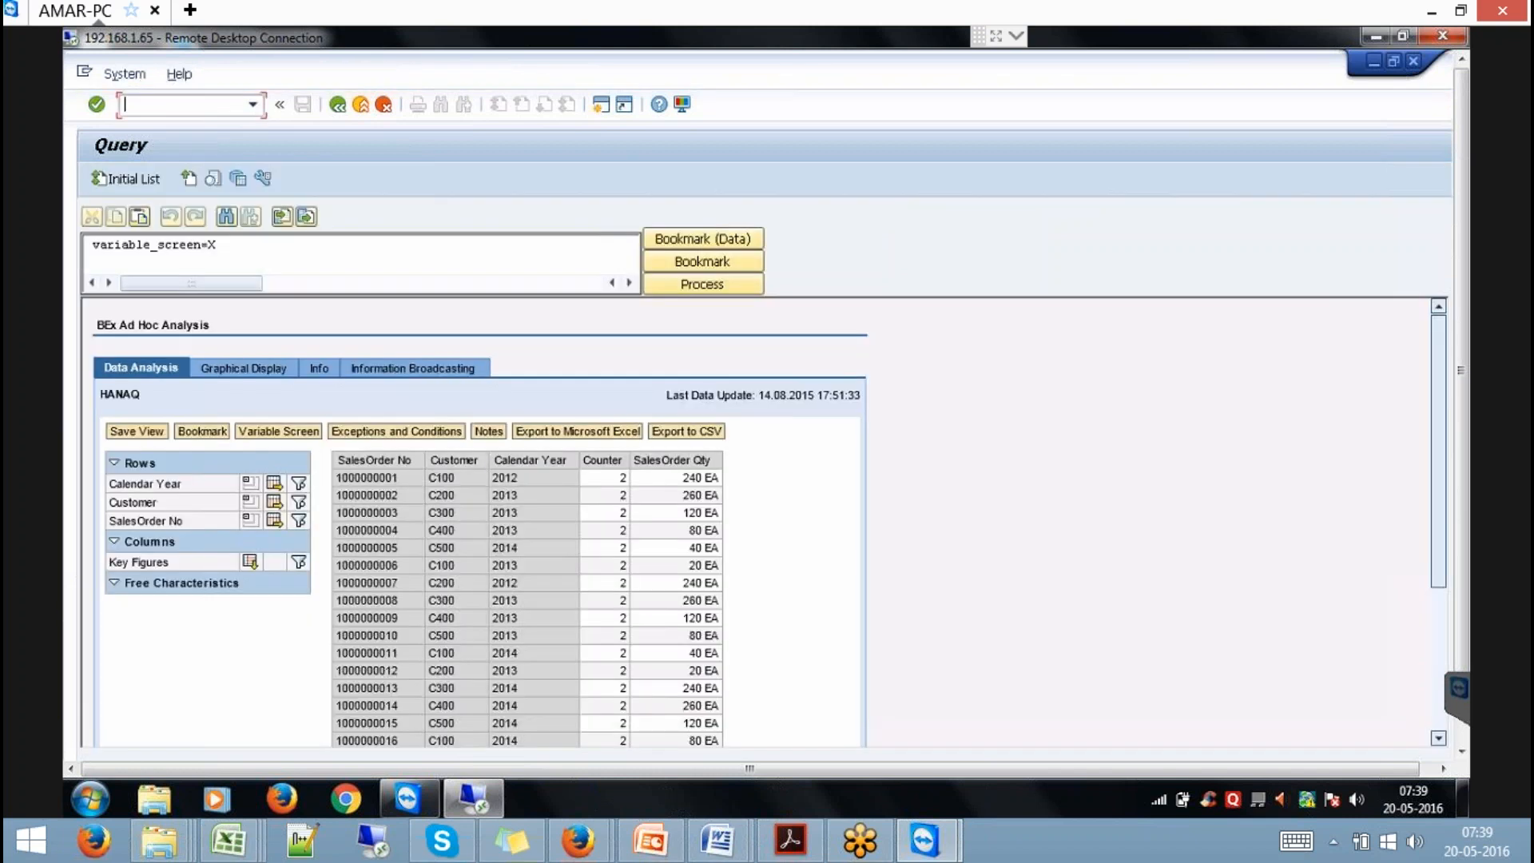
pyautogui.click(250, 502)
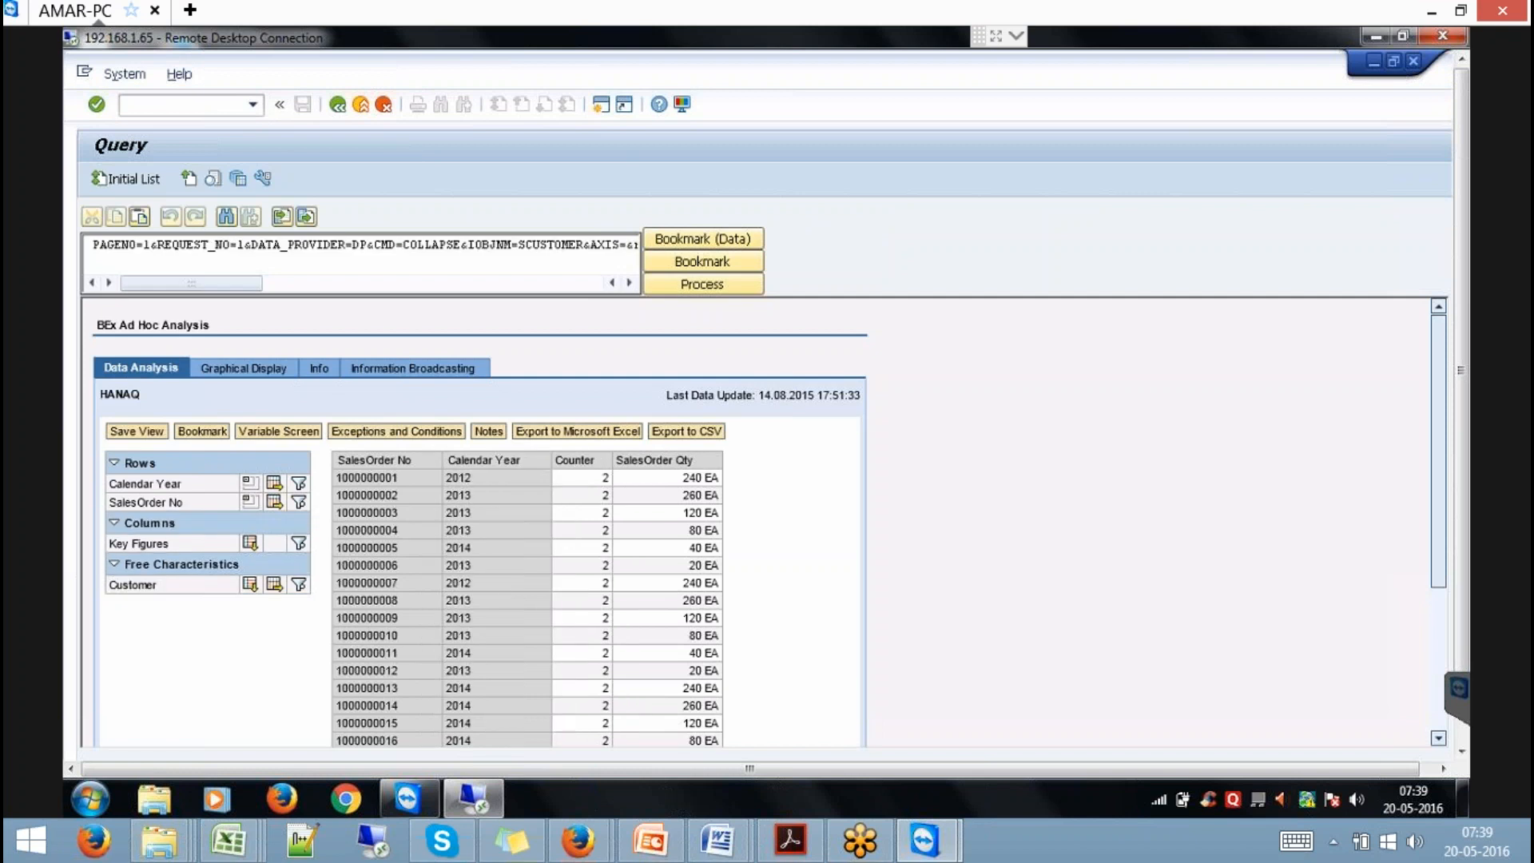
pyautogui.click(250, 502)
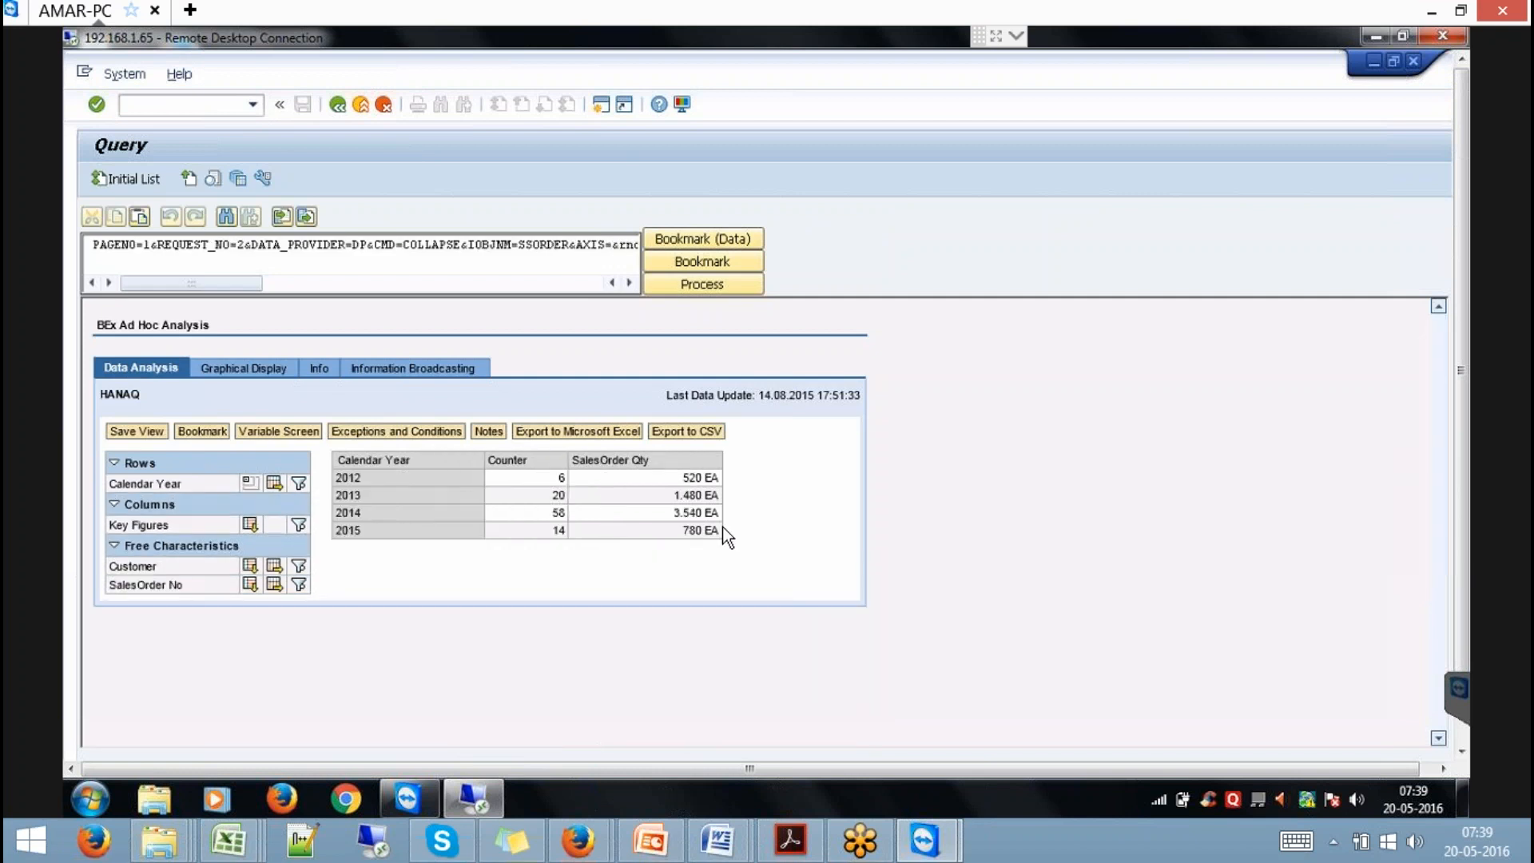
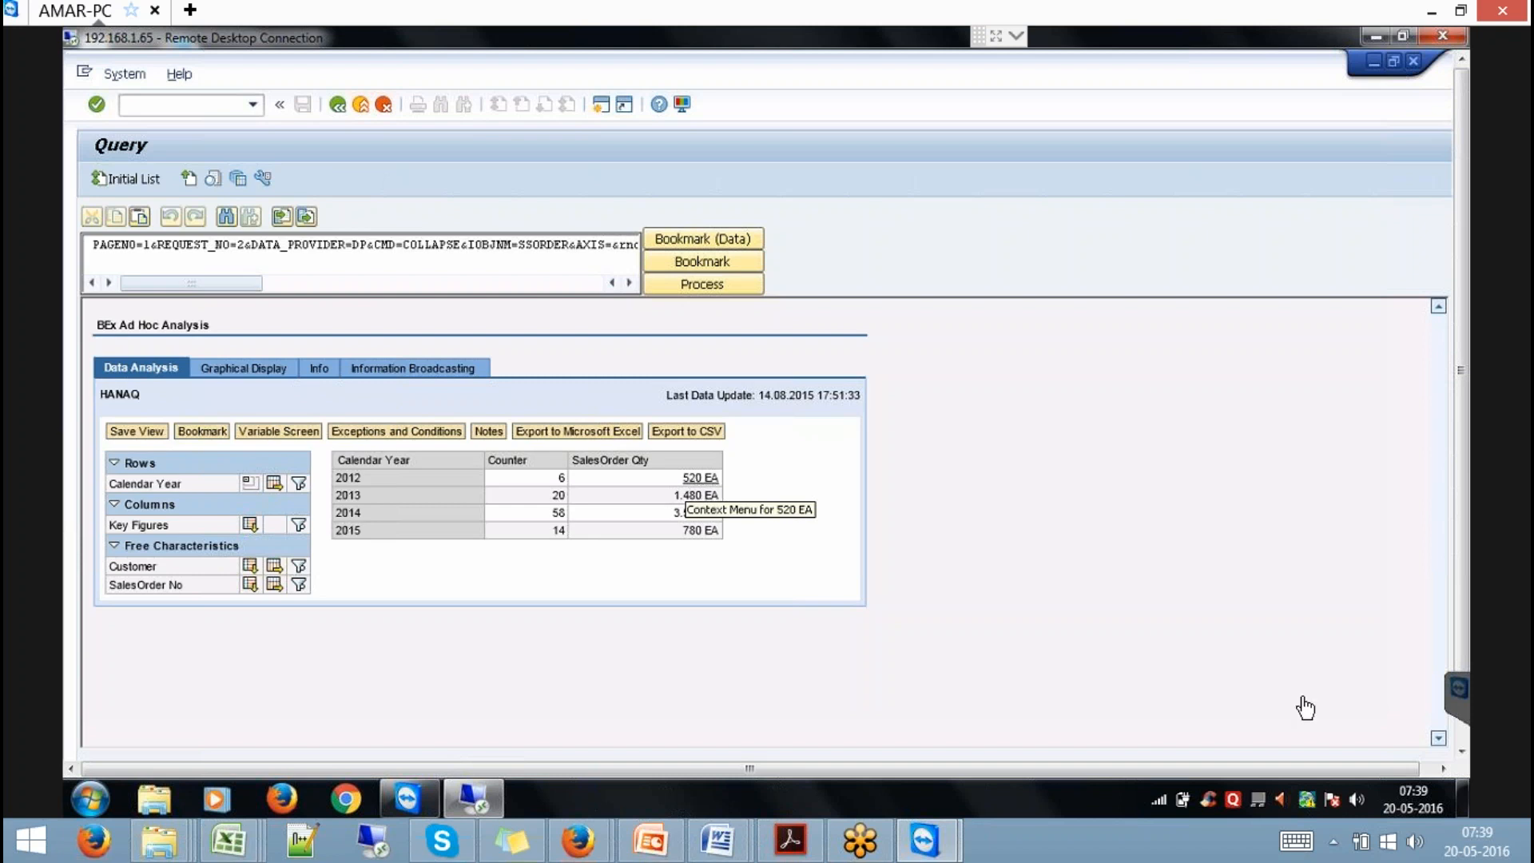
# Leave the HANAQ BEx query results and switch to the HANA Studio data preview.
pyautogui.click(1460, 751)
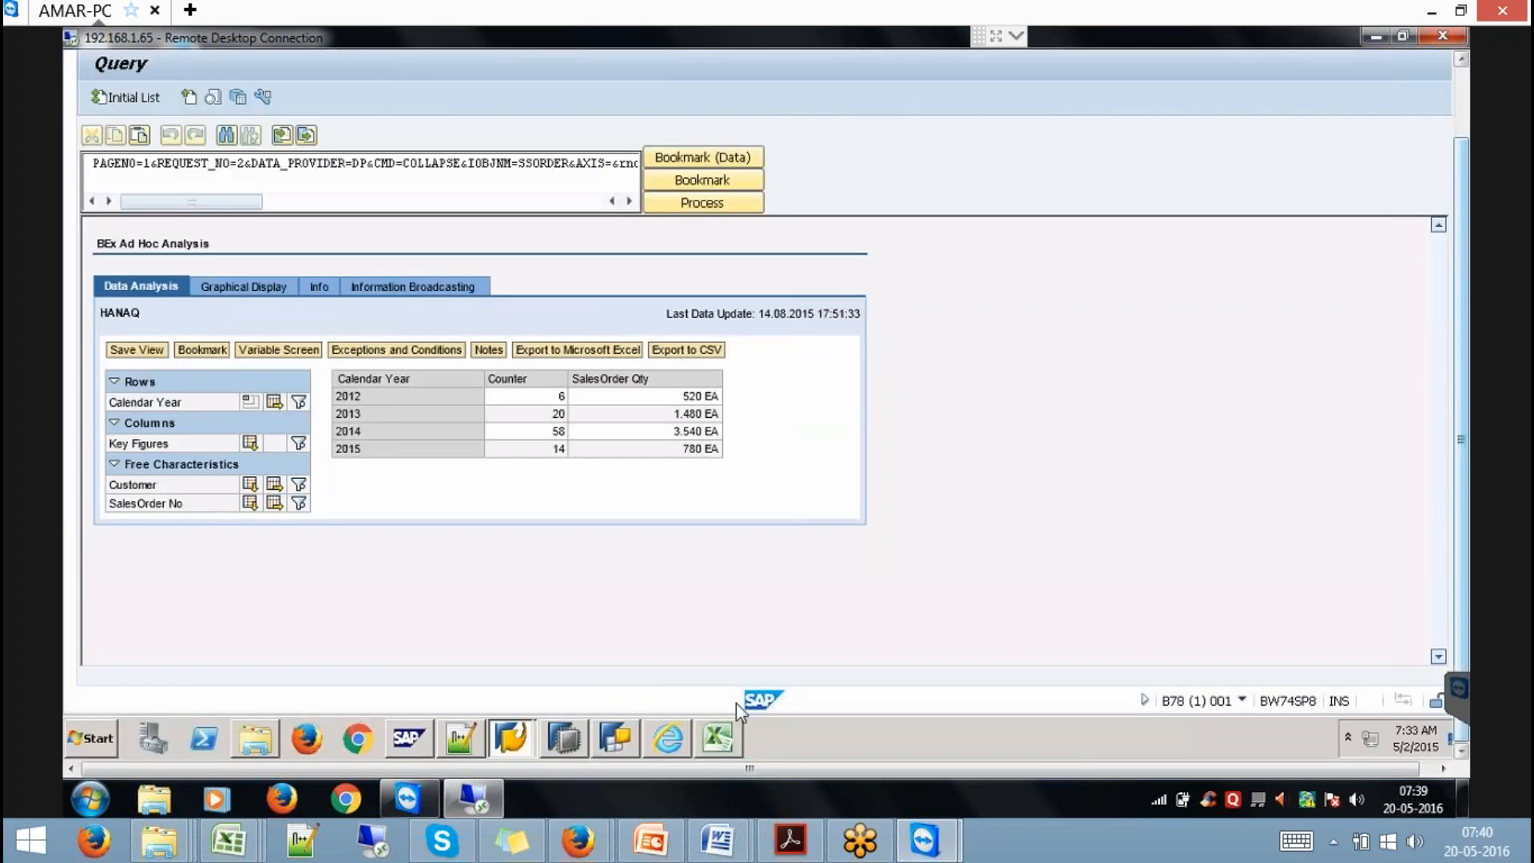
pyautogui.click(548, 727)
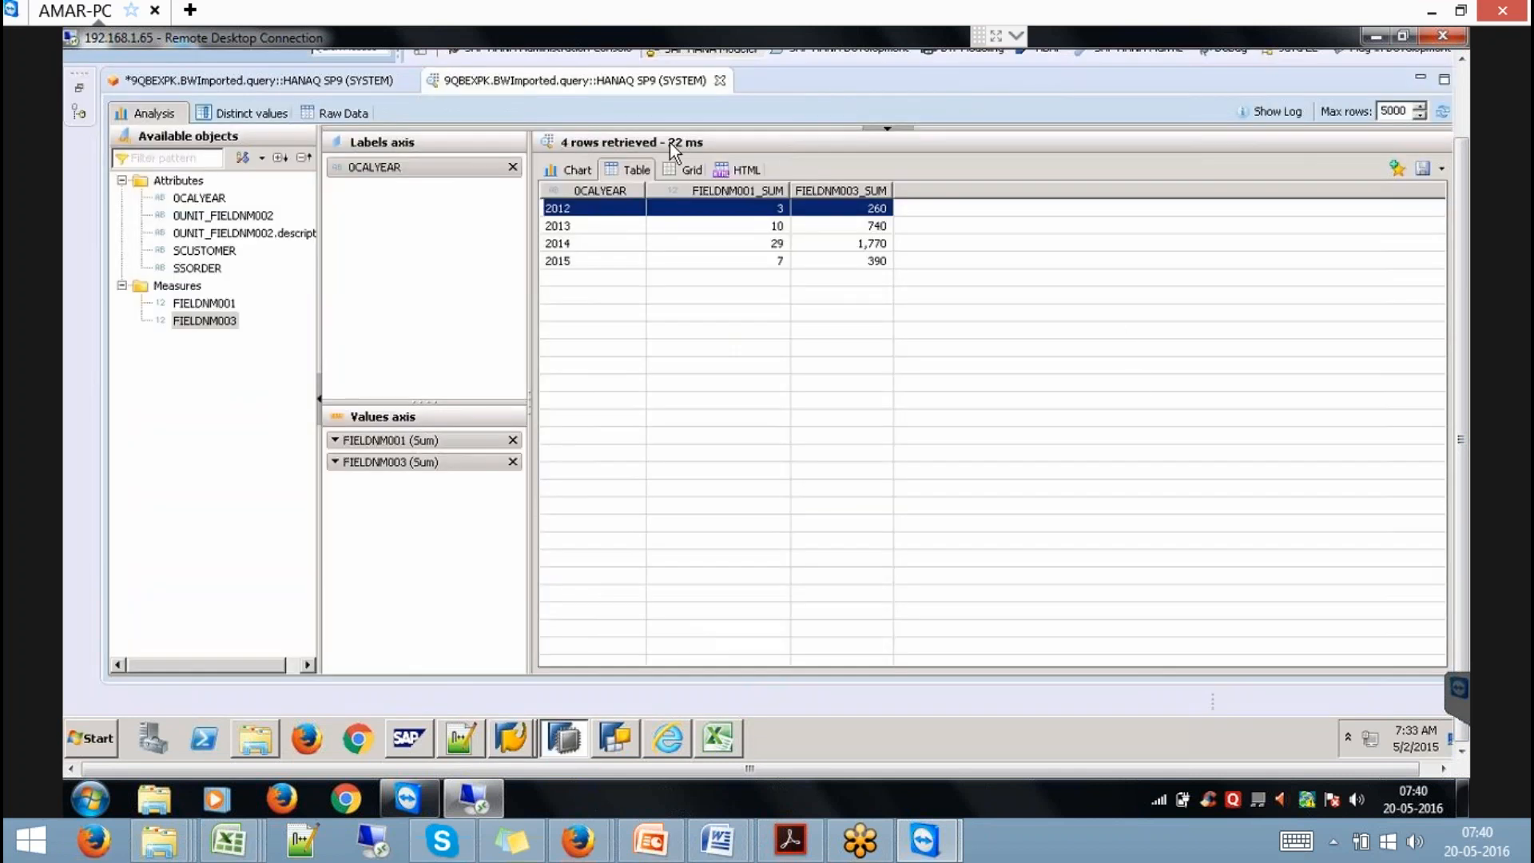
# Close the extra query preview and the HANAQ model editor, discarding unsaved changes.
pyautogui.click(719, 80)
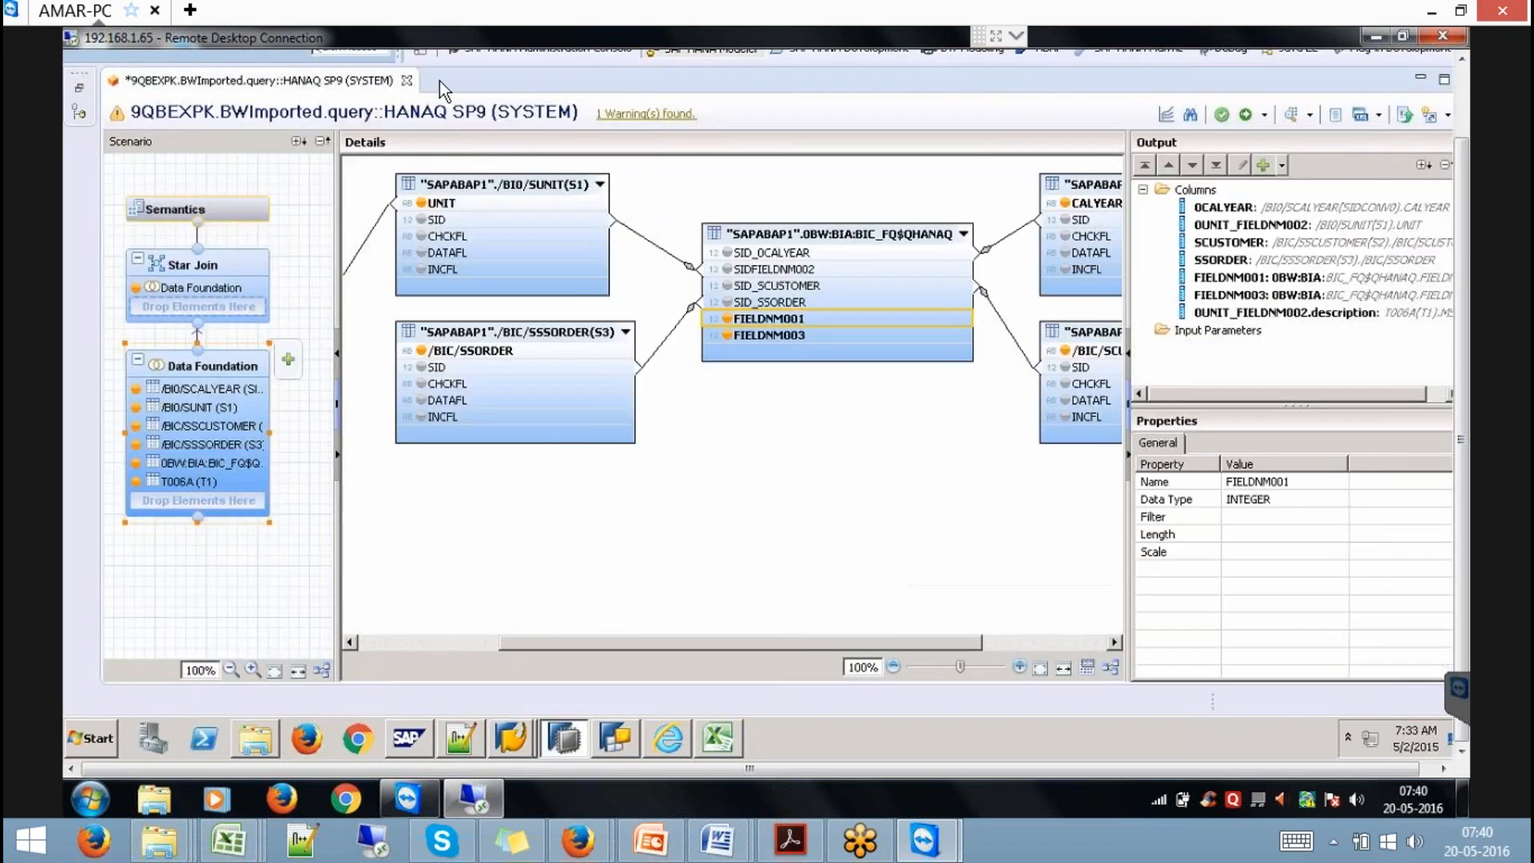
pyautogui.click(406, 81)
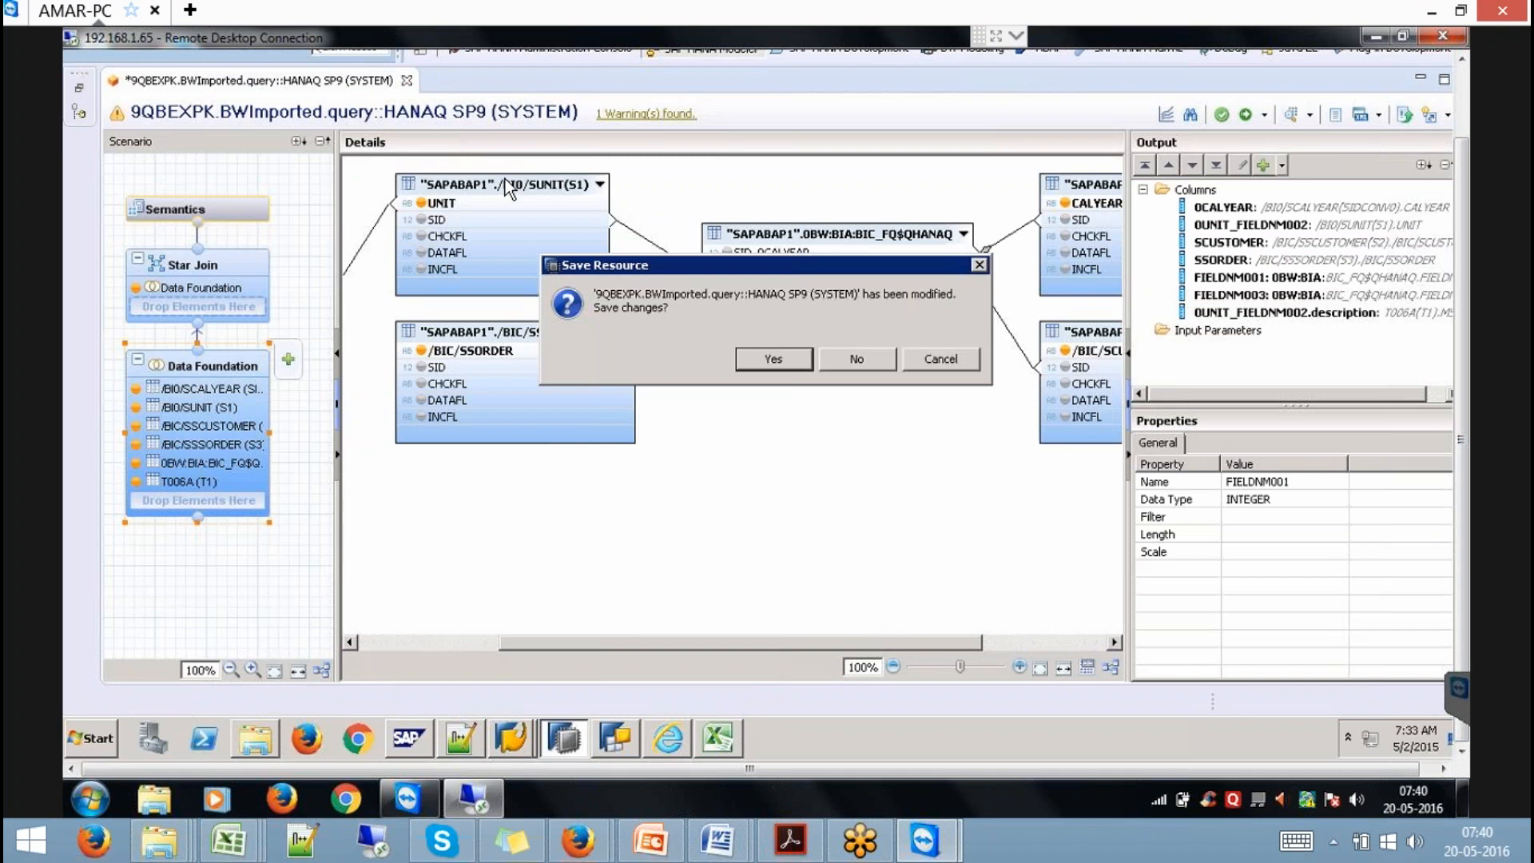
pyautogui.click(869, 368)
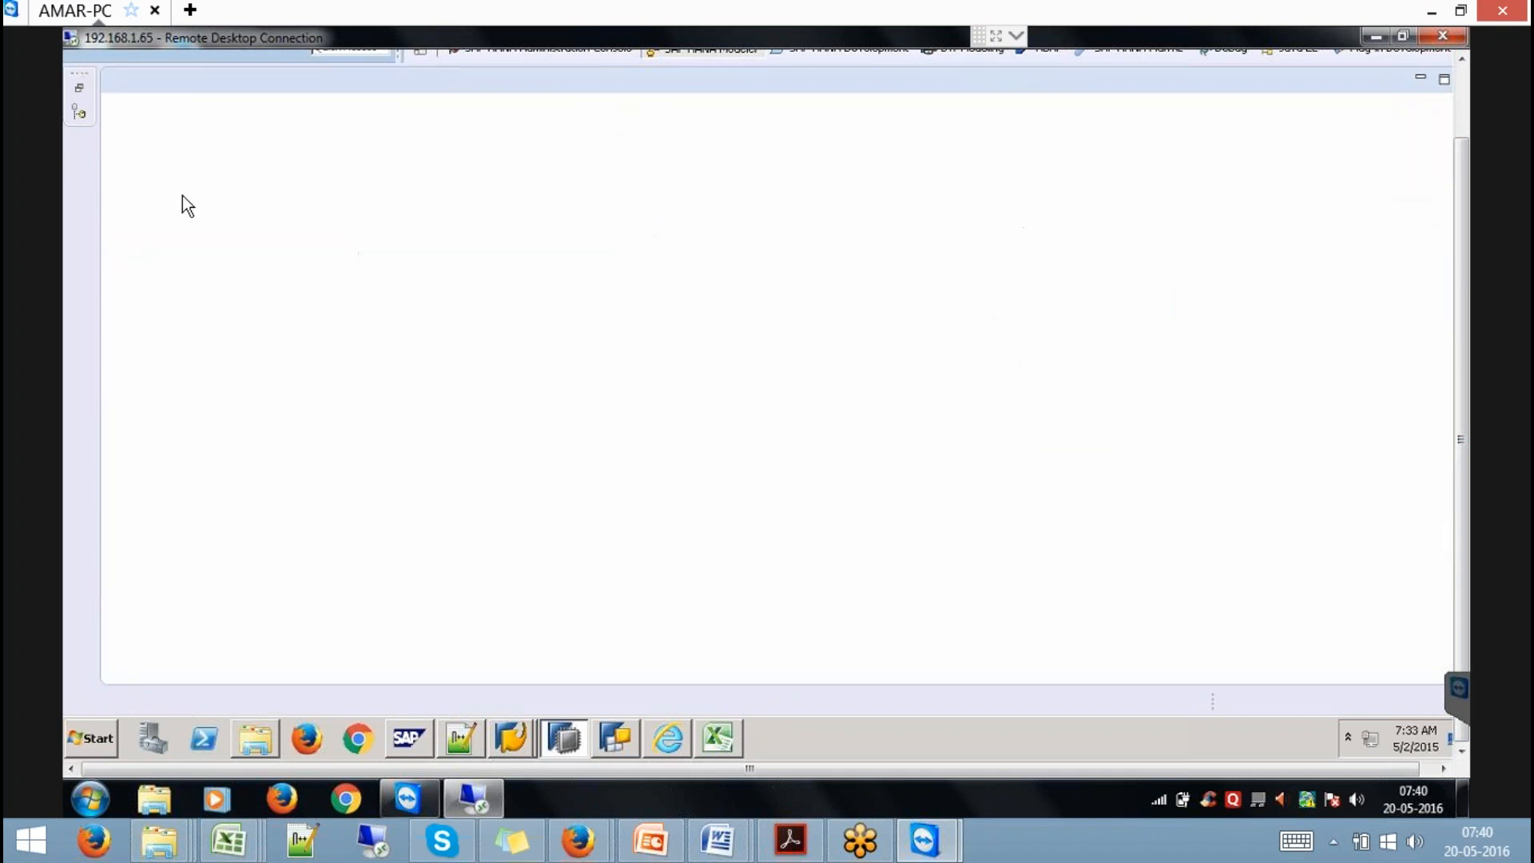
# Refresh the 9QBEXPK package and open a data preview of the HANAQ analytic view.
pyautogui.click(79, 92)
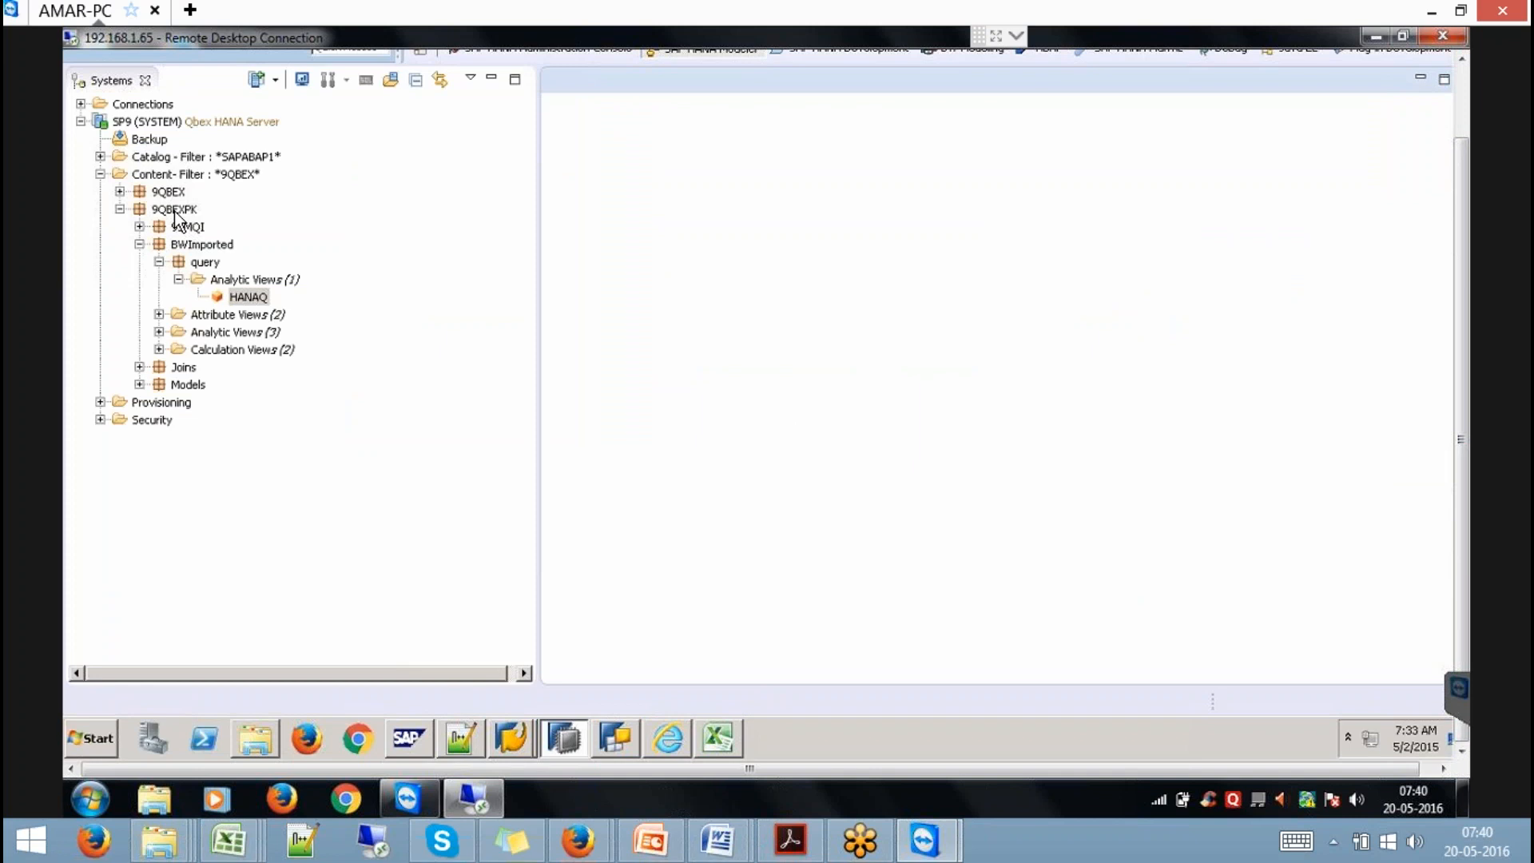
pyautogui.rightClick(174, 211)
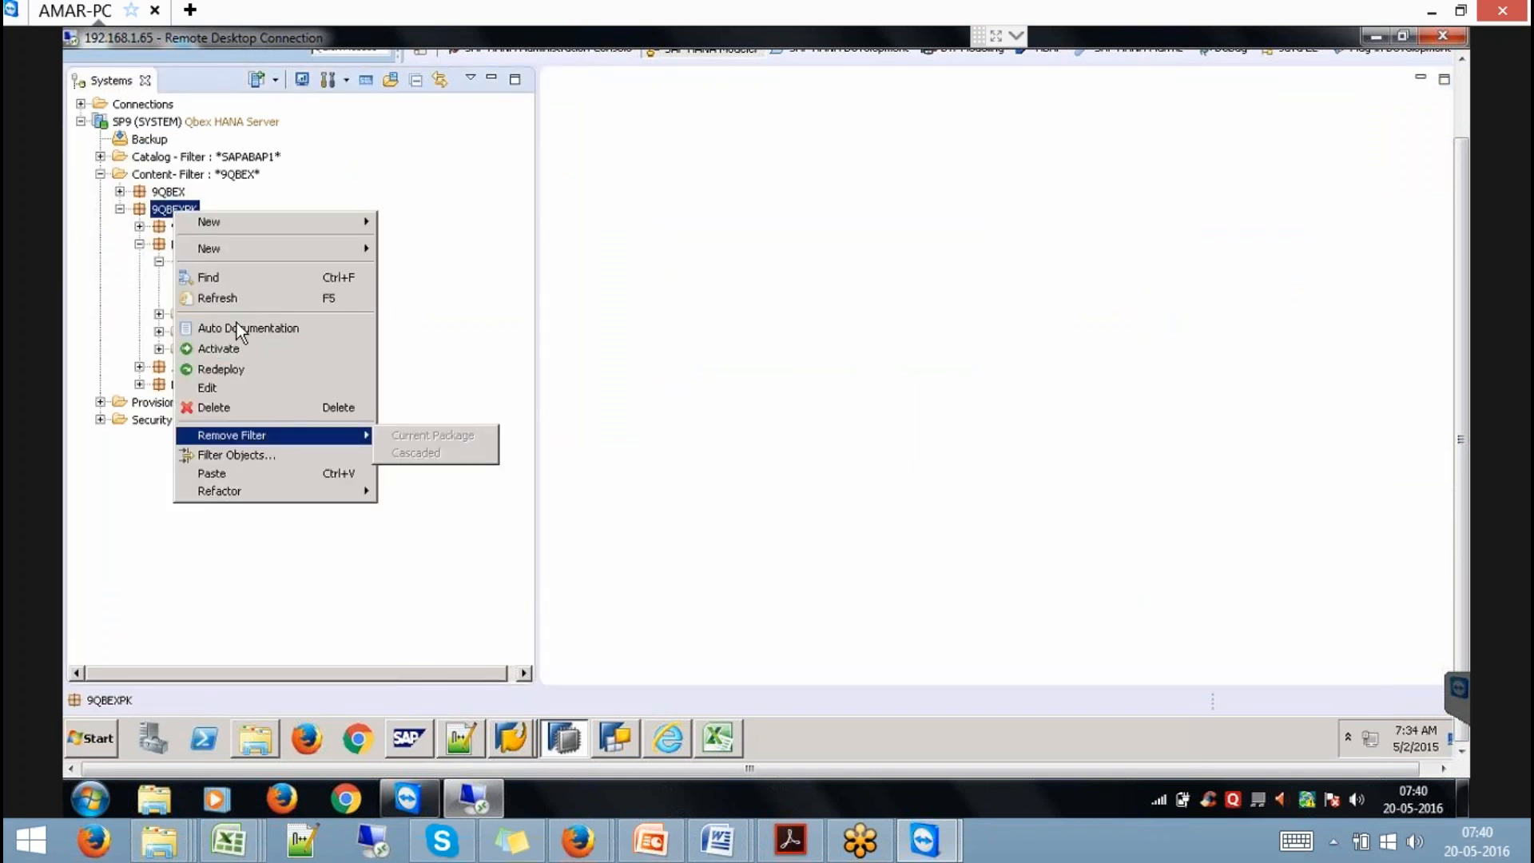
pyautogui.click(223, 299)
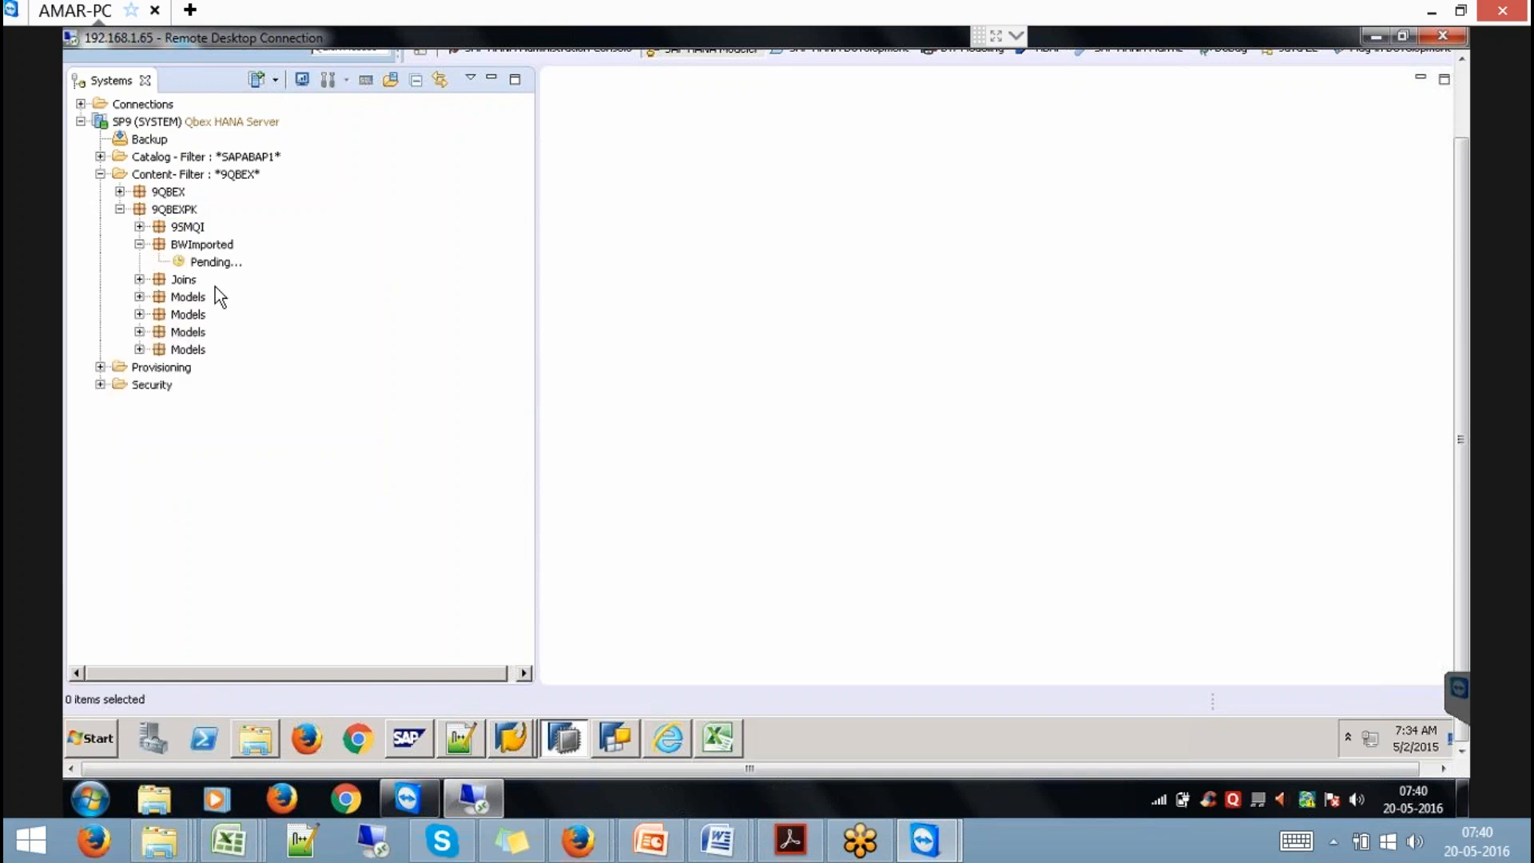
pyautogui.click(158, 263)
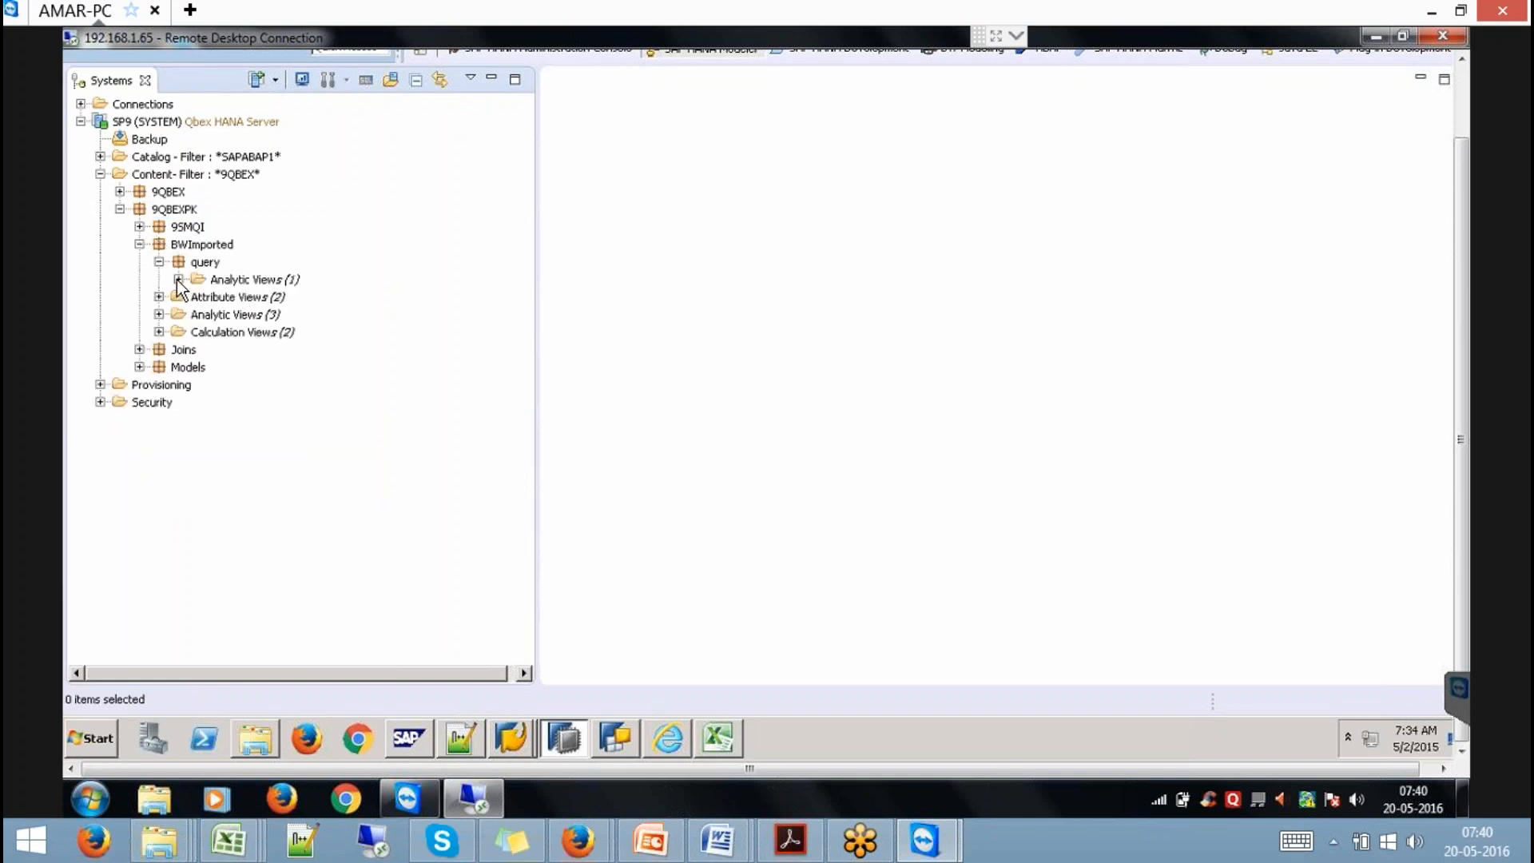
pyautogui.click(179, 280)
pyautogui.rightClick(259, 302)
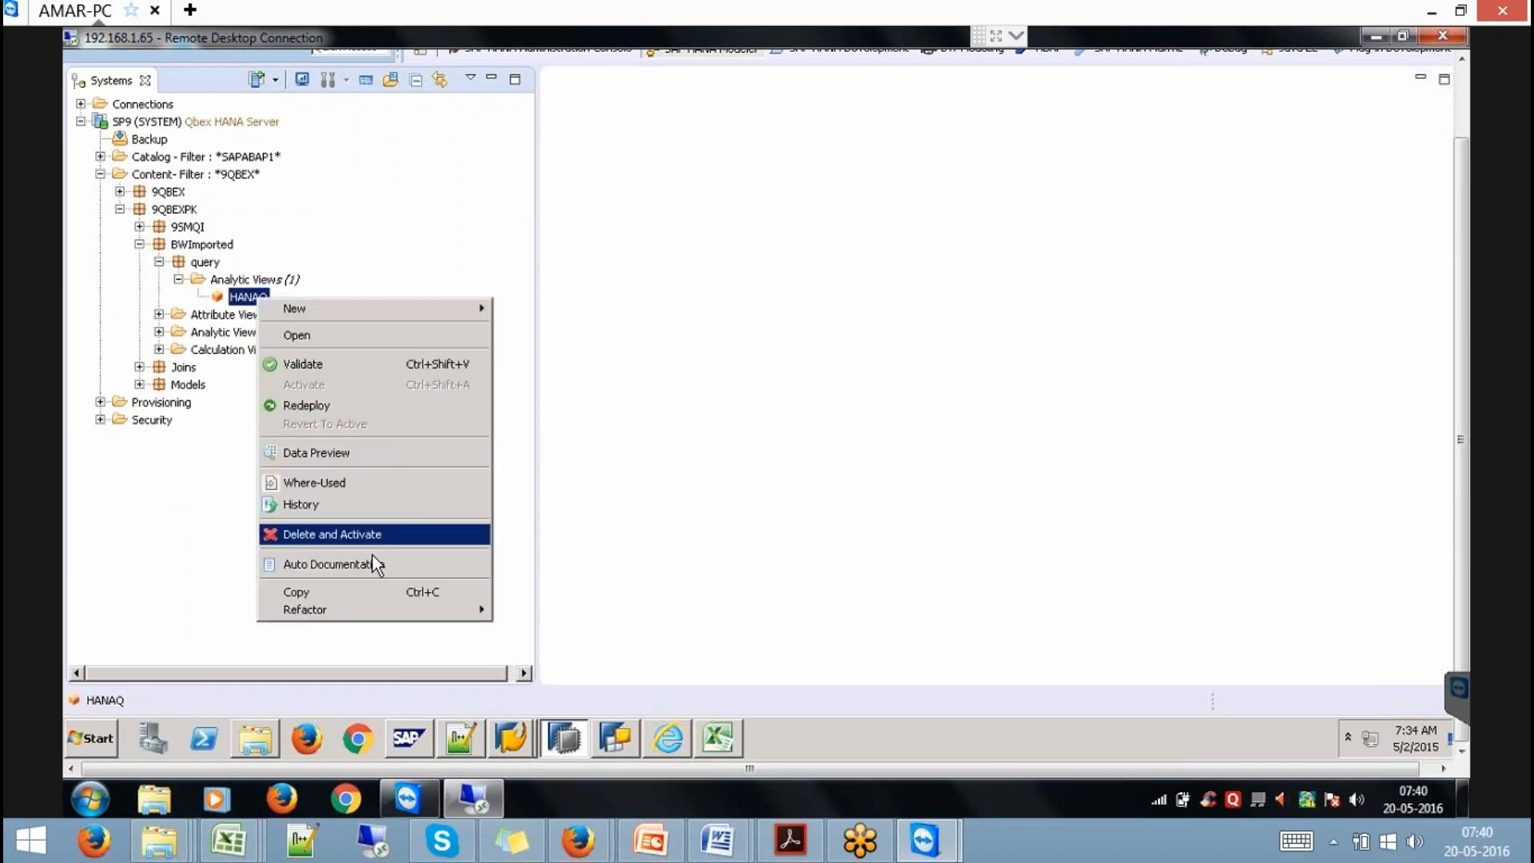
pyautogui.click(323, 457)
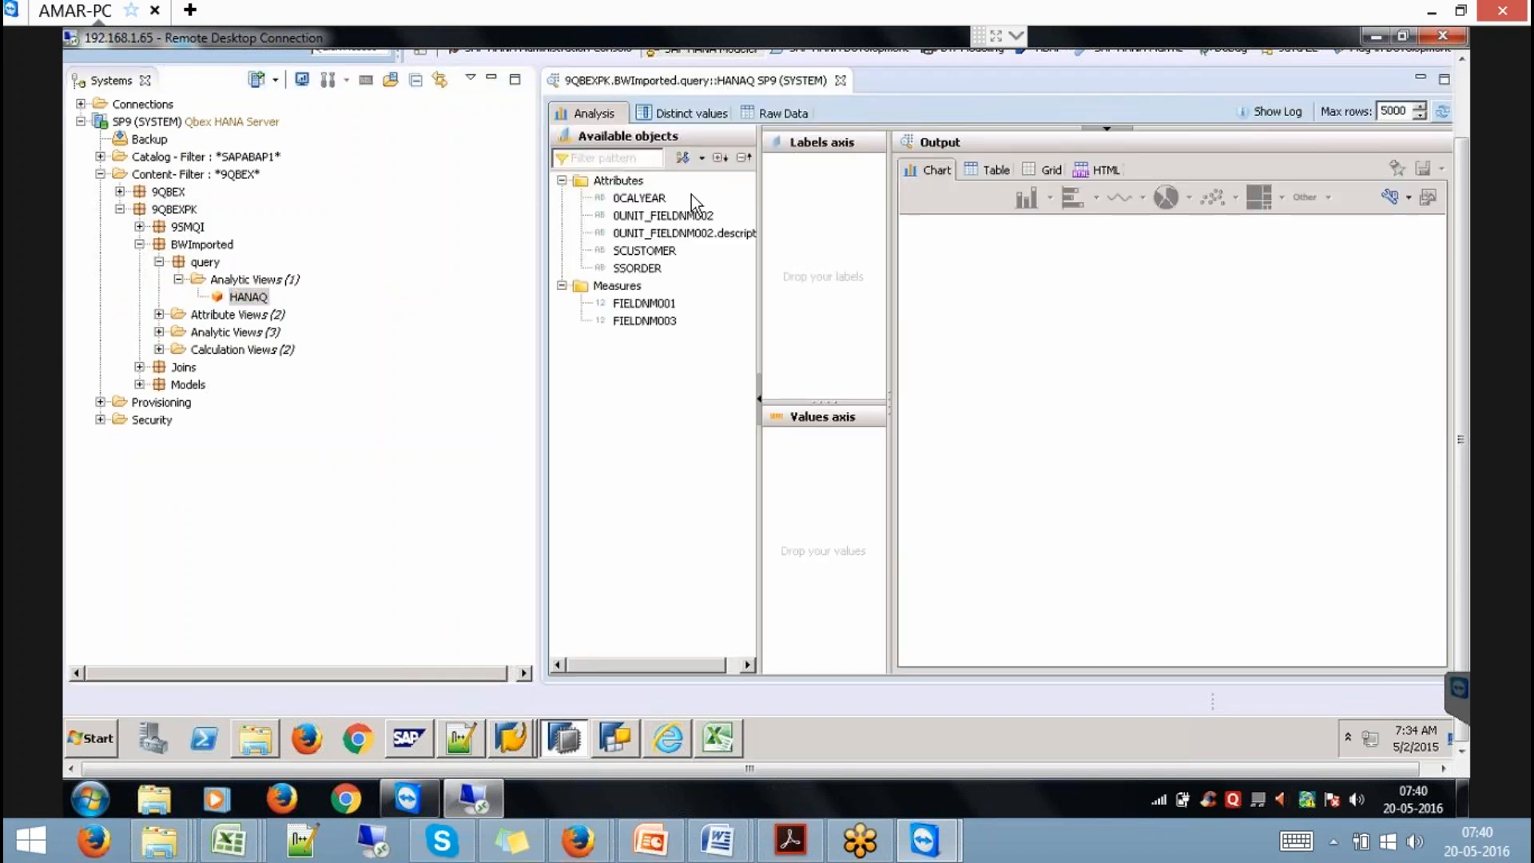
# Put 0CALYEAR on the Labels axis and FIELDNM001 and FIELDNM003 on Values.
pyautogui.moveTo(639, 197); pyautogui.dragTo(815, 192)
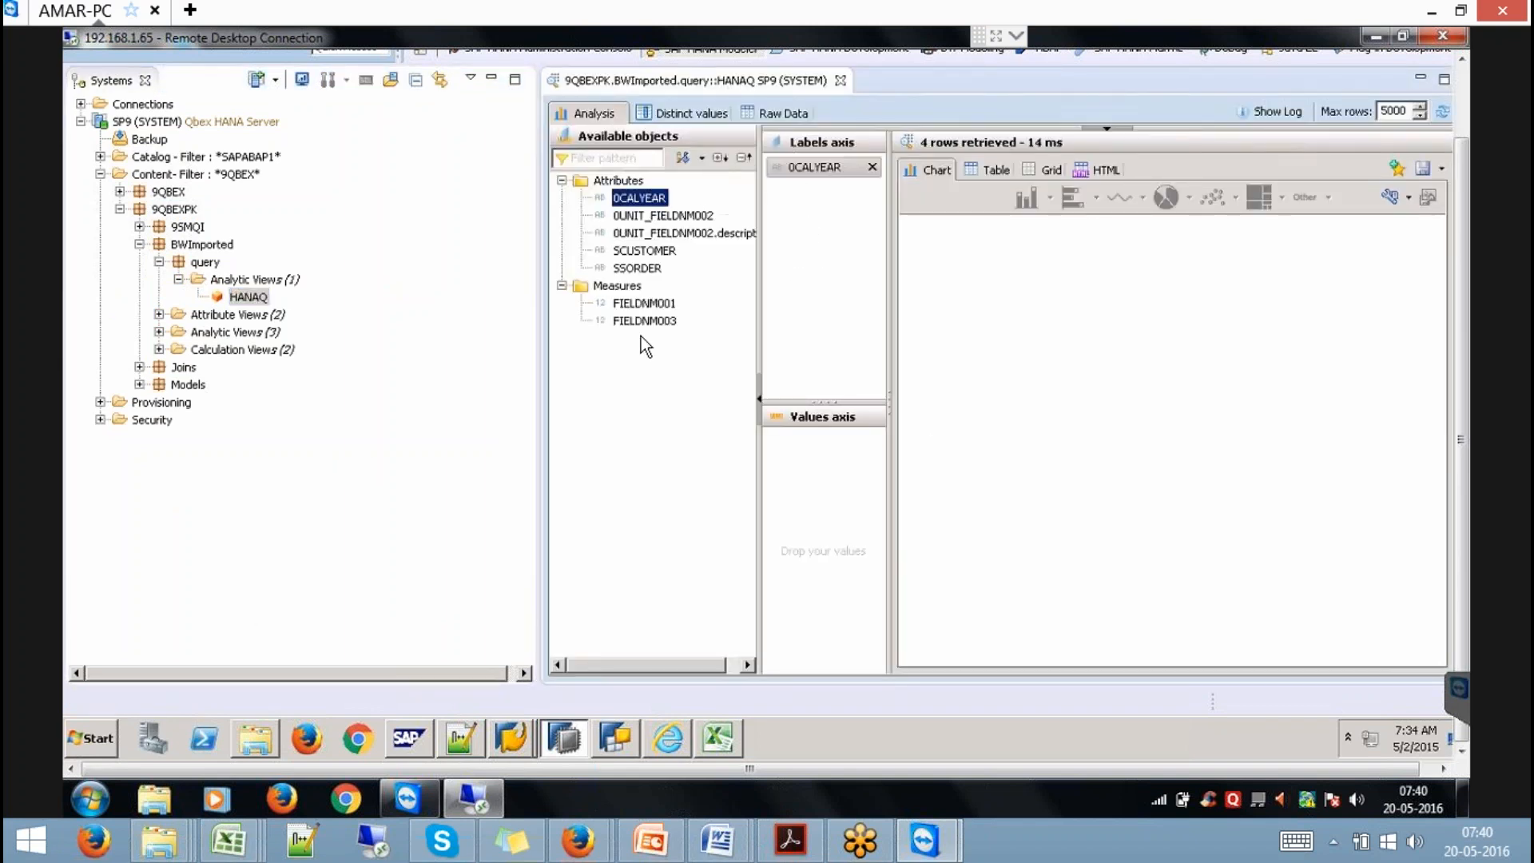
pyautogui.moveTo(644, 303)
pyautogui.mouseDown()
pyautogui.moveTo(689, 374)
pyautogui.moveTo(819, 440)
pyautogui.mouseUp()
pyautogui.moveTo(644, 320); pyautogui.dragTo(815, 462)
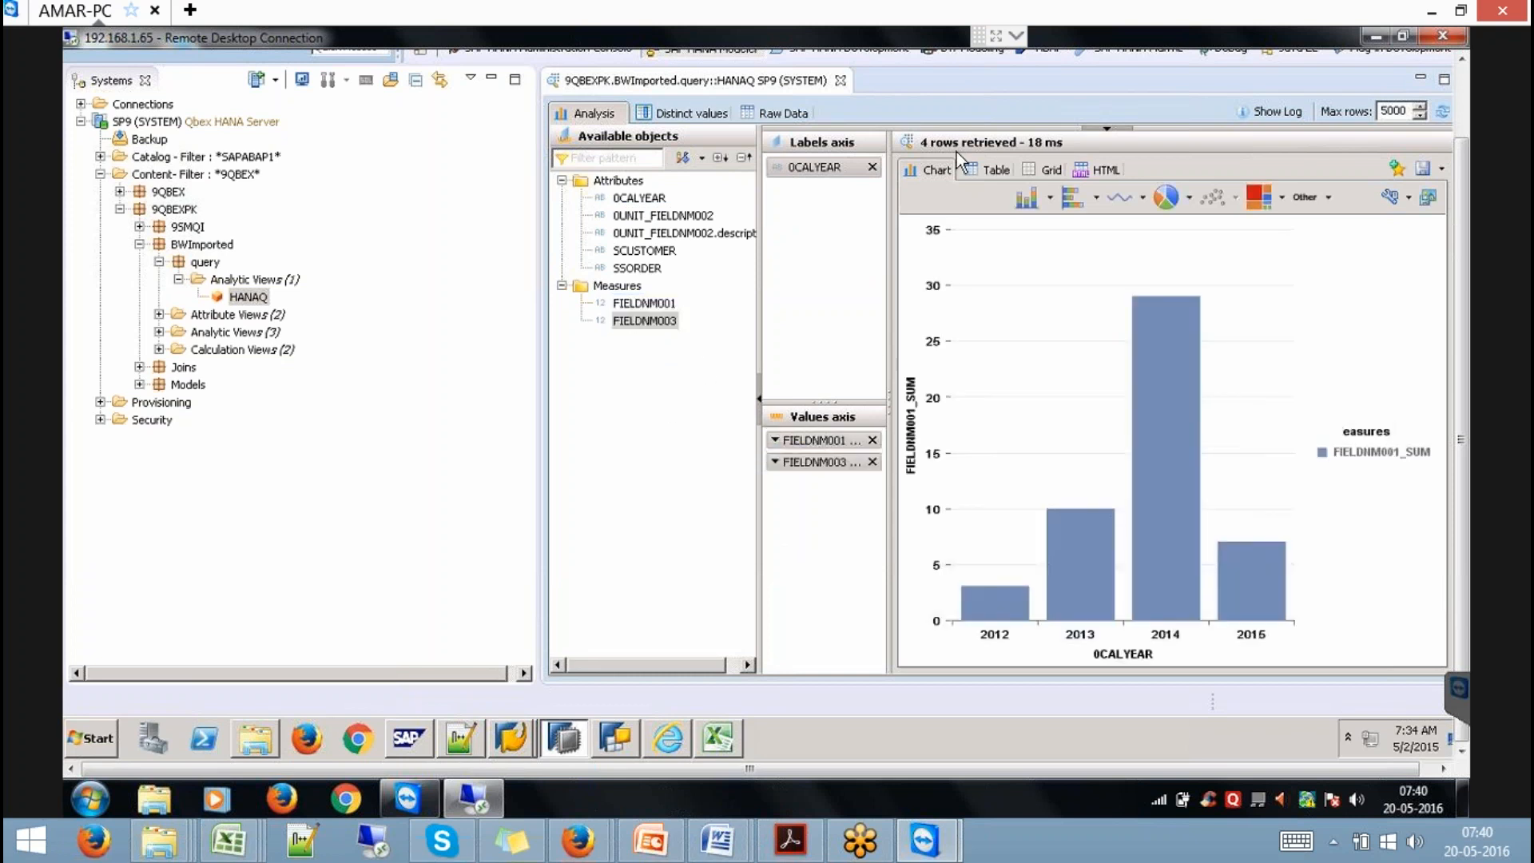
# Show the 2012–2015 yearly sums as a table, then return to the BW query window.
pyautogui.click(991, 175)
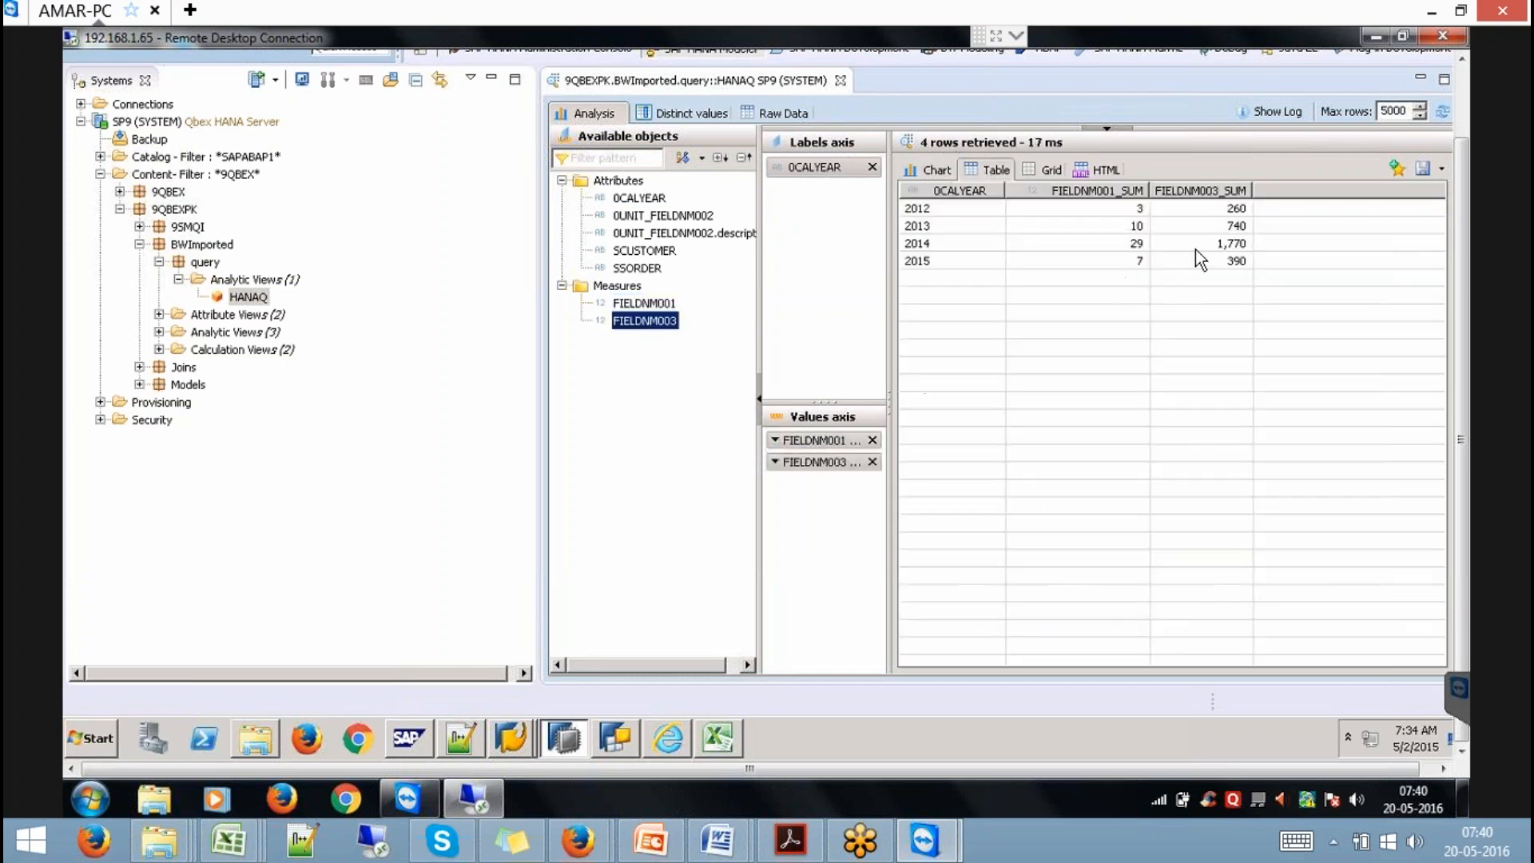
pyautogui.click(1222, 211)
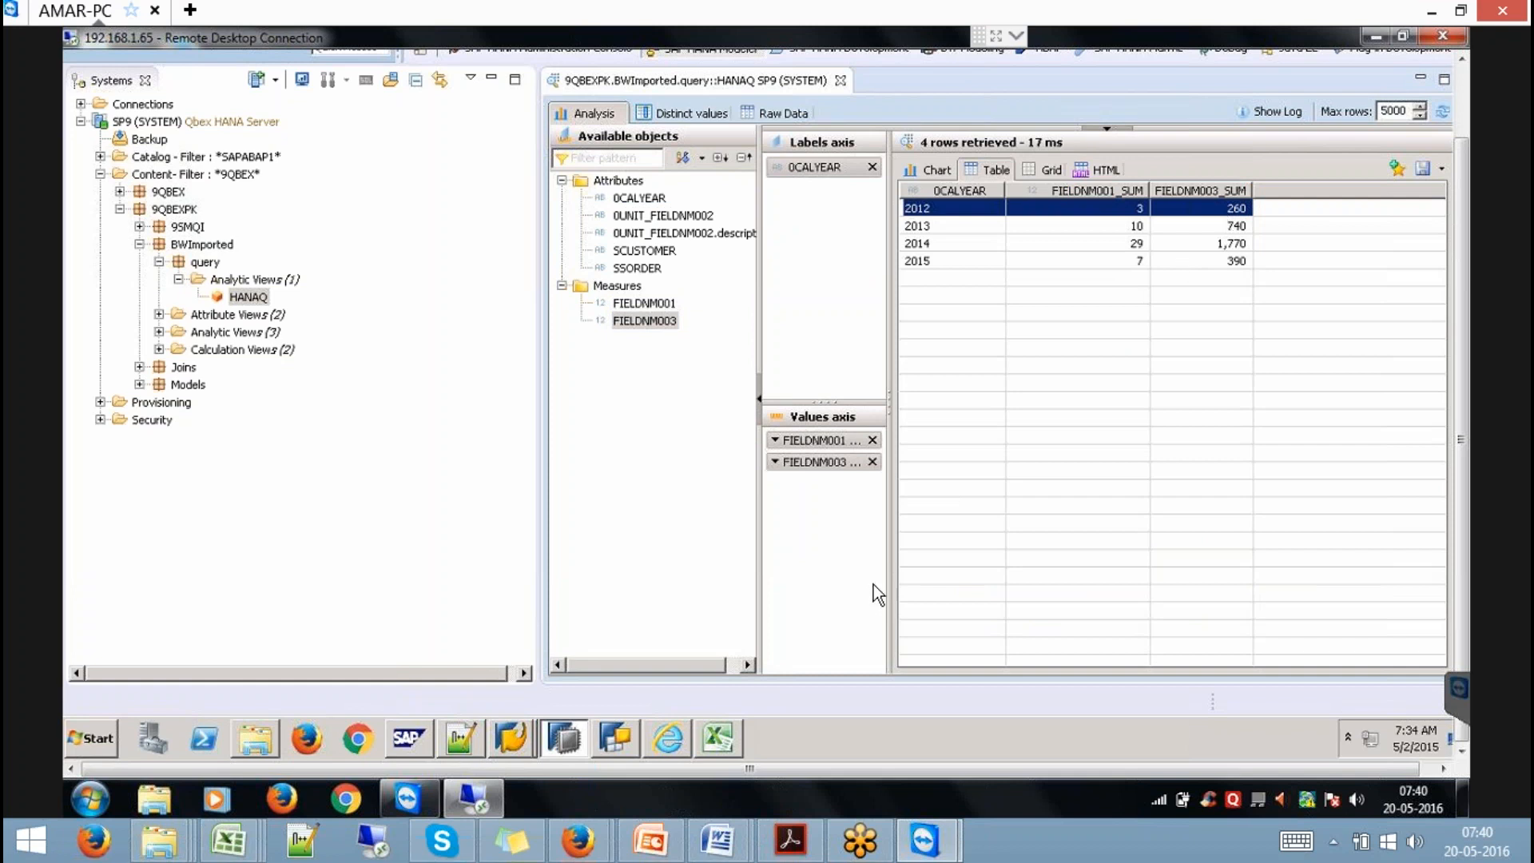
pyautogui.click(516, 727)
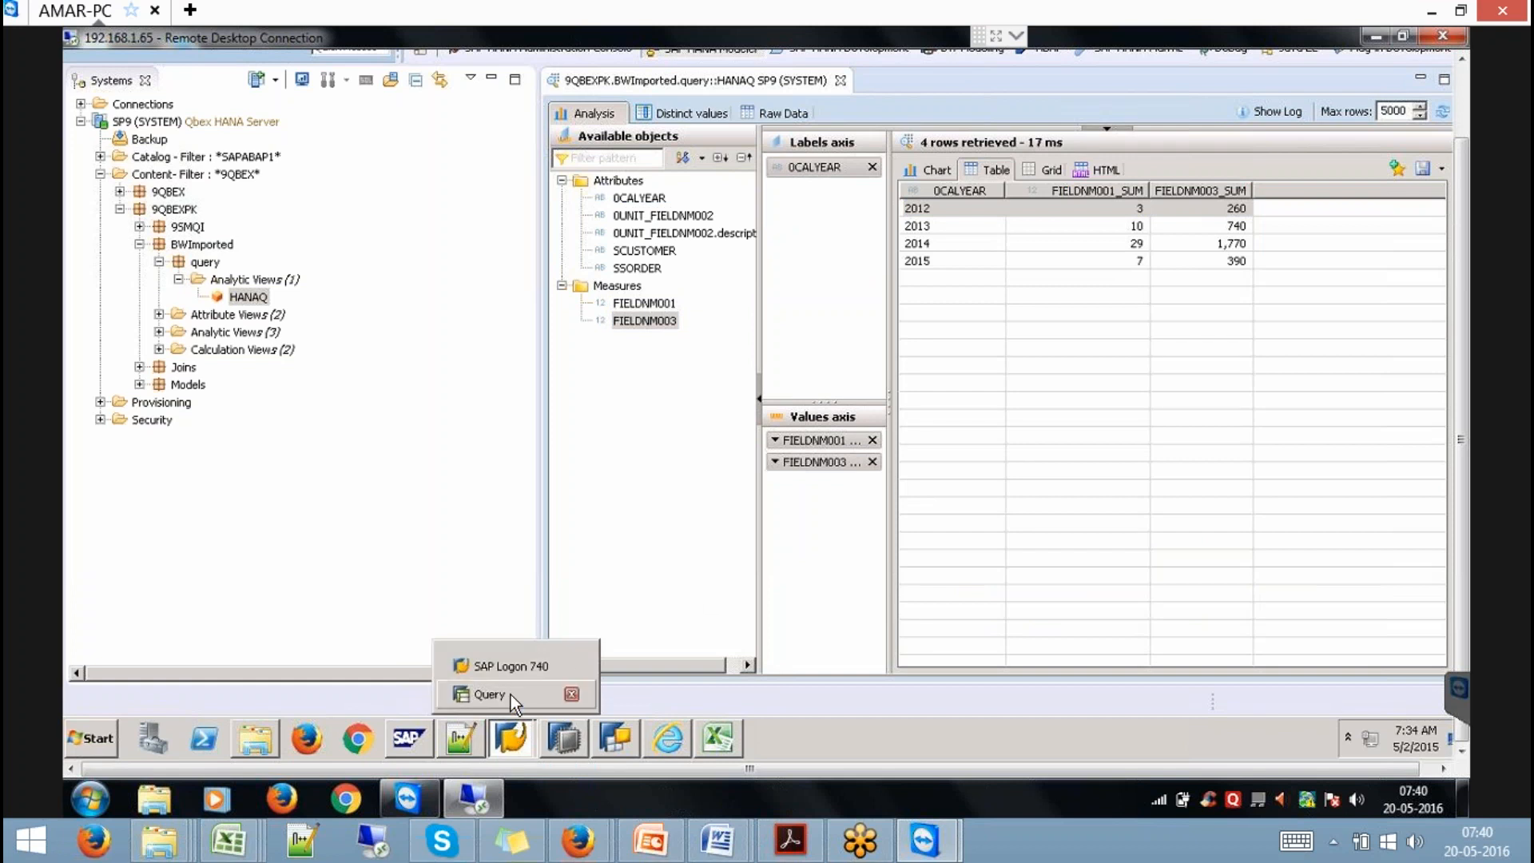
pyautogui.click(489, 694)
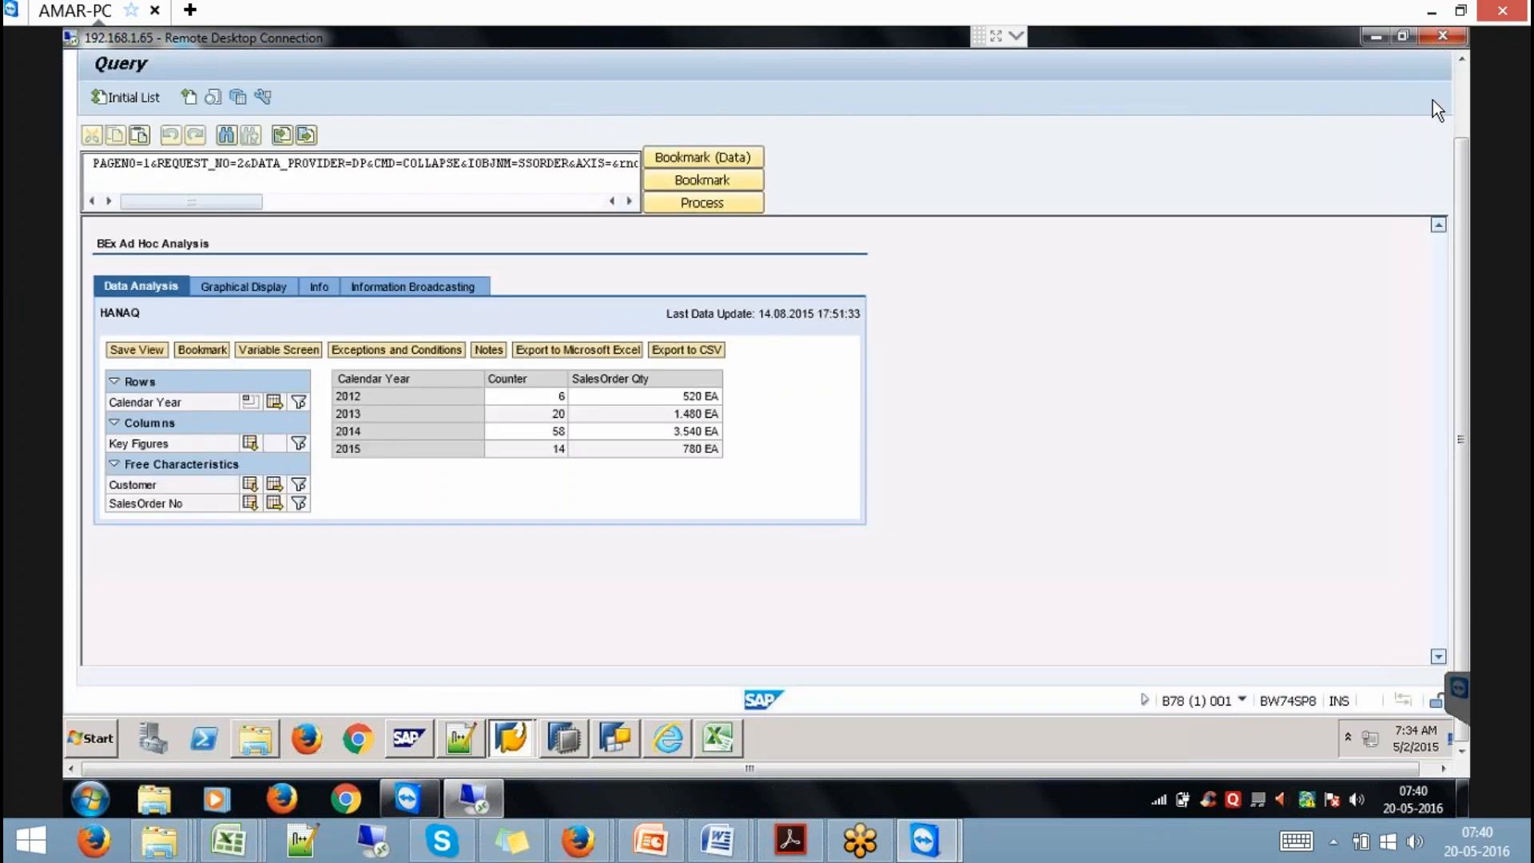
# Begin typing the index maintenance transaction code /NRSD in the BW command field.
pyautogui.click(1460, 107)
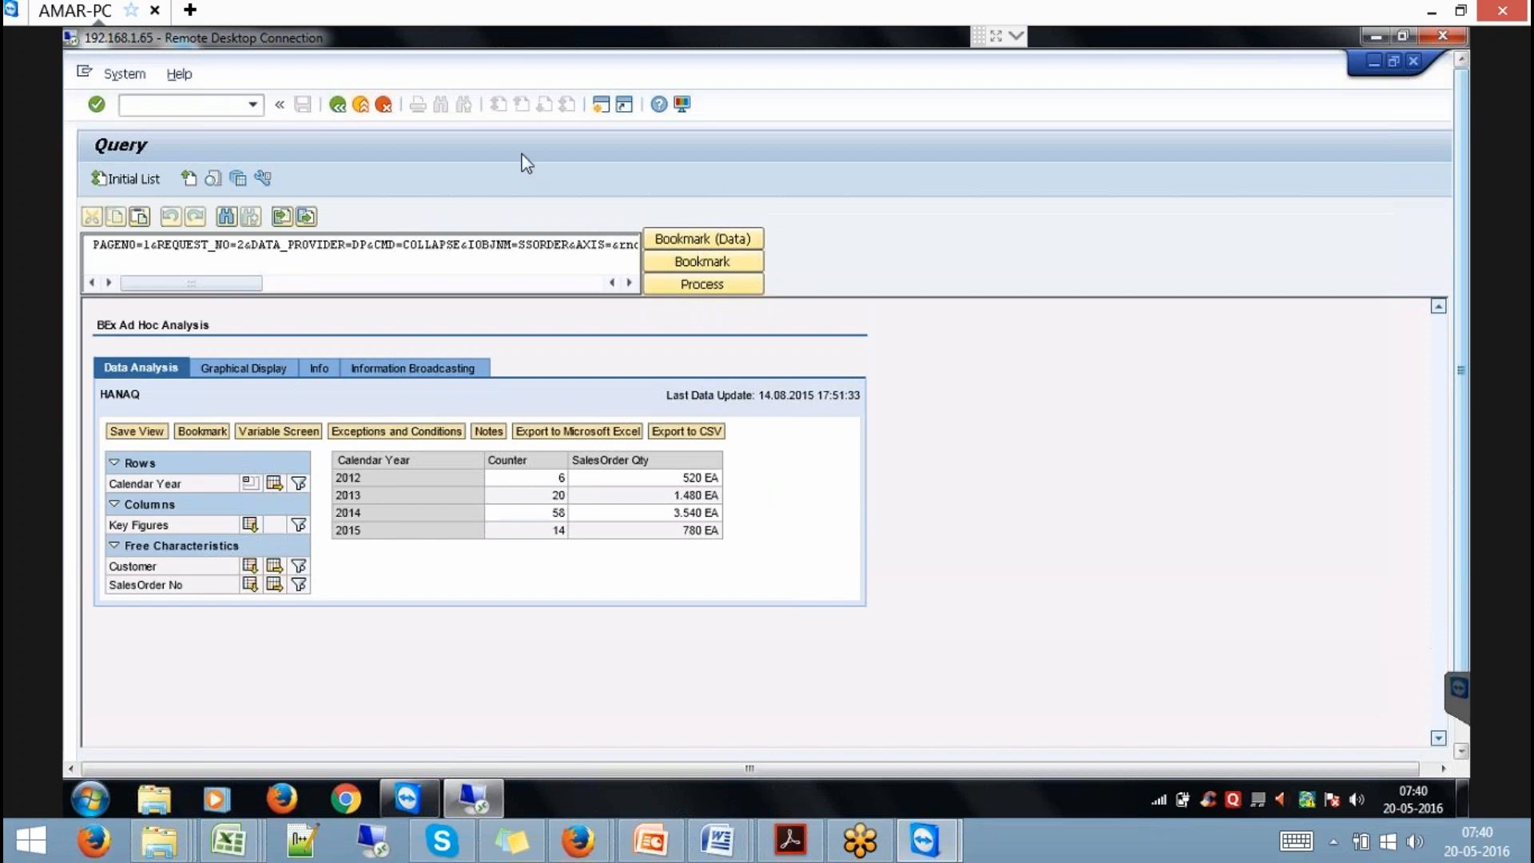
pyautogui.click(187, 99)
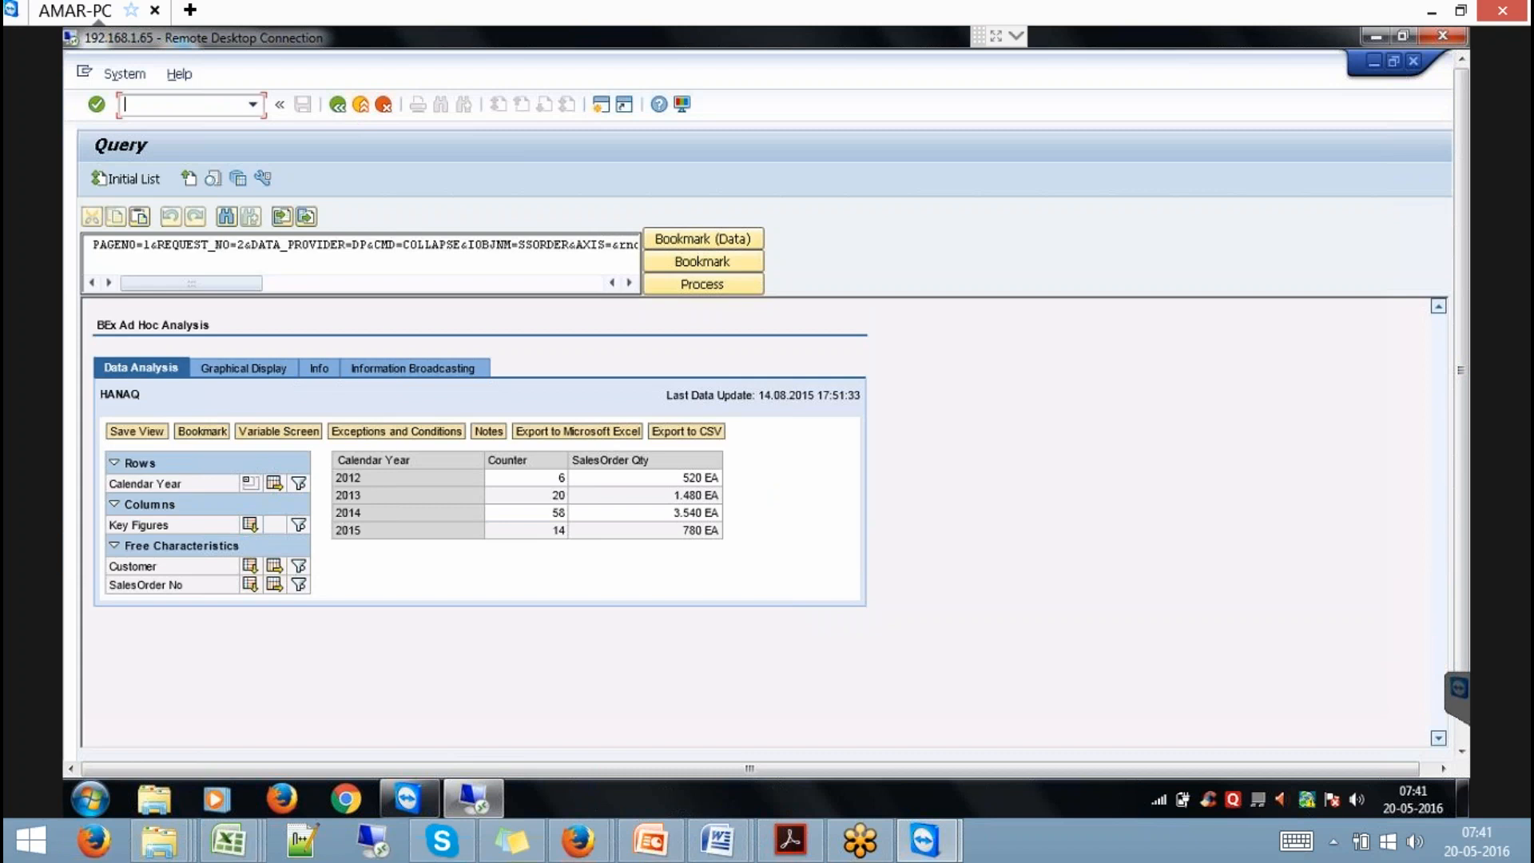
pyautogui.write('/NRSDS')
pyautogui.press('BackSpace')
# Run /NRSDDB, open the HANAQ query-as-InfoProvider index for editing, and save its options.
pyautogui.write('DB')
pyautogui.press('Return')
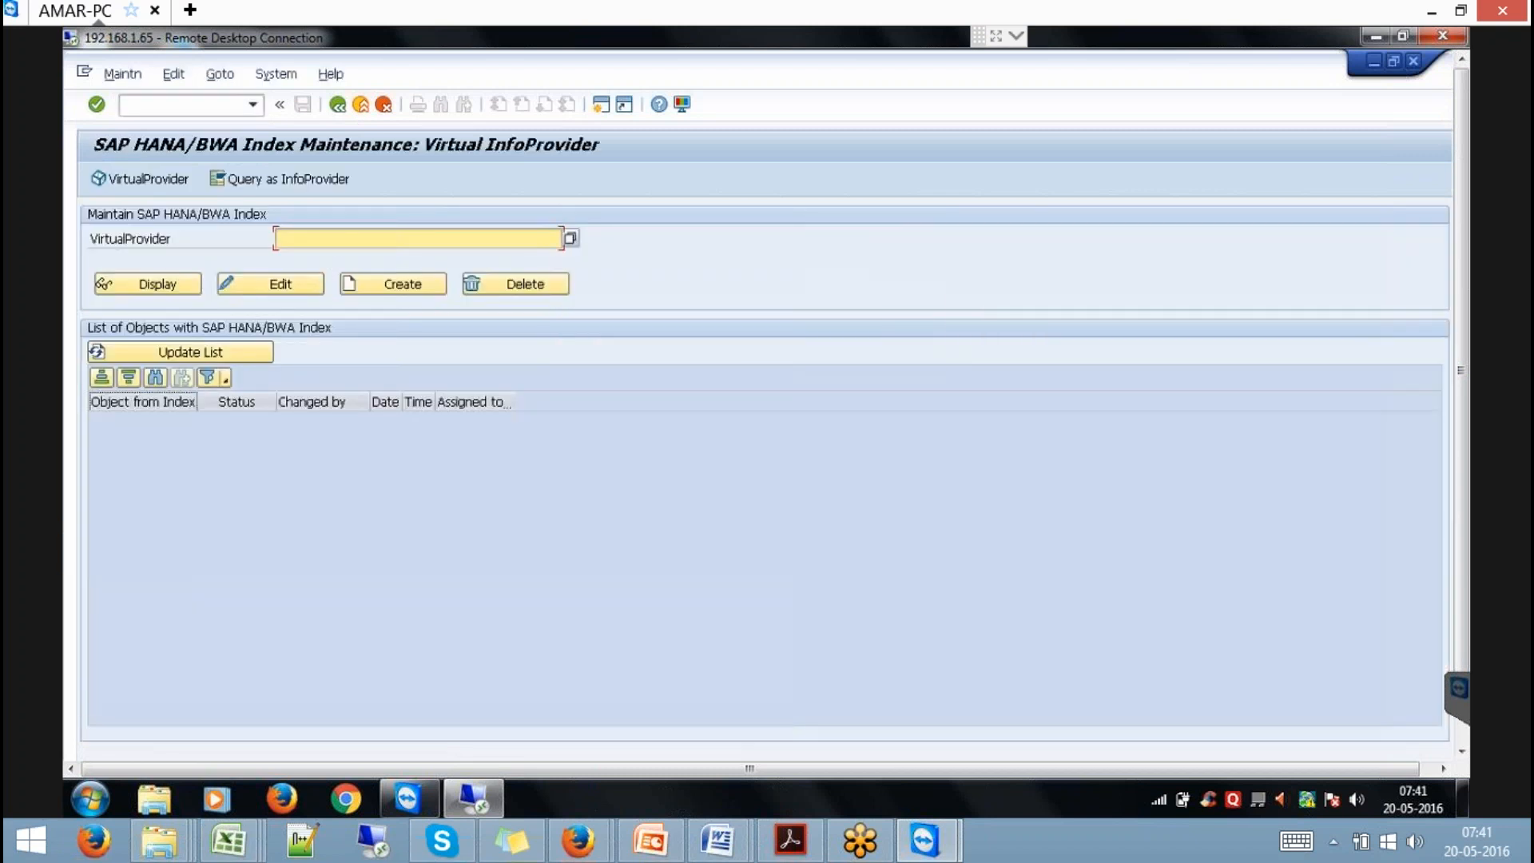
pyautogui.click(271, 179)
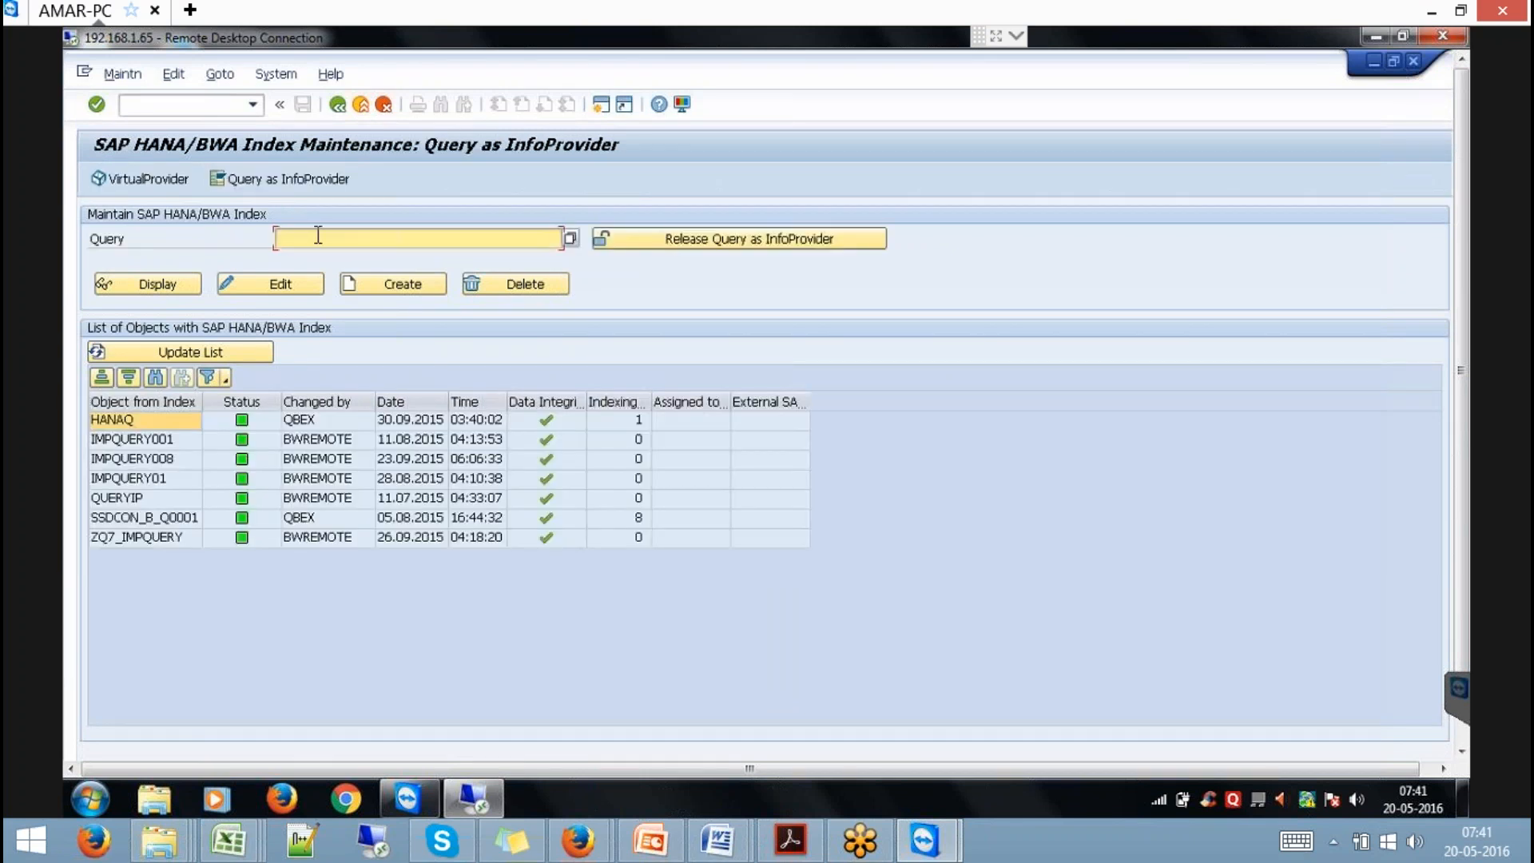
pyautogui.write('HANA')
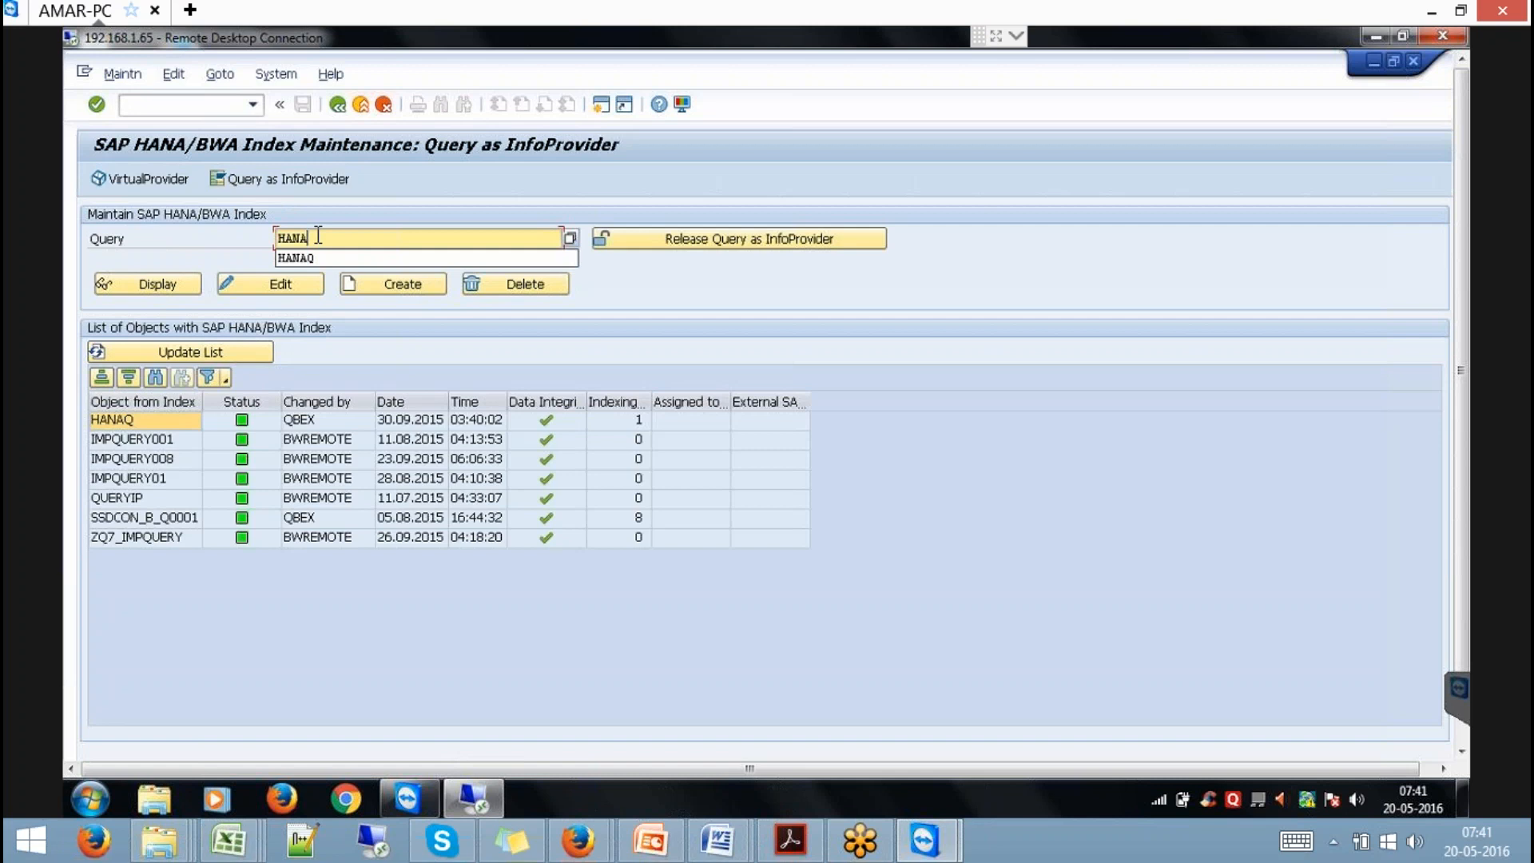
pyautogui.click(307, 258)
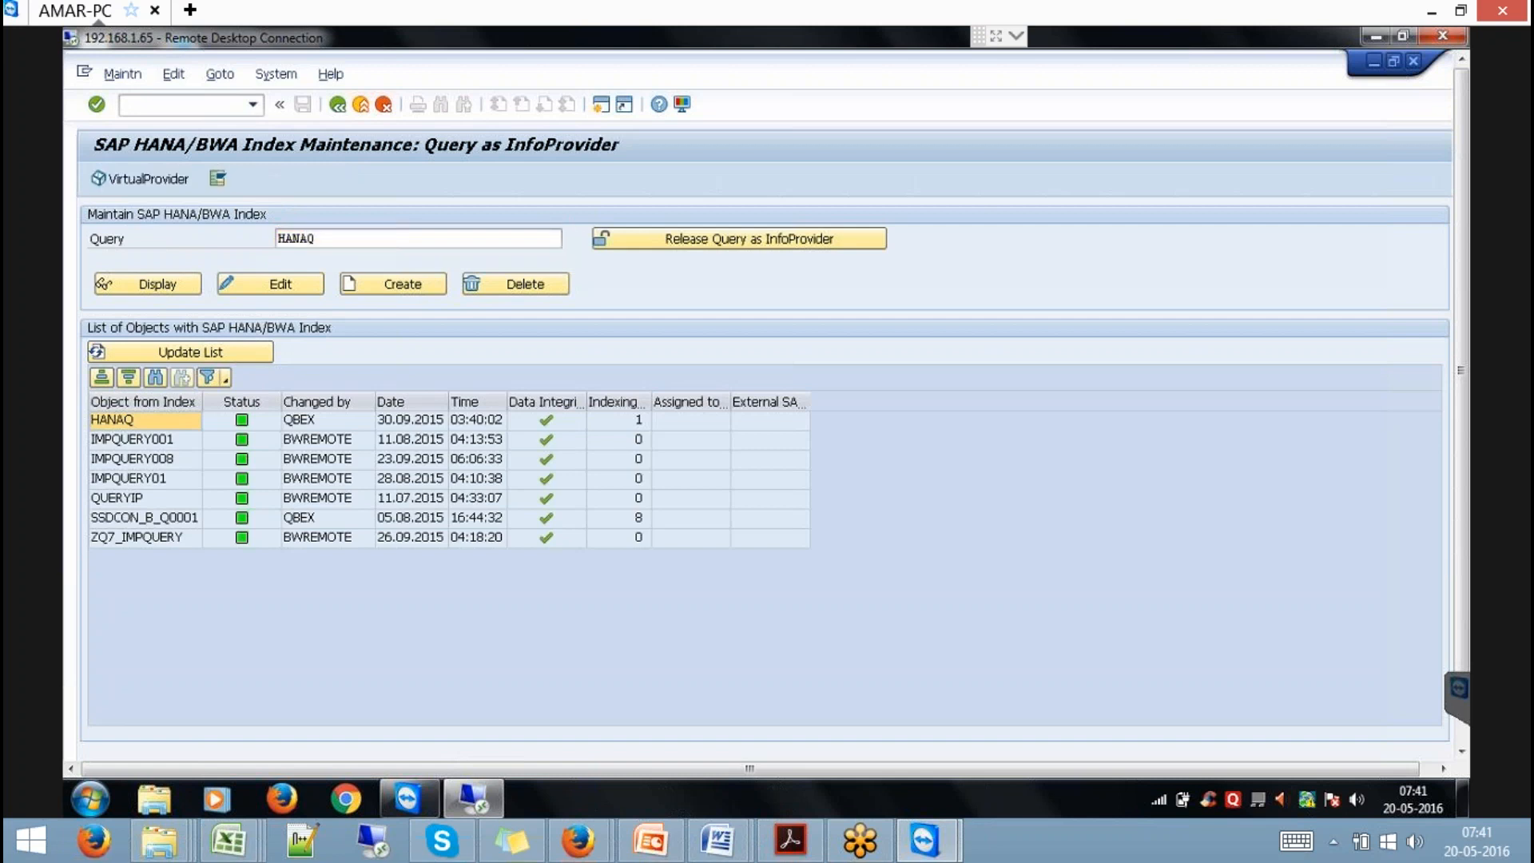
pyautogui.click(274, 287)
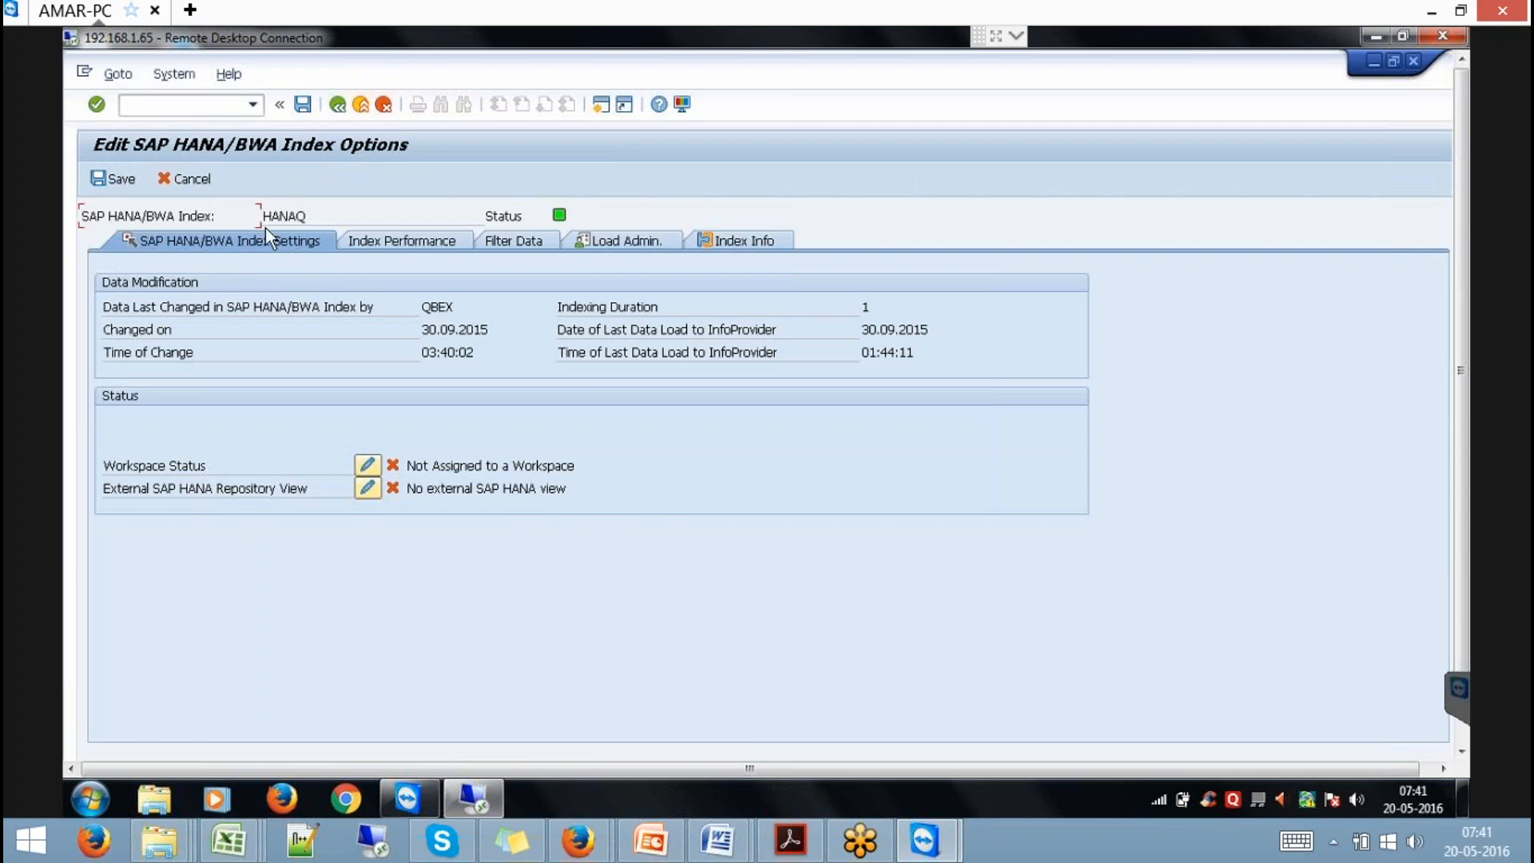
pyautogui.click(131, 182)
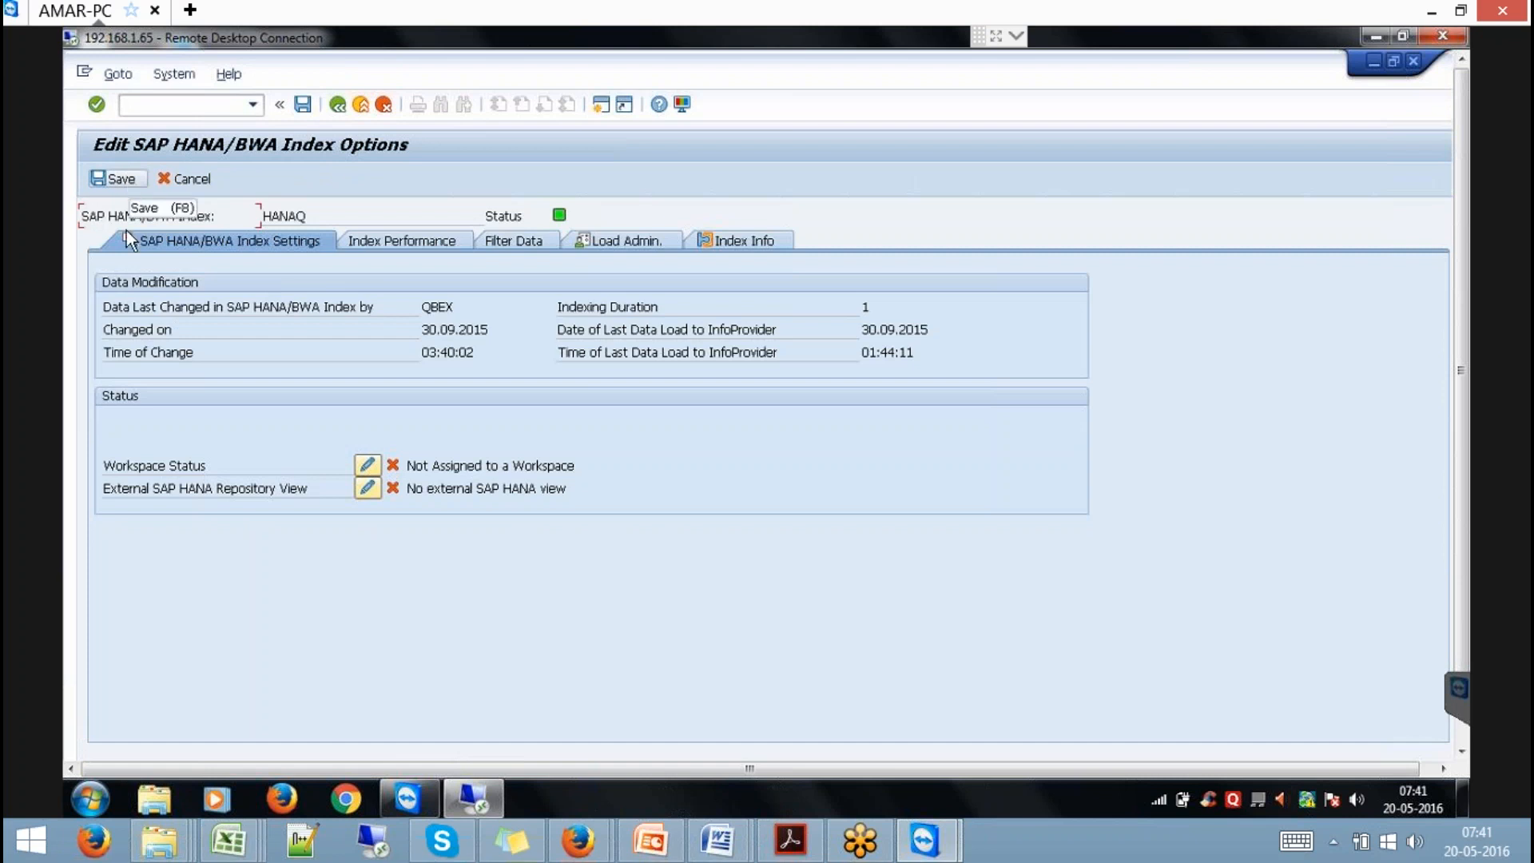
# Enter a new /NRS transaction to reach the Data Warehousing Workbench process chains.
pyautogui.click(171, 104)
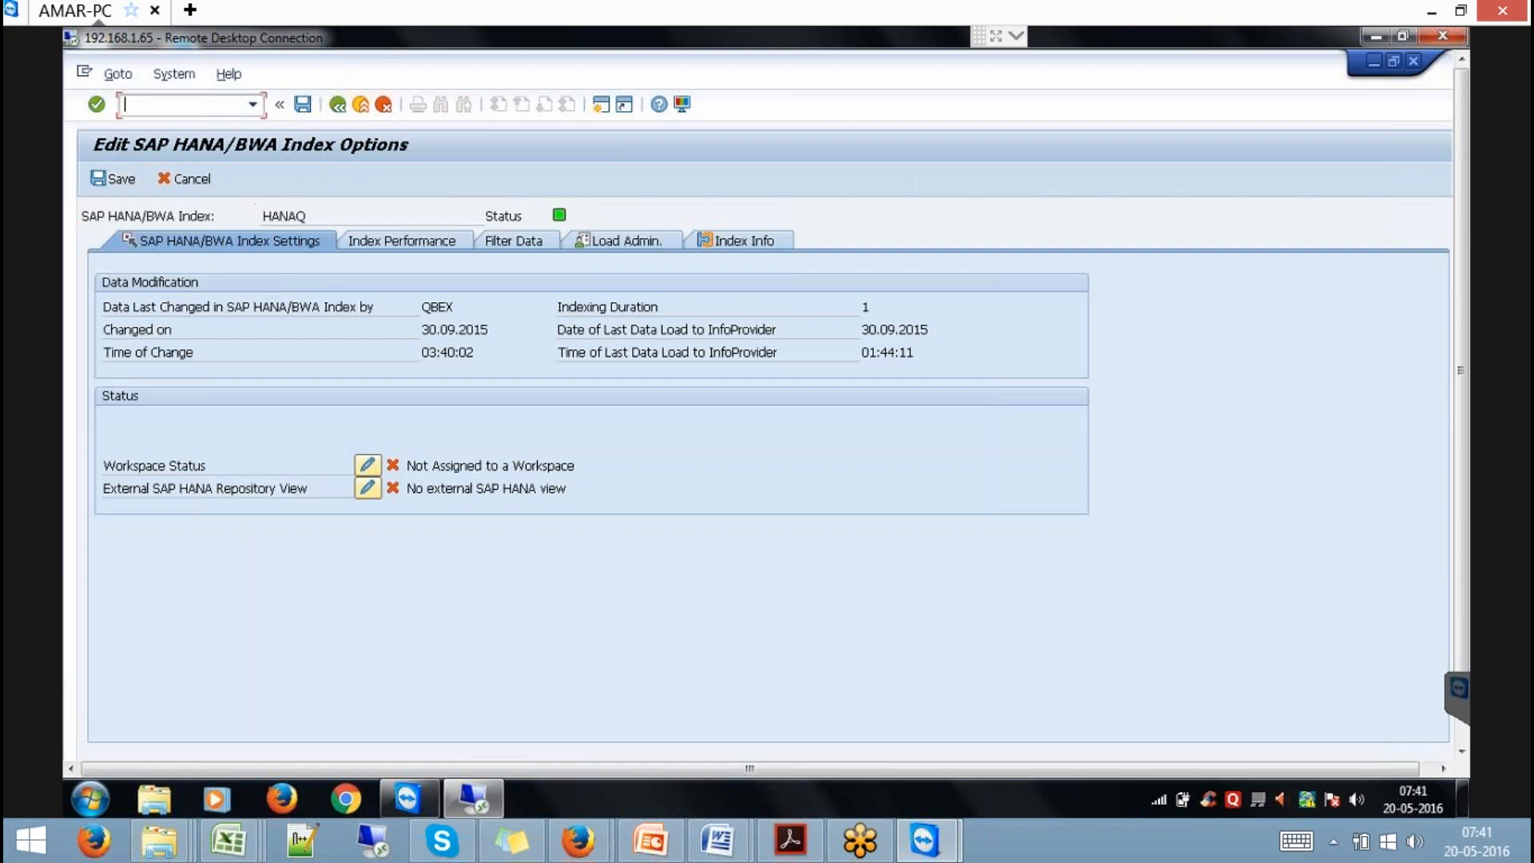
pyautogui.write('/NRS')
pyautogui.press('Return')
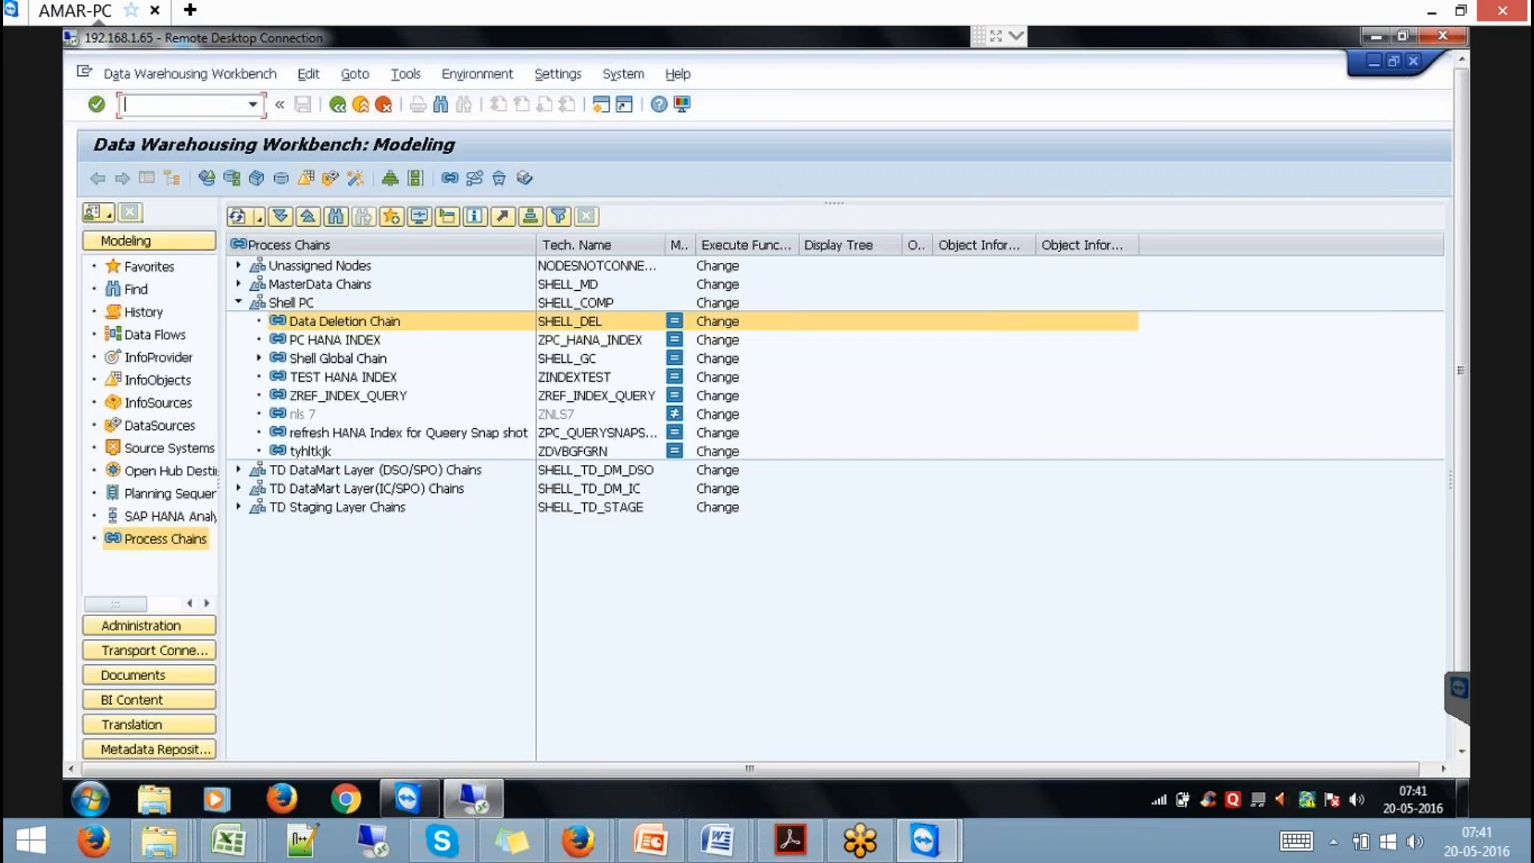
# Create process chain ZPC_REF_QINDEX under Shell PC, described 'Refresh Hana Indexes'.
pyautogui.rightClick(294, 304)
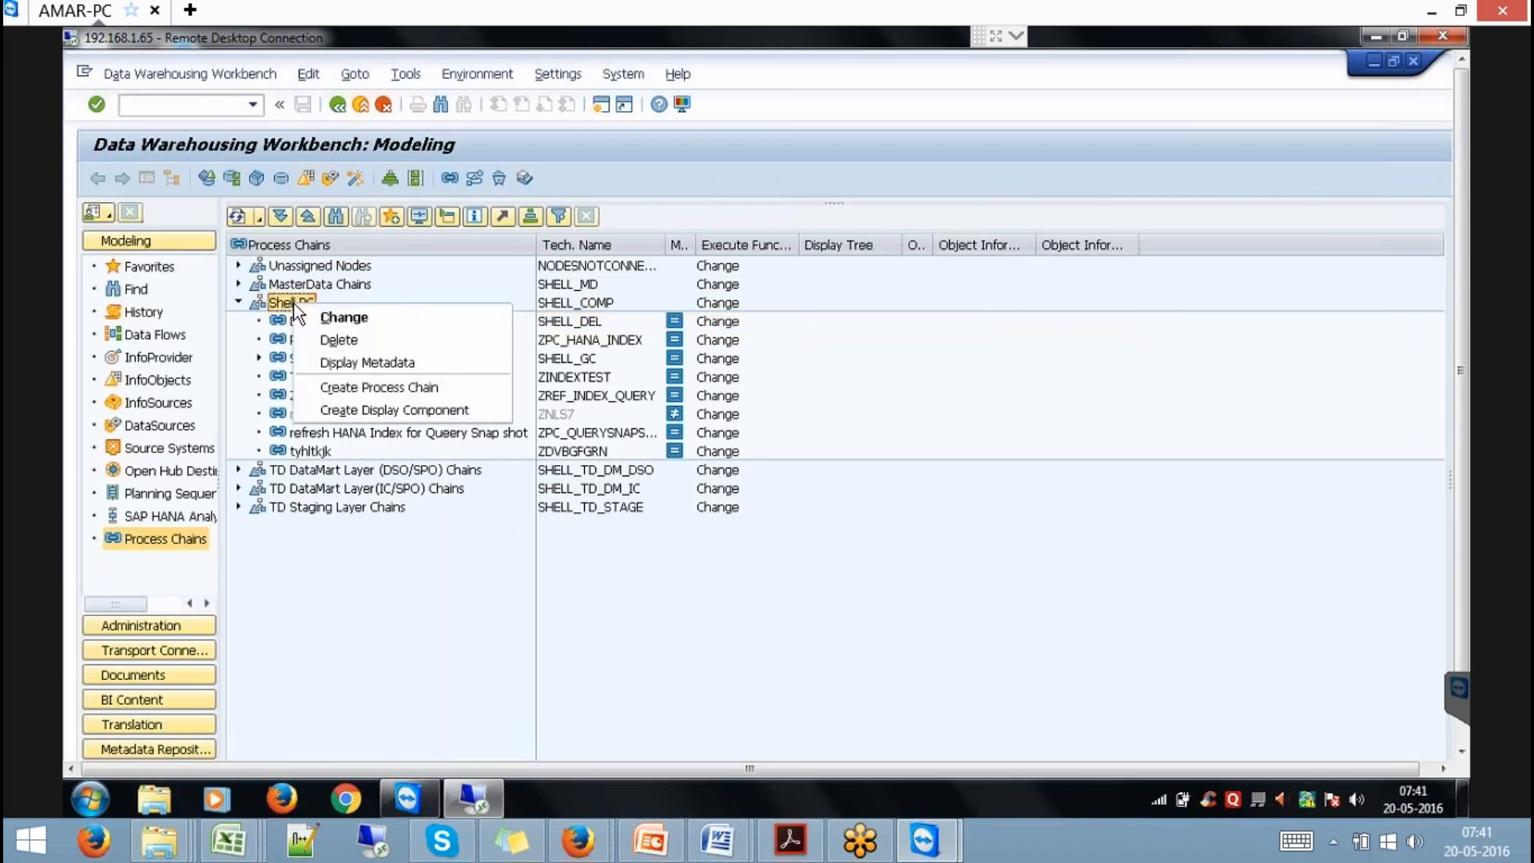
pyautogui.click(426, 388)
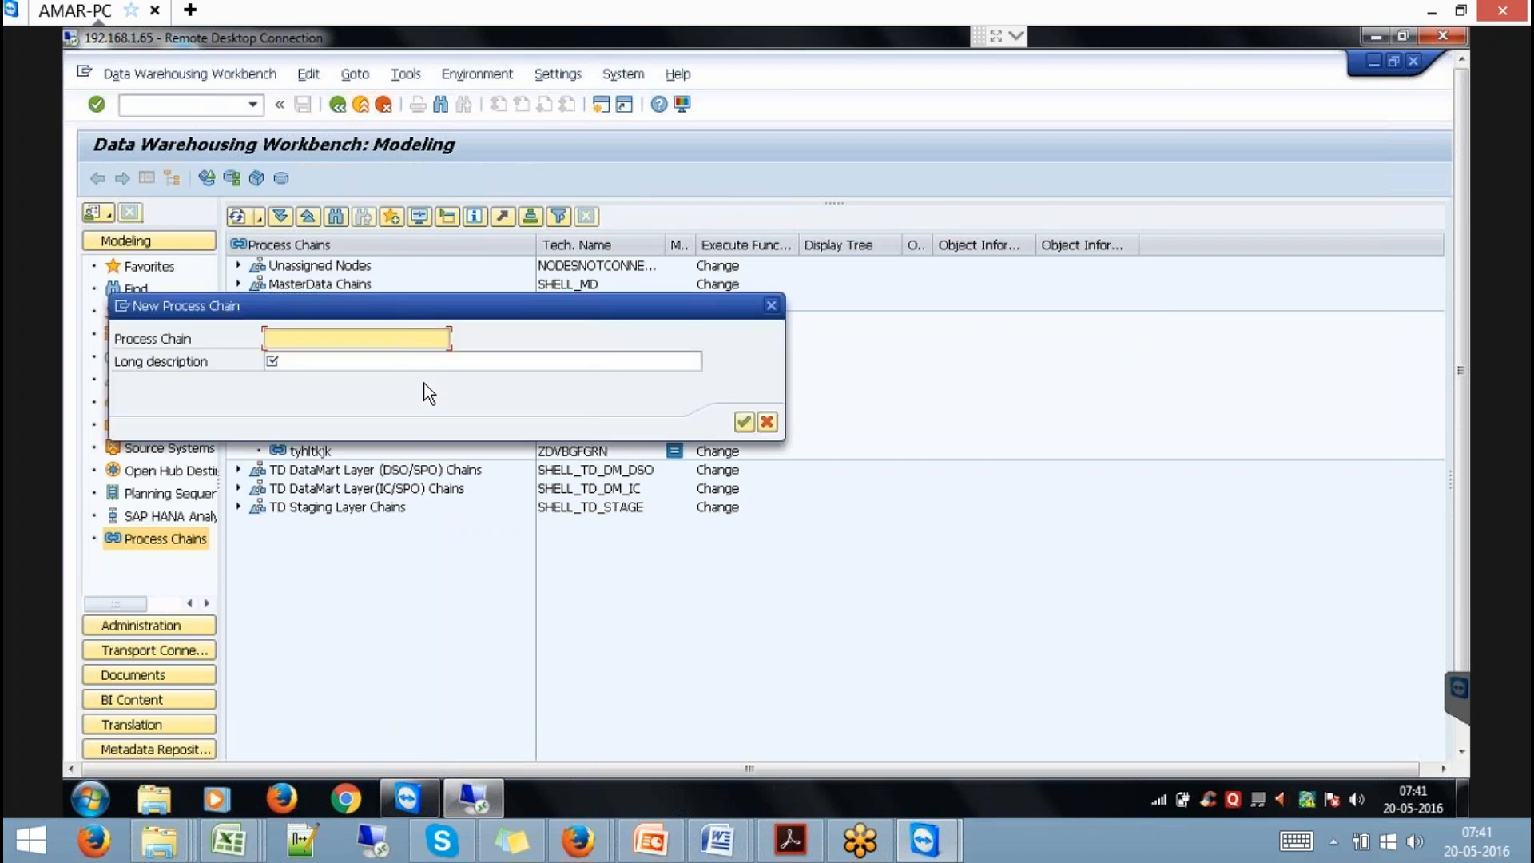
pyautogui.write('ZP')
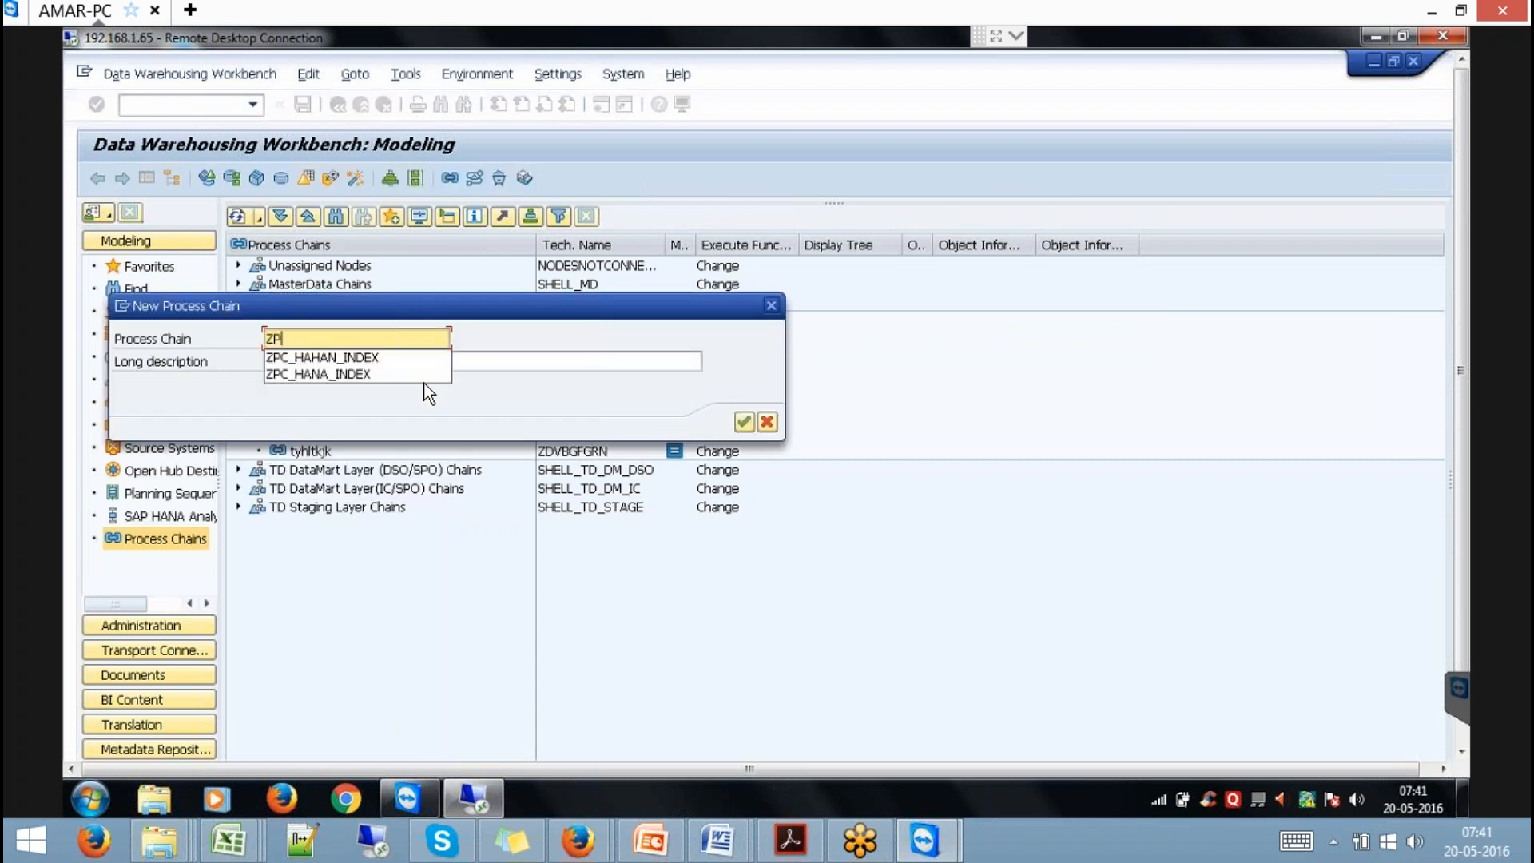
pyautogui.write('C_REF')
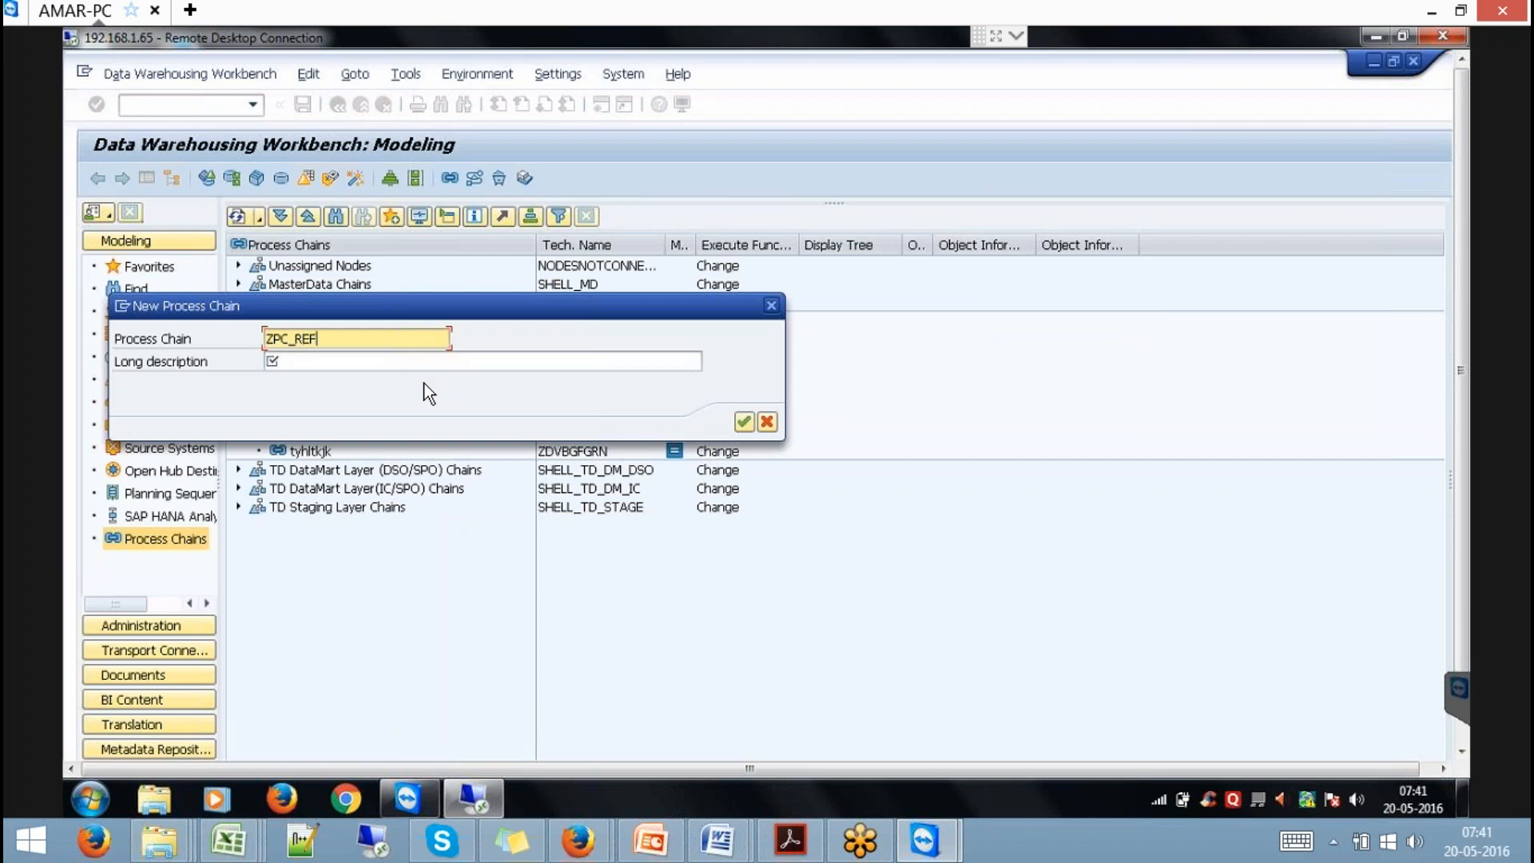
pyautogui.write('_QINDEX')
pyautogui.press('Tab')
pyautogui.write('R')
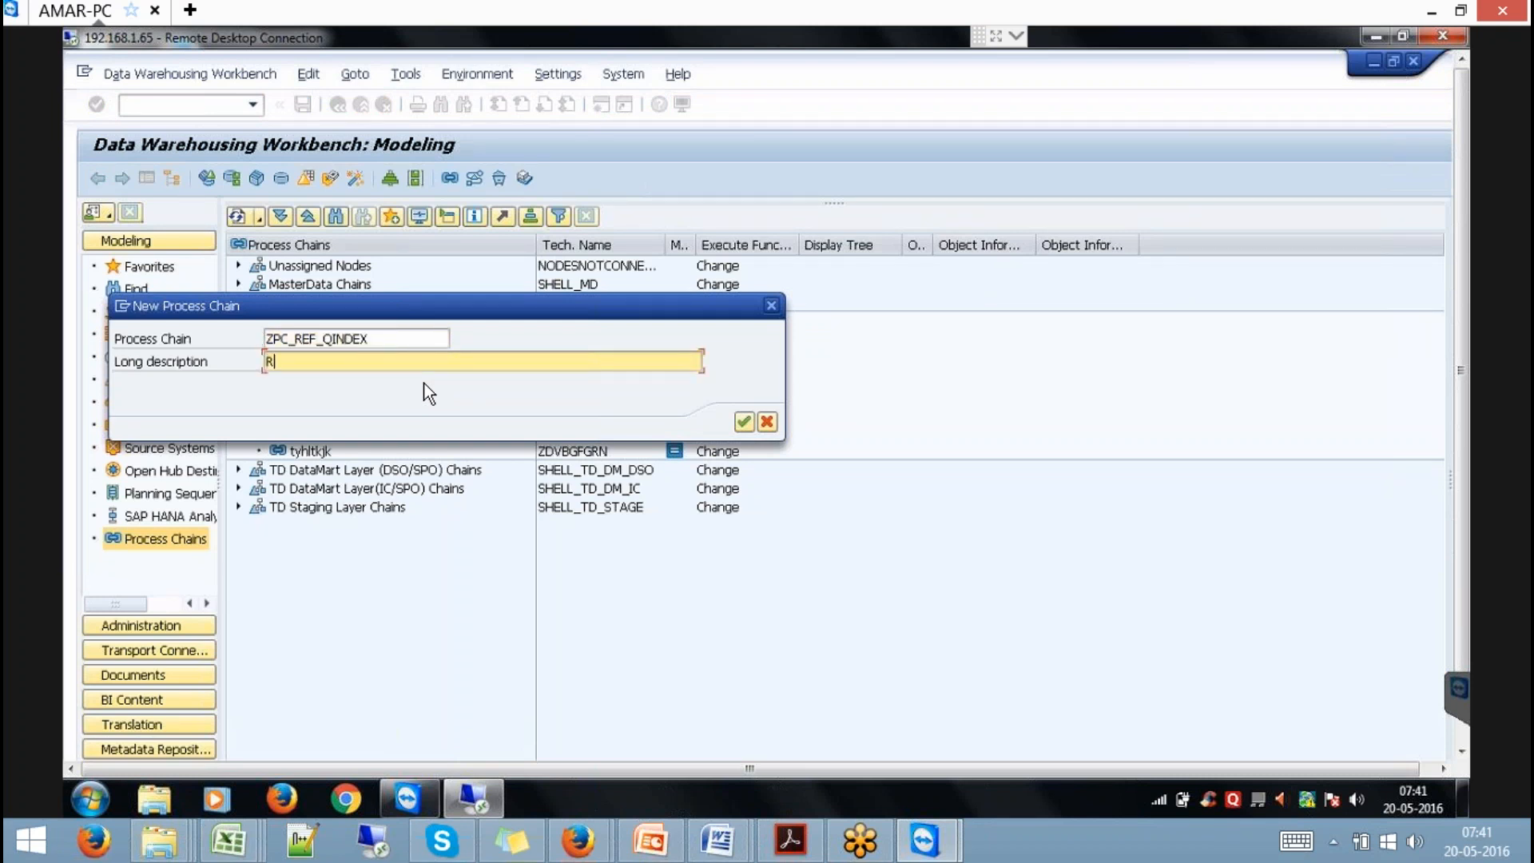
pyautogui.write('efresh Hana Indexes')
pyautogui.press('Return')
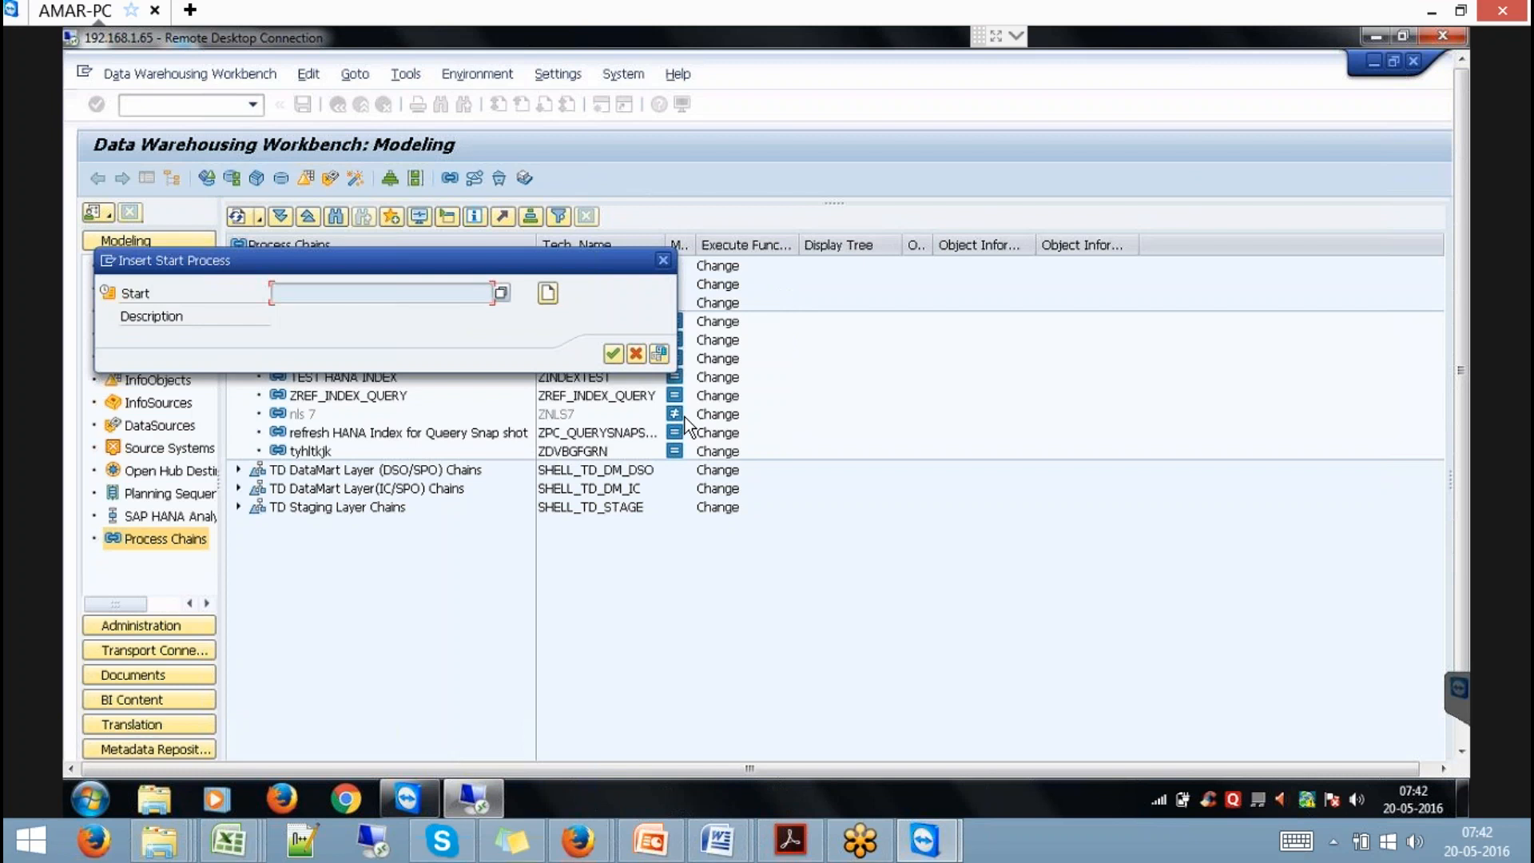
# Create start variant zy_ref_hanhaind with the same description and accept the start step.
pyautogui.click(550, 294)
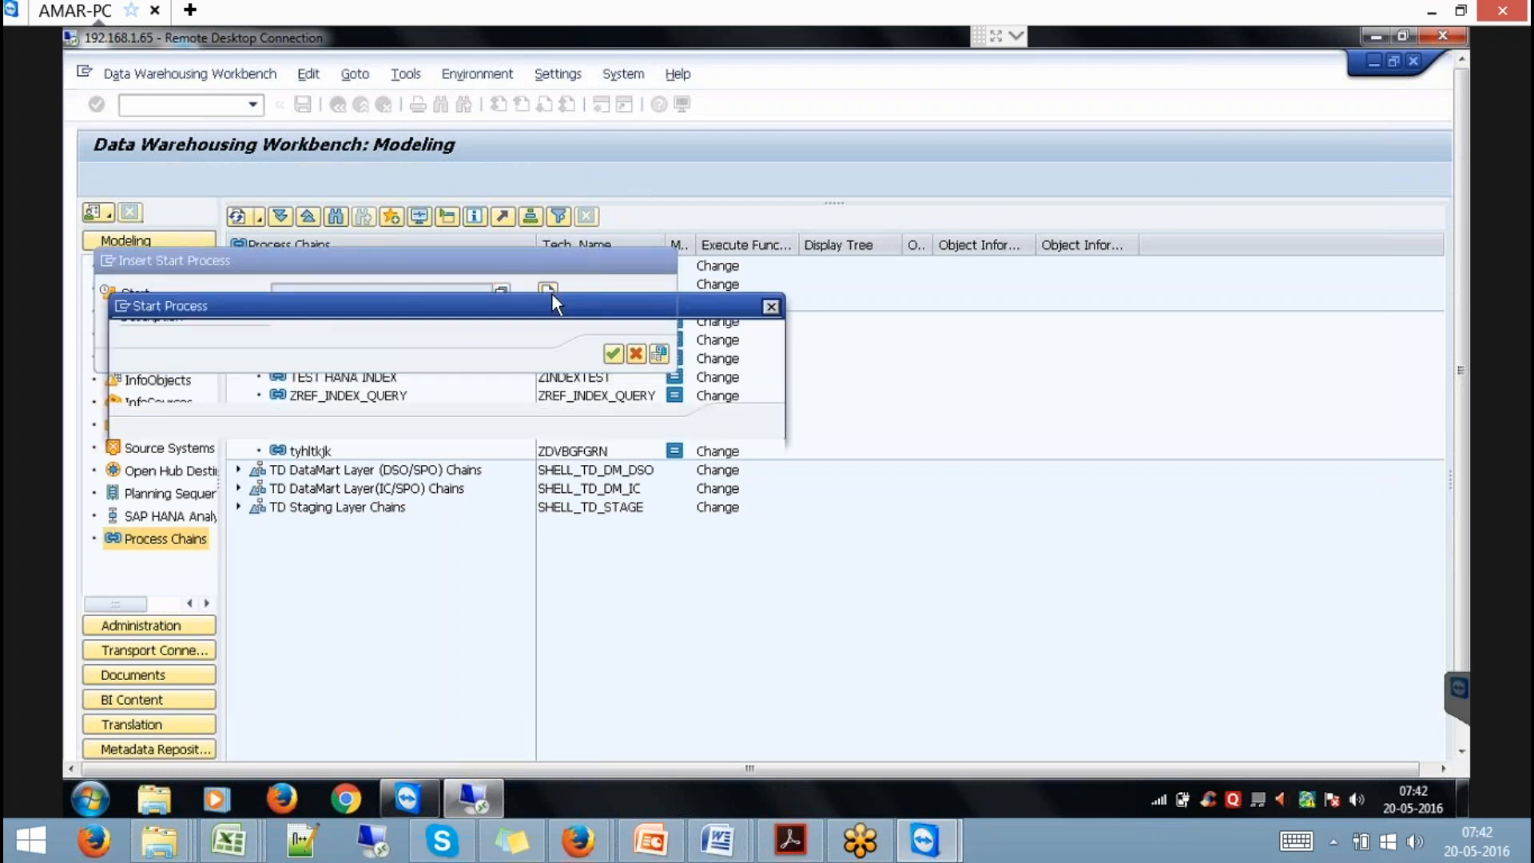
pyautogui.write('z')
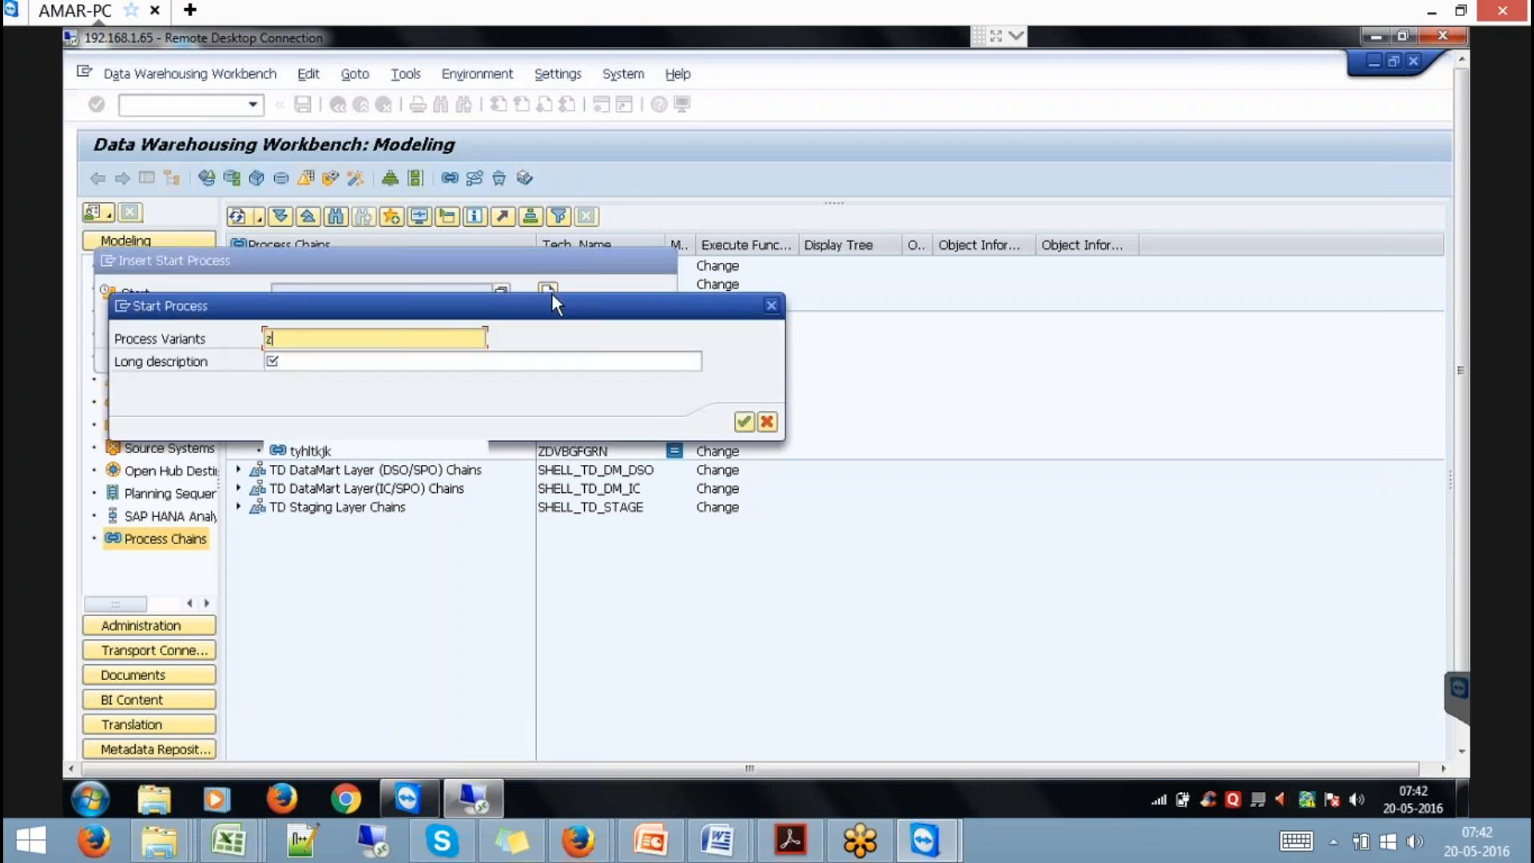
pyautogui.write('y_ref_')
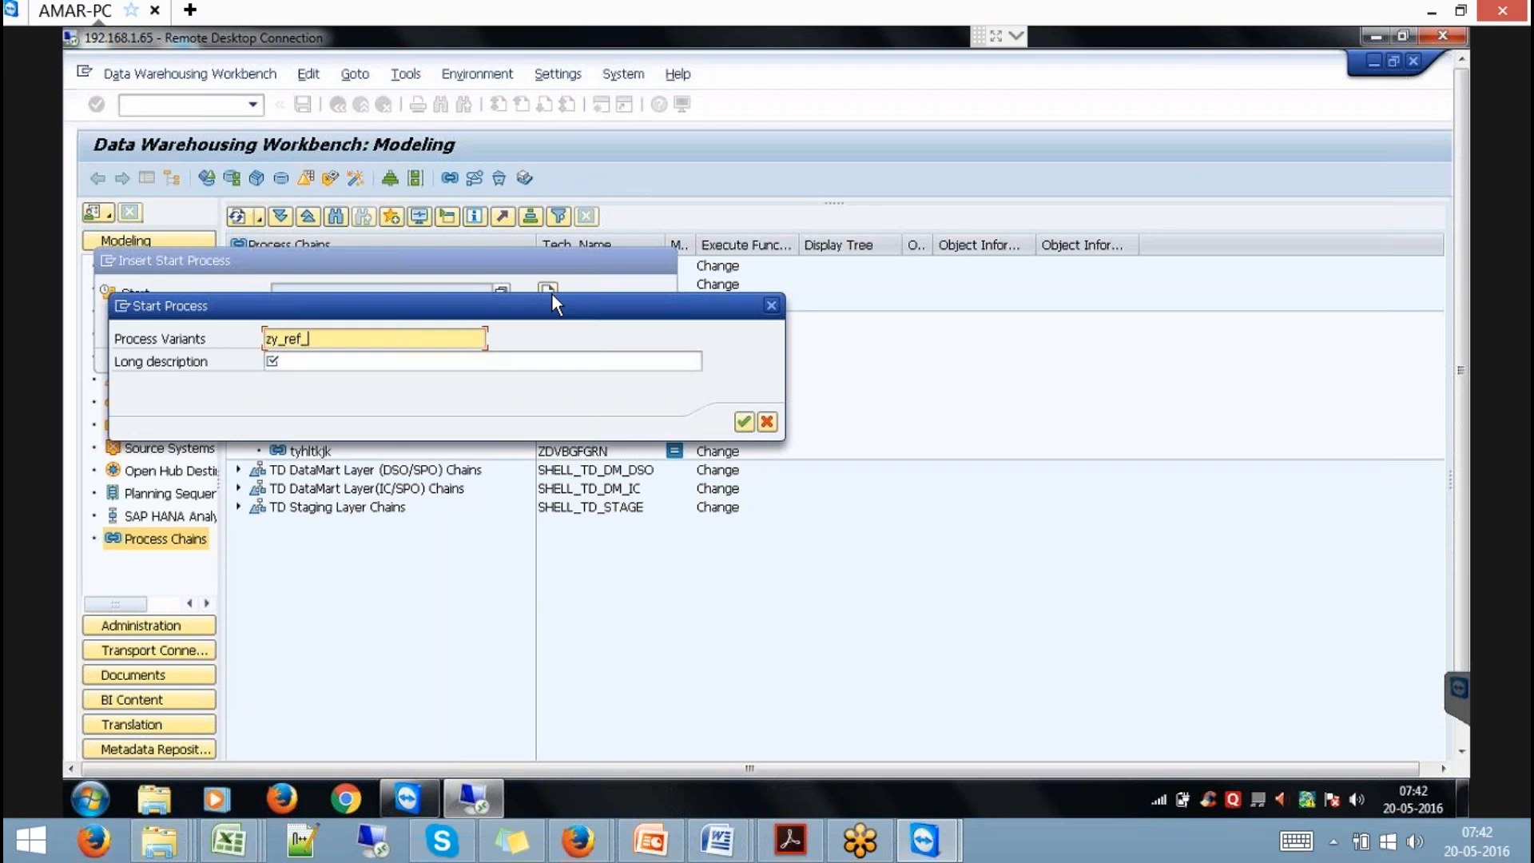
pyautogui.write('hanhaind')
pyautogui.hotkey('ctrl', 'a')
pyautogui.hotkey('ctrl', 'c')
pyautogui.press('Tab')
pyautogui.press('BackSpace')
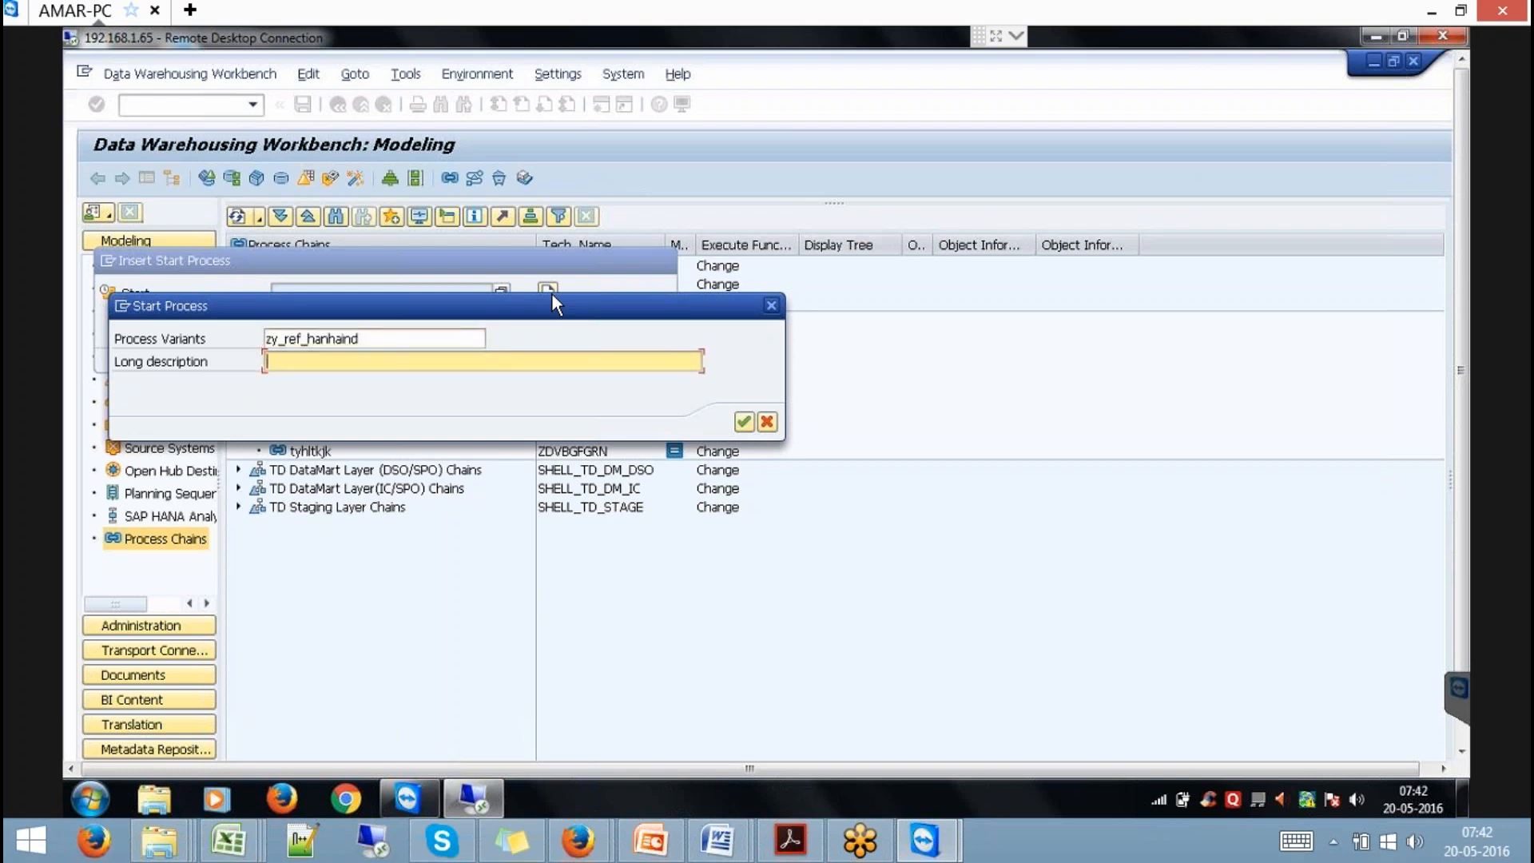
pyautogui.hotkey('ctrl', 'v')
pyautogui.press('Return')
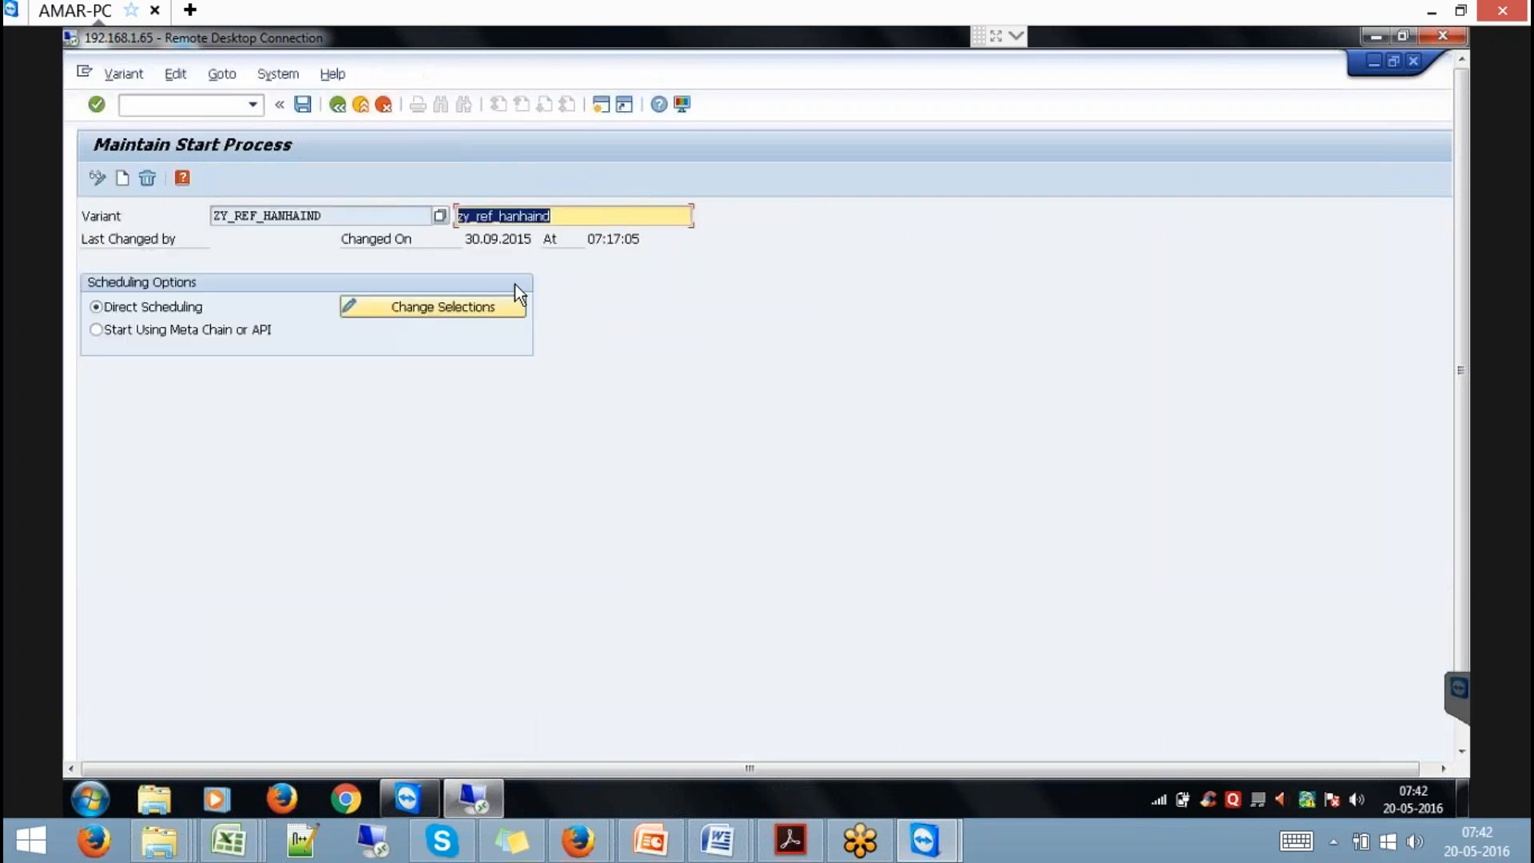
pyautogui.click(333, 110)
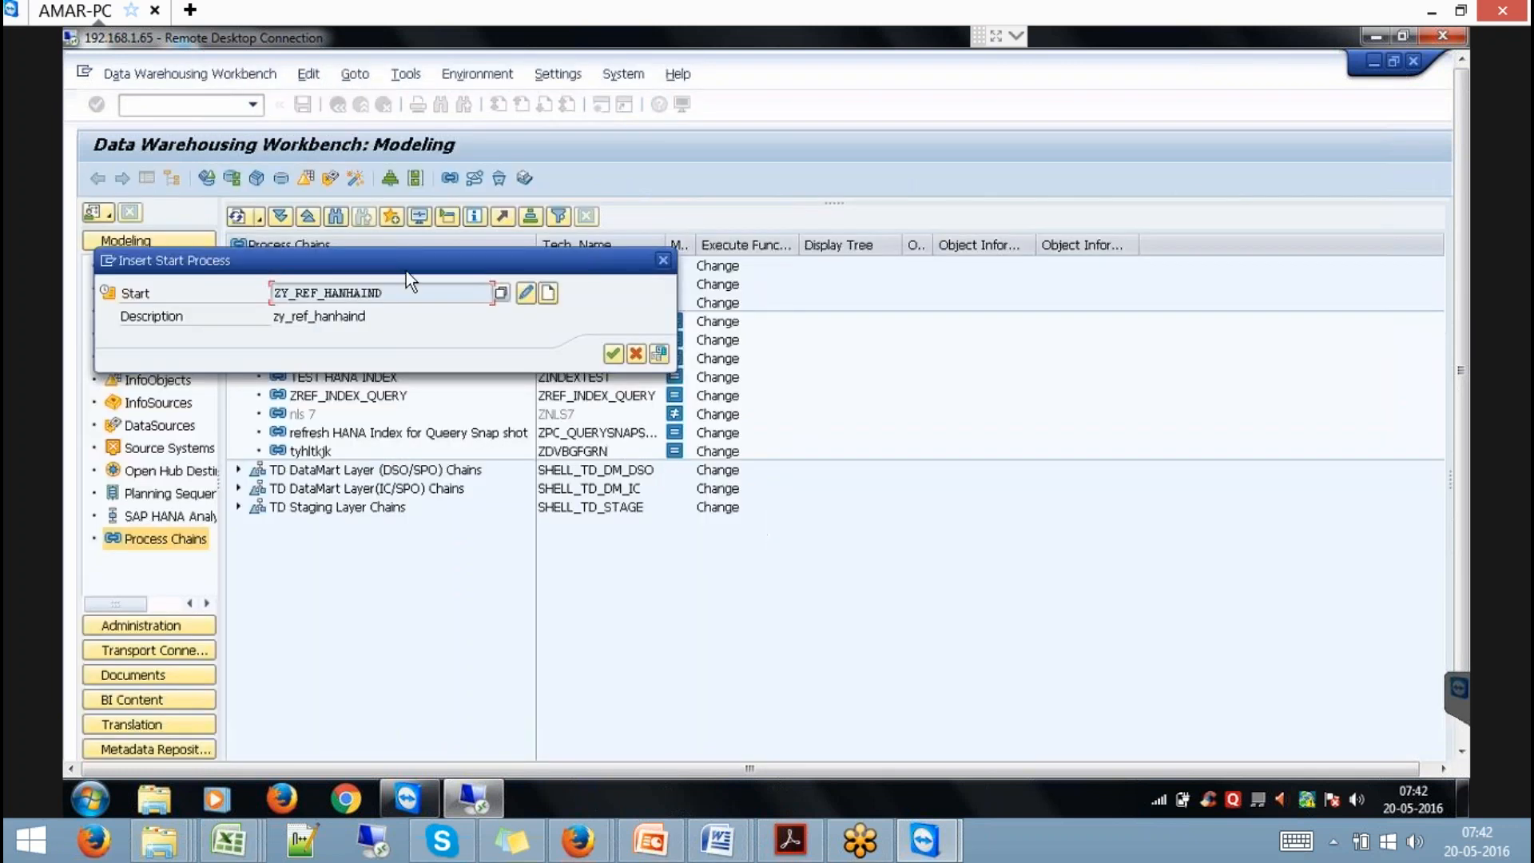
pyautogui.click(614, 358)
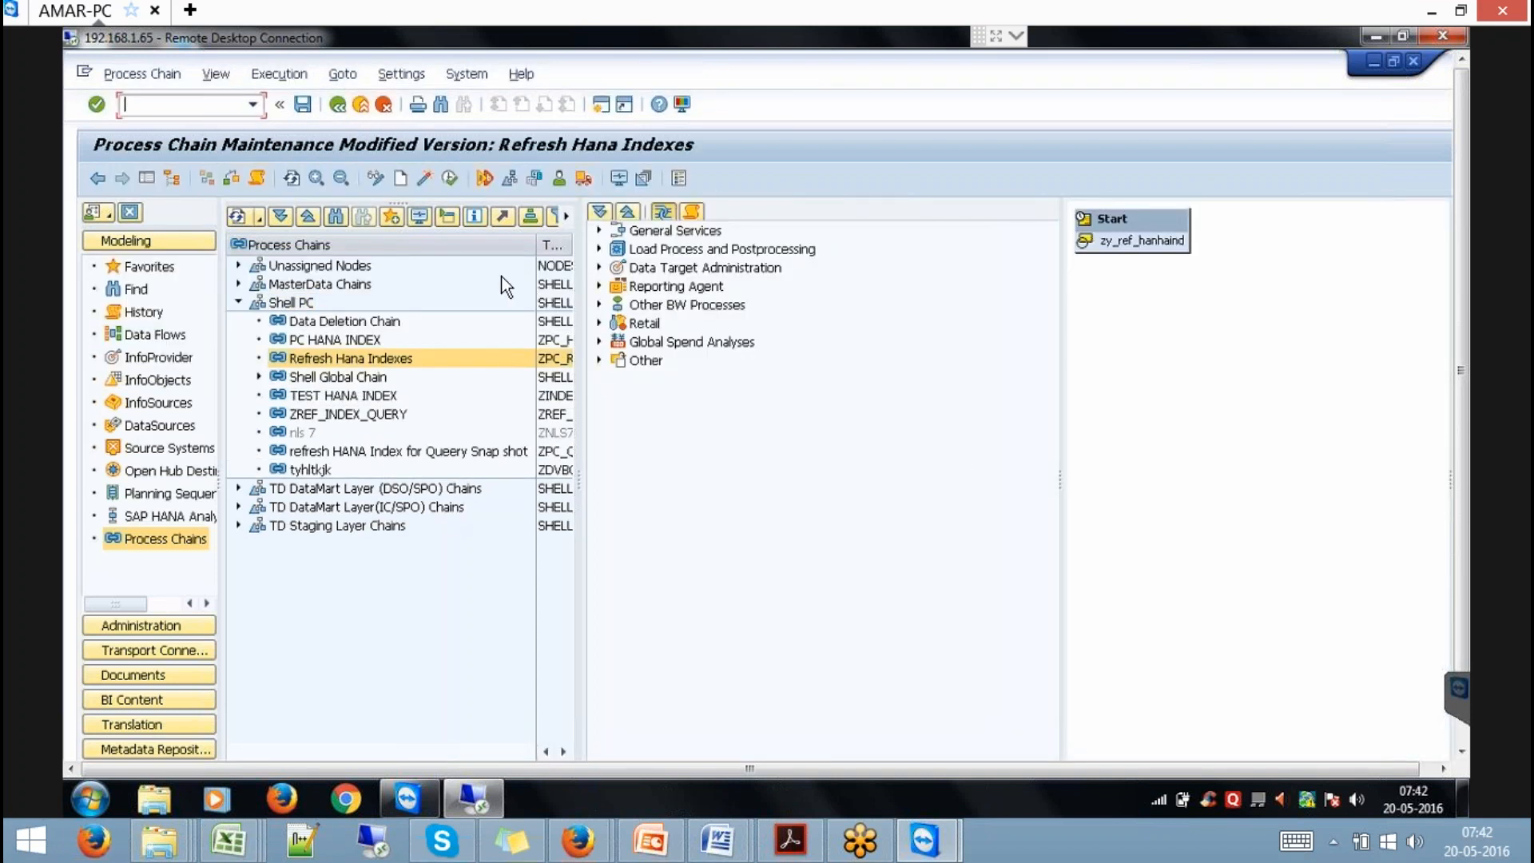
# Drop an Initial Activation and Filling step onto the chain; variant yhanaq doesn't exist yet.
pyautogui.click(145, 176)
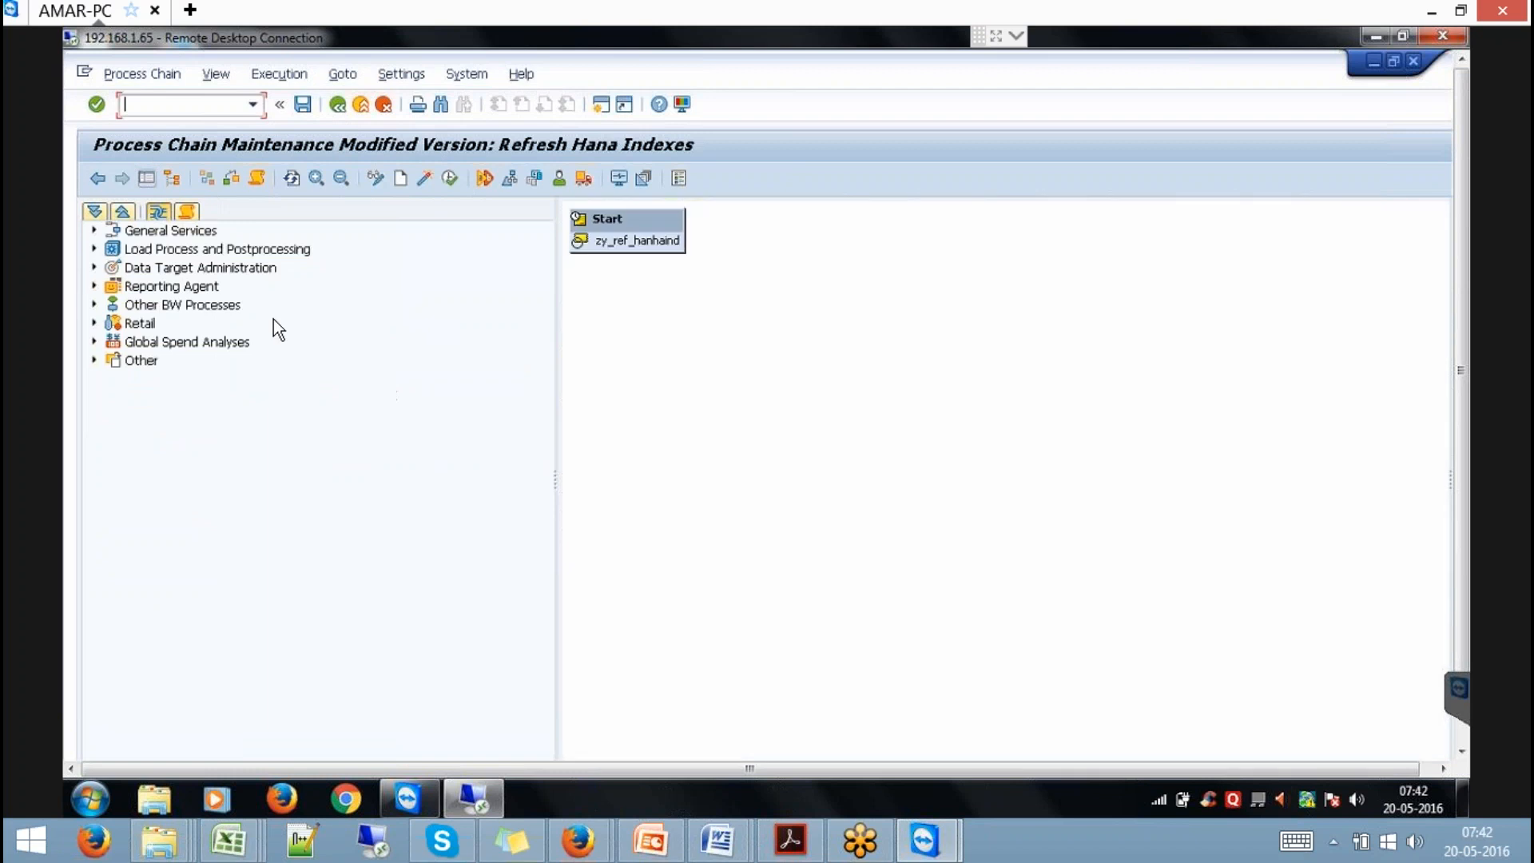
pyautogui.click(94, 267)
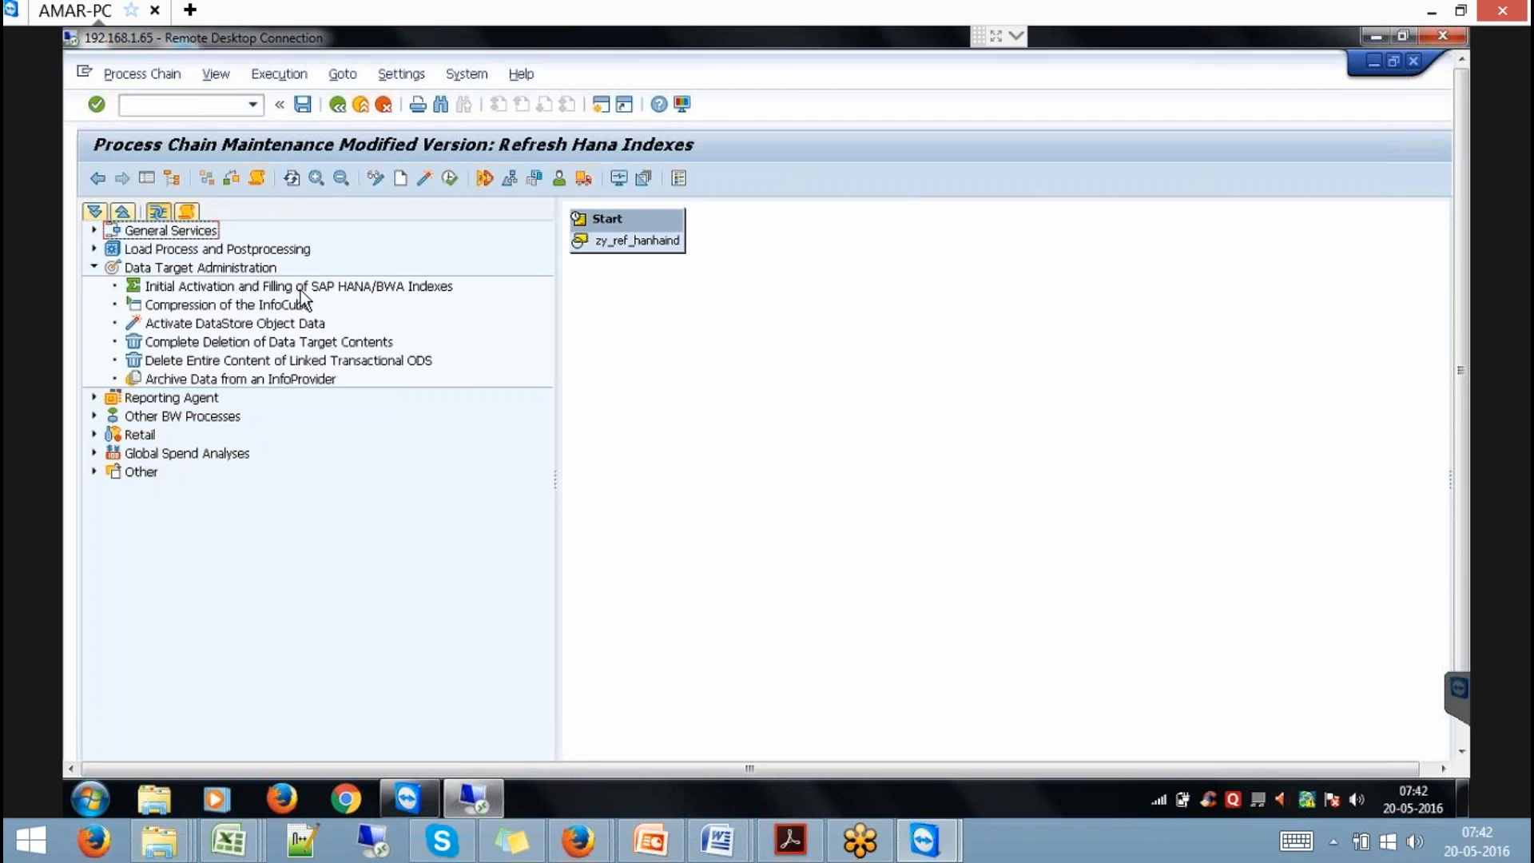
pyautogui.moveTo(301, 289); pyautogui.dragTo(787, 332)
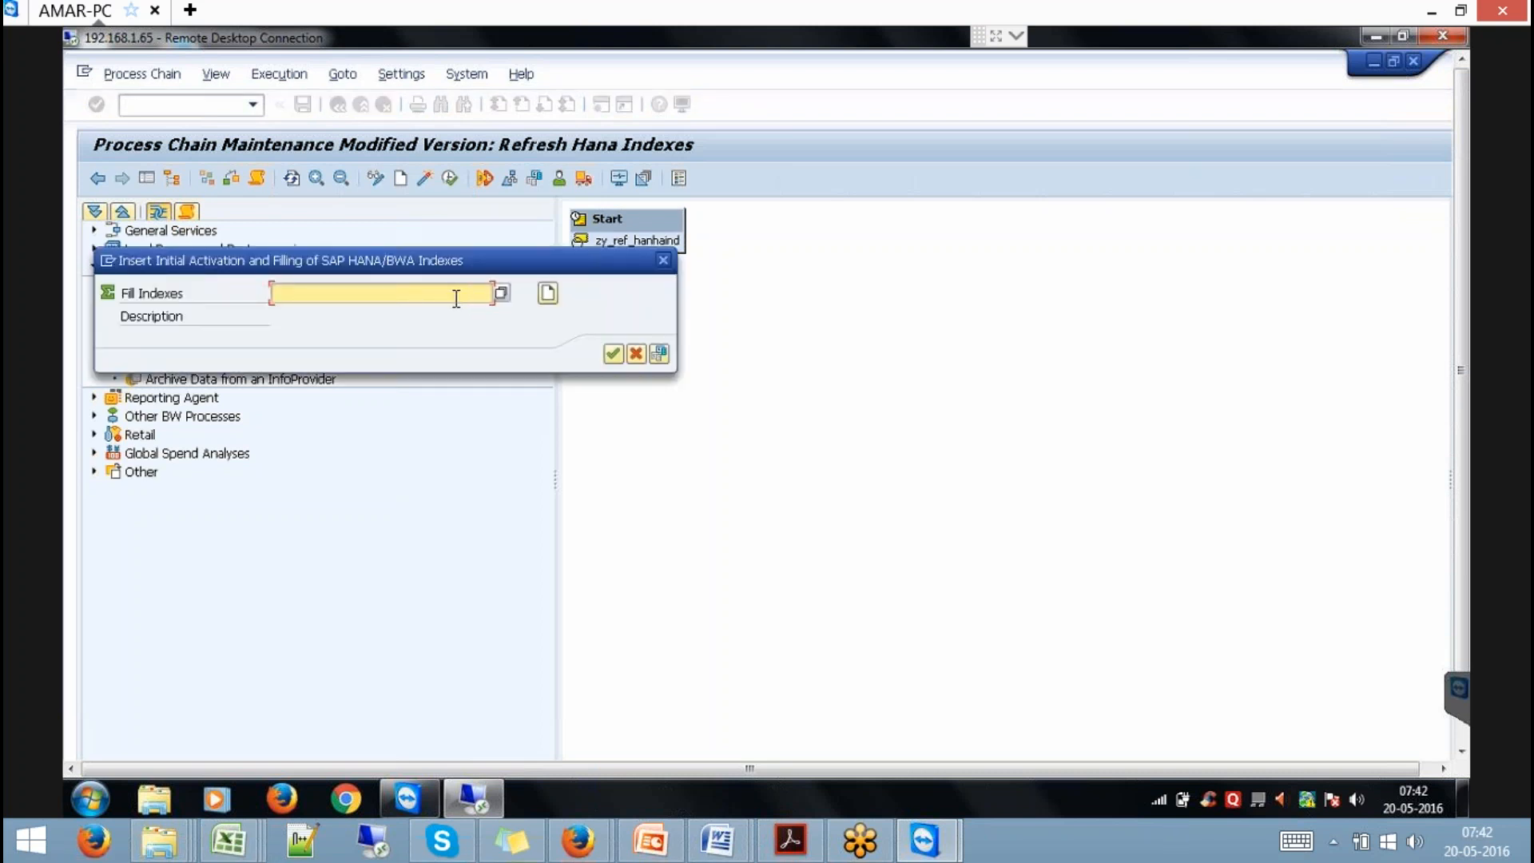
pyautogui.write('yhana')
pyautogui.press('BackSpace')
pyautogui.press('BackSpace')
pyautogui.write('naq')
pyautogui.press('Return')
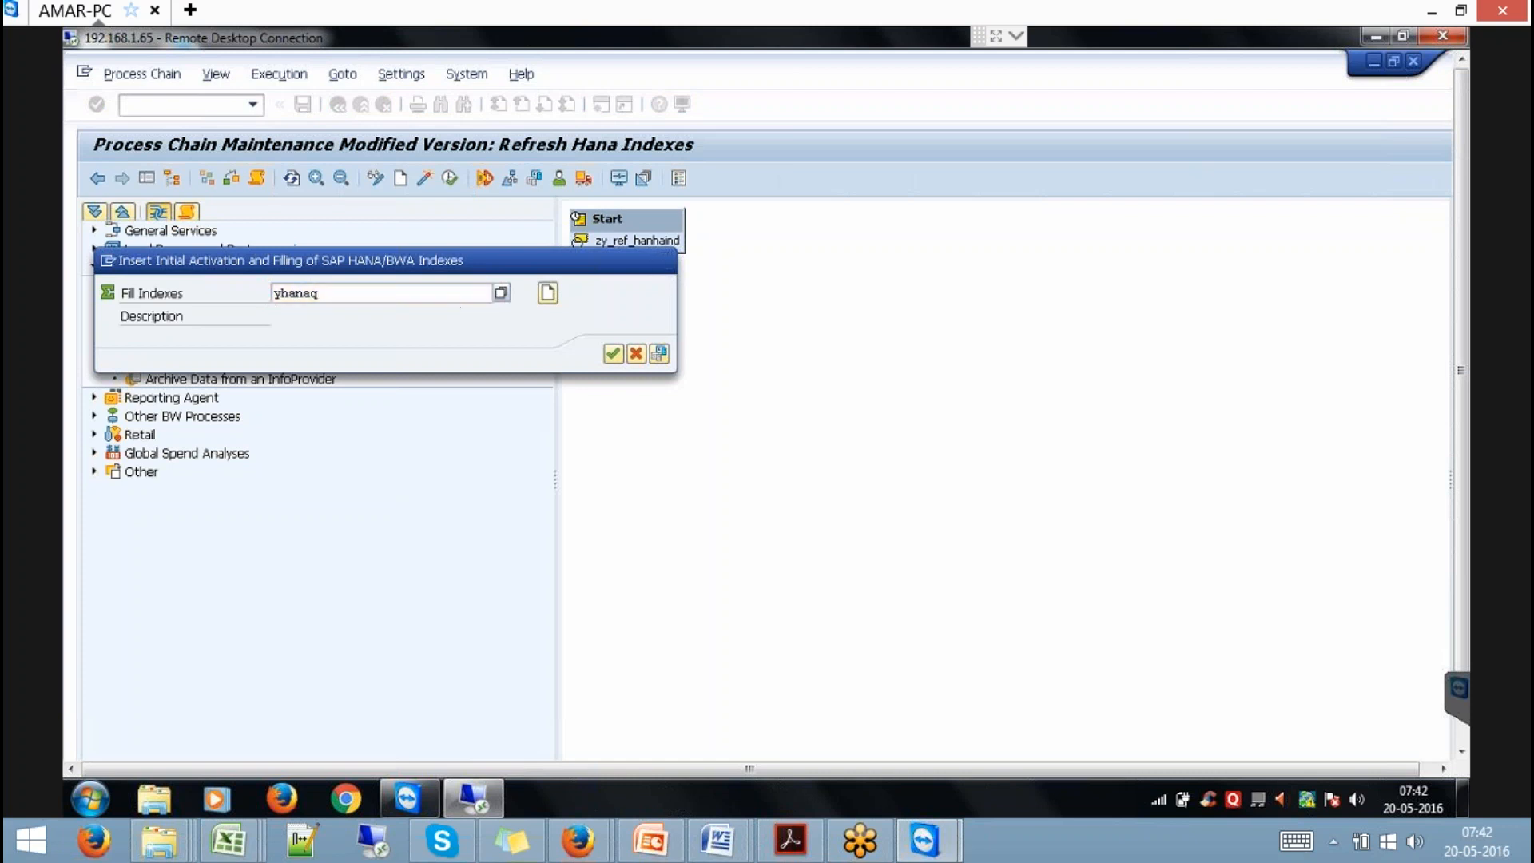
pyautogui.click(555, 627)
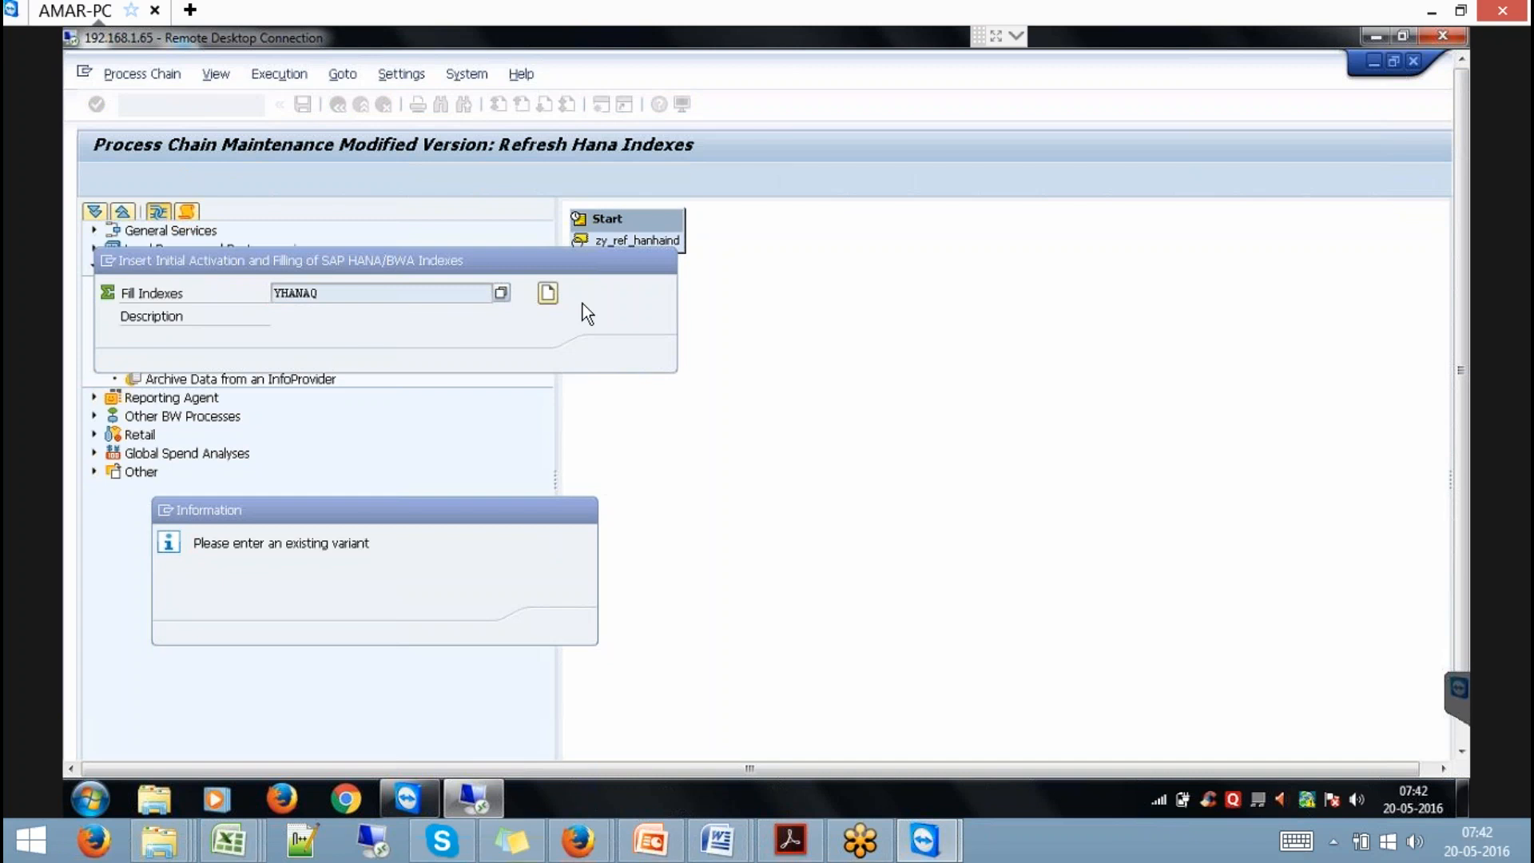
# Create the new index-filling variant yhanaq, described 'yhanaq'.
pyautogui.click(548, 292)
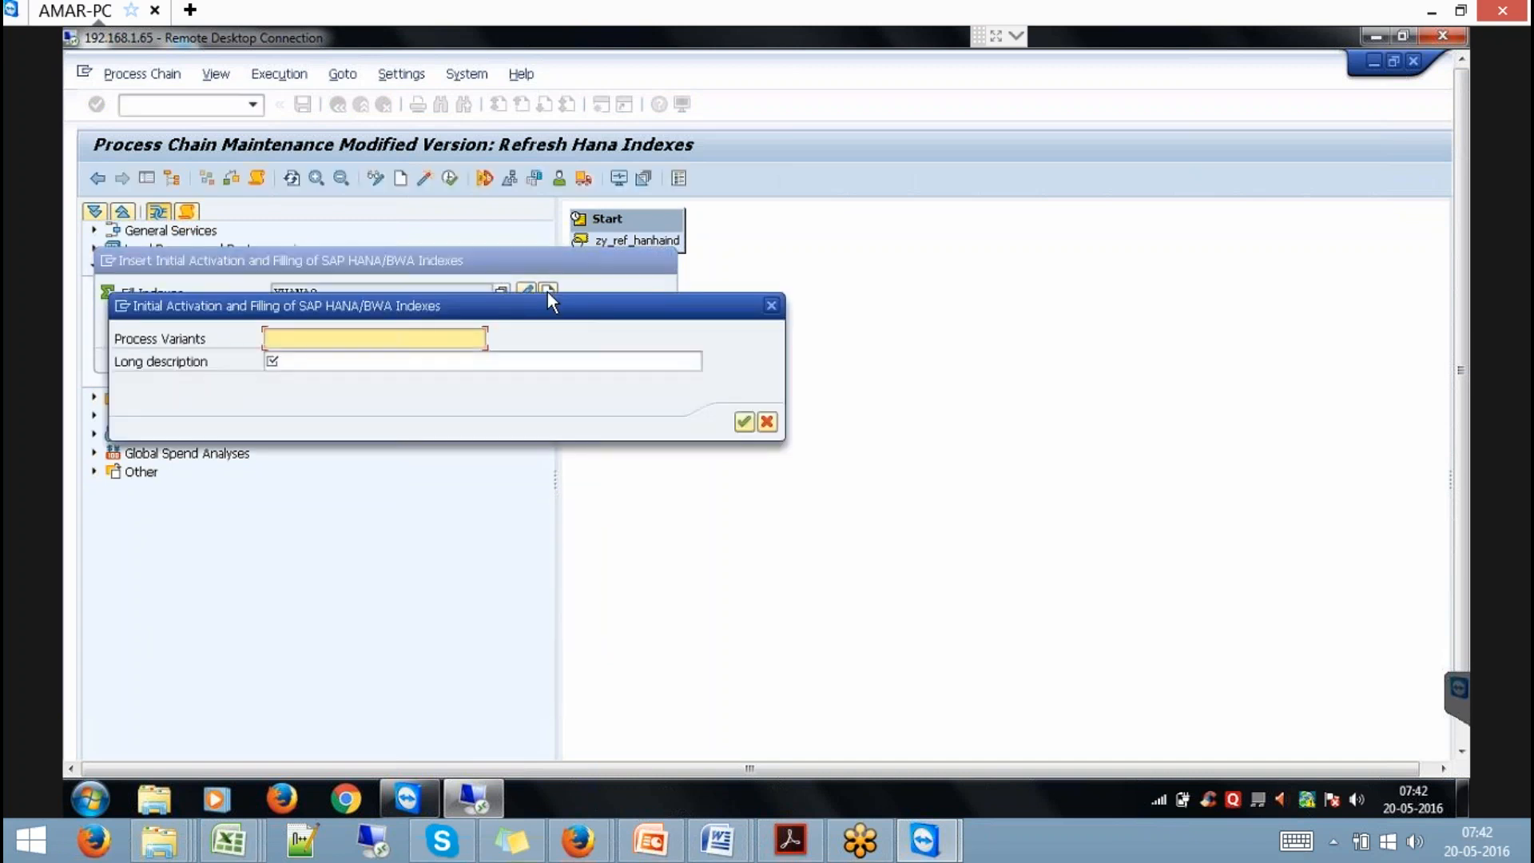
pyautogui.write('yhanaq')
pyautogui.press('Tab')
pyautogui.write('yhanaq')
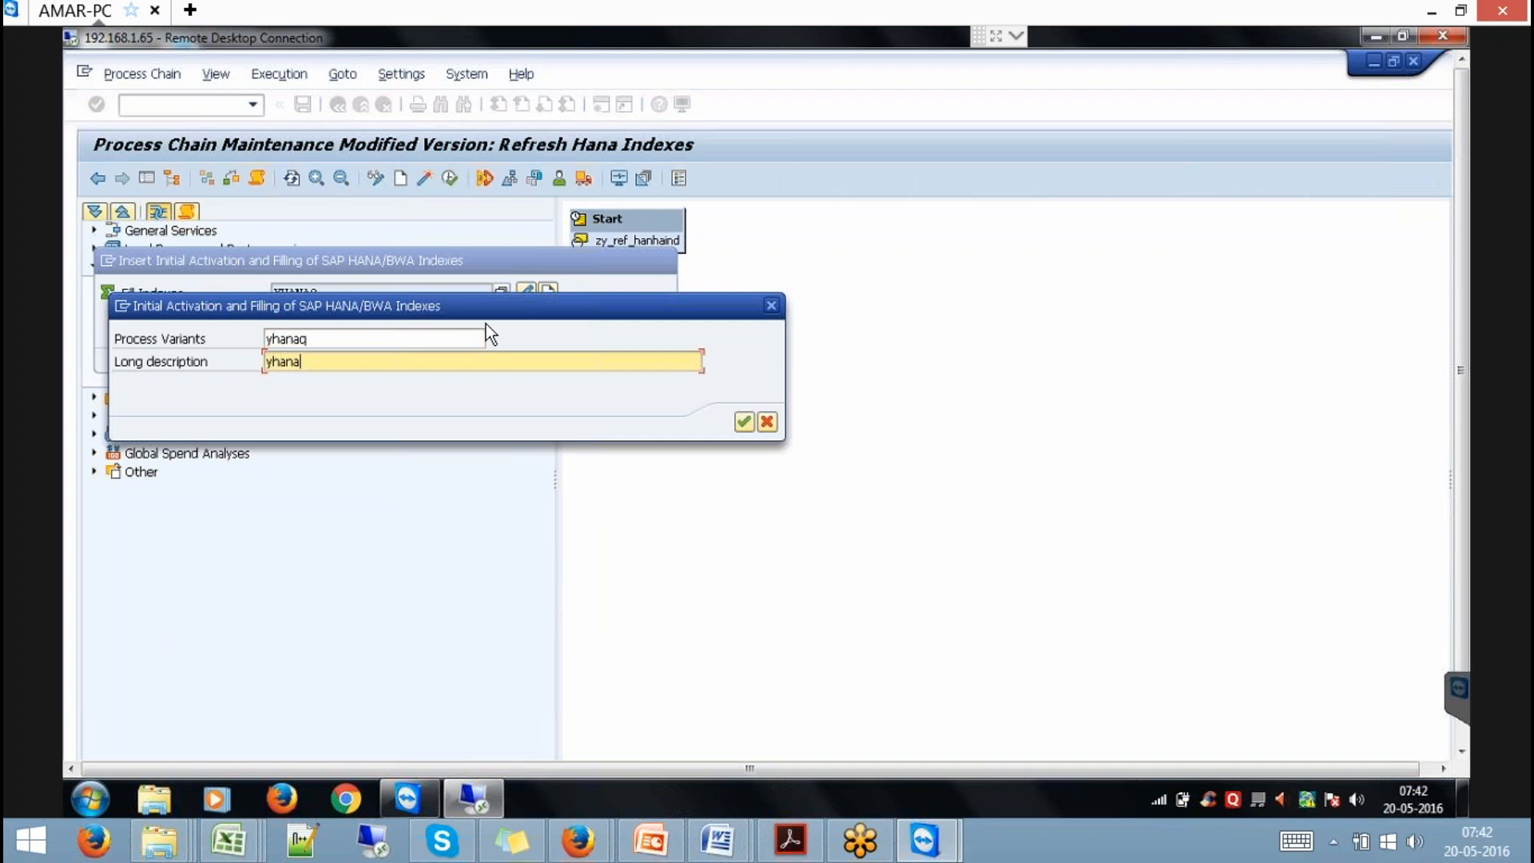
pyautogui.press('Return')
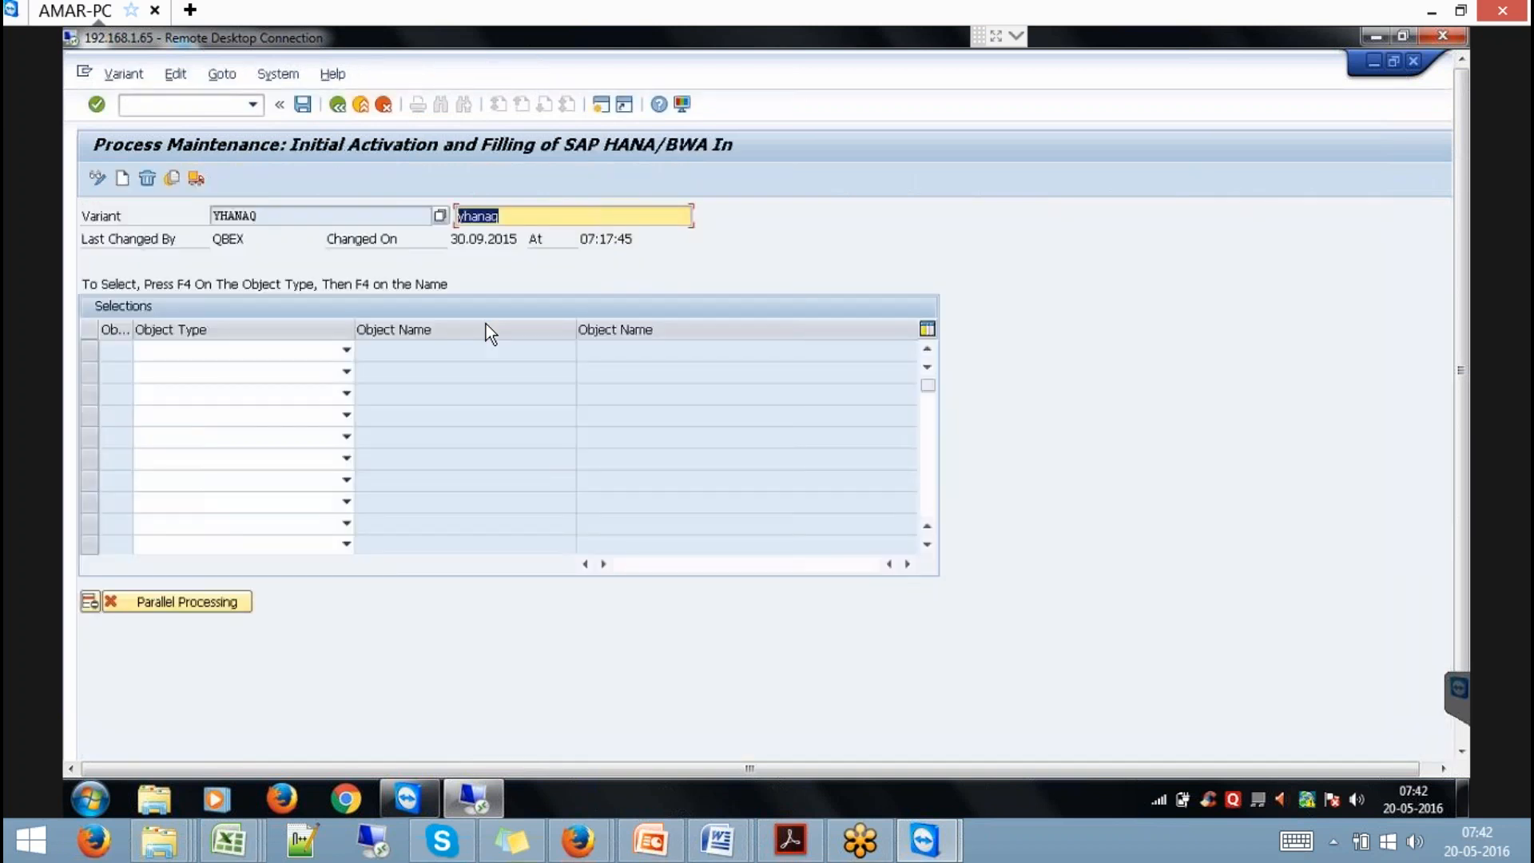
# Select the HANAQ query as the SAP HANA/BWA index object, save, and accept the step.
pyautogui.click(347, 353)
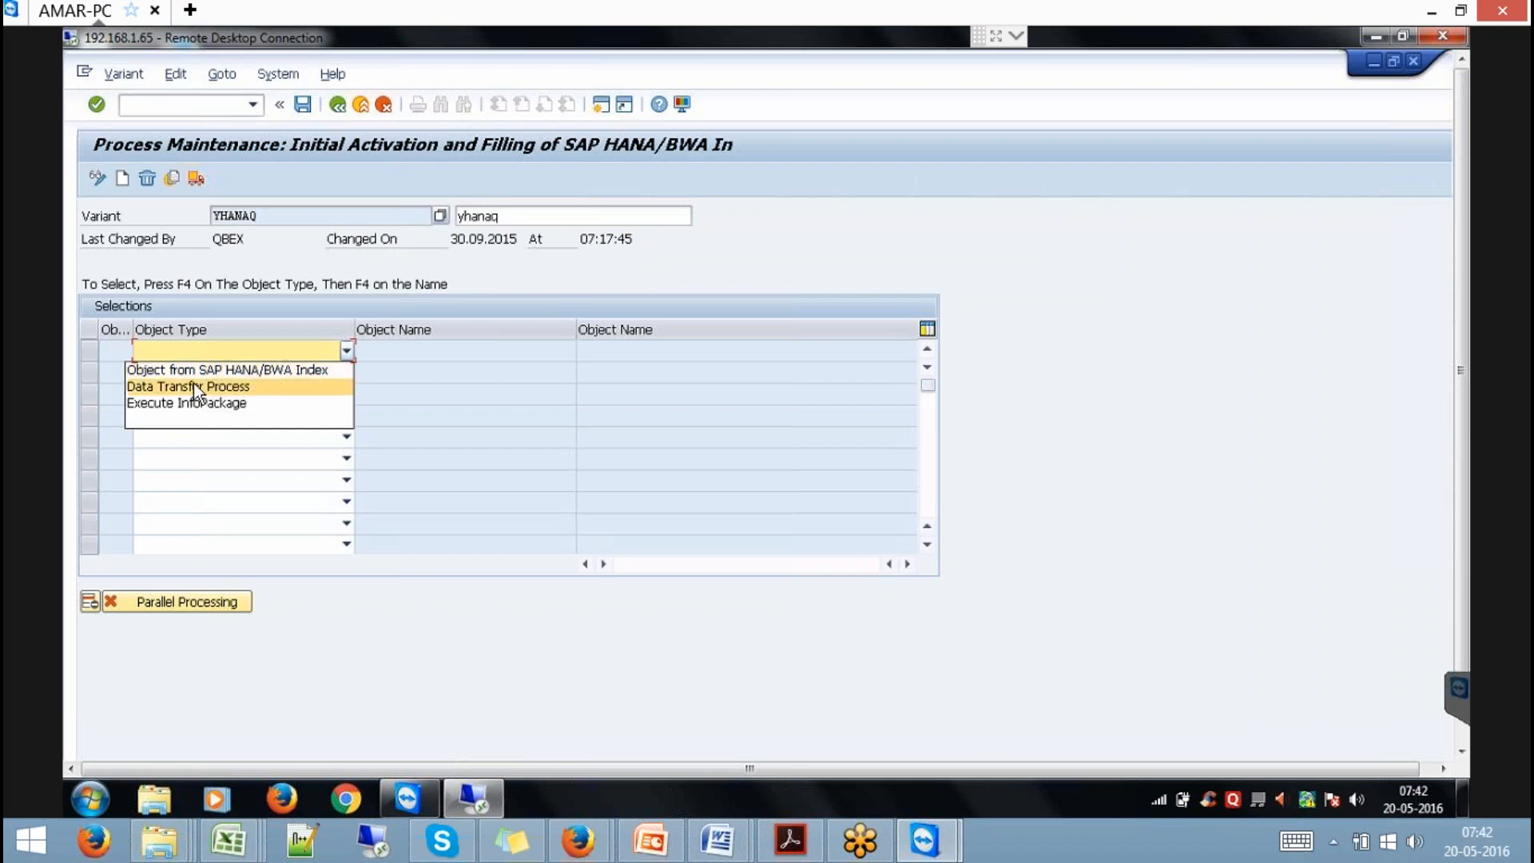
pyautogui.click(301, 366)
pyautogui.click(447, 348)
pyautogui.click(584, 349)
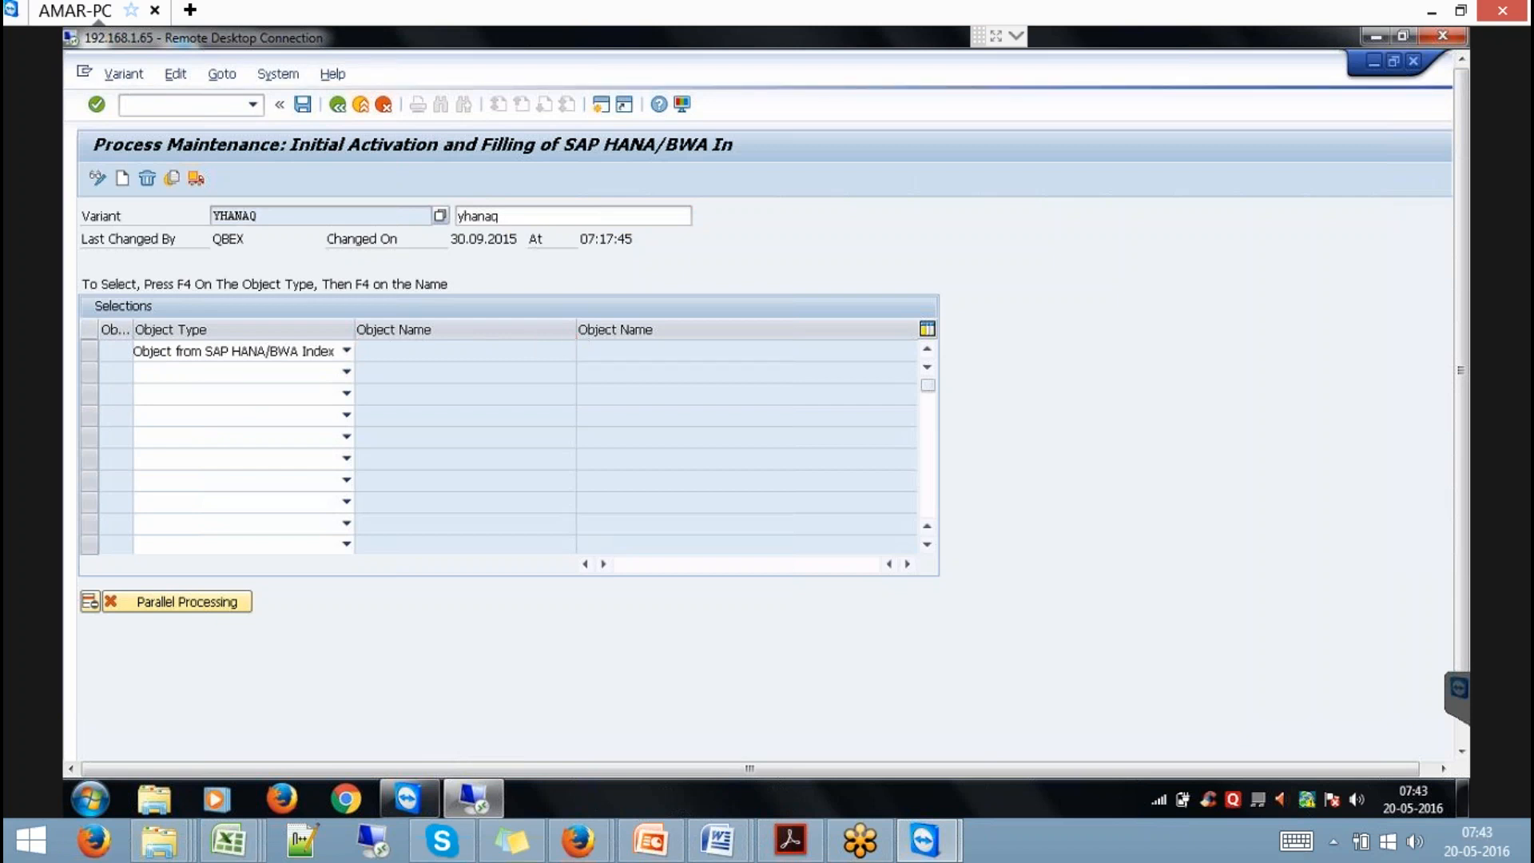
pyautogui.click(495, 154)
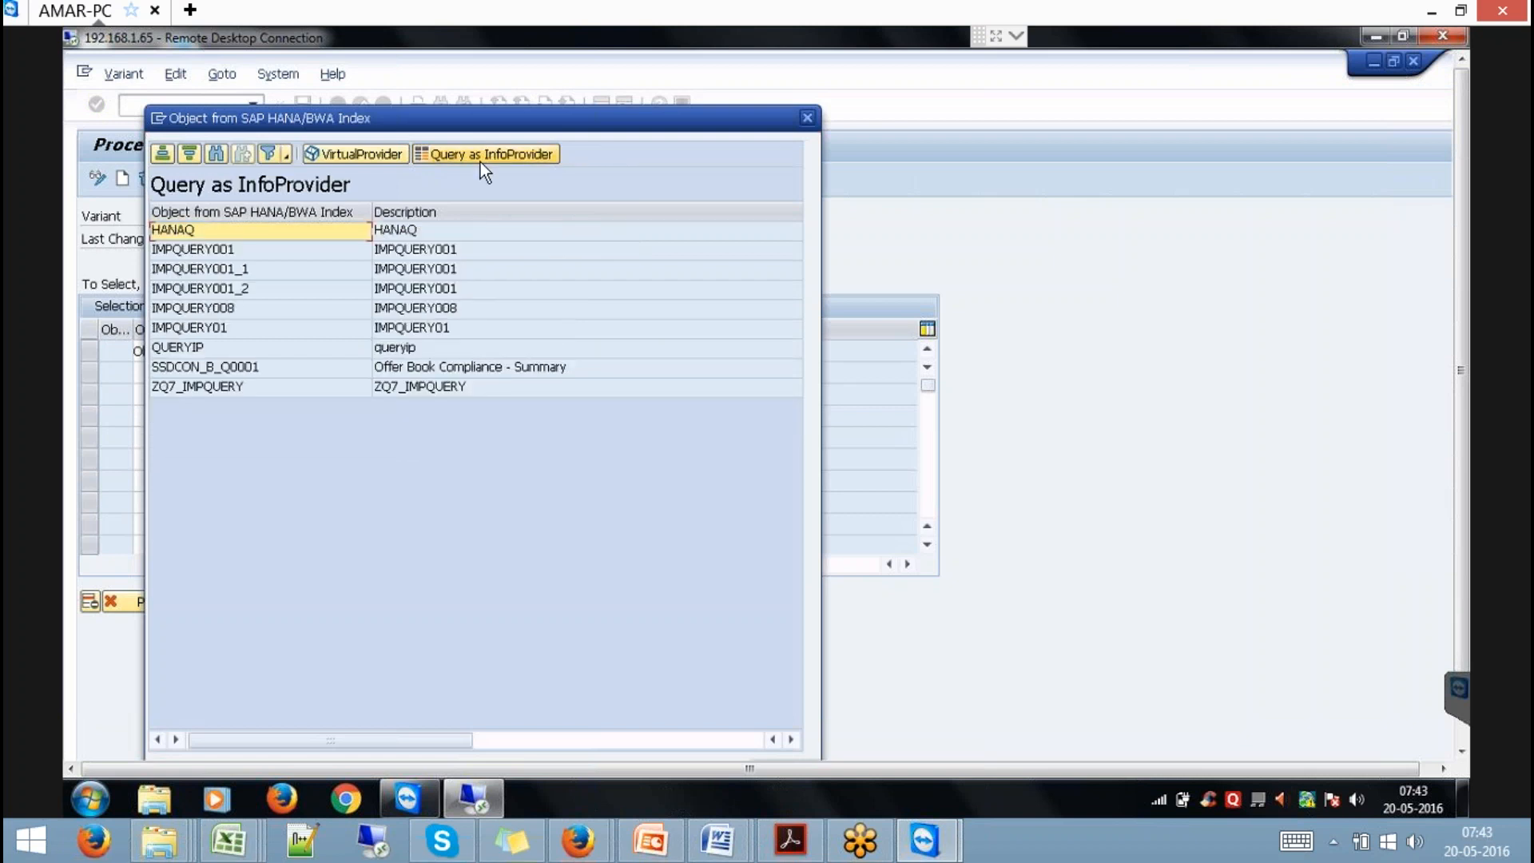
pyautogui.doubleClick(184, 231)
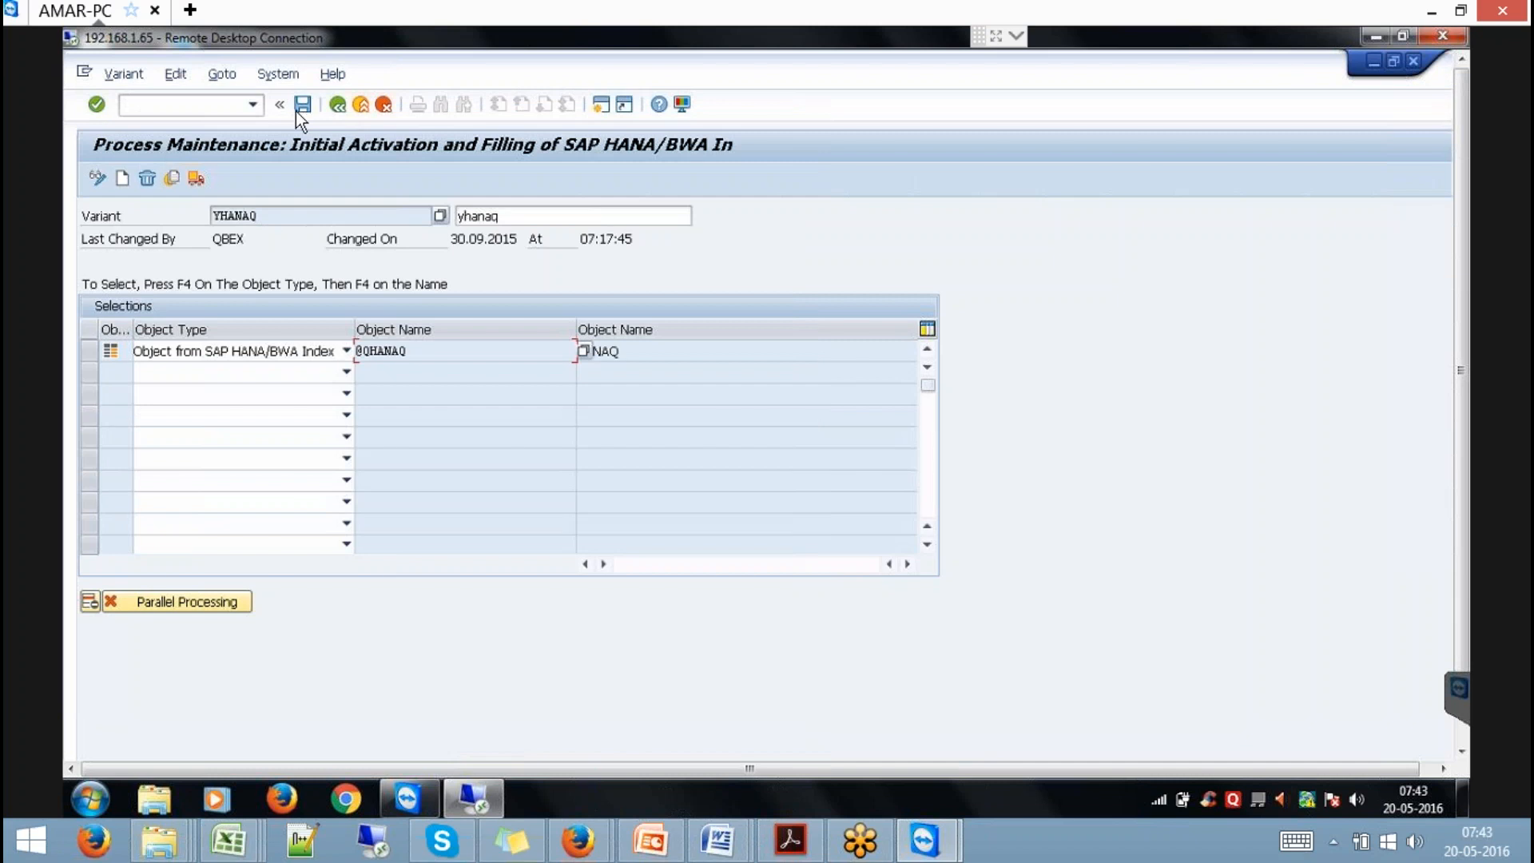
pyautogui.click(302, 105)
pyautogui.click(338, 104)
pyautogui.click(612, 354)
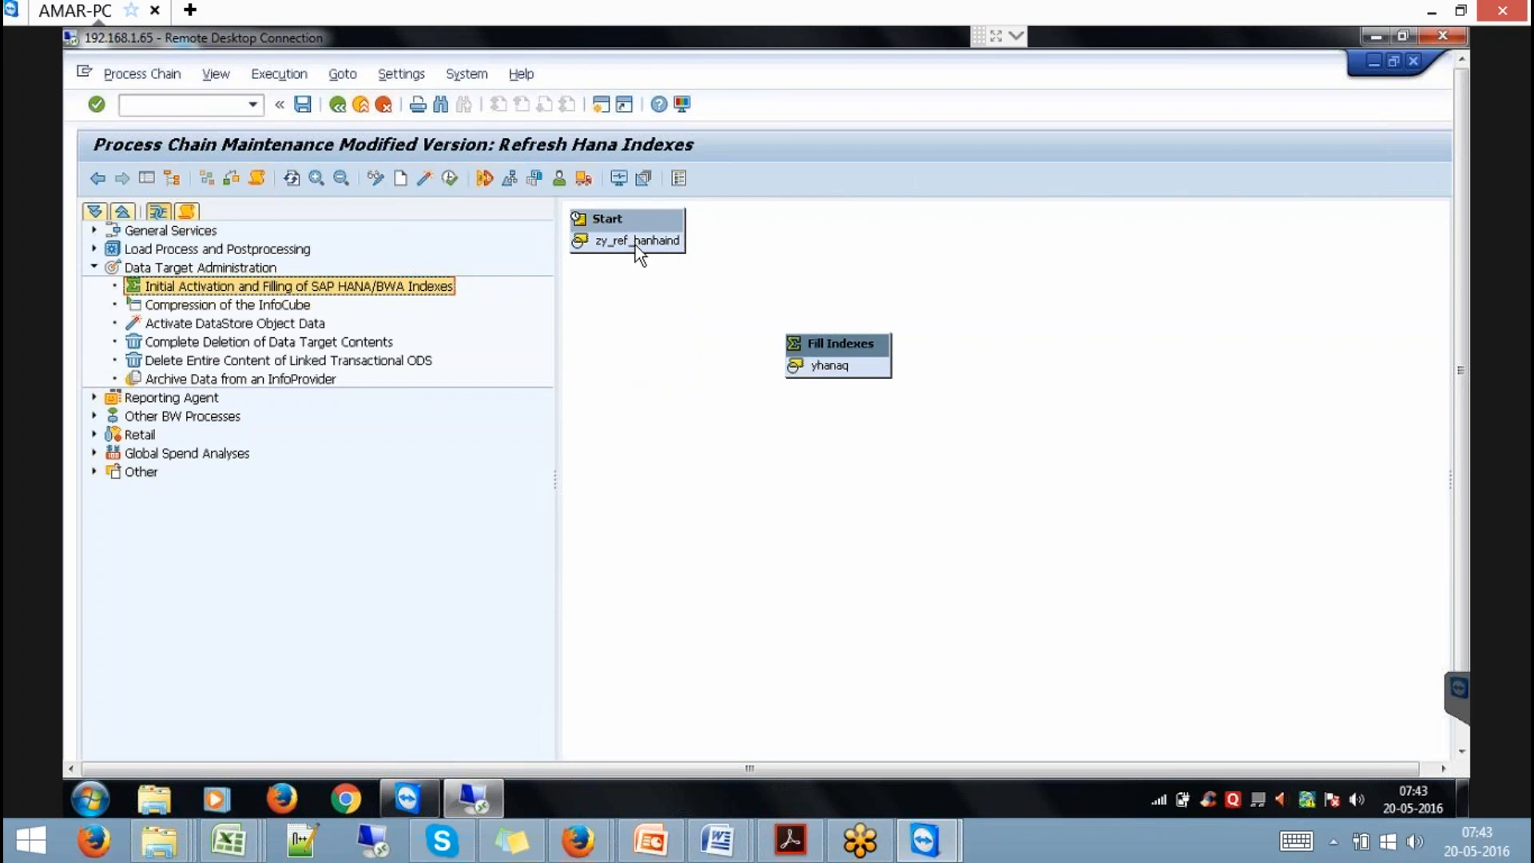
# Link Start to Fill Indexes and set the start variant to run immediately.
pyautogui.moveTo(635, 248); pyautogui.dragTo(835, 351)
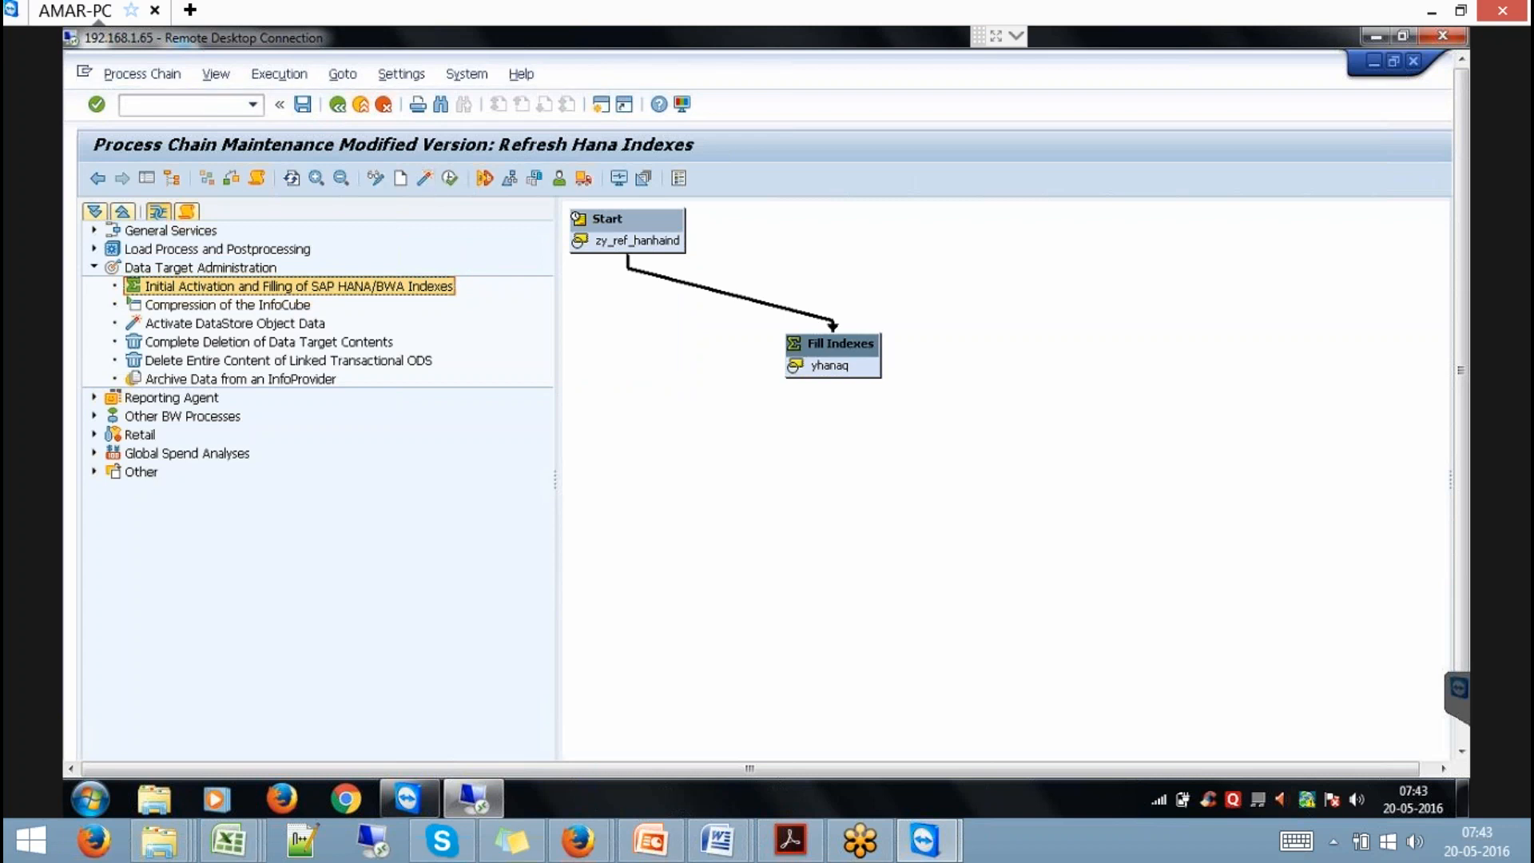
pyautogui.rightClick(626, 224)
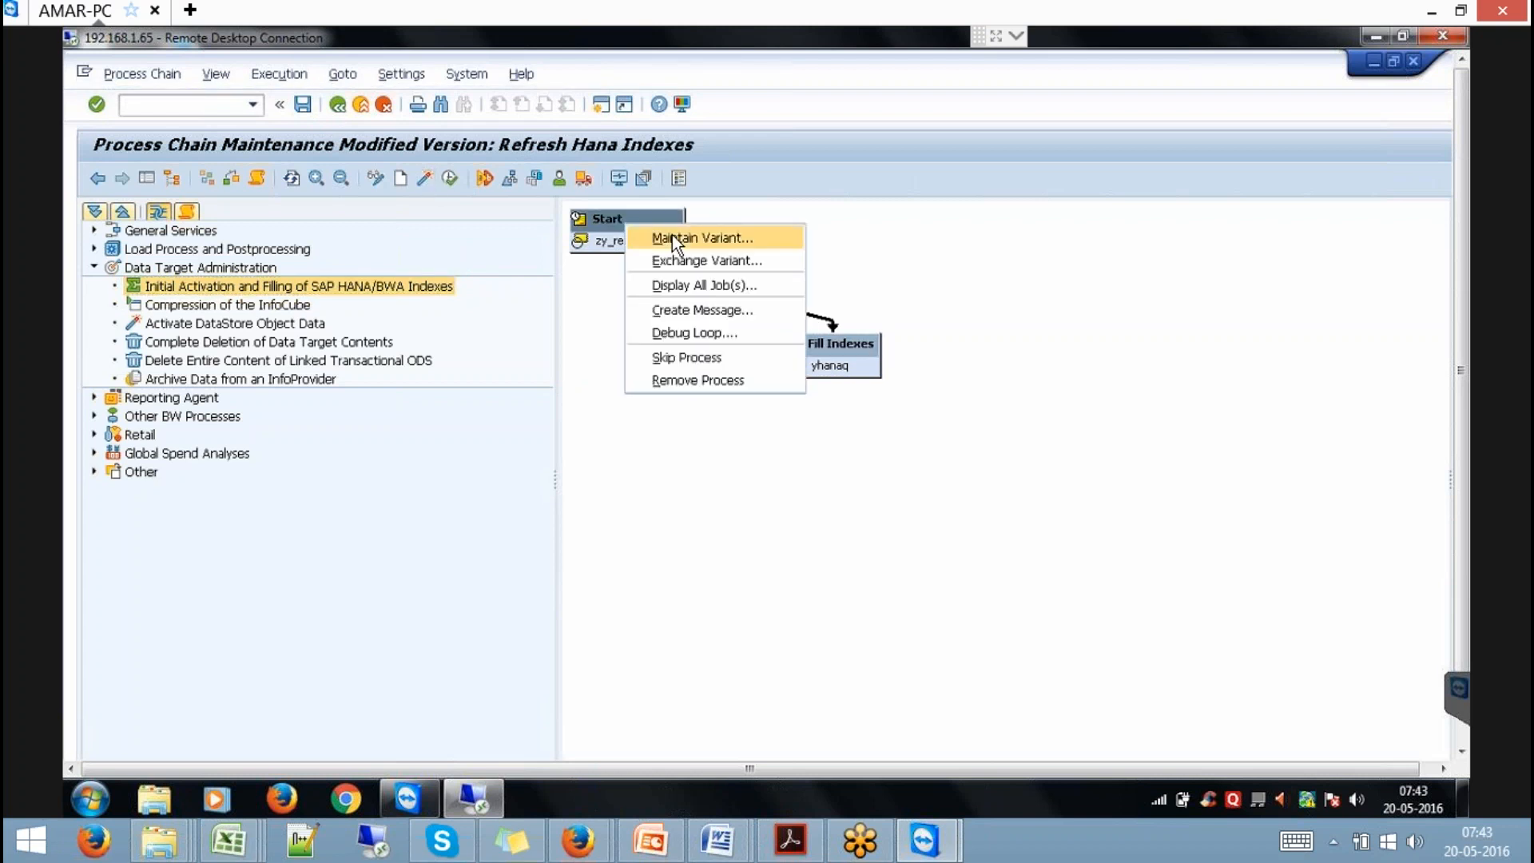
pyautogui.click(673, 236)
pyautogui.click(434, 311)
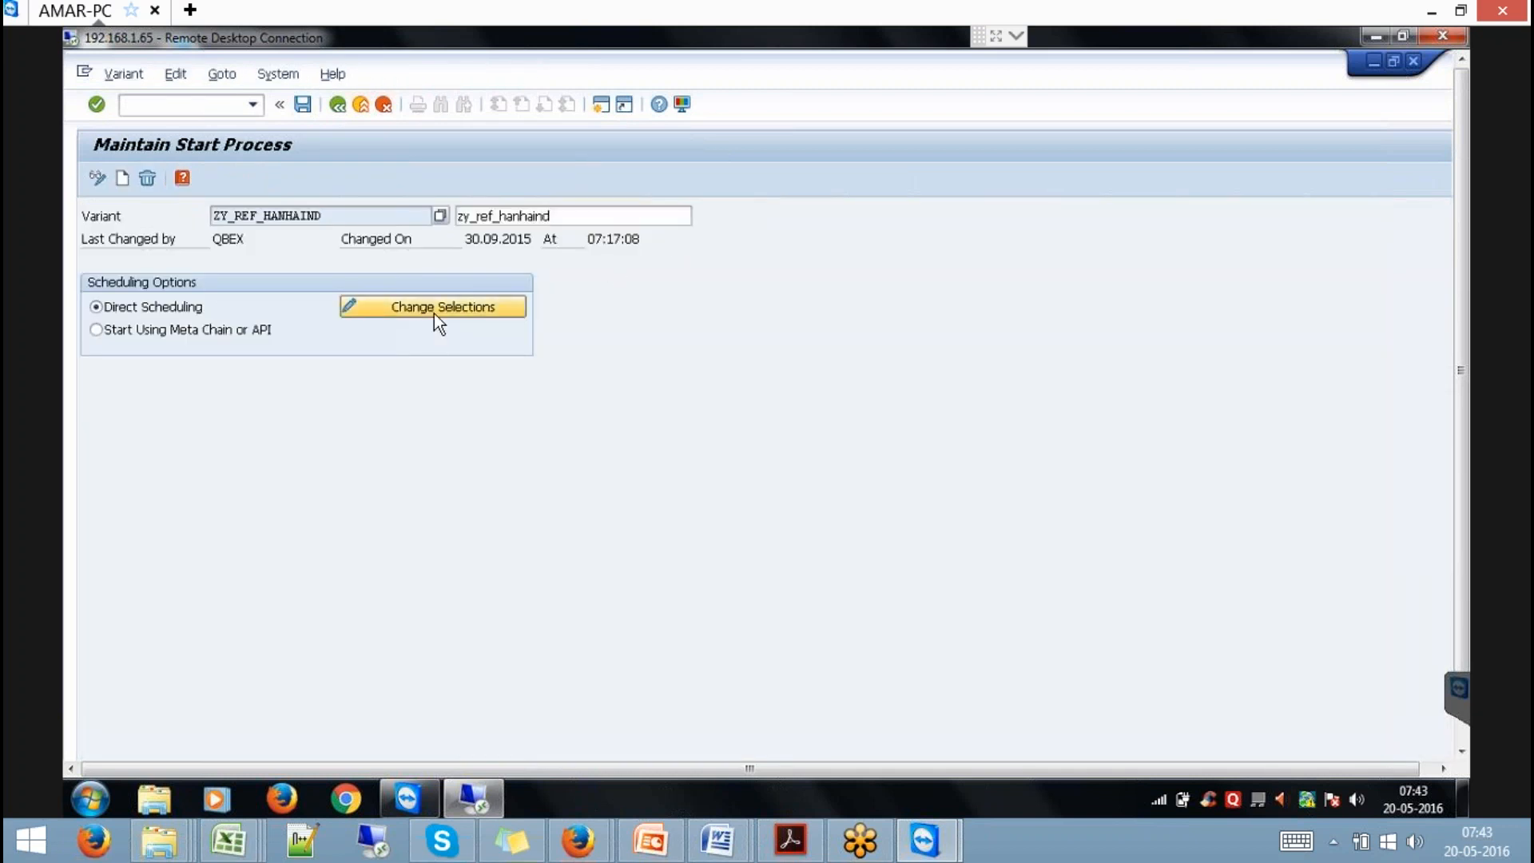
pyautogui.click(165, 275)
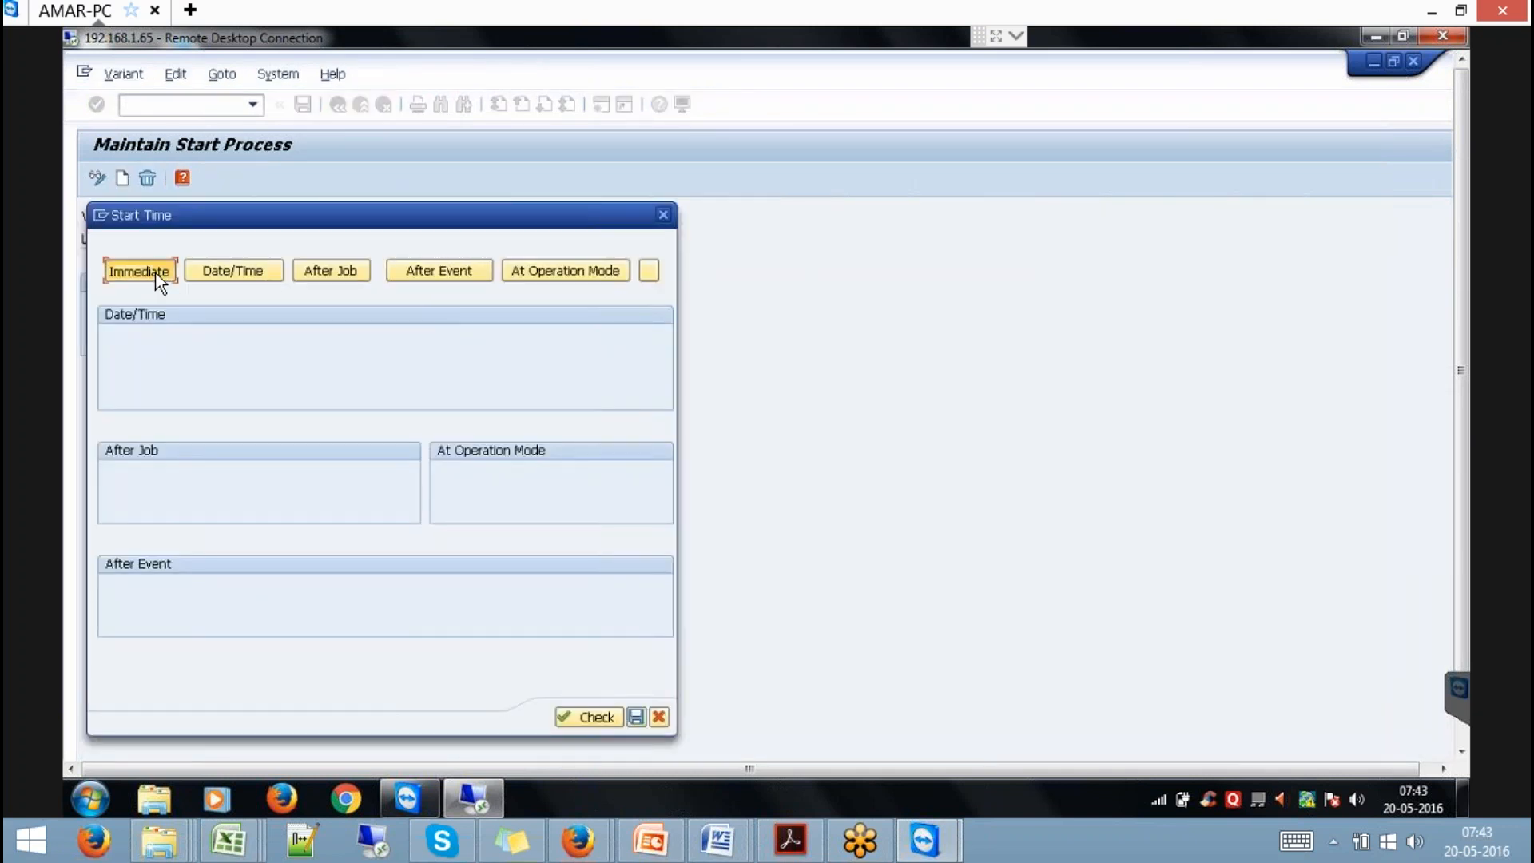
pyautogui.click(468, 717)
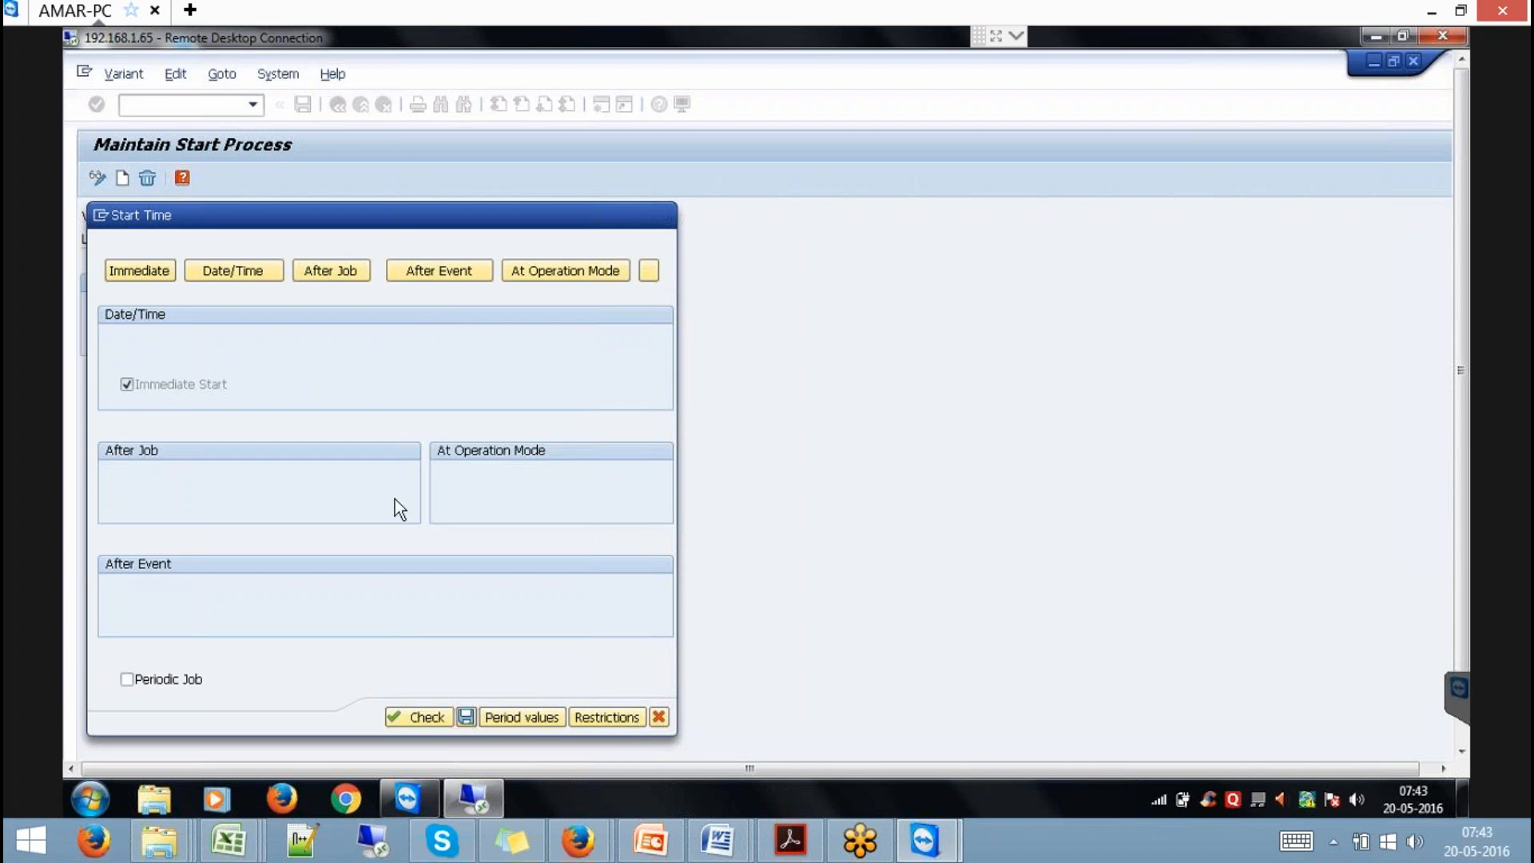
pyautogui.click(337, 108)
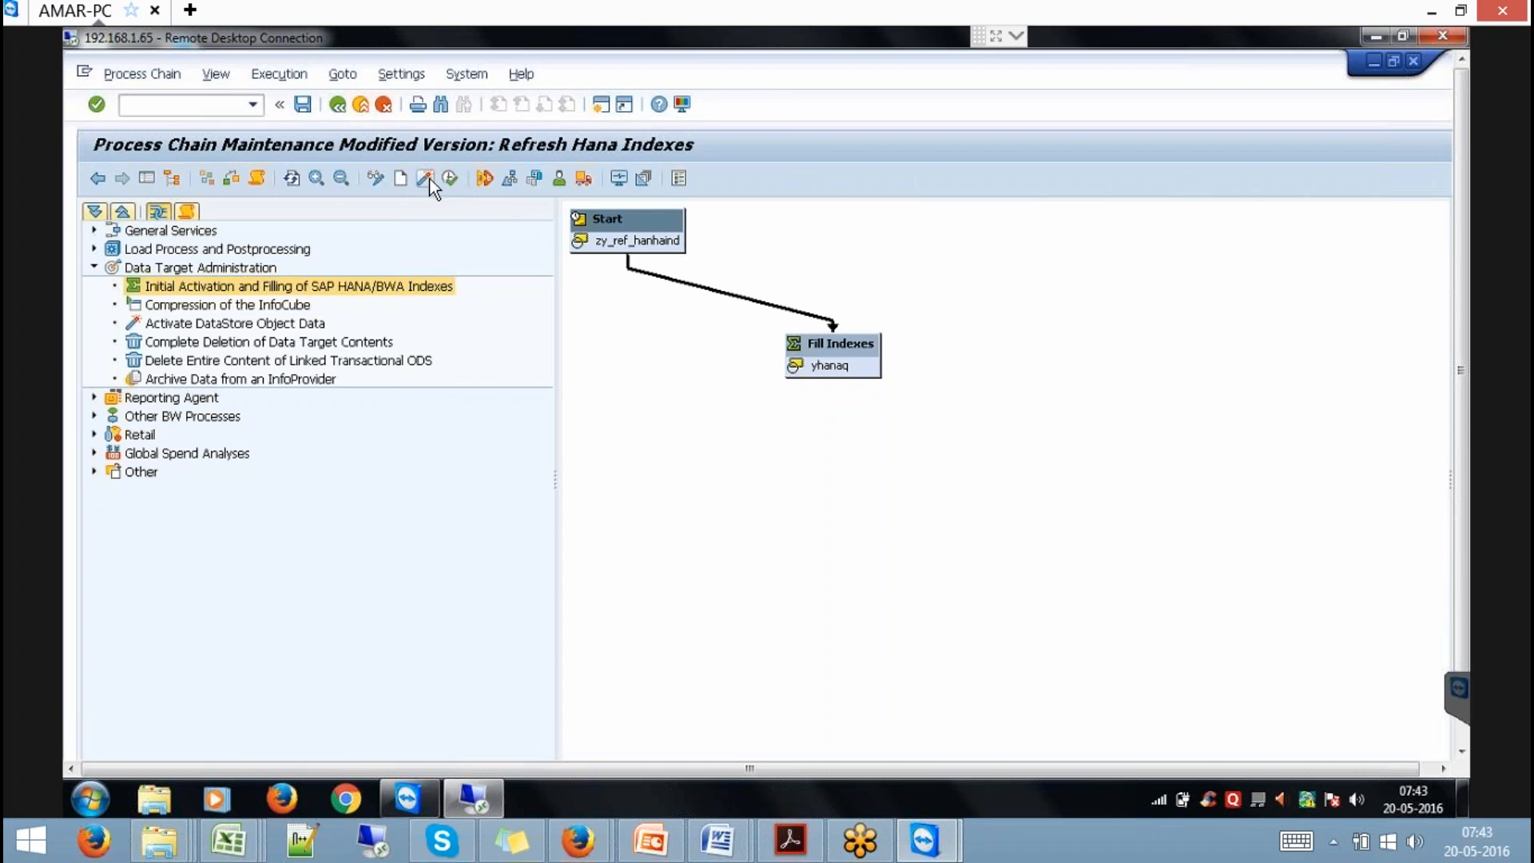
# Activate and schedule the chain with Job Priority A, then view its run log.
pyautogui.click(451, 179)
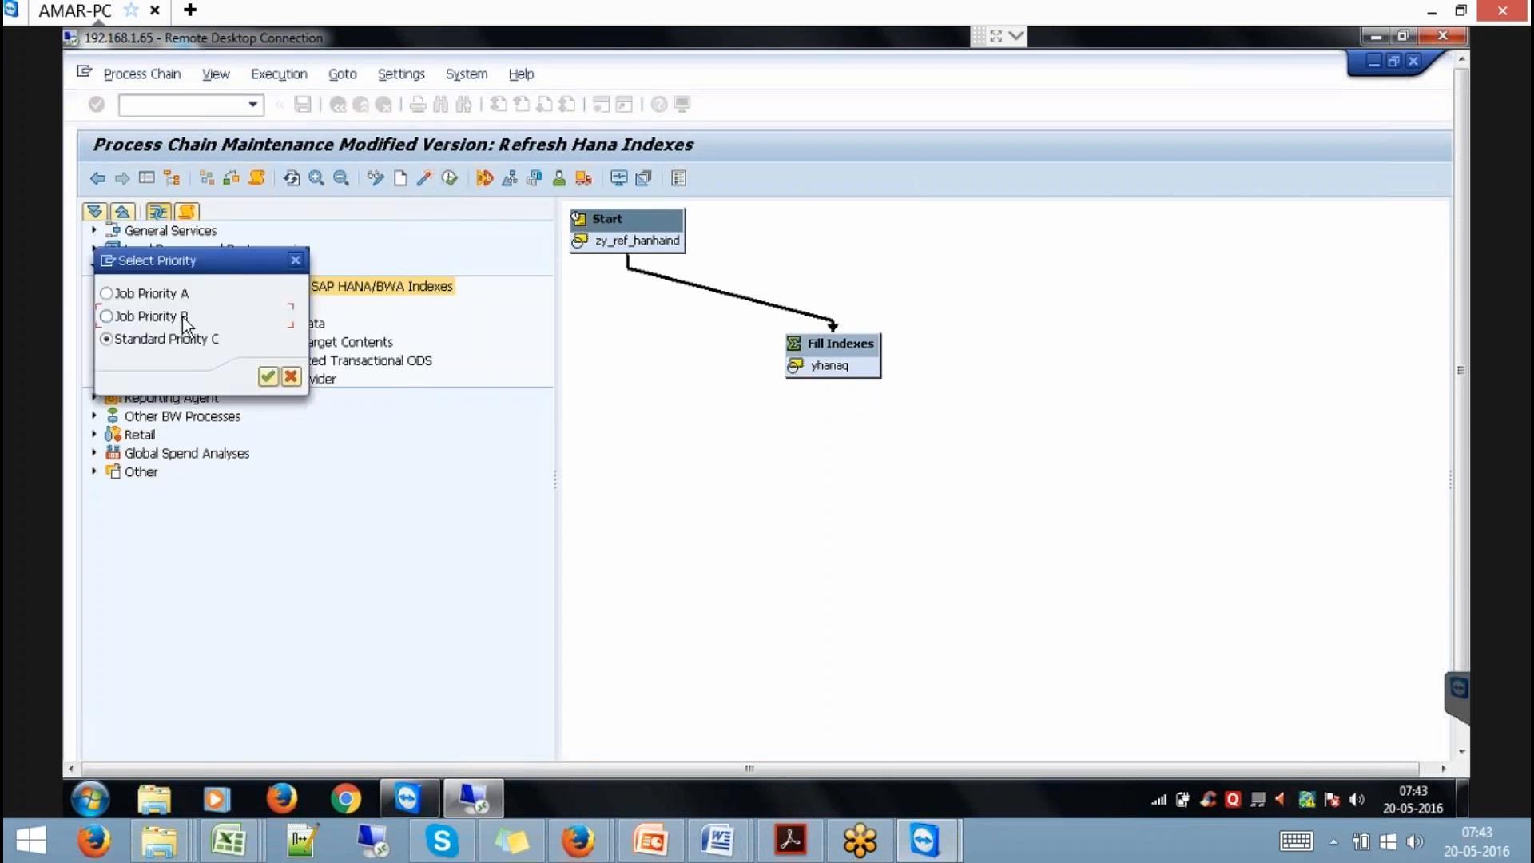
pyautogui.click(154, 294)
pyautogui.click(269, 377)
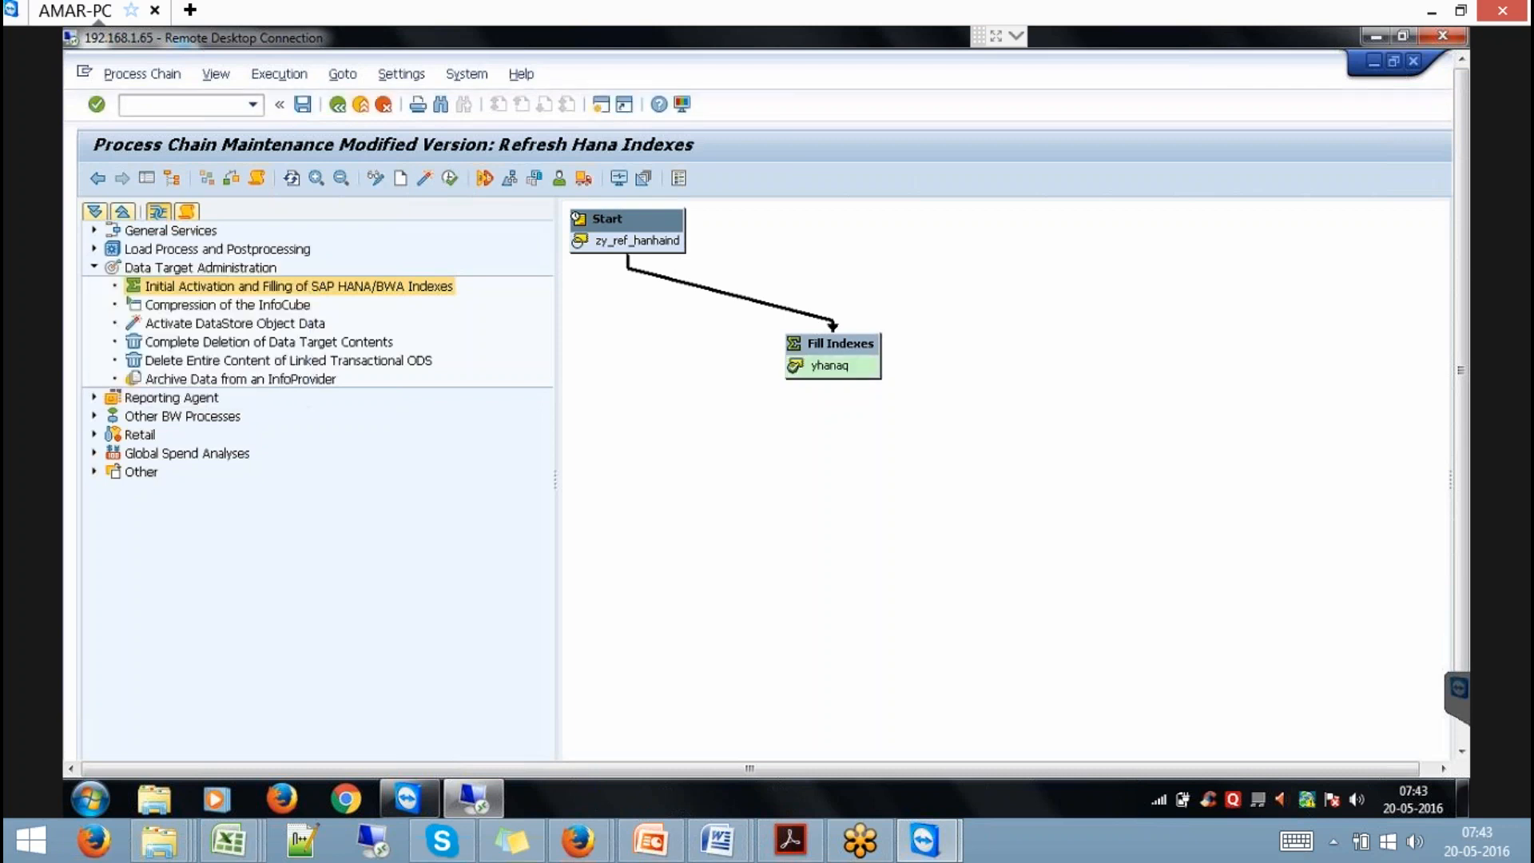
pyautogui.click(256, 180)
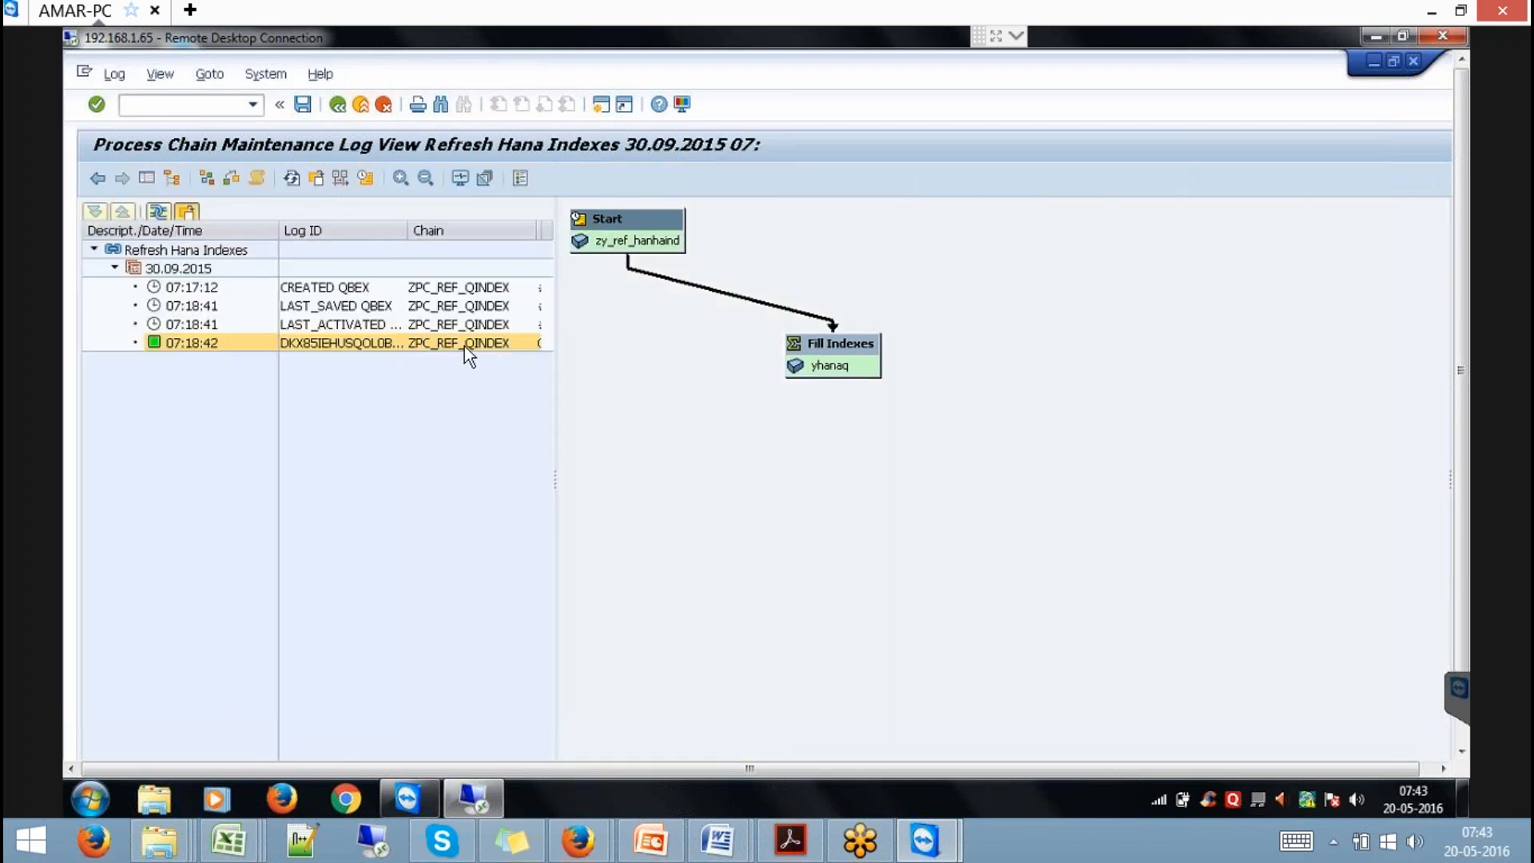
pyautogui.click(1459, 729)
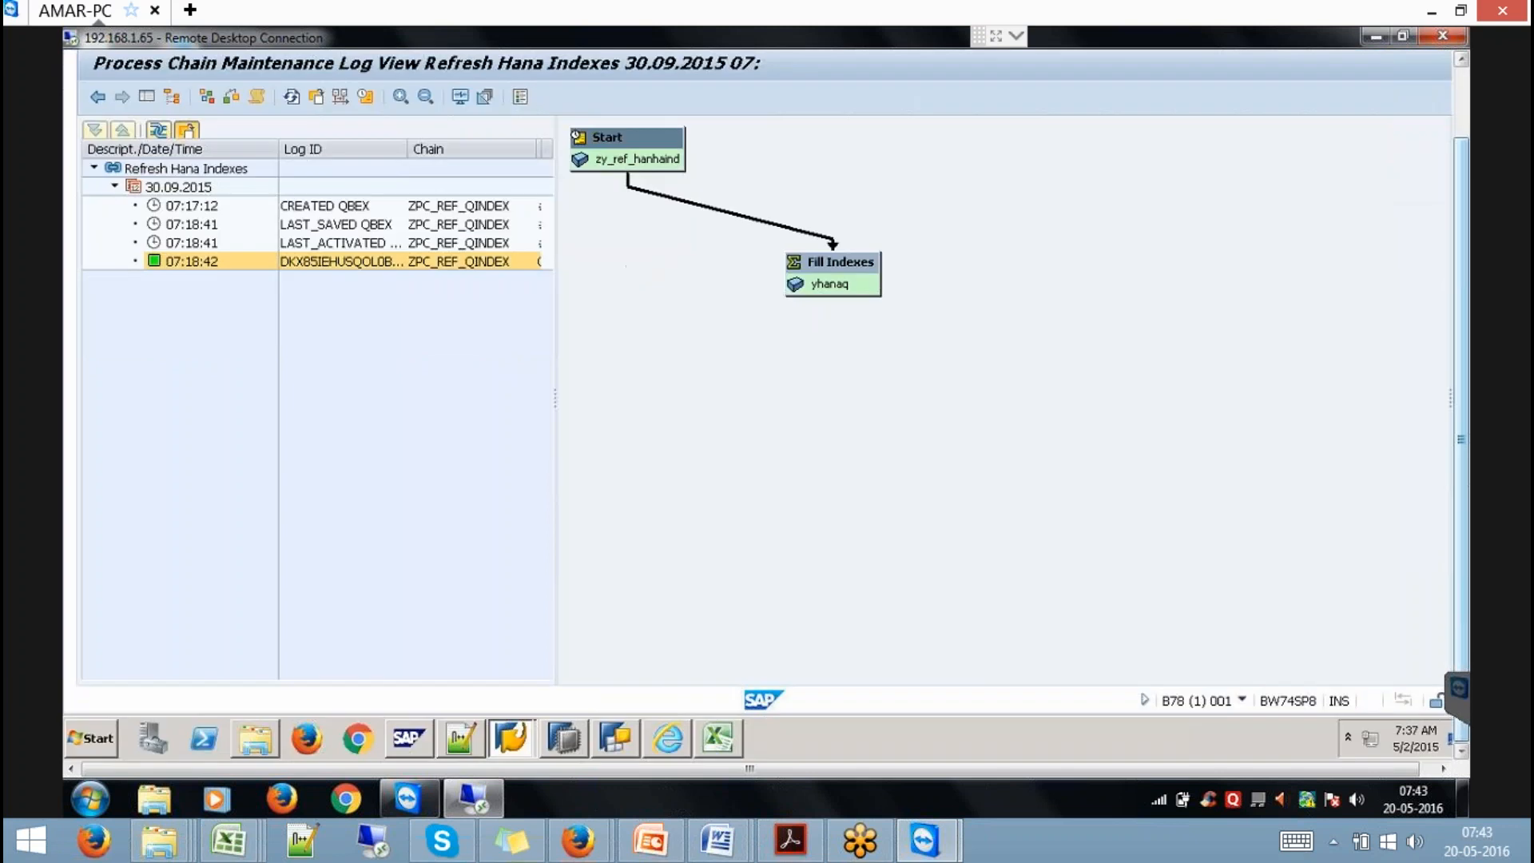
# Refresh the HANAQ preview to show doubled sums (2012: 6 and 520), then open slide 21 and the MM BI_SSR_Ver3 workbook.
pyautogui.click(566, 738)
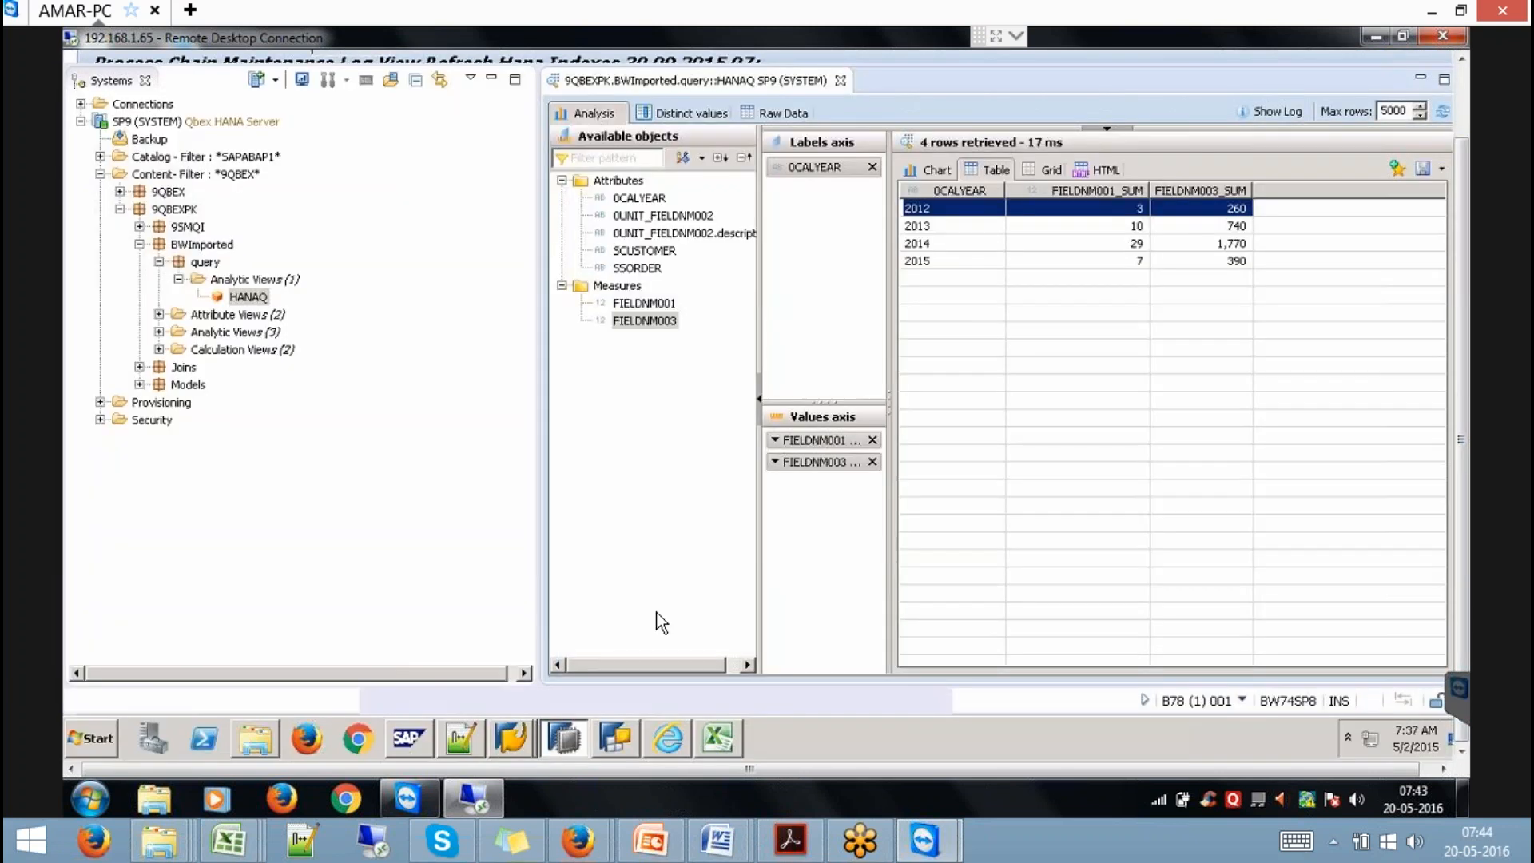
pyautogui.click(1442, 112)
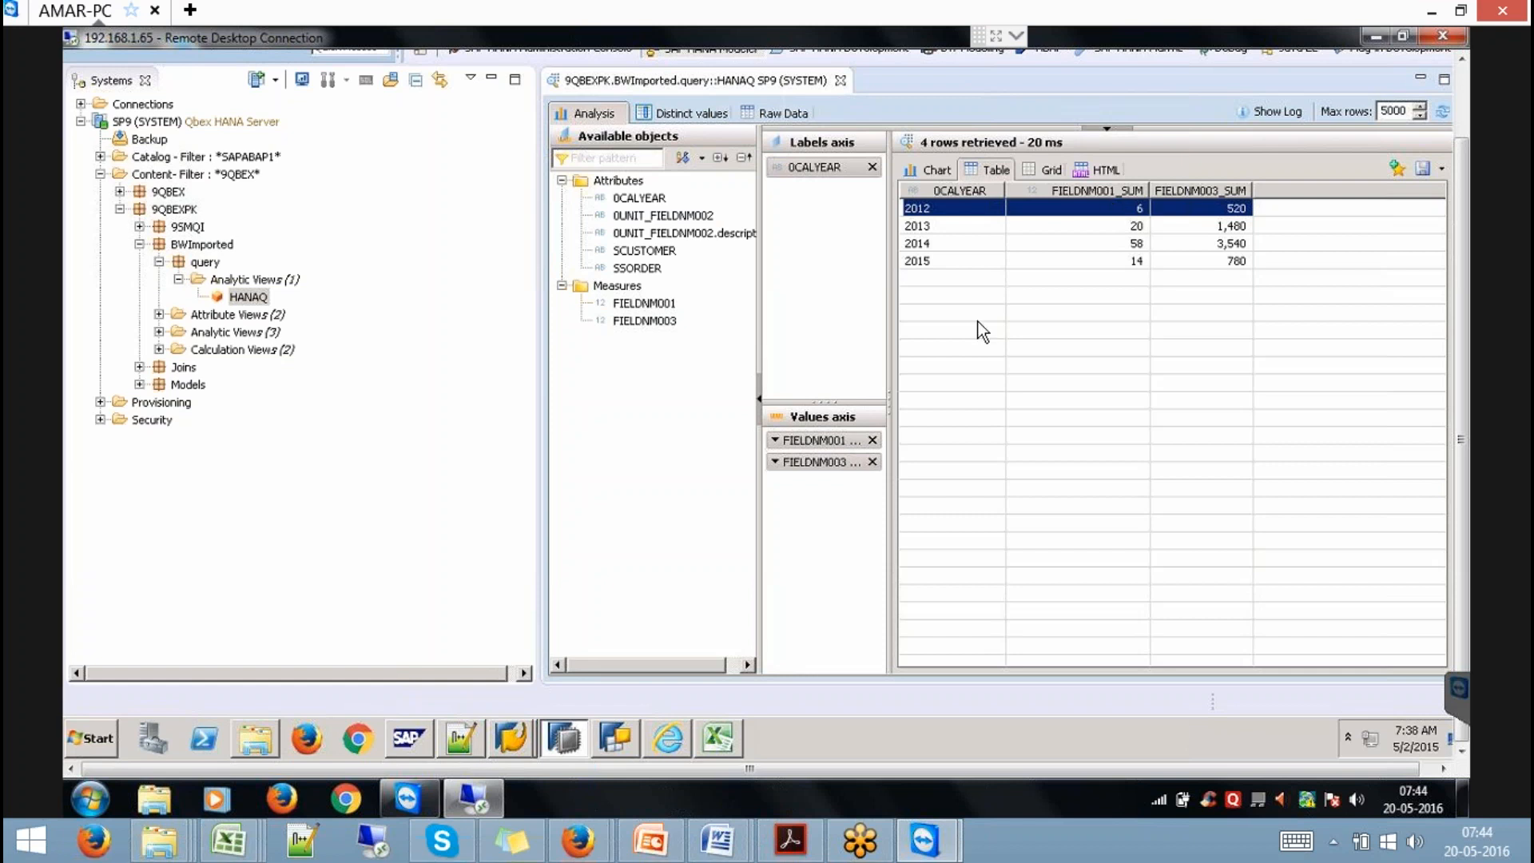
pyautogui.click(663, 822)
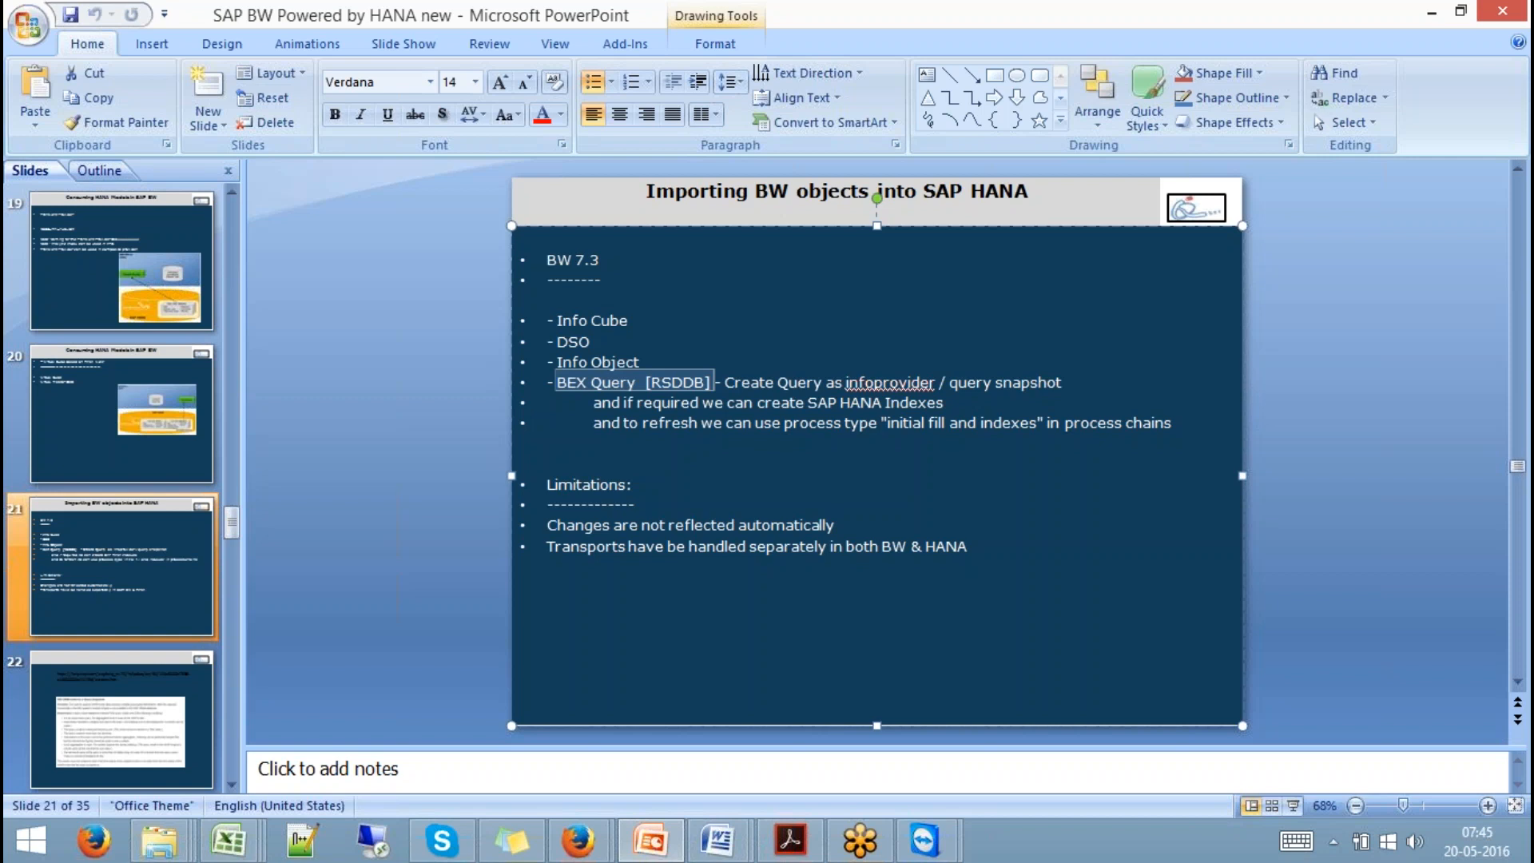
pyautogui.click(240, 840)
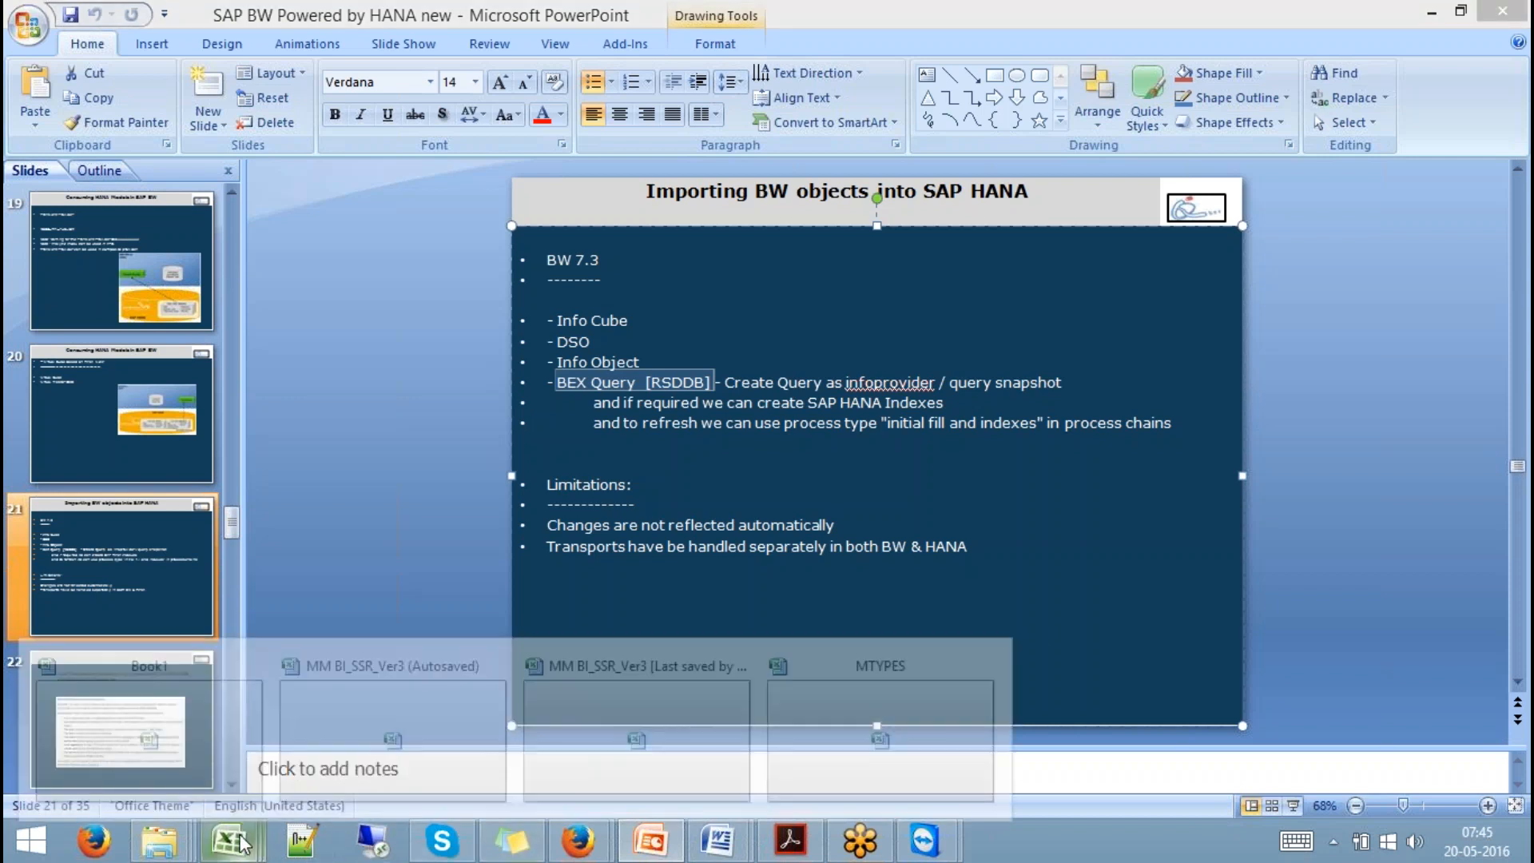
pyautogui.click(360, 759)
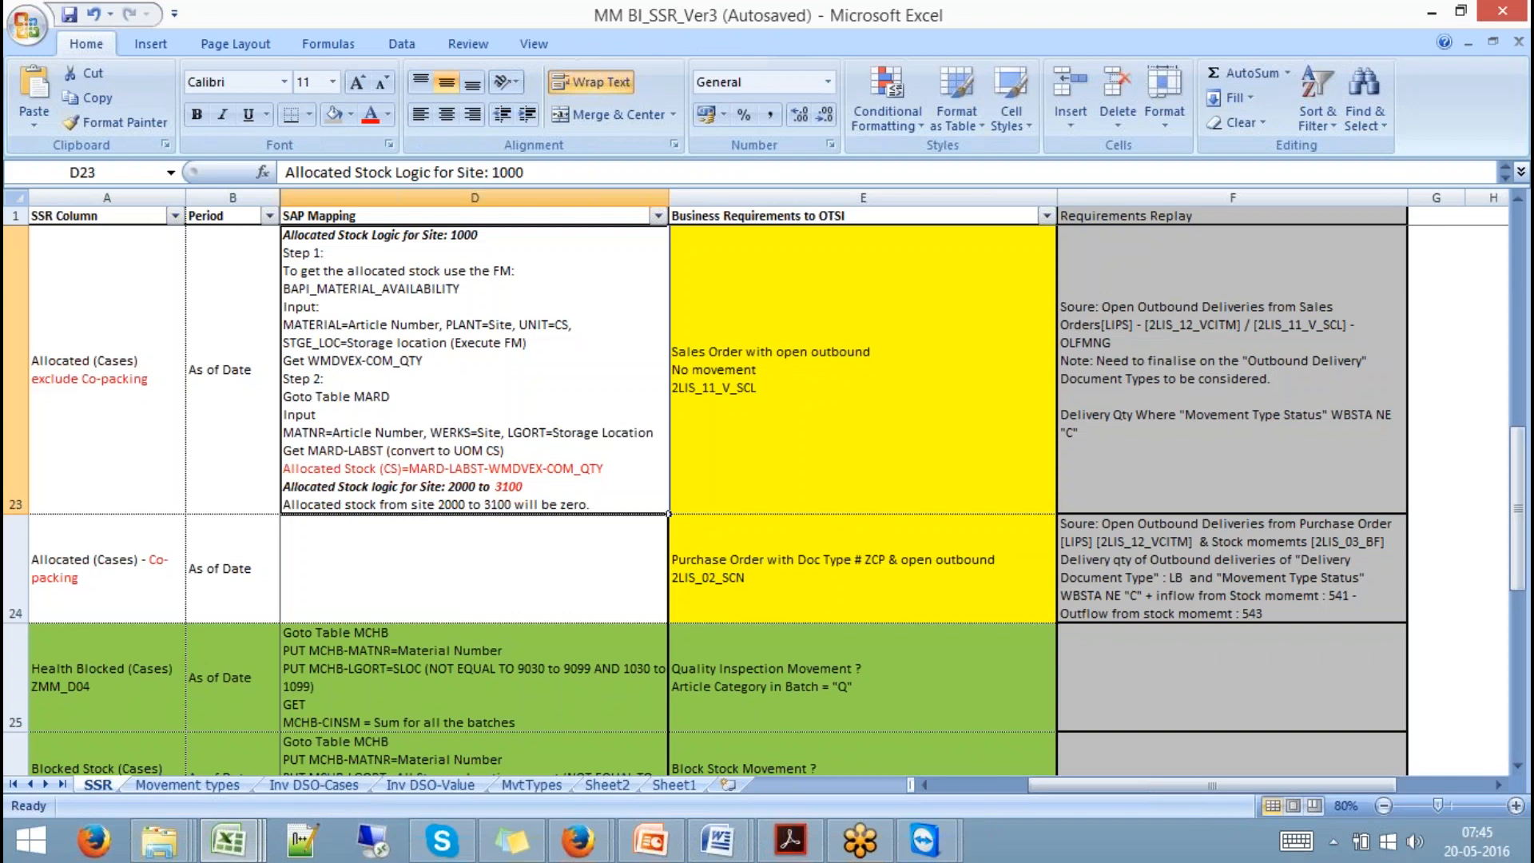
# In Book1, label F6 'Cubea' and F10 'HM-CUBEA'.
pyautogui.click(248, 835)
pyautogui.click(206, 759)
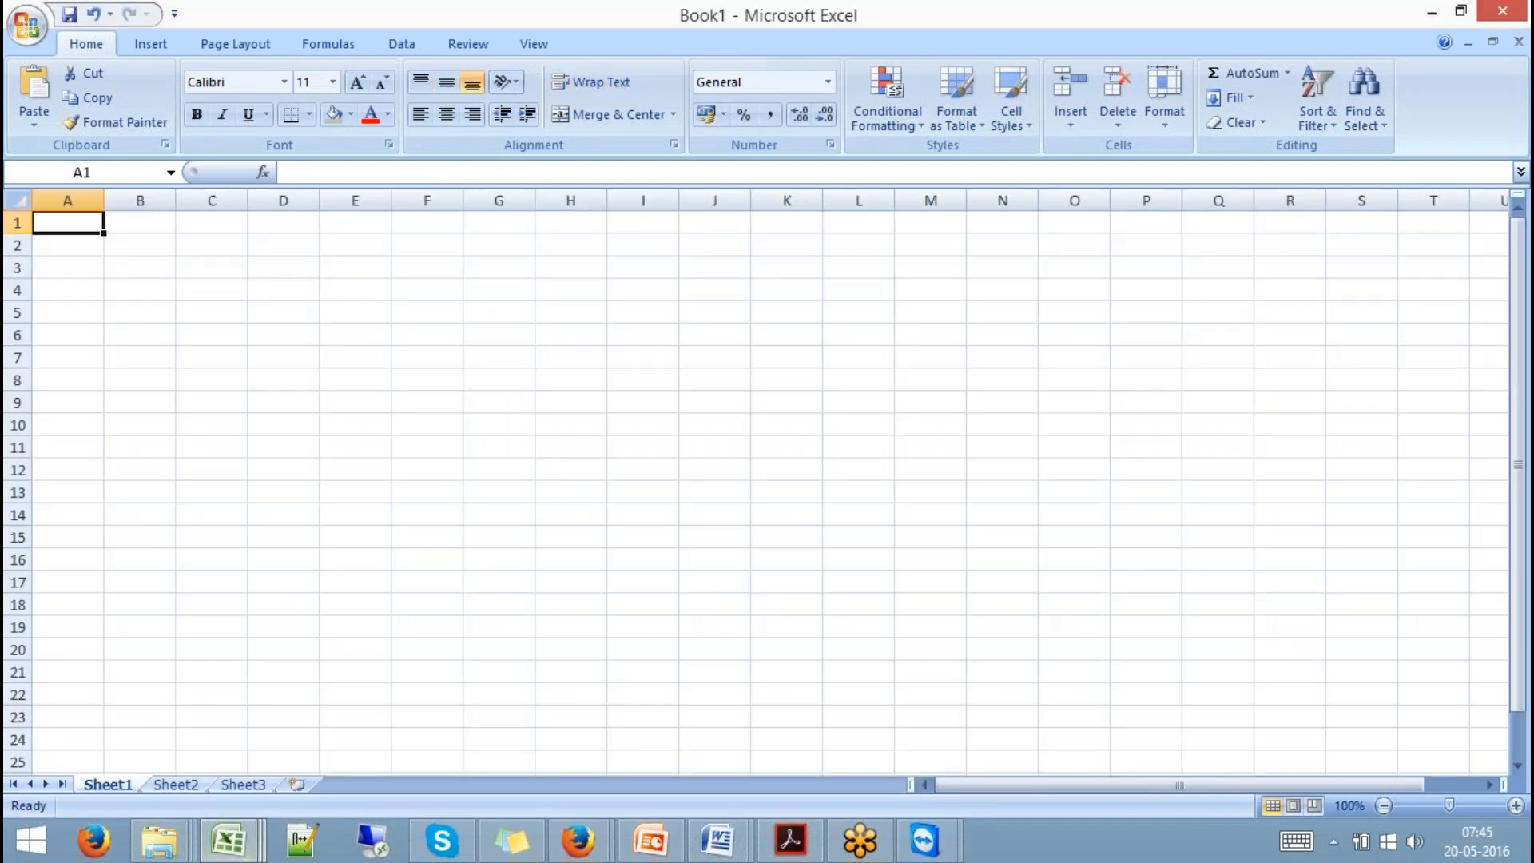
pyautogui.click(462, 398)
pyautogui.click(422, 336)
pyautogui.write('C')
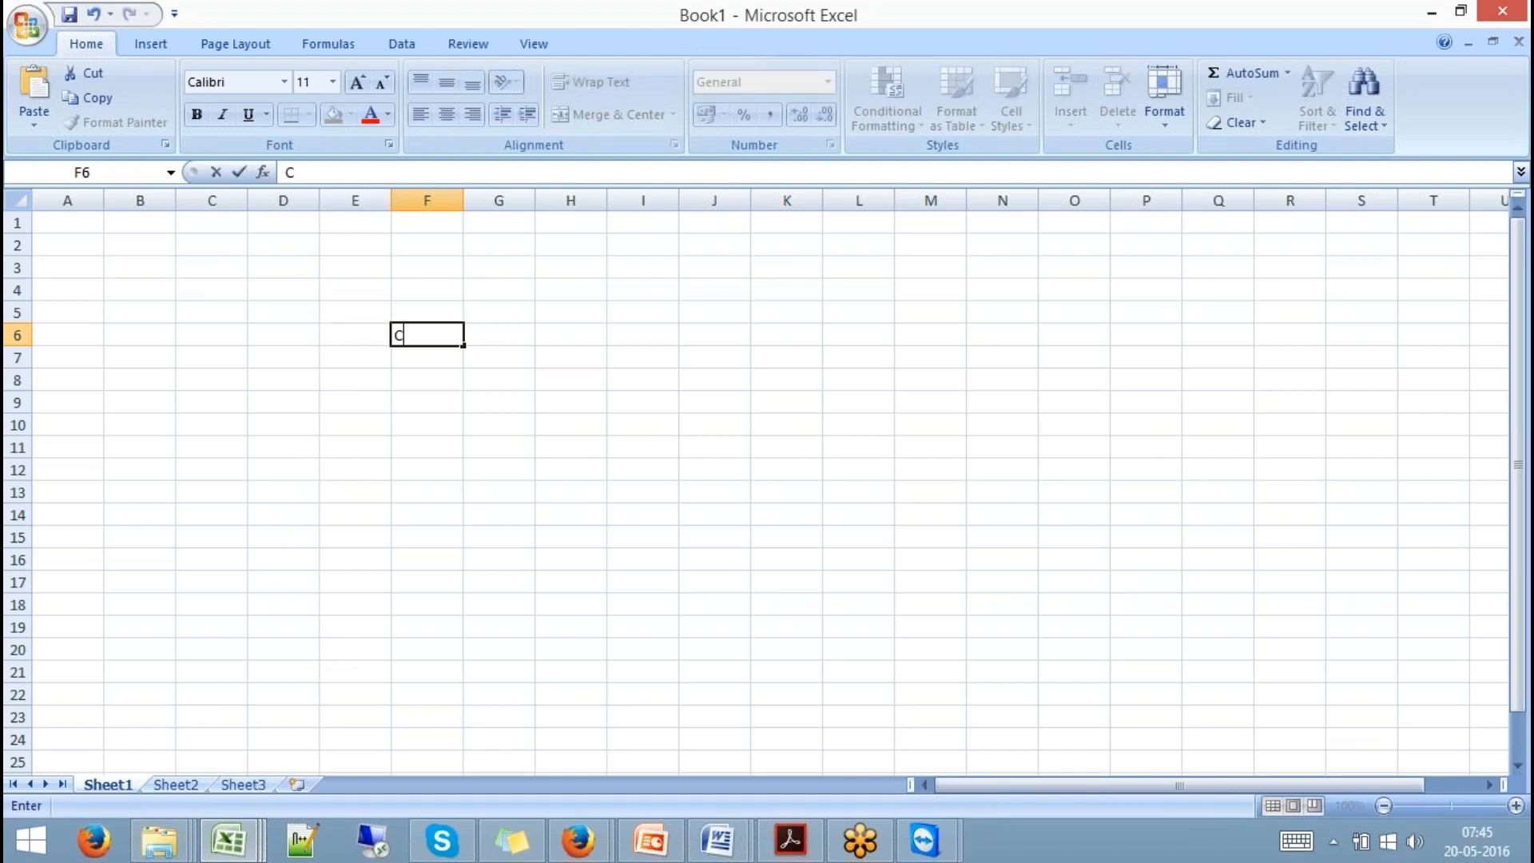
pyautogui.write('ubea')
pyautogui.click(432, 423)
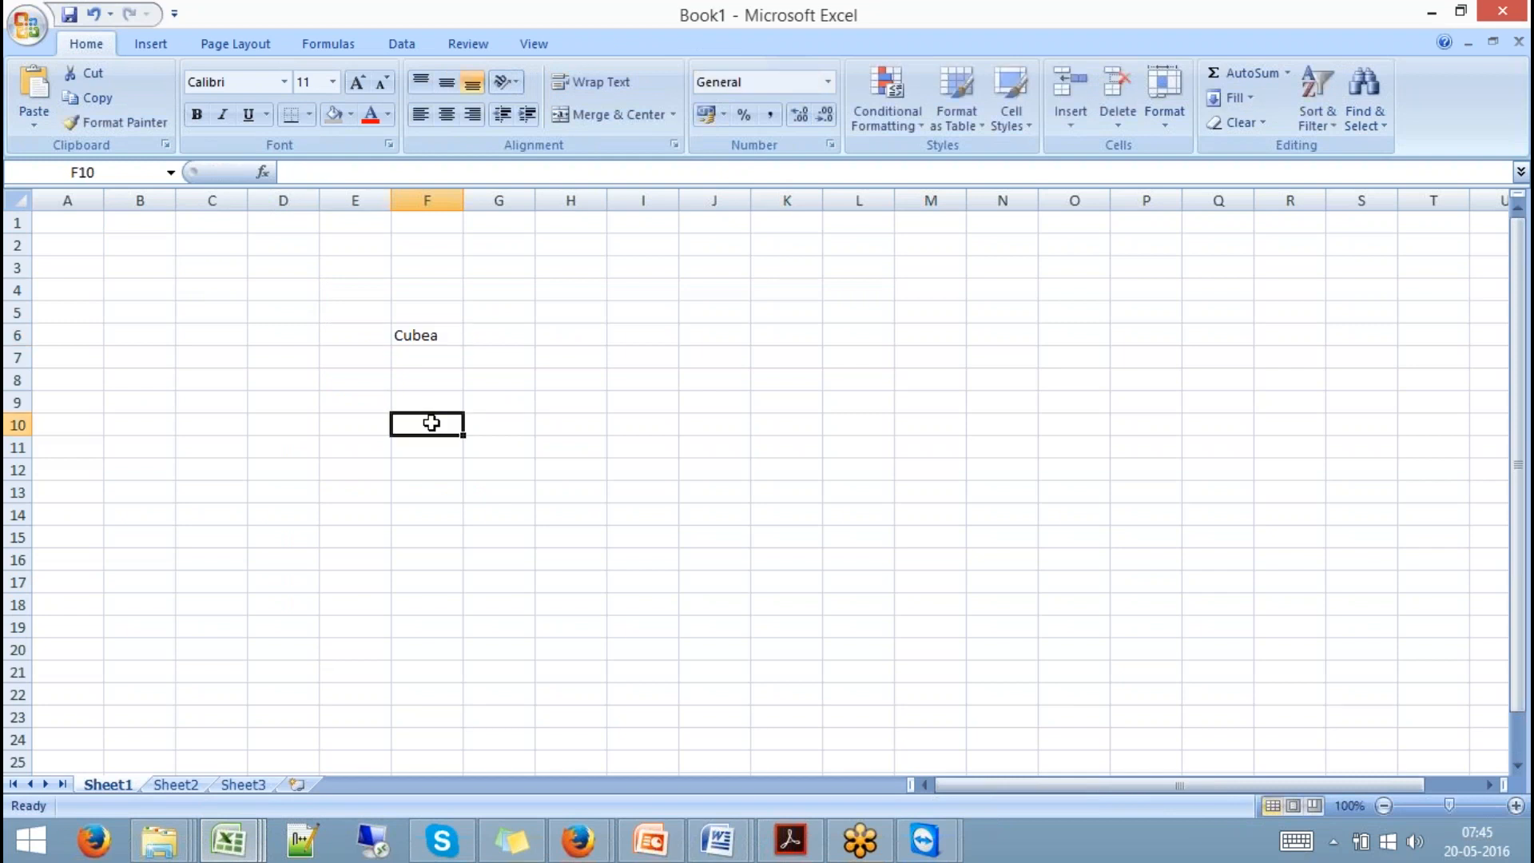
pyautogui.write('HM-CUBA')
pyautogui.press('BackSpace')
pyautogui.write('EA')
# Add headers C and K in G5:H5 with values 5 and 1 for Cubea.
pyautogui.click(486, 336)
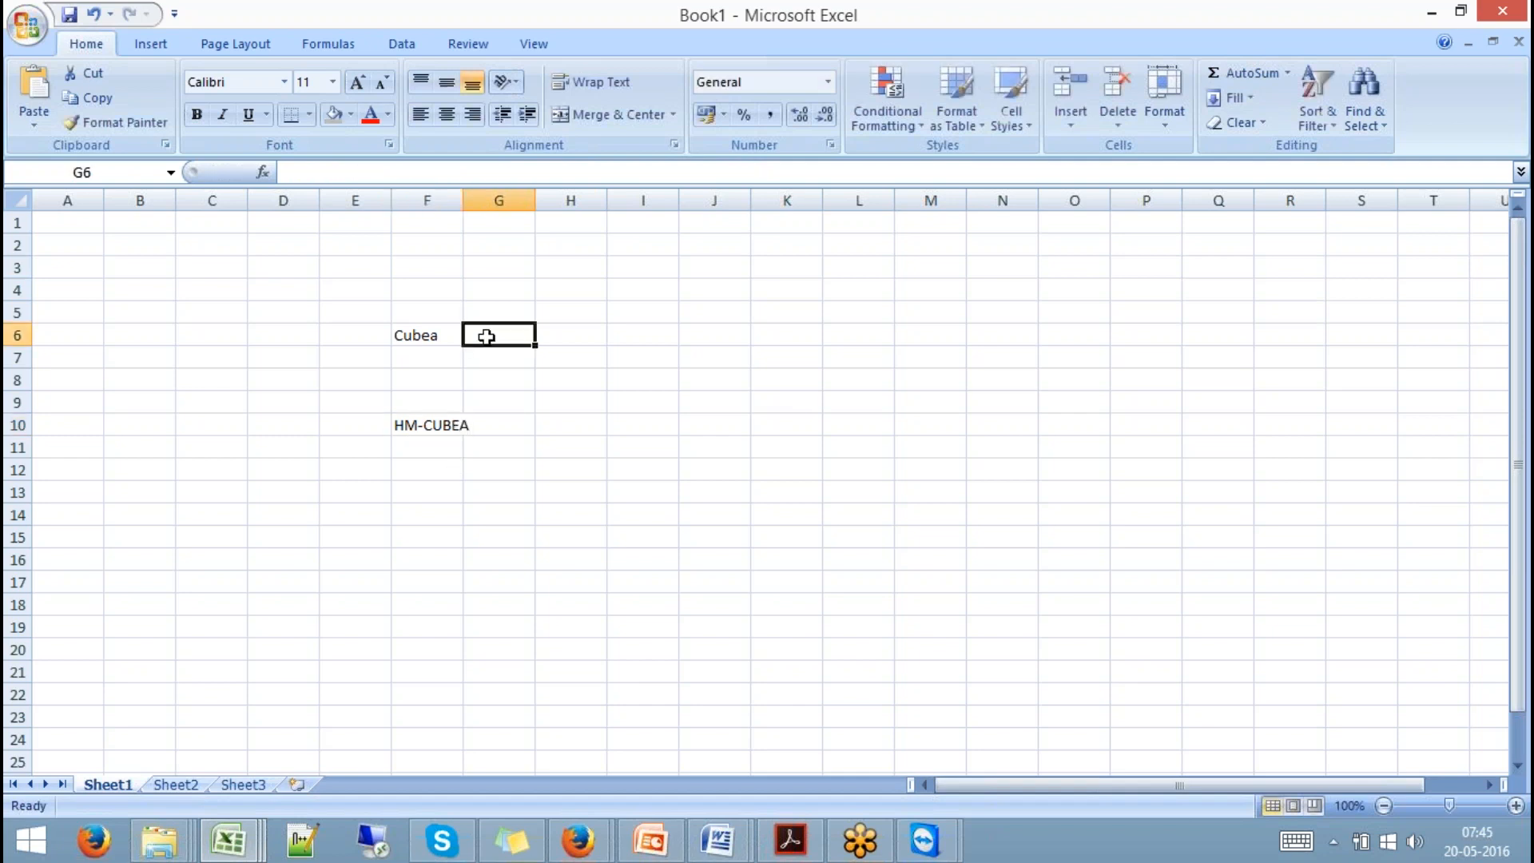
pyautogui.write('5')
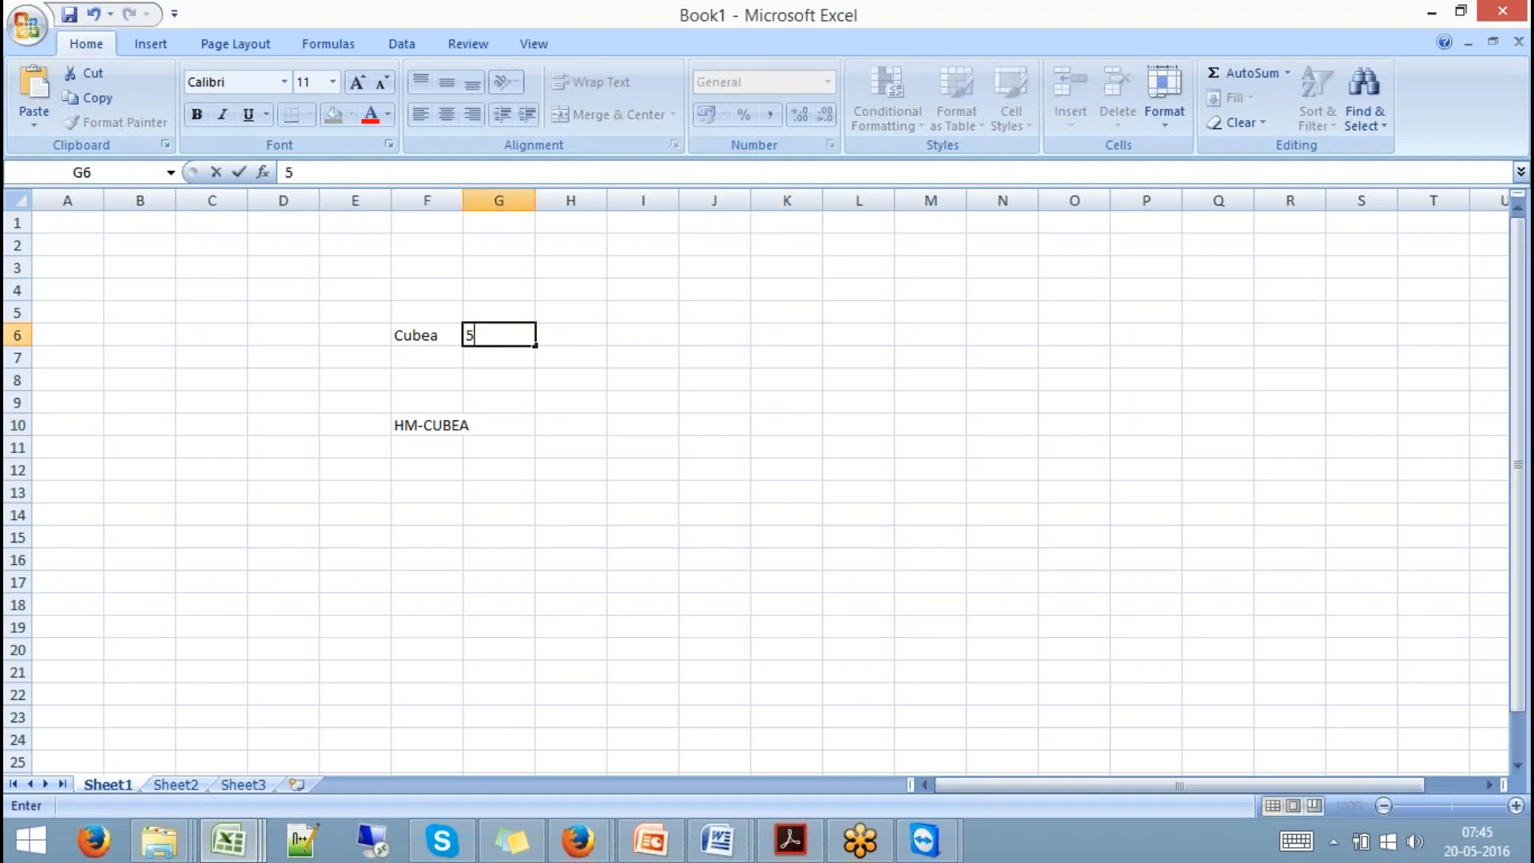
pyautogui.press('Tab')
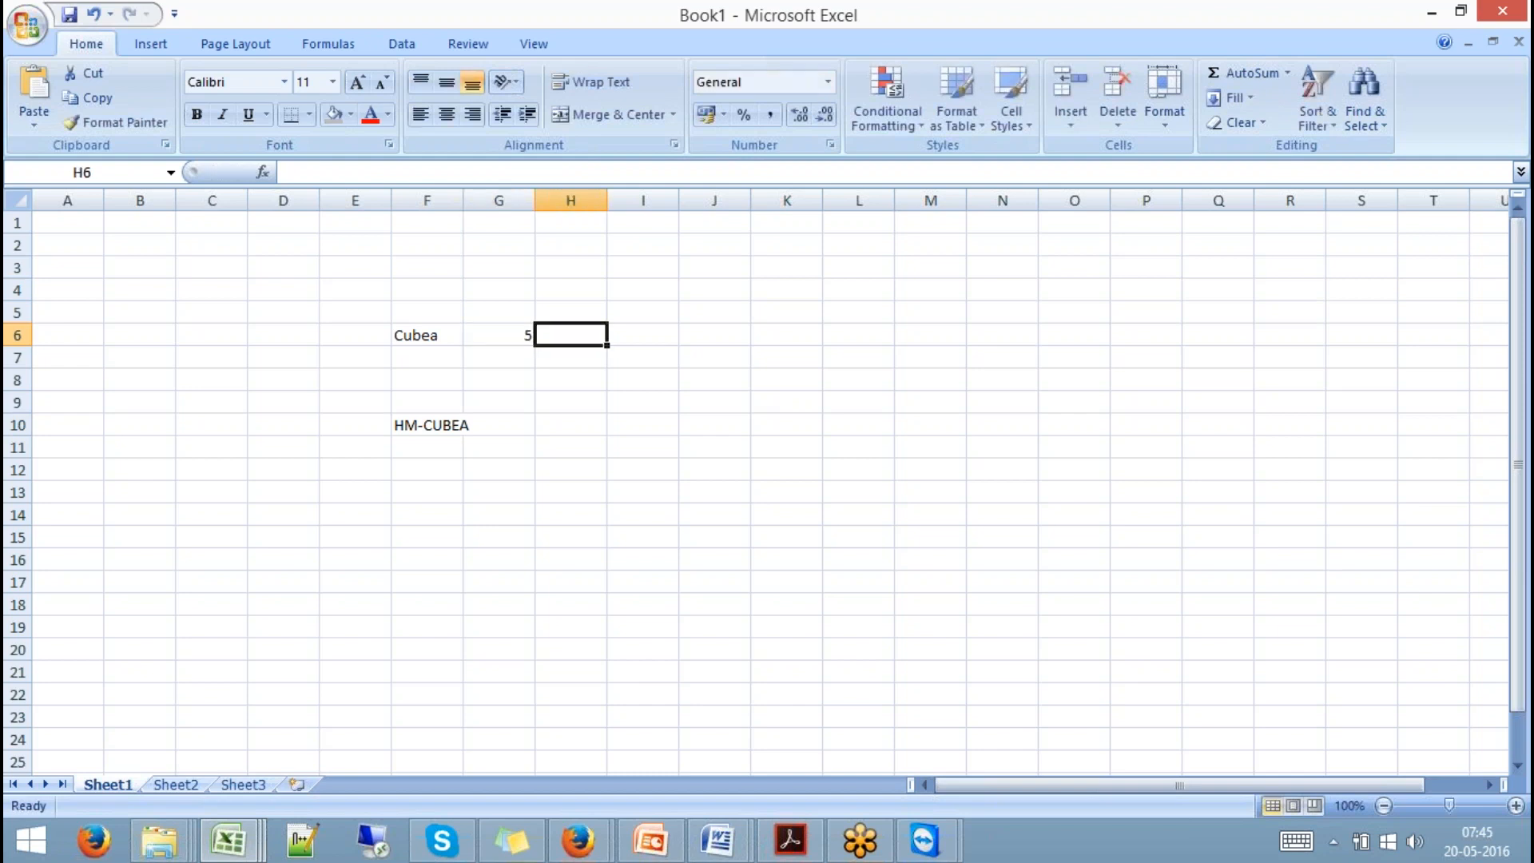
pyautogui.click(480, 306)
pyautogui.write('C')
pyautogui.press('Tab')
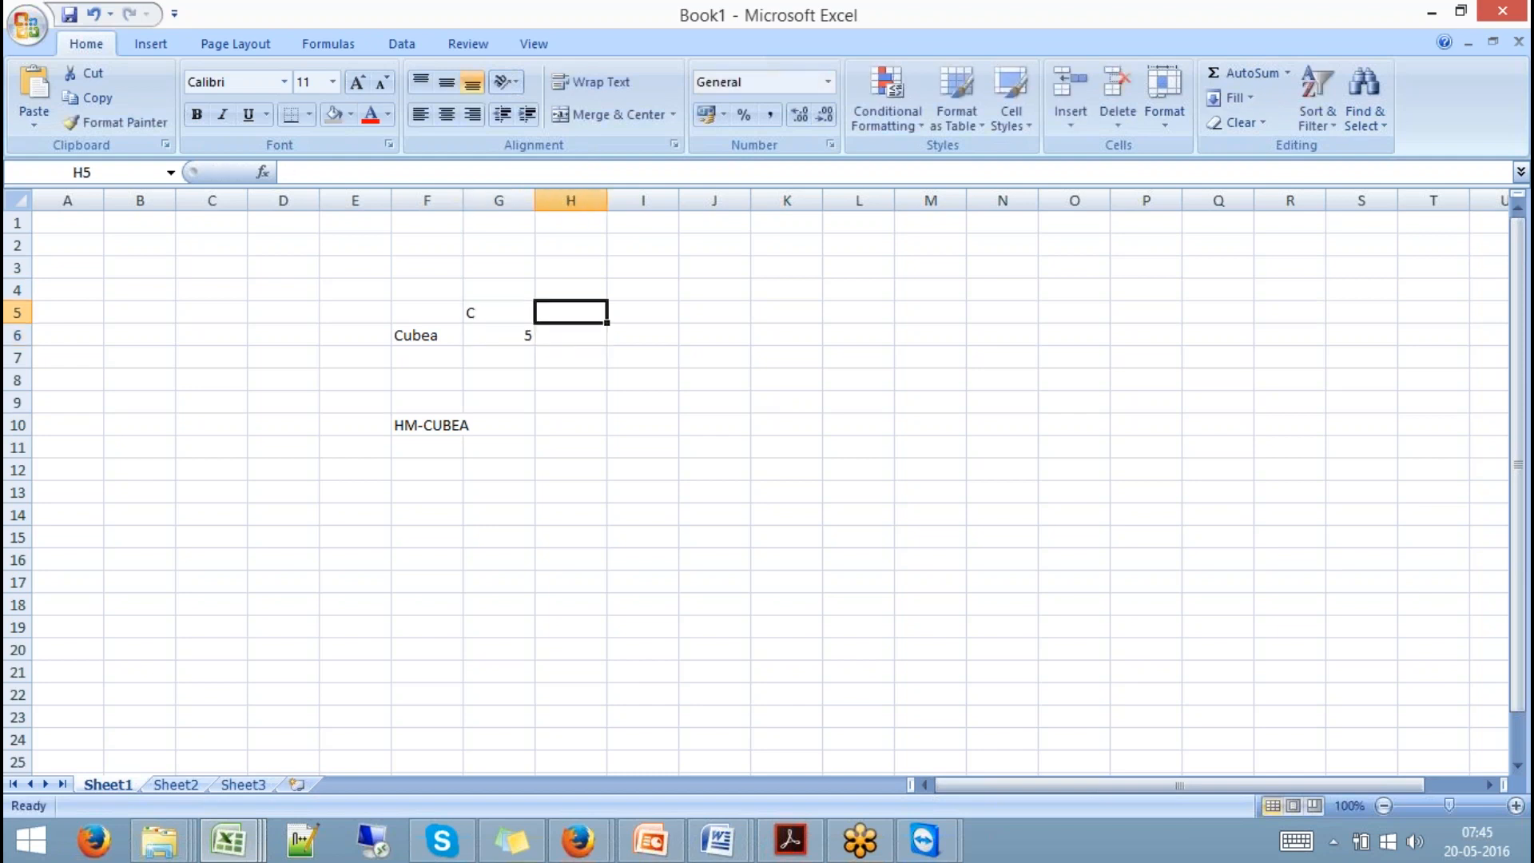
pyautogui.write('K')
pyautogui.press('Down')
pyautogui.write('1')
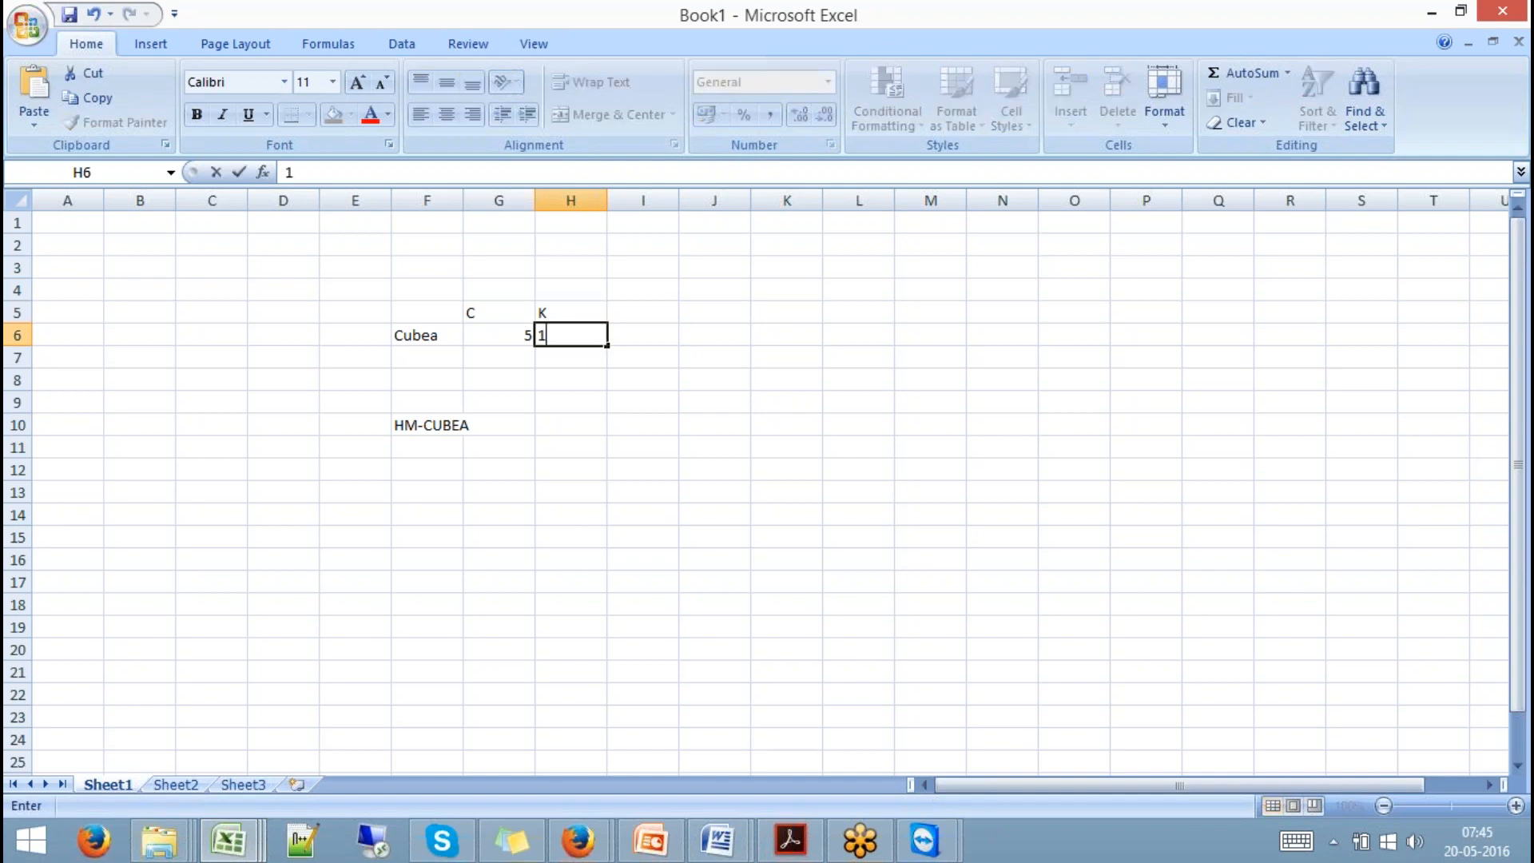
pyautogui.click(510, 428)
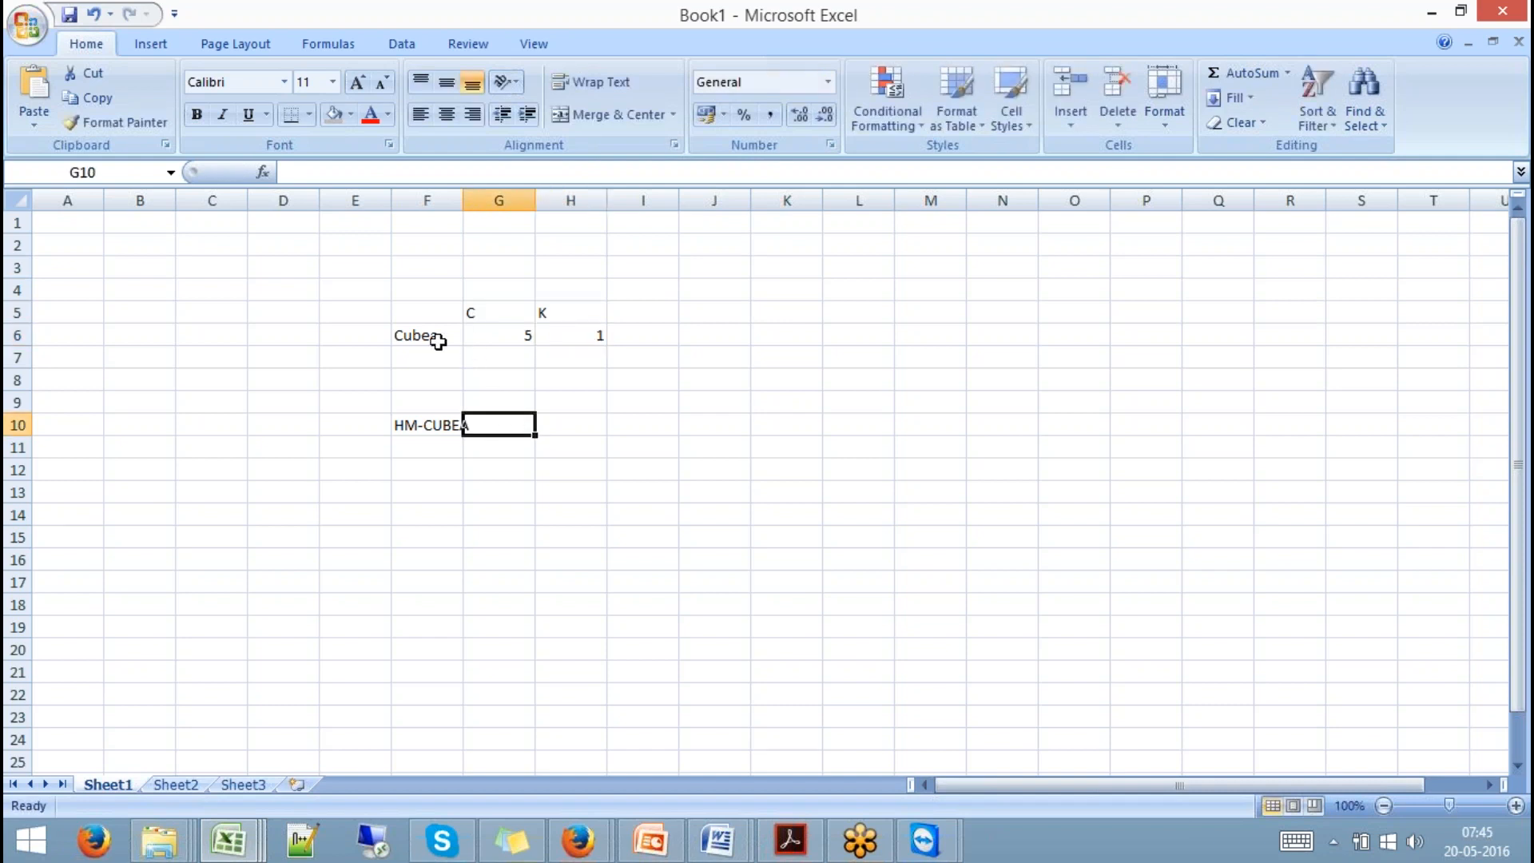
# Copy the 5 and 1 values to the HM-CUBEA row and widen column F.
pyautogui.moveTo(523, 334); pyautogui.dragTo(579, 335)
pyautogui.hotkey('ctrl', 'c')
pyautogui.click(516, 423)
pyautogui.hotkey('ctrl', 'v')
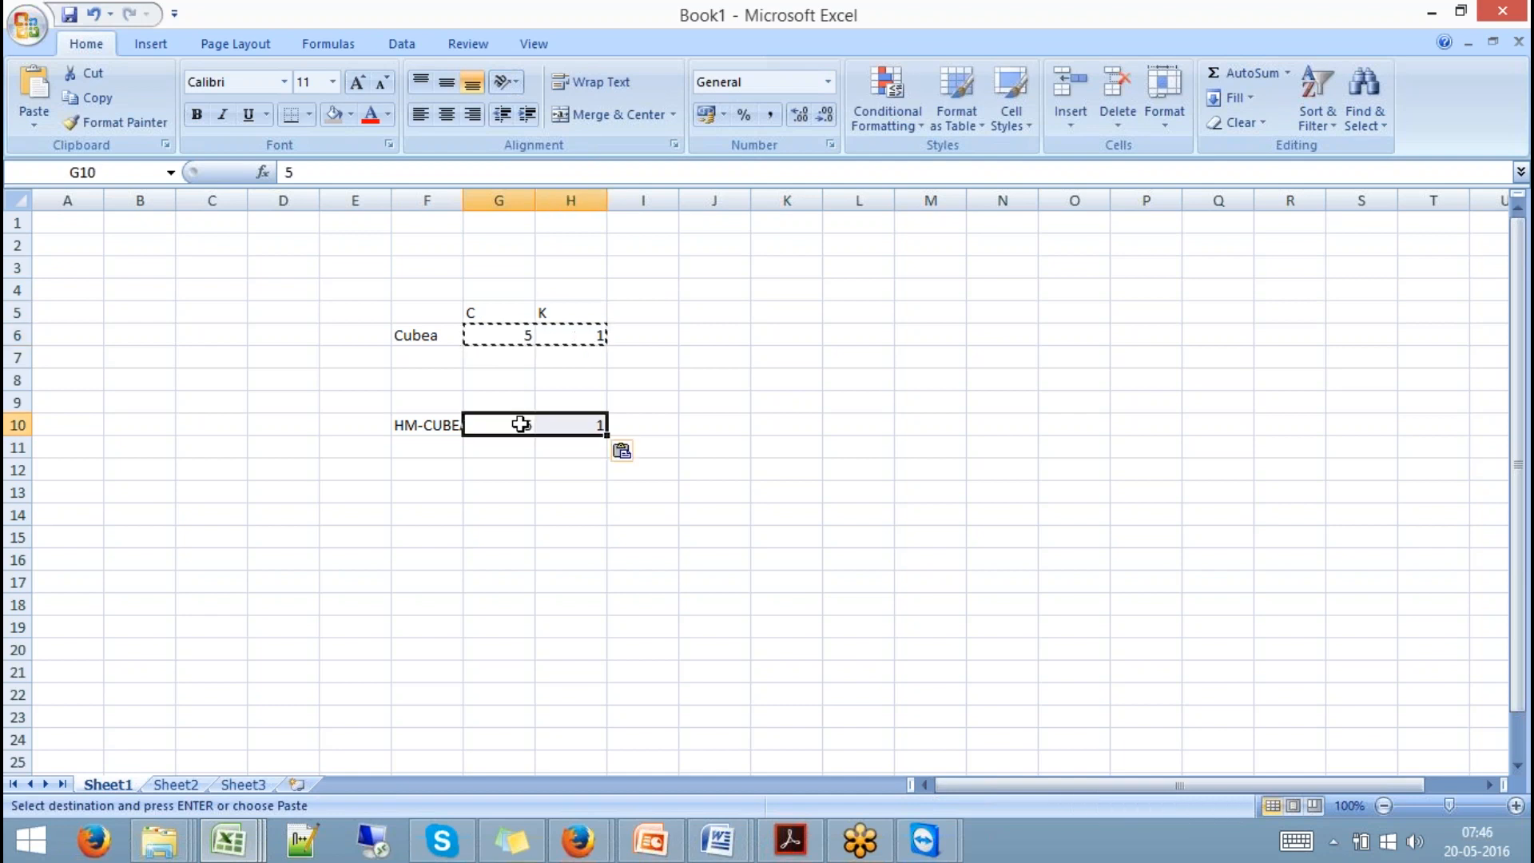
pyautogui.click(531, 497)
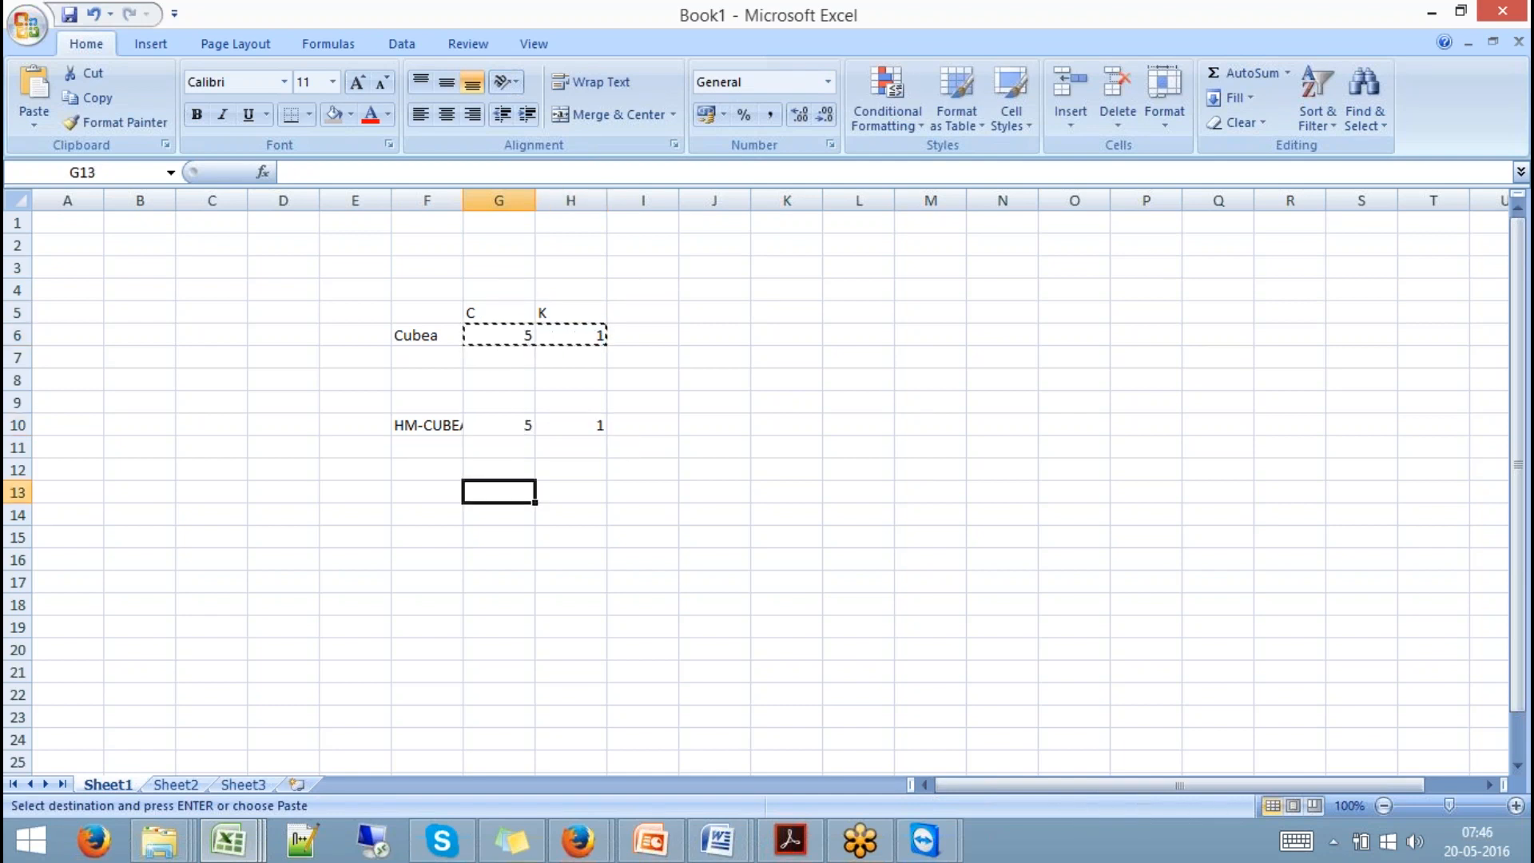
pyautogui.click(453, 424)
pyautogui.moveTo(464, 204); pyautogui.dragTo(498, 205)
# Change Cubea's C value in G6 from 5 to 6.
pyautogui.click(437, 335)
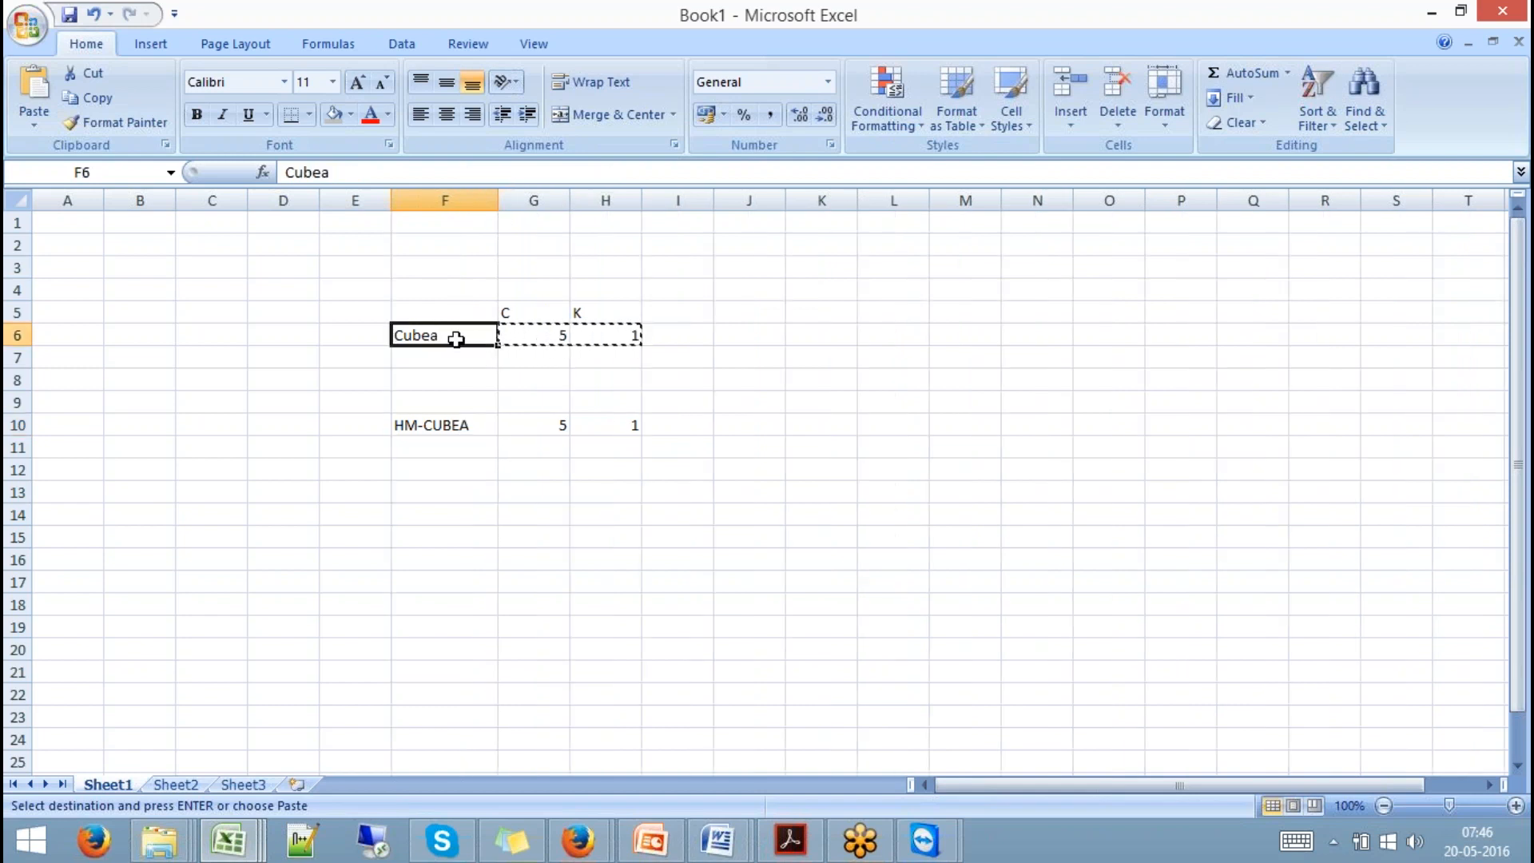
pyautogui.click(528, 336)
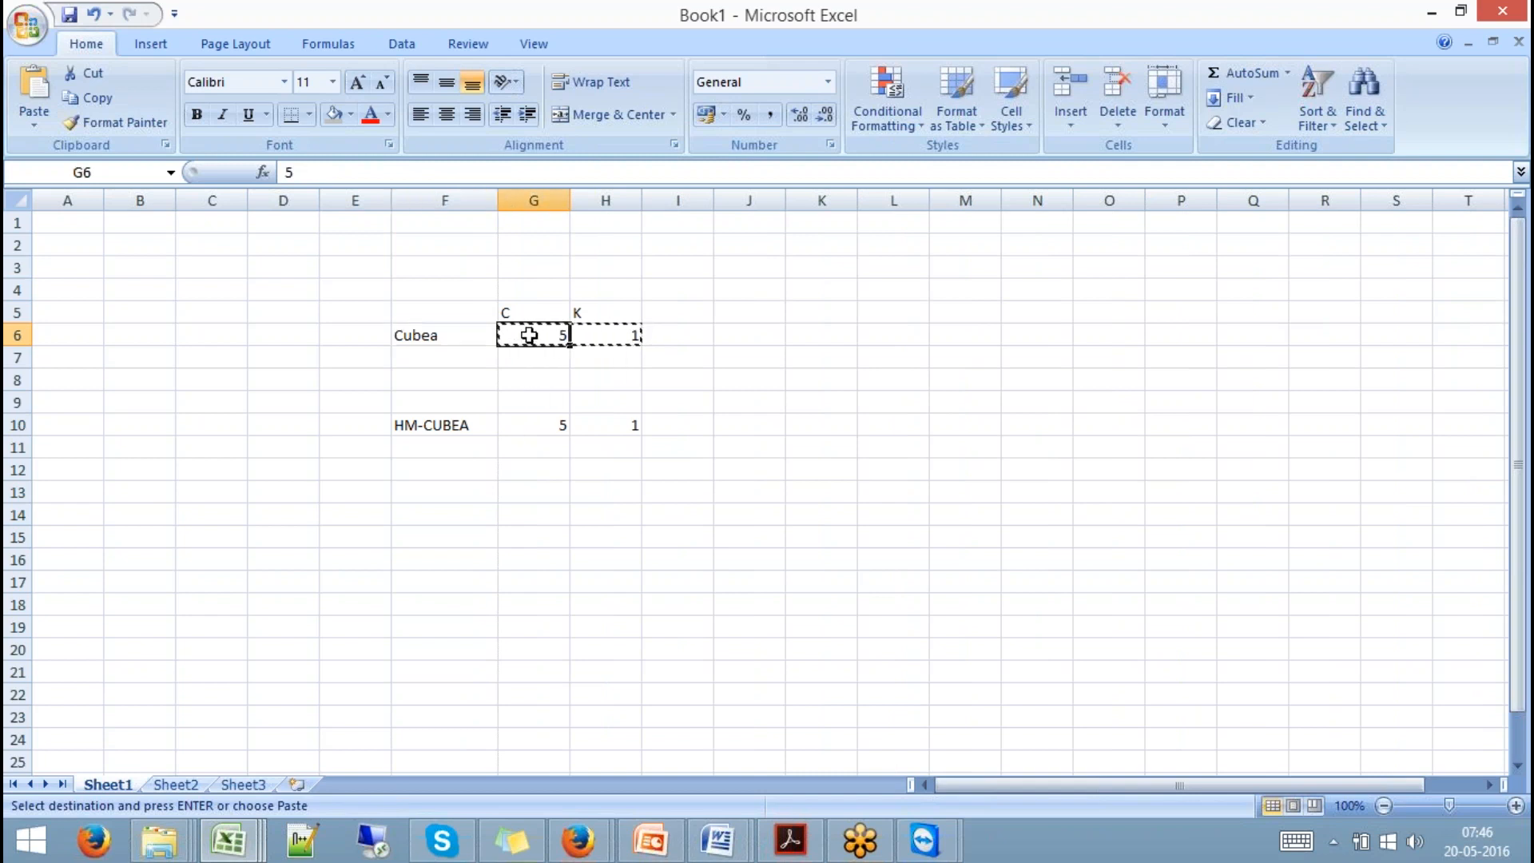
pyautogui.write('6')
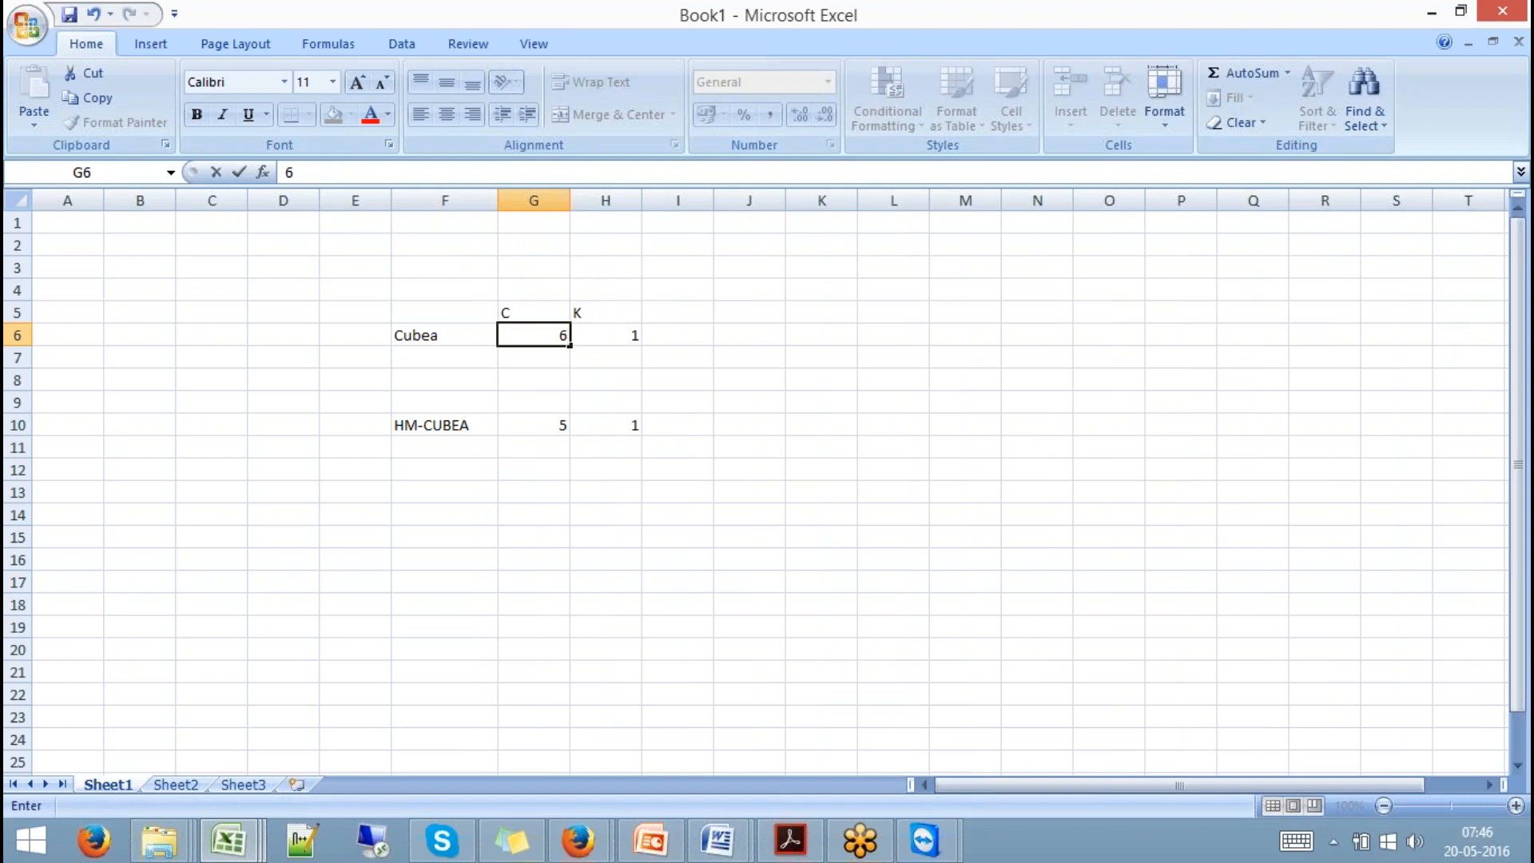
pyautogui.click(589, 330)
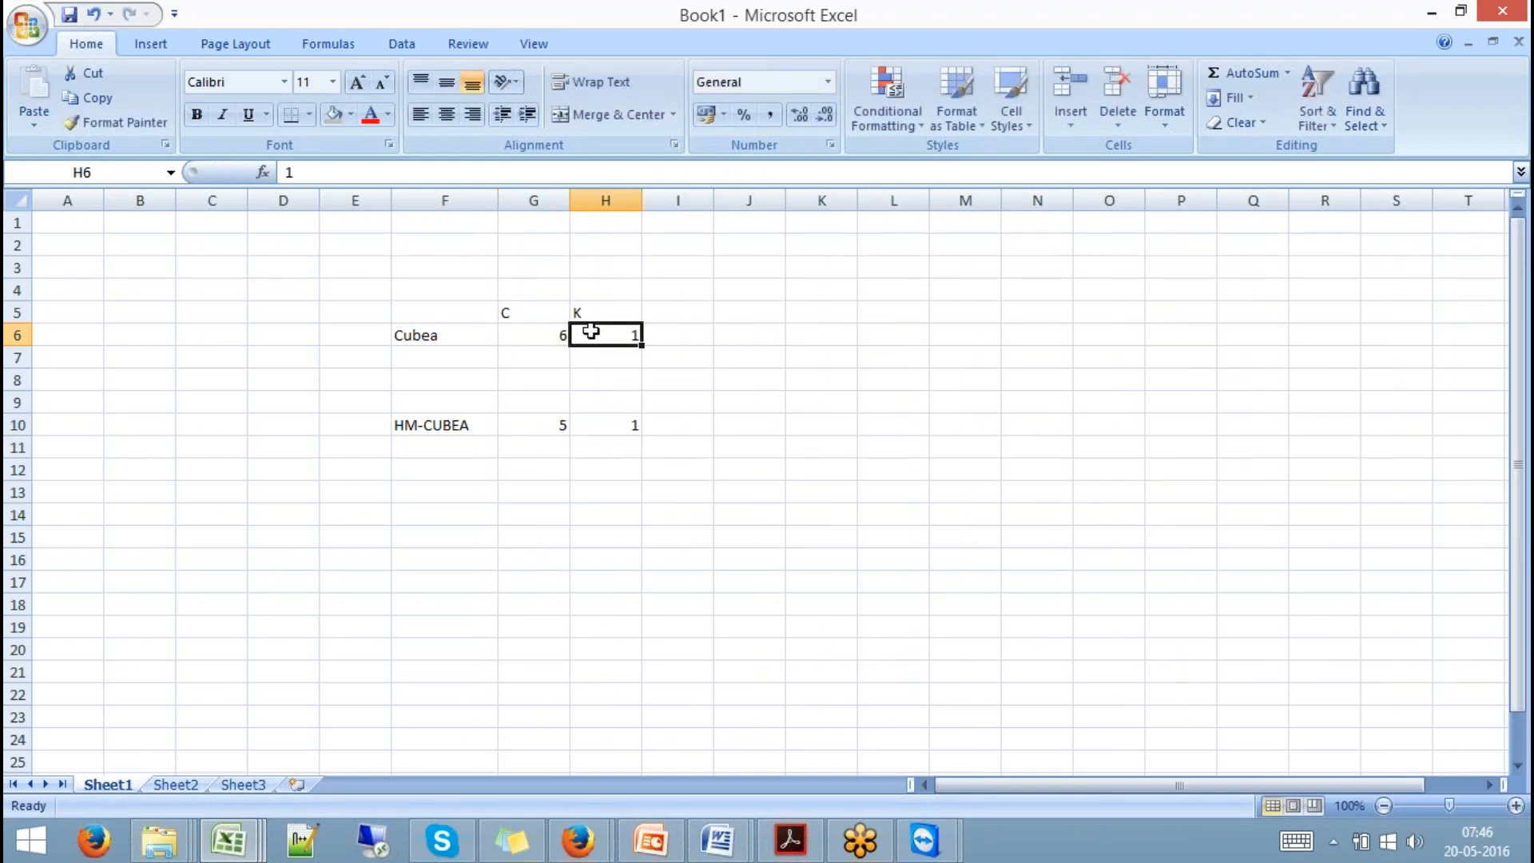
# Highlight the Cubea row and HM-CUBEA's values to compare C of 6 against 5.
pyautogui.click(433, 342)
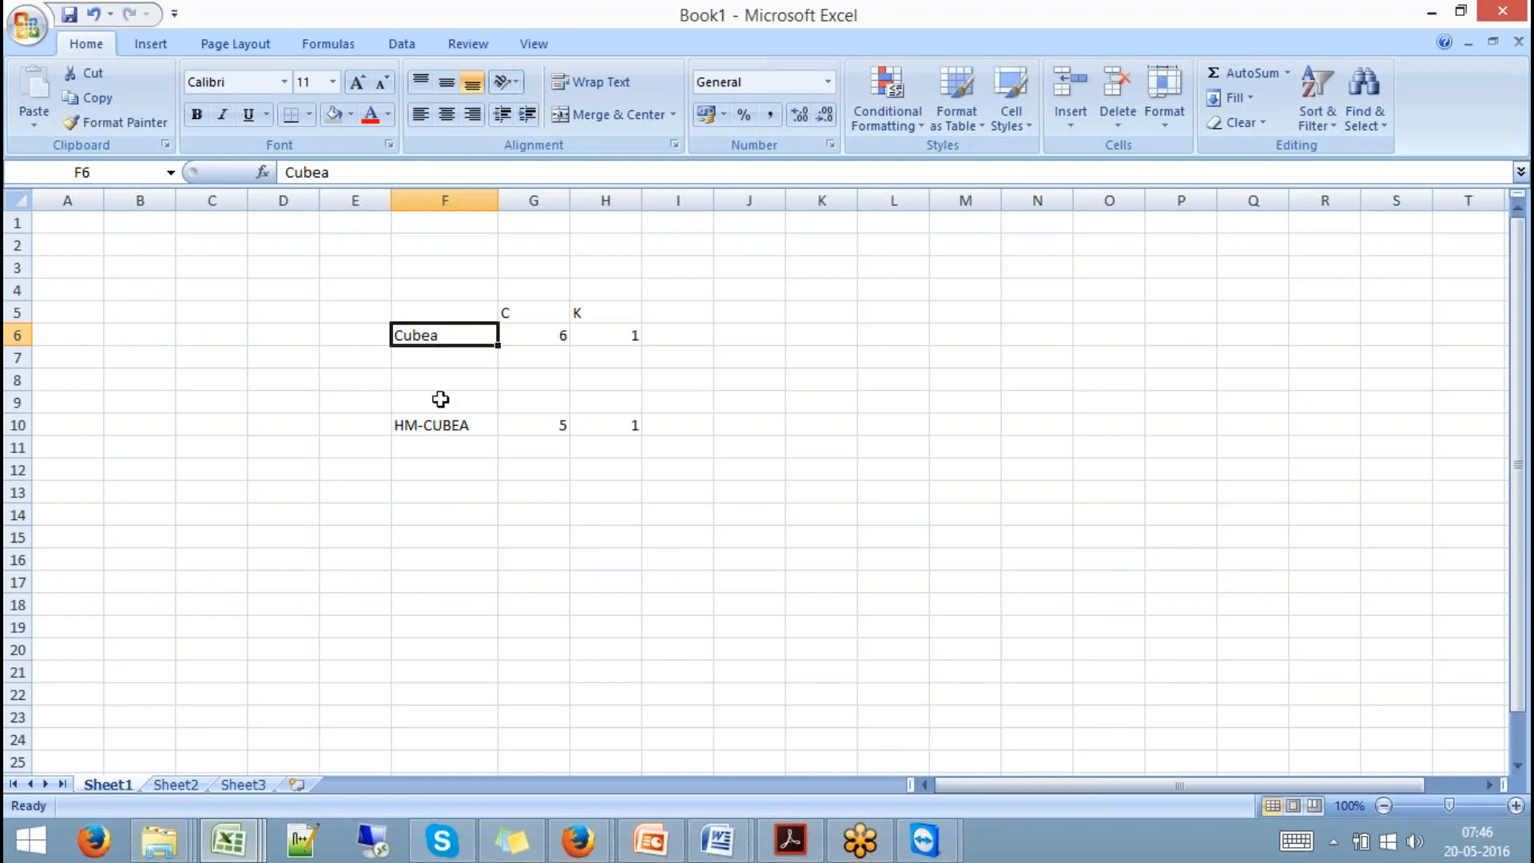
pyautogui.click(449, 428)
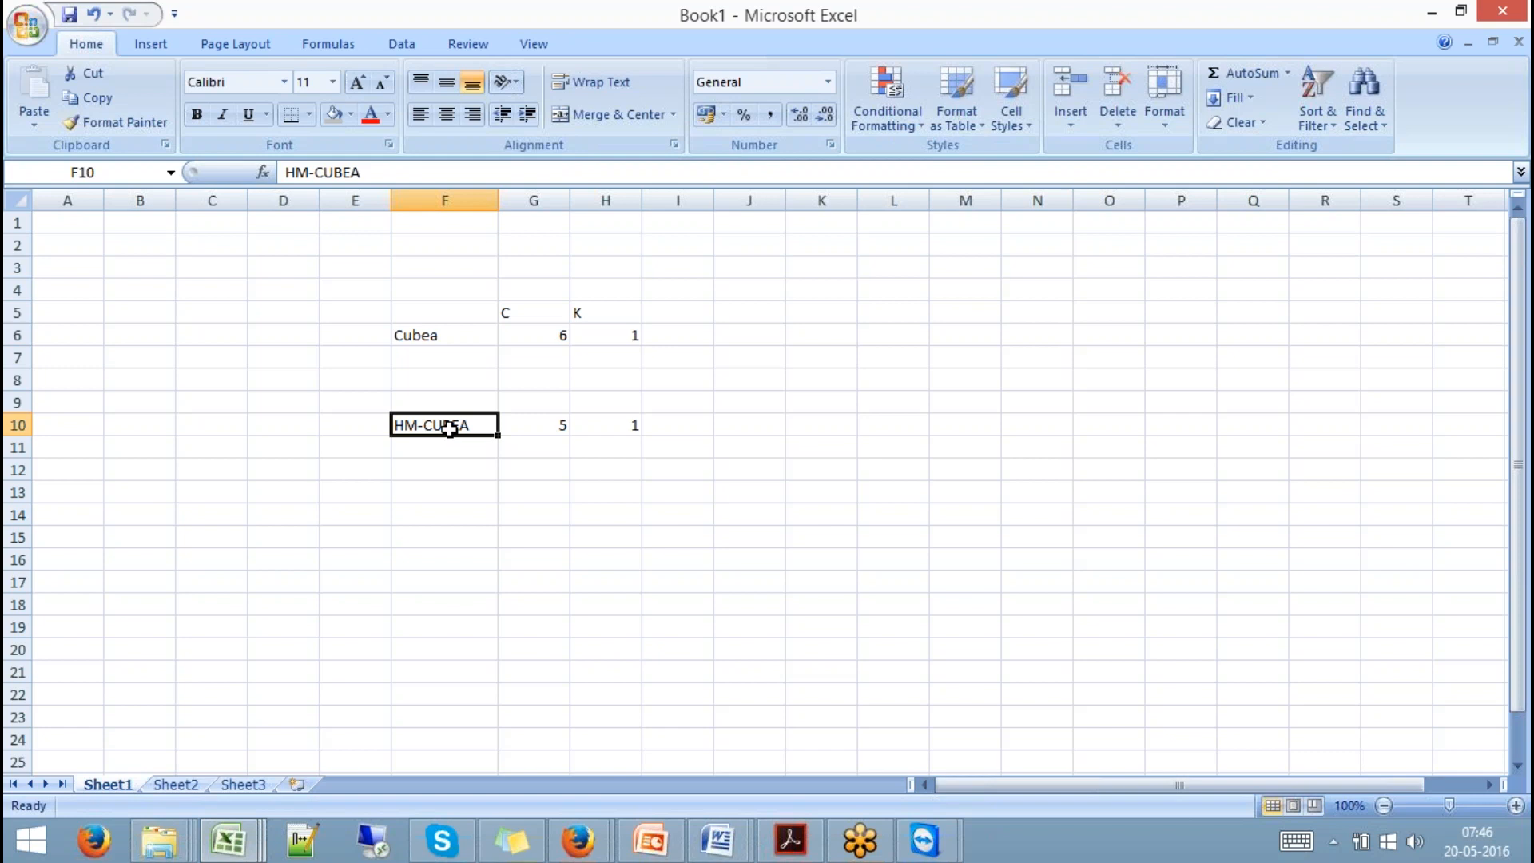
pyautogui.moveTo(439, 335); pyautogui.dragTo(626, 335)
pyautogui.click(463, 338)
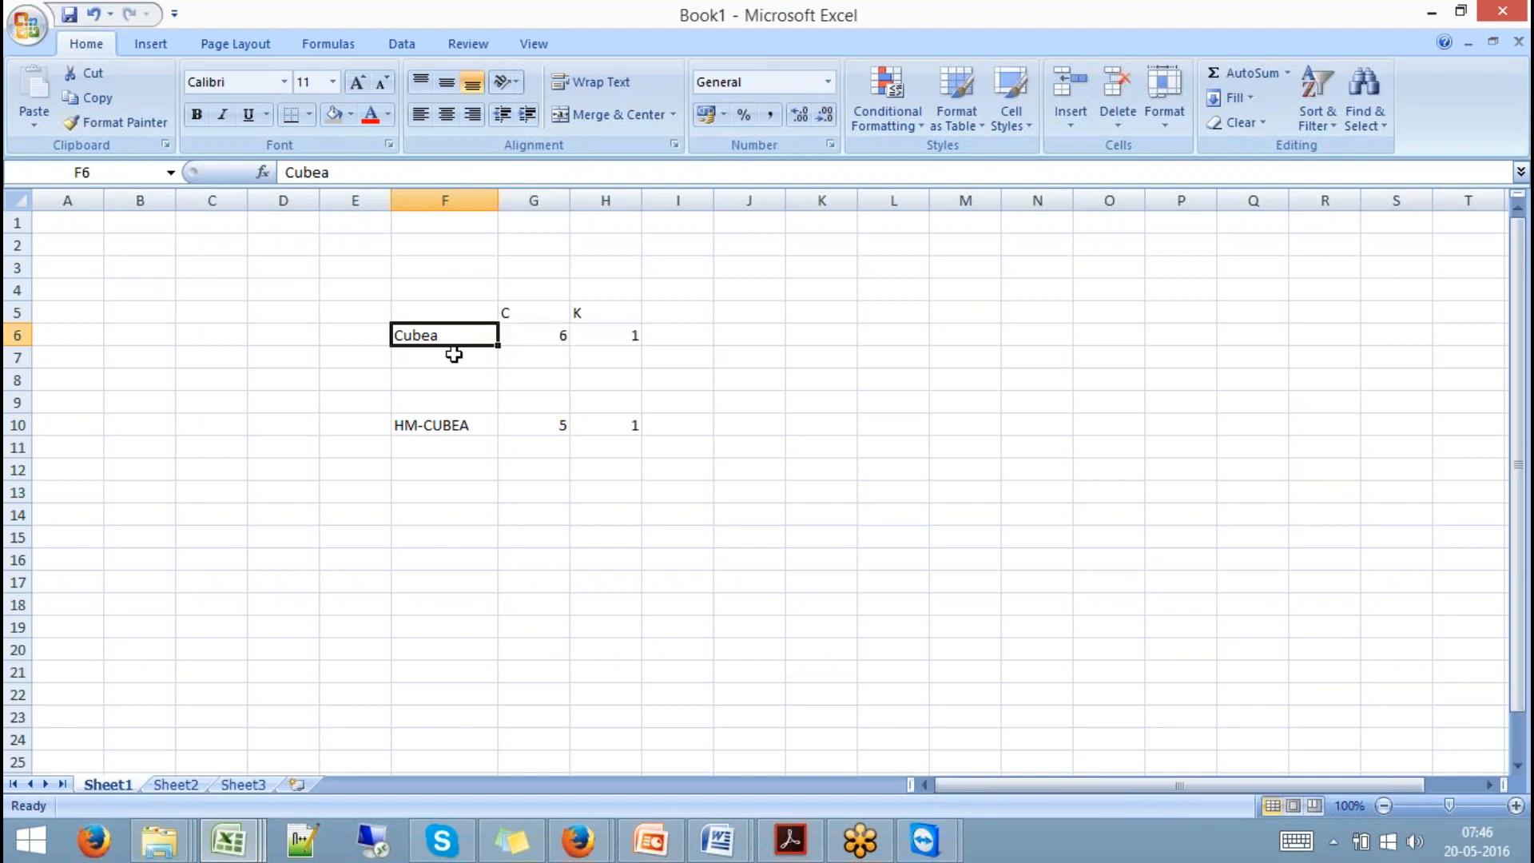
pyautogui.click(457, 427)
pyautogui.moveTo(530, 428); pyautogui.dragTo(633, 423)
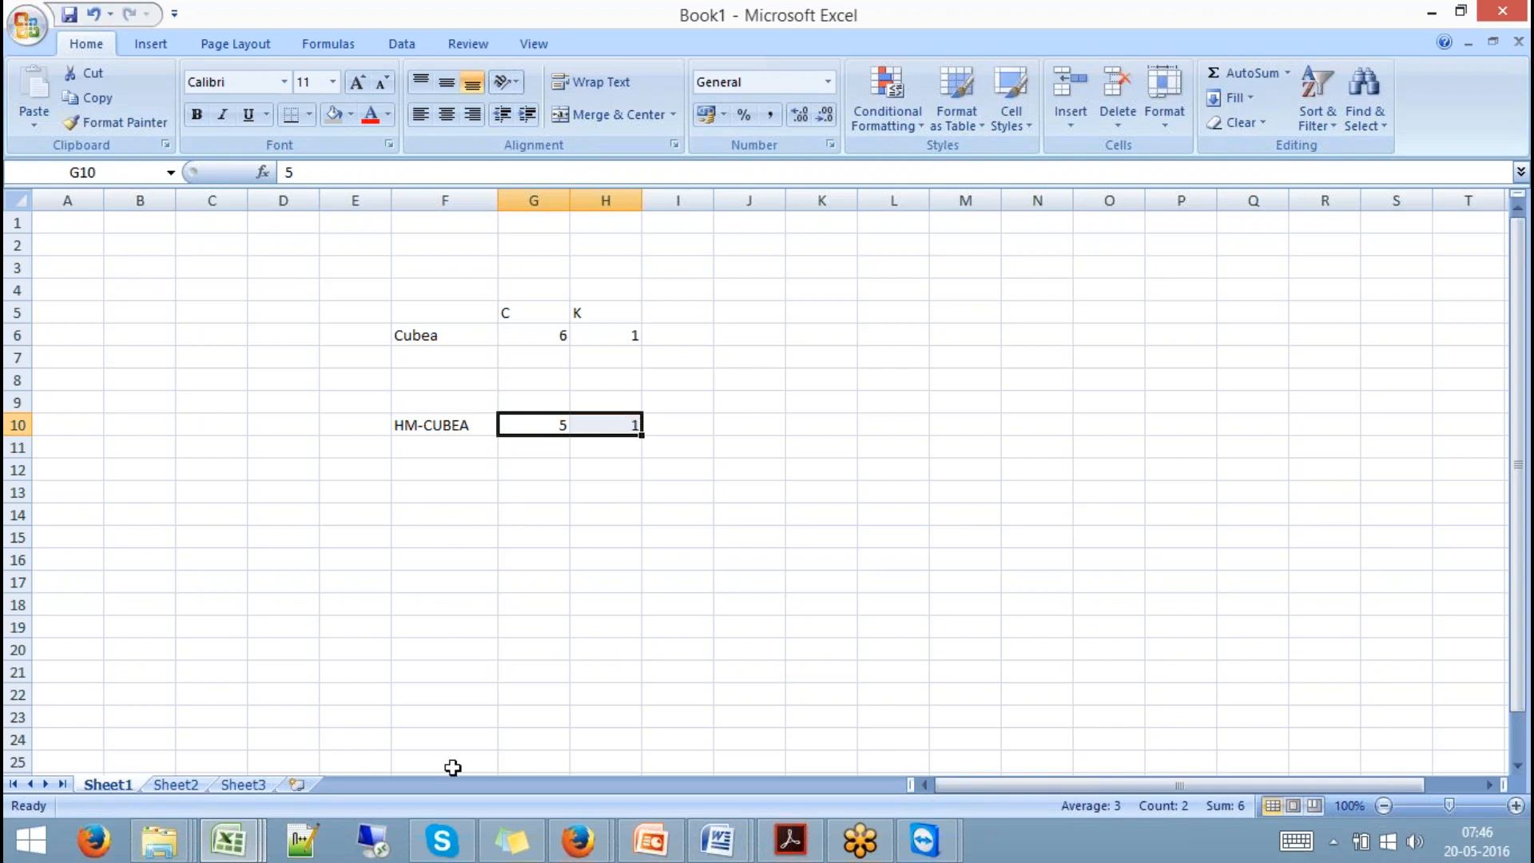
# In the remote BW Process Chain Maintenance window, run /NRSA1 to reach Data Warehousing Workbench: Modeling.
pyautogui.moveTo(925, 840)
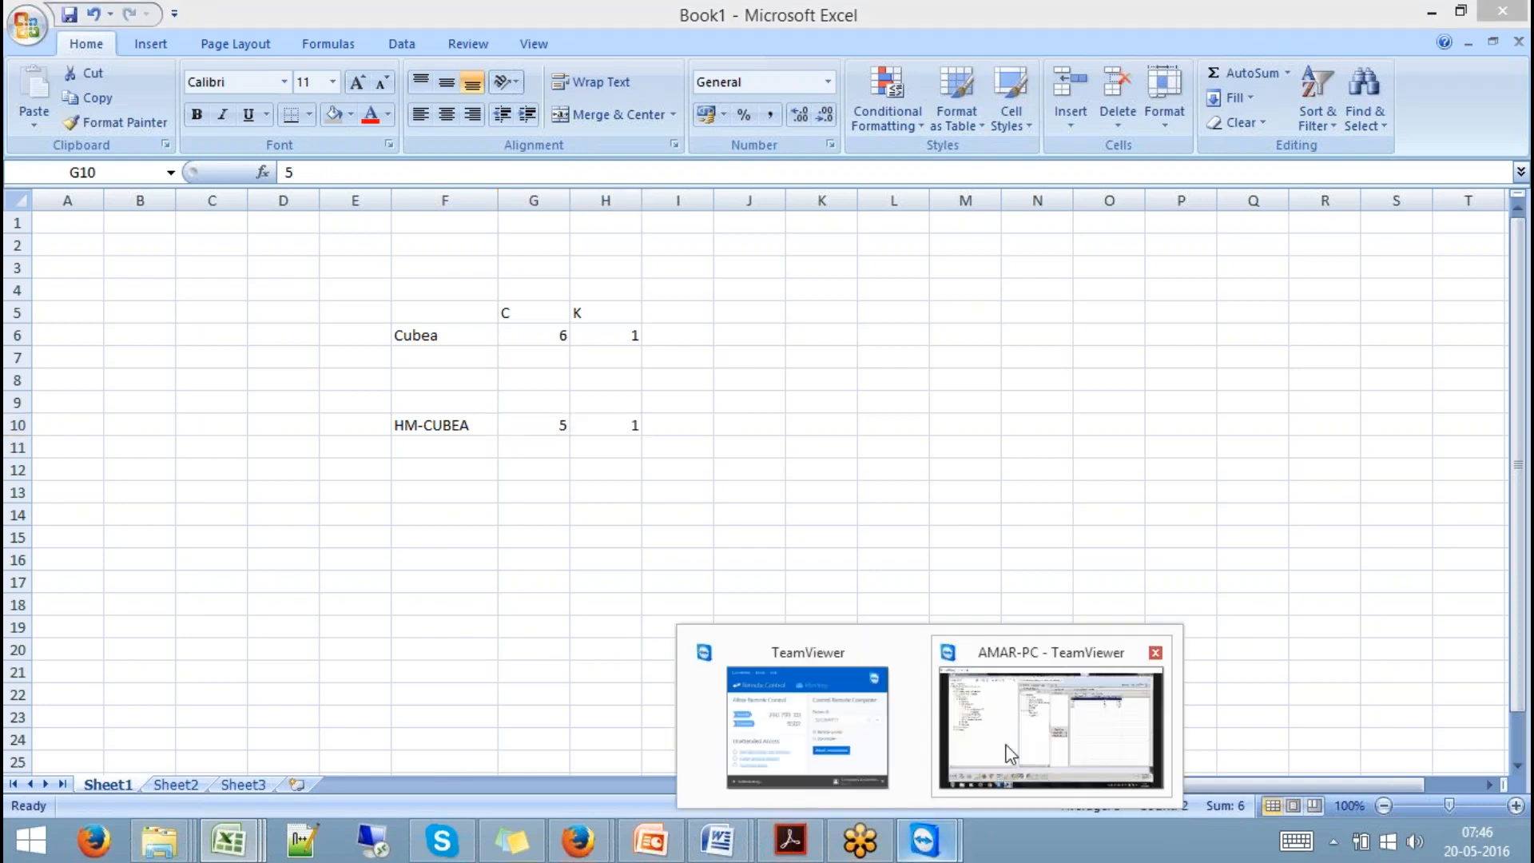
pyautogui.click(1051, 729)
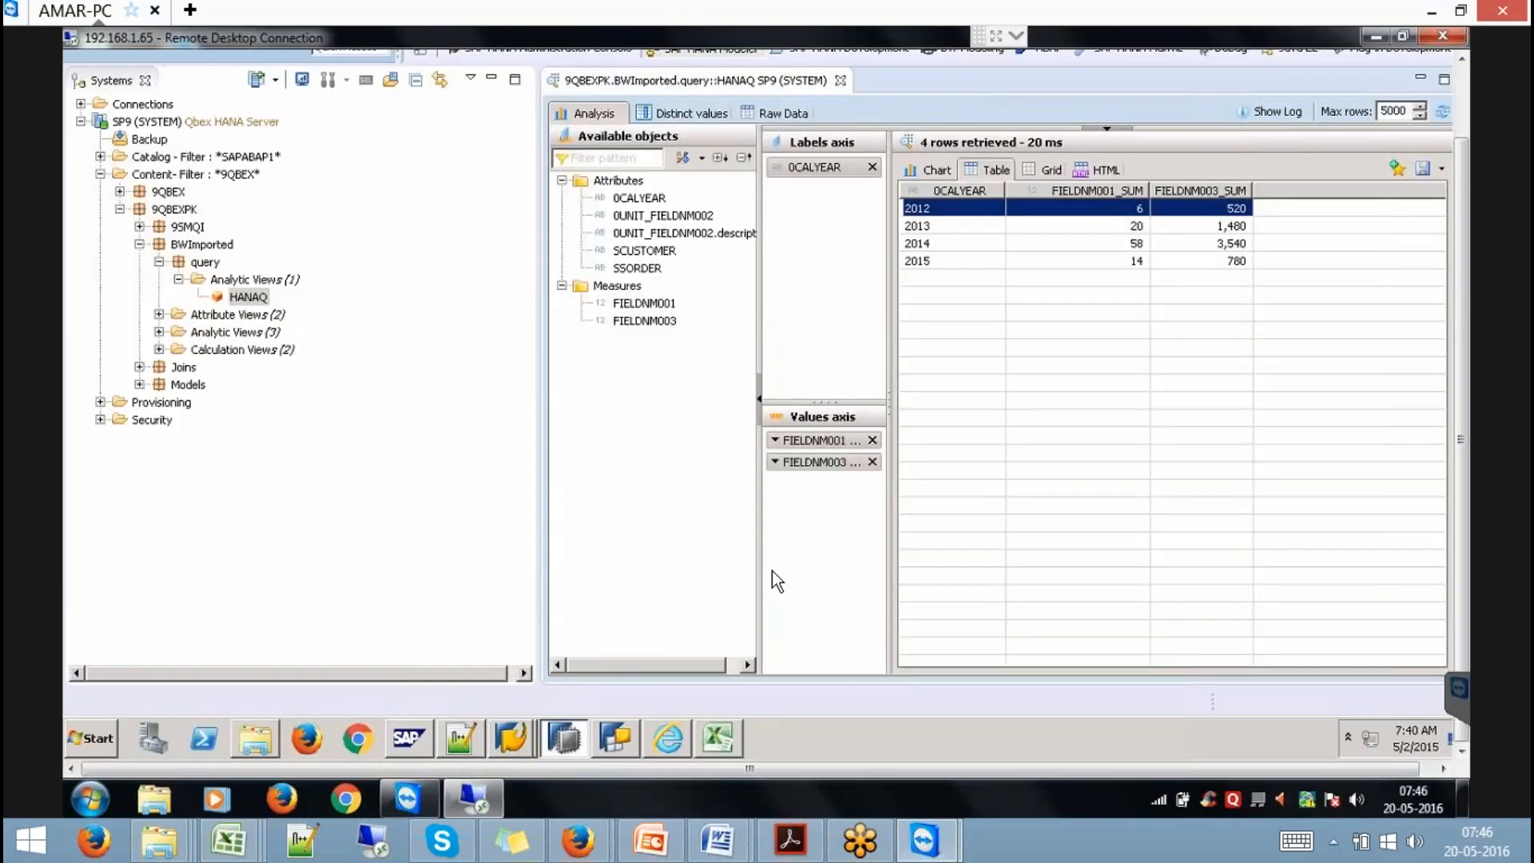
pyautogui.click(516, 737)
pyautogui.click(510, 701)
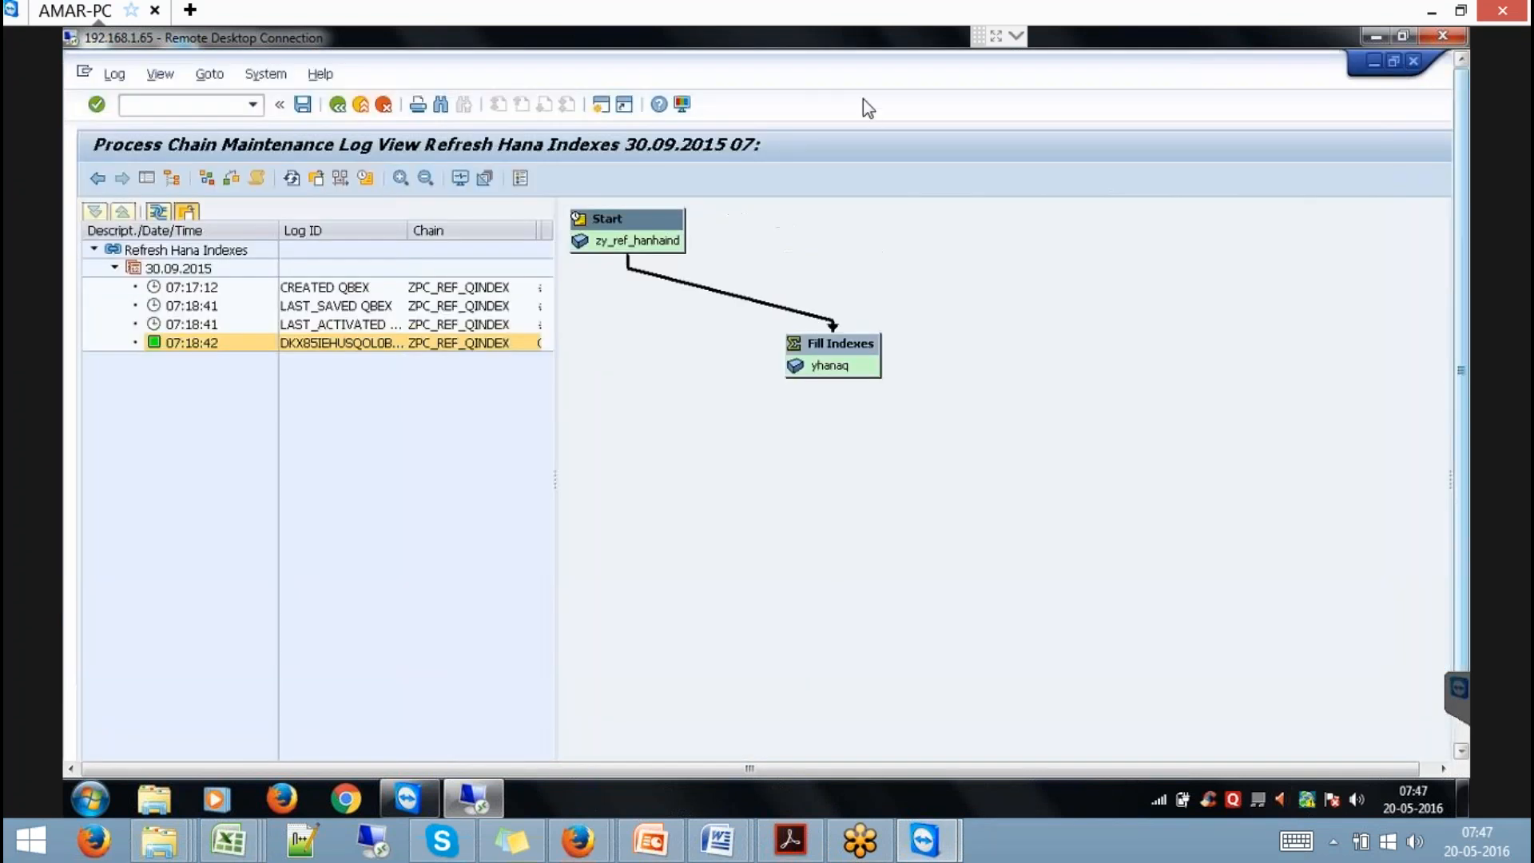
pyautogui.click(231, 106)
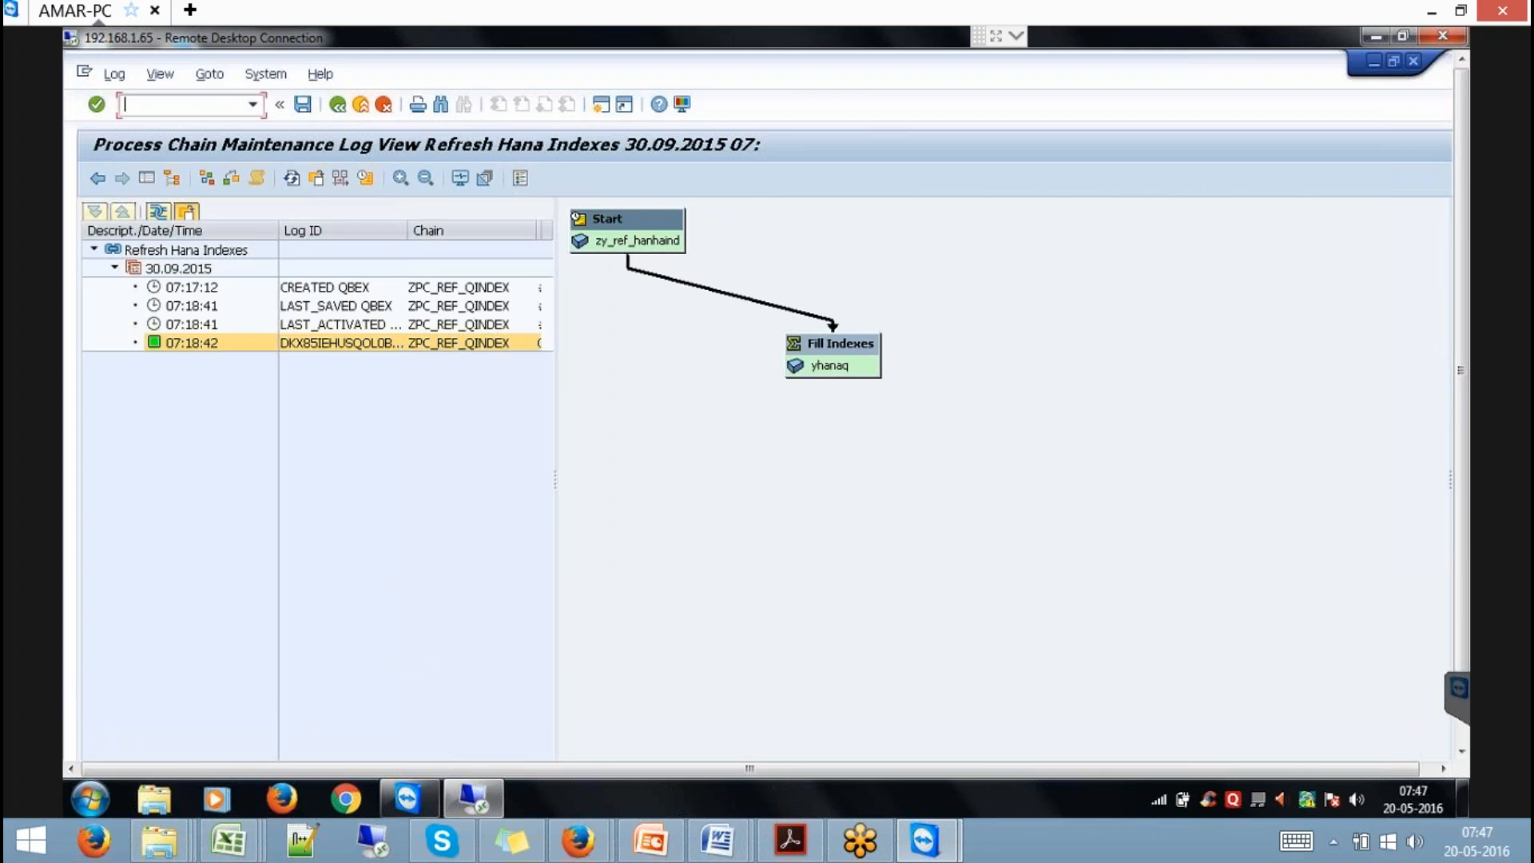
pyautogui.write('/NRSA1')
pyautogui.press('Return')
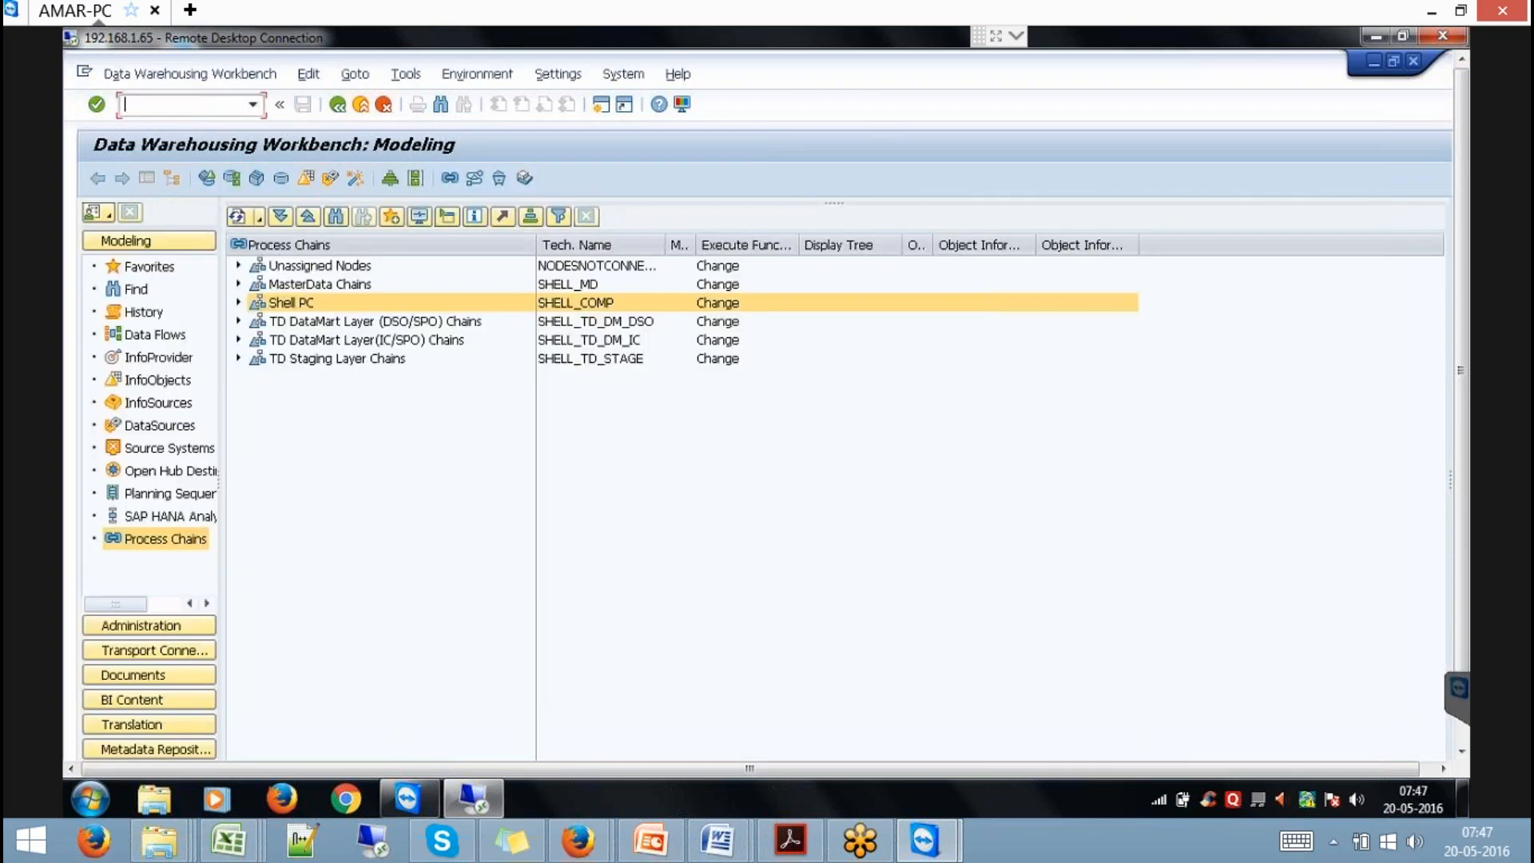
# Open the Cube Without MD InfoCube from the Import Standard Cube to hana InfoArea for editing.
pyautogui.click(148, 272)
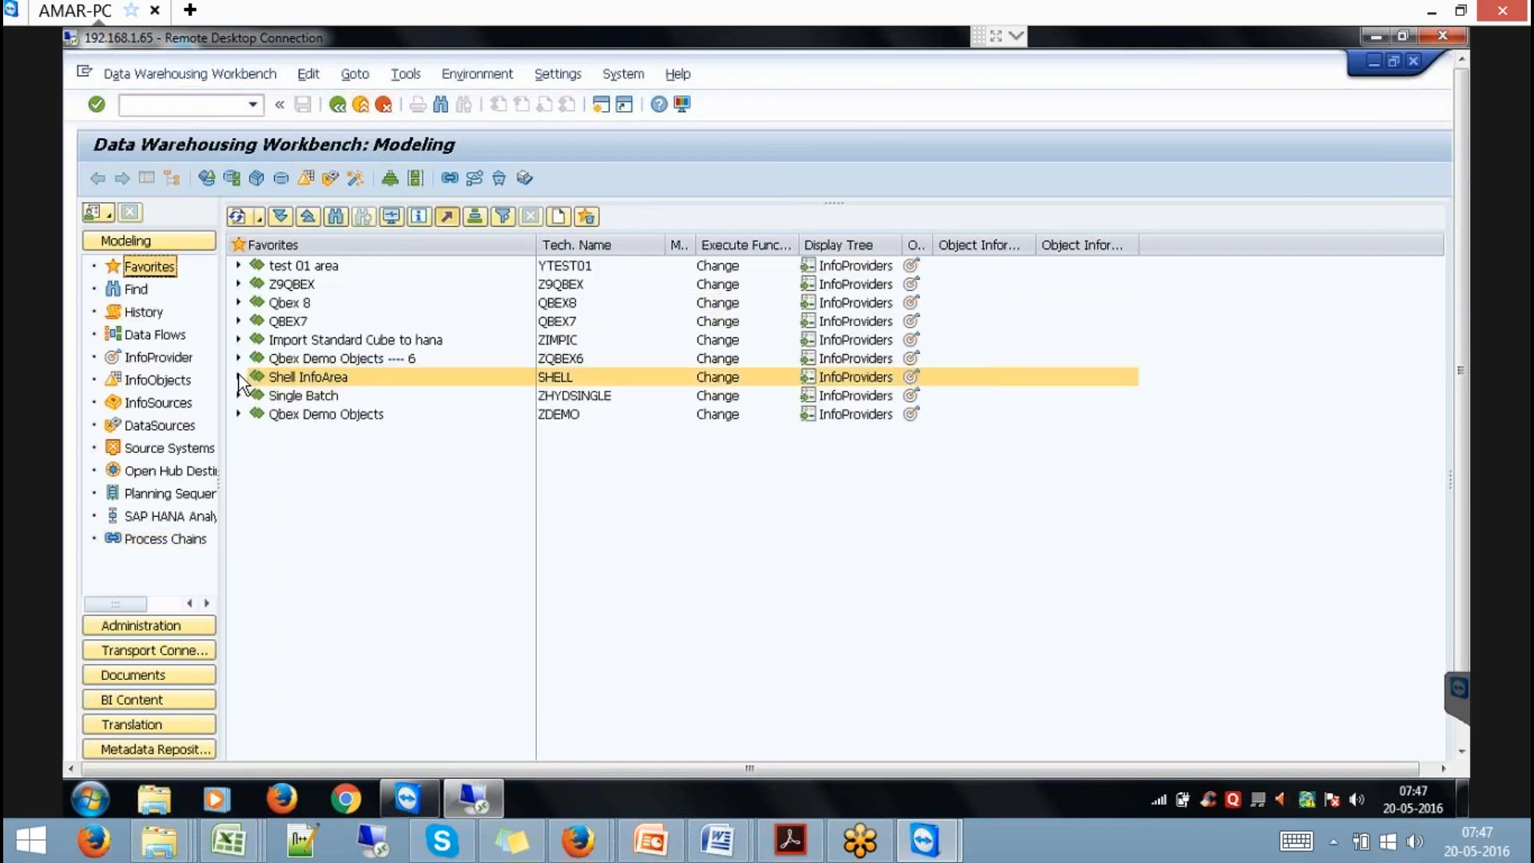
pyautogui.click(239, 340)
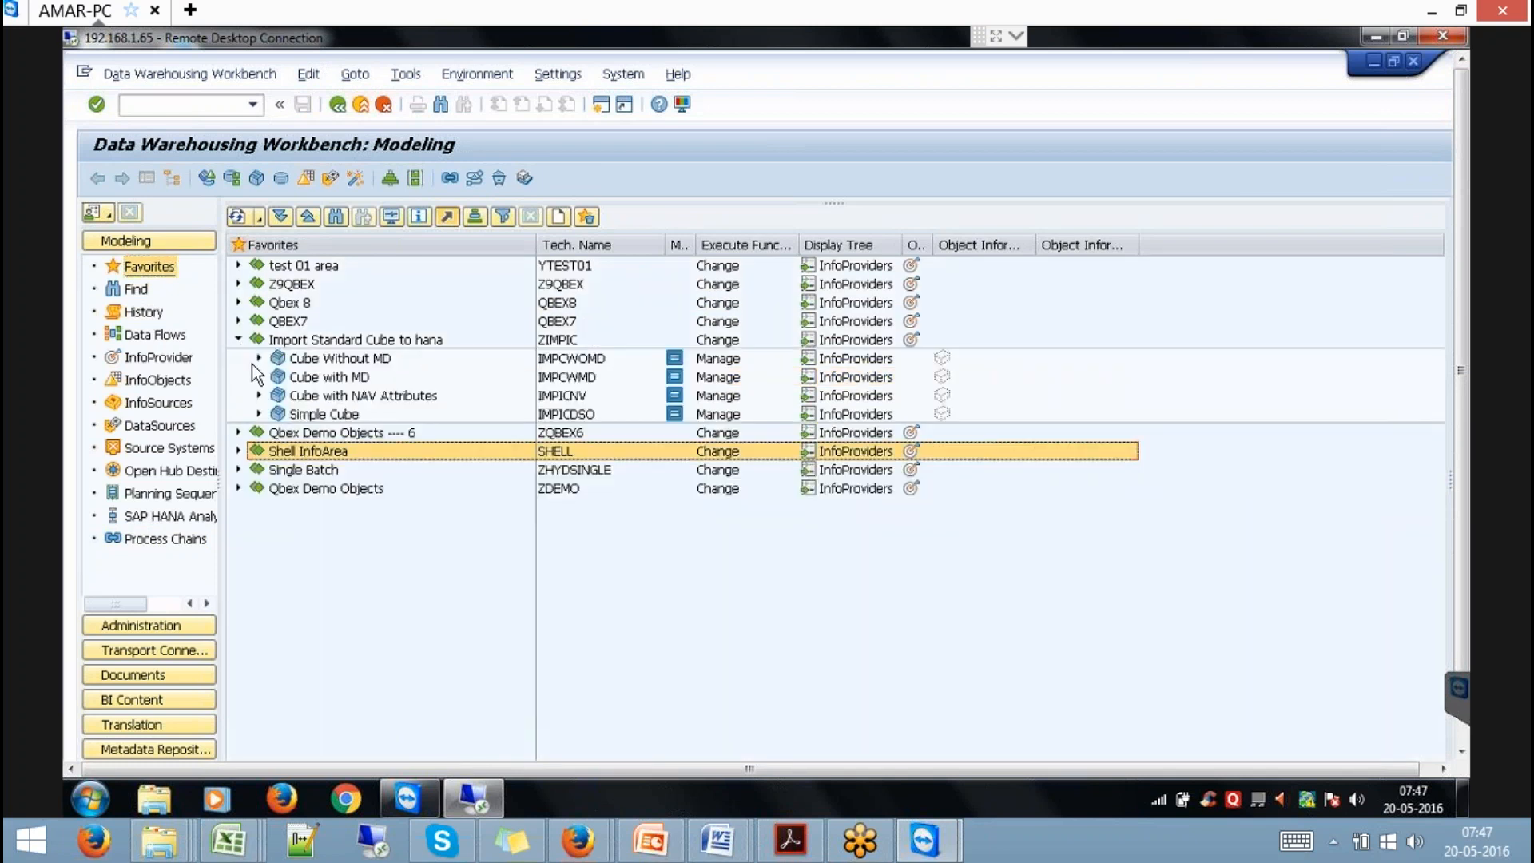
pyautogui.rightClick(321, 365)
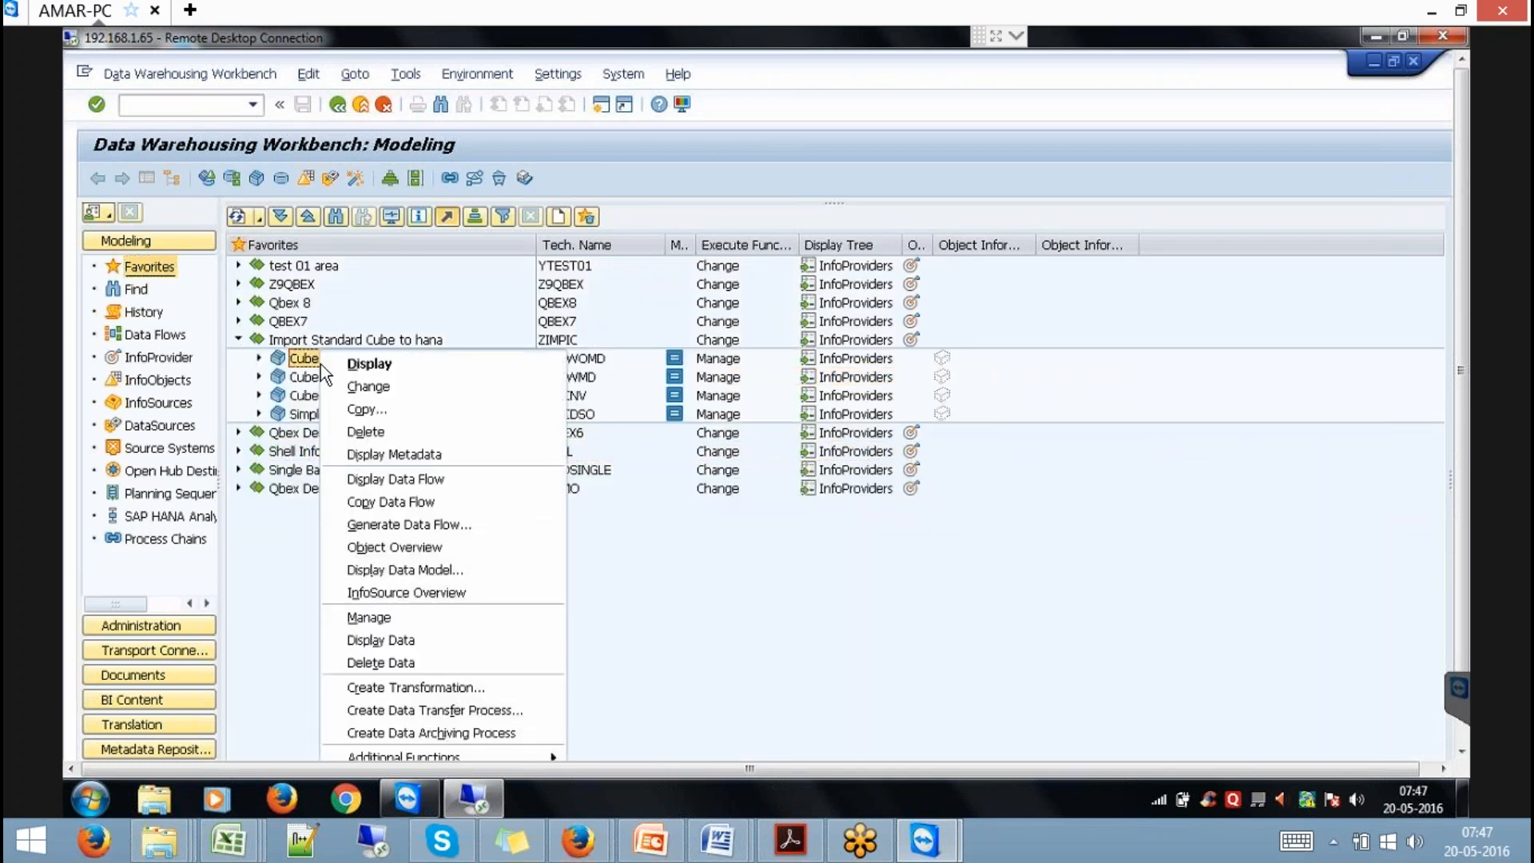
pyautogui.click(390, 389)
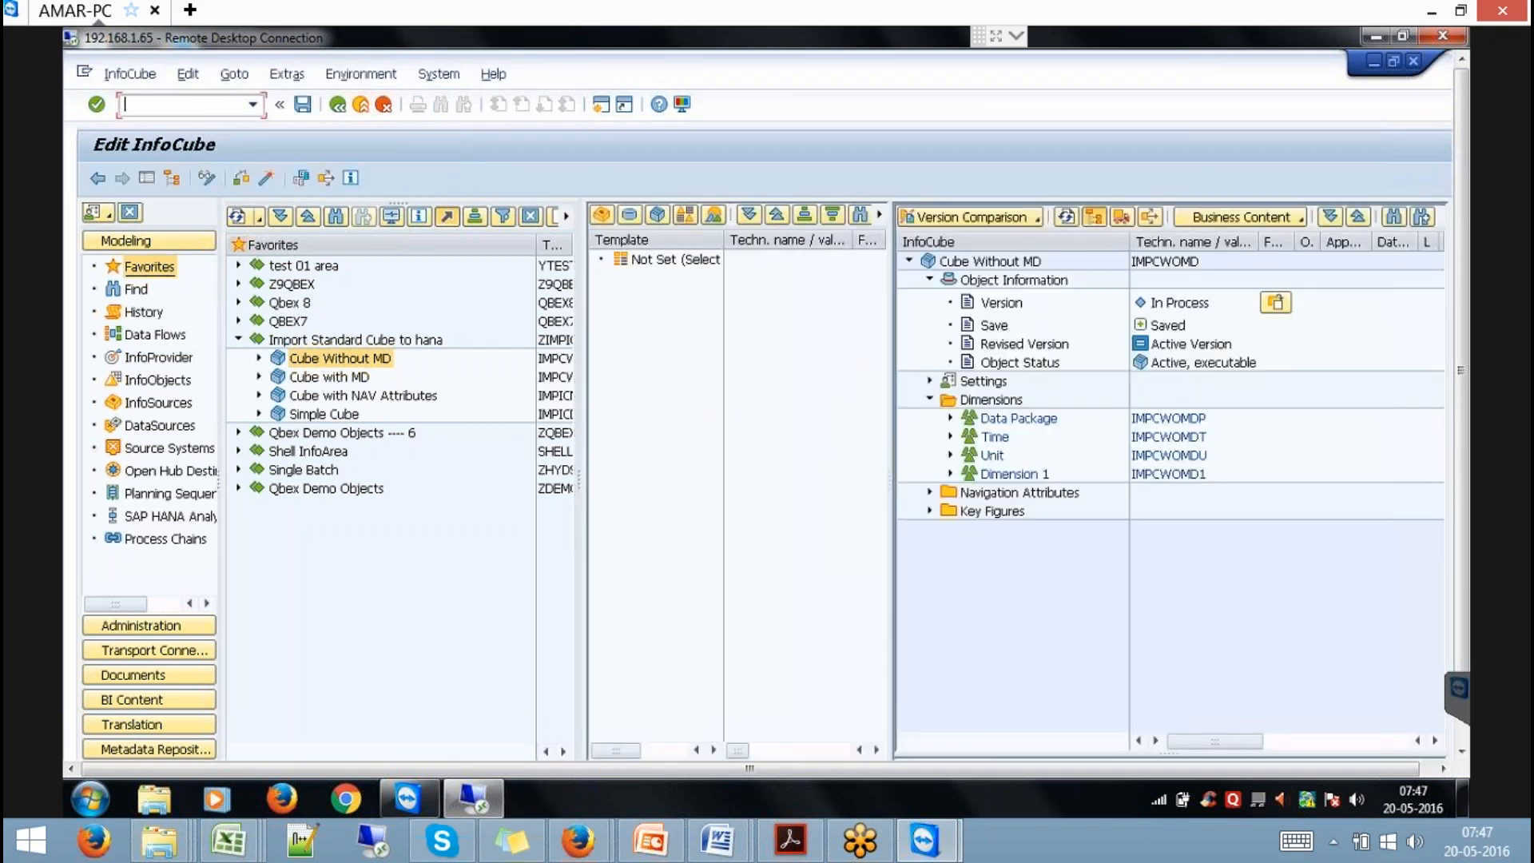
# Add InfoObject SPRODUCT to Dimension 1 by direct input and activate the InfoCube.
pyautogui.click(1002, 473)
pyautogui.rightClick(1000, 471)
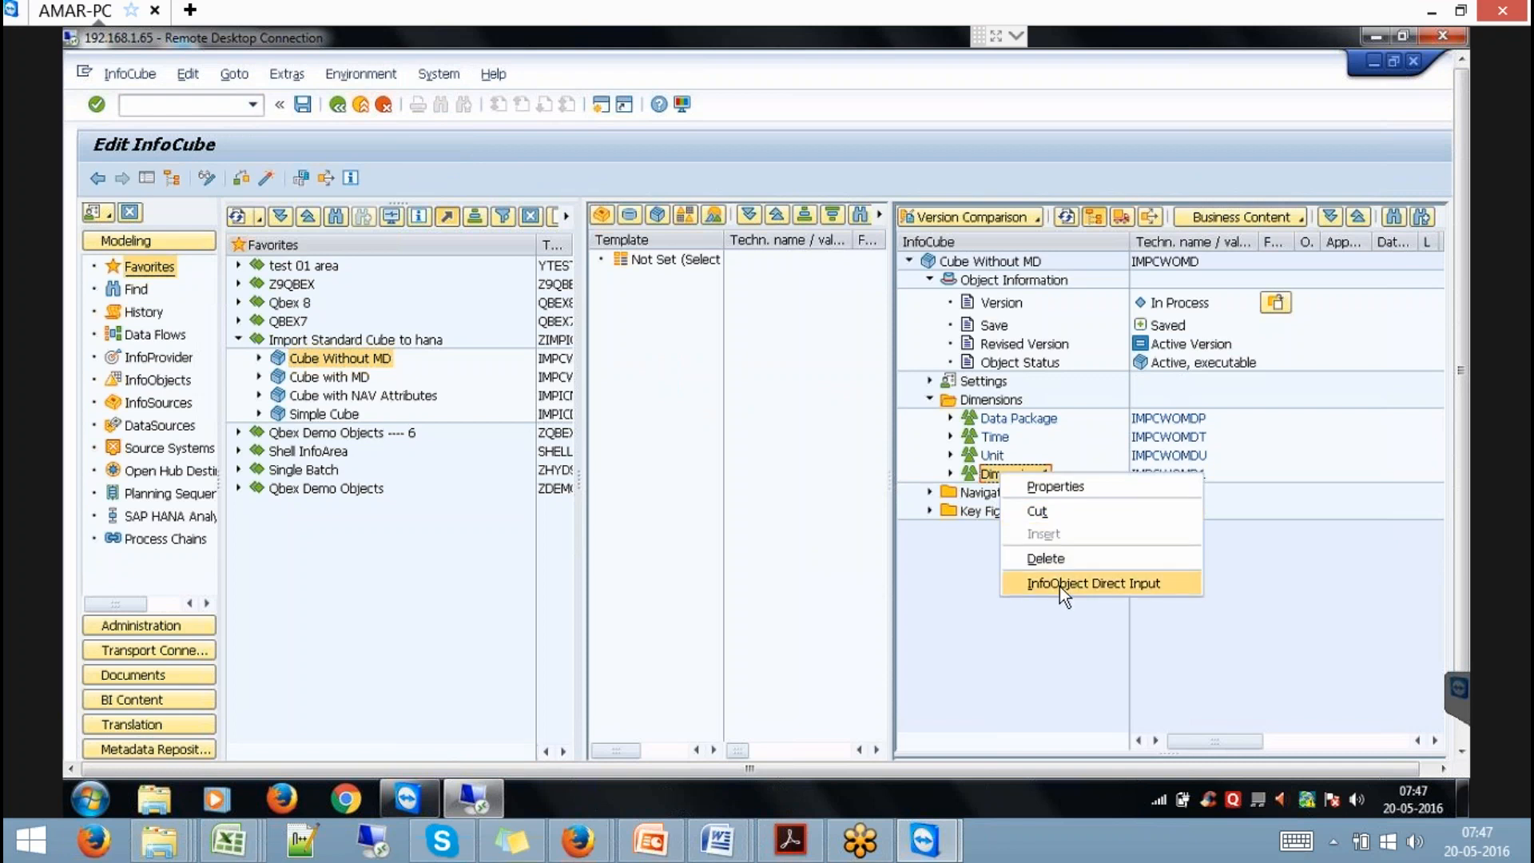
pyautogui.click(1060, 586)
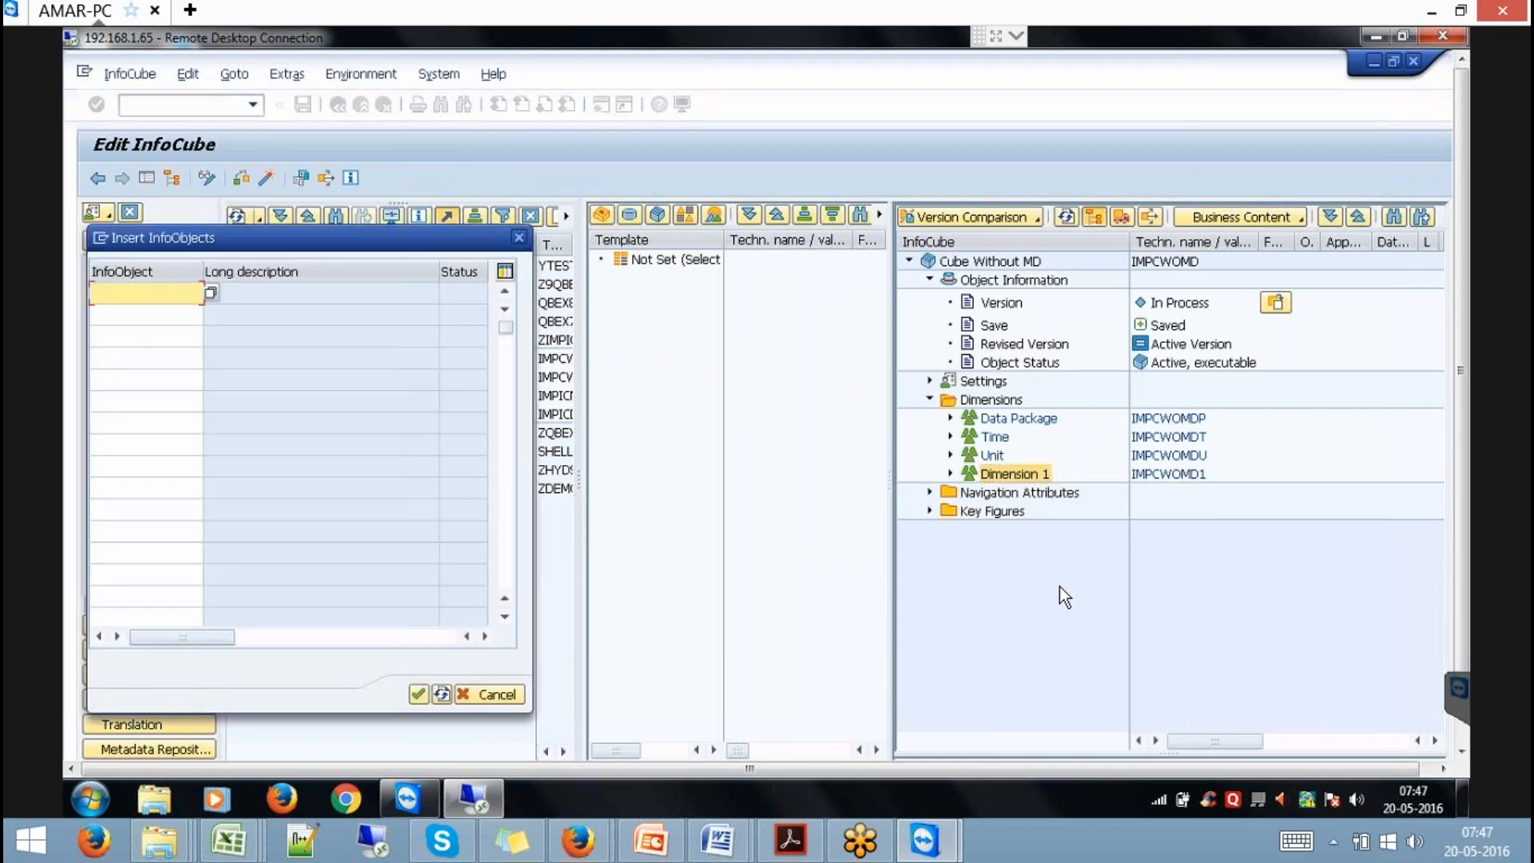
pyautogui.write('SPROD')
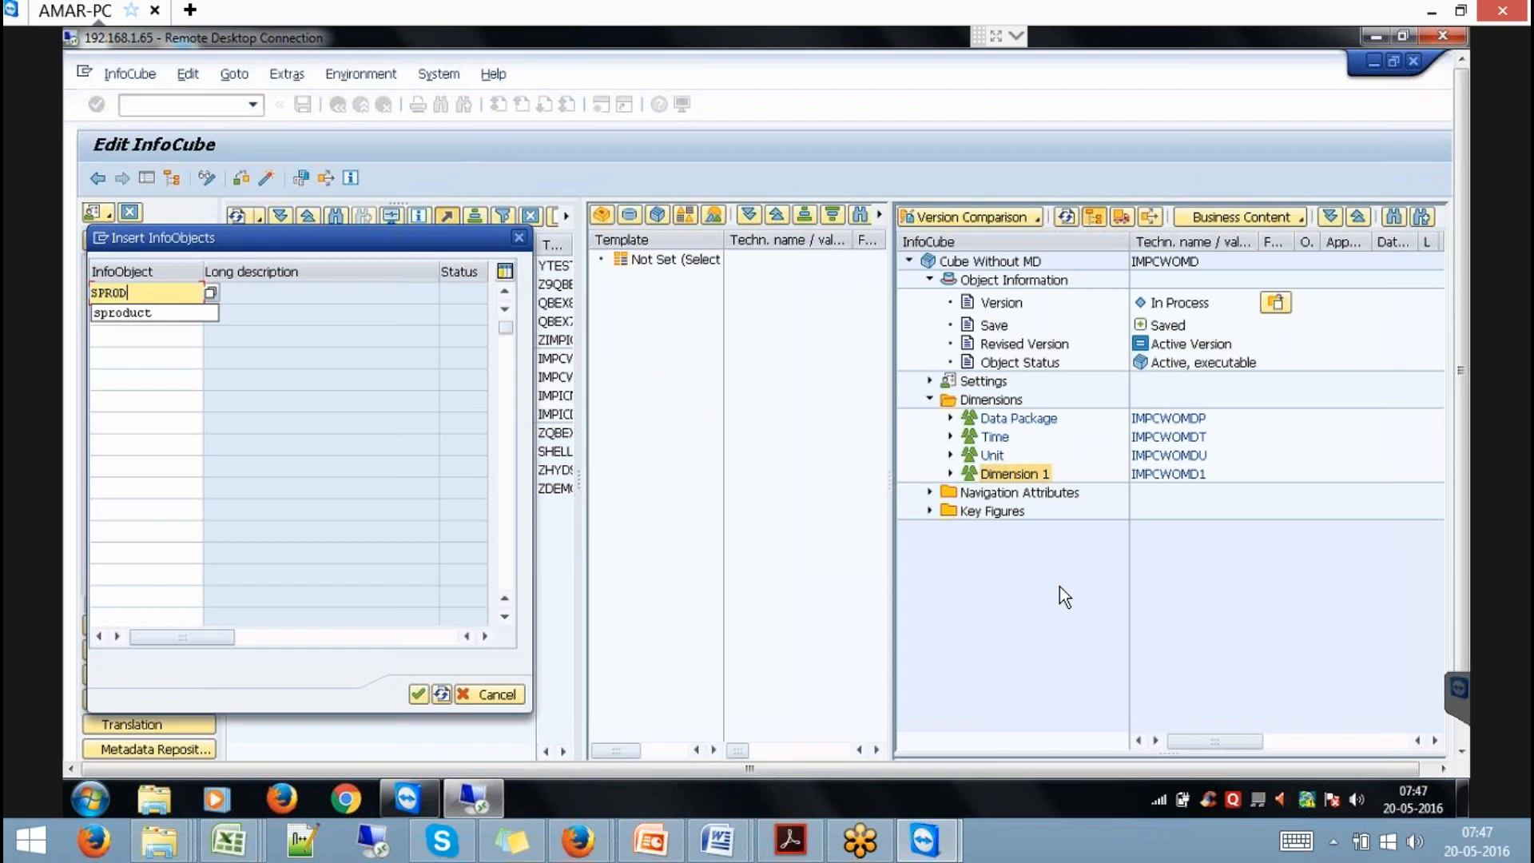
pyautogui.write('UCT')
pyautogui.press('Return')
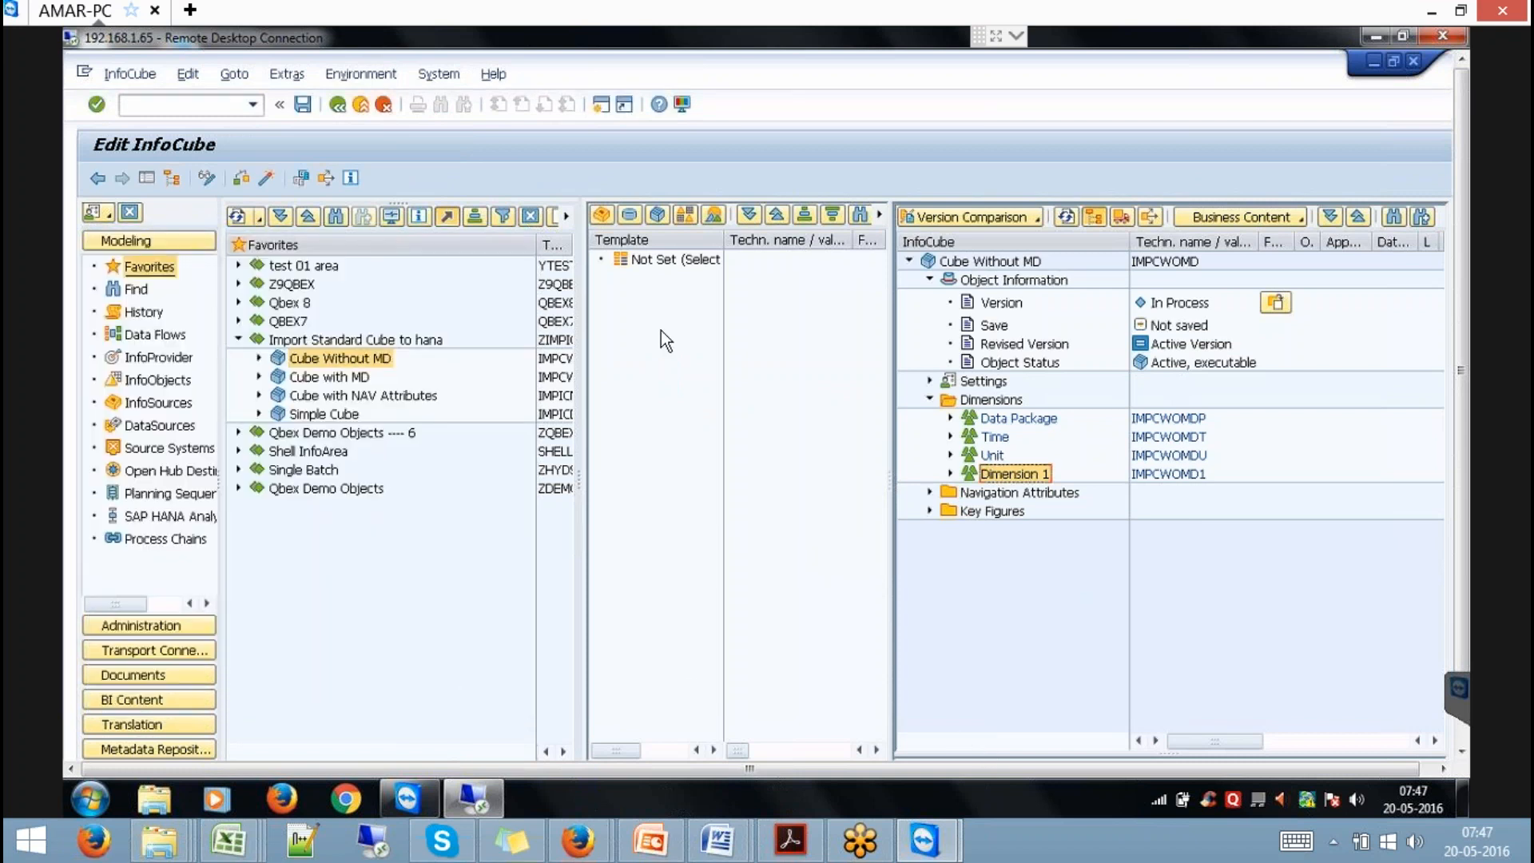
pyautogui.click(266, 178)
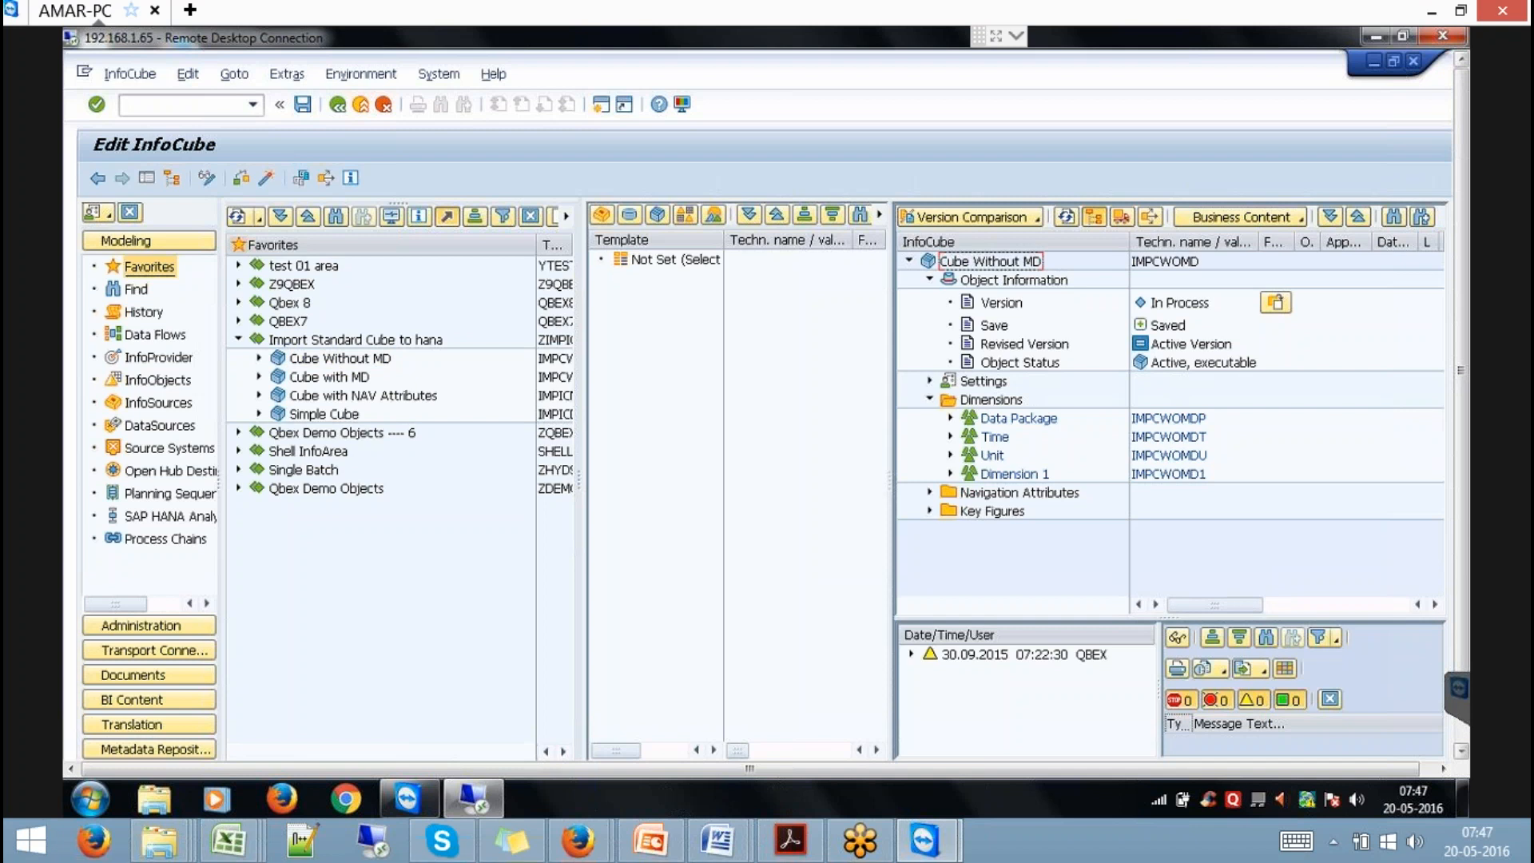
pyautogui.moveTo(1461, 384); pyautogui.dragTo(1461, 457)
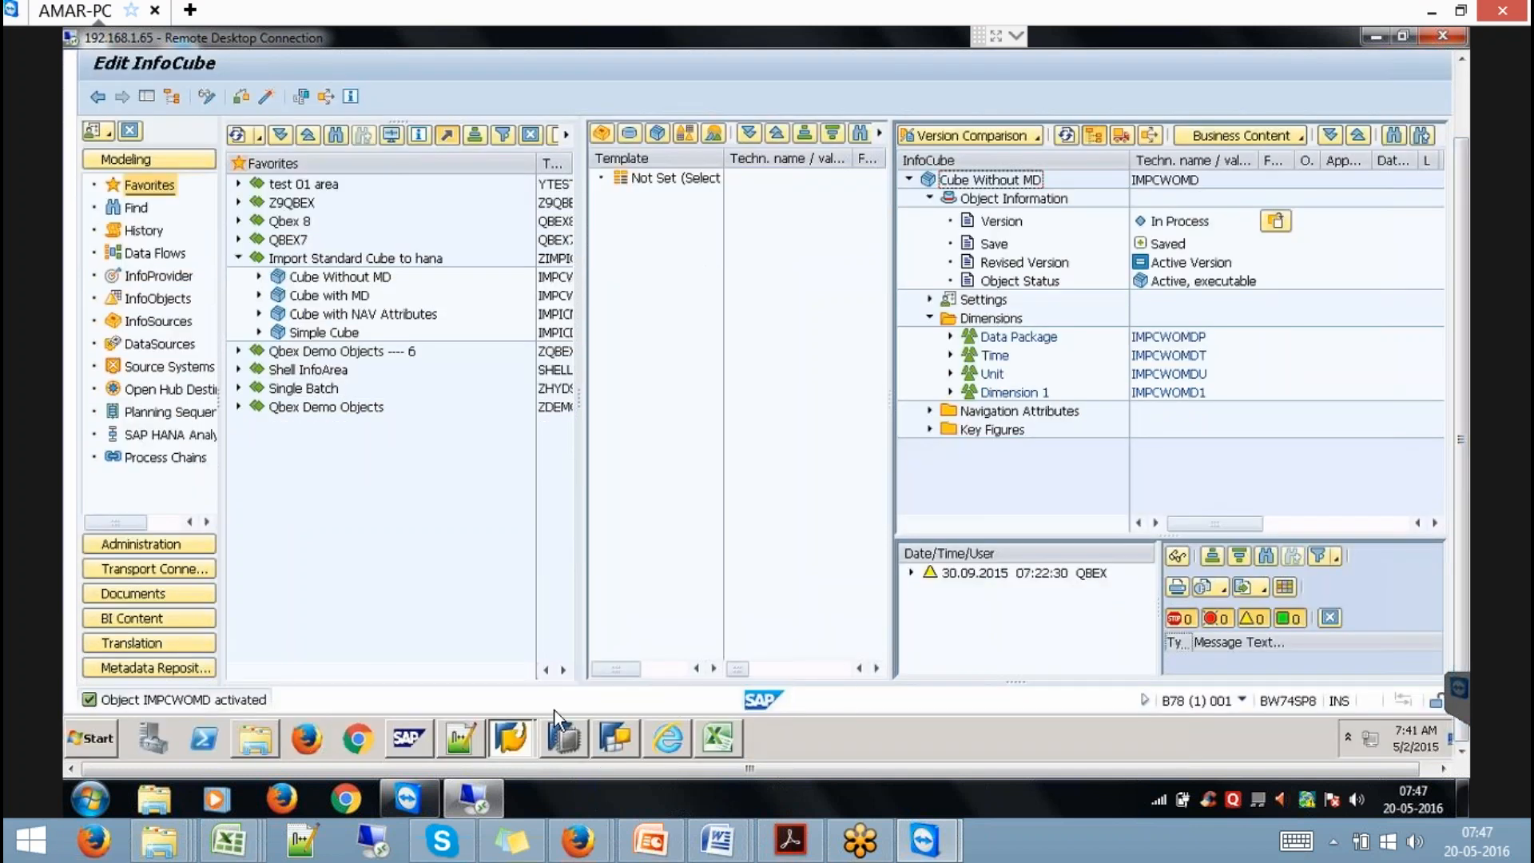
pyautogui.click(562, 733)
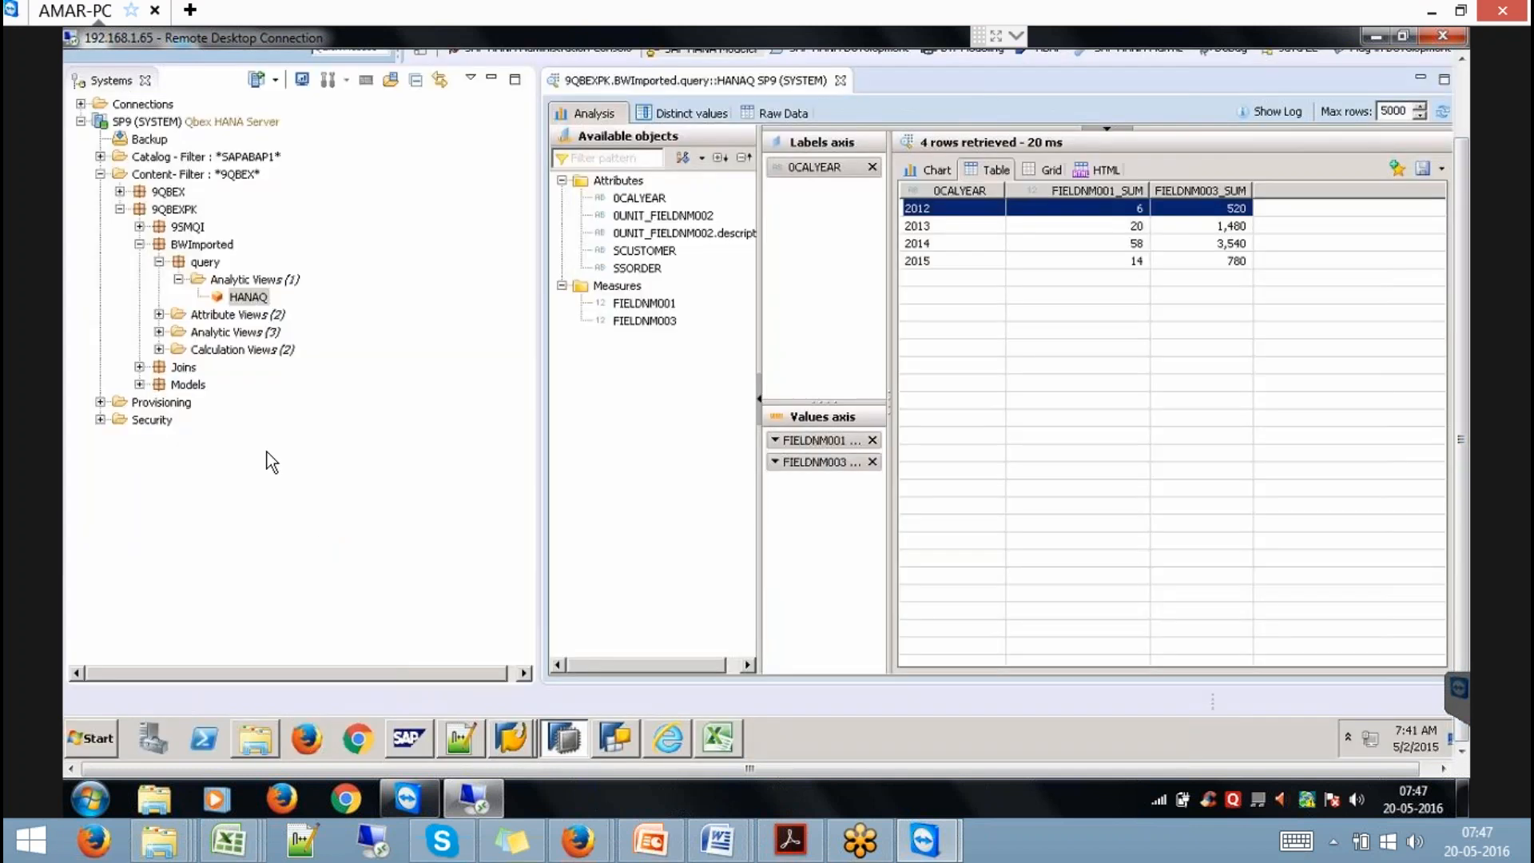
pyautogui.rightClick(200, 245)
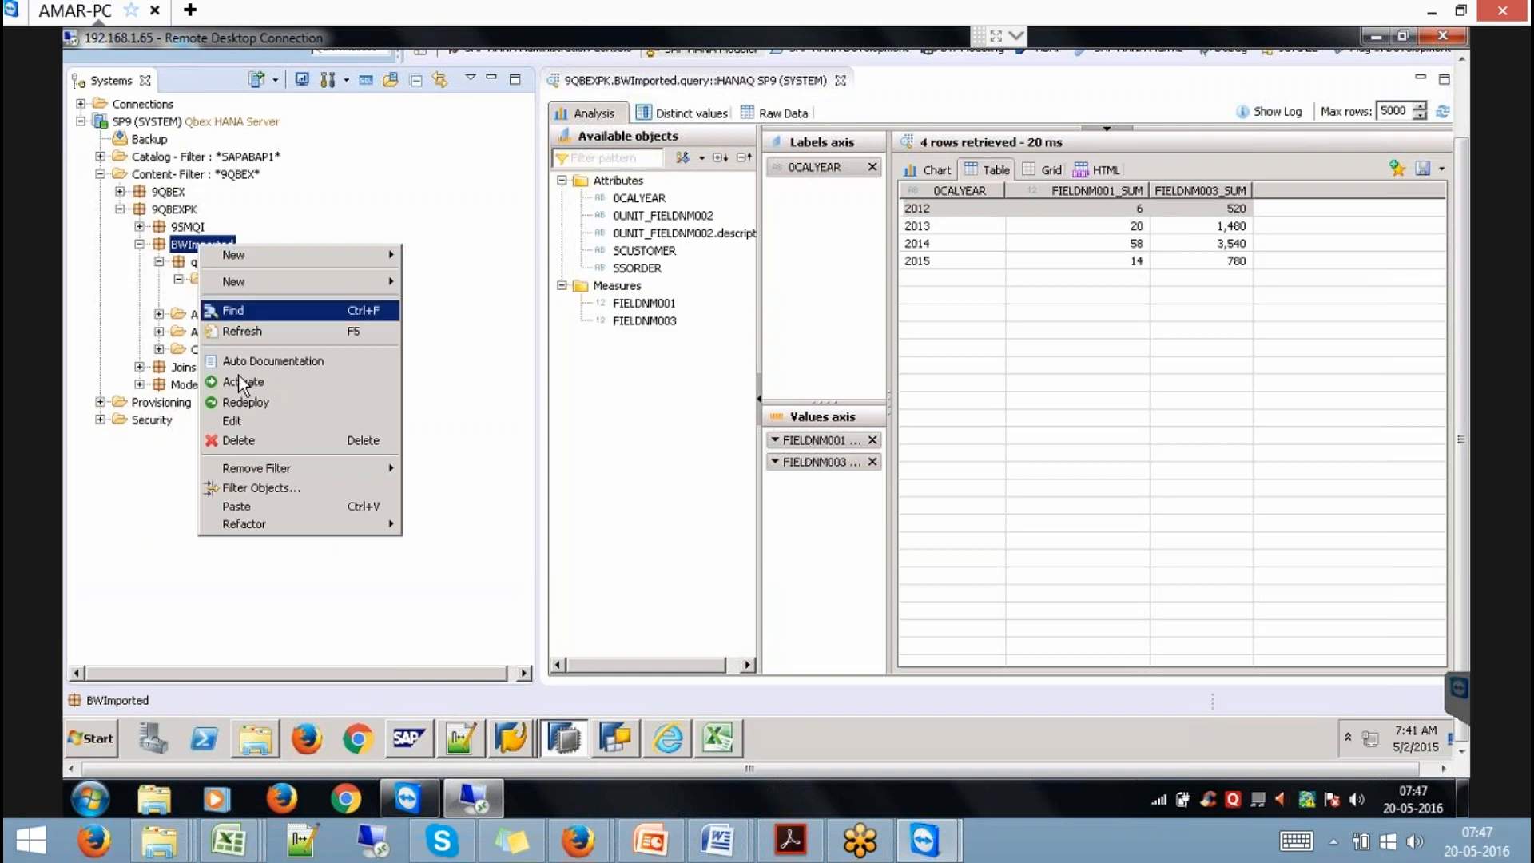
pyautogui.click(238, 332)
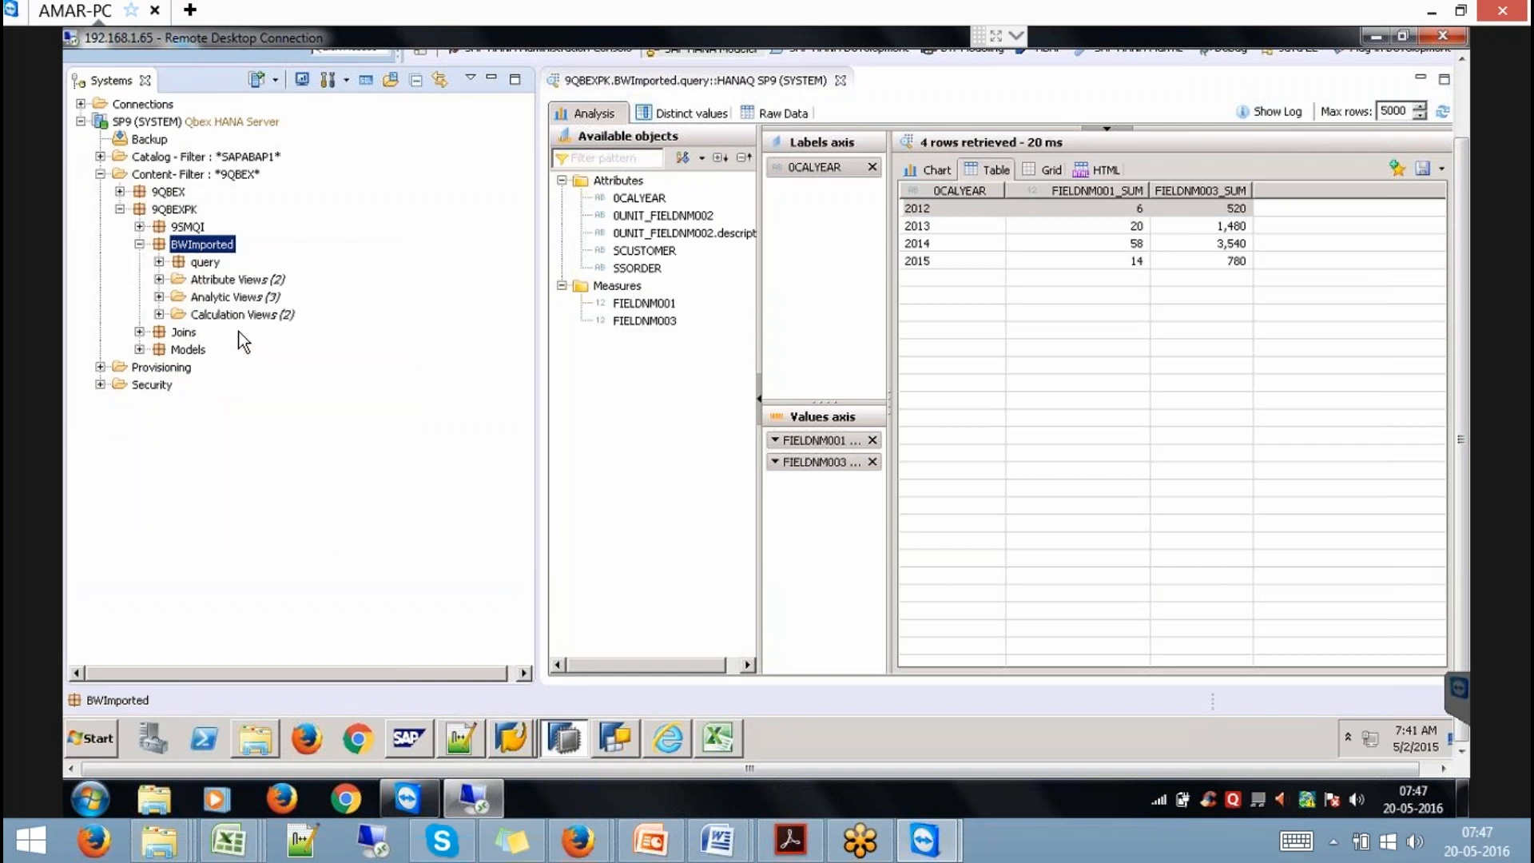
pyautogui.click(159, 297)
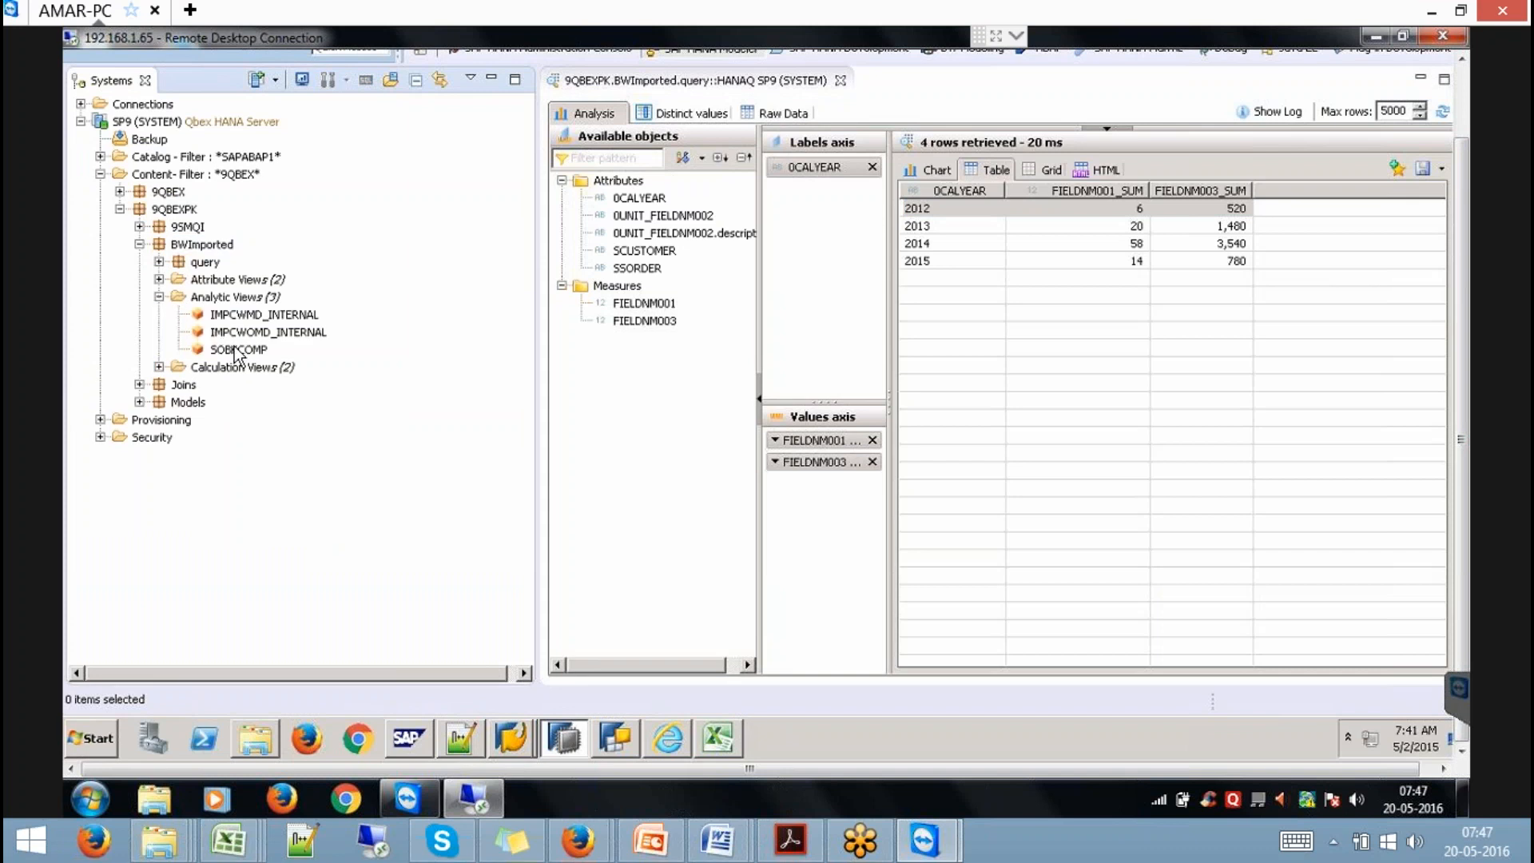
pyautogui.click(295, 332)
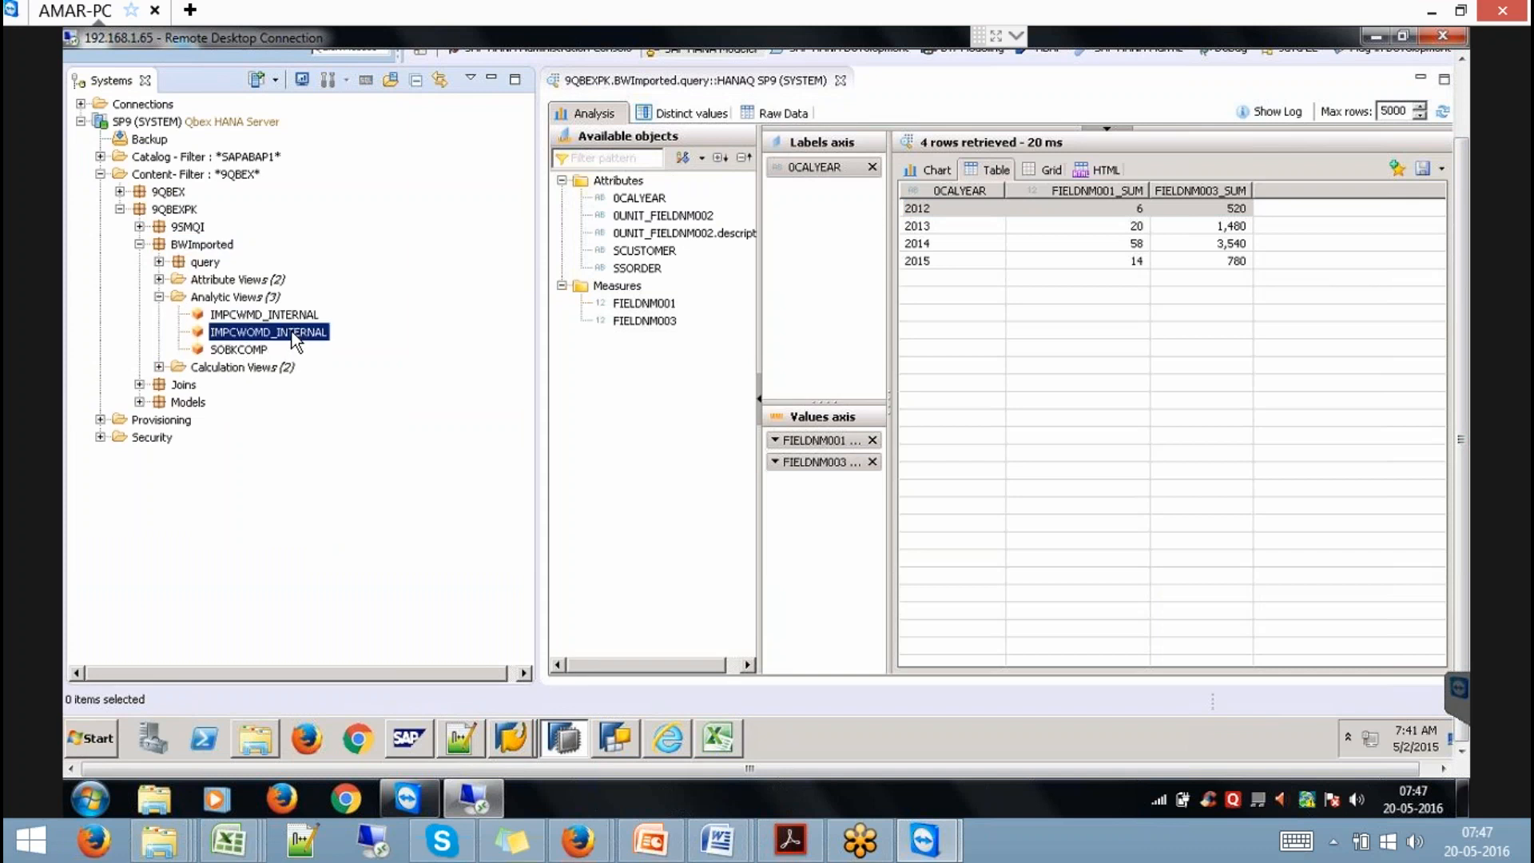
pyautogui.doubleClick(296, 332)
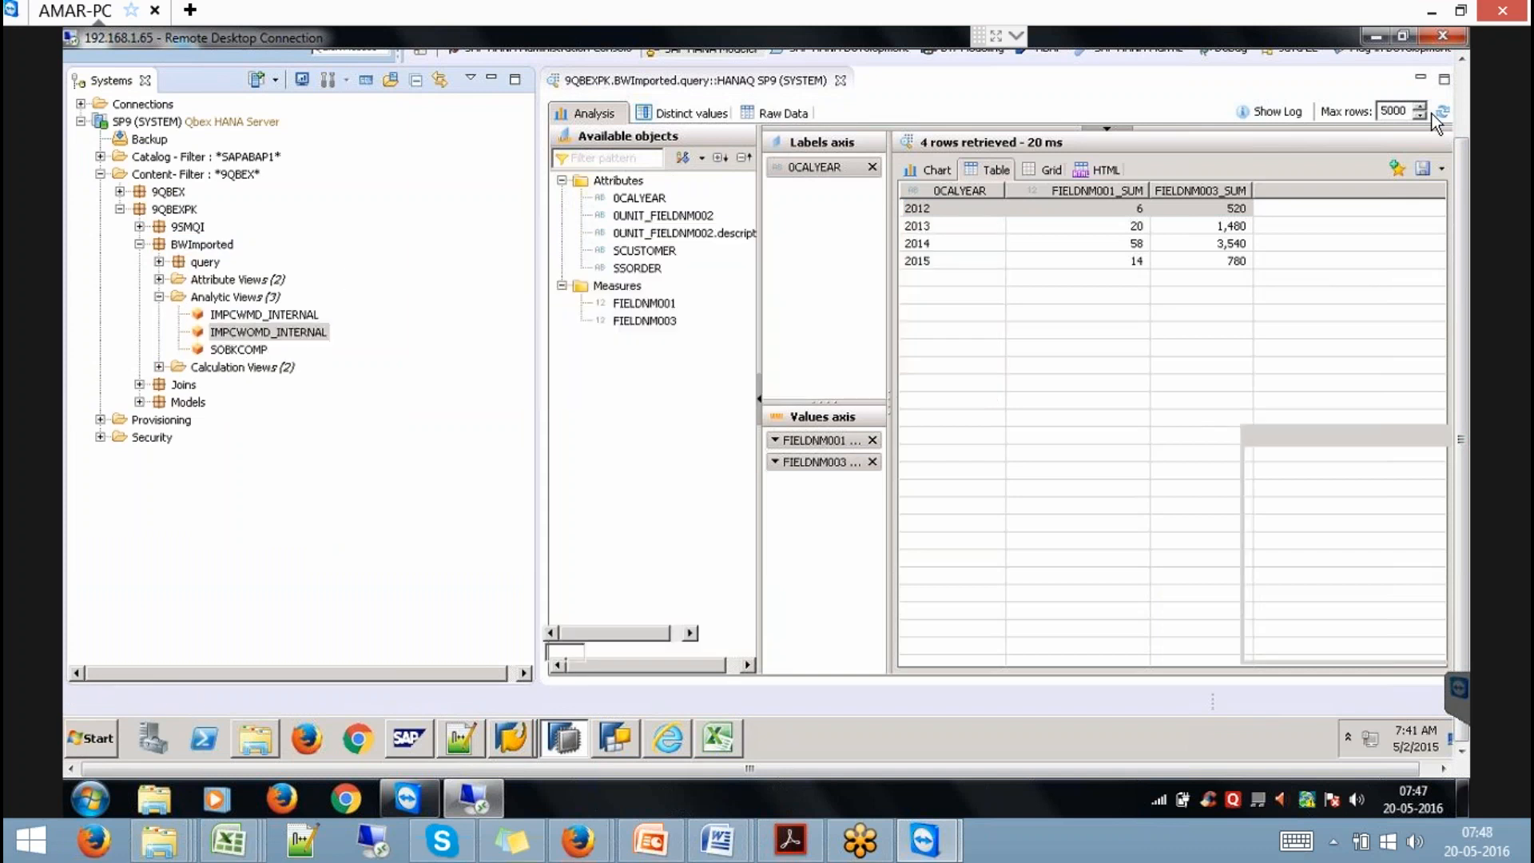
pyautogui.click(1461, 103)
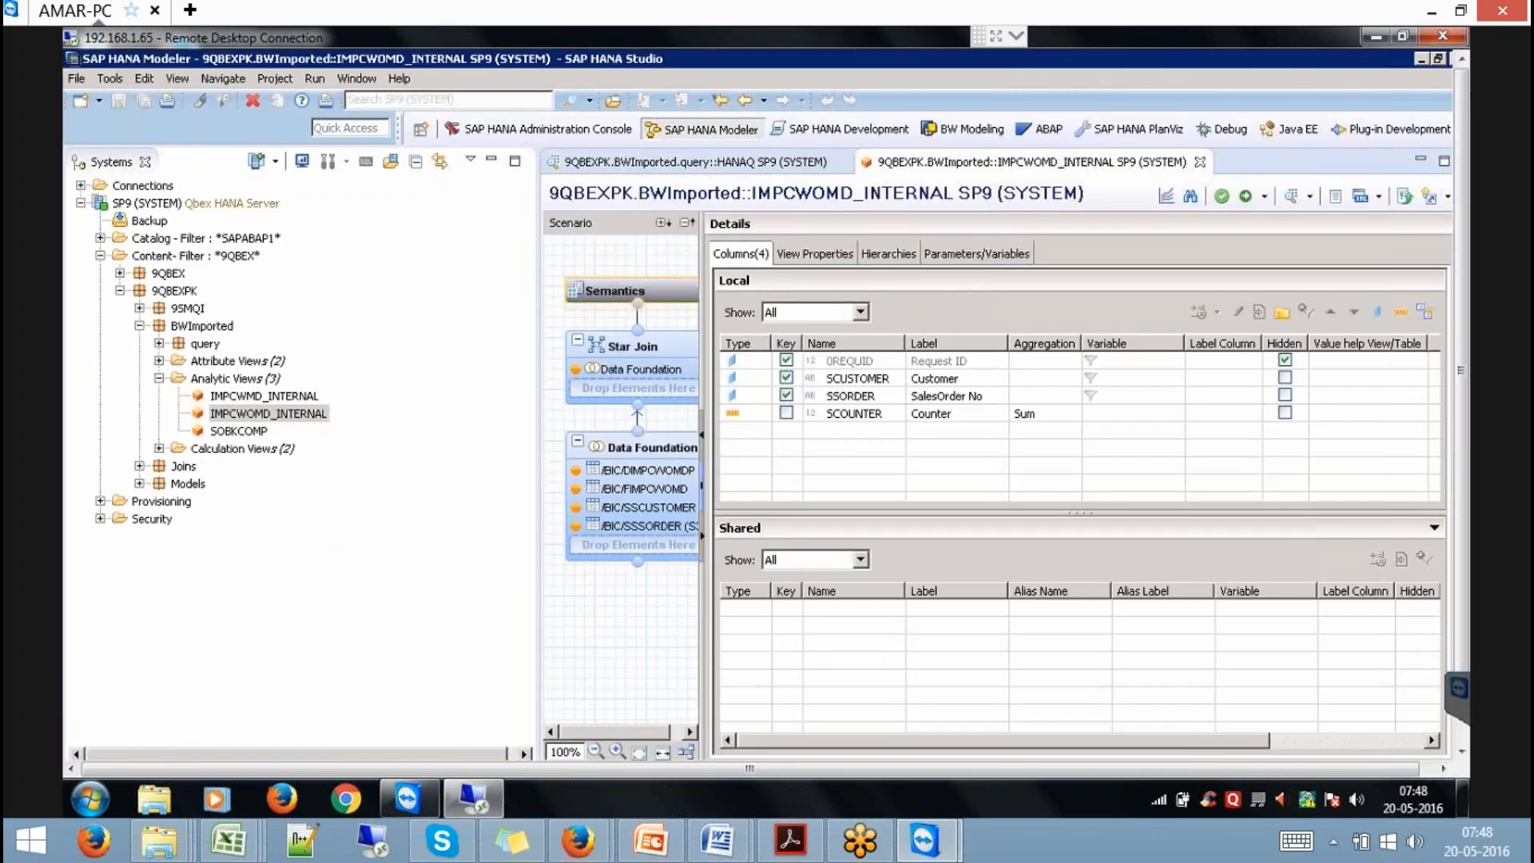
pyautogui.click(491, 161)
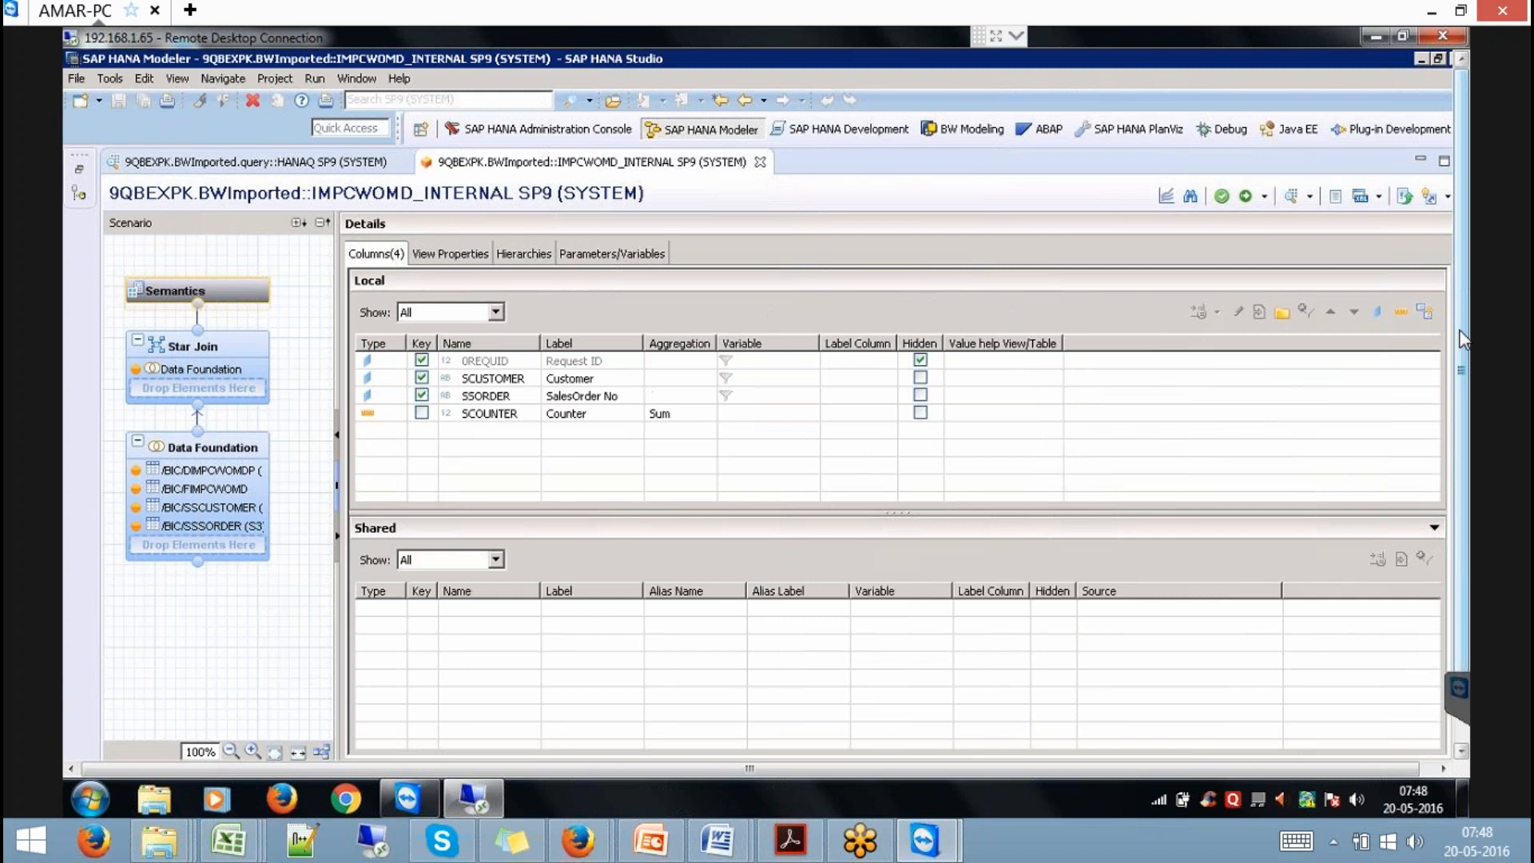
pyautogui.scroll(-2, 1464, 387)
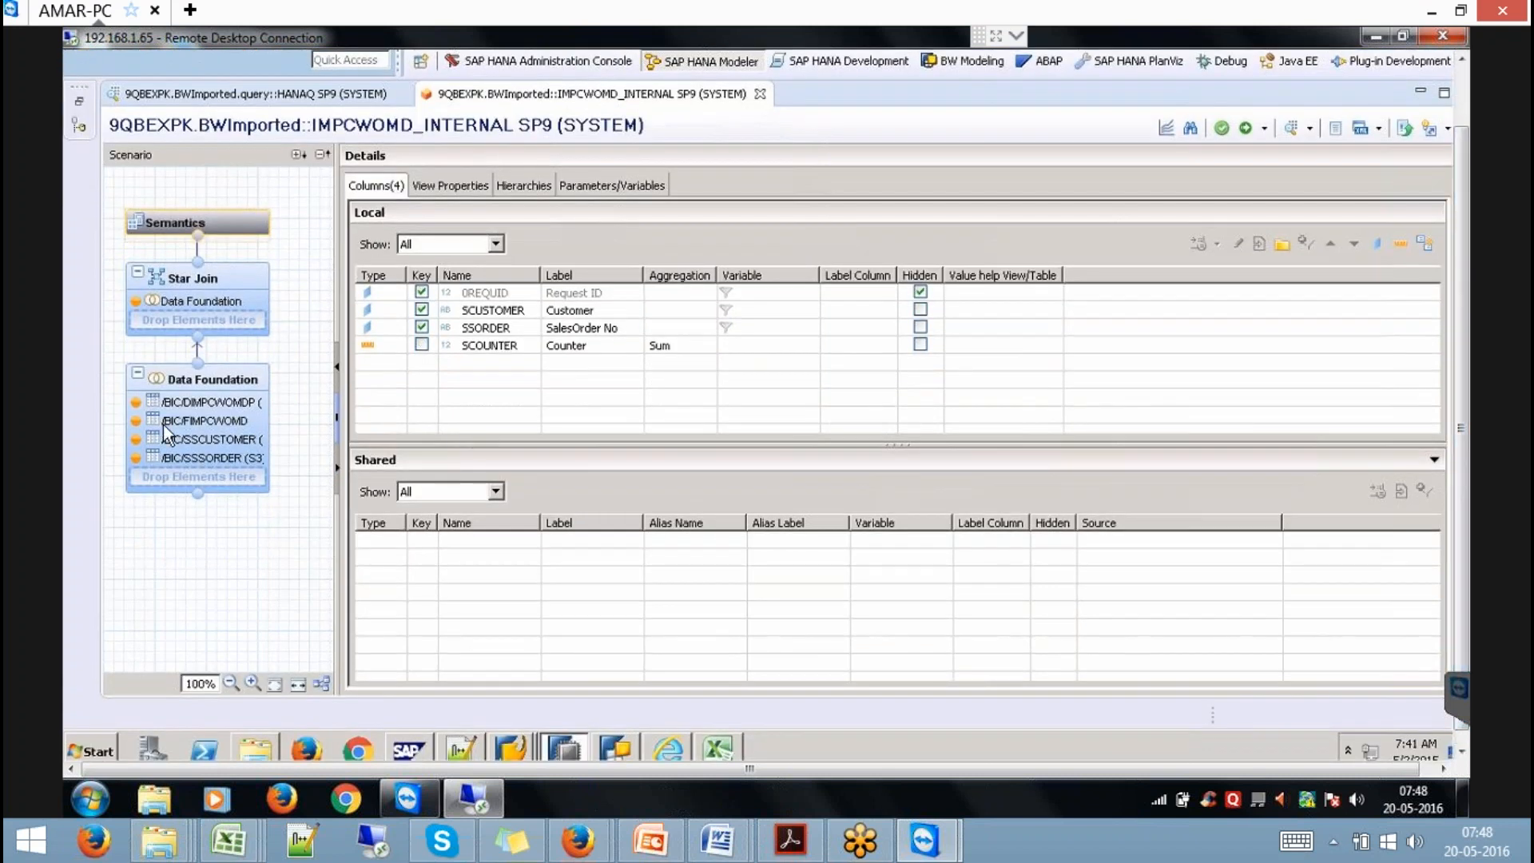
pyautogui.click(212, 371)
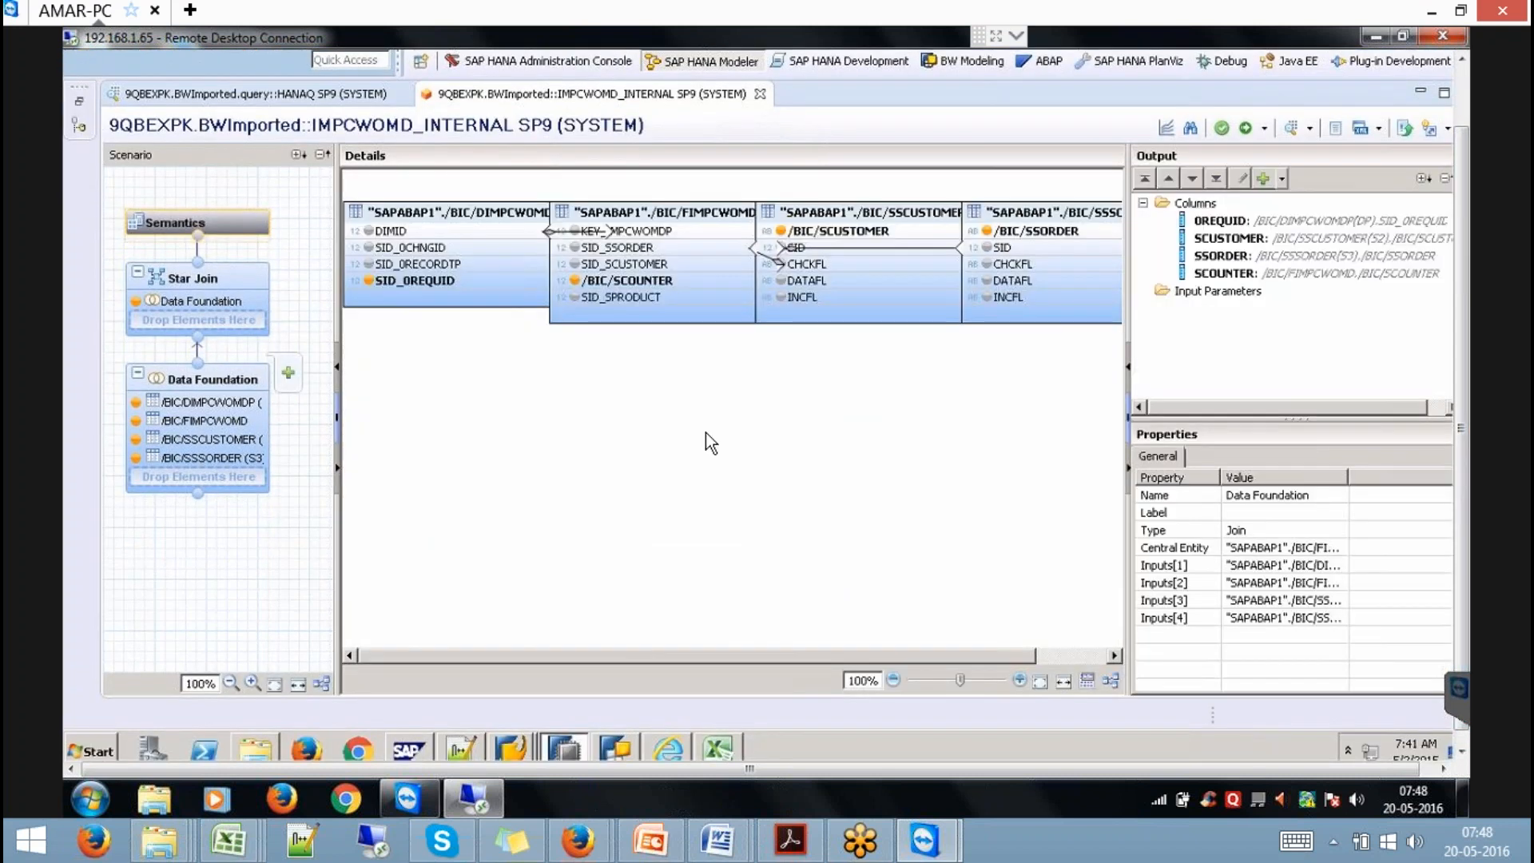
pyautogui.click(1110, 678)
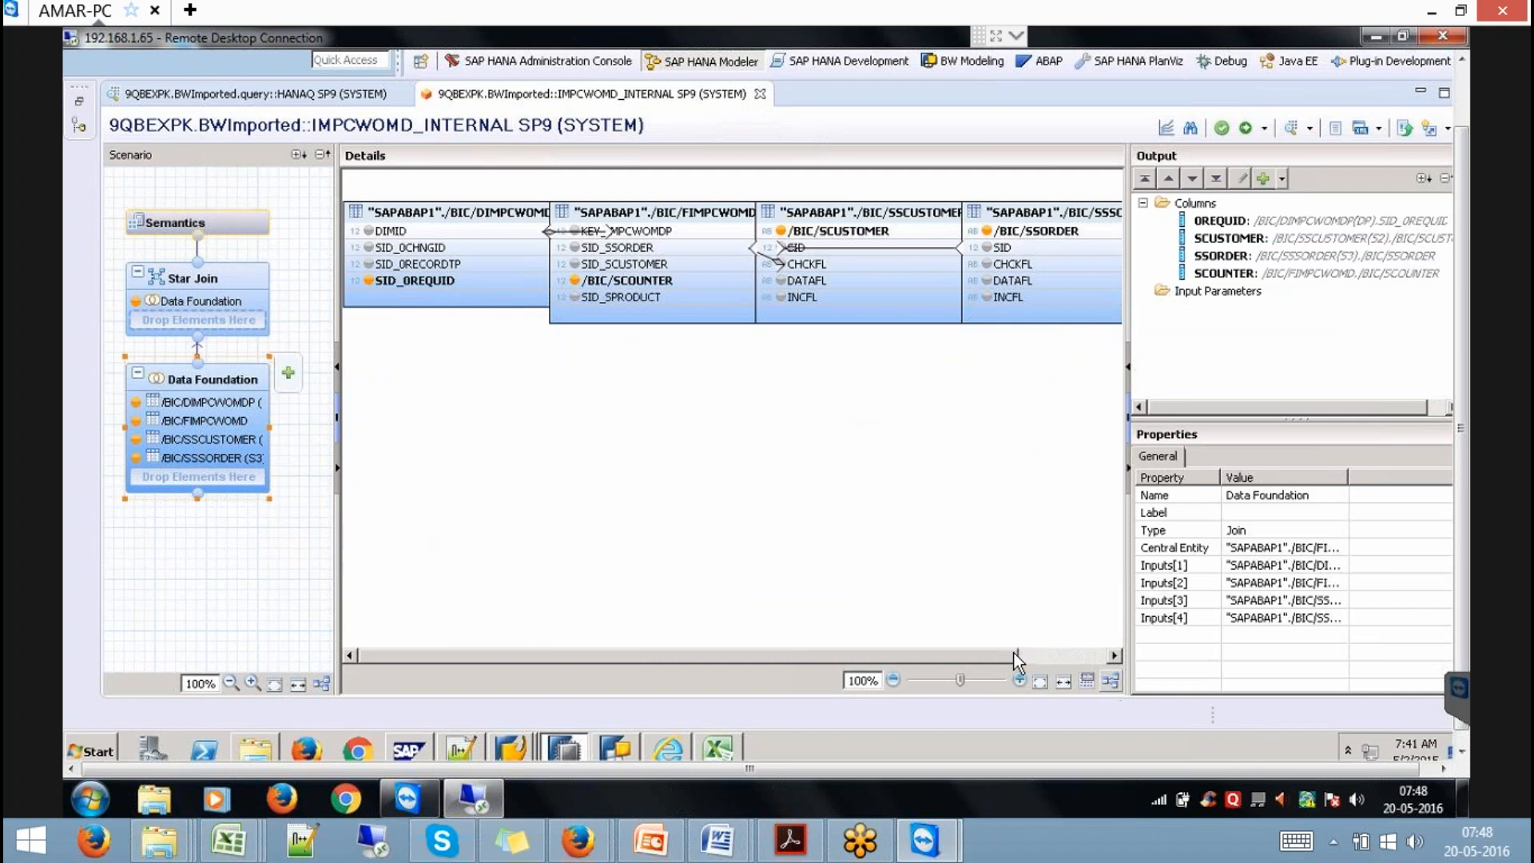
pyautogui.moveTo(918, 651); pyautogui.dragTo(966, 652)
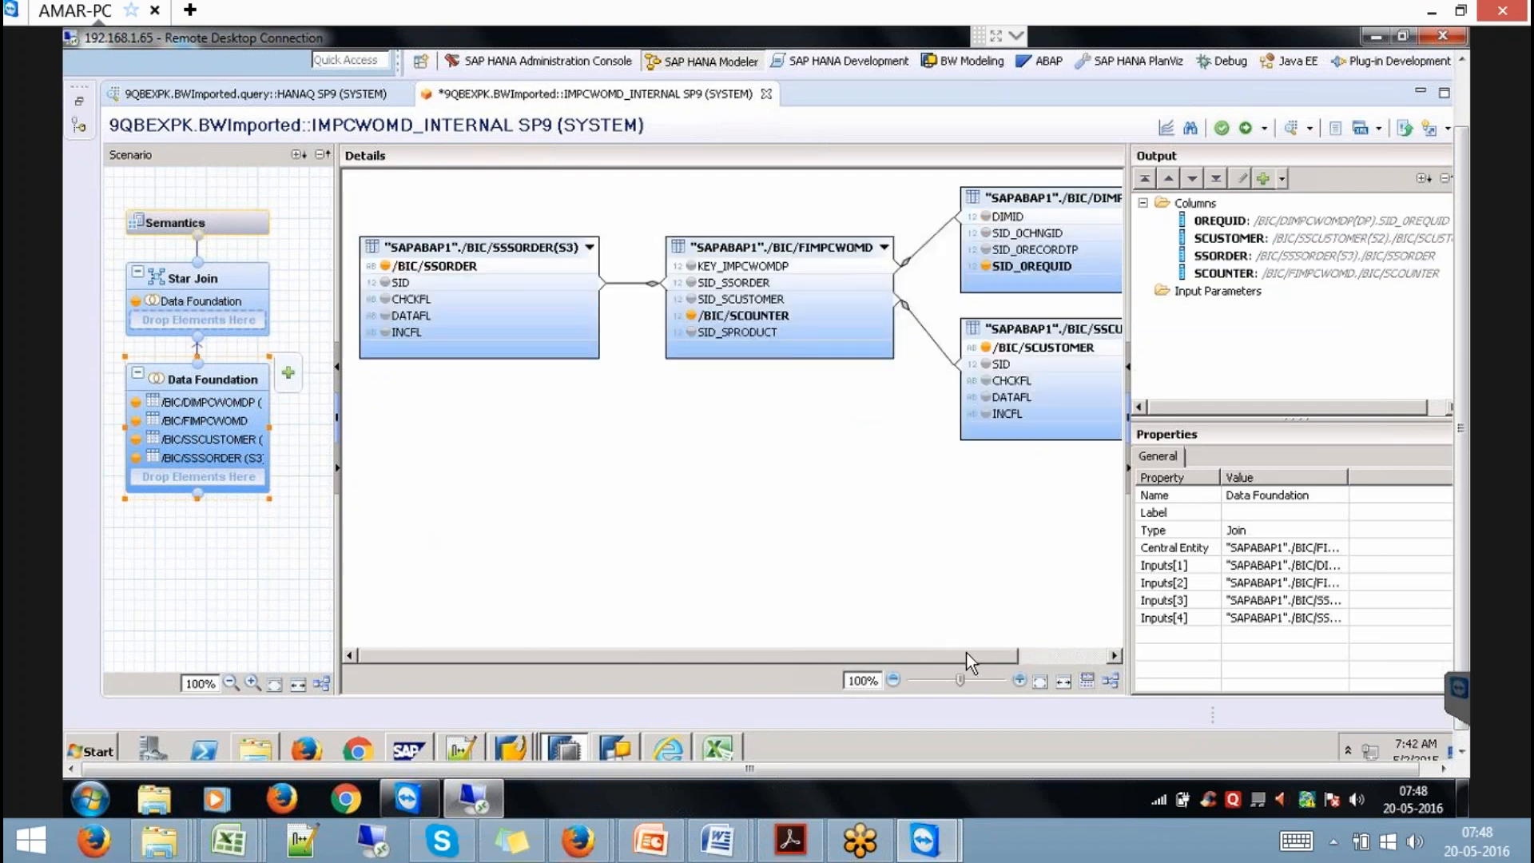
pyautogui.click(684, 332)
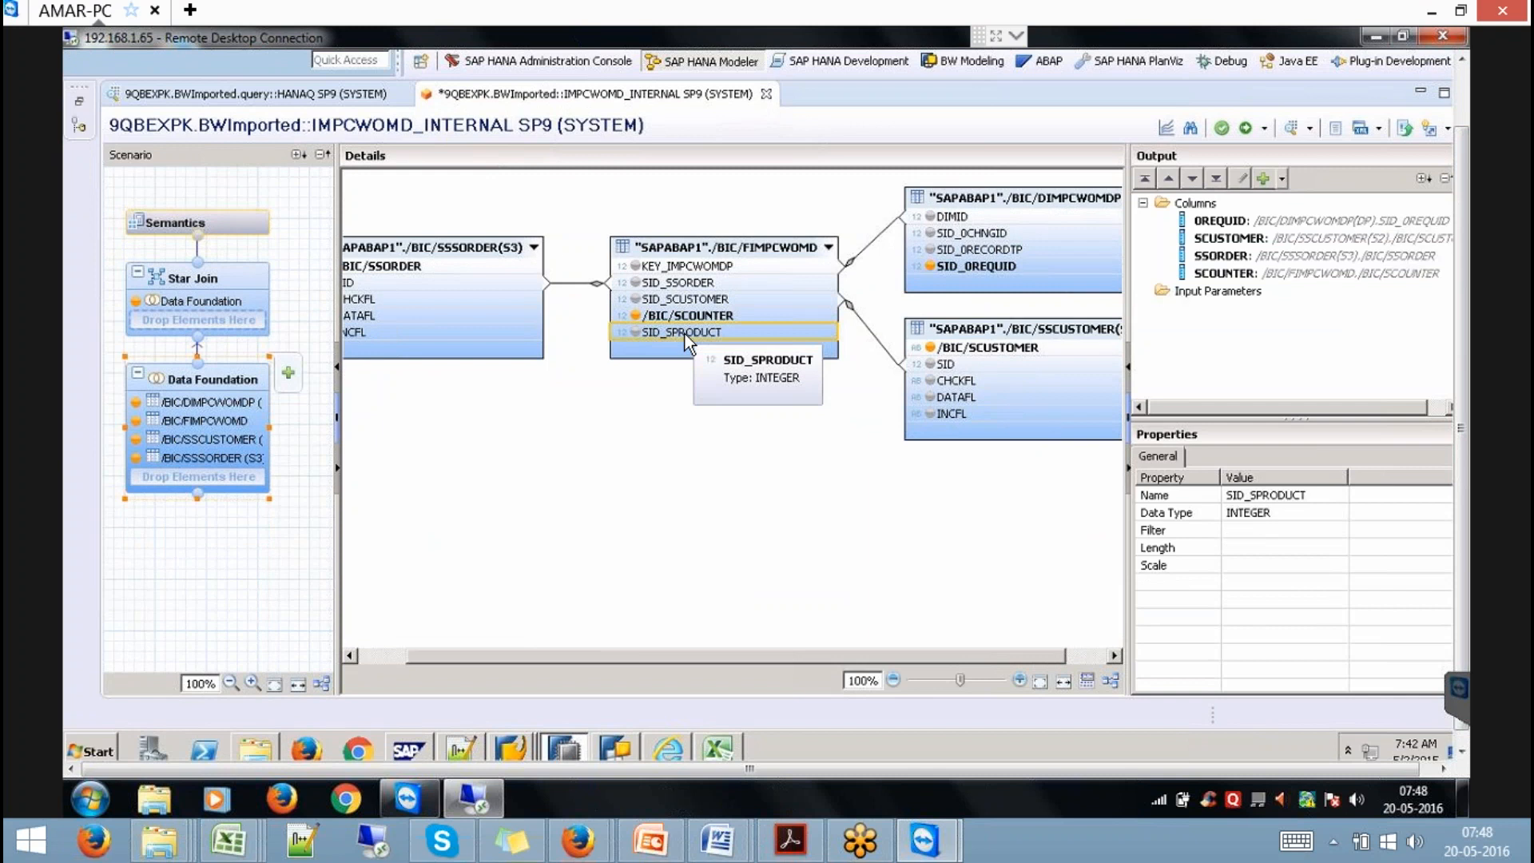
pyautogui.click(197, 222)
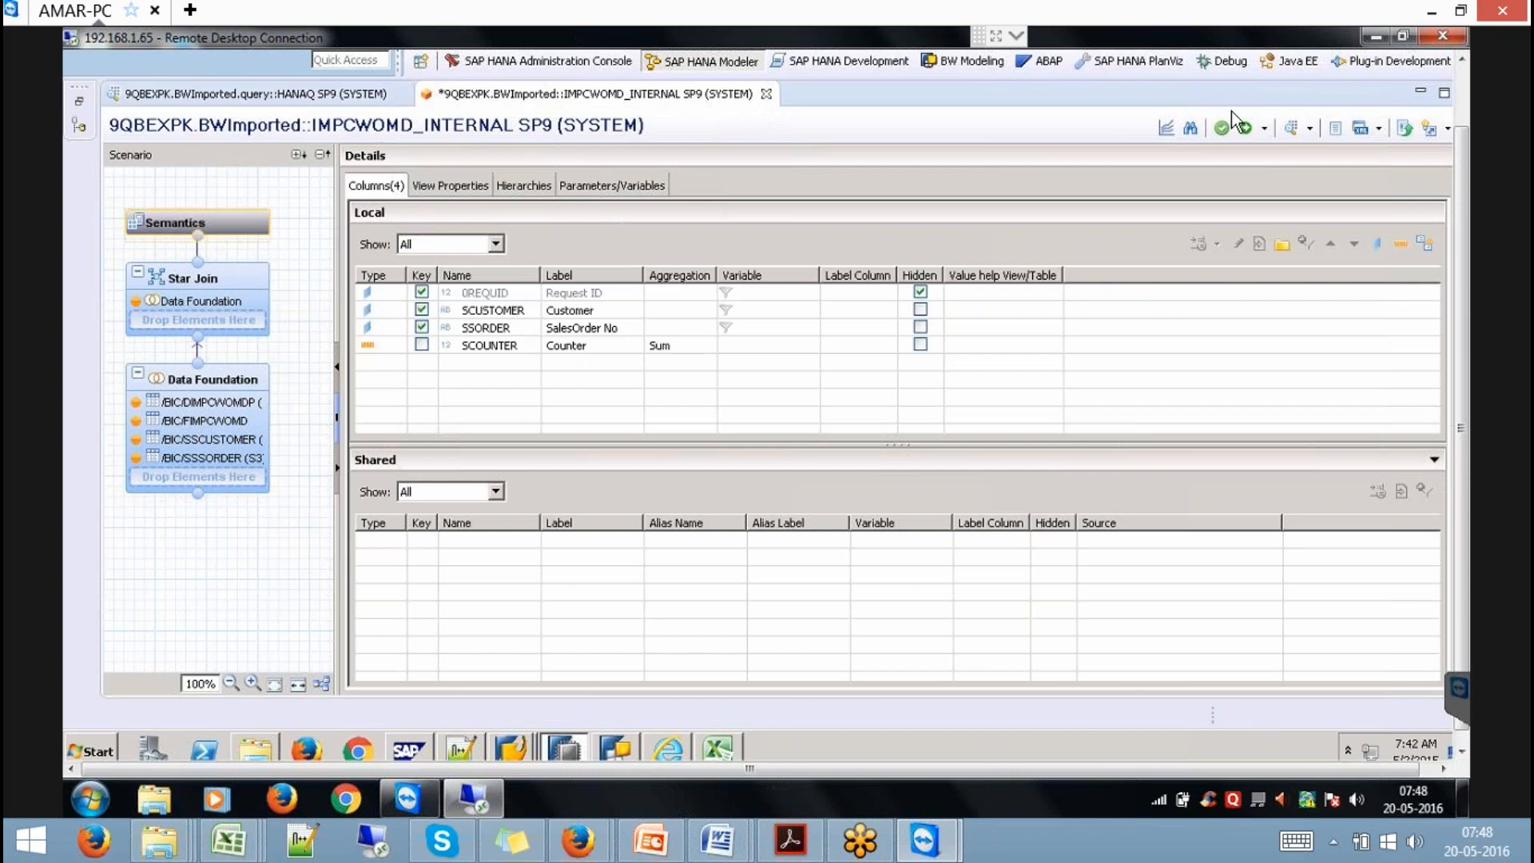
pyautogui.click(1459, 92)
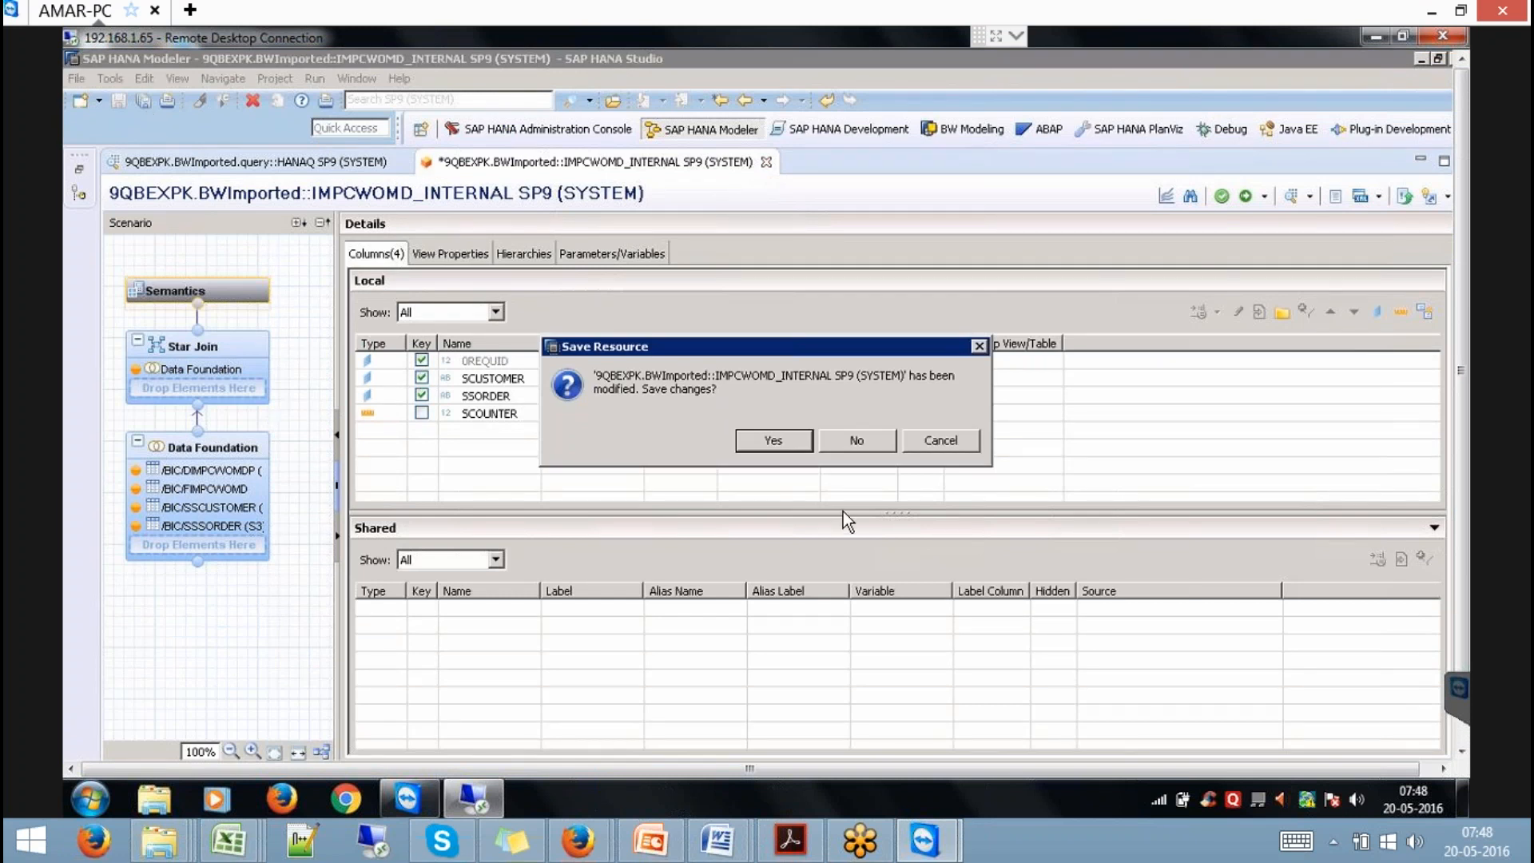
pyautogui.click(856, 440)
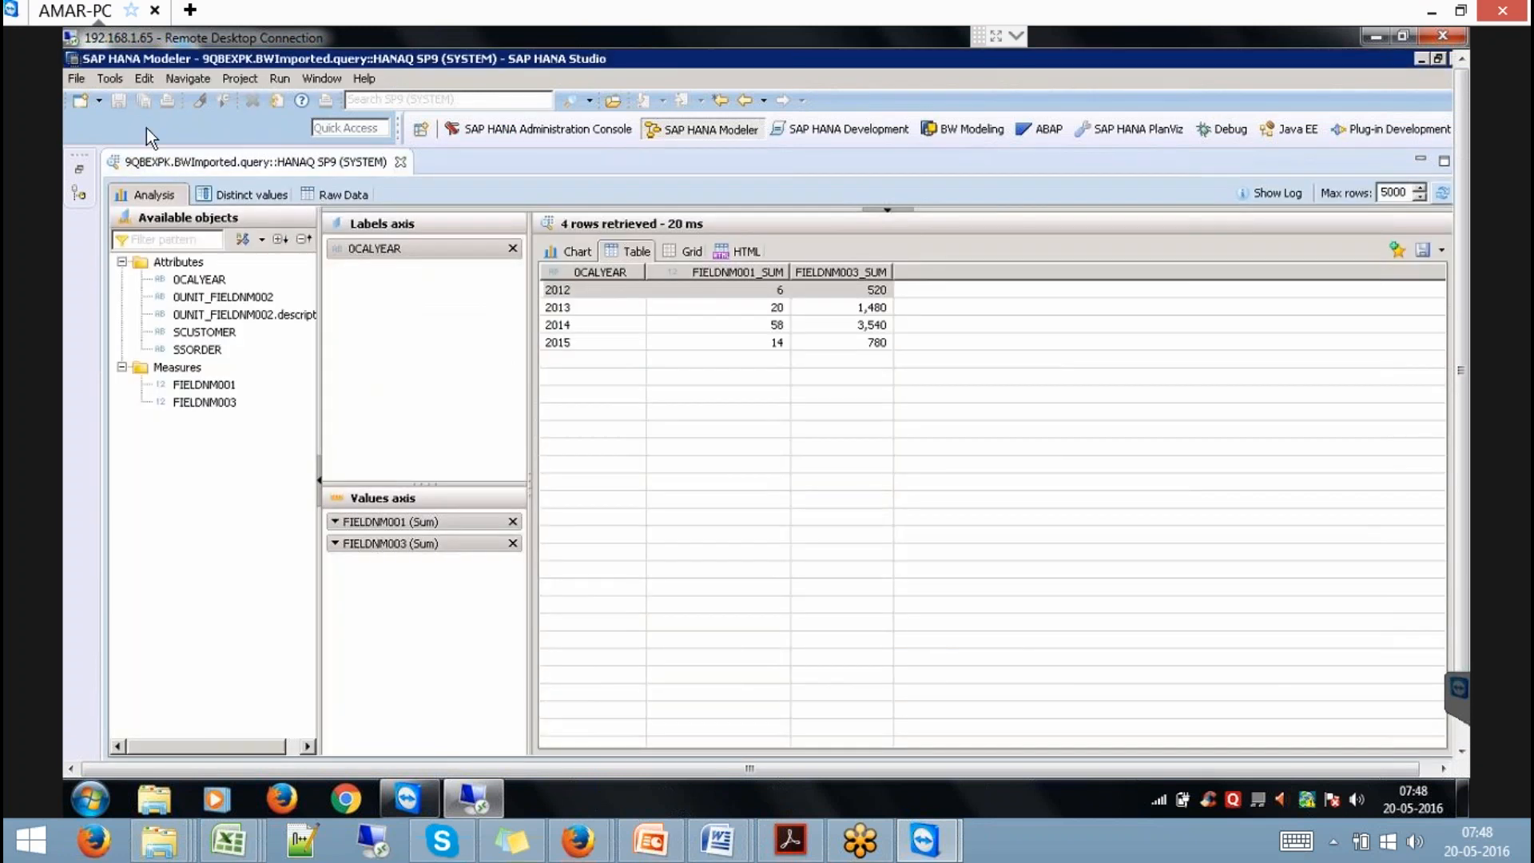
# Start a SAP NetWeaver BW Models import from the saved BW connection with the BW user name, targeting SP9.
pyautogui.click(76, 80)
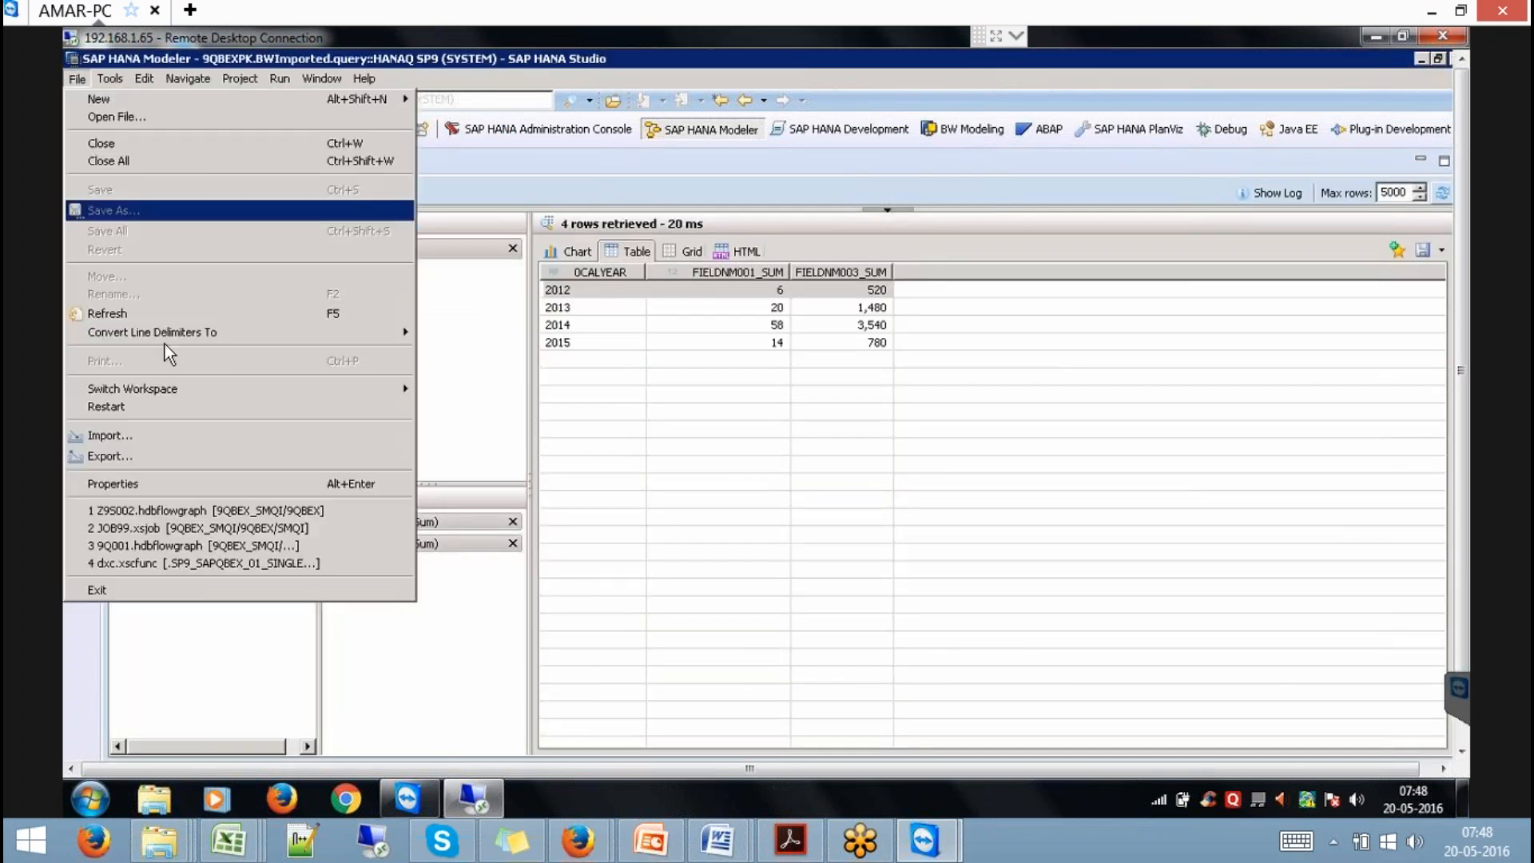
pyautogui.click(141, 434)
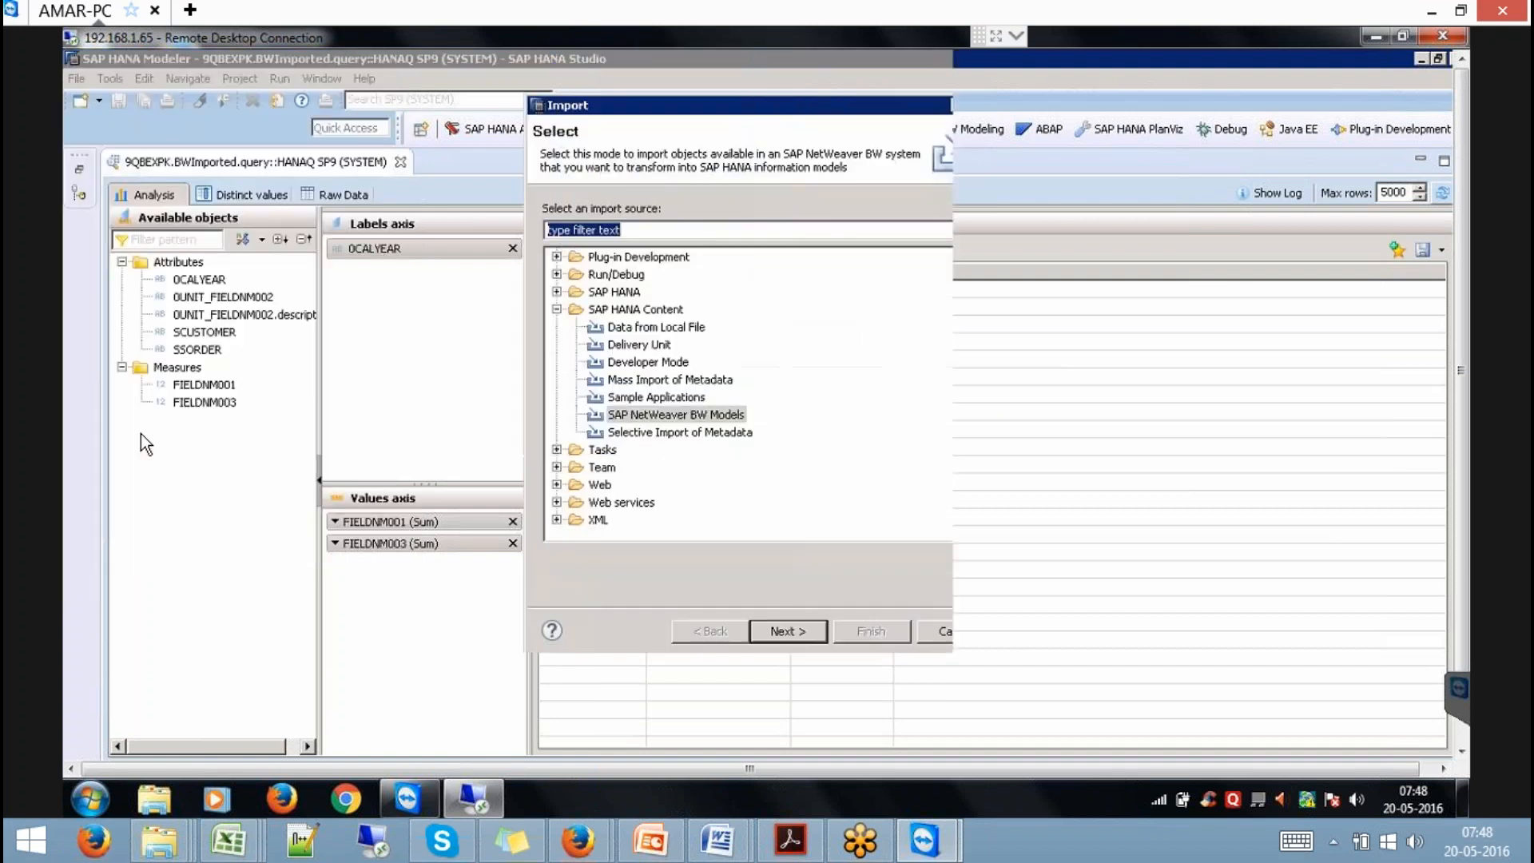
pyautogui.doubleClick(702, 410)
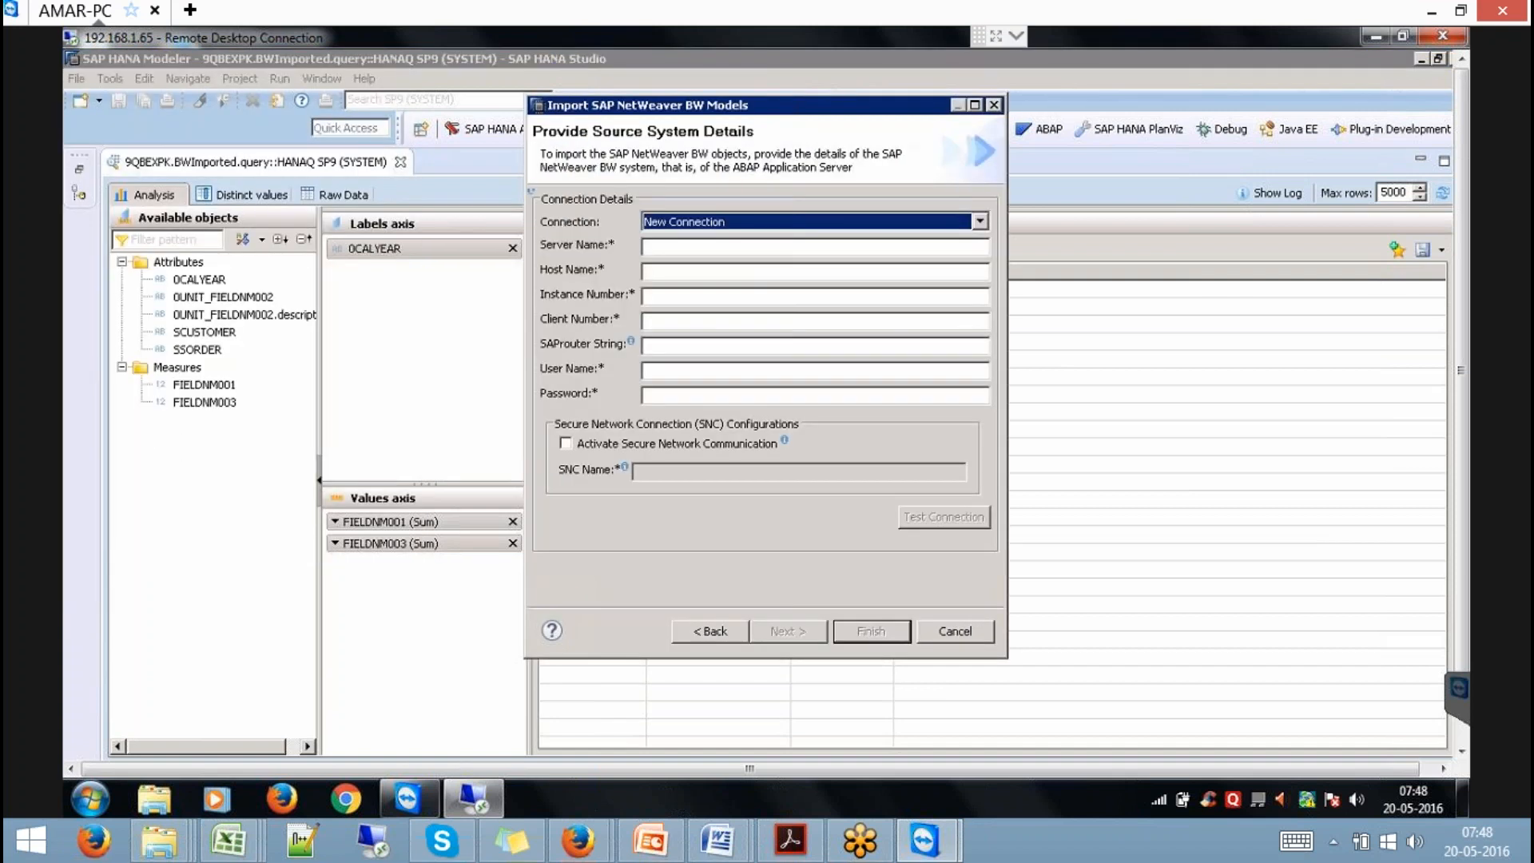
pyautogui.click(740, 226)
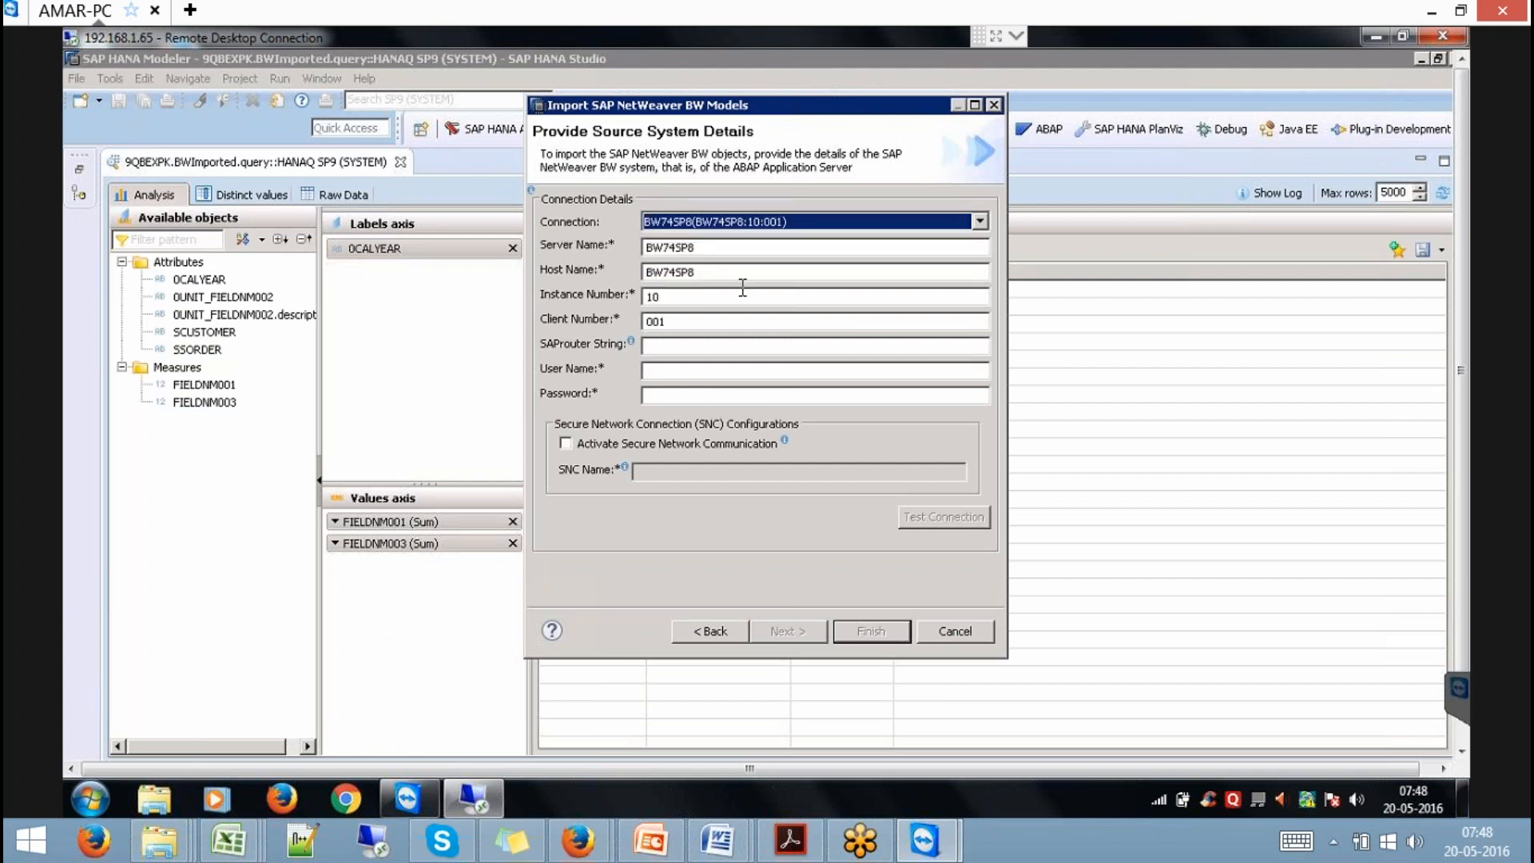
pyautogui.click(707, 369)
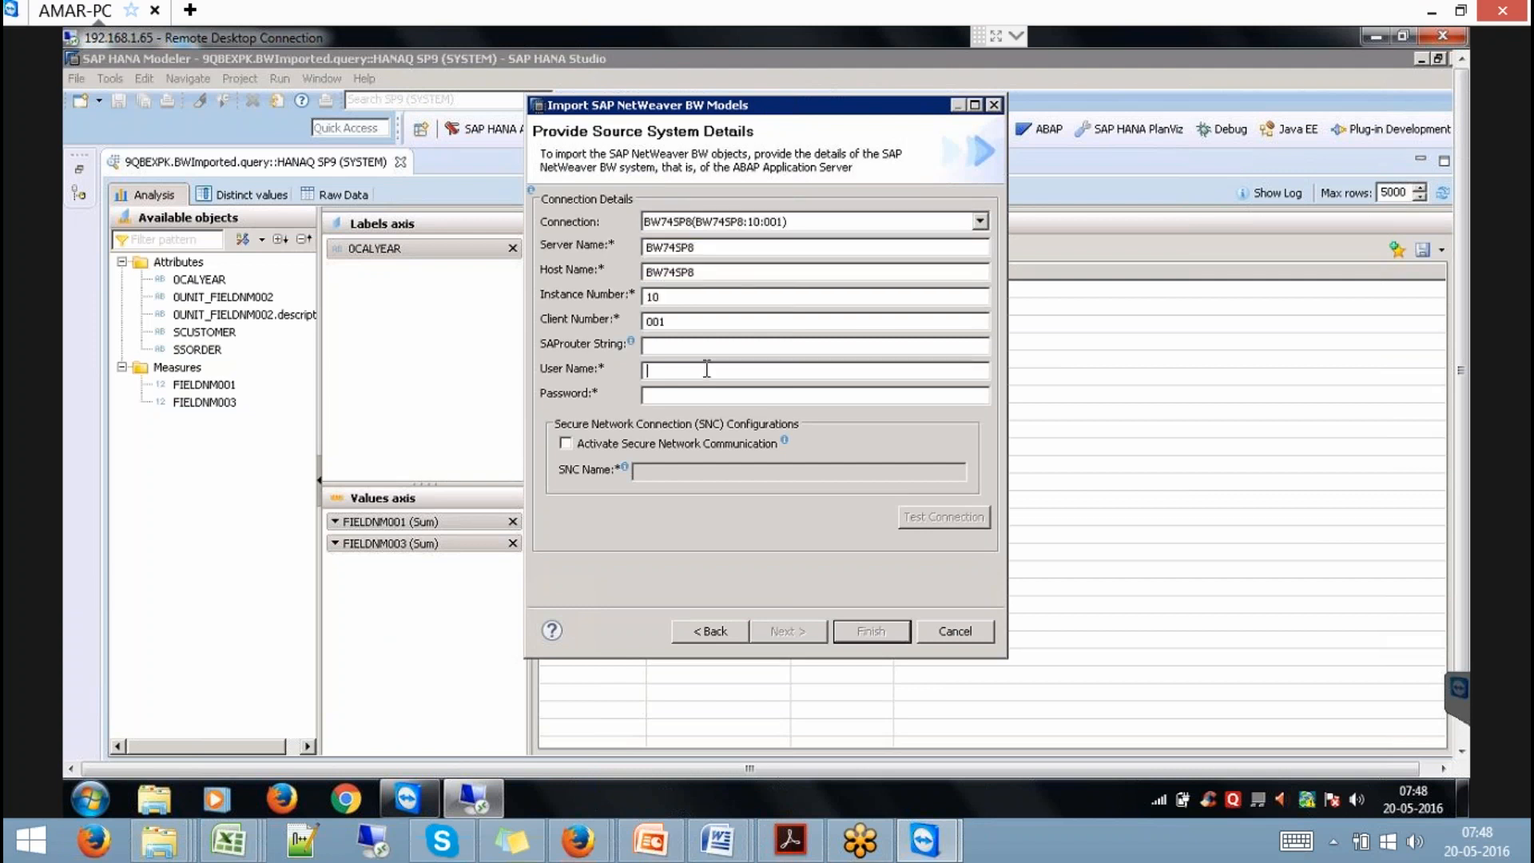
pyautogui.write('QBEXa')
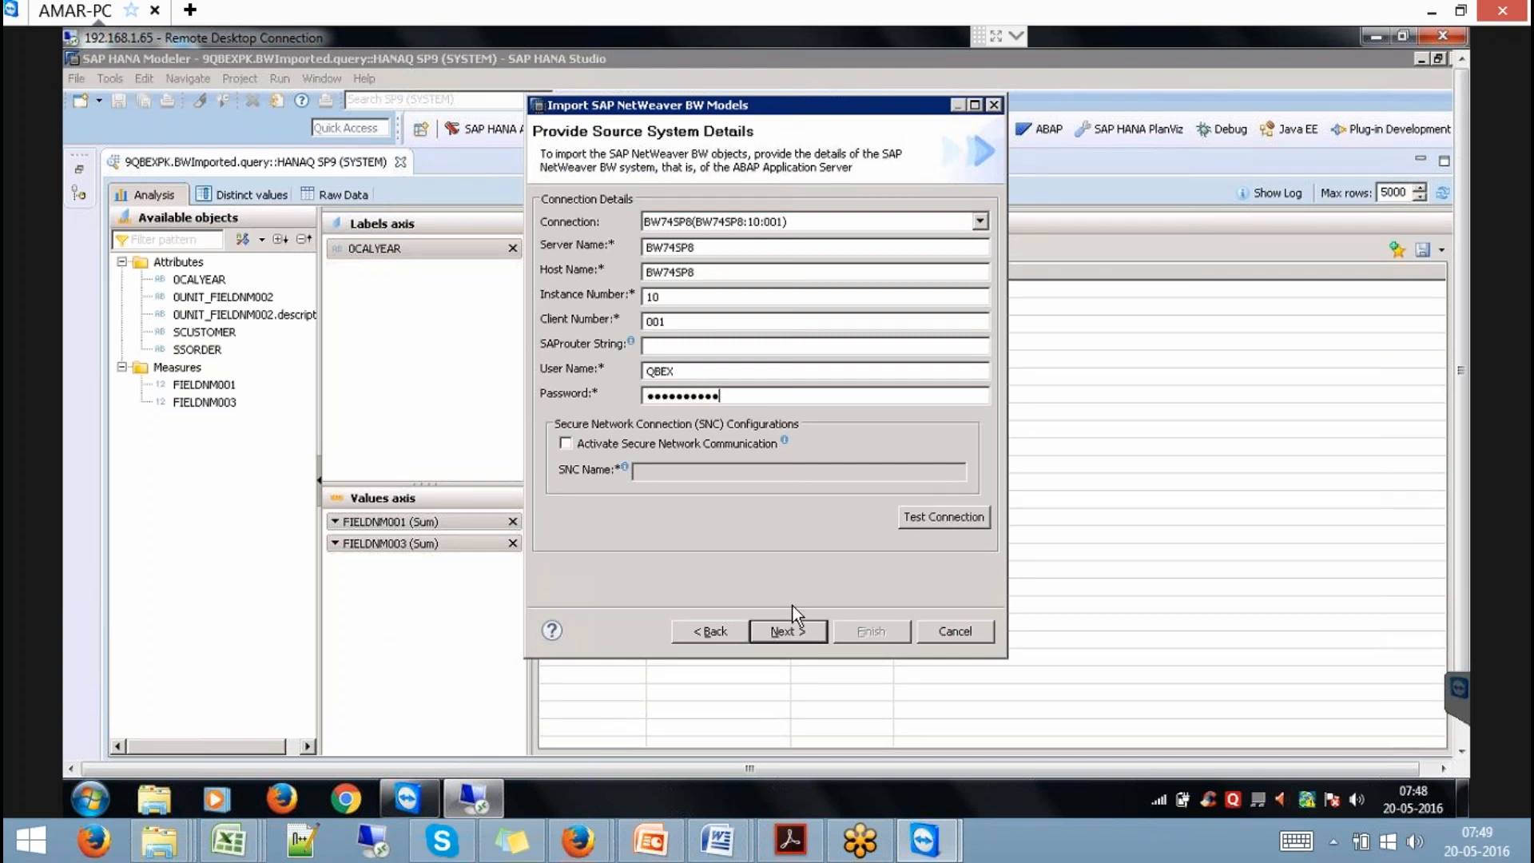
pyautogui.click(794, 629)
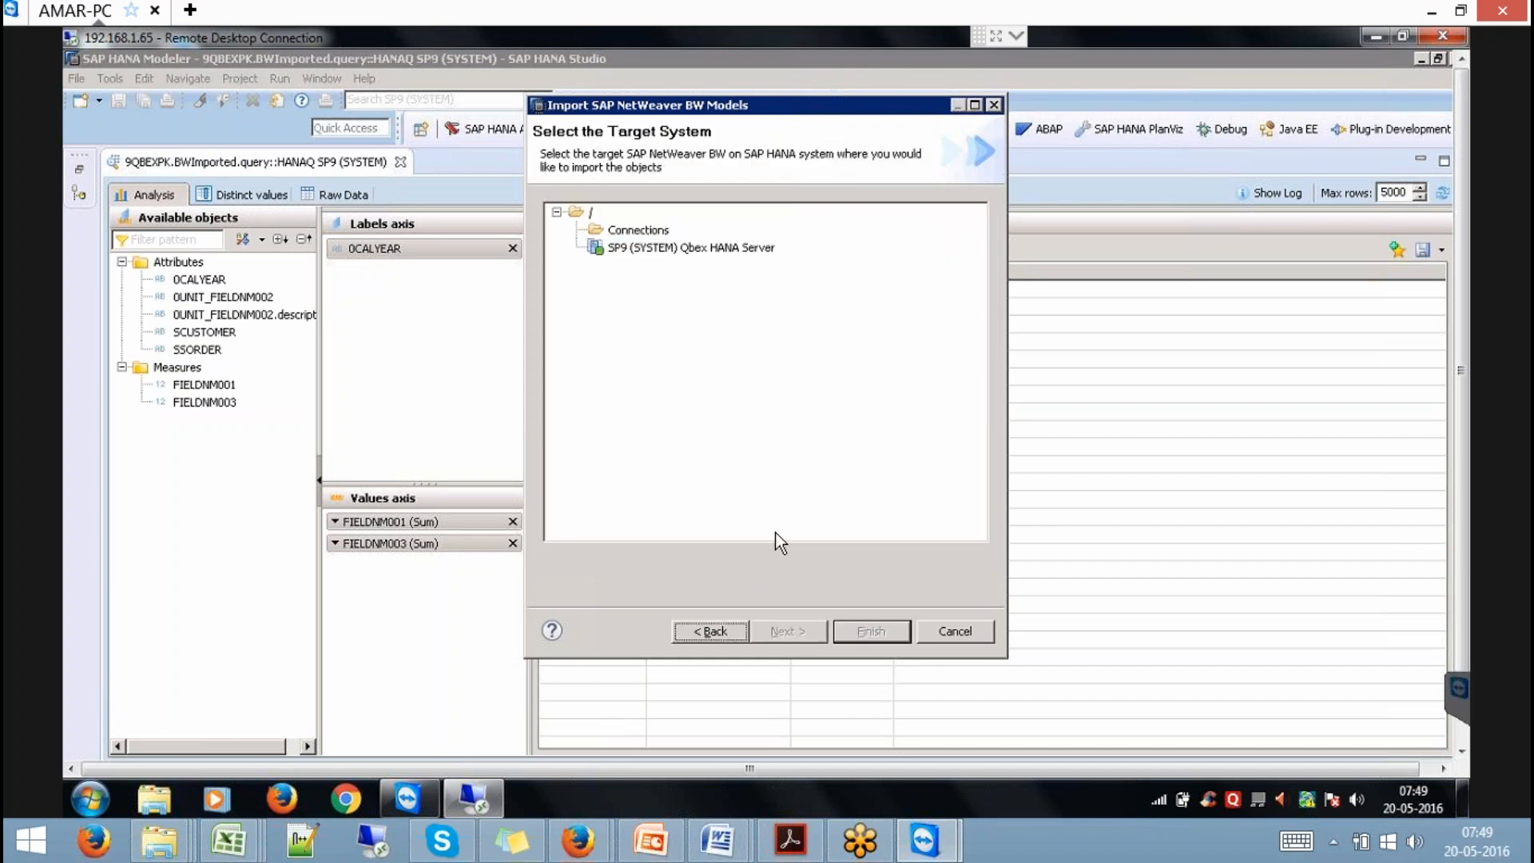
pyautogui.click(702, 249)
pyautogui.click(787, 631)
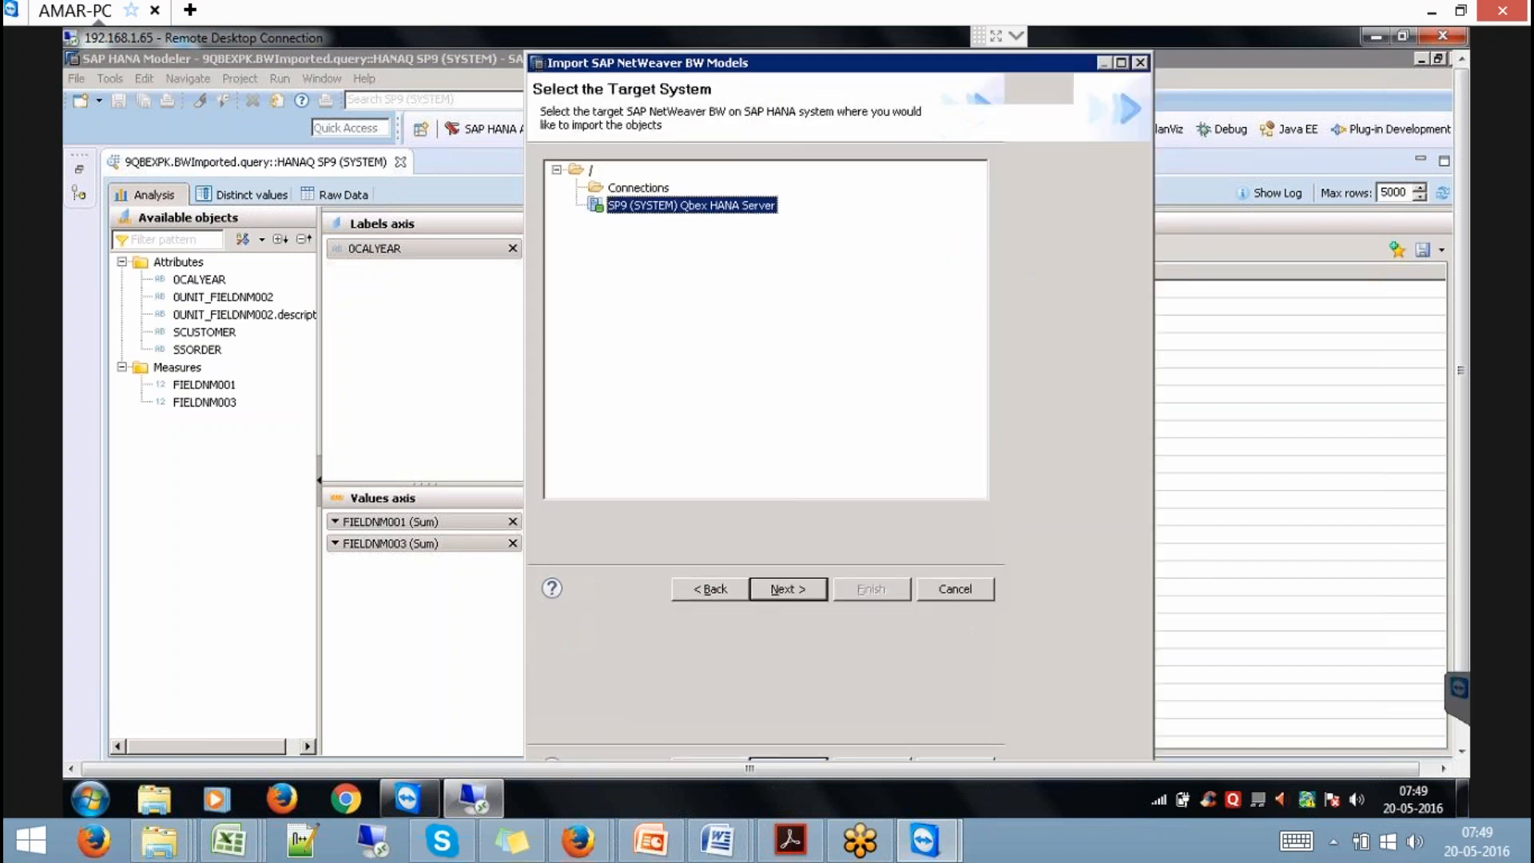
# Copy the cube's technical name IMPCWOMD from the BW InfoCube editor.
pyautogui.click(1463, 749)
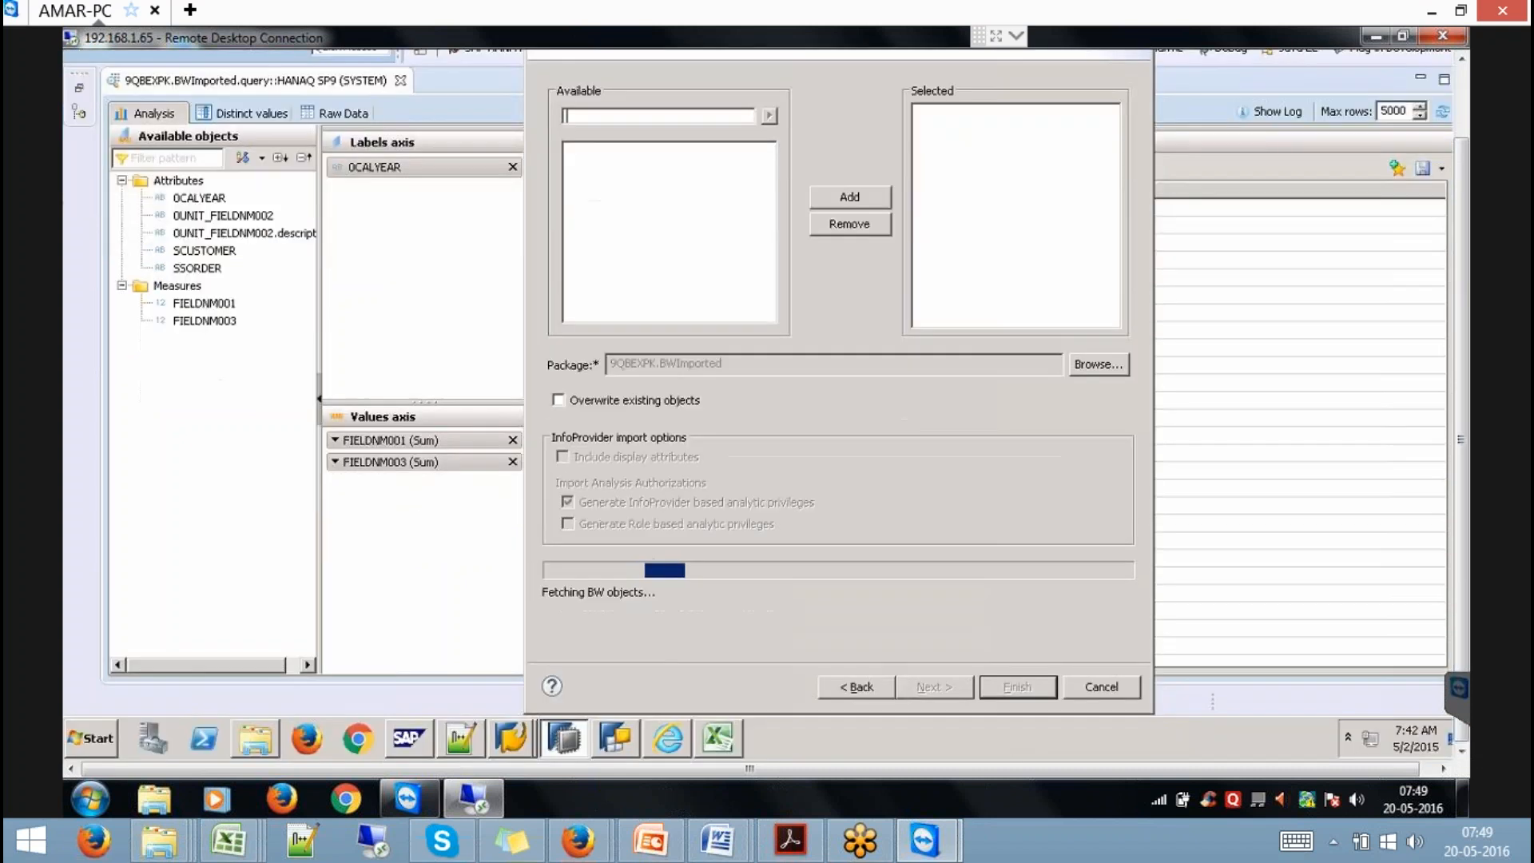
pyautogui.click(515, 730)
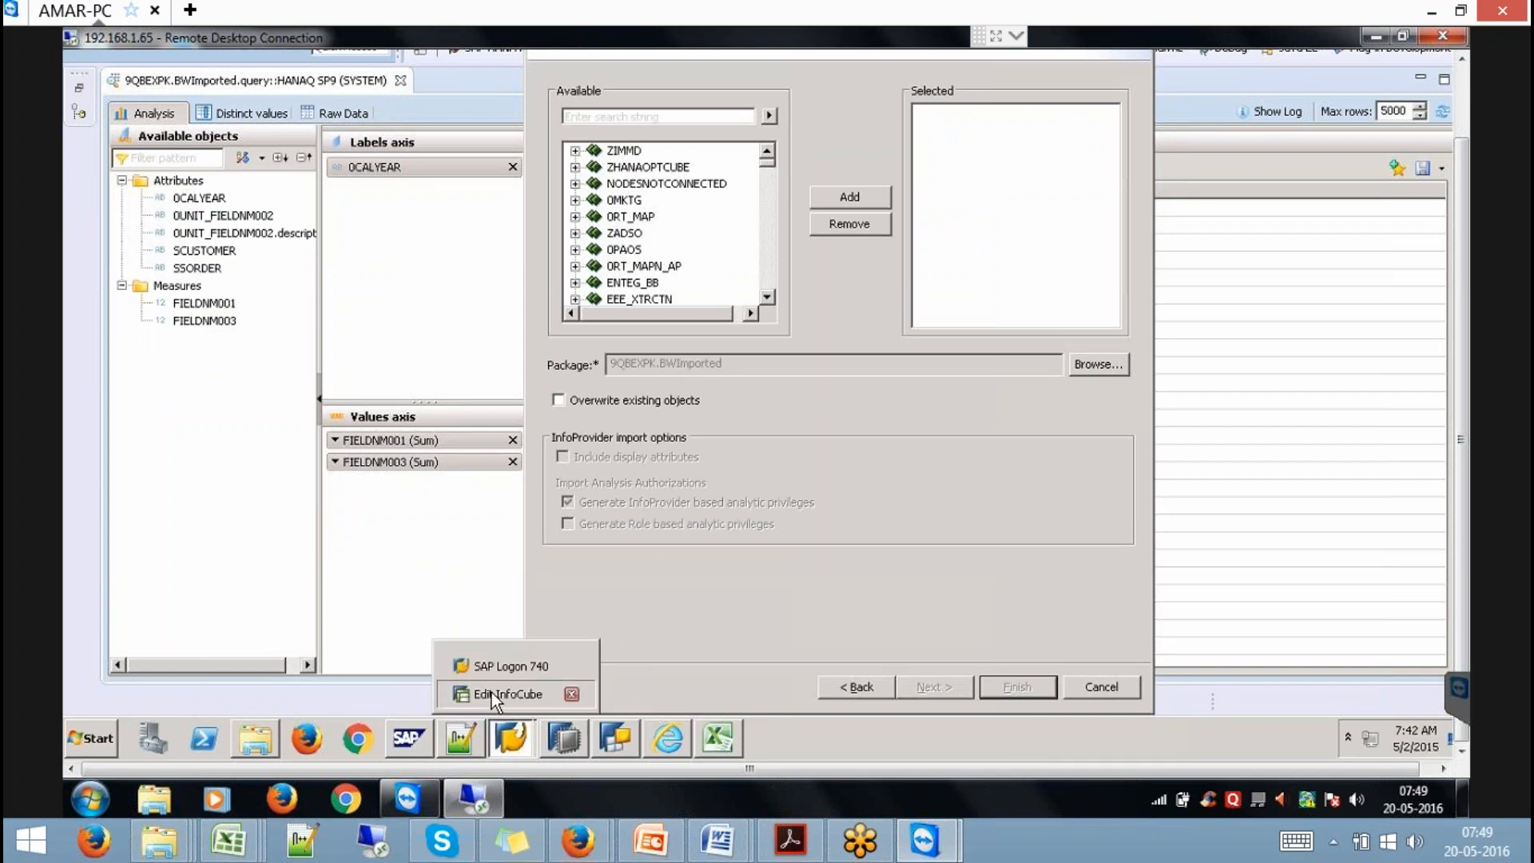
pyautogui.click(492, 692)
pyautogui.click(1155, 180)
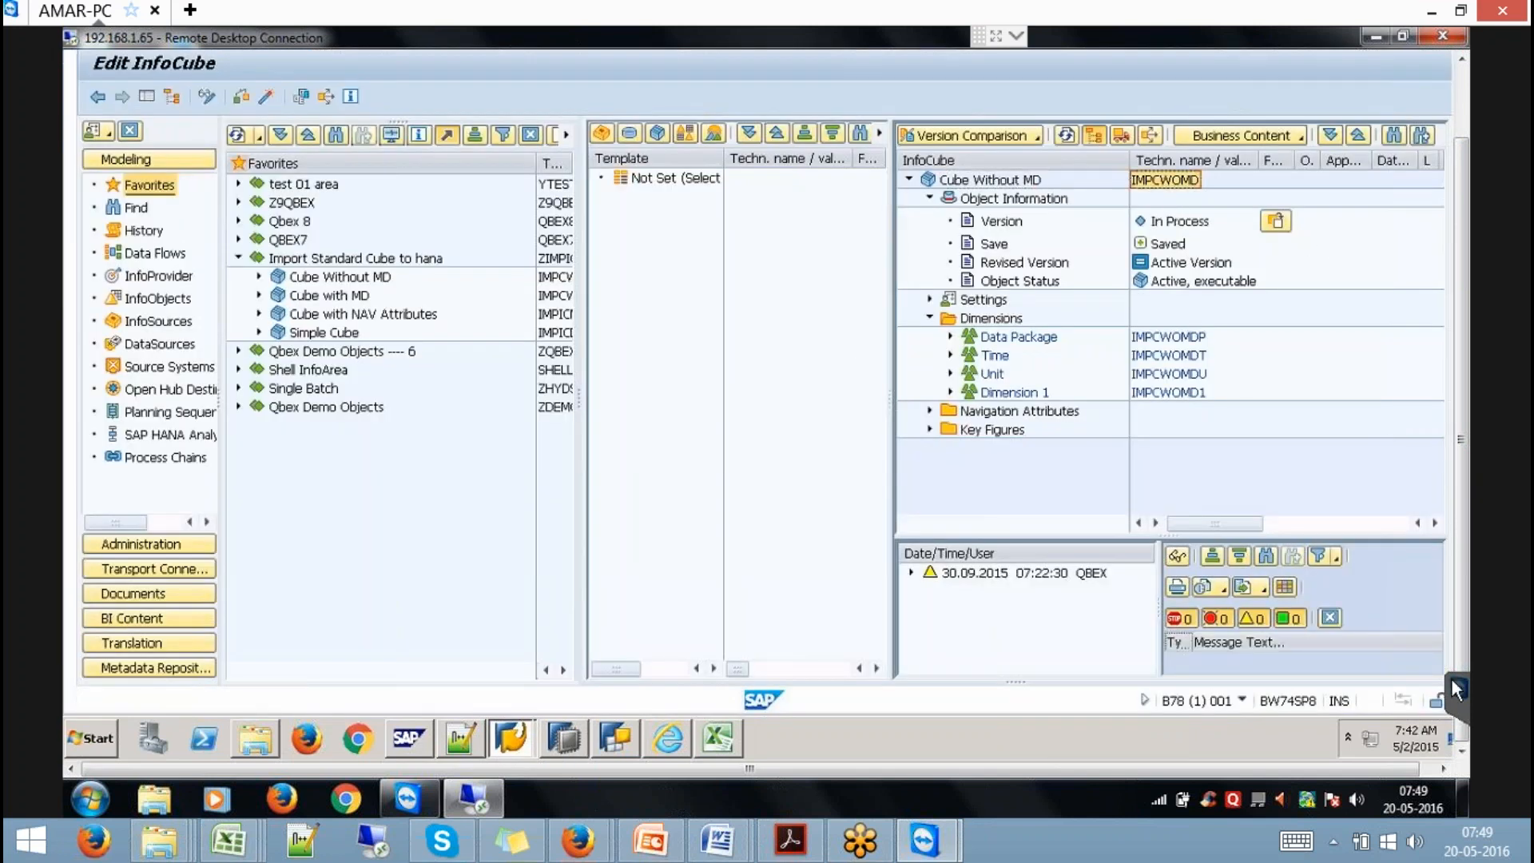
pyautogui.click(566, 734)
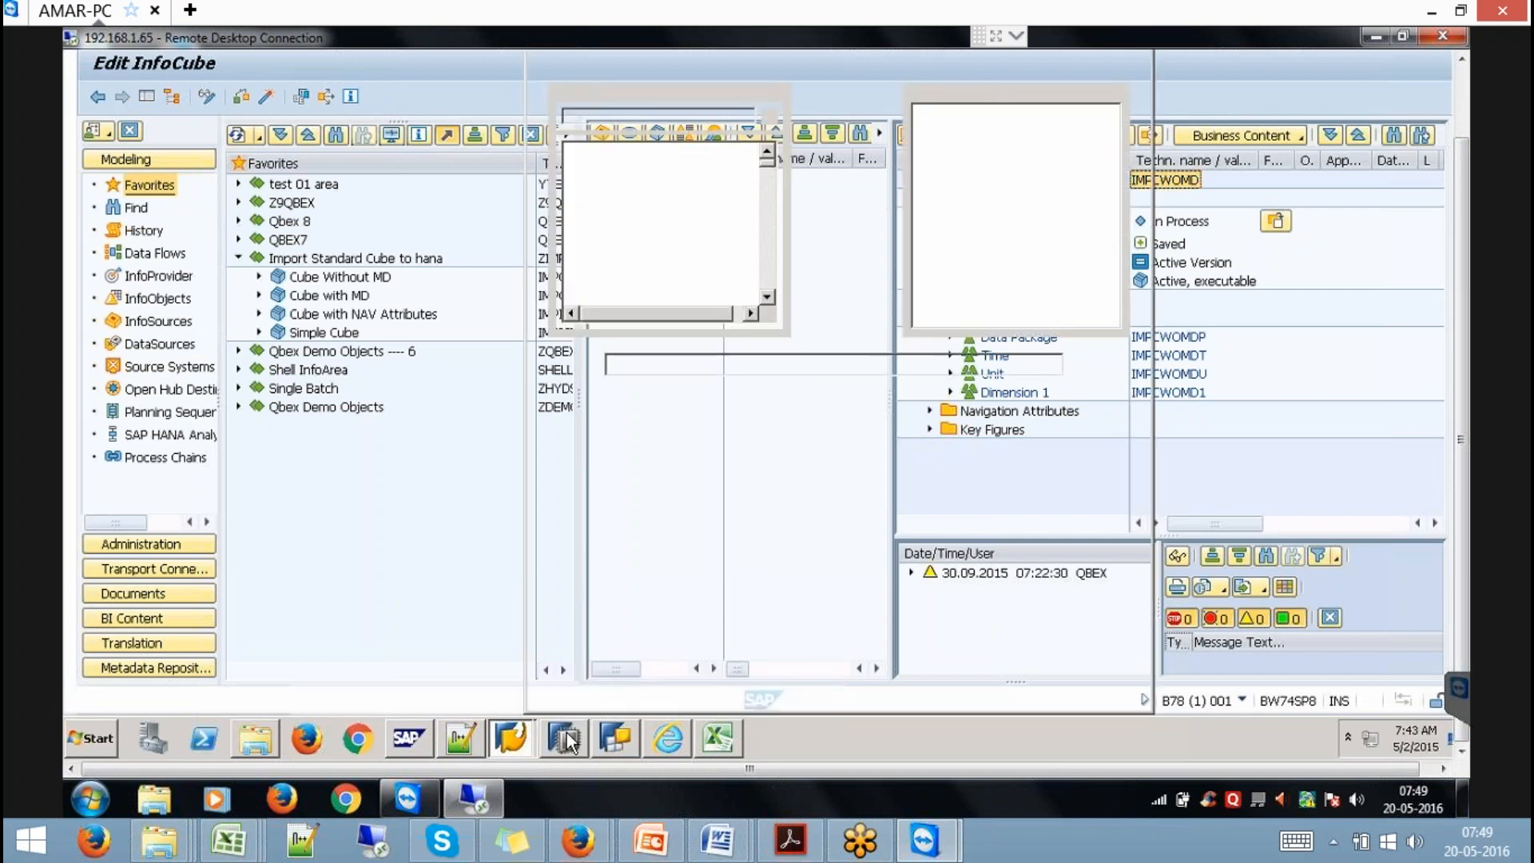
# Filter for IMPCWOMD, add it, enable Overwrite existing objects, and finish the import.
pyautogui.write('IMPCWOMD')
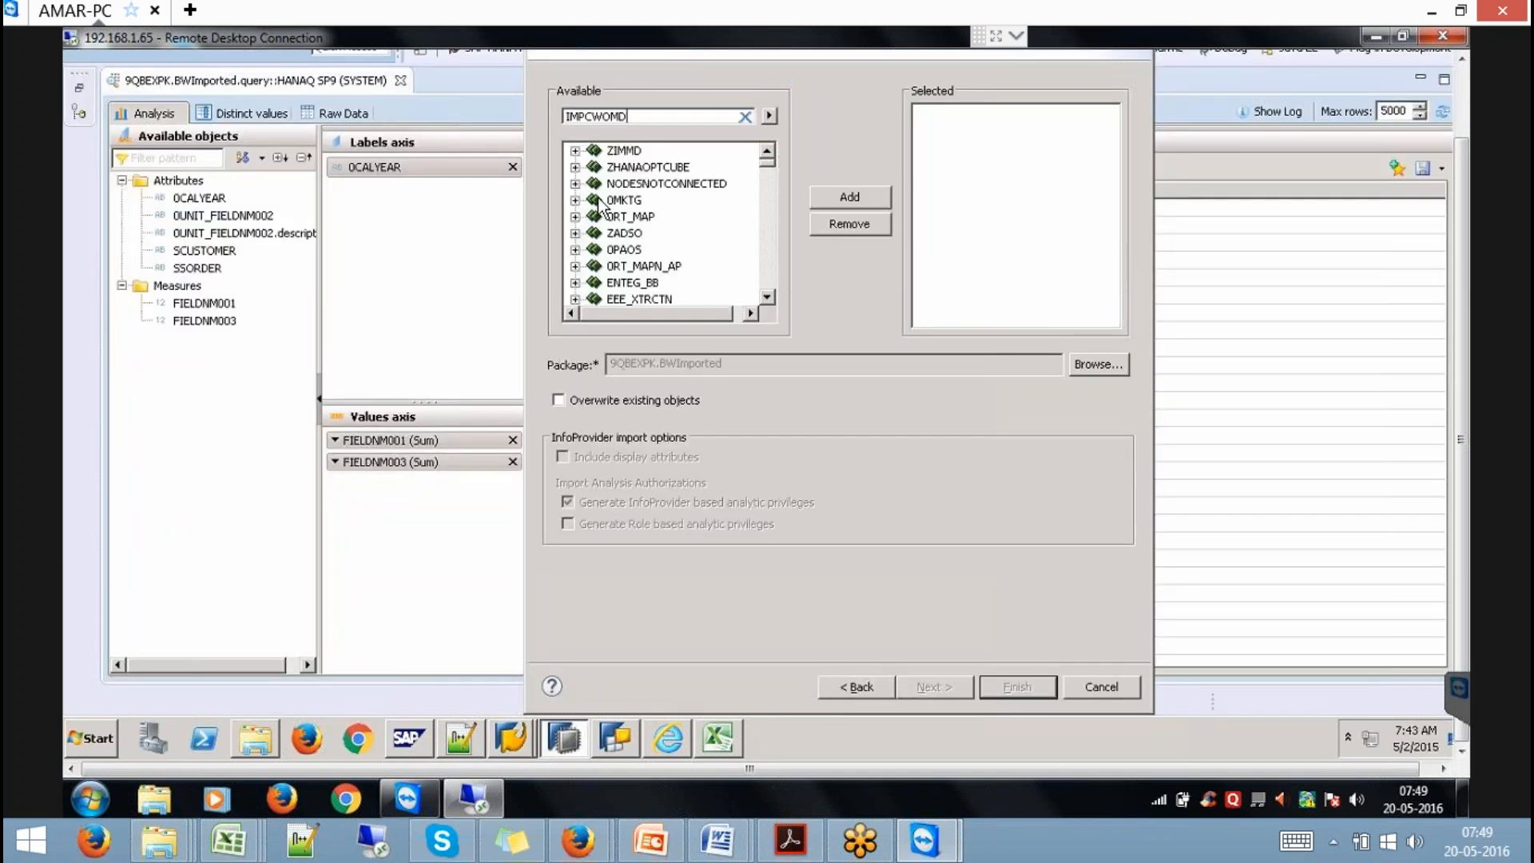
pyautogui.click(767, 115)
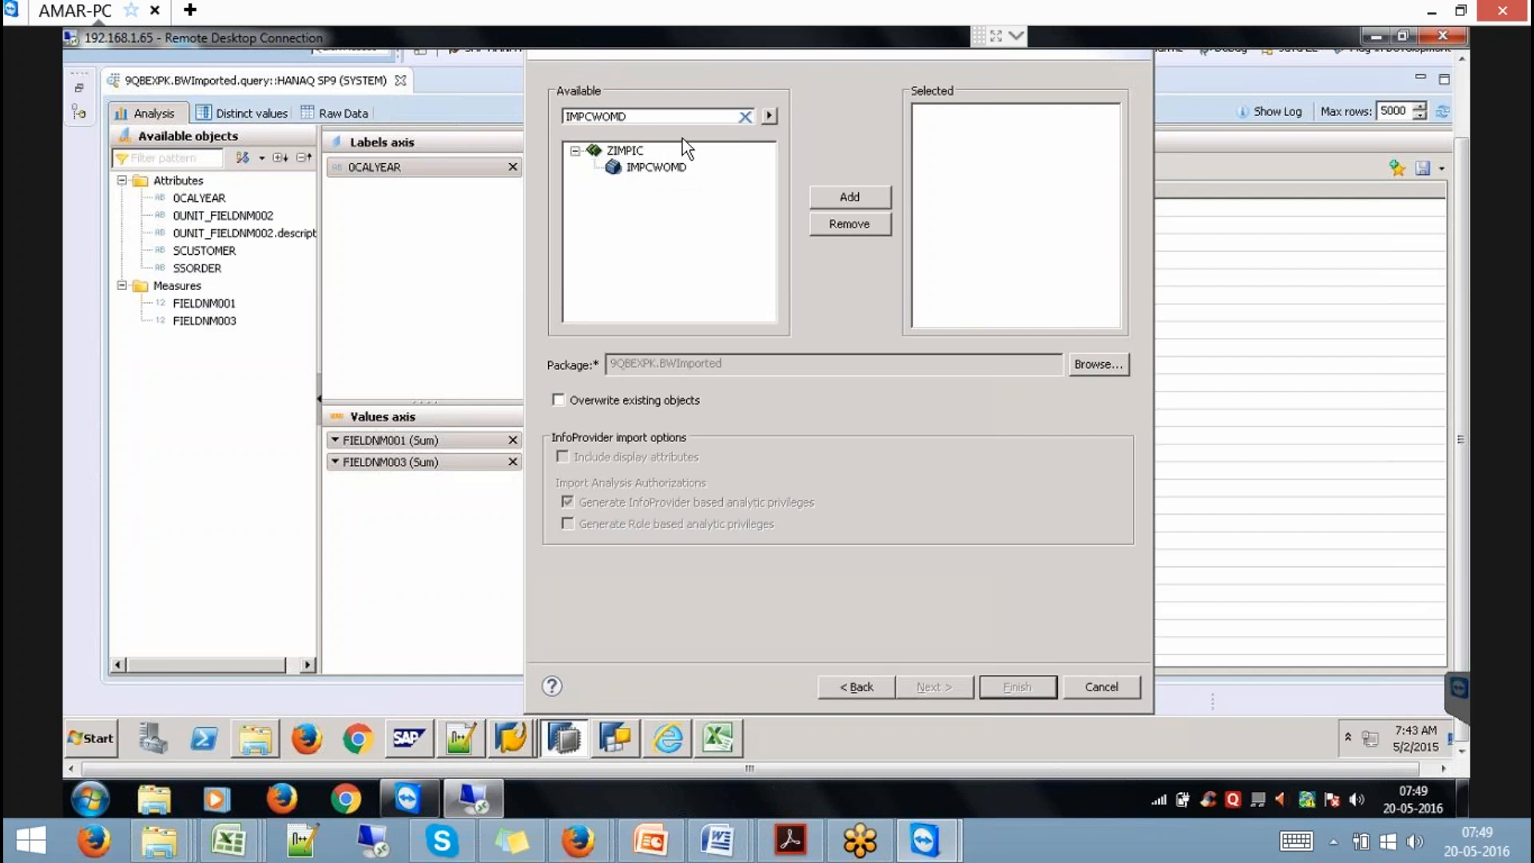
pyautogui.click(666, 169)
pyautogui.click(847, 198)
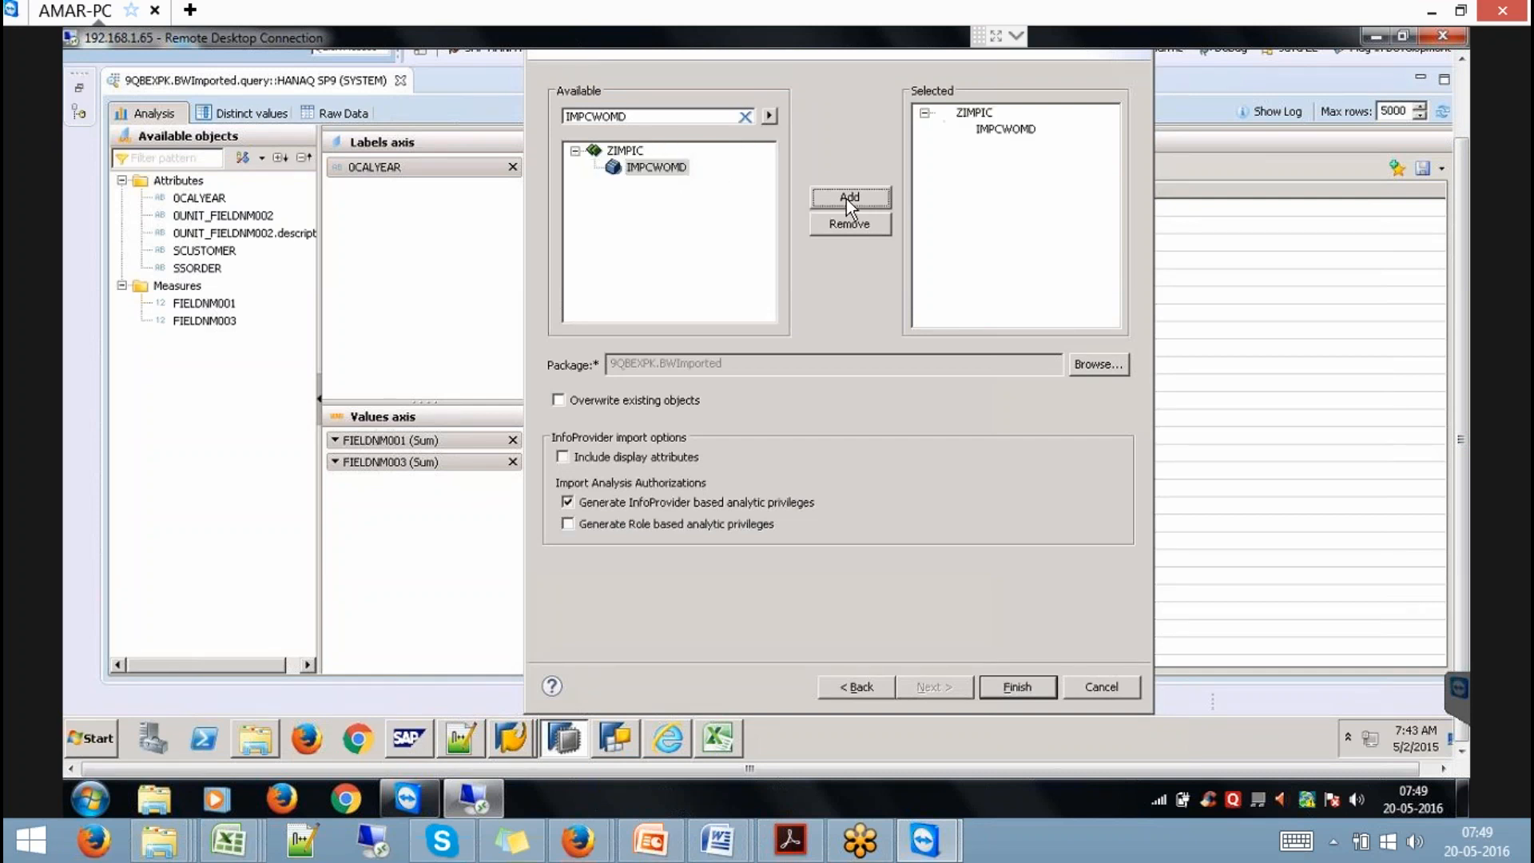
pyautogui.click(655, 406)
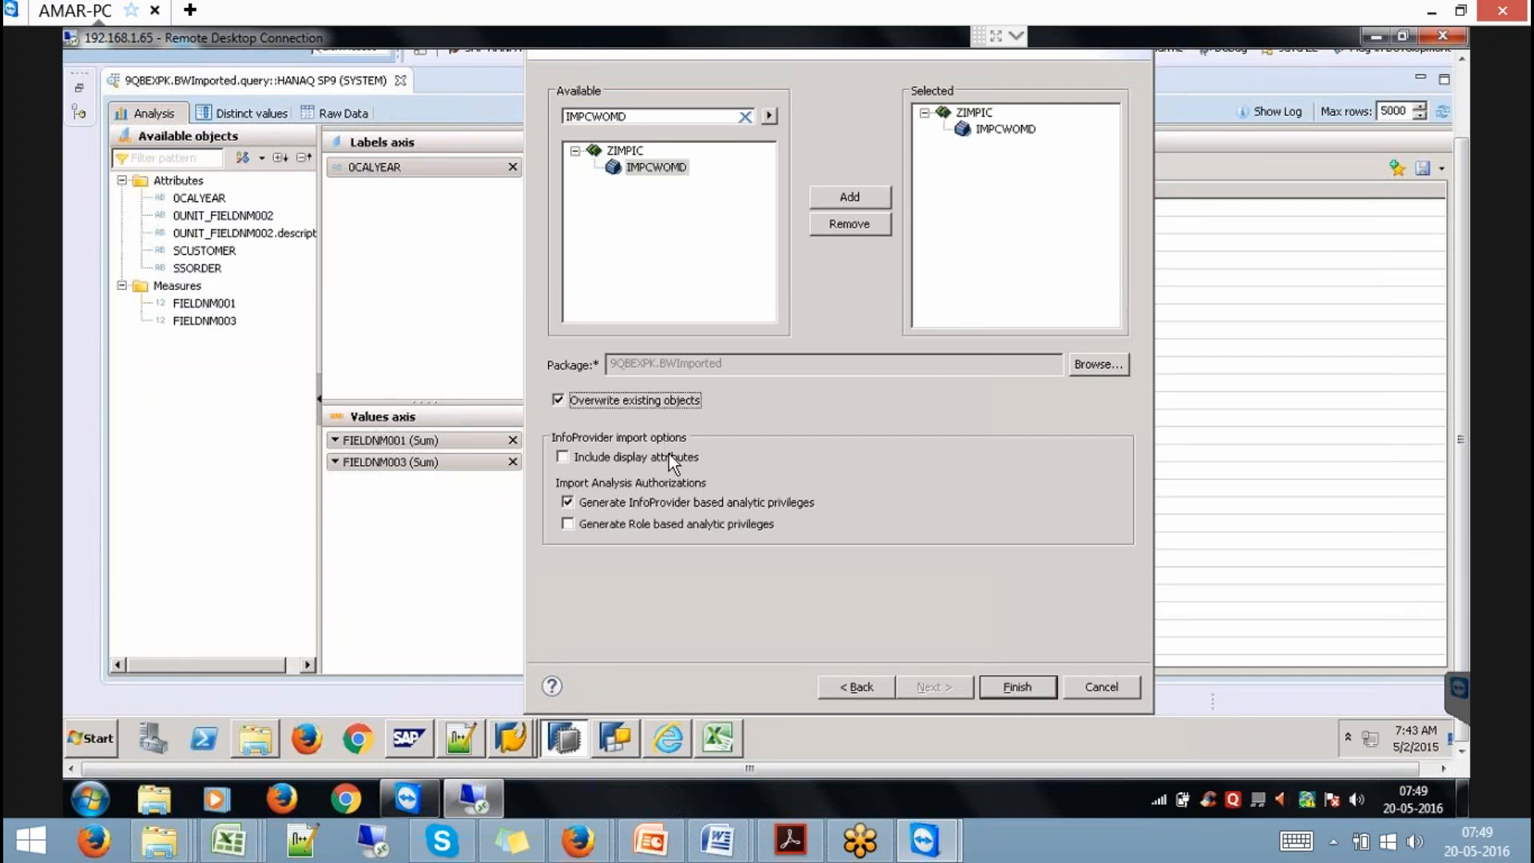
pyautogui.click(1023, 685)
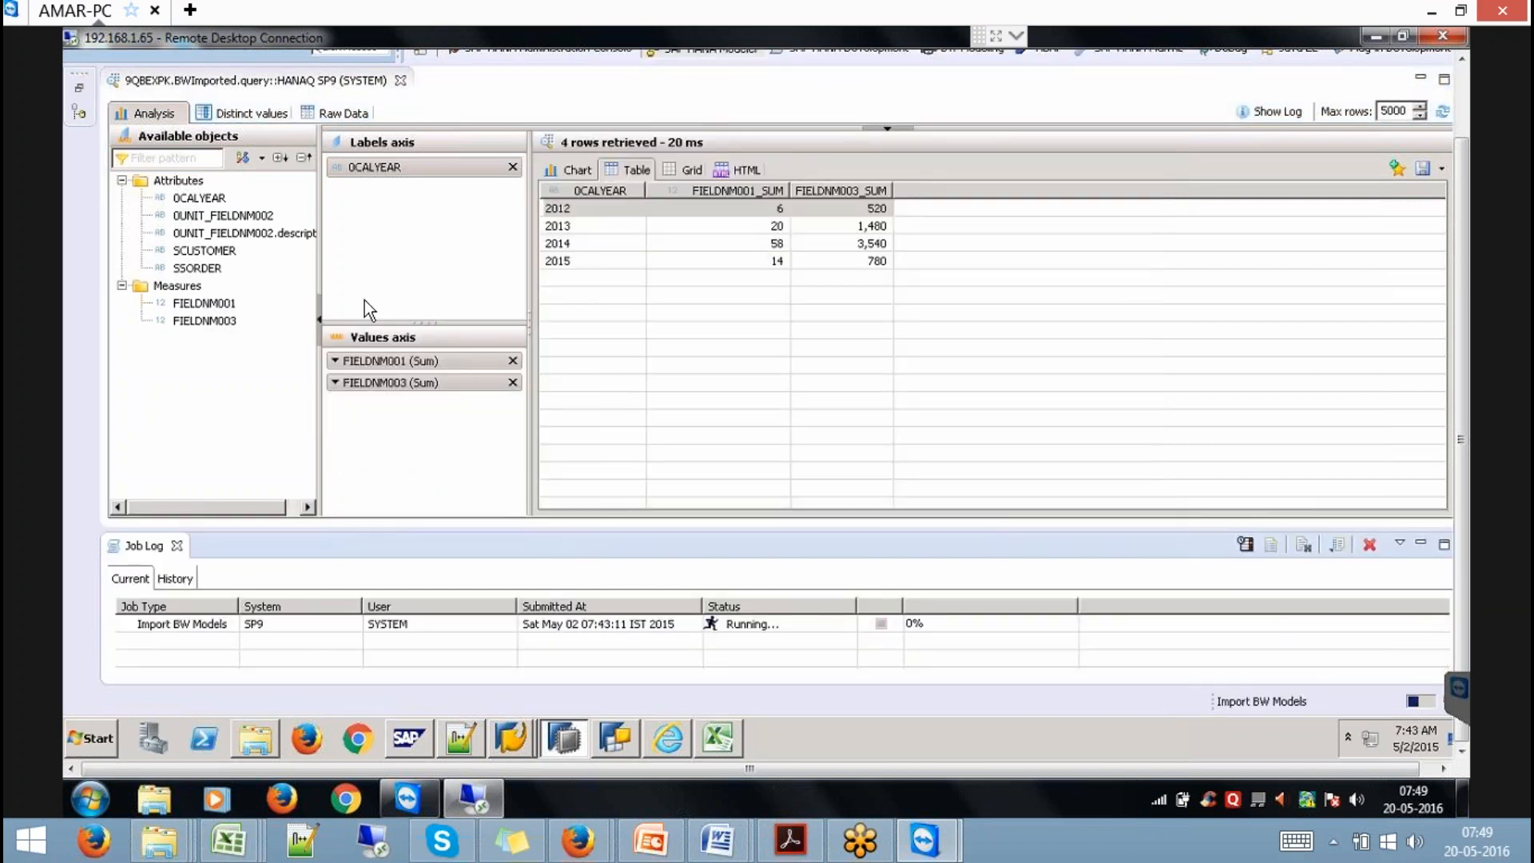
# Refresh the BWImported package and open the IMPCWOMD_INTERNAL analytic view in an enlarged editor.
pyautogui.click(80, 93)
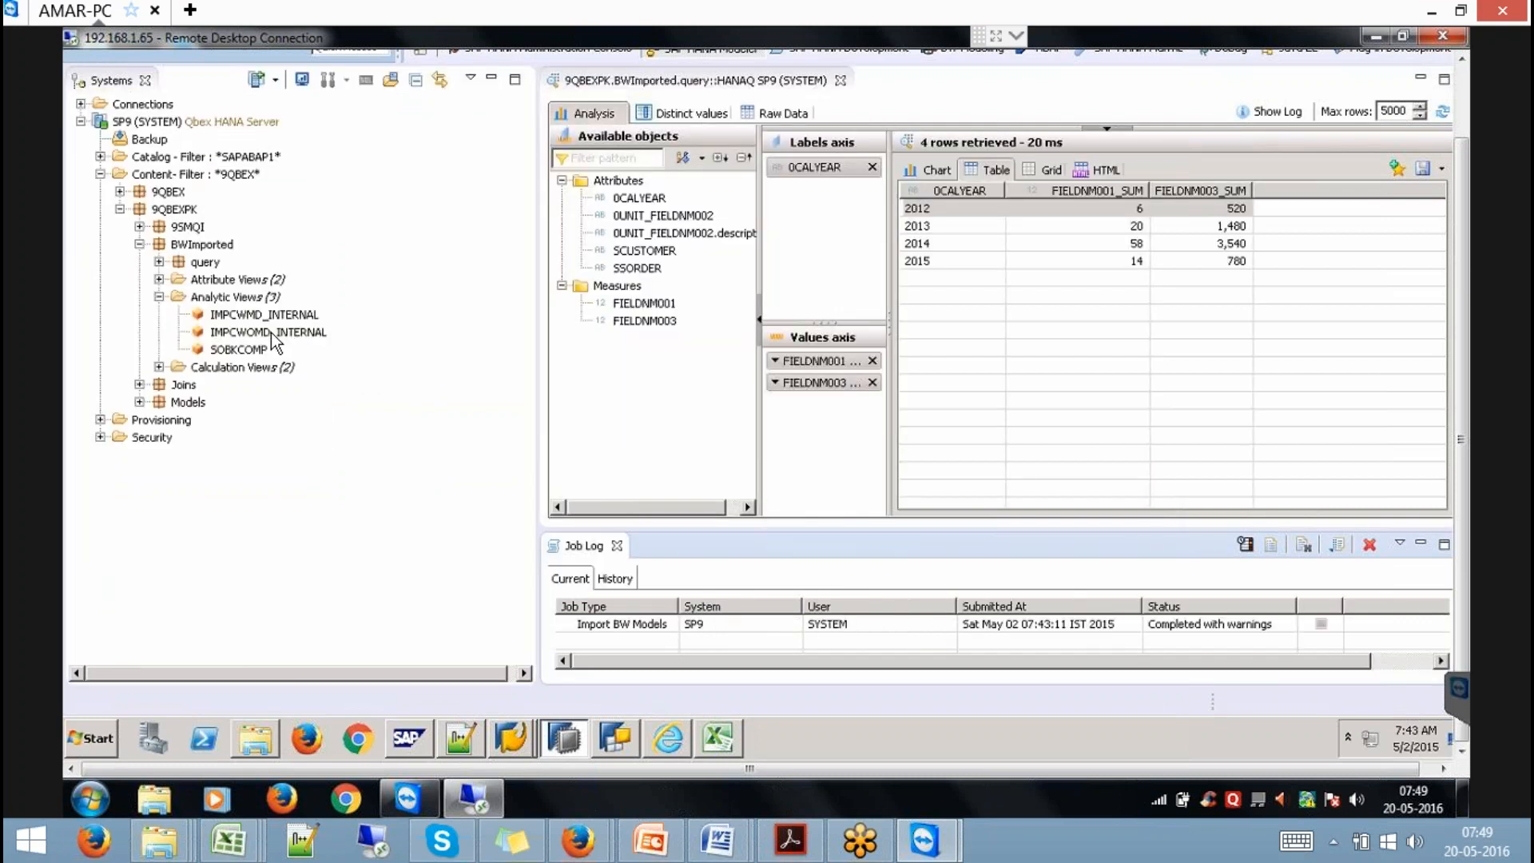
pyautogui.click(200, 245)
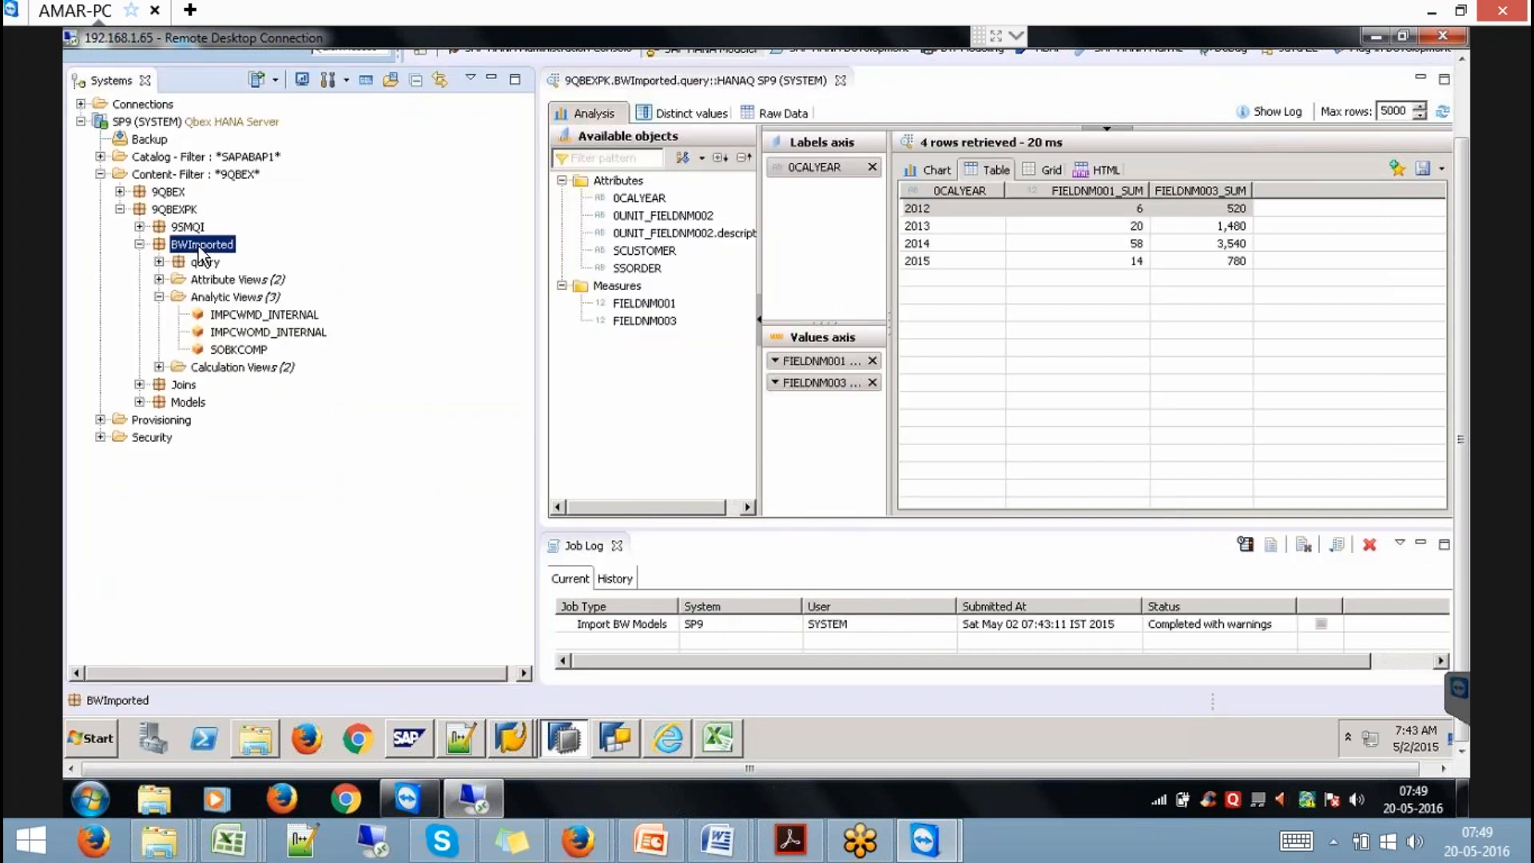
pyautogui.rightClick(197, 245)
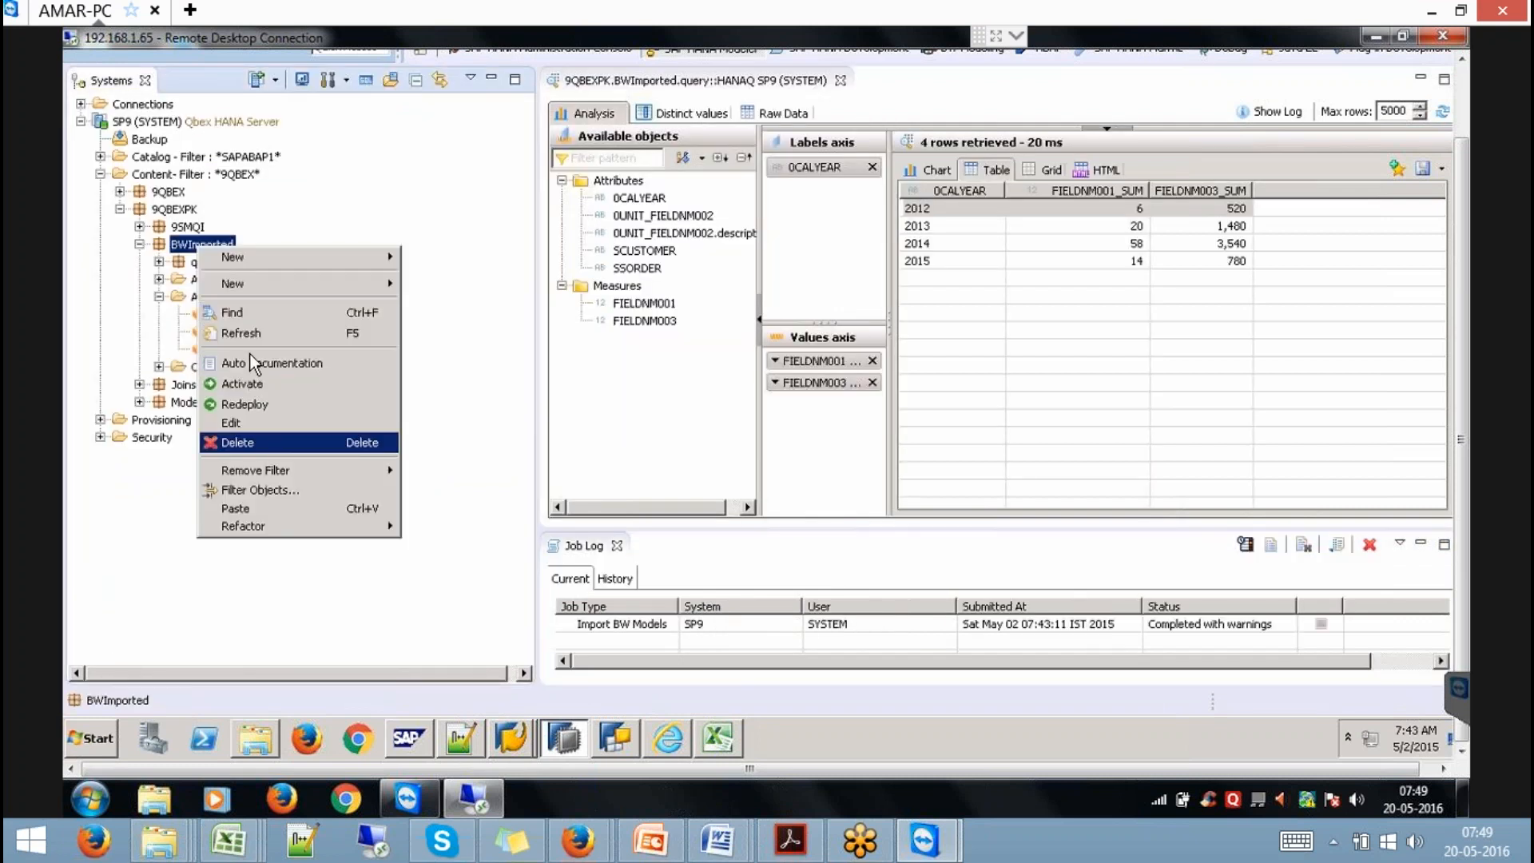
pyautogui.click(250, 332)
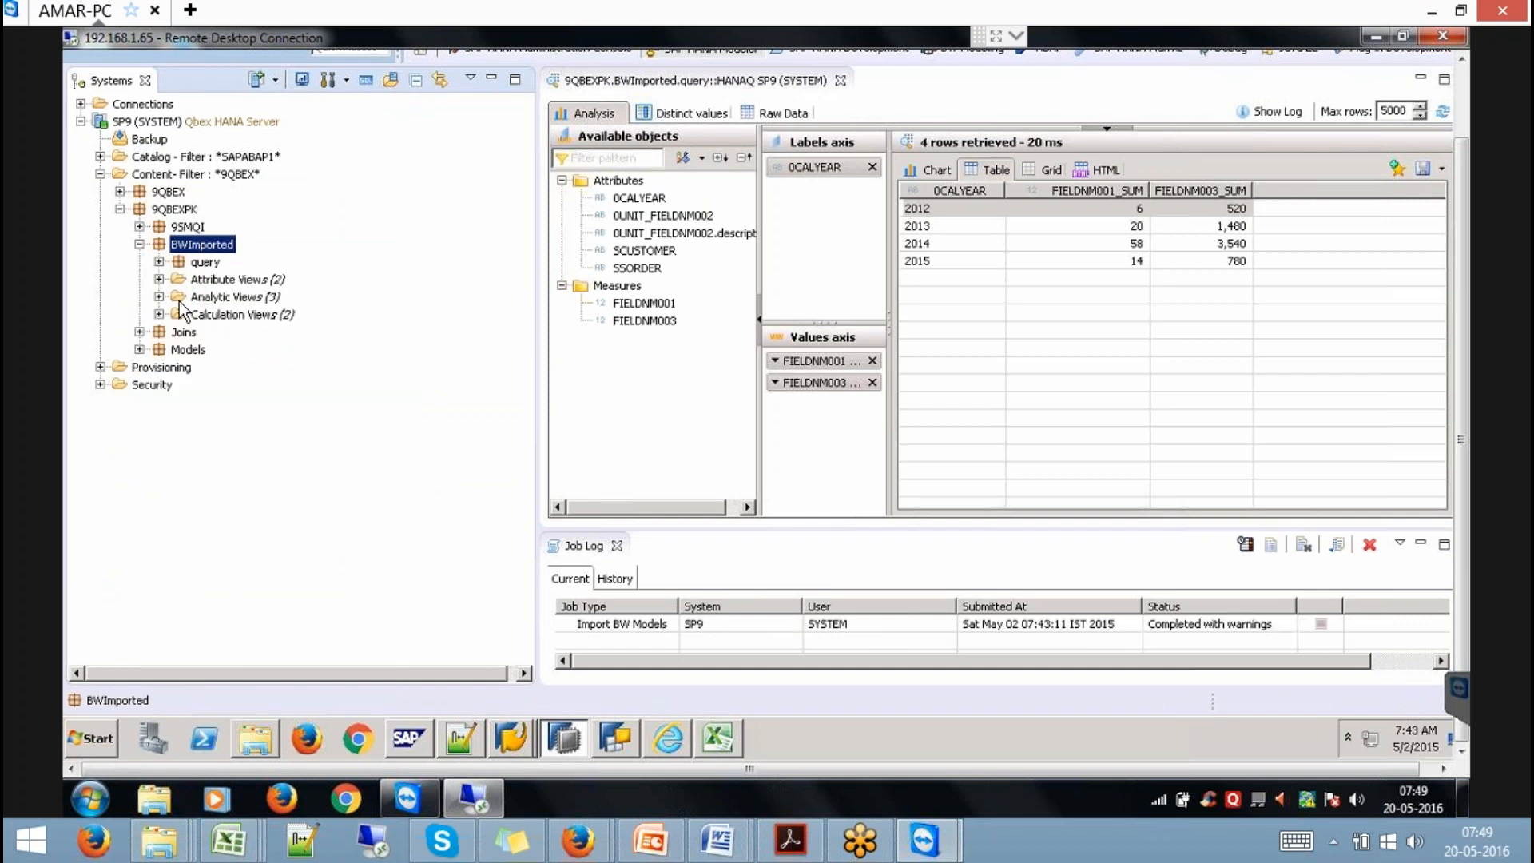
pyautogui.click(159, 297)
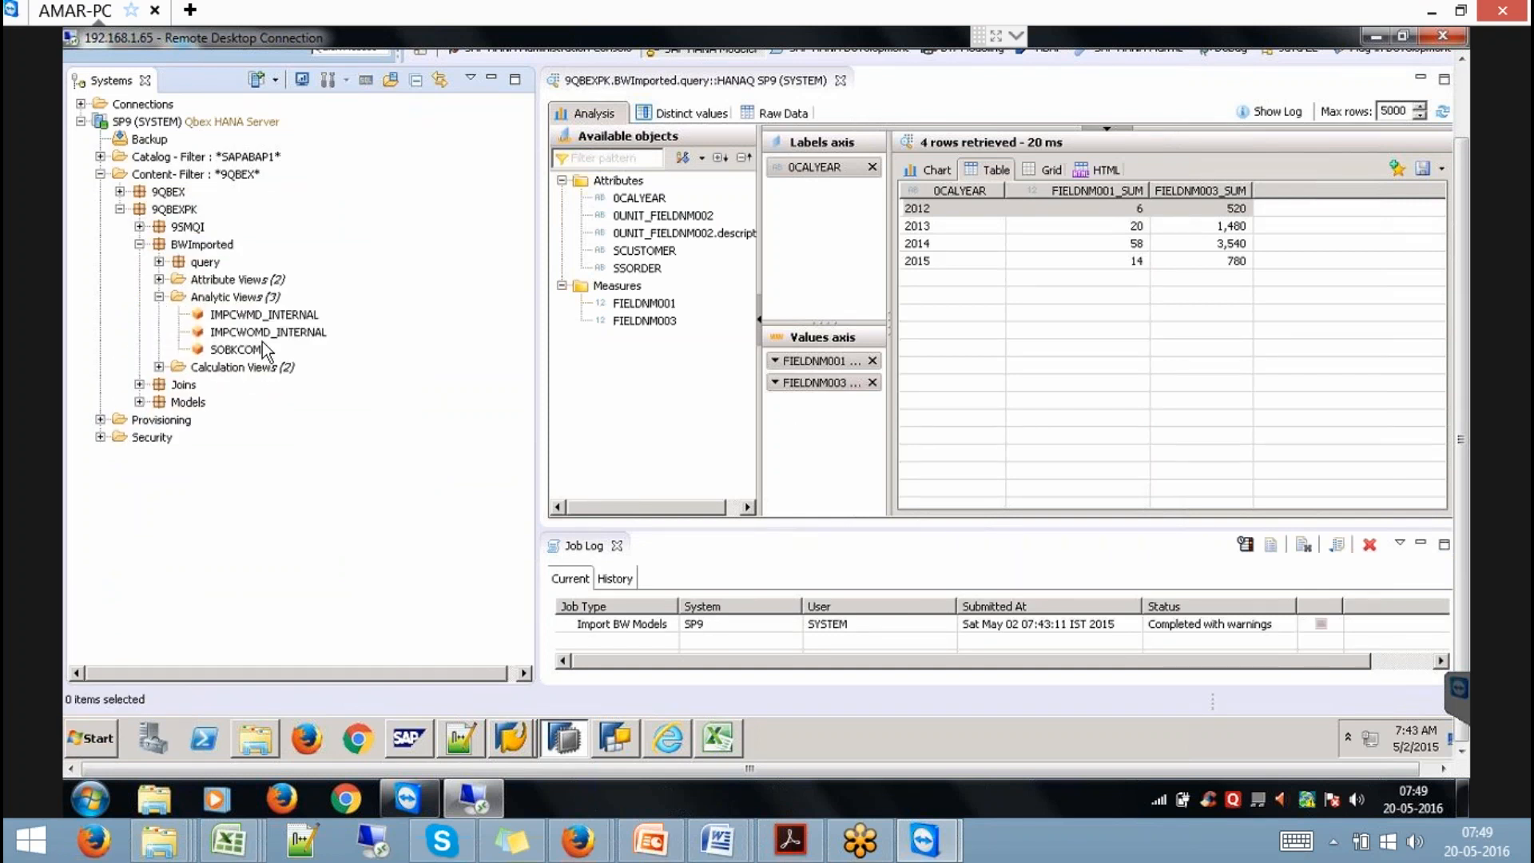
pyautogui.click(264, 333)
pyautogui.doubleClick(263, 332)
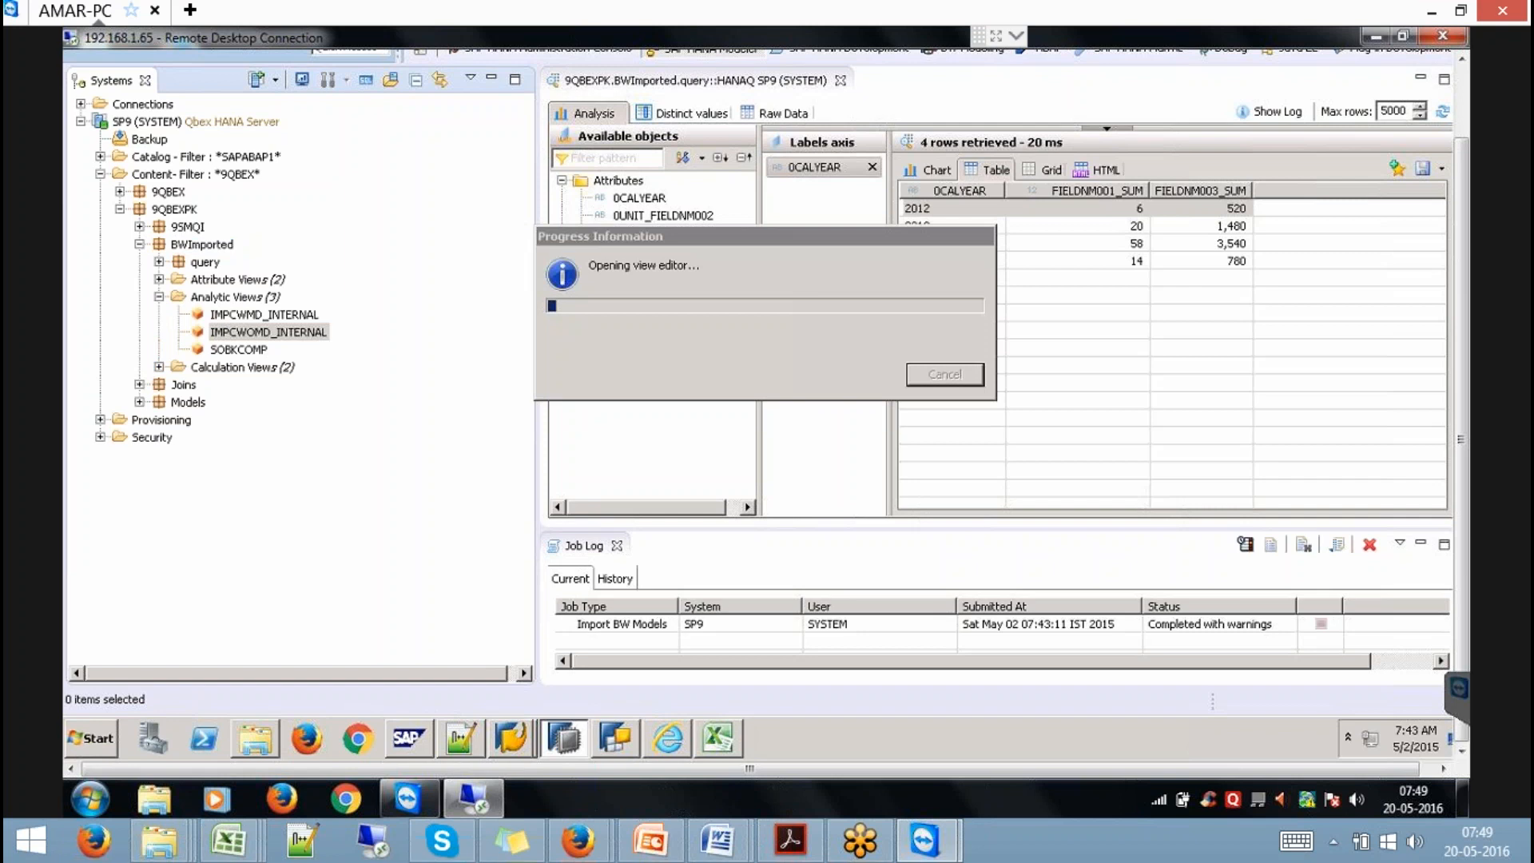
pyautogui.click(493, 80)
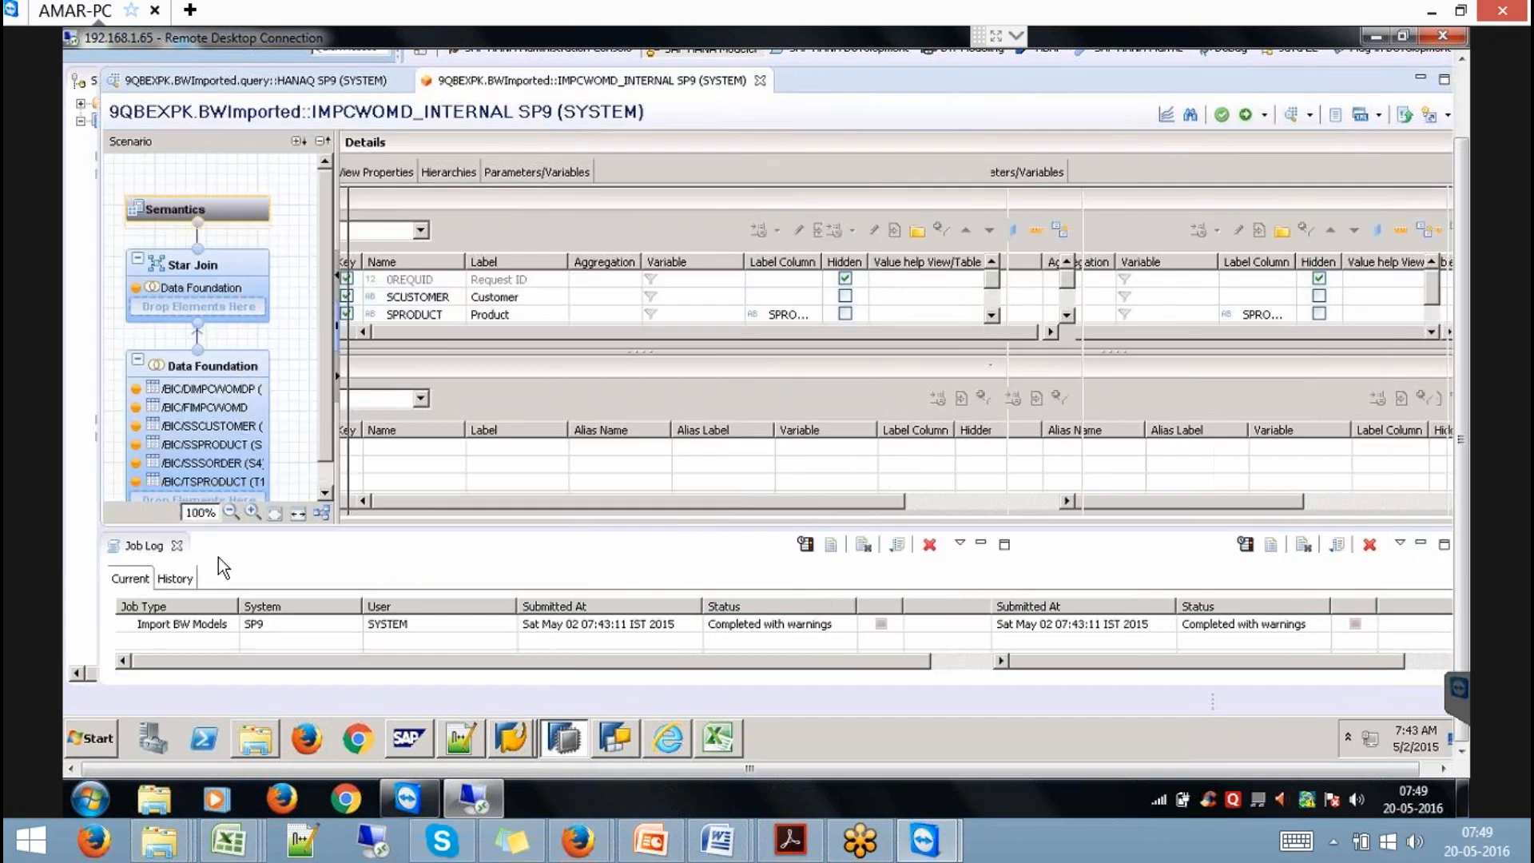
pyautogui.click(177, 547)
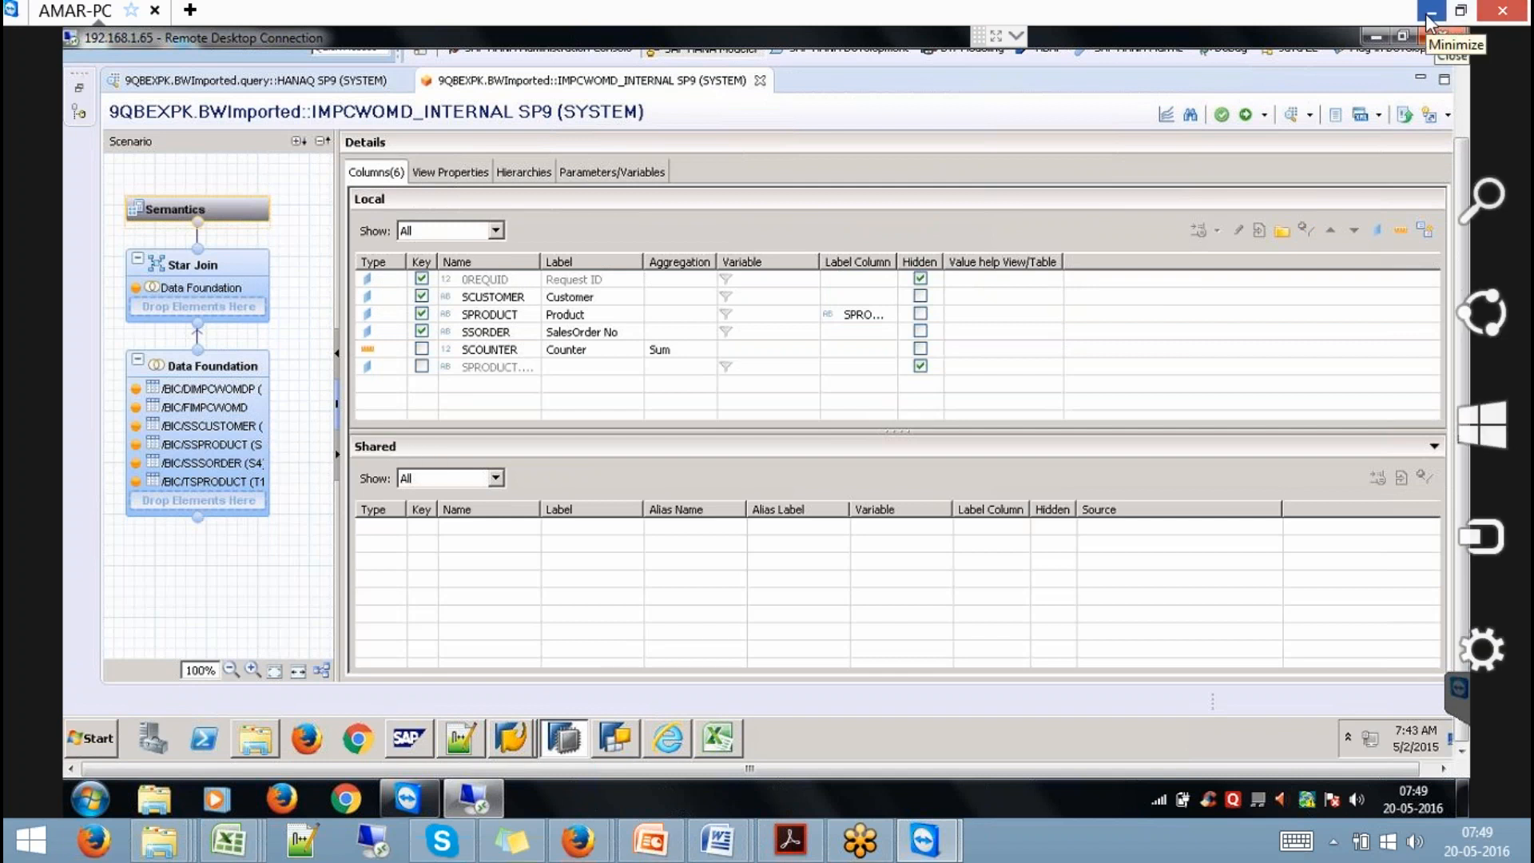
pyautogui.click(228, 839)
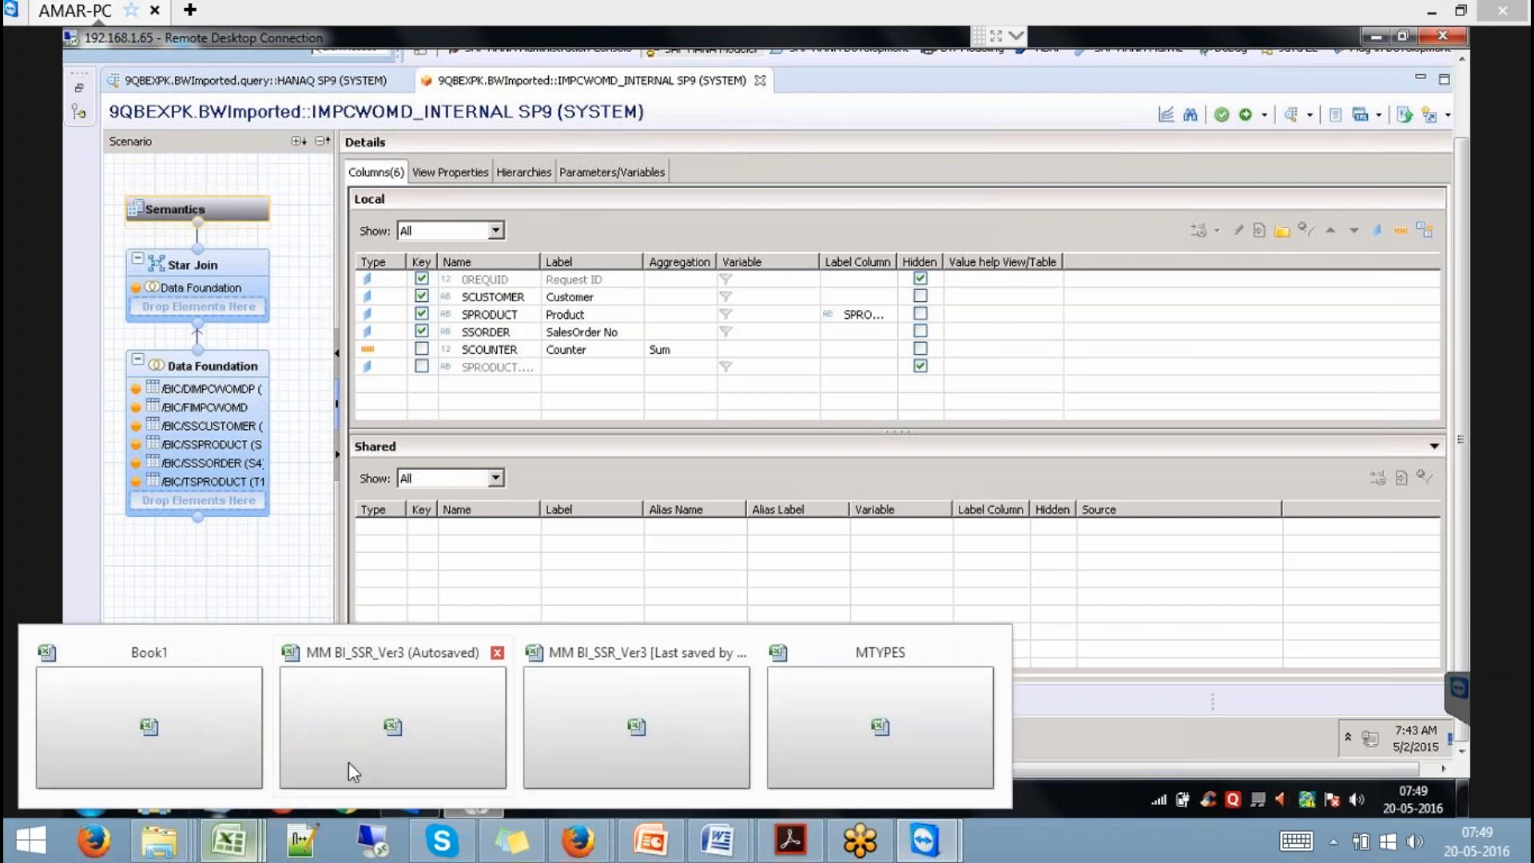
# In Book1, give F17:F20 a thick box border and fill F21:F24 grey.
pyautogui.click(197, 729)
pyautogui.click(432, 558)
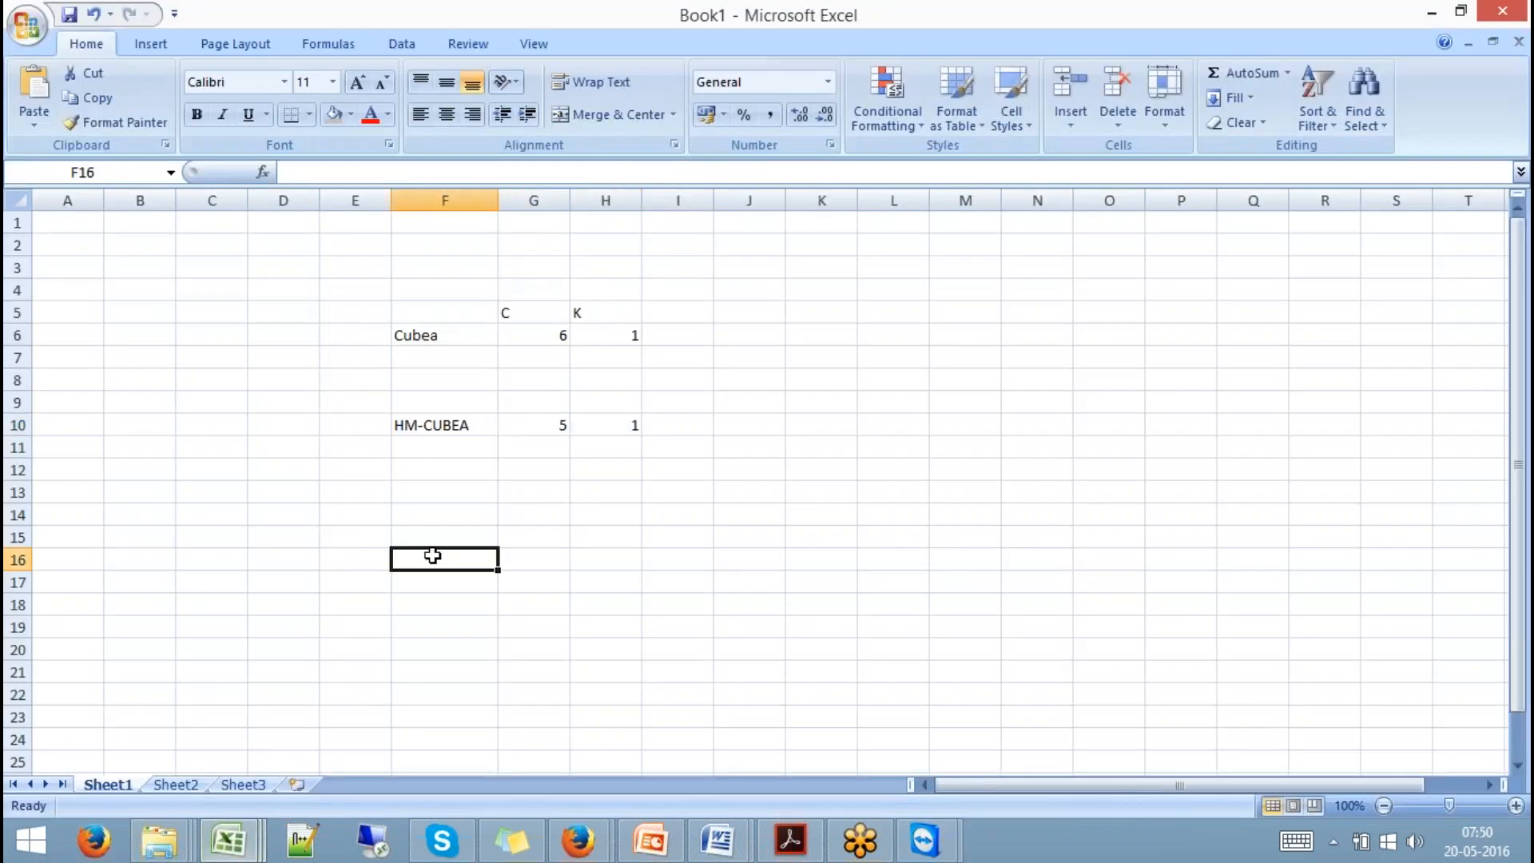
pyautogui.press('Down')
pyautogui.press('Down')
pyautogui.press('Down')
pyautogui.press('Down')
pyautogui.press('Down')
pyautogui.press('Down')
pyautogui.press('Down')
pyautogui.press('Down')
pyautogui.press('Down')
pyautogui.press('Down')
pyautogui.press('Down')
pyautogui.press('Down')
pyautogui.press('Down')
pyautogui.press('Down')
pyautogui.press('Down')
pyautogui.press('Down')
pyautogui.press('Down')
pyautogui.press('Down')
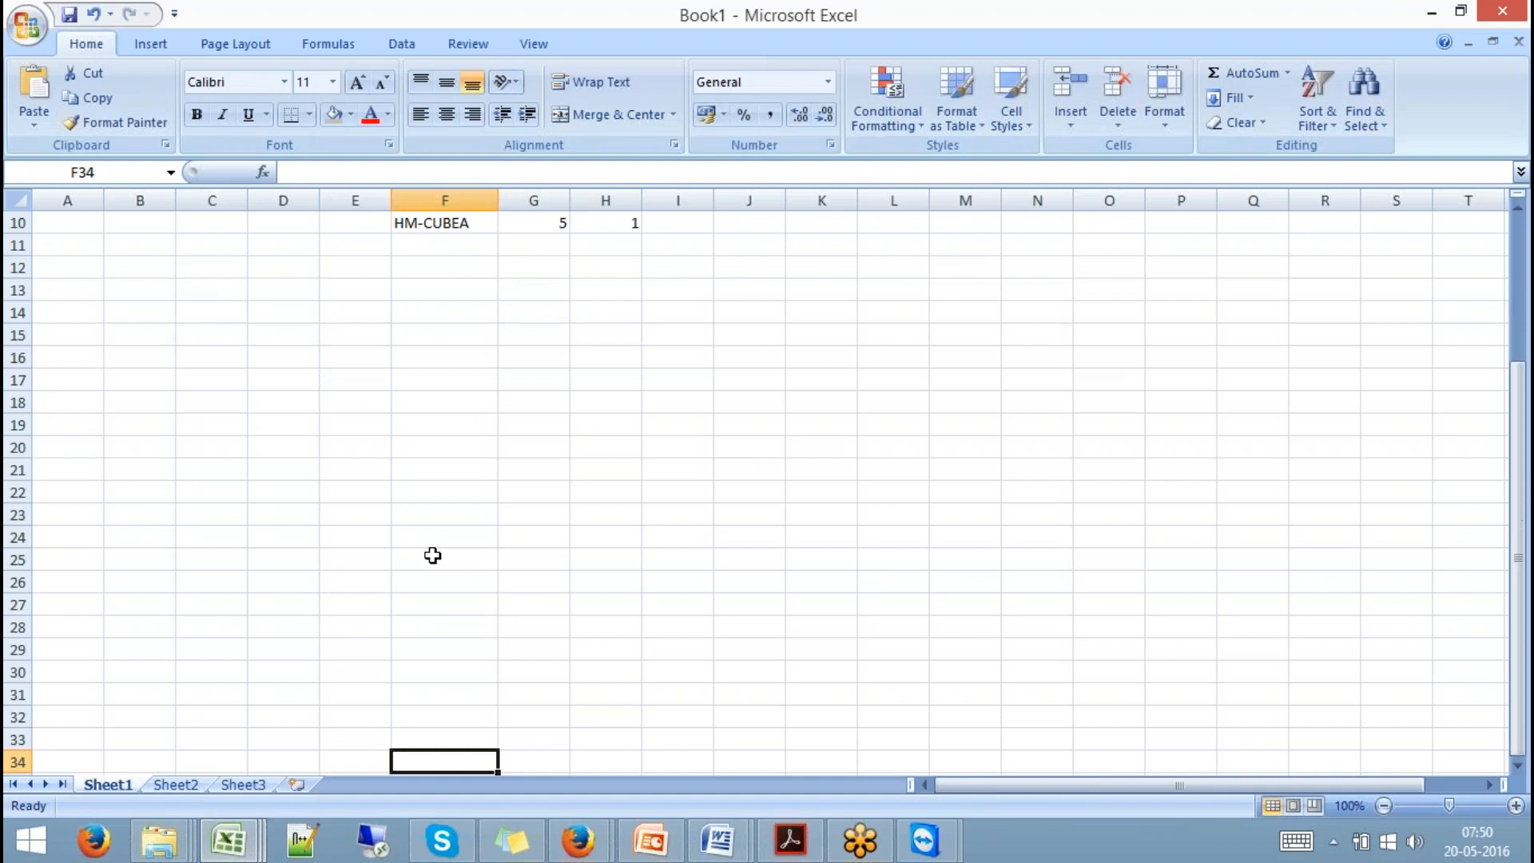
pyautogui.moveTo(429, 373); pyautogui.dragTo(440, 437)
pyautogui.click(309, 116)
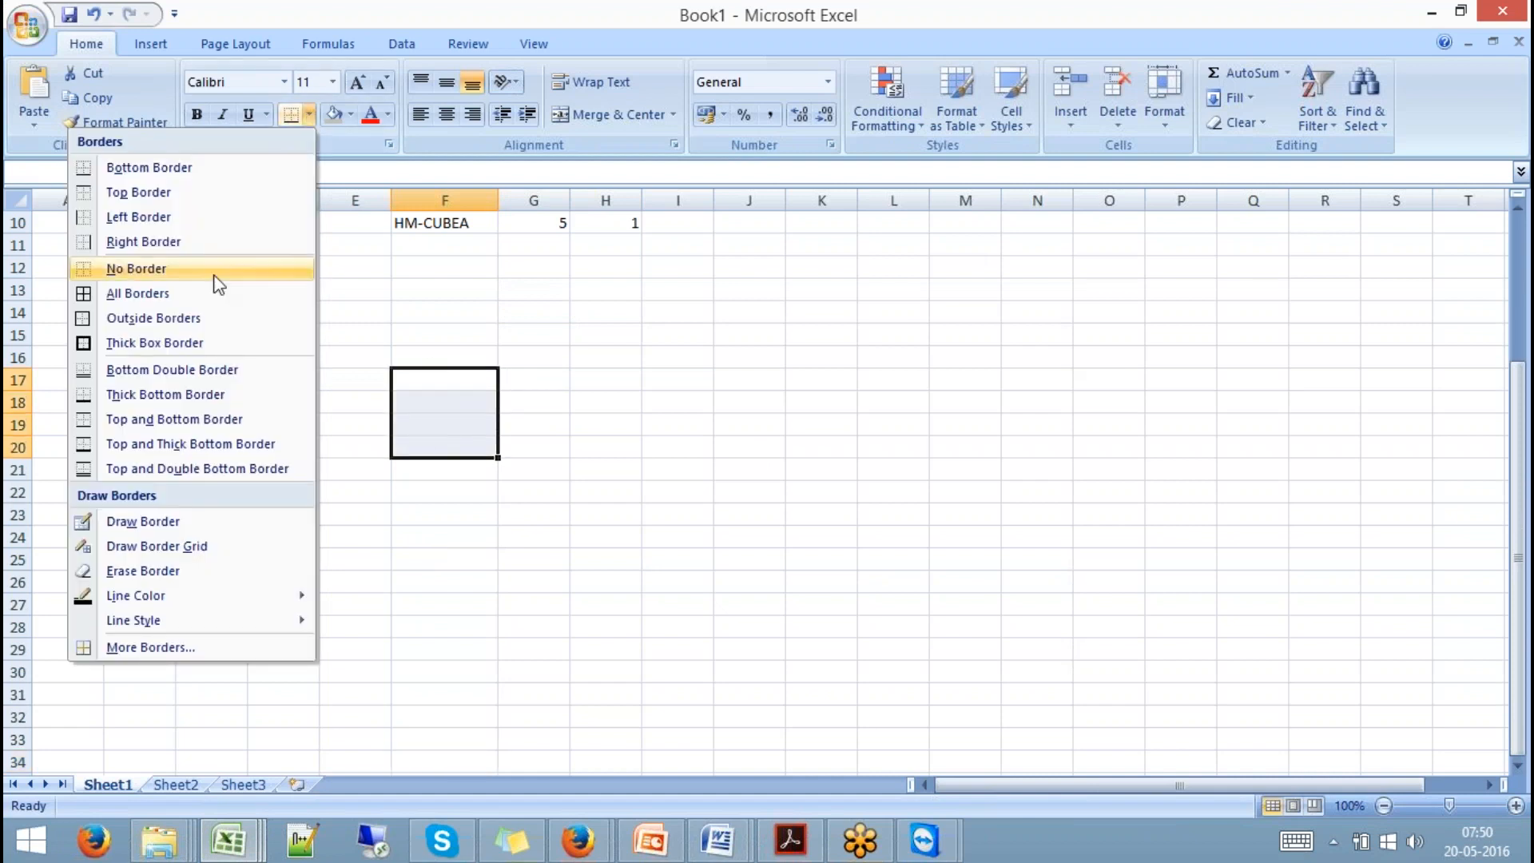
pyautogui.click(160, 343)
pyautogui.moveTo(441, 472); pyautogui.dragTo(442, 540)
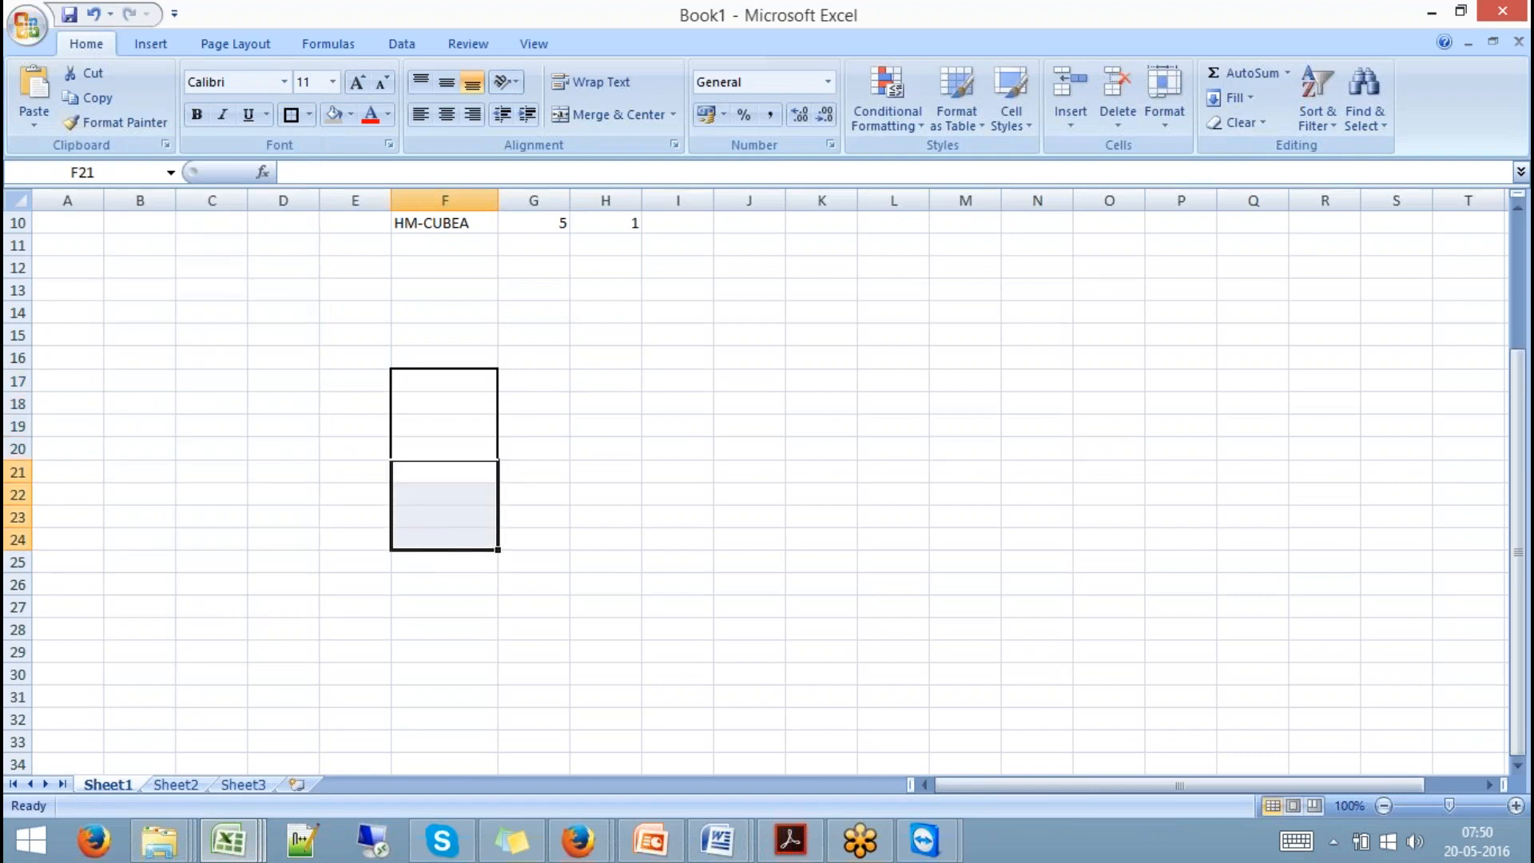
pyautogui.click(333, 115)
# Label the boxes bw and hana, with dev as the heading in F16.
pyautogui.click(435, 385)
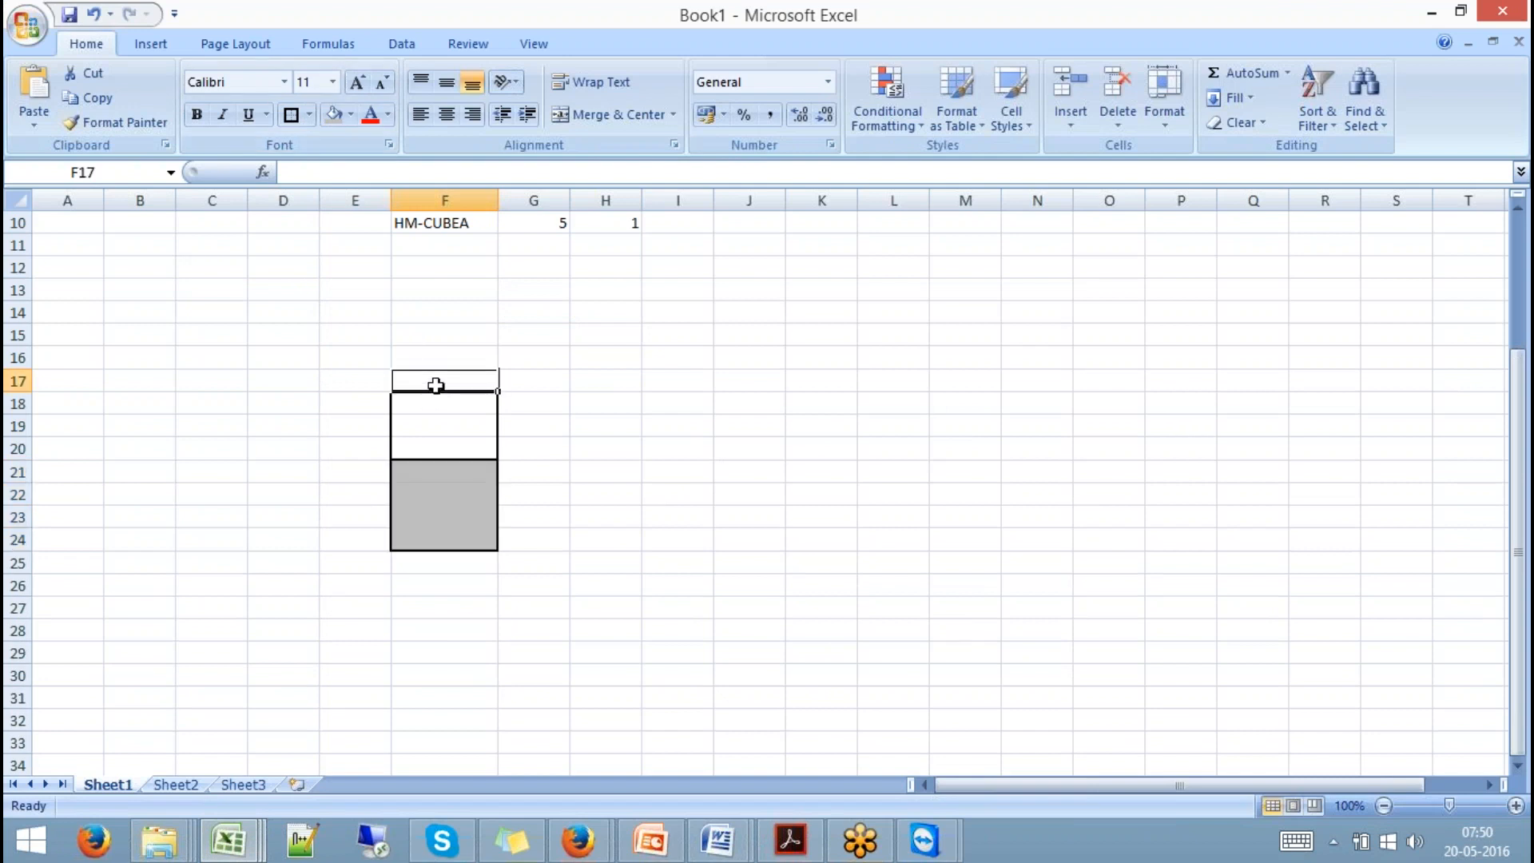
pyautogui.write('bw')
pyautogui.press('Return')
pyautogui.press('Return')
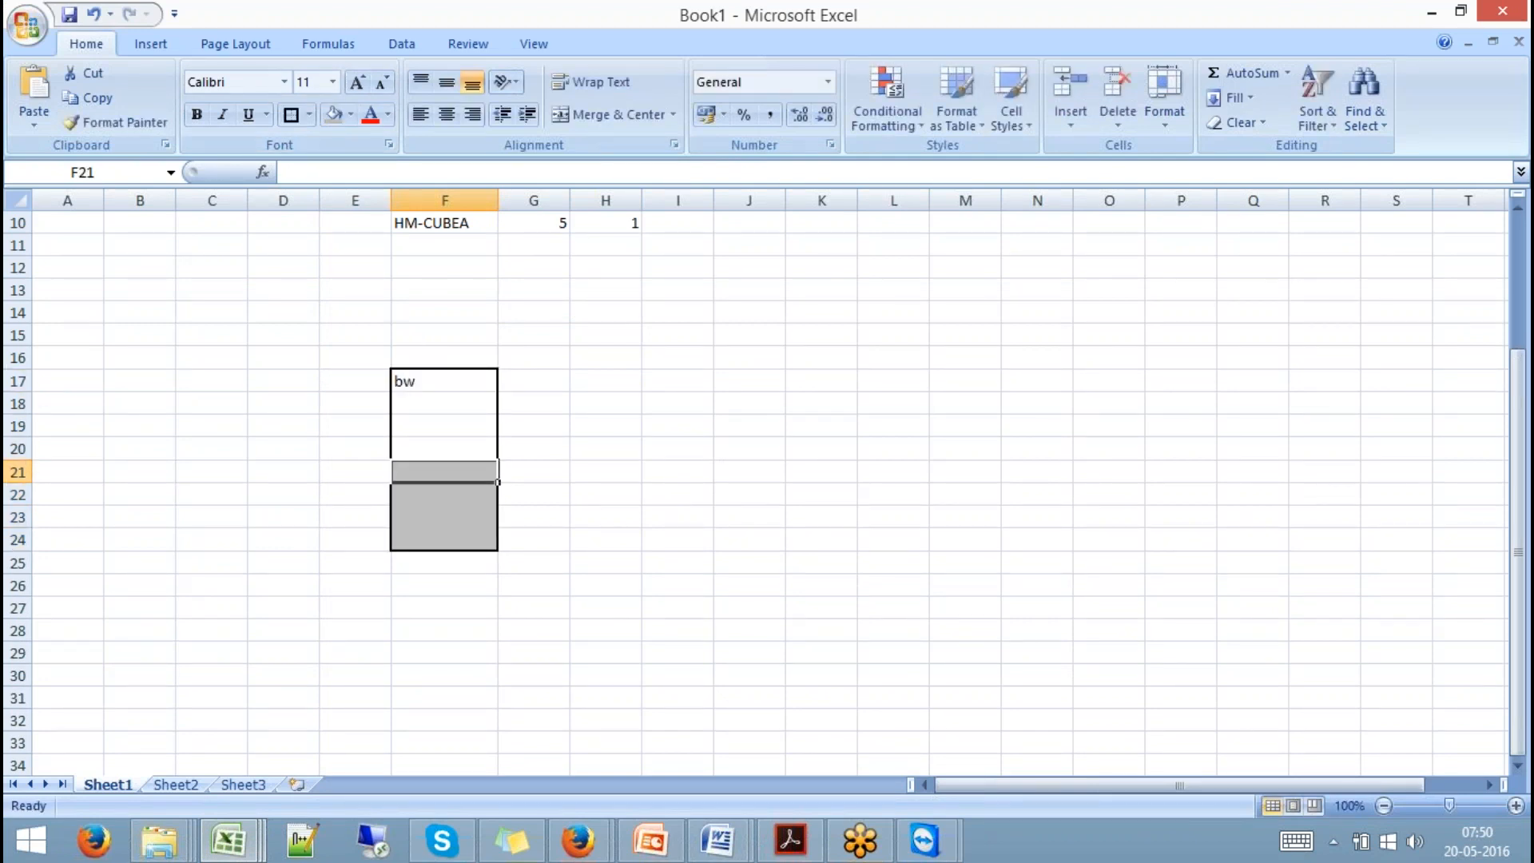
pyautogui.write('hana')
pyautogui.click(539, 404)
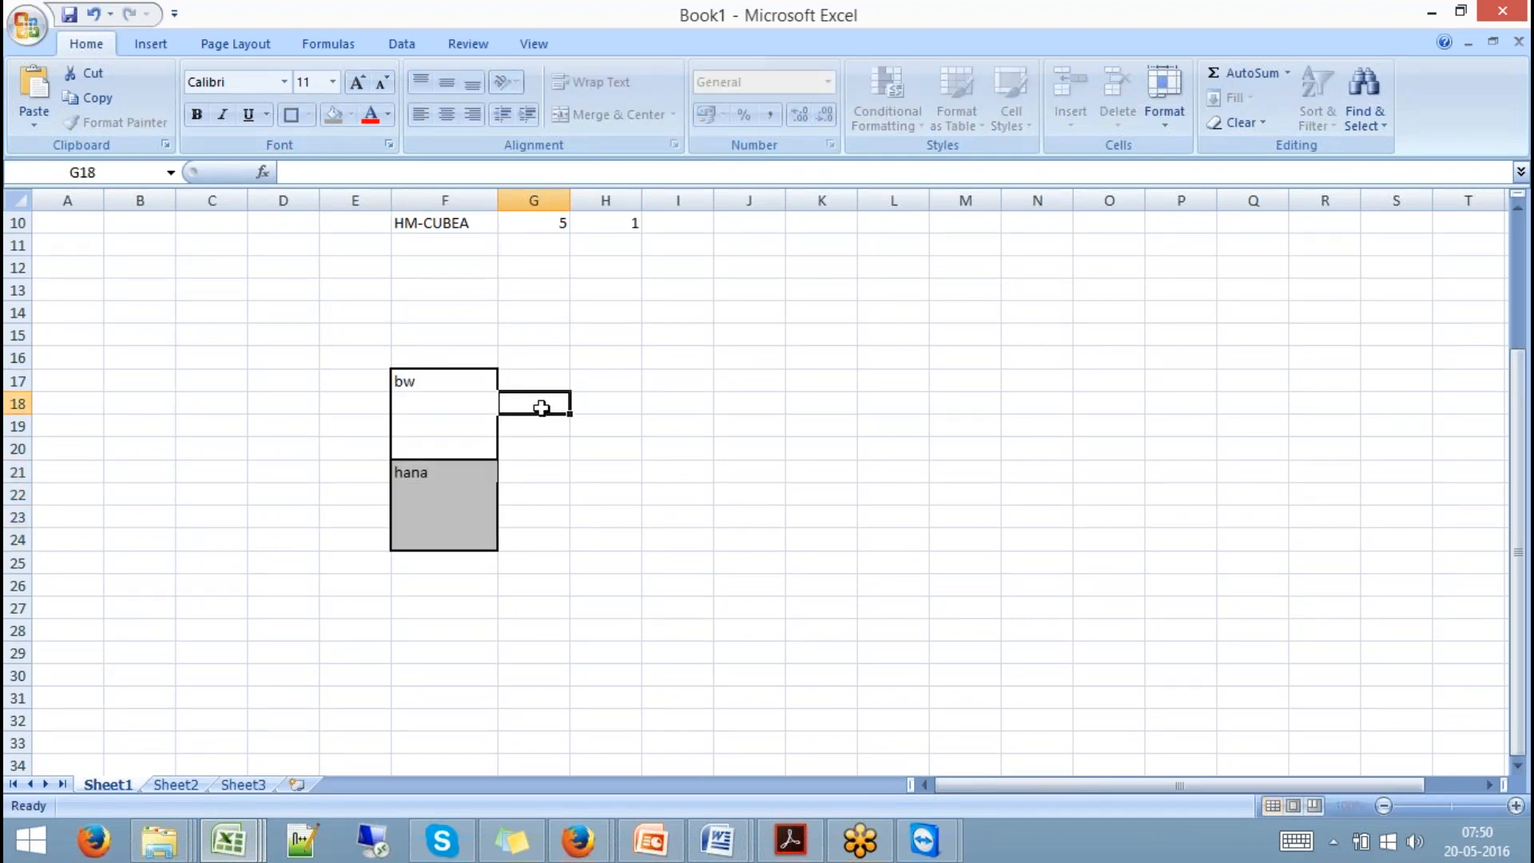
pyautogui.click(476, 405)
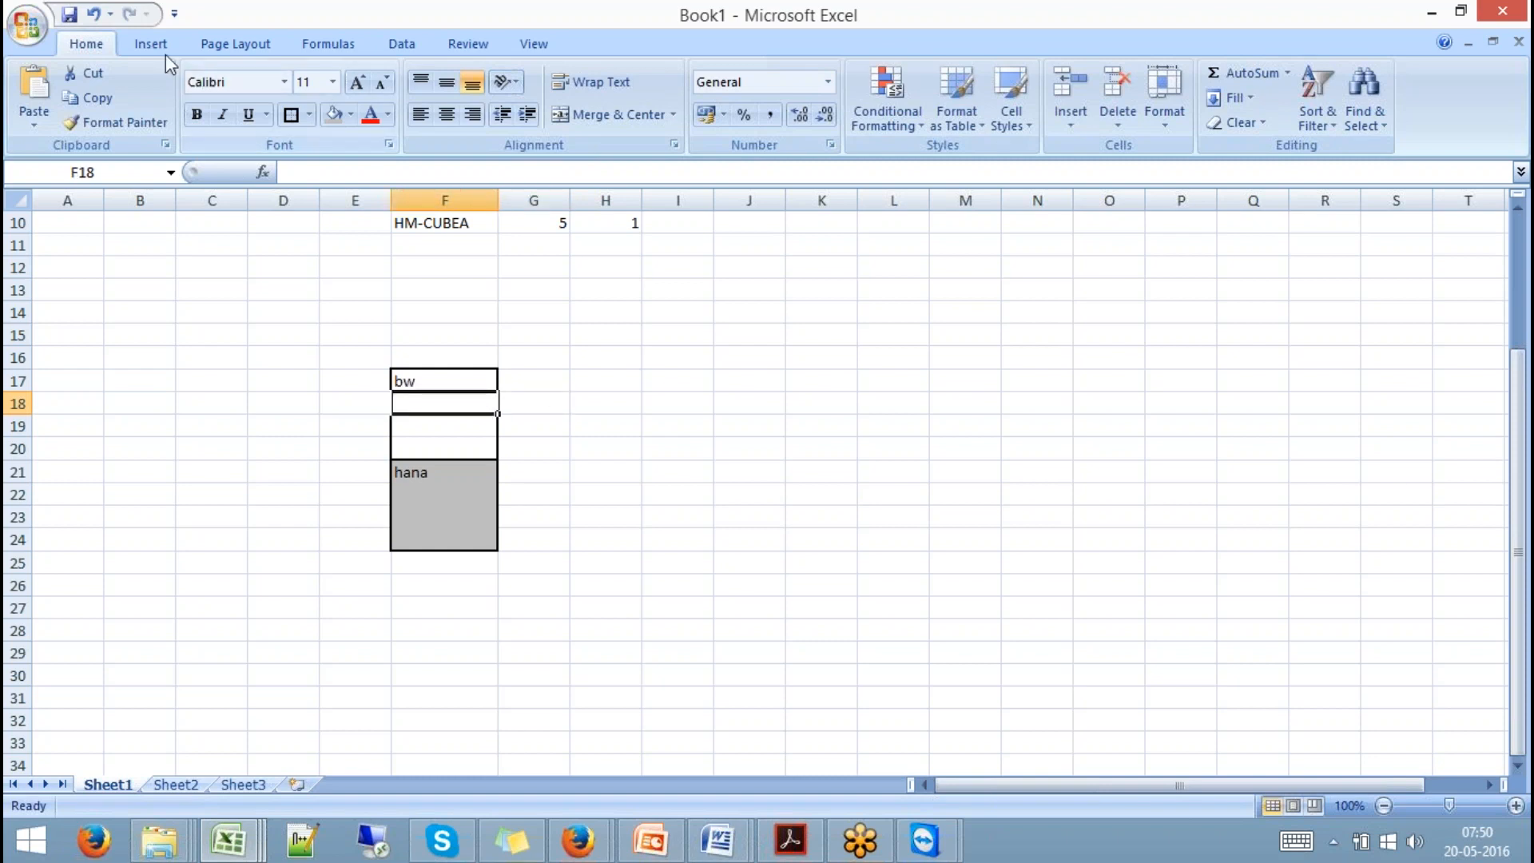
pyautogui.click(436, 356)
pyautogui.write('dev')
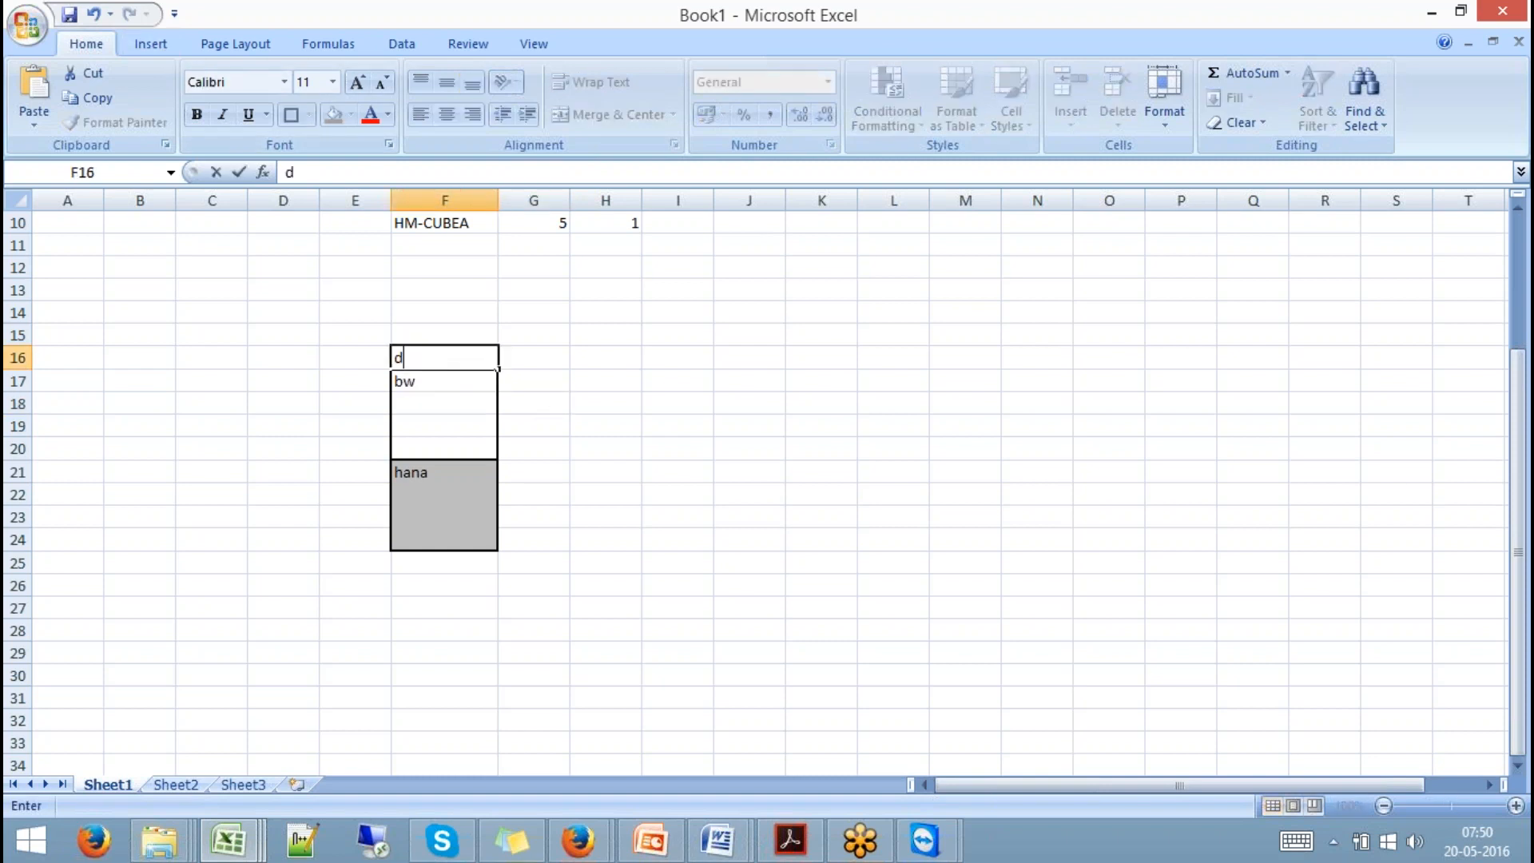
pyautogui.click(606, 424)
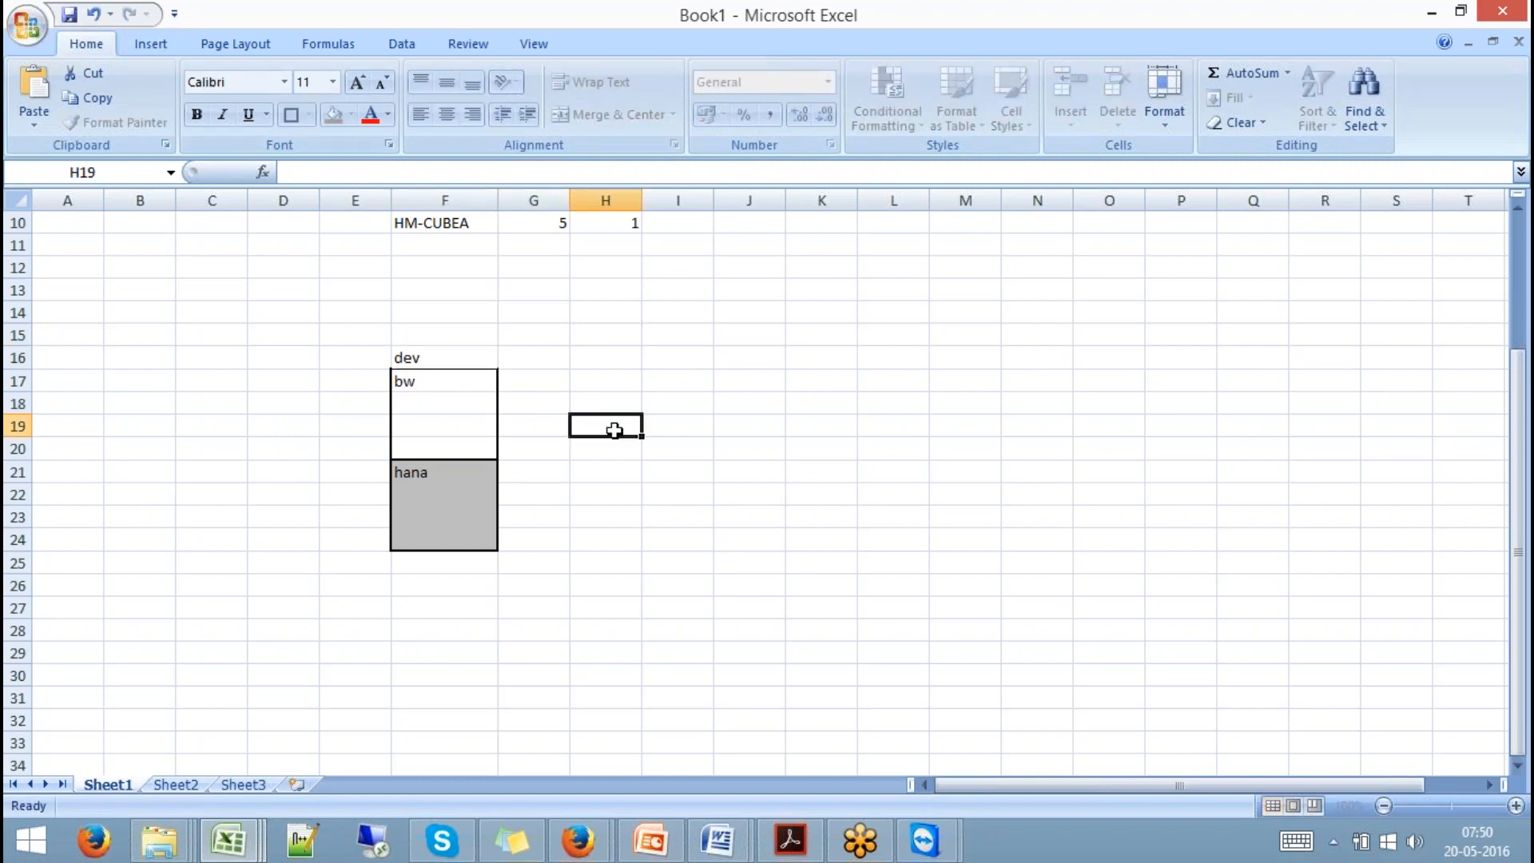
# Copy the F16:F24 diagram to I16 and change its heading to qty.
pyautogui.click(467, 377)
pyautogui.moveTo(465, 357); pyautogui.dragTo(477, 540)
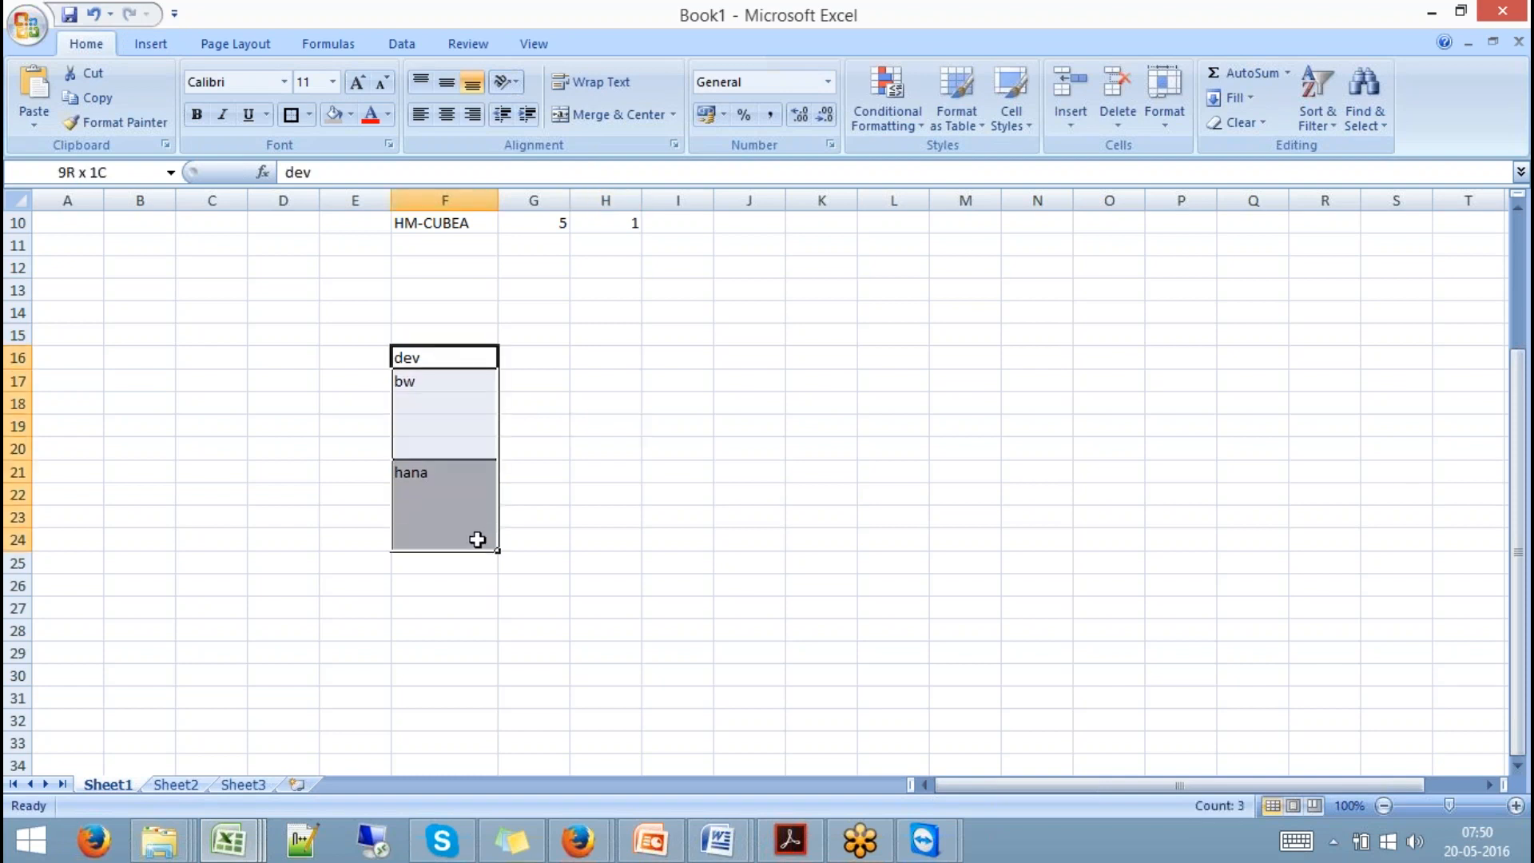
pyautogui.hotkey('ctrl', 'c')
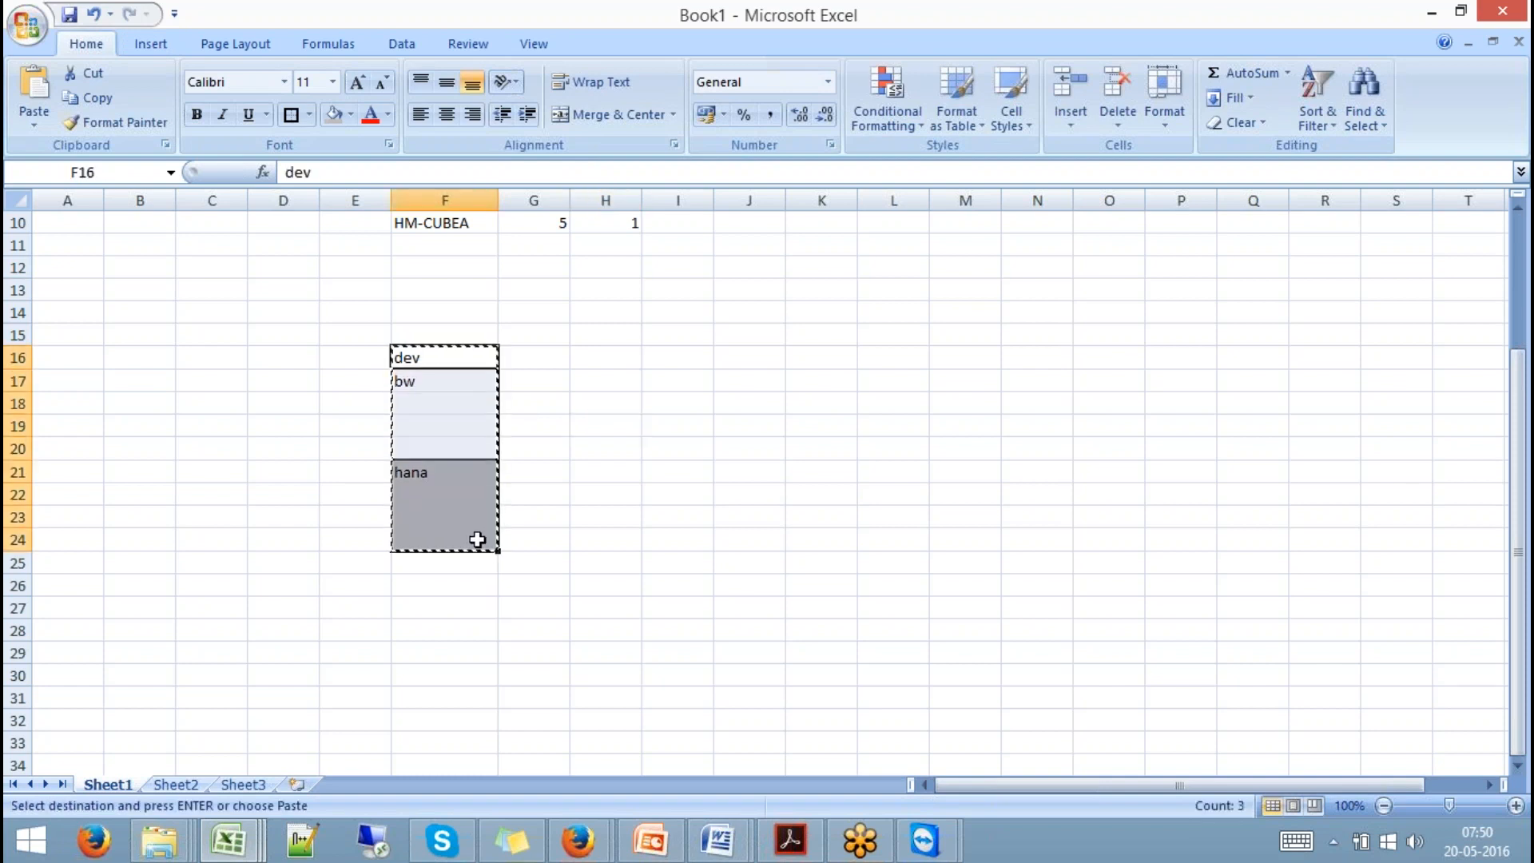
pyautogui.click(656, 353)
pyautogui.hotkey('ctrl', 'v')
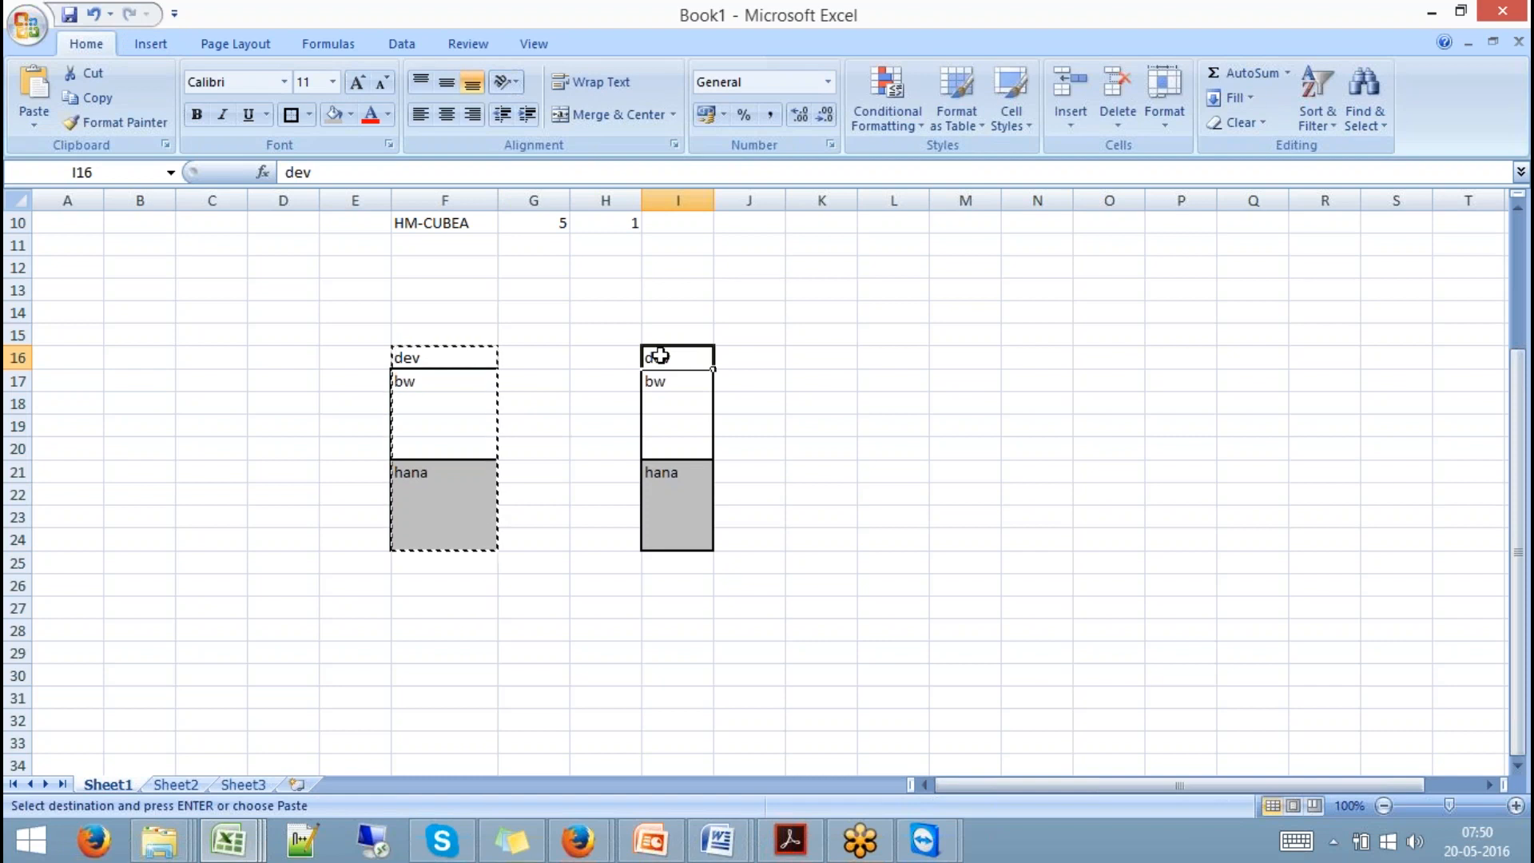
pyautogui.write('qt')
pyautogui.click(893, 426)
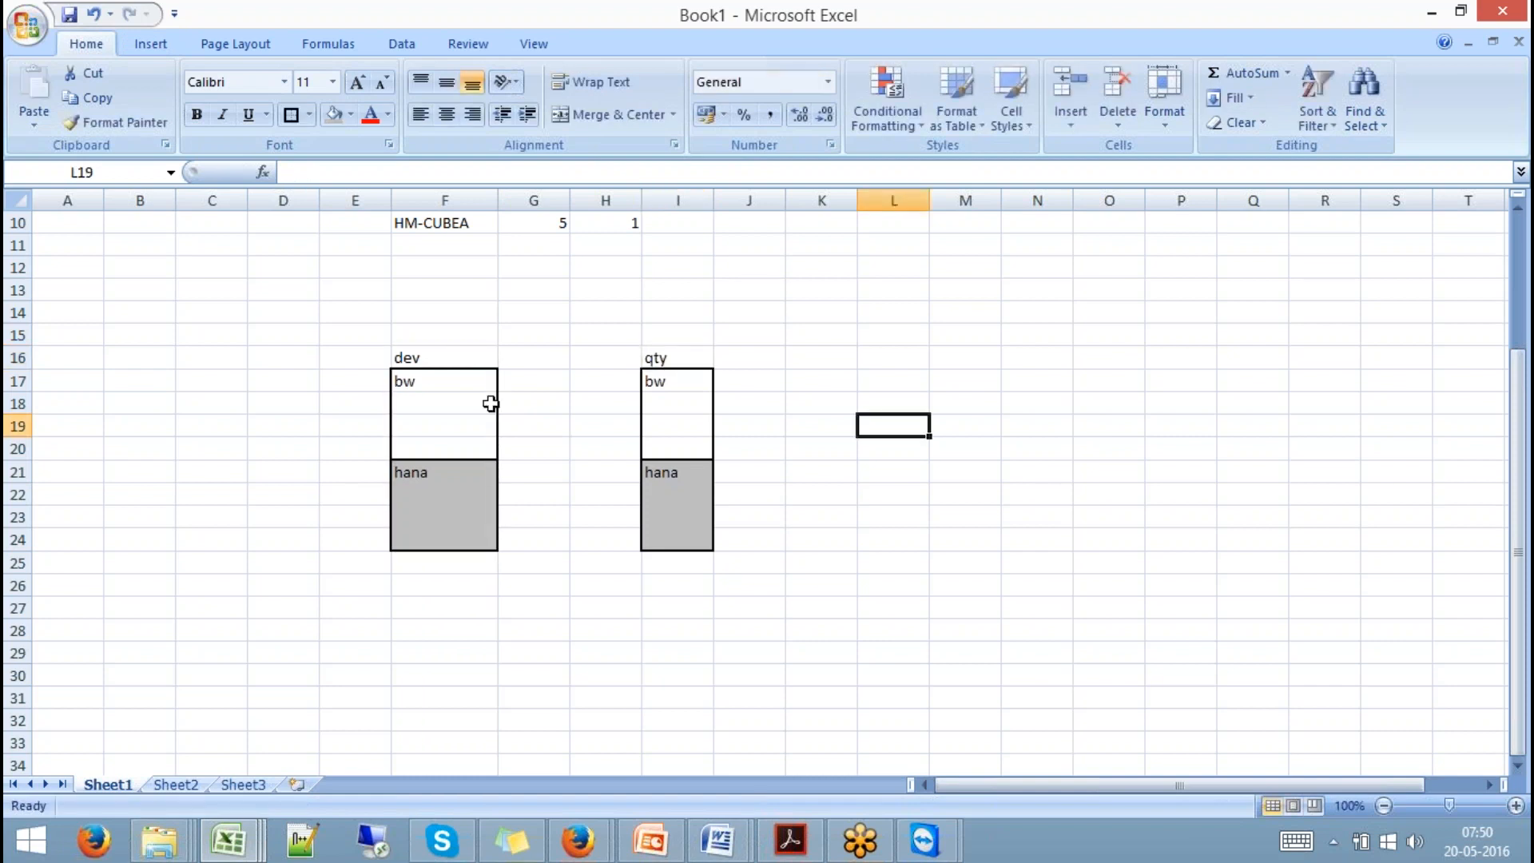
pyautogui.click(457, 399)
# Draw a small cube shape in the dev bw box.
pyautogui.click(152, 45)
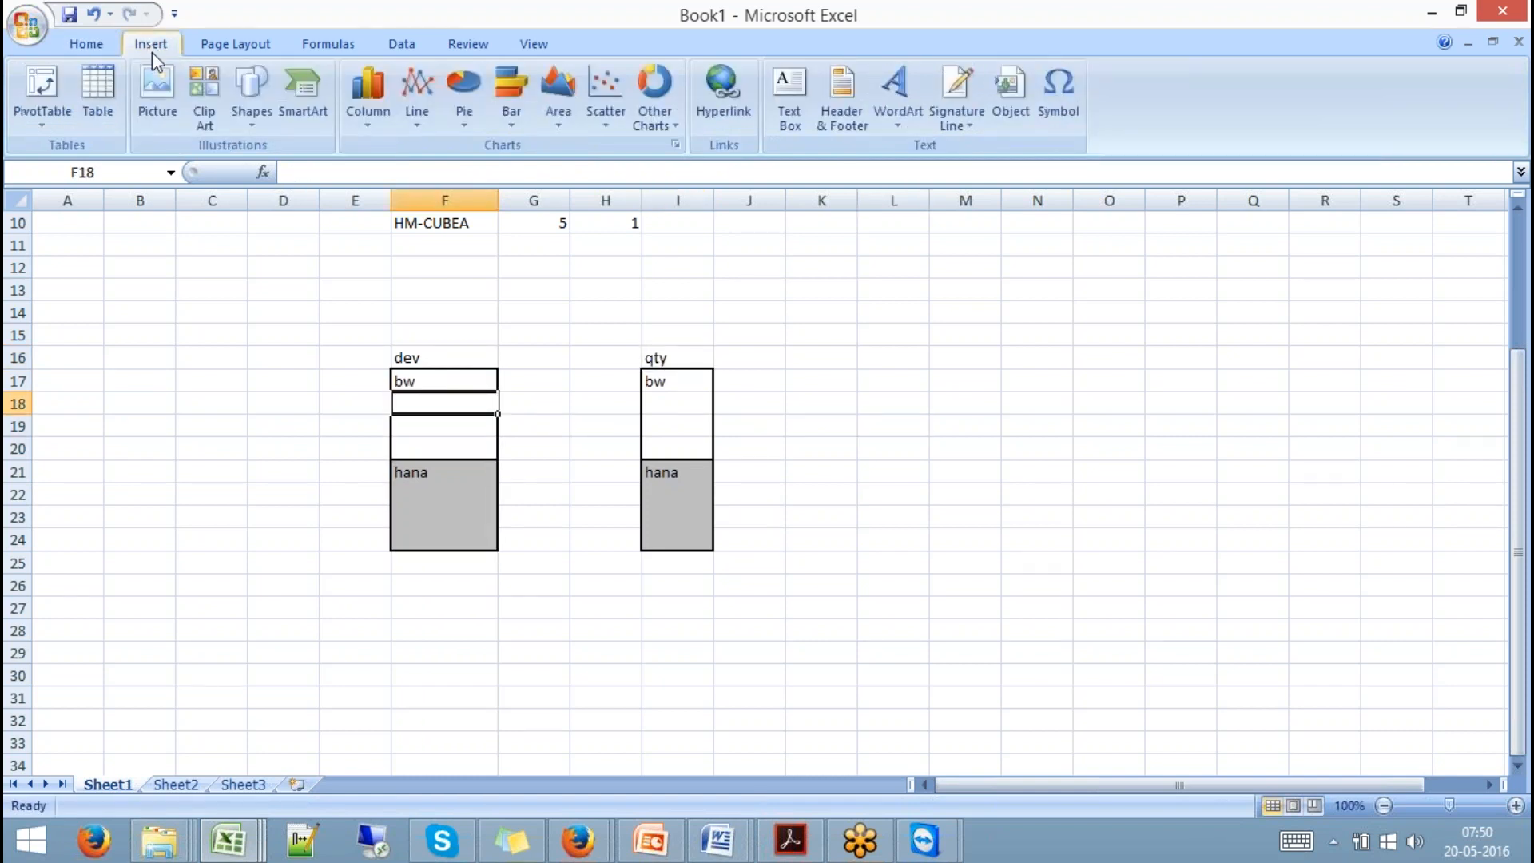
pyautogui.click(258, 119)
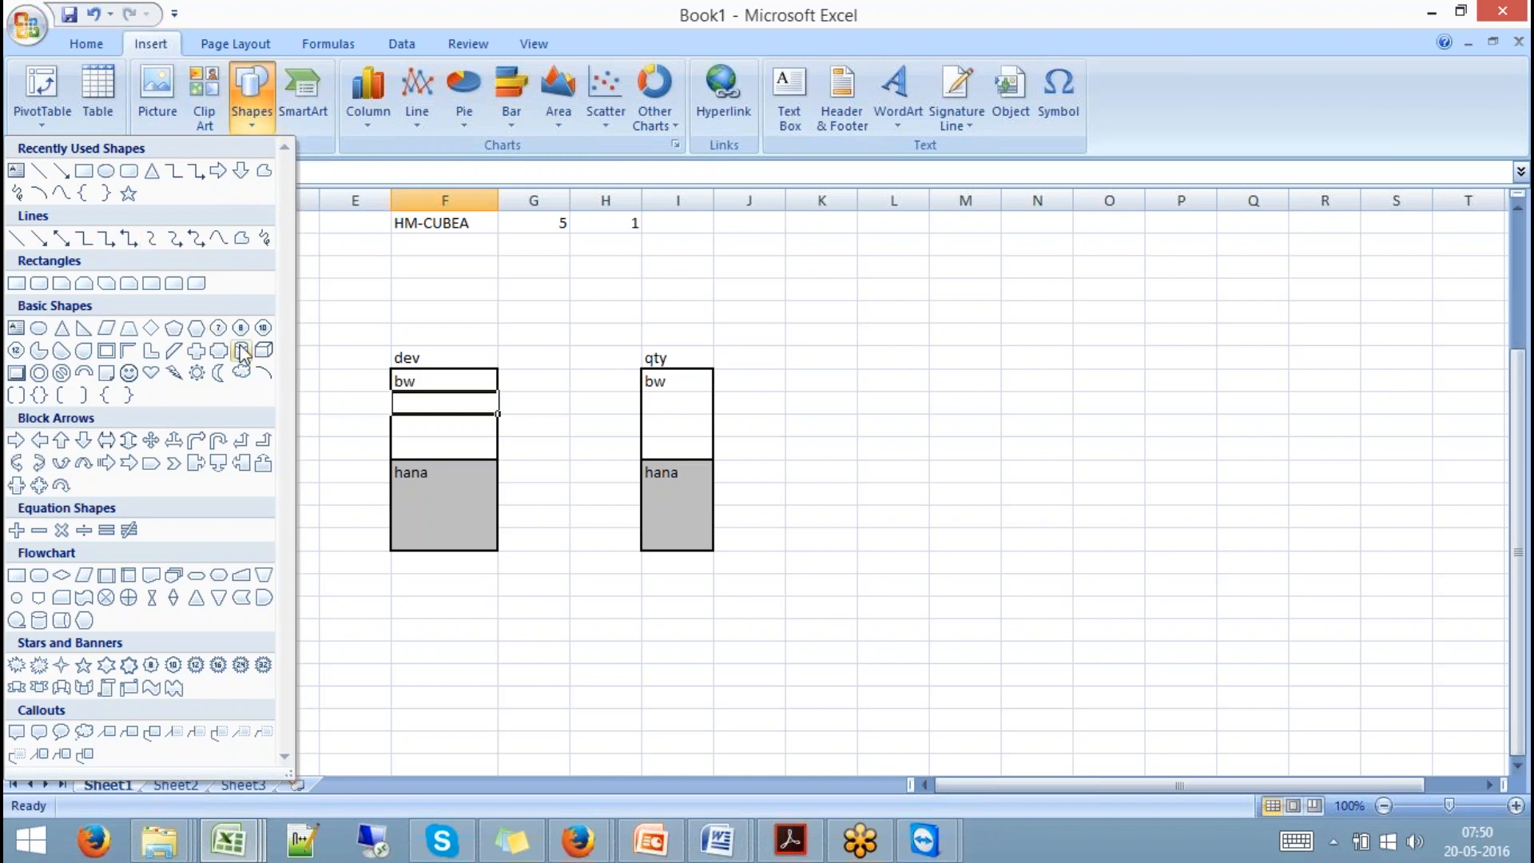
pyautogui.click(264, 350)
pyautogui.moveTo(413, 407); pyautogui.dragTo(447, 431)
pyautogui.click(584, 540)
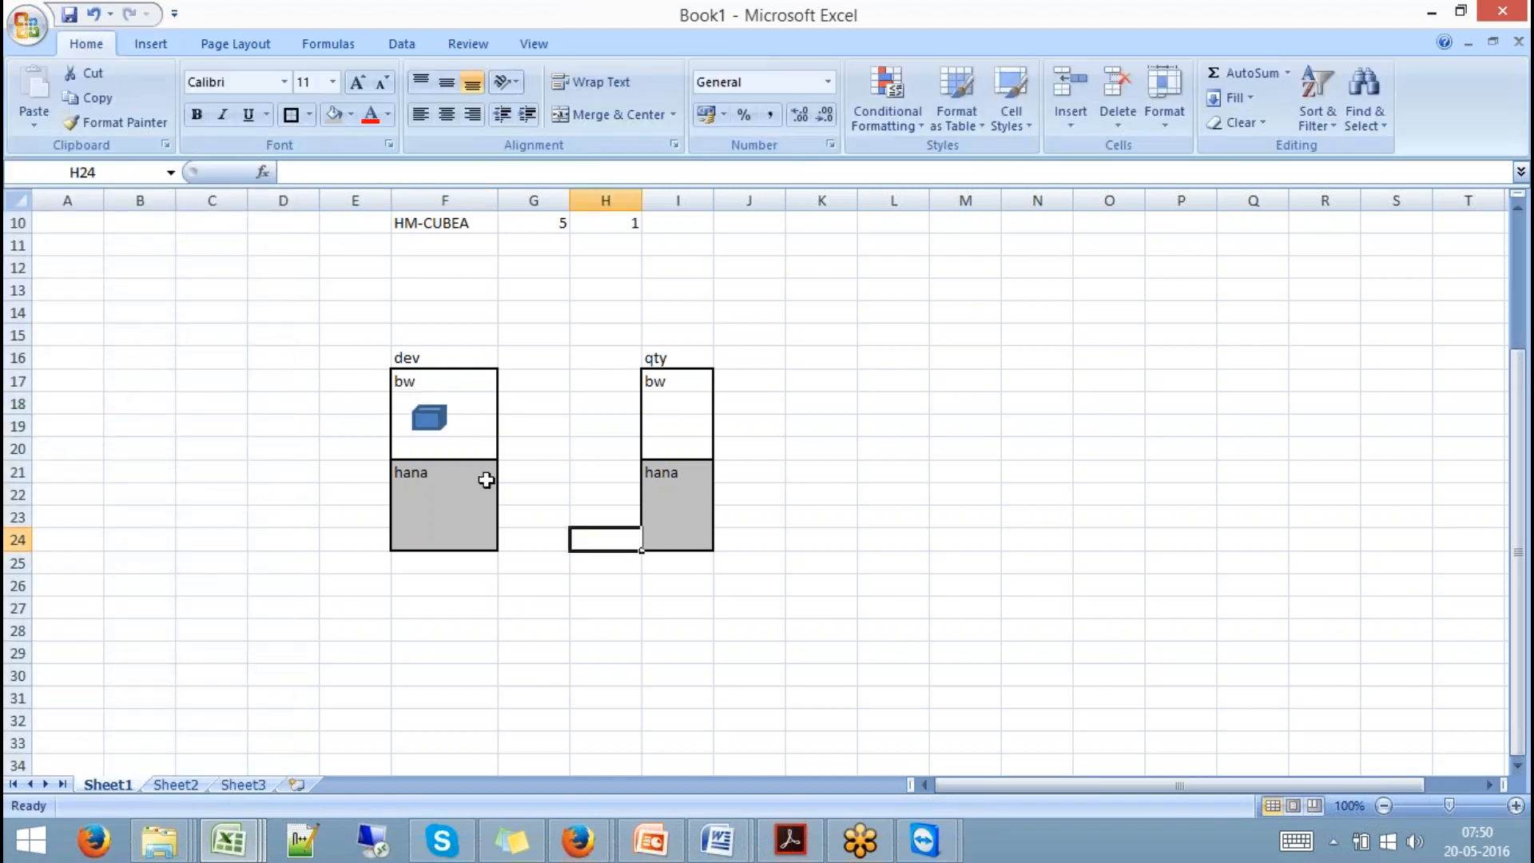
# Draw a diamond shape in the dev hana box.
pyautogui.click(150, 44)
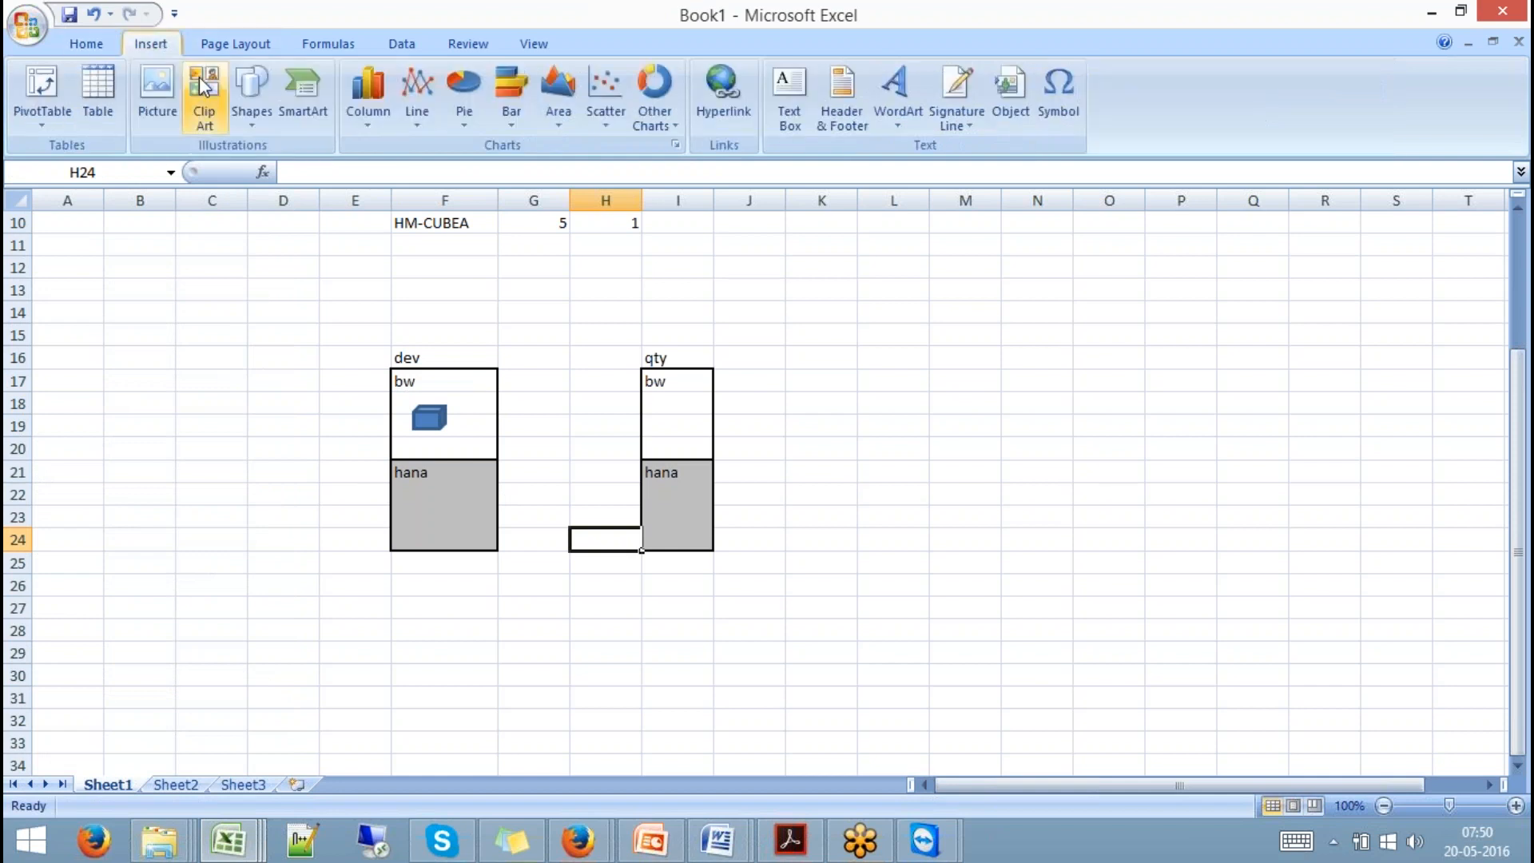
pyautogui.click(251, 100)
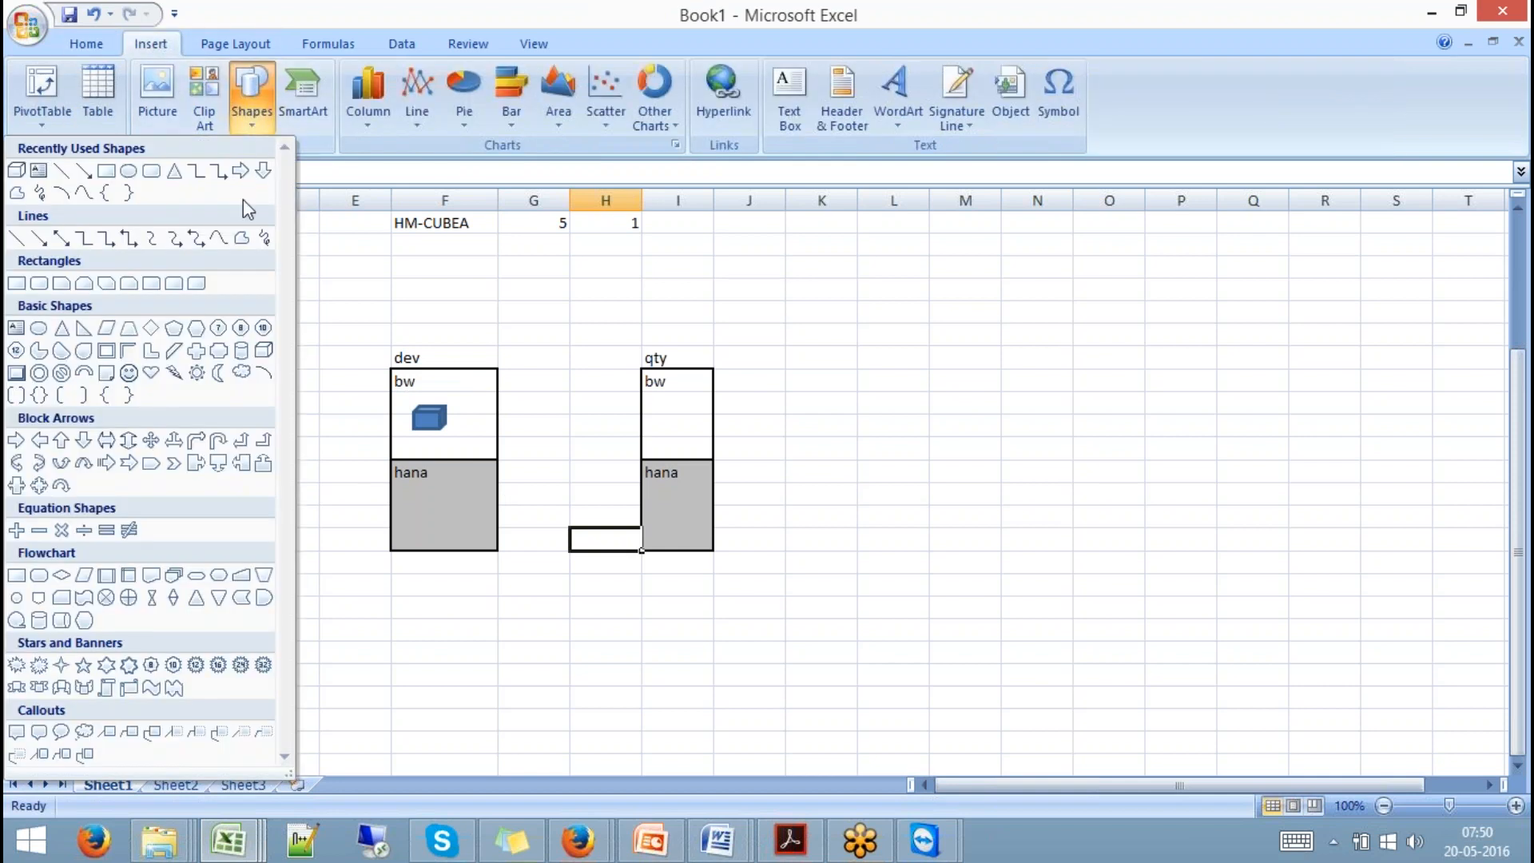
pyautogui.click(151, 329)
pyautogui.moveTo(420, 499); pyautogui.dragTo(457, 536)
pyautogui.click(551, 697)
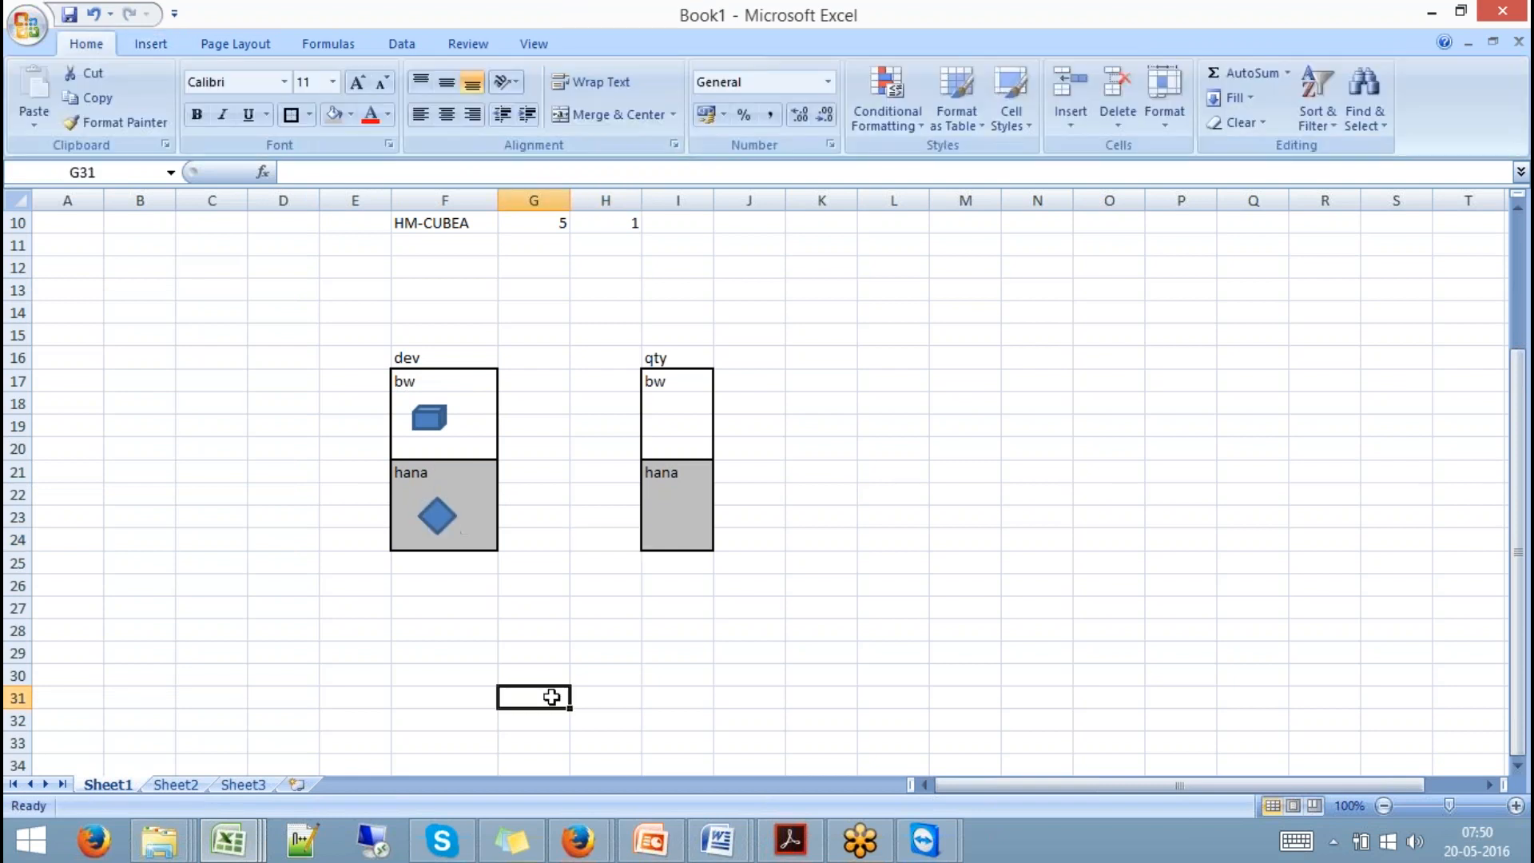
pyautogui.click(431, 419)
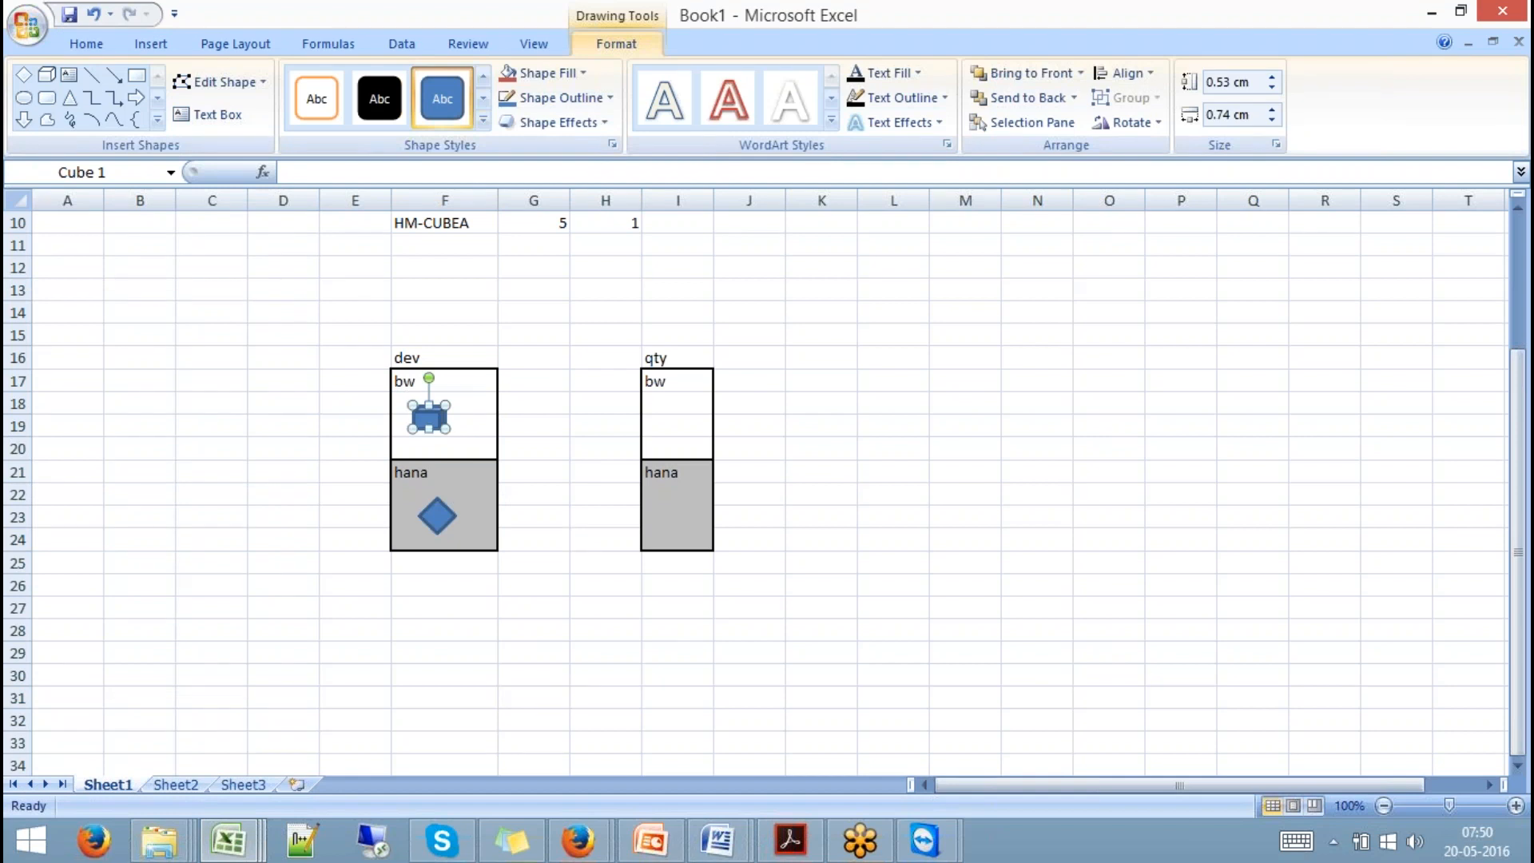
pyautogui.click(434, 516)
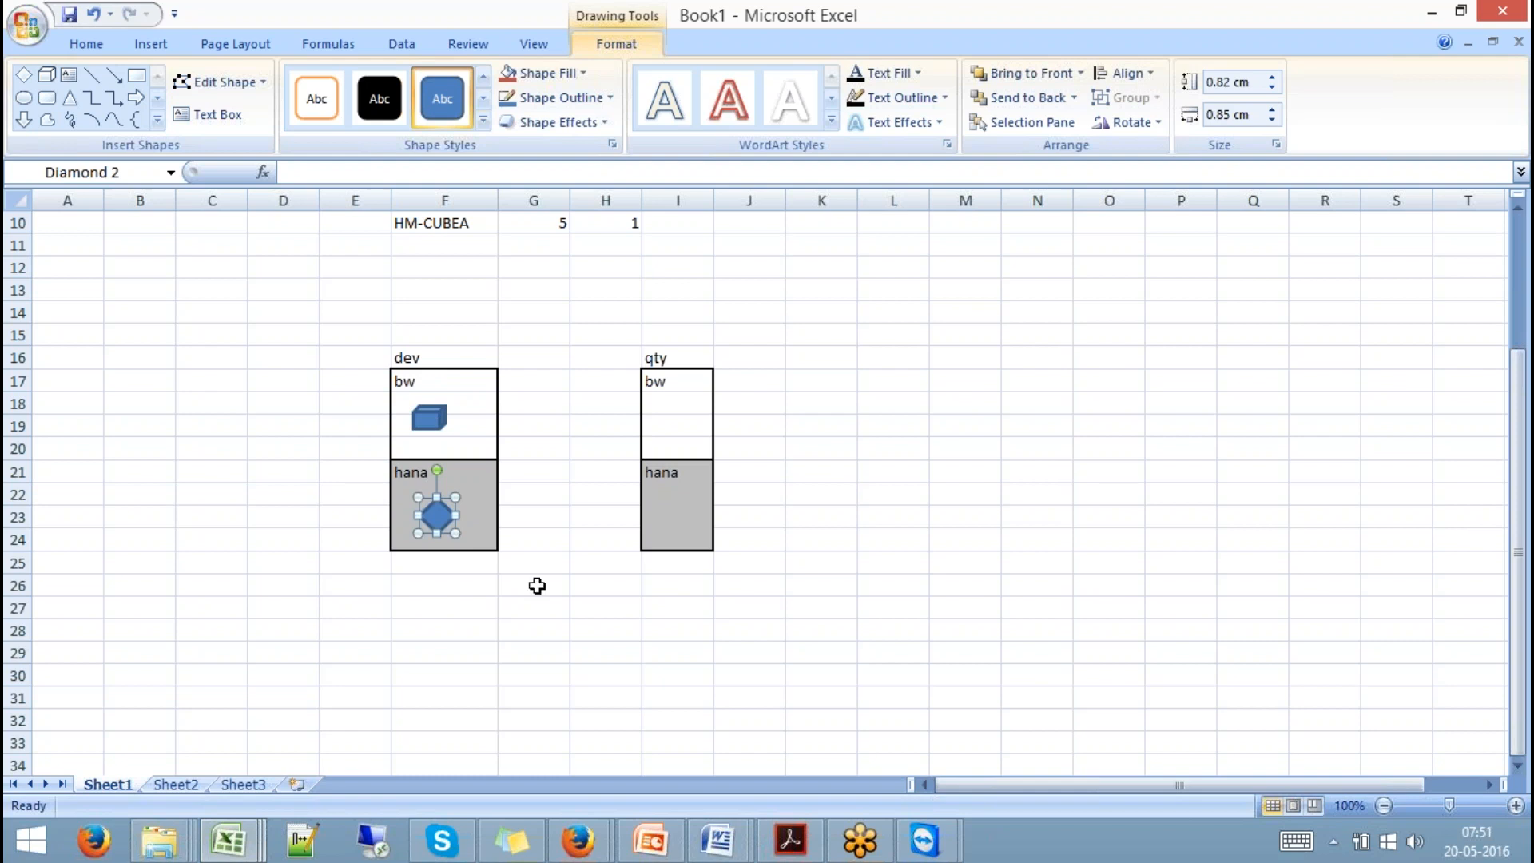
pyautogui.click(679, 356)
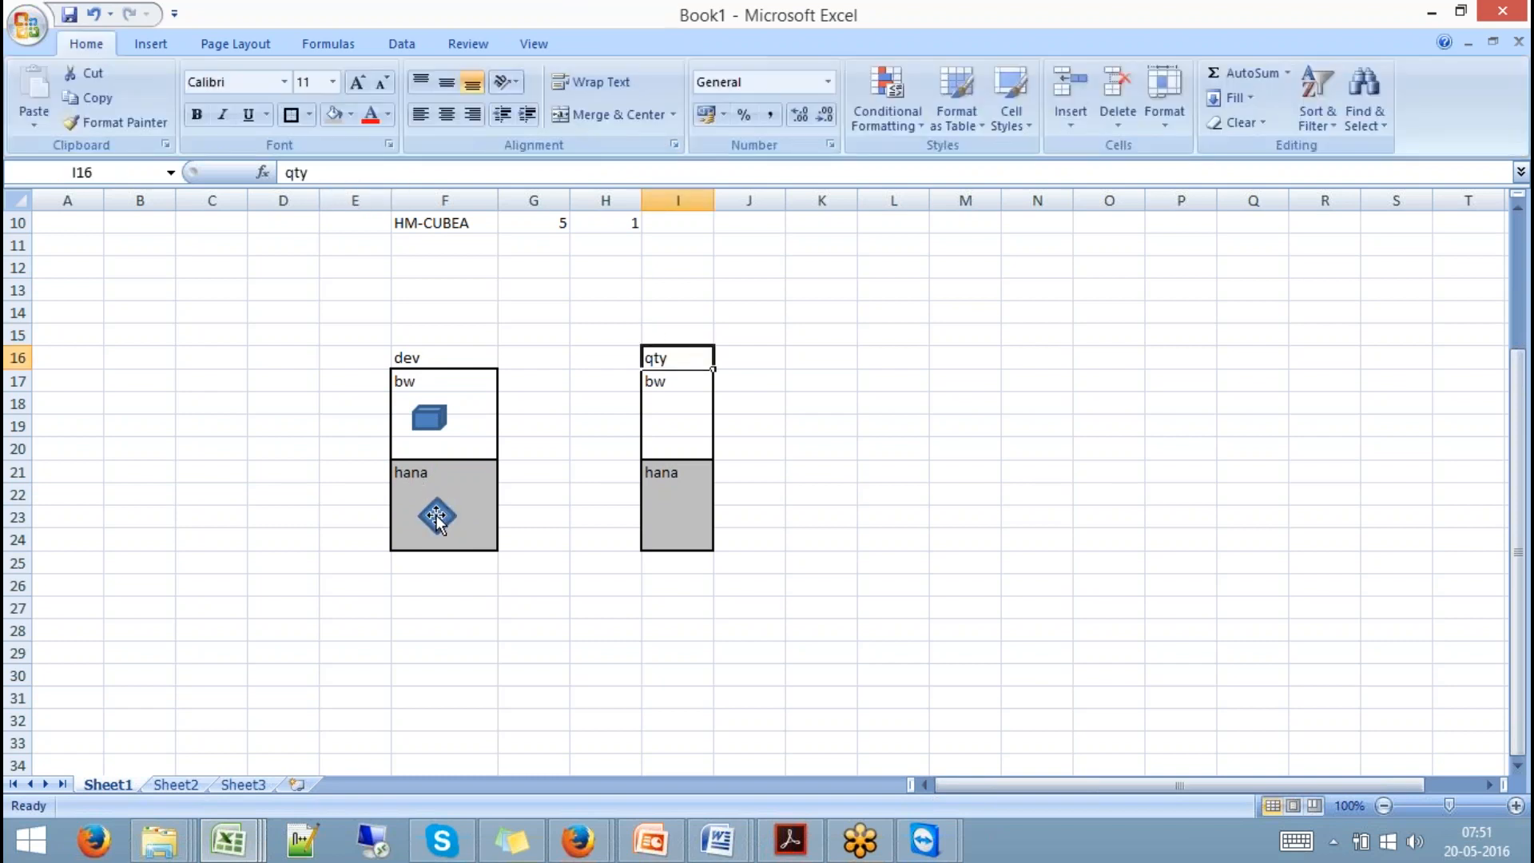
# Paste a copy of the dev cube into the qty bw box.
pyautogui.click(429, 416)
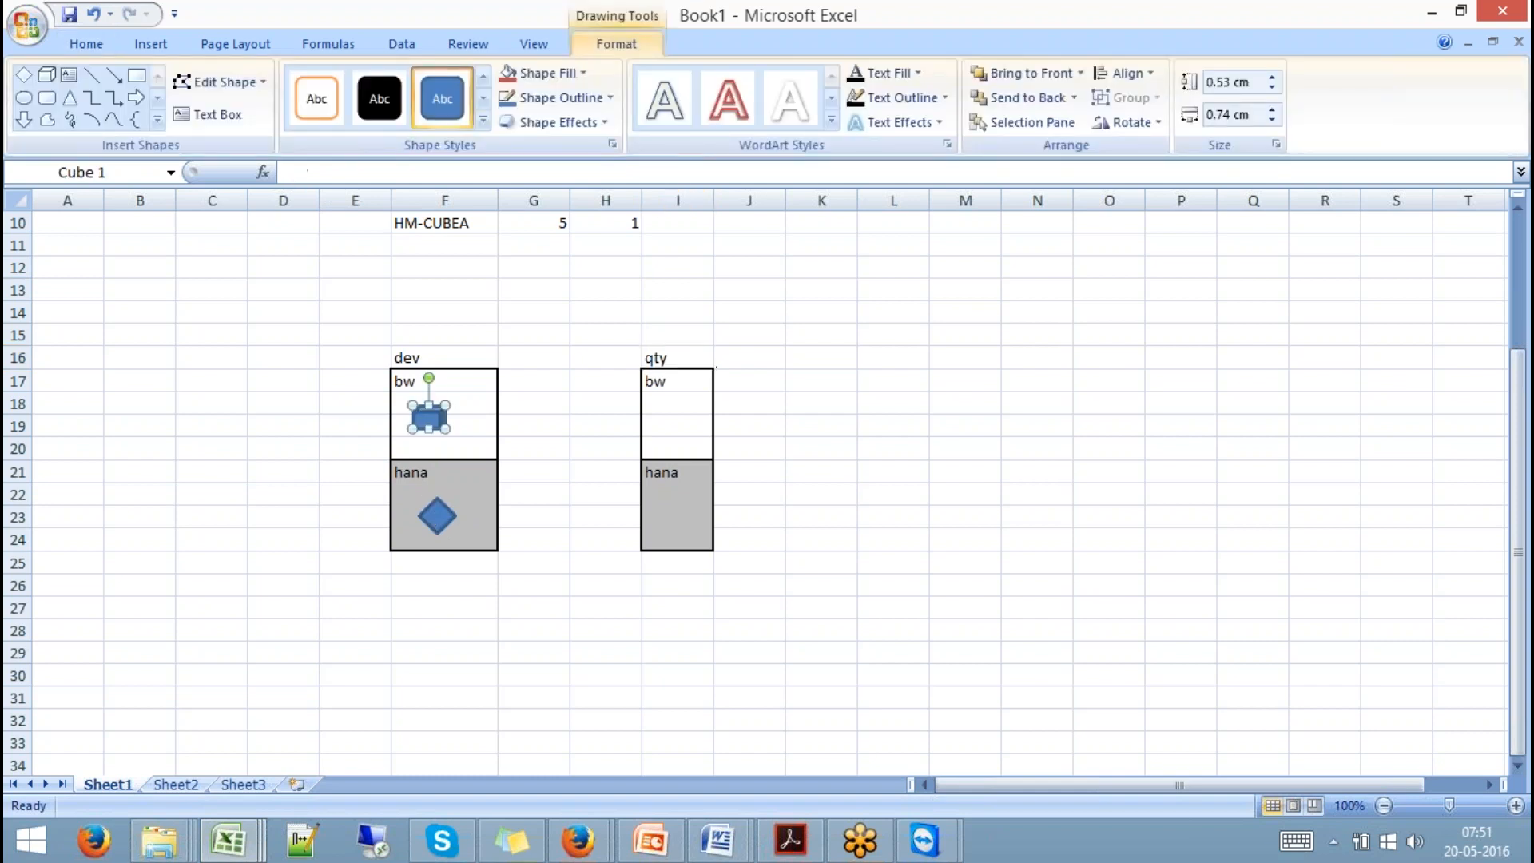
pyautogui.click(657, 421)
pyautogui.hotkey('ctrl', 'v')
pyautogui.moveTo(657, 425); pyautogui.dragTo(677, 424)
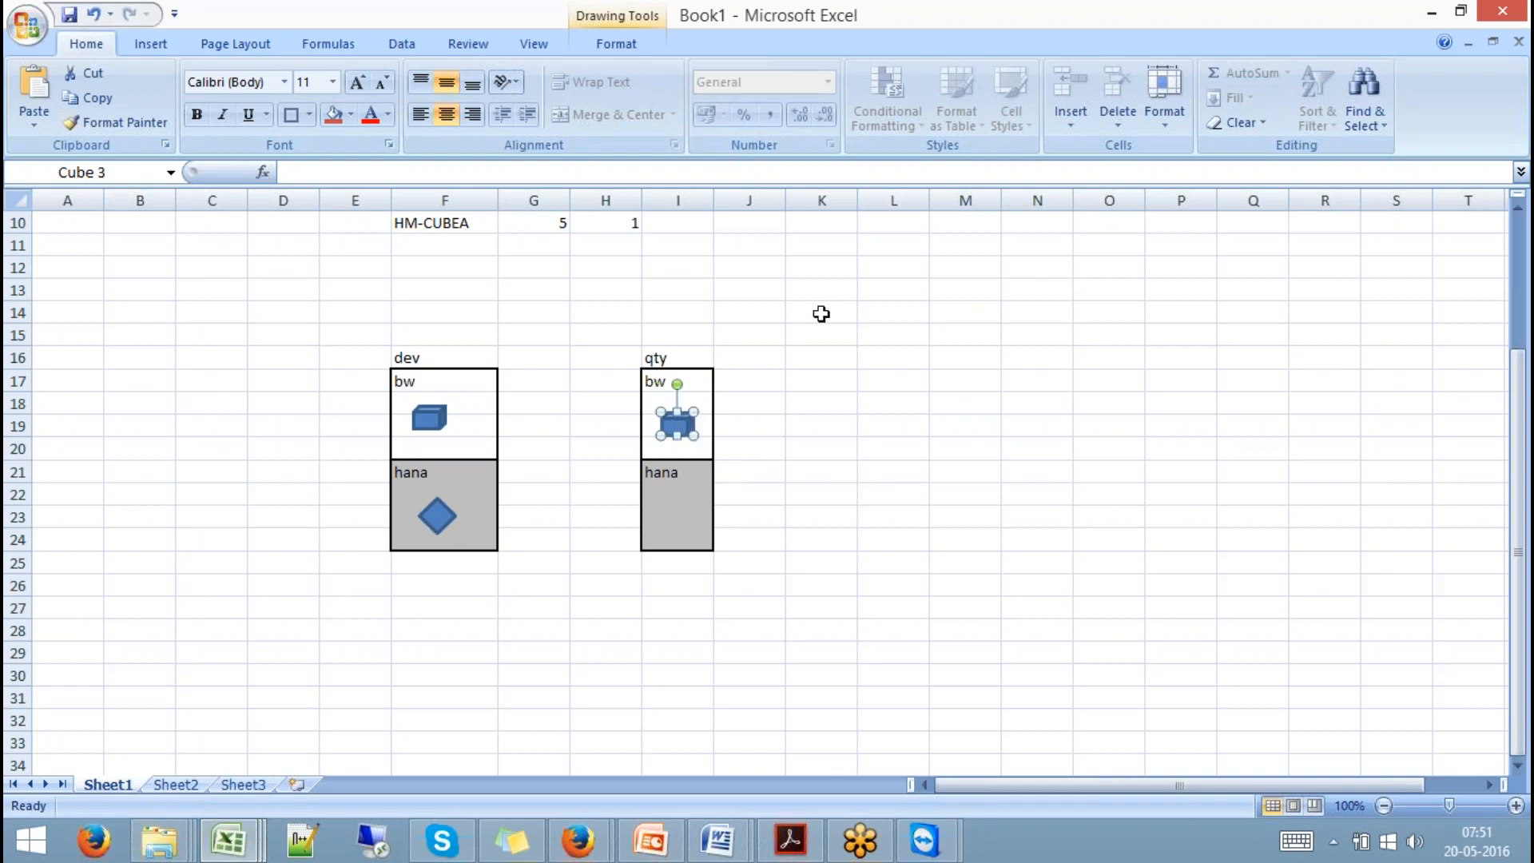
# Draw an arrow from the dev cube to the qty cube.
pyautogui.click(150, 44)
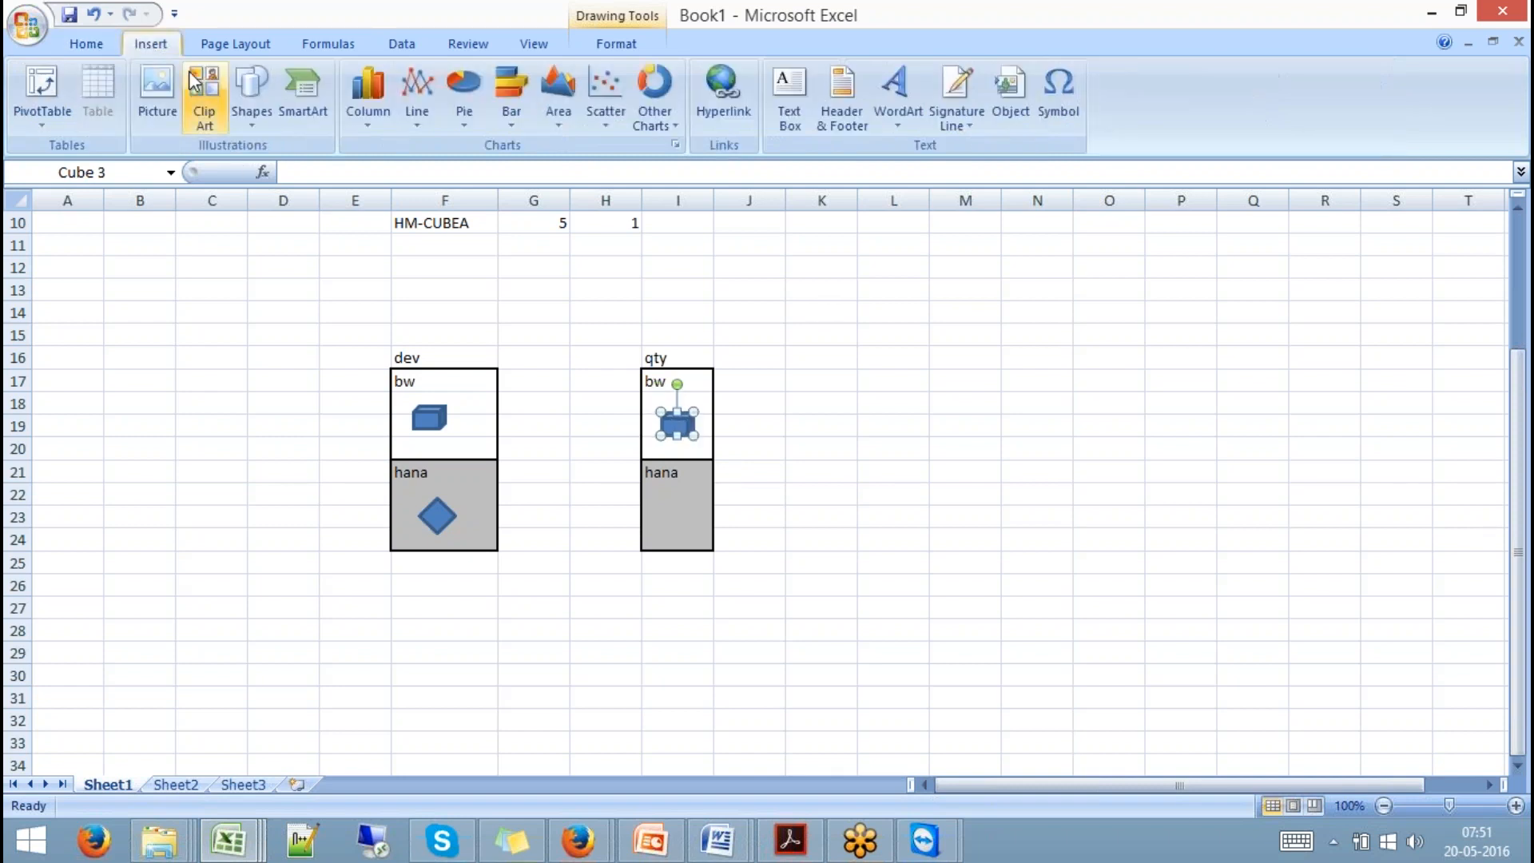
pyautogui.click(251, 111)
pyautogui.click(106, 171)
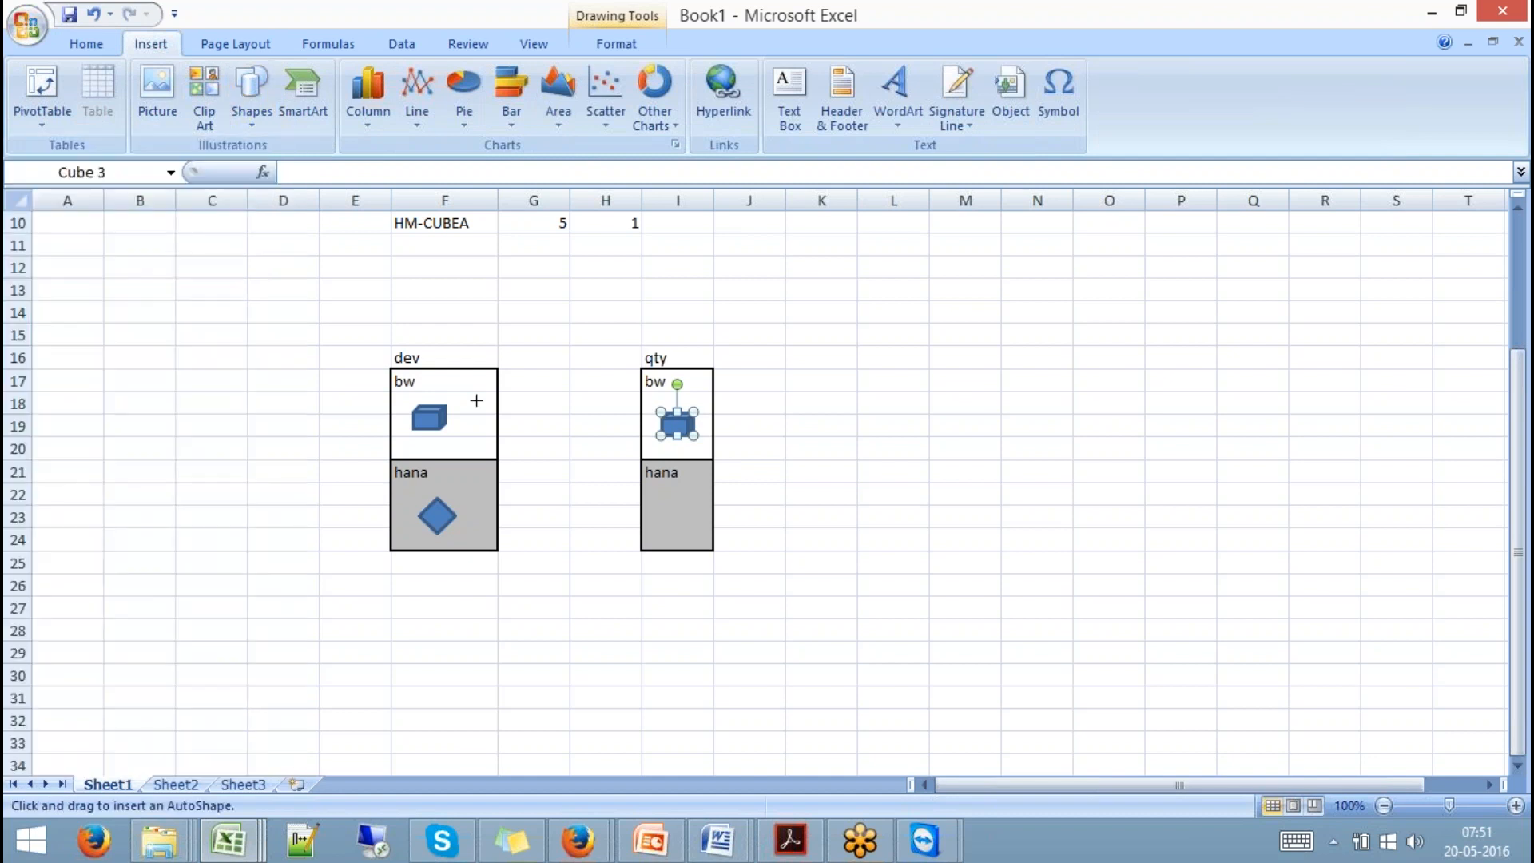
pyautogui.moveTo(447, 416); pyautogui.dragTo(651, 415)
pyautogui.click(883, 448)
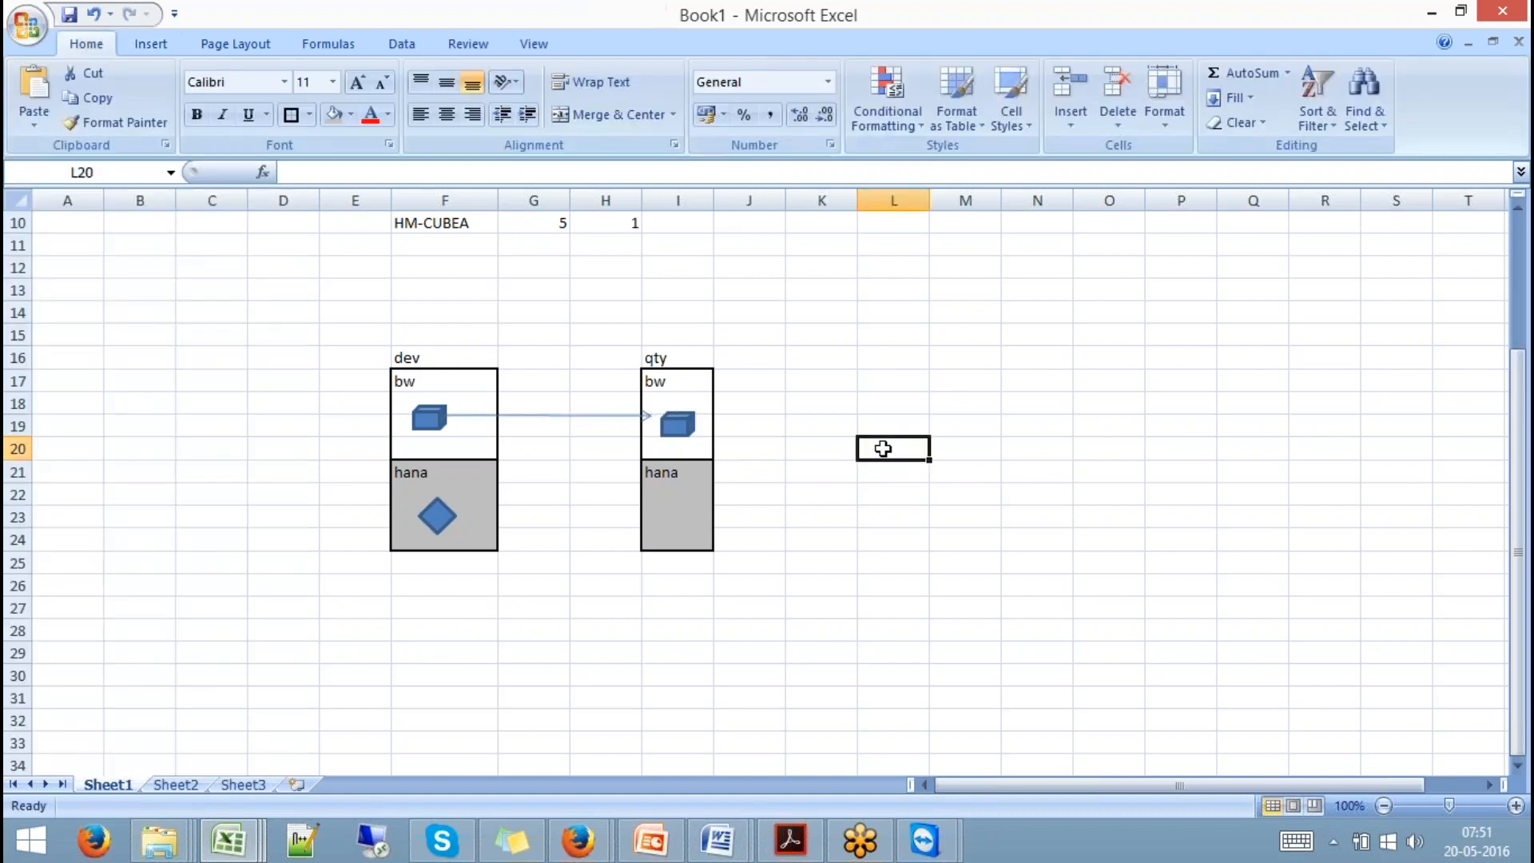
pyautogui.click(679, 424)
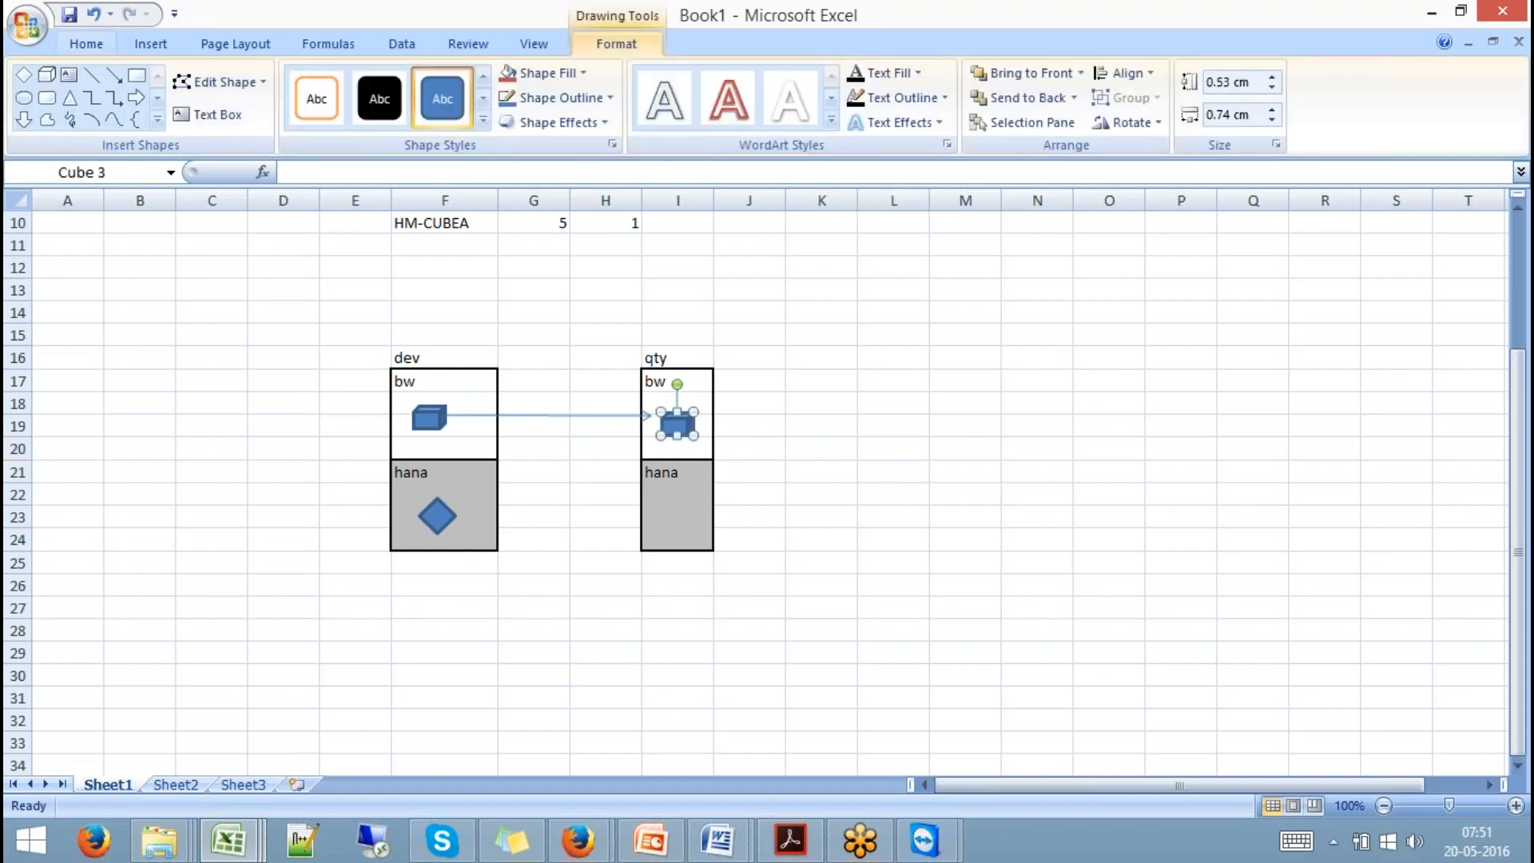
# Widen column I and draw an arrow from the dev diamond into the qty hana box.
pyautogui.click(677, 529)
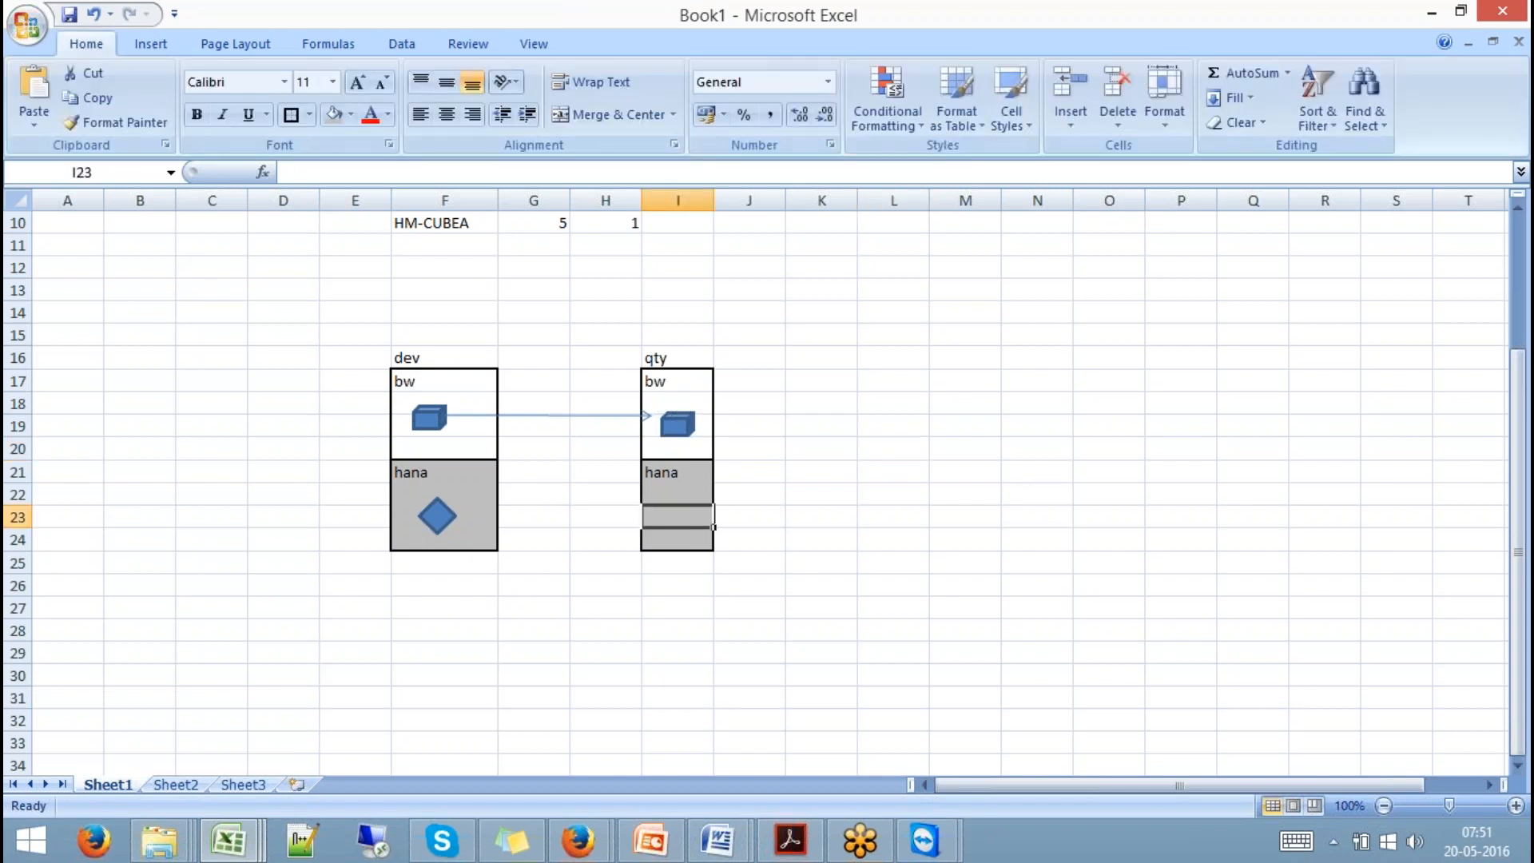
pyautogui.moveTo(713, 200); pyautogui.dragTo(749, 207)
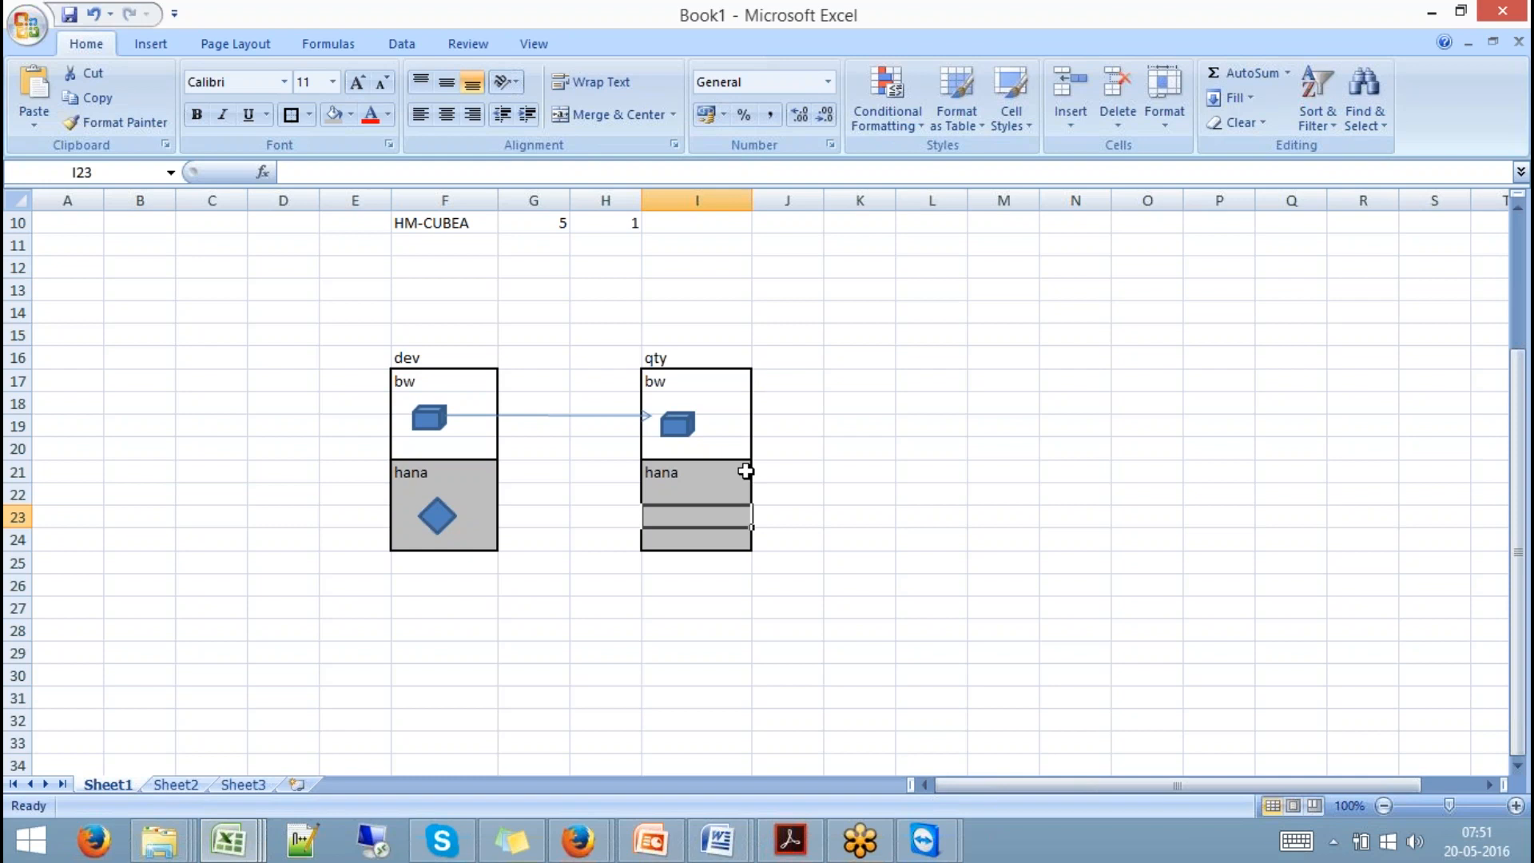
pyautogui.click(437, 515)
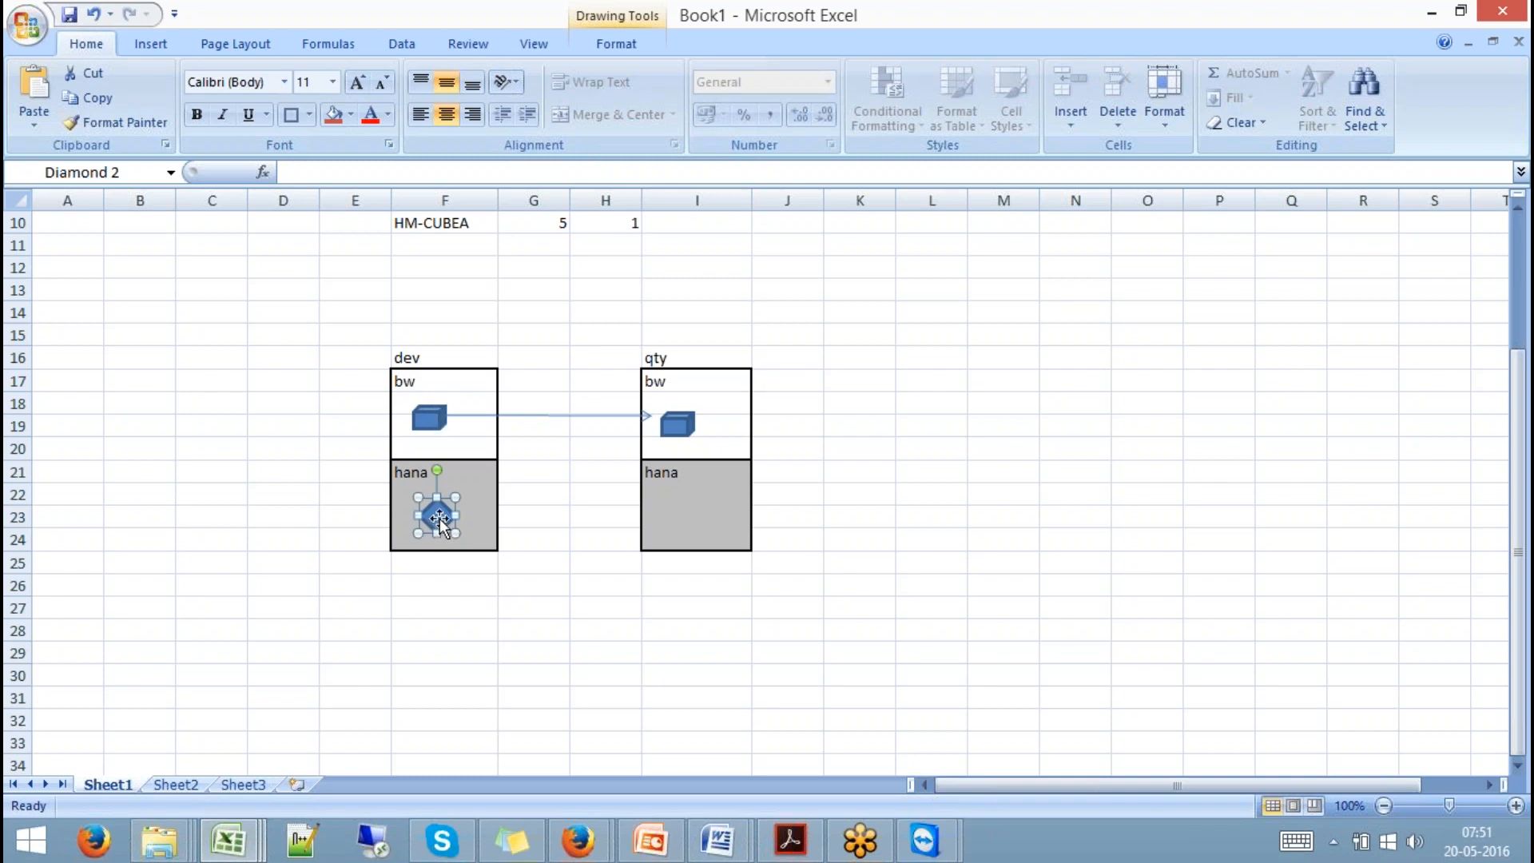
pyautogui.click(429, 422)
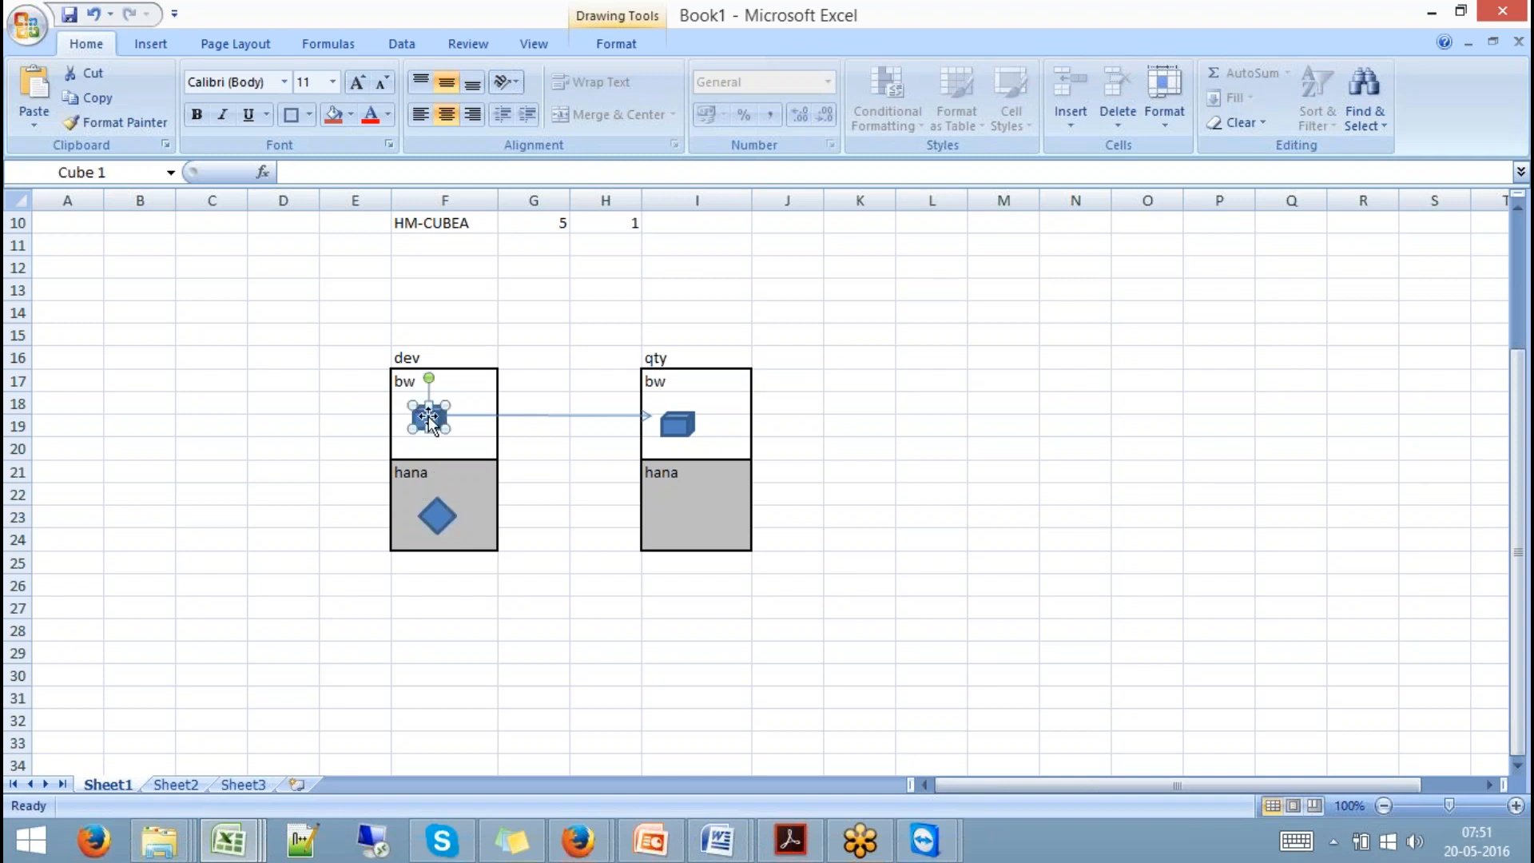
pyautogui.click(683, 425)
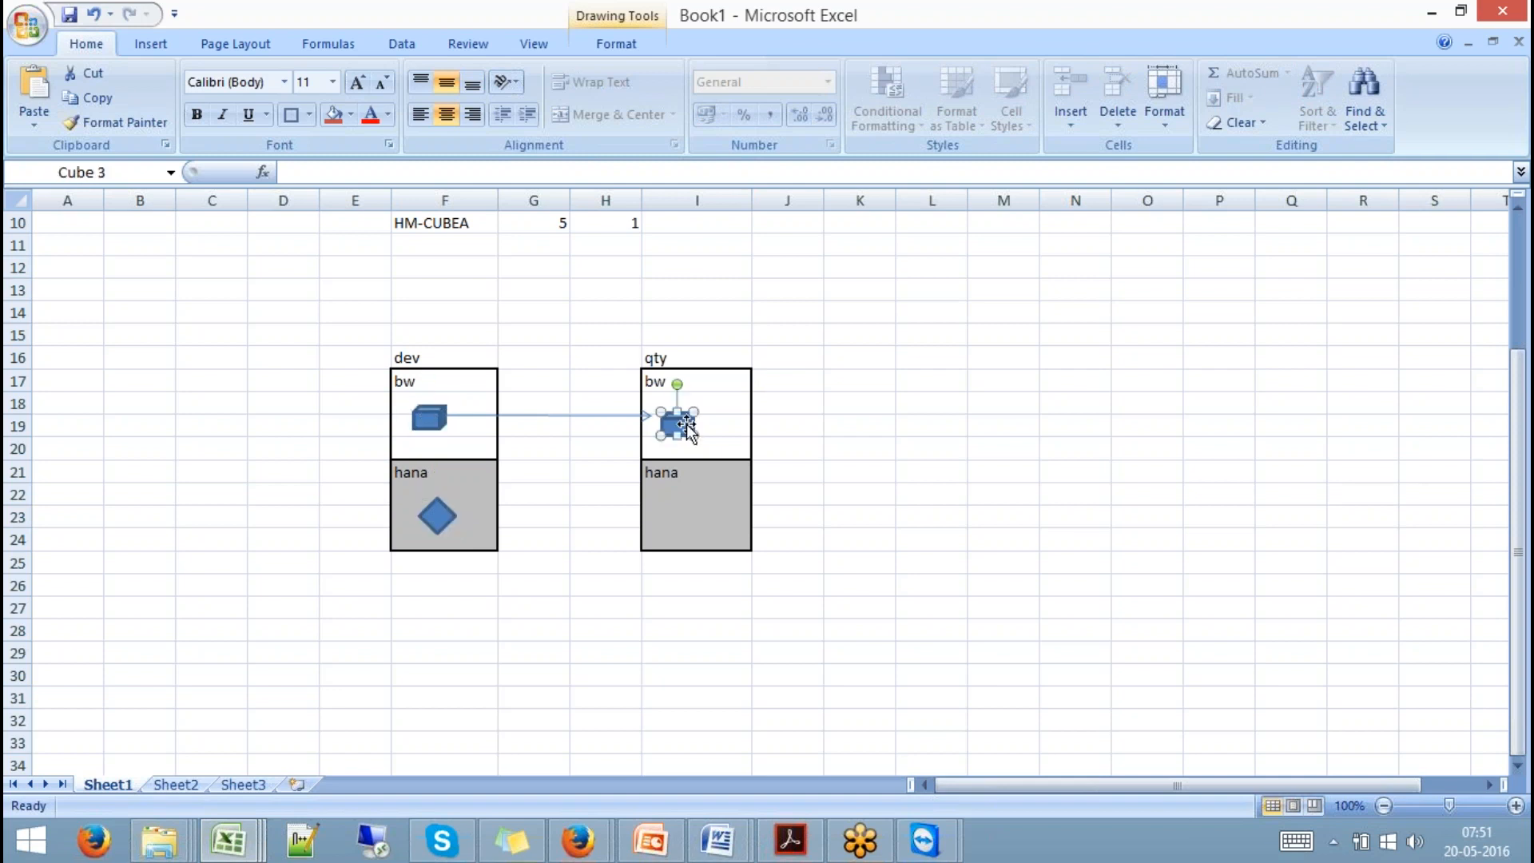
pyautogui.click(149, 44)
pyautogui.click(247, 123)
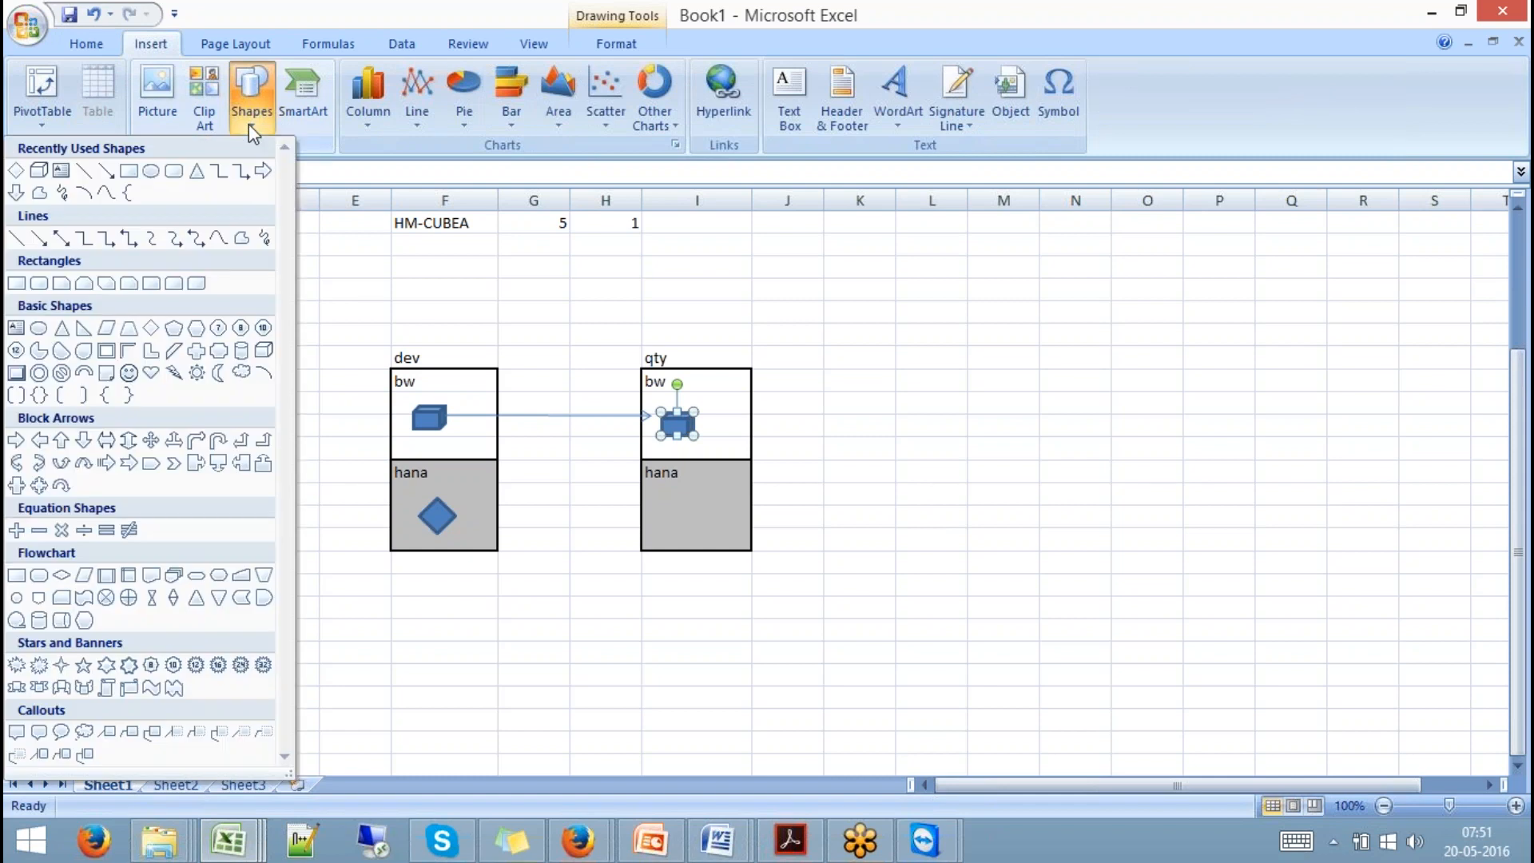
pyautogui.click(106, 177)
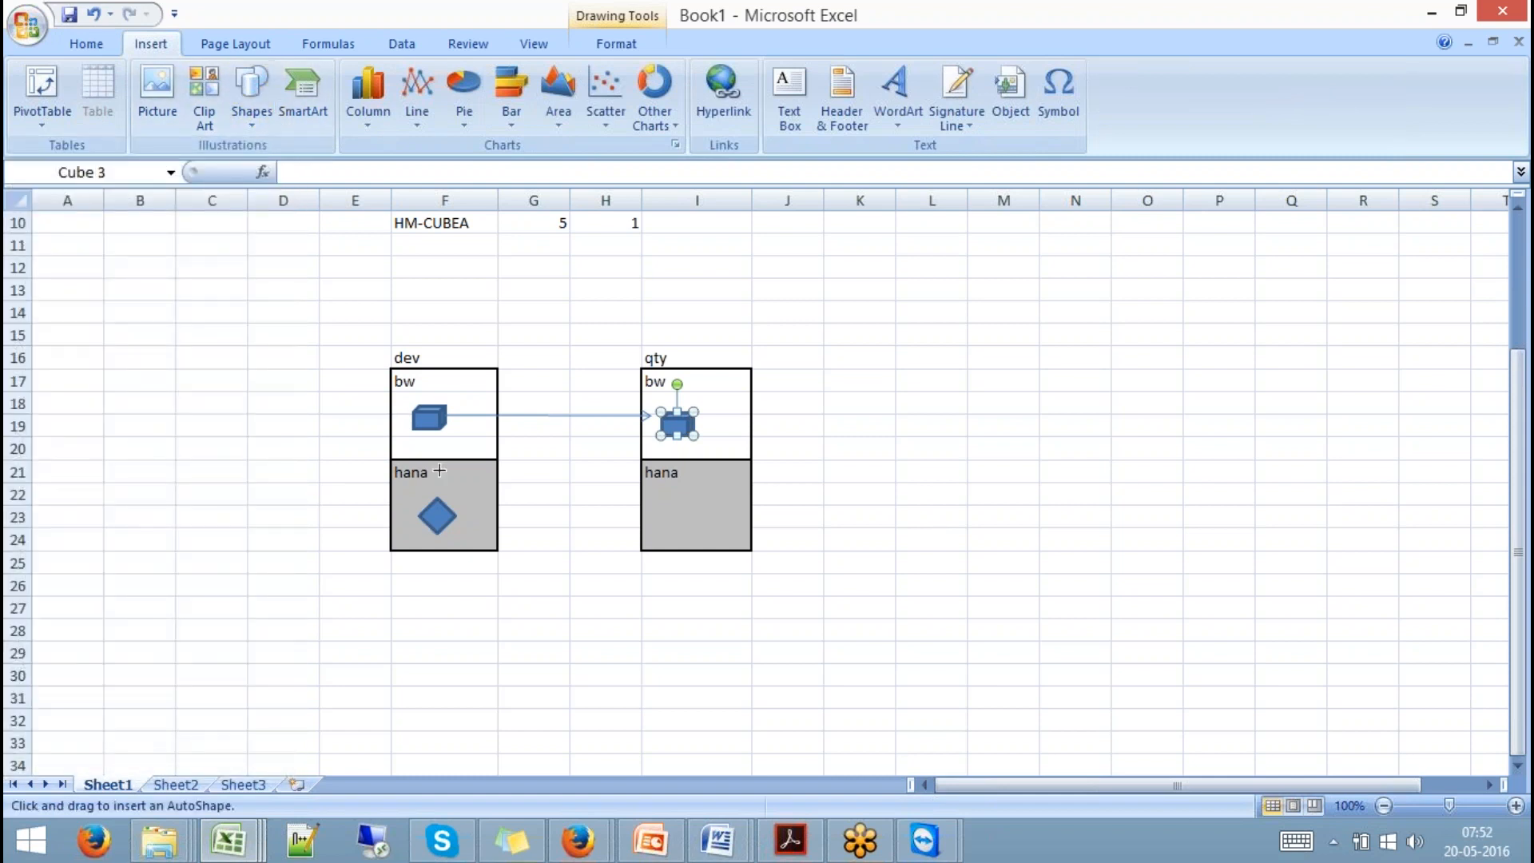
pyautogui.moveTo(452, 517); pyautogui.dragTo(653, 516)
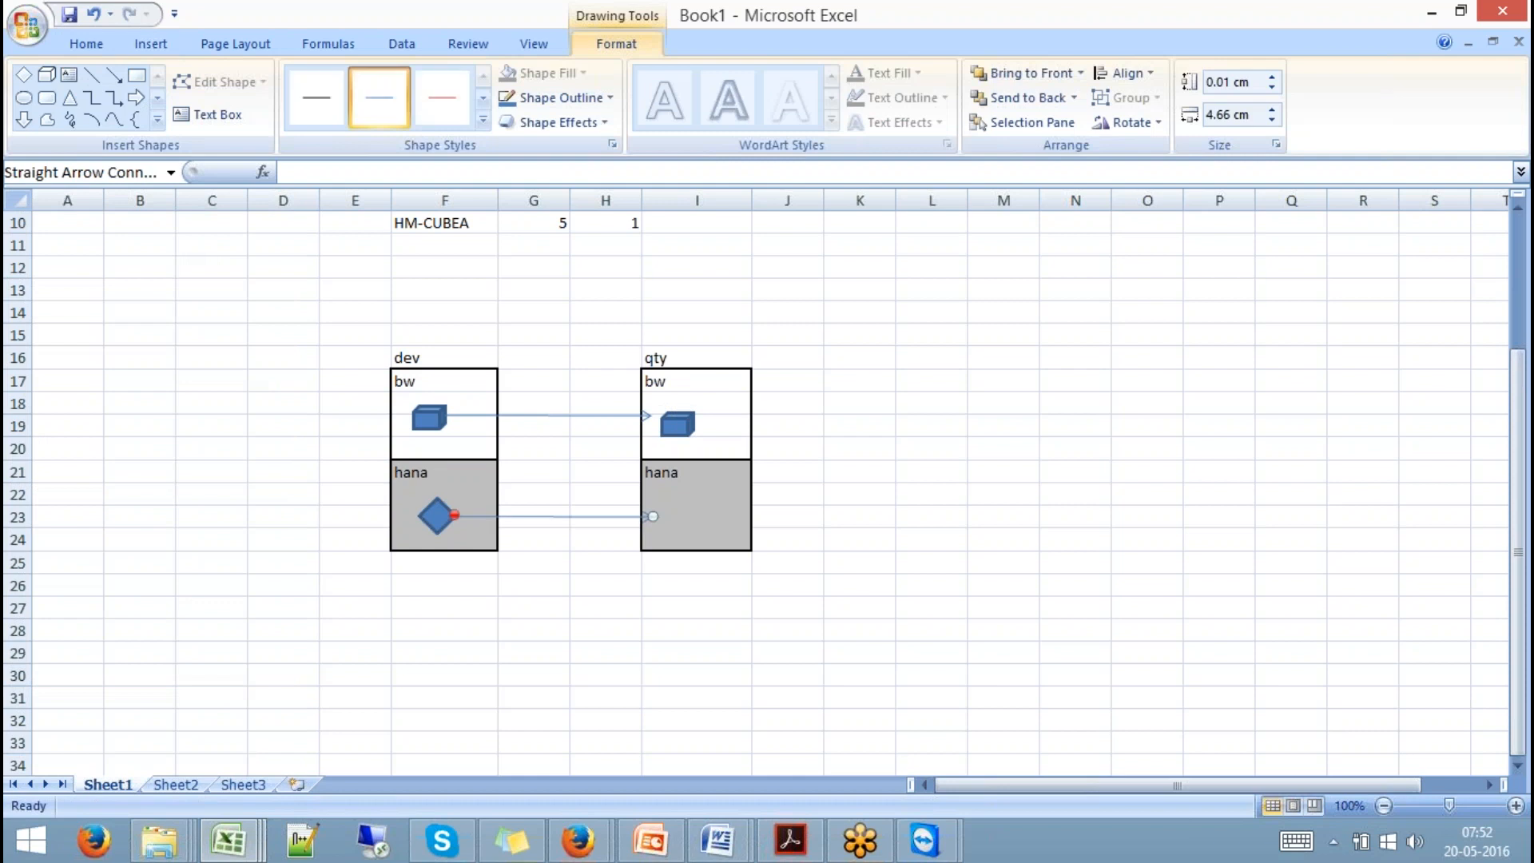
# Duplicate the dev diamond and place the copy in the qty hana box.
pyautogui.click(437, 515)
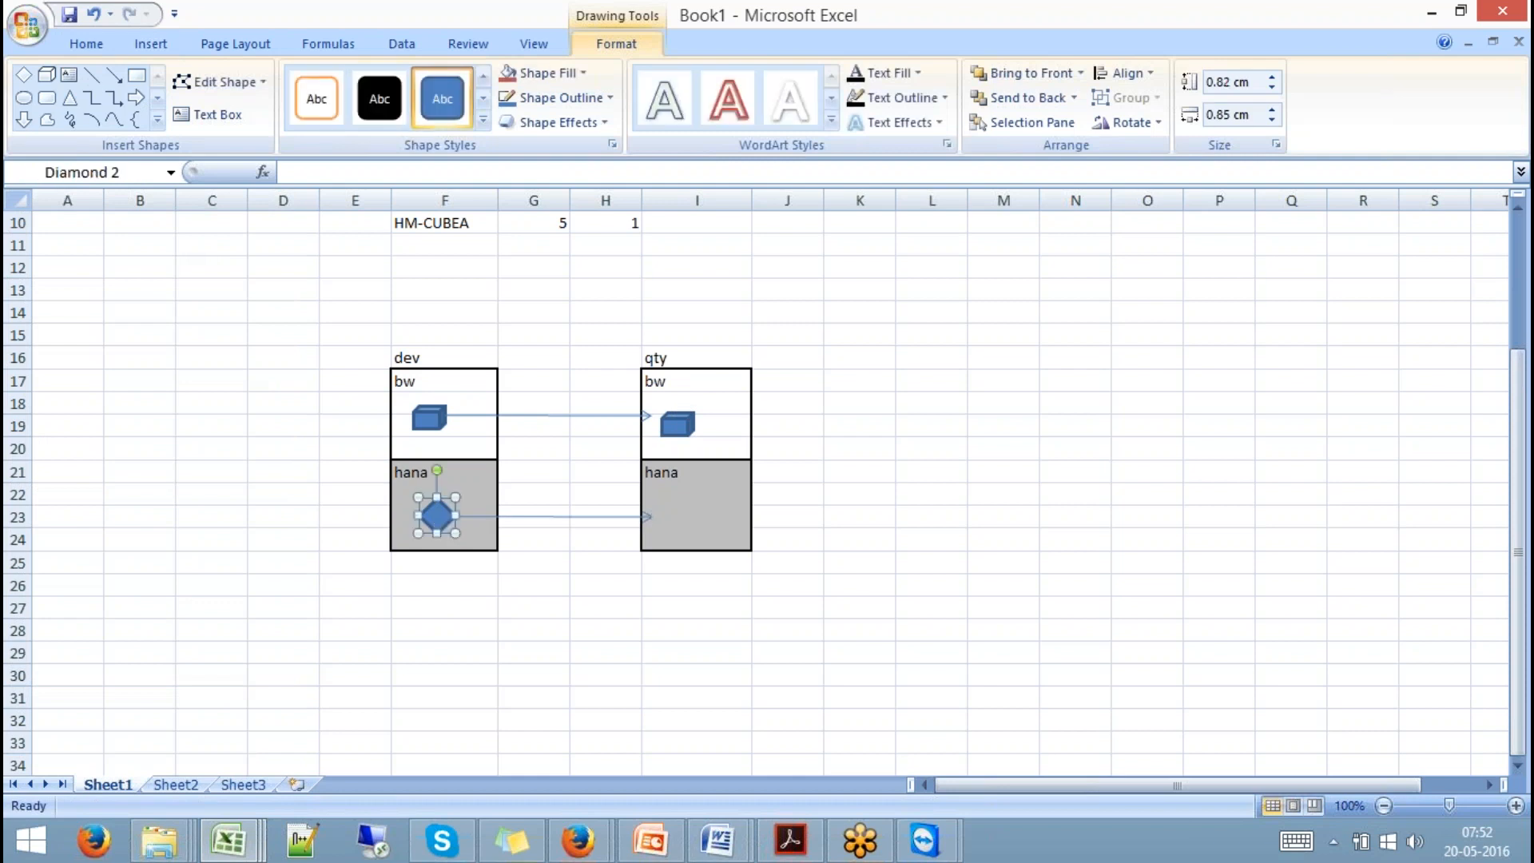
pyautogui.hotkey('ctrl', 'c')
pyautogui.hotkey('ctrl', 'v')
pyautogui.moveTo(459, 536); pyautogui.dragTo(680, 514)
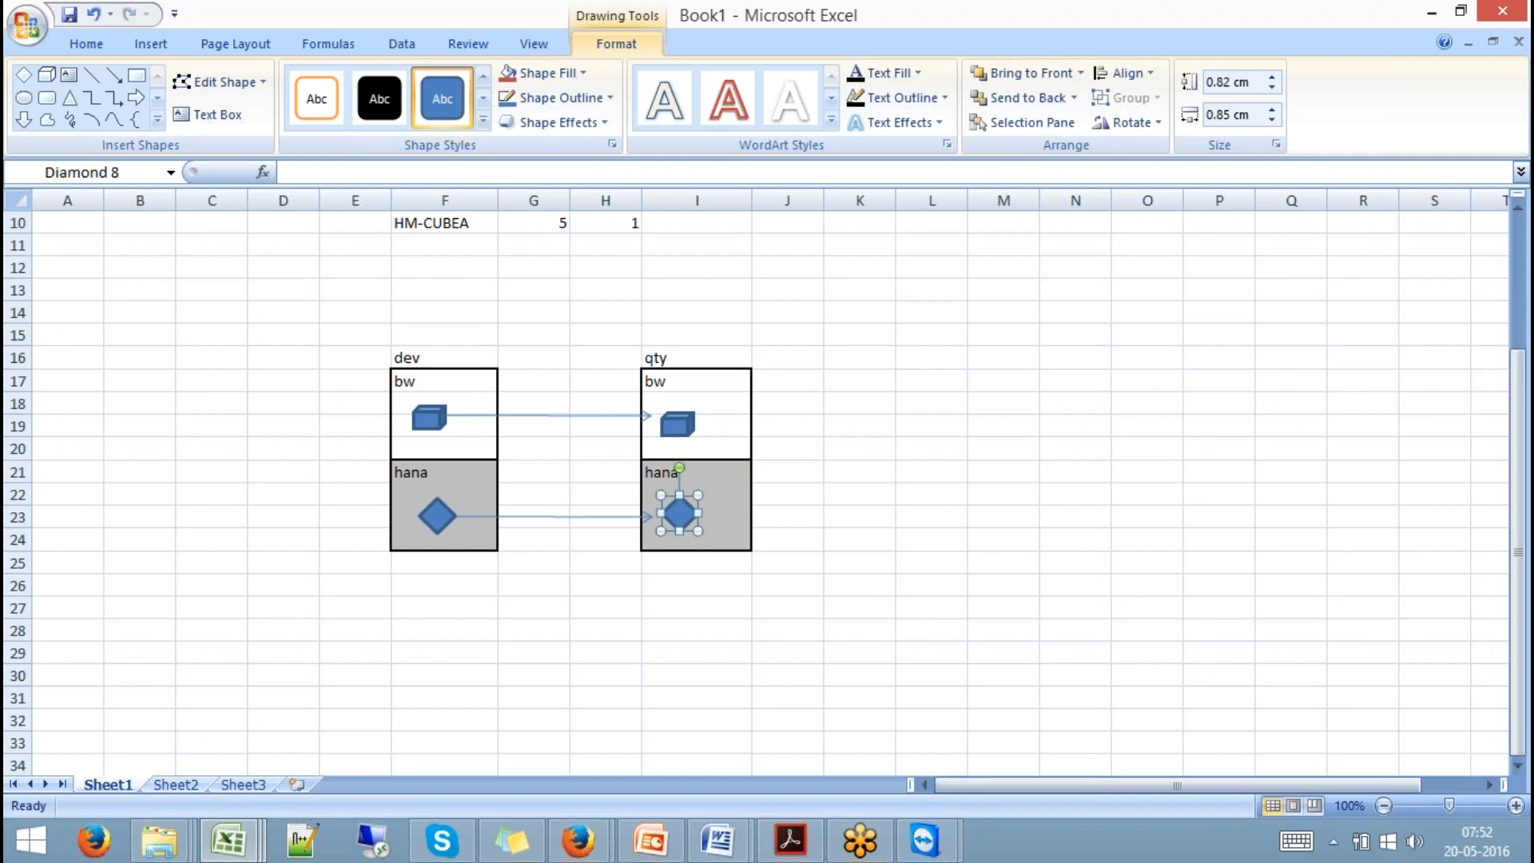
pyautogui.click(866, 472)
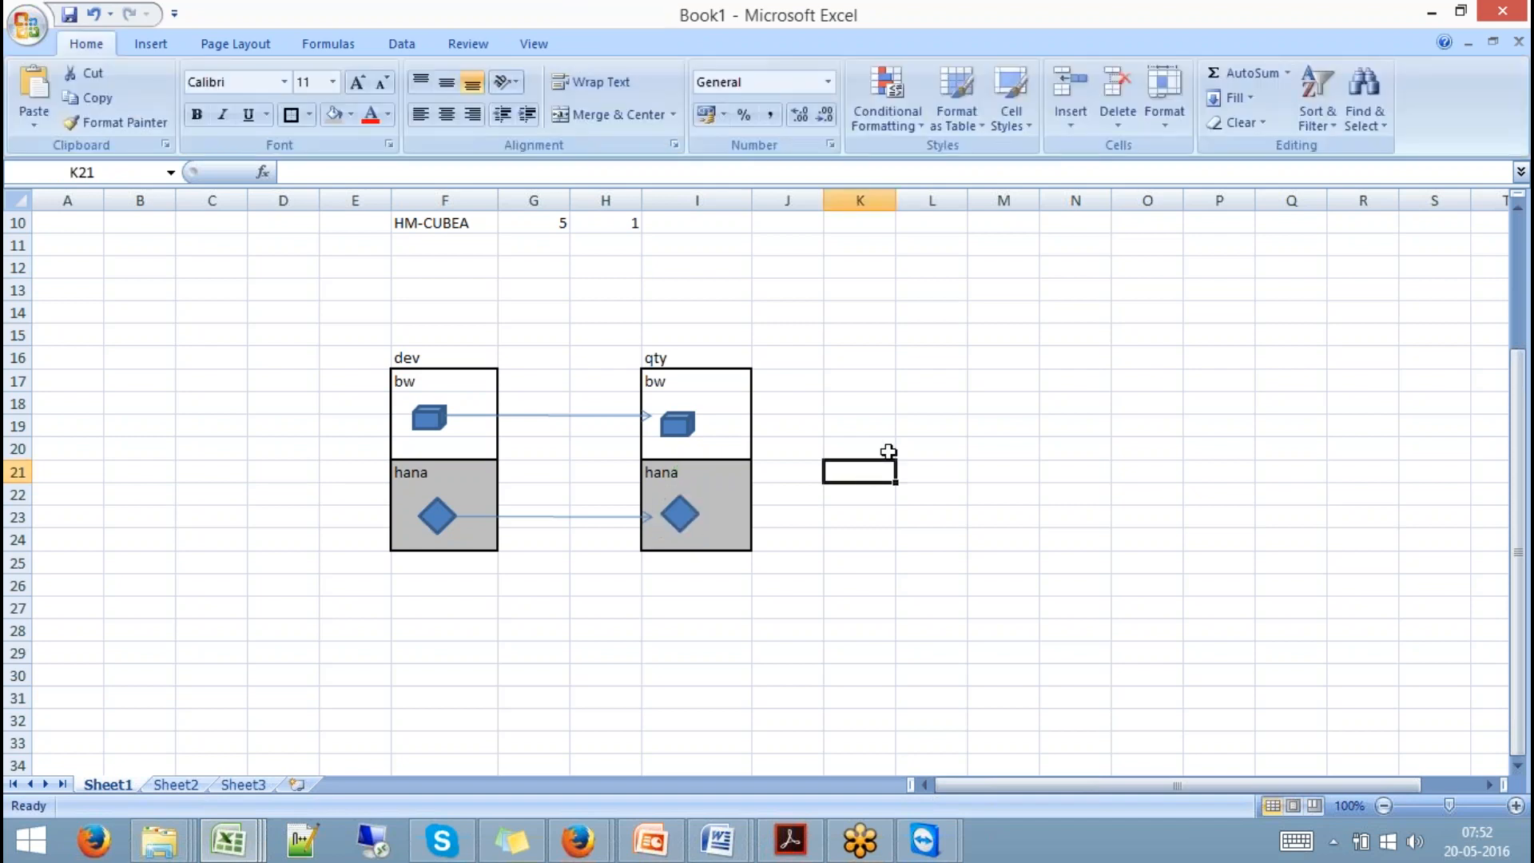
pyautogui.click(1291, 28)
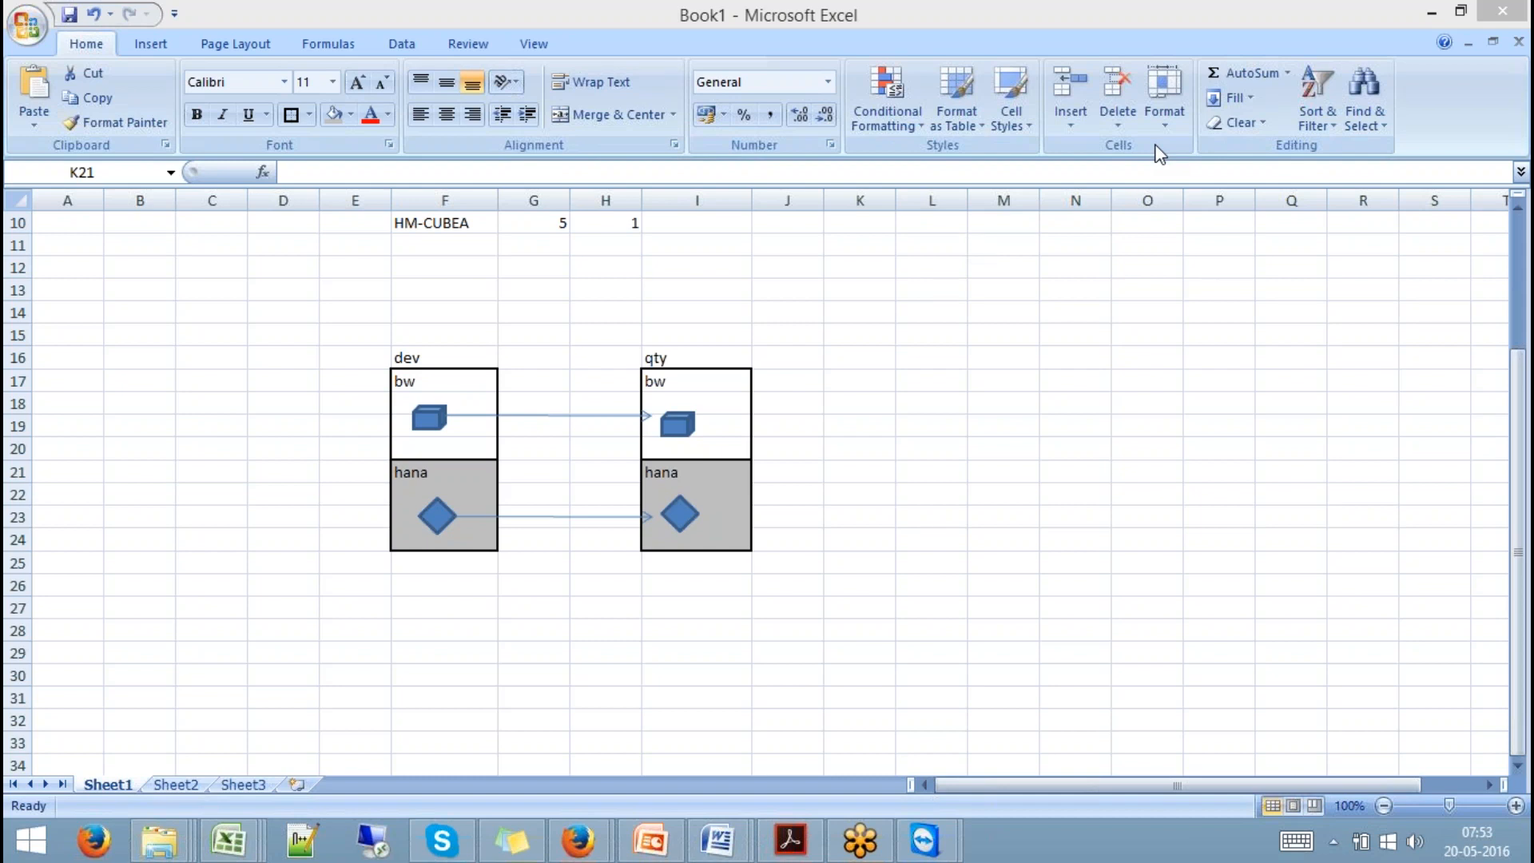
# Show slide 22, SAP HANA Index for a Query (Snapshot), as a full-screen slide show.
pyautogui.click(655, 843)
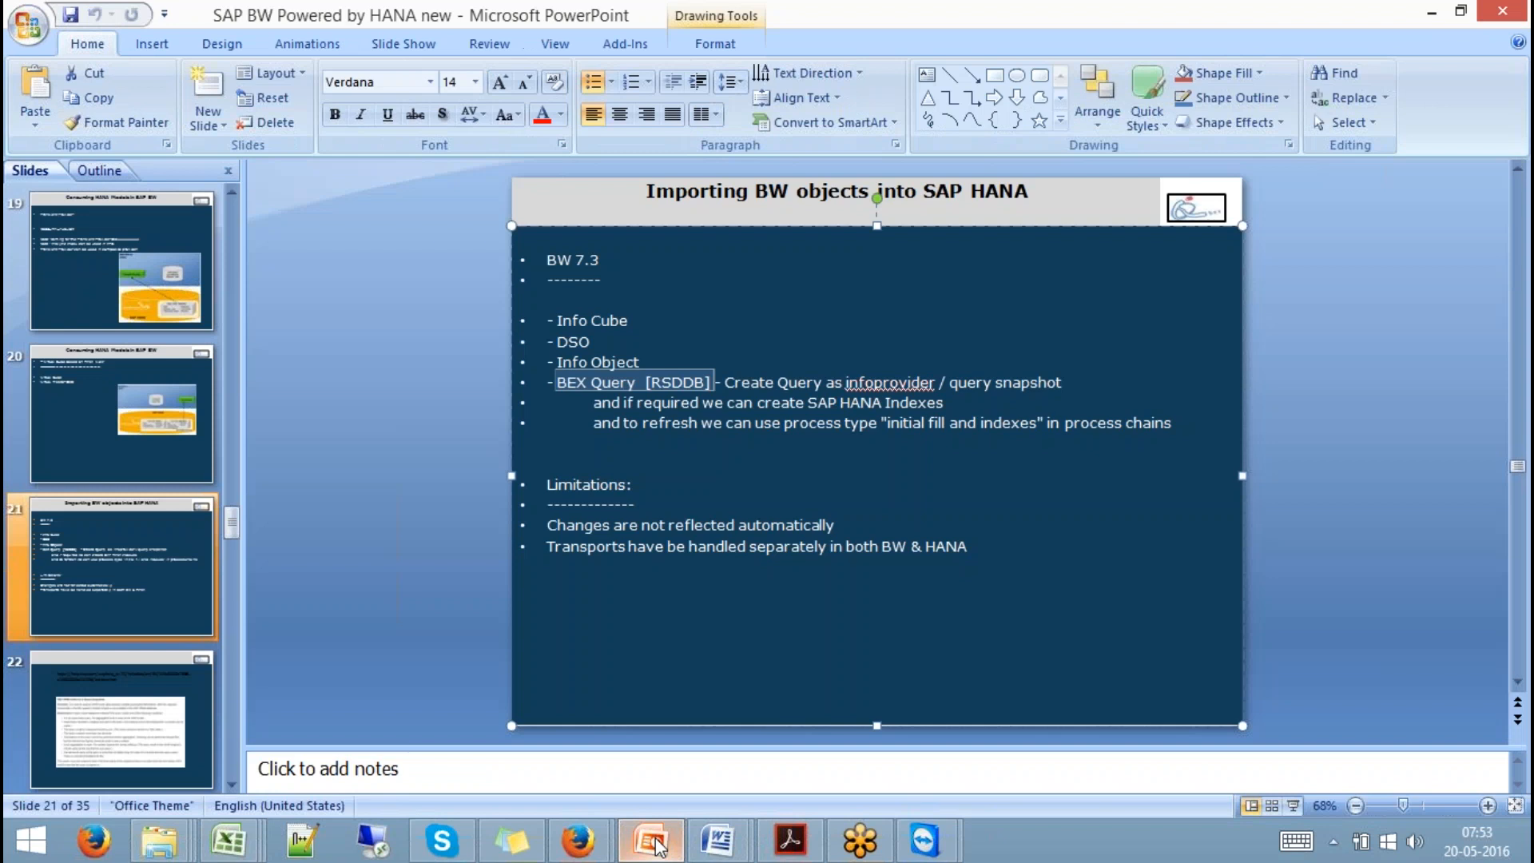
pyautogui.click(120, 729)
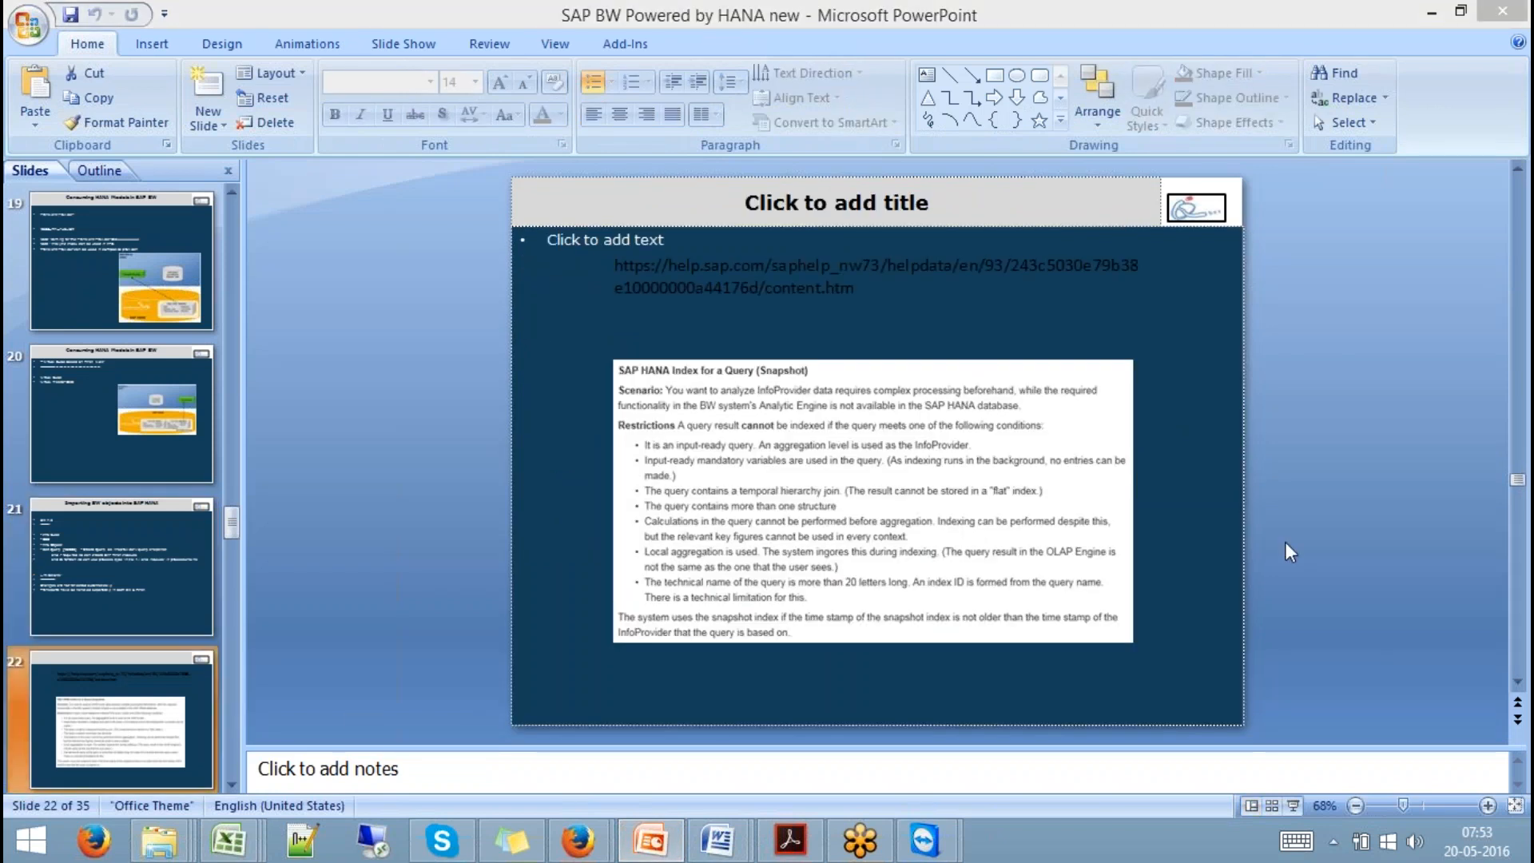
pyautogui.click(1294, 805)
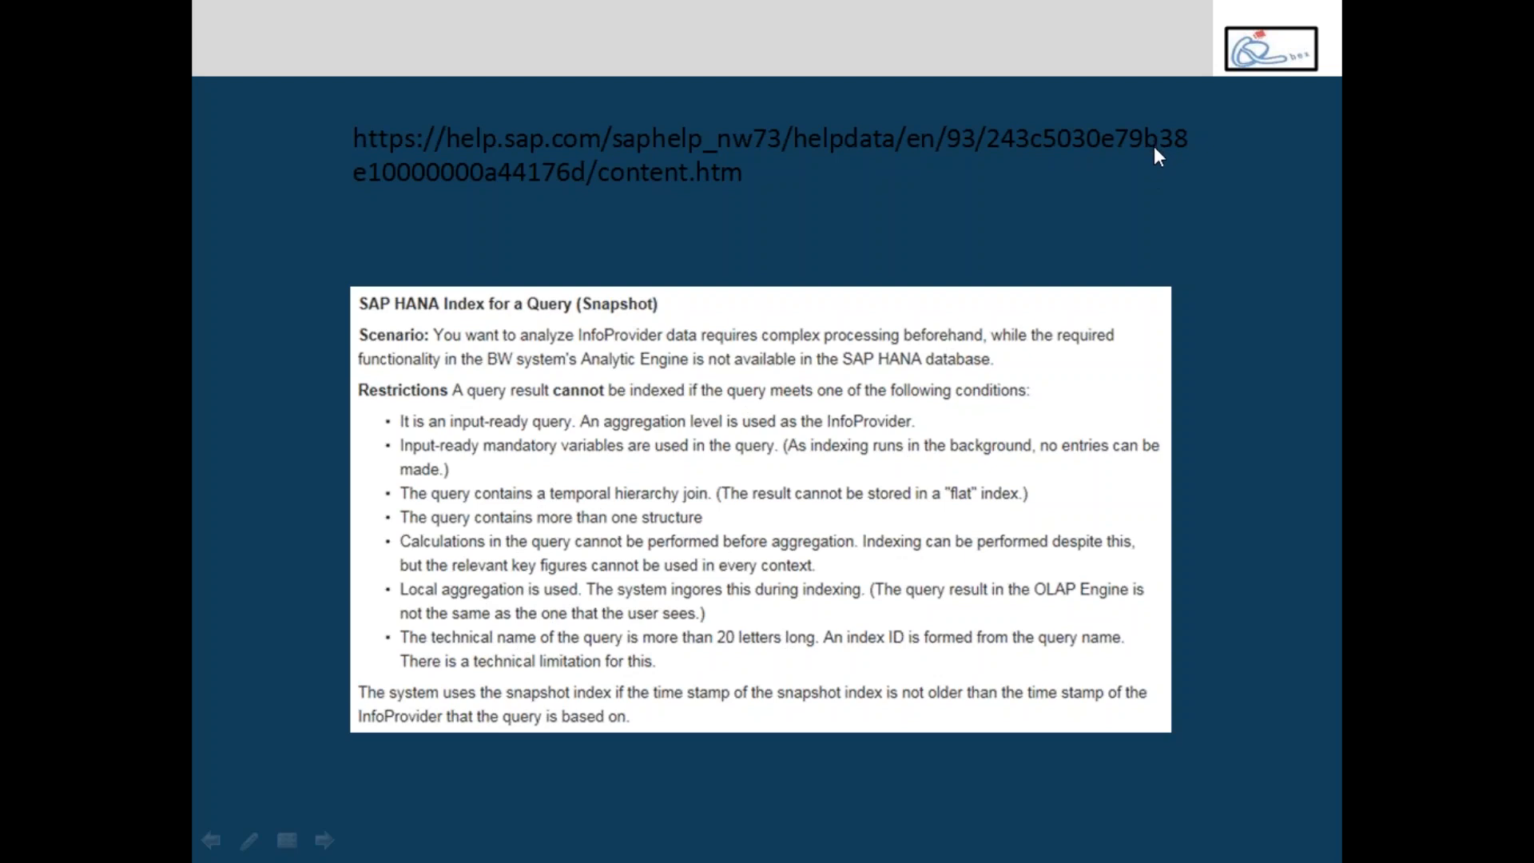
# Advance the slide show, then step back to the BW 7.3 import limitations slide.
pyautogui.hotkey('alt', 'Tab')
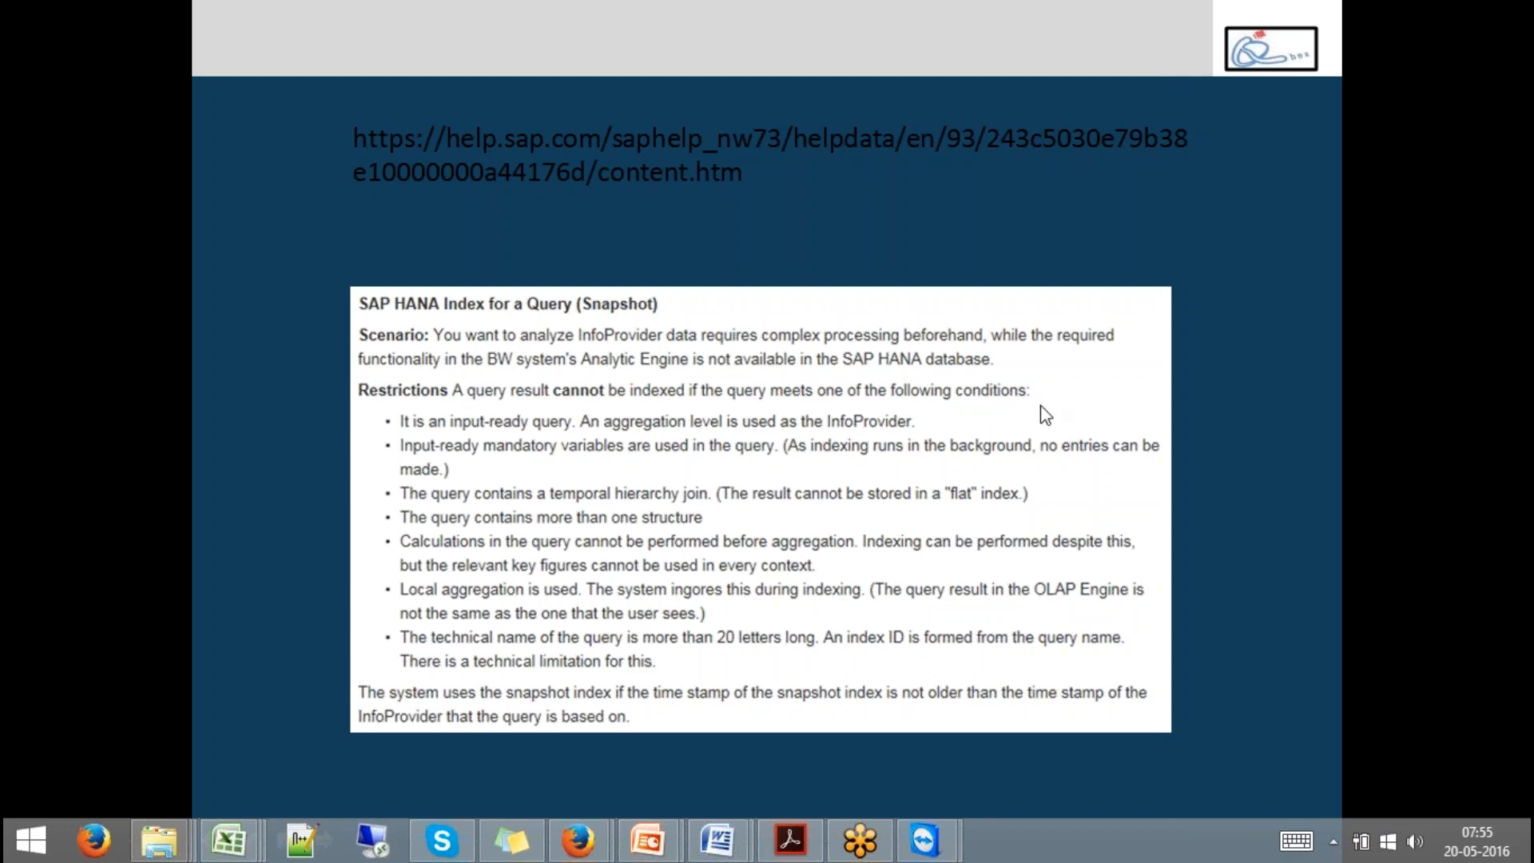
pyautogui.click(1138, 423)
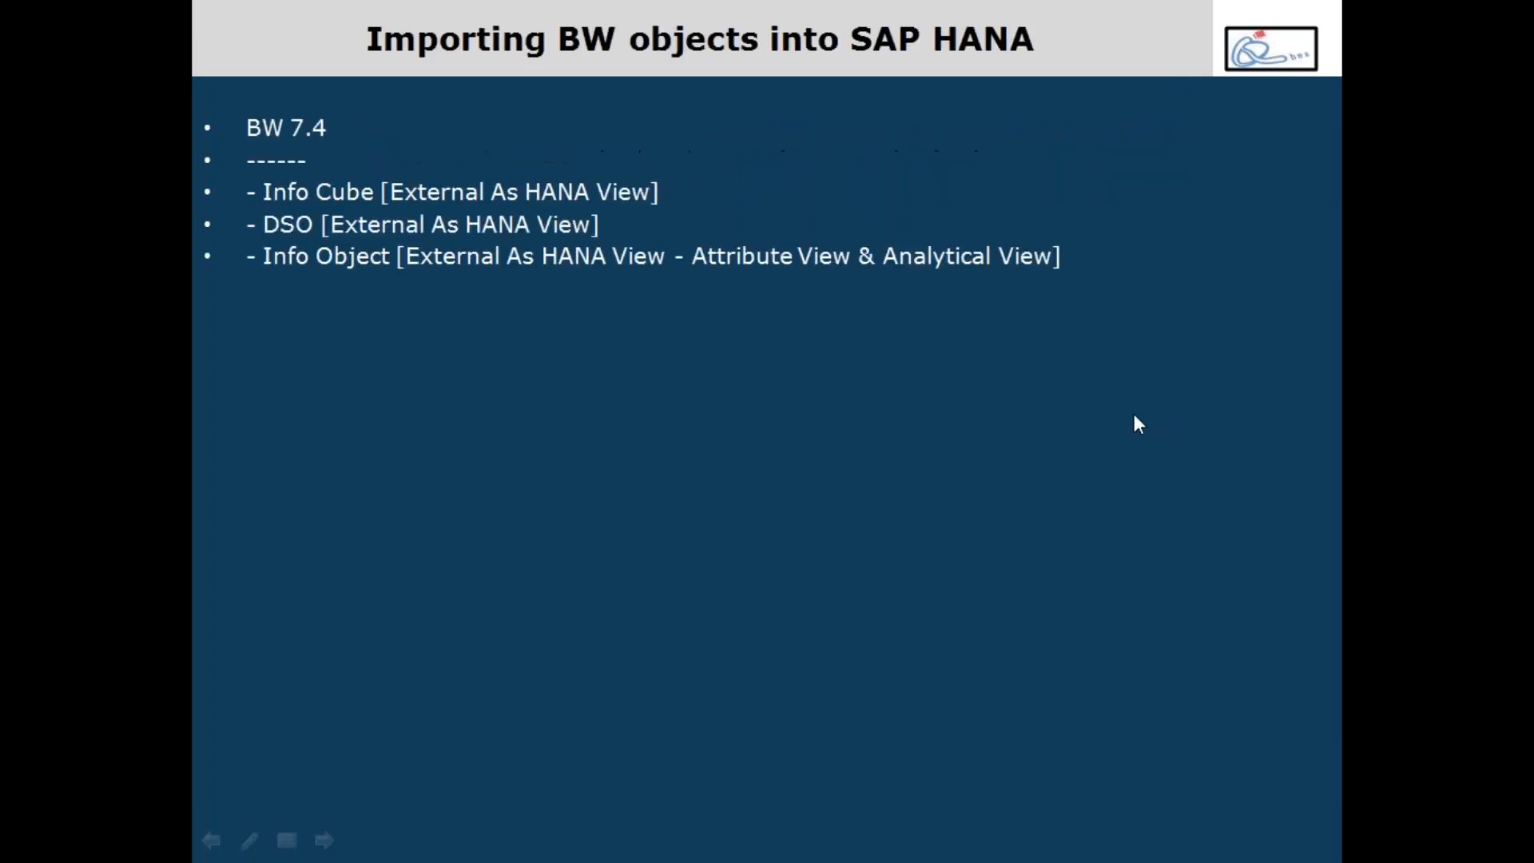
pyautogui.press('Left')
pyautogui.press('Left')
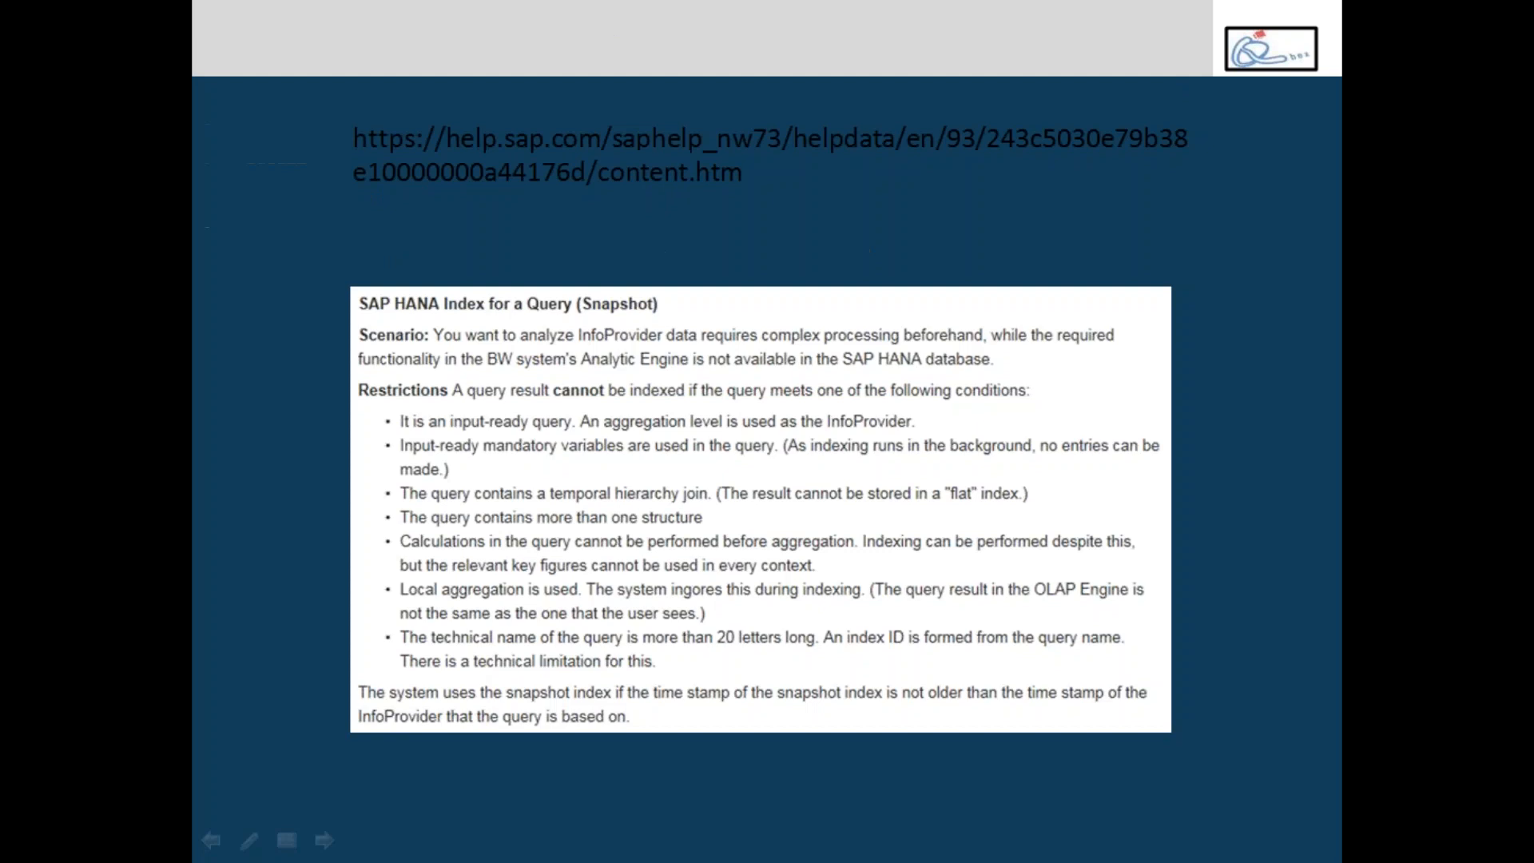
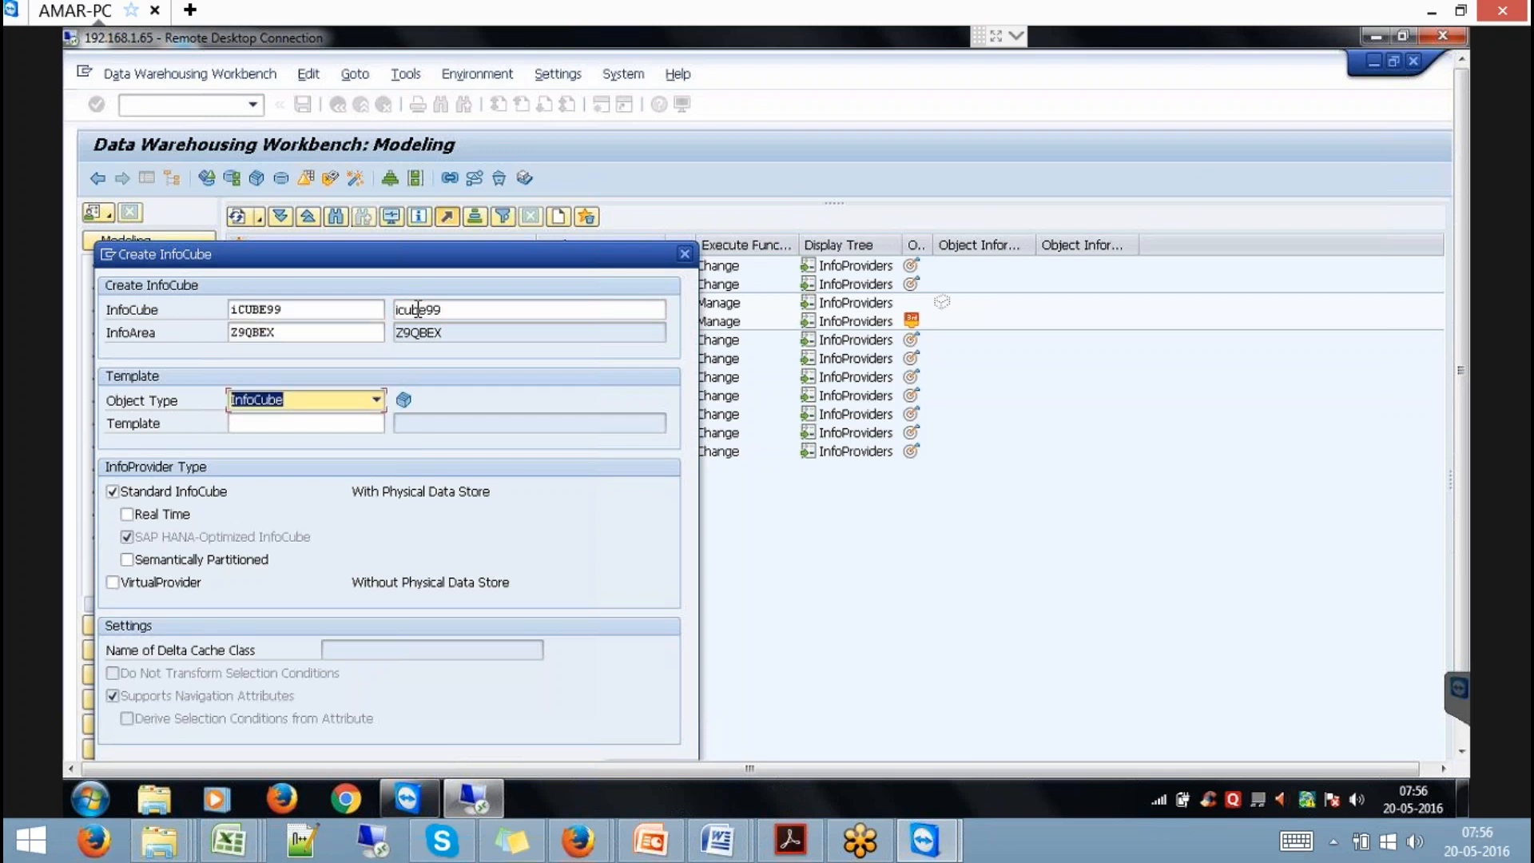
# Create the new InfoCube icube99 from template CUBE99.
pyautogui.write('CUBE99')
pyautogui.press('Return')
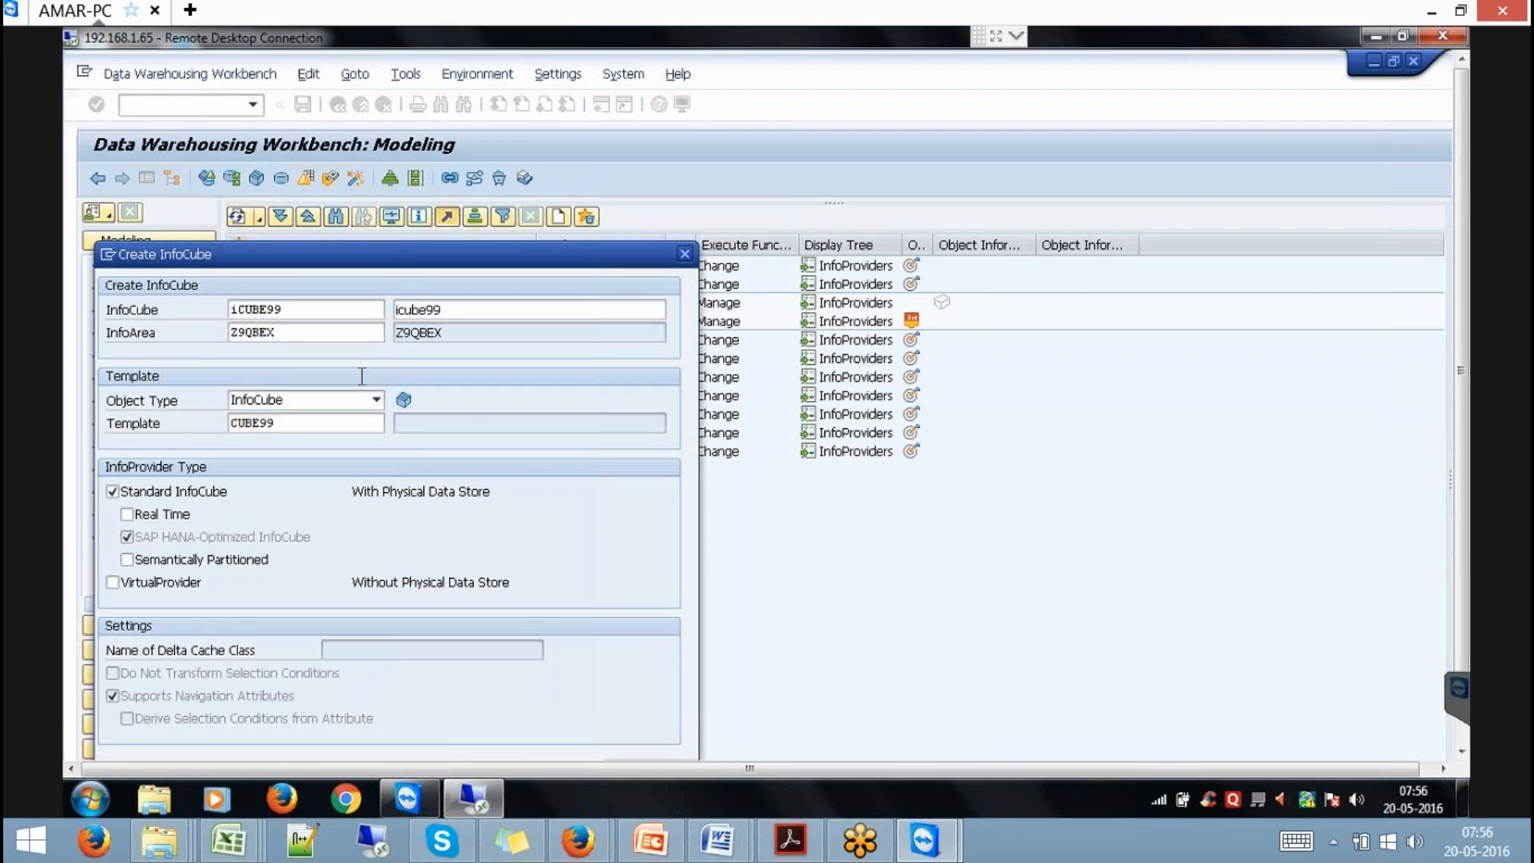
pyautogui.moveTo(514, 251); pyautogui.dragTo(494, 155)
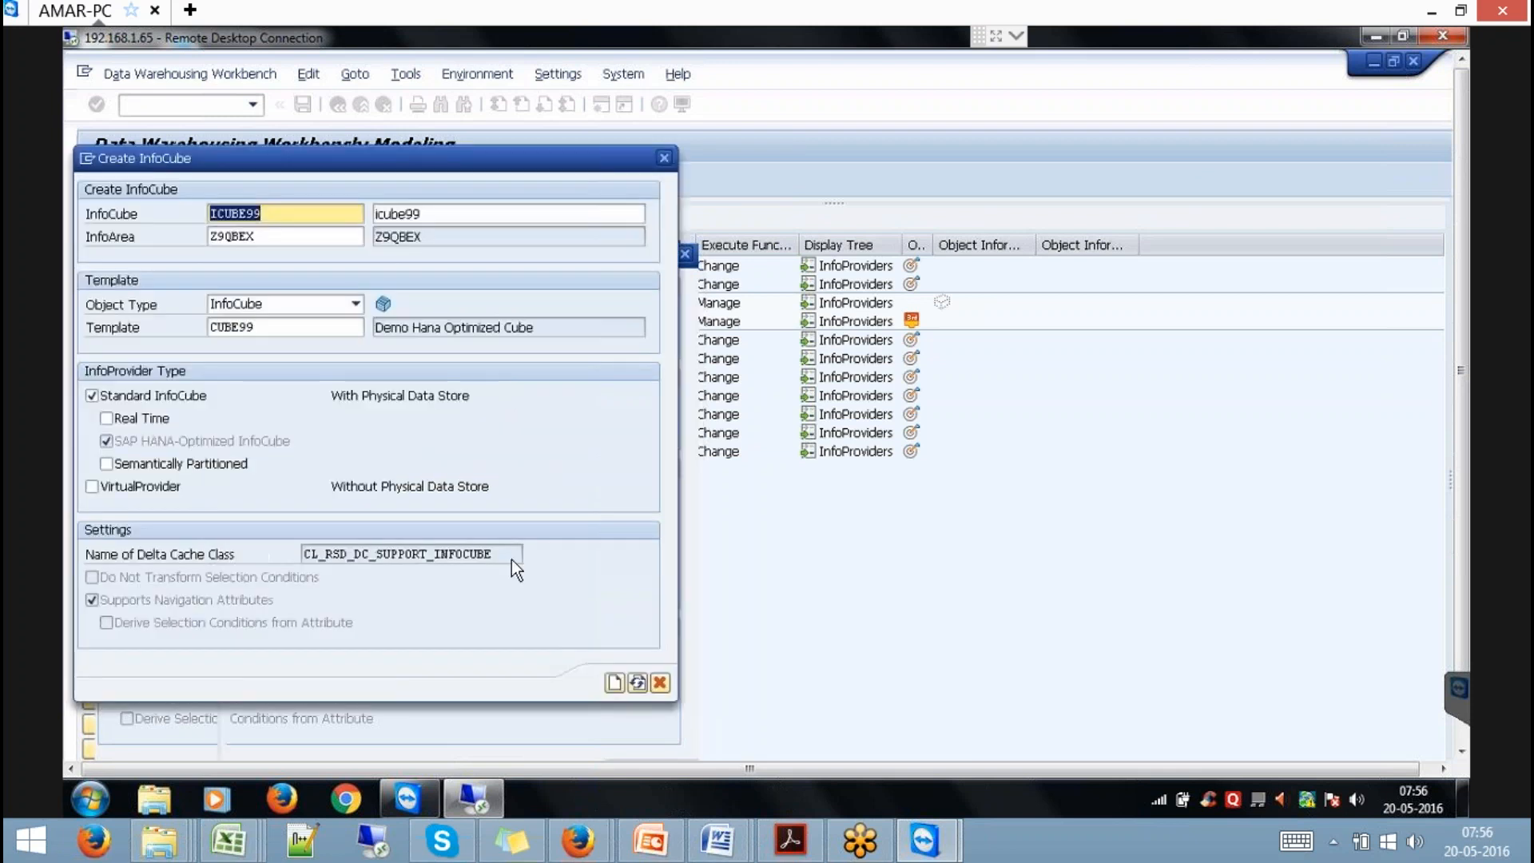
pyautogui.click(614, 683)
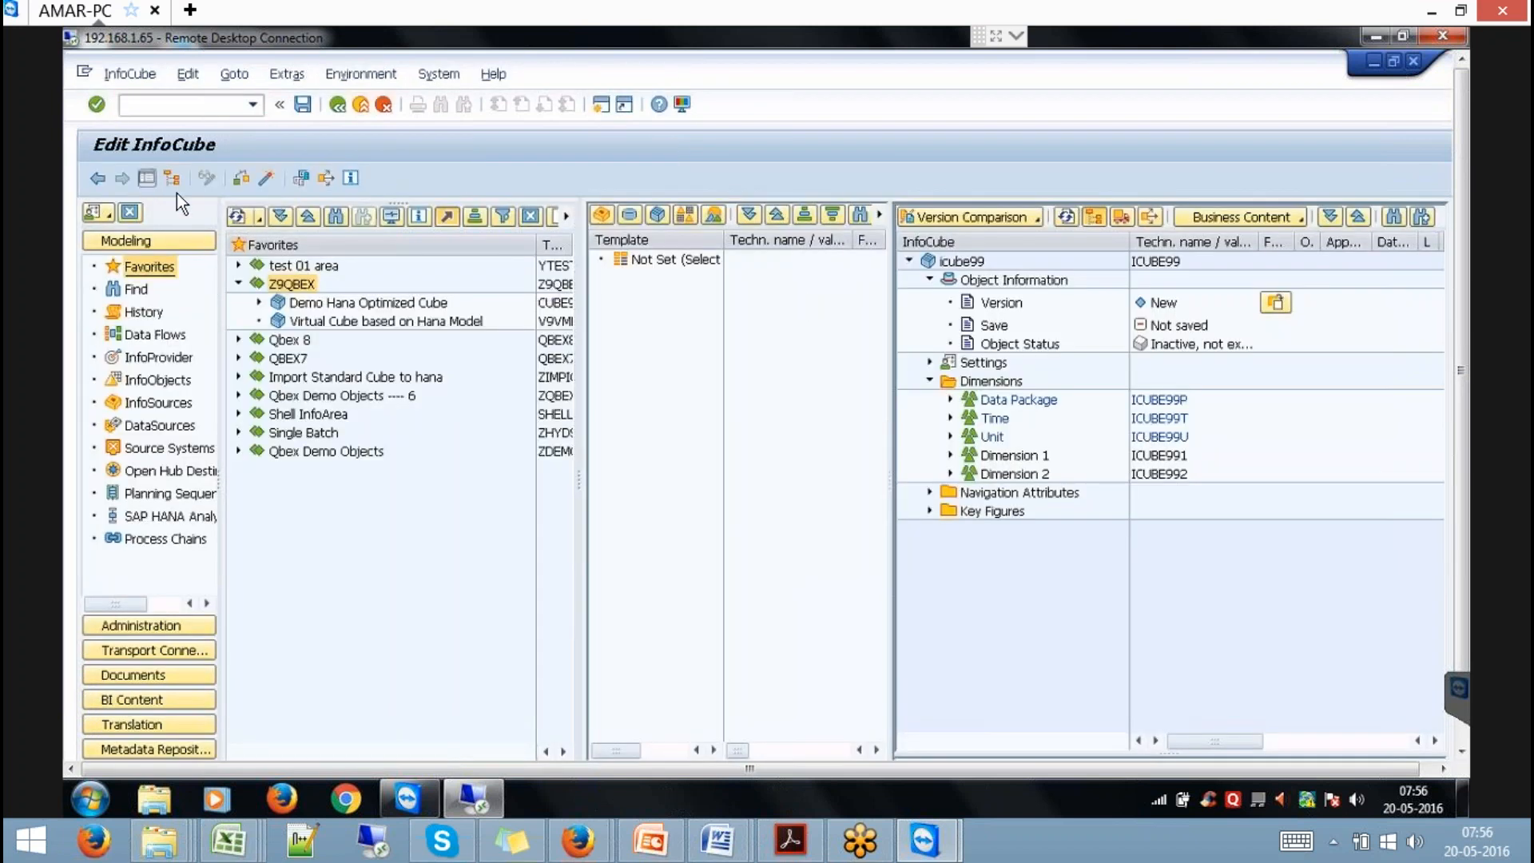
# Enable the External SAP HANA view setting for icube99 and exit the cube editor.
pyautogui.click(146, 176)
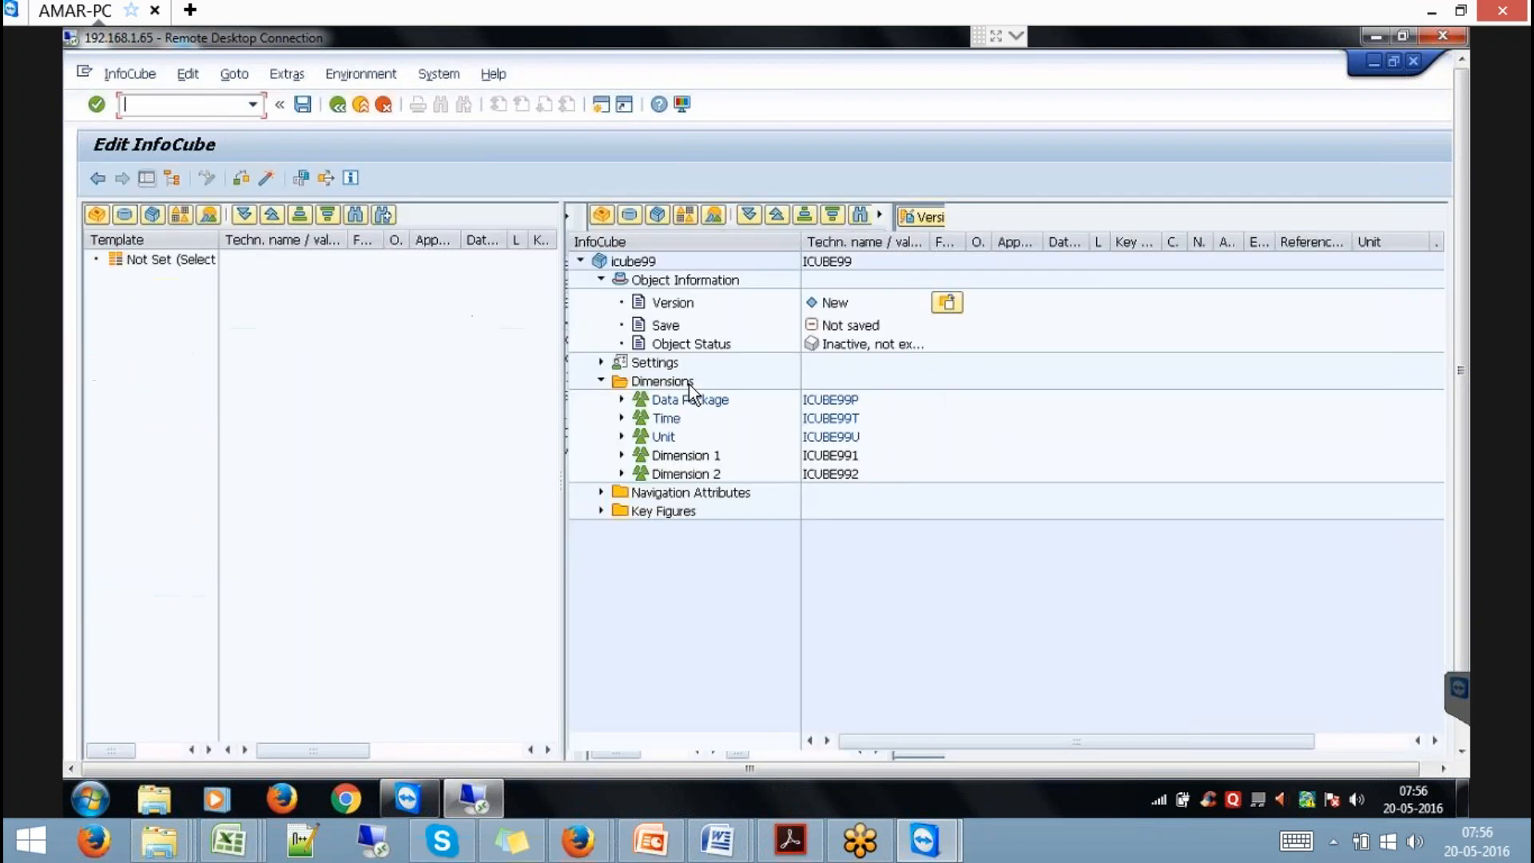
pyautogui.click(599, 362)
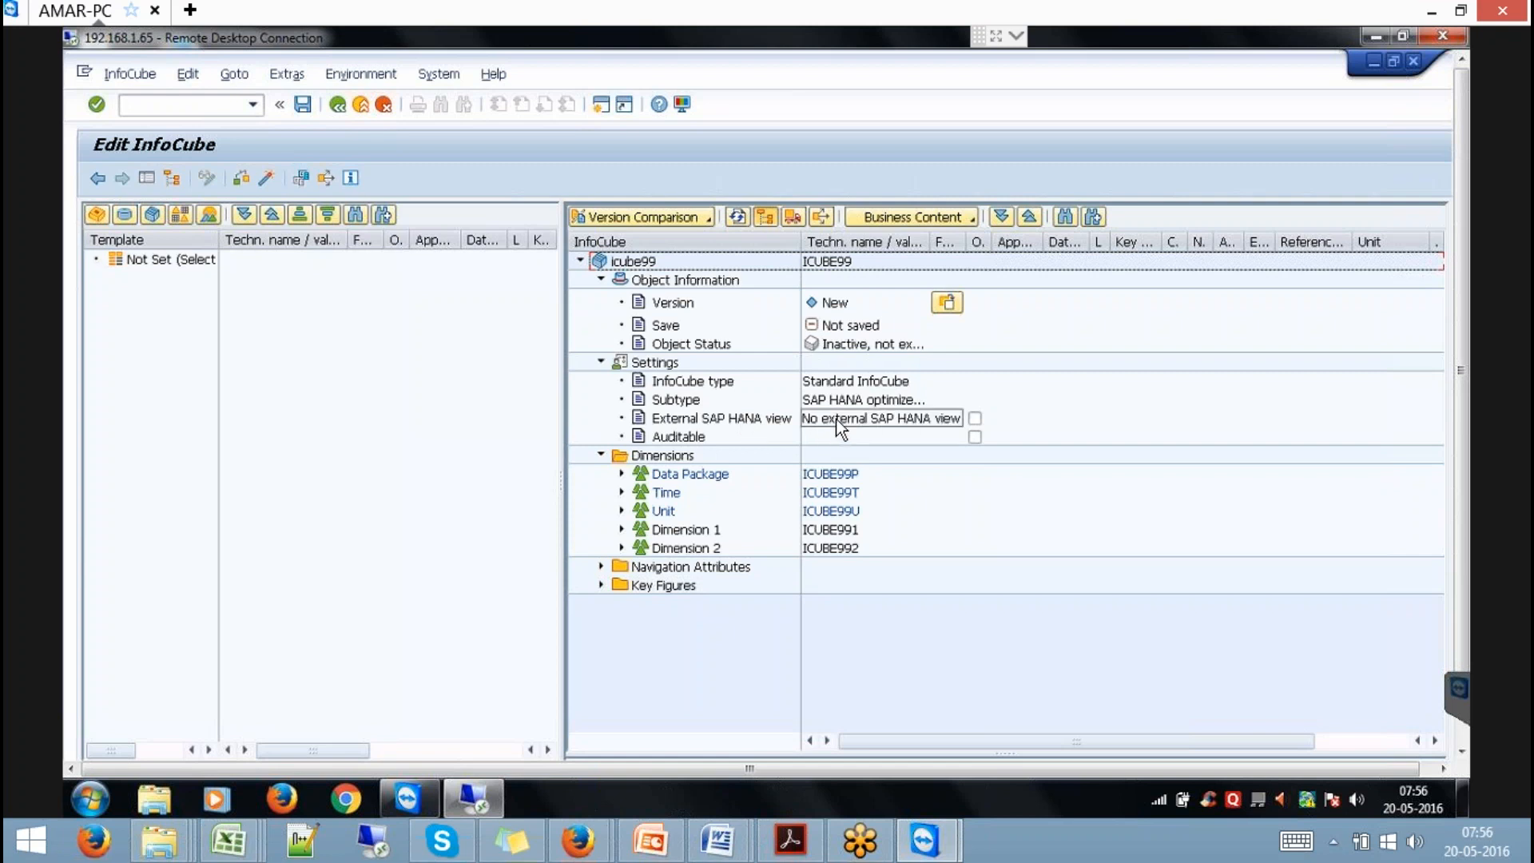
pyautogui.click(975, 418)
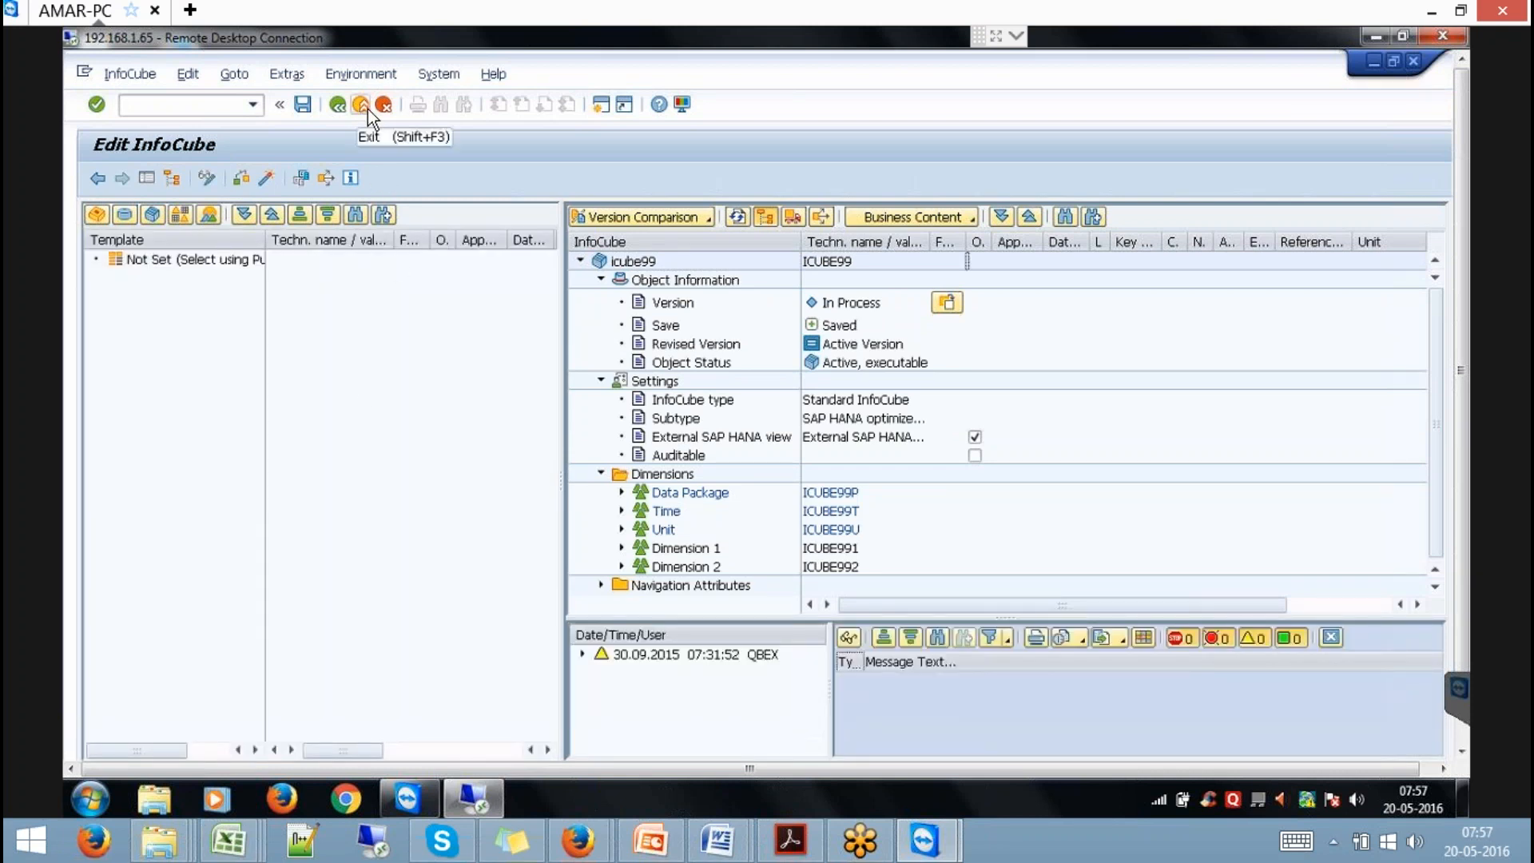
pyautogui.click(367, 109)
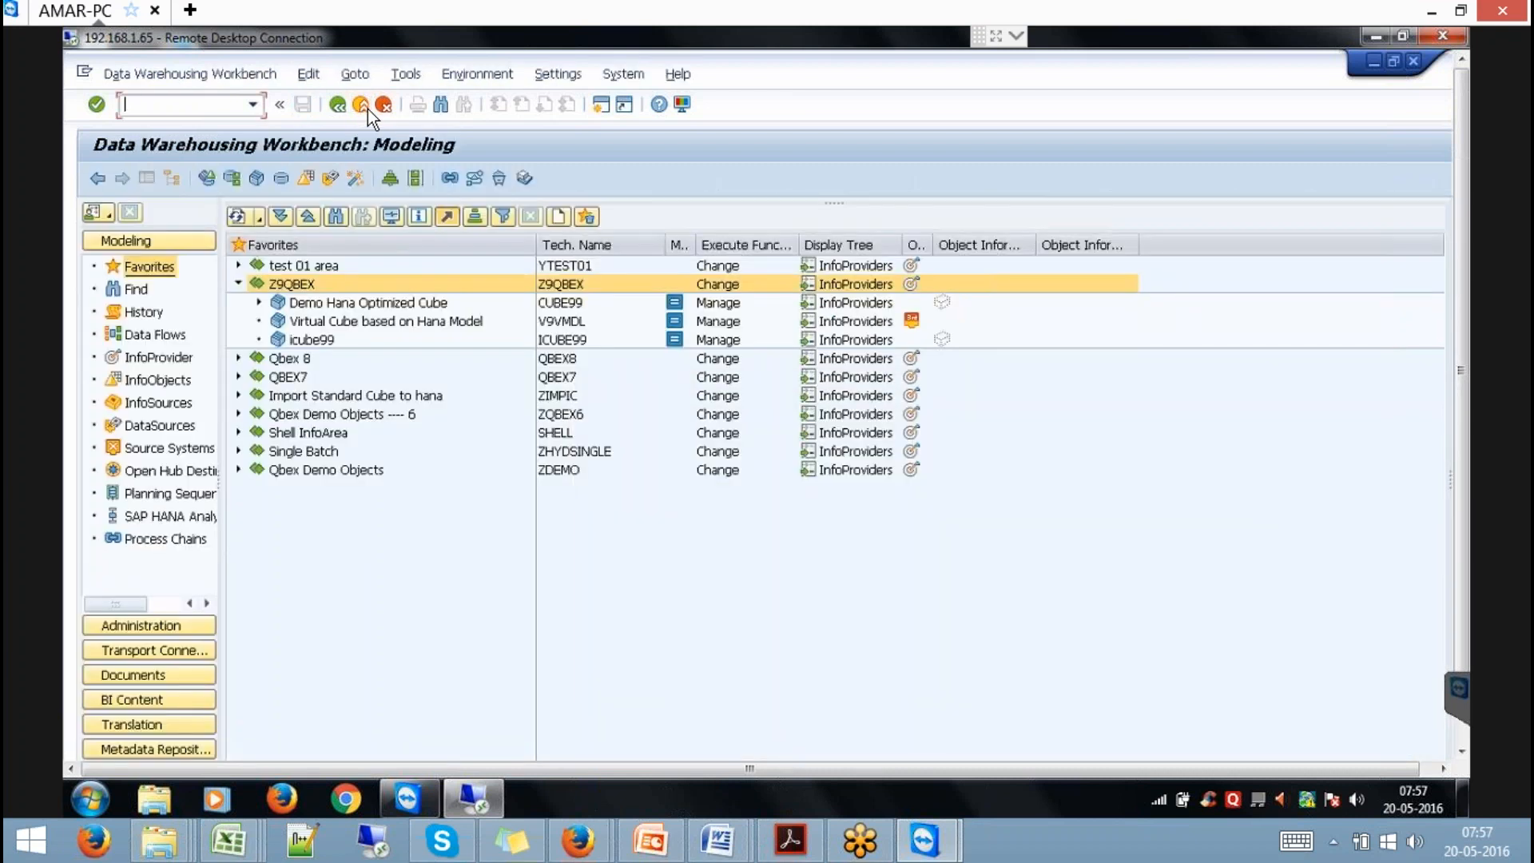
# In the SAP HANA Modeler, close the IMPCWOMD_INTERNAL and HANAQ editor tabs.
pyautogui.click(1460, 736)
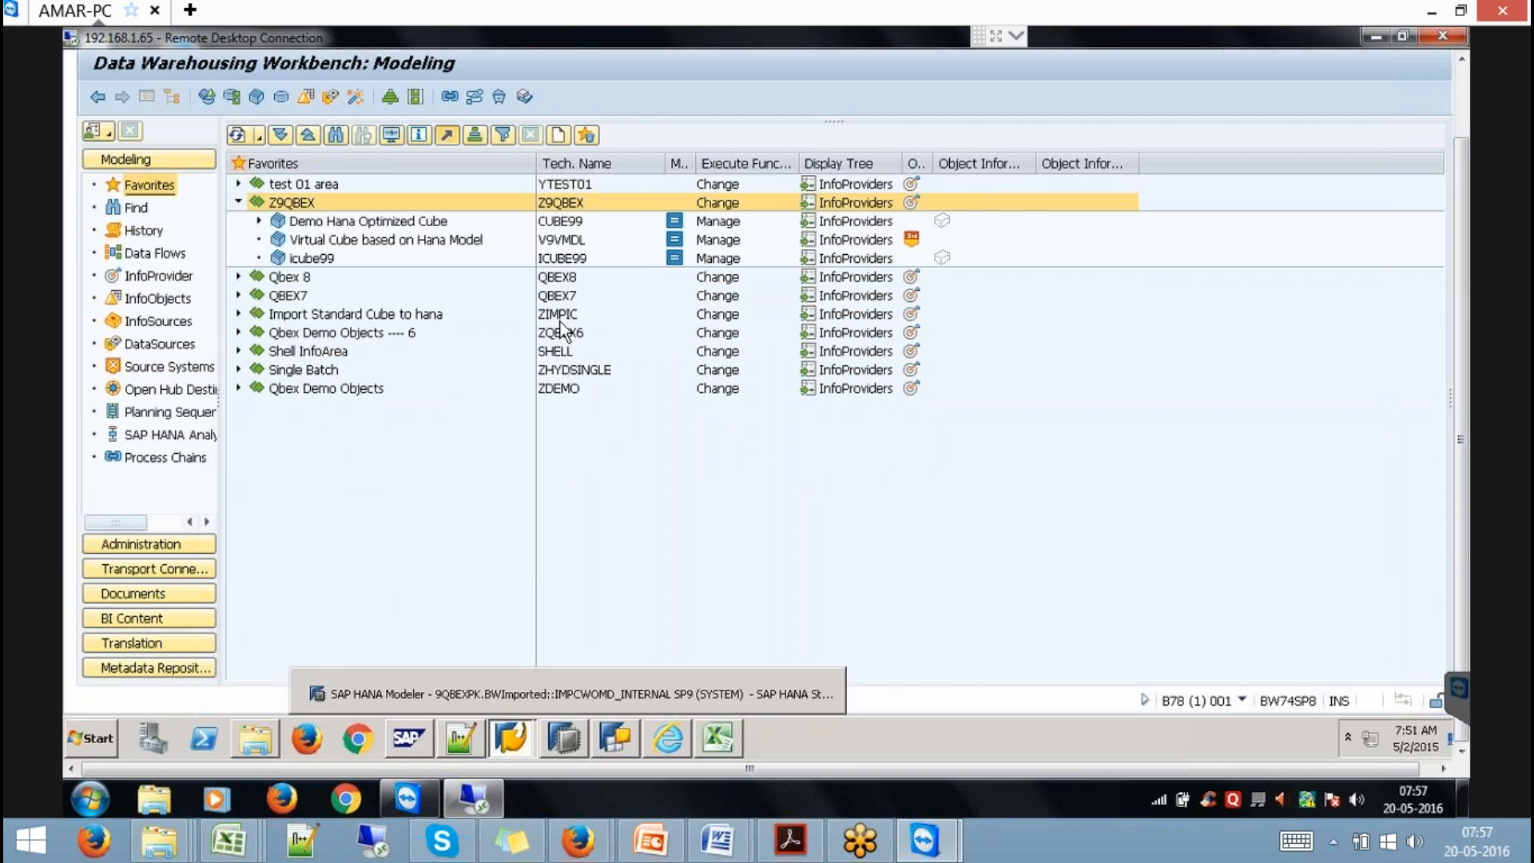
pyautogui.click(560, 693)
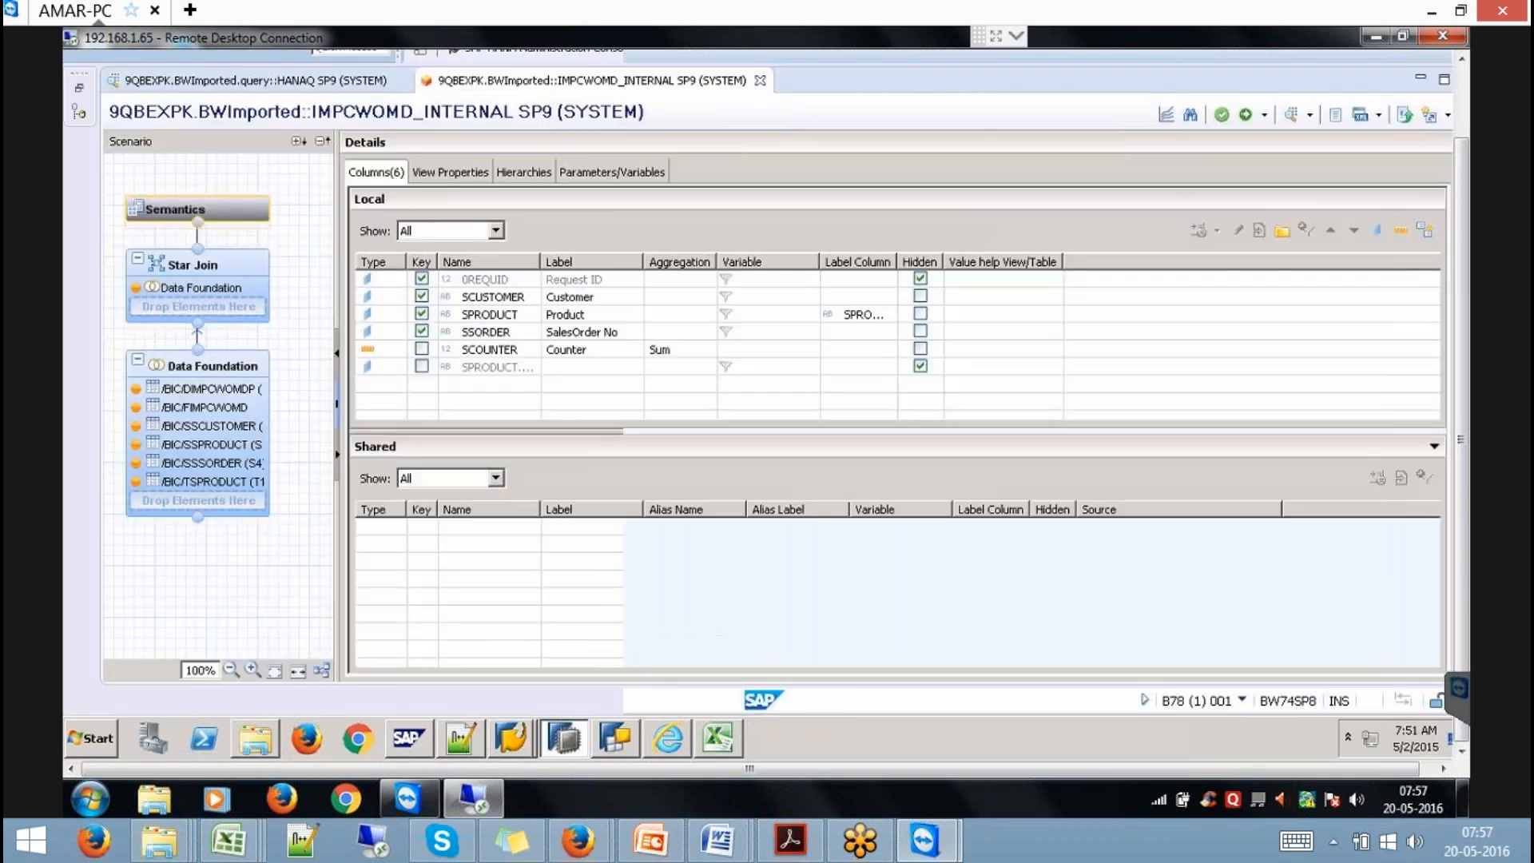
pyautogui.click(761, 81)
pyautogui.click(401, 81)
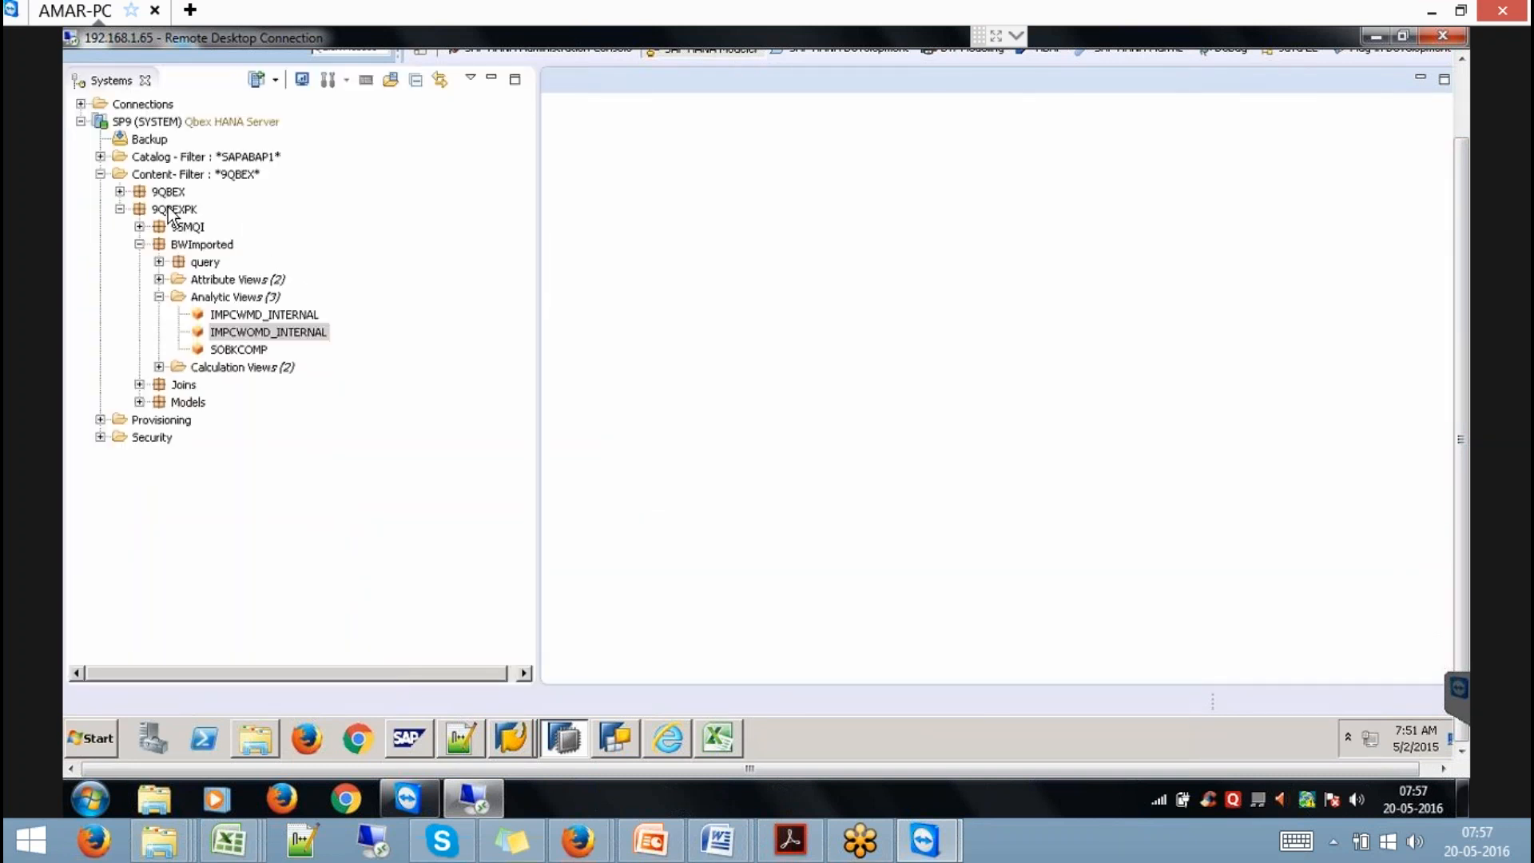
# Refresh package 9QBEXPK, expand BWImported analytic views, then return to the Workbench.
pyautogui.click(170, 209)
pyautogui.rightClick(170, 209)
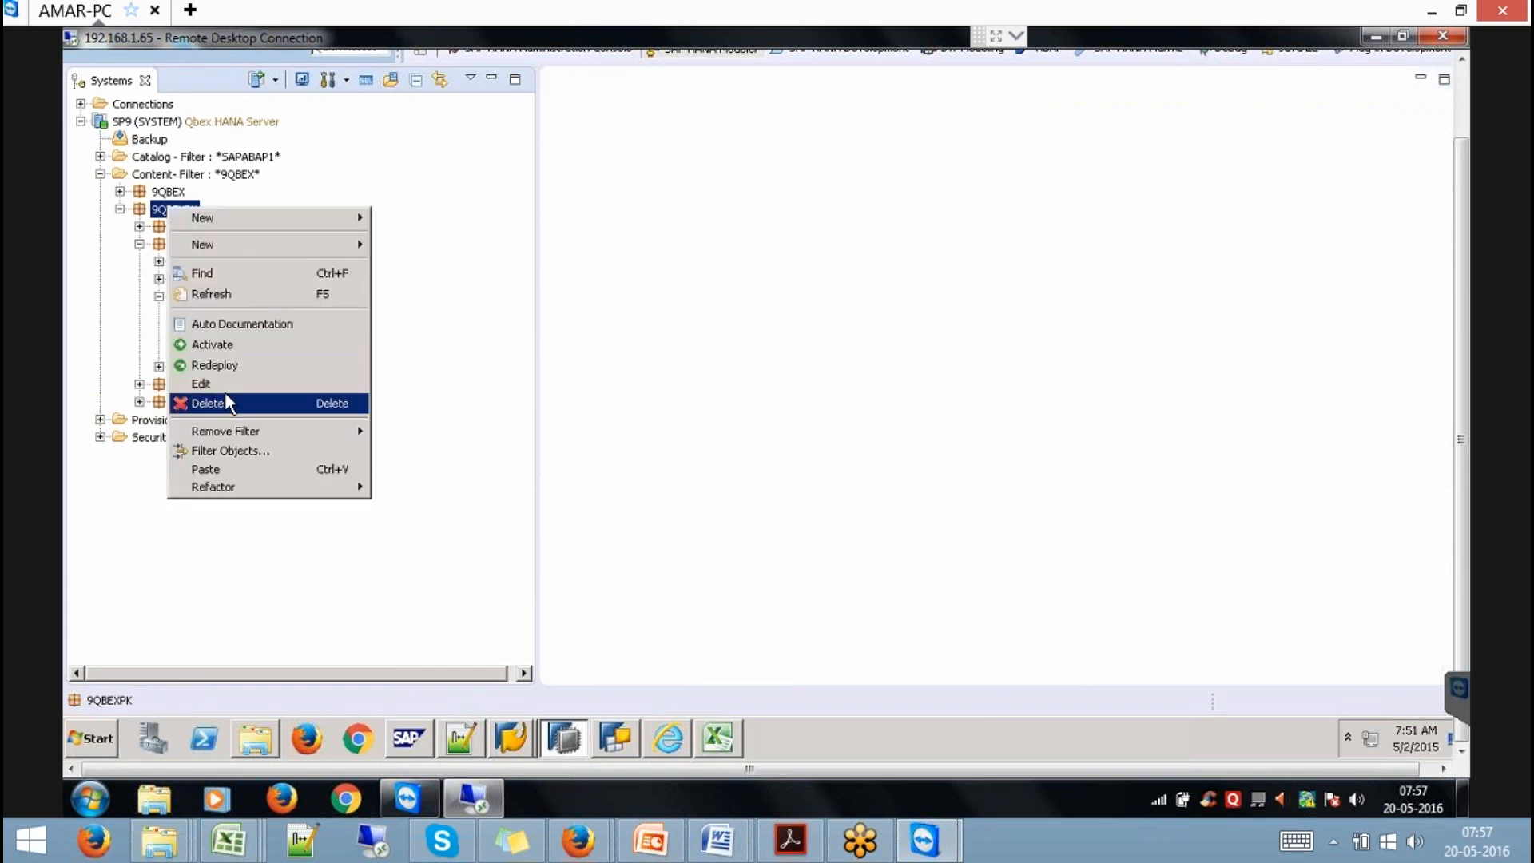
pyautogui.click(205, 292)
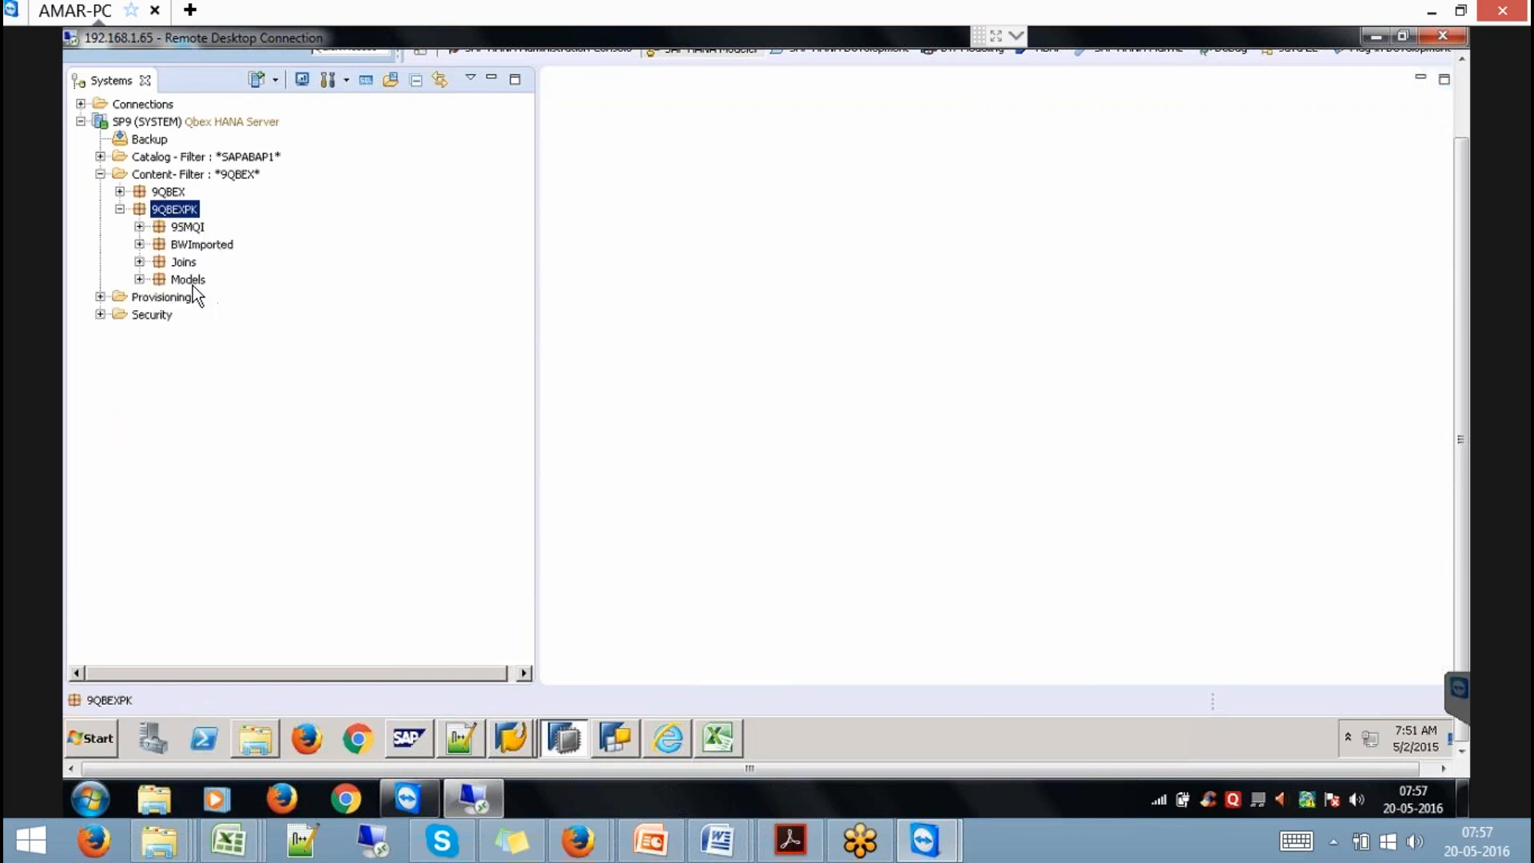
pyautogui.click(140, 244)
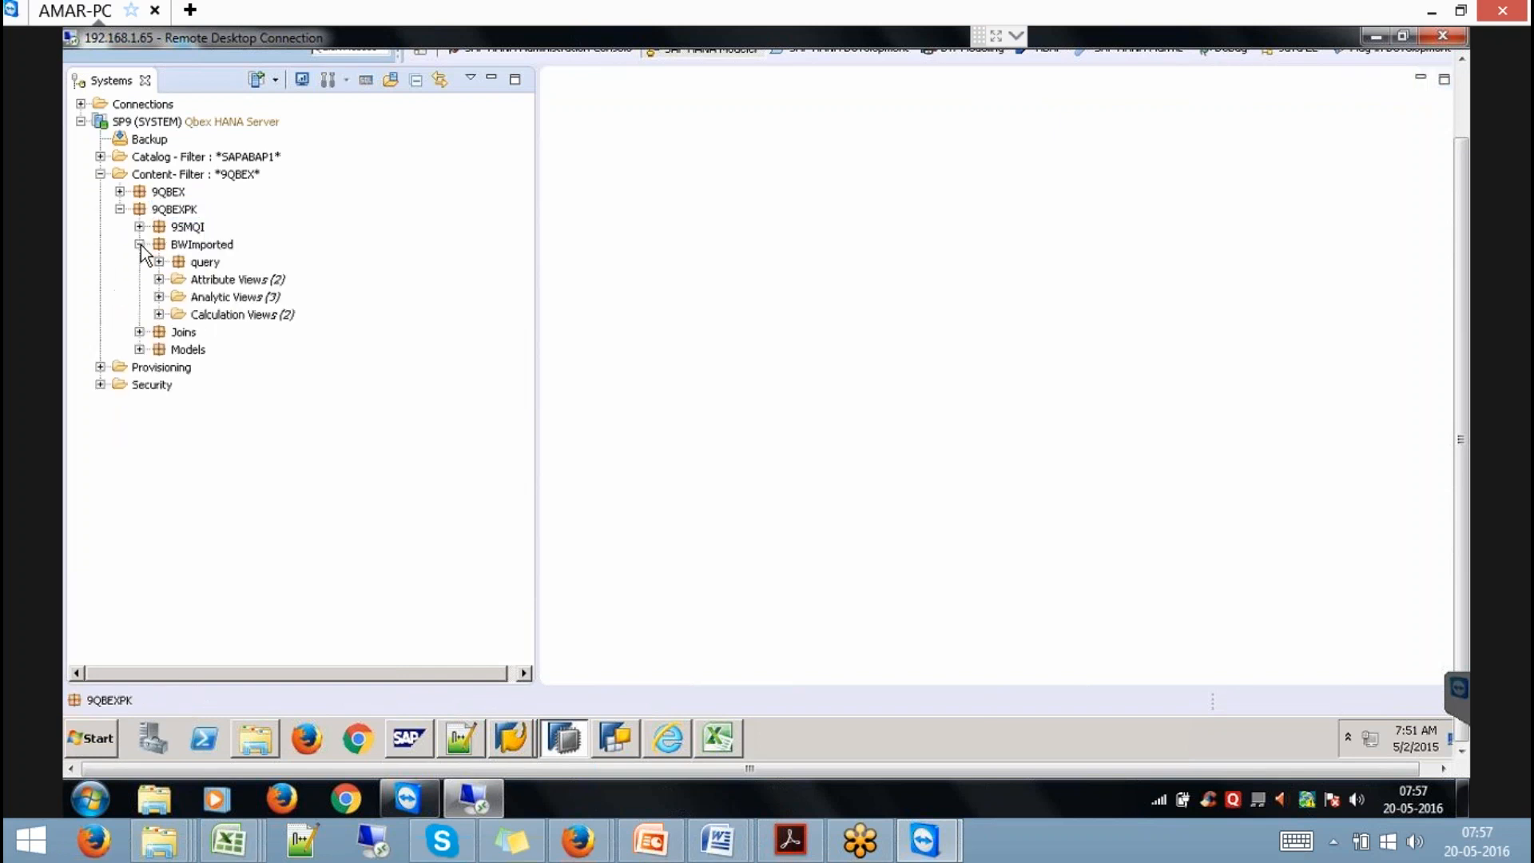
pyautogui.click(159, 297)
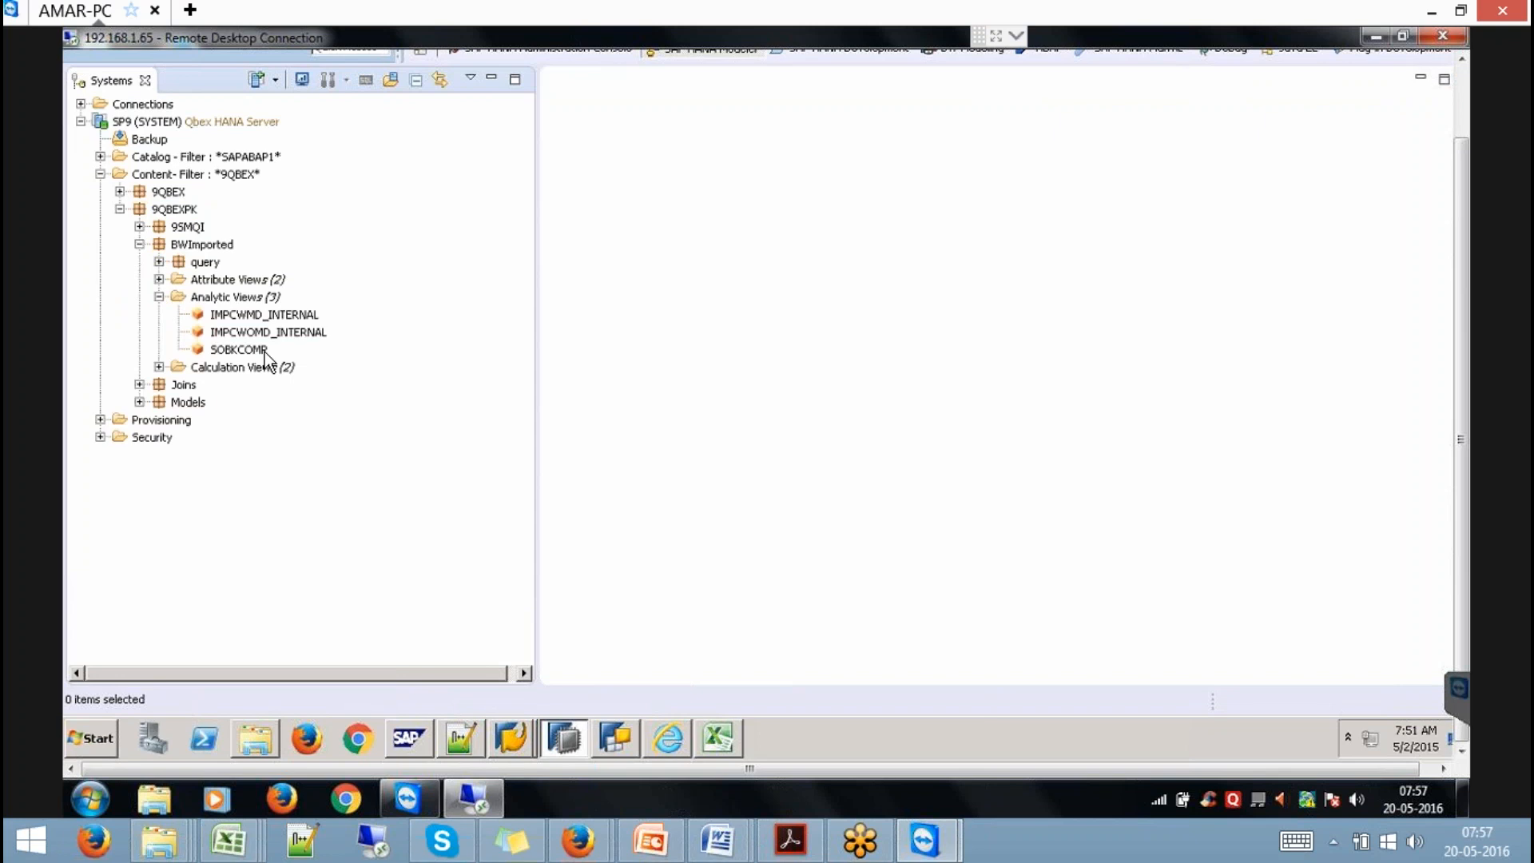
pyautogui.click(510, 743)
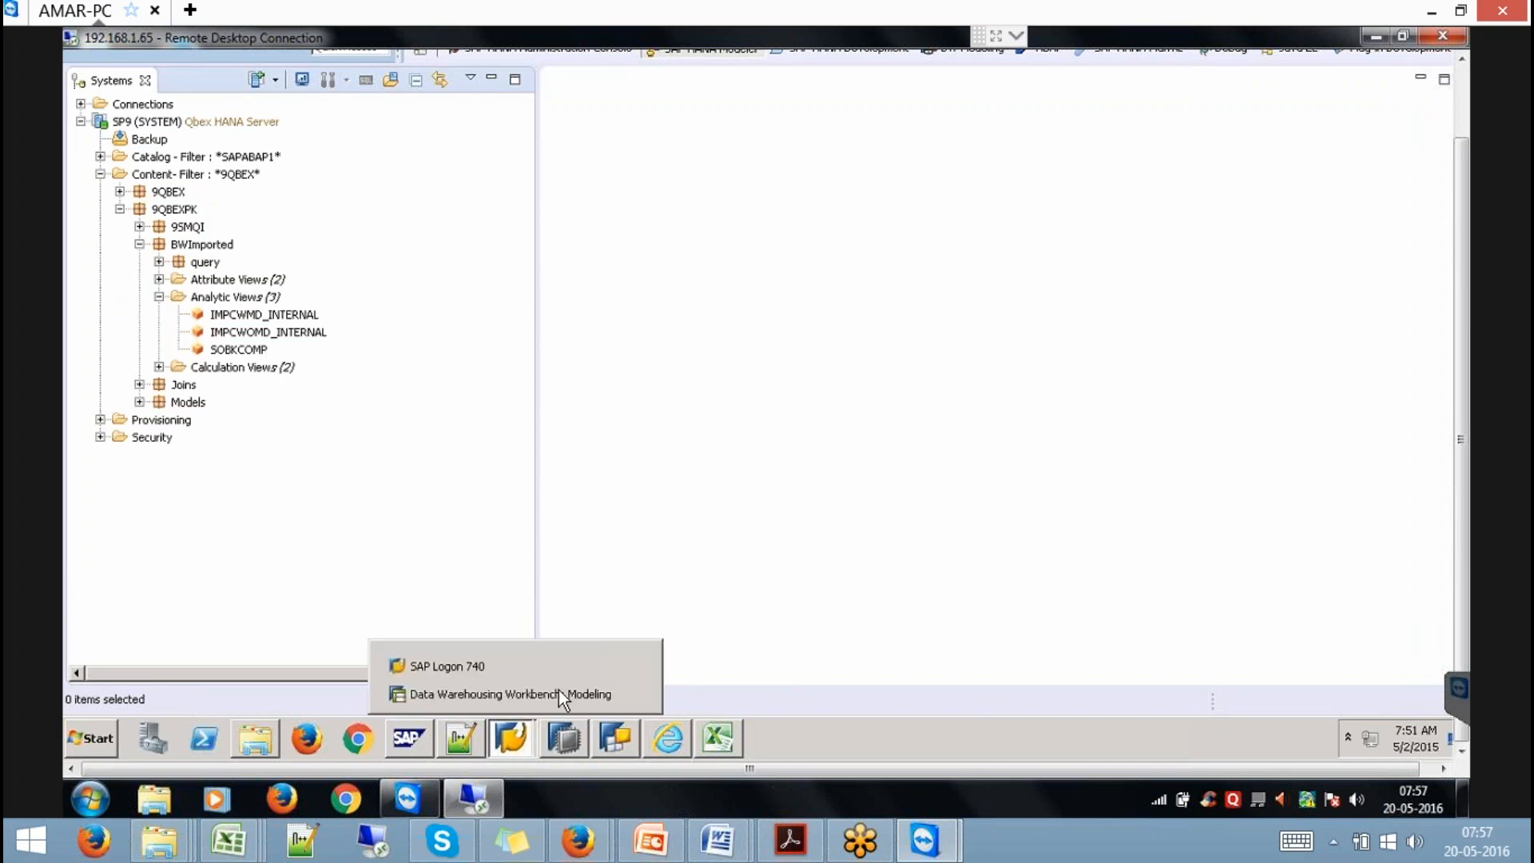
pyautogui.click(634, 688)
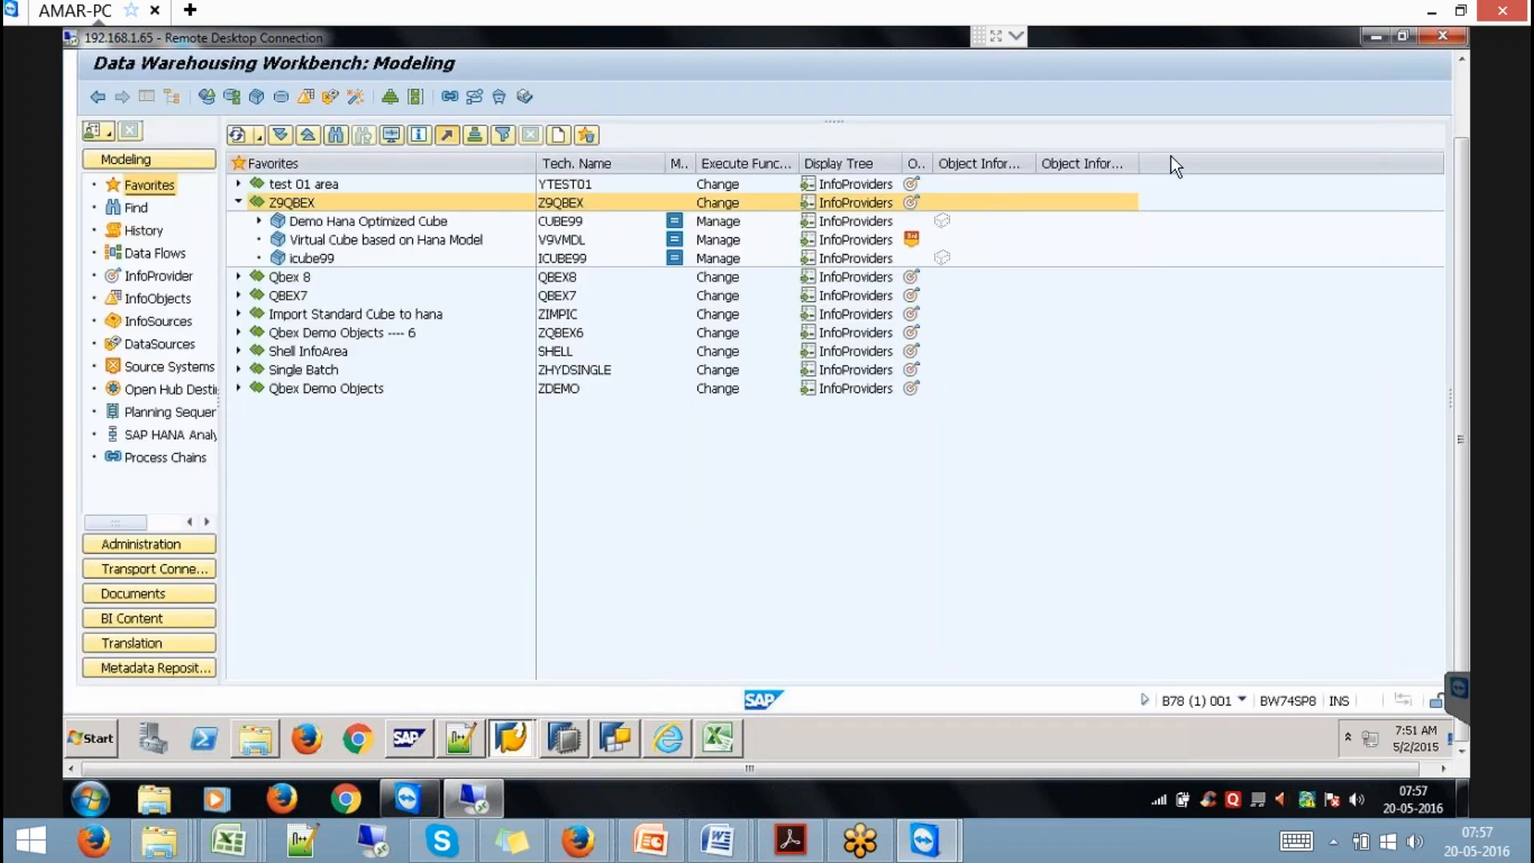
# Run transaction /NSPRO and open the SAP Reference IMG.
pyautogui.click(1461, 86)
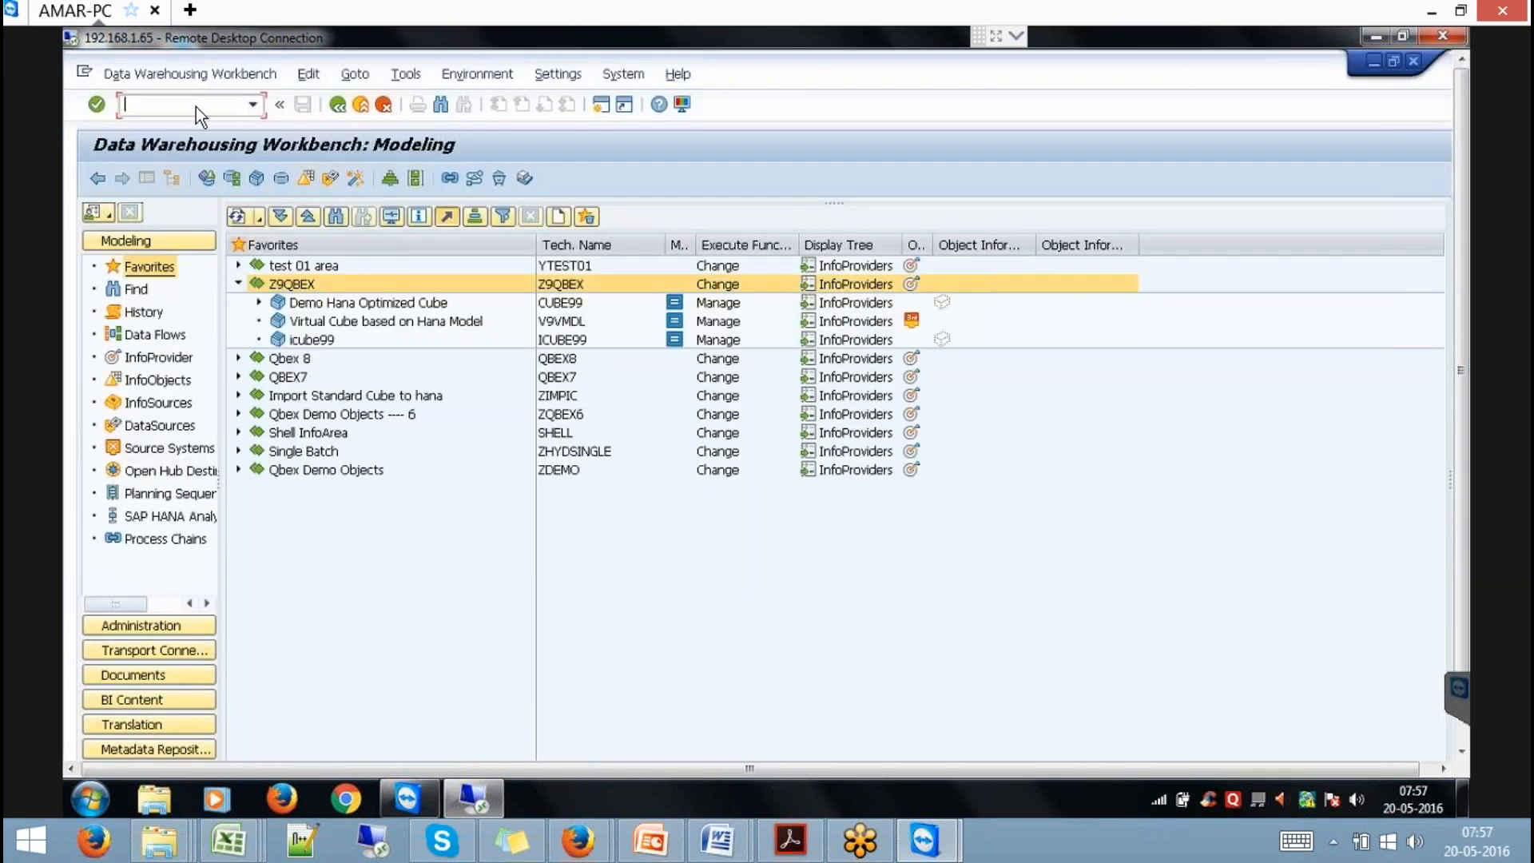
pyautogui.write('/NSPRO')
pyautogui.press('Return')
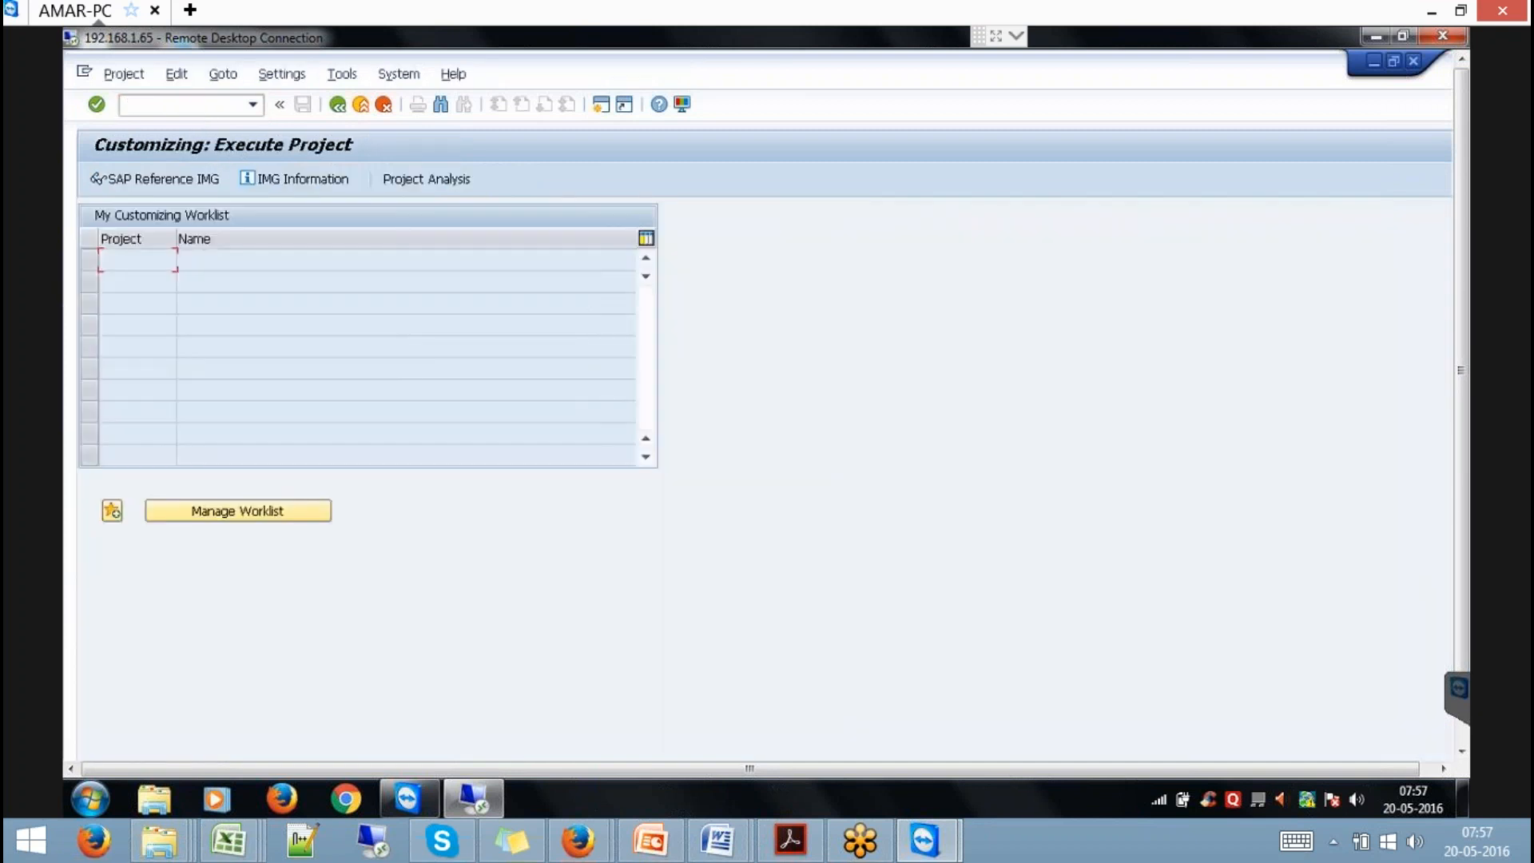
pyautogui.click(185, 179)
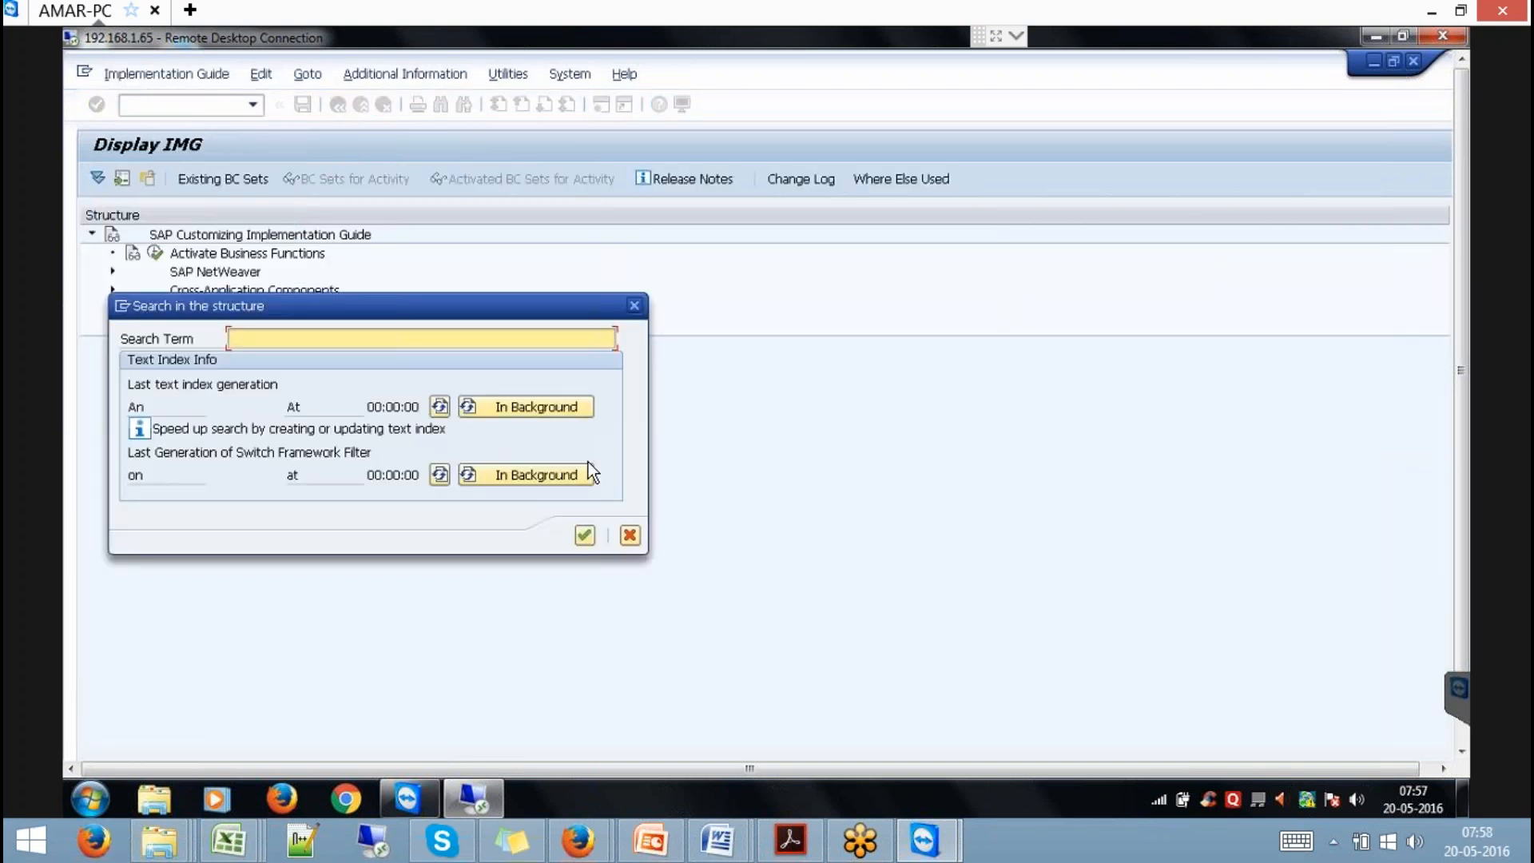
# Search the IMG for HANA and pick the external SAP HANA views hit.
pyautogui.write('bank')
pyautogui.press('Return')
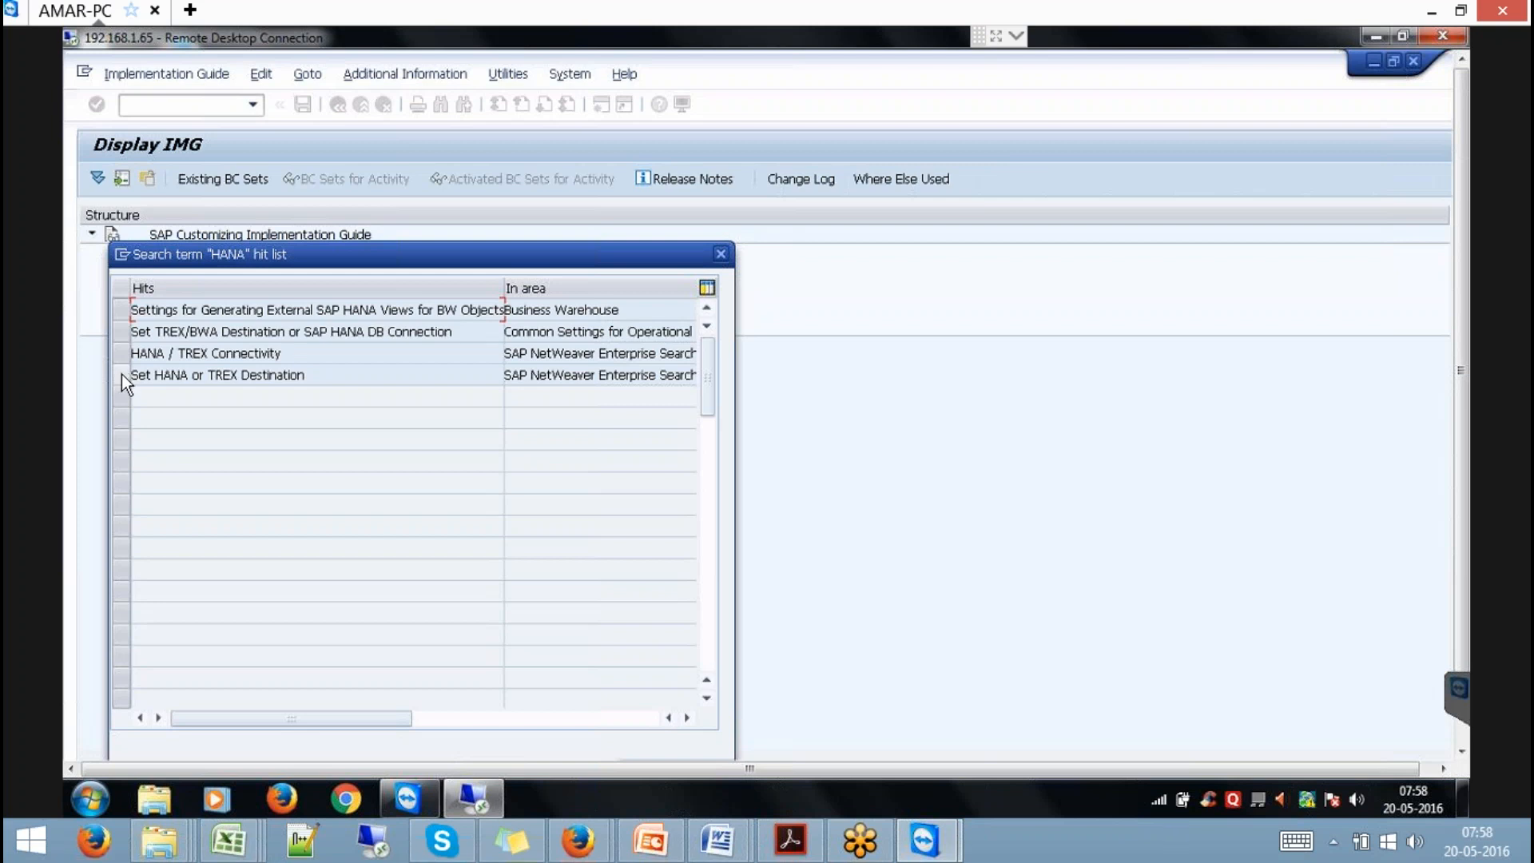
pyautogui.click(122, 374)
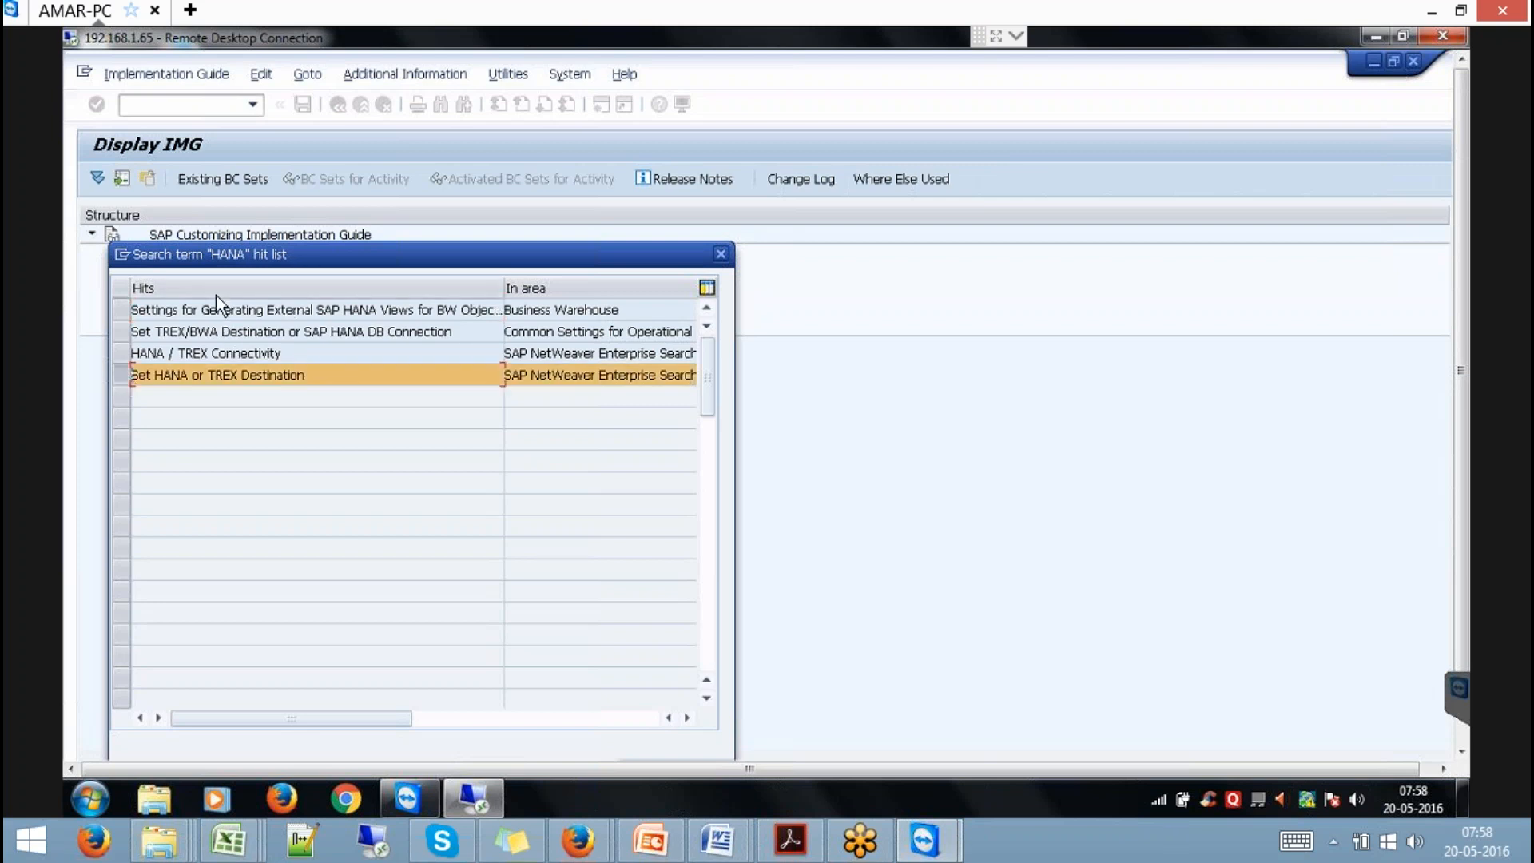
pyautogui.click(125, 382)
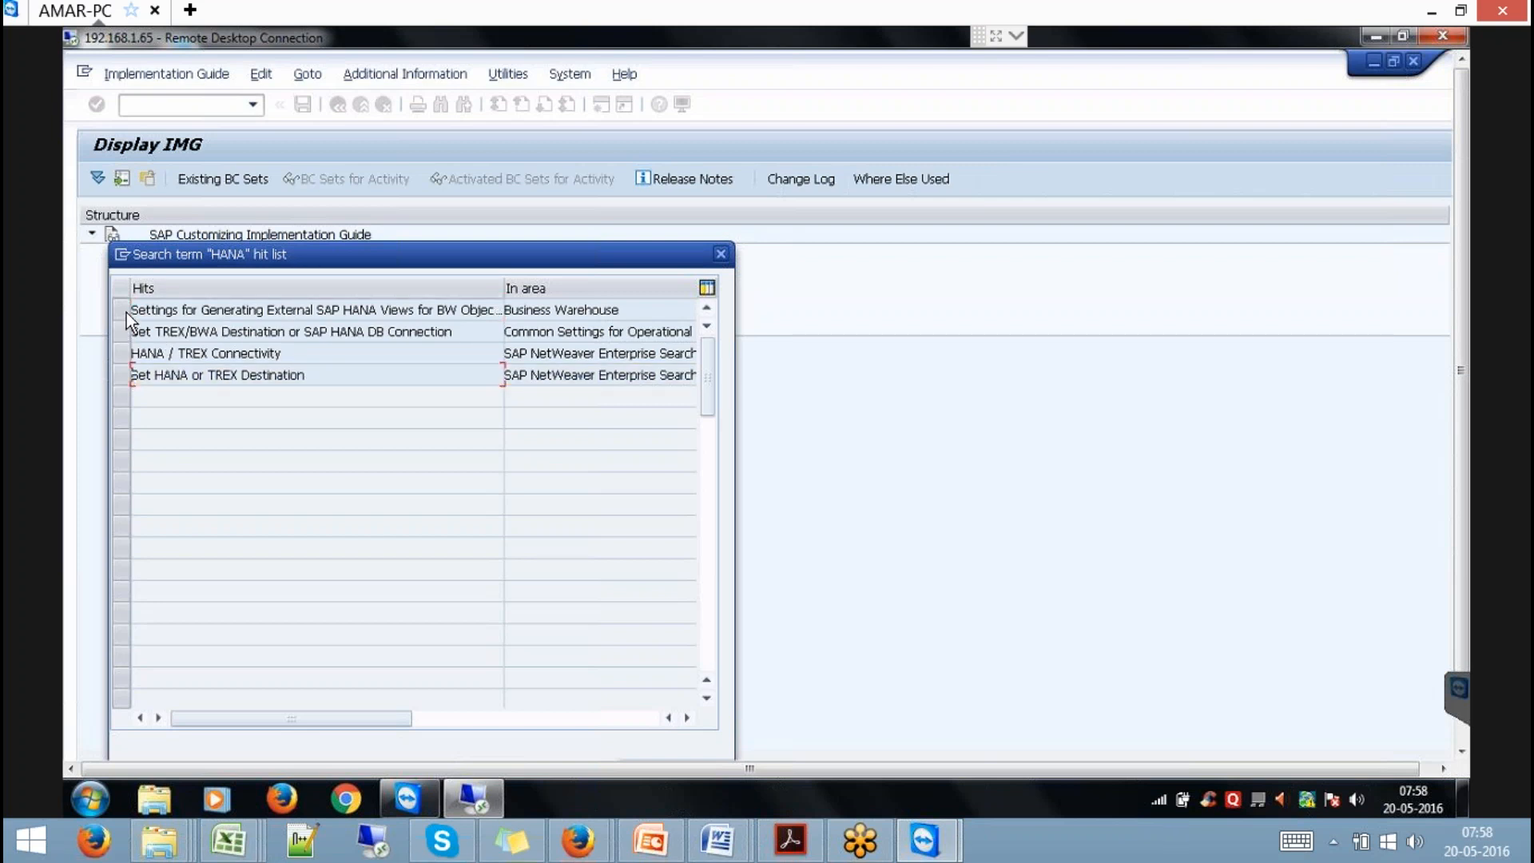
pyautogui.click(121, 309)
pyautogui.moveTo(317, 256); pyautogui.dragTo(362, 206)
pyautogui.click(696, 732)
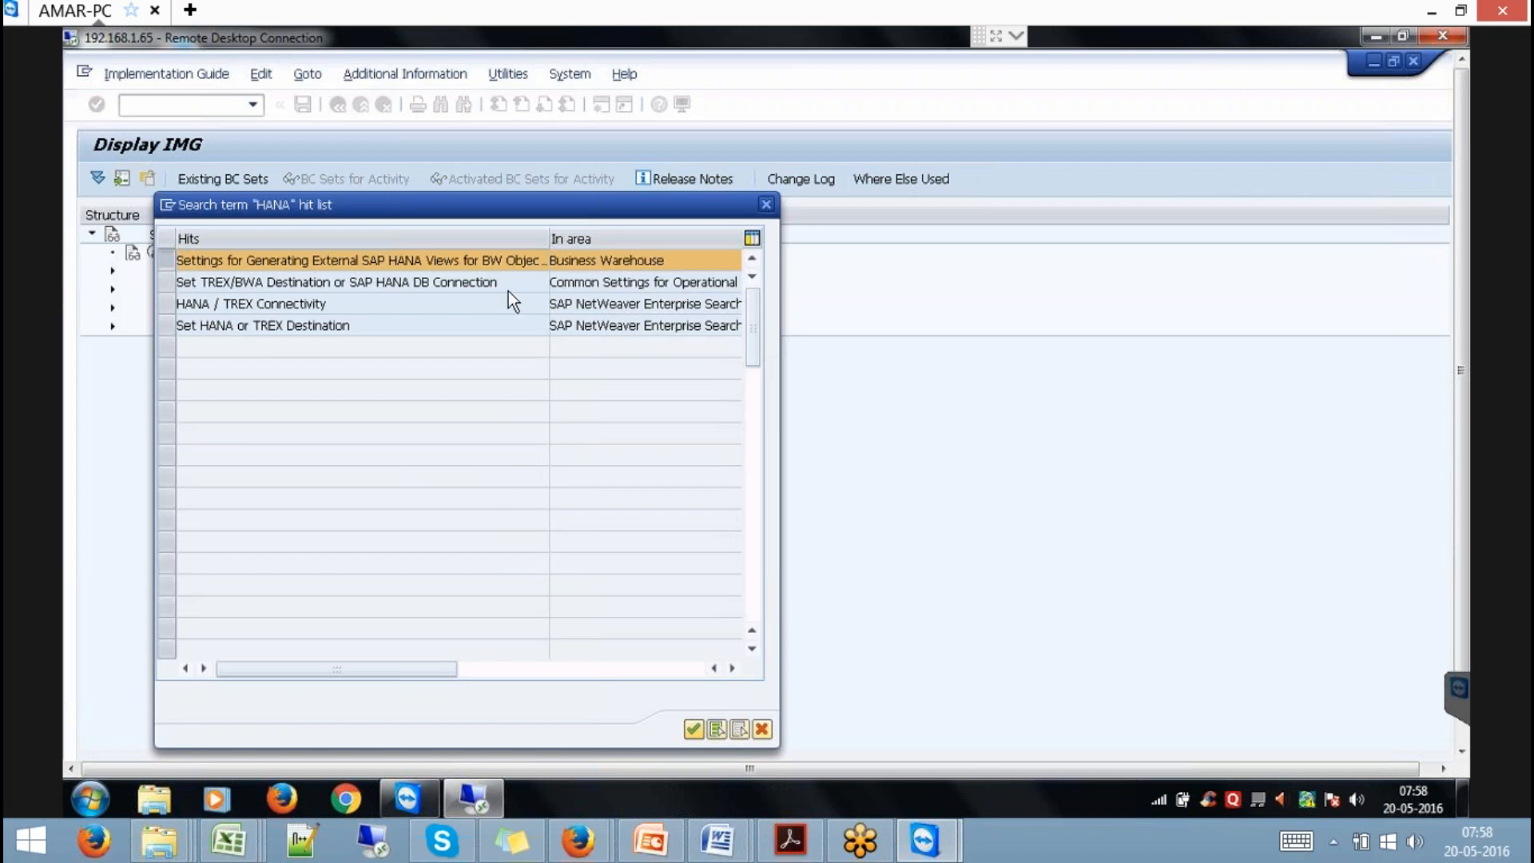
# Execute the external SAP HANA views activity, showing package system-local.bw.bw2hana.
pyautogui.doubleClick(485, 261)
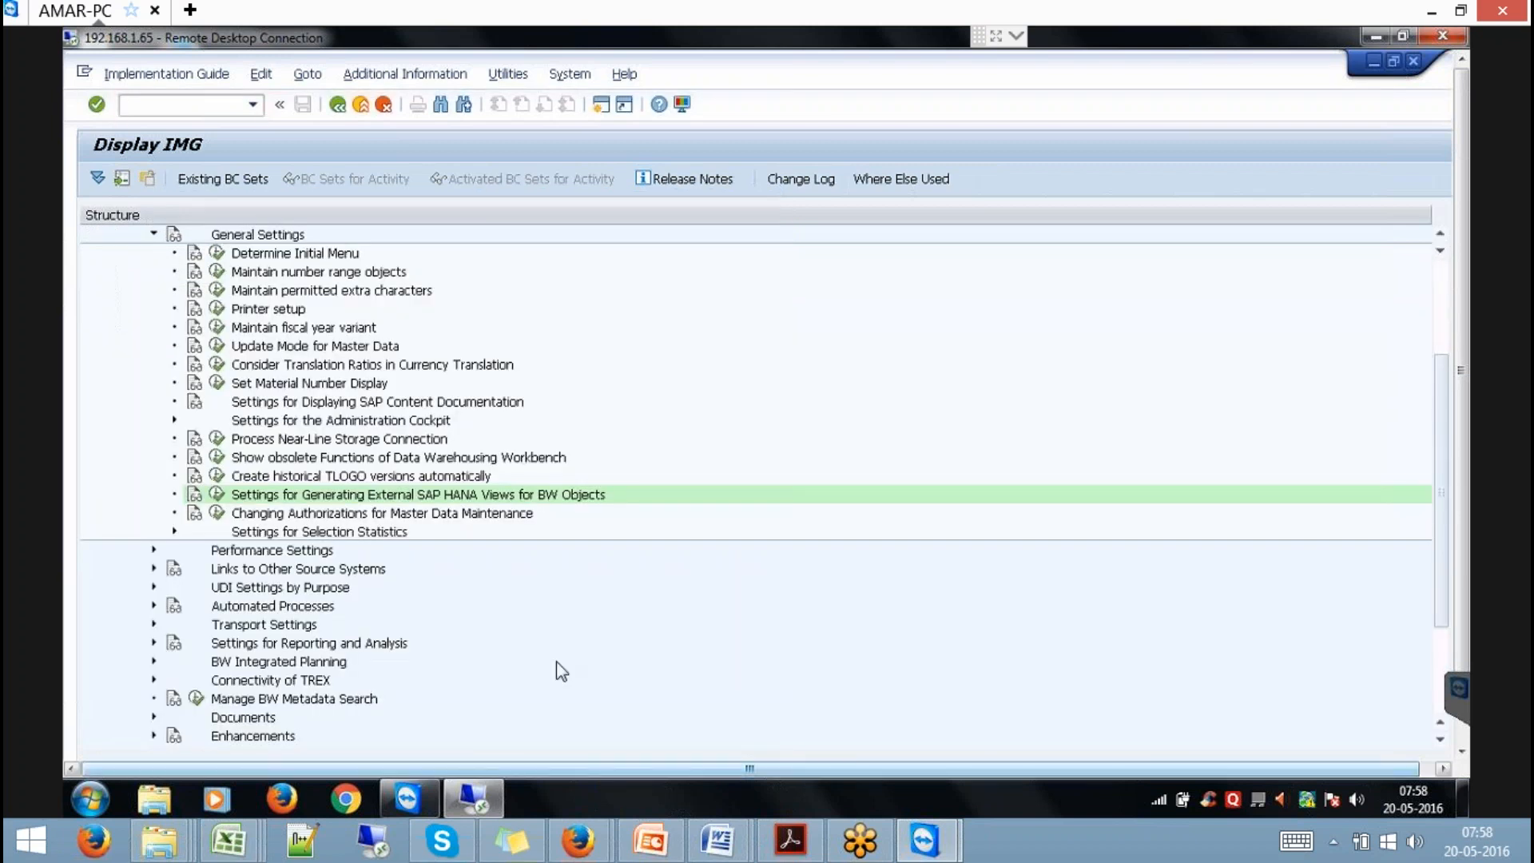
pyautogui.click(216, 494)
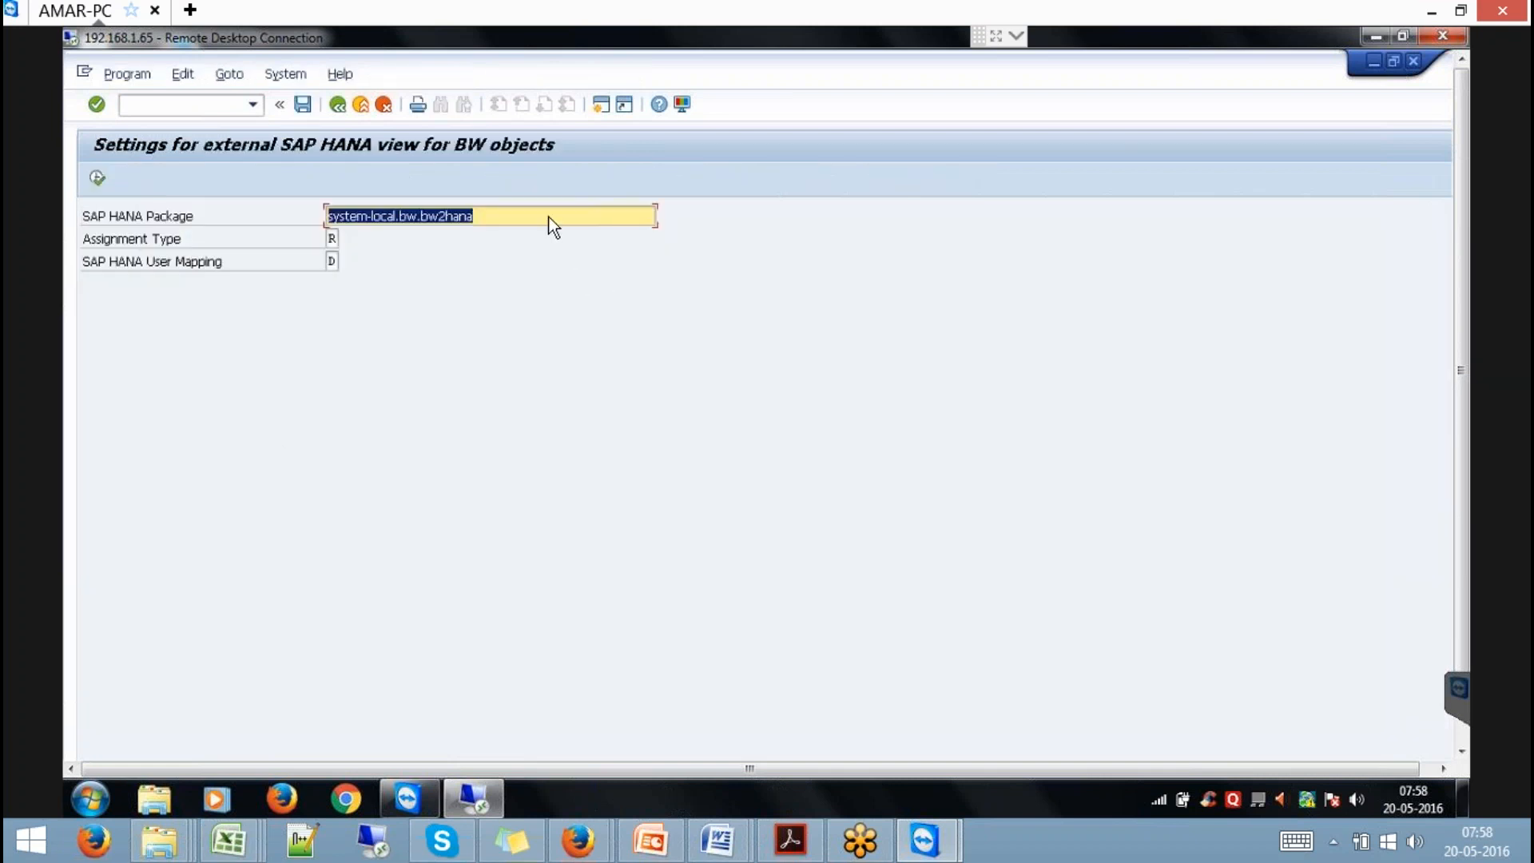
pyautogui.click(551, 227)
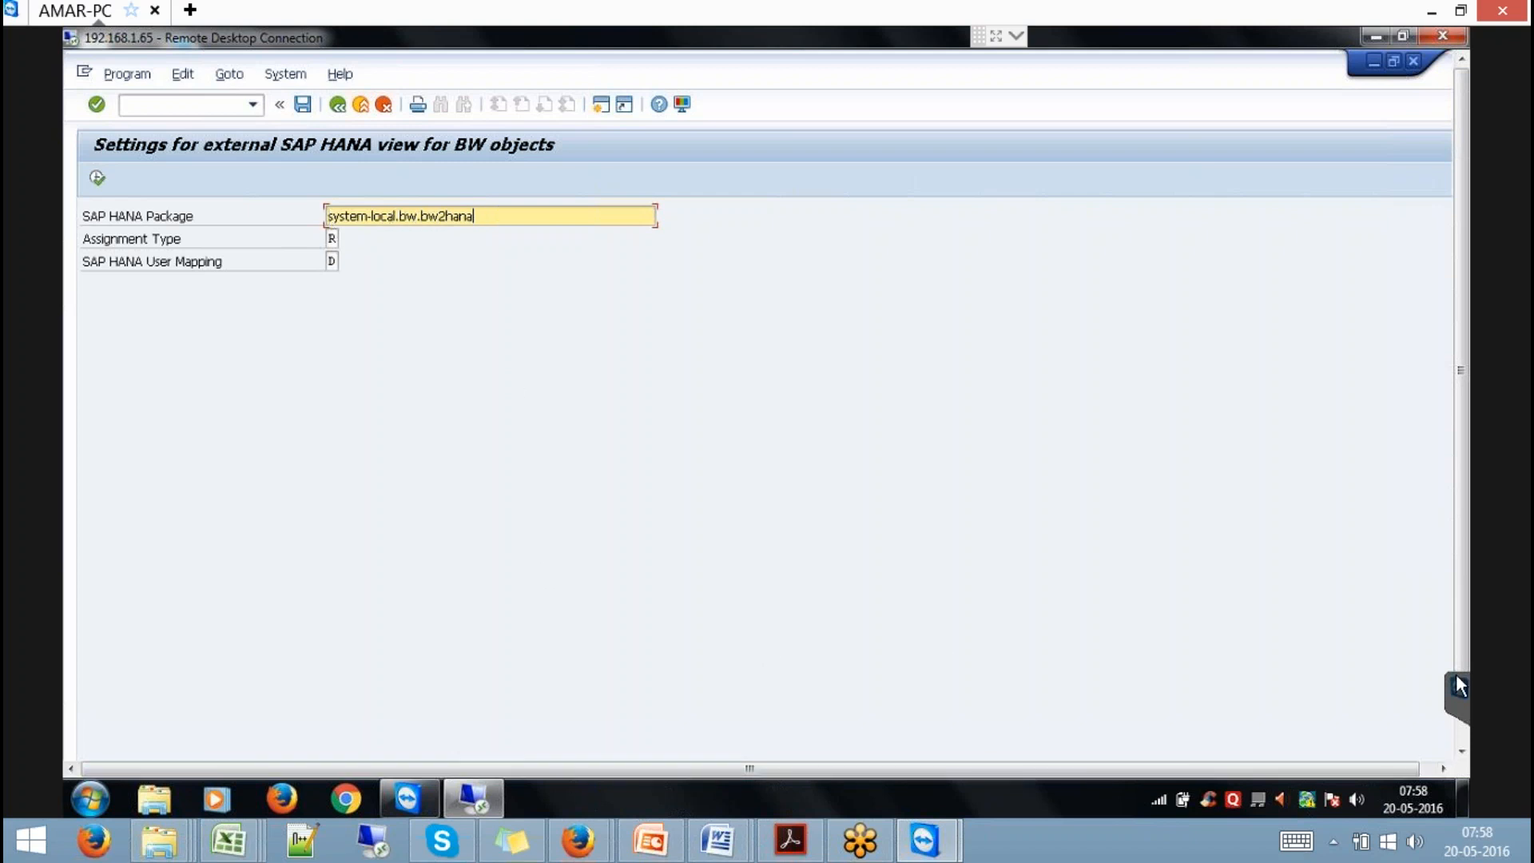
pyautogui.click(1461, 730)
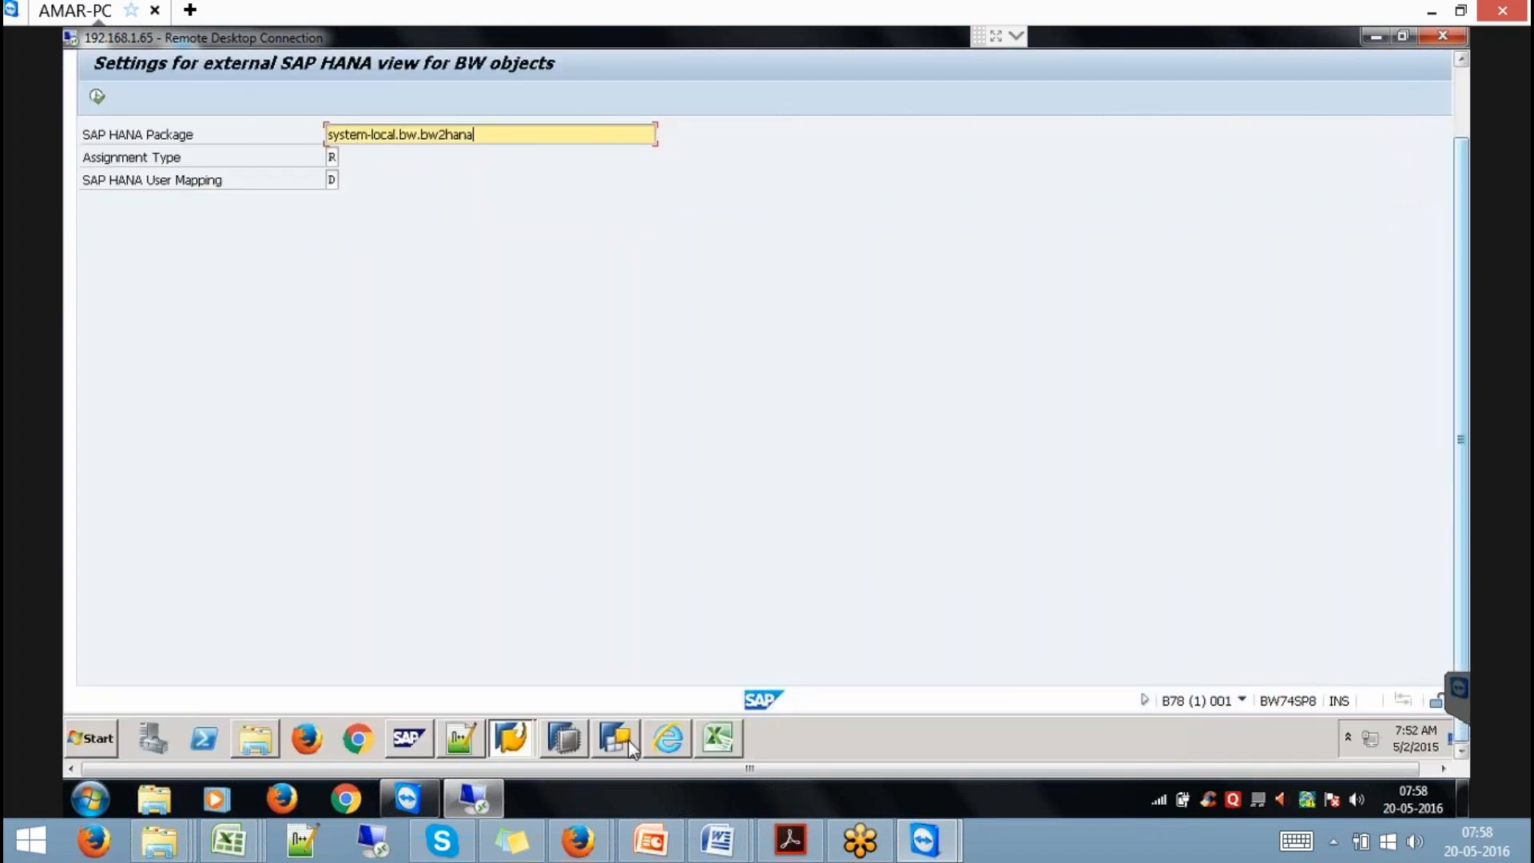
# In SAP HANA Studio, remove the 9QBEX filter from the Content folder.
pyautogui.click(564, 739)
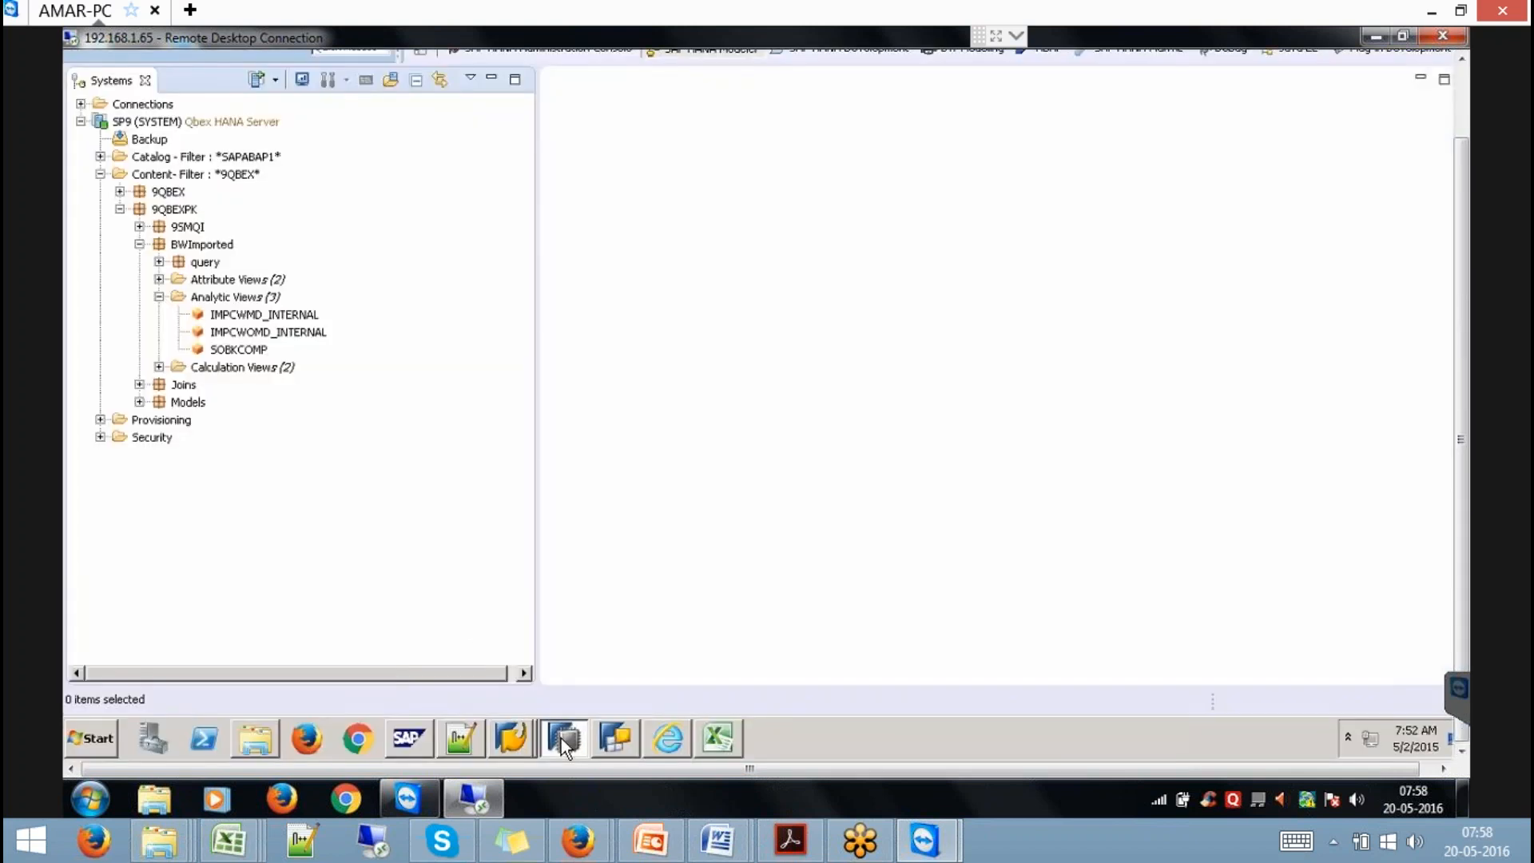
pyautogui.click(167, 177)
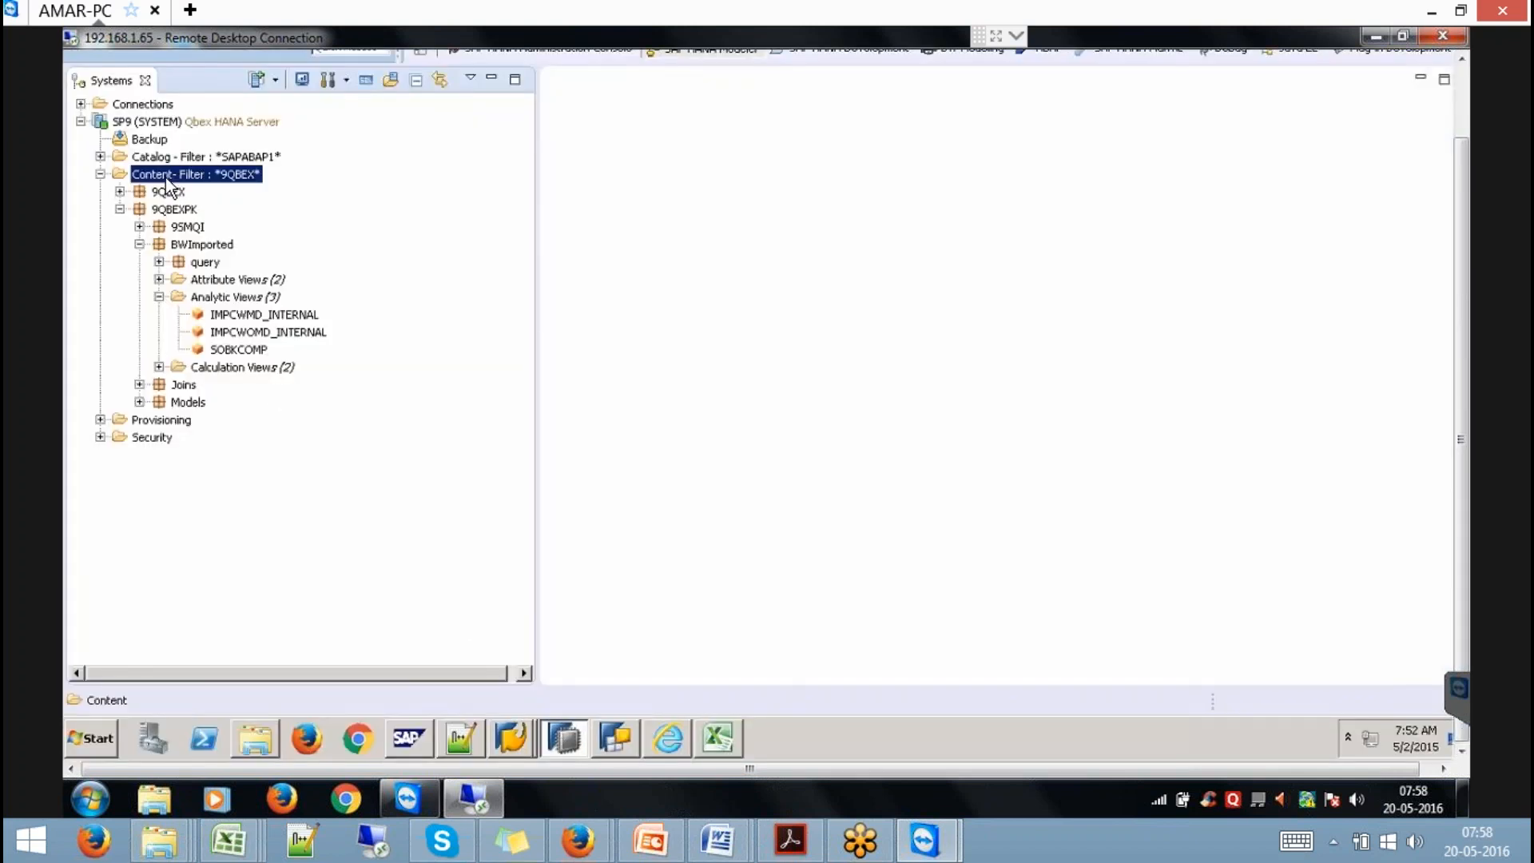
pyautogui.rightClick(167, 179)
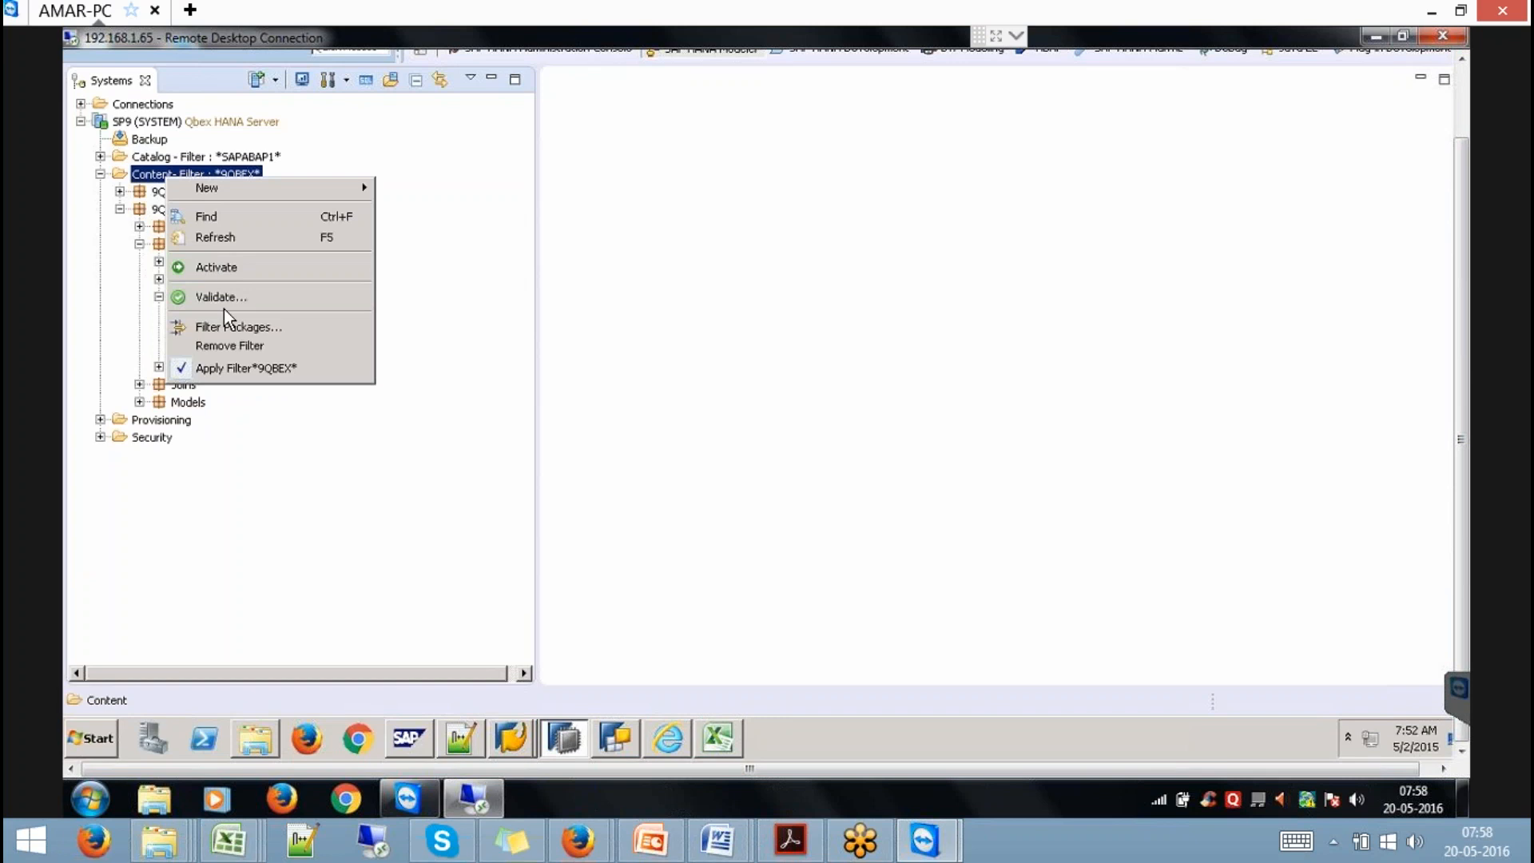
pyautogui.click(244, 349)
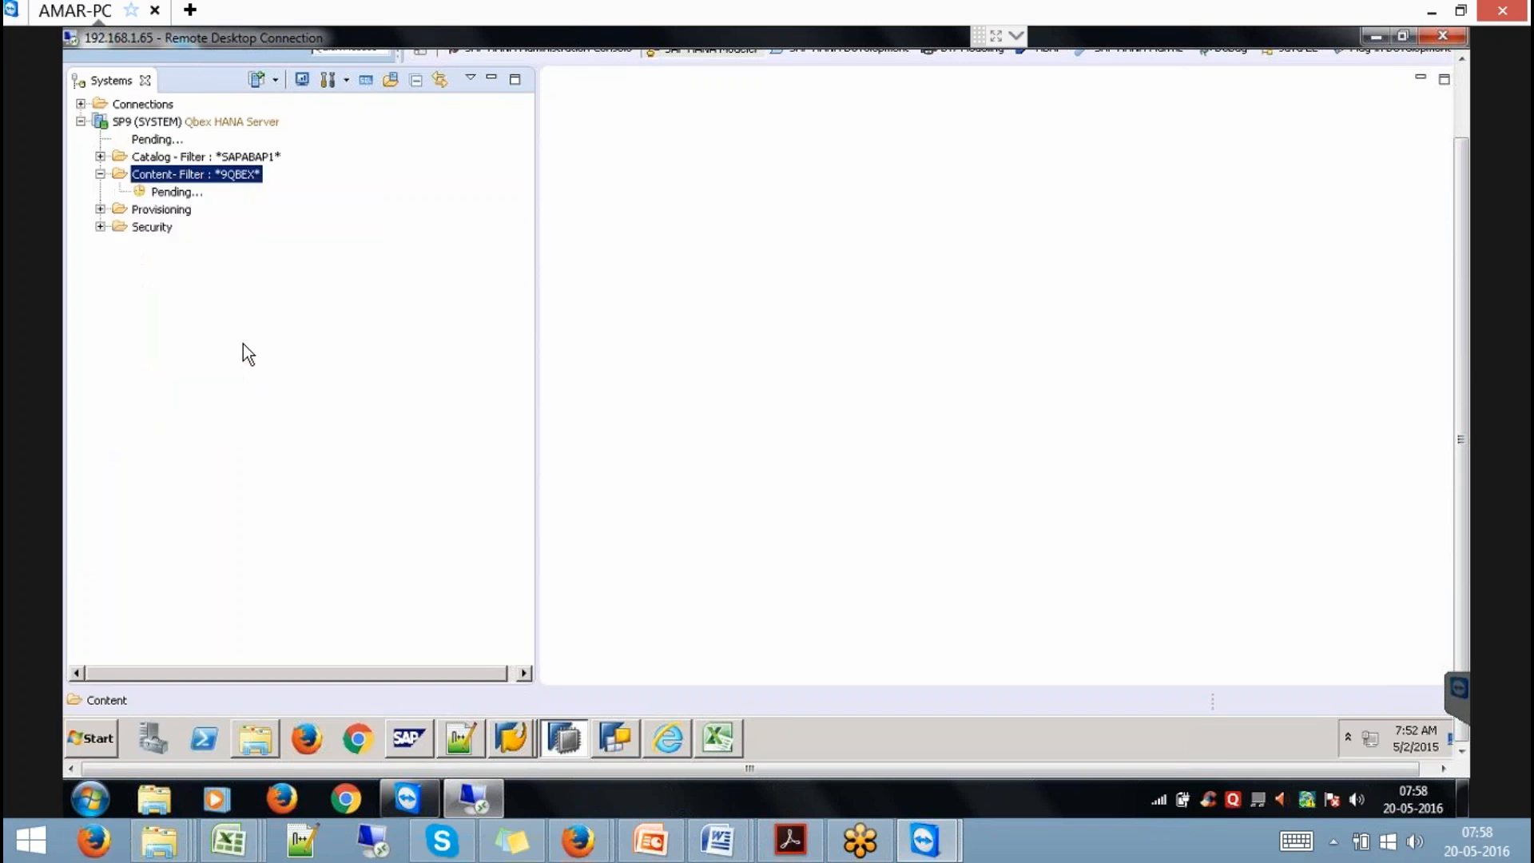
pyautogui.click(525, 548)
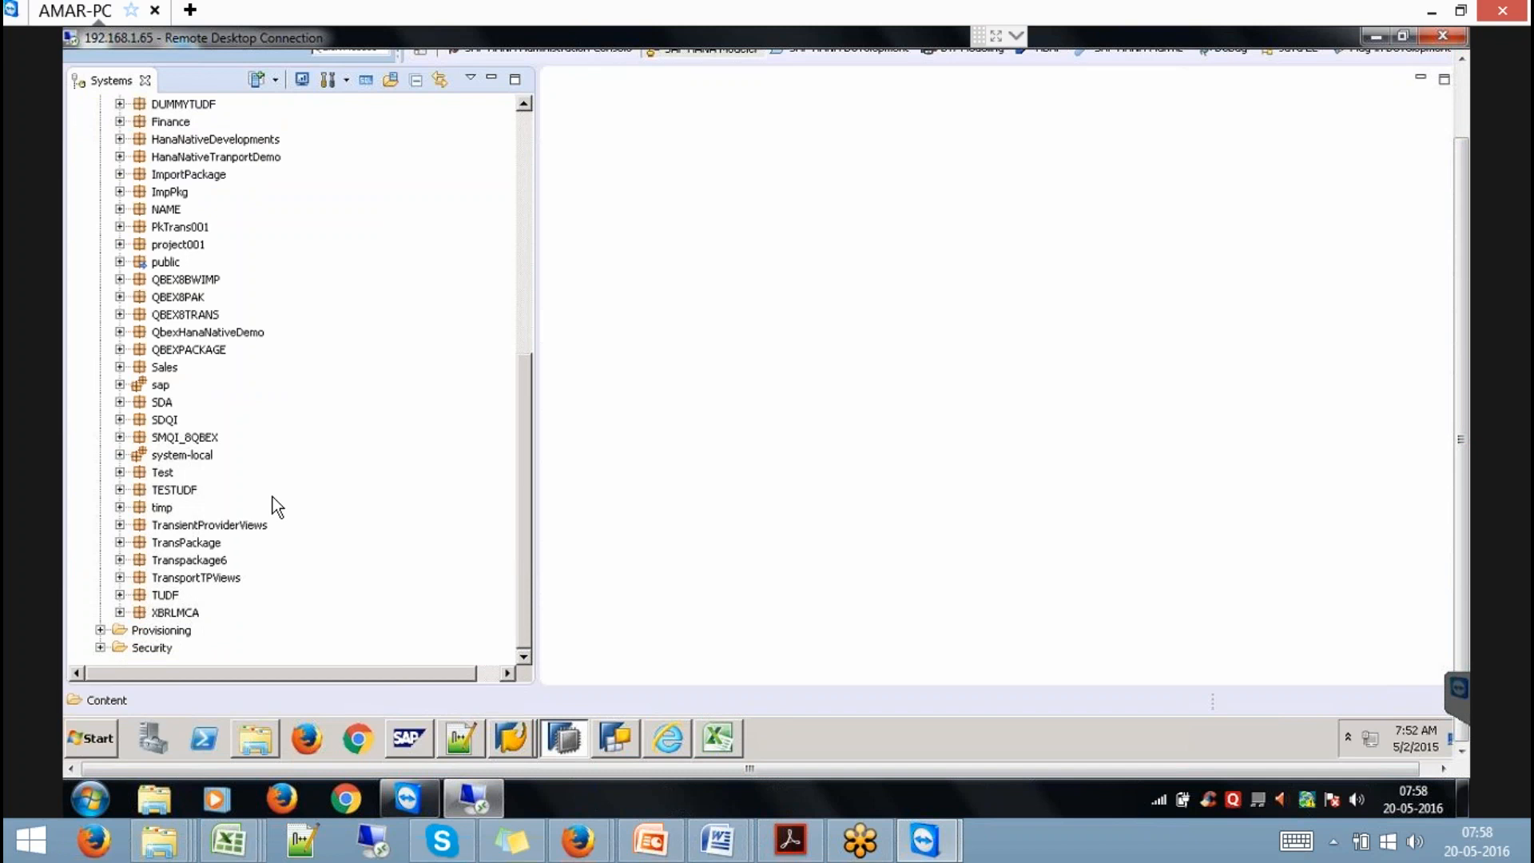
# Browse system-local > bw > bw2hana views, select ICUBE99, then return to the SAP settings window.
pyautogui.click(120, 454)
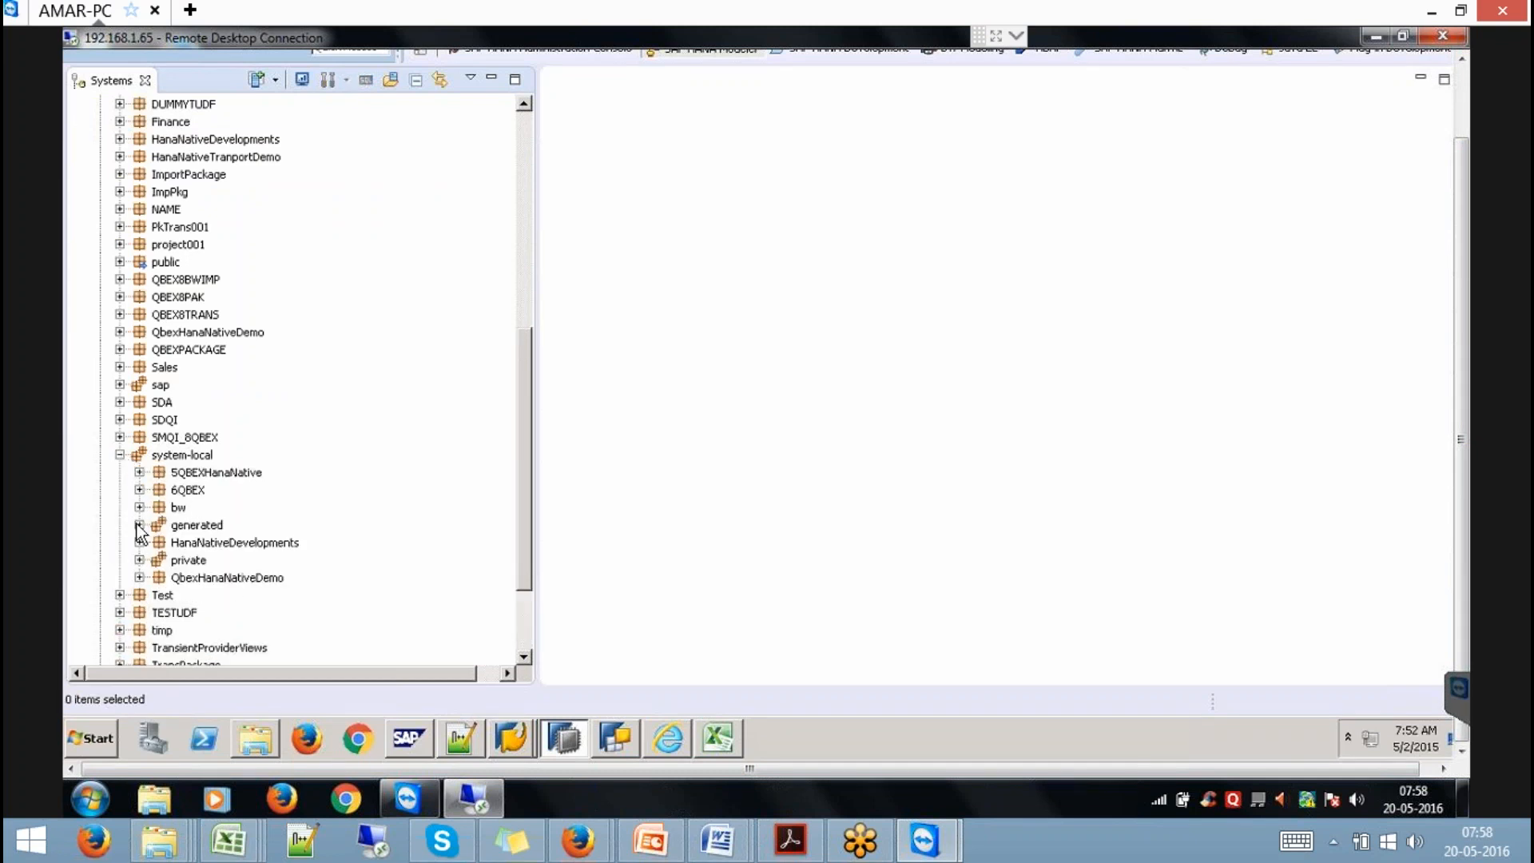
pyautogui.click(139, 508)
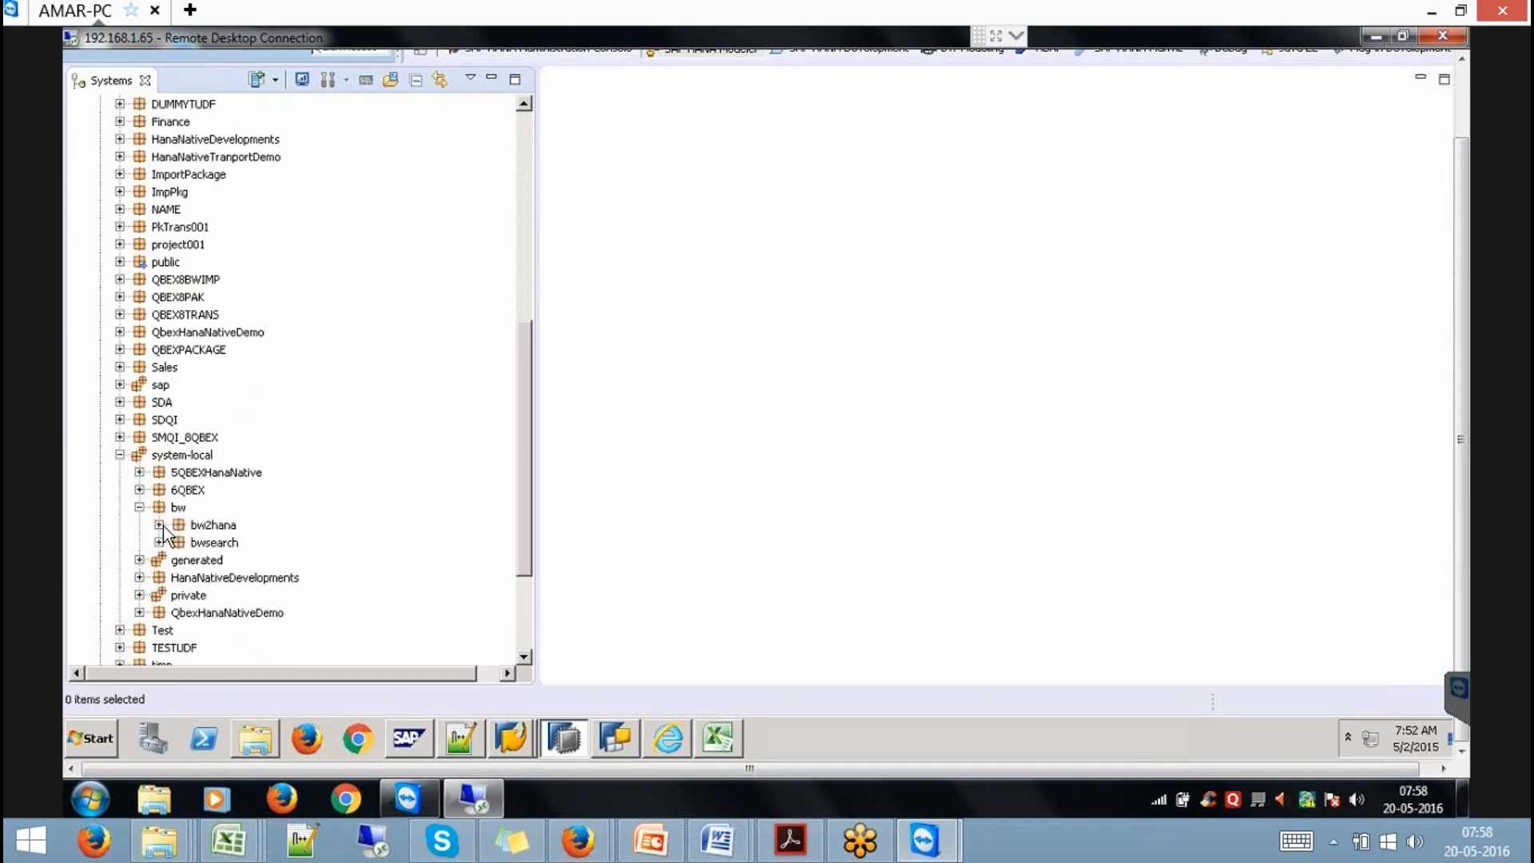
pyautogui.click(160, 524)
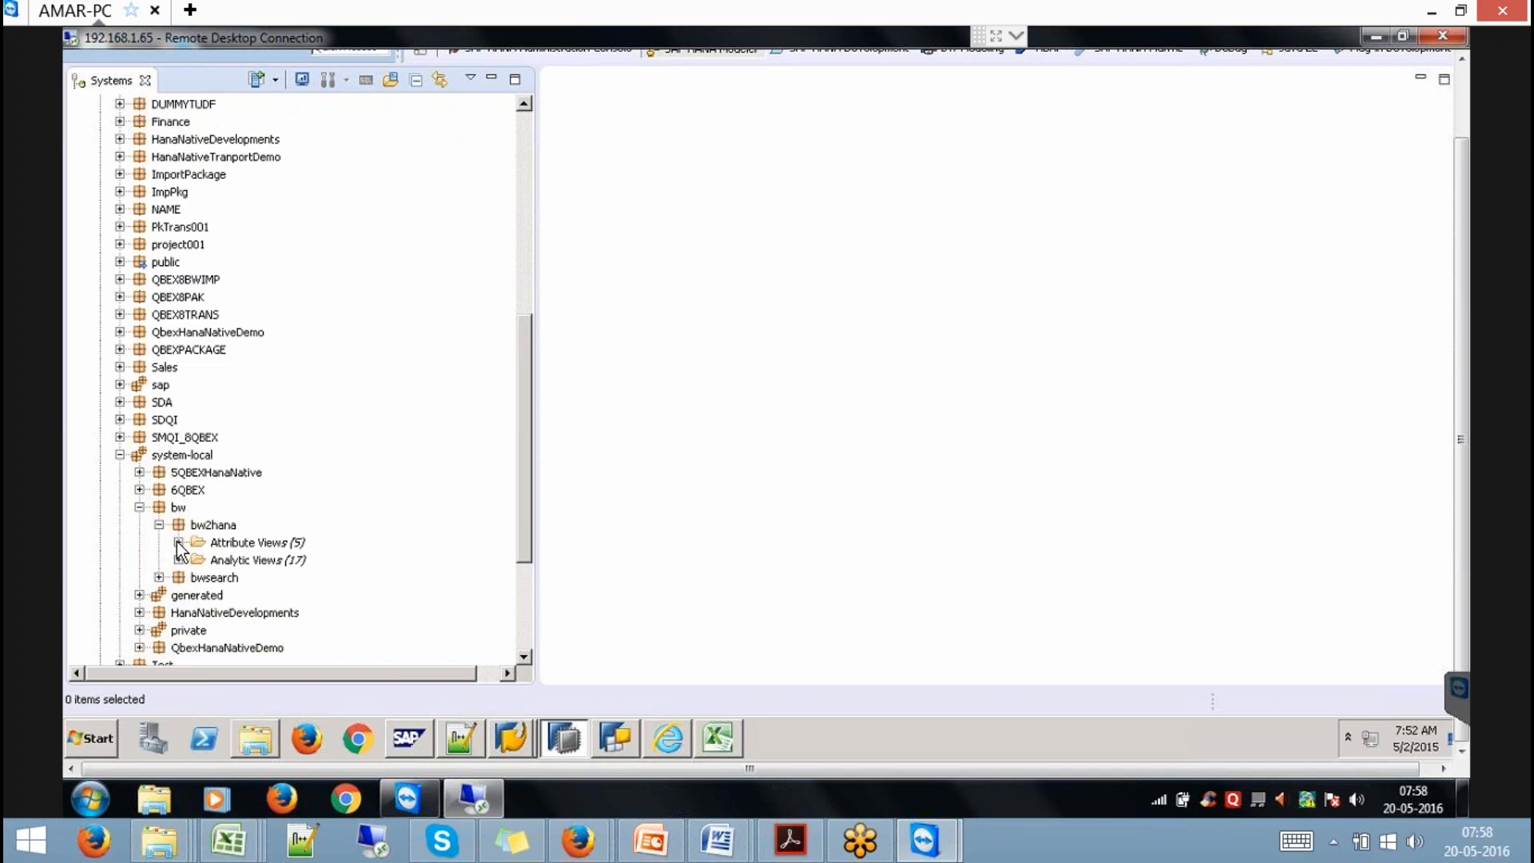
pyautogui.click(178, 542)
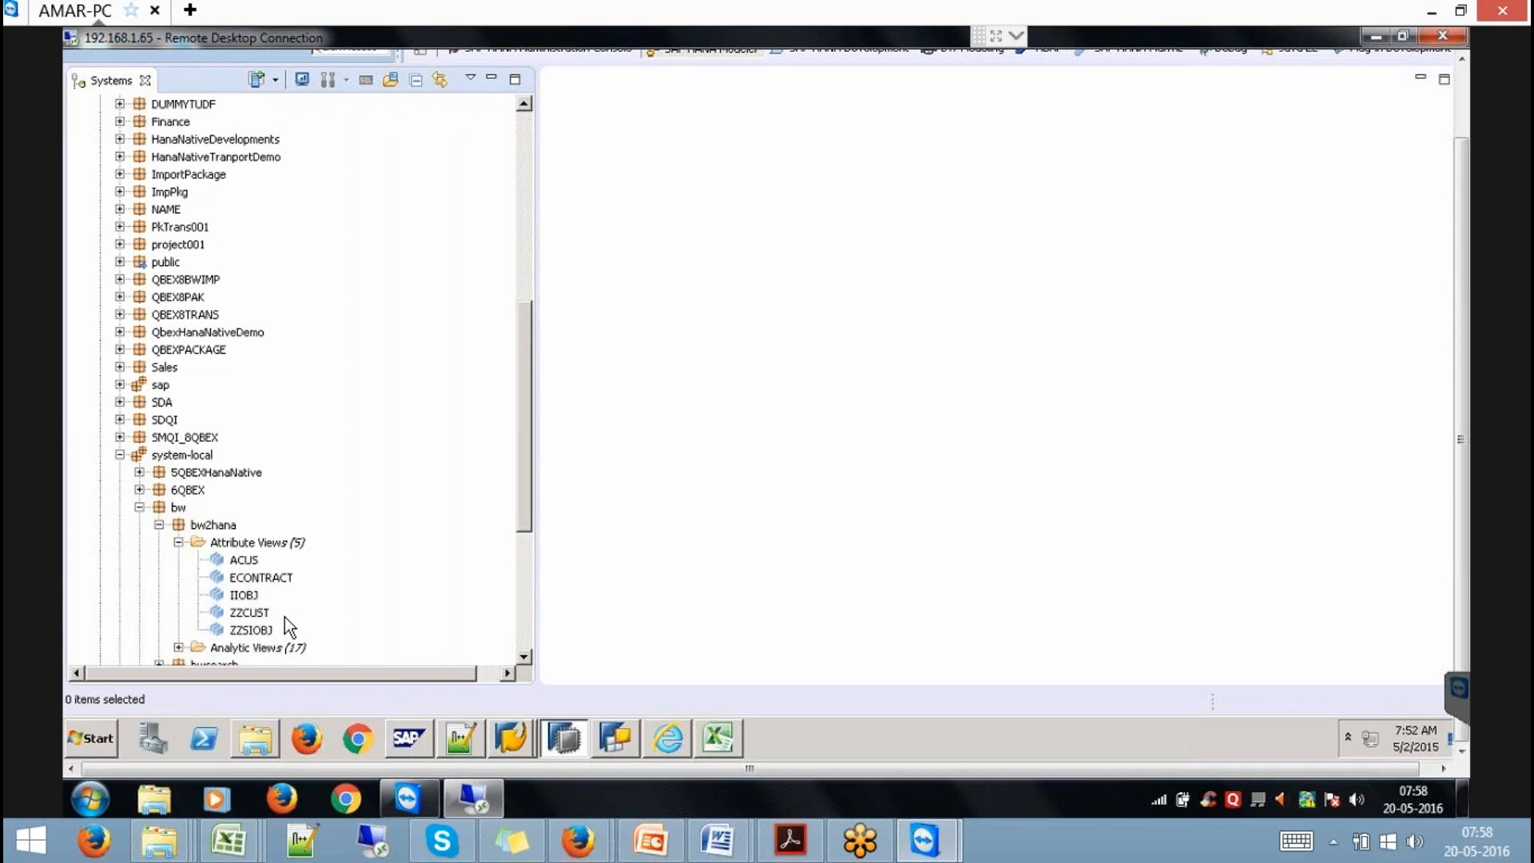
pyautogui.click(178, 542)
pyautogui.click(178, 560)
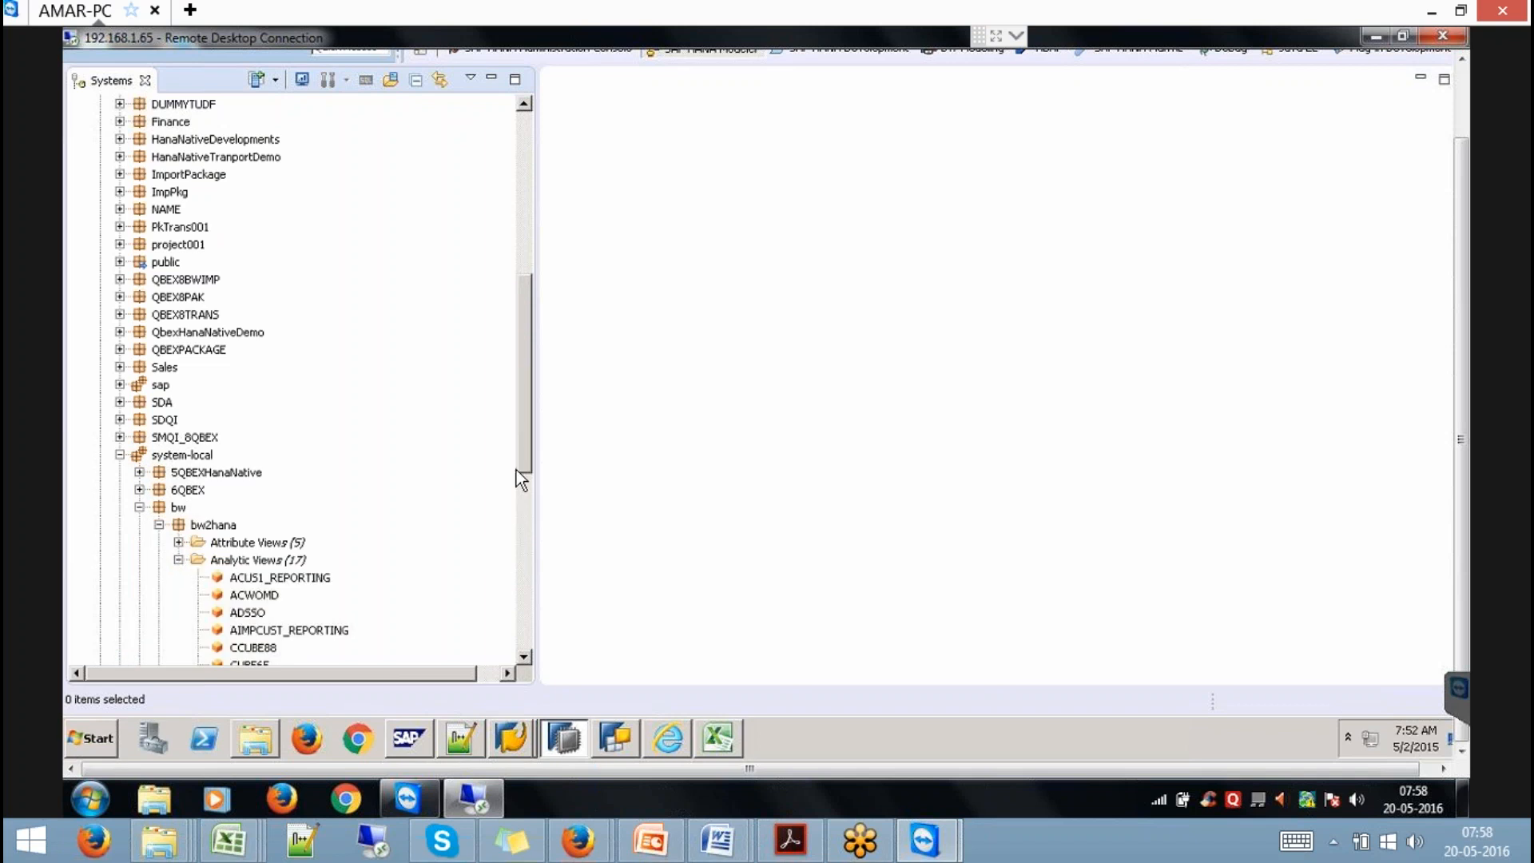
pyautogui.moveTo(525, 474); pyautogui.dragTo(525, 577)
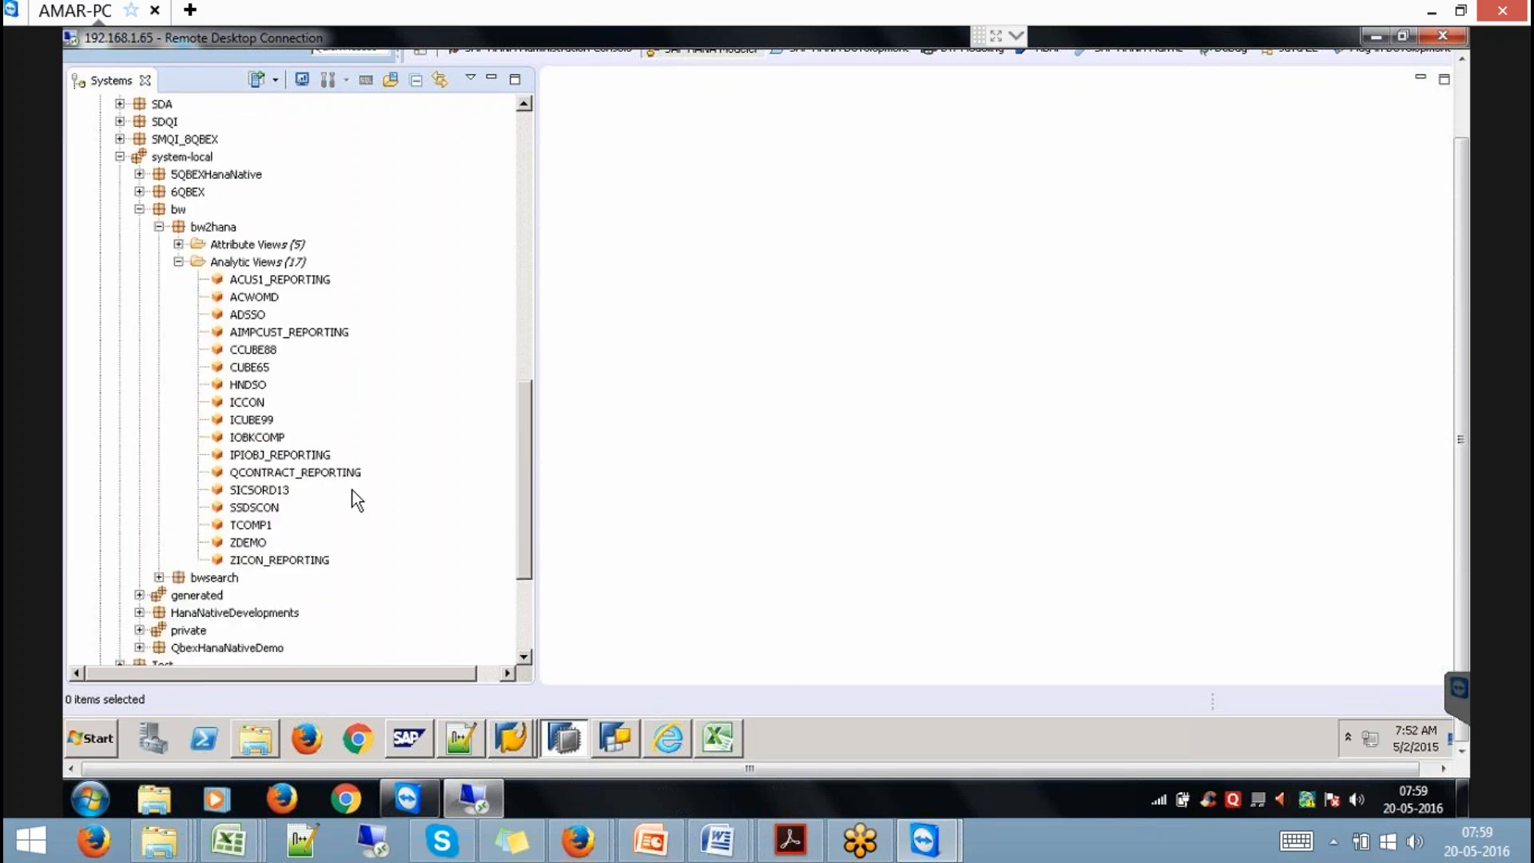
pyautogui.click(250, 421)
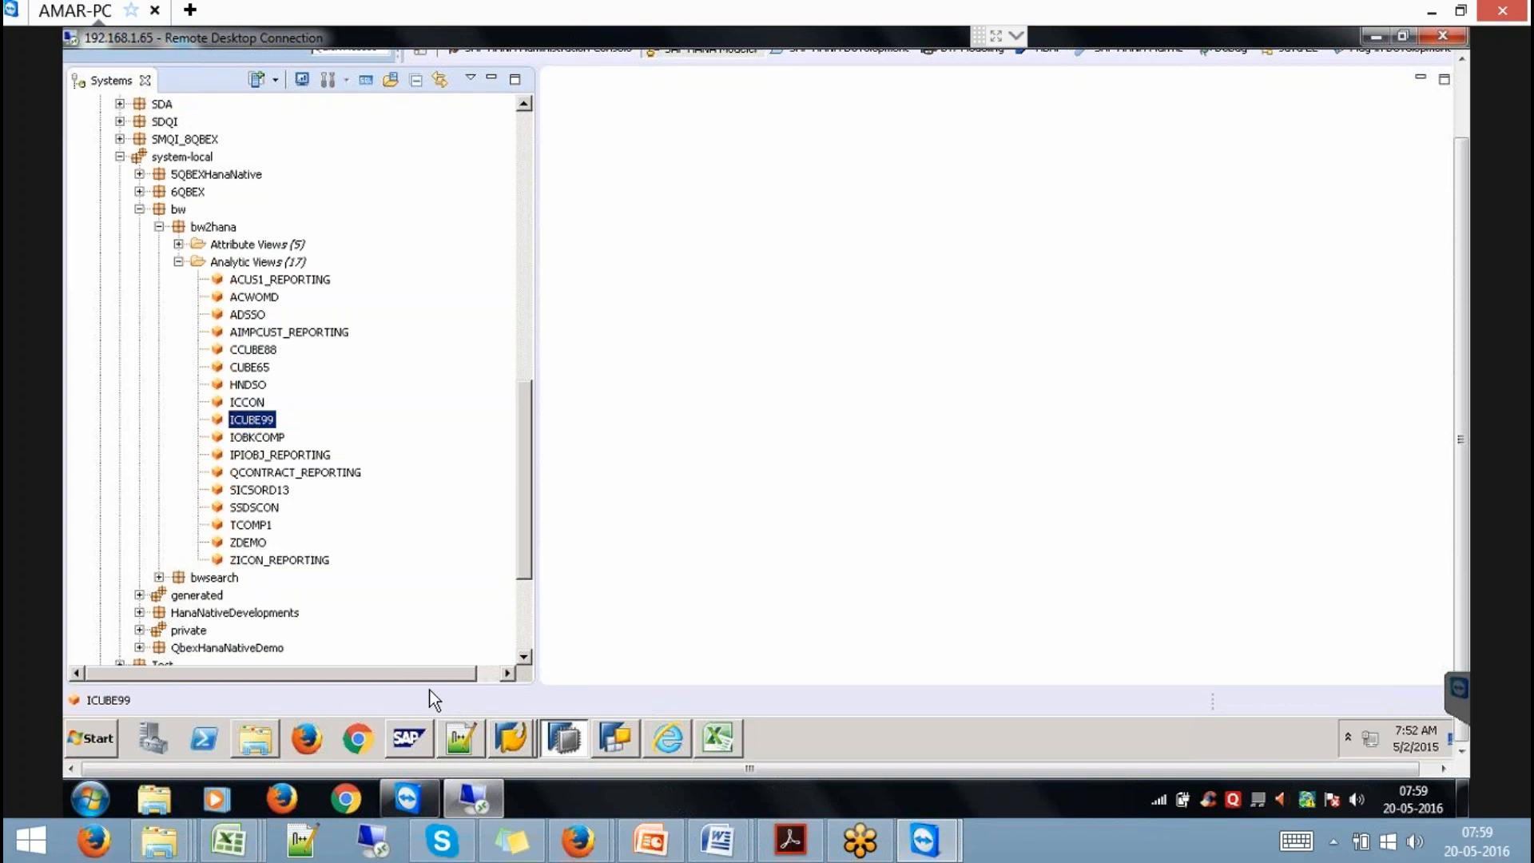
pyautogui.click(511, 739)
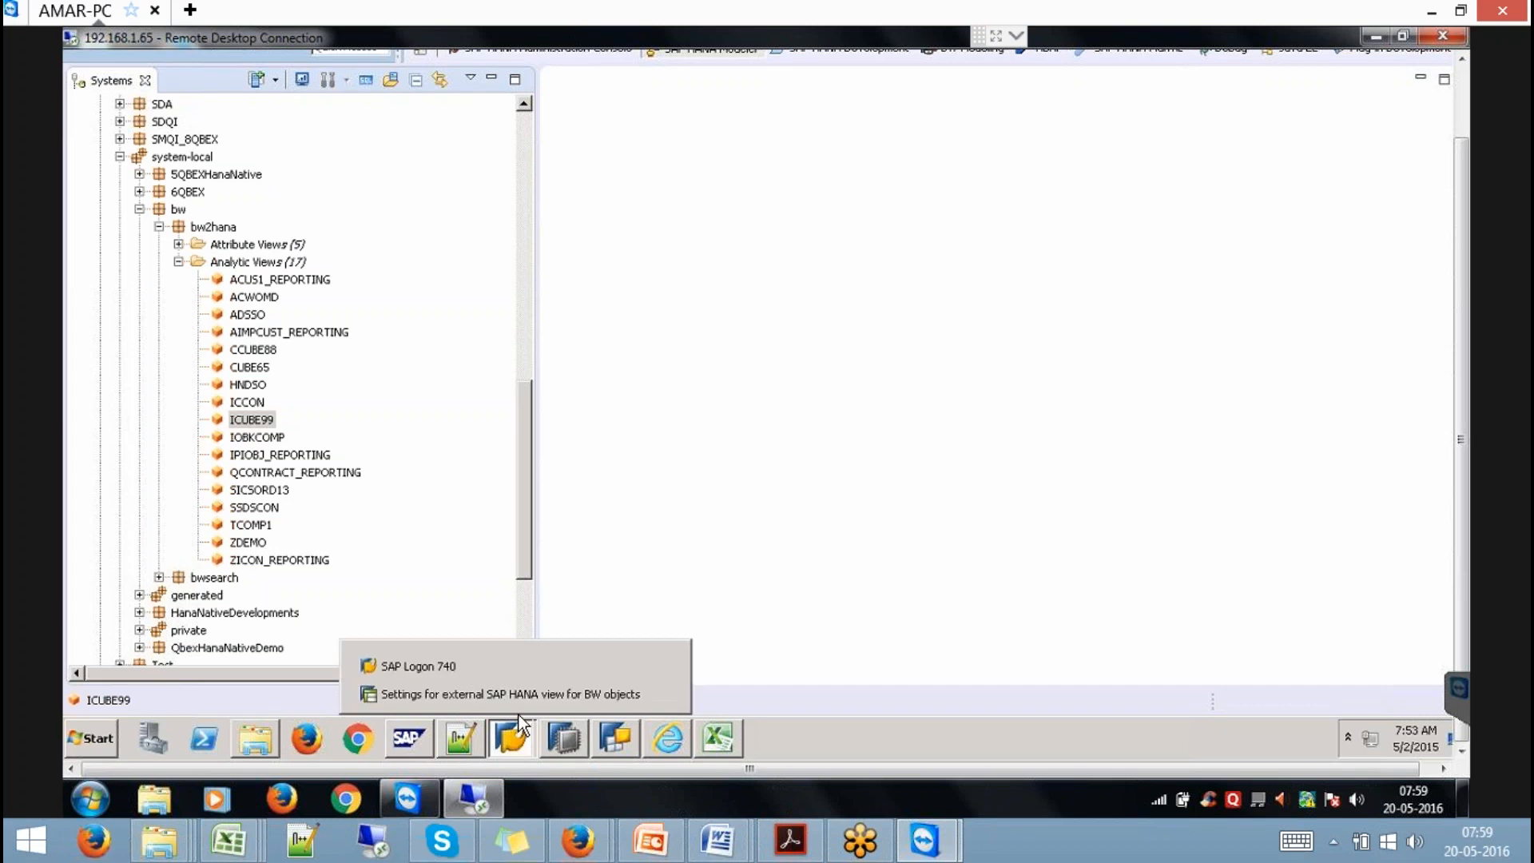
pyautogui.click(521, 695)
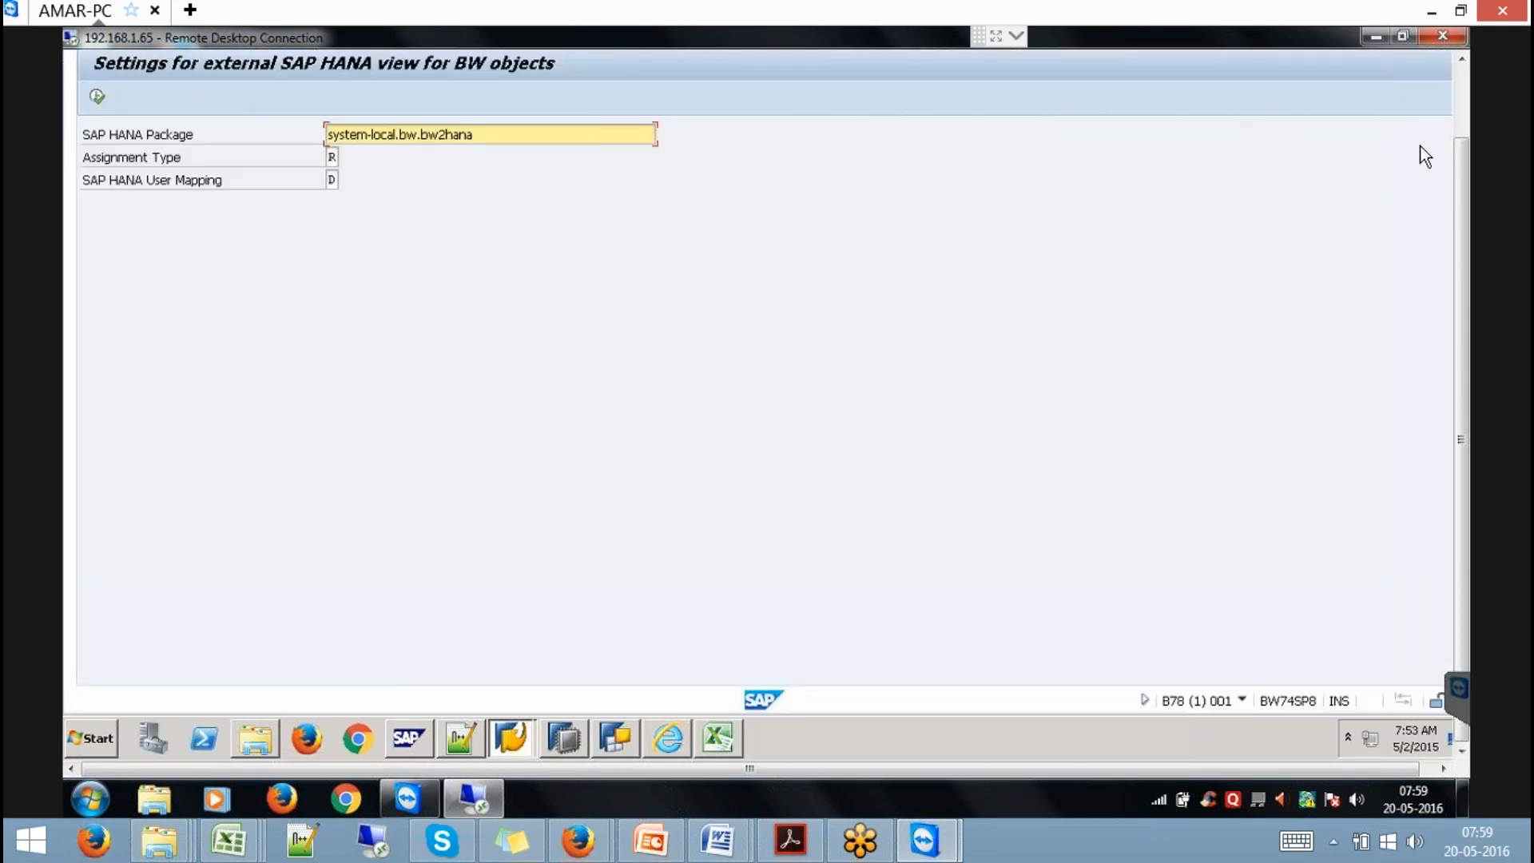
# Open the Data Warehousing Workbench with transaction /NRSA1.
pyautogui.click(1459, 90)
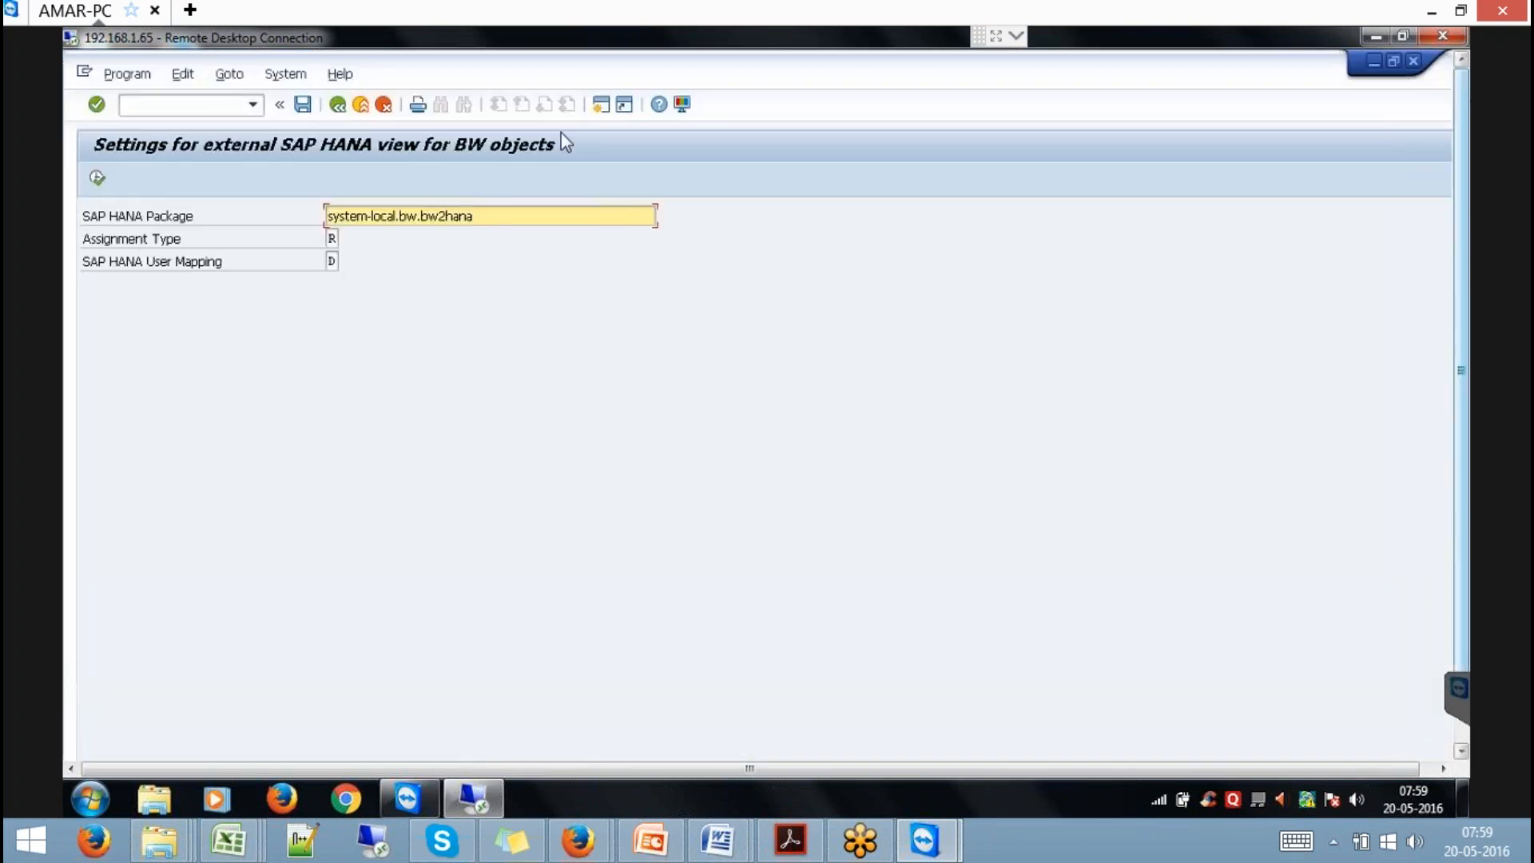
pyautogui.click(210, 106)
pyautogui.write('/NRSA1')
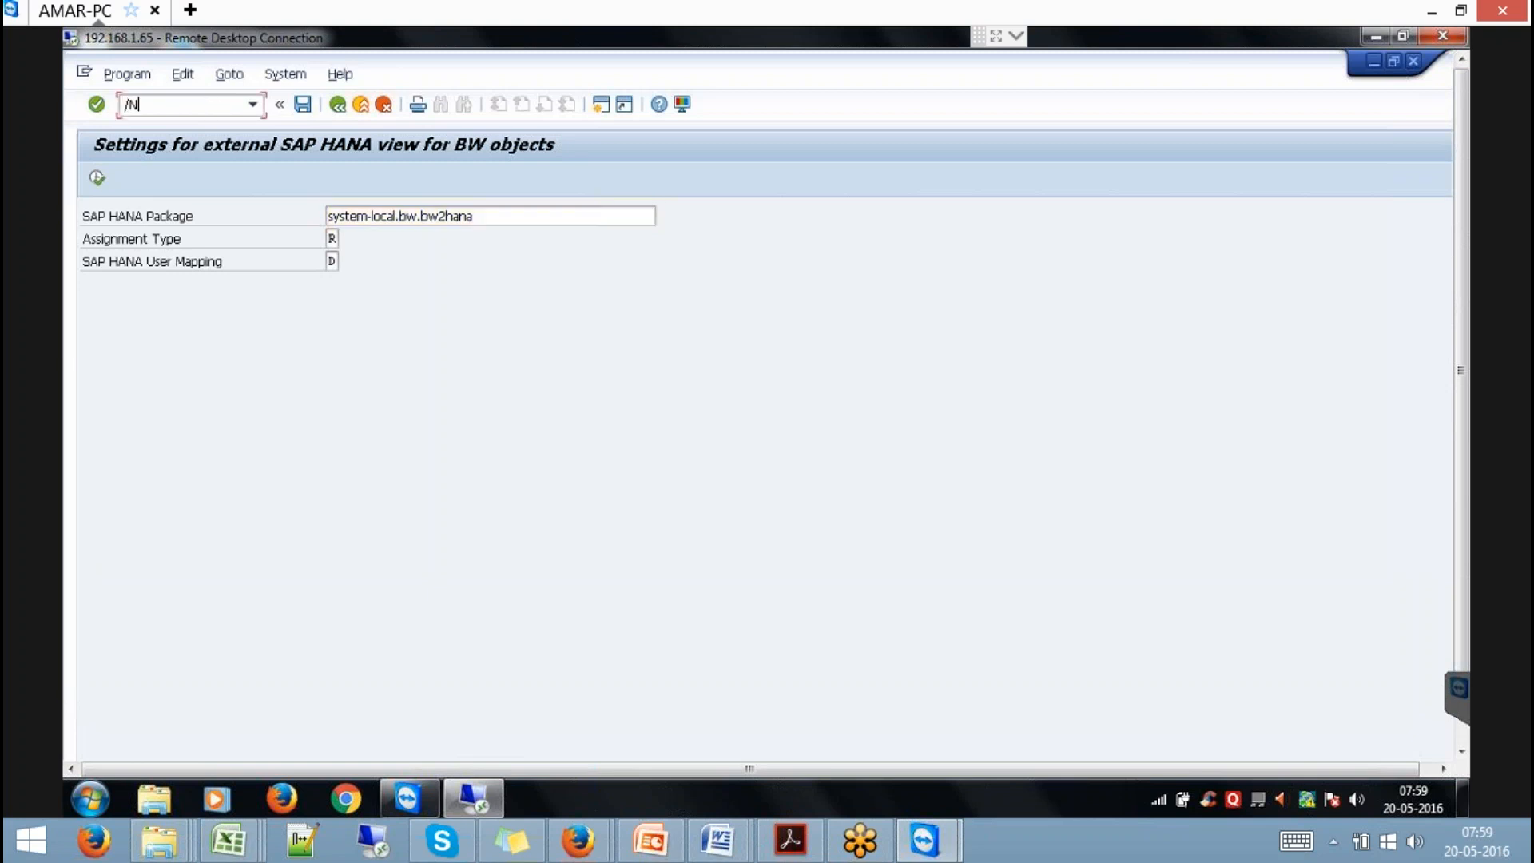
pyautogui.press('Return')
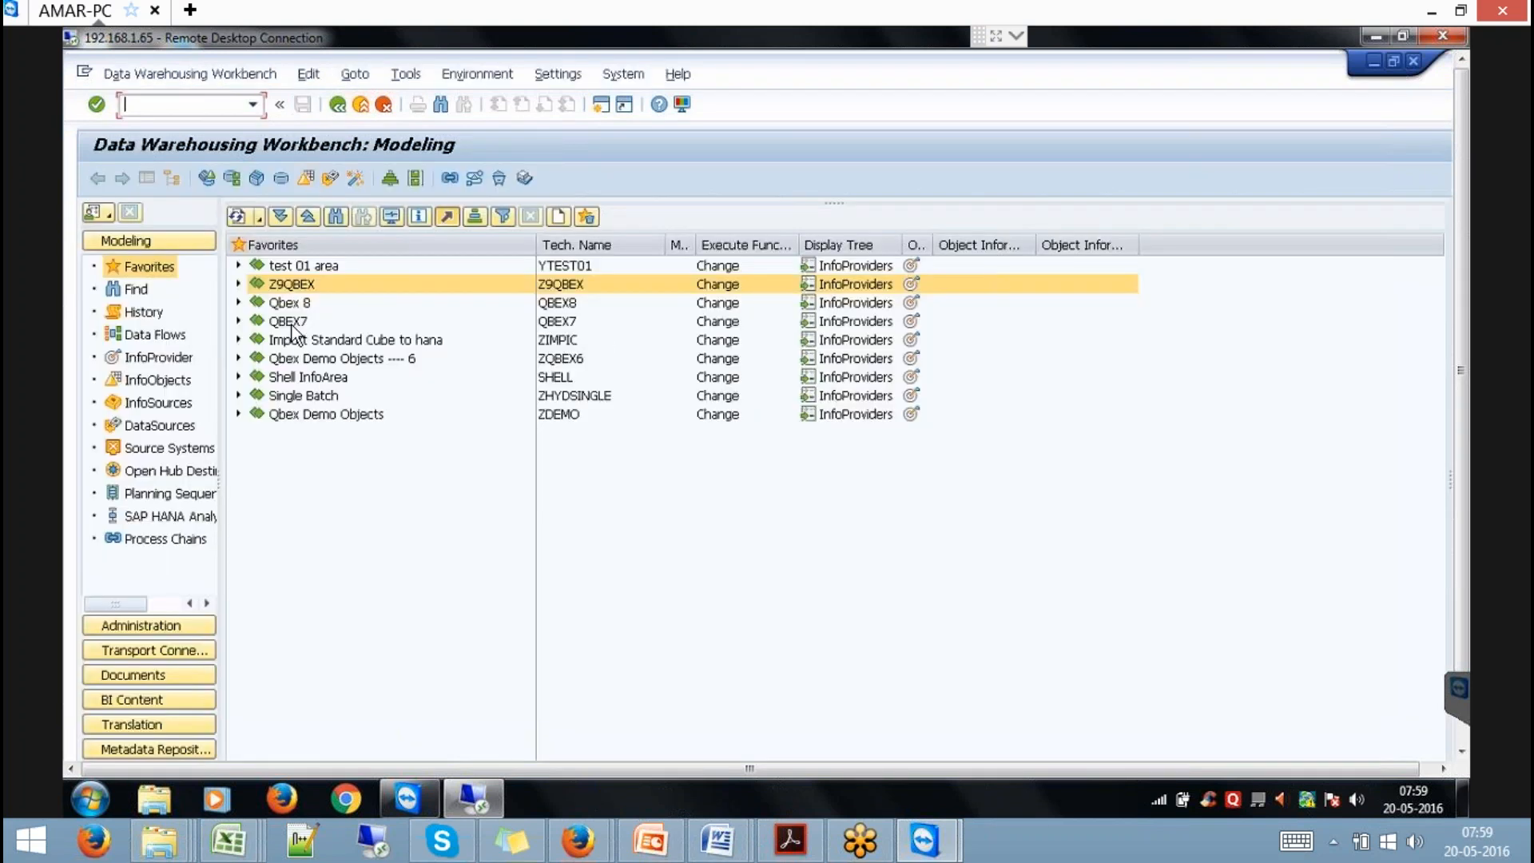
# Expand the Z9QBEX favorites folder to show CUBE99, V9VMDL and ICUBE99.
pyautogui.click(236, 283)
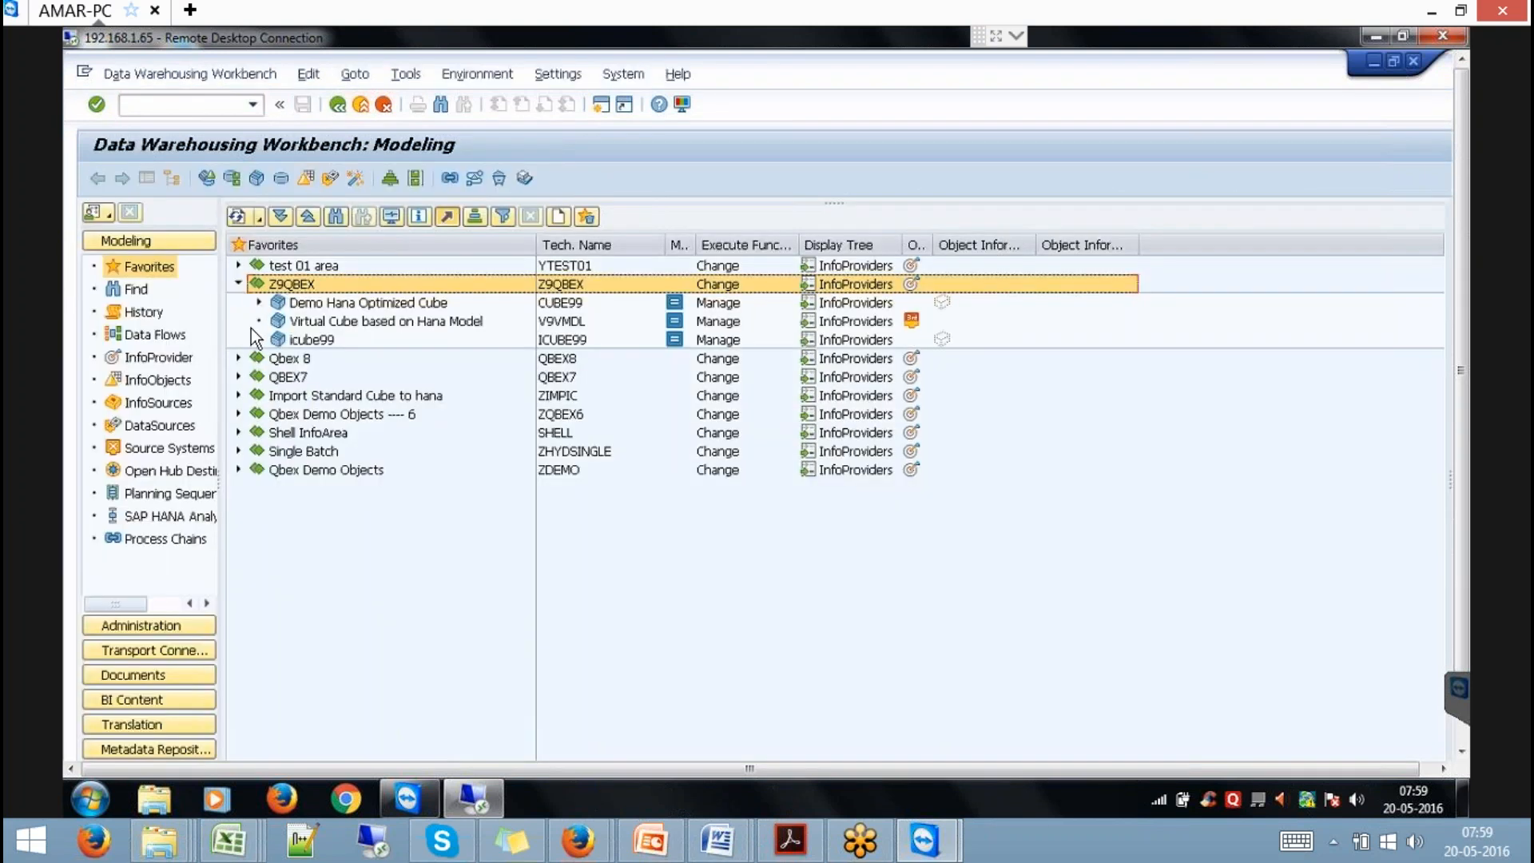
pyautogui.click(239, 357)
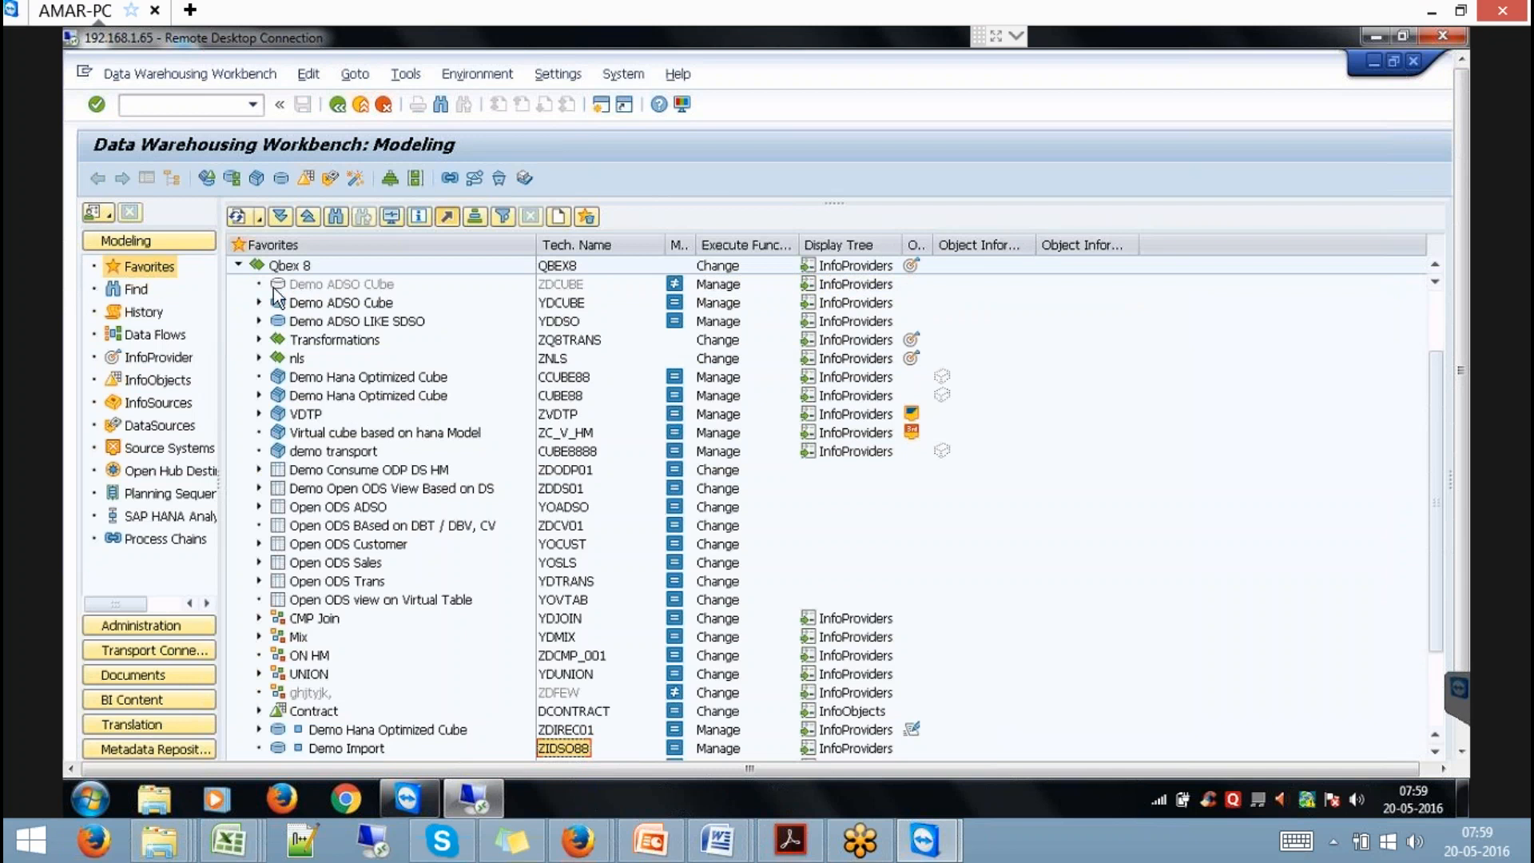
pyautogui.click(239, 266)
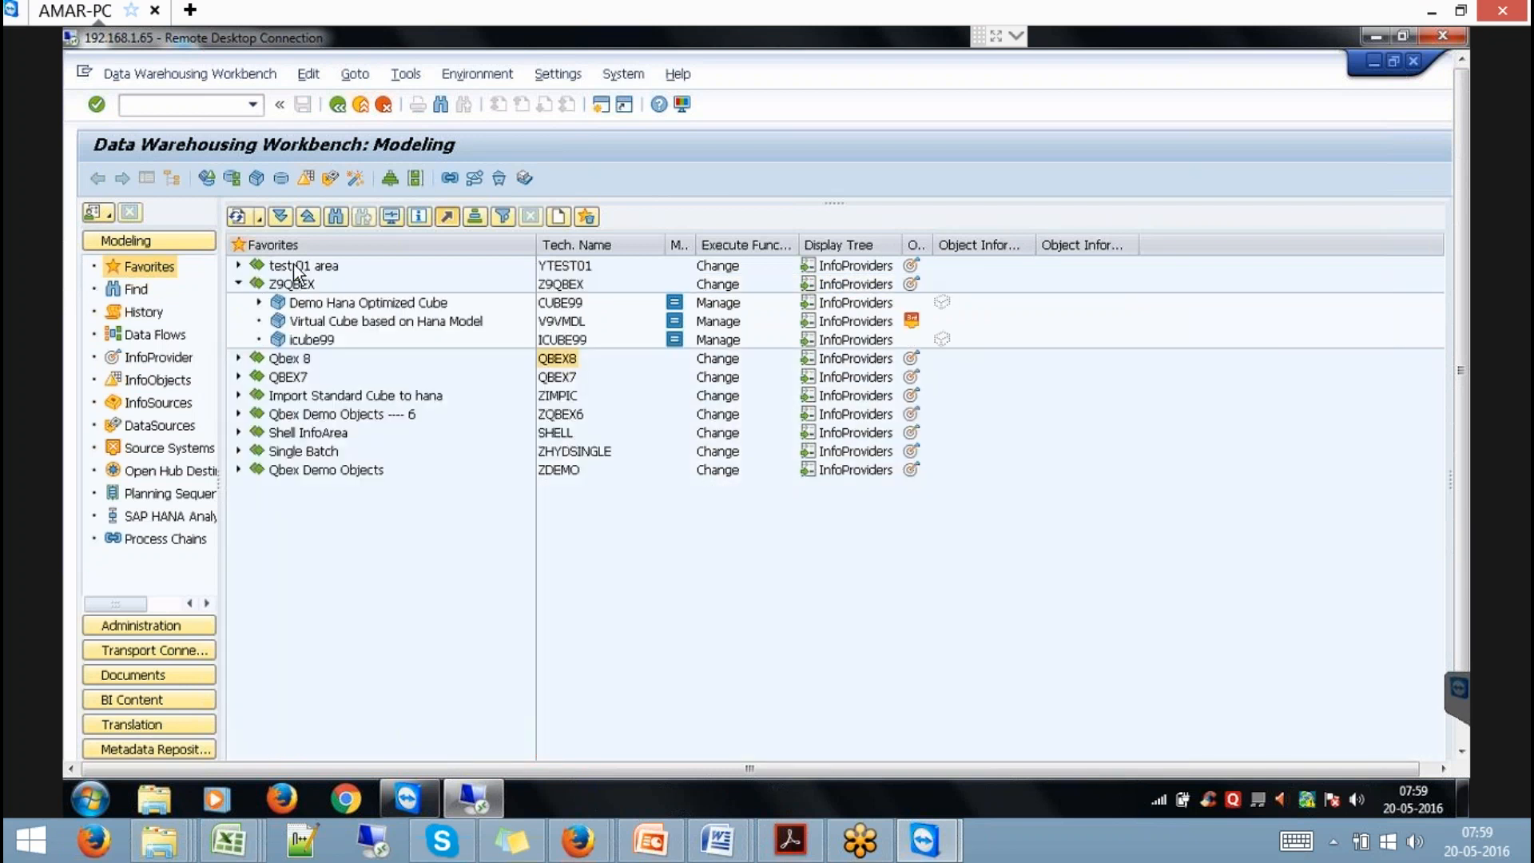
pyautogui.rightClick(307, 288)
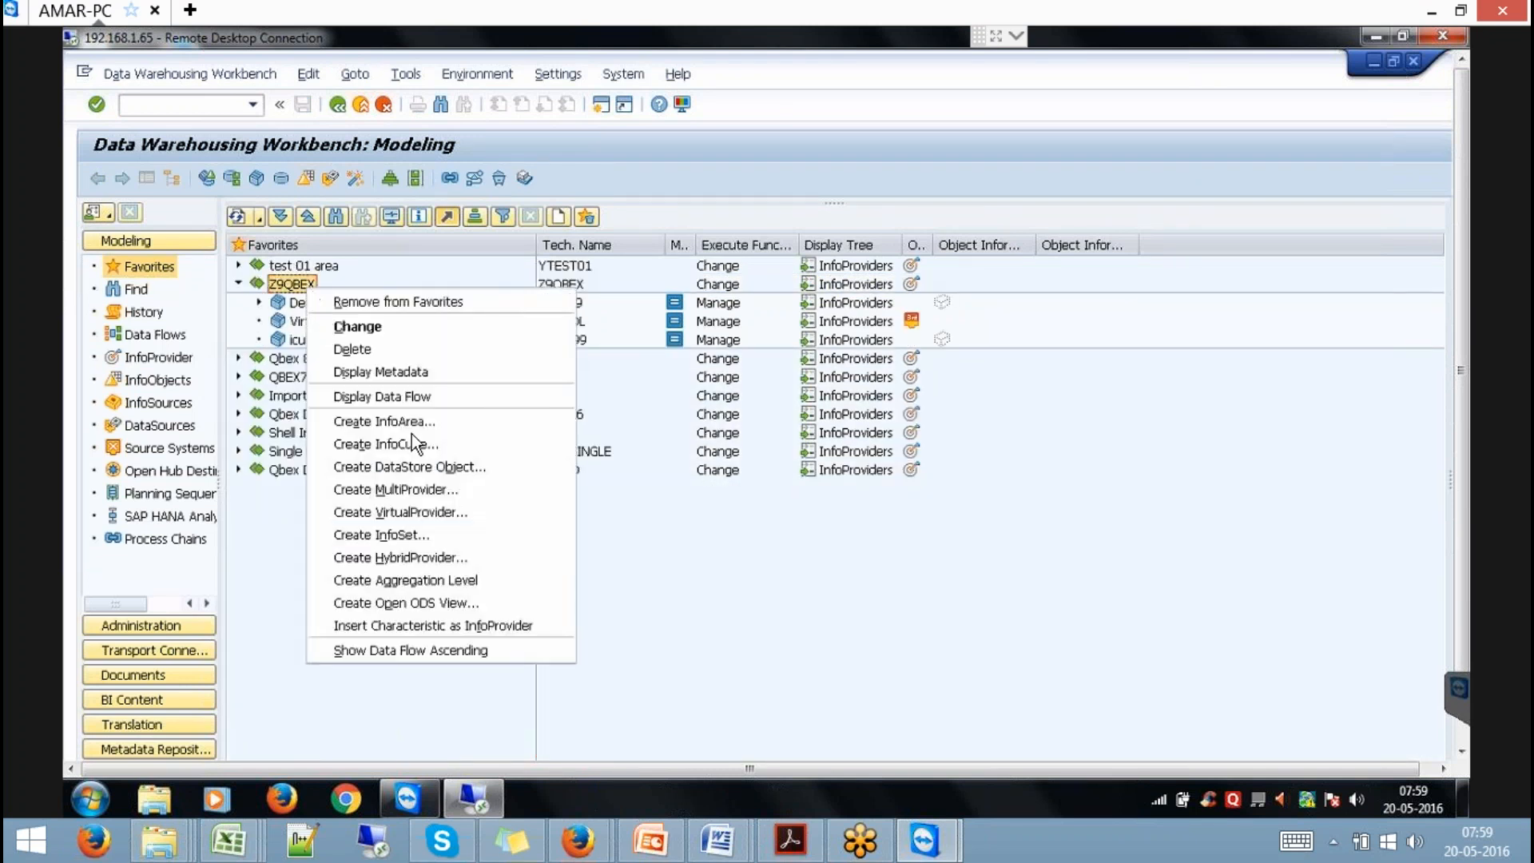
# Create DataStore object IZIDSO99 in Z9QBEX using template ZIDSO88.
pyautogui.click(480, 466)
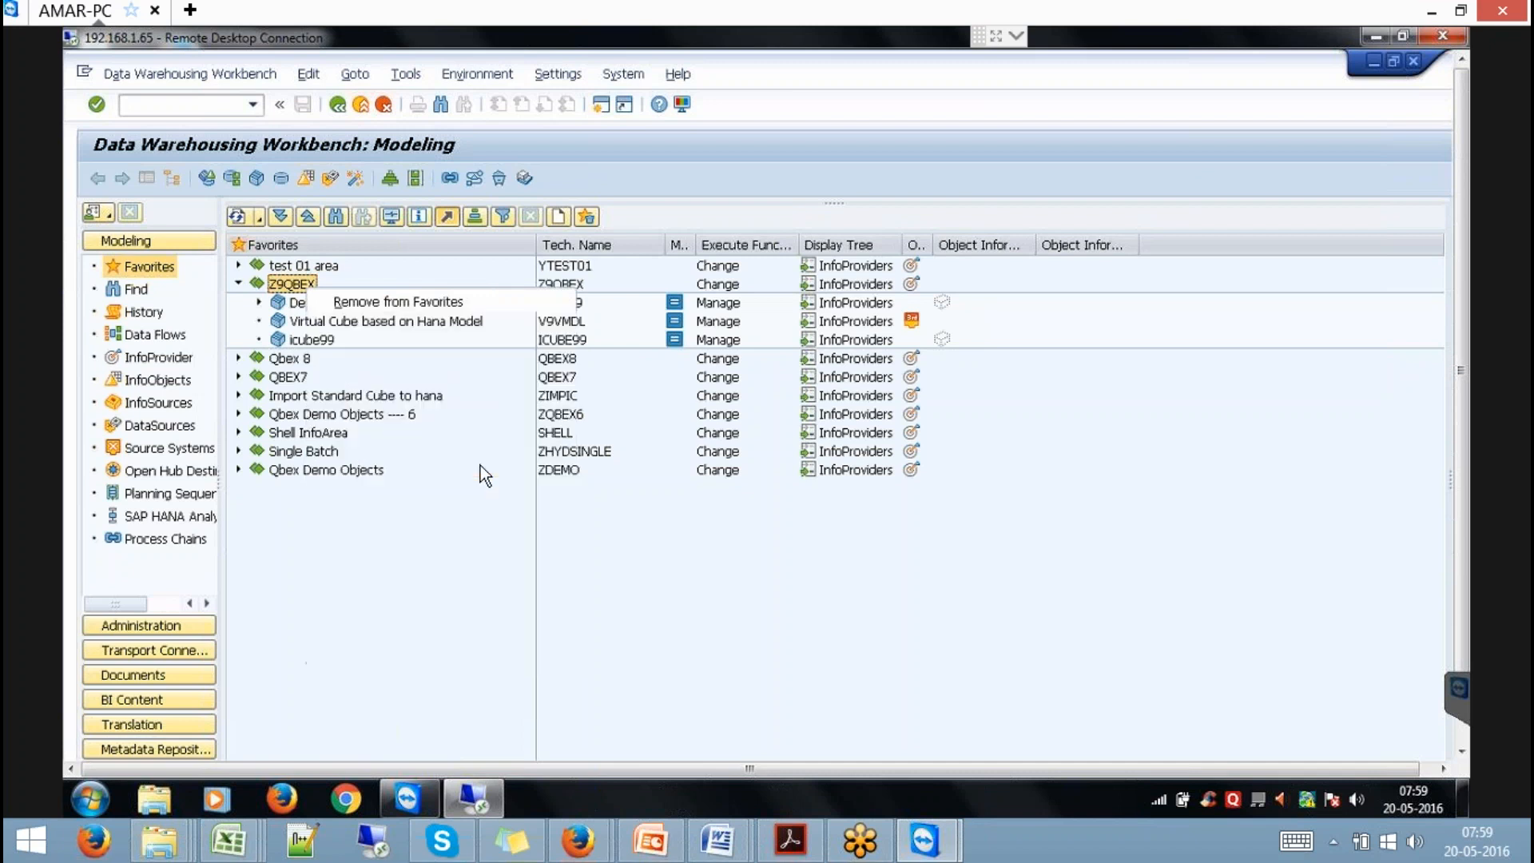
pyautogui.click(352, 429)
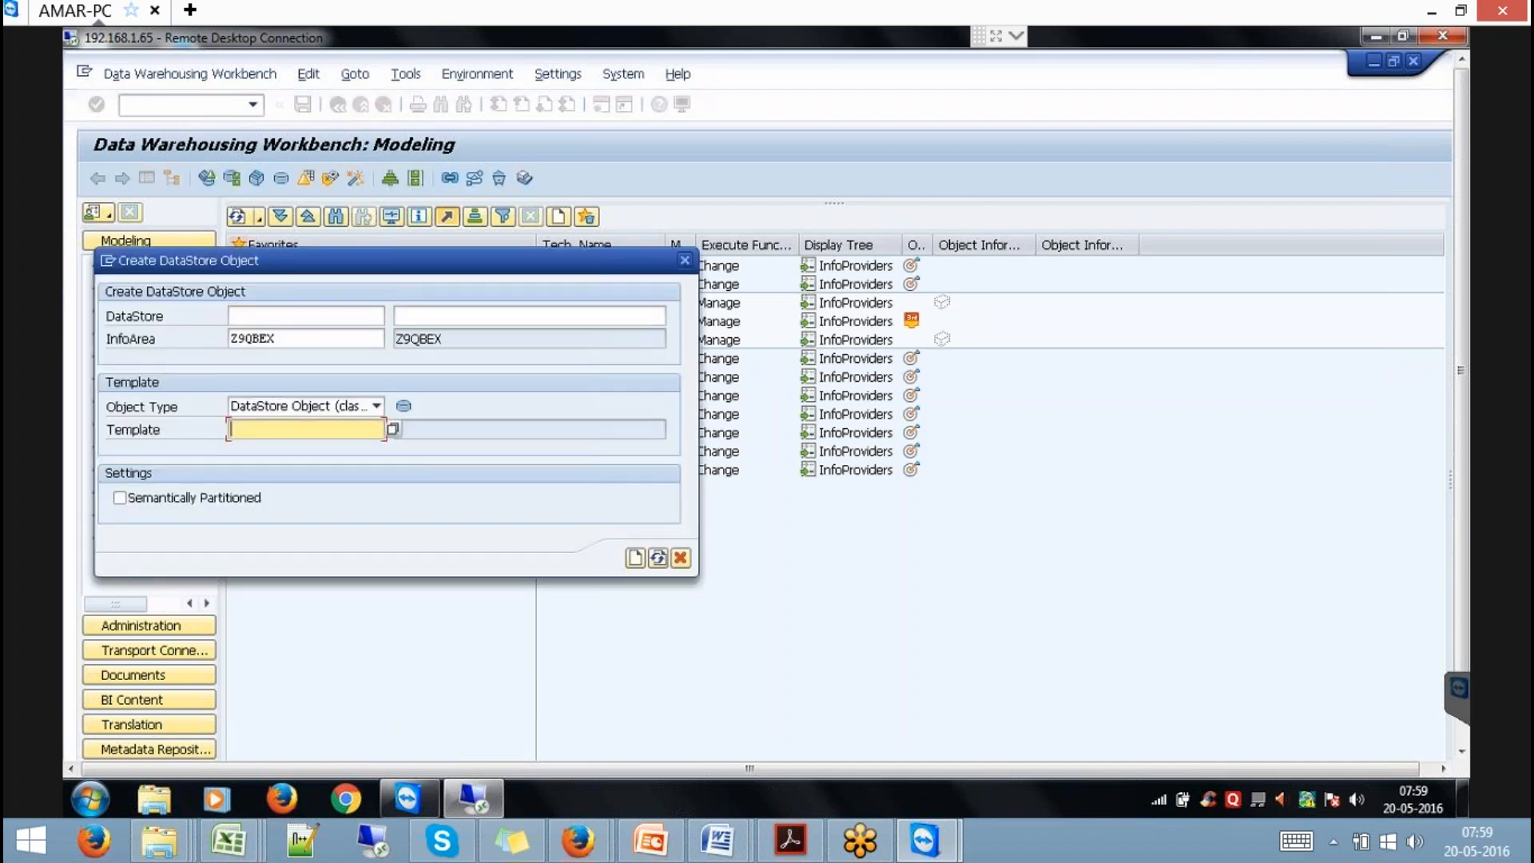
pyautogui.write('ZIDS088')
pyautogui.click(272, 318)
pyautogui.write('ZIDS088')
pyautogui.press('Home')
pyautogui.write('I')
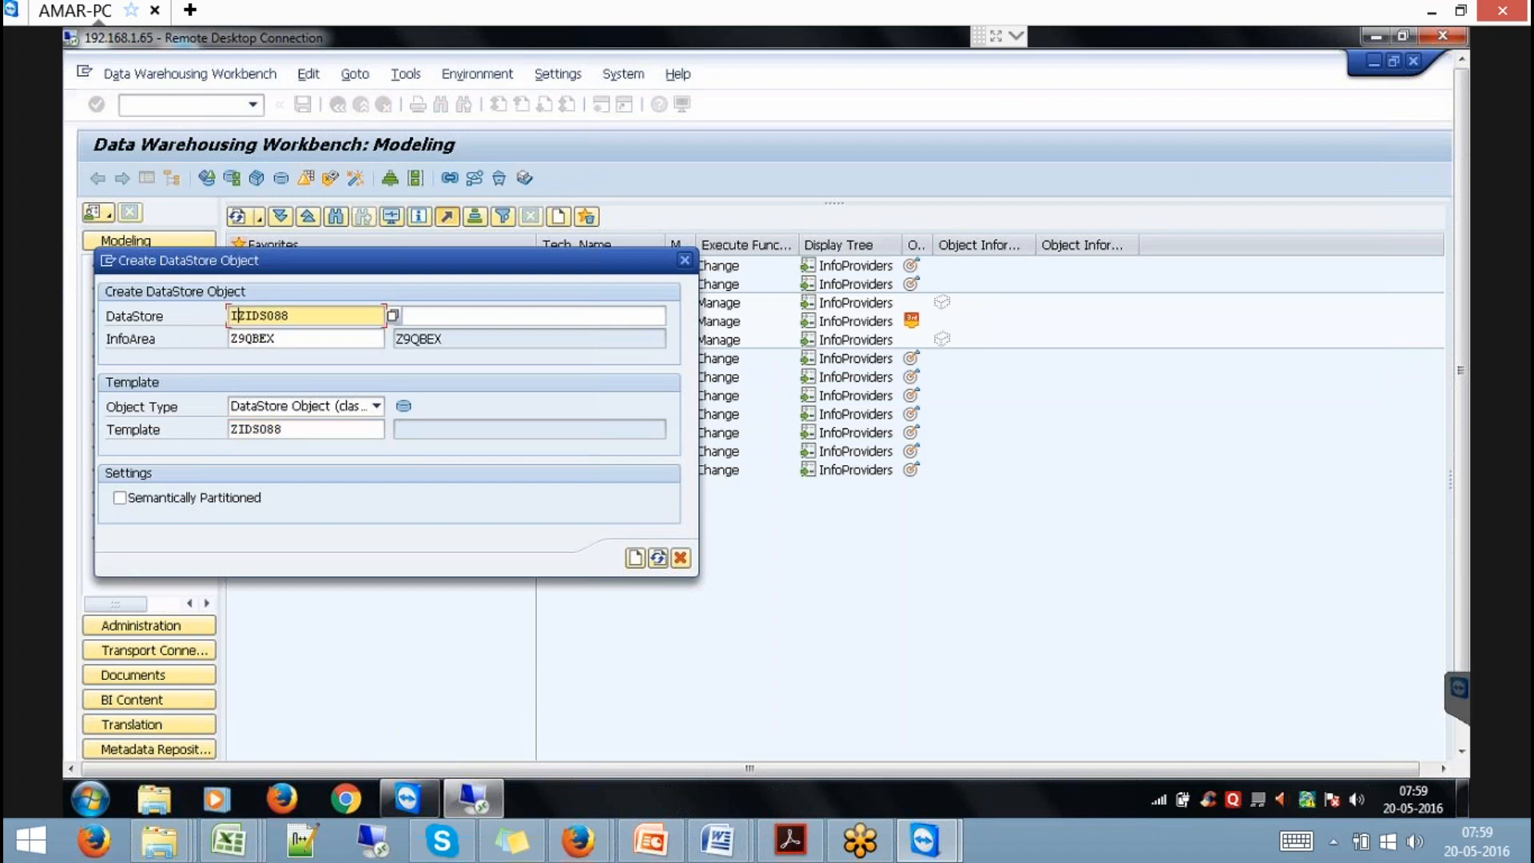
pyautogui.press('BackSpace')
pyautogui.press('BackSpace')
pyautogui.write('99')
pyautogui.press('Return')
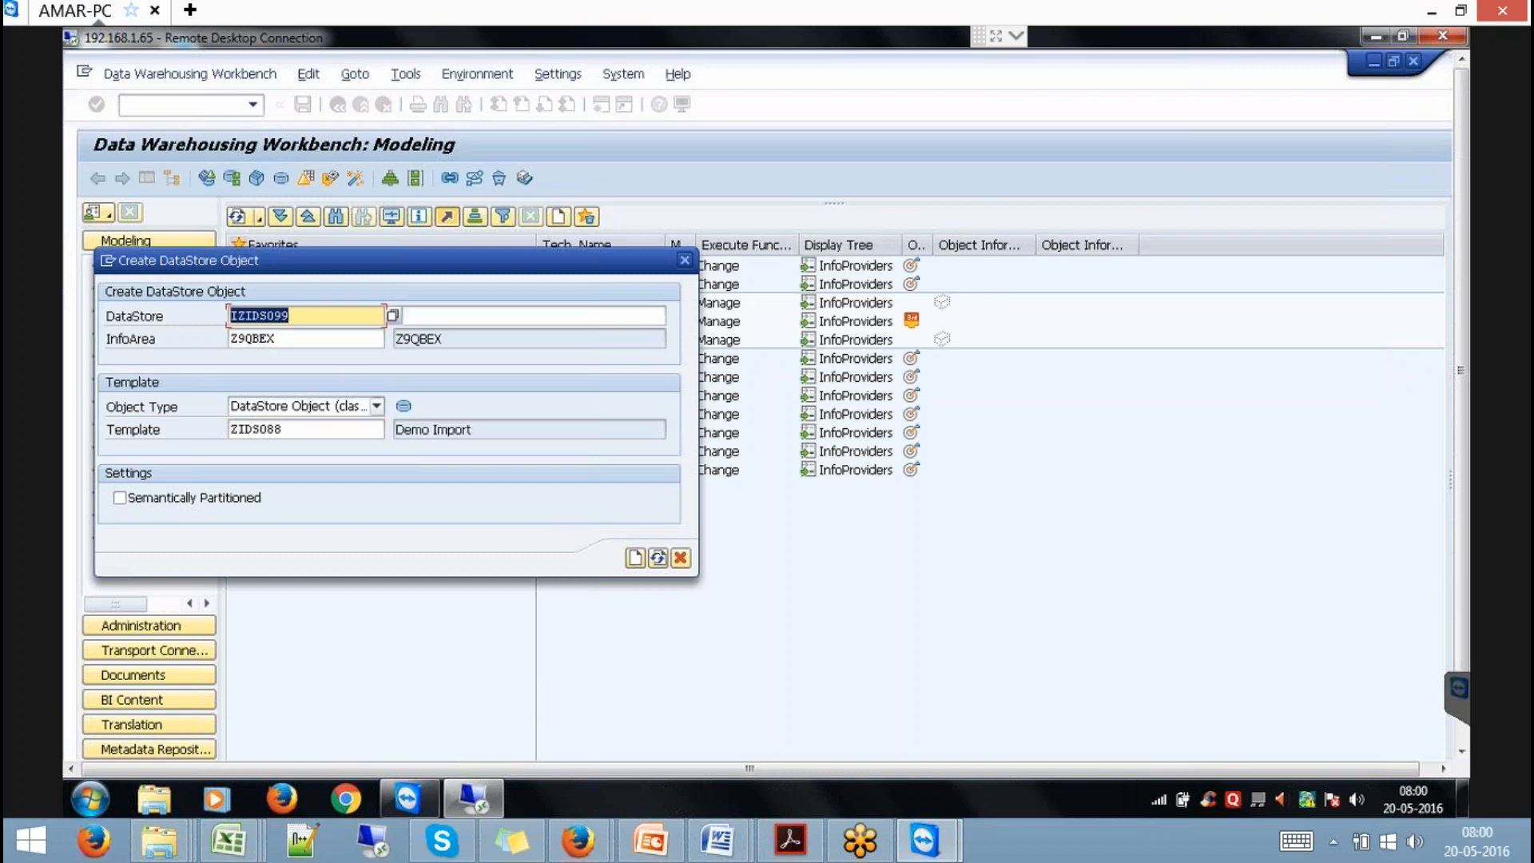
pyautogui.click(634, 563)
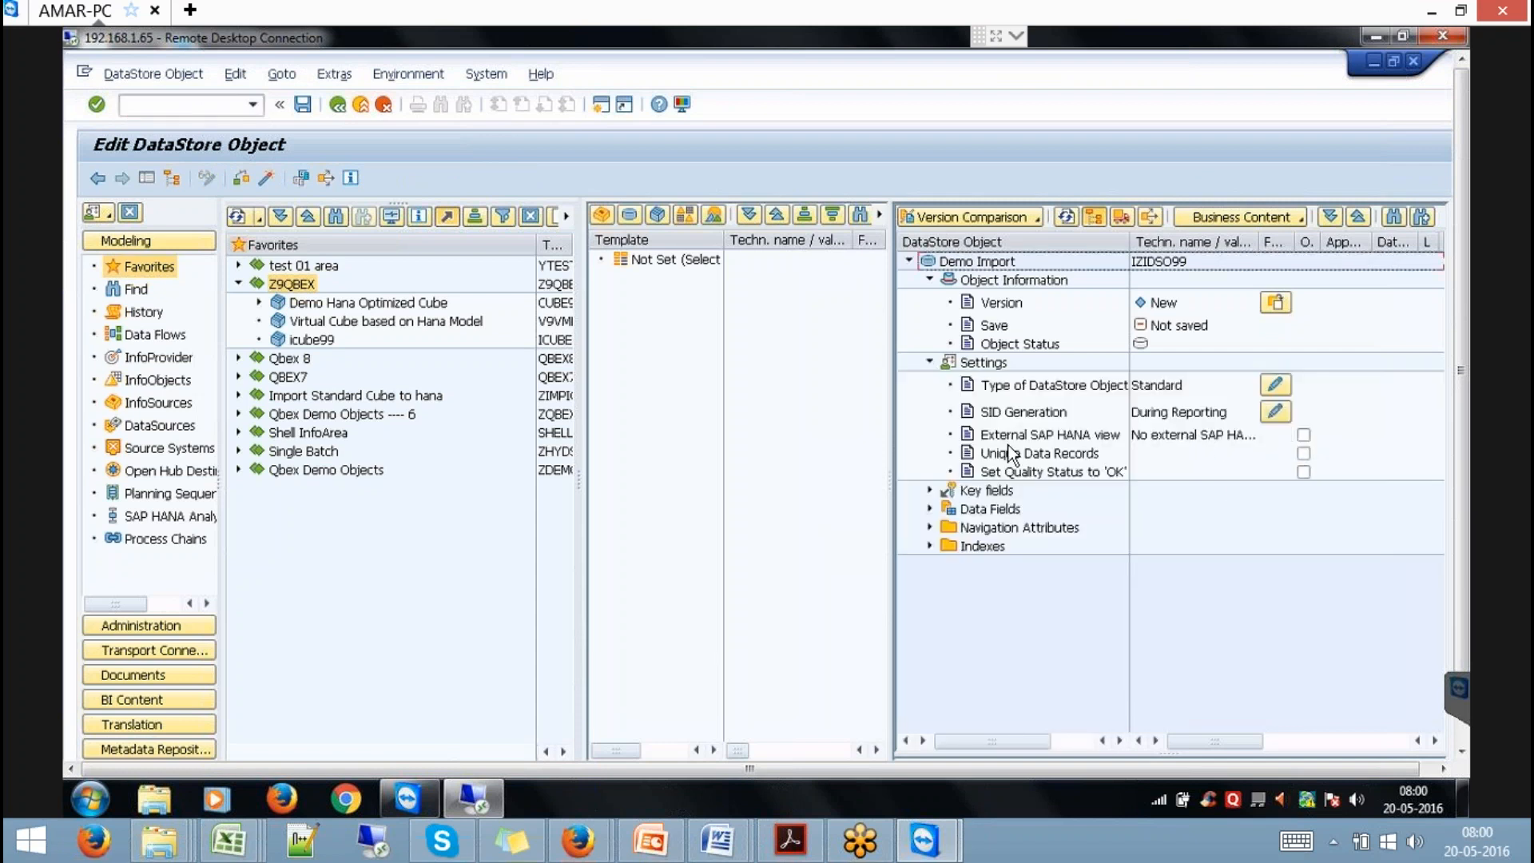
# Switch on the External SAP HANA view option for DataStore object IZIDSO99.
pyautogui.click(1307, 435)
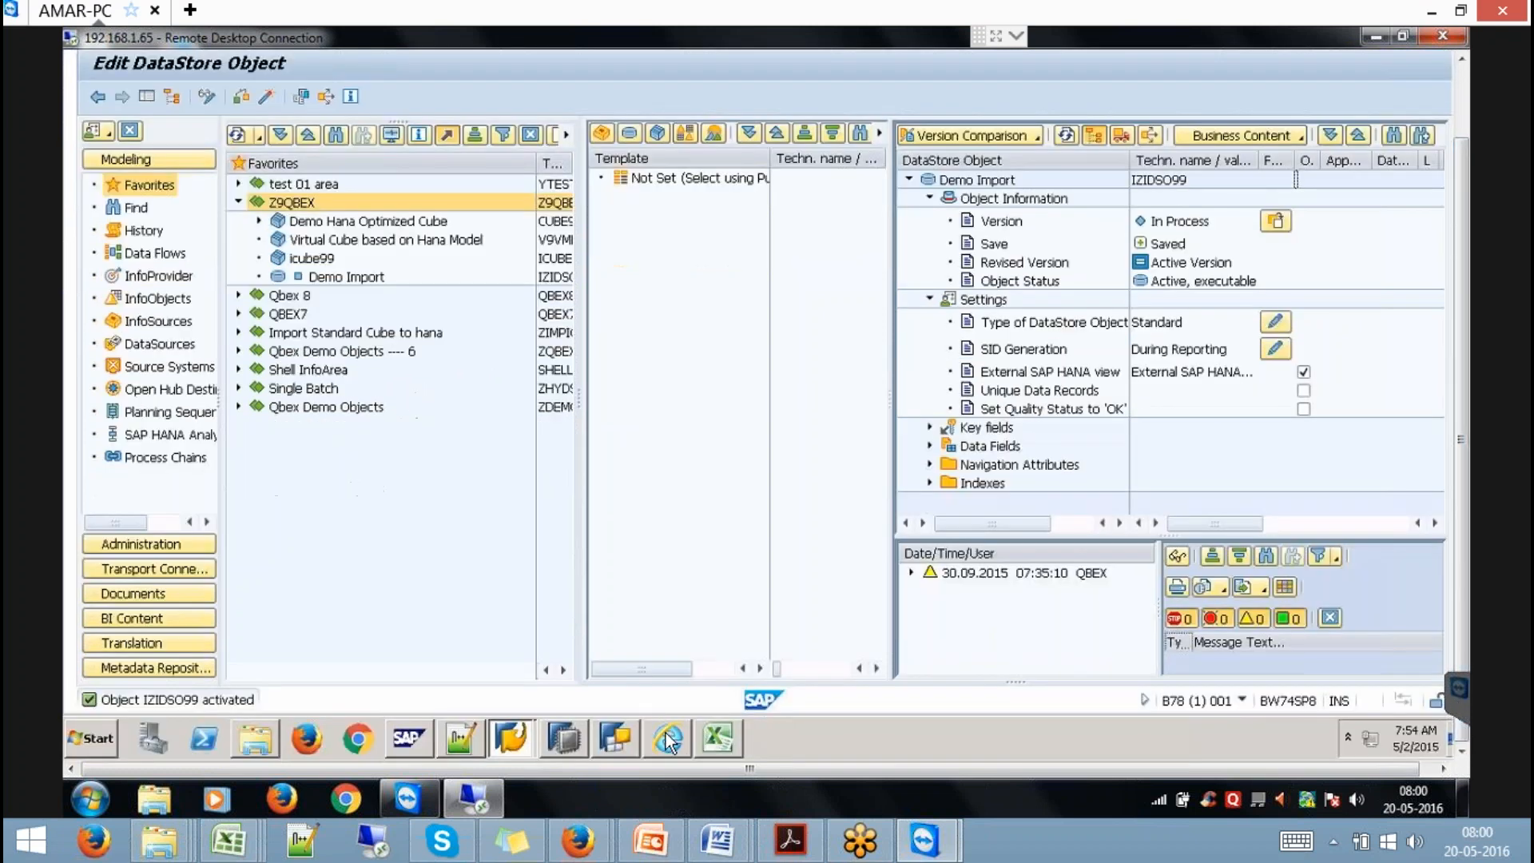
pyautogui.click(577, 735)
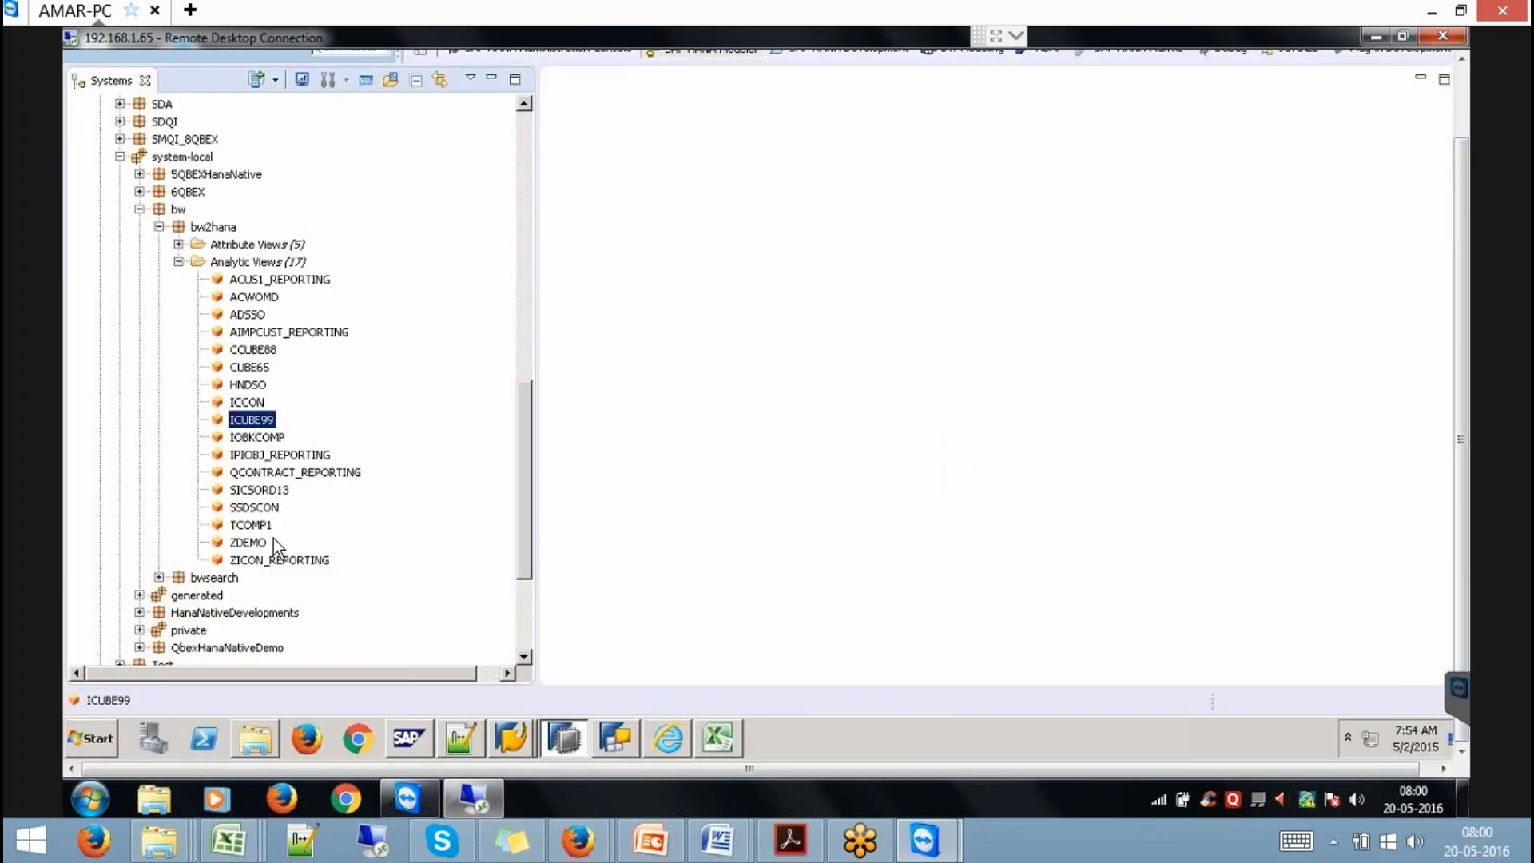
# Refresh bw2hana and select IZIDSO99 among its 18 analytic views, then return to the DSO editor.
pyautogui.rightClick(214, 227)
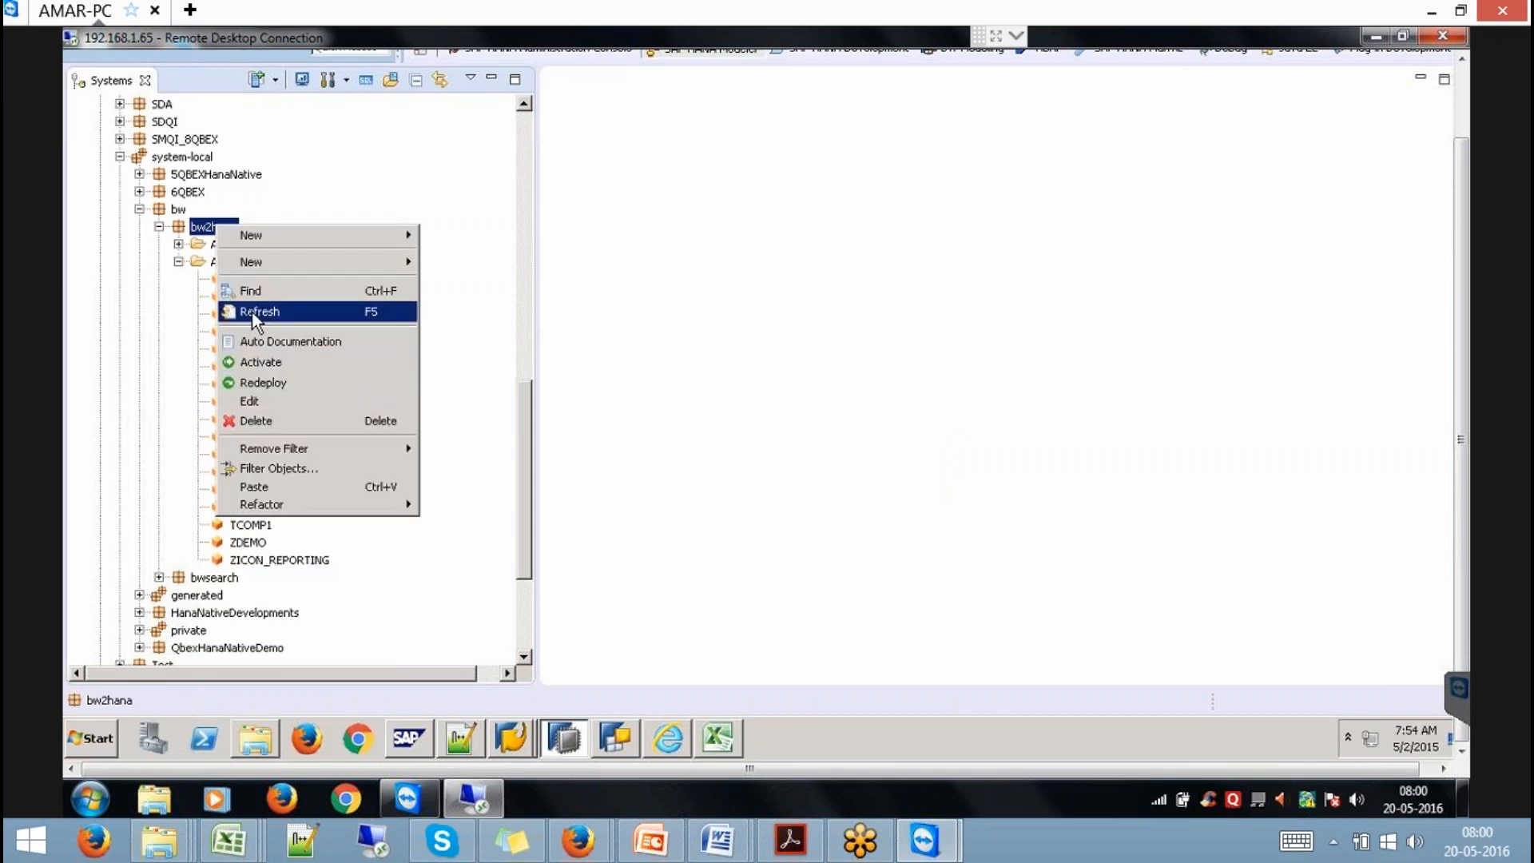
pyautogui.click(254, 313)
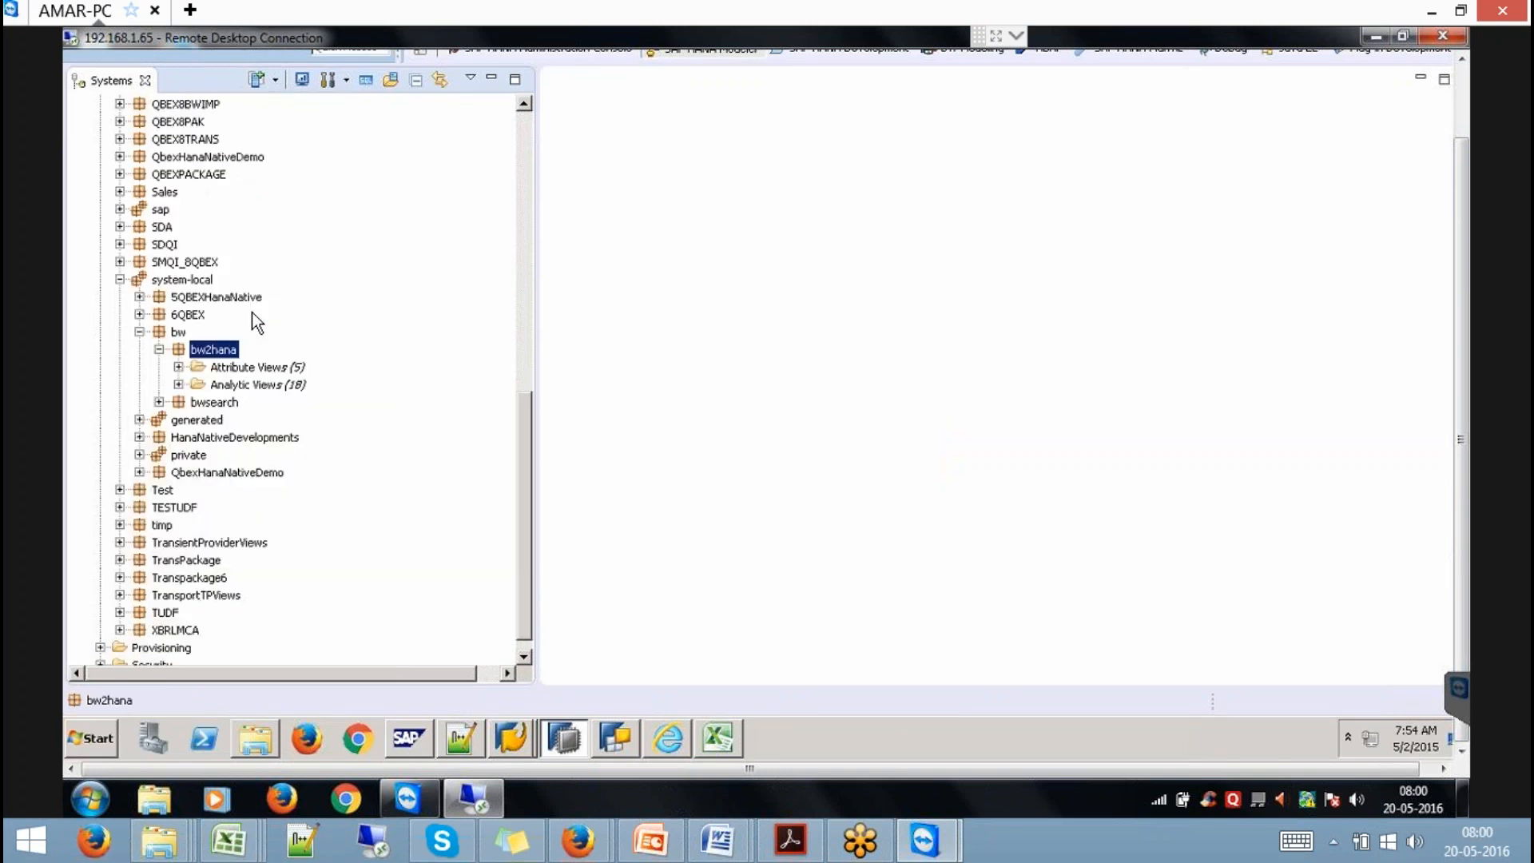
pyautogui.click(178, 384)
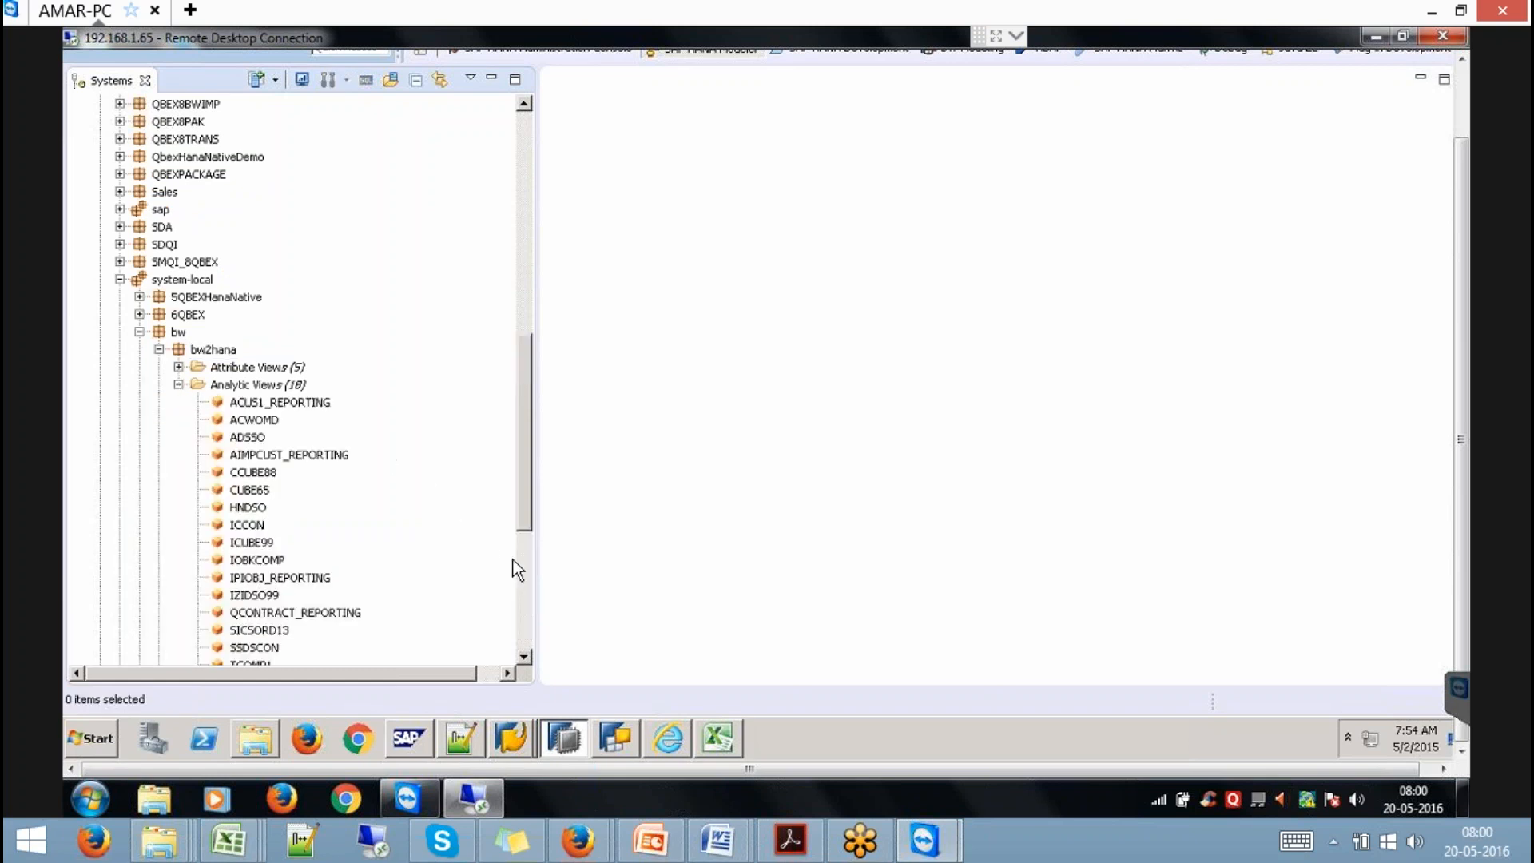
pyautogui.click(242, 598)
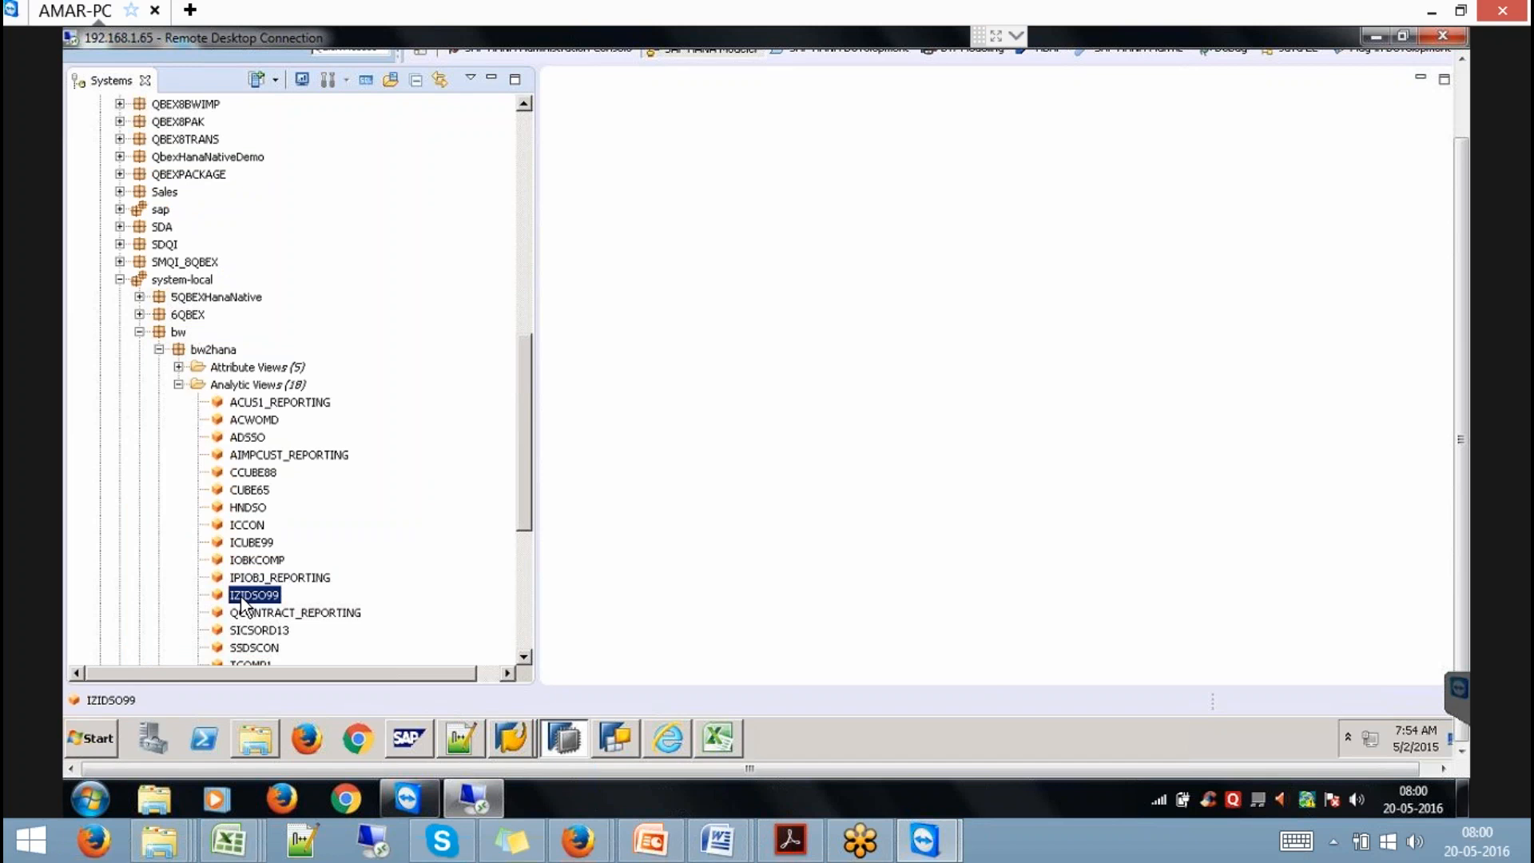
pyautogui.click(511, 736)
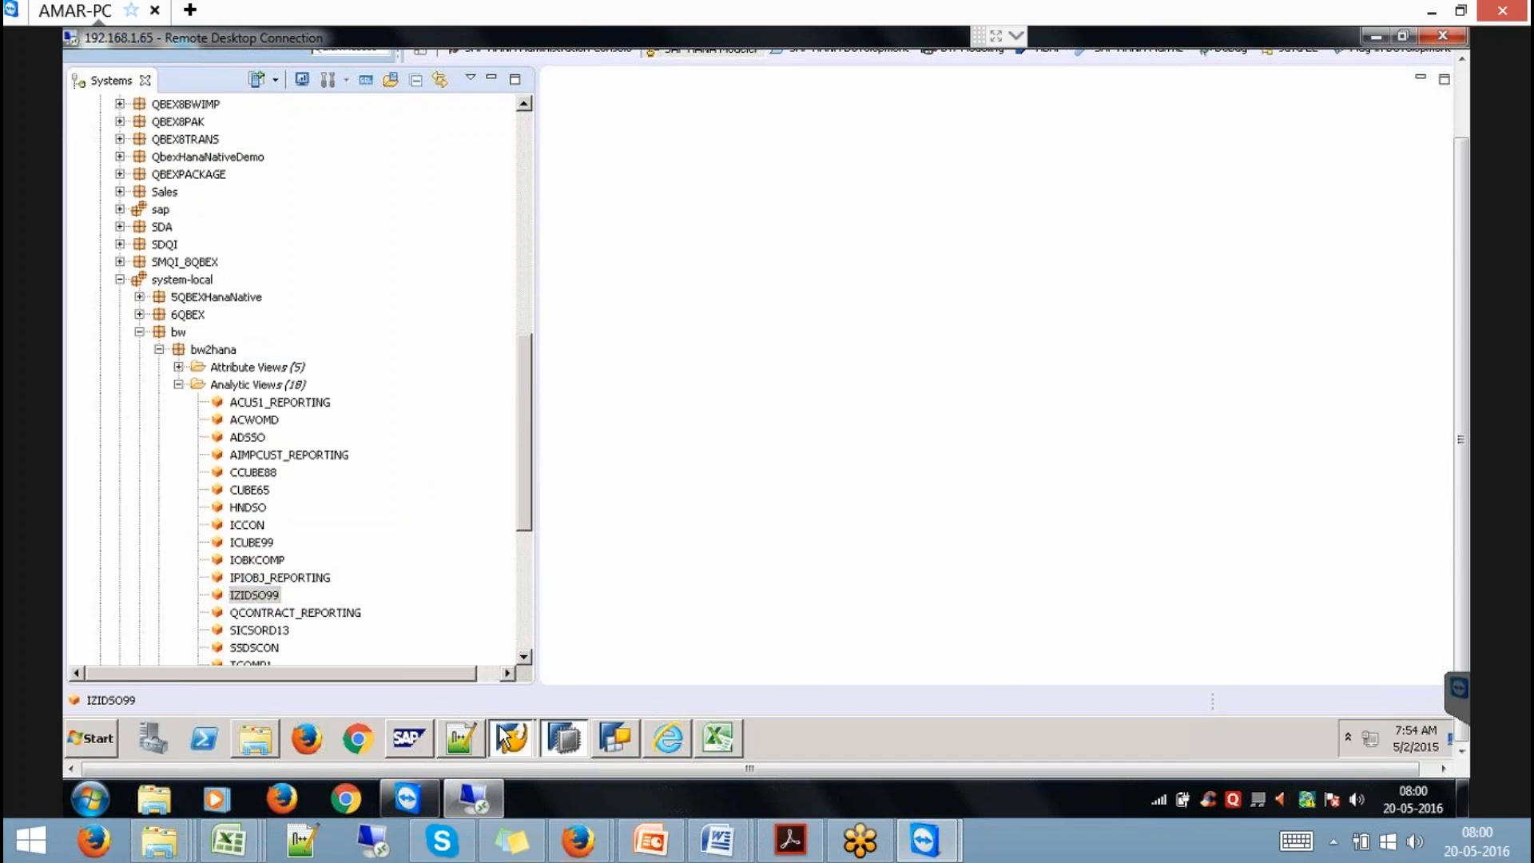
pyautogui.click(510, 693)
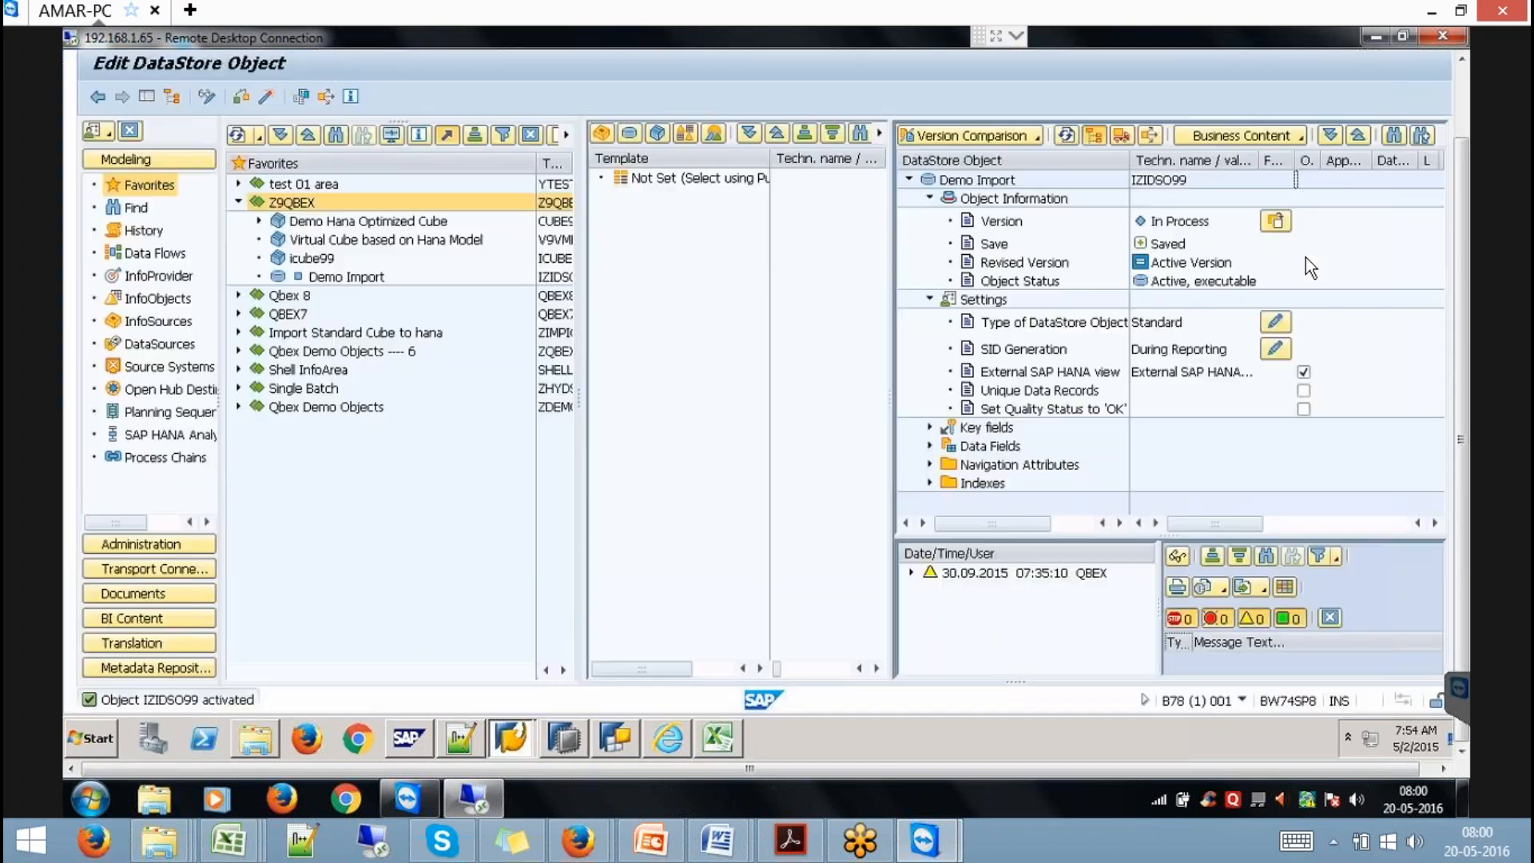
pyautogui.click(1462, 127)
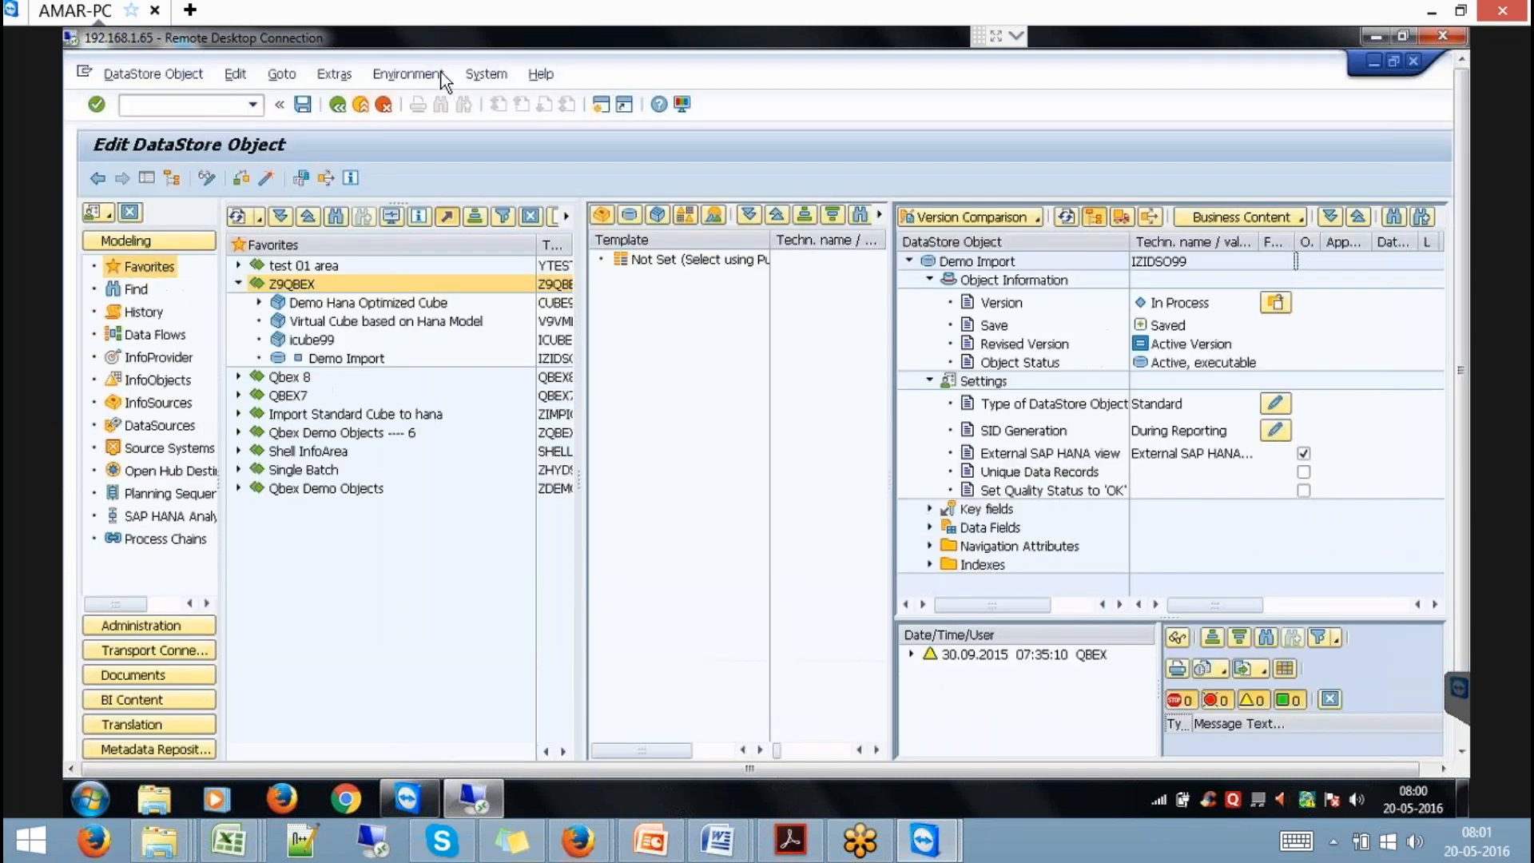
pyautogui.click(368, 103)
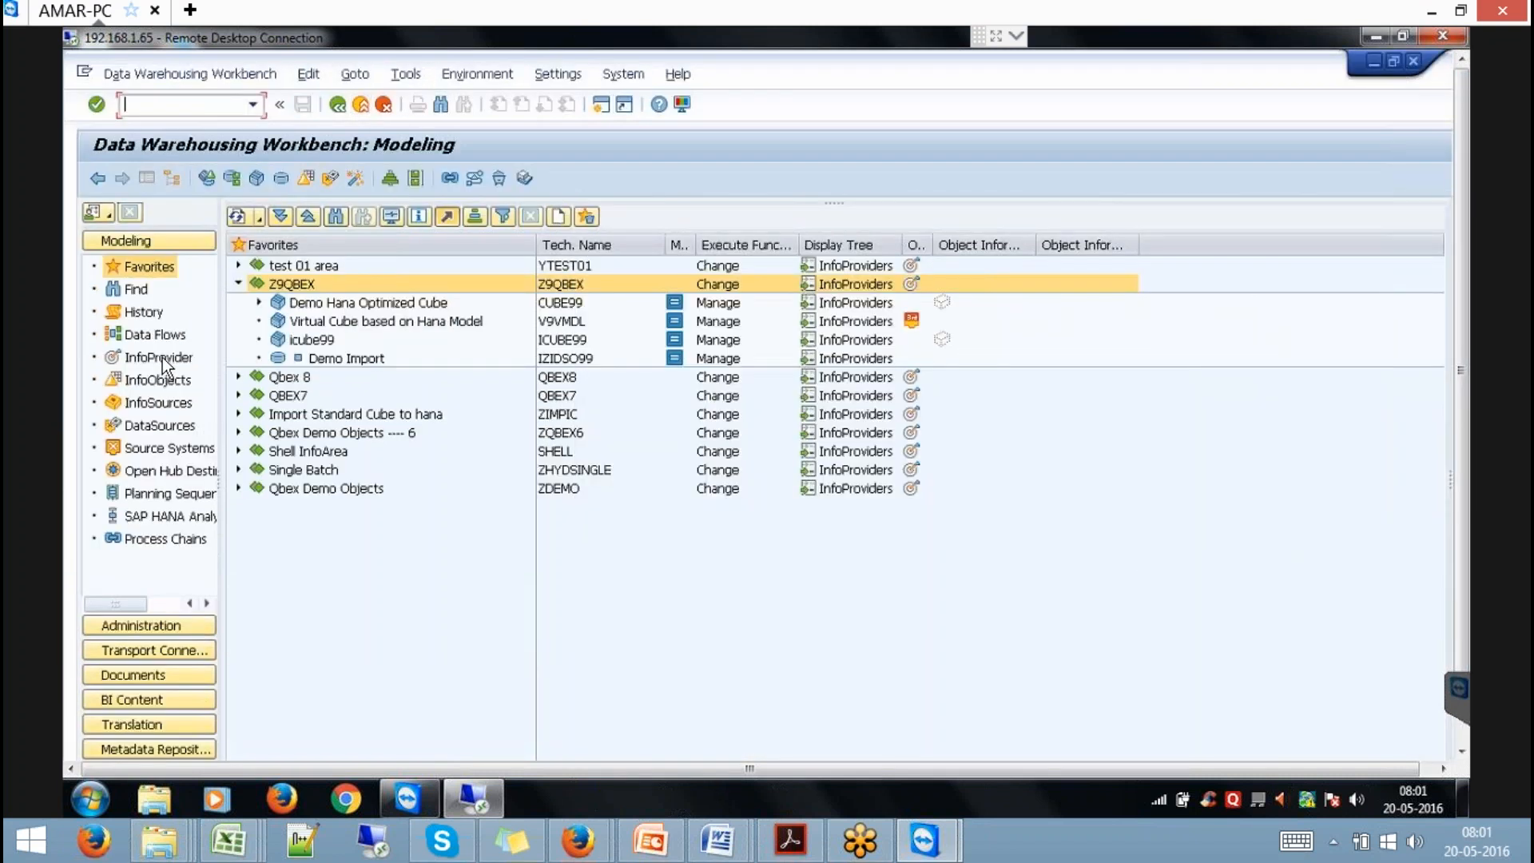
pyautogui.click(167, 379)
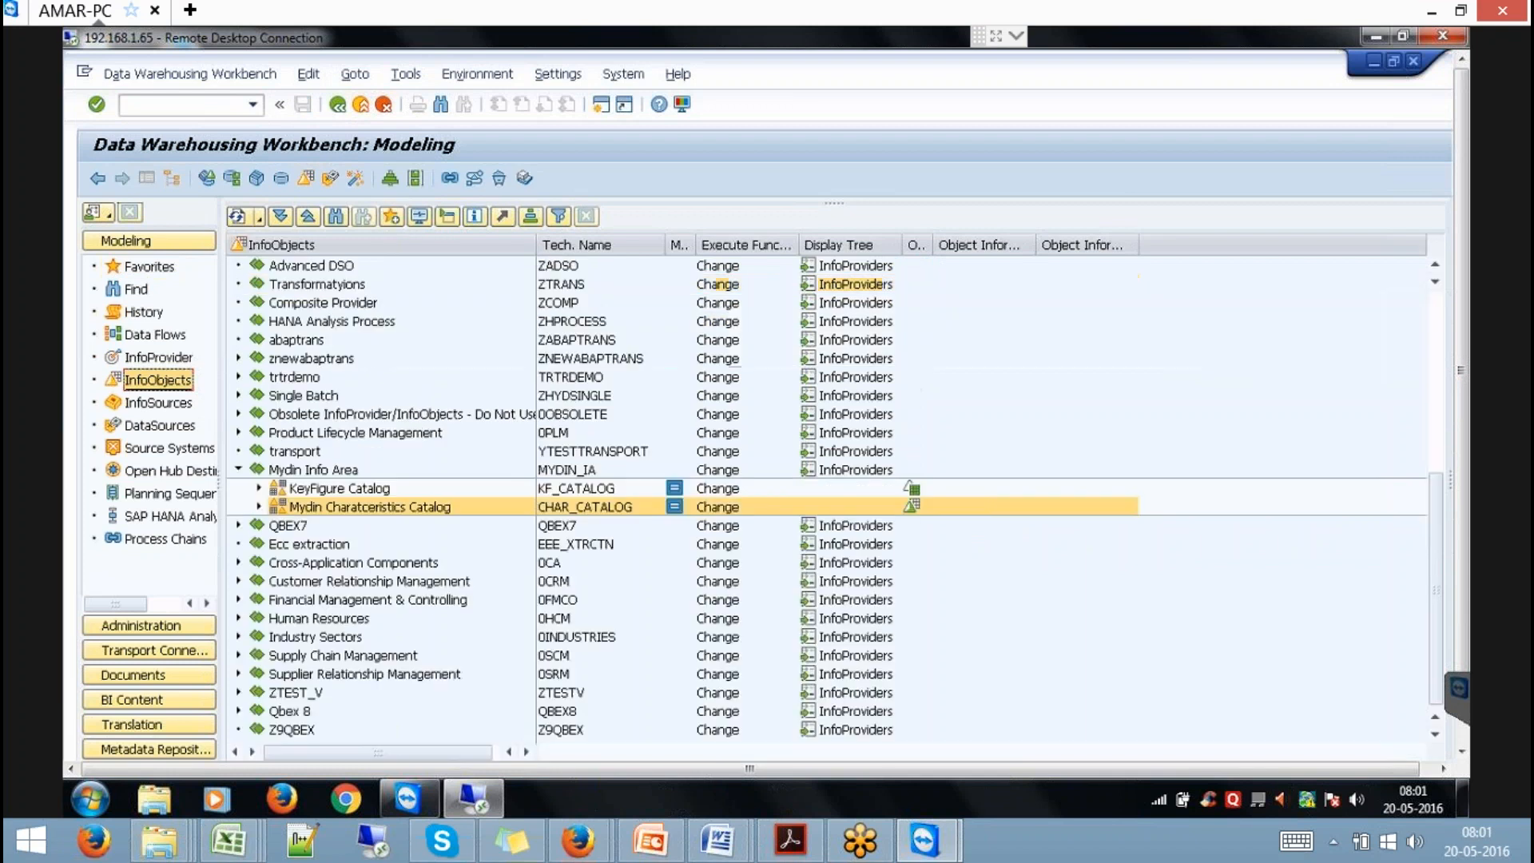
pyautogui.rightClick(358, 492)
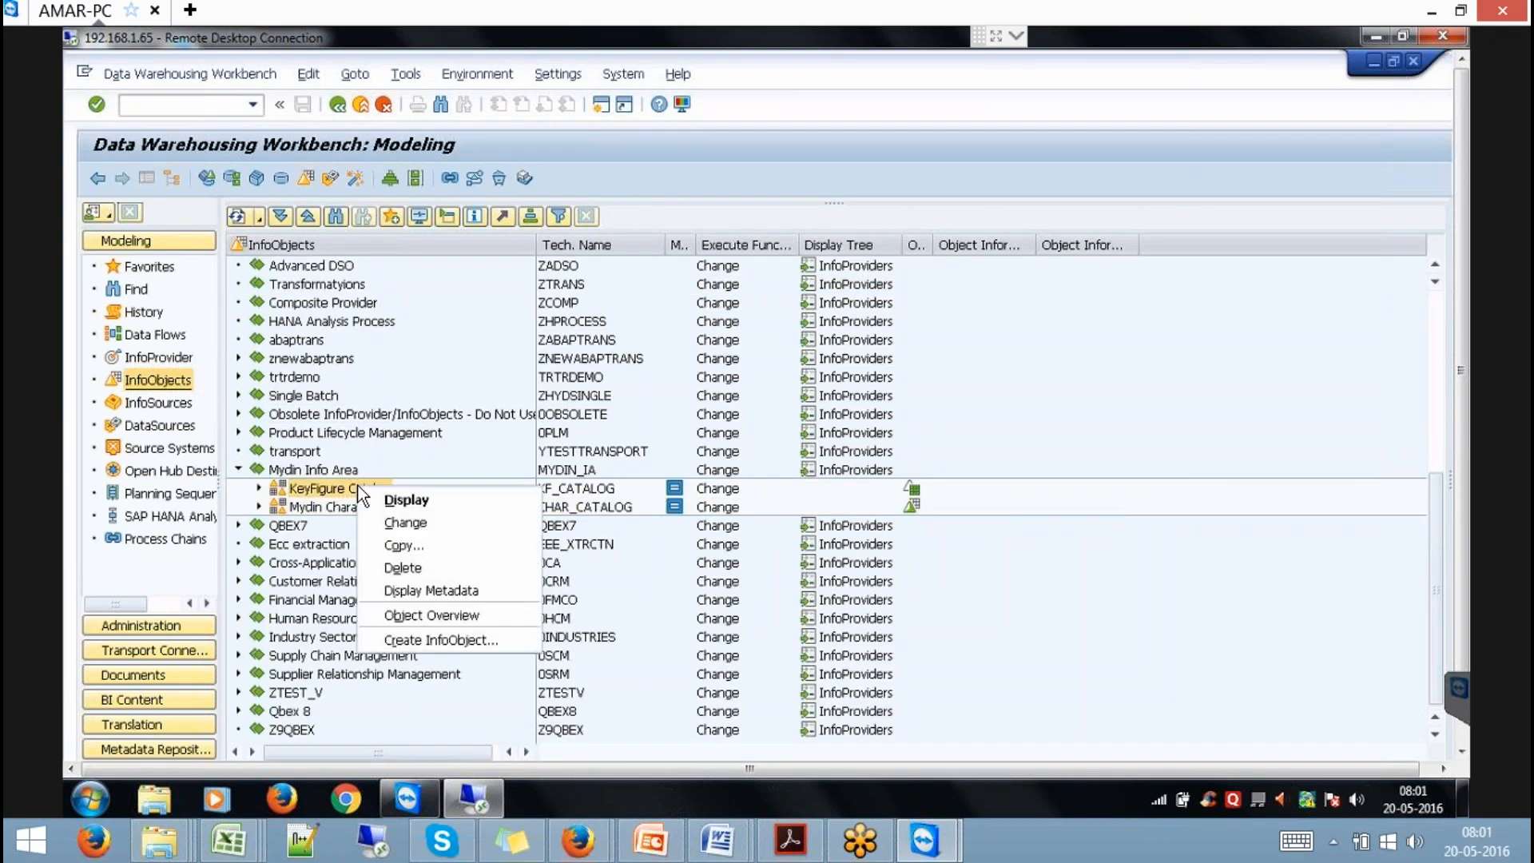
pyautogui.click(477, 640)
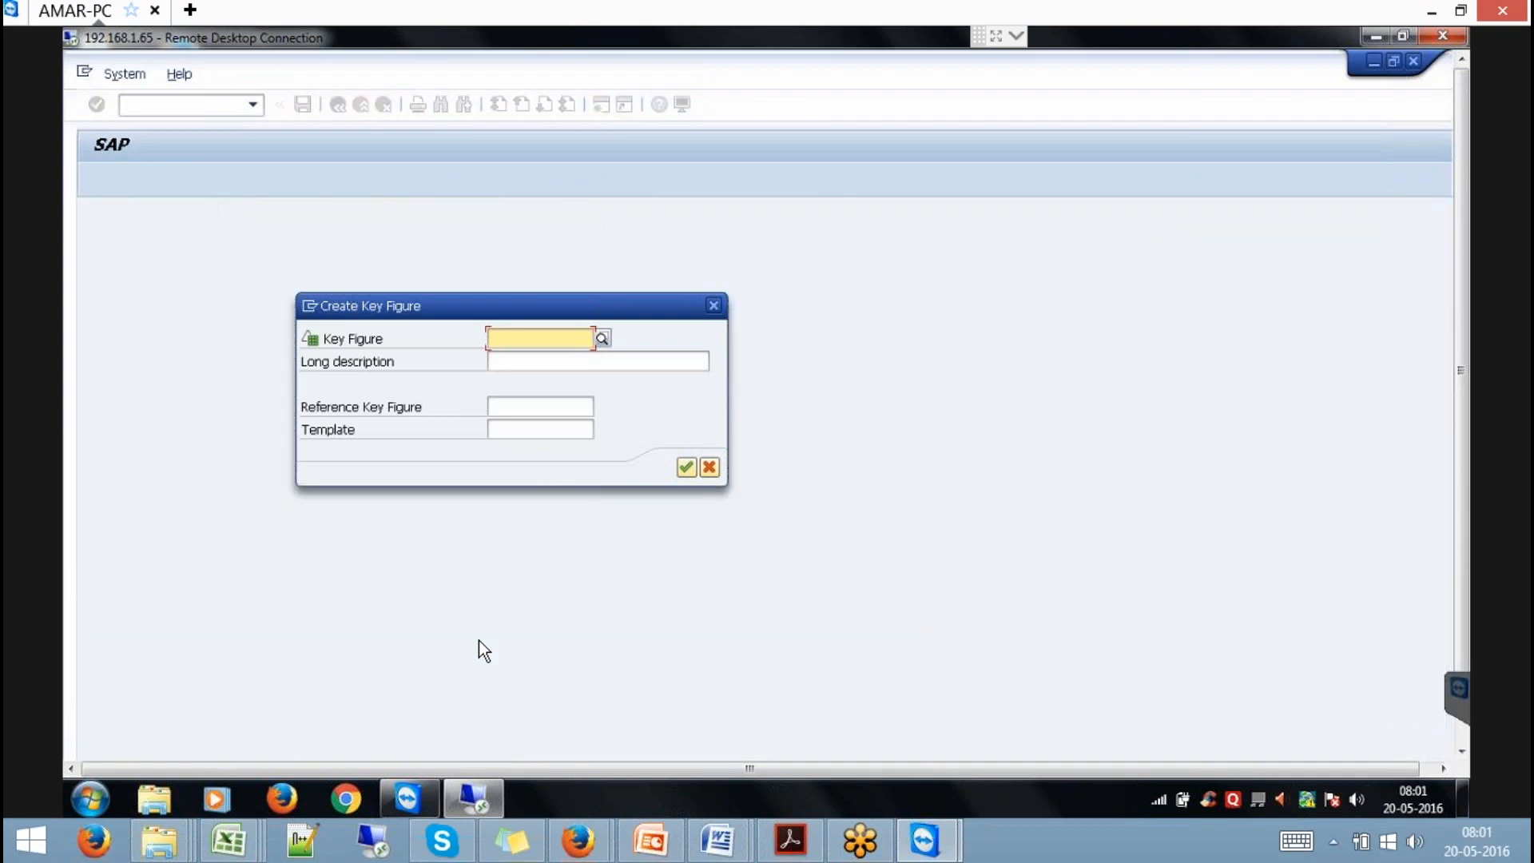
pyautogui.write('Y')
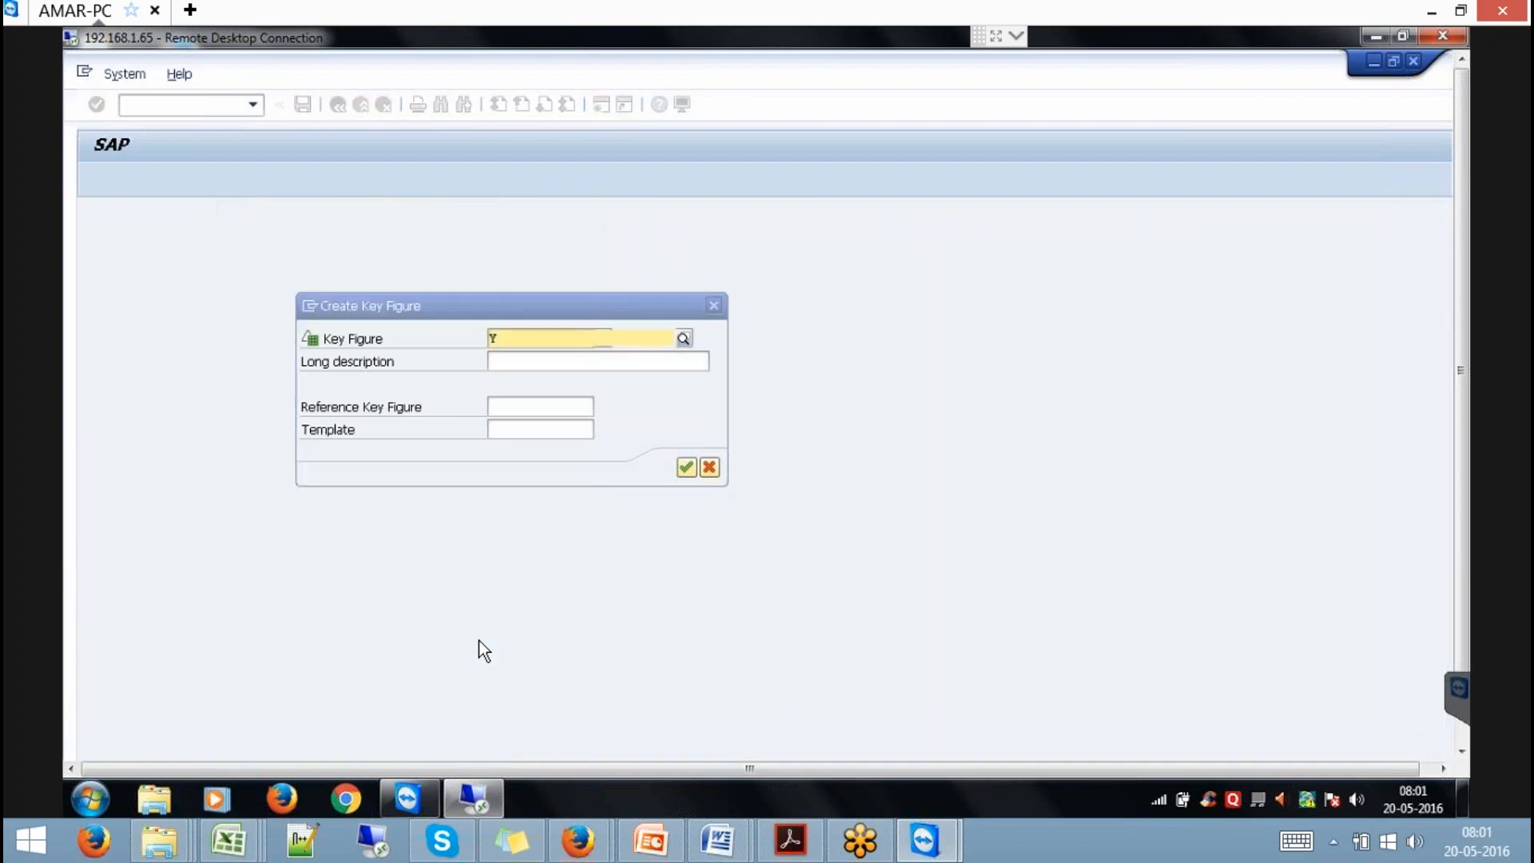
pyautogui.write('IORDER')
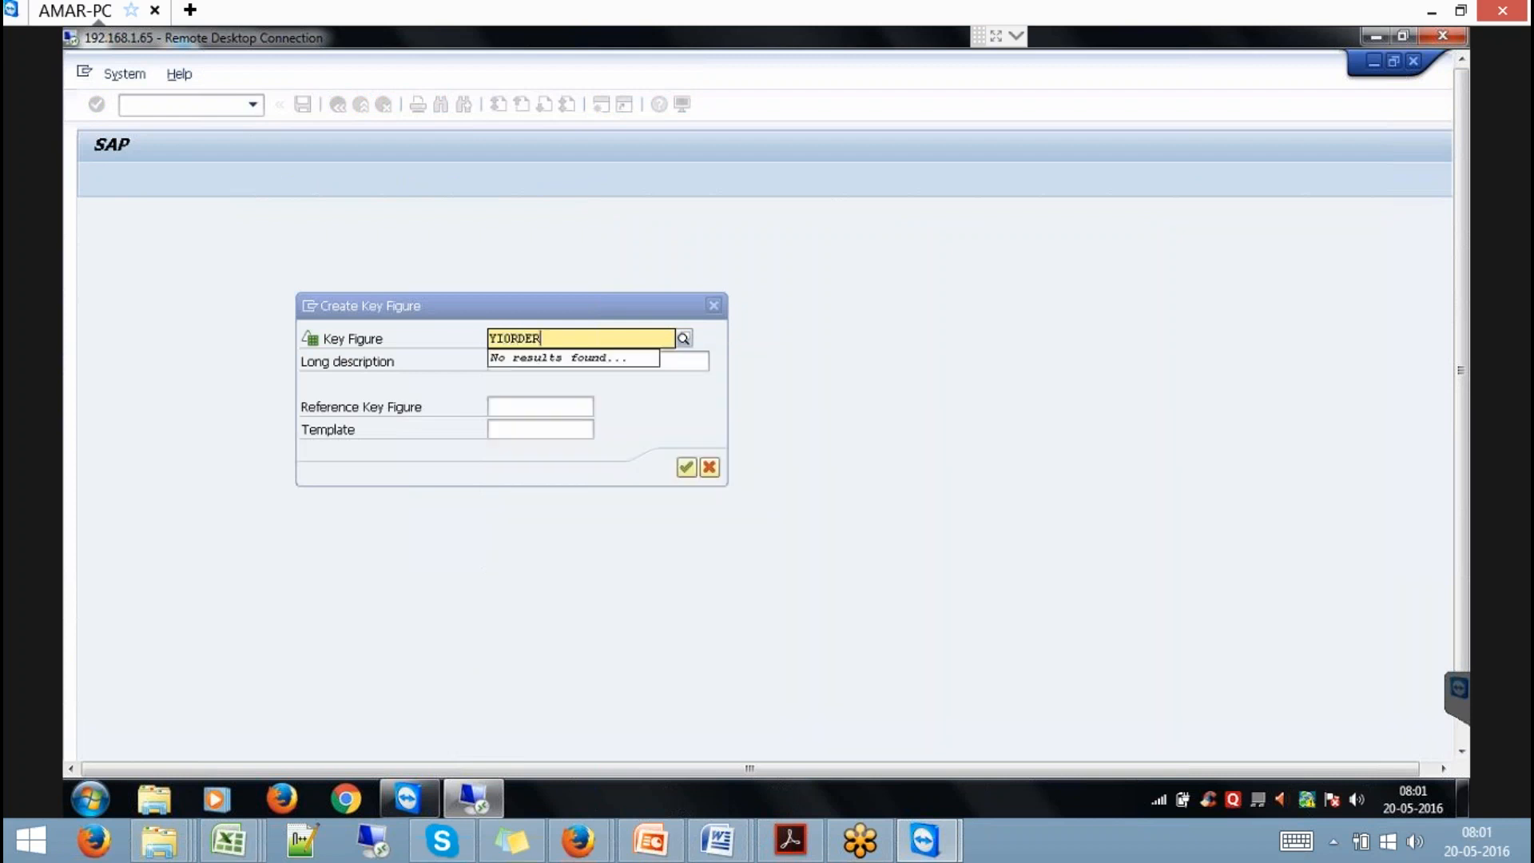
pyautogui.press('Tab')
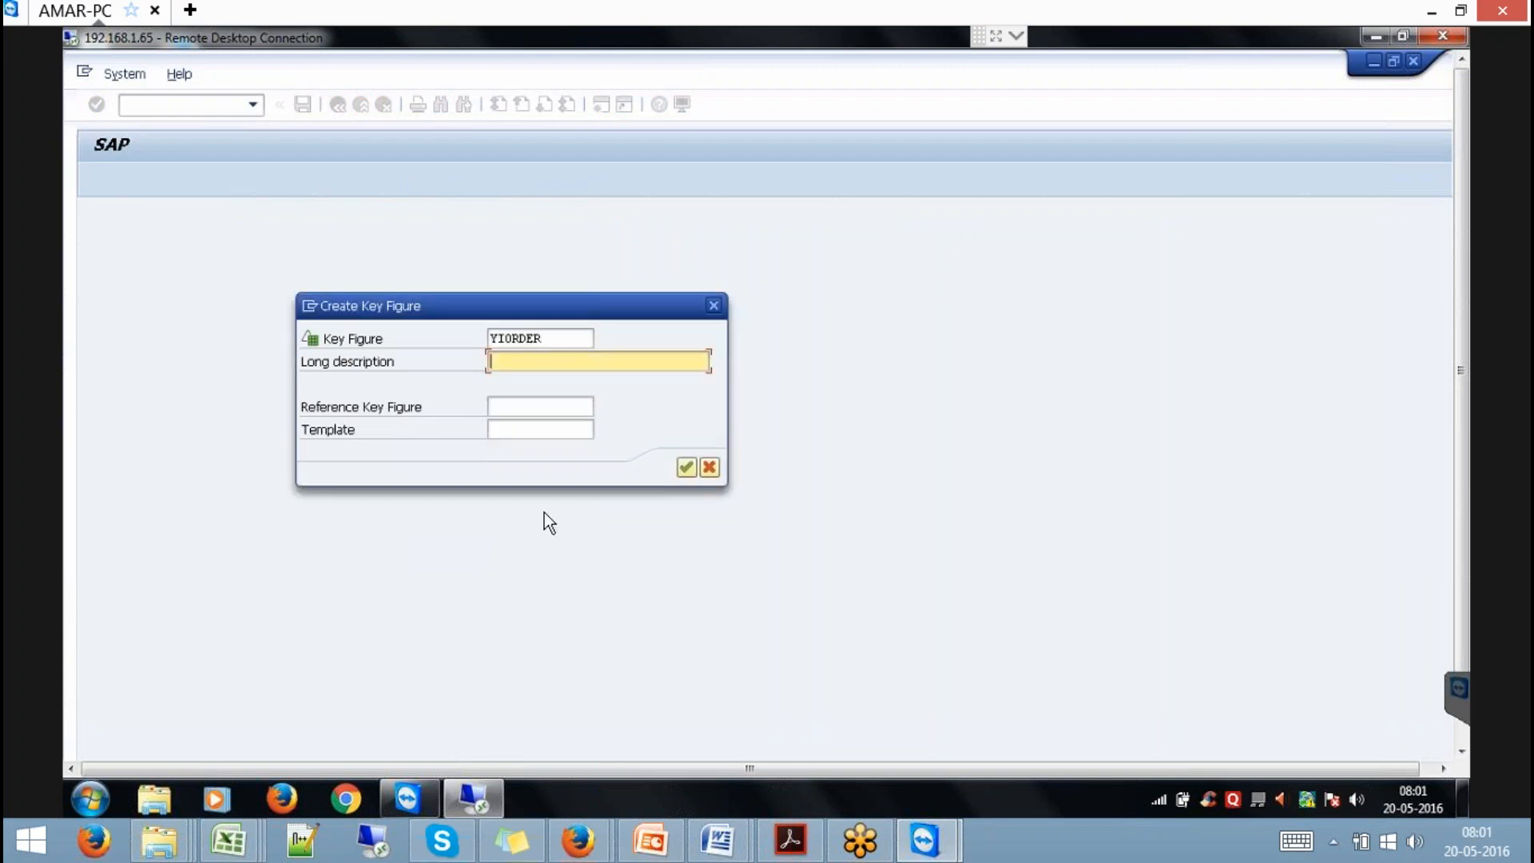
pyautogui.write('ORDER')
pyautogui.click(685, 467)
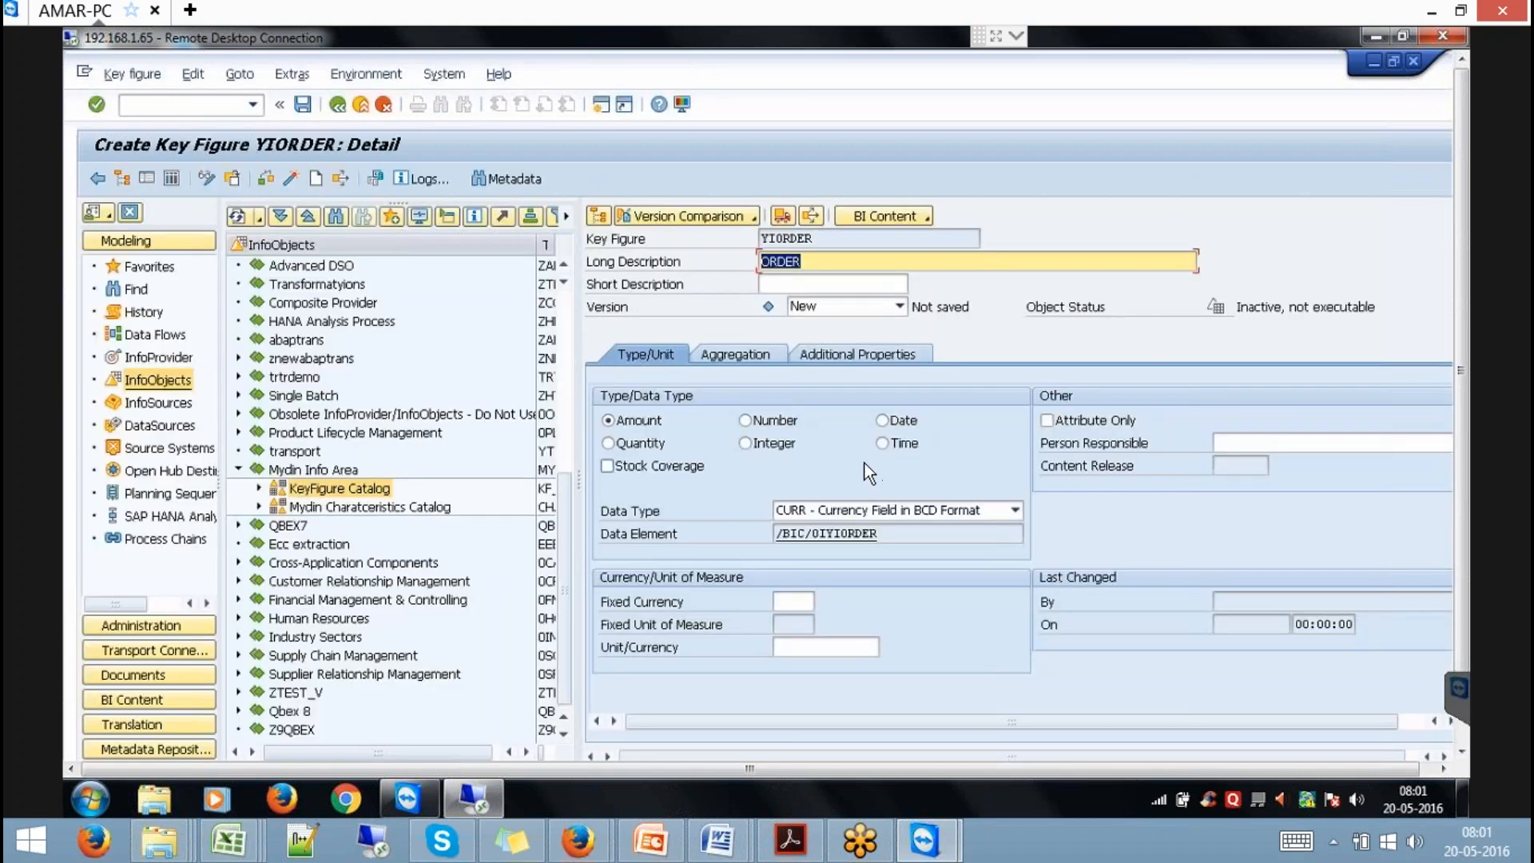
pyautogui.click(377, 103)
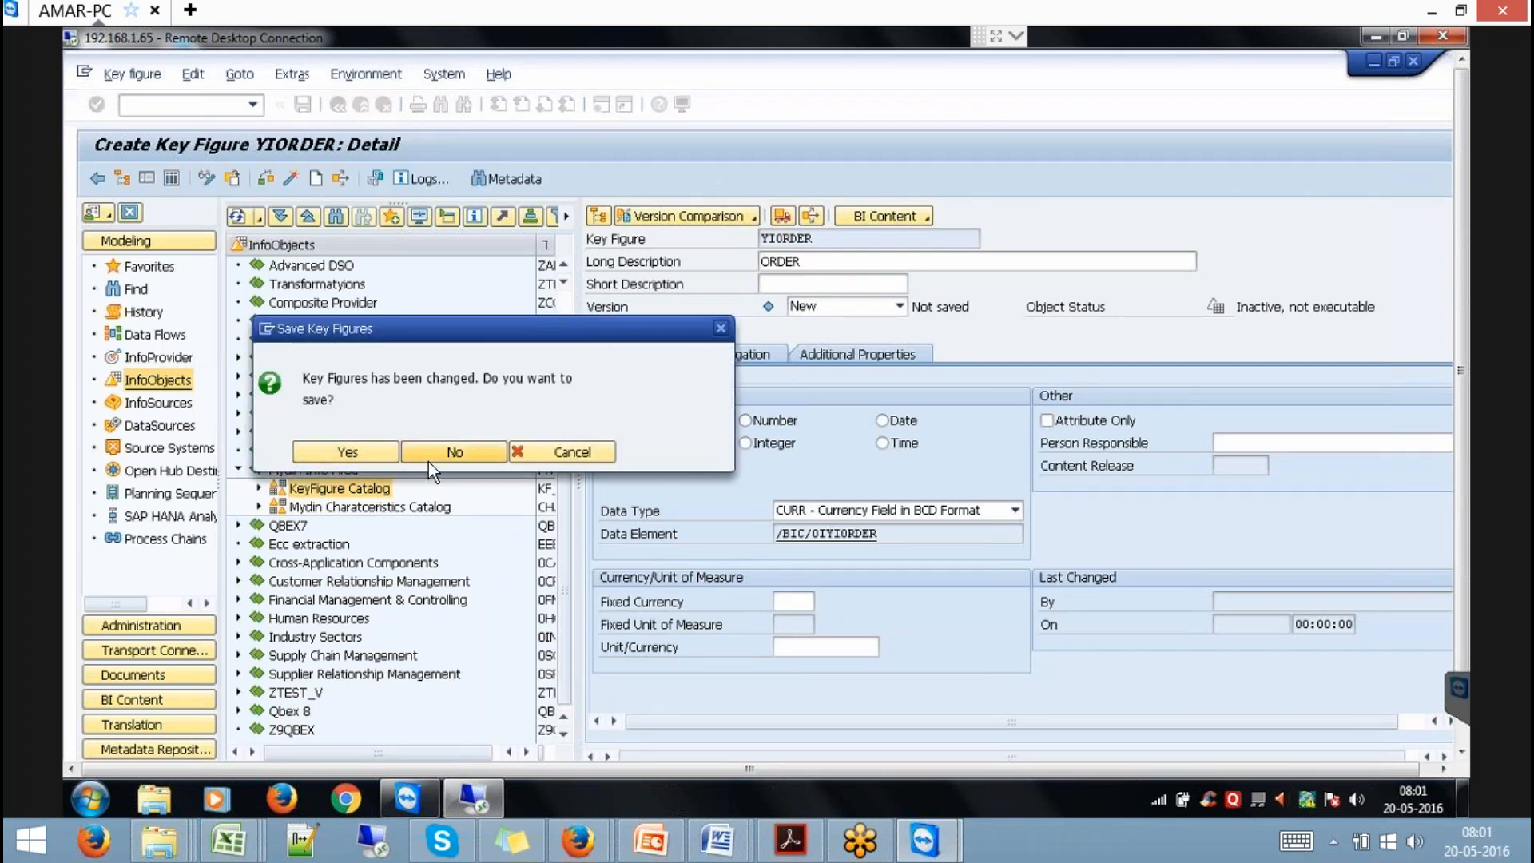
pyautogui.click(428, 460)
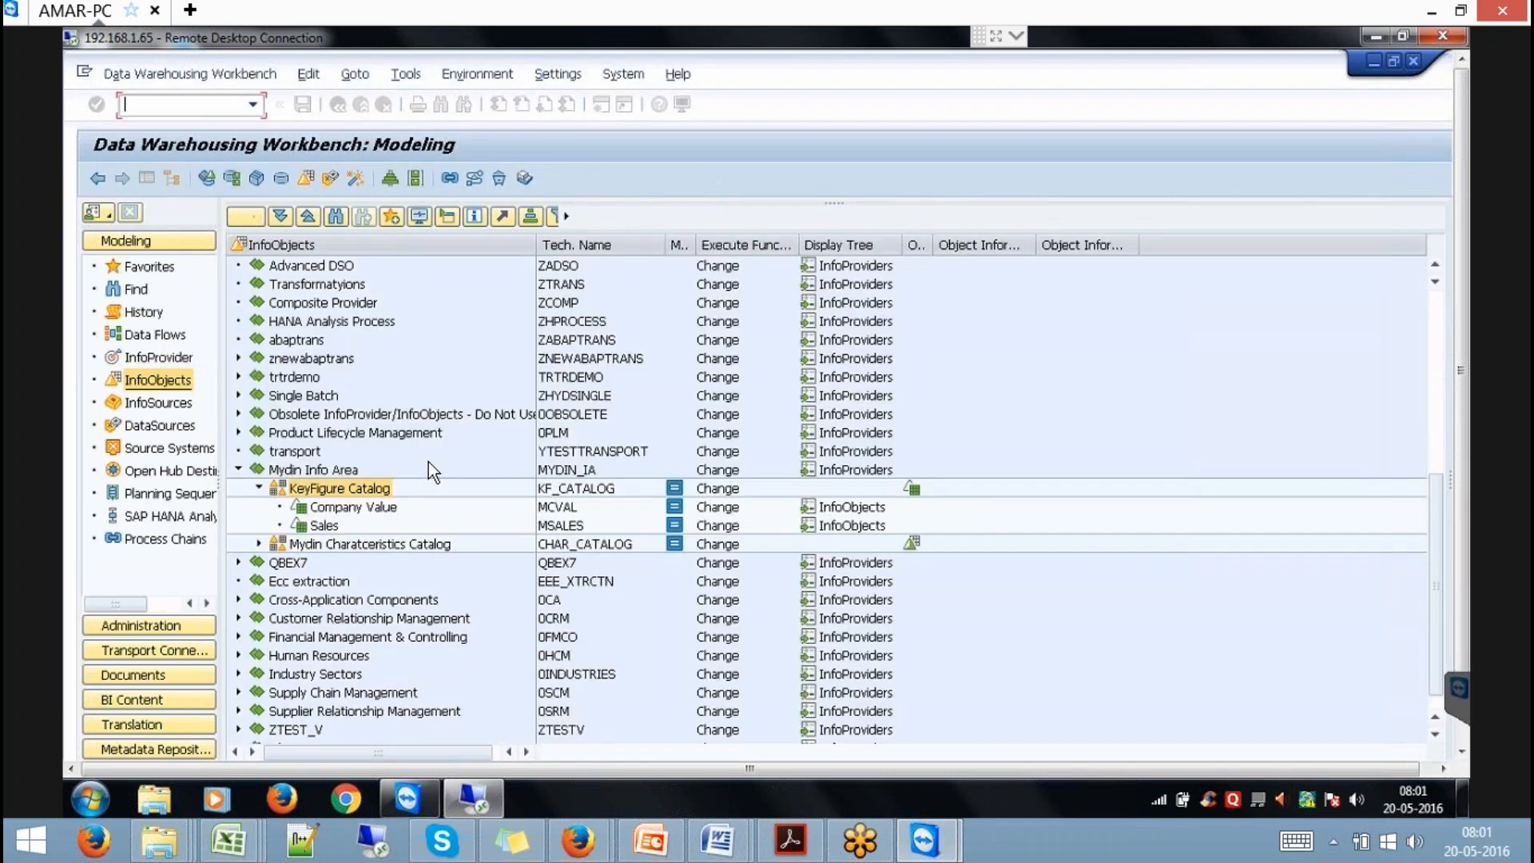
# Create characteristic YIORDER, described ORDER, as a CHAR of length 10.
pyautogui.rightClick(349, 543)
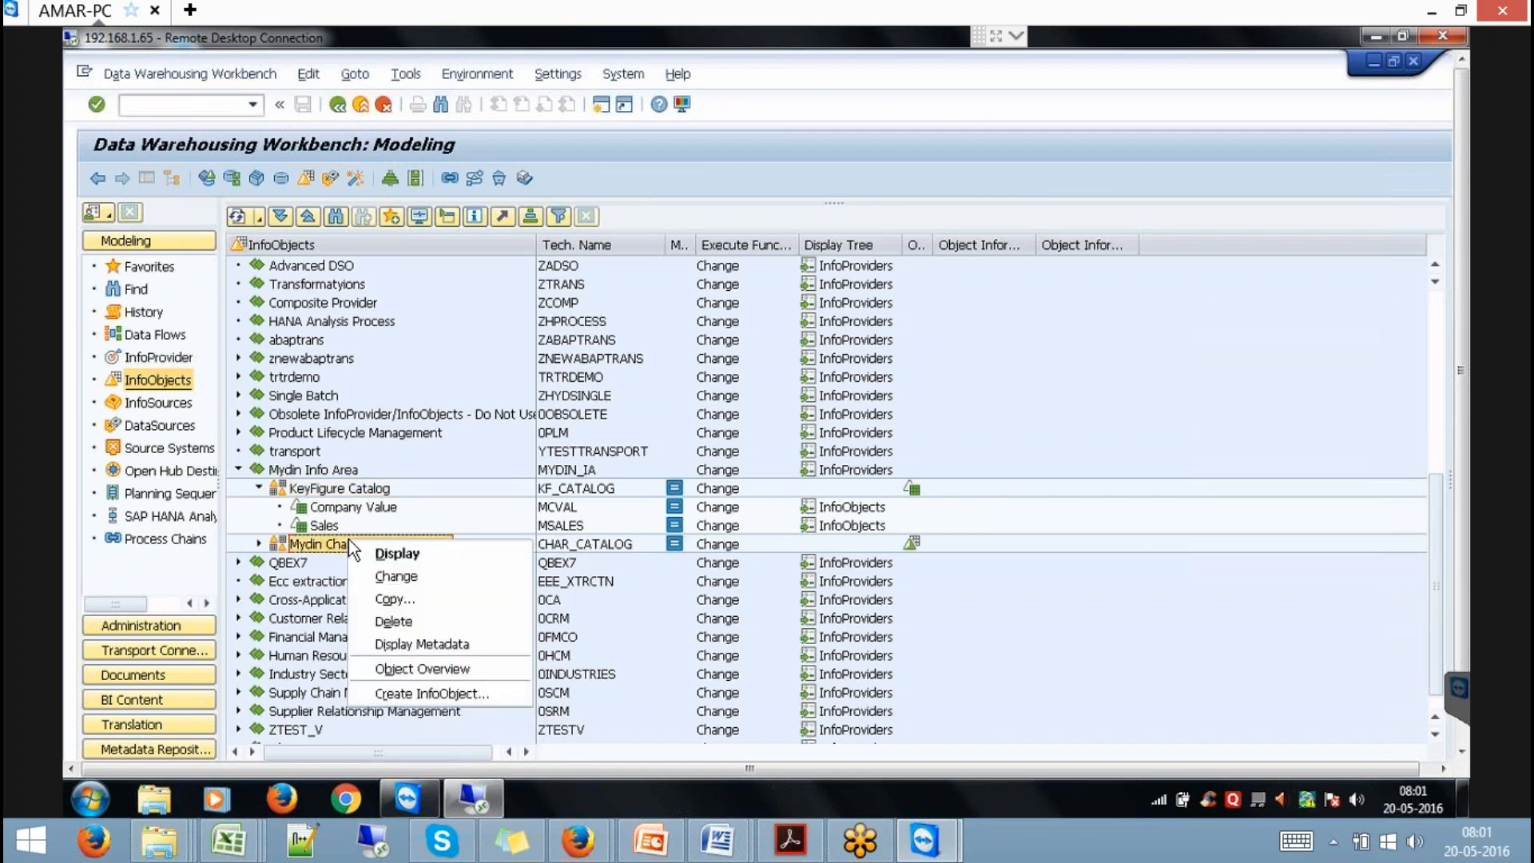
pyautogui.click(481, 696)
pyautogui.write('YI0')
pyautogui.write('RDER')
pyautogui.press('Tab')
pyautogui.write('ORDER')
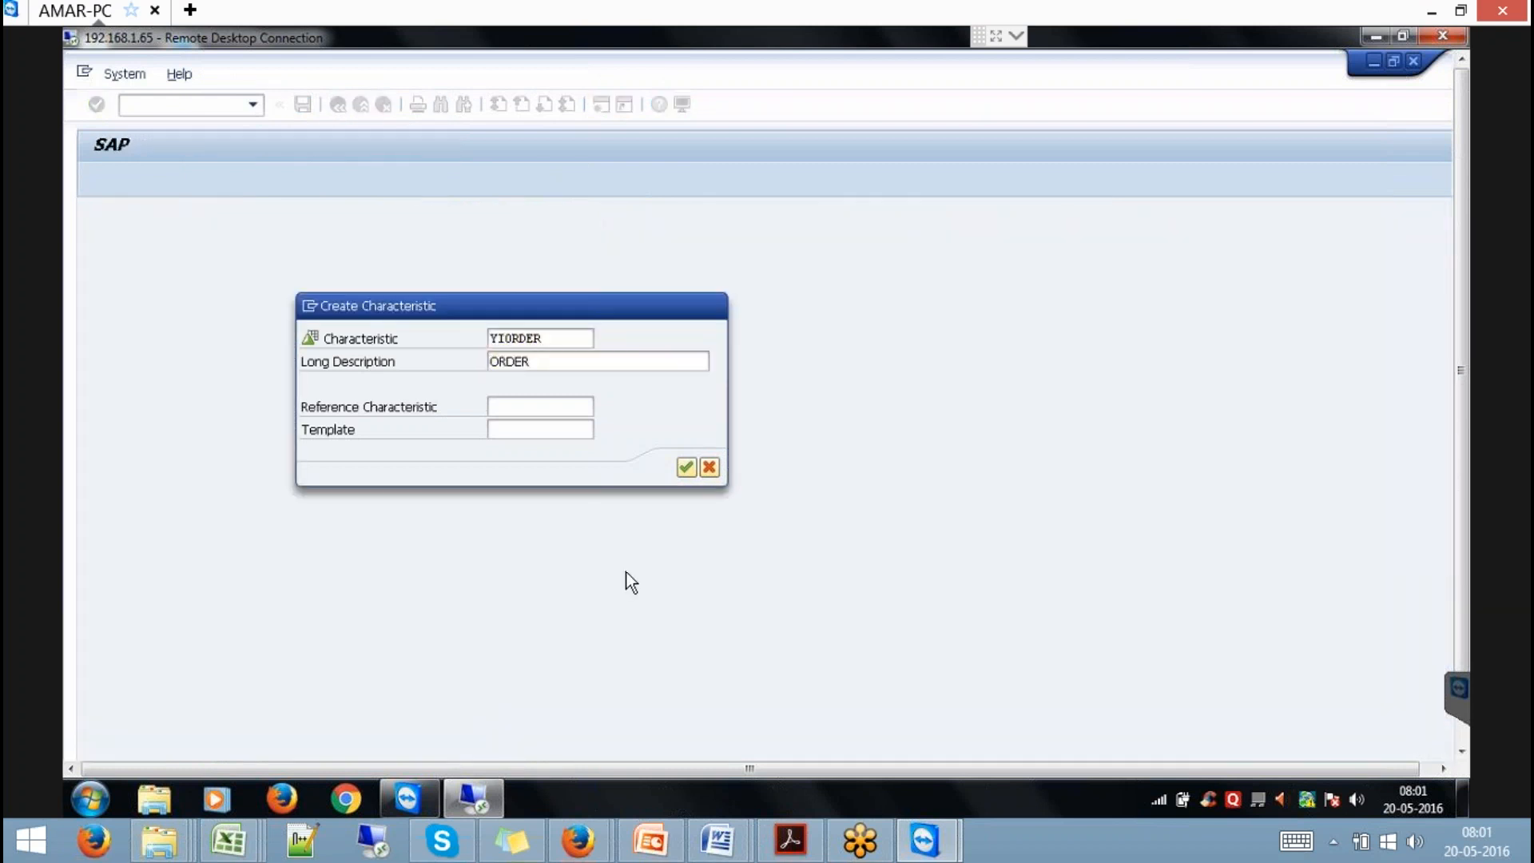
pyautogui.press('Return')
pyautogui.click(861, 442)
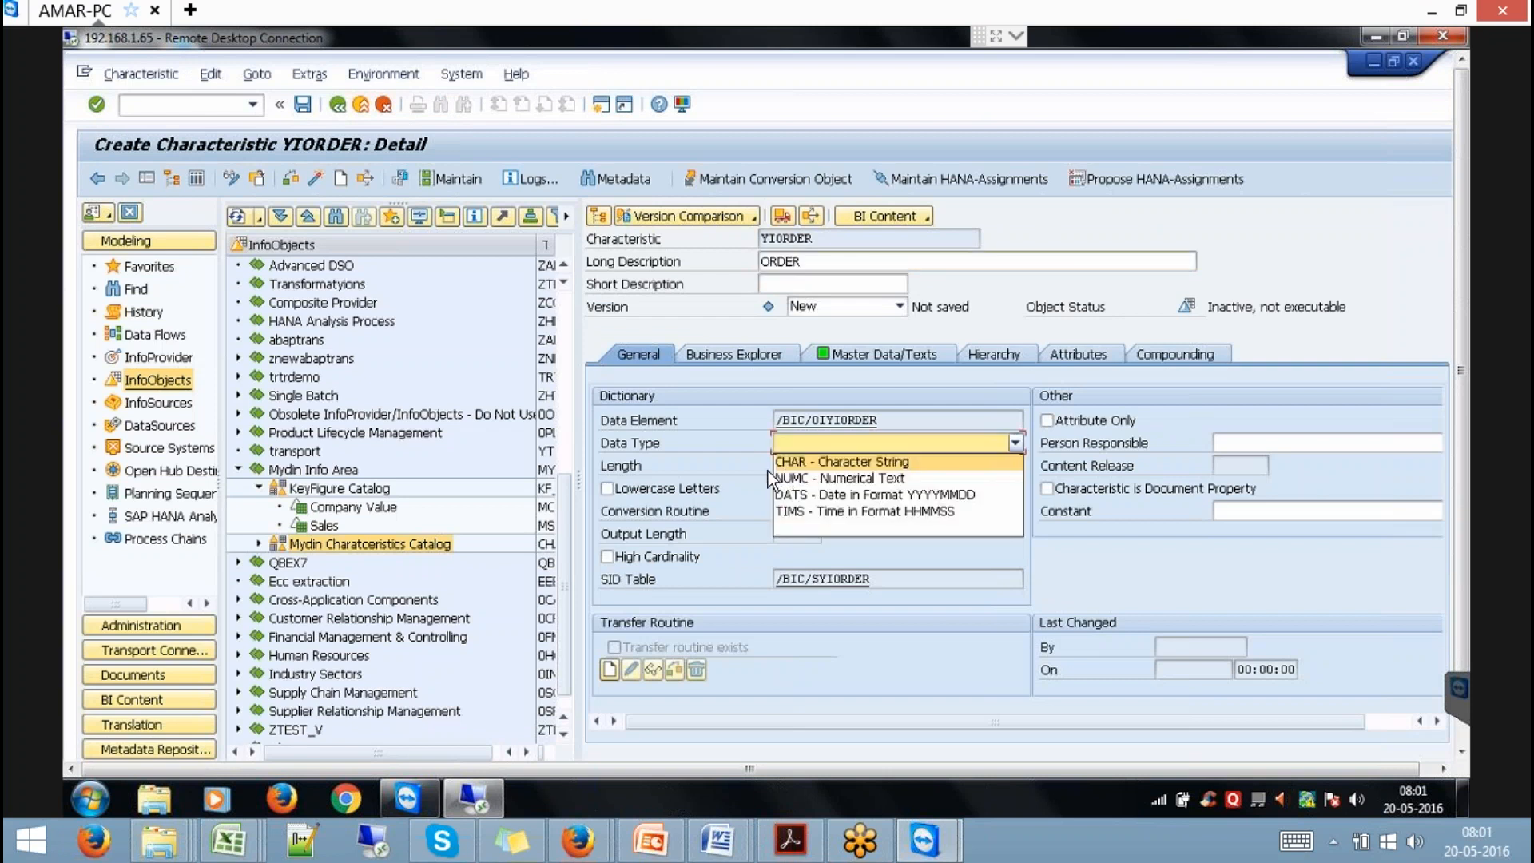
pyautogui.click(787, 459)
pyautogui.write('10')
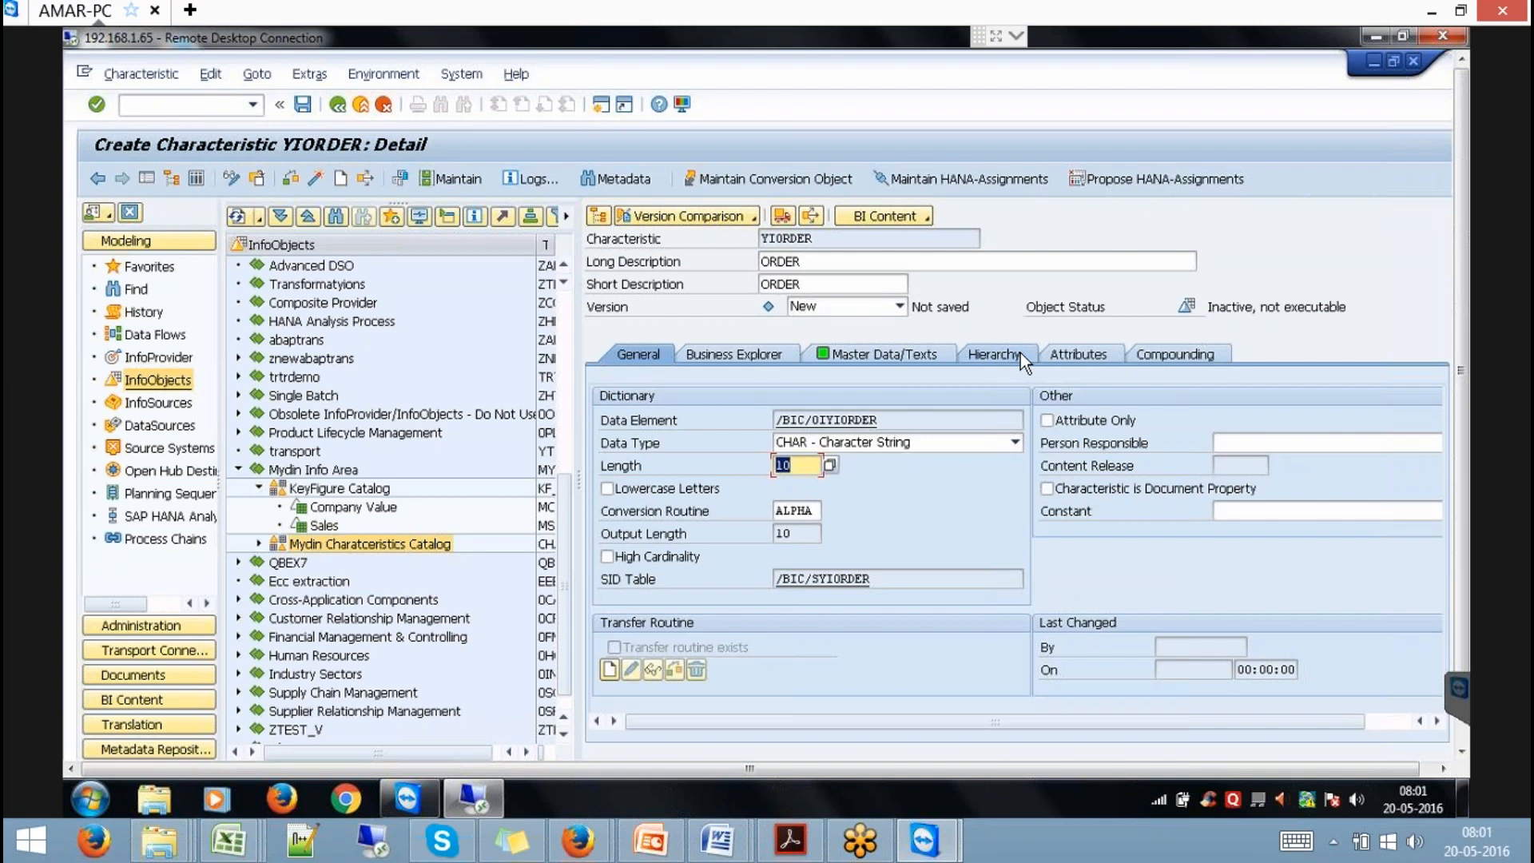
# Add attribute YIDATE to YIORDER as a DATS (YYYYMMDD) date characteristic.
pyautogui.click(1095, 348)
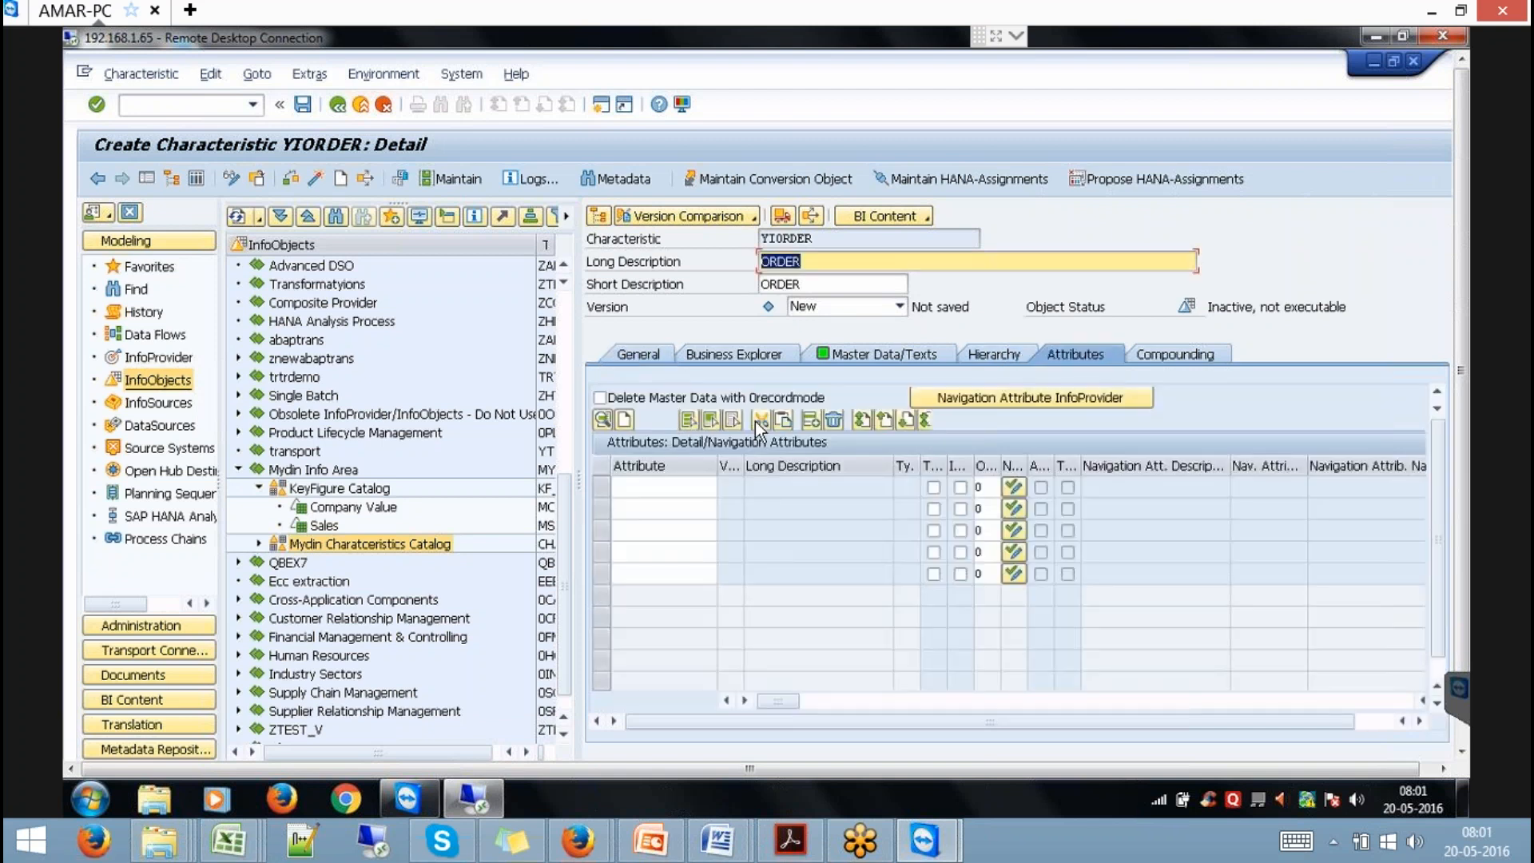
pyautogui.click(679, 484)
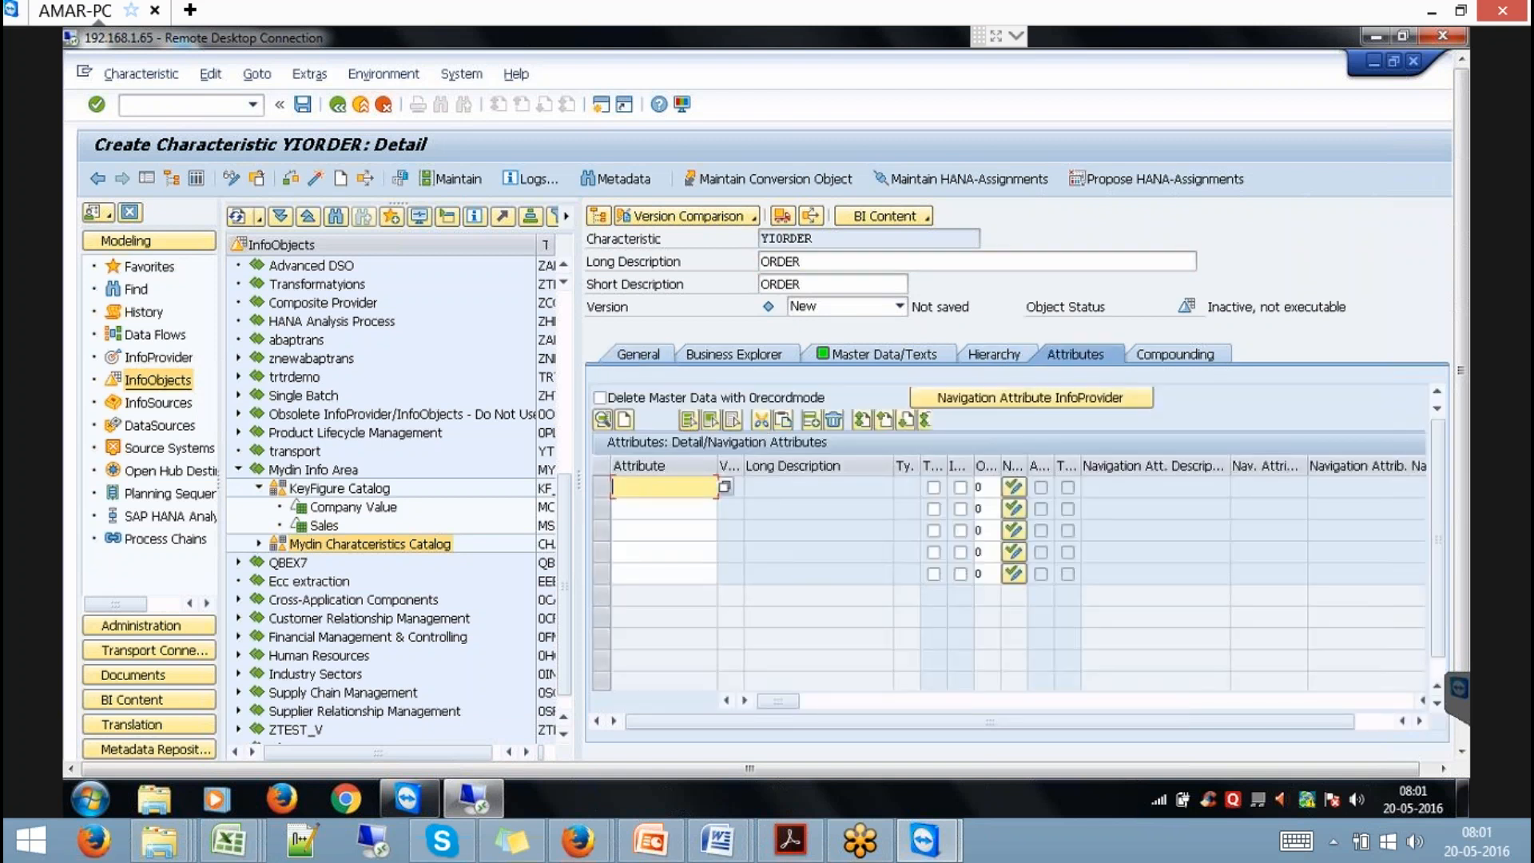
pyautogui.write('YIDATE')
pyautogui.press('Return')
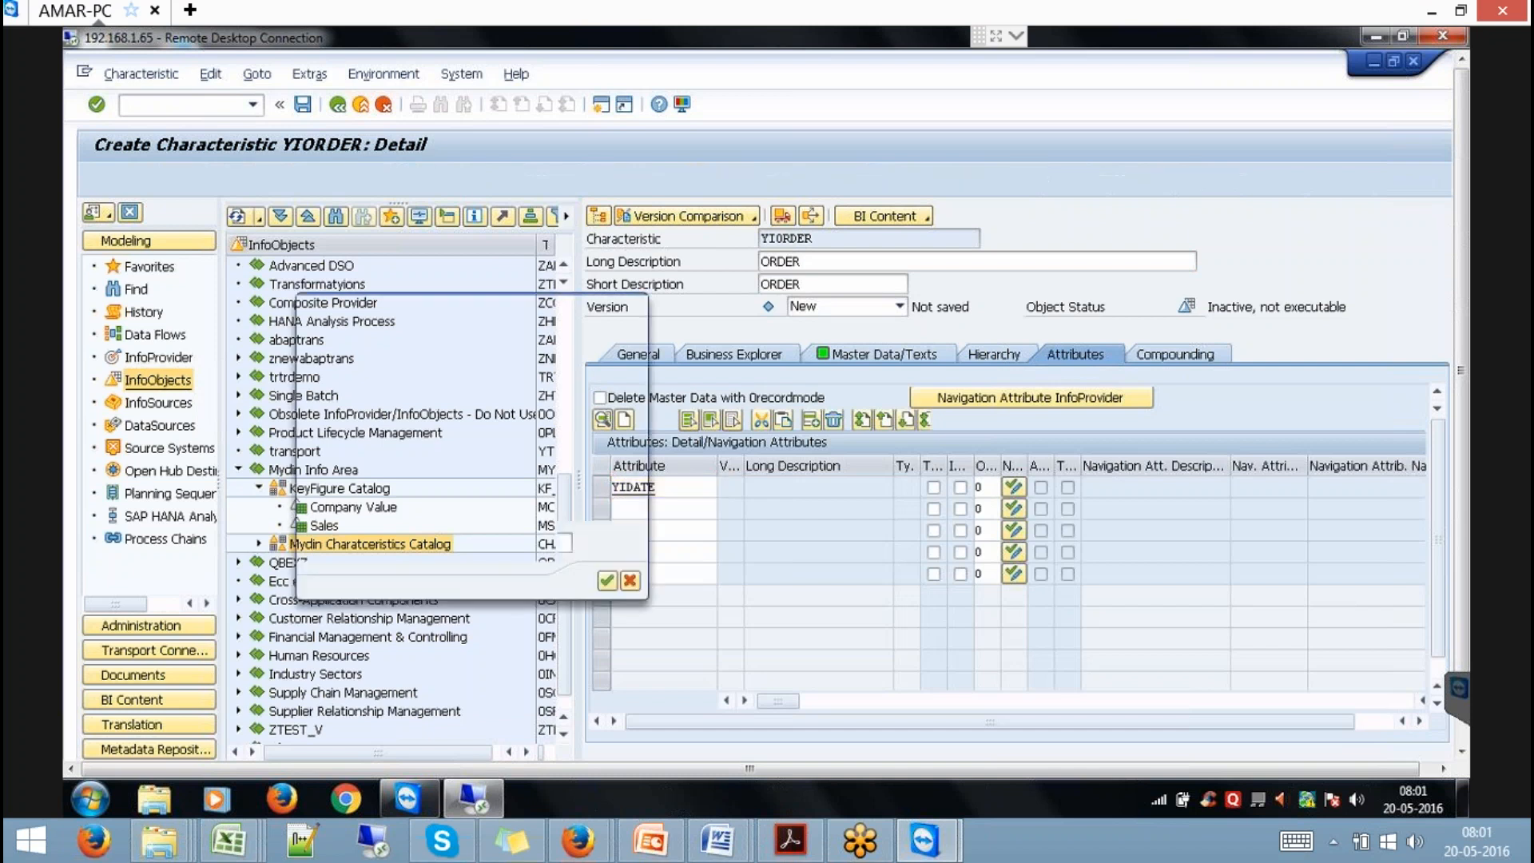
pyautogui.press('Return')
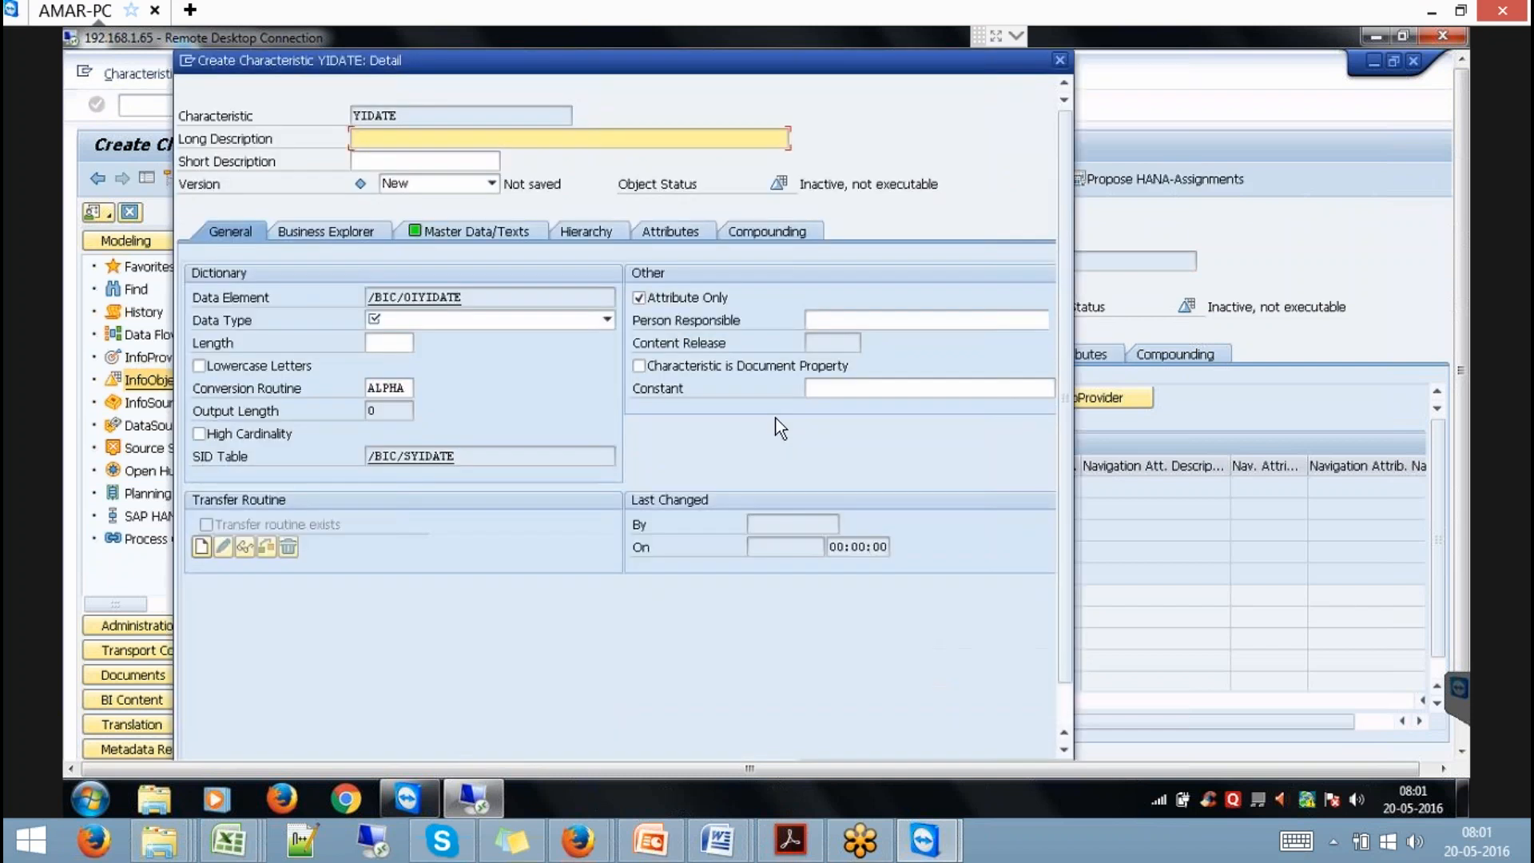
pyautogui.click(582, 318)
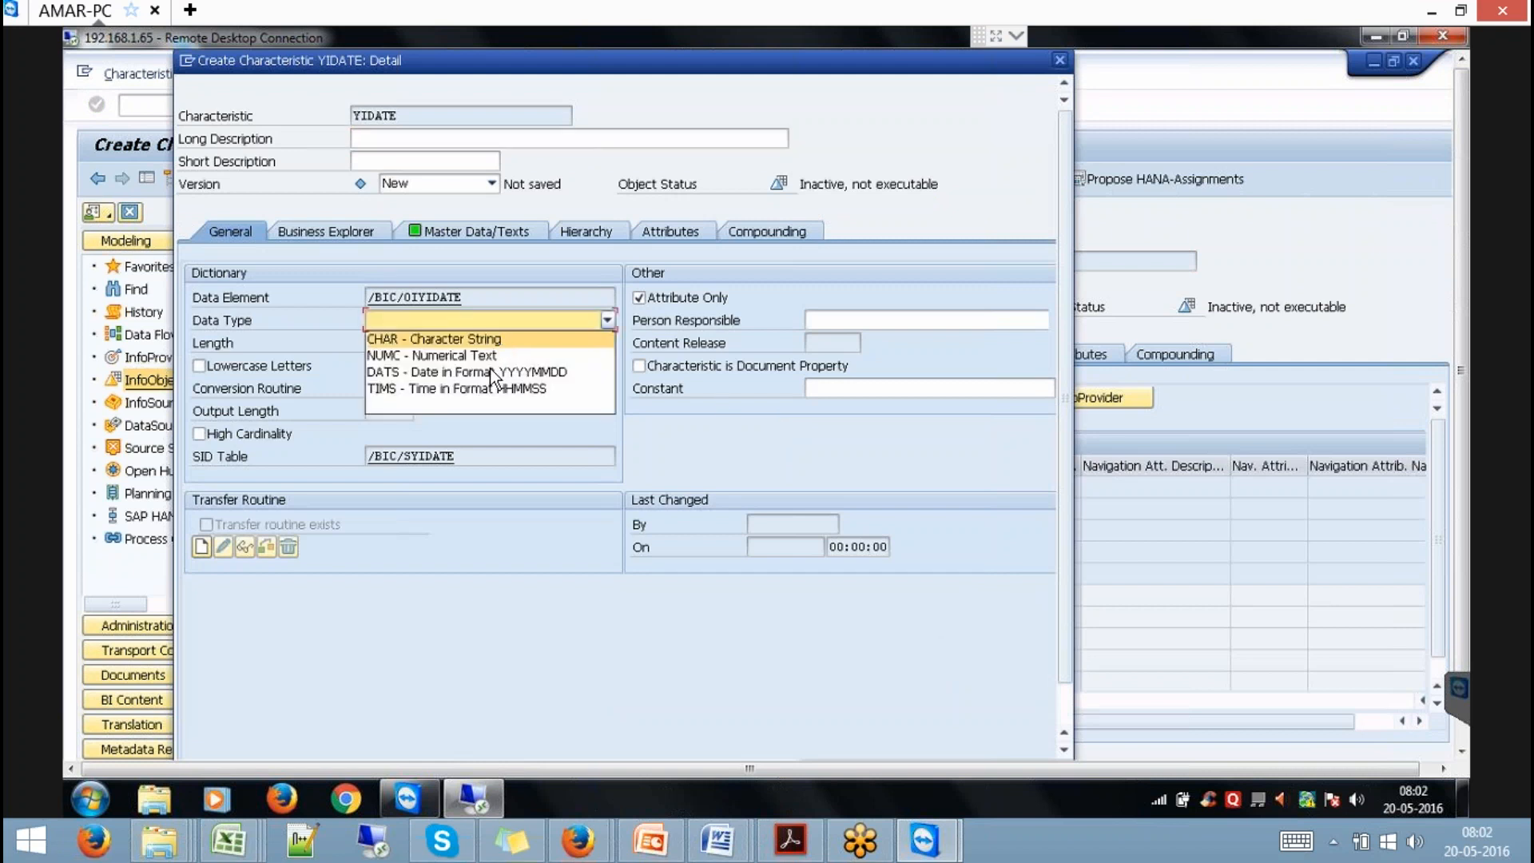
pyautogui.click(495, 371)
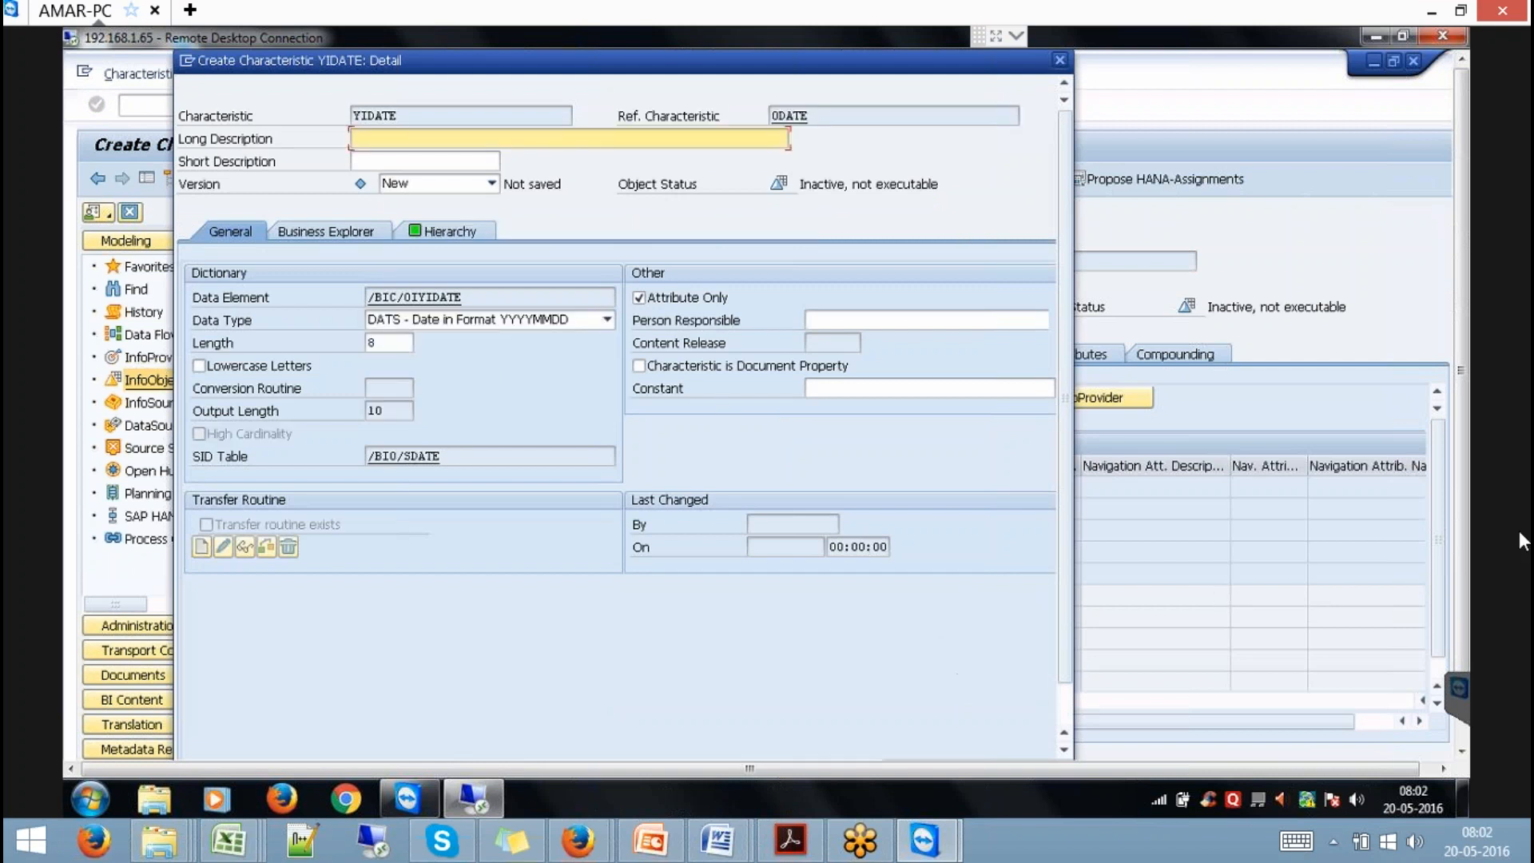
pyautogui.click(1064, 707)
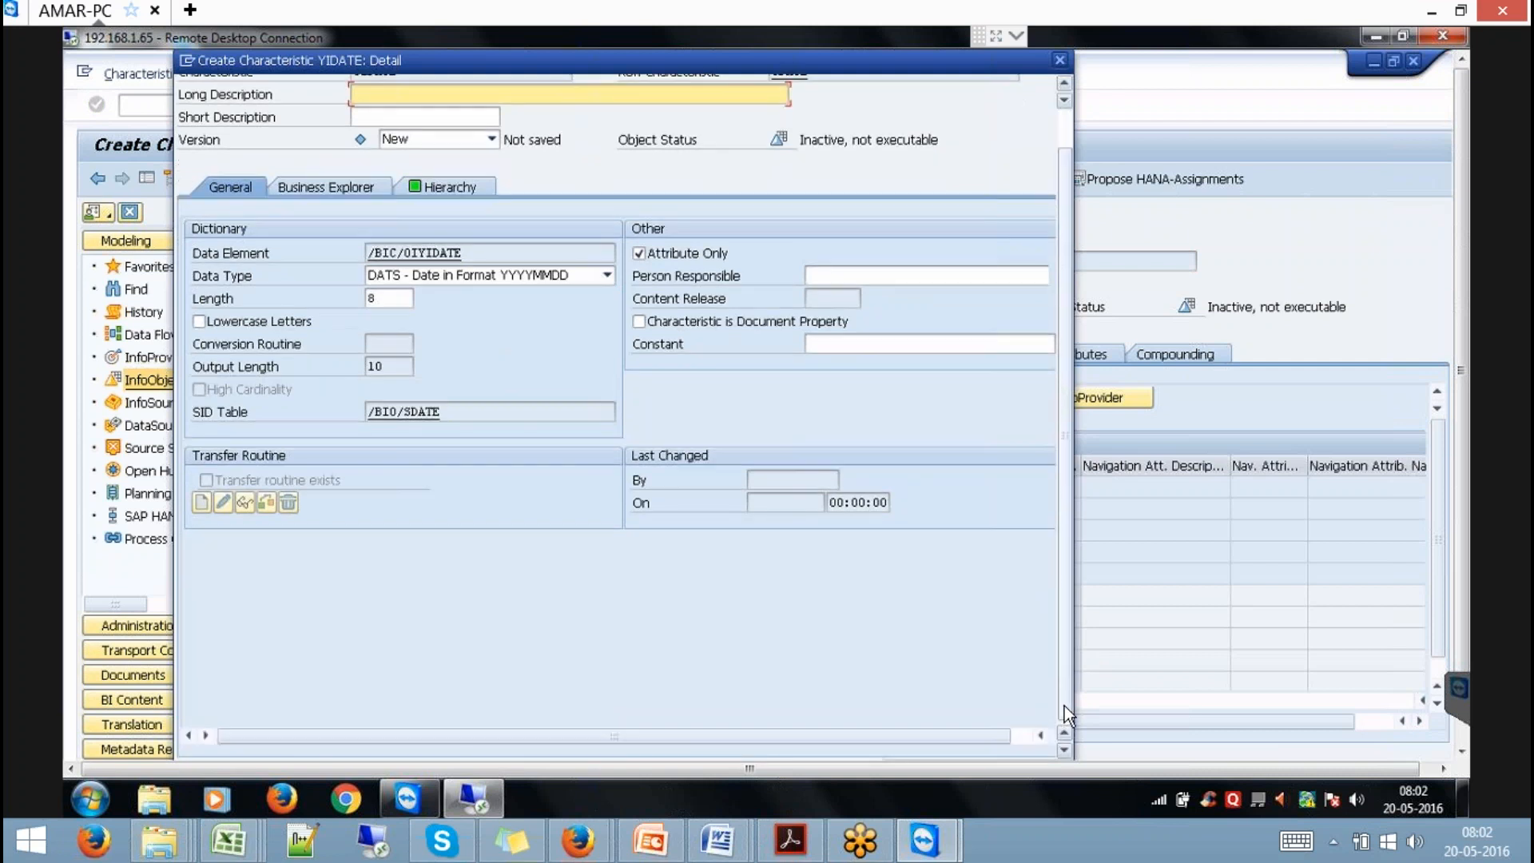
pyautogui.moveTo(1461, 444); pyautogui.dragTo(1462, 495)
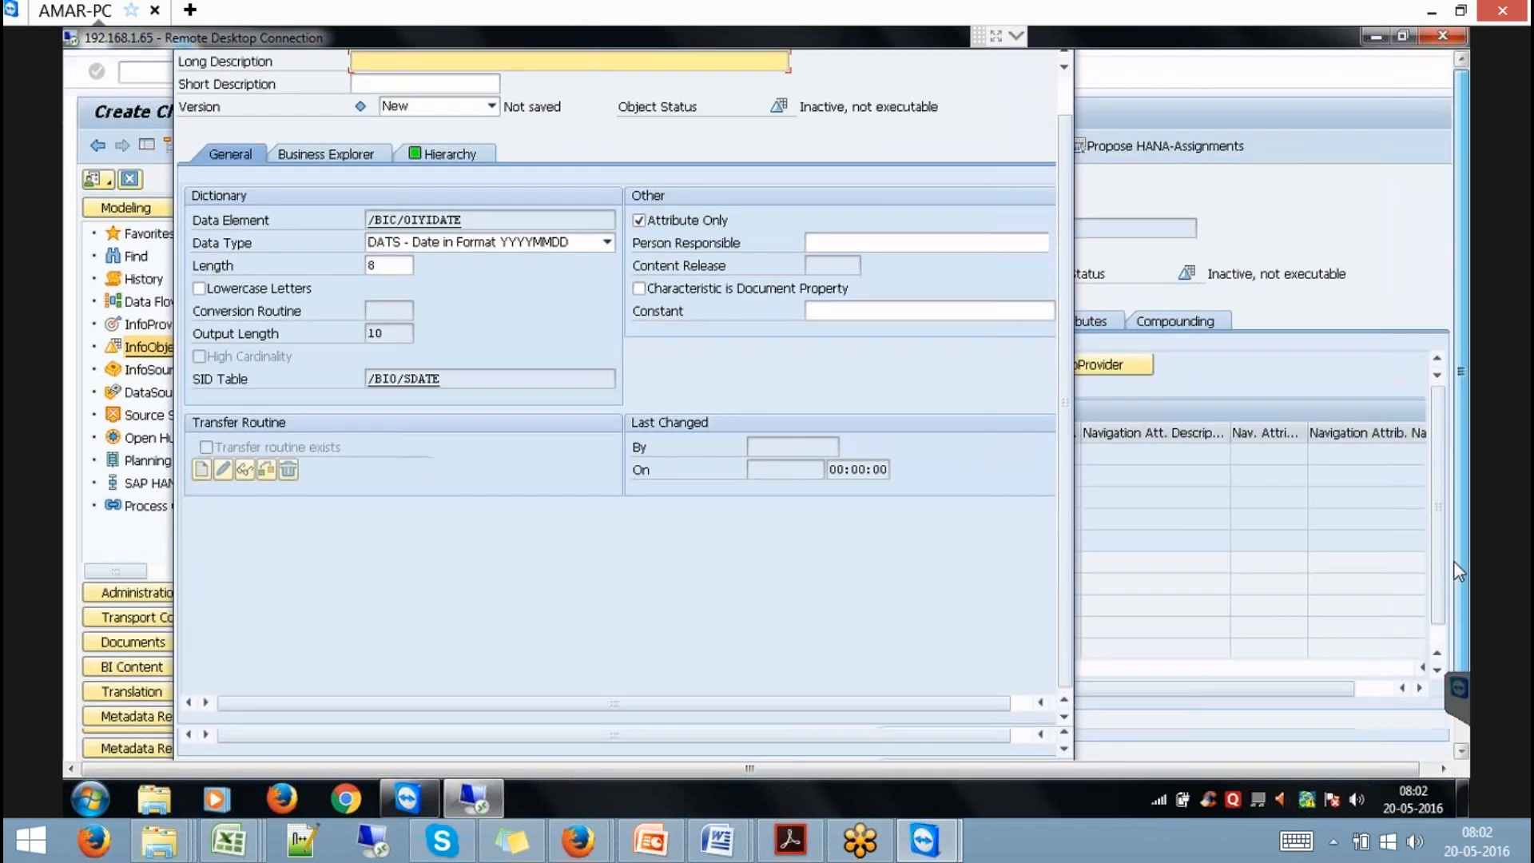
pyautogui.click(914, 697)
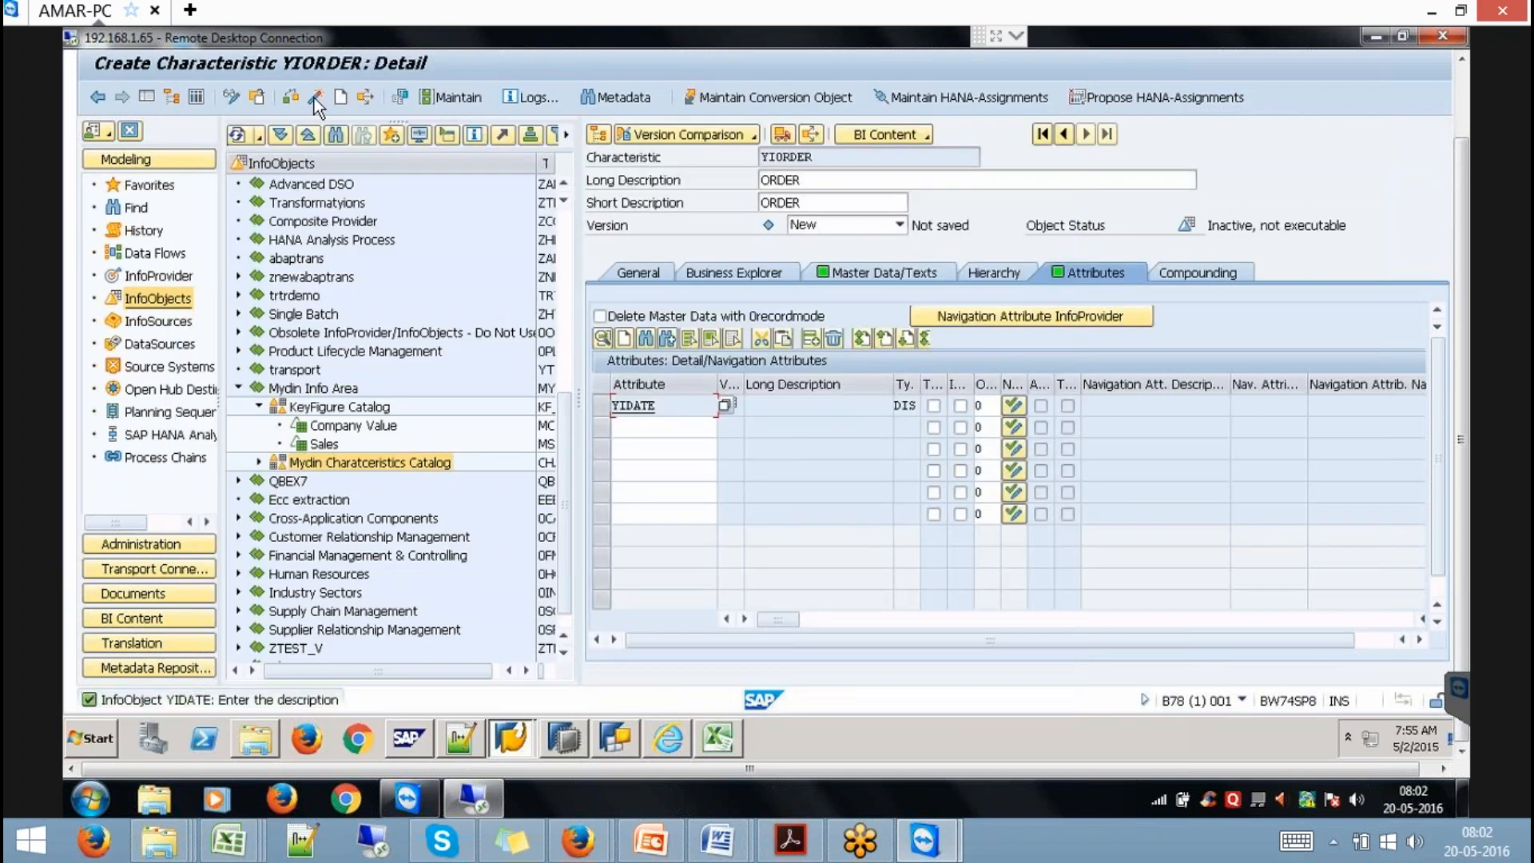
# Activate YIORDER, ignoring the missing-description warning in the check log.
pyautogui.click(315, 97)
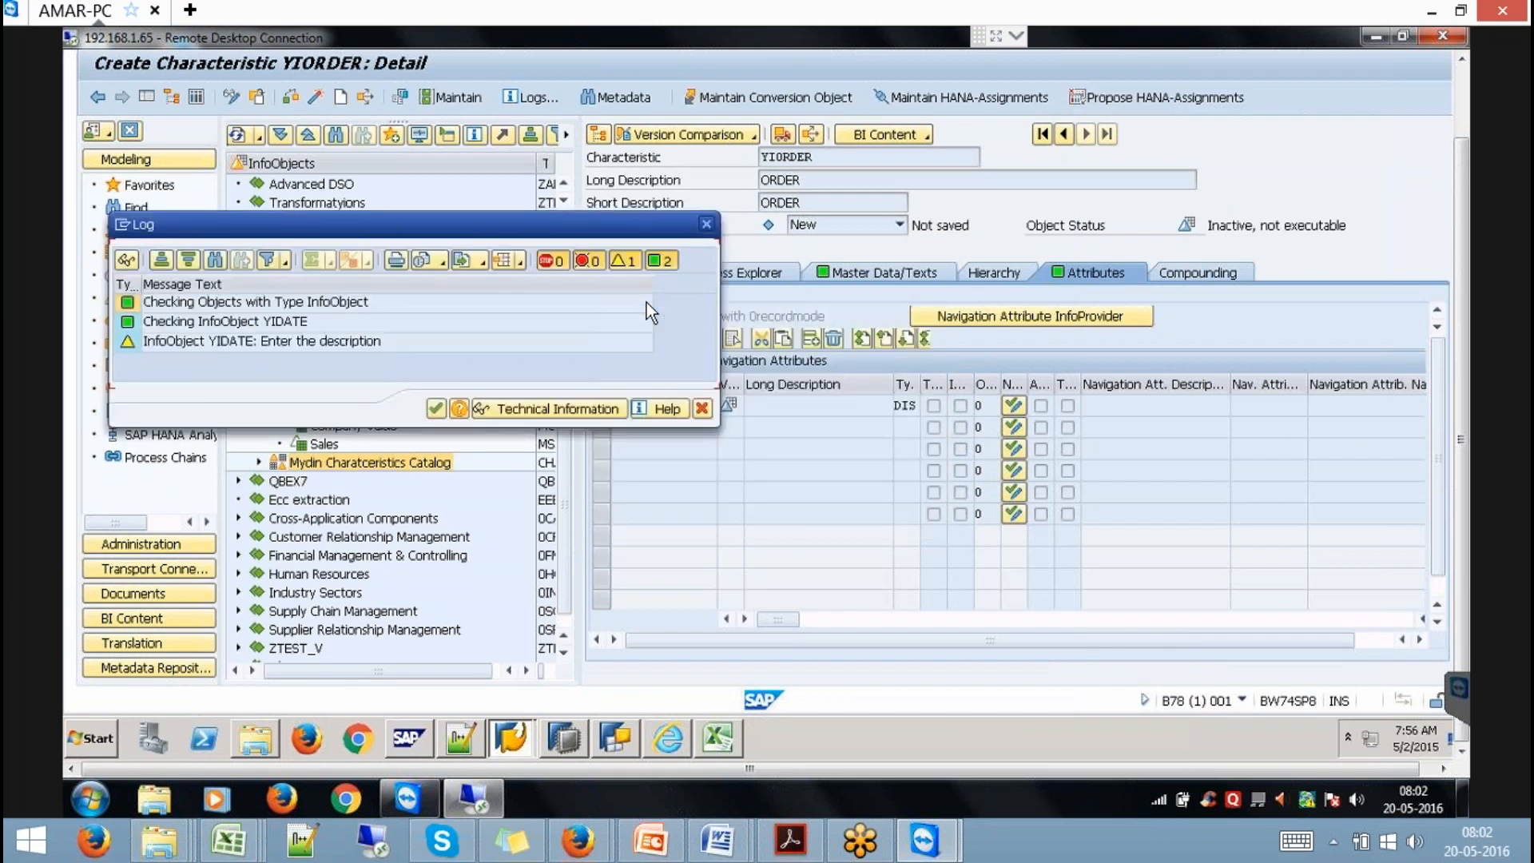
pyautogui.click(436, 410)
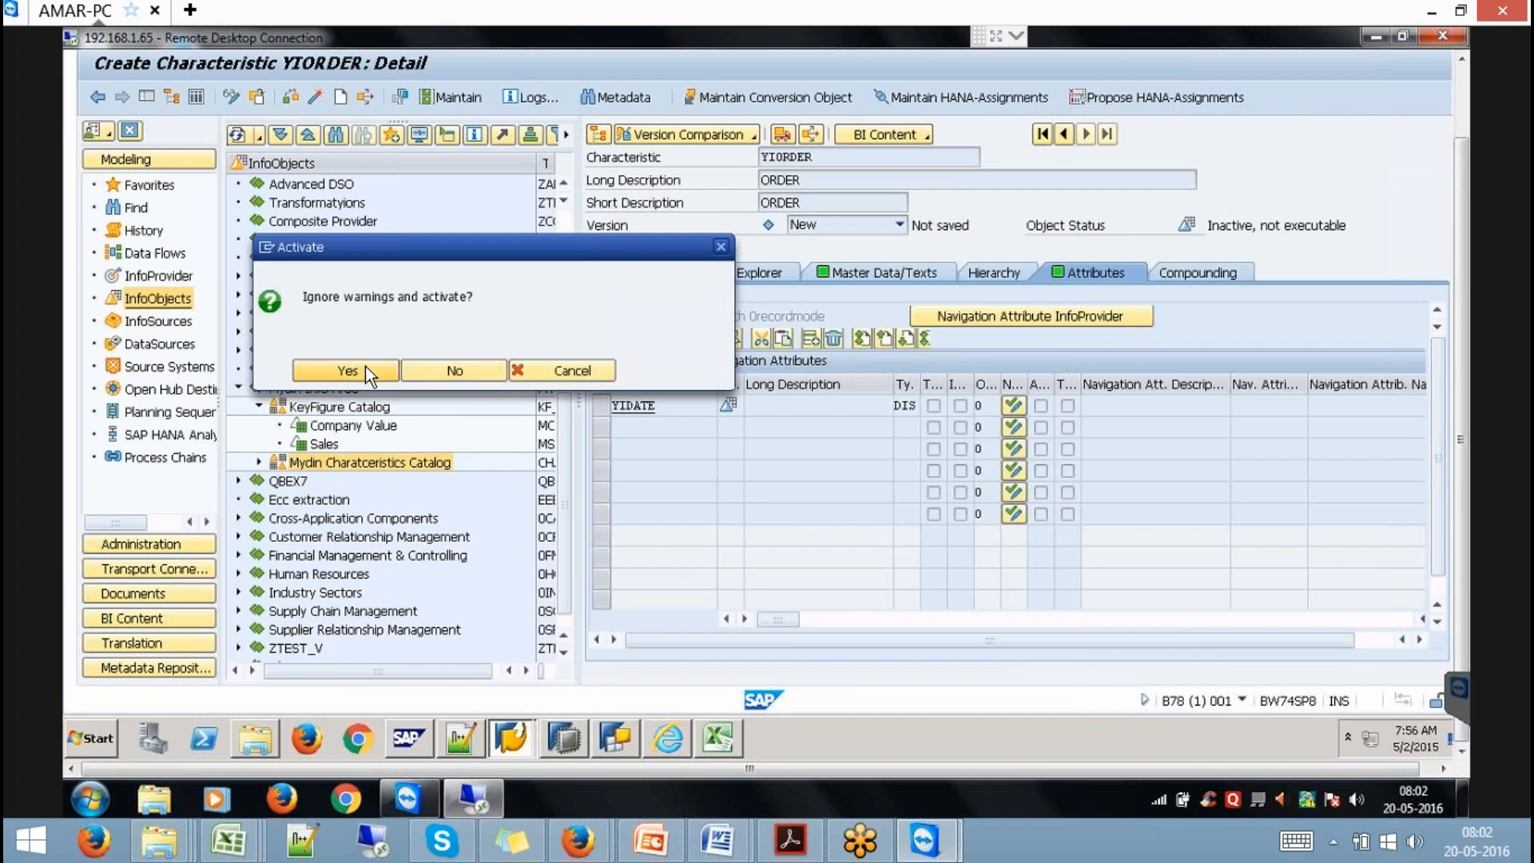
pyautogui.click(366, 369)
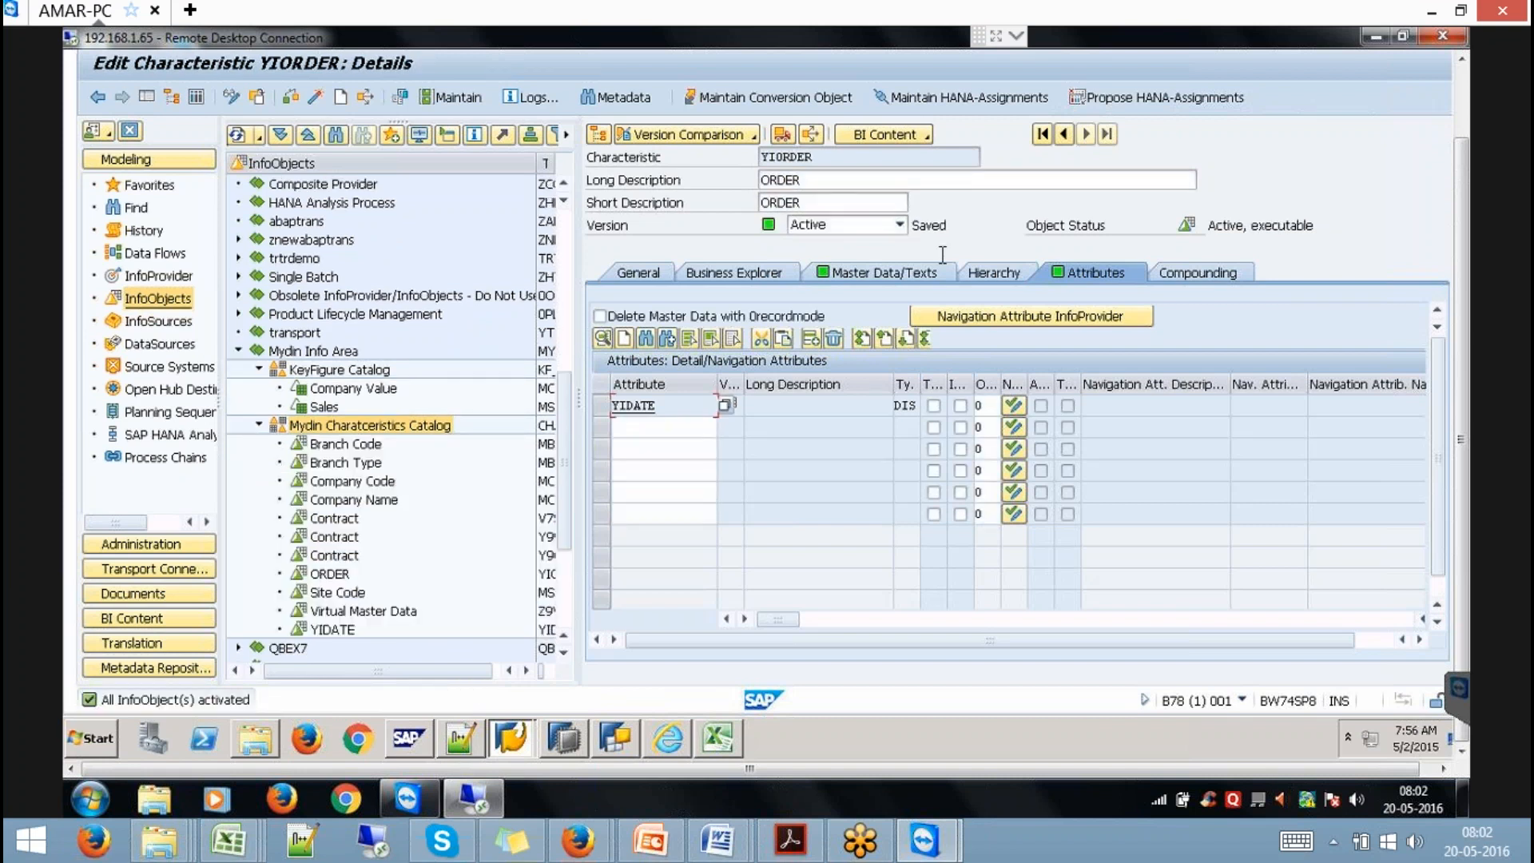
# Tick 'External SAP HANA View for Master Data' on YIORDER's Master Data/Texts tab and reactivate YIORDER.
pyautogui.click(918, 270)
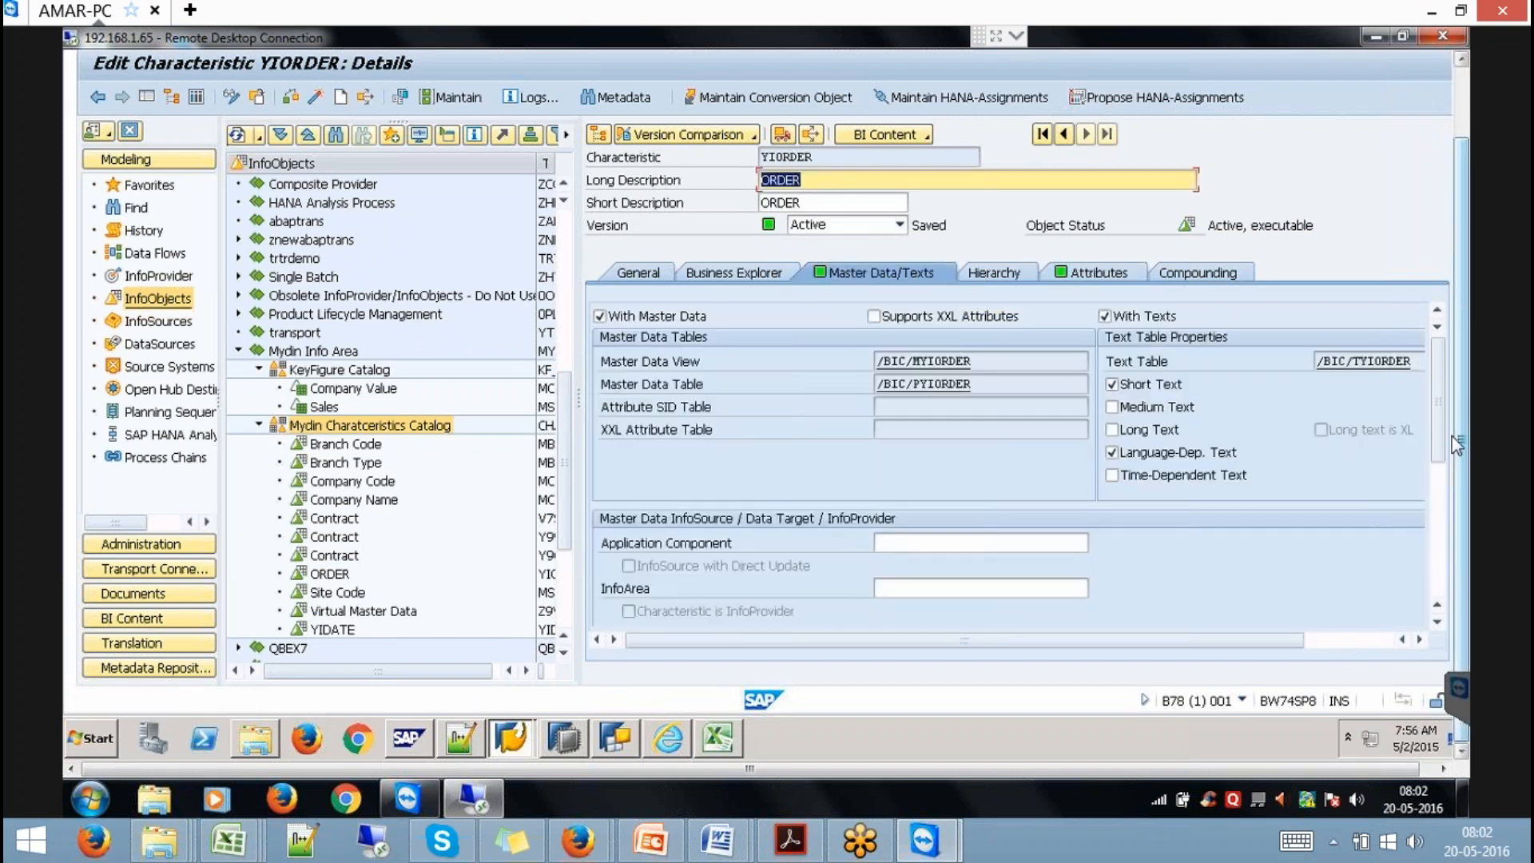
pyautogui.moveTo(1440, 424); pyautogui.dragTo(1441, 492)
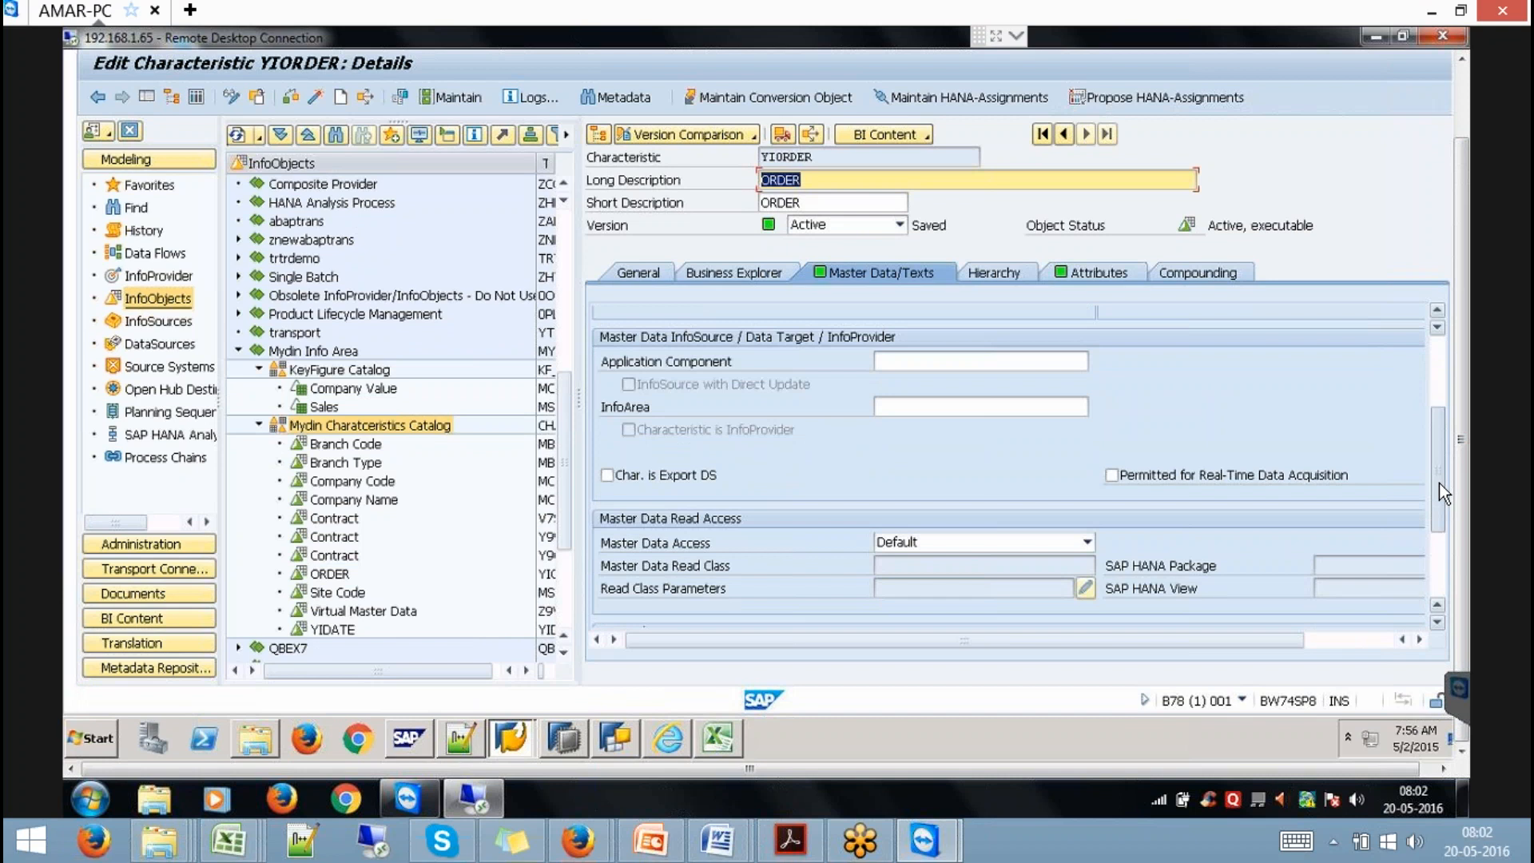
pyautogui.moveTo(1440, 481); pyautogui.dragTo(1445, 546)
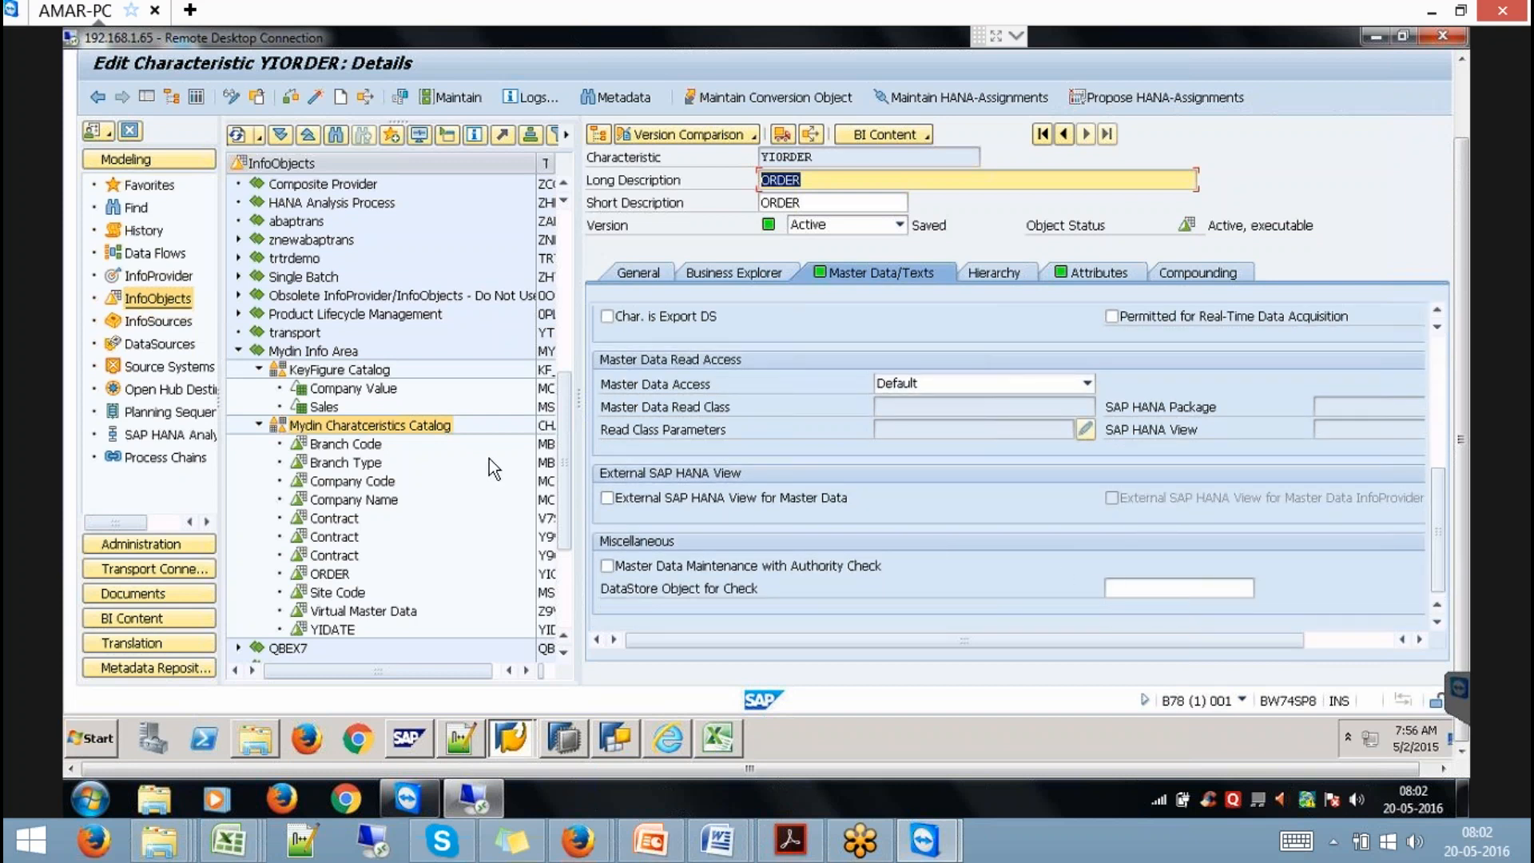
pyautogui.click(647, 501)
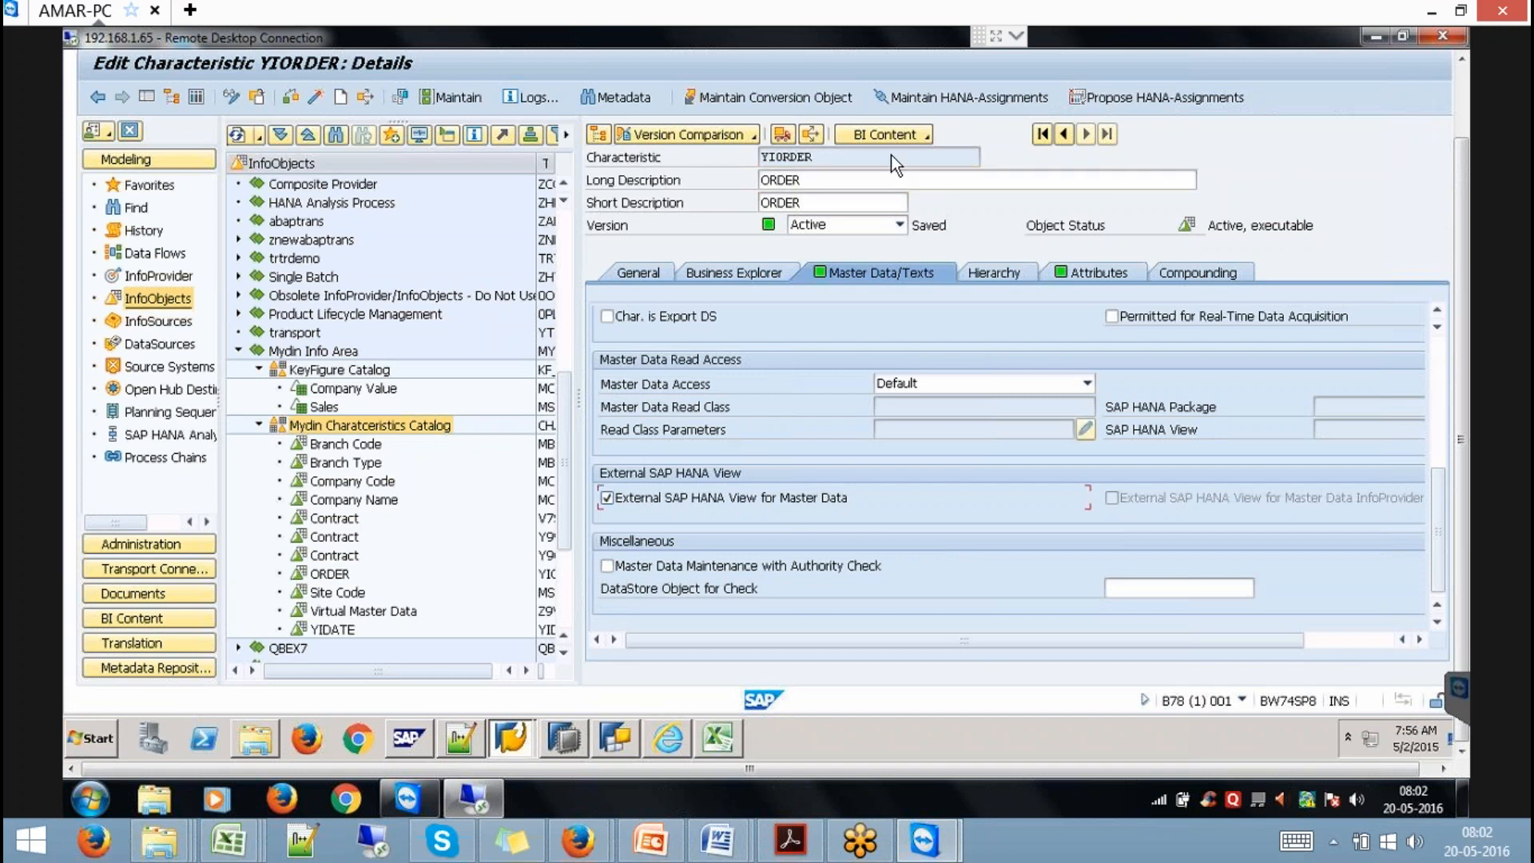
pyautogui.click(316, 100)
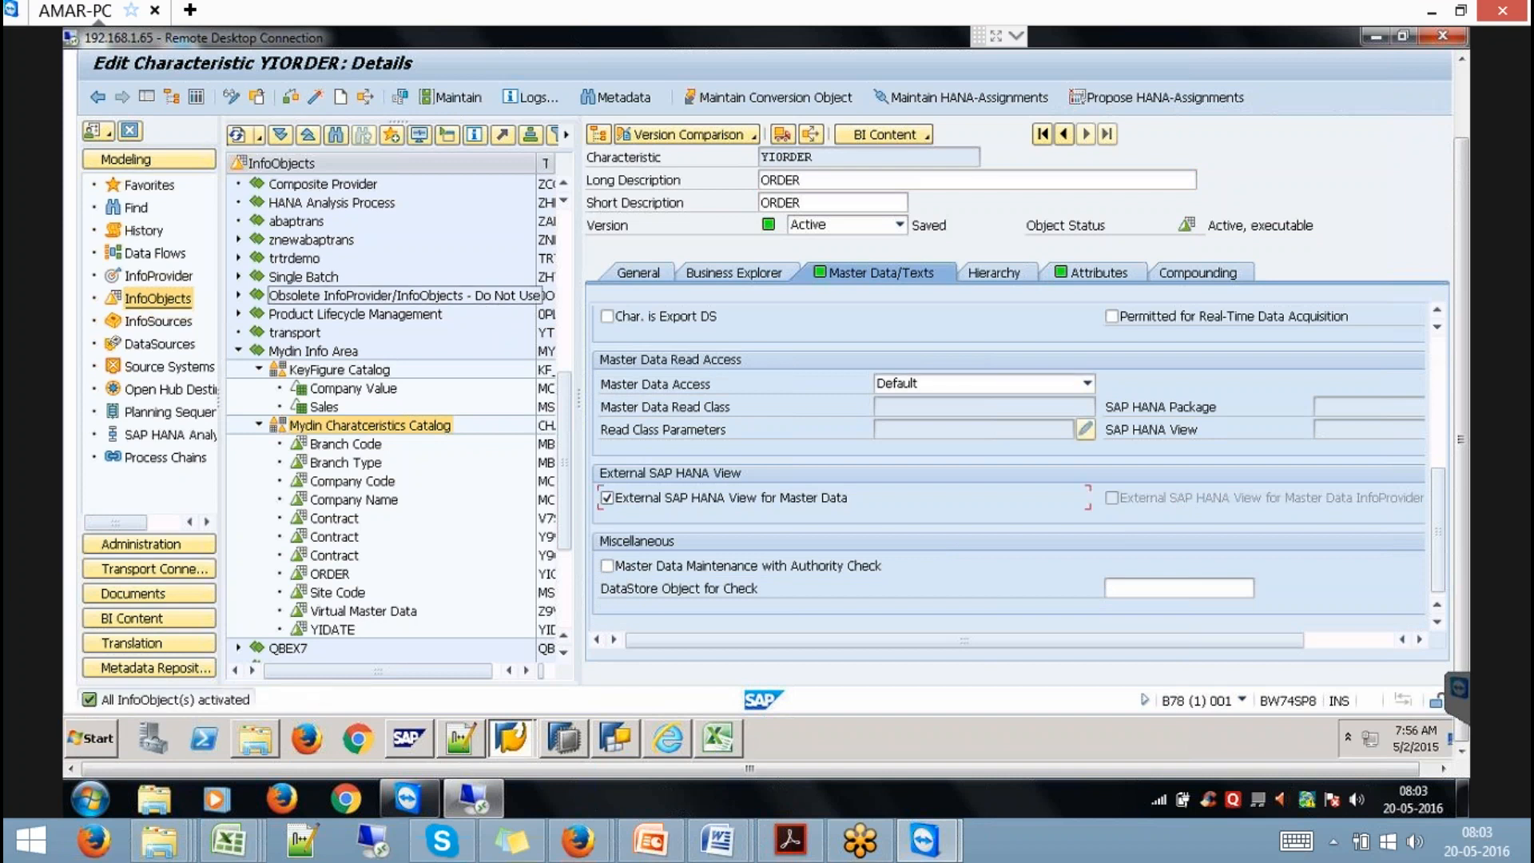
pyautogui.click(548, 726)
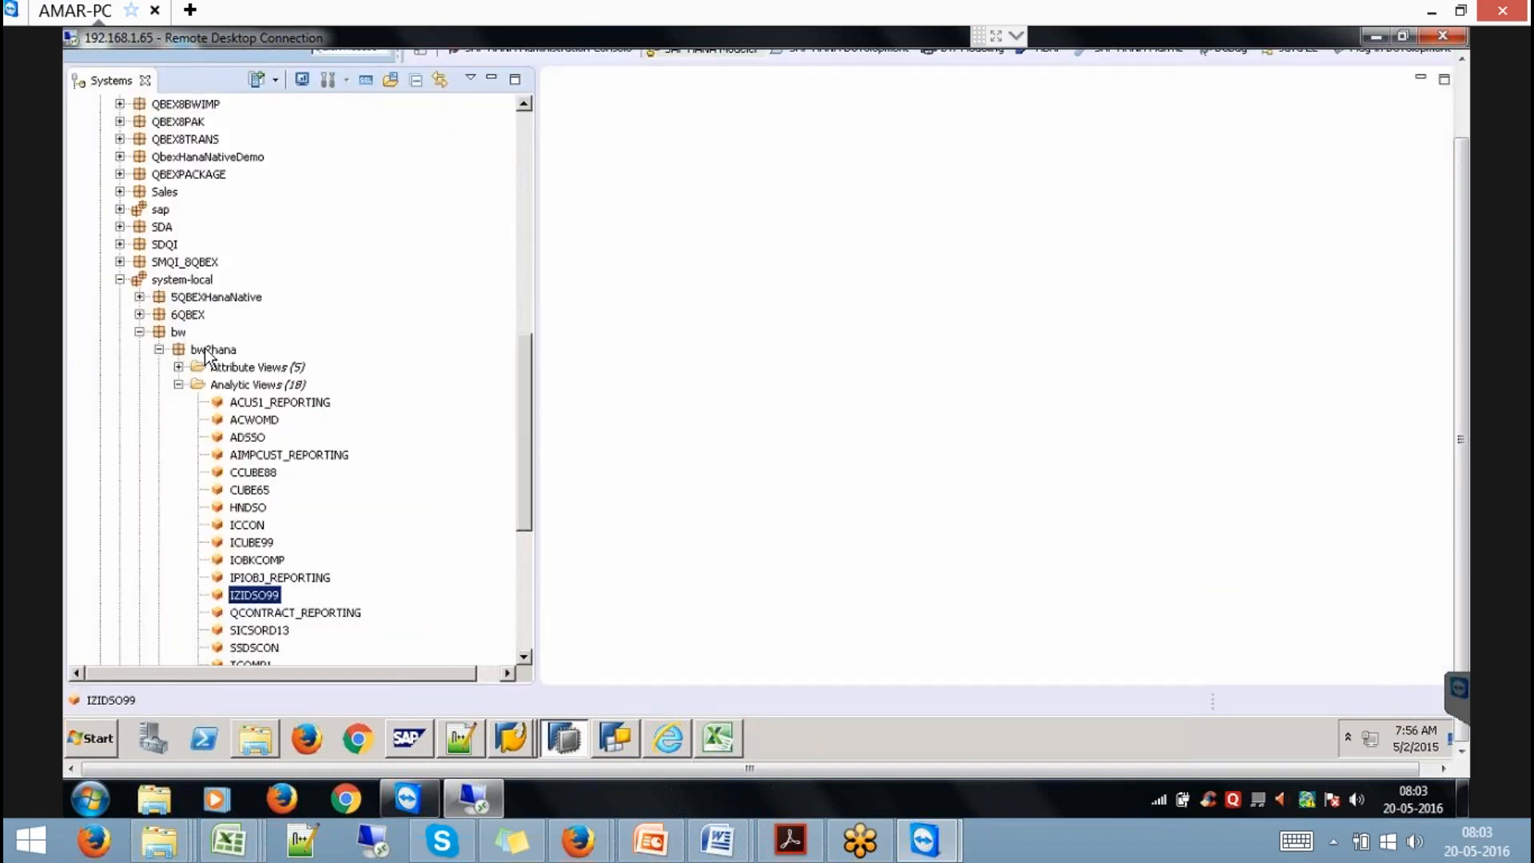
# Refresh the bw2hana package and select the generated YIORDER attribute view.
pyautogui.click(209, 349)
pyautogui.rightClick(206, 357)
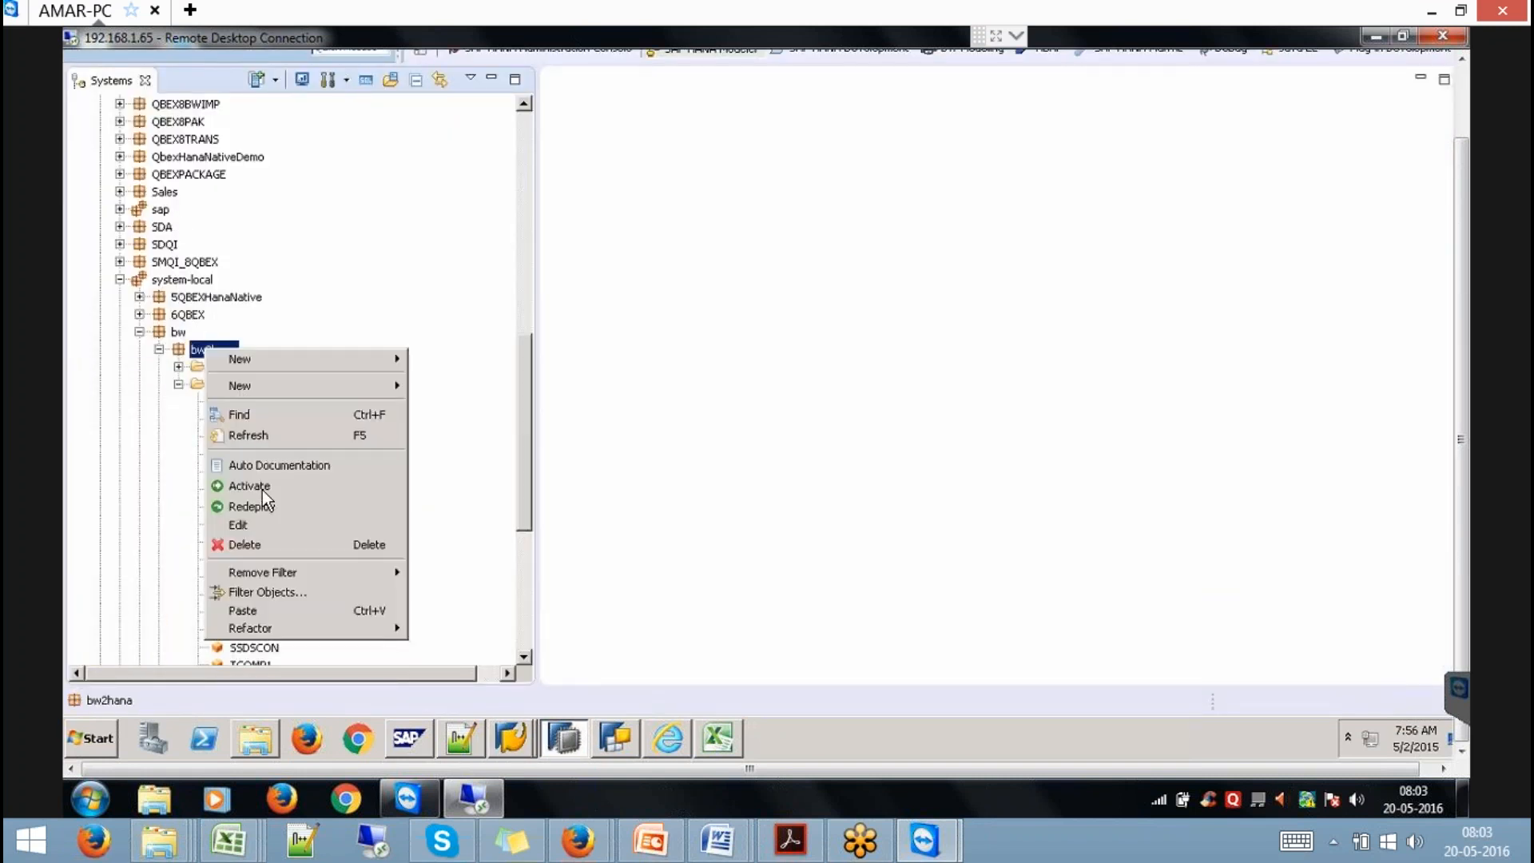
pyautogui.click(248, 435)
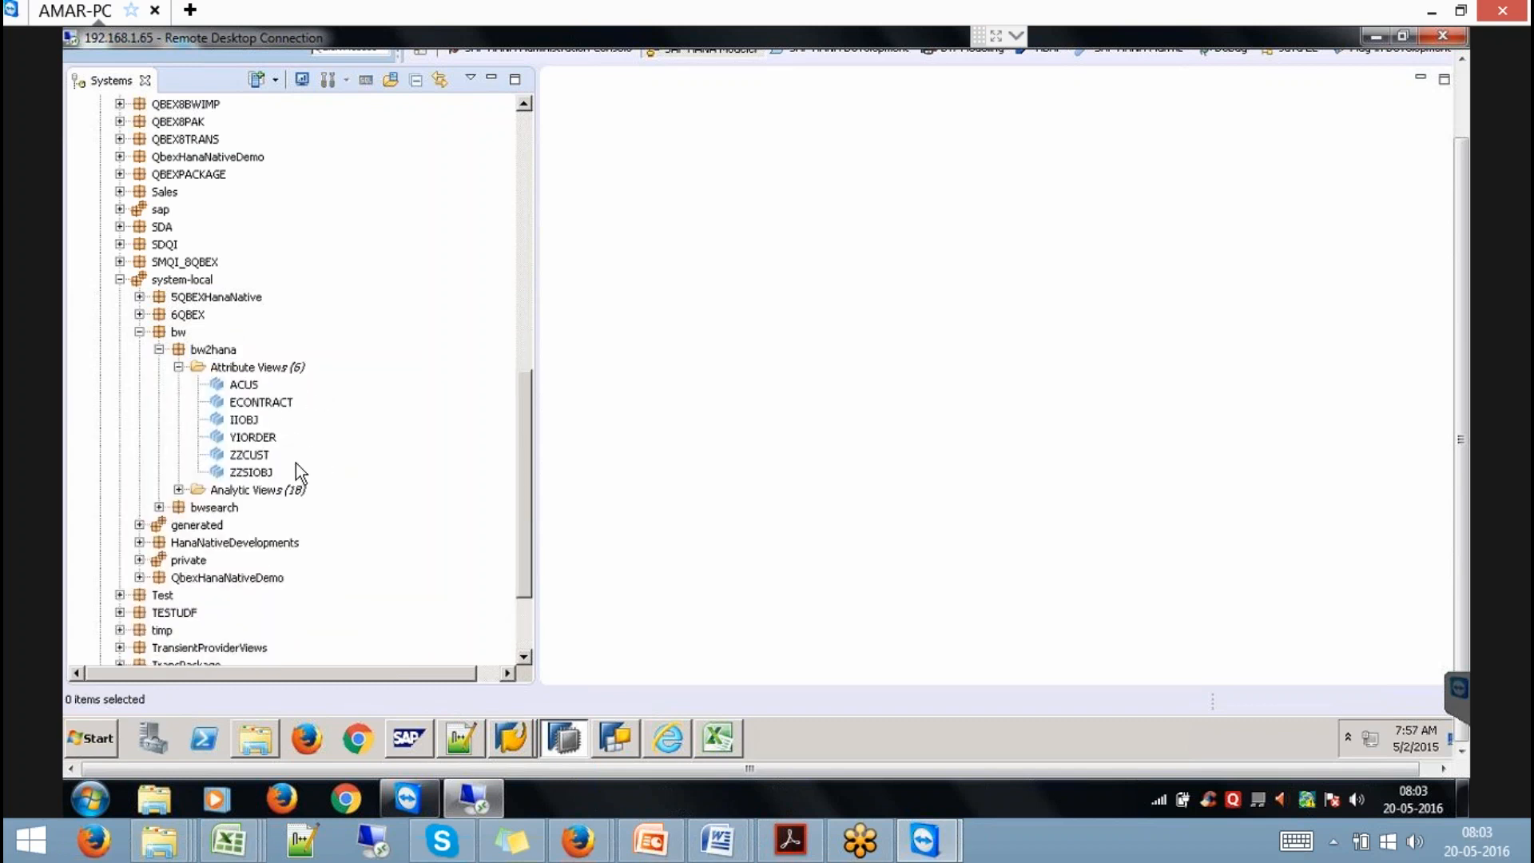
pyautogui.click(253, 442)
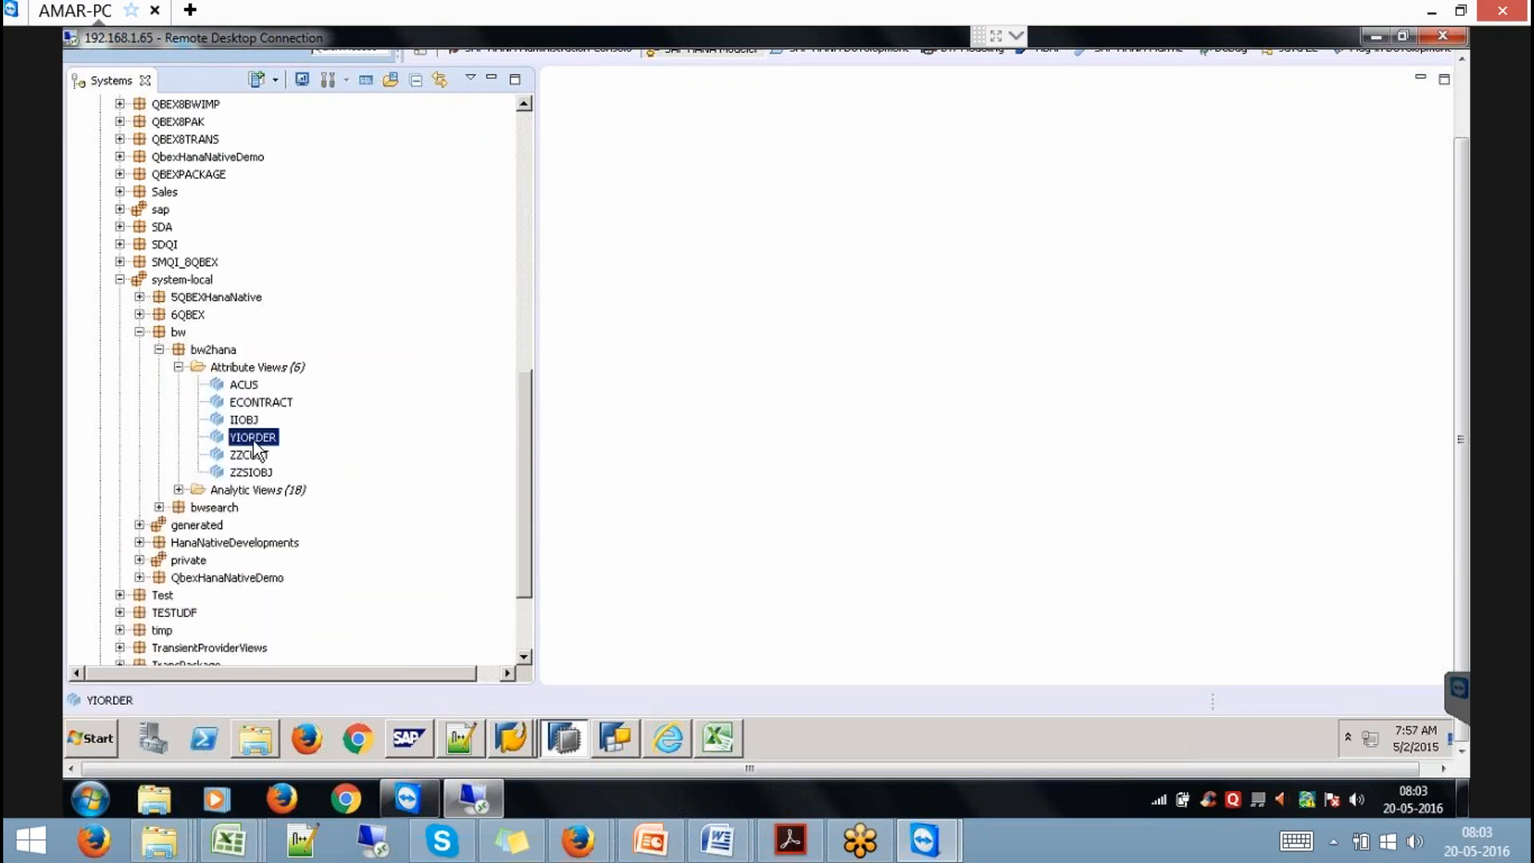
pyautogui.click(518, 741)
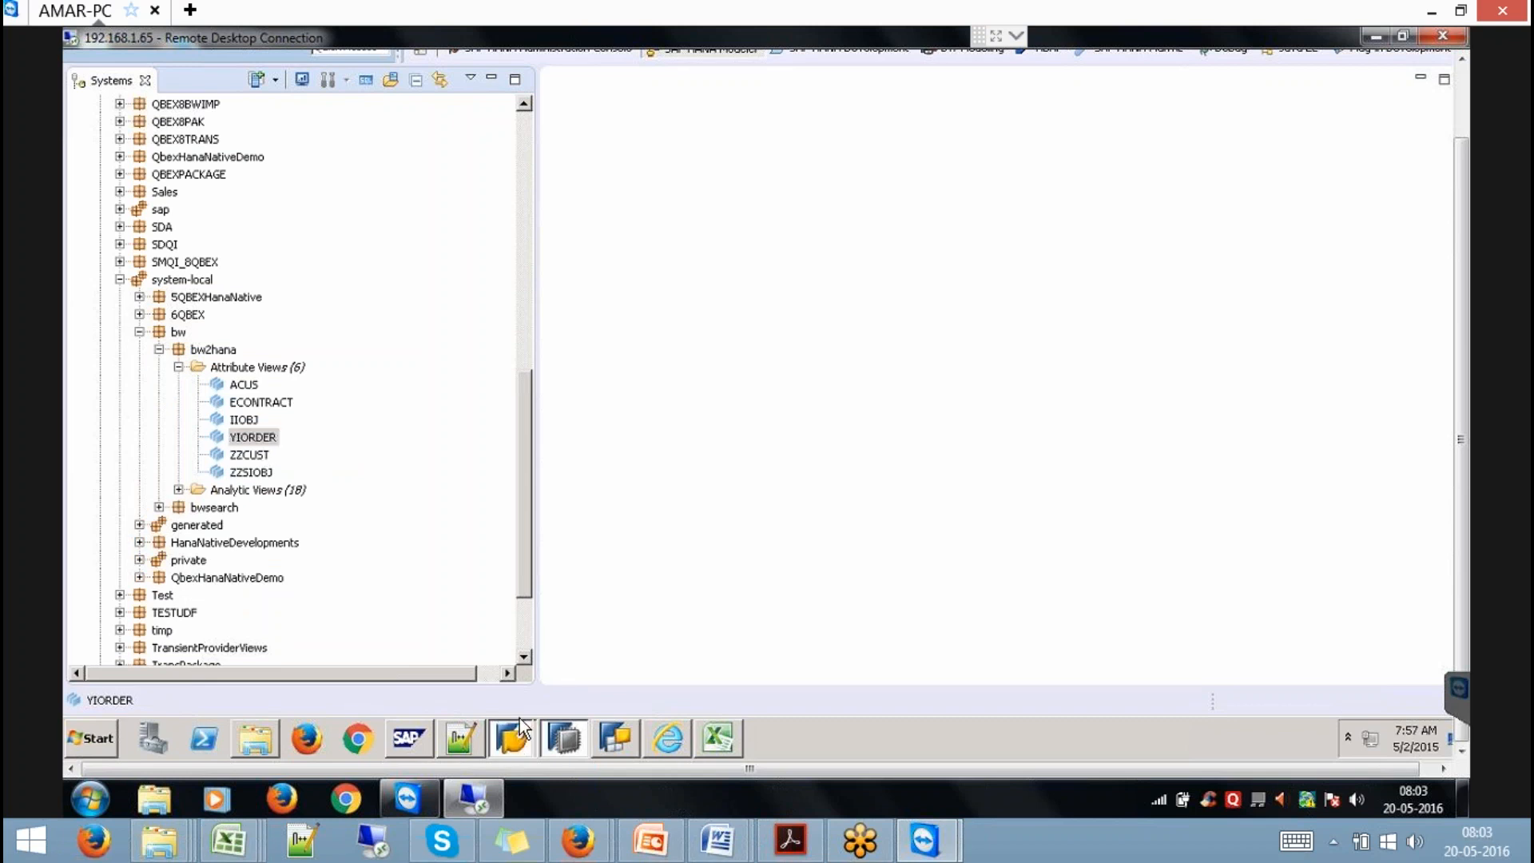
pyautogui.click(585, 695)
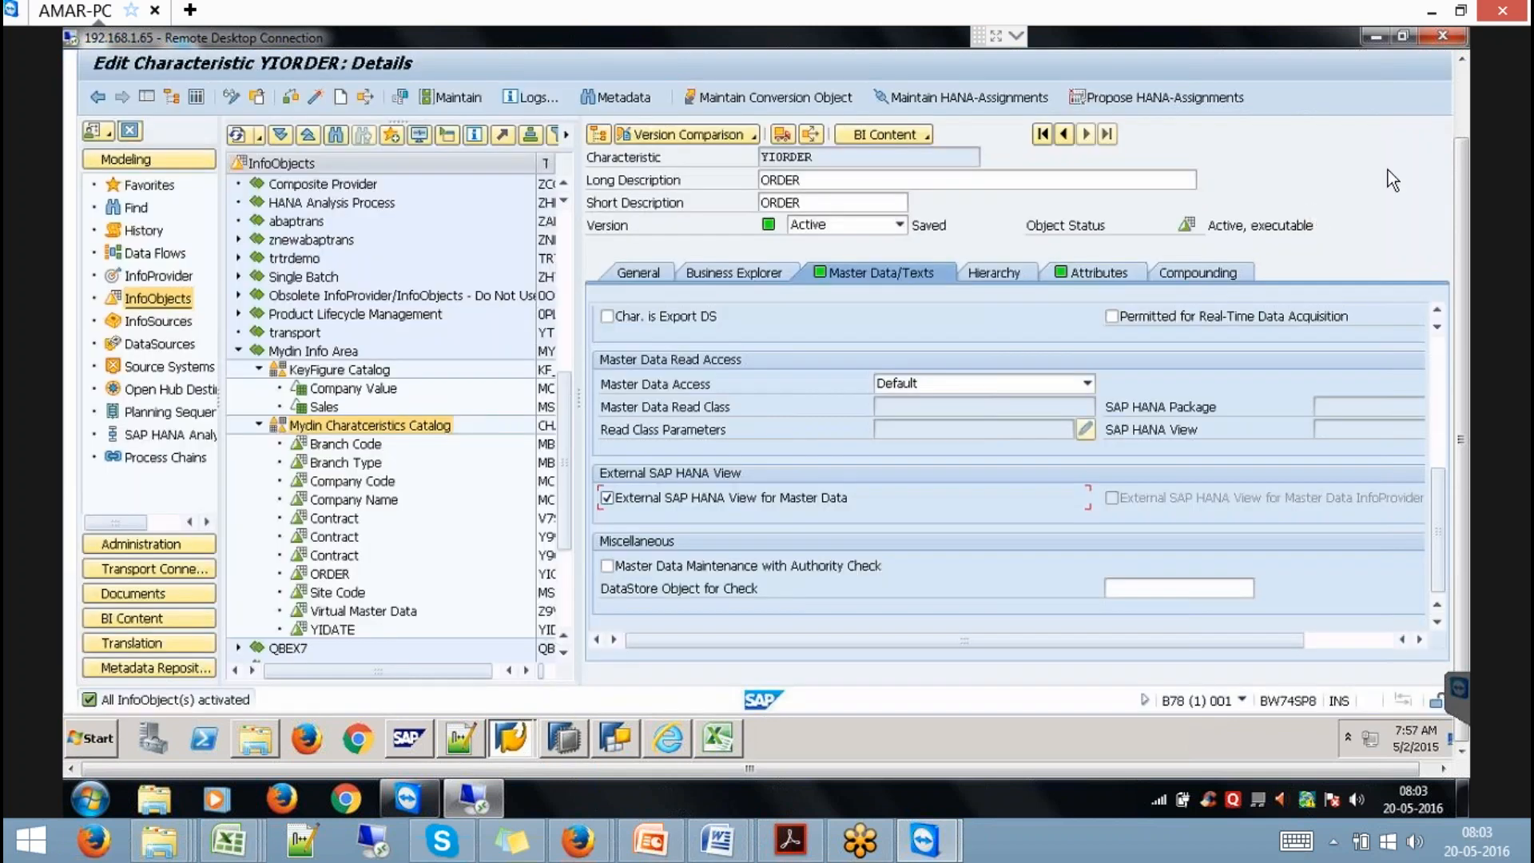
# Create InfoObject YIORDER2, described 'ORDER', from template YIORDER in the Mydin Characteristics Catalog.
pyautogui.rightClick(411, 425)
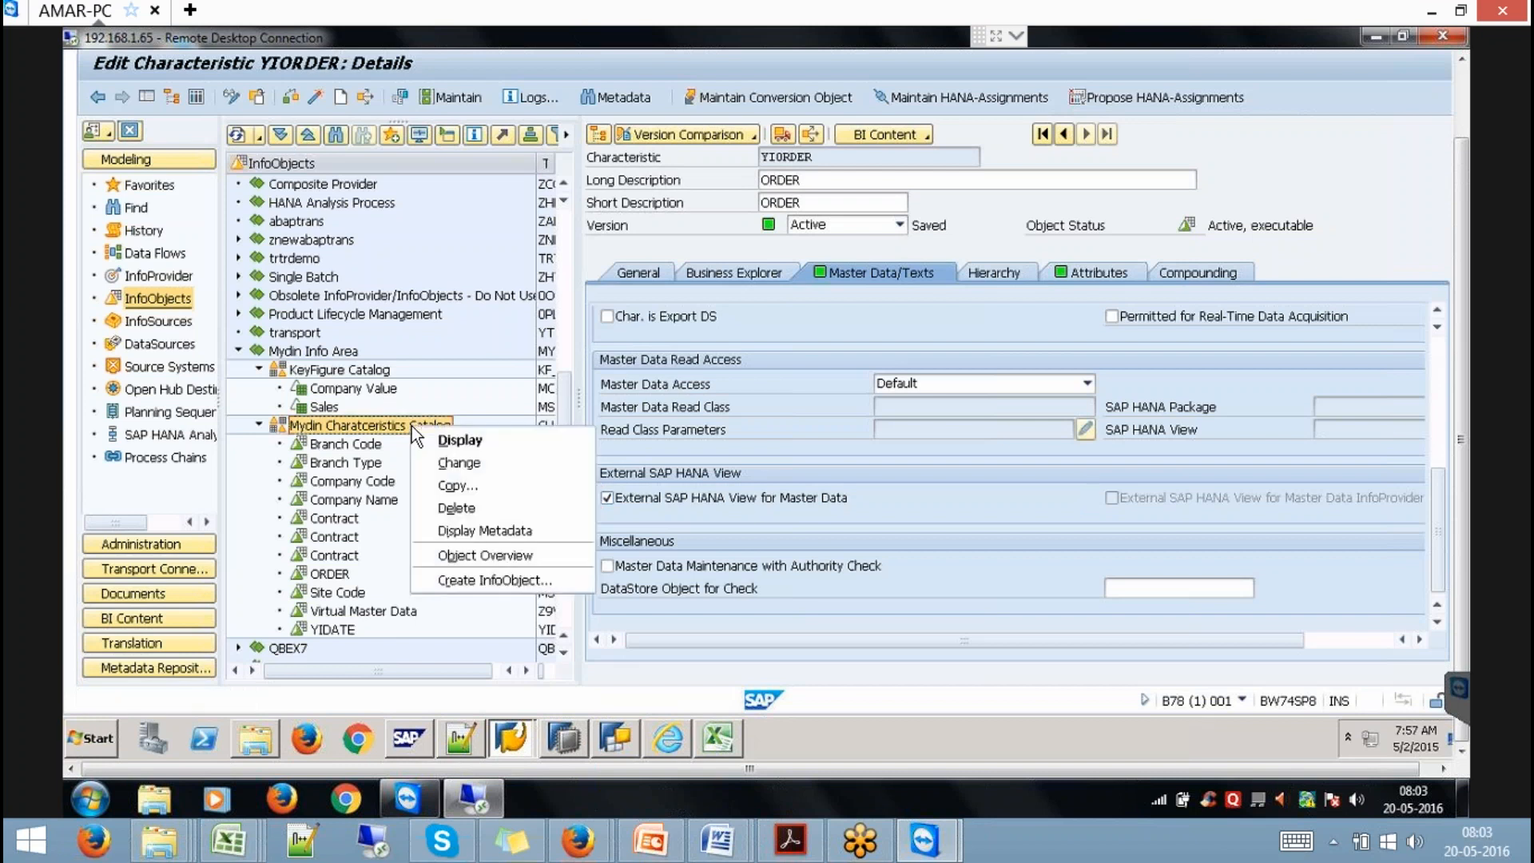
pyautogui.click(509, 583)
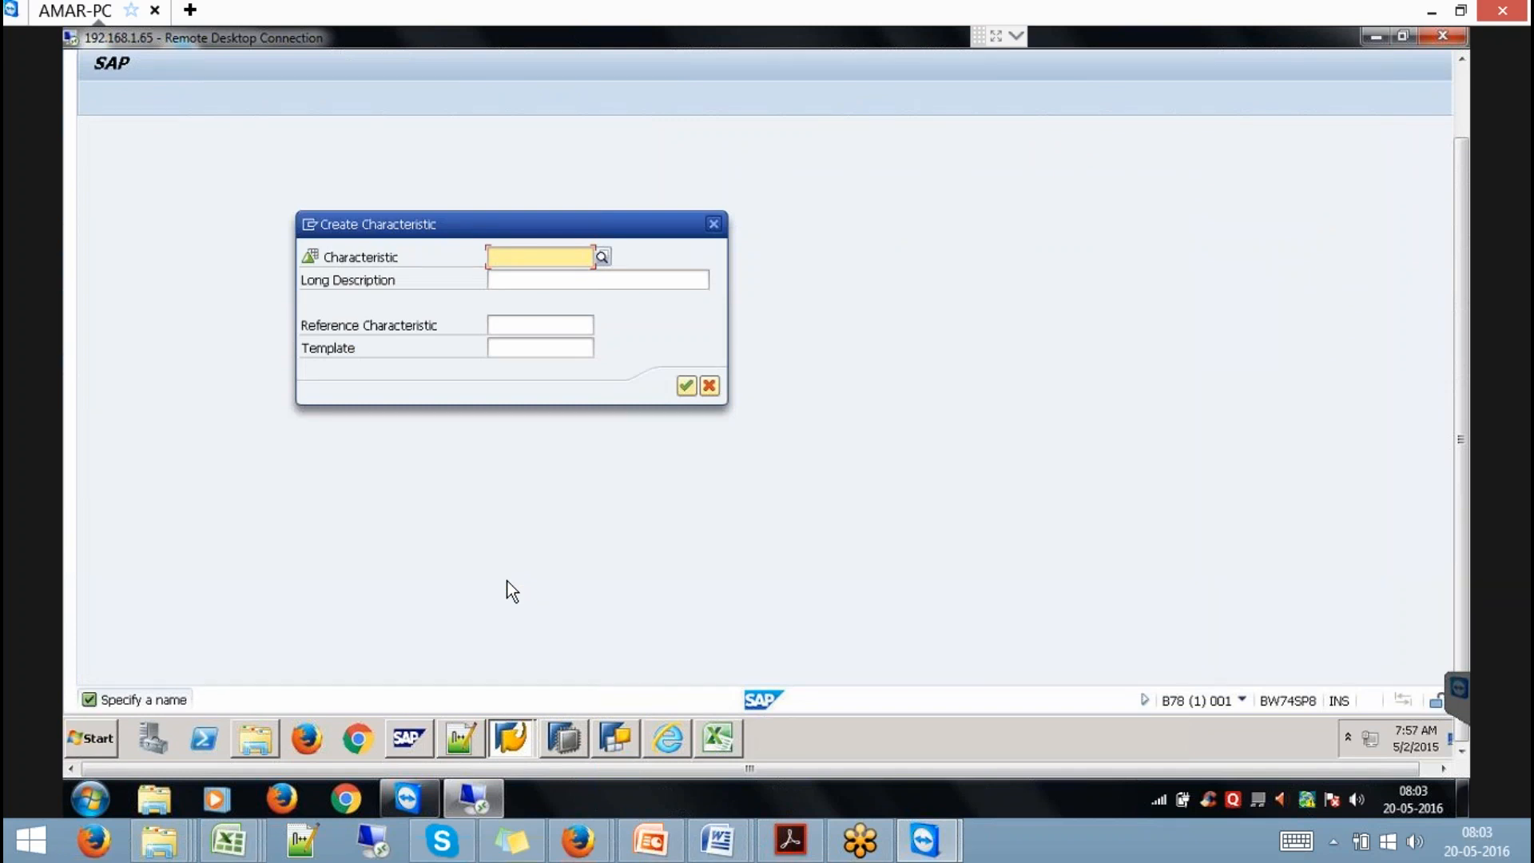
pyautogui.write('YI')
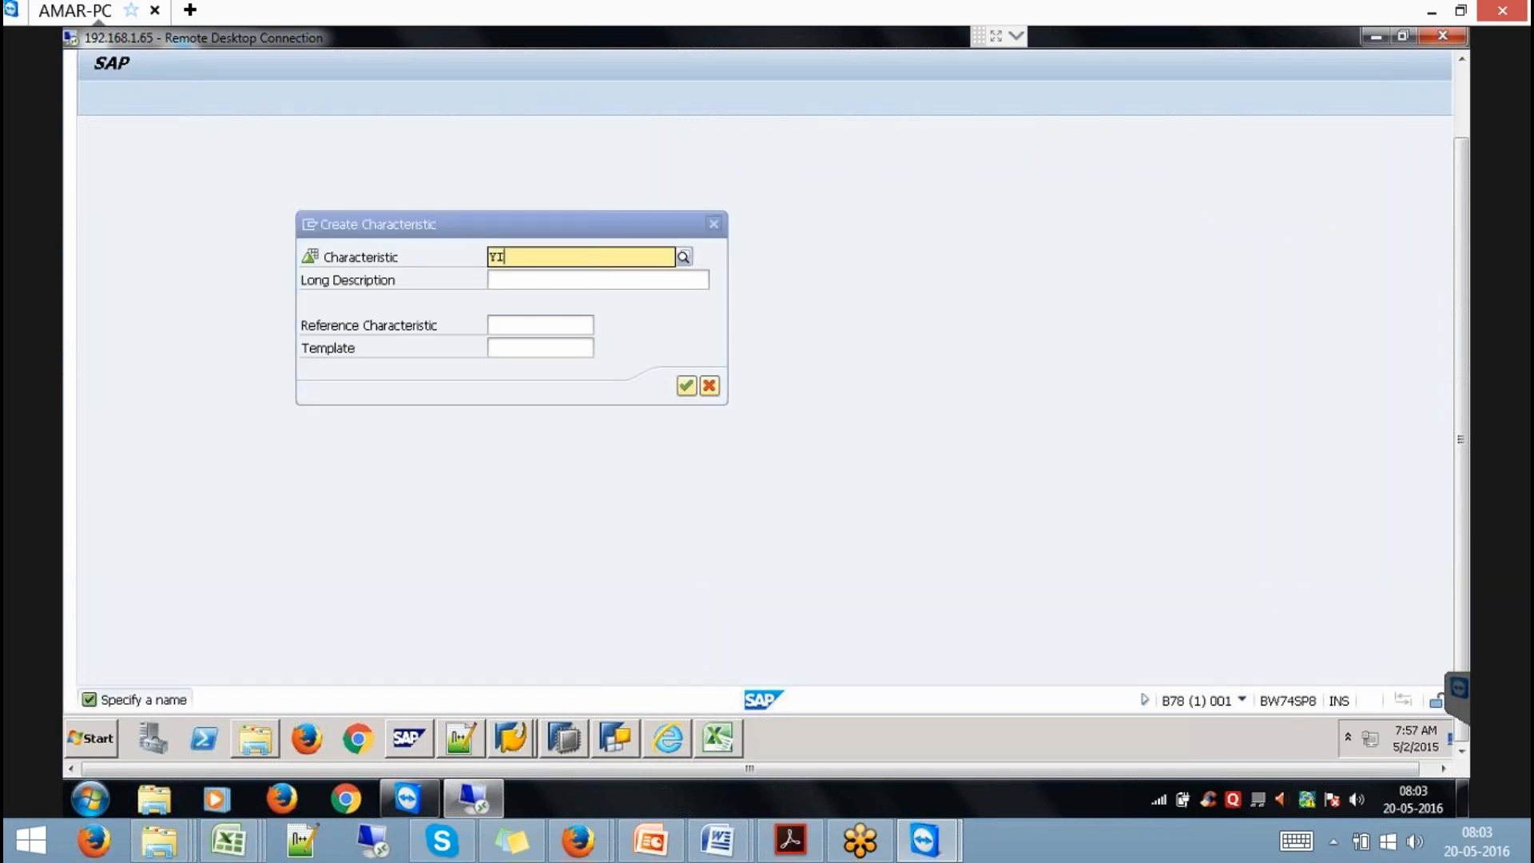
pyautogui.write('ORDER2')
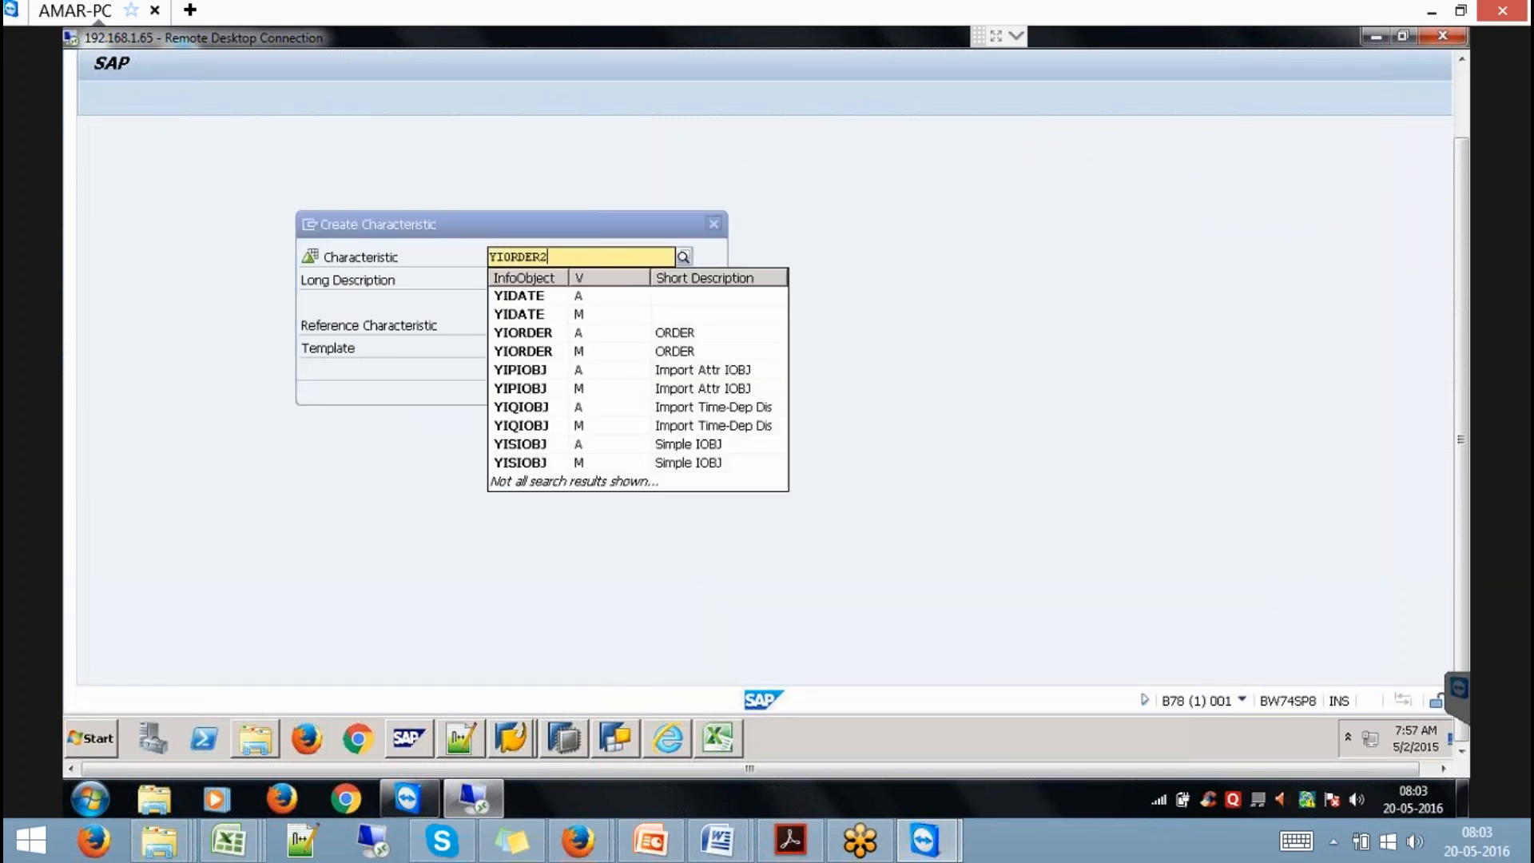
pyautogui.press('Tab')
pyautogui.write('O')
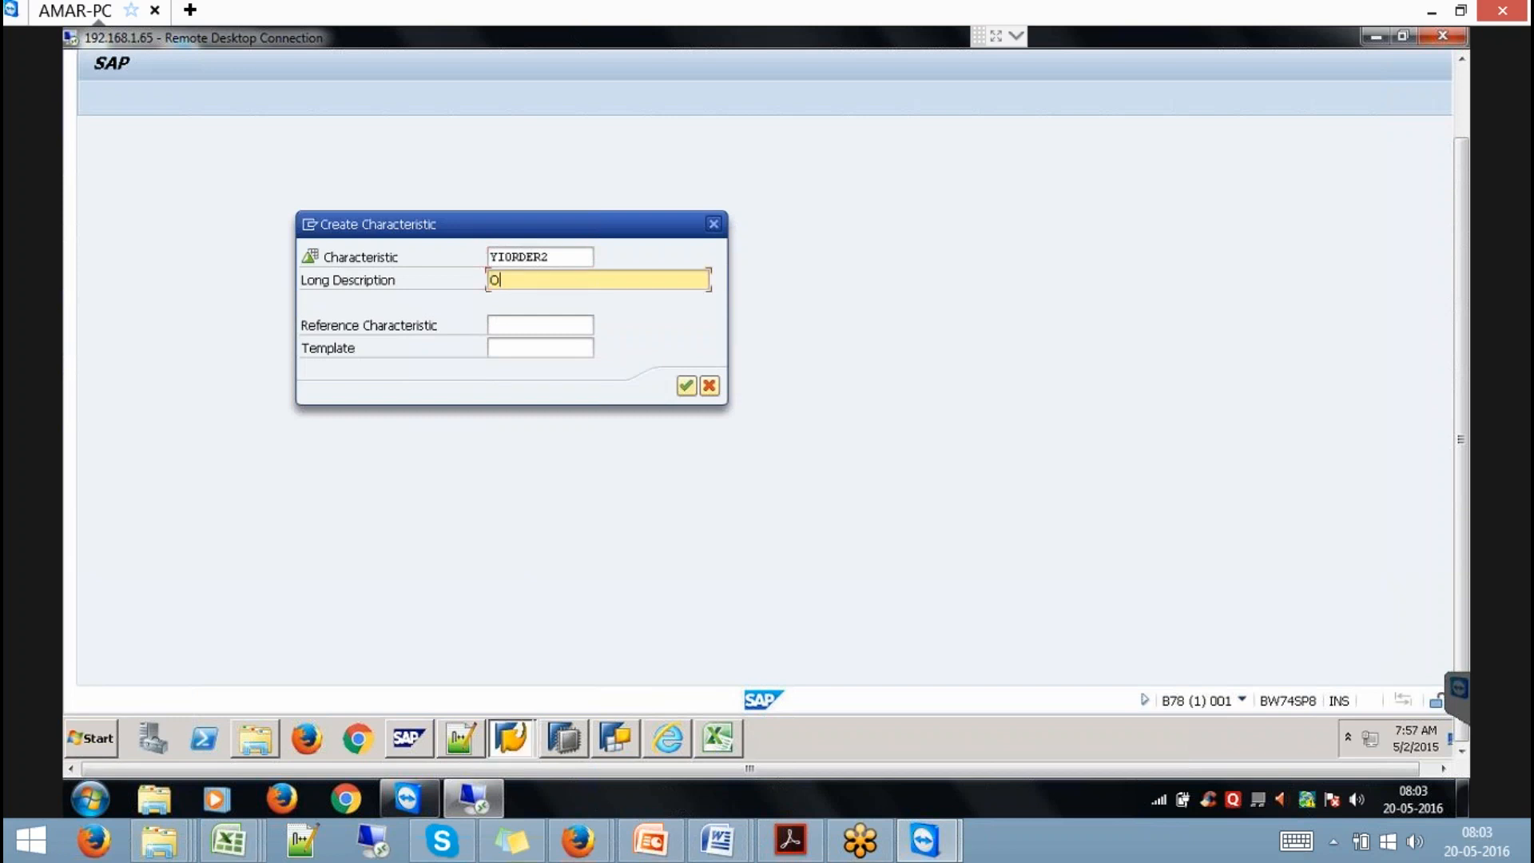
pyautogui.write('RDER')
pyautogui.press('Tab')
pyautogui.press('Tab')
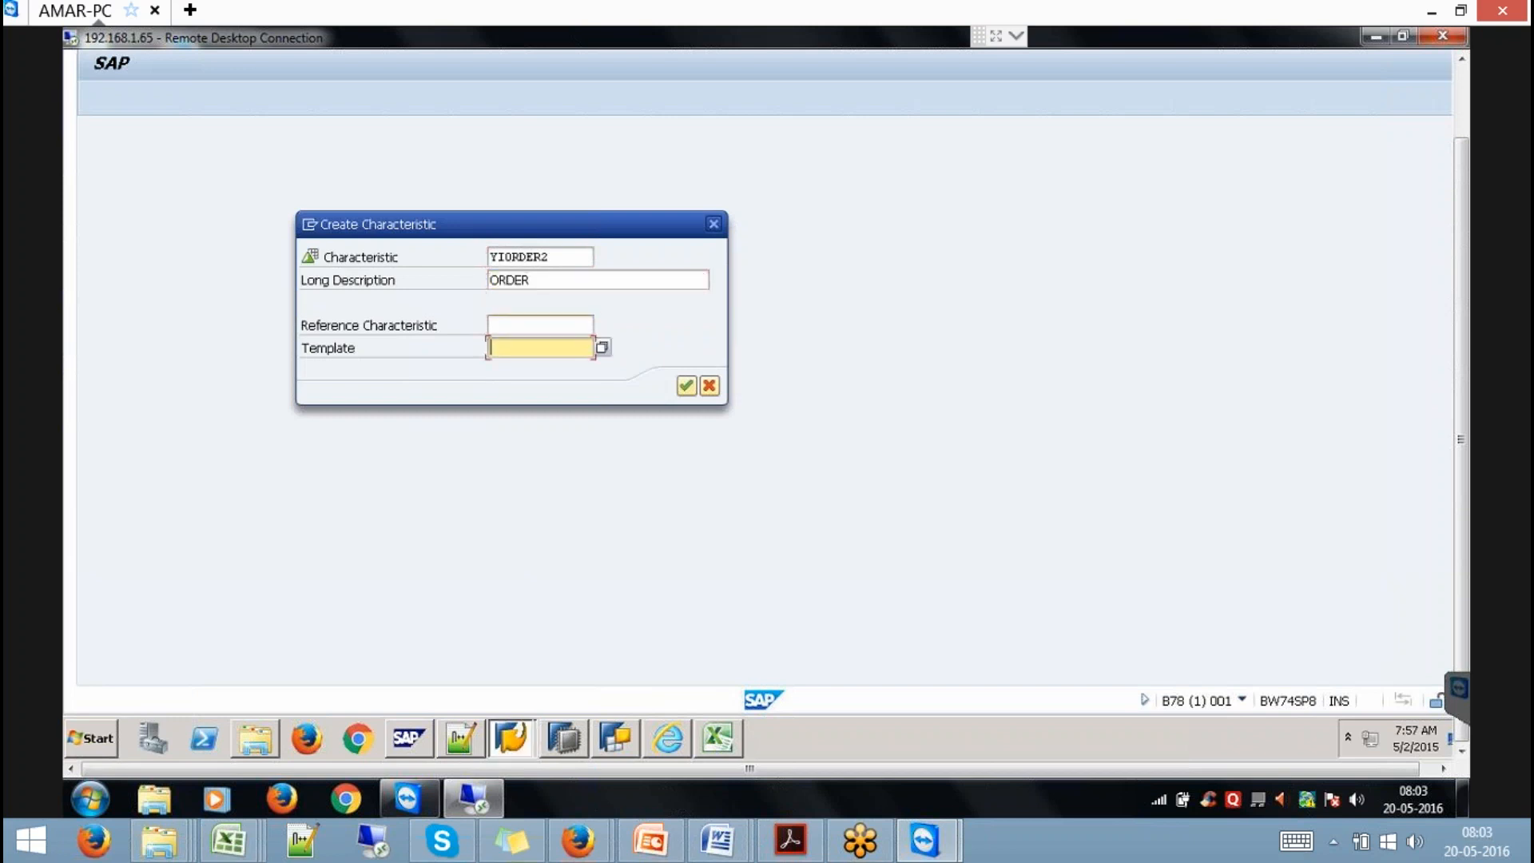
pyautogui.write('YIORDER')
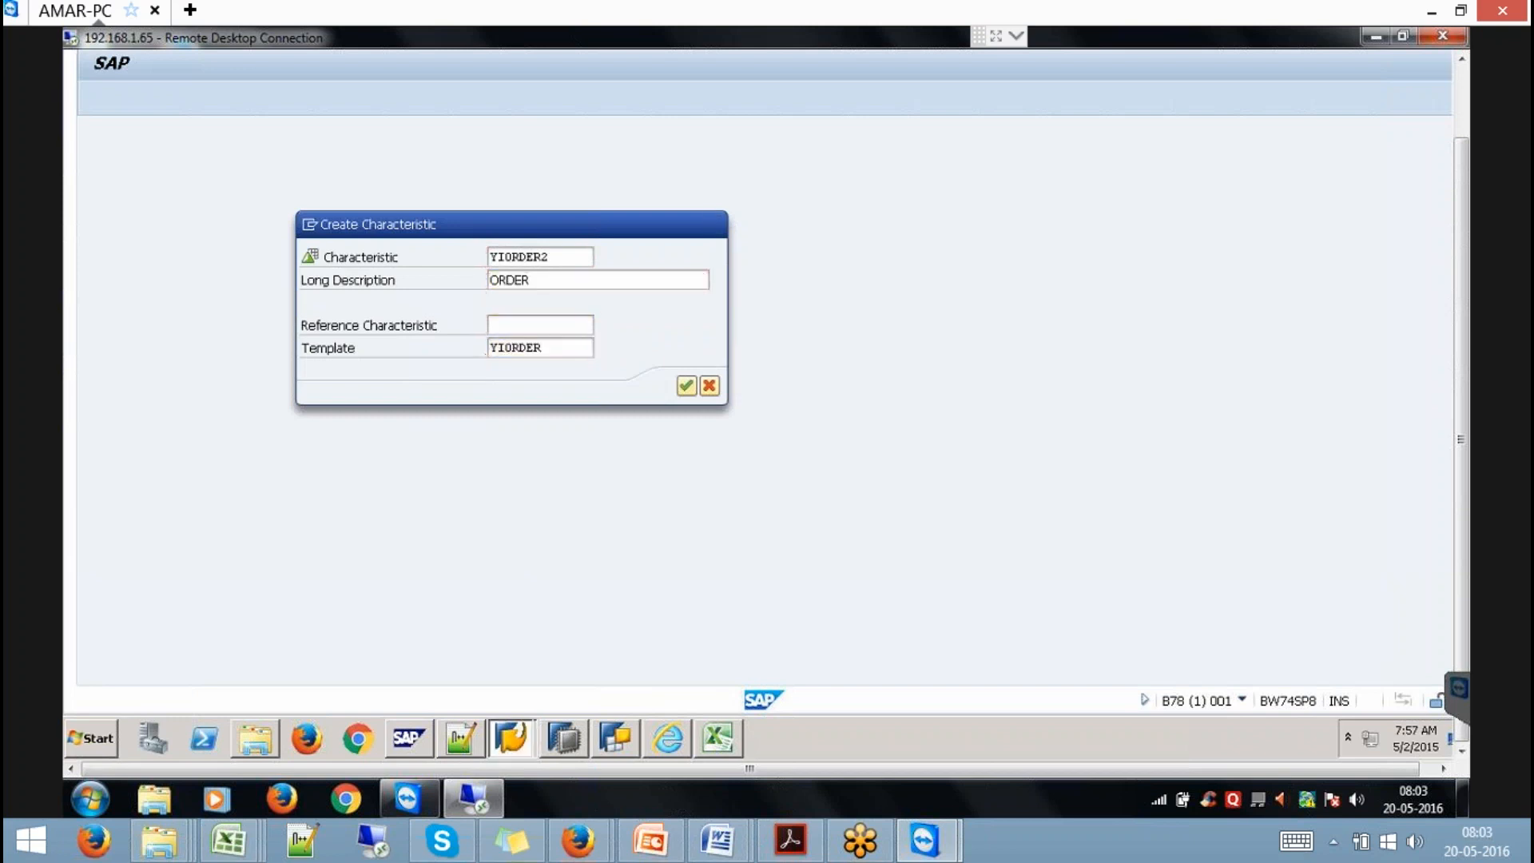
pyautogui.press('Return')
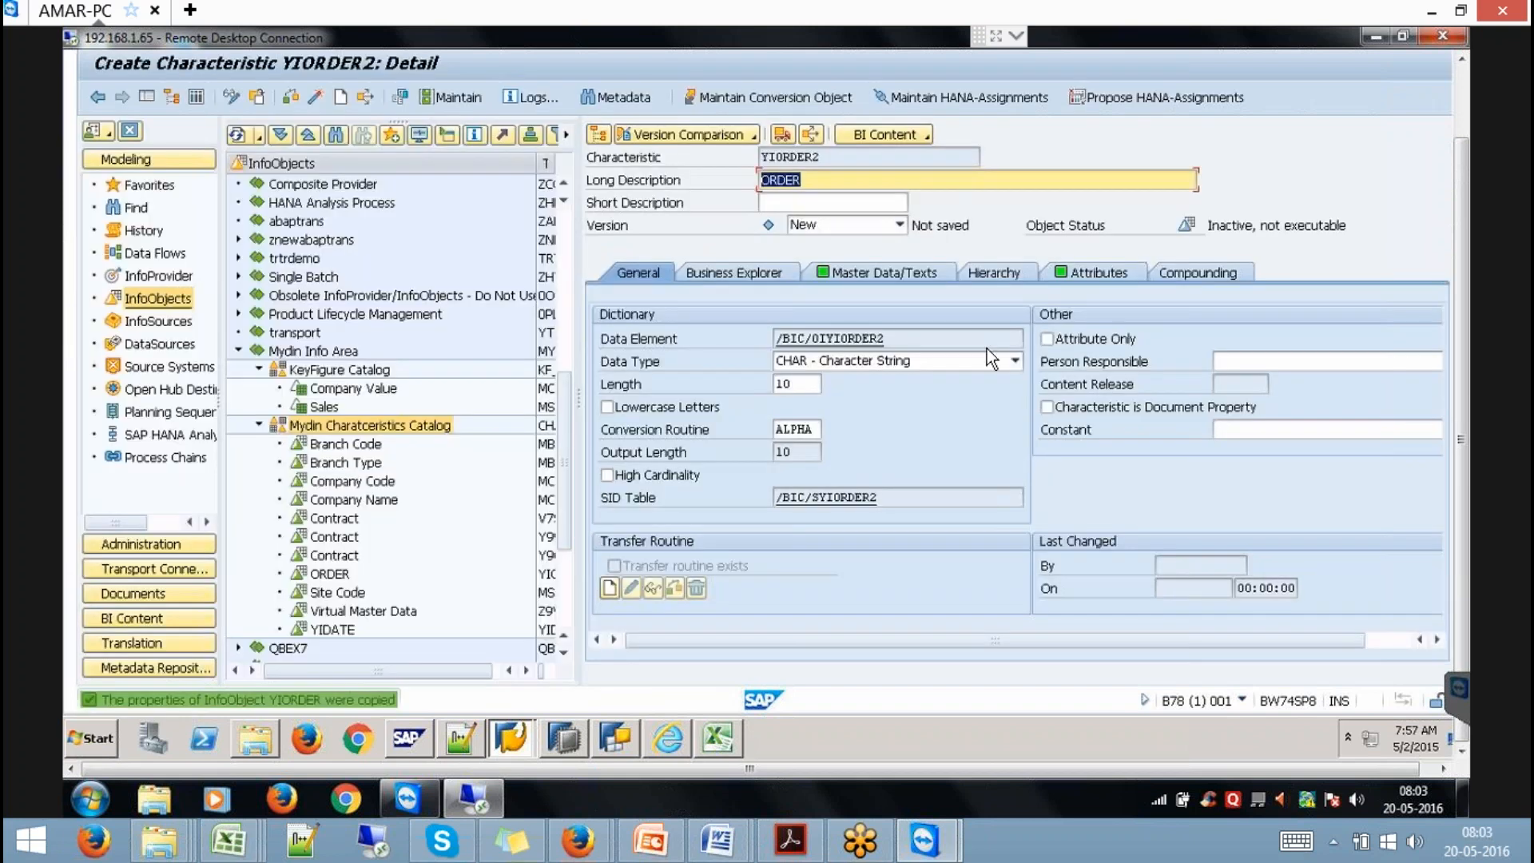
pyautogui.click(1105, 272)
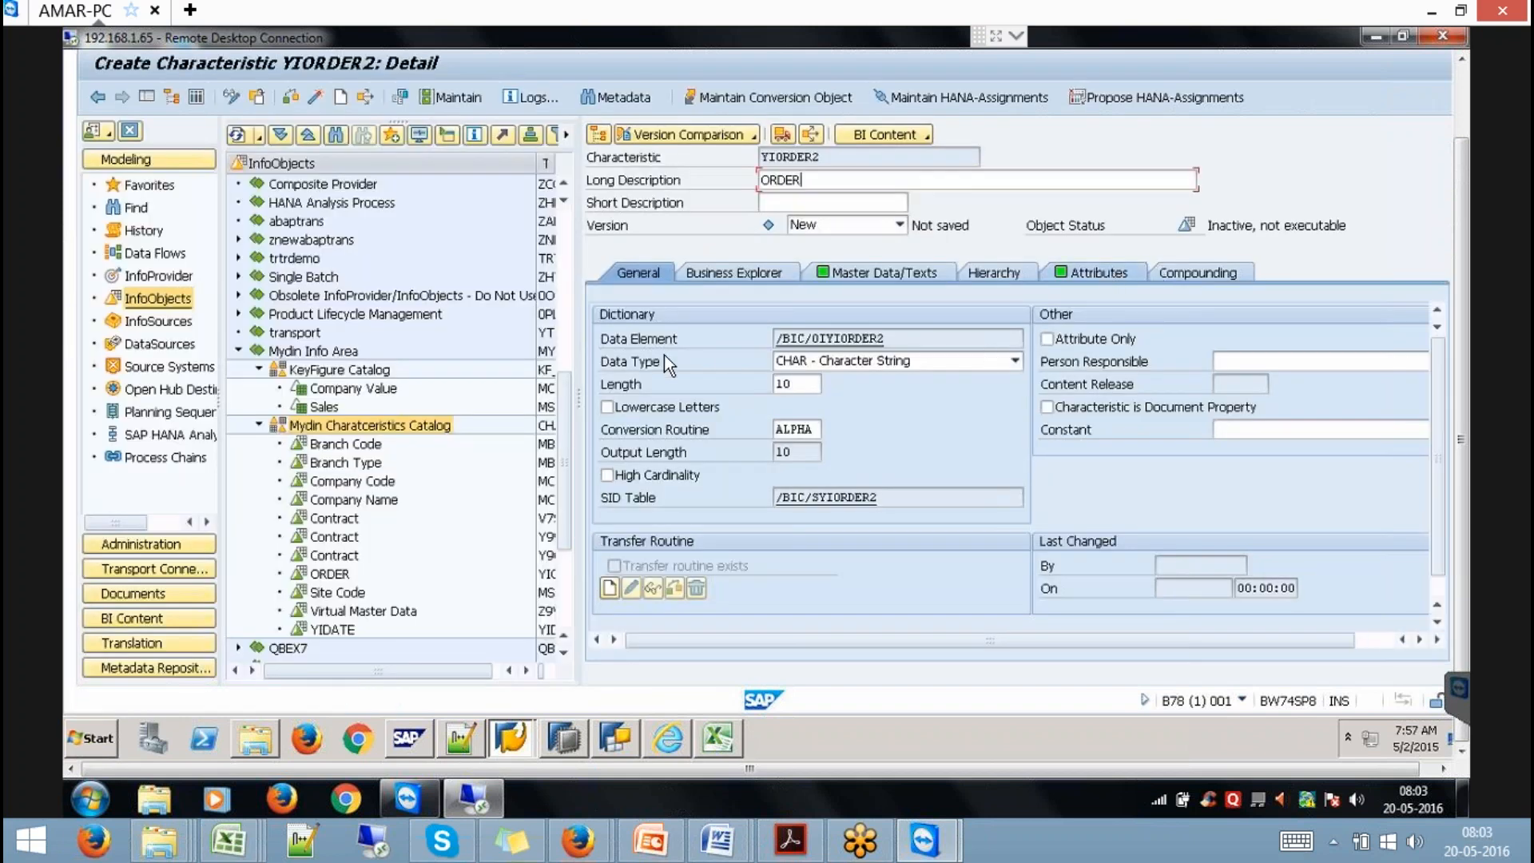
# Add YCOUNTER as a new key-figure attribute in row 2 of YIORDER2's attributes.
pyautogui.click(662, 437)
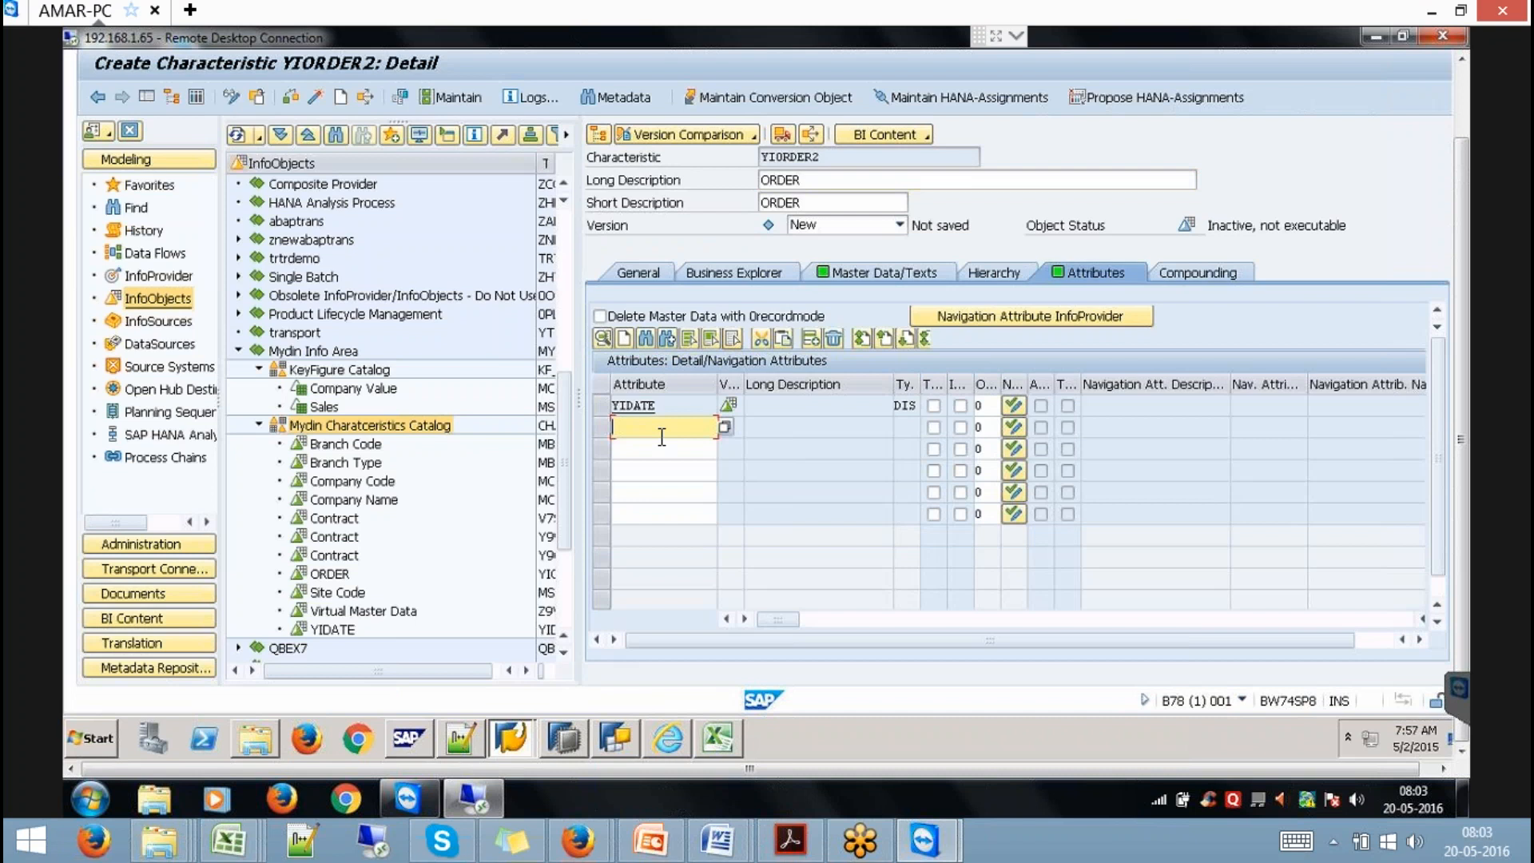
pyautogui.write('YCOUNTER')
pyautogui.press('Return')
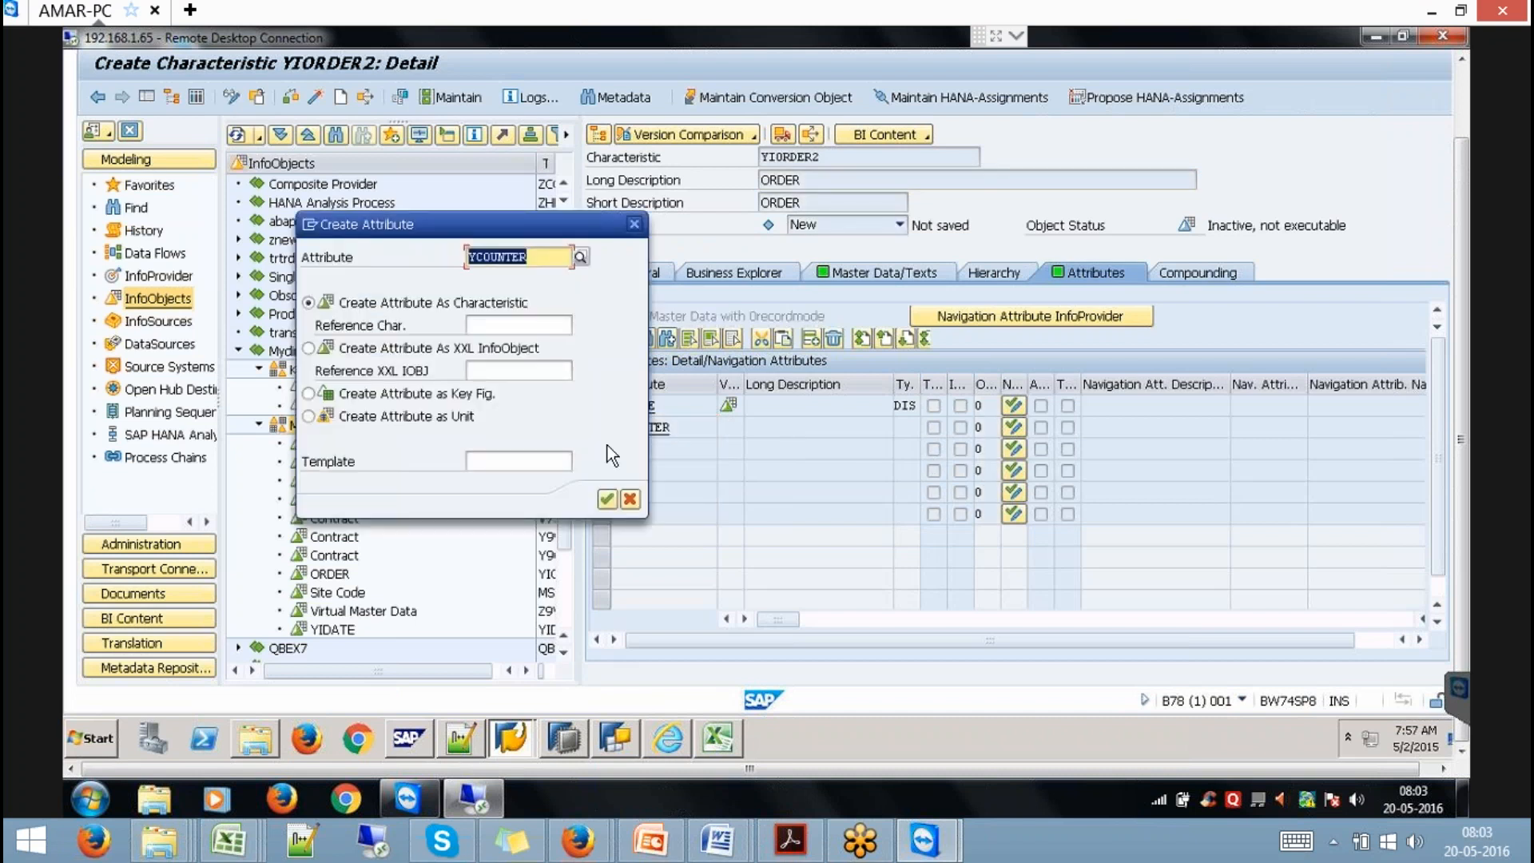
pyautogui.click(450, 395)
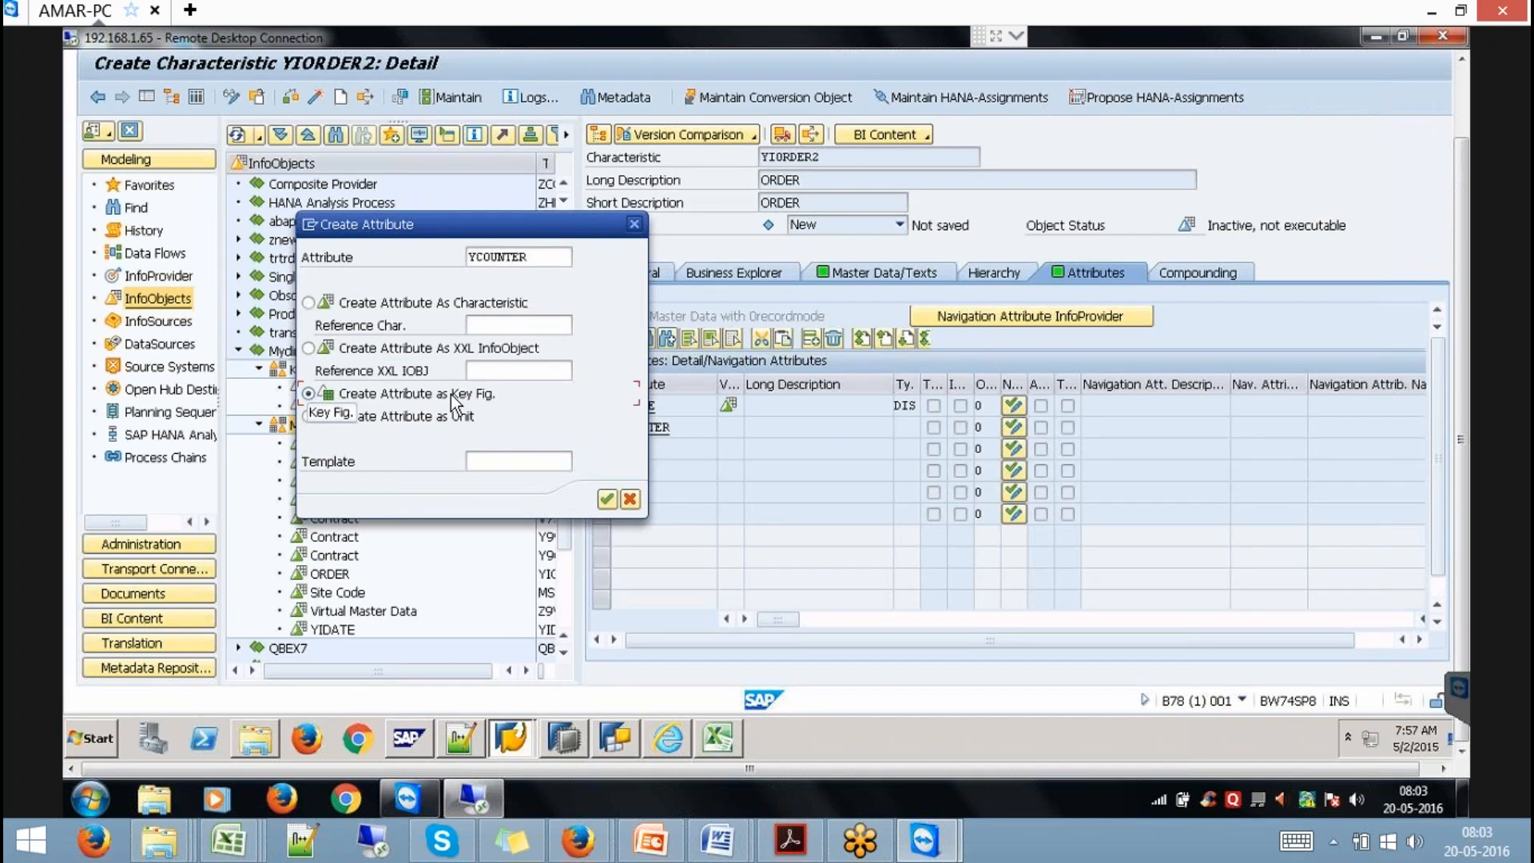
pyautogui.press('Return')
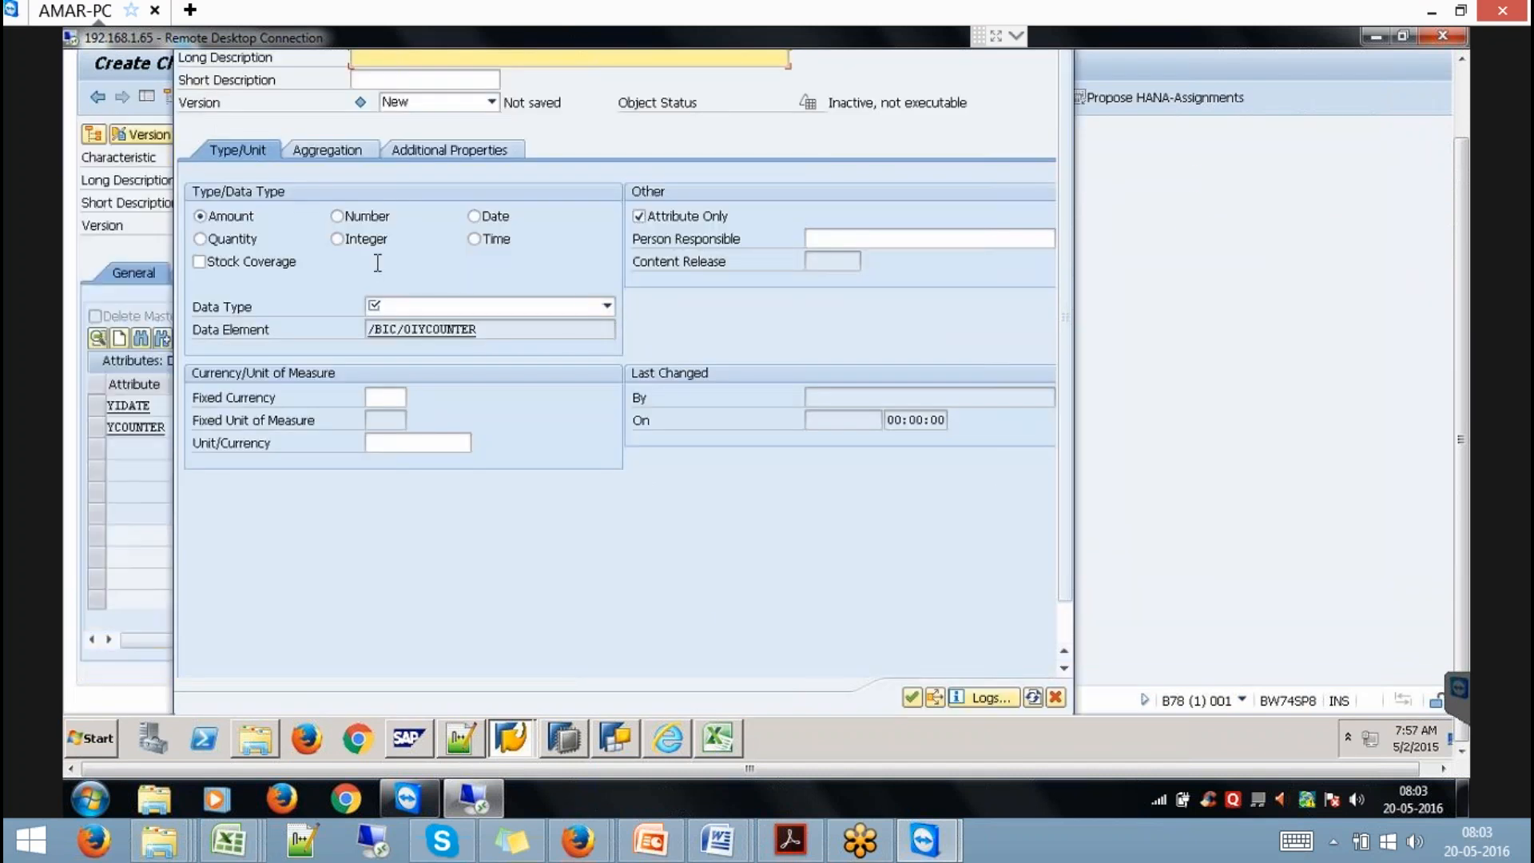
# Make YCOUNTER an integer key figure with description XDFAGD.
pyautogui.click(376, 246)
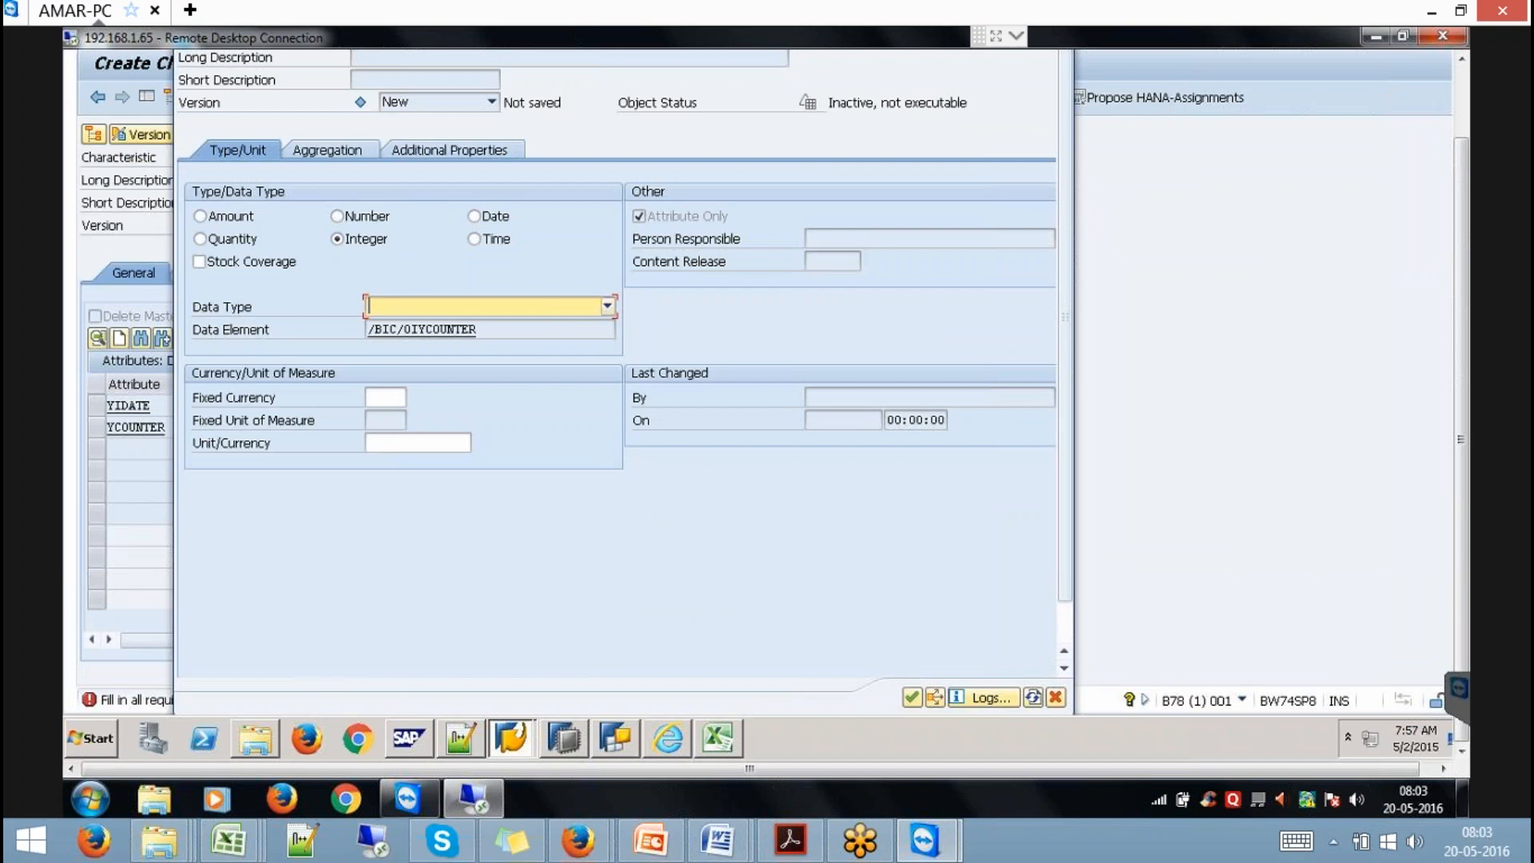
pyautogui.click(369, 306)
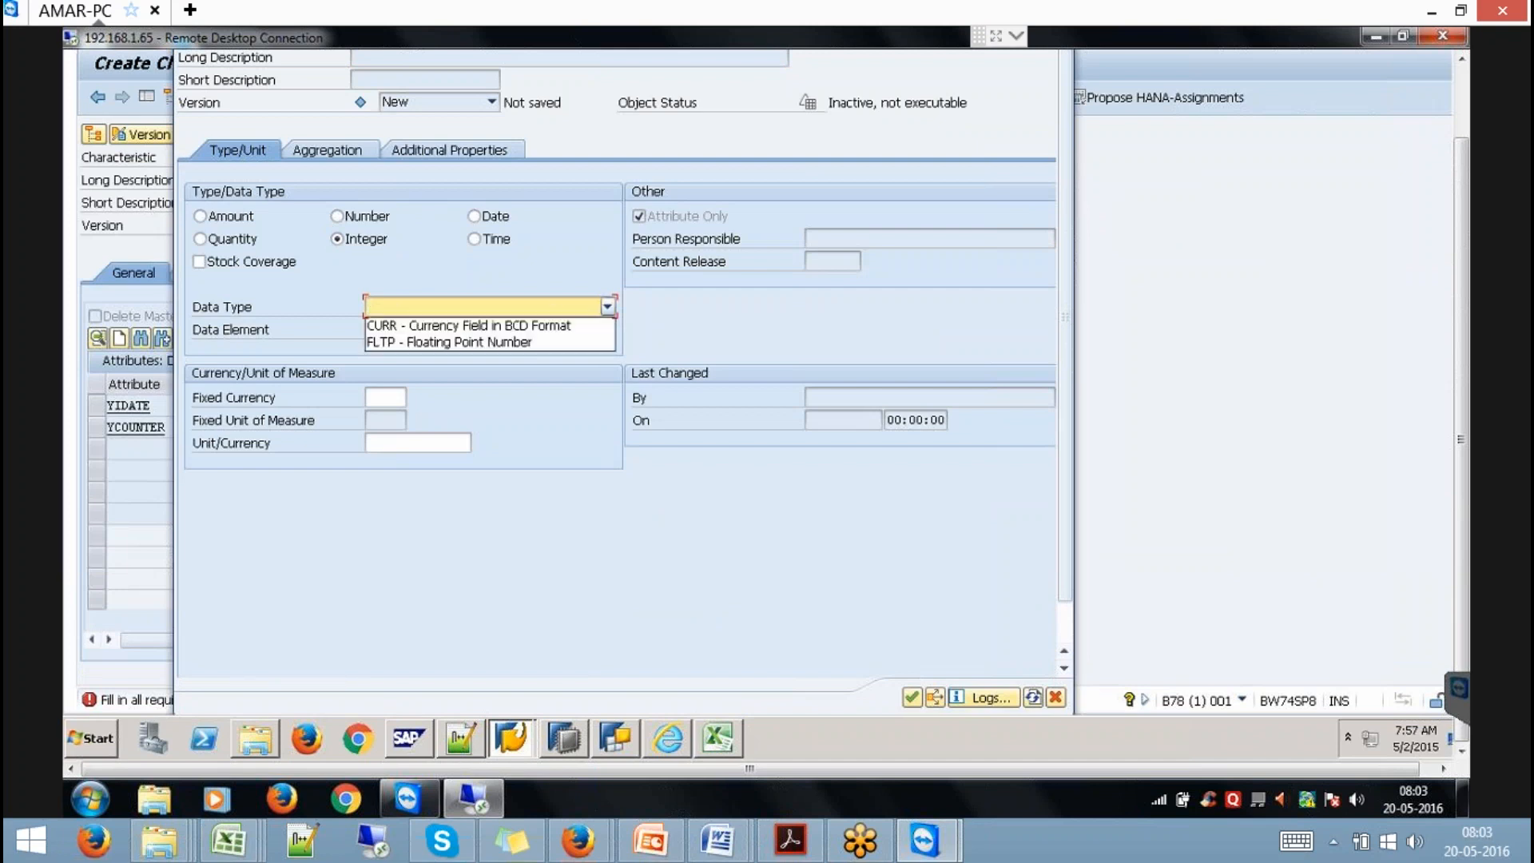
pyautogui.click(500, 328)
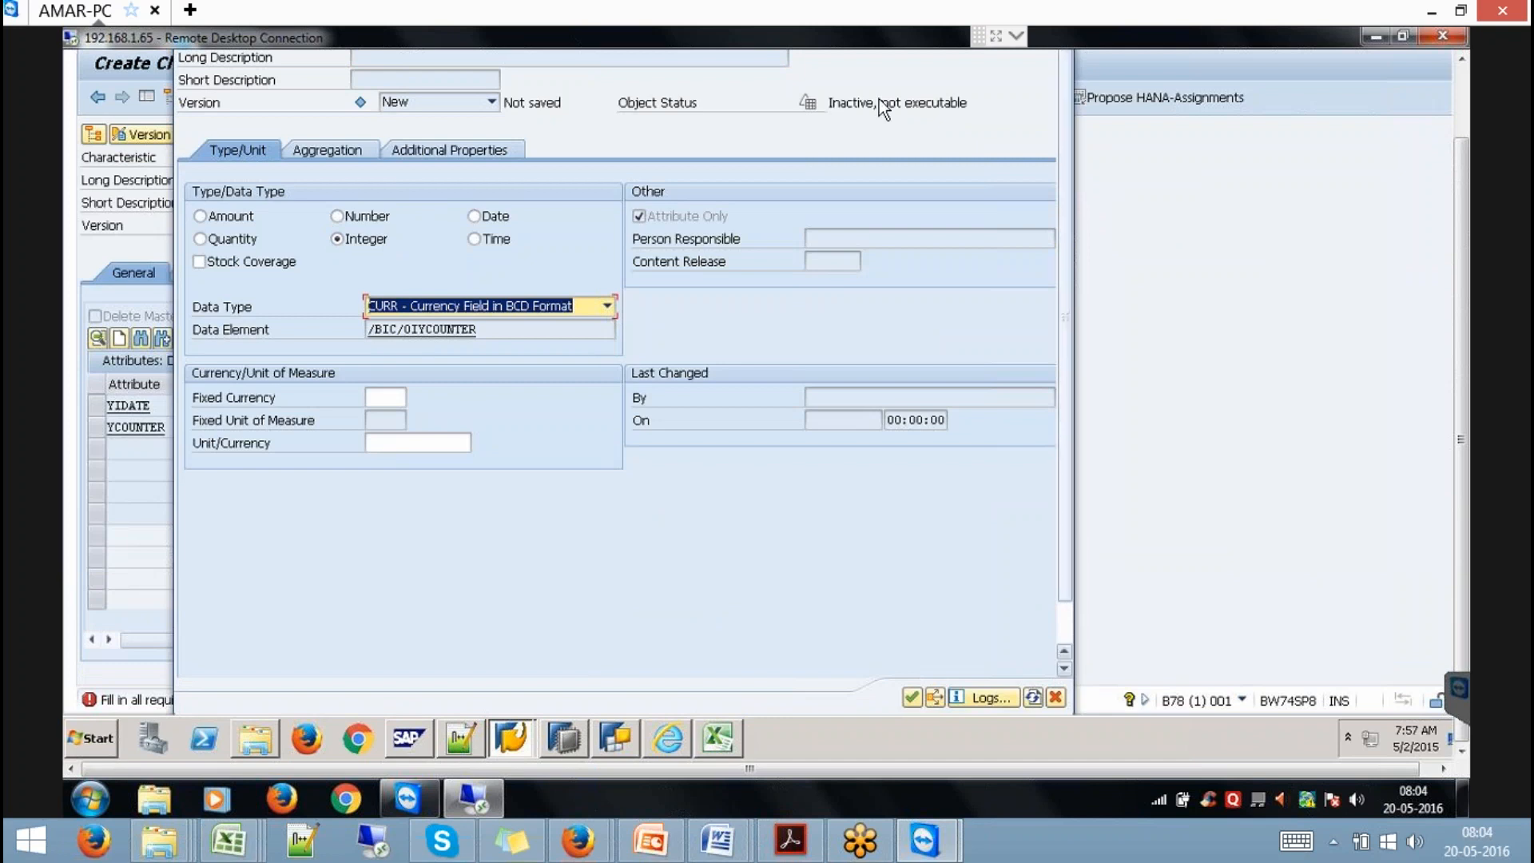
pyautogui.click(1460, 92)
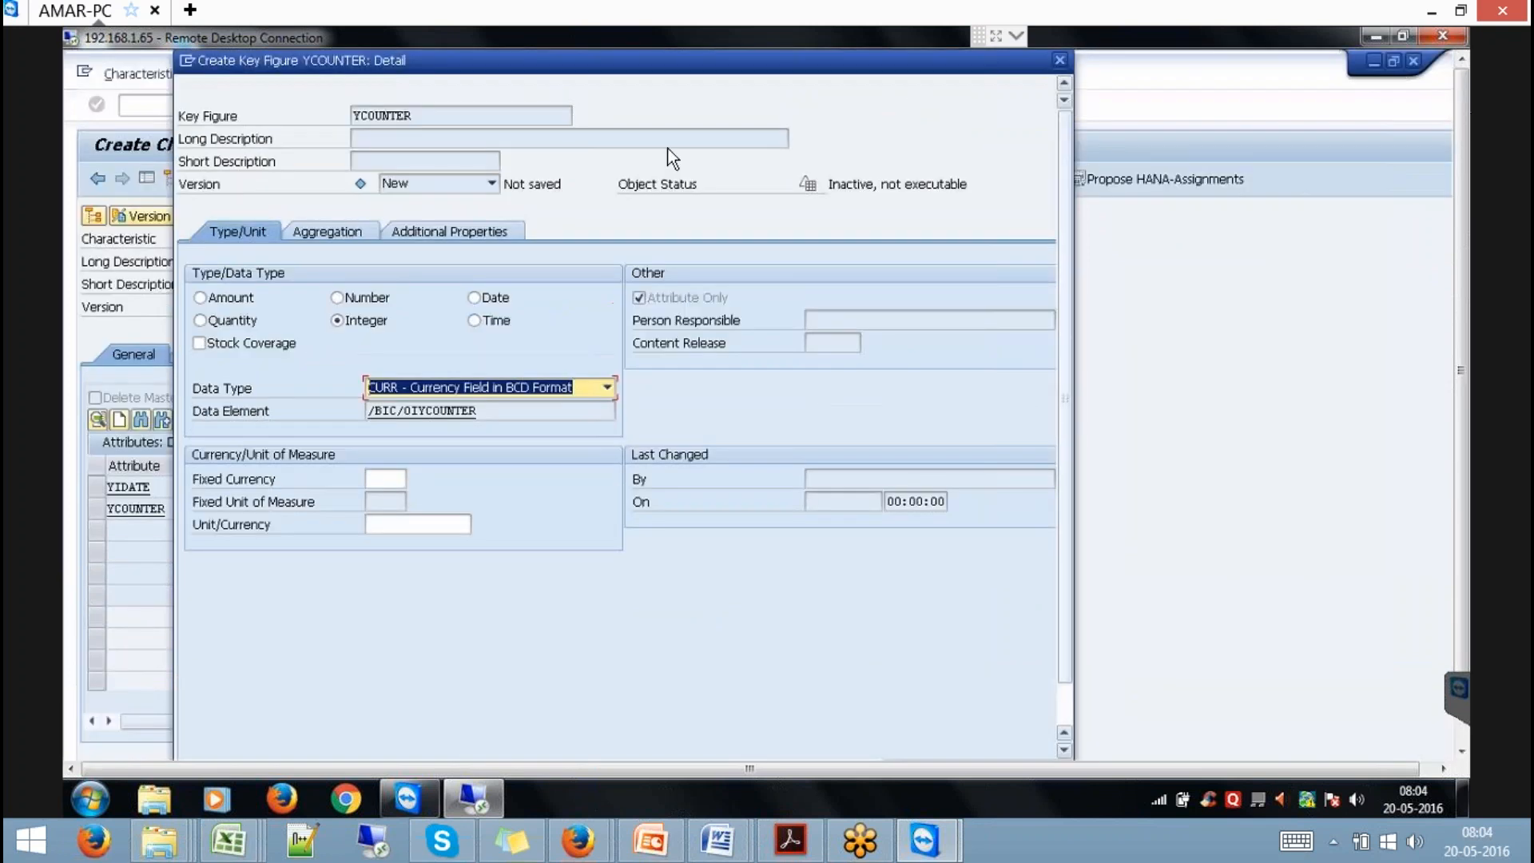
pyautogui.click(1059, 60)
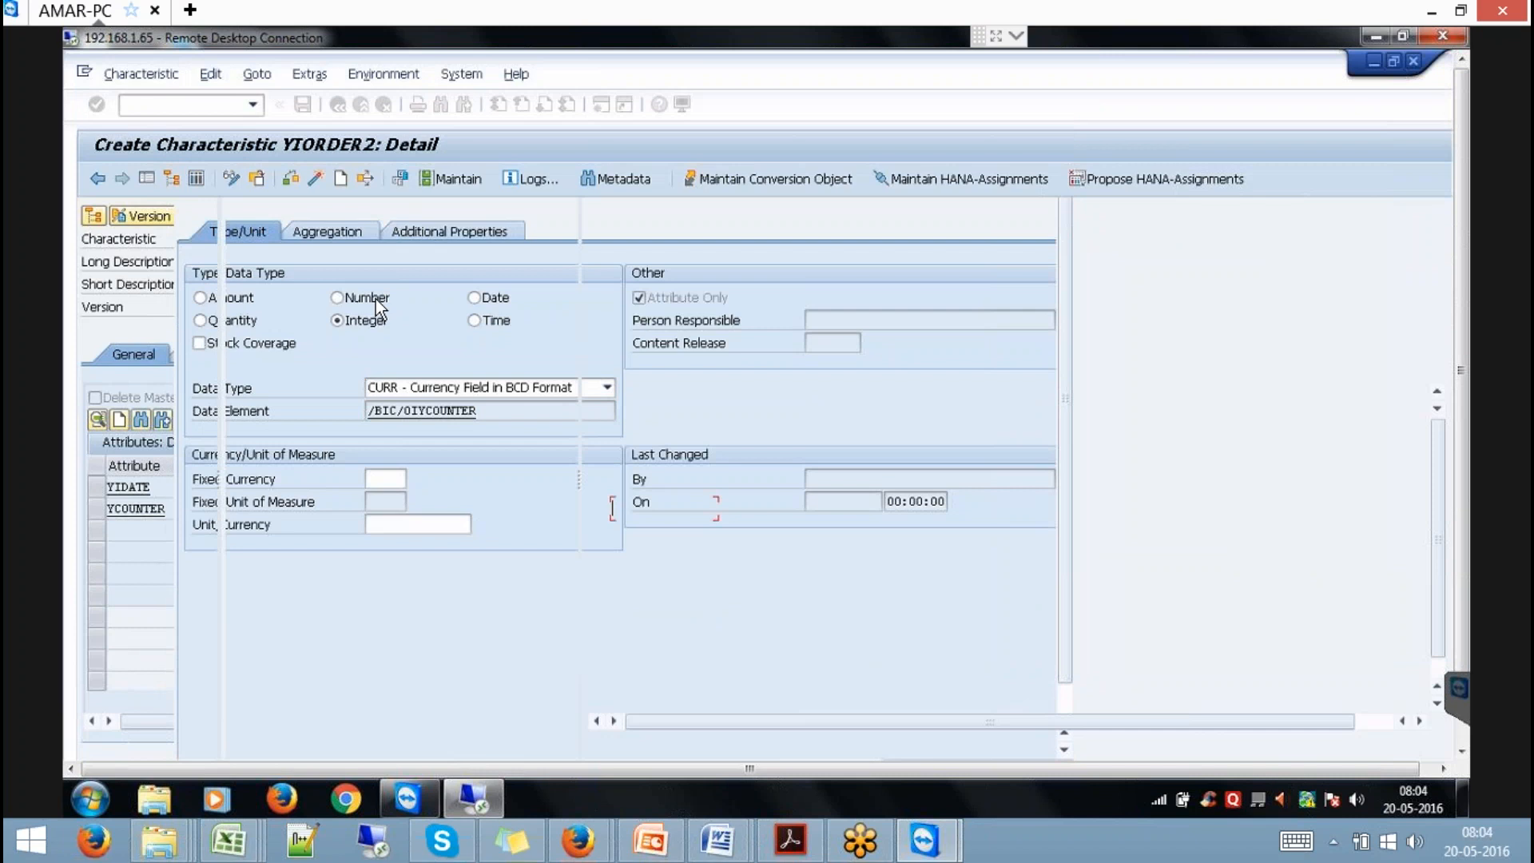
pyautogui.click(664, 511)
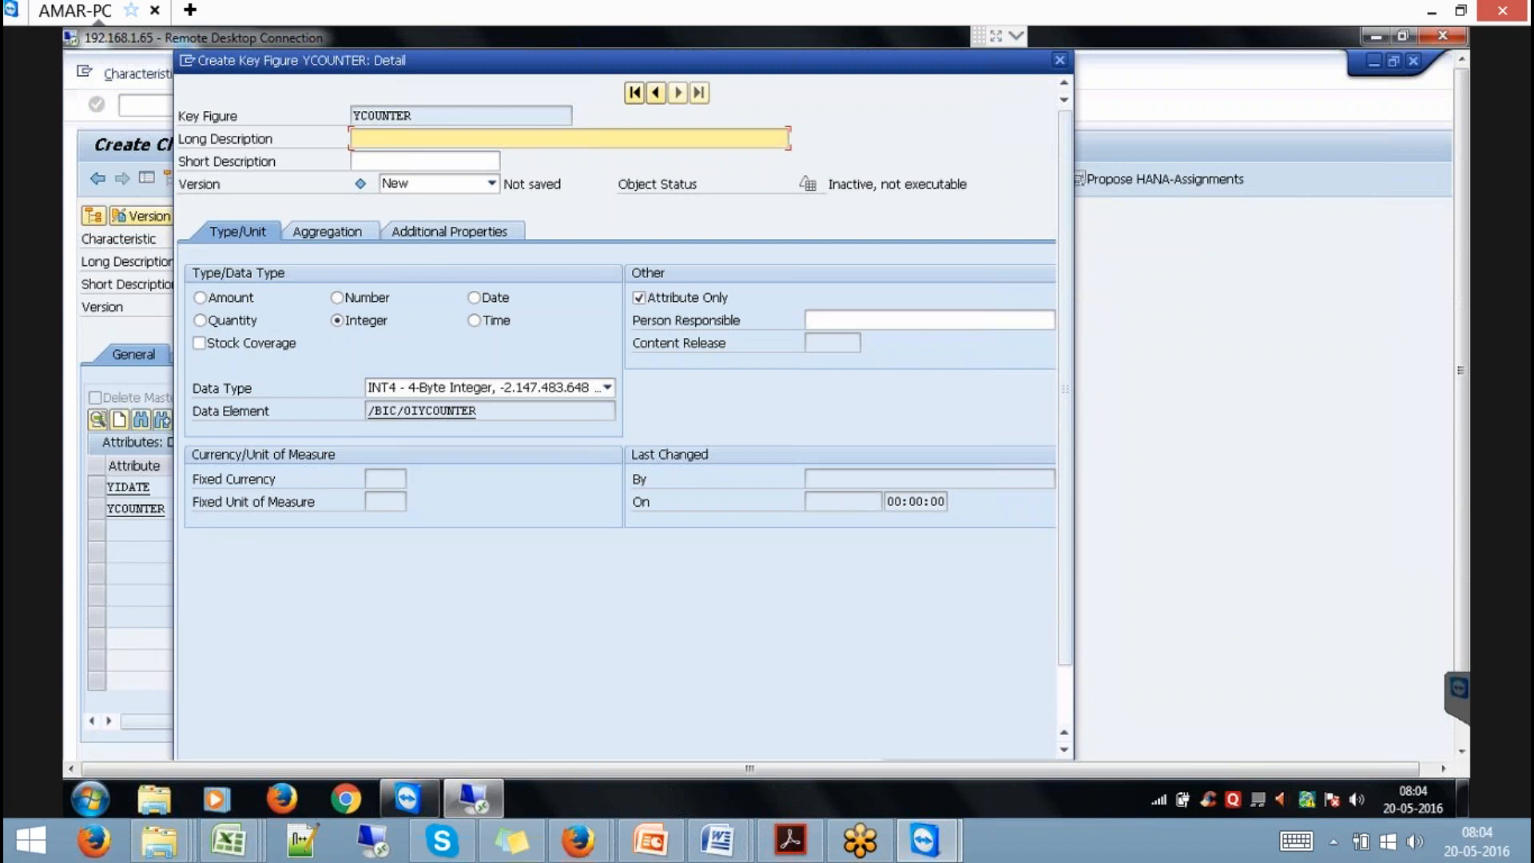
pyautogui.write('XDFAGD')
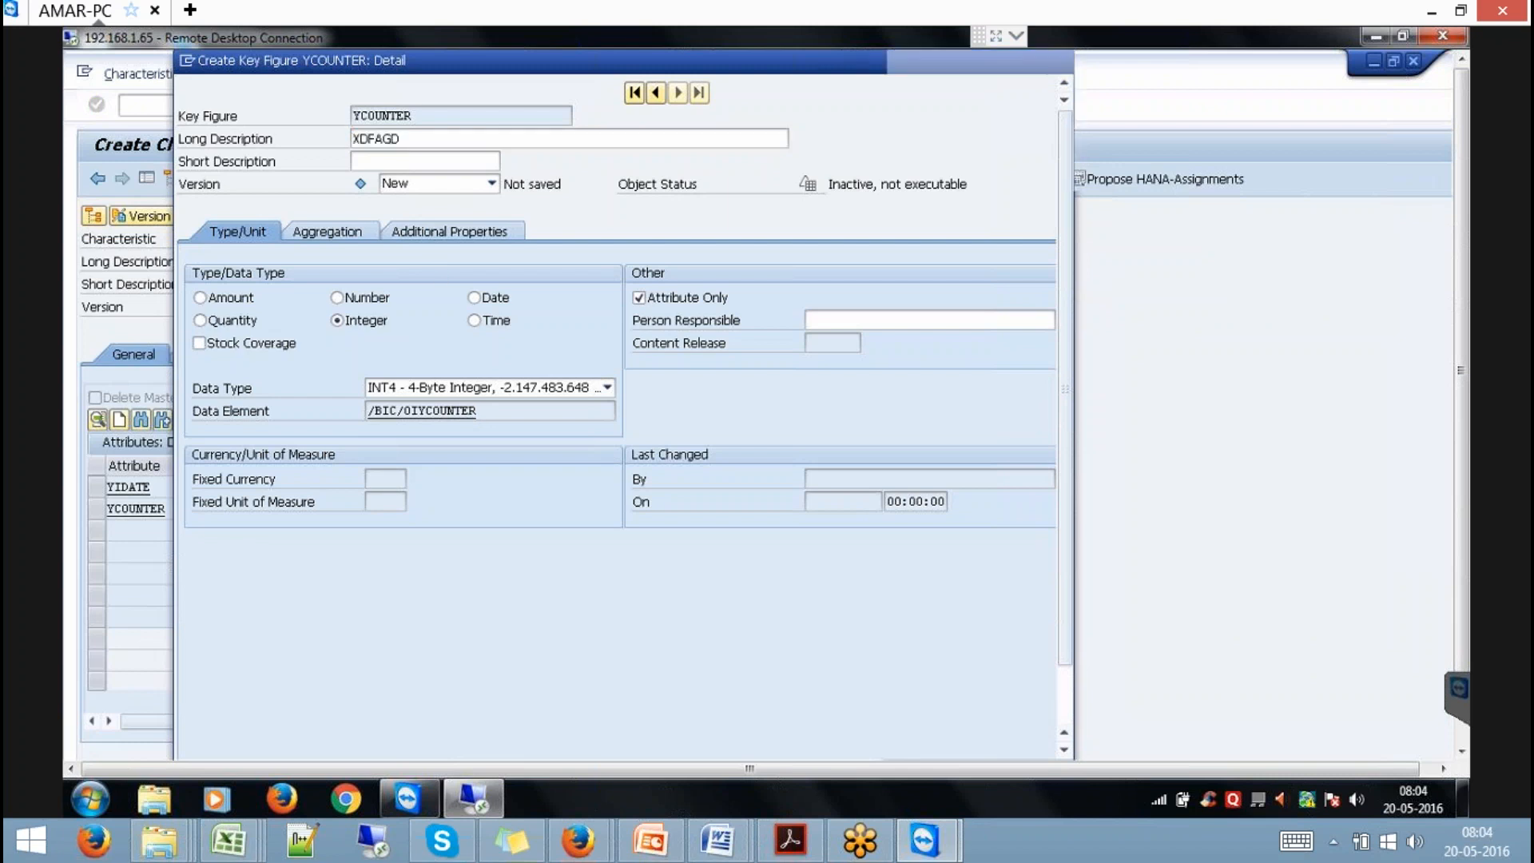
pyautogui.press('Return')
# Activate YIORDER2 together with its dependent inactive objects.
pyautogui.click(313, 182)
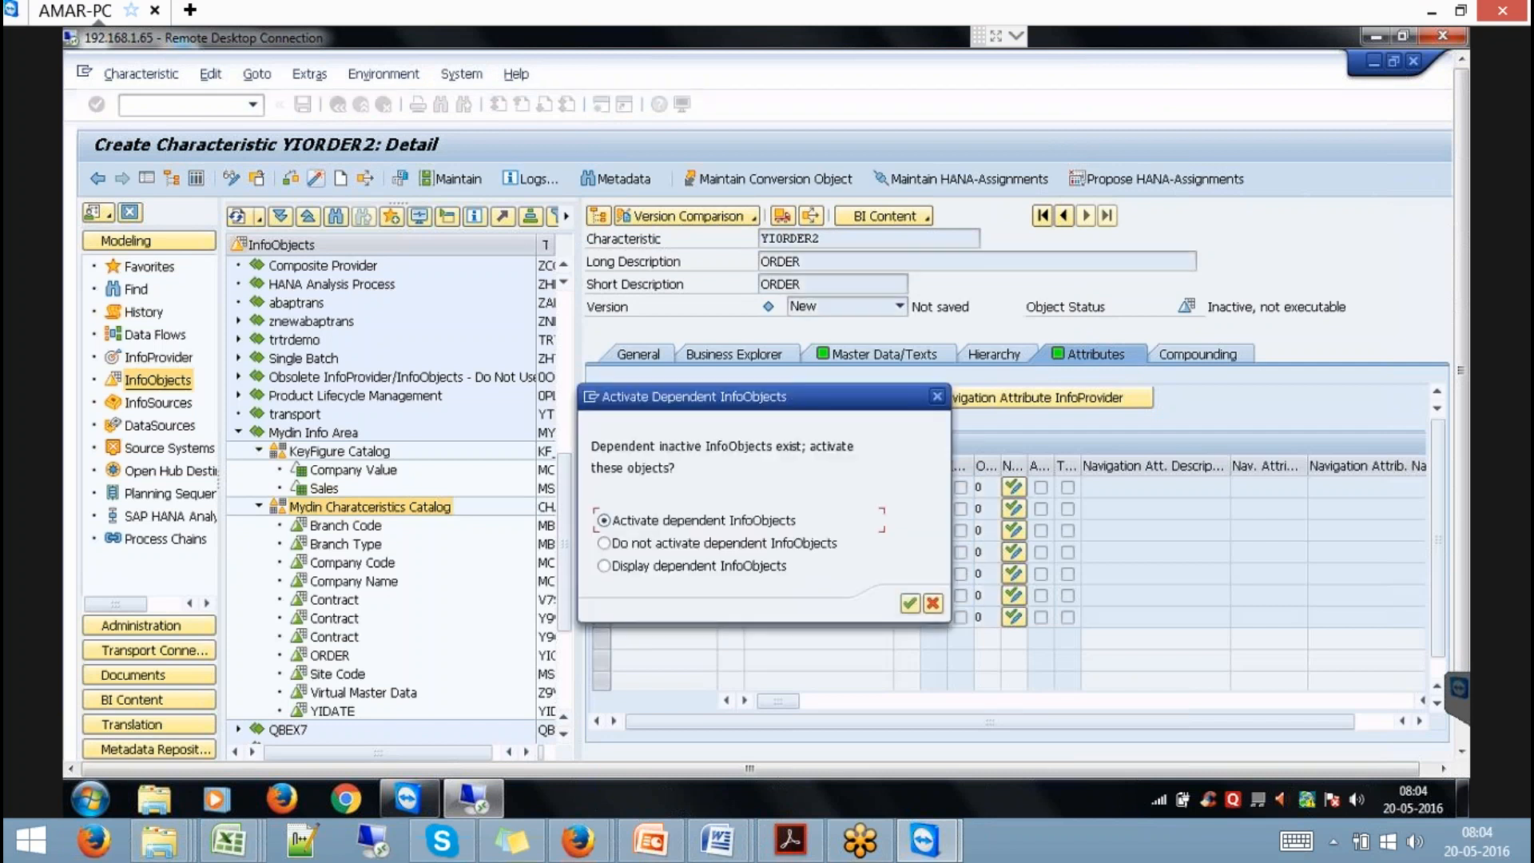
pyautogui.click(905, 604)
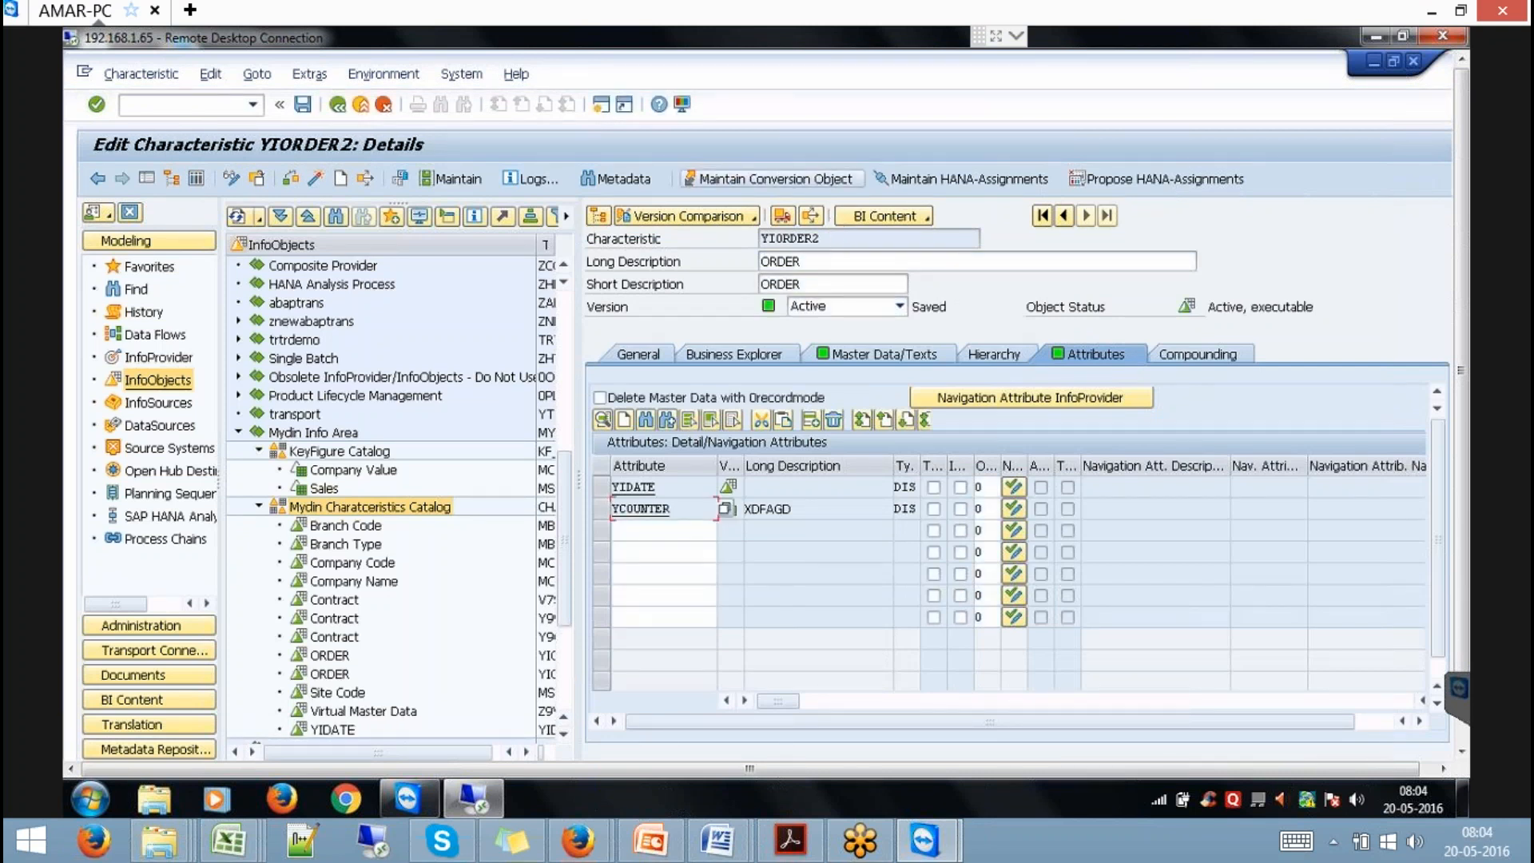
pyautogui.click(762, 239)
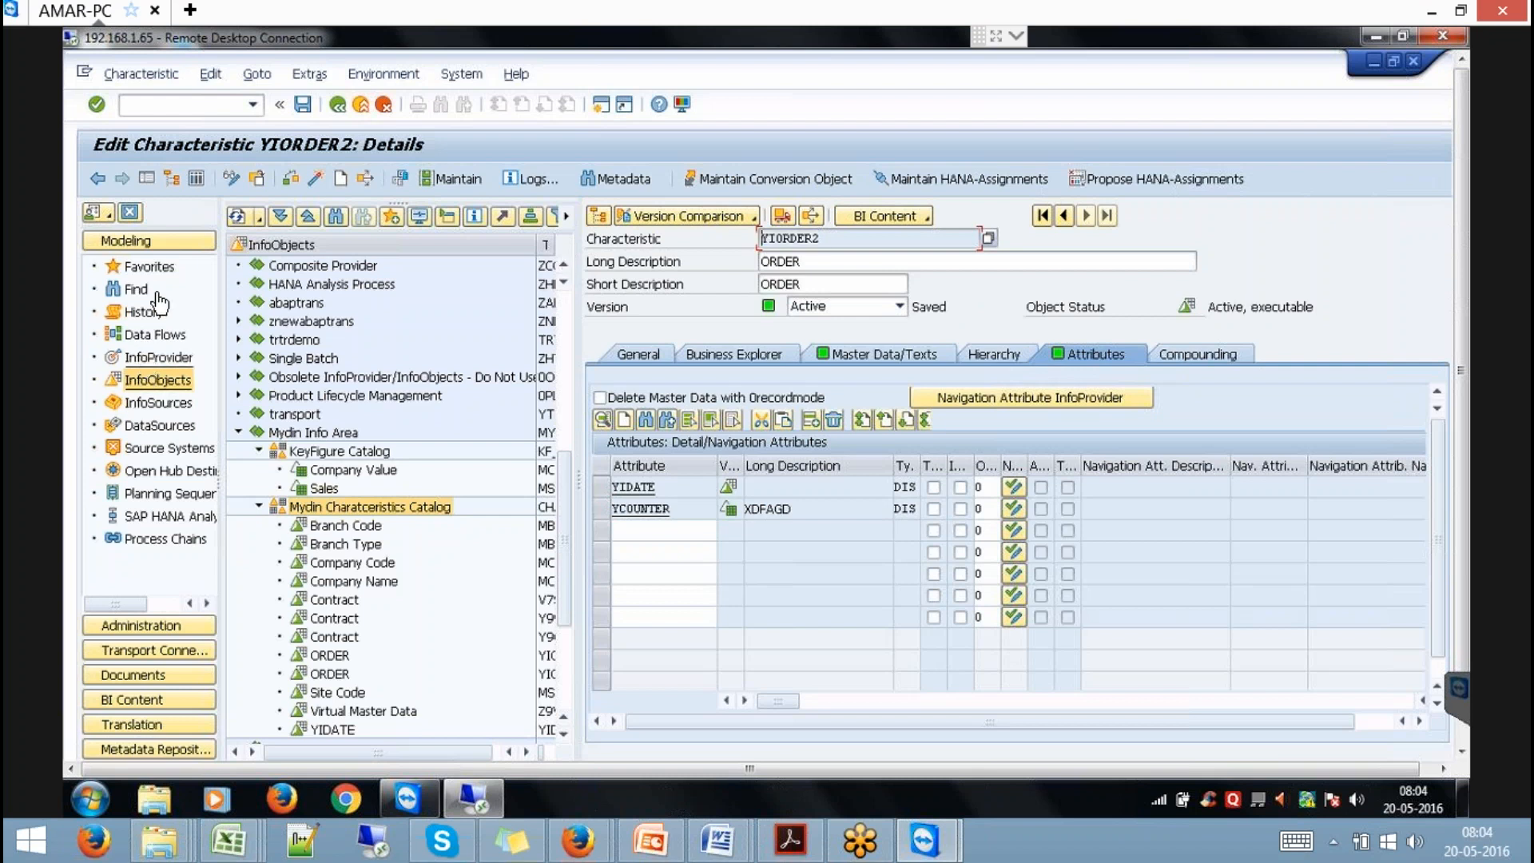
pyautogui.click(152, 268)
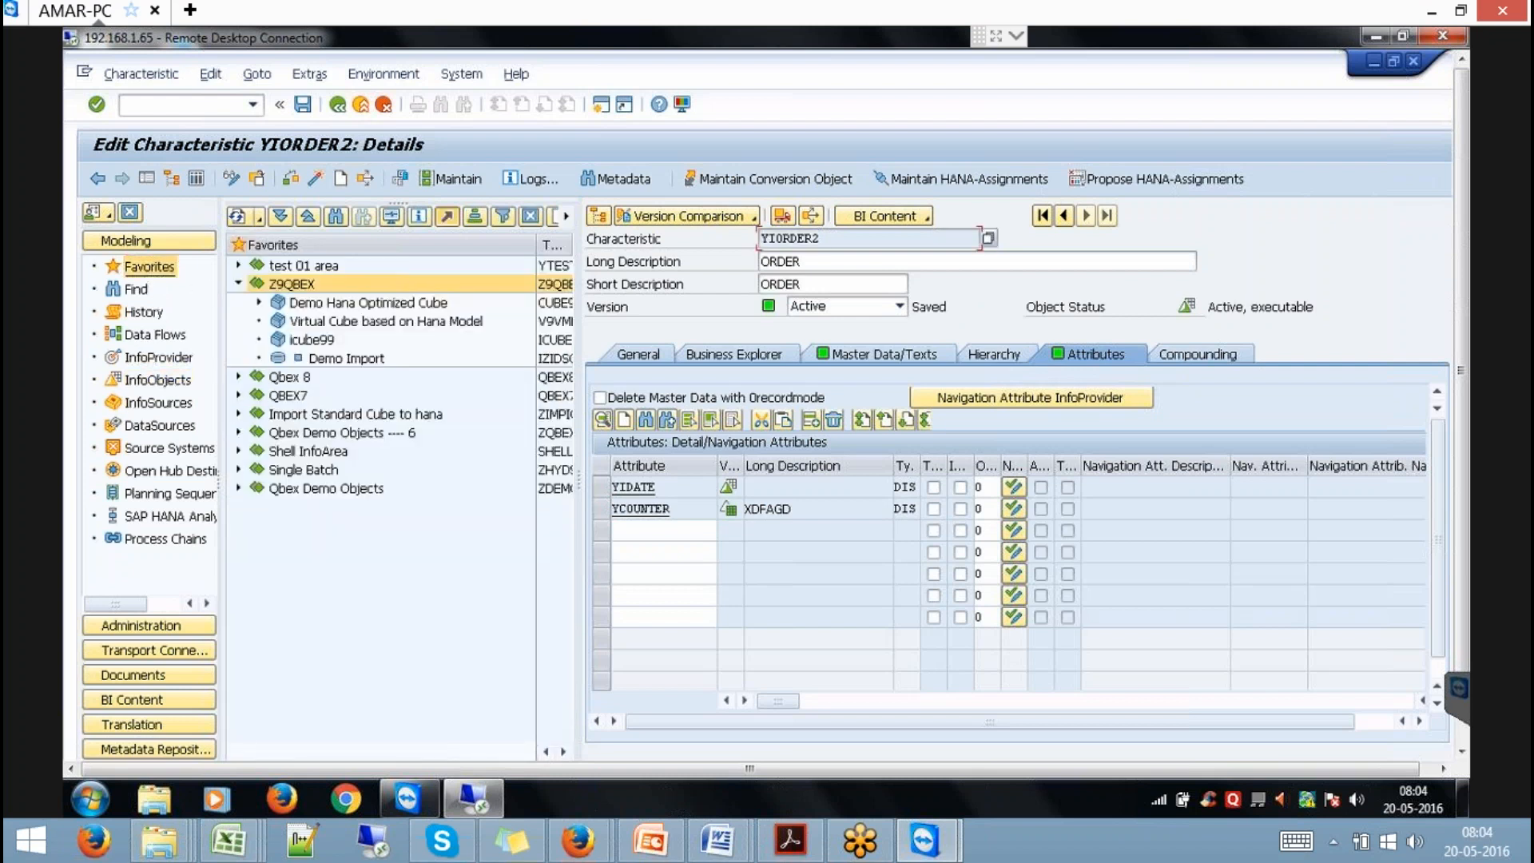
# Insert YIORDER2 as a characteristic InfoProvider under the Z9QBEX InfoArea and open ORDER.
pyautogui.rightClick(304, 289)
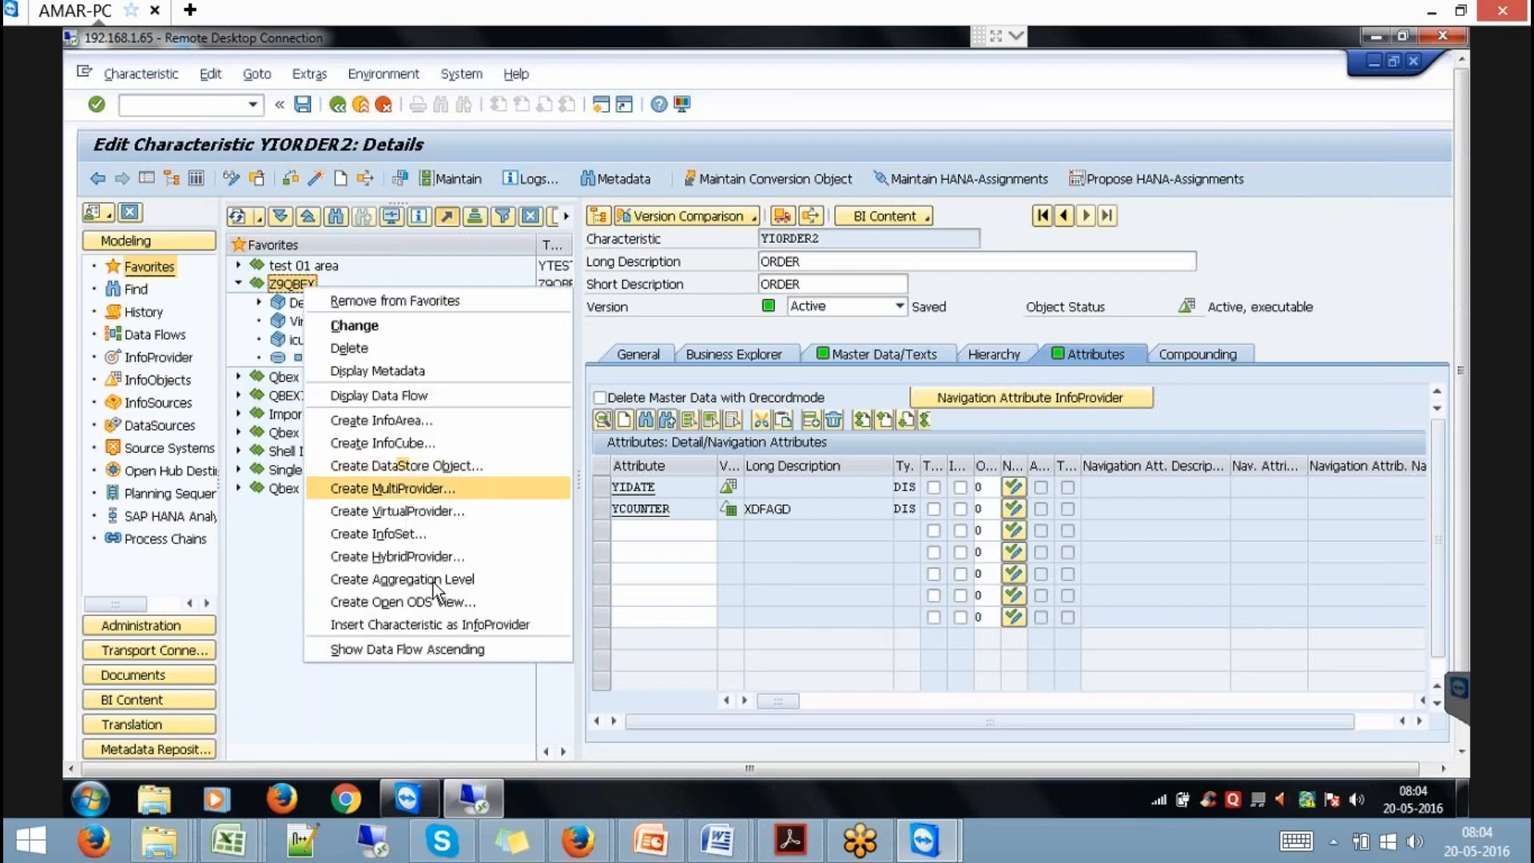
pyautogui.click(443, 623)
pyautogui.write('YIORDER2')
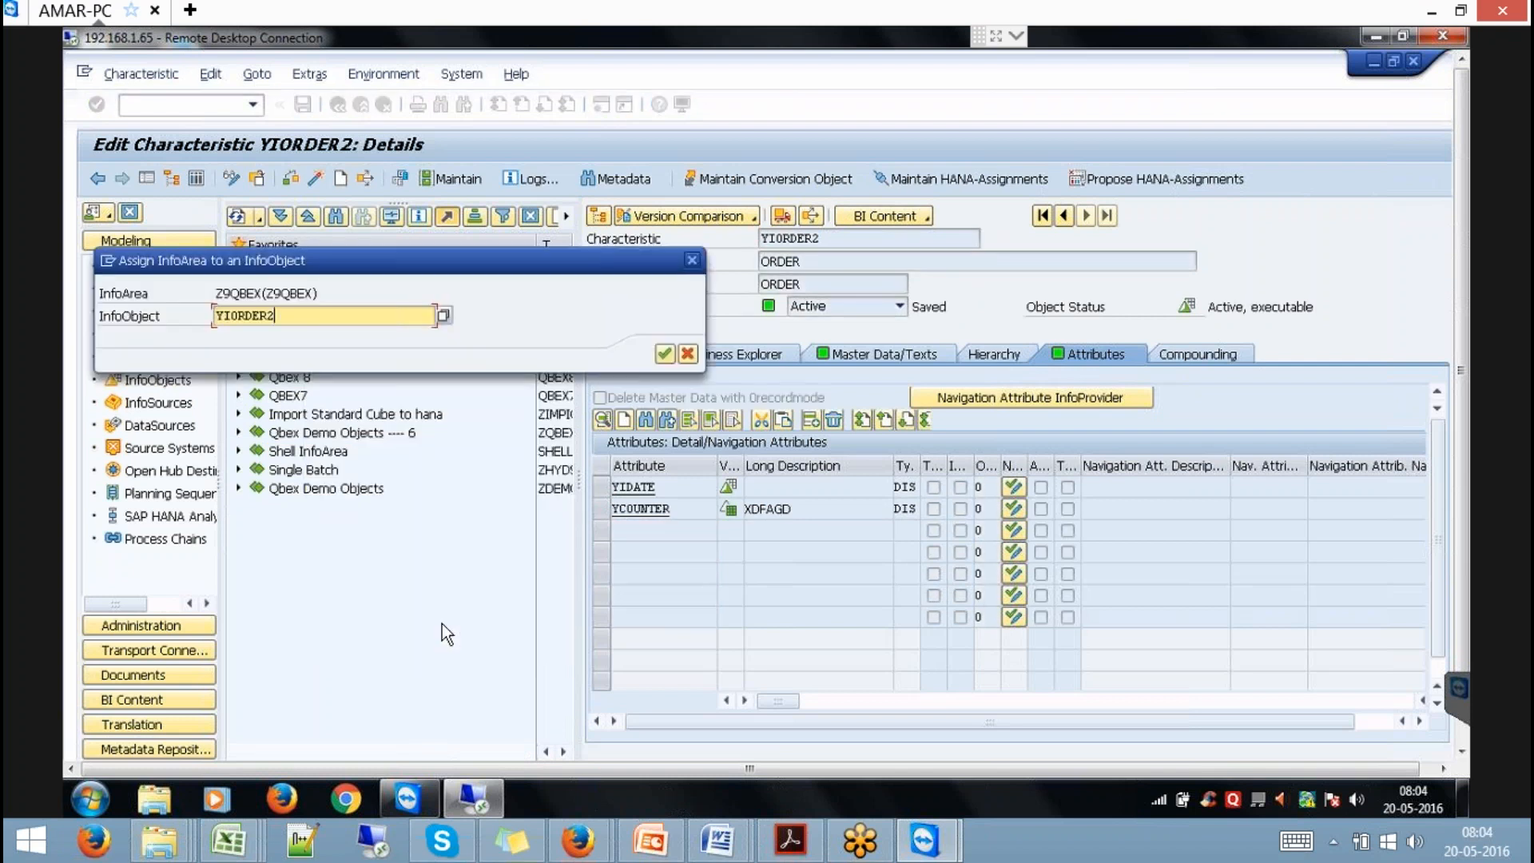
pyautogui.press('Return')
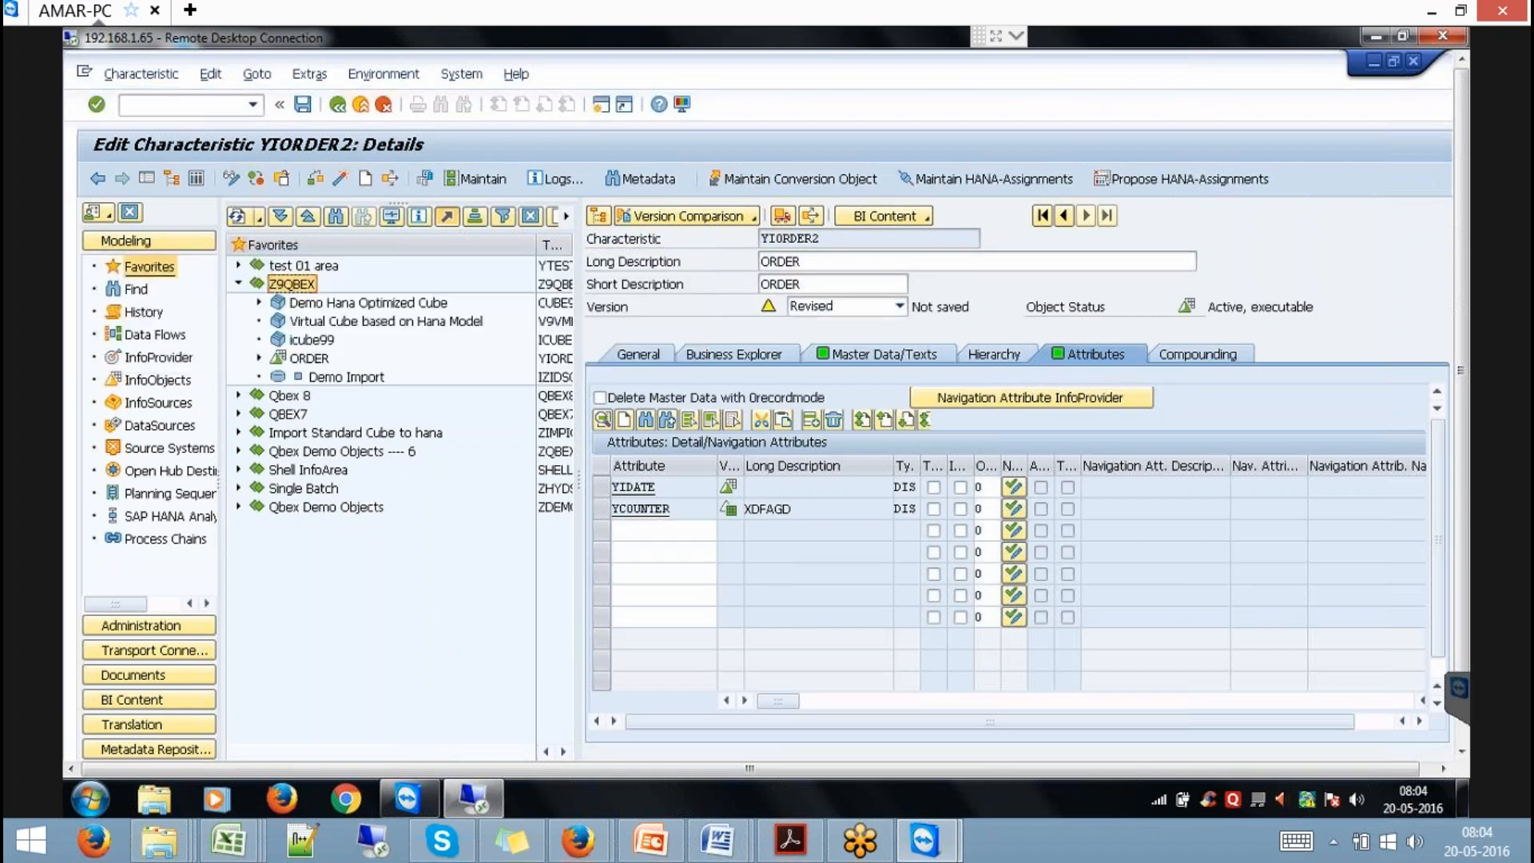
pyautogui.doubleClick(559, 357)
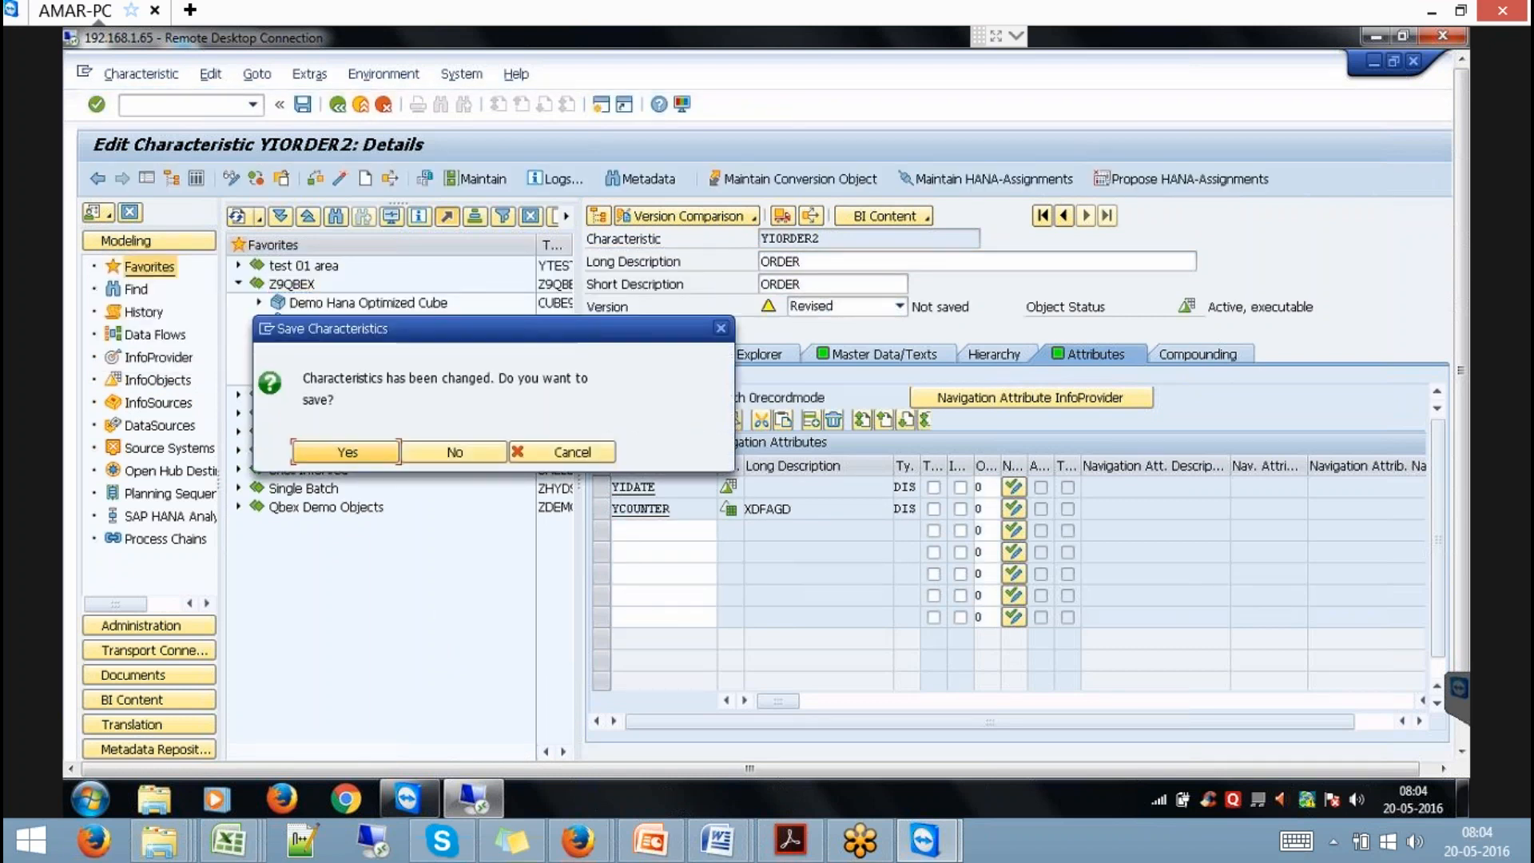
# Exit YIORDER2, saving it and activating inactive InfoObjects, then return to Modeling.
pyautogui.click(572, 453)
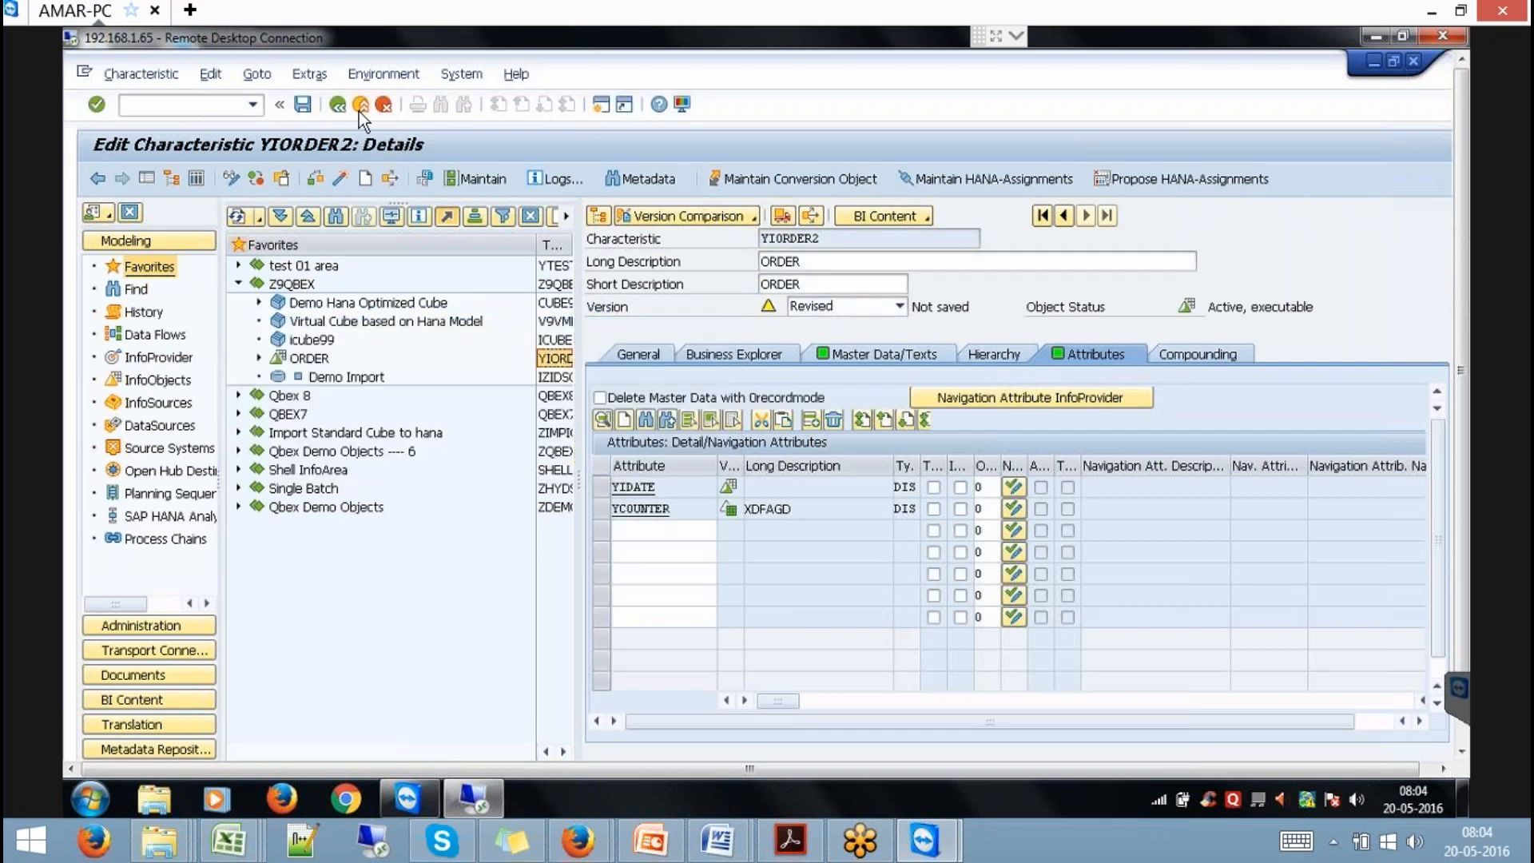
pyautogui.click(361, 105)
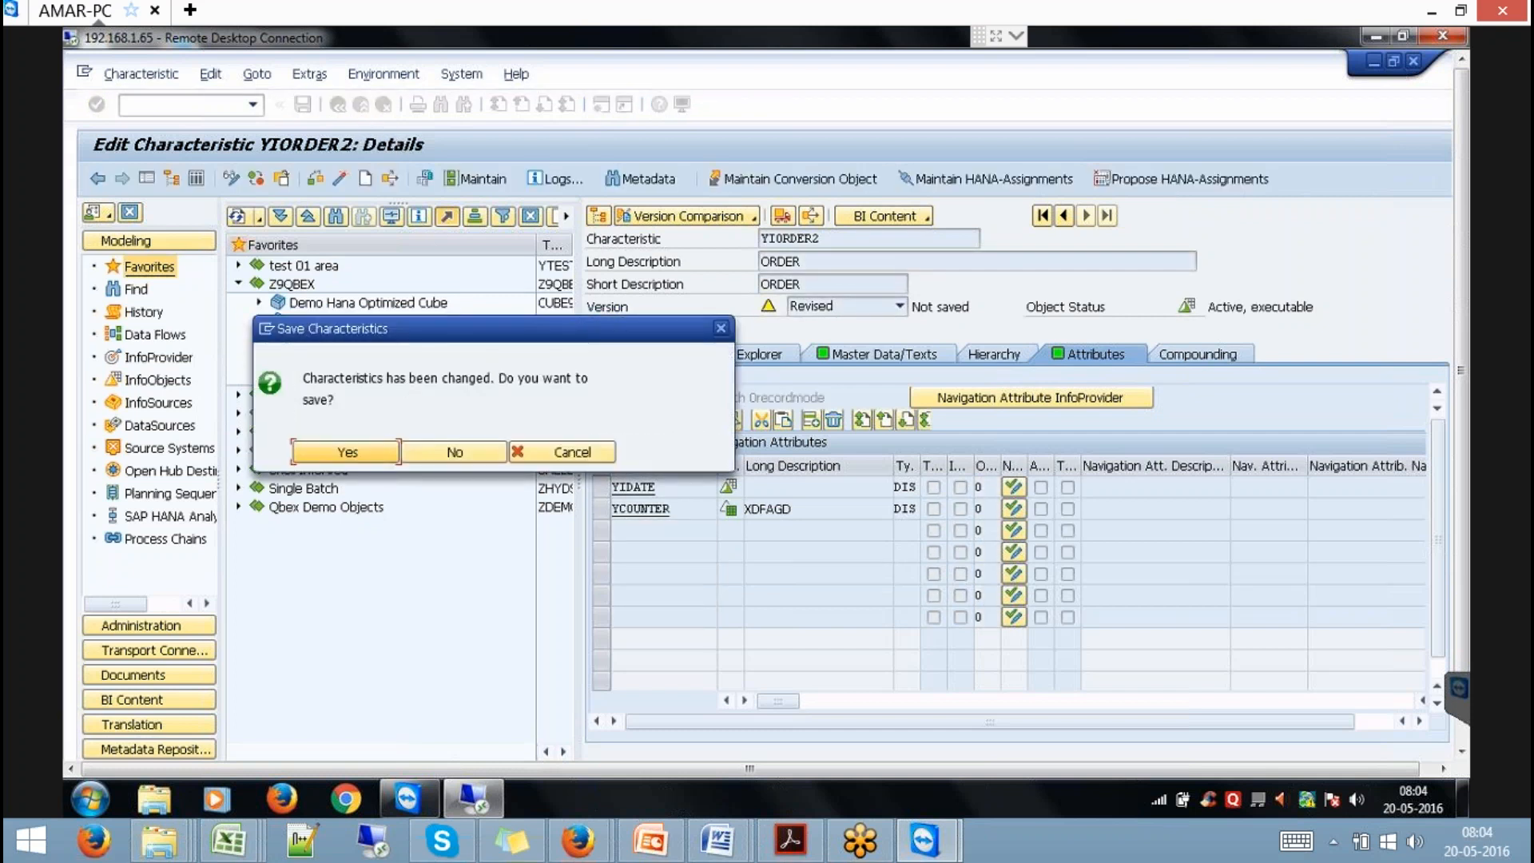
pyautogui.click(378, 449)
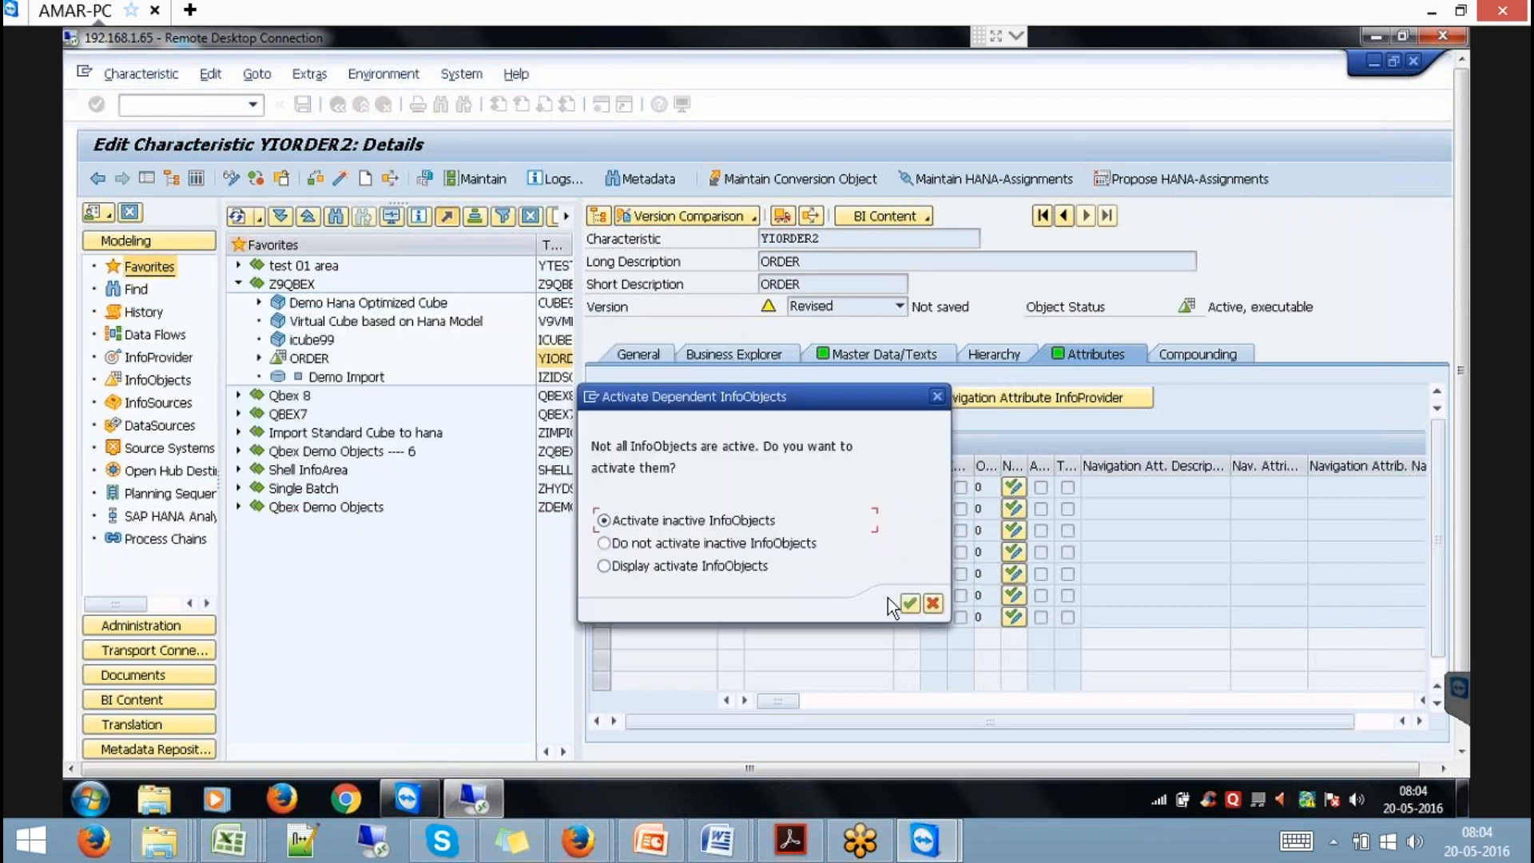
pyautogui.click(906, 599)
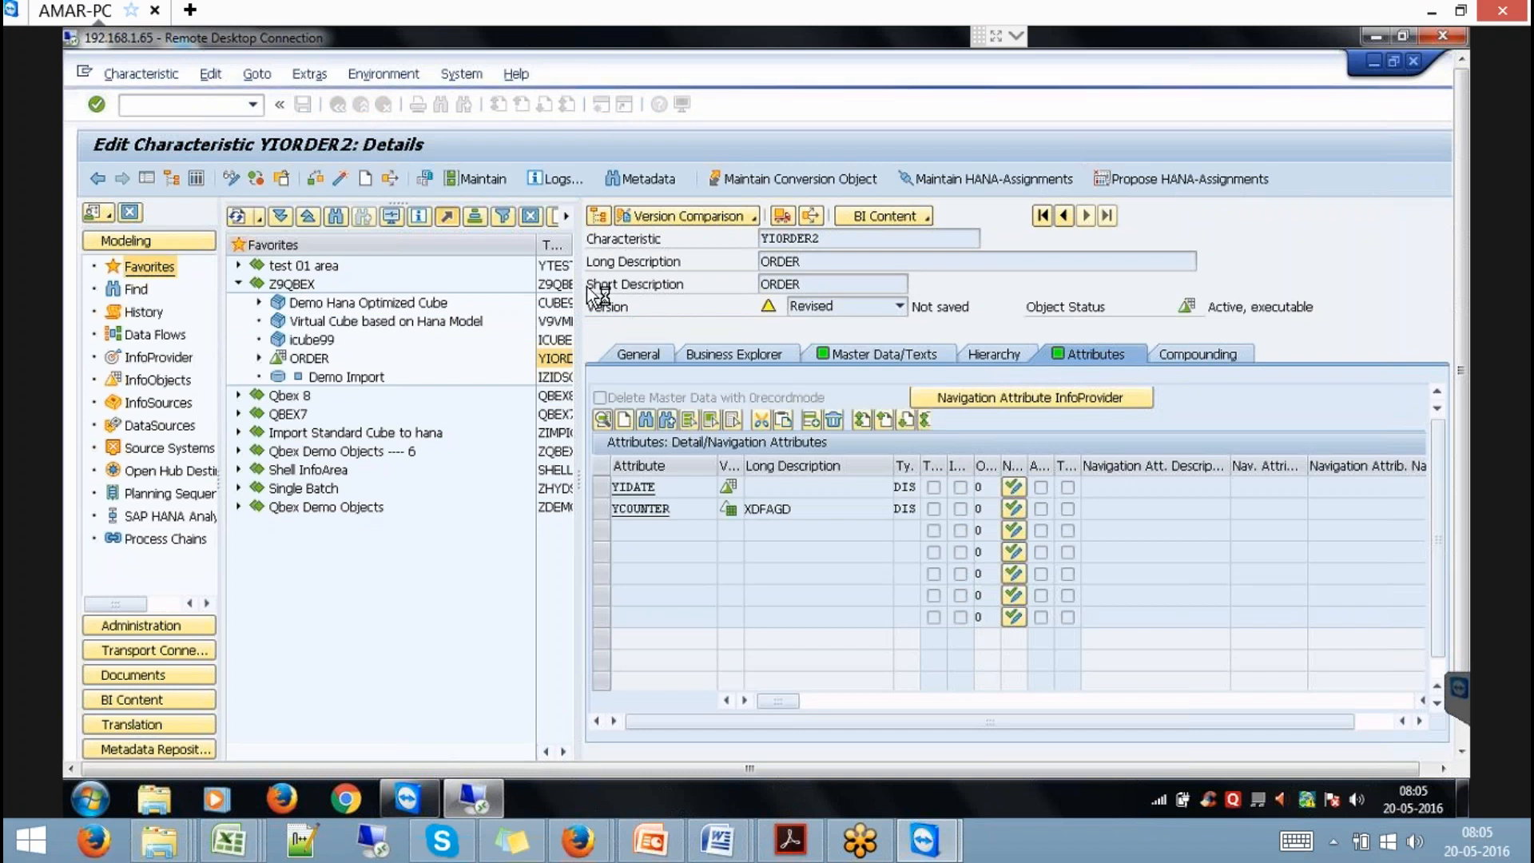
pyautogui.press('F3')
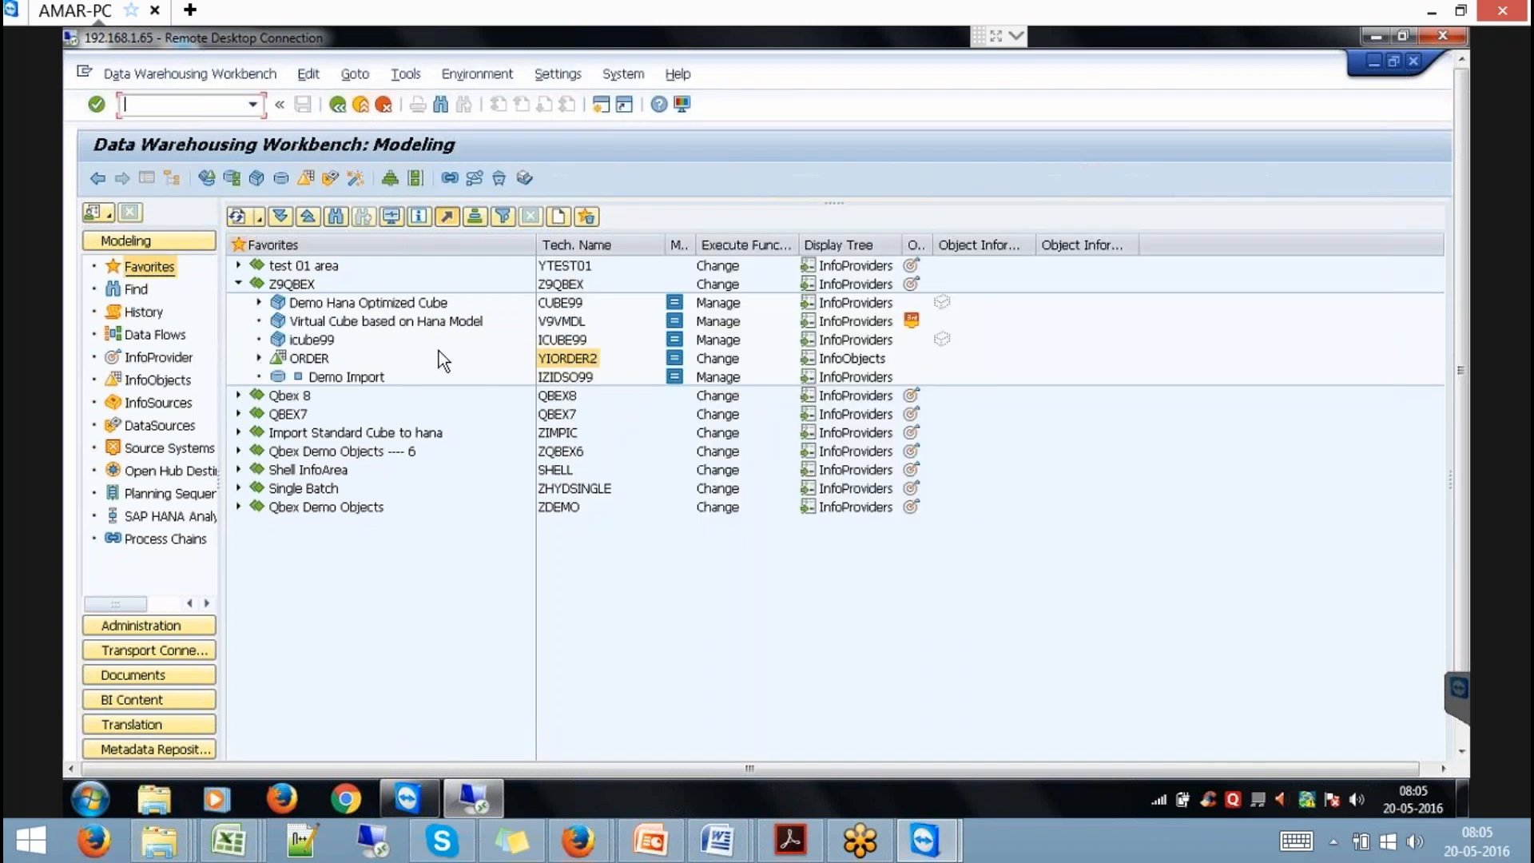
# Untick 'External SAP HANA View for Master Data' on YIORDER2 and switch back to display mode.
pyautogui.rightClick(310, 357)
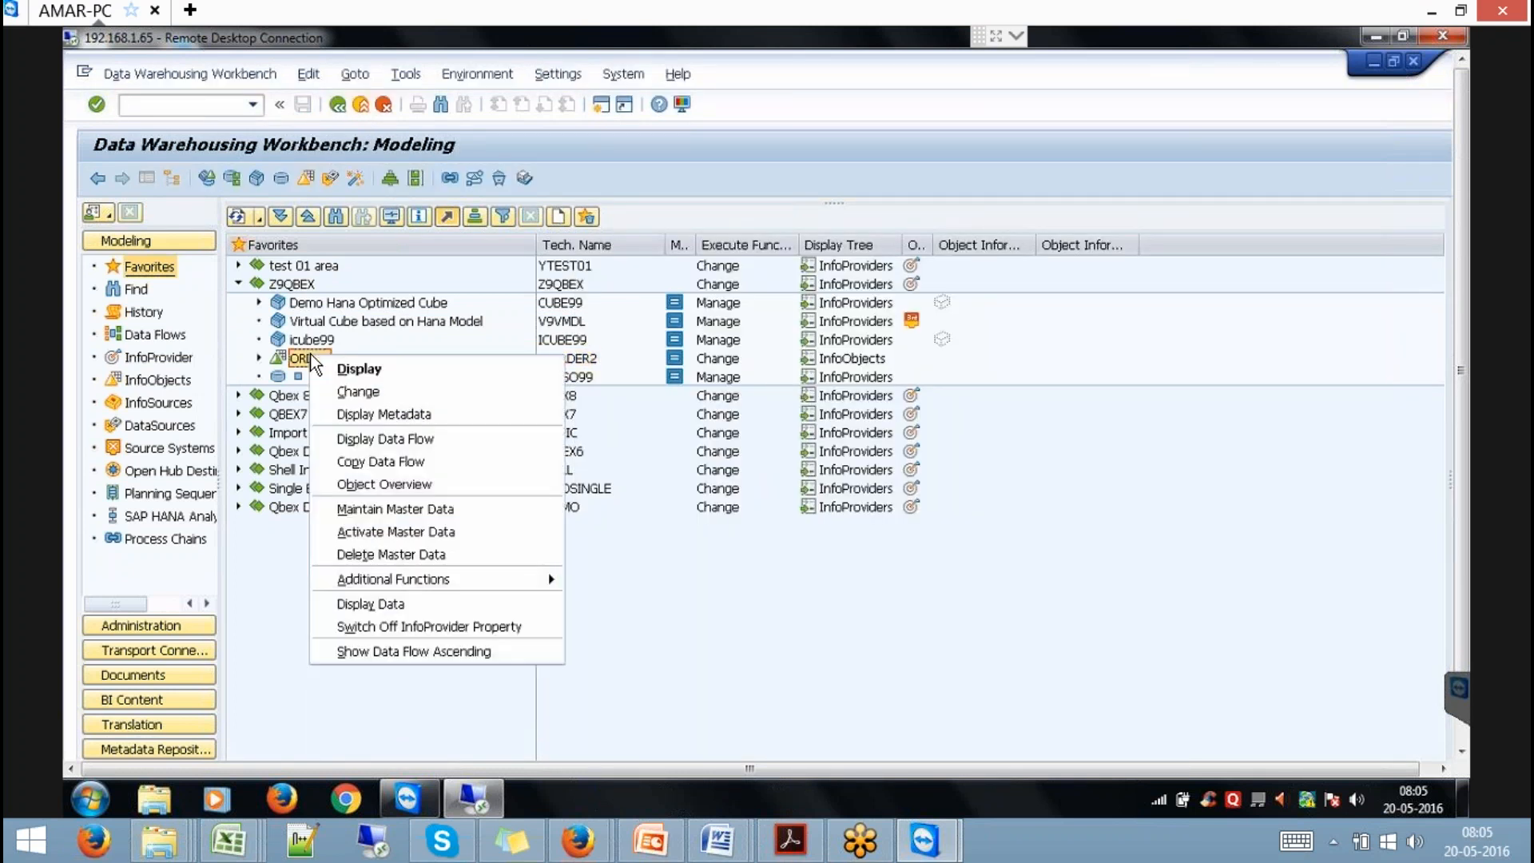
pyautogui.click(386, 390)
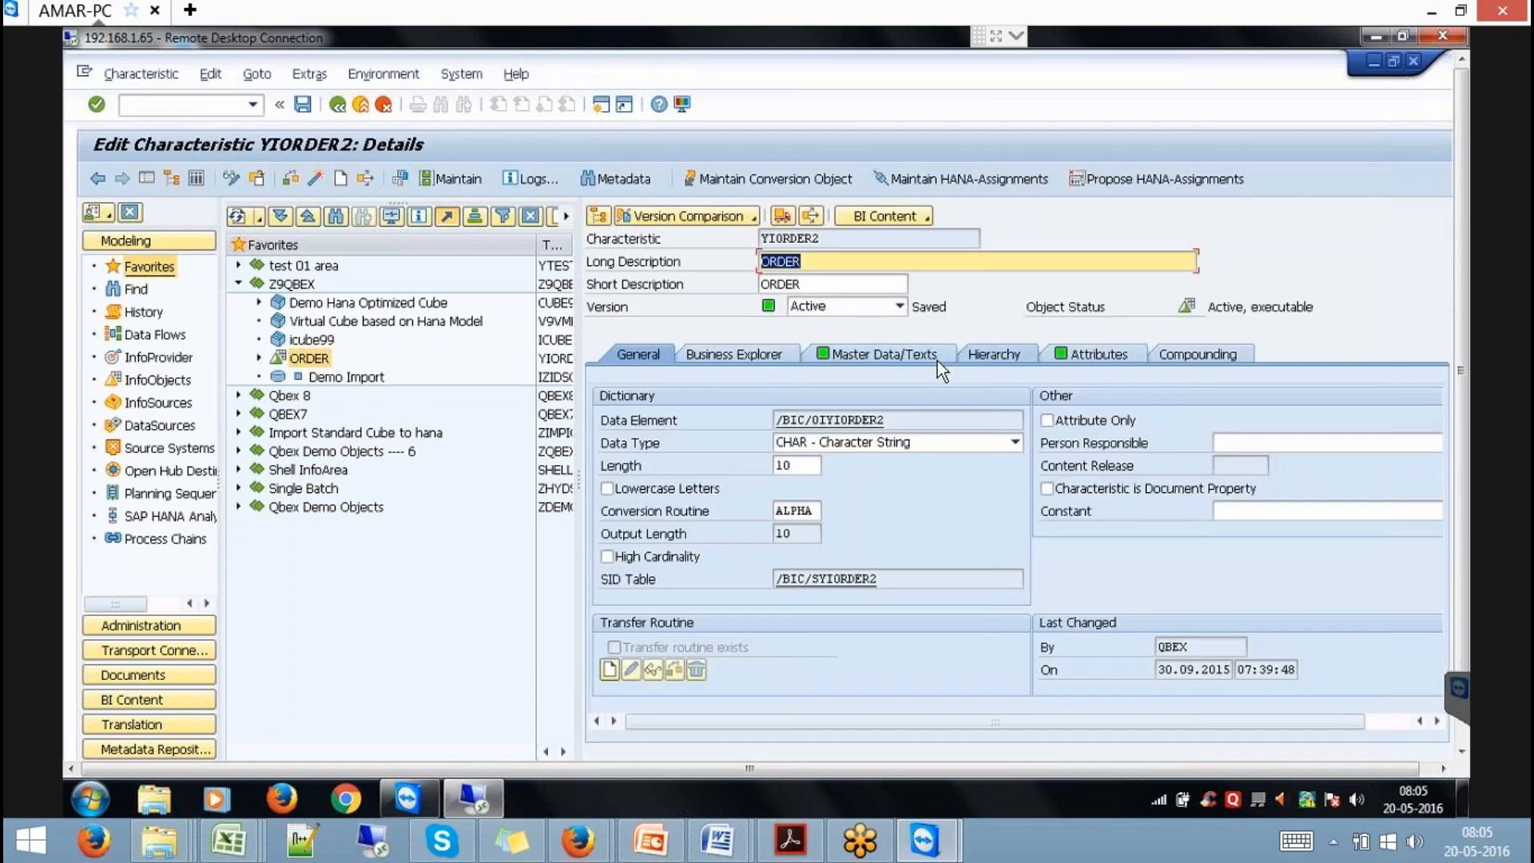
pyautogui.click(937, 358)
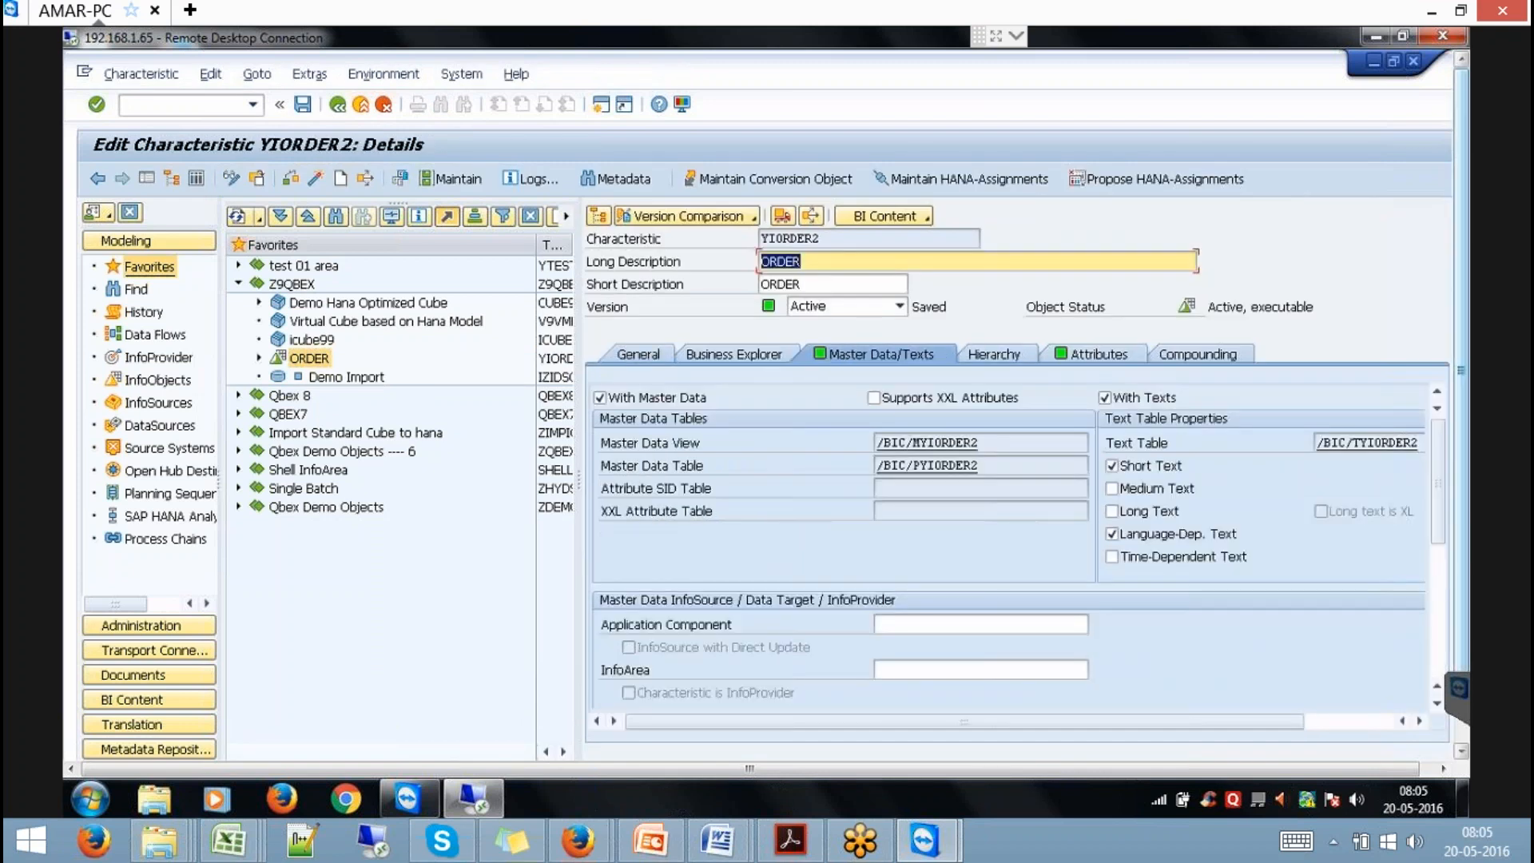
pyautogui.click(1436, 561)
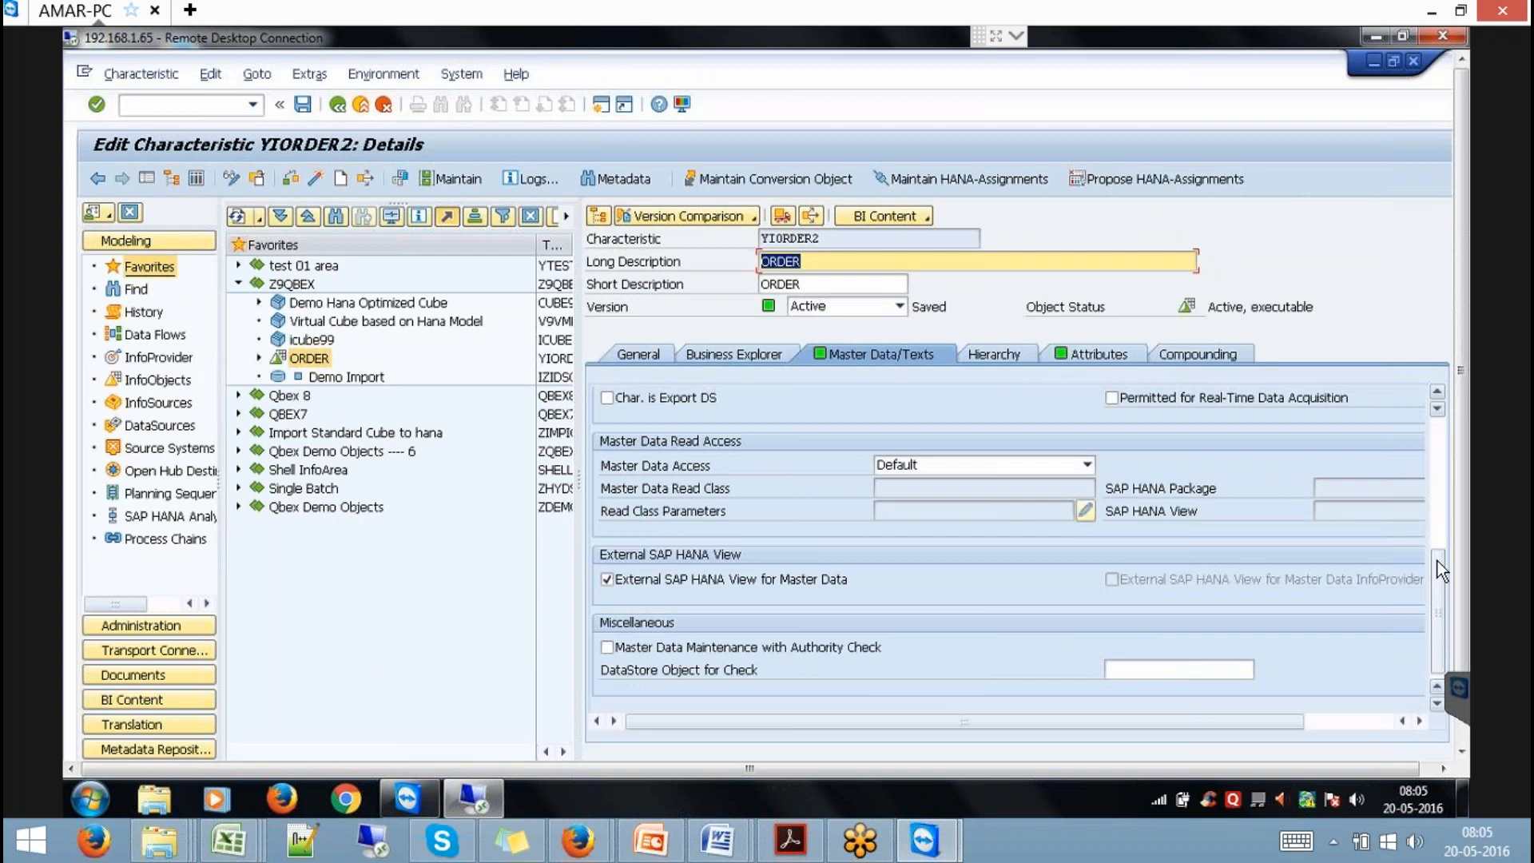
pyautogui.click(793, 580)
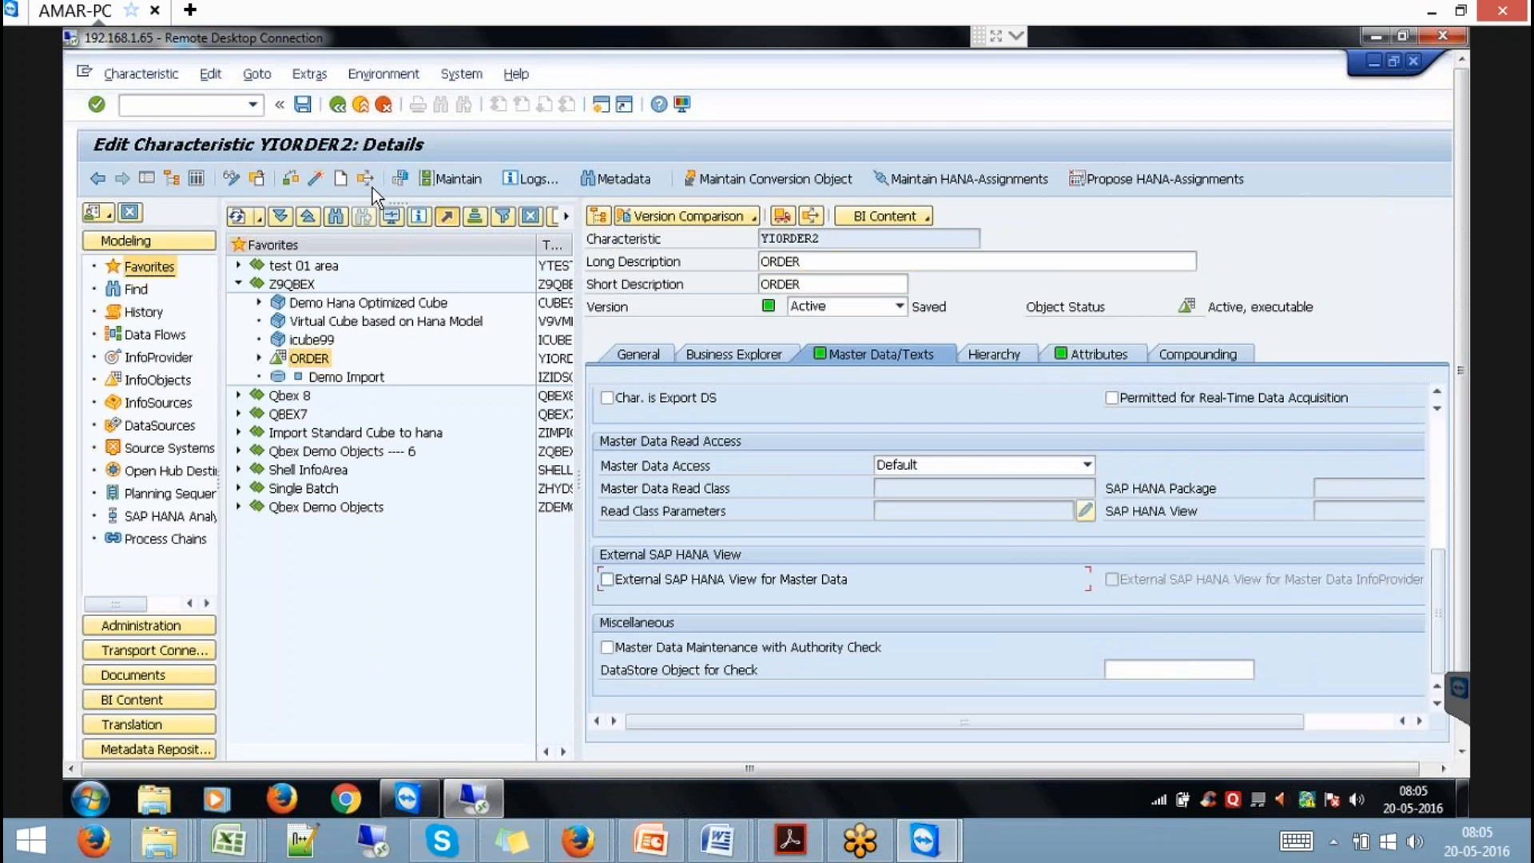
pyautogui.click(320, 179)
# Return to the Data Warehousing Workbench Modeling view with /NRSA1.
pyautogui.click(186, 110)
pyautogui.write('/NRSA1')
pyautogui.press('Return')
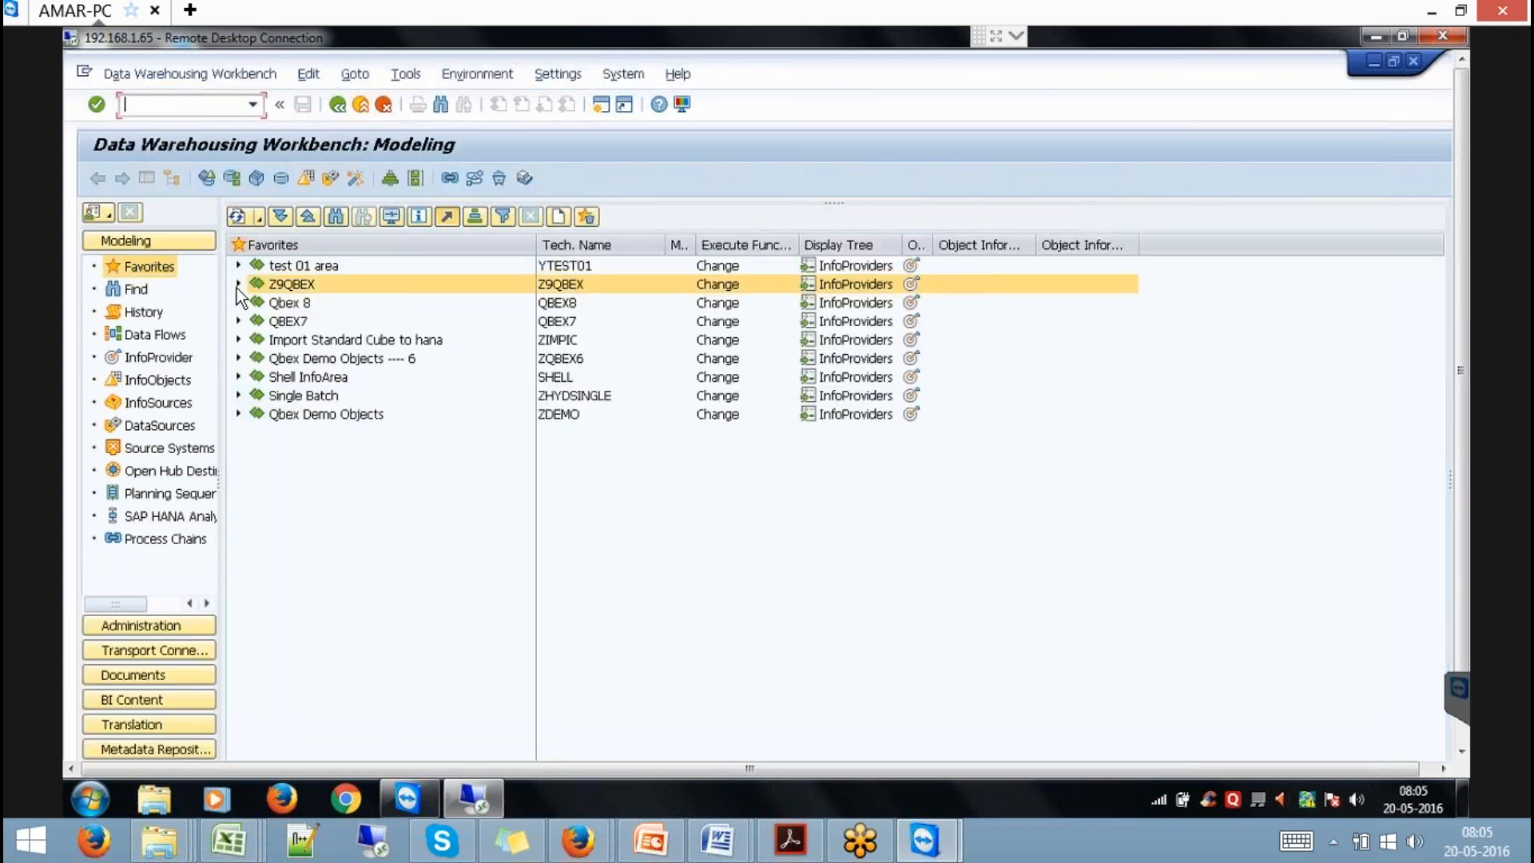
# Insert YIORDER2 as a characteristic InfoProvider in the expanded Z9QBEX InfoArea.
pyautogui.click(238, 283)
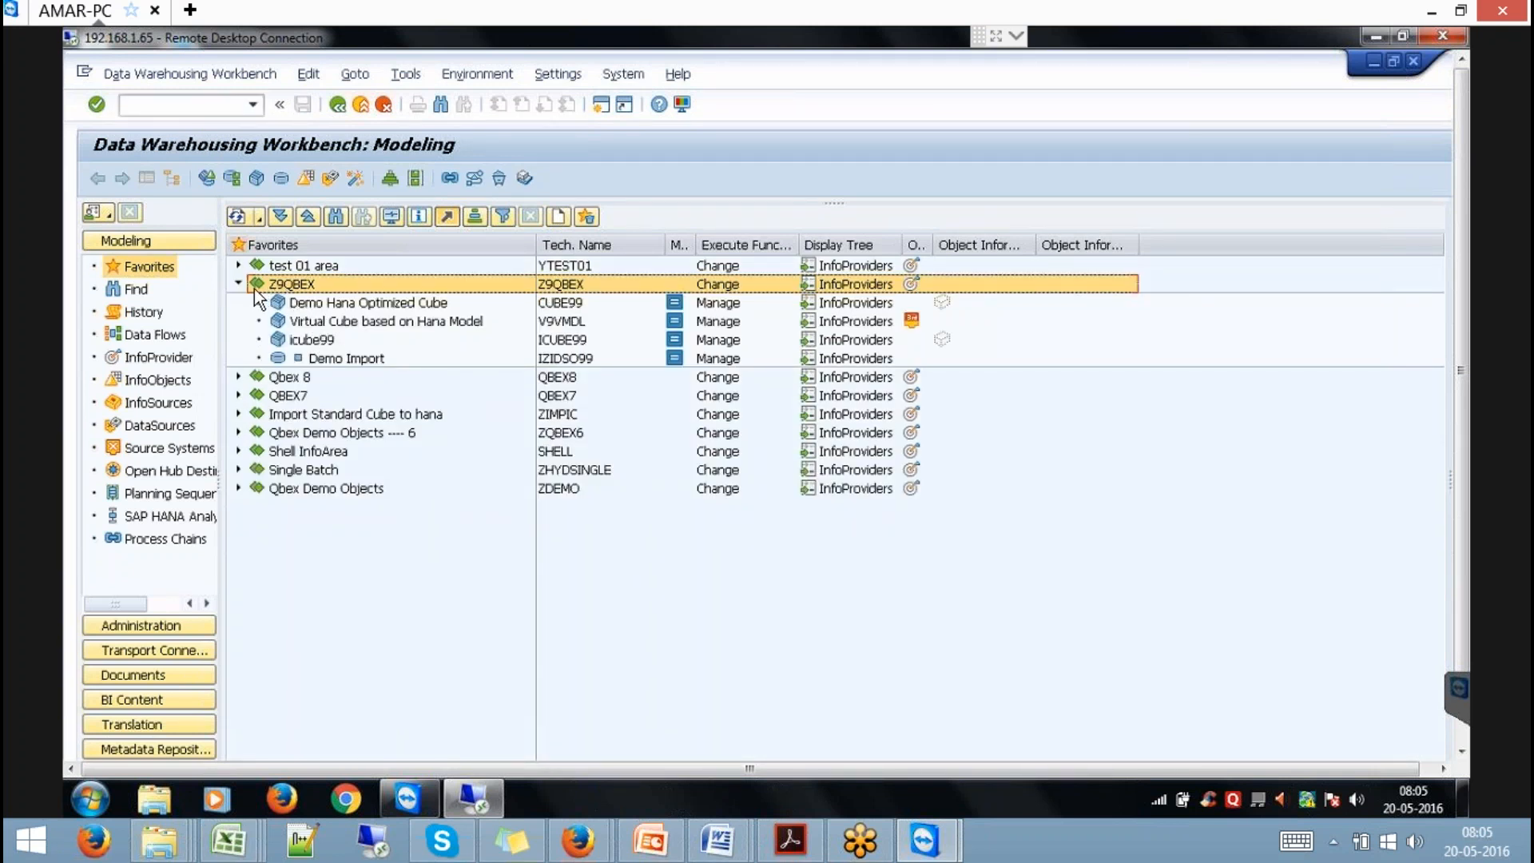
pyautogui.rightClick(295, 290)
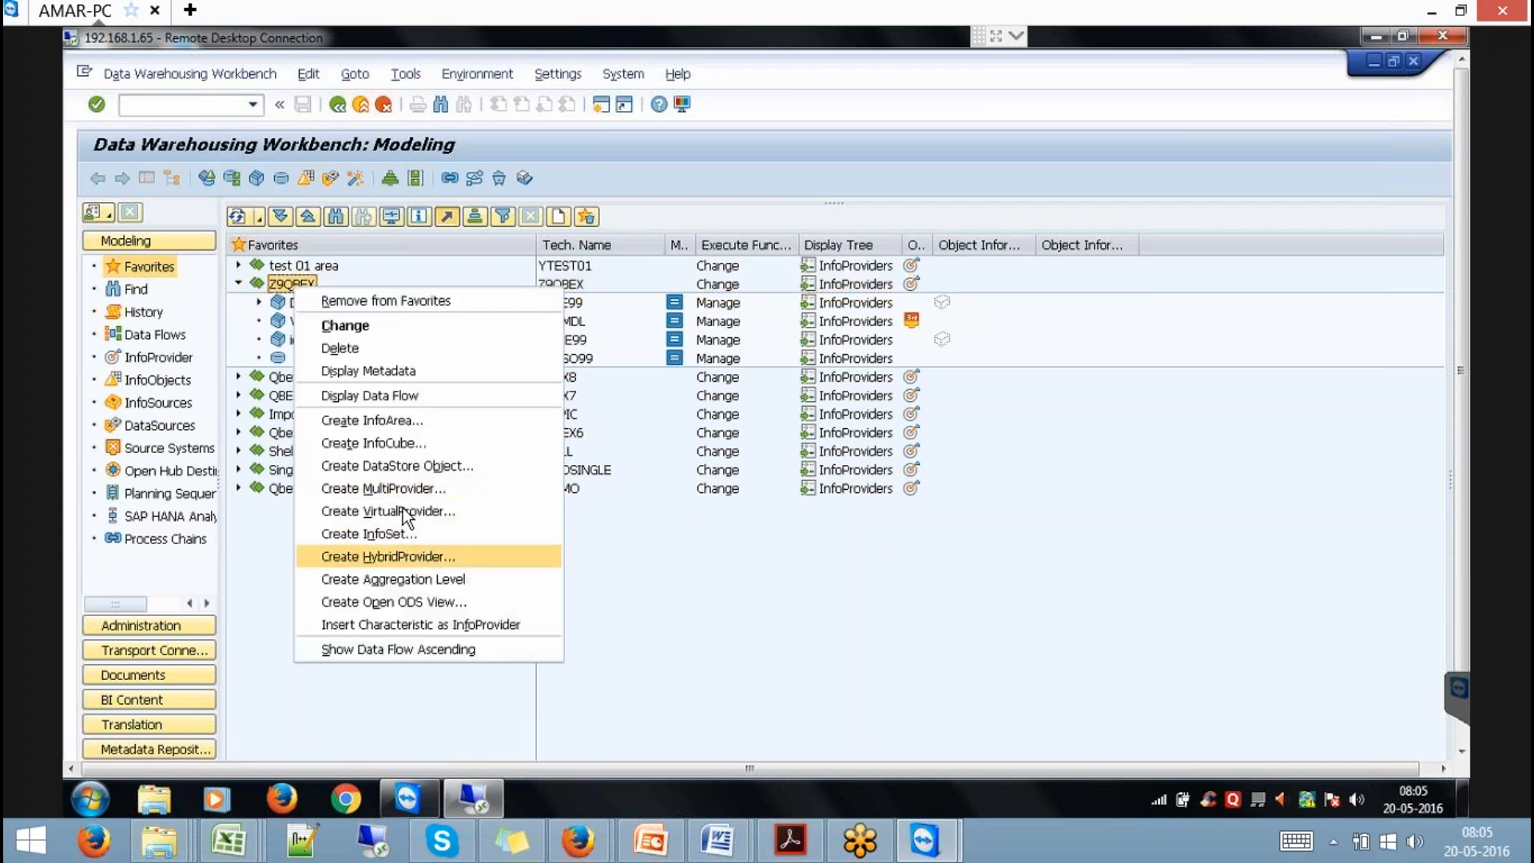
pyautogui.click(474, 628)
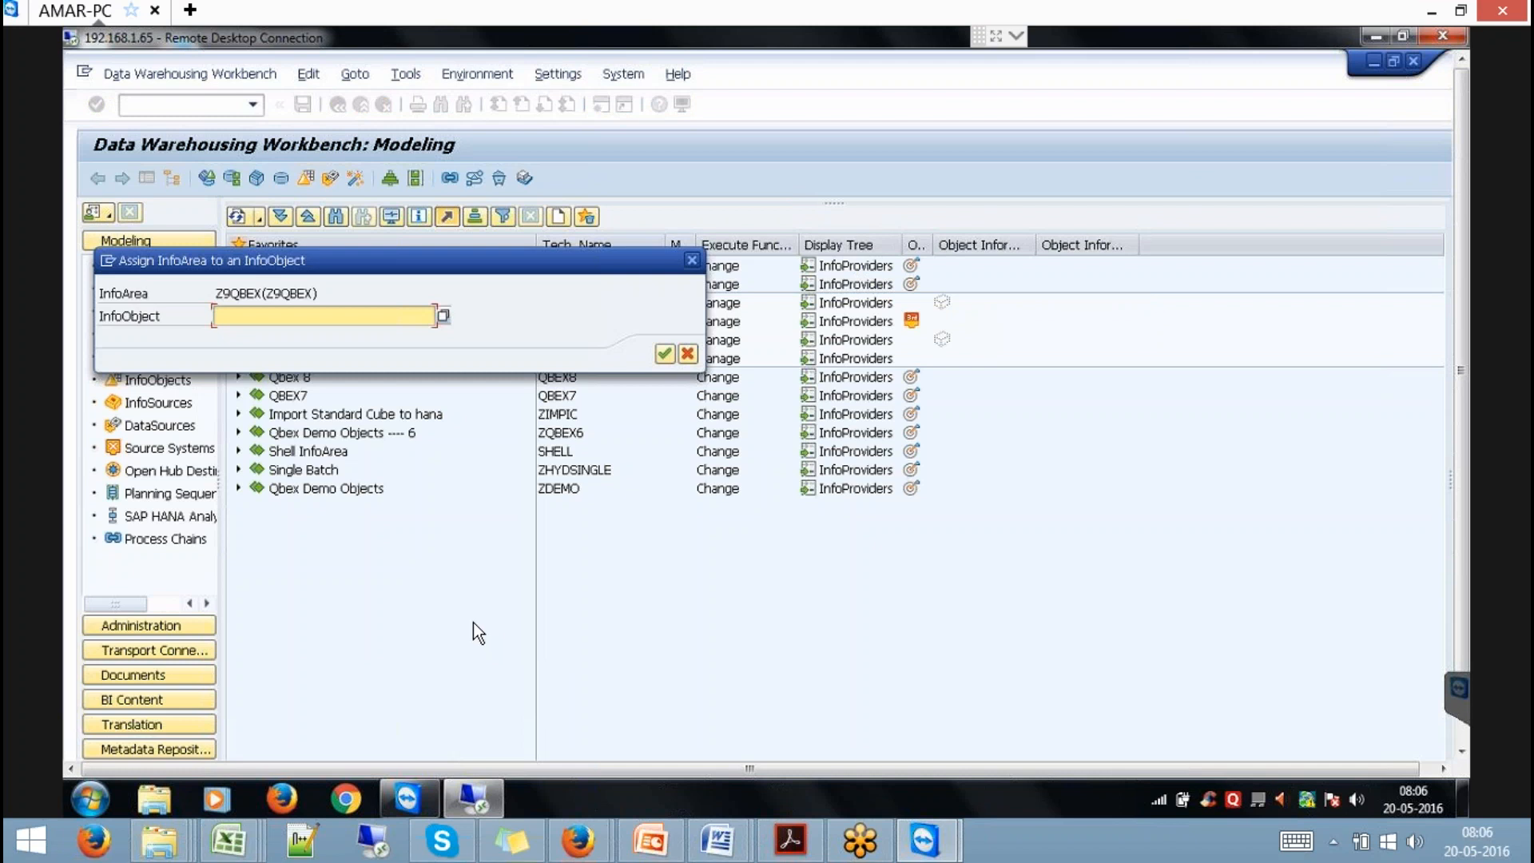
pyautogui.write('YIORDER2')
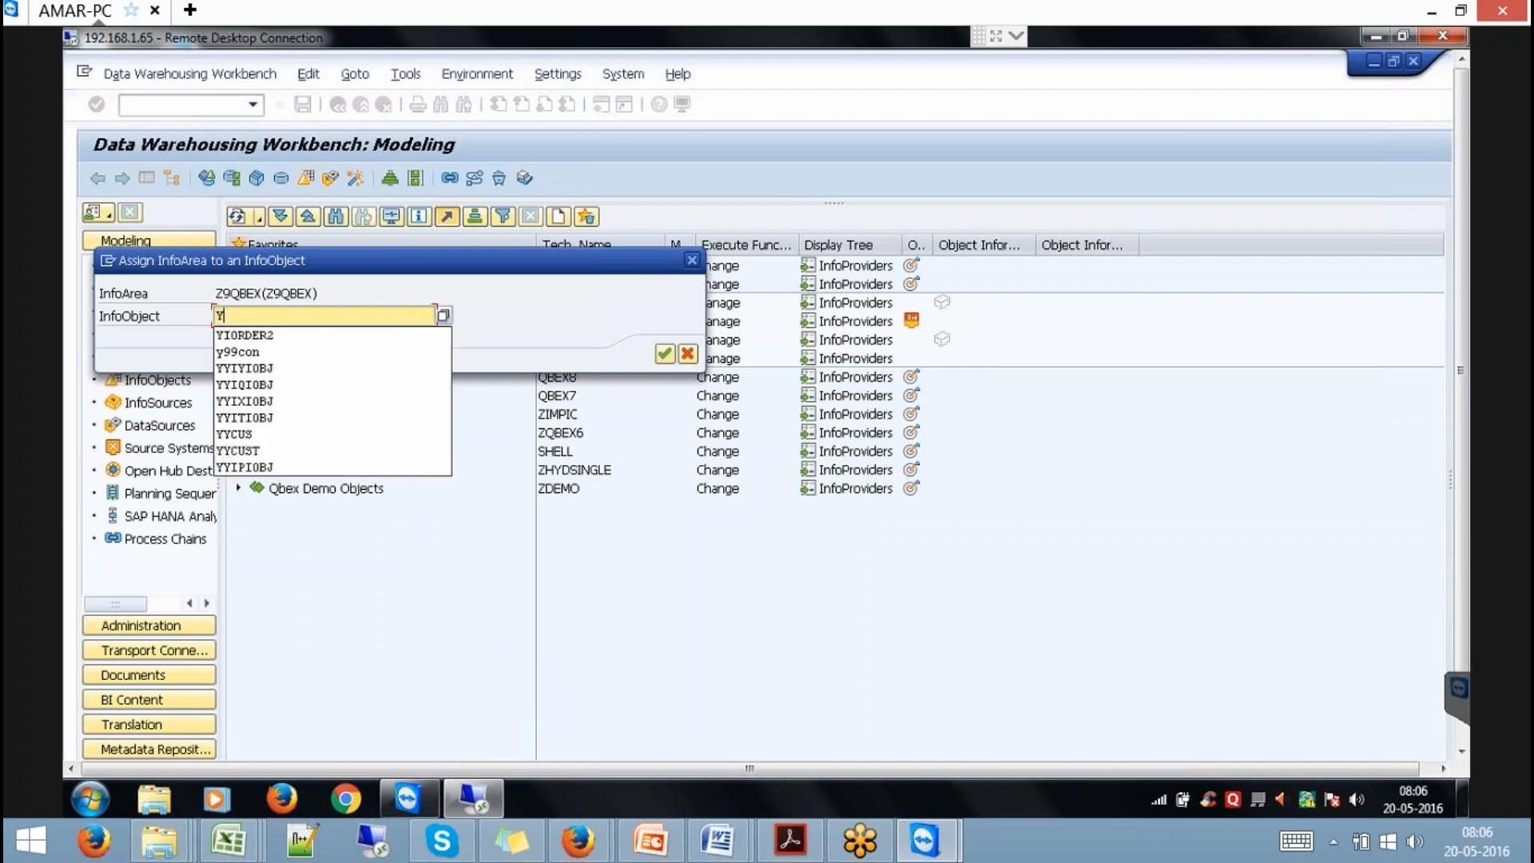
pyautogui.press('Return')
# Open the ORDER InfoProvider's Master Data/Texts settings.
pyautogui.click(310, 359)
pyautogui.doubleClick(310, 359)
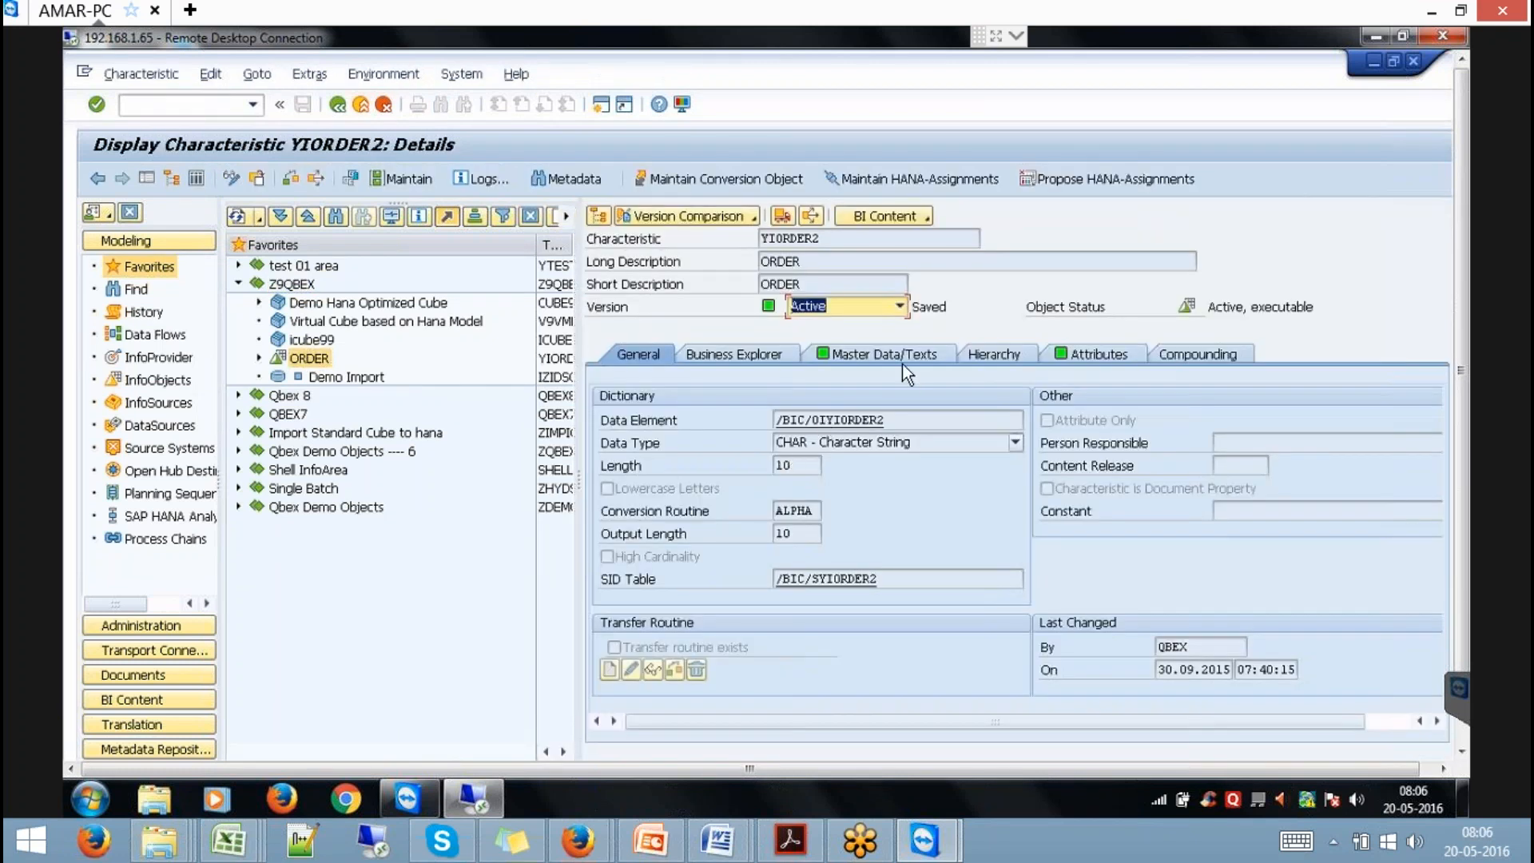
pyautogui.click(882, 354)
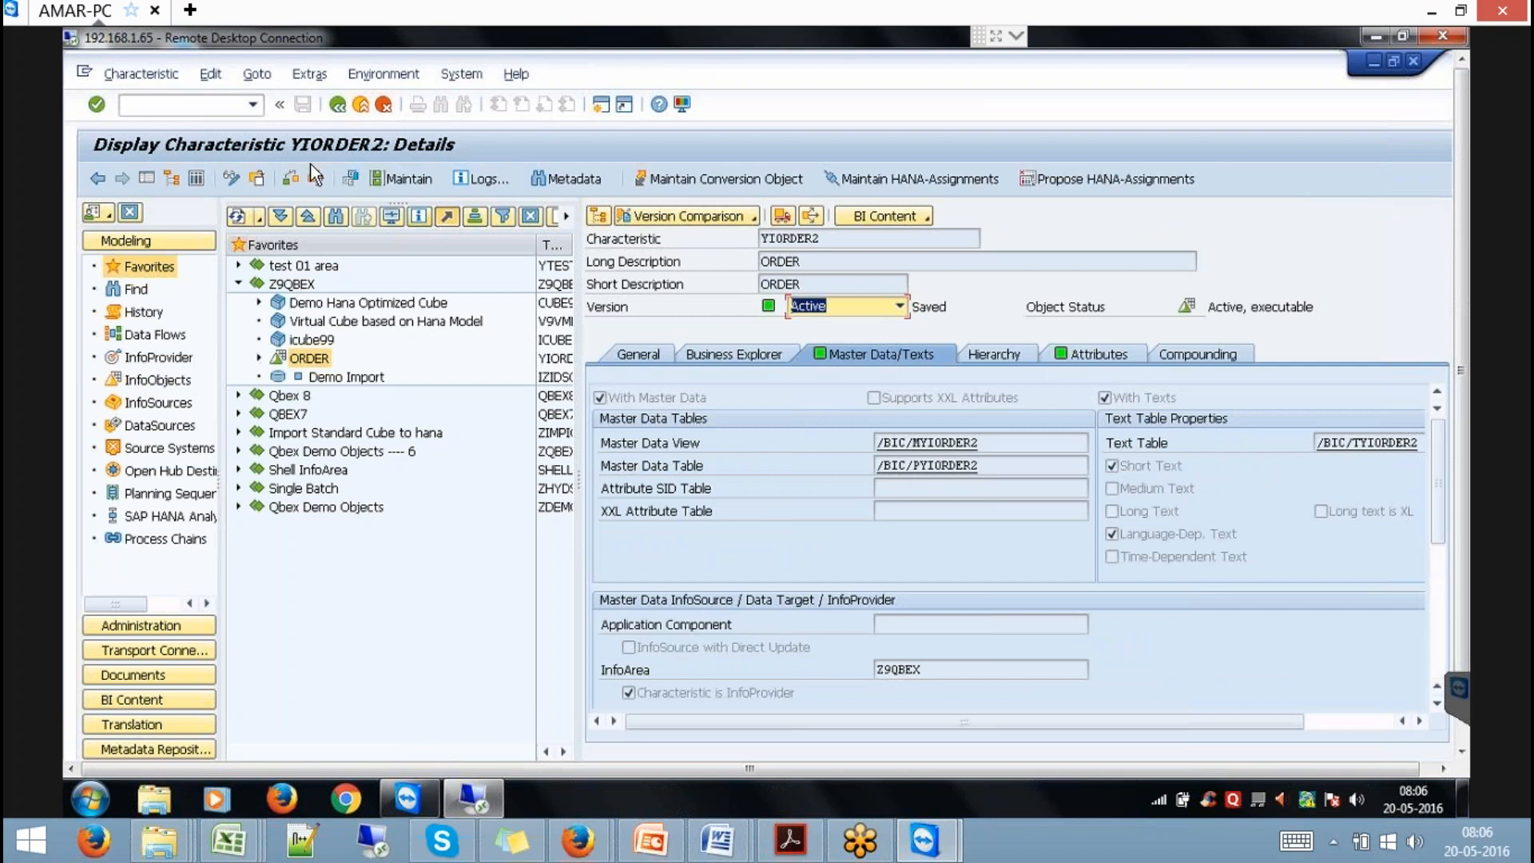
# Tick 'External SAP HANA View for Master Data InfoProvider' on YIORDER2 in change mode and activate it.
pyautogui.click(225, 180)
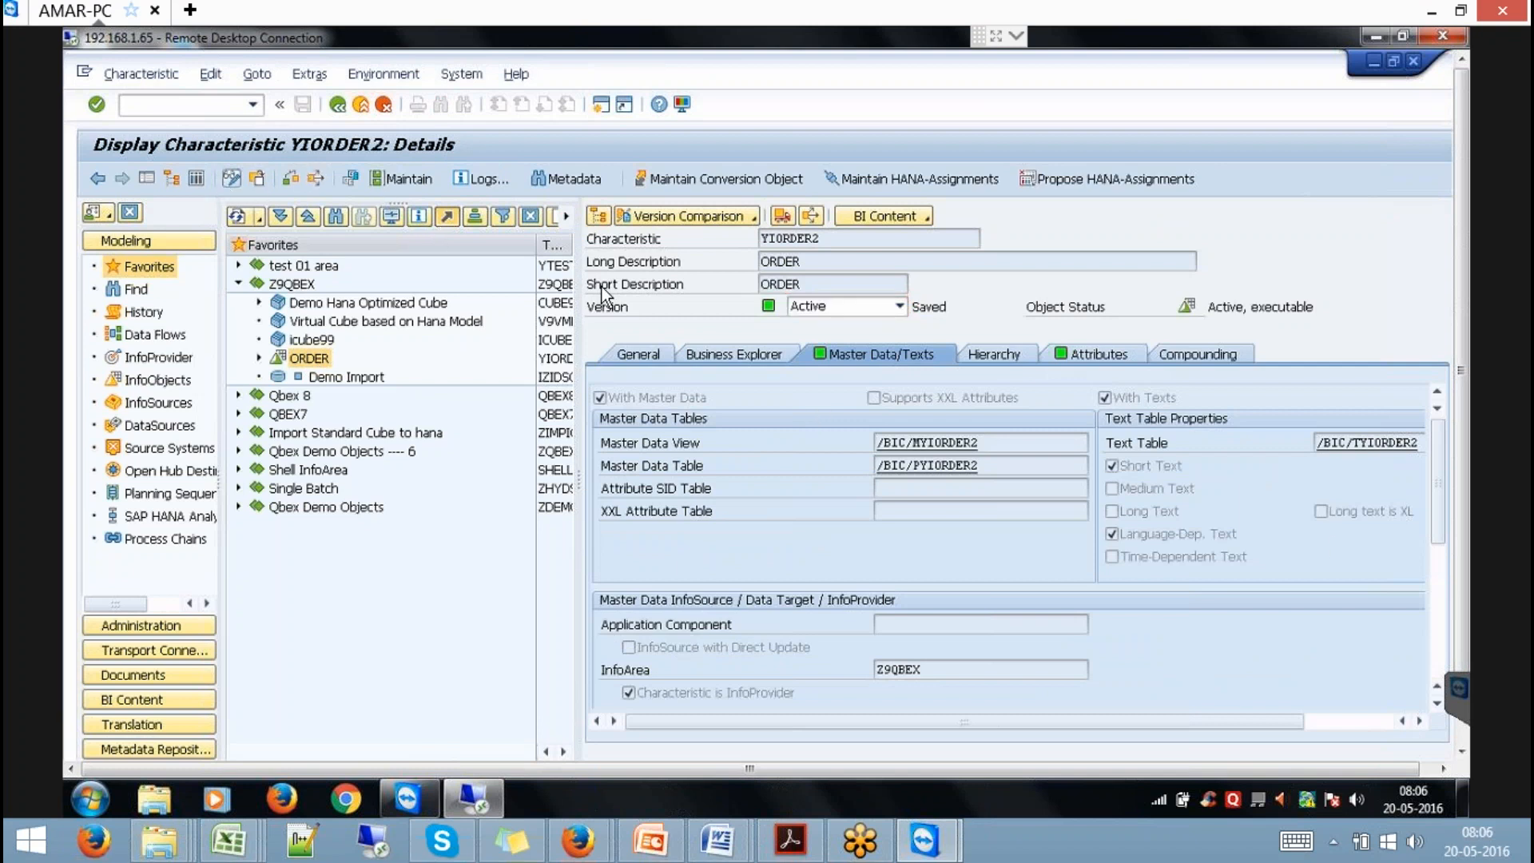
pyautogui.click(1441, 584)
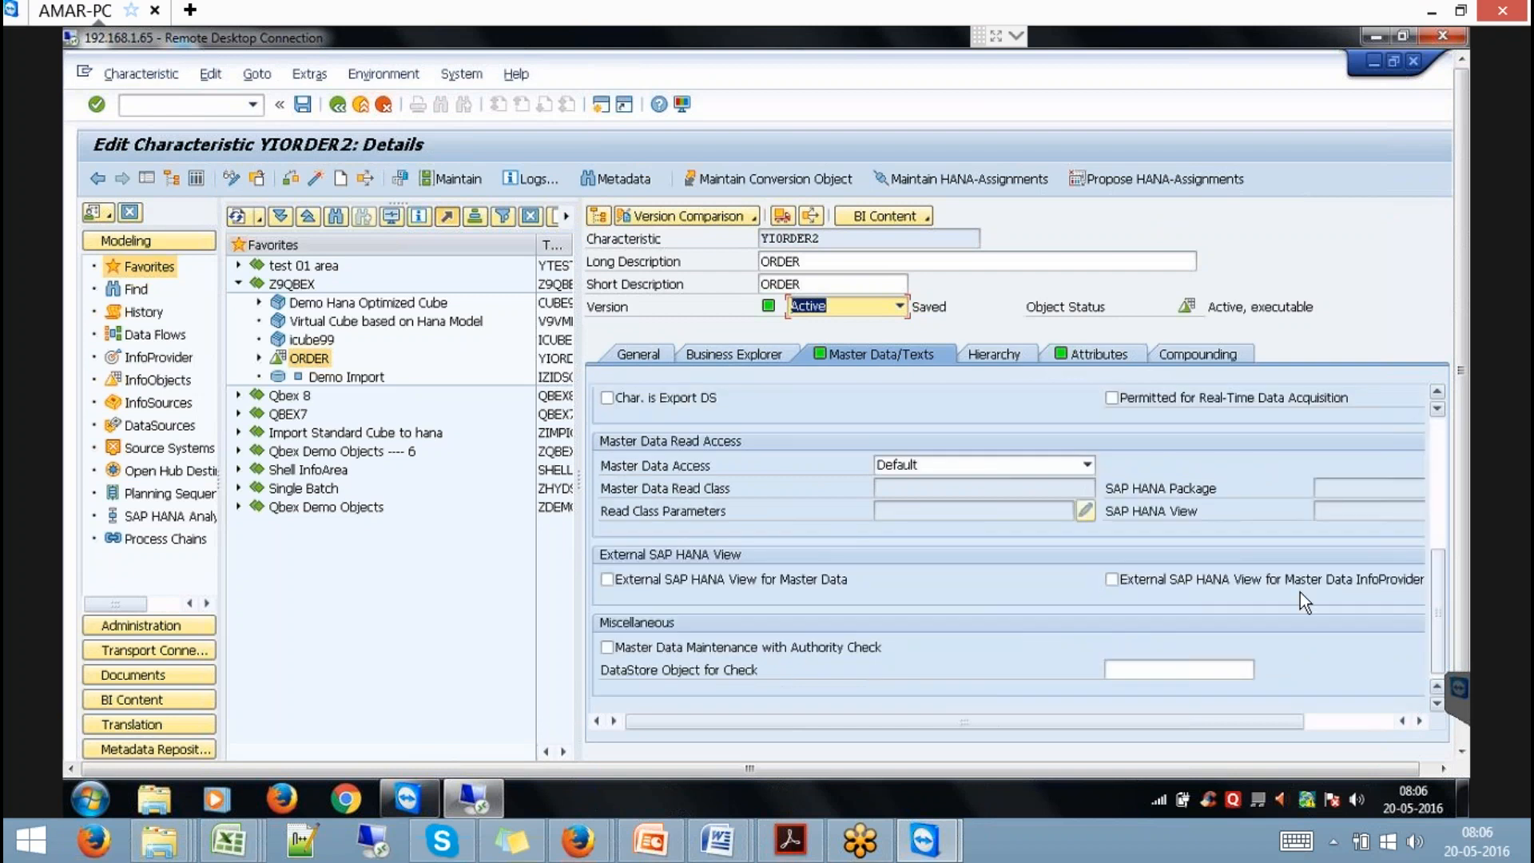
pyautogui.click(1196, 582)
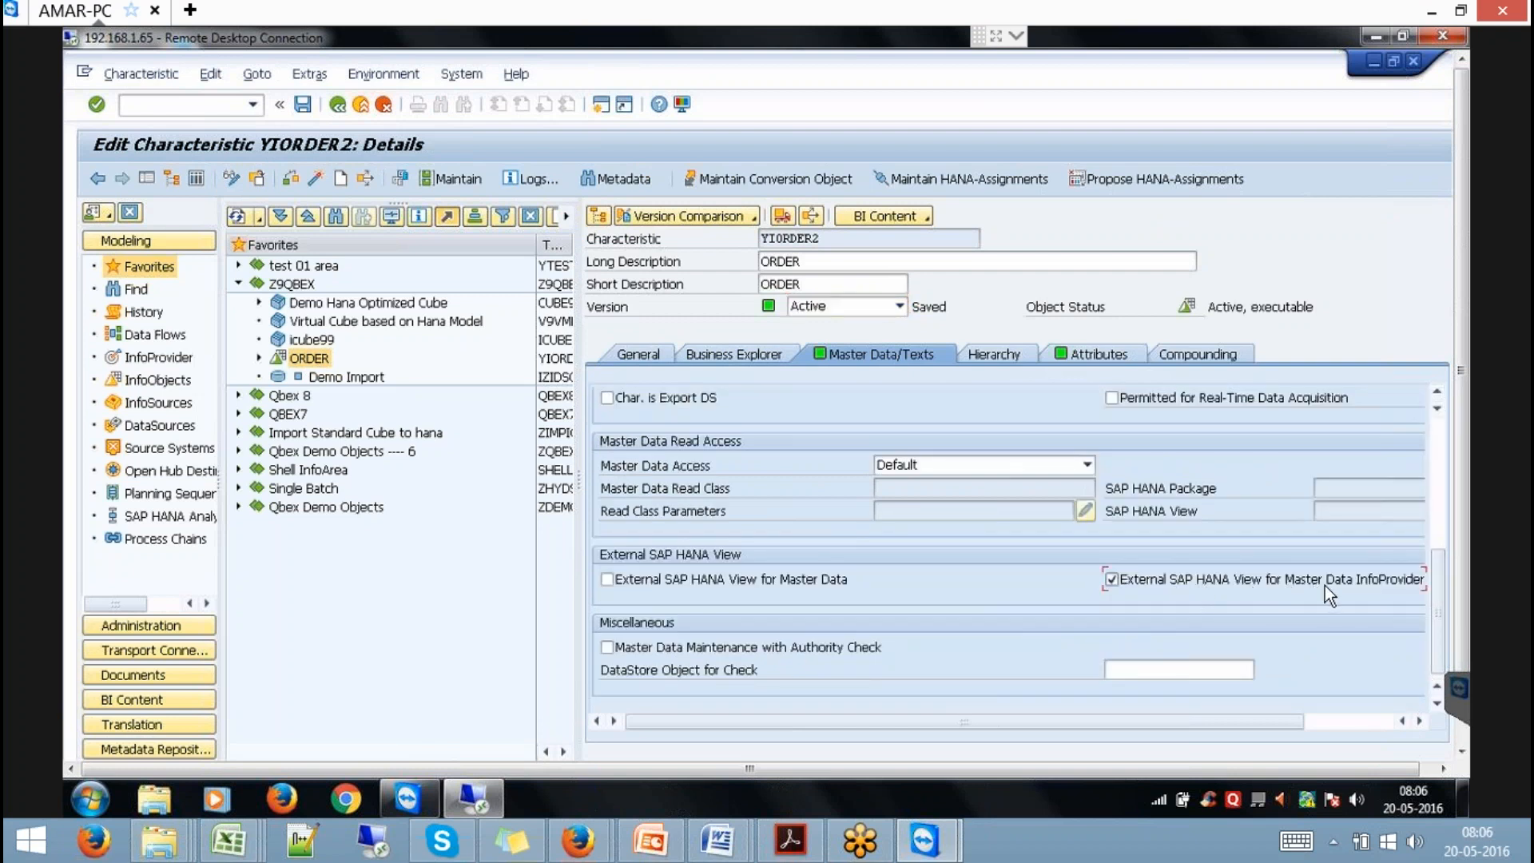
pyautogui.click(313, 179)
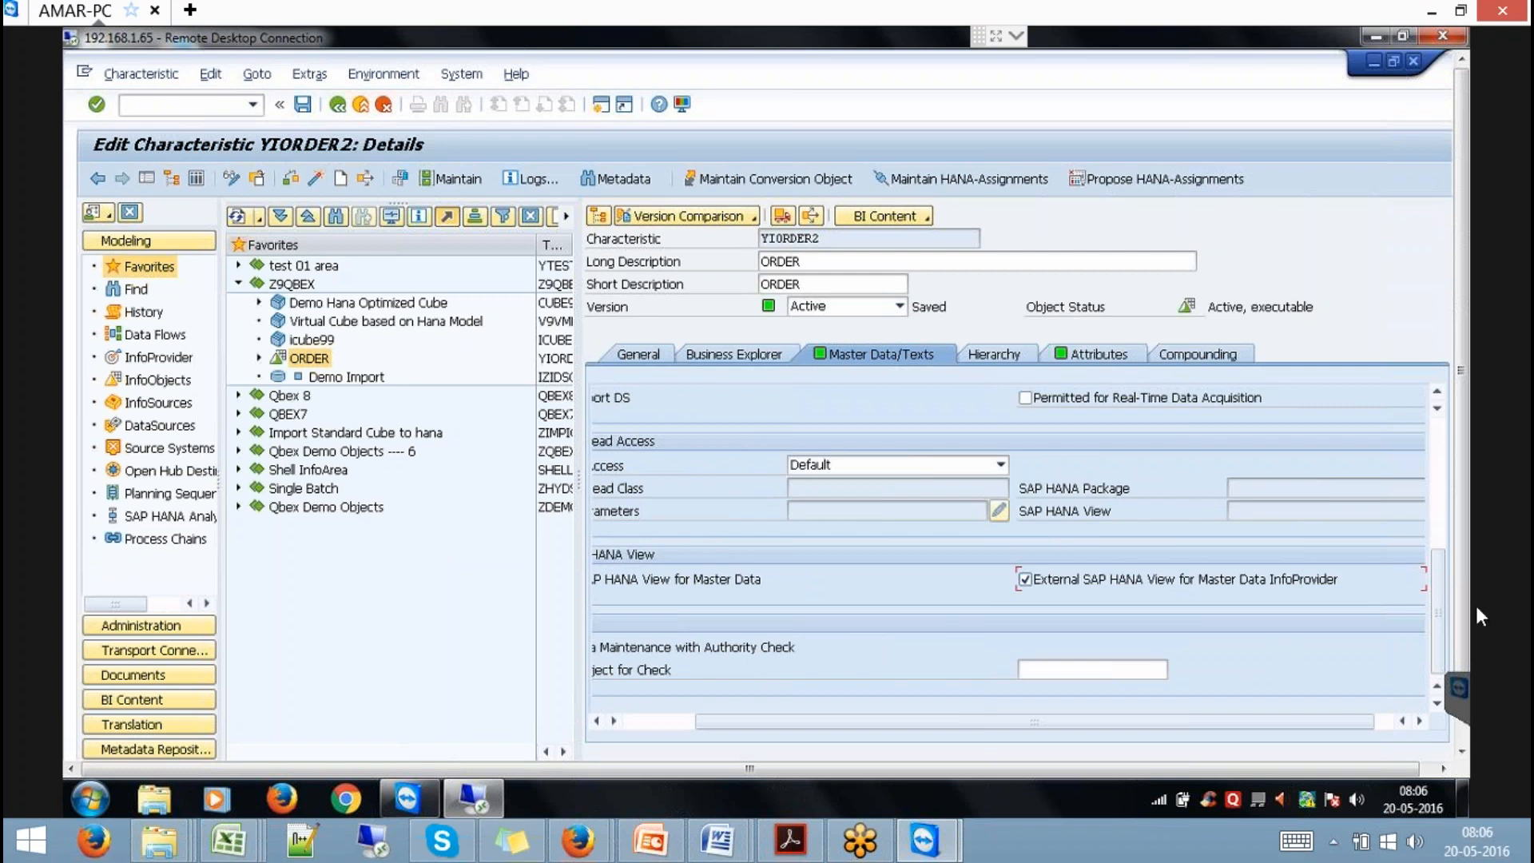
pyautogui.moveTo(1465, 605); pyautogui.dragTo(1478, 726)
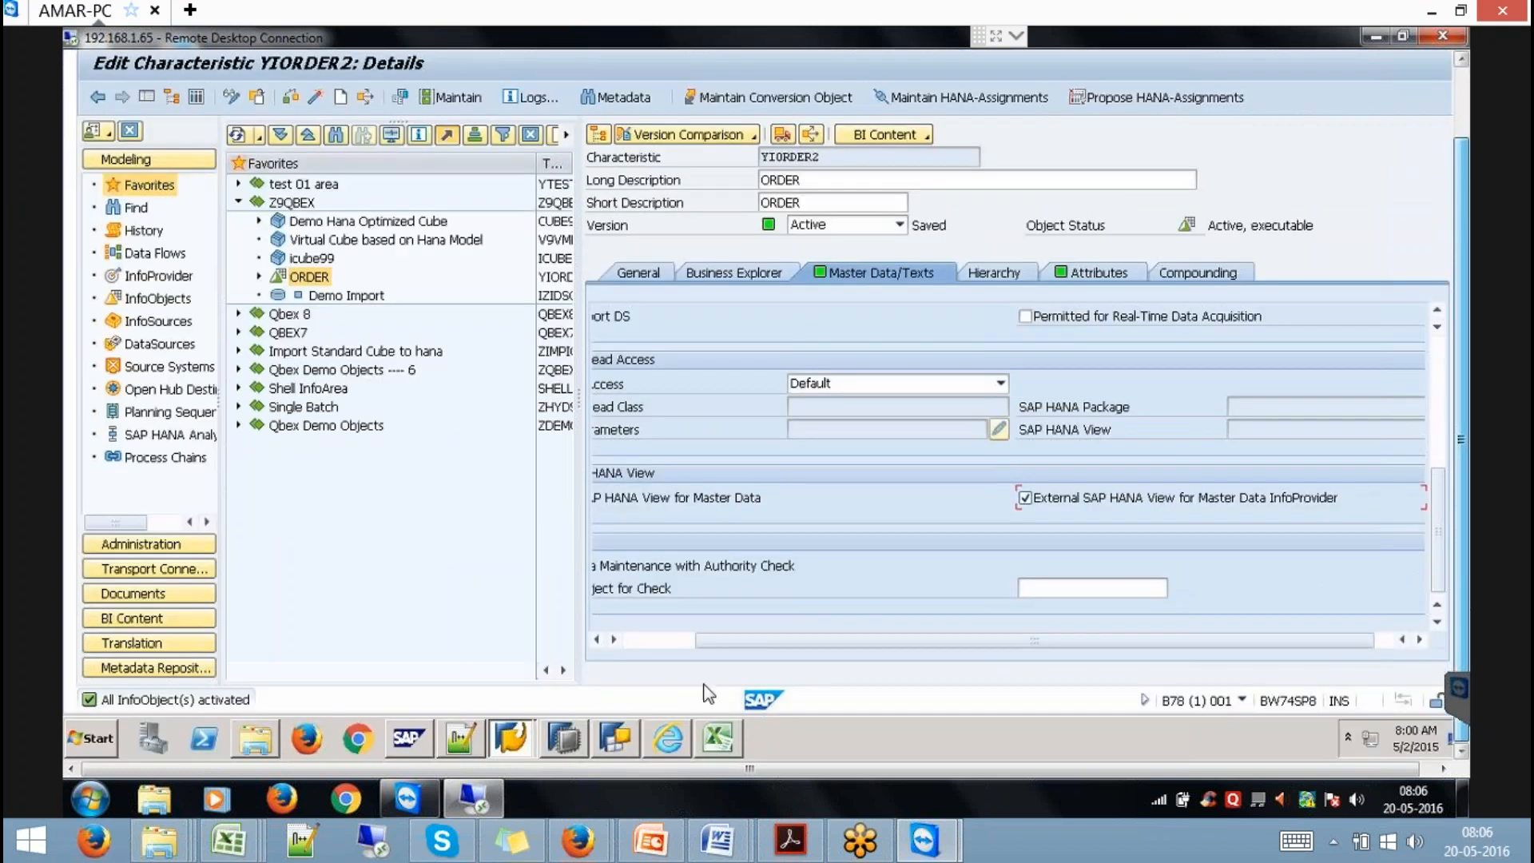
pyautogui.click(609, 734)
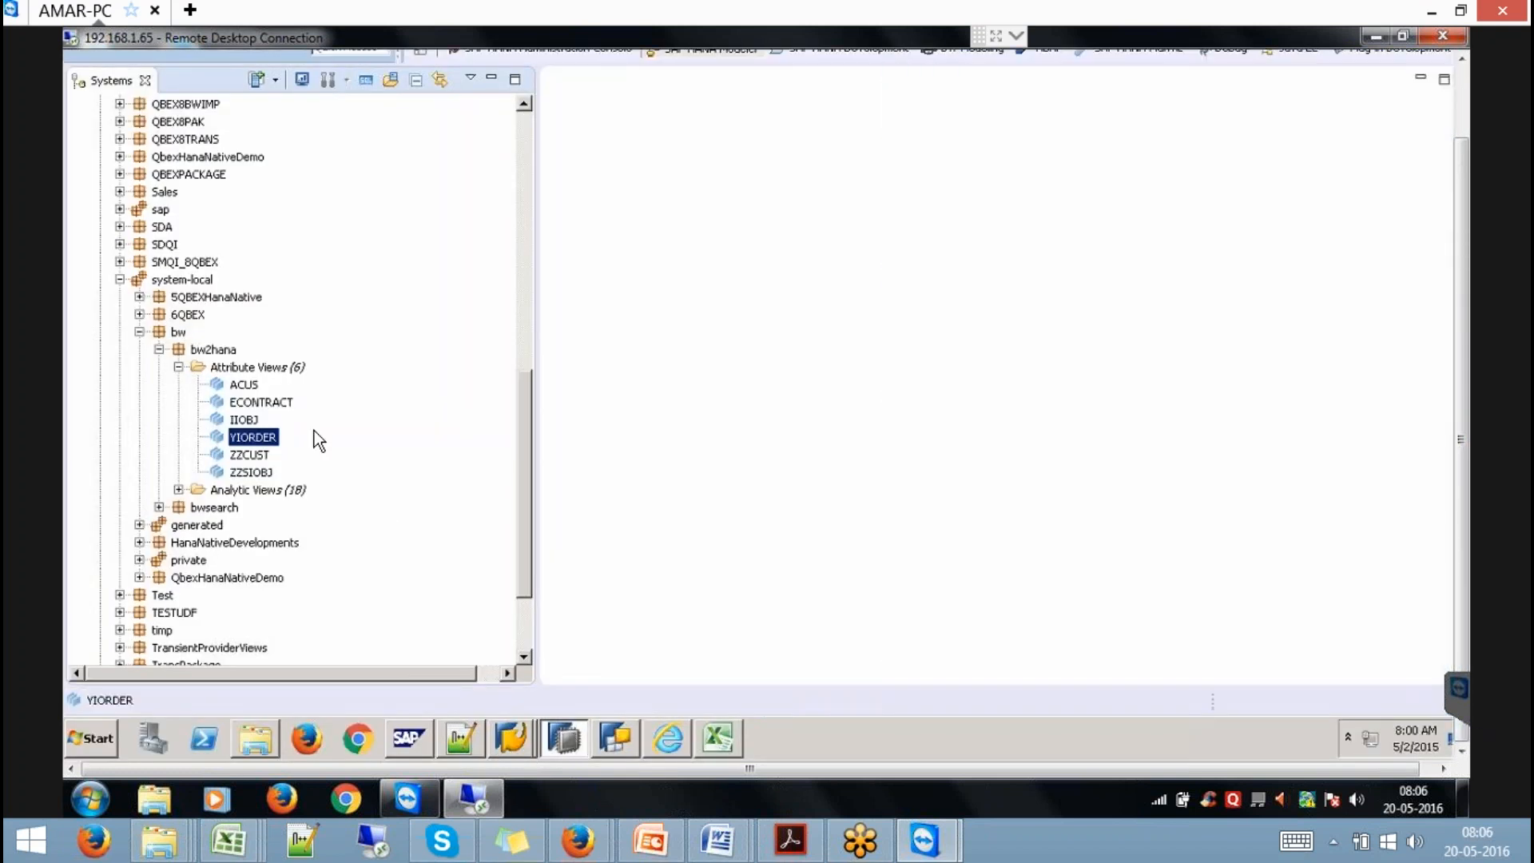
# Refresh bw2hana and select the new YIORDER2_REPORTING analytic view under Analytic Views.
pyautogui.click(214, 350)
pyautogui.rightClick(214, 351)
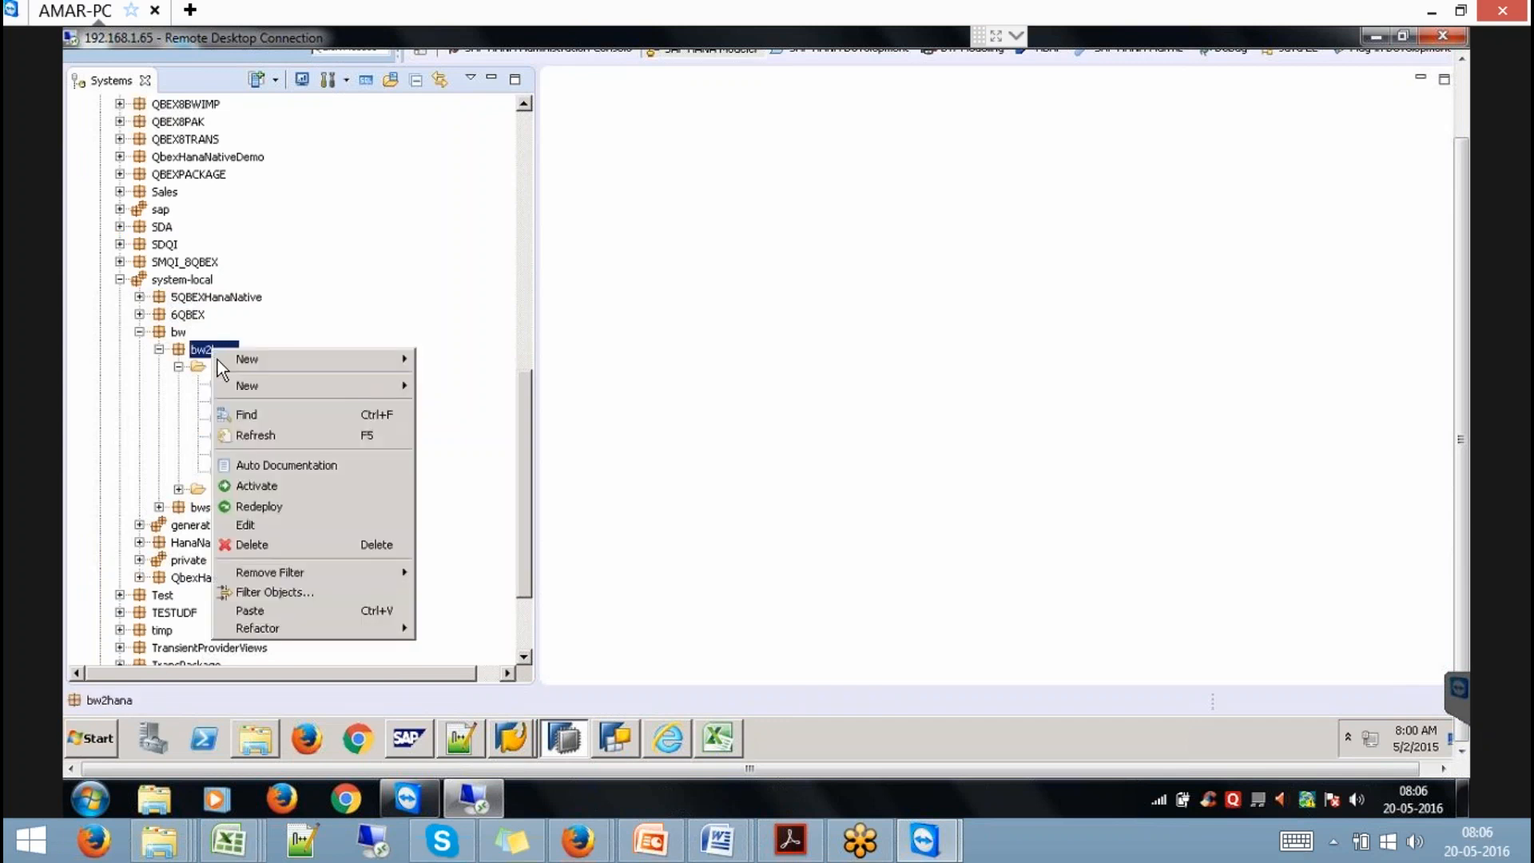
pyautogui.click(256, 436)
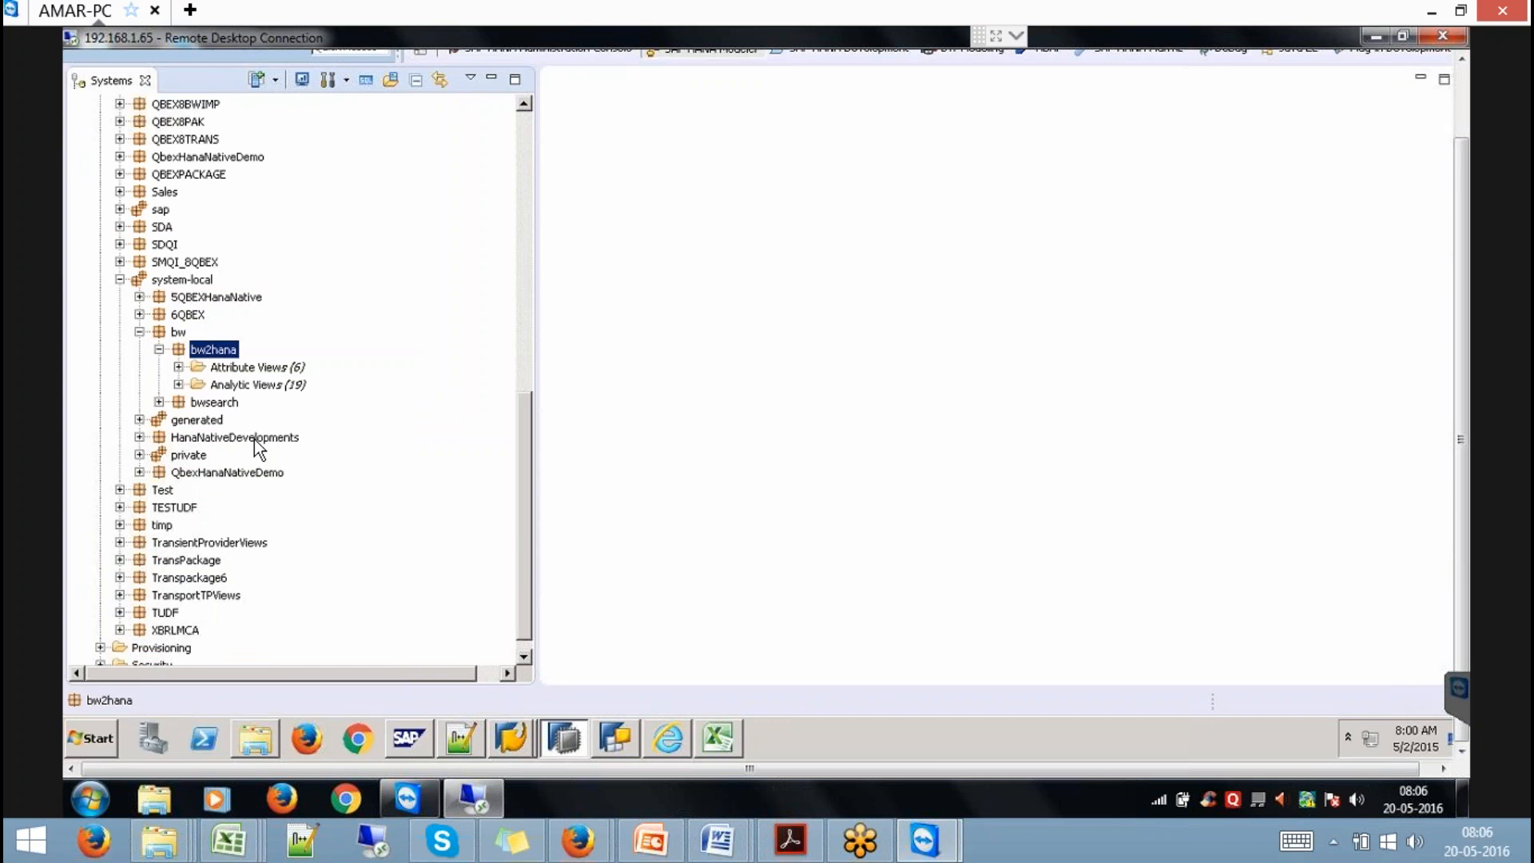
pyautogui.click(179, 384)
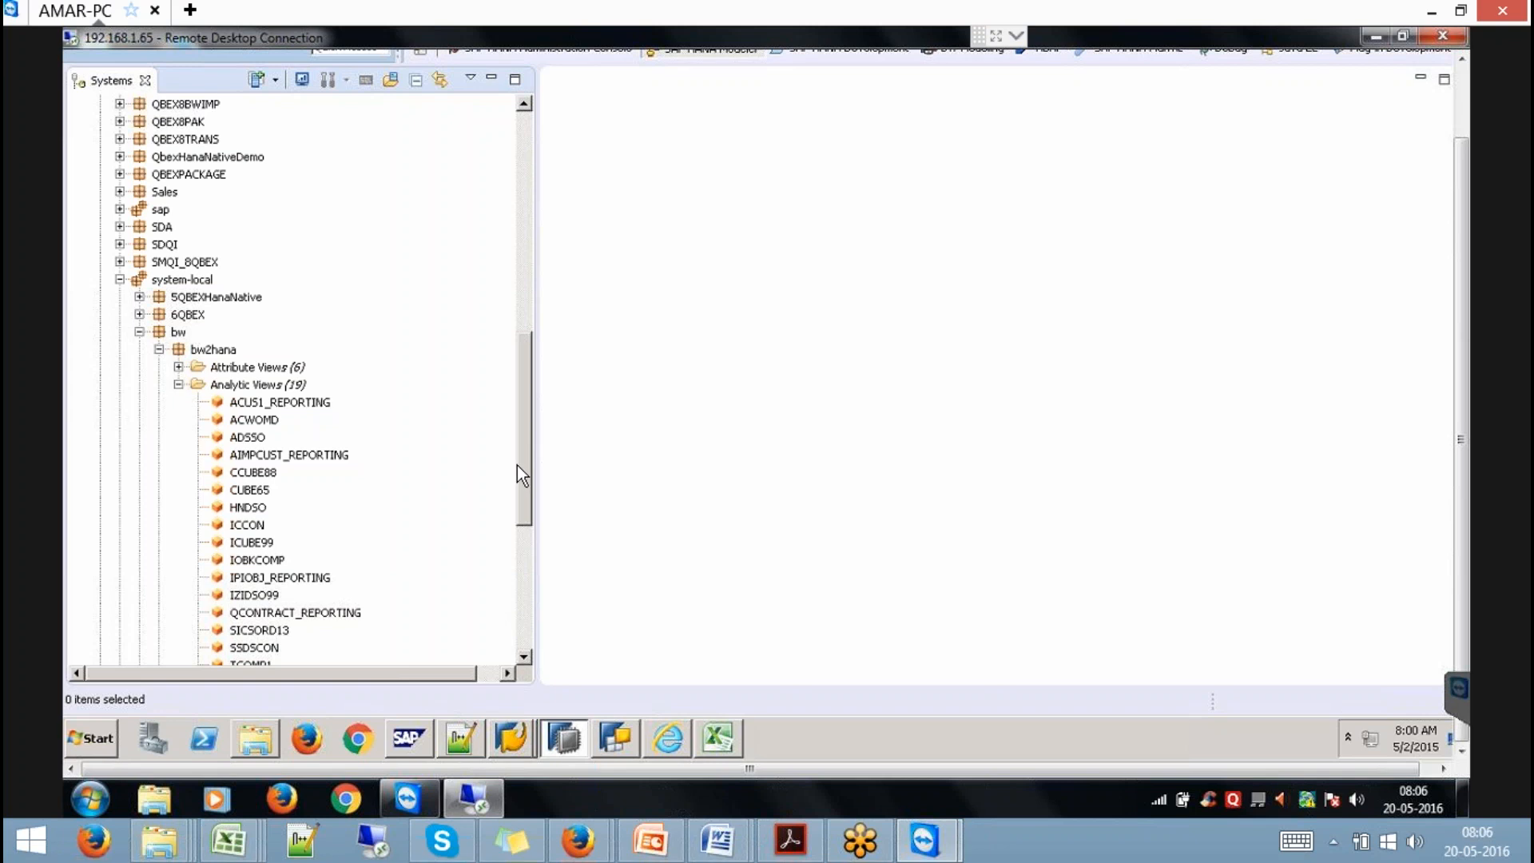
pyautogui.scroll(-3, 511, 529)
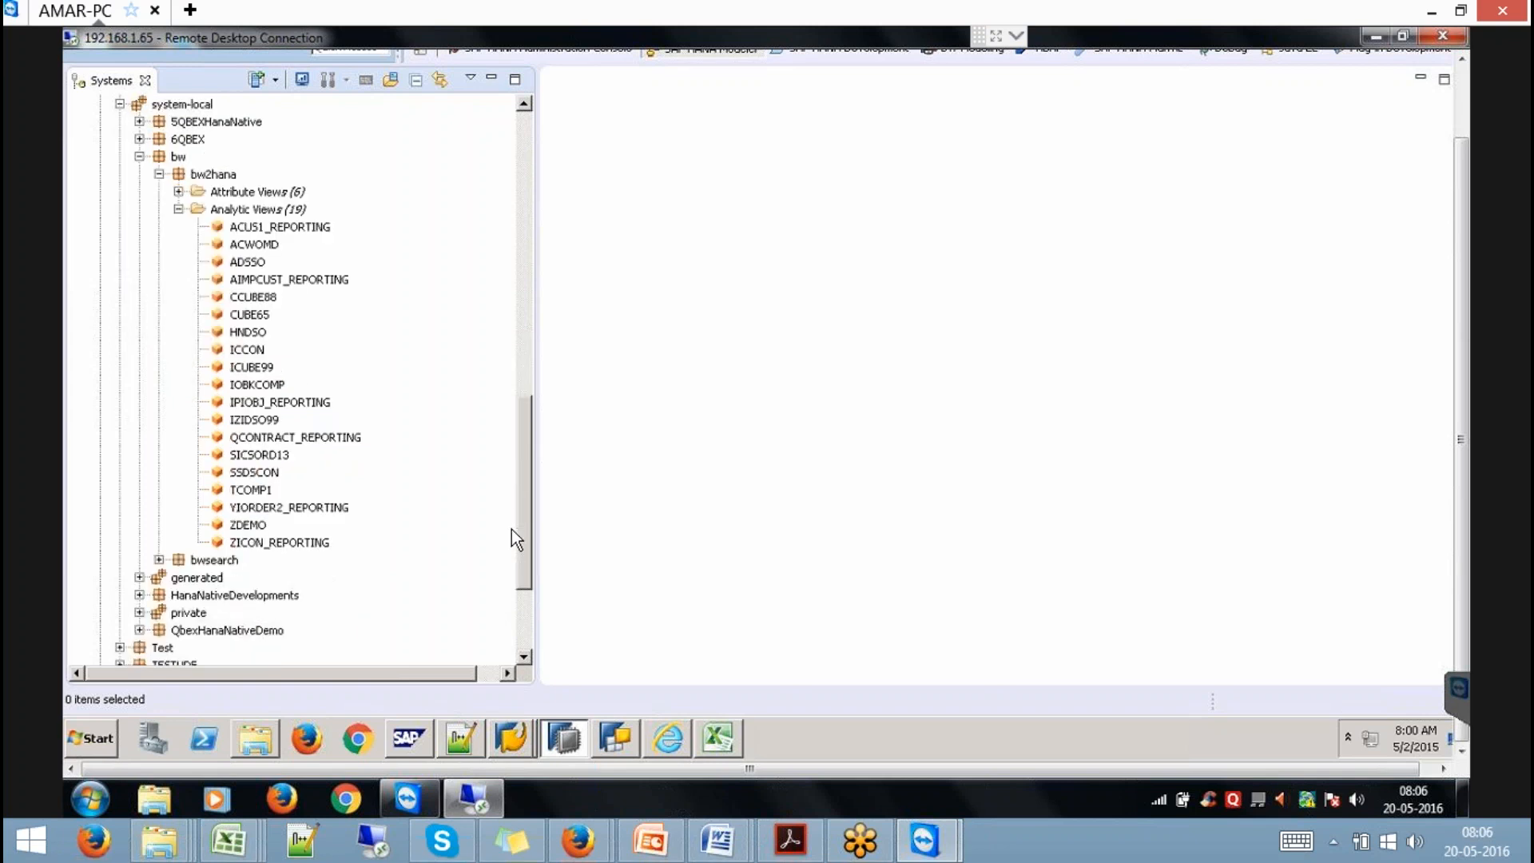
pyautogui.click(290, 508)
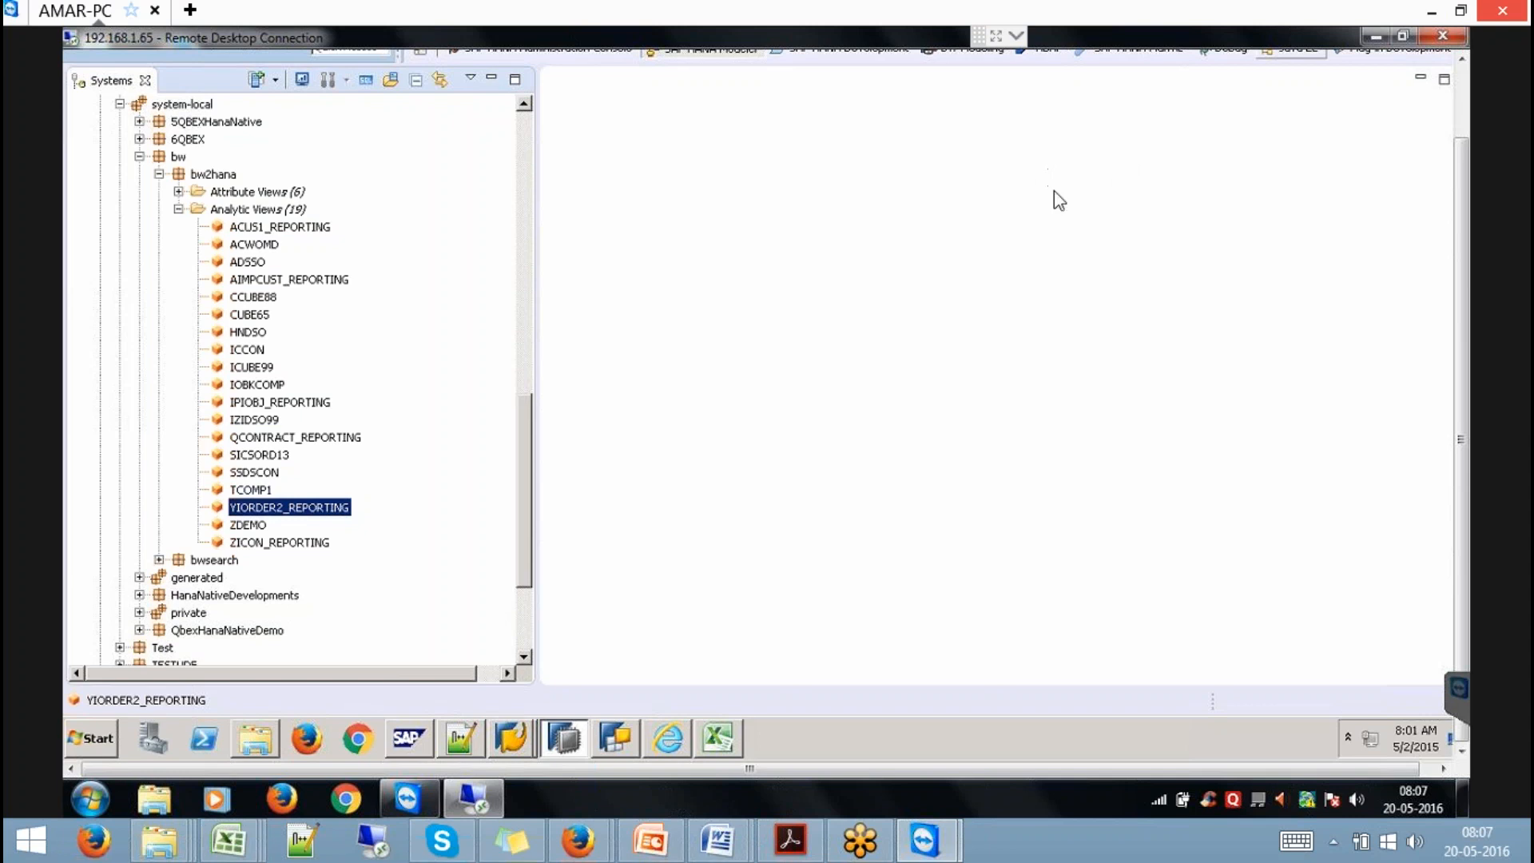
pyautogui.click(517, 737)
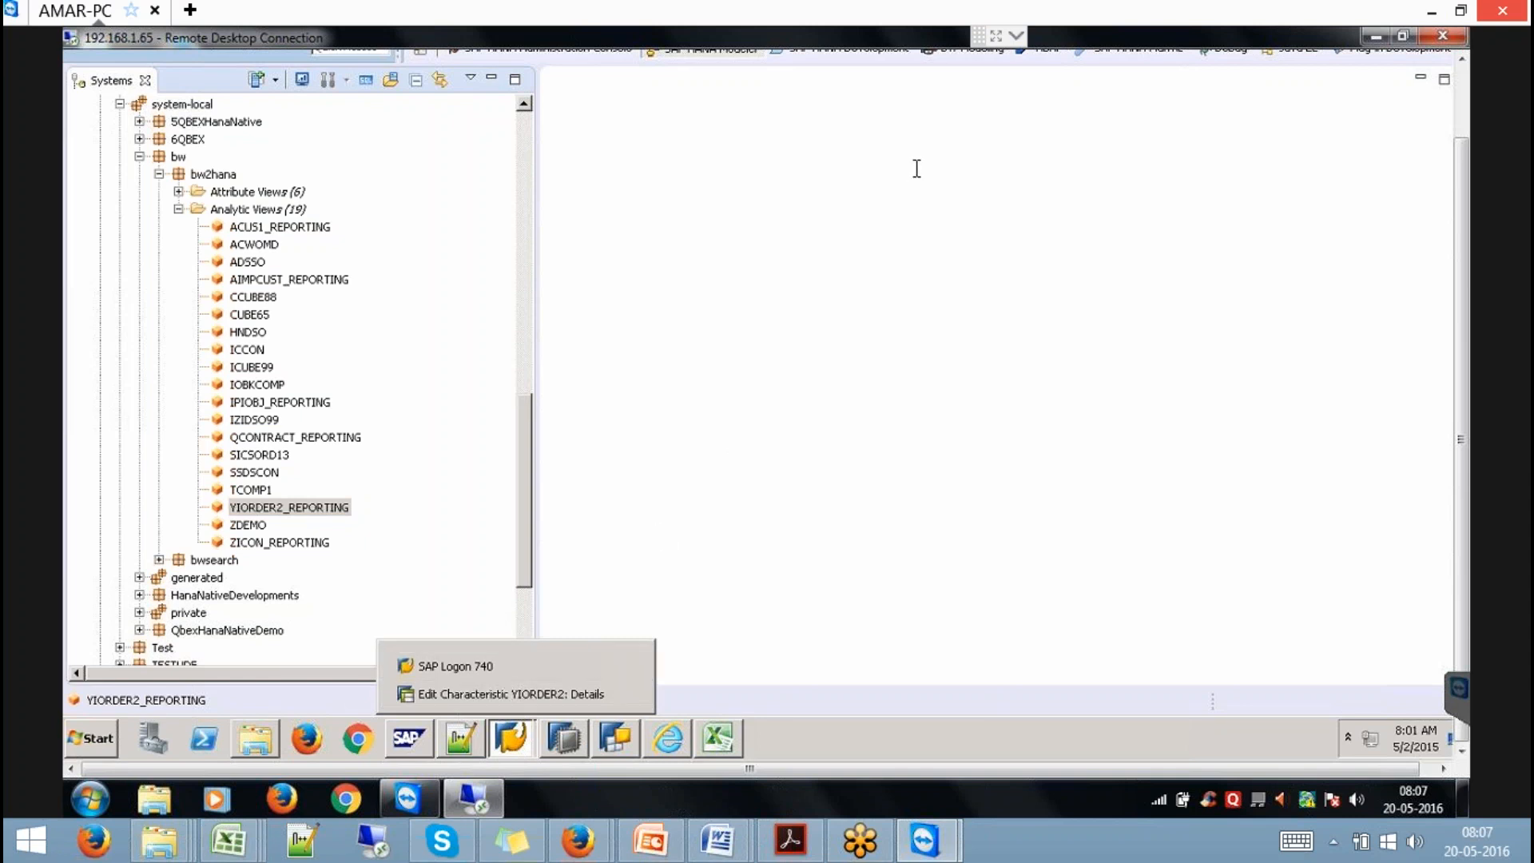
pyautogui.click(528, 695)
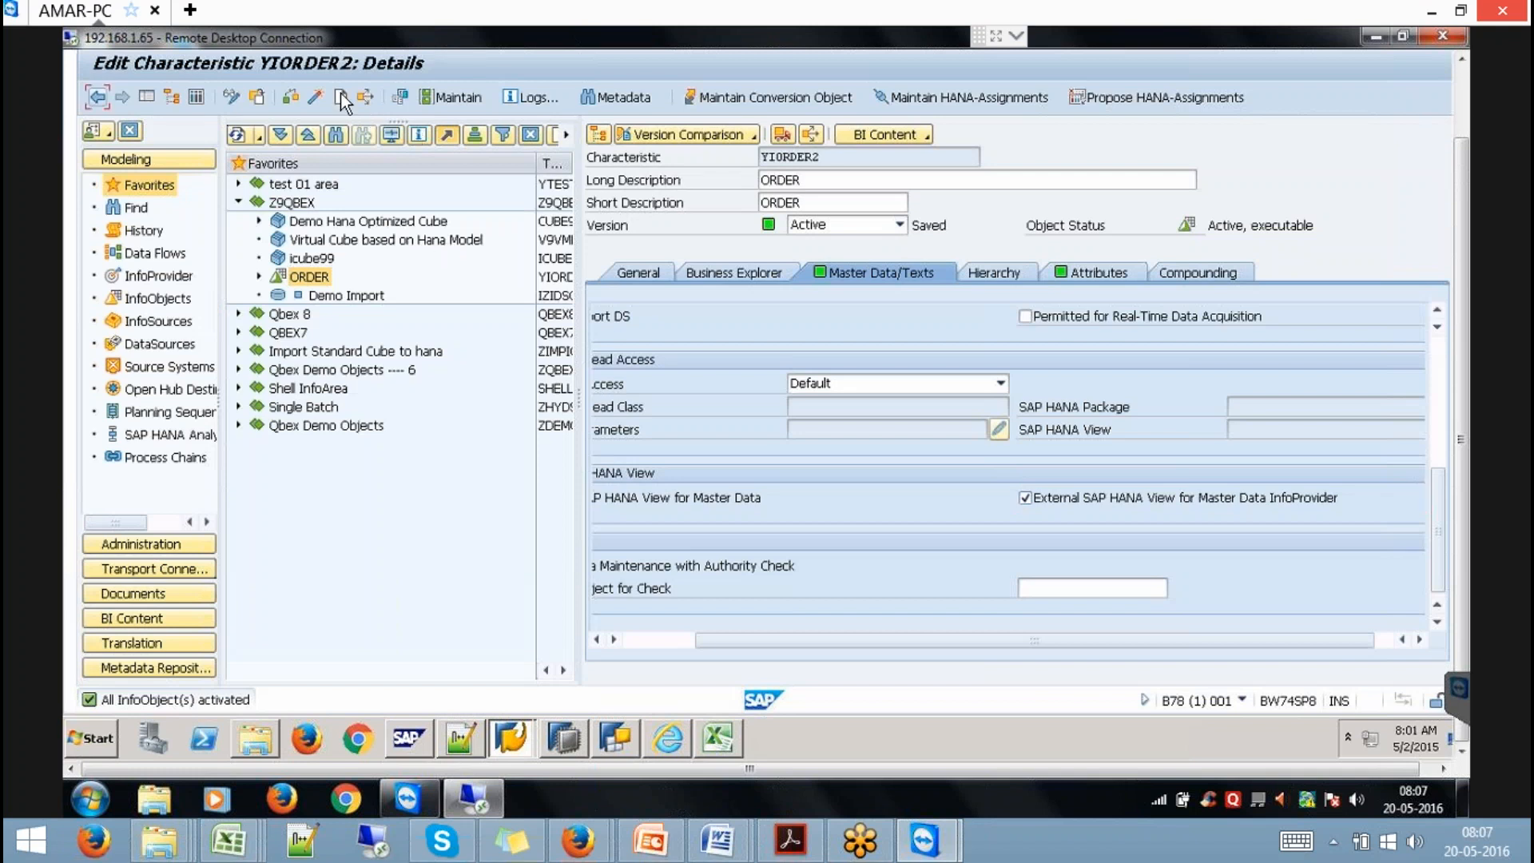
# Leave YIORDER2's editor, cancel a started DataStore Object in Z9QBEX, and expand ORDER.
pyautogui.click(1462, 86)
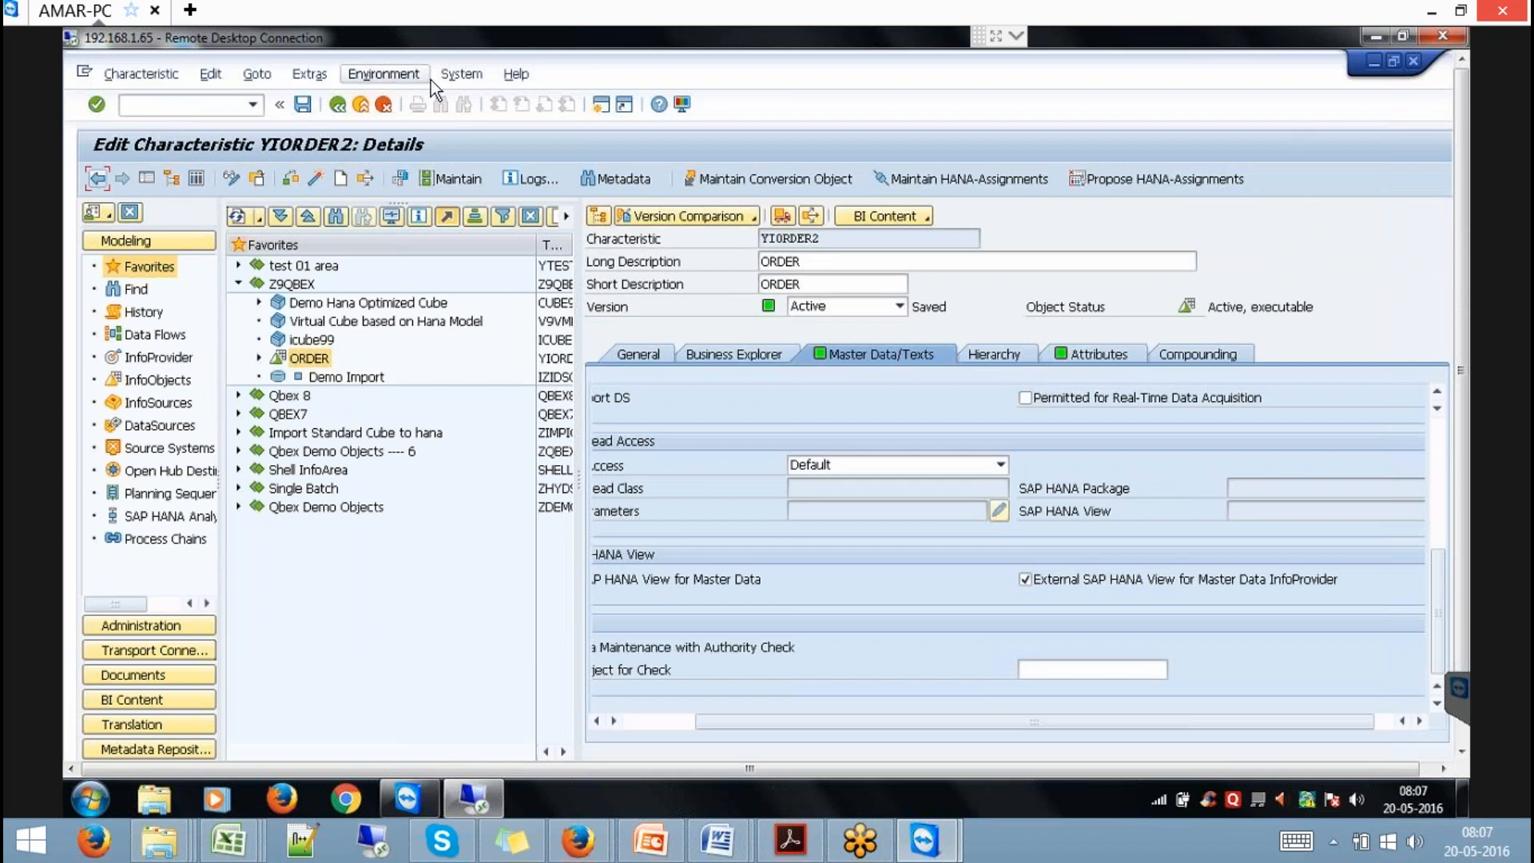
pyautogui.click(358, 104)
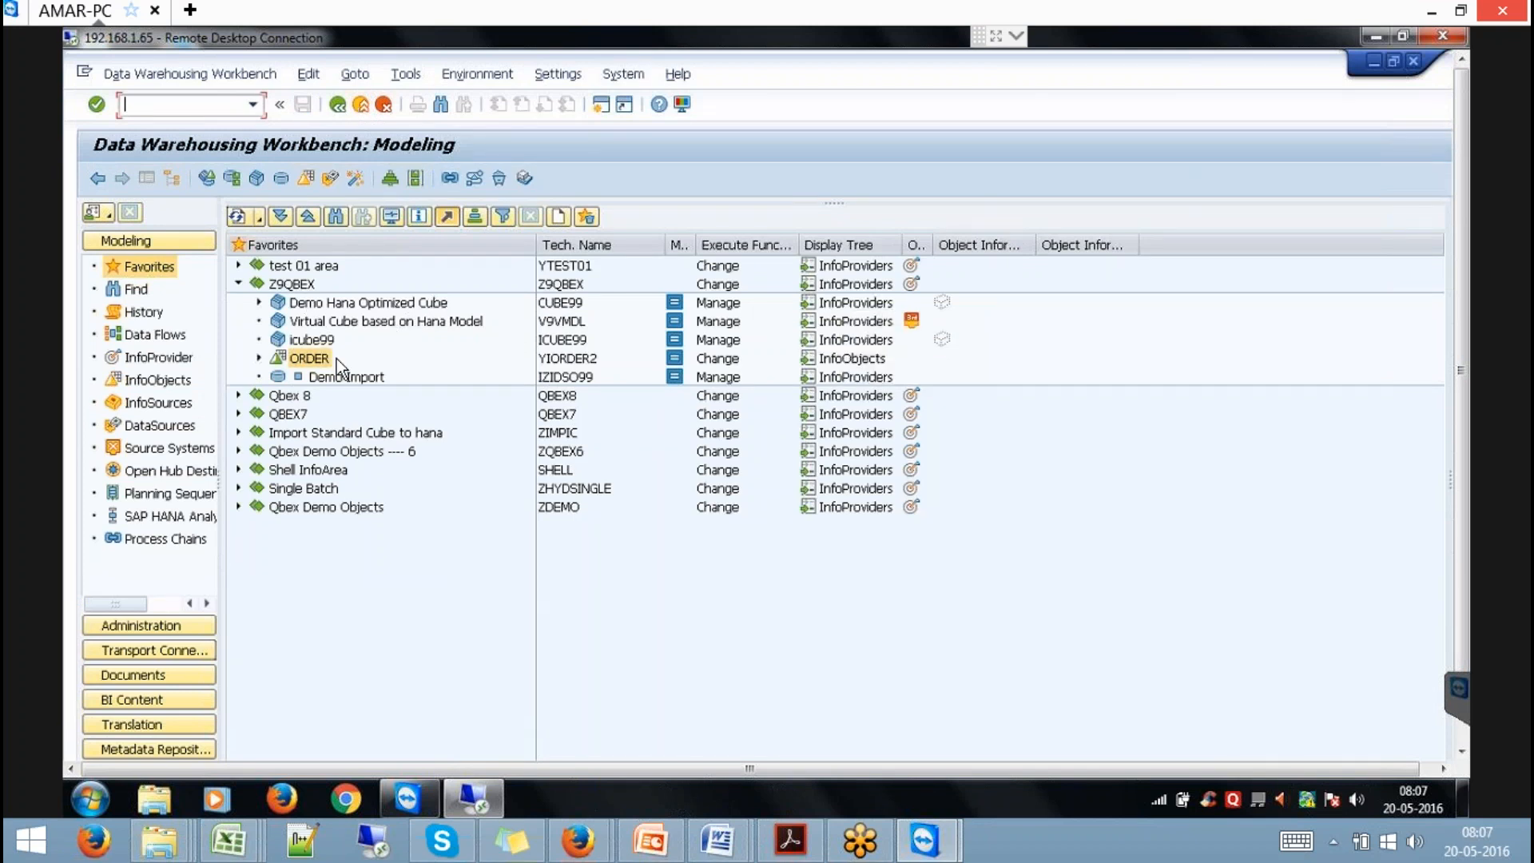
pyautogui.rightClick(309, 285)
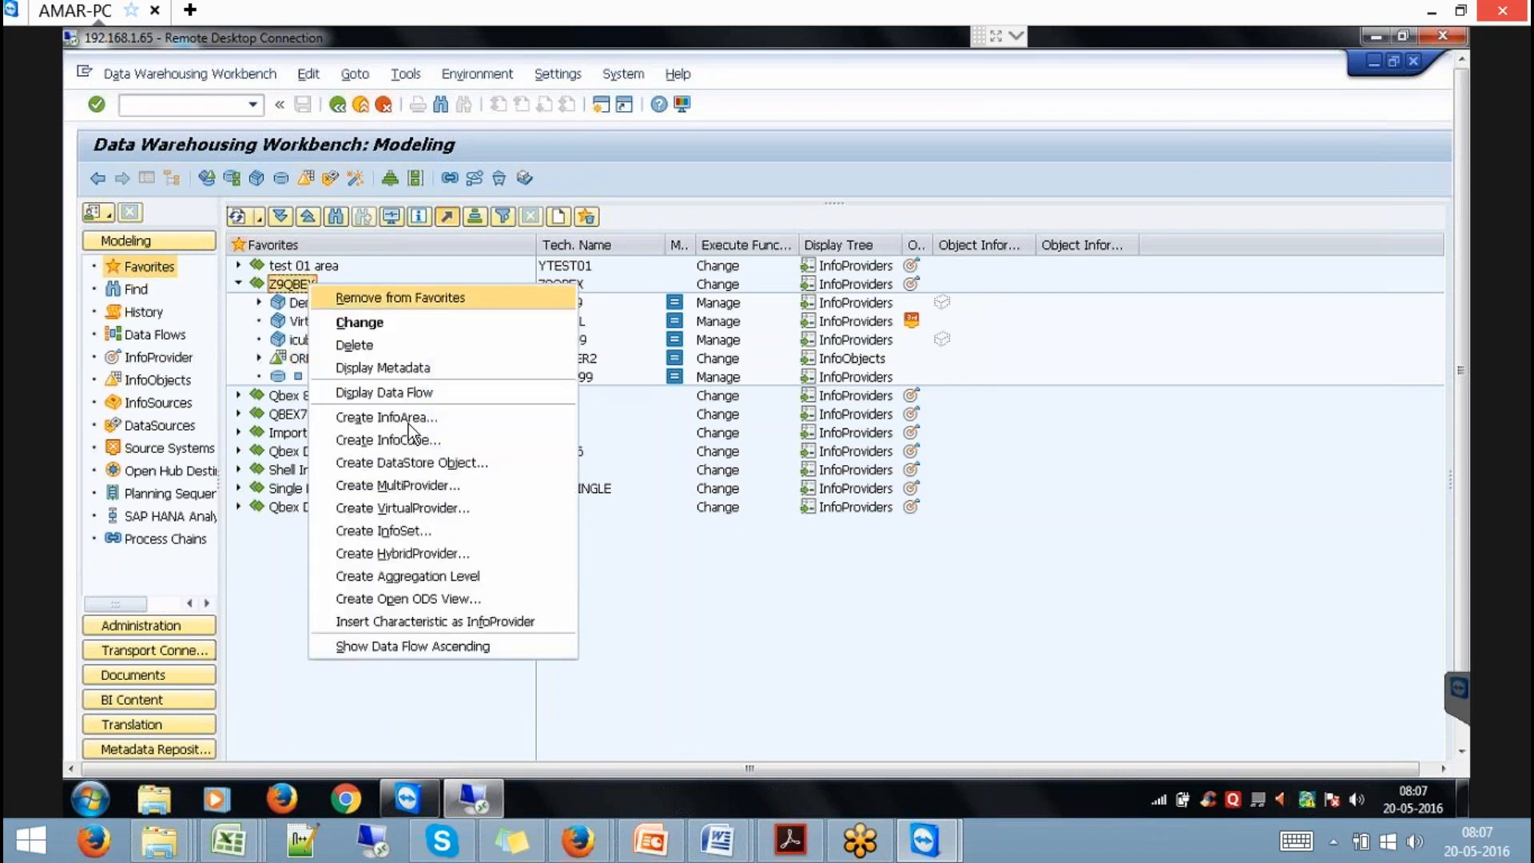
pyautogui.click(448, 462)
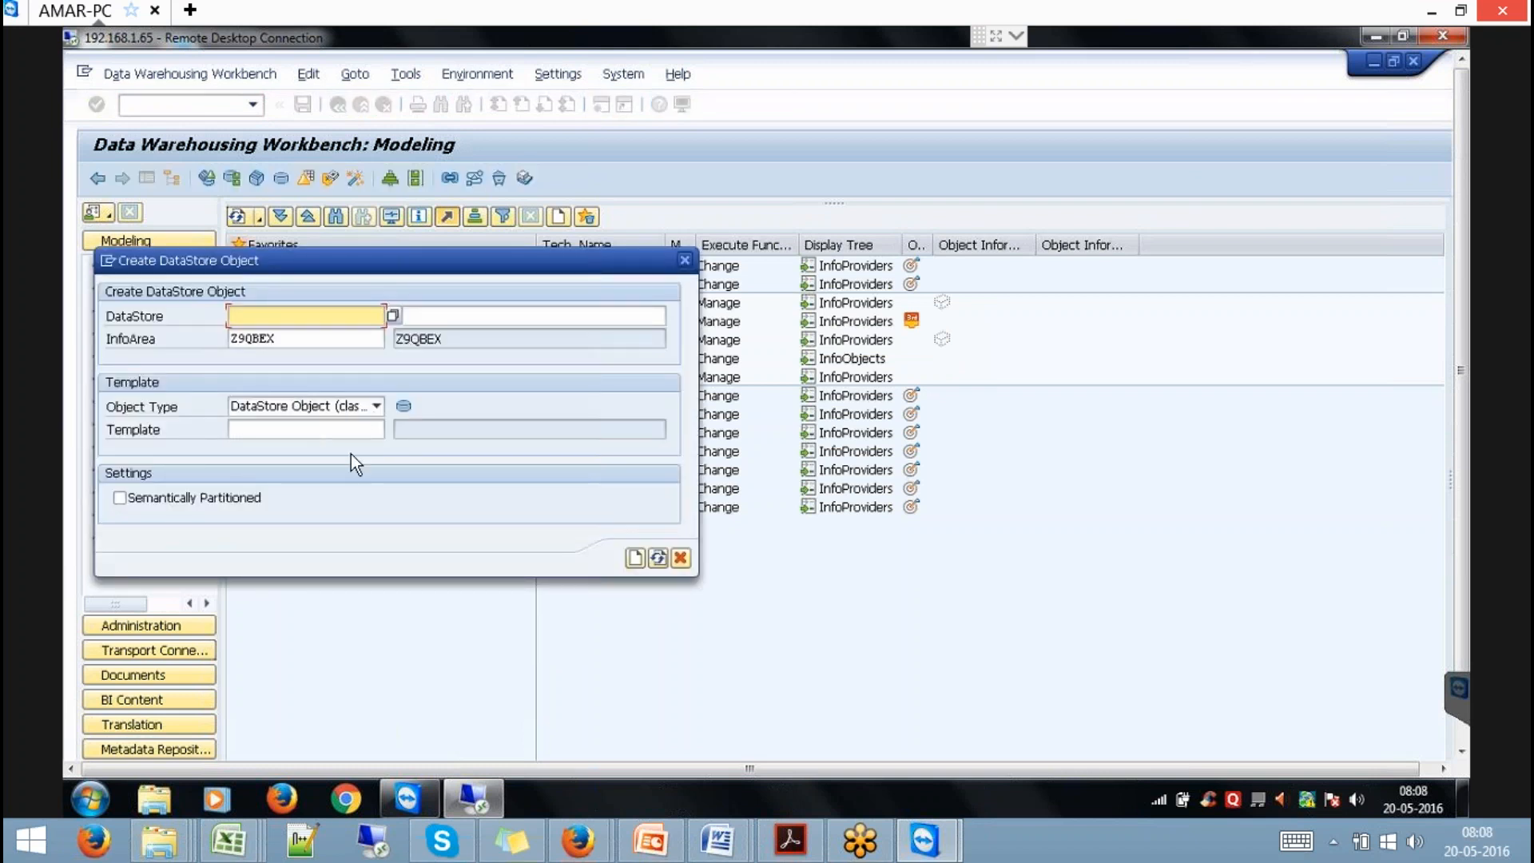
pyautogui.click(681, 557)
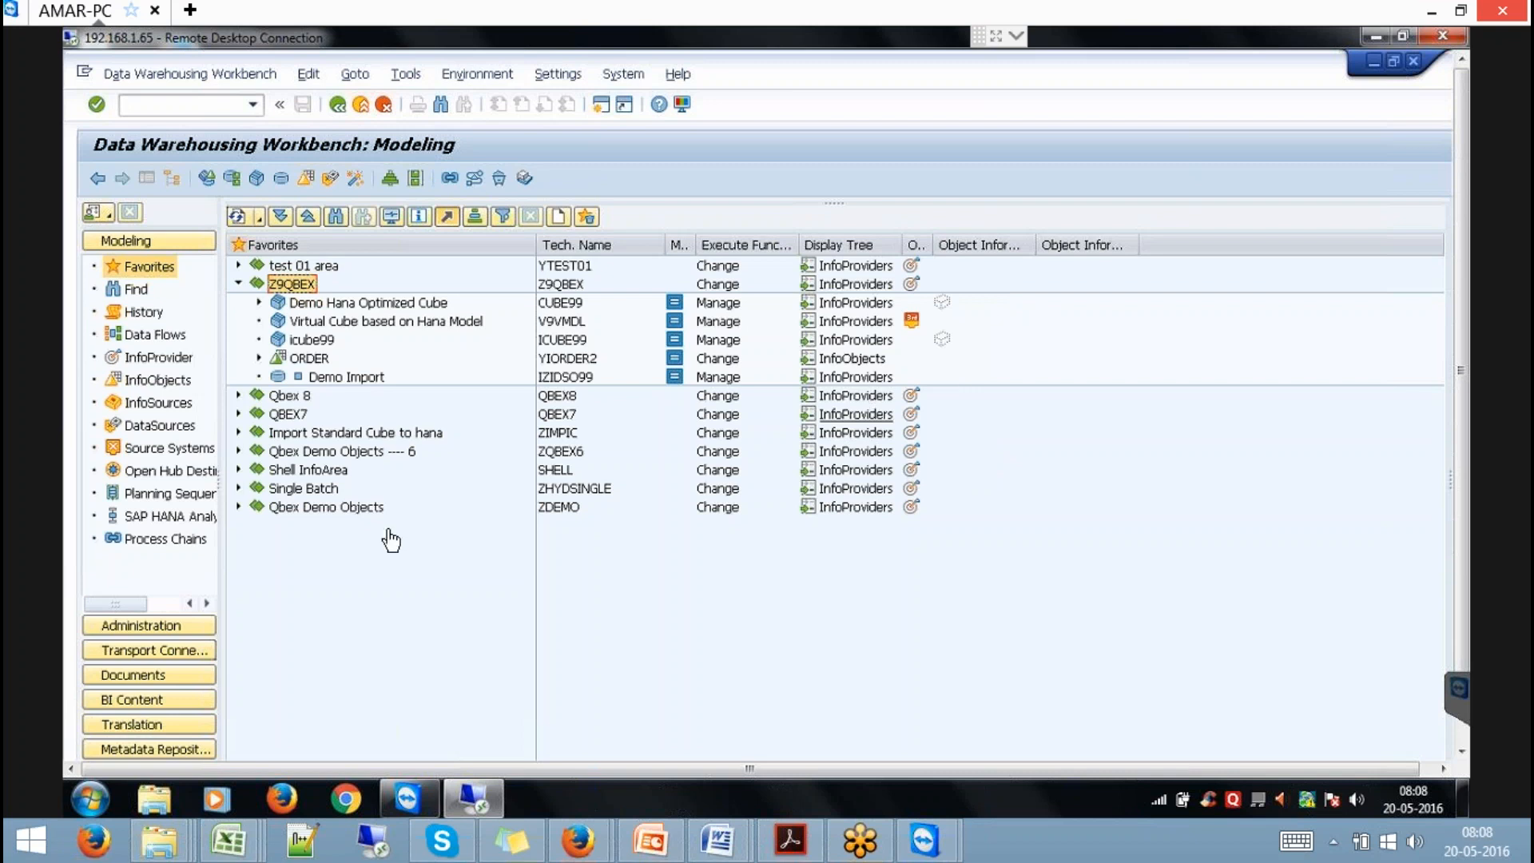
pyautogui.click(260, 359)
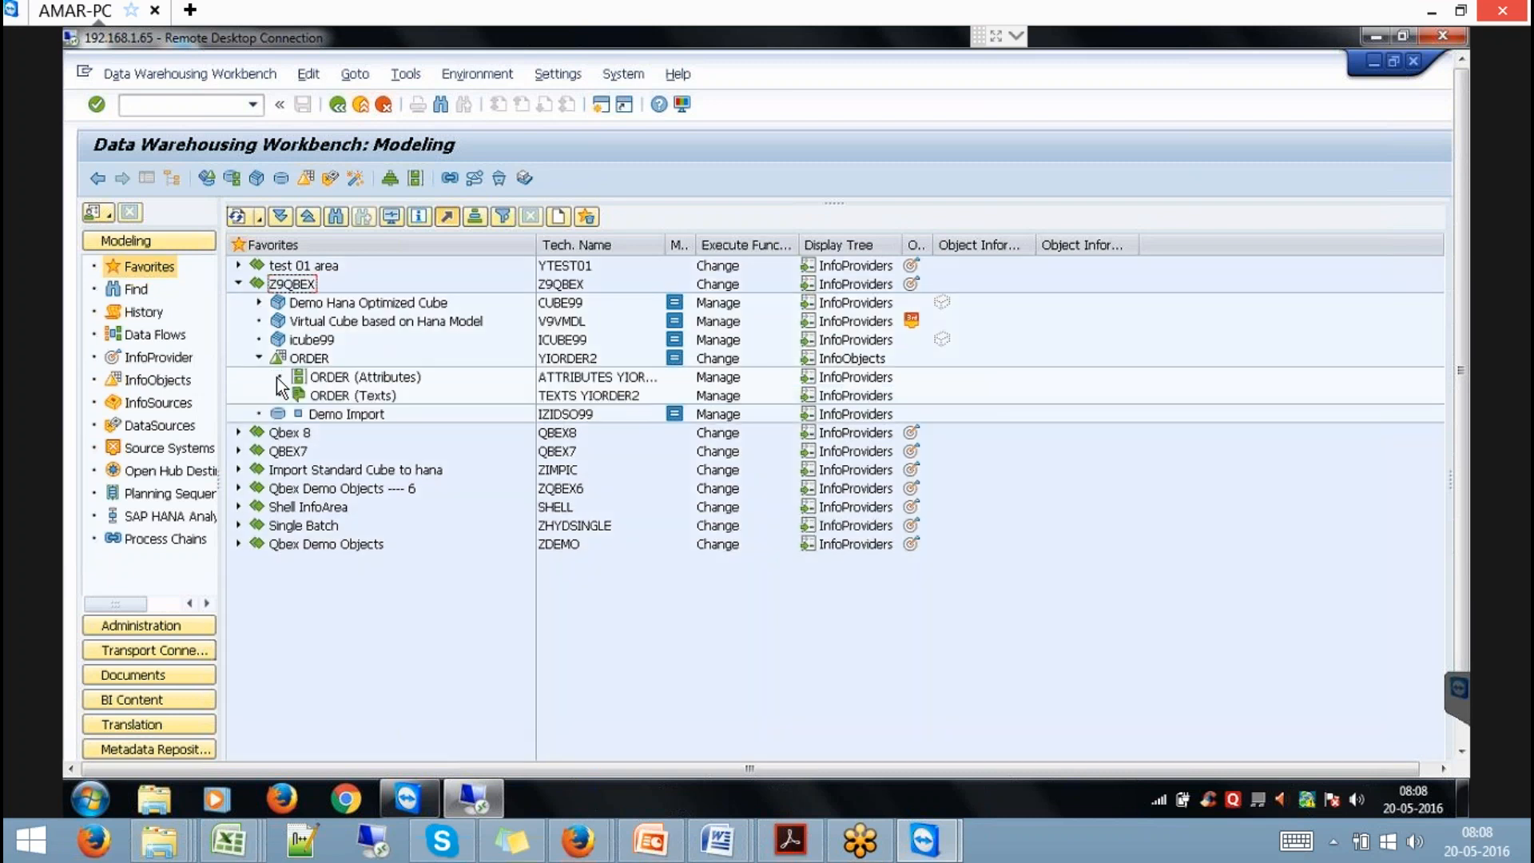
# Create a transformation into ORDER (Attributes) with InfoObject YIORDER as its source.
pyautogui.rightClick(379, 380)
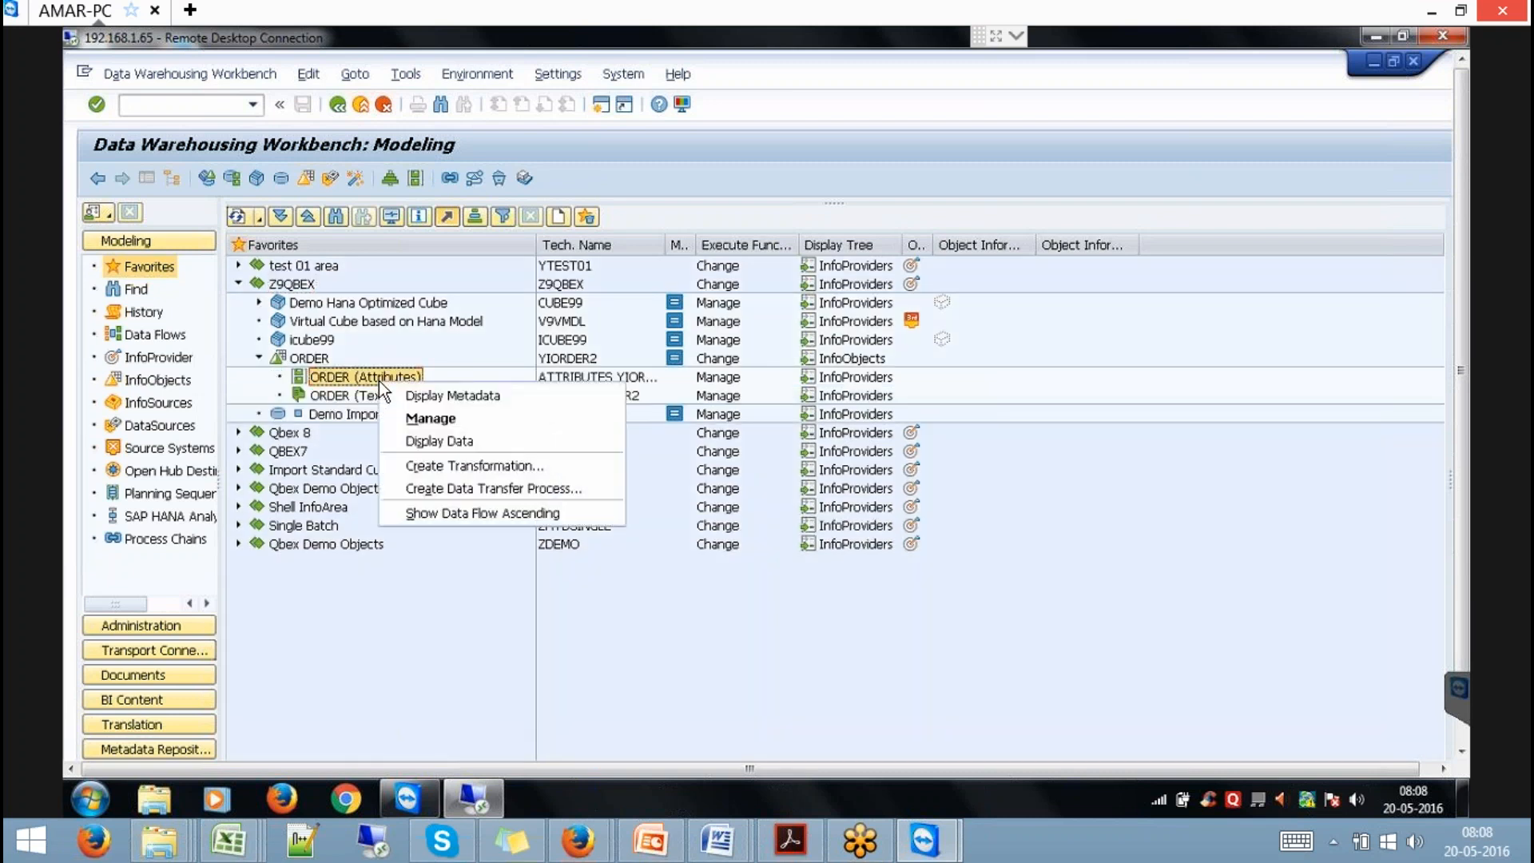
pyautogui.click(465, 468)
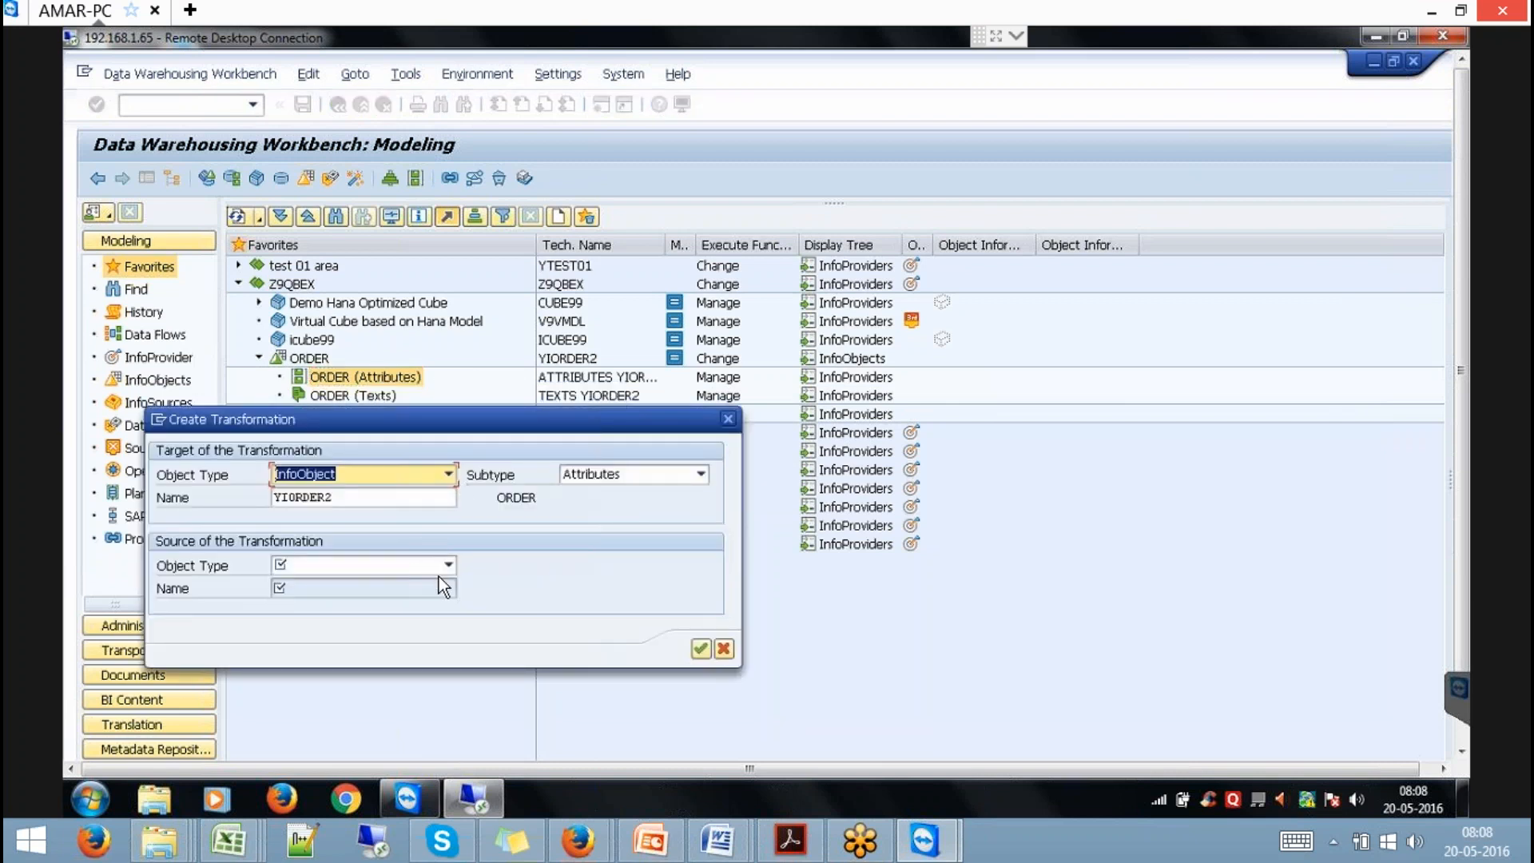
pyautogui.click(449, 565)
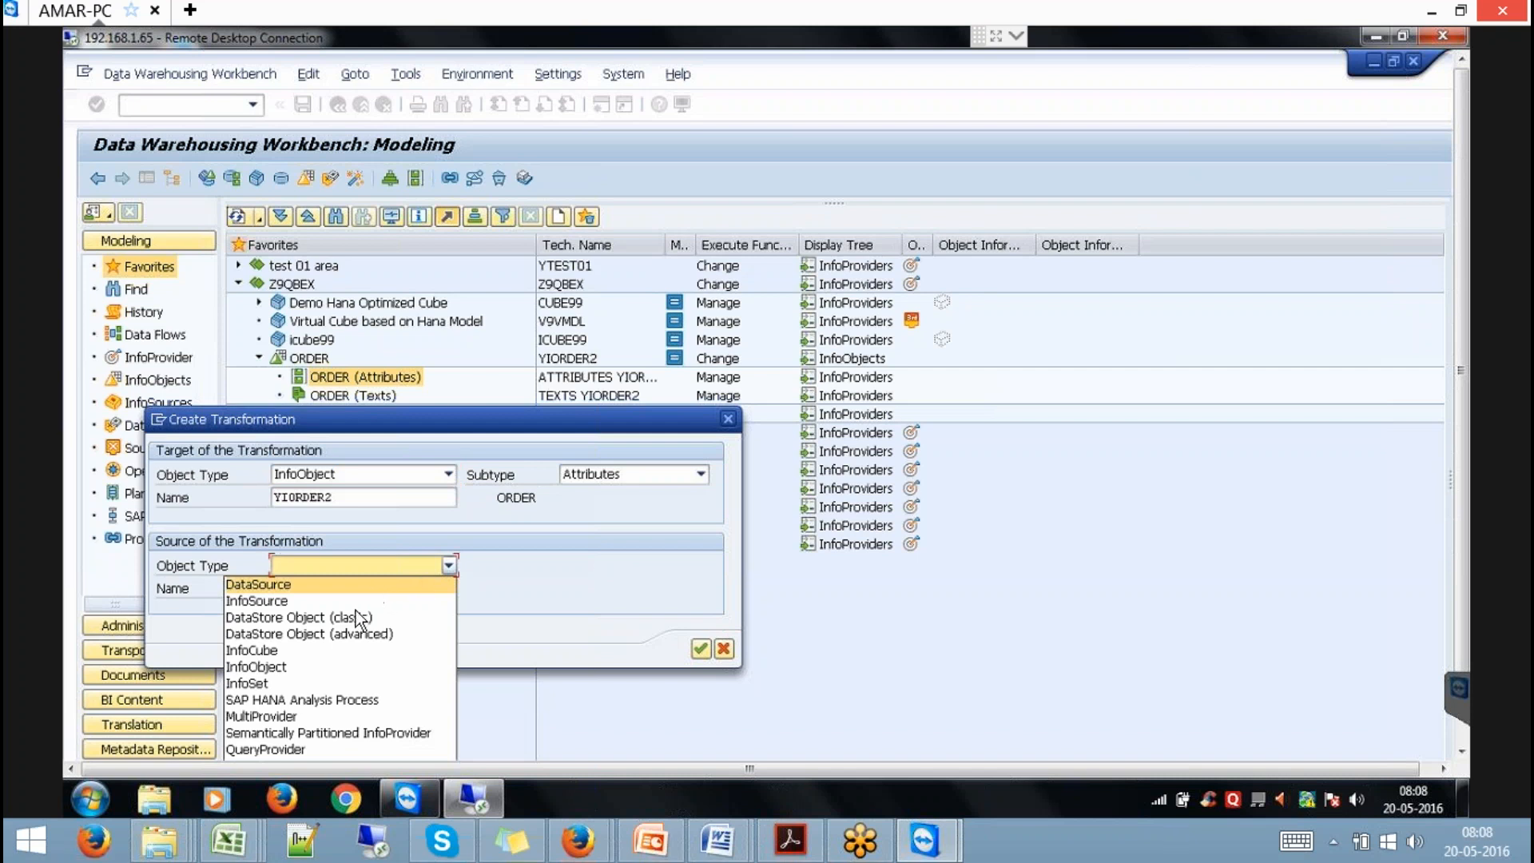
pyautogui.click(299, 666)
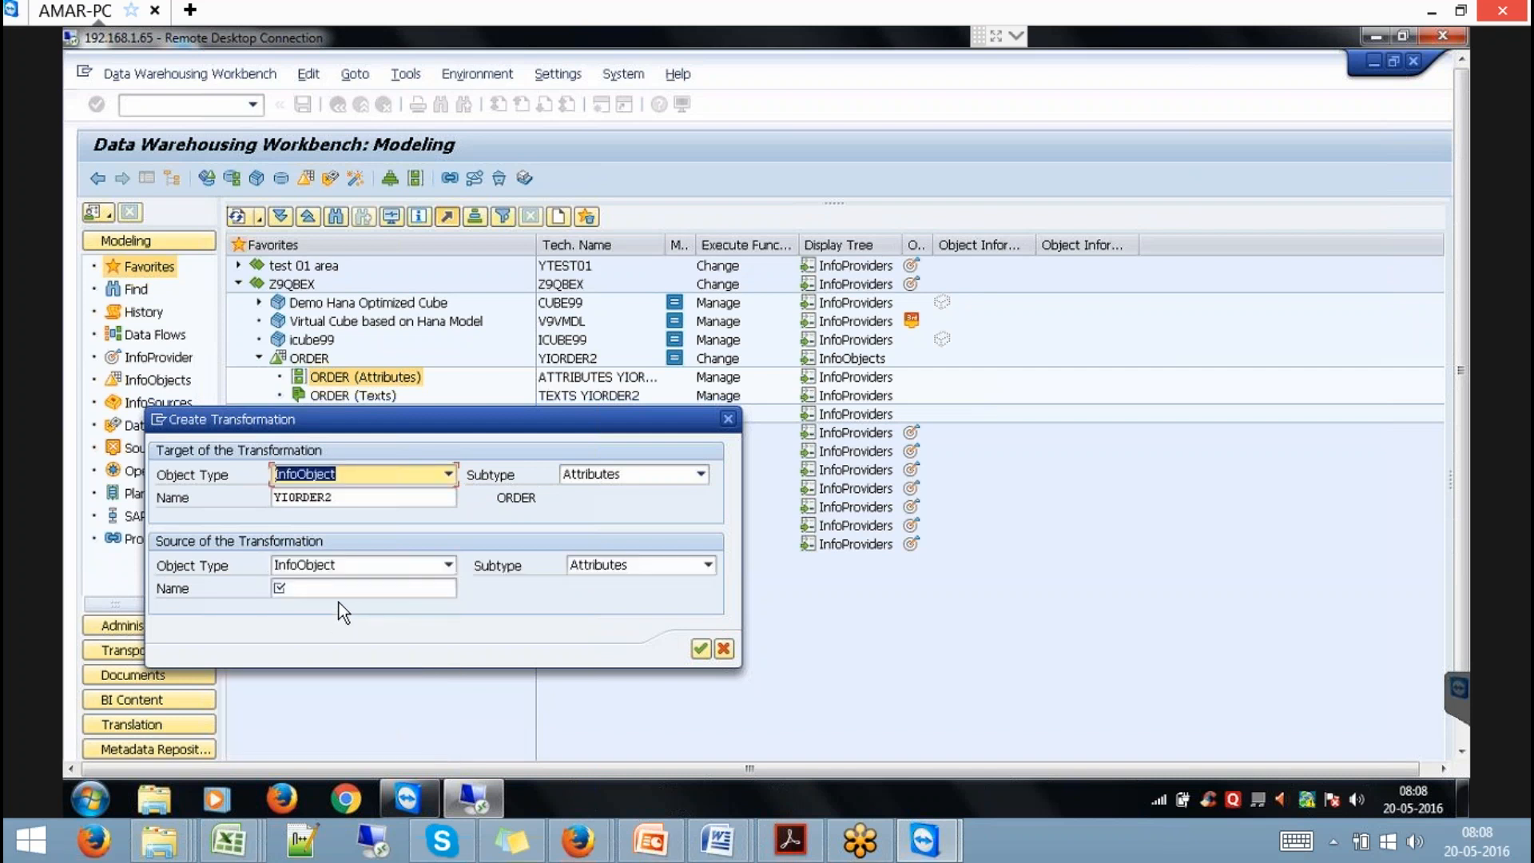
pyautogui.click(340, 588)
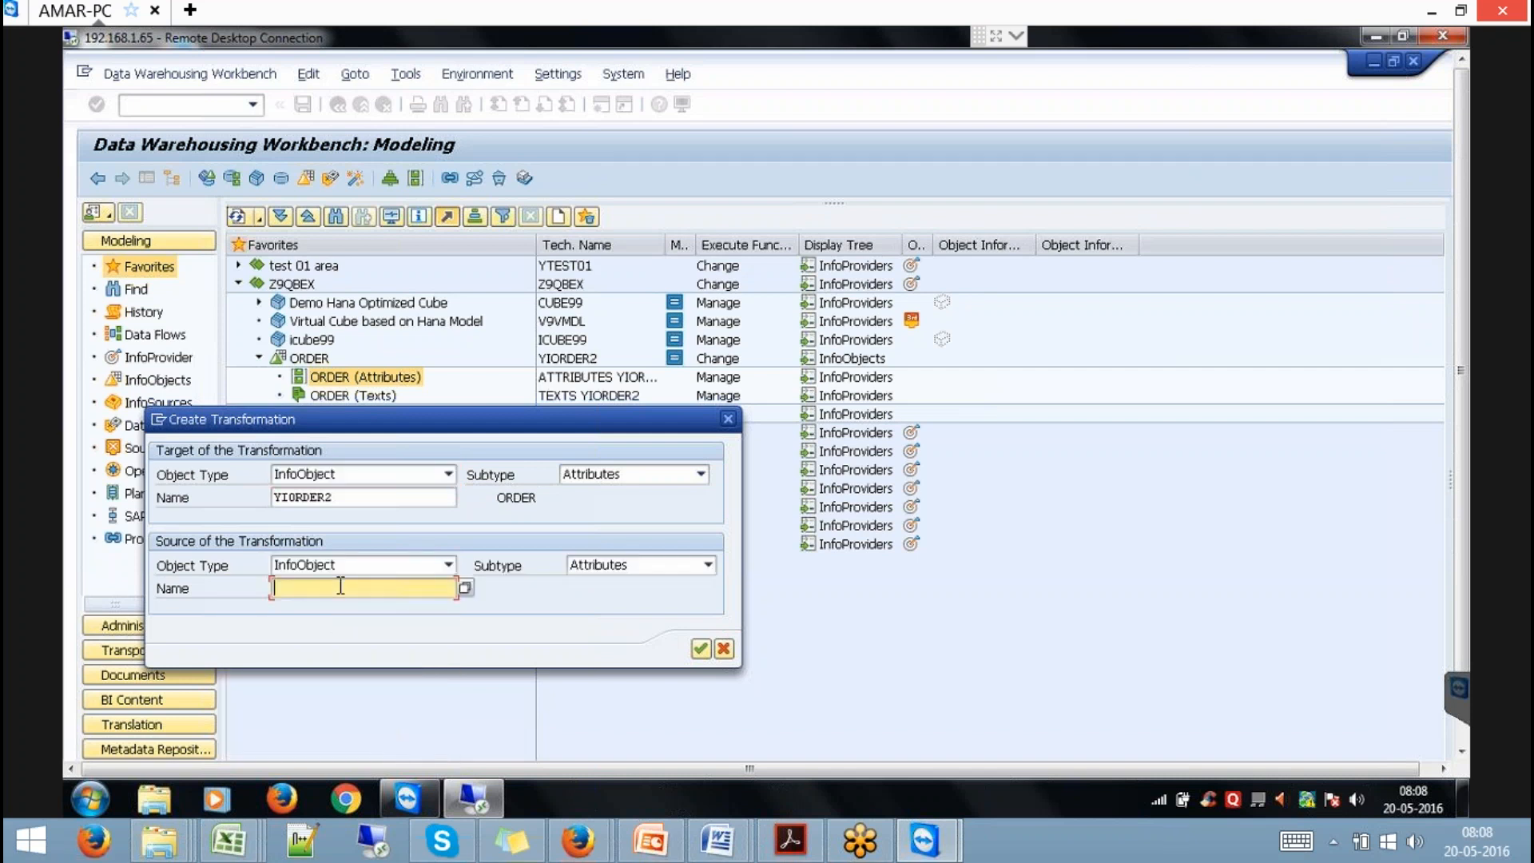
pyautogui.write('Y')
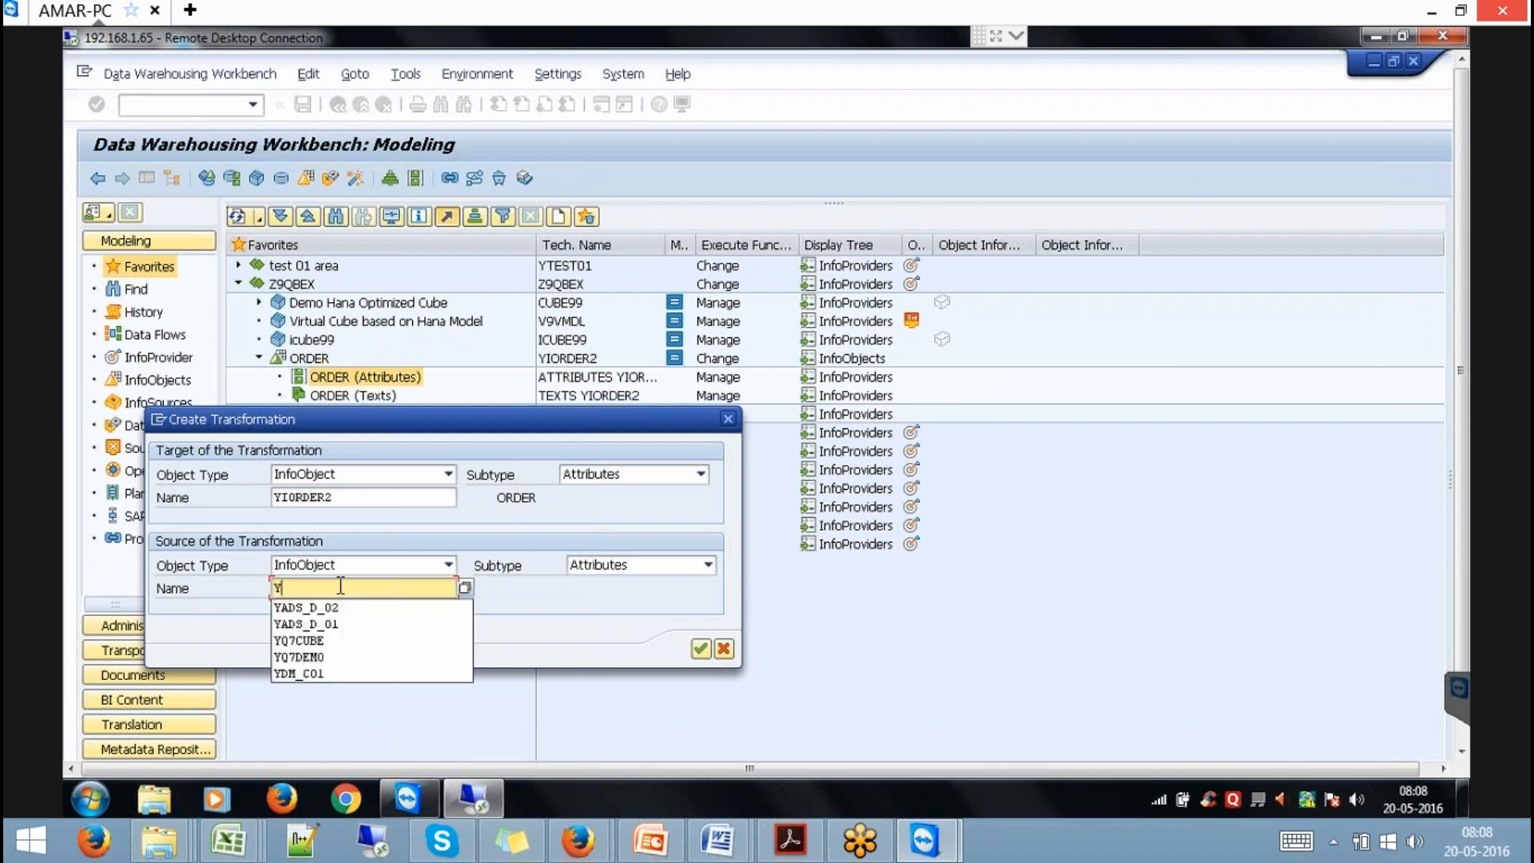
pyautogui.write('IORDER')
pyautogui.press('Return')
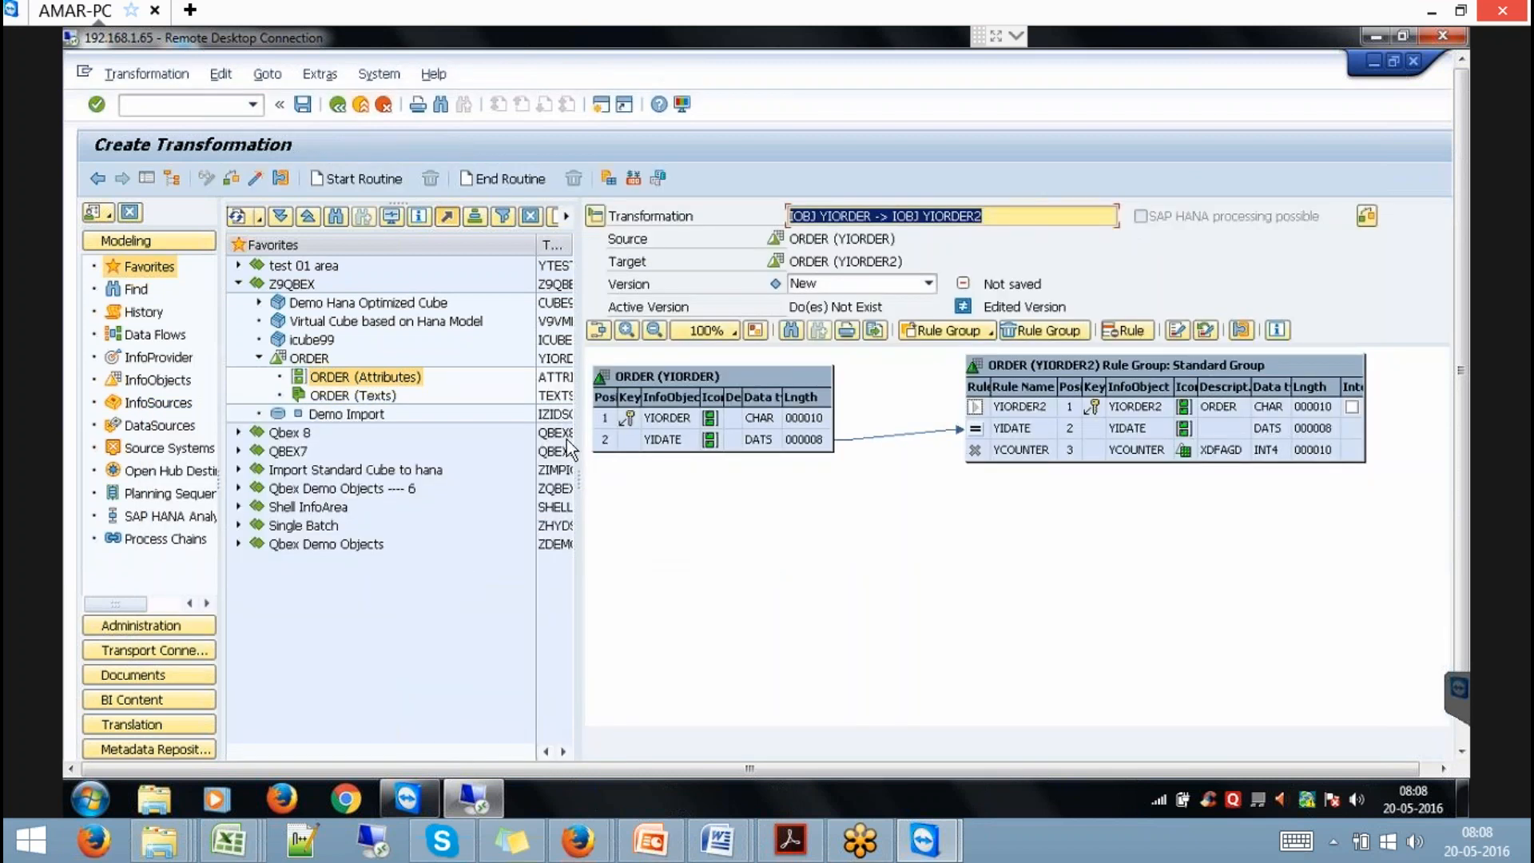
# Activate the YIORDER -> YIORDER2 transformation, dismiss the warning log, and exit.
pyautogui.click(253, 179)
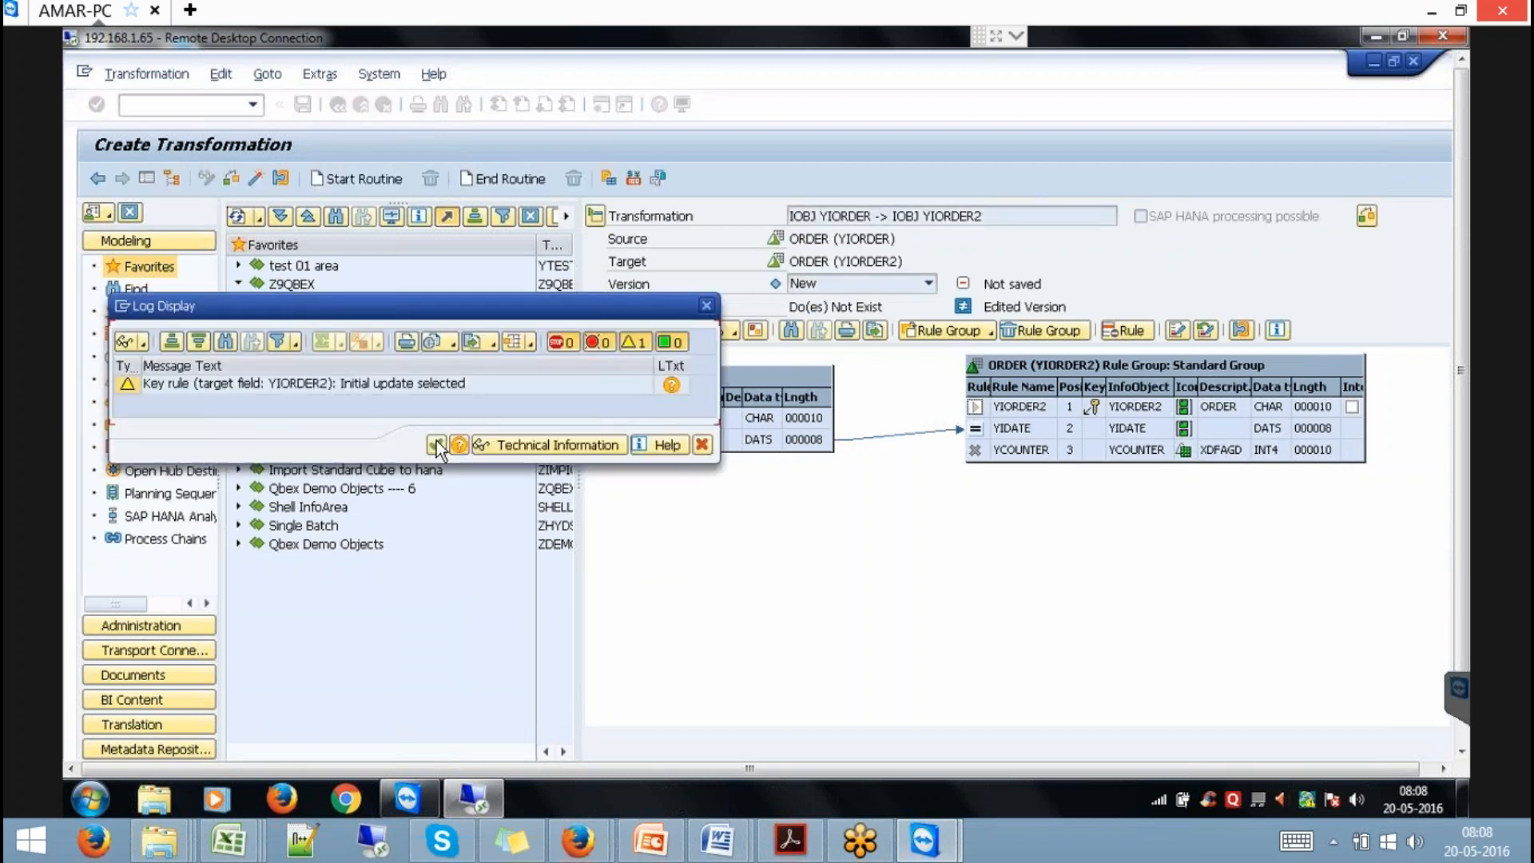
pyautogui.click(436, 445)
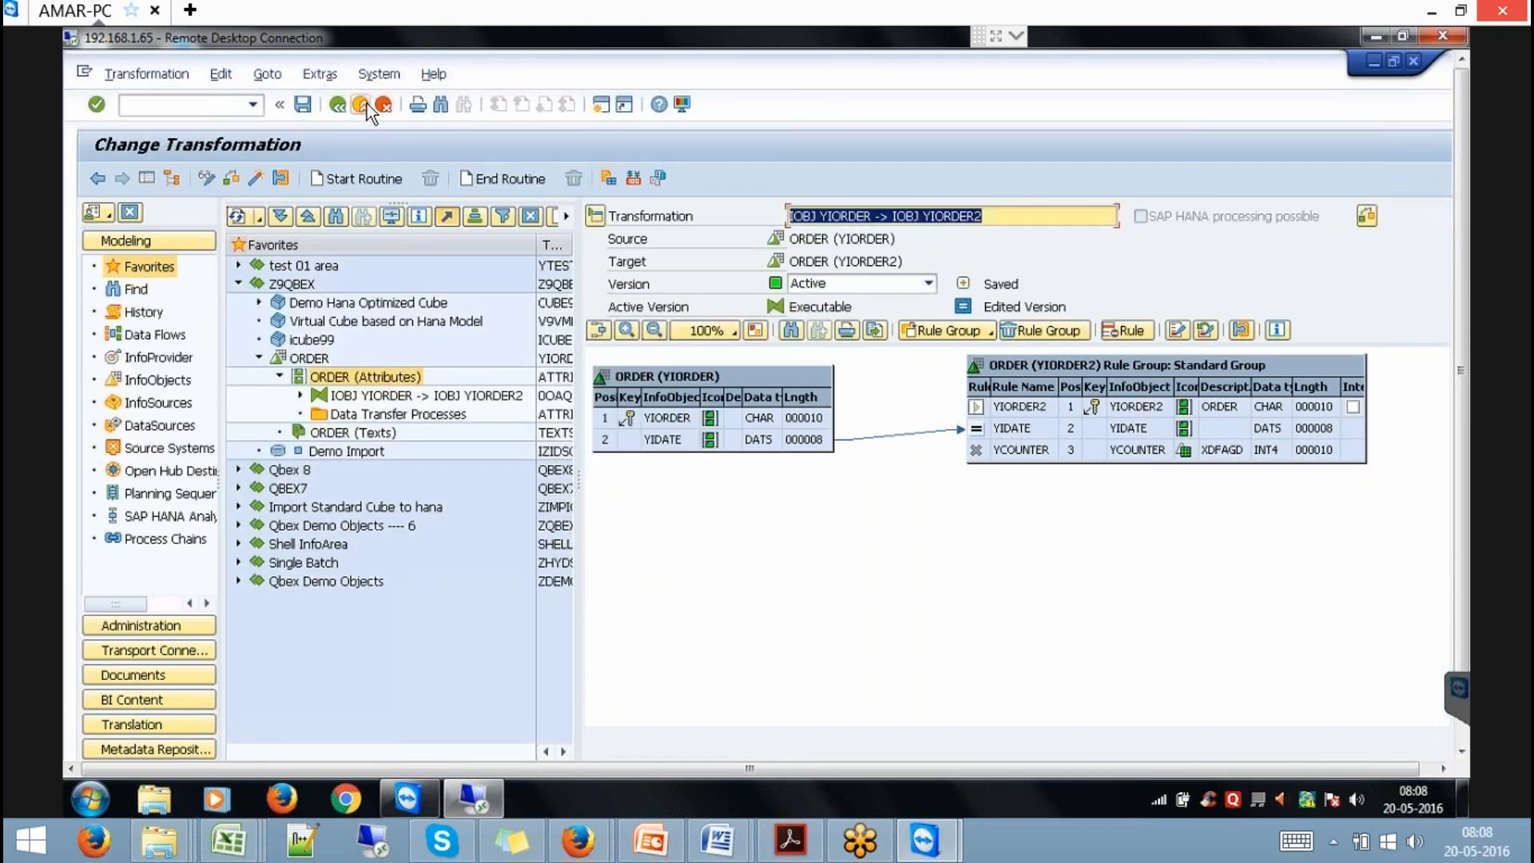
pyautogui.click(367, 104)
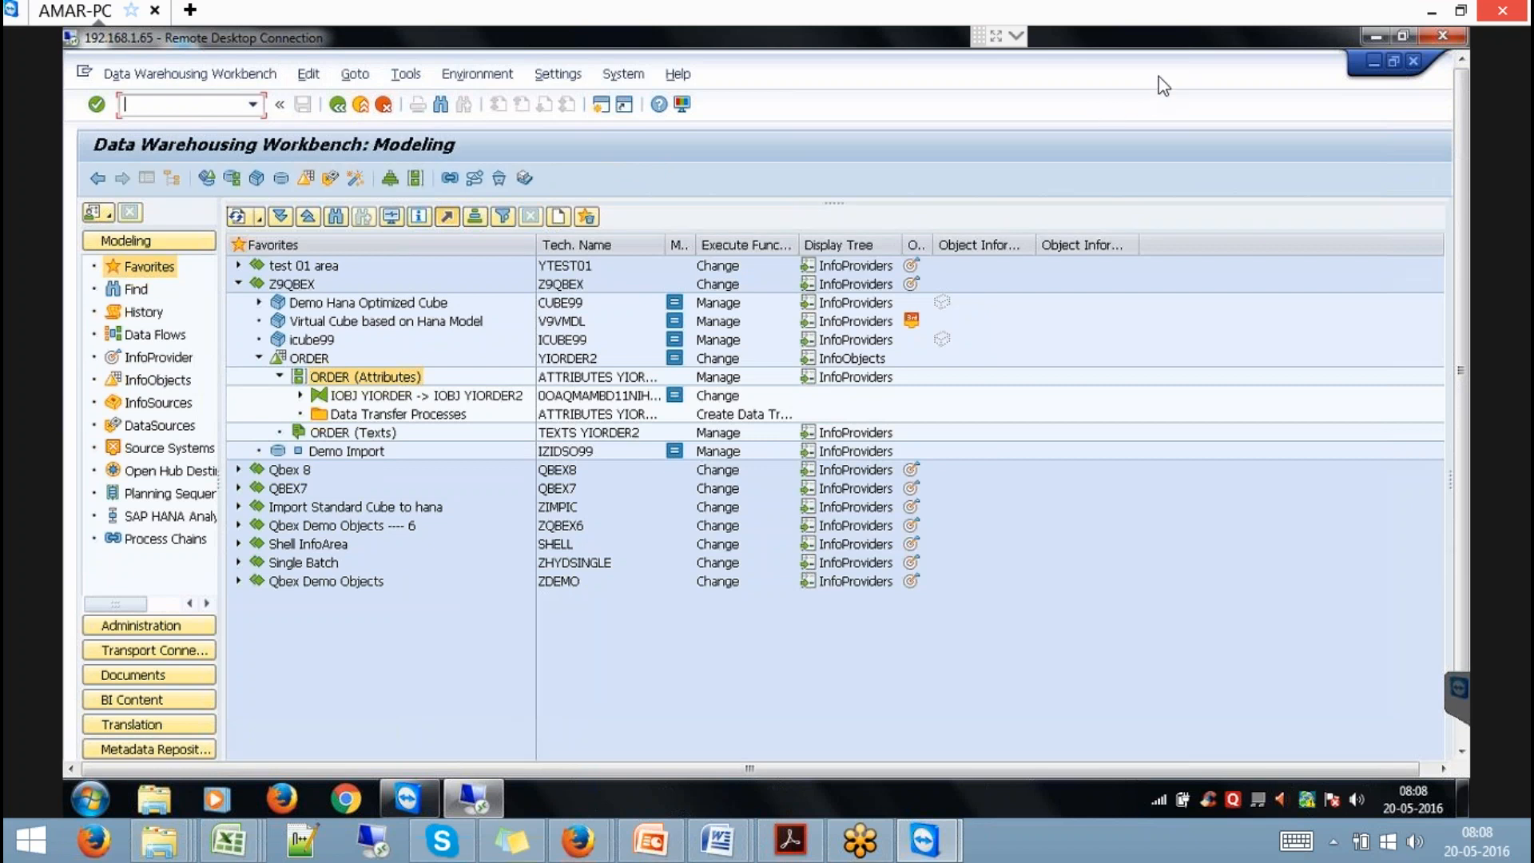
pyautogui.rightClick(320, 358)
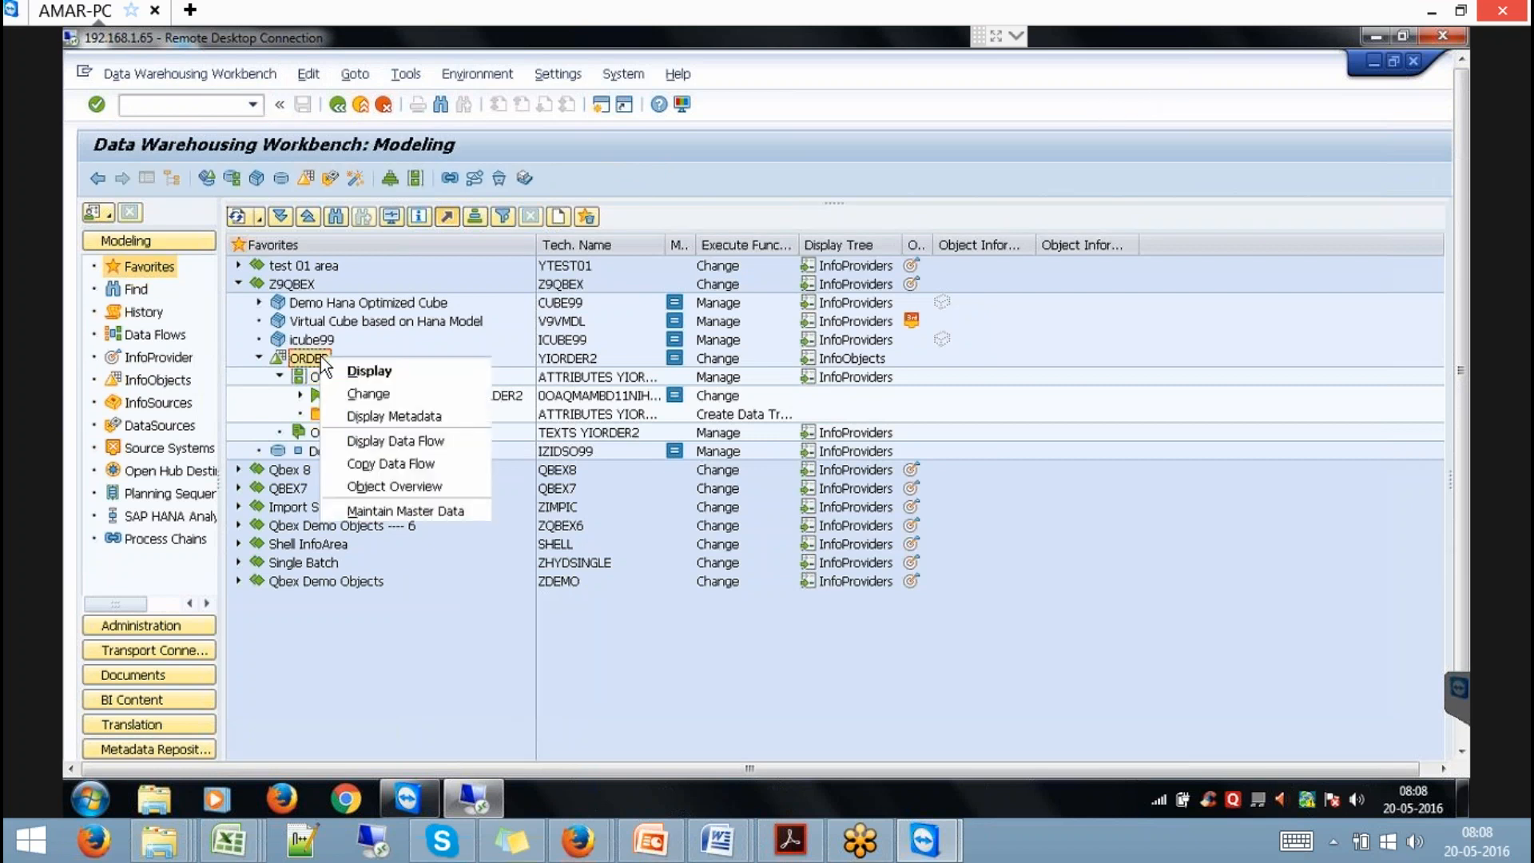
pyautogui.click(414, 399)
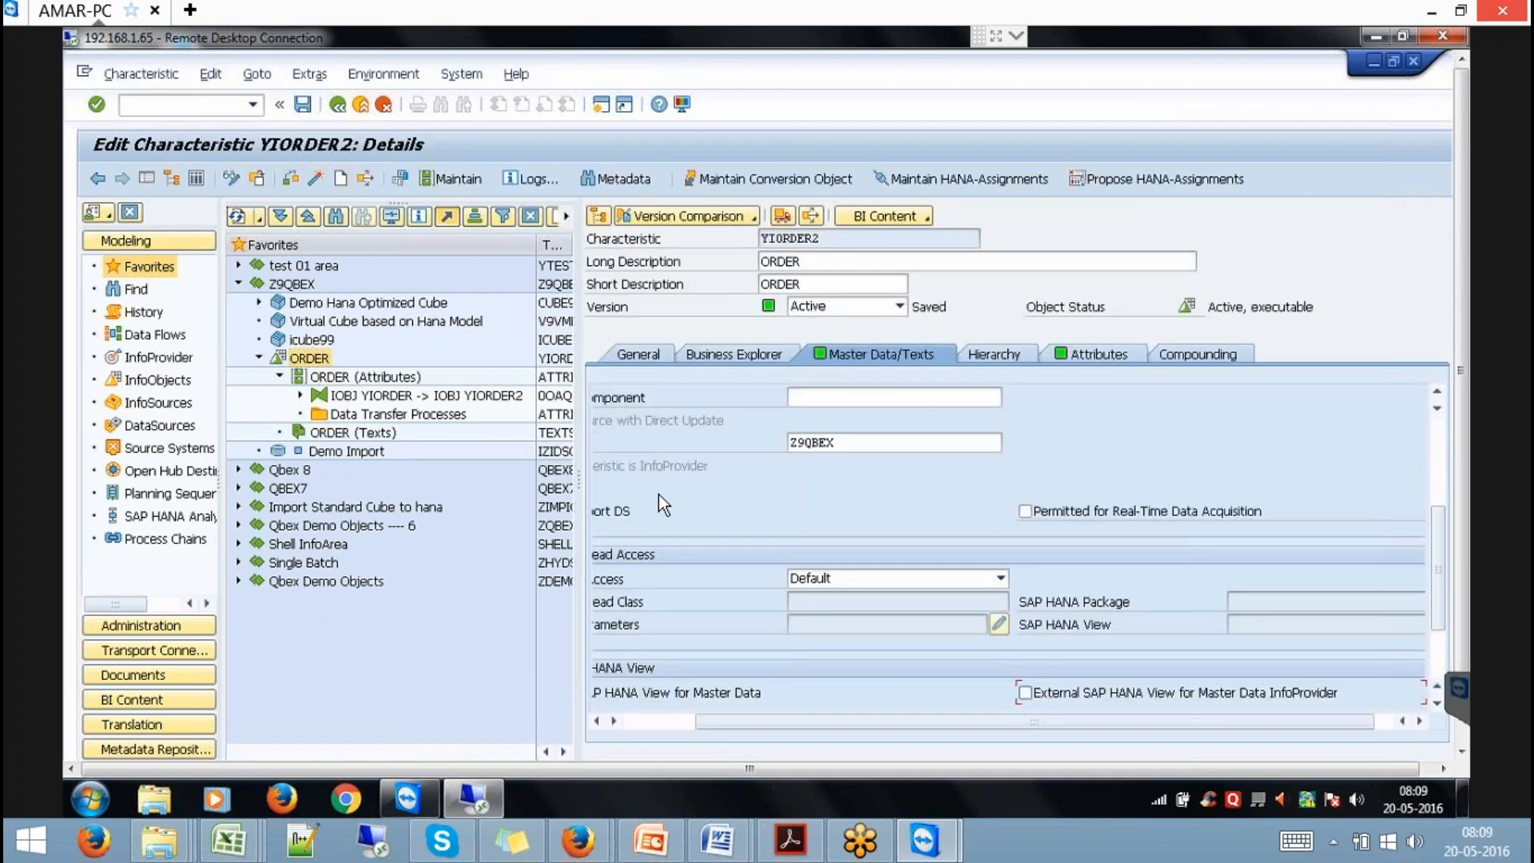
pyautogui.click(317, 178)
pyautogui.click(1185, 692)
pyautogui.click(177, 106)
pyautogui.write('/NRSA1')
pyautogui.press('Return')
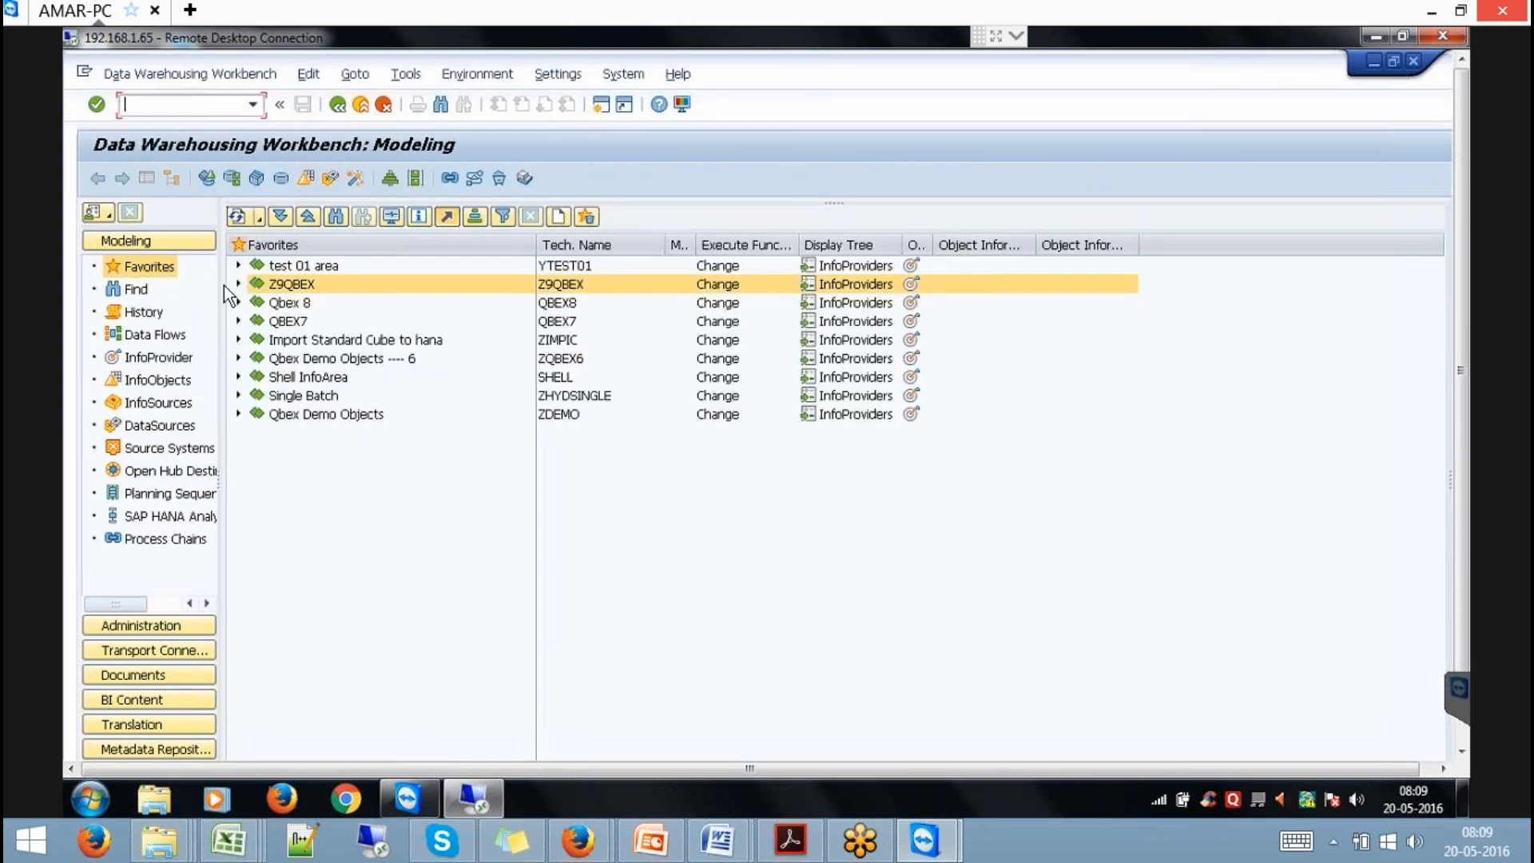
# Expand Z9QBEX > ORDER and open characteristic YIORDER2 in change mode.
pyautogui.click(237, 284)
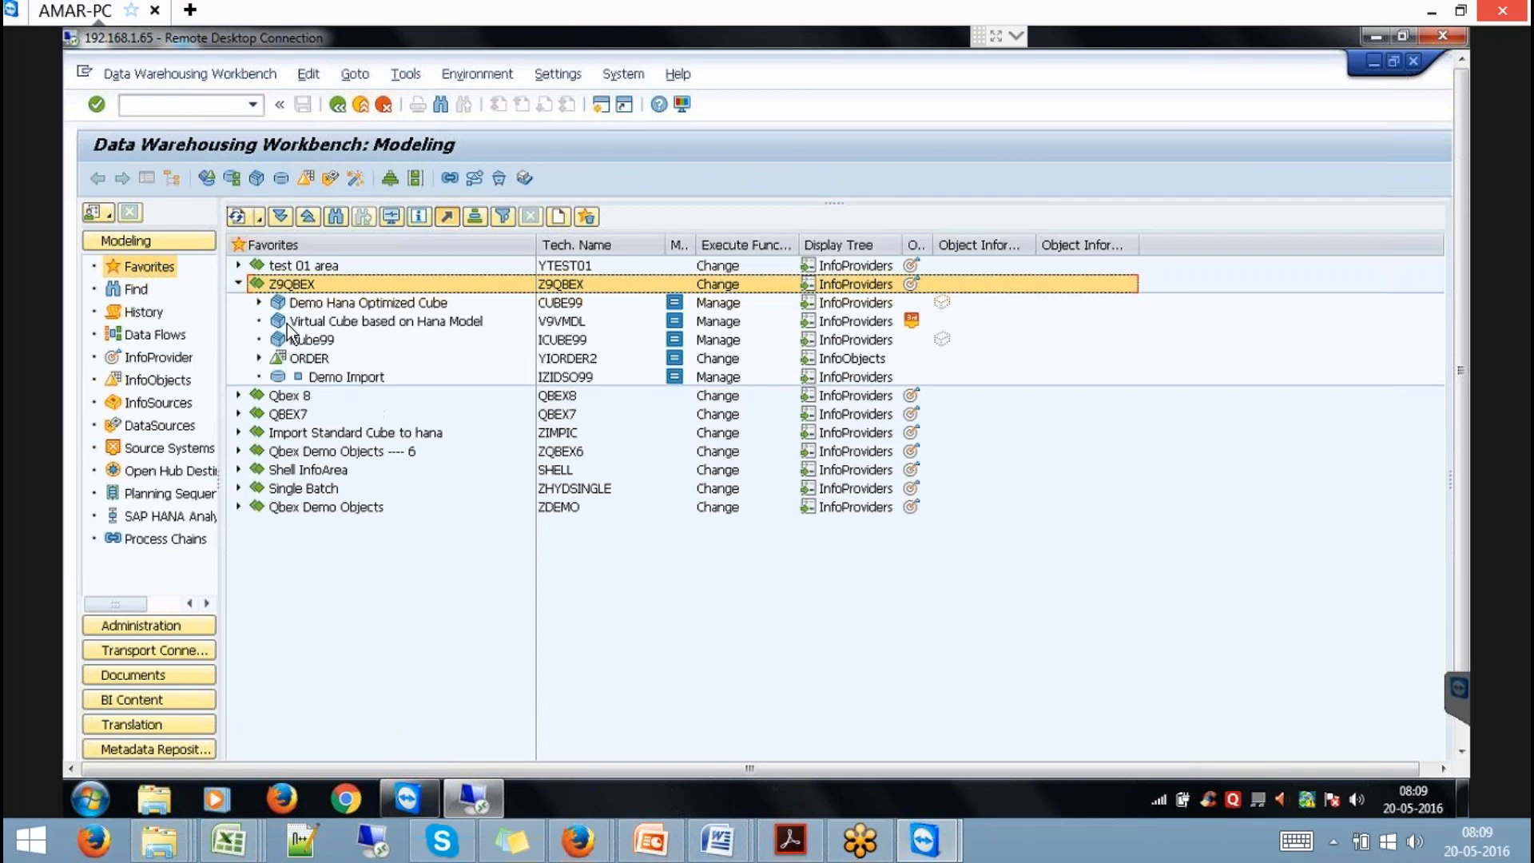
pyautogui.click(259, 358)
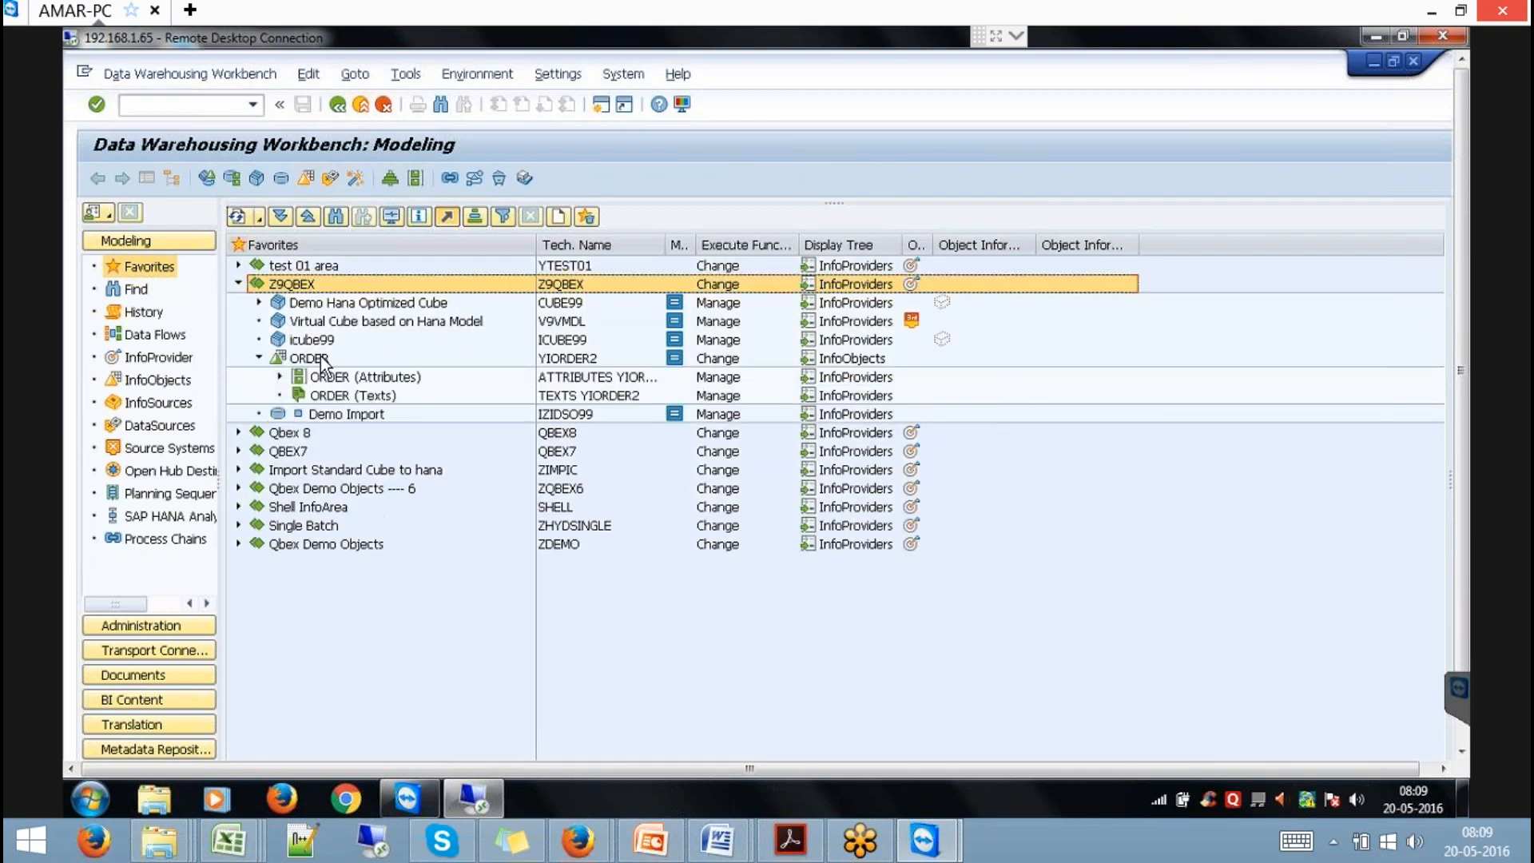
pyautogui.click(280, 377)
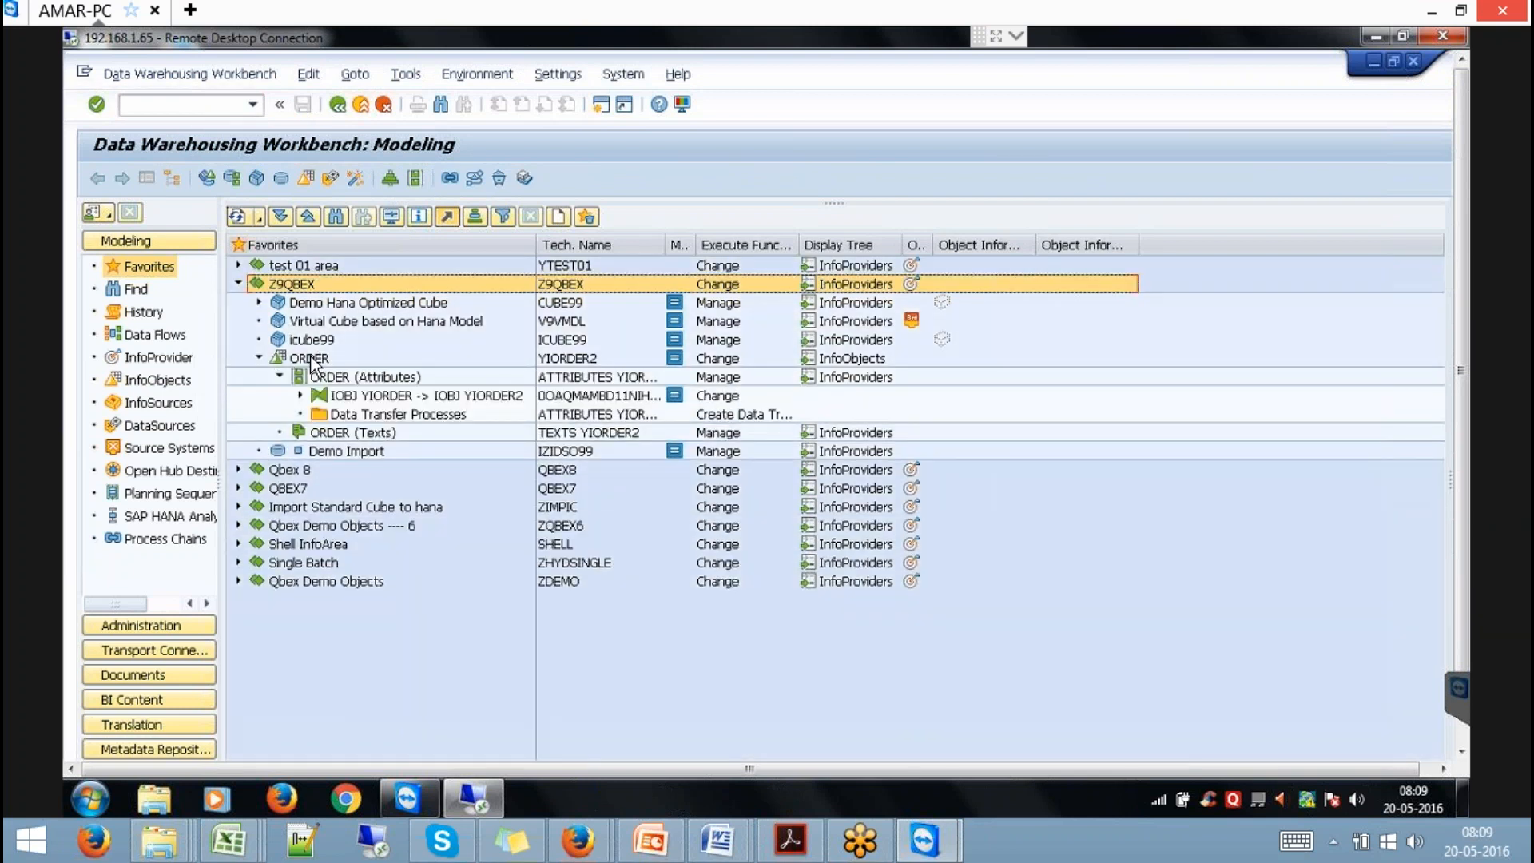
pyautogui.rightClick(313, 365)
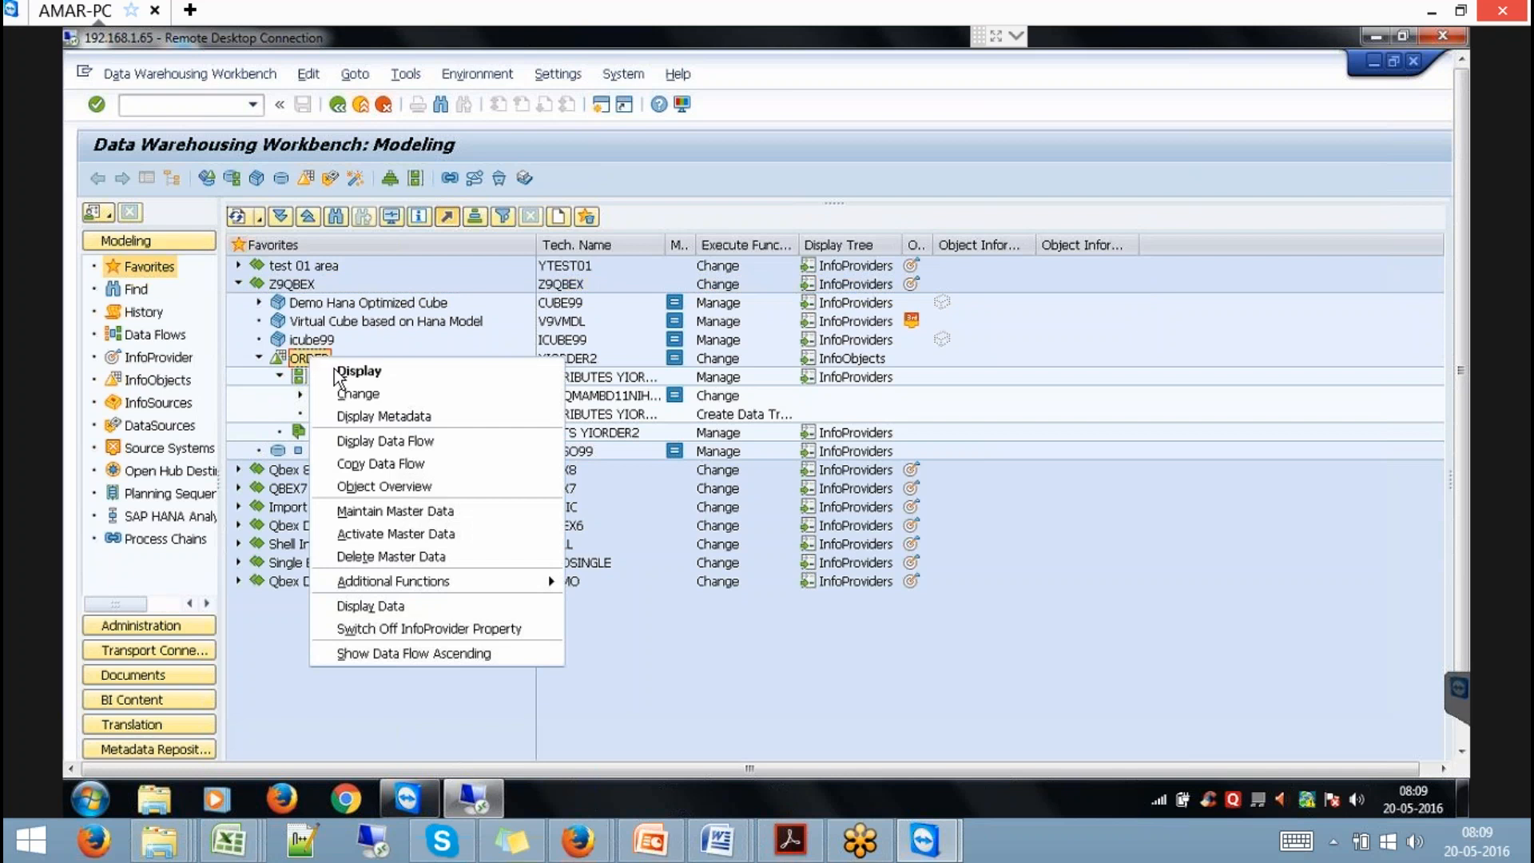
pyautogui.click(372, 394)
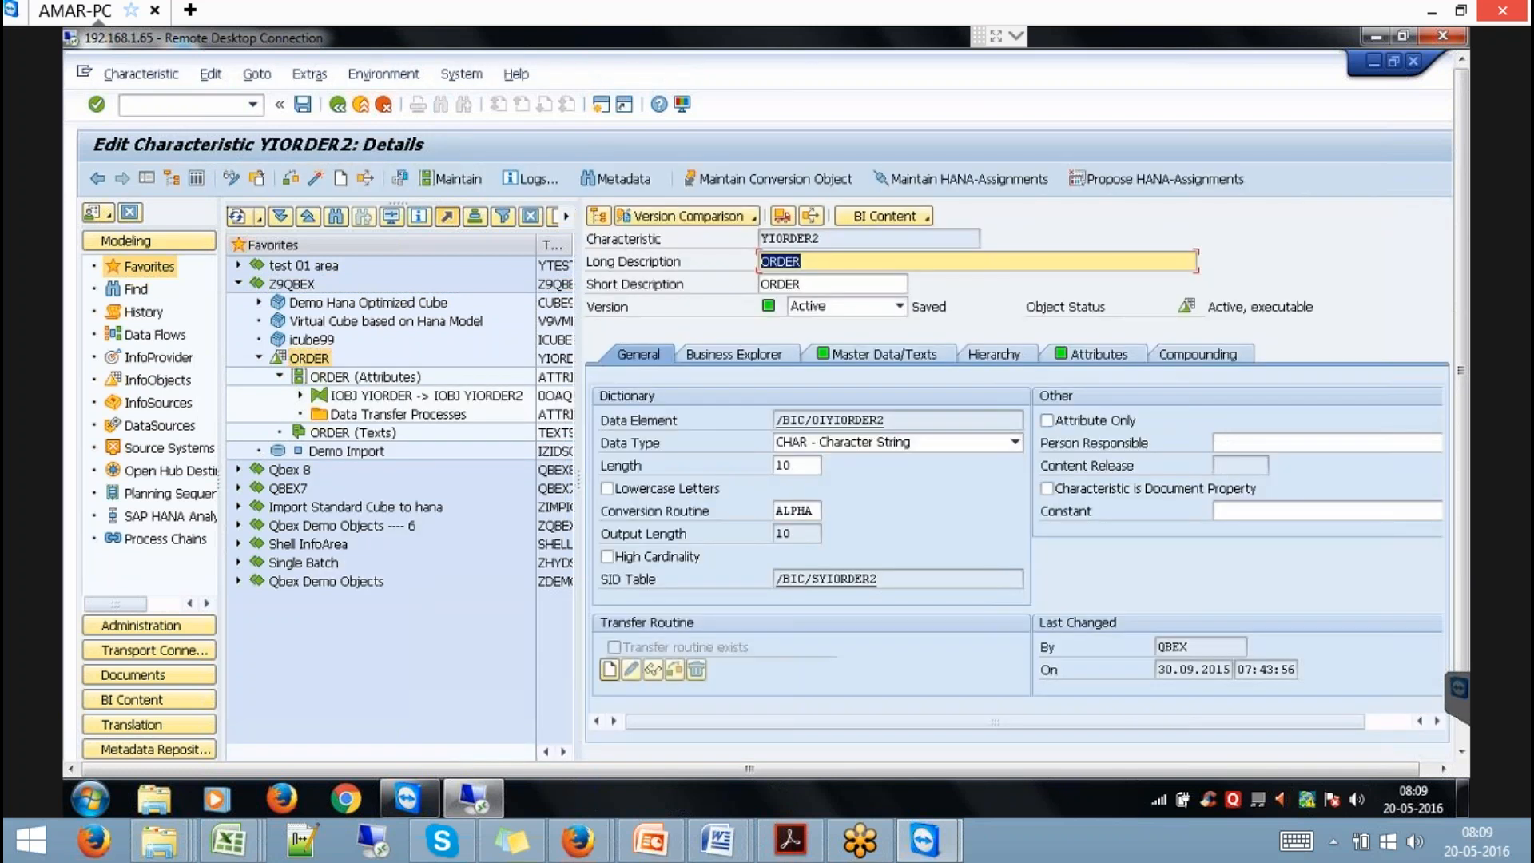
# Enable External SAP HANA View for Master Data InfoProvider on Master Data/Texts, activate, and leave with /N.
pyautogui.click(884, 349)
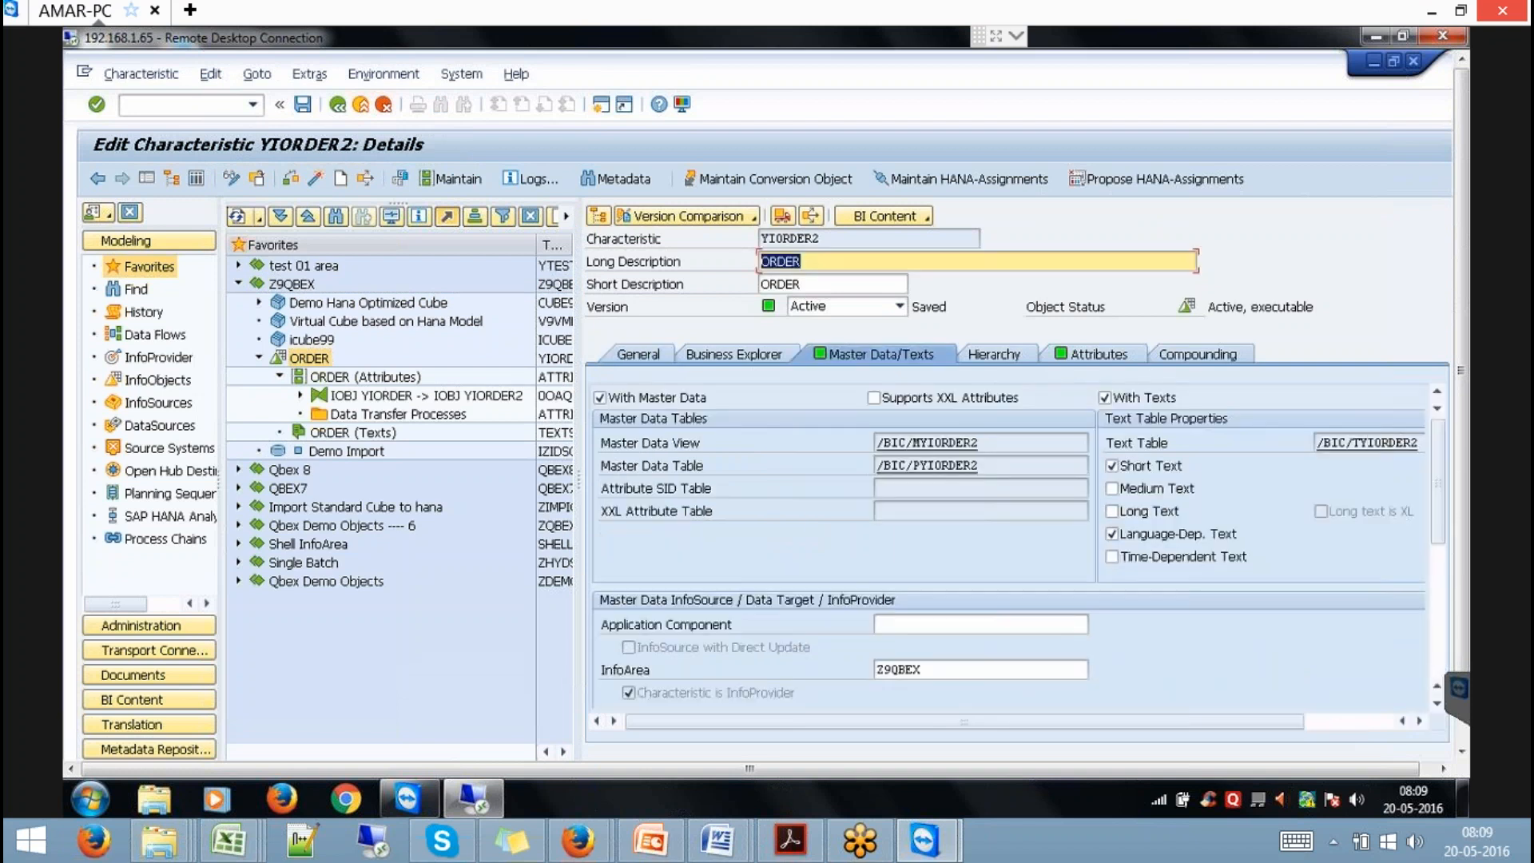
pyautogui.click(1438, 568)
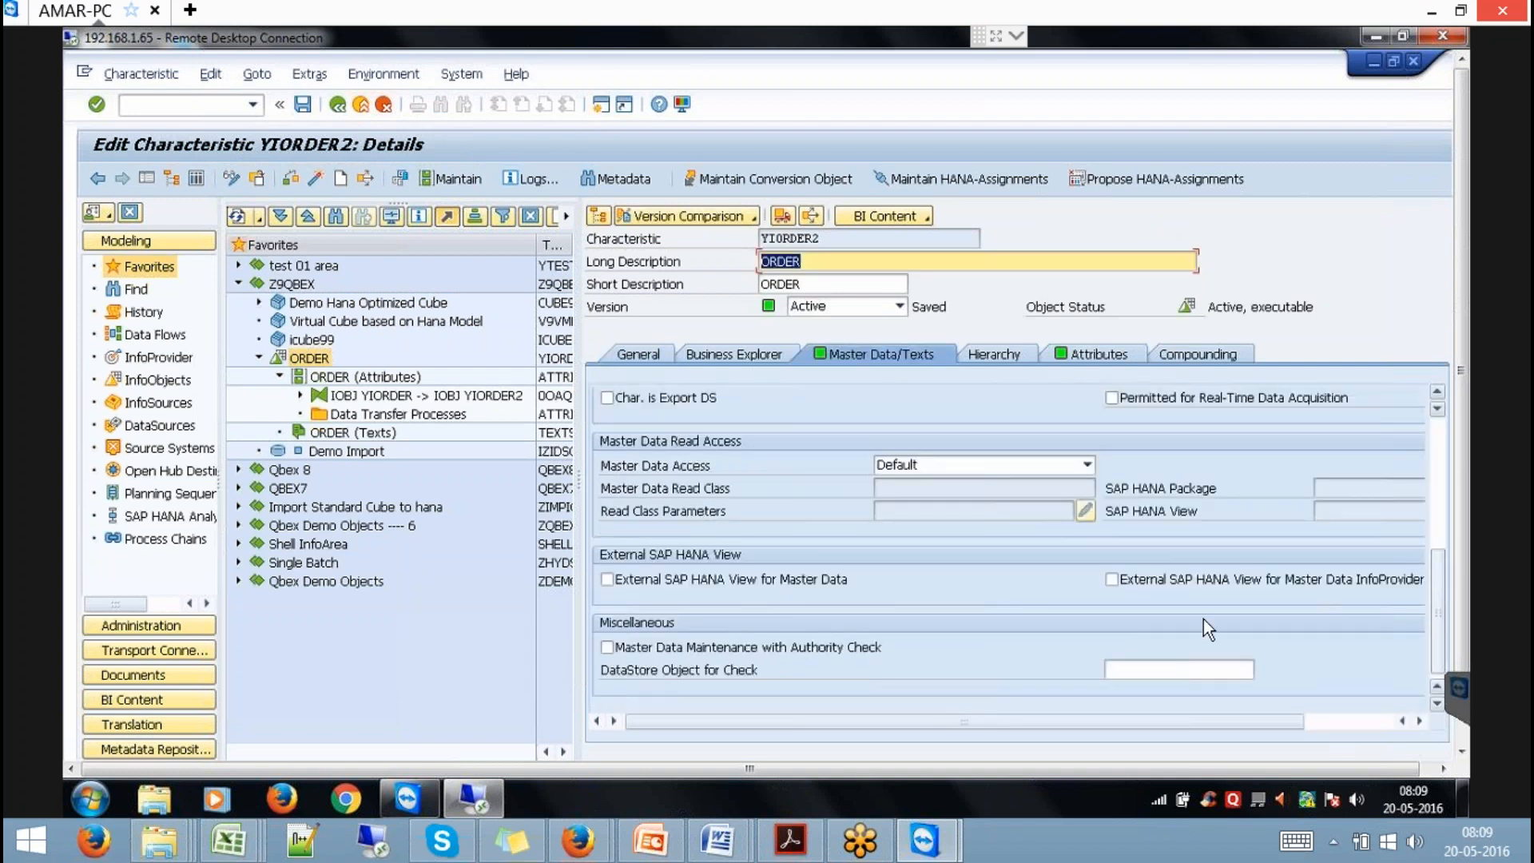
pyautogui.click(1182, 577)
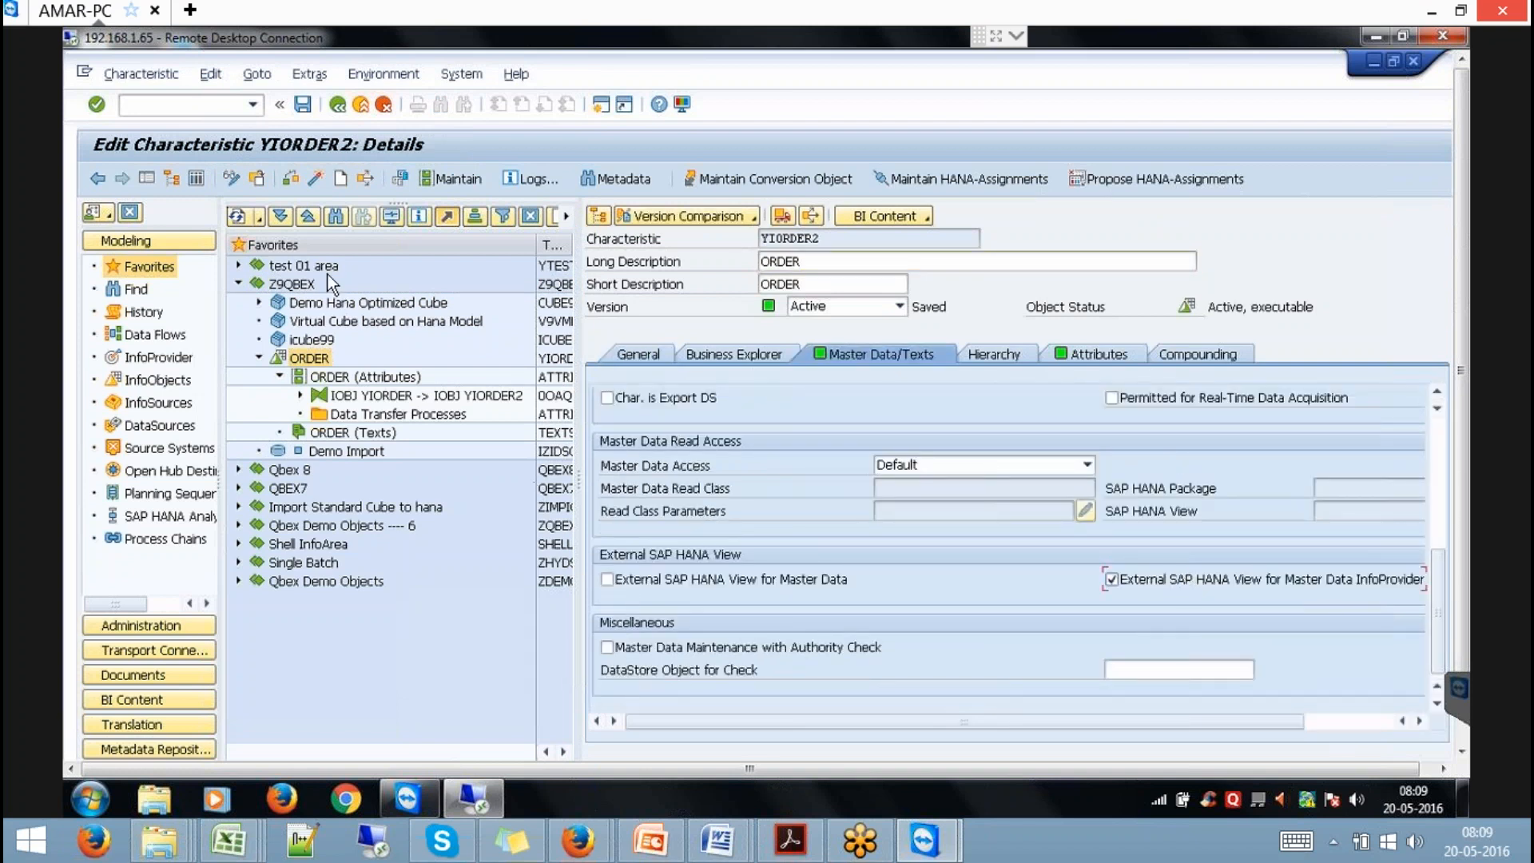
pyautogui.click(311, 179)
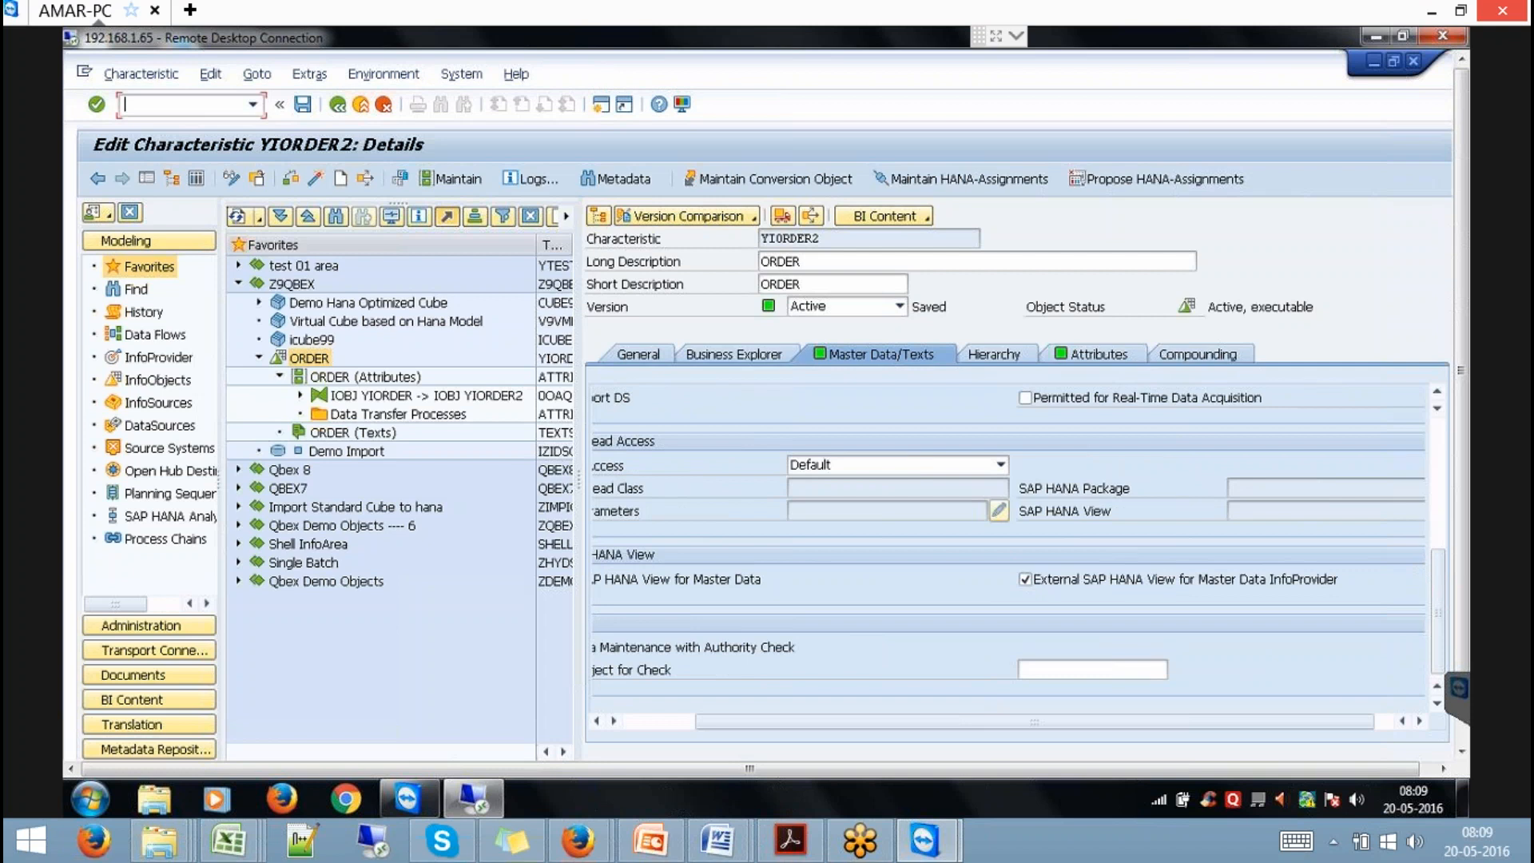
pyautogui.write('/NRSA1')
pyautogui.press('Return')
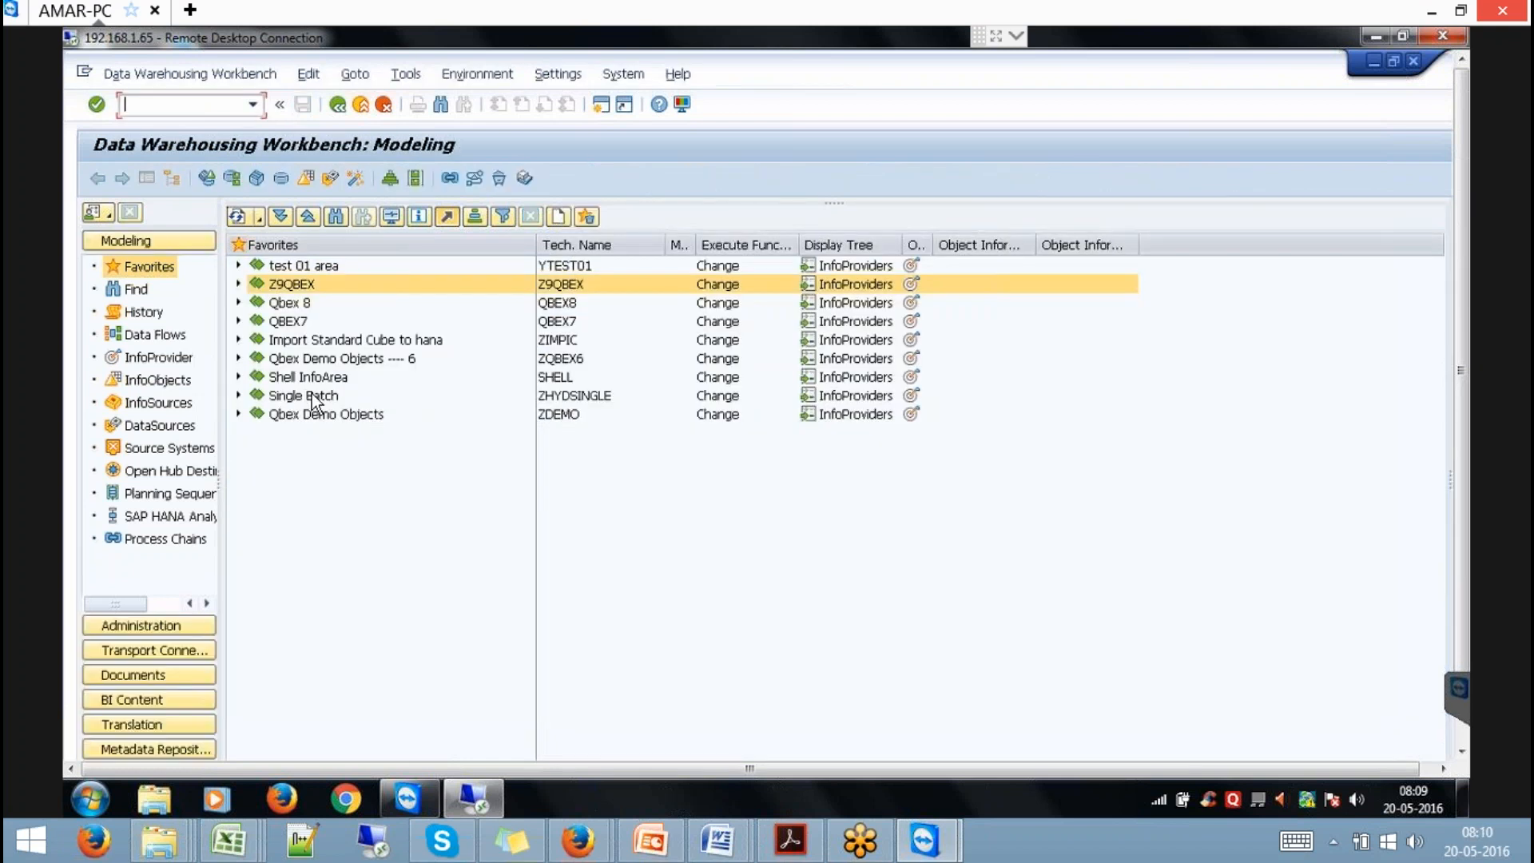
# Expand Z9QBEX > ORDER > ORDER (Attributes) to check the YIORDER transformation is listed.
pyautogui.click(237, 282)
pyautogui.click(259, 360)
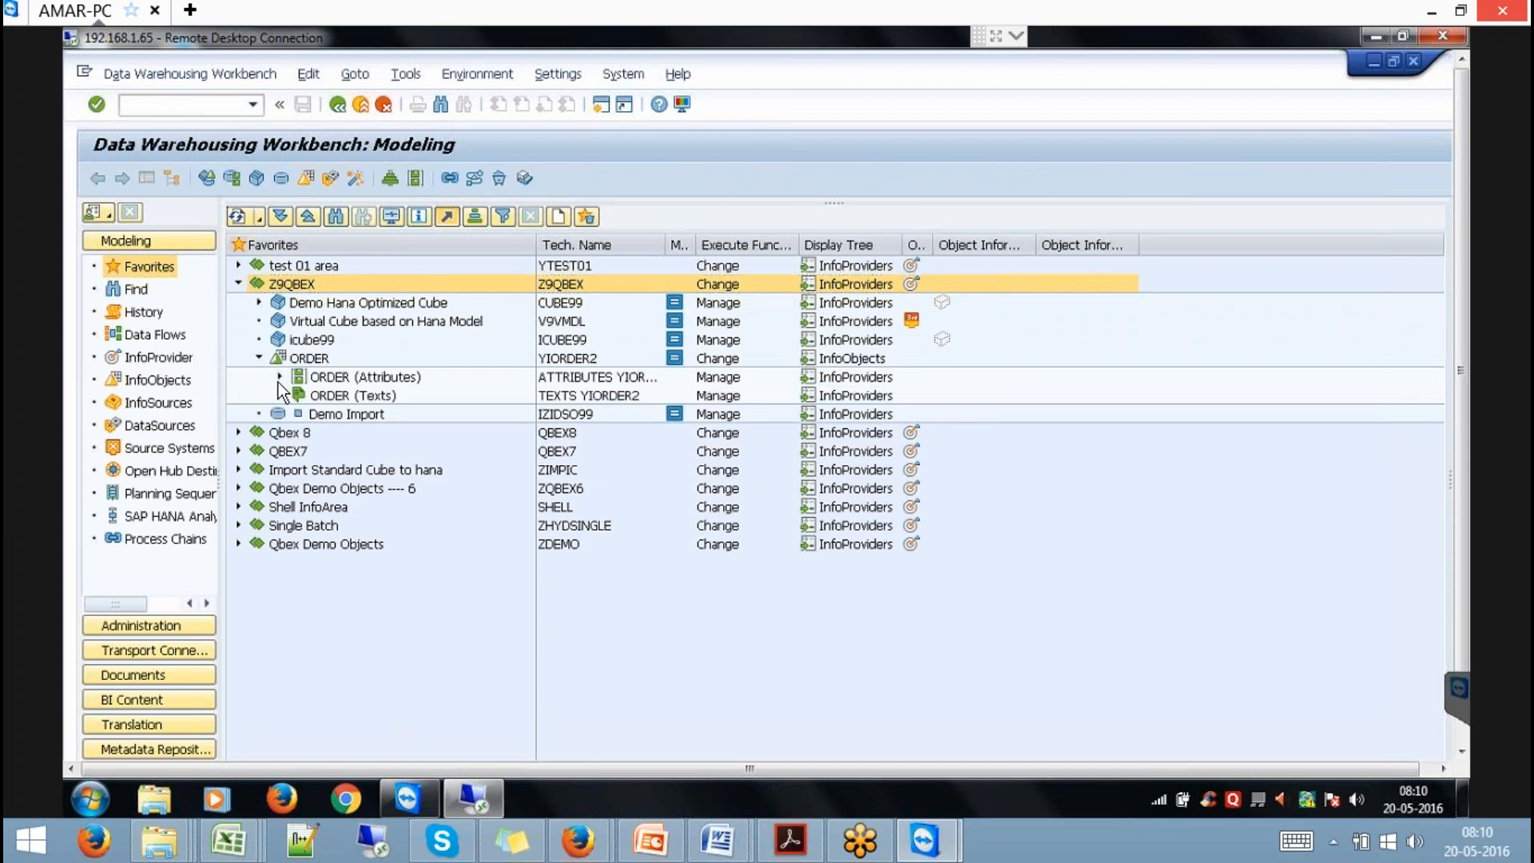
pyautogui.click(280, 377)
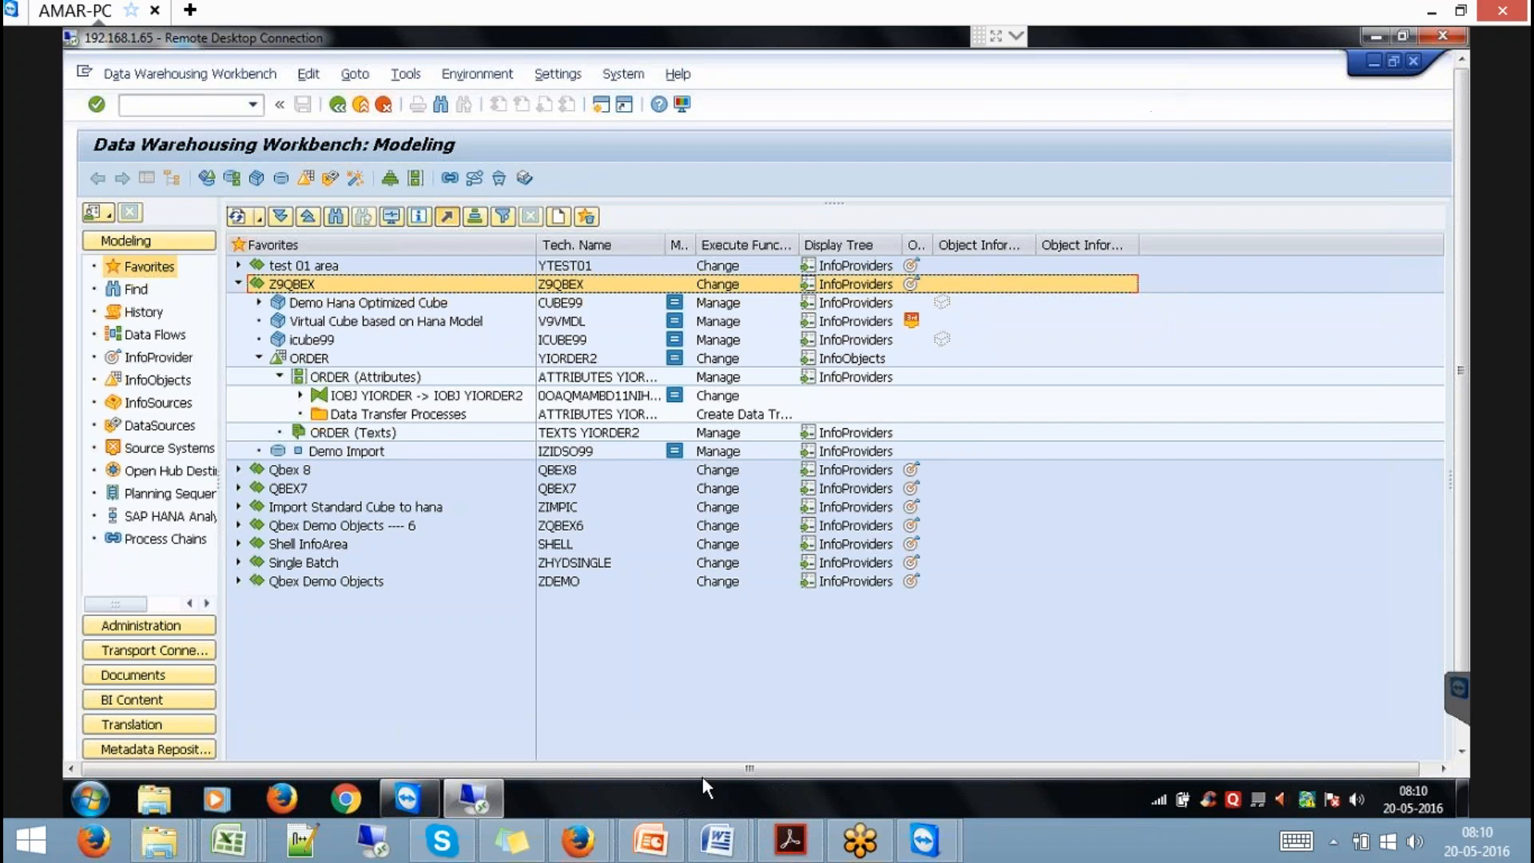
# Switch to the PowerPoint deck and view slides 24 and 25 (Operation Data Provisioning, OPEN ODS view).
pyautogui.click(650, 840)
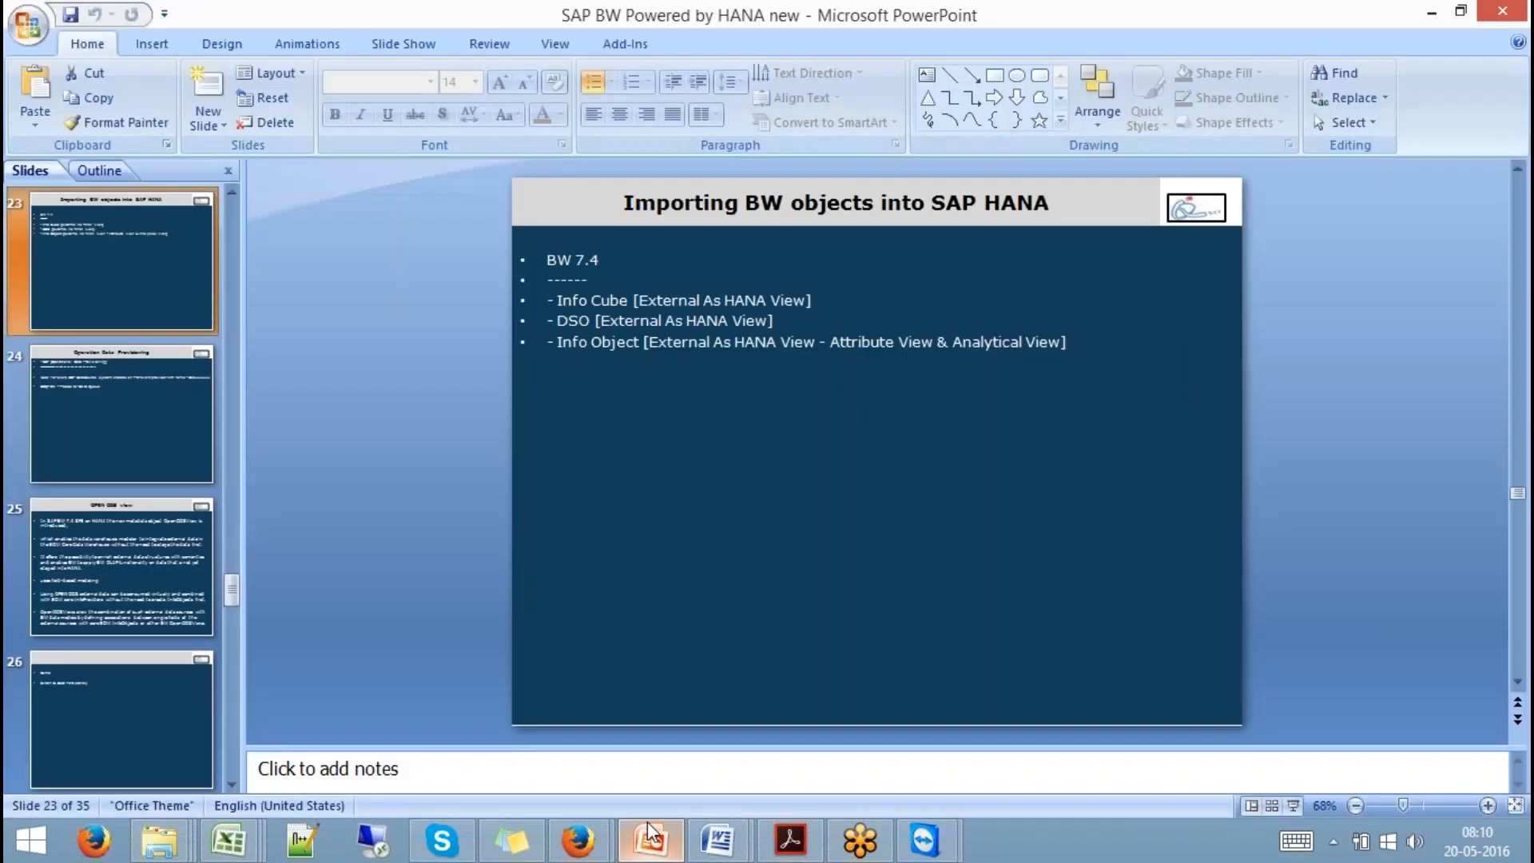
pyautogui.click(150, 480)
pyautogui.click(153, 580)
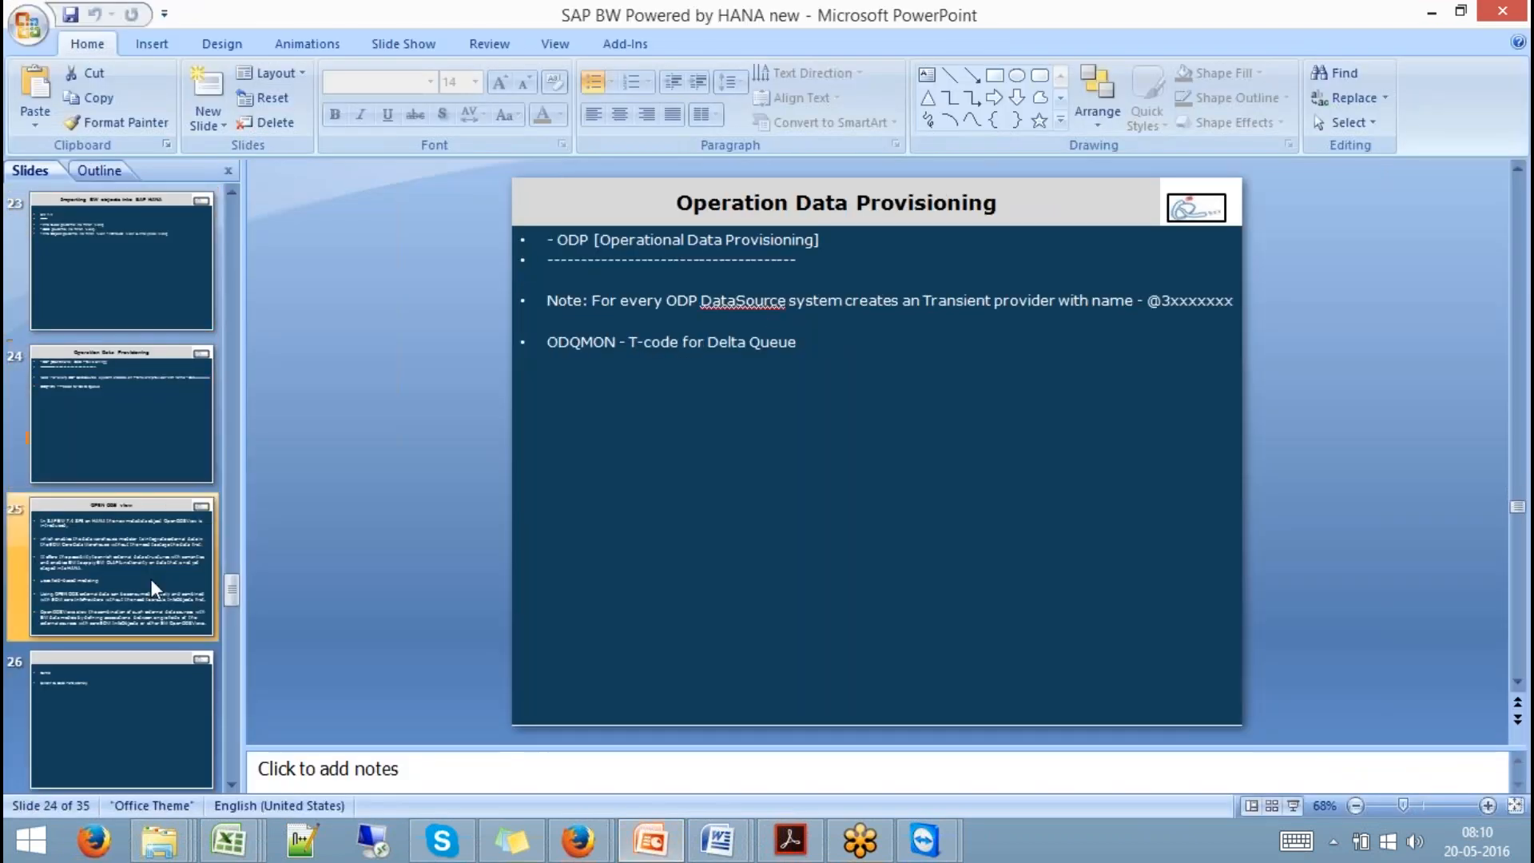